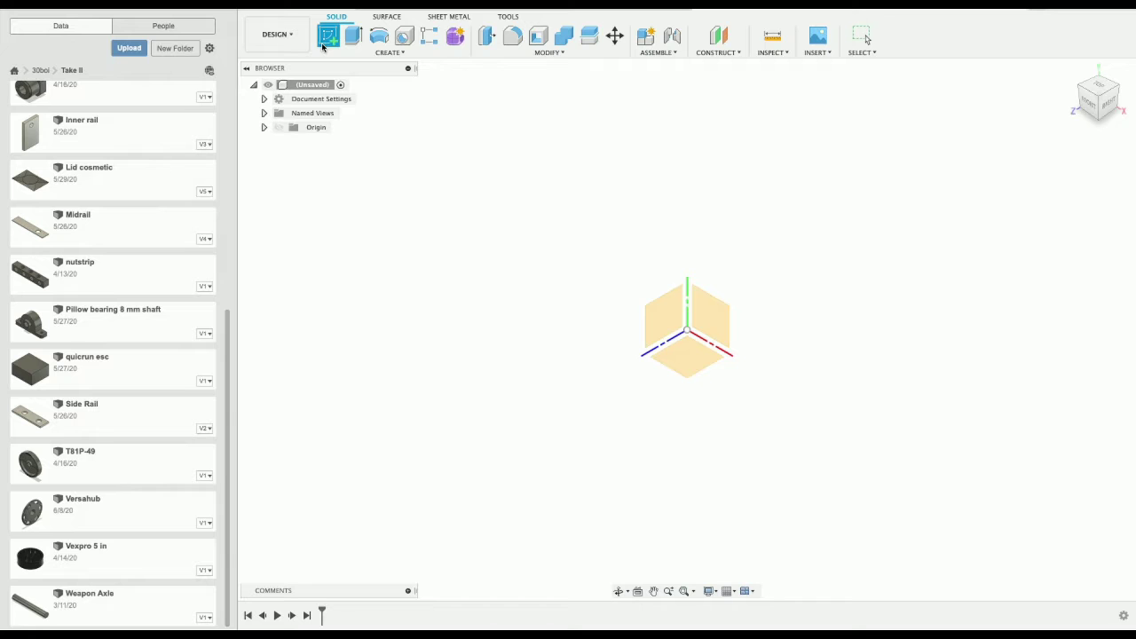
Step: Start a sketch on the horizontal origin plane and draw a 127 mm horizontal line from the origin
left_click(323, 44)
left_click(695, 358)
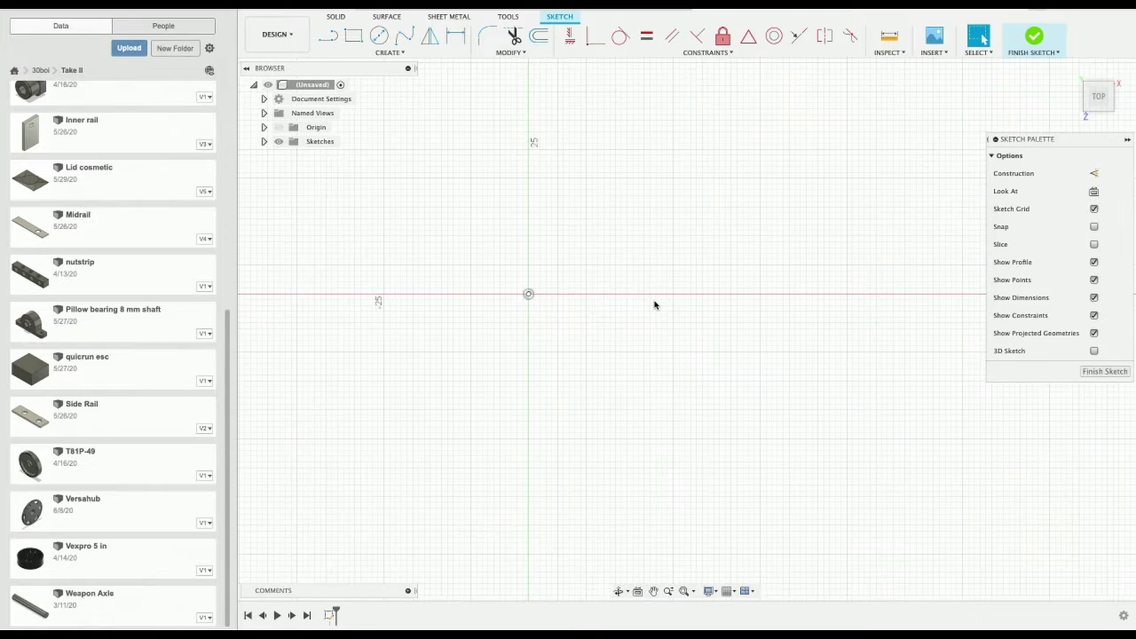
key("l")
left_click(528, 294)
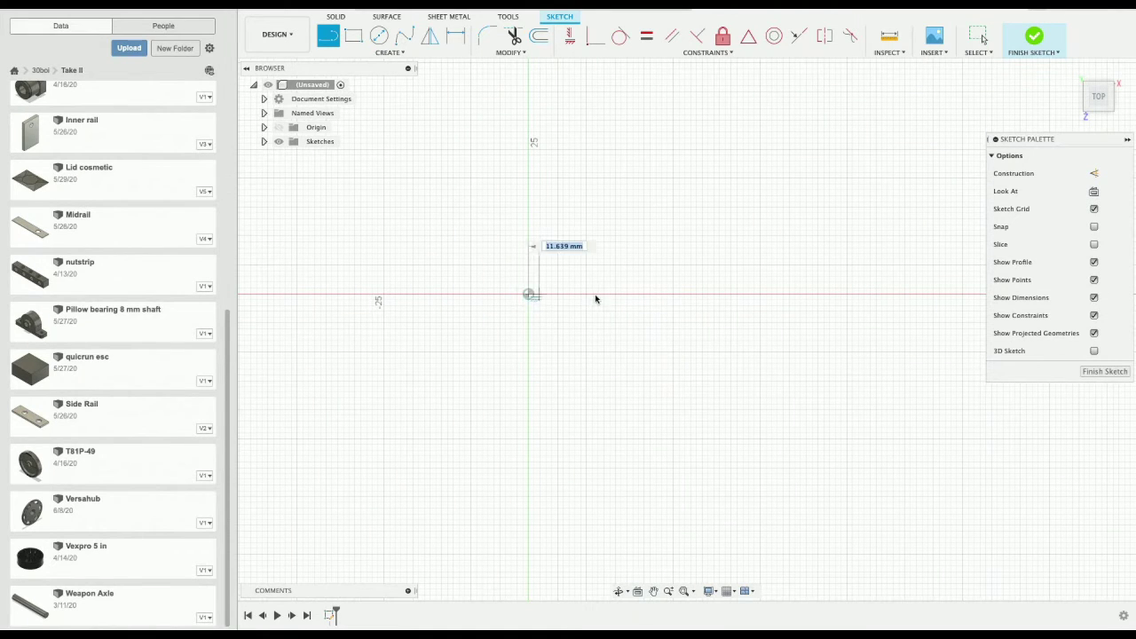
type("127")
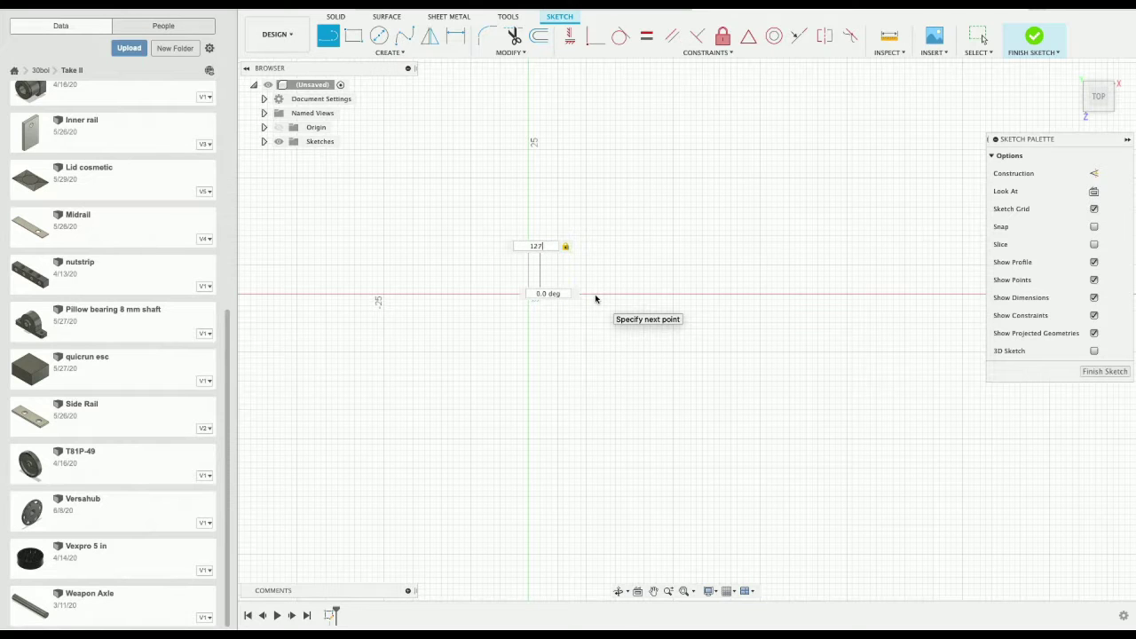
key("Return")
key("Escape")
key("F6")
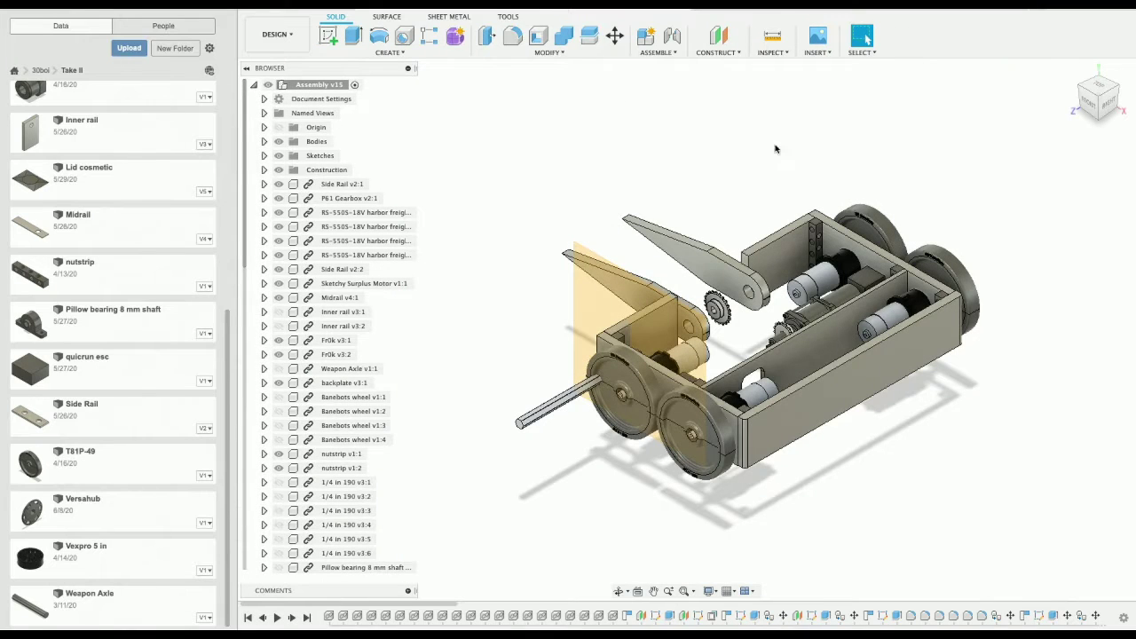
left_click(1093, 108)
mouse_move(687, 329)
middle_mouse_down("shift")
mouse_move(772, 327)
mouse_move(681, 300)
mouse_move(747, 316)
mouse_move(658, 313)
middle_mouse_up("shift")
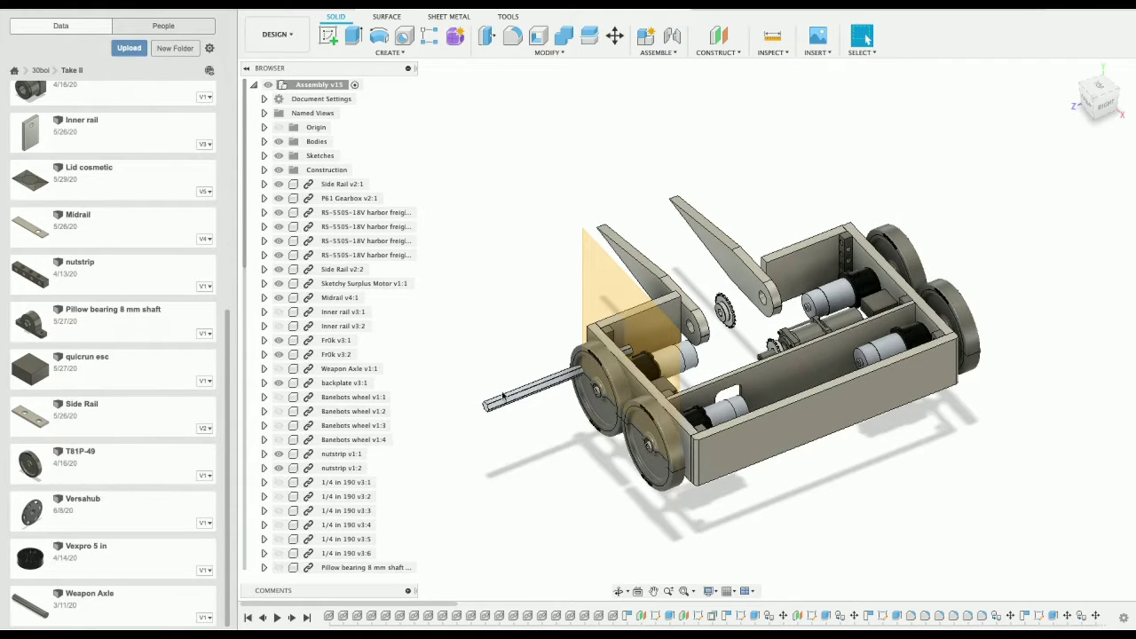
Step: Return to the unsaved design's sketch and draw a 38 mm vertical line down from the origin
left_click(719, 12)
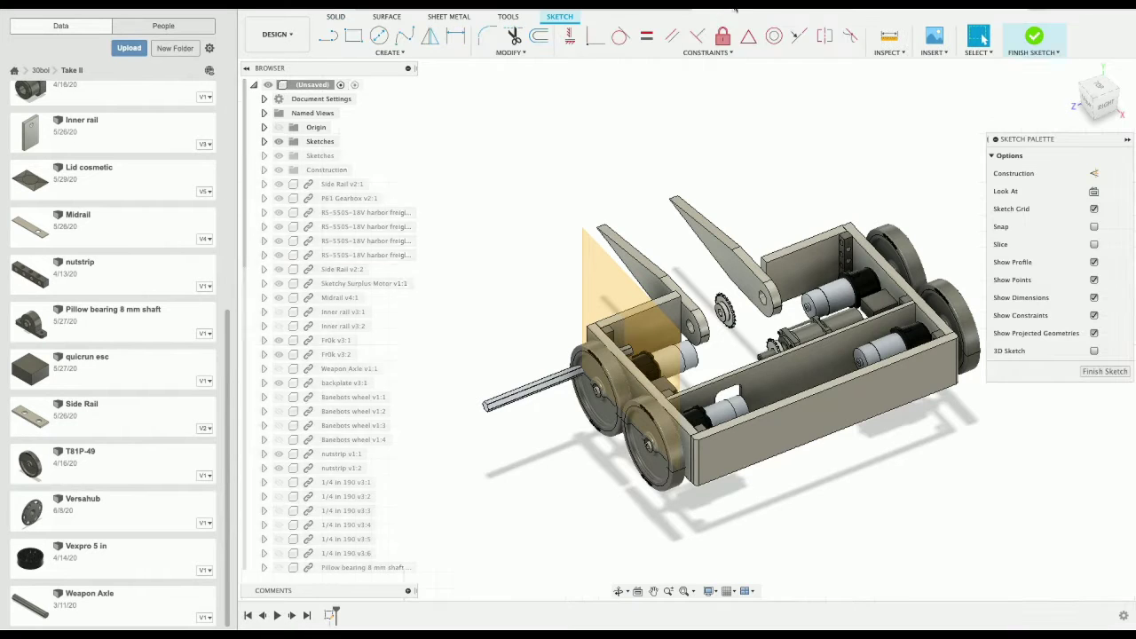
key("l")
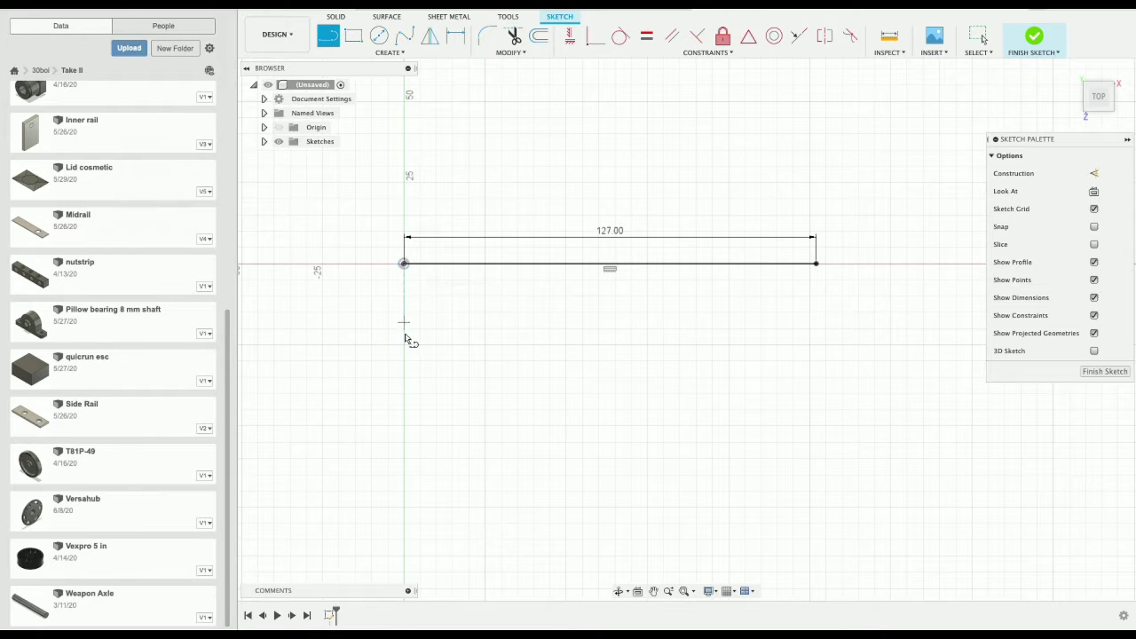
left_click(404, 264)
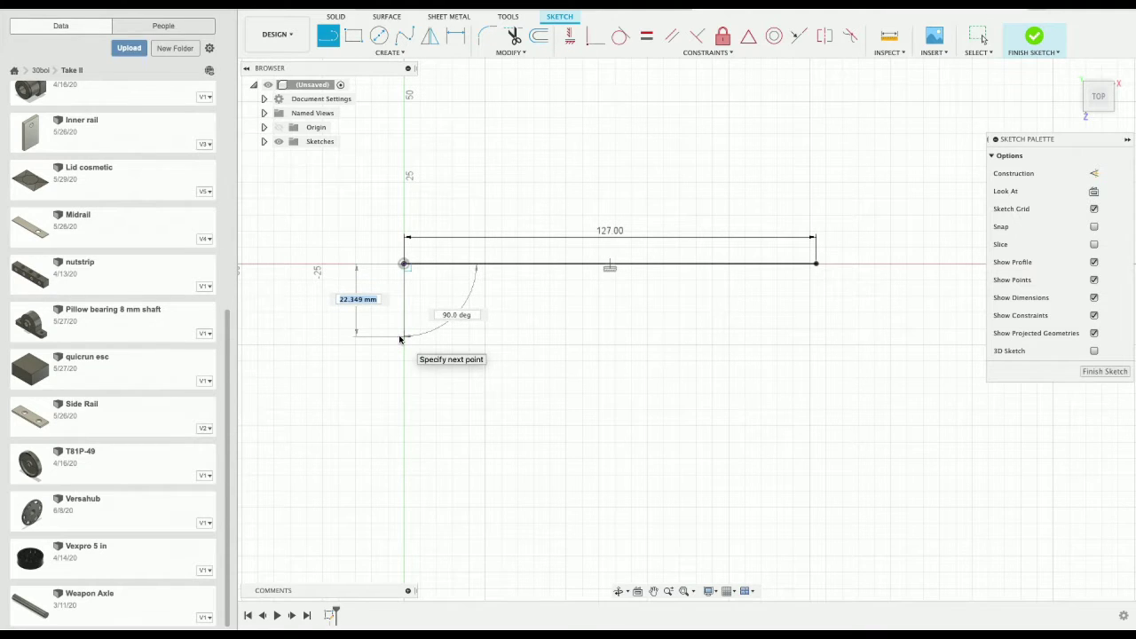
type("38")
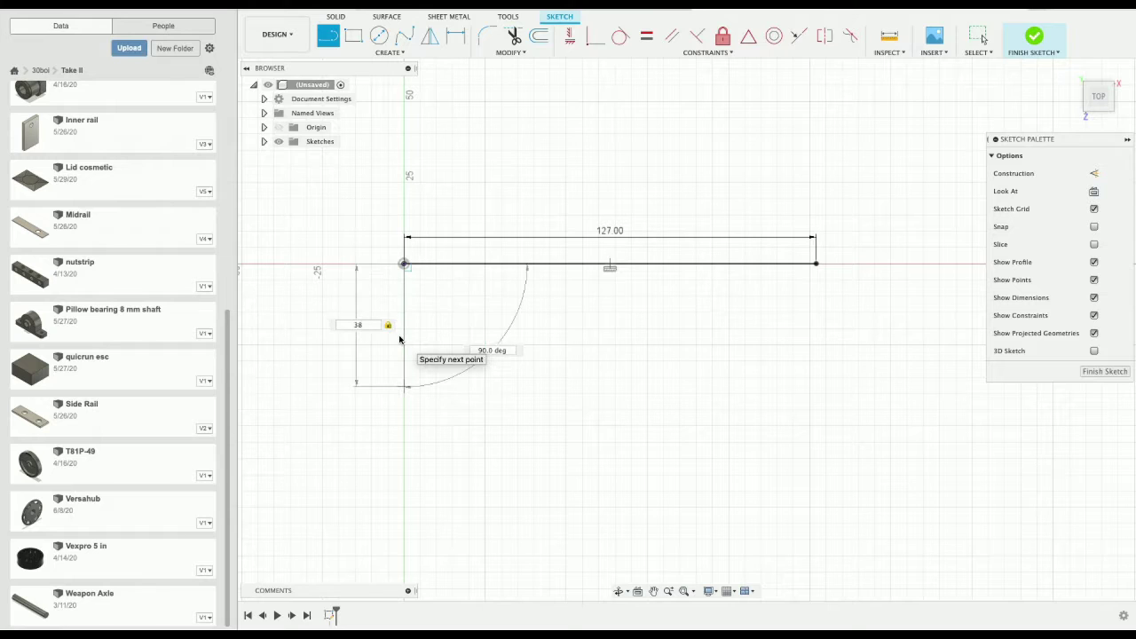
key("Return")
Step: Draw a 127 mm horizontal line from the vertical line's lower end and close the rectangle with a line to the upper line's free end
key("l")
left_click(404, 386)
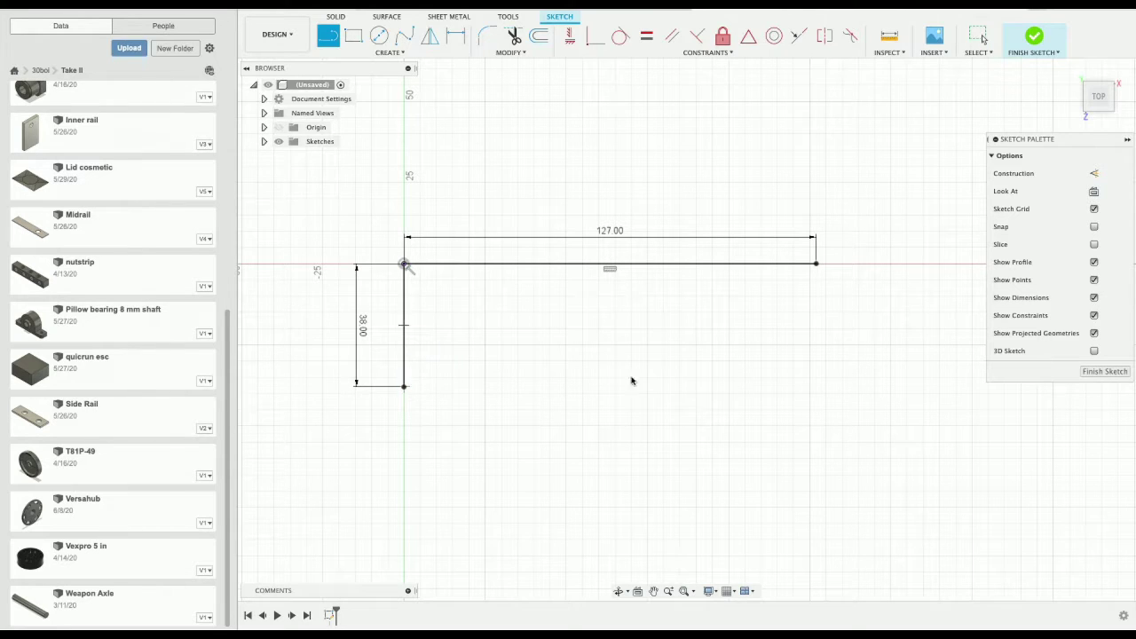
type("127")
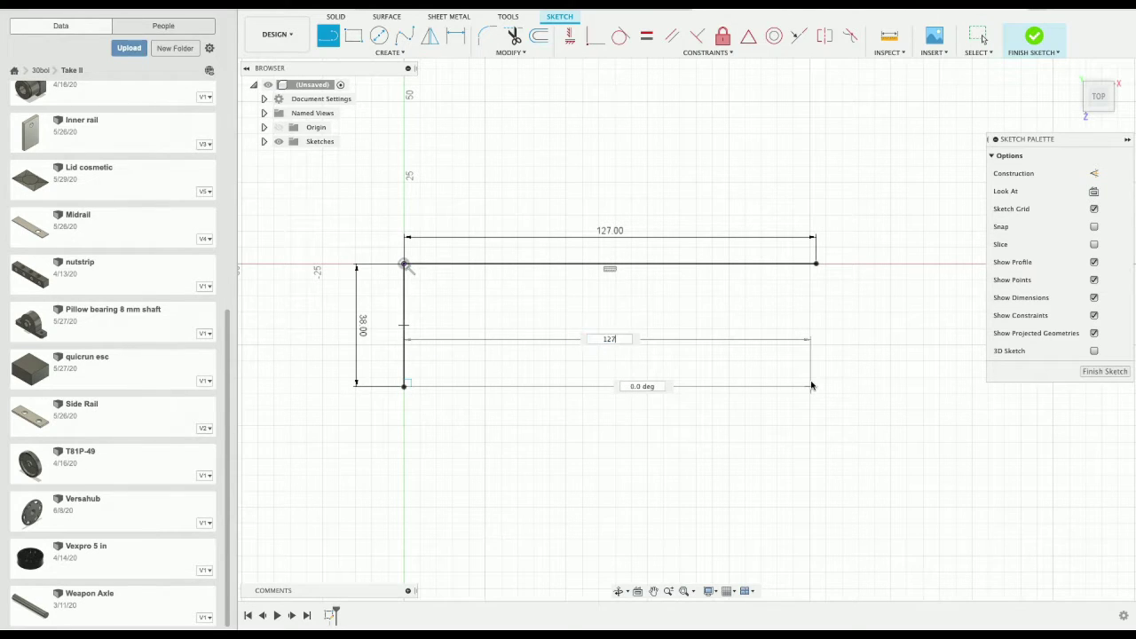
key("Return")
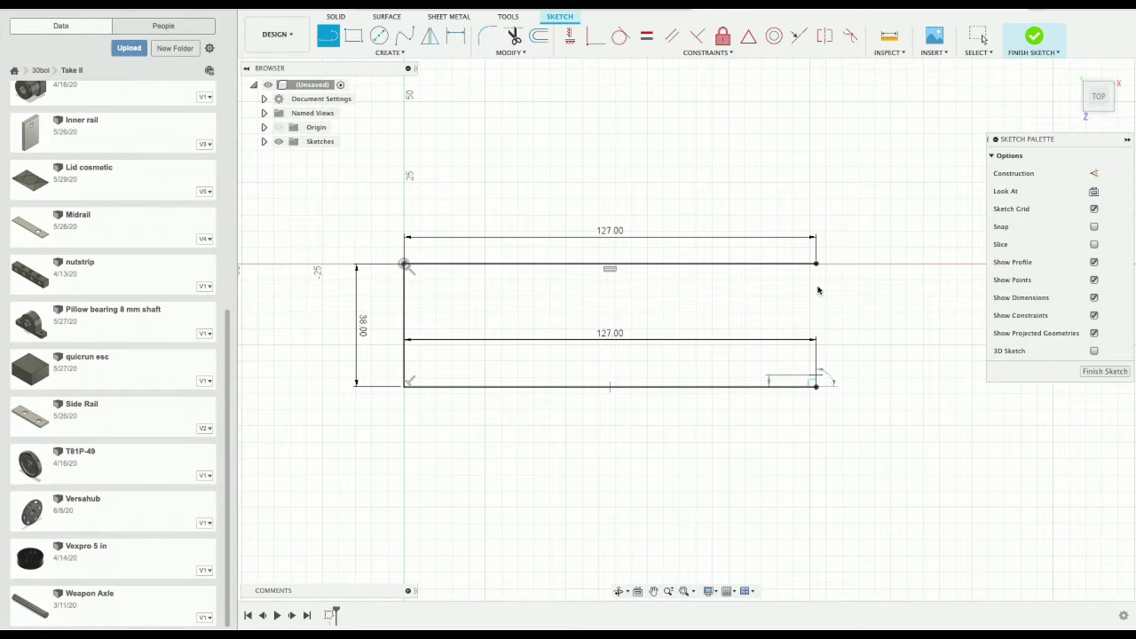
left_click(817, 265)
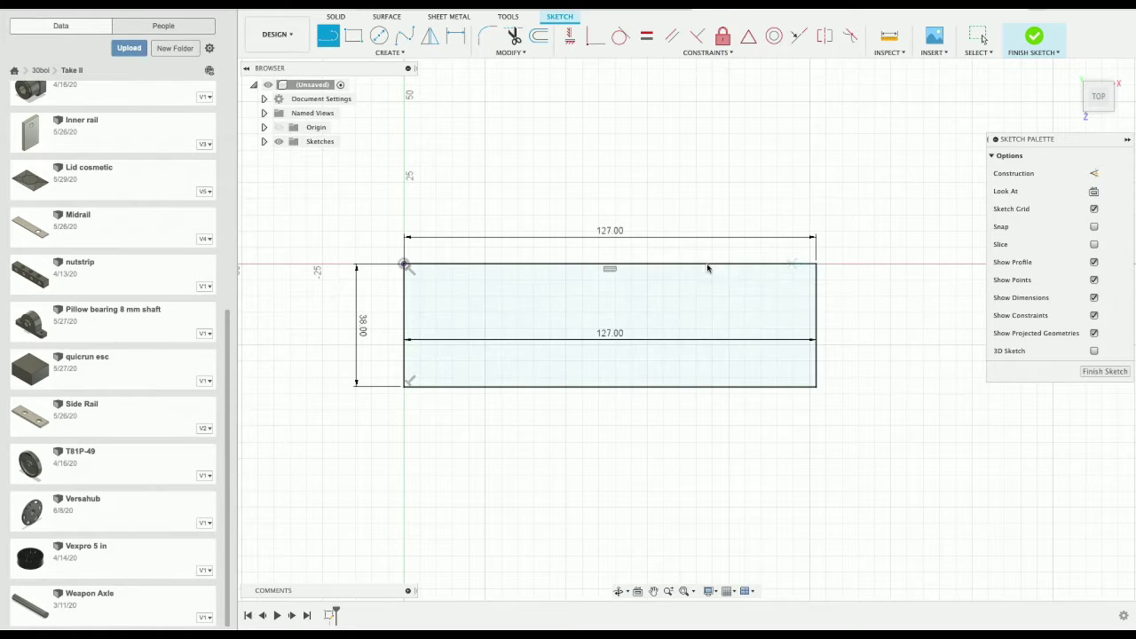
Step: Draw a vertical centre line joining the midpoints of the rectangle's two long sides
left_click(610, 265)
left_click(609, 386)
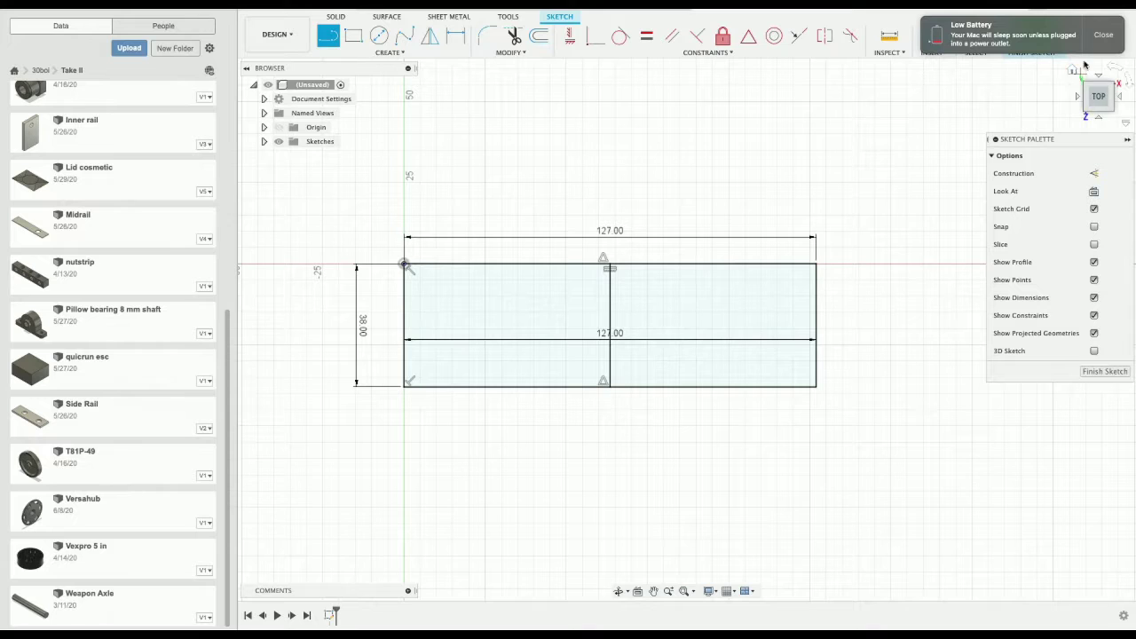
left_click(1102, 35)
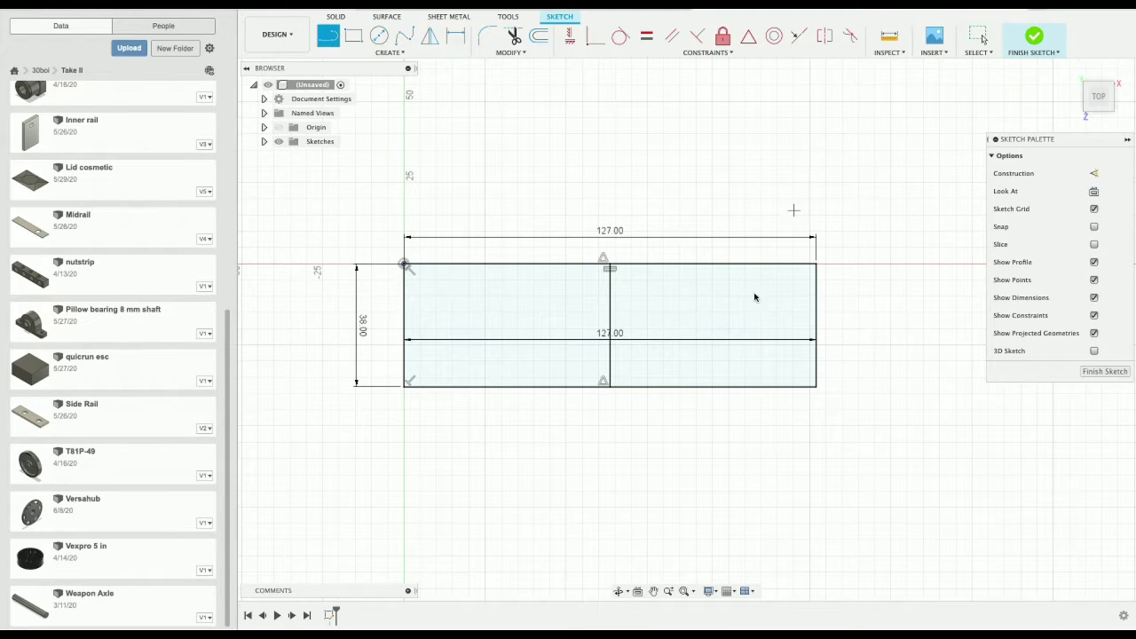
Step: Draw two 47.5 mm horizontal lines from the centre line's midpoint, one towards each short side of the rectangle
left_click(609, 324)
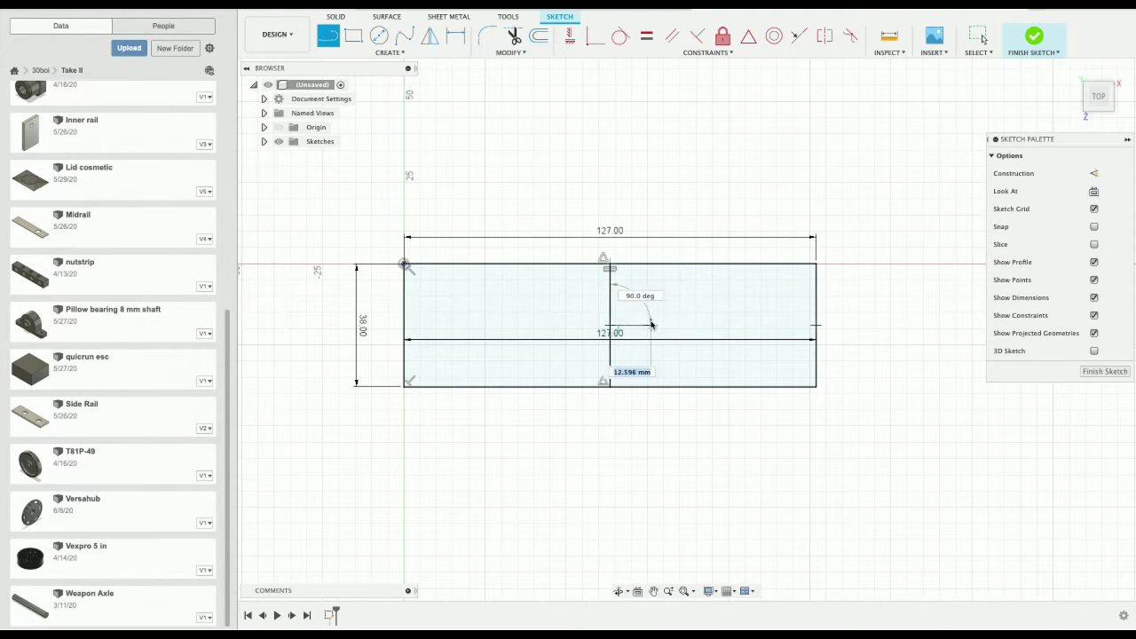
type("47.5")
key("Tab")
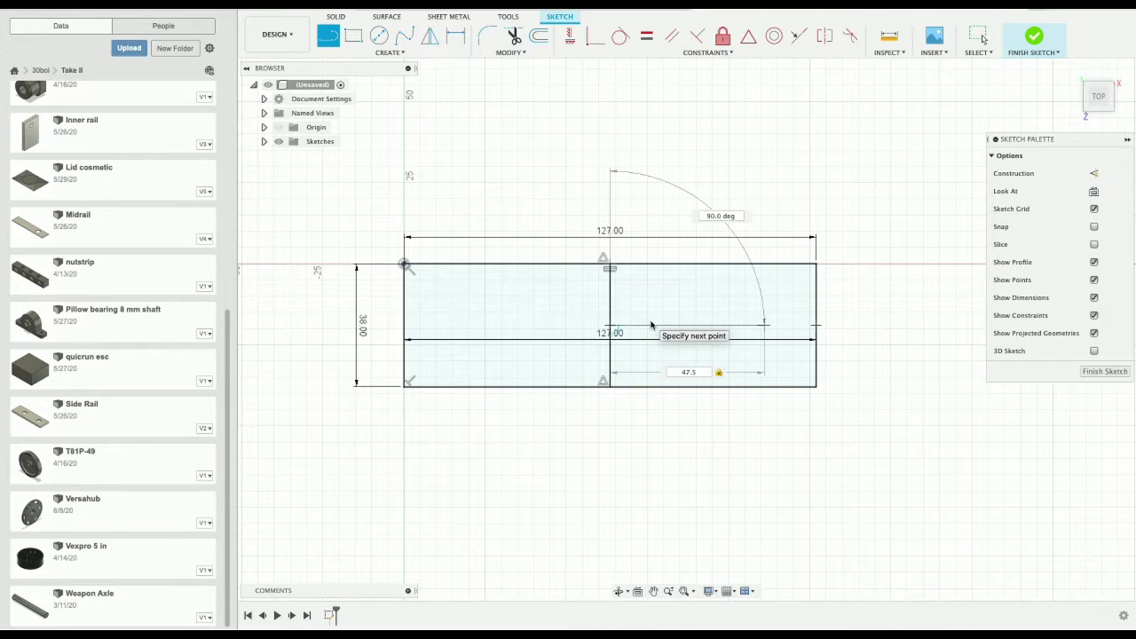
key("Return")
key("Escape")
key("l")
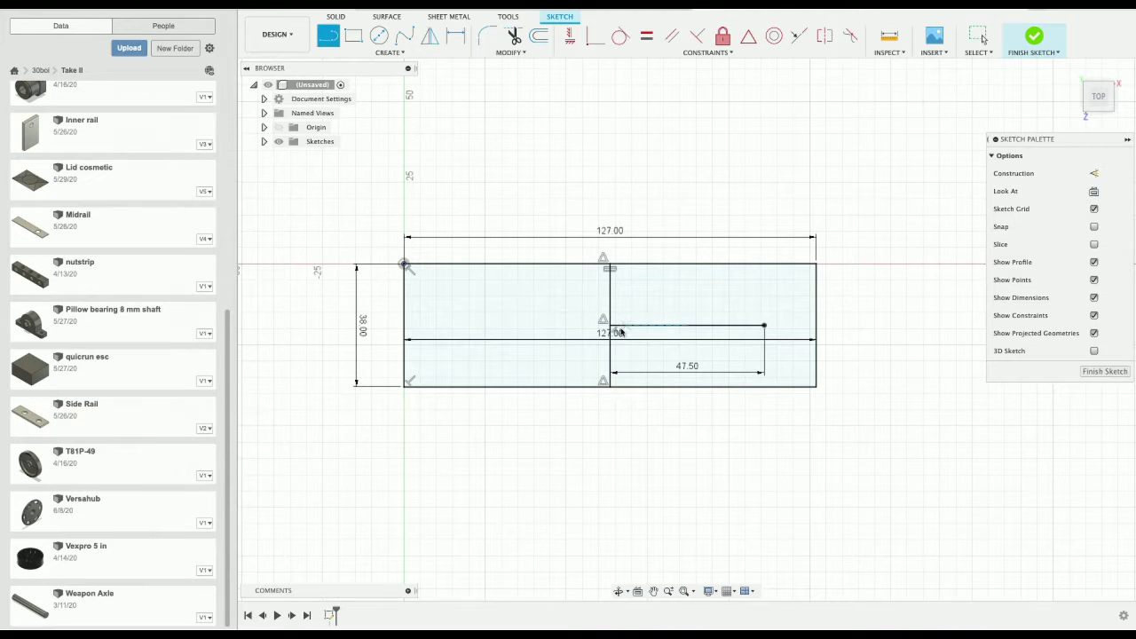
left_click(610, 325)
type("47.5")
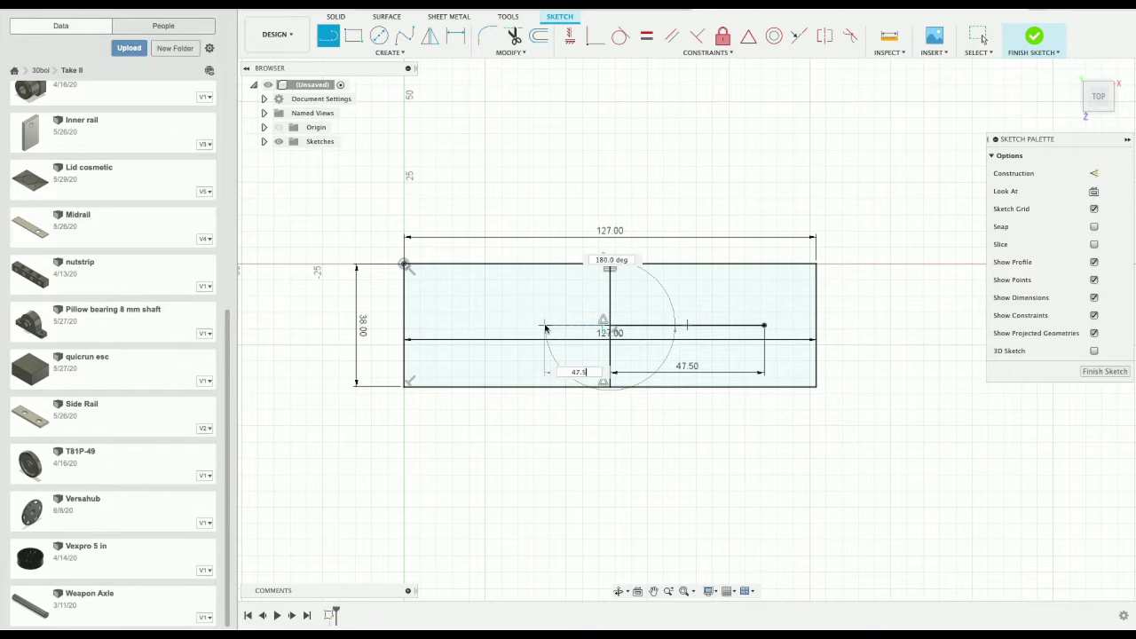
key("Tab")
key("Return")
key("Escape")
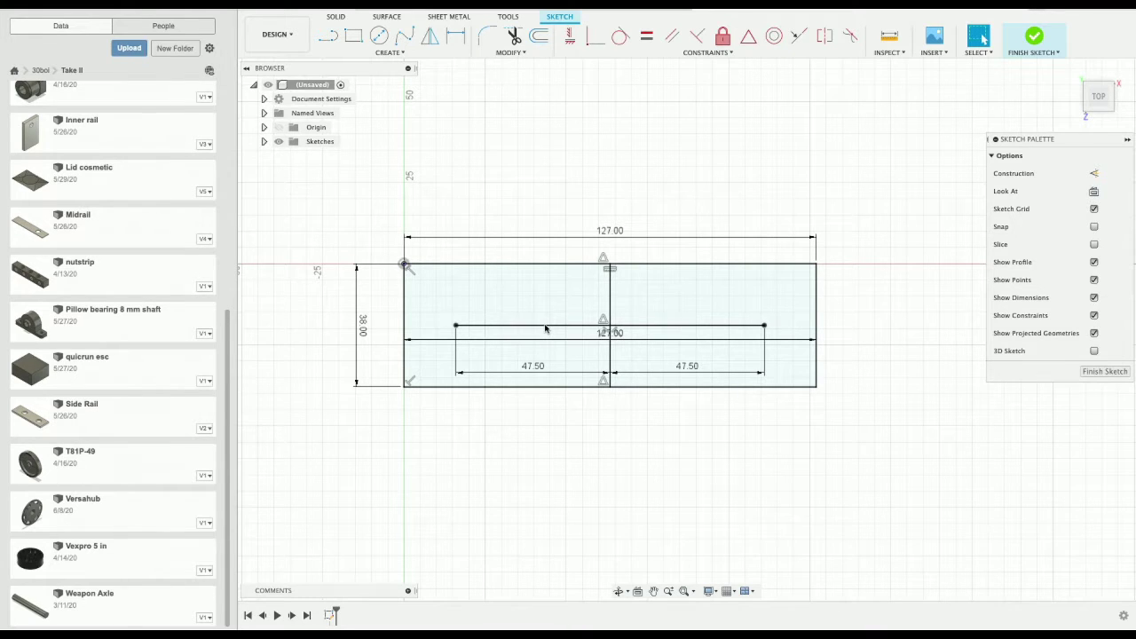
Step: Draw a 19 mm diameter circle centred on the outer end of each 47.5 mm line
key("c")
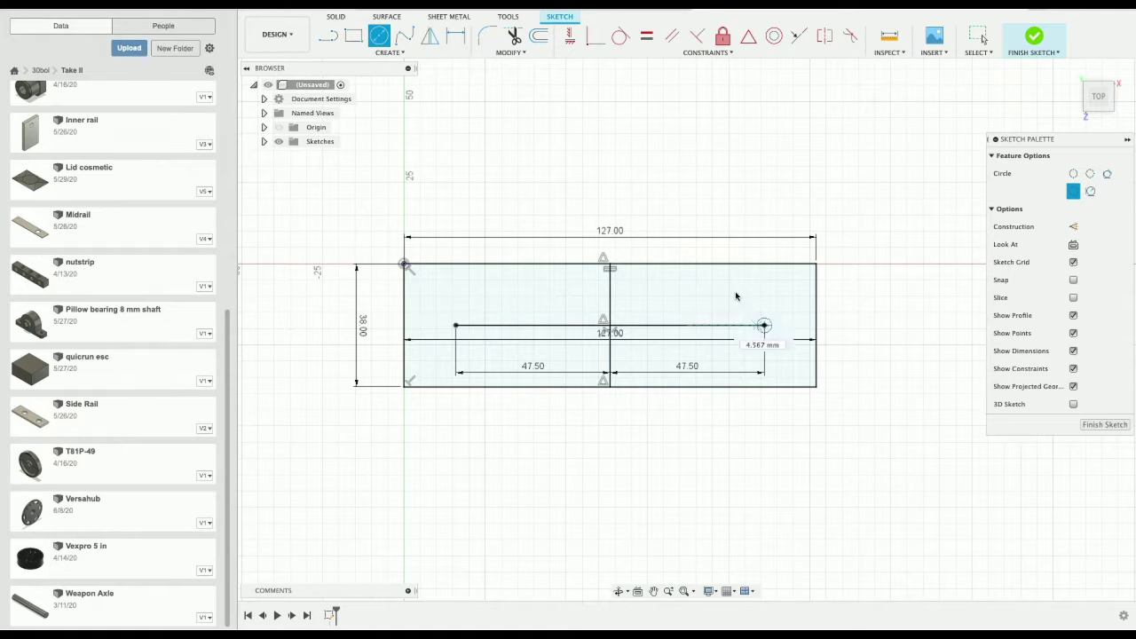
type("19")
key("Return")
key("Escape")
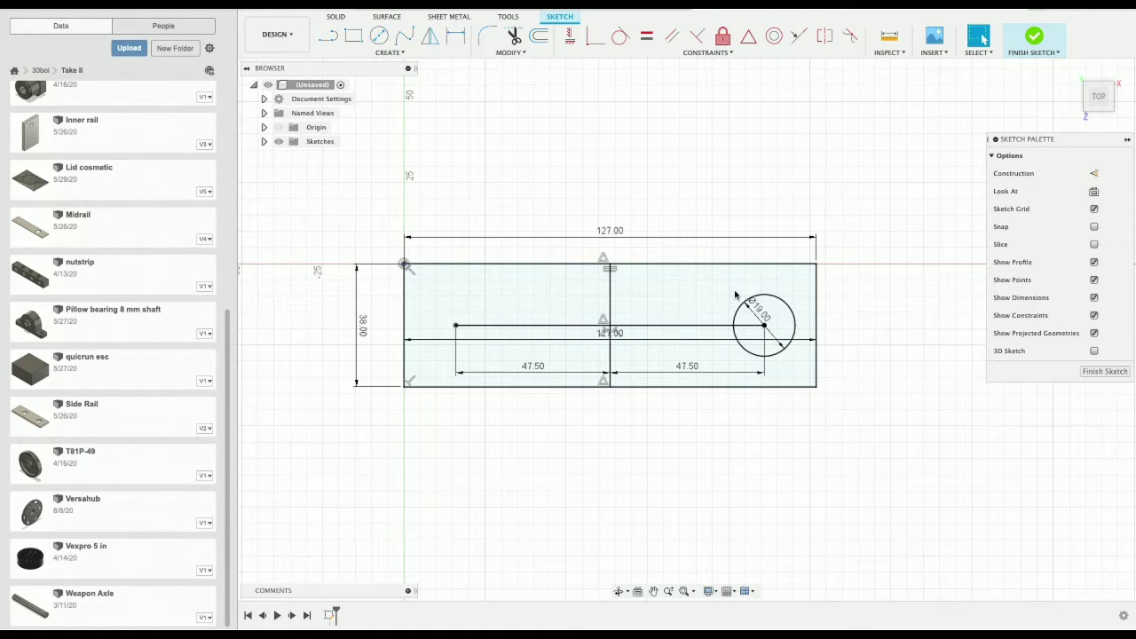
key("c")
left_click(455, 325)
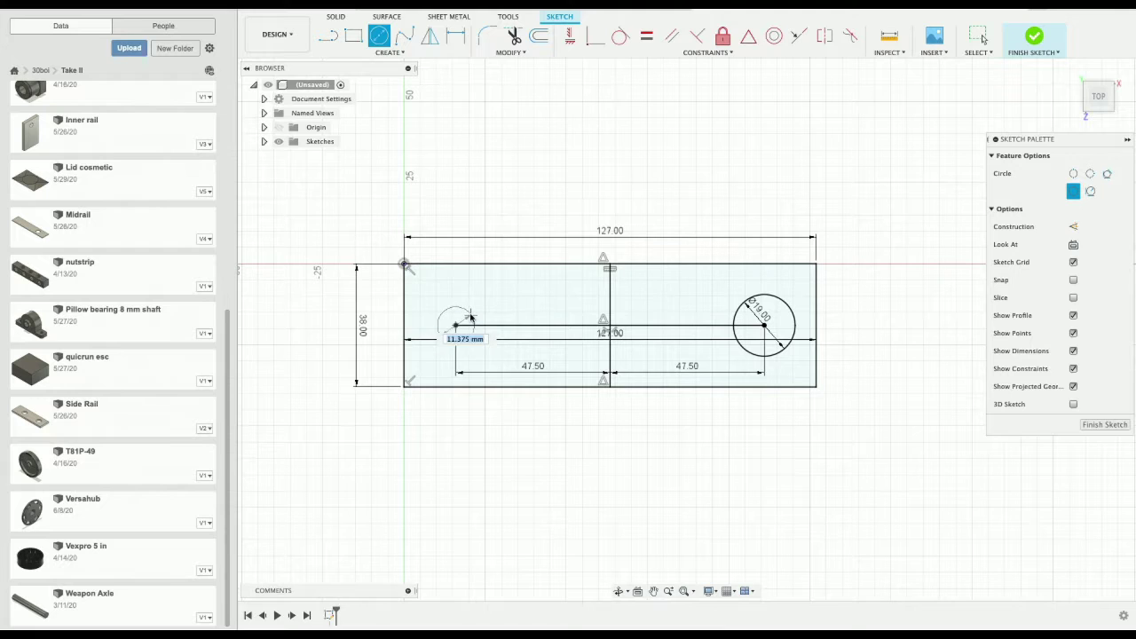
type("19")
key("Return")
key("Escape")
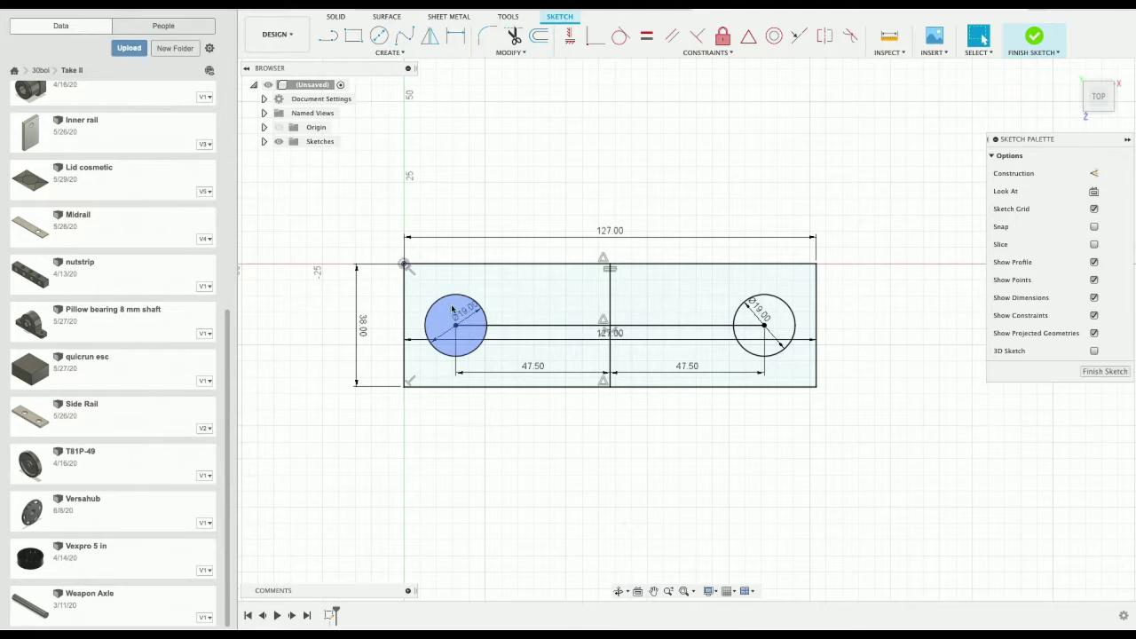
Step: Extrude the two rectangle halves 14 mm as a new body, leaving out both circles
left_click(529, 286)
left_click(655, 304, "shift")
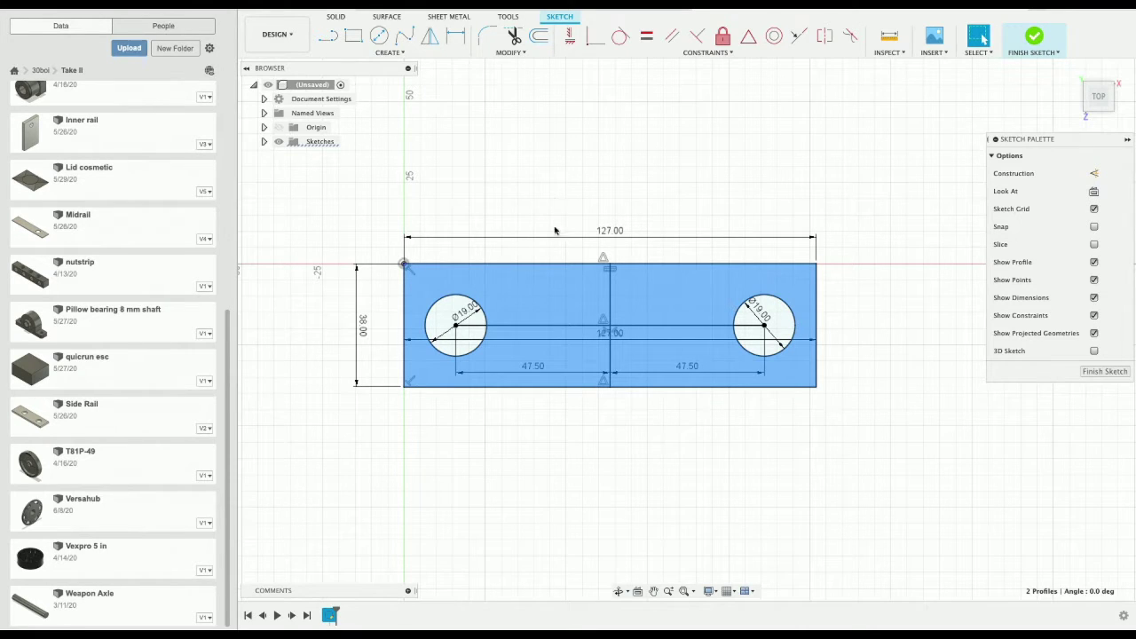
left_click(334, 16)
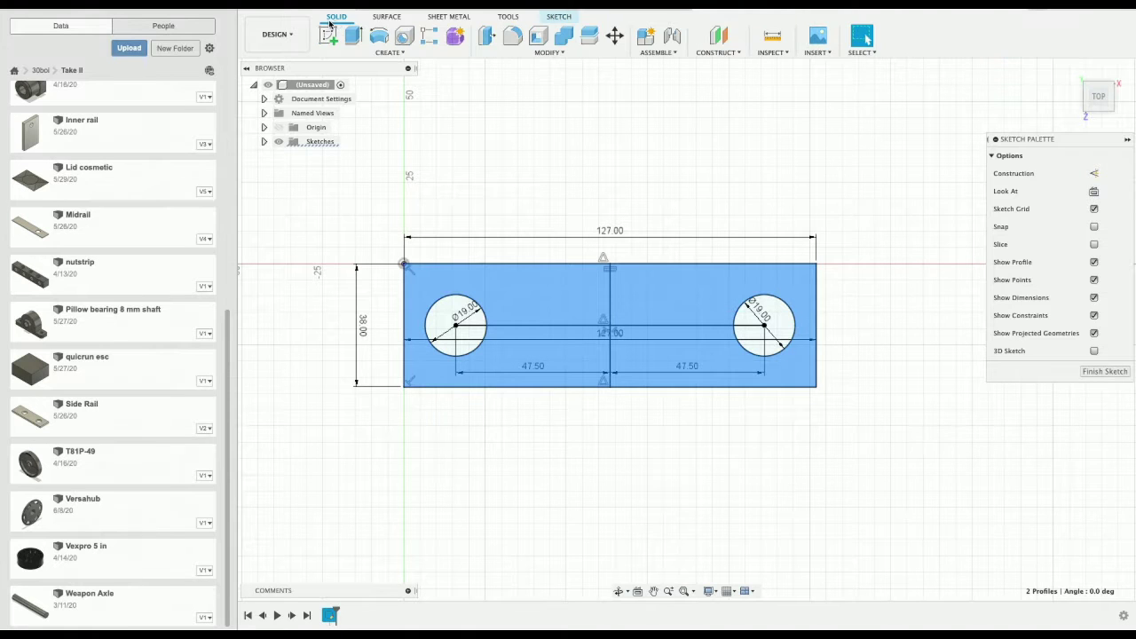
left_click(227, 12)
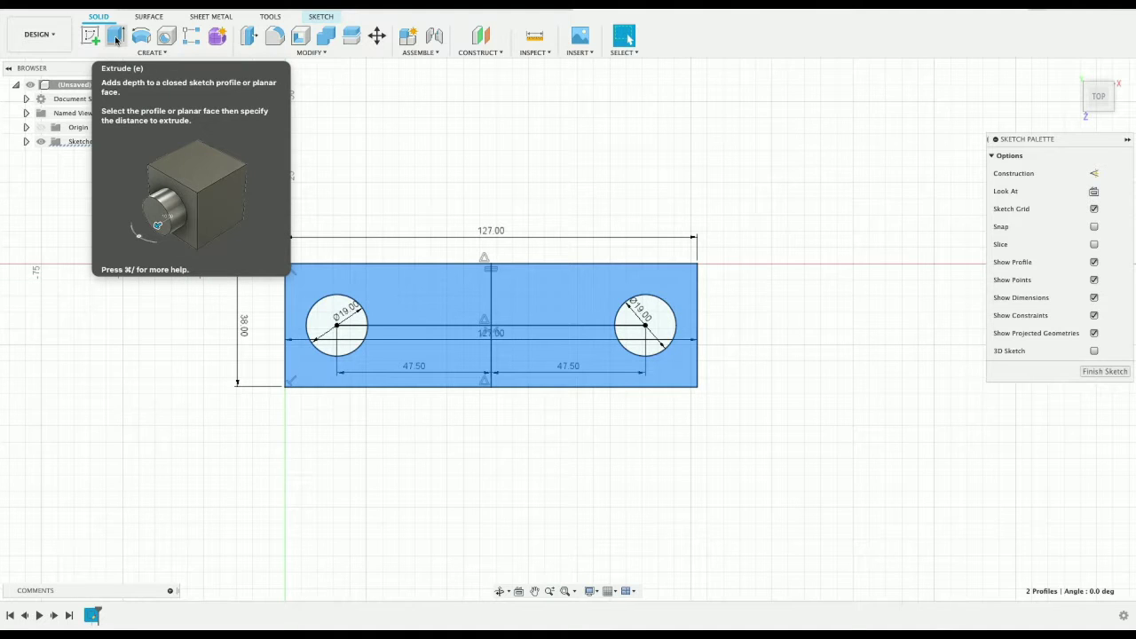
left_click(115, 38)
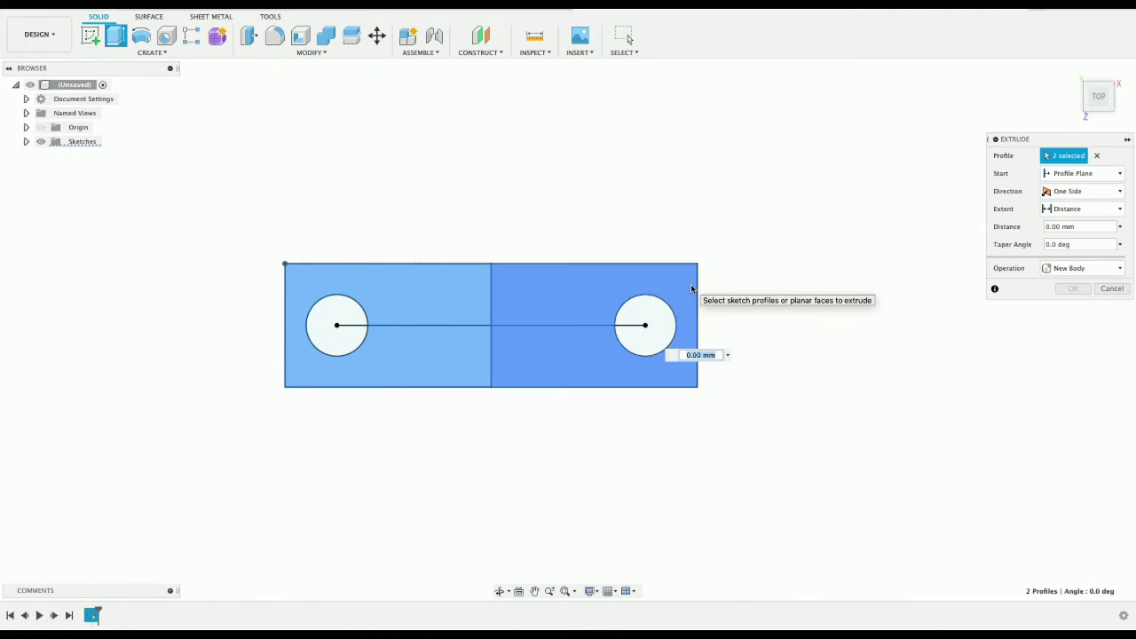
type("14")
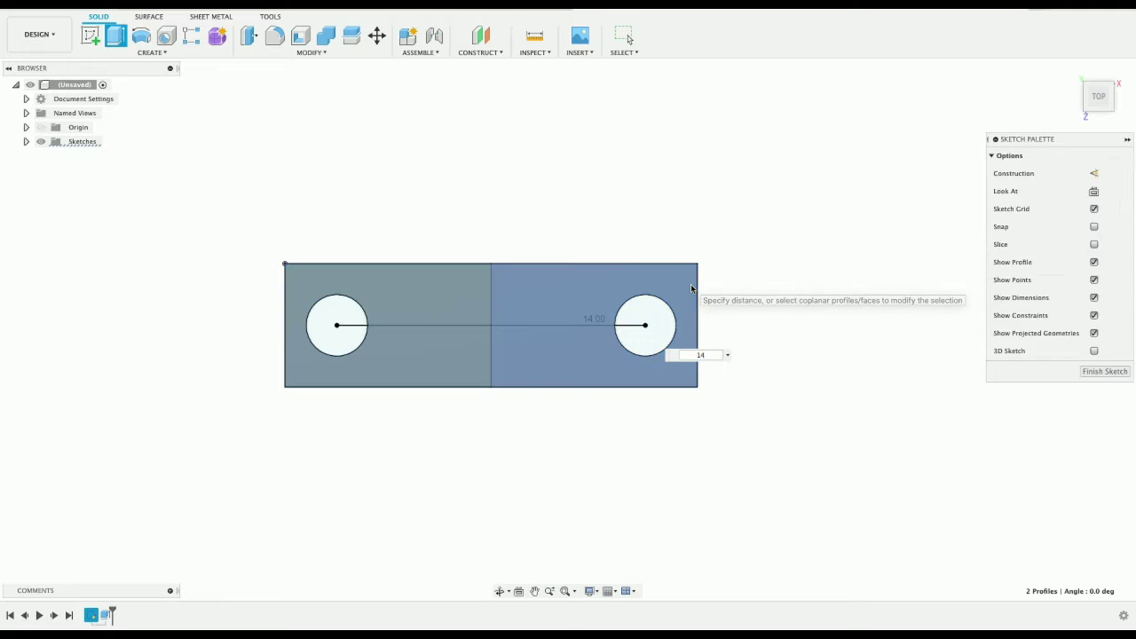
key("Return")
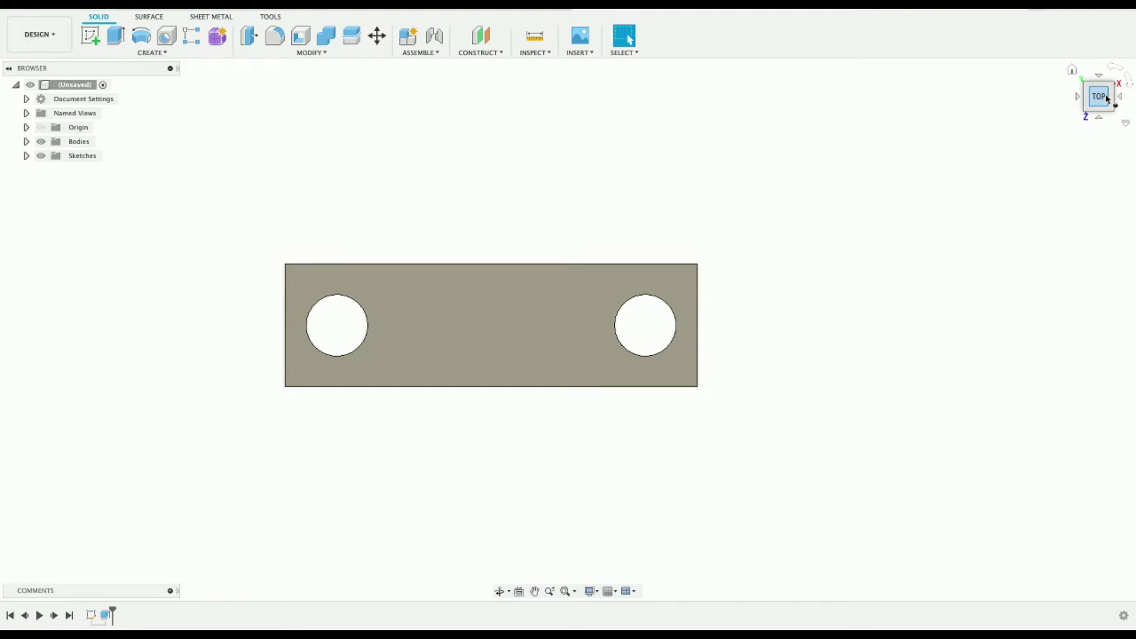
left_click_drag(1107, 99, 1090, 48)
left_click(510, 299)
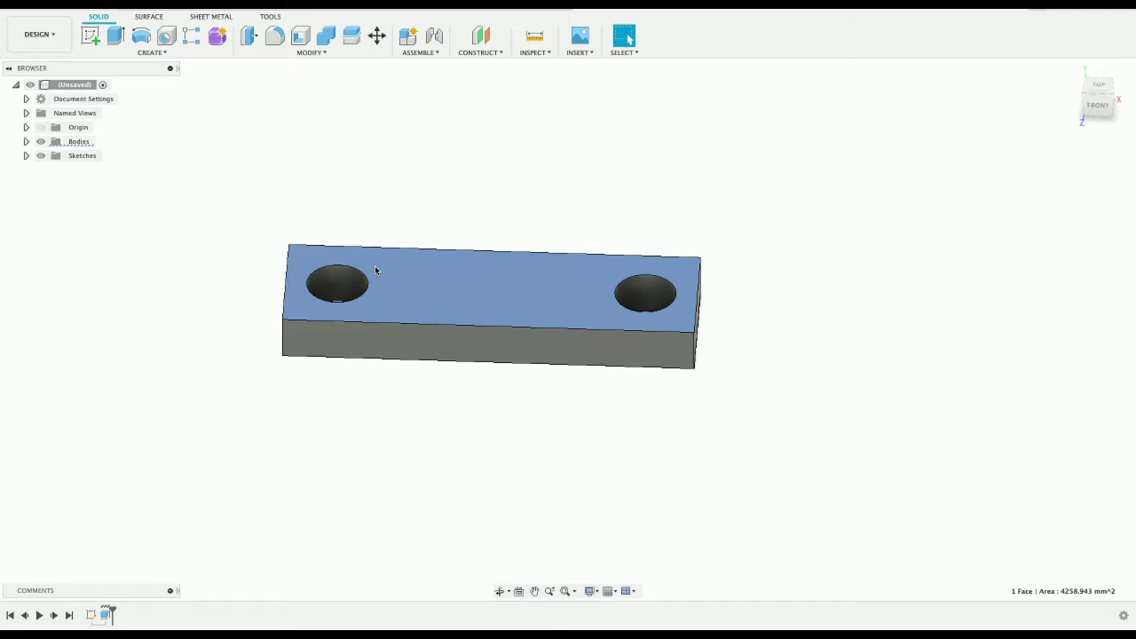
left_click(90, 36)
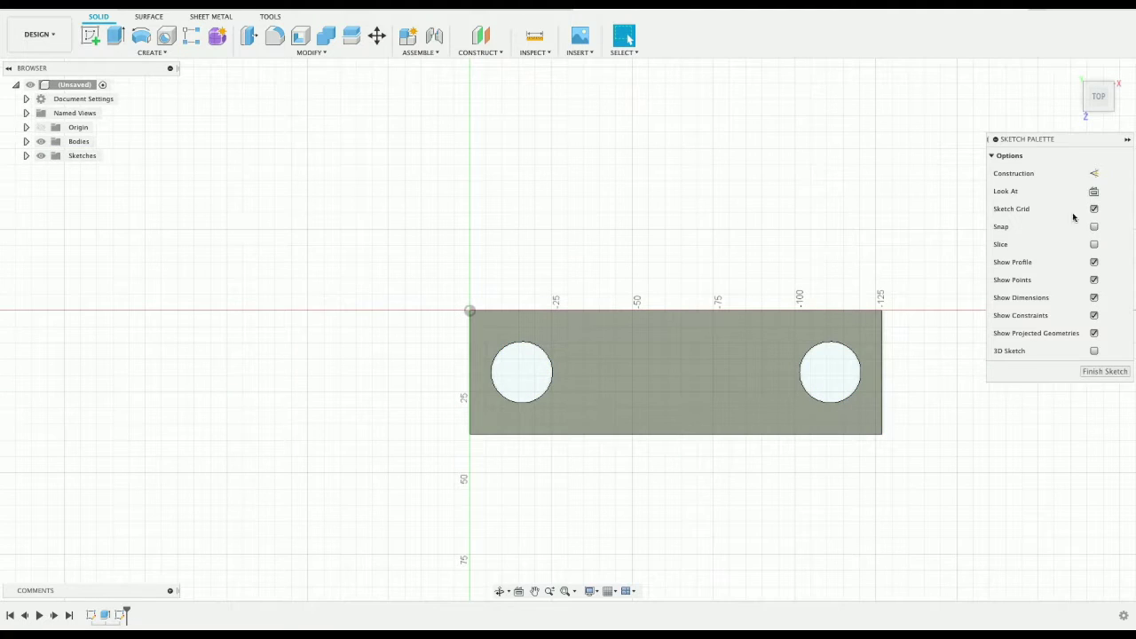
left_click(1098, 104)
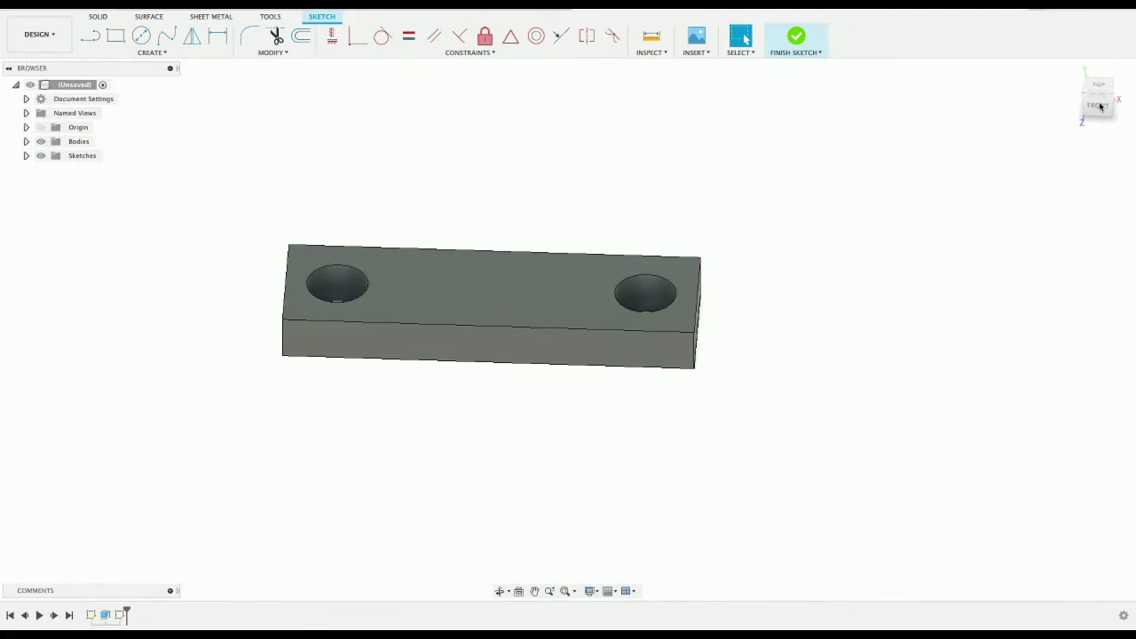
Step: Start a sketch on the block's long front side face
left_click(527, 342)
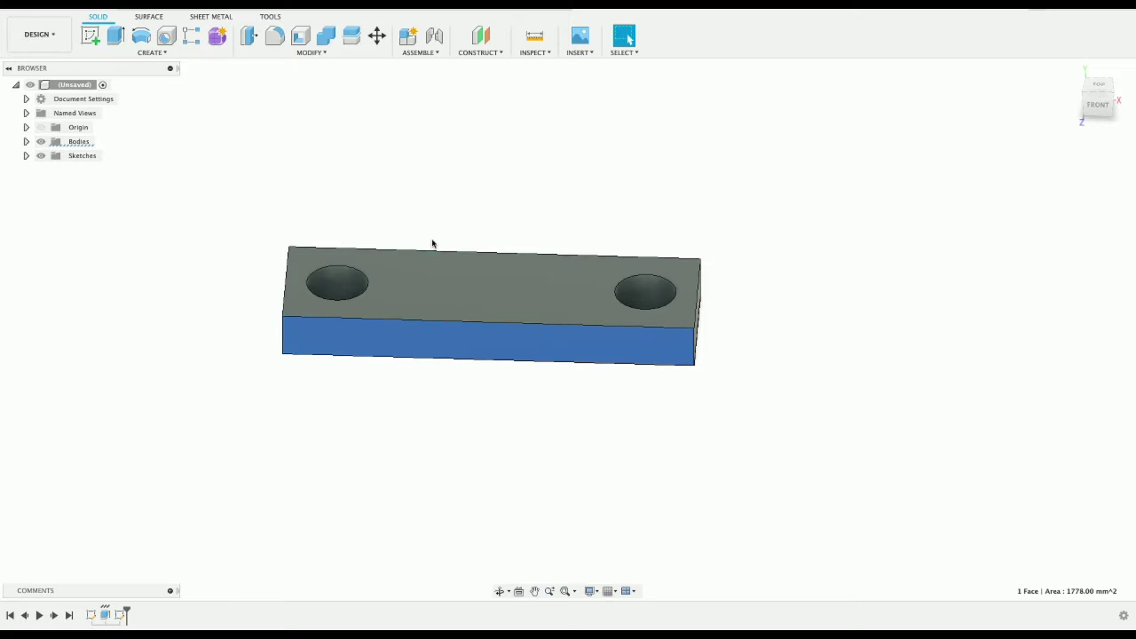
left_click(90, 35)
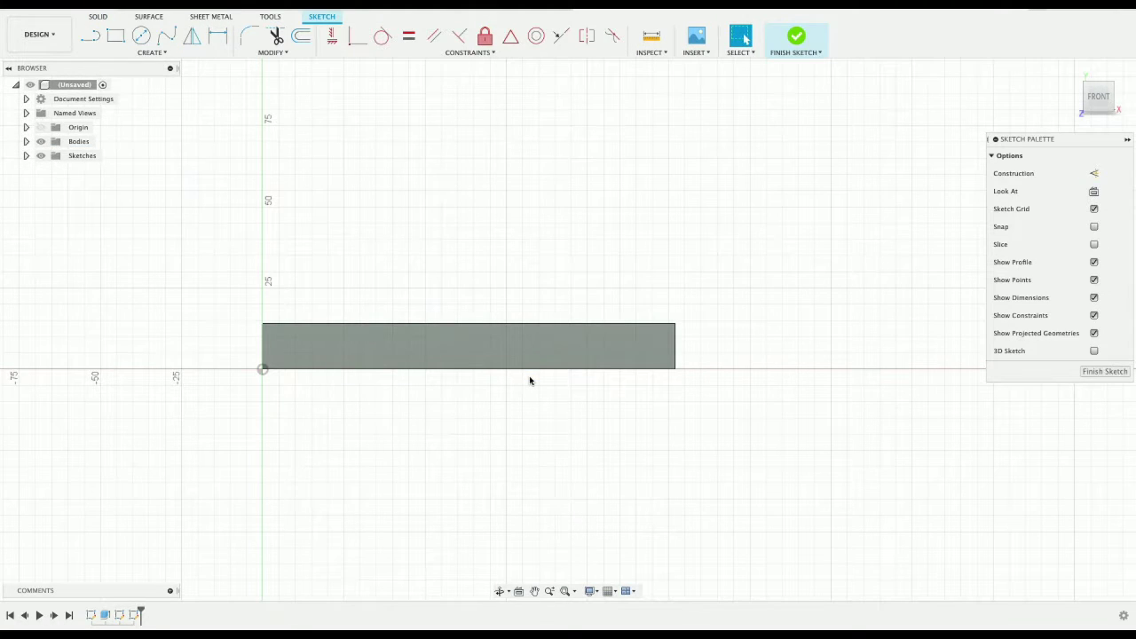
key("l")
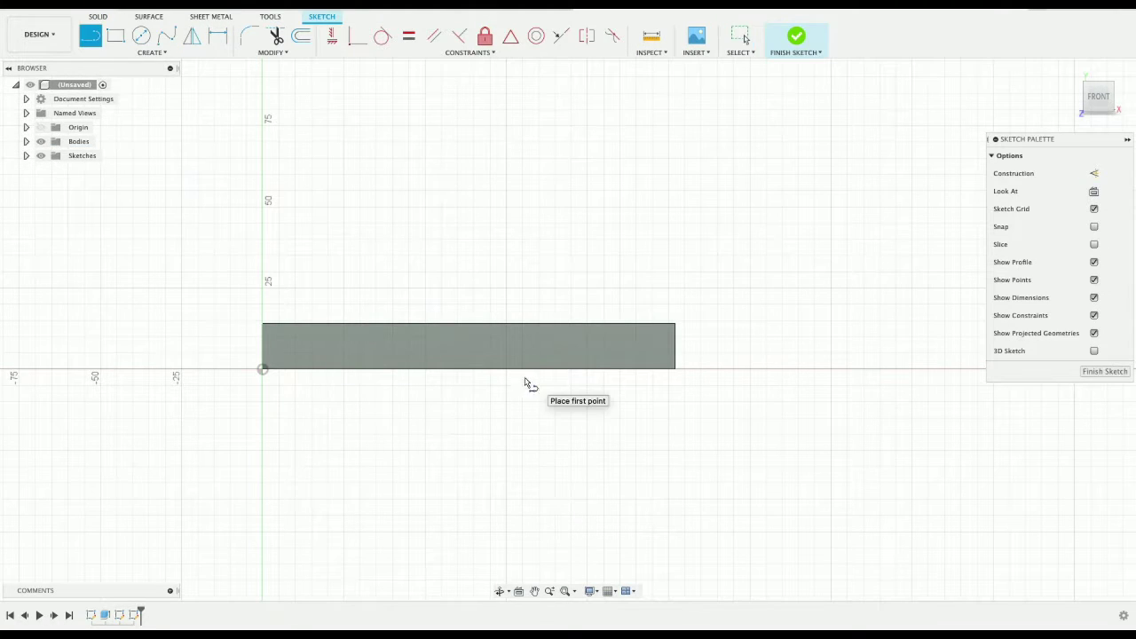
left_click(263, 325)
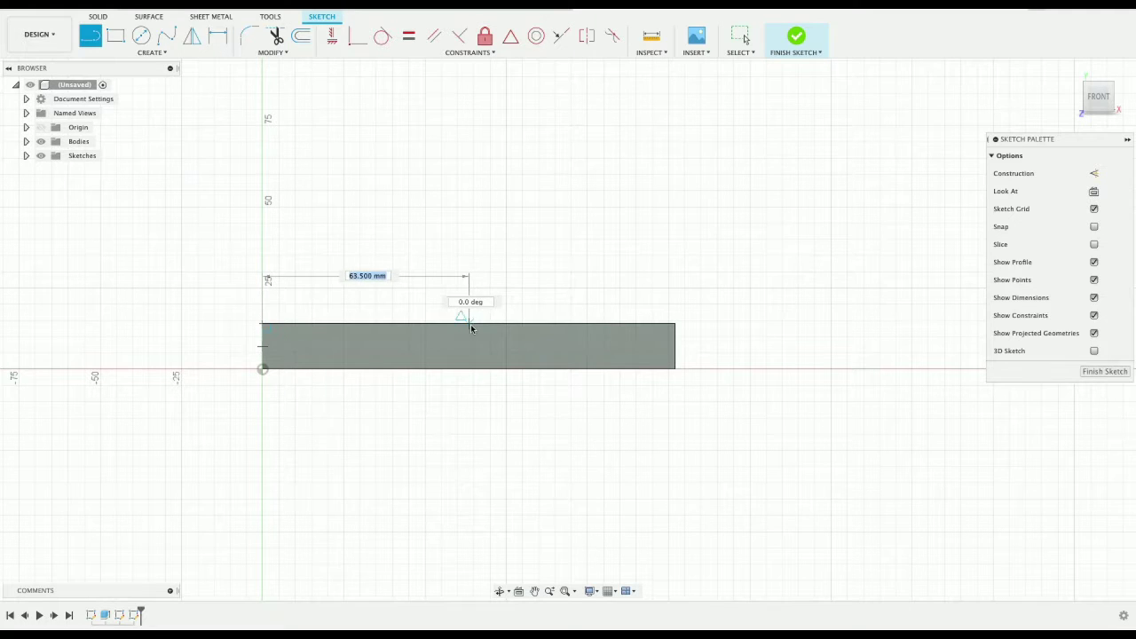
key("Escape")
key("l")
left_click(469, 324)
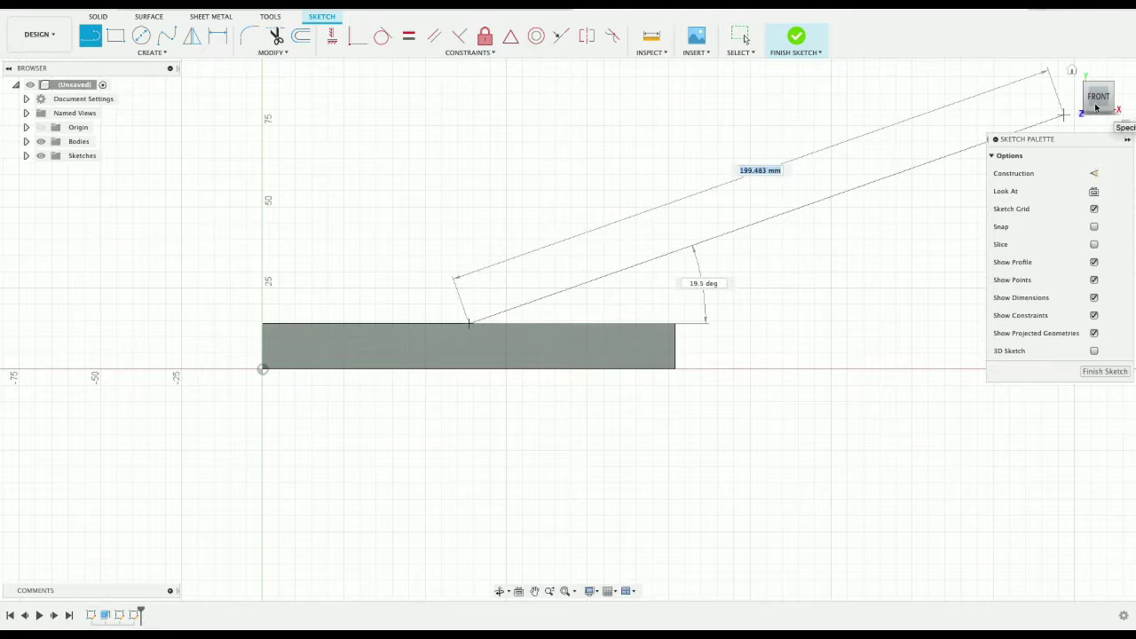
left_click_drag(1097, 96, 1100, 120)
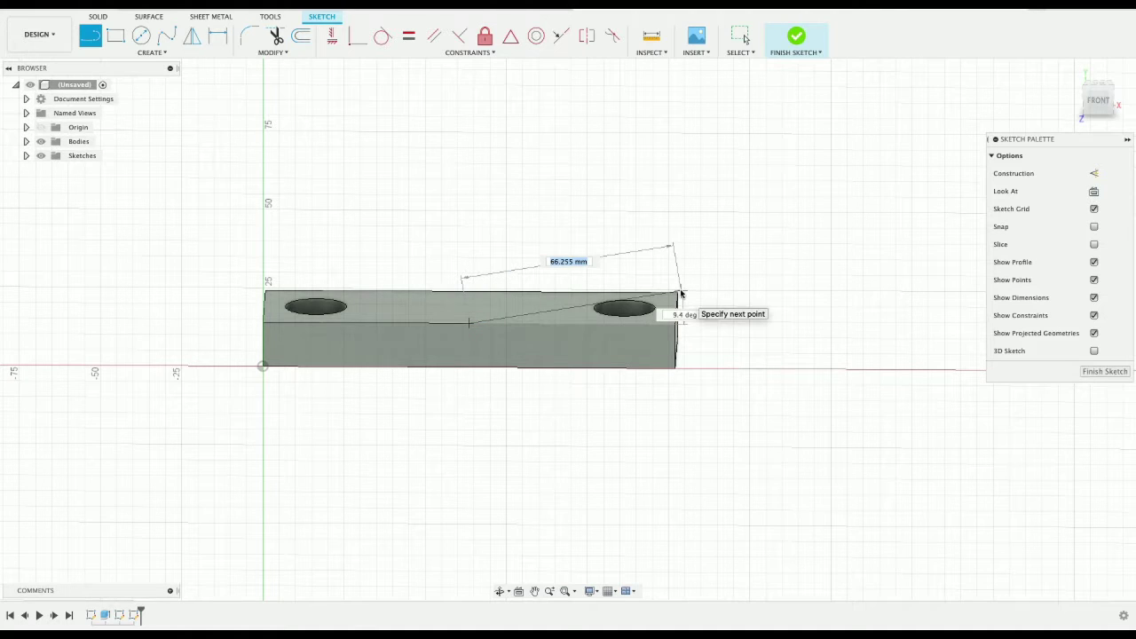
key("Escape")
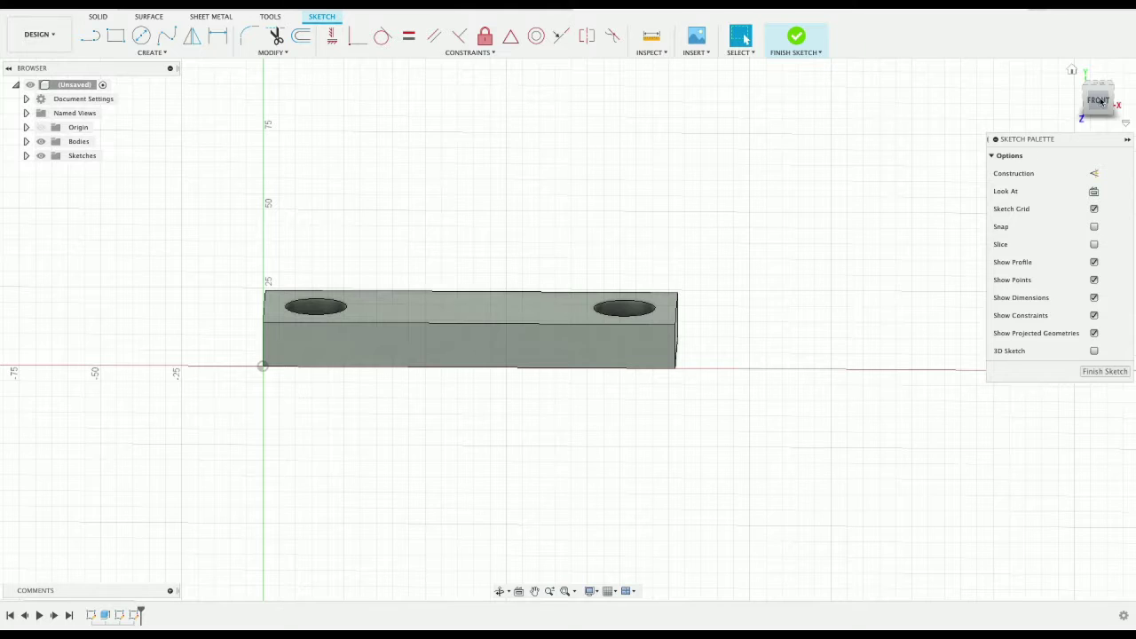
Step: Measure the distance between the block's rear top edge and its front side face
left_click_drag(1098, 97, 1099, 126)
left_click(651, 36)
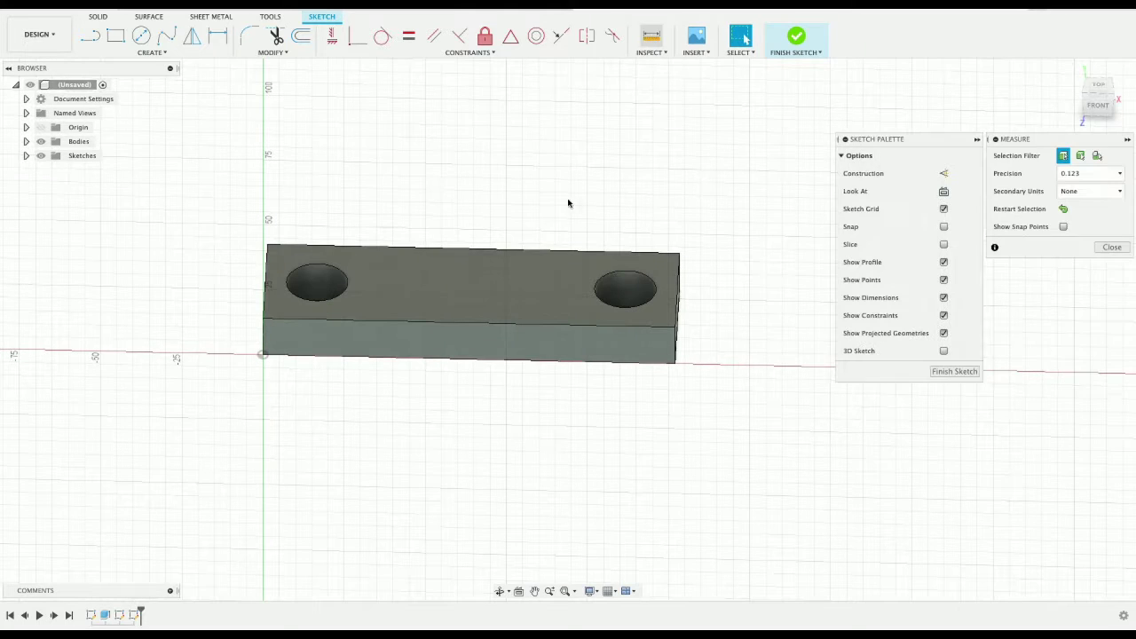
left_click(547, 254)
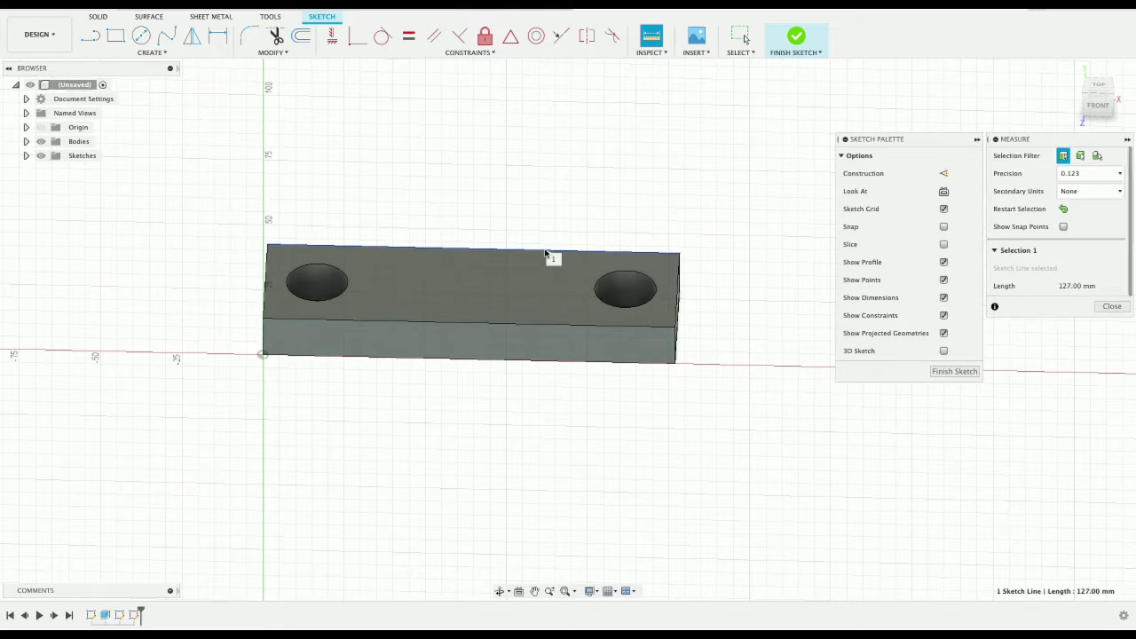
left_click(537, 330)
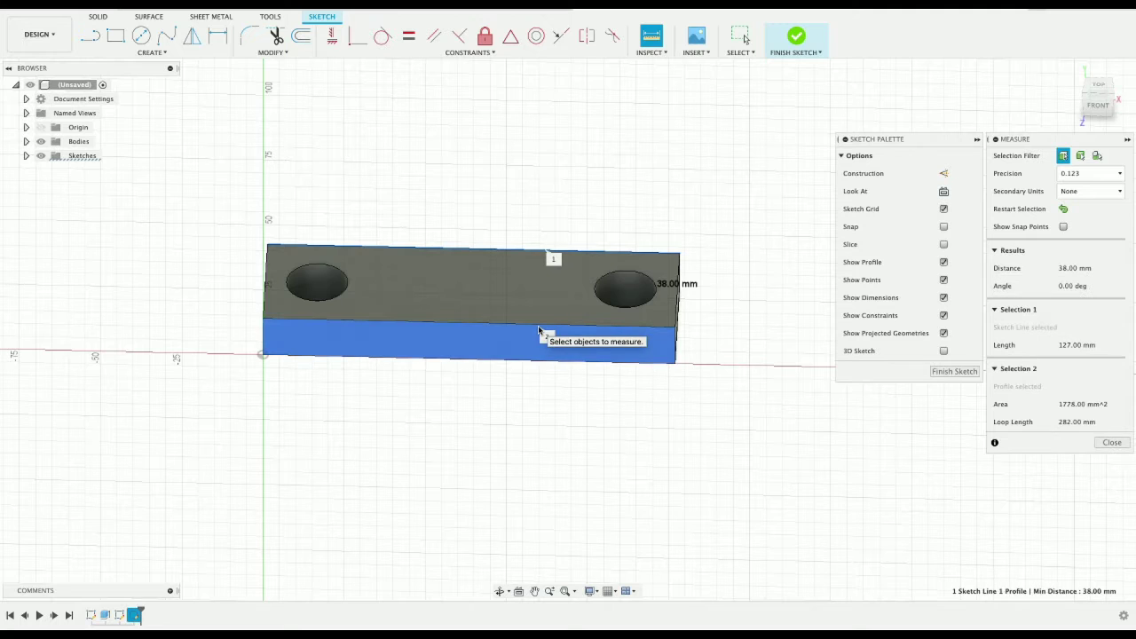
left_click(1111, 442)
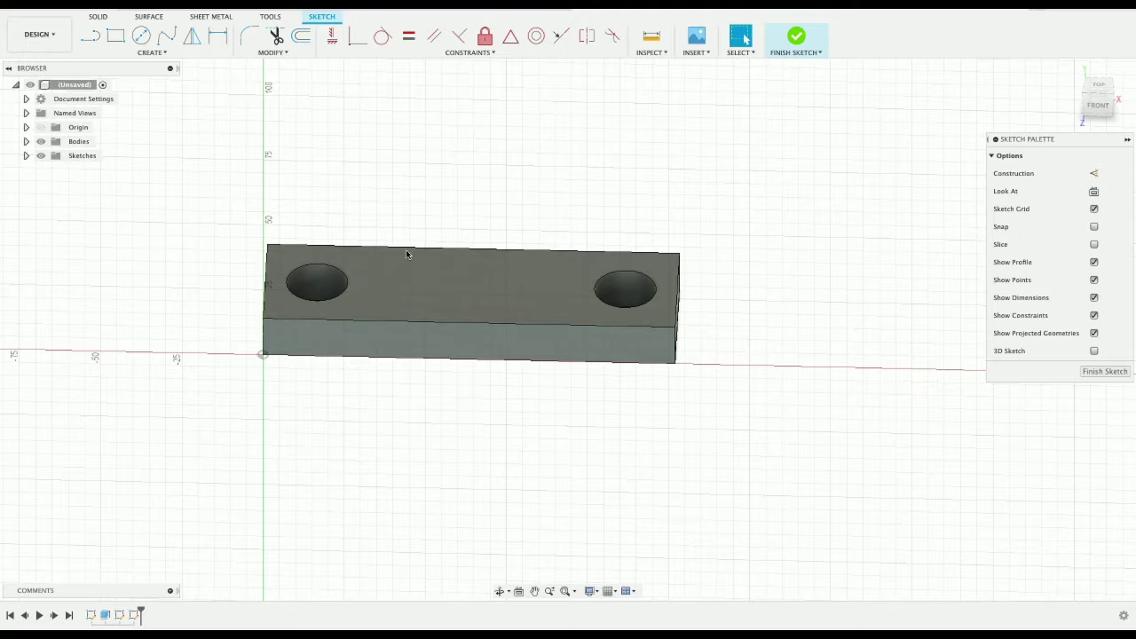
left_click(1105, 115)
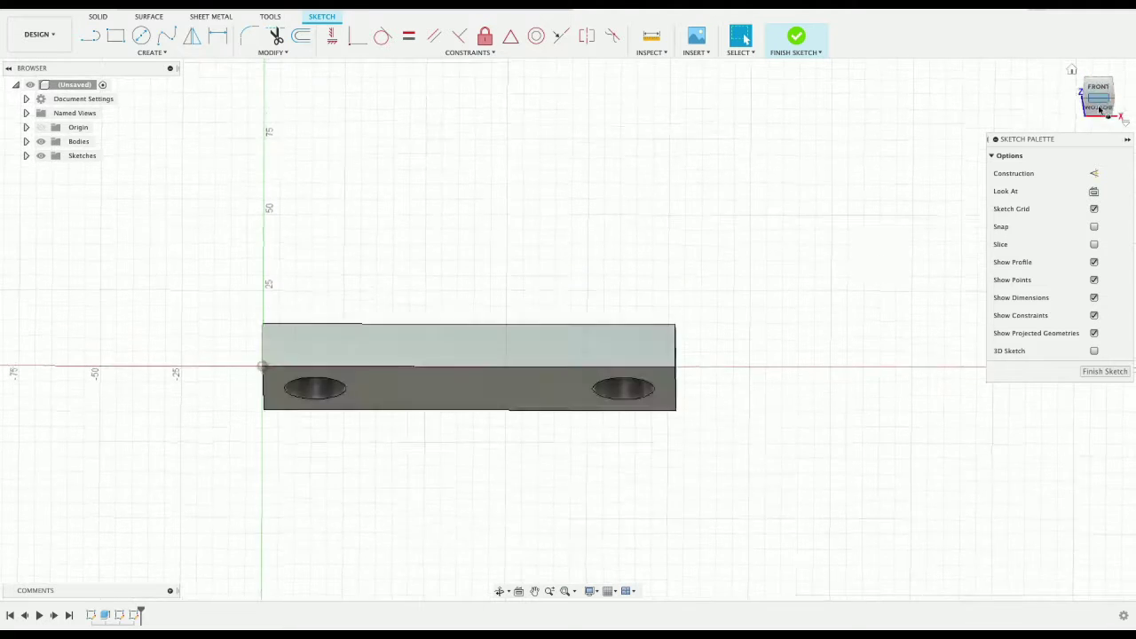
key("c")
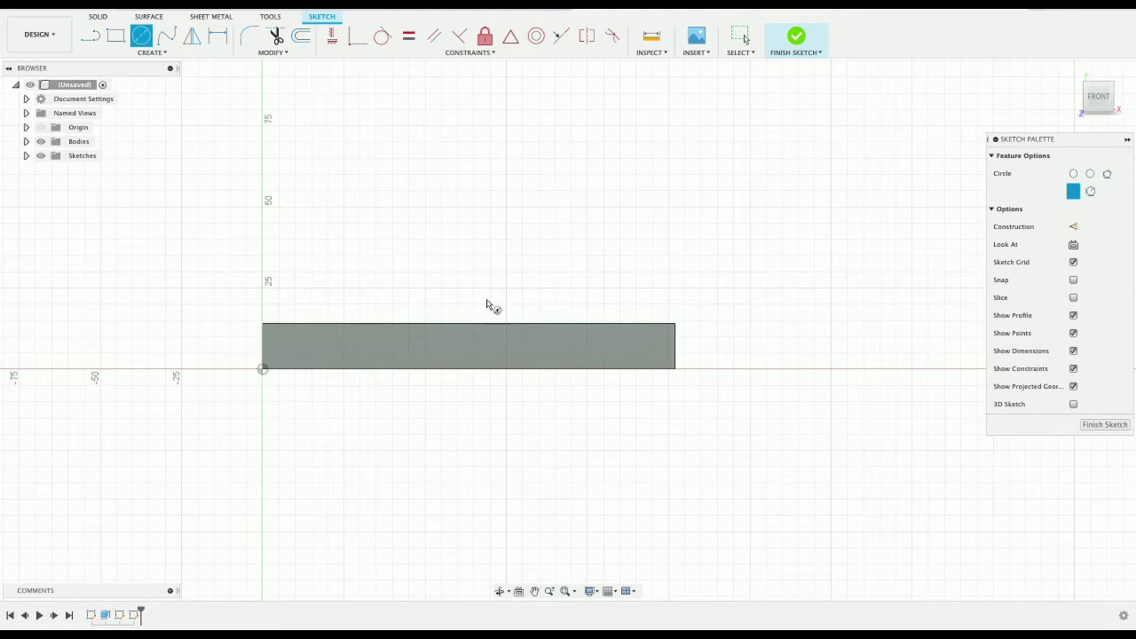
left_click(463, 244)
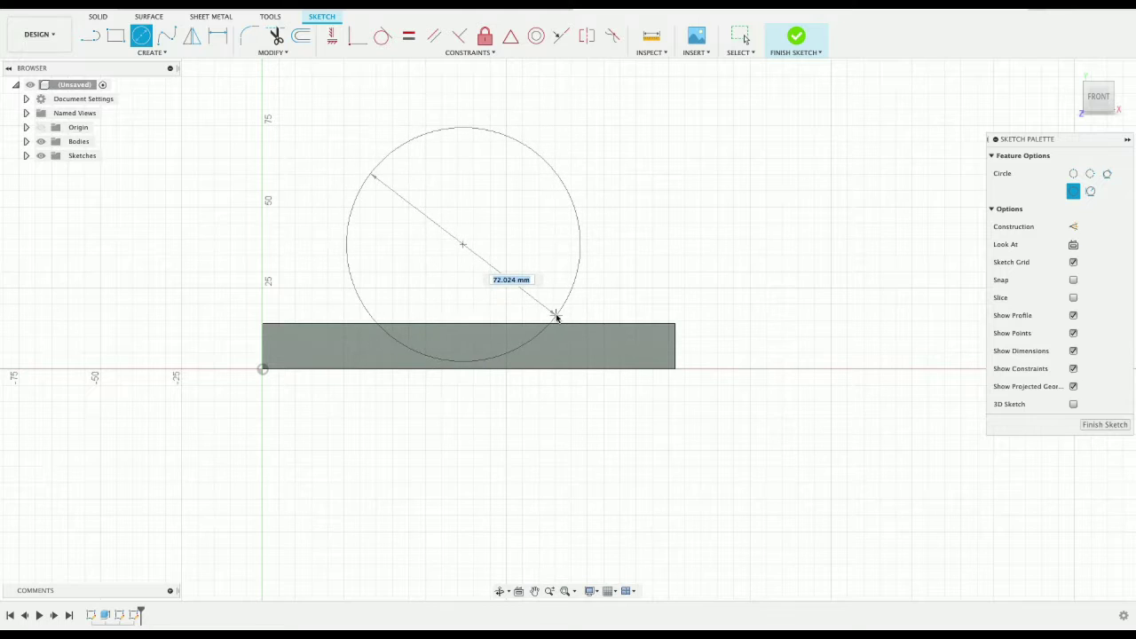
key("Escape")
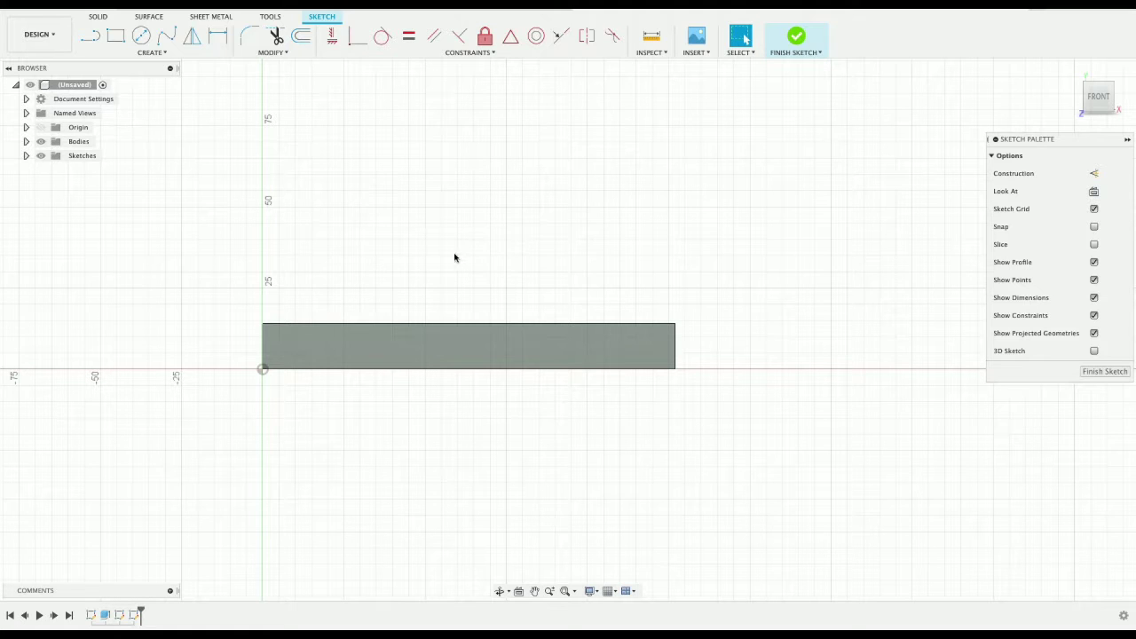
Step: Draw a 30.1625 mm vertical line upward from the midpoint of the front face's bottom edge
key("l")
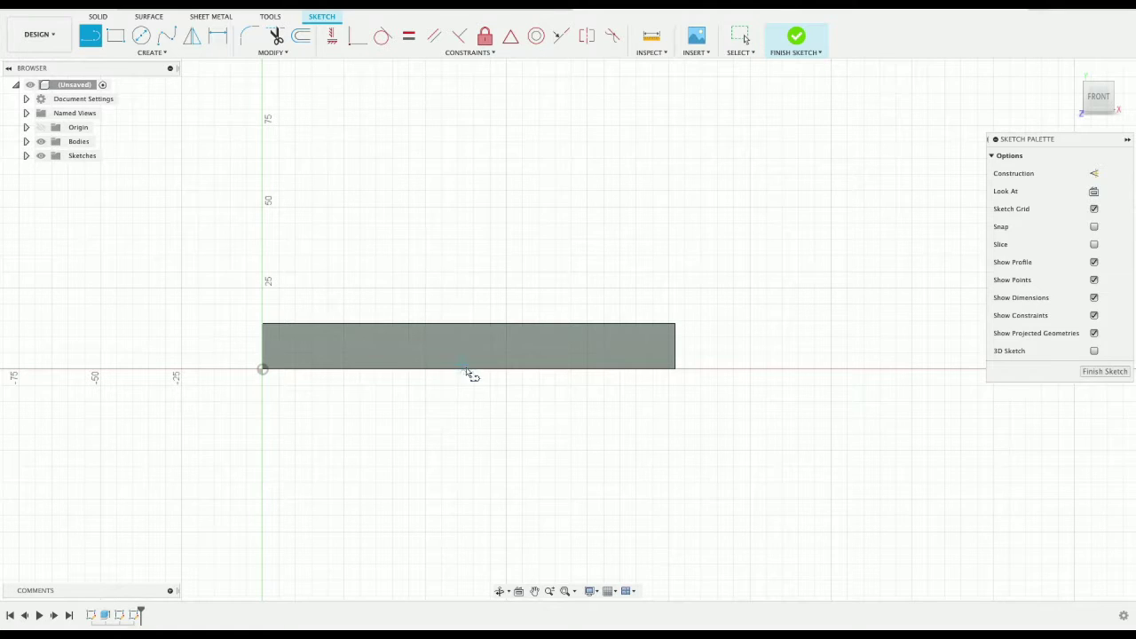
left_click(470, 372)
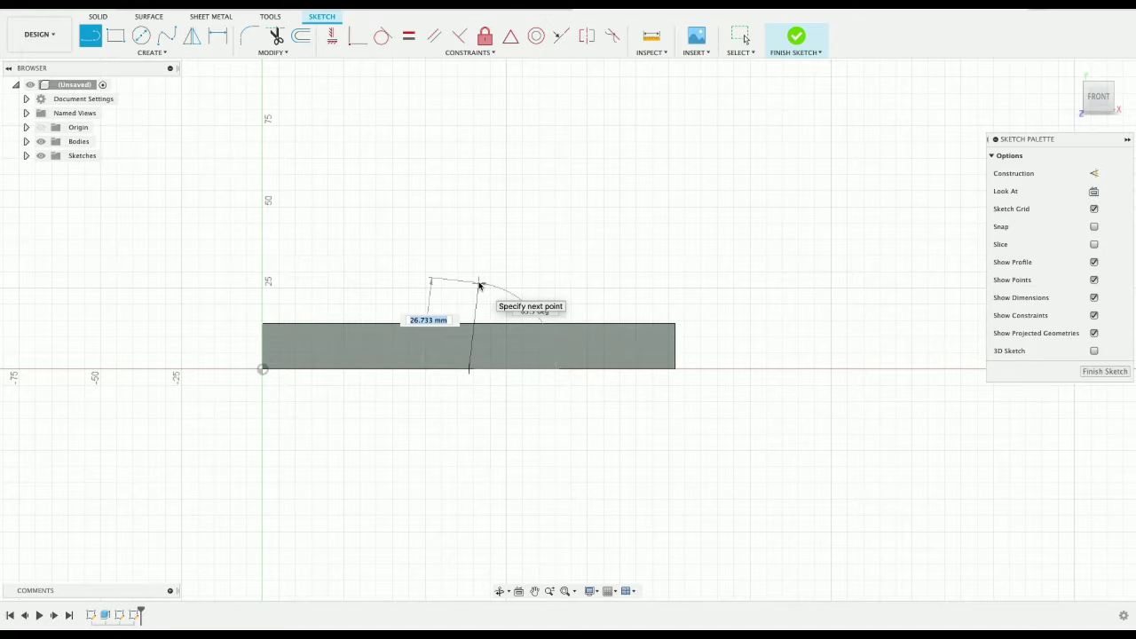
type("30")
key("Tab")
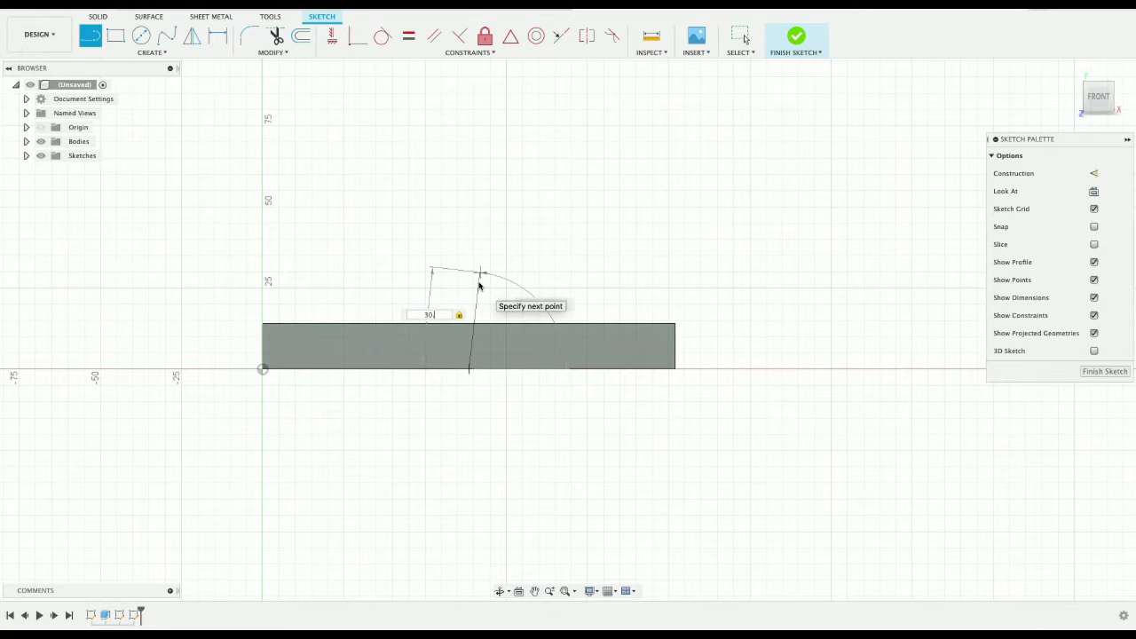
type(".1625")
key("Tab")
left_click(470, 272)
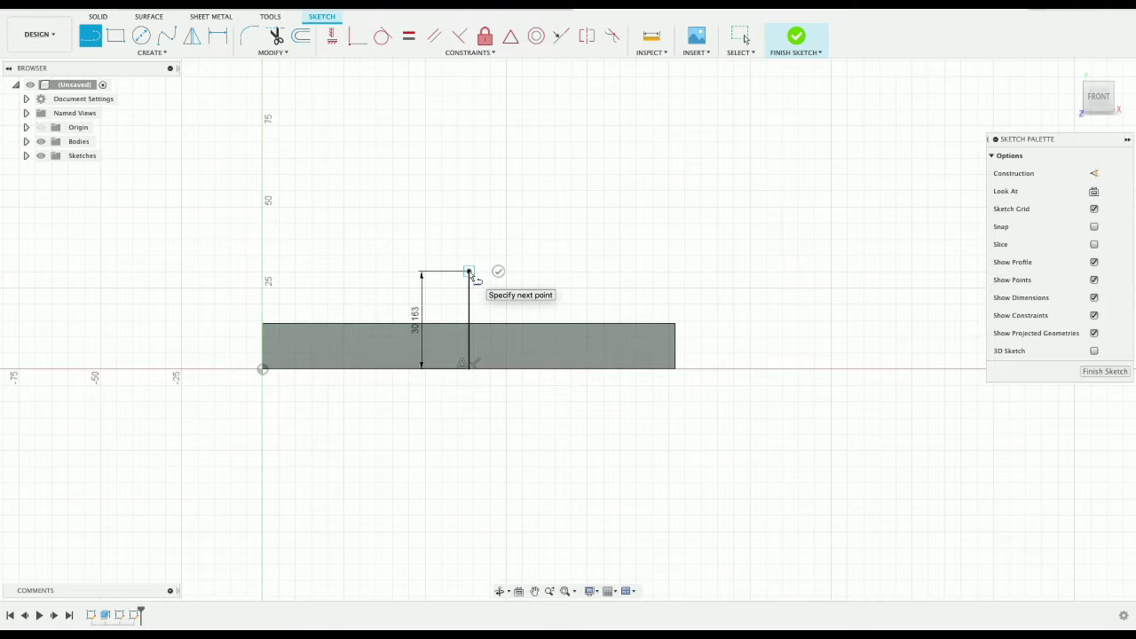
Step: Draw a 12.7 mm diameter circle centred on the upper end of the vertical line
key("c")
left_click(469, 270)
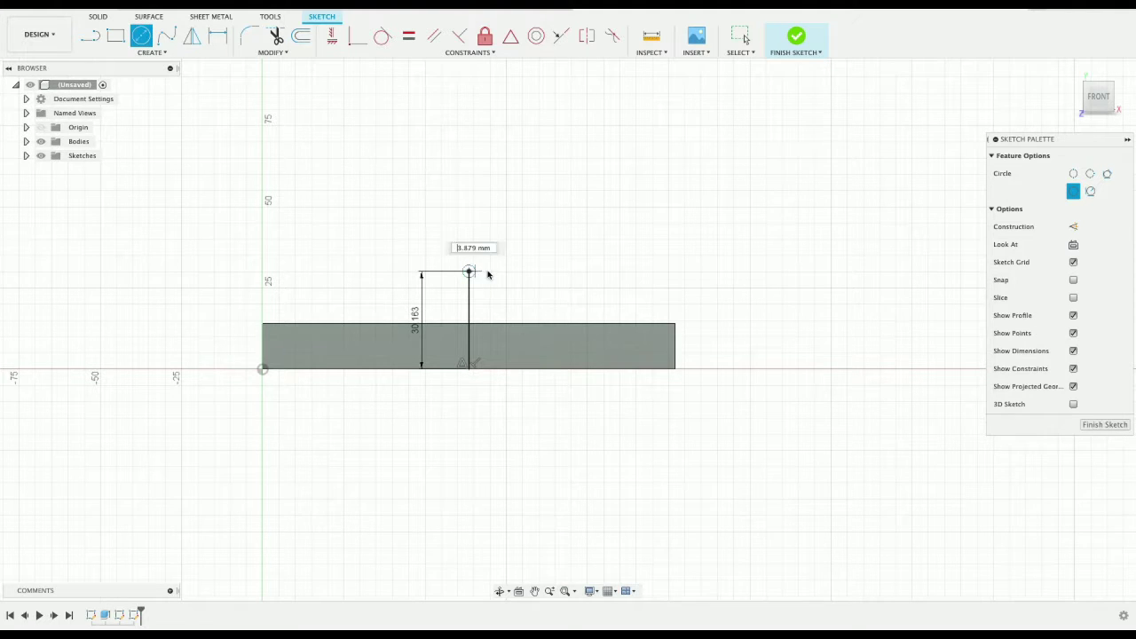
type("12.7")
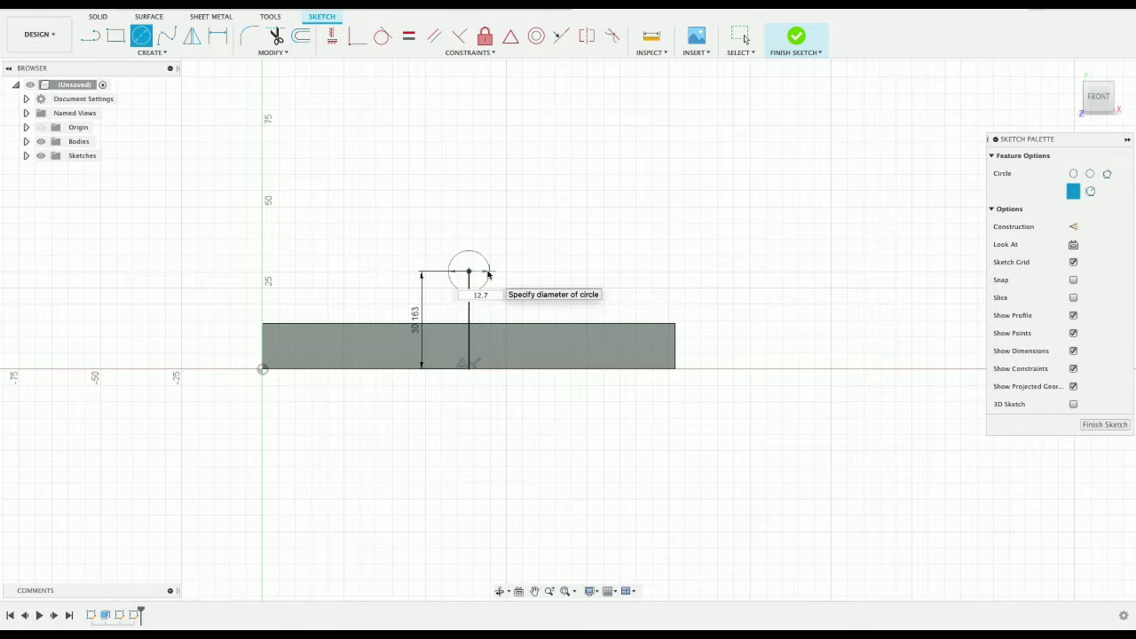
key("Return")
key("Return")
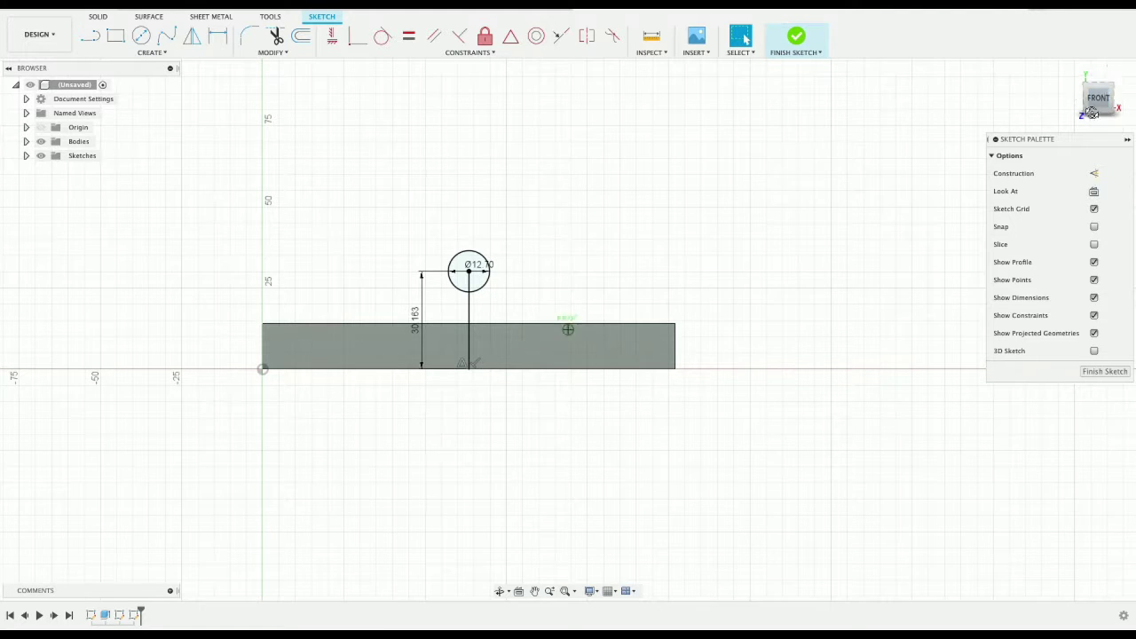
Step: Draw a 62 mm vertical line upward from the midpoint of the front face's bottom edge, passing through the circle
left_click_drag(1093, 99, 1082, 119)
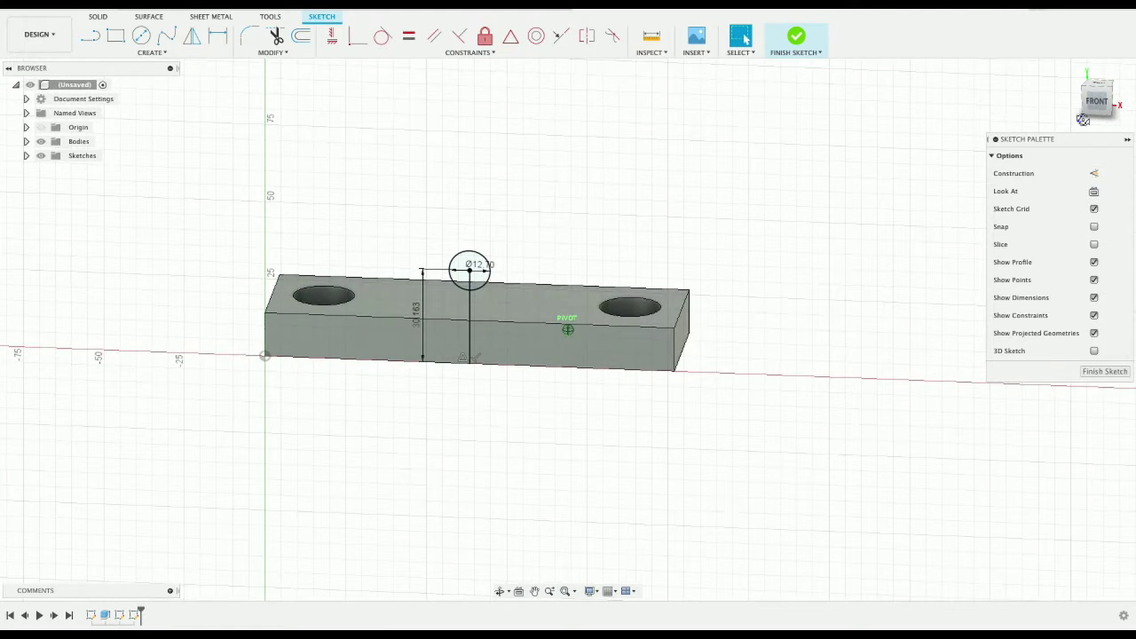
left_click(1097, 102)
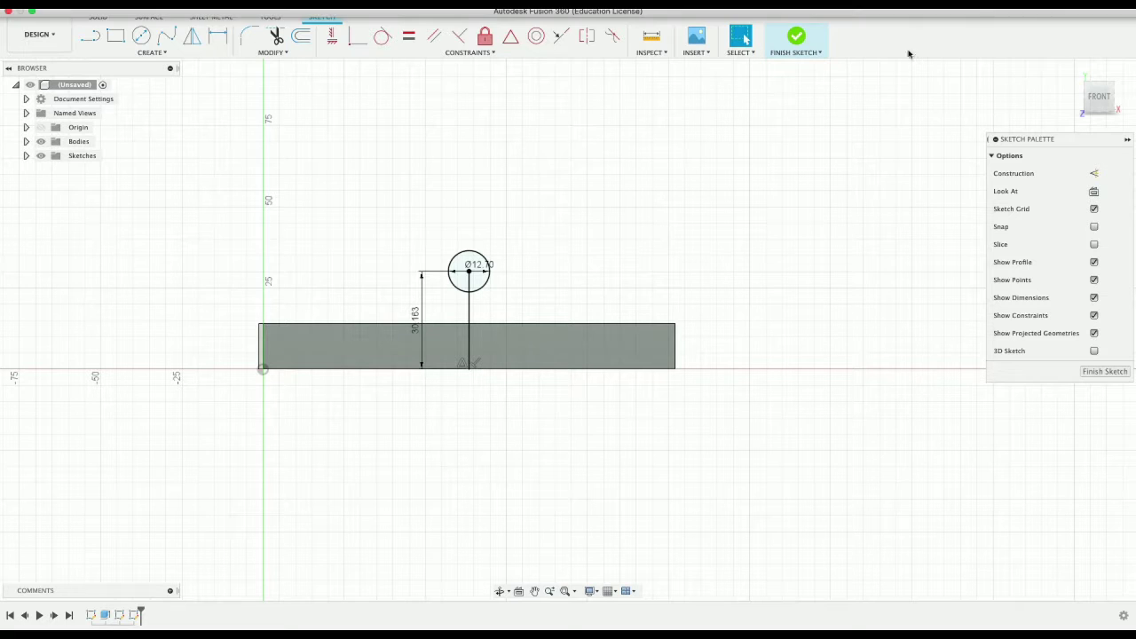
key("l")
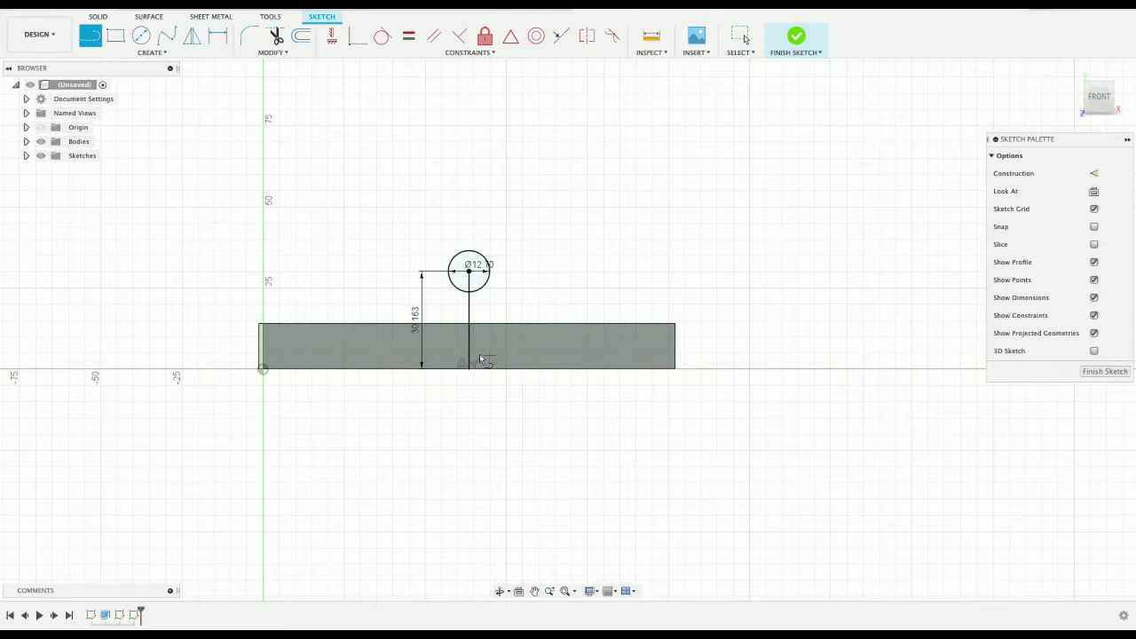
left_click(468, 368)
type("62")
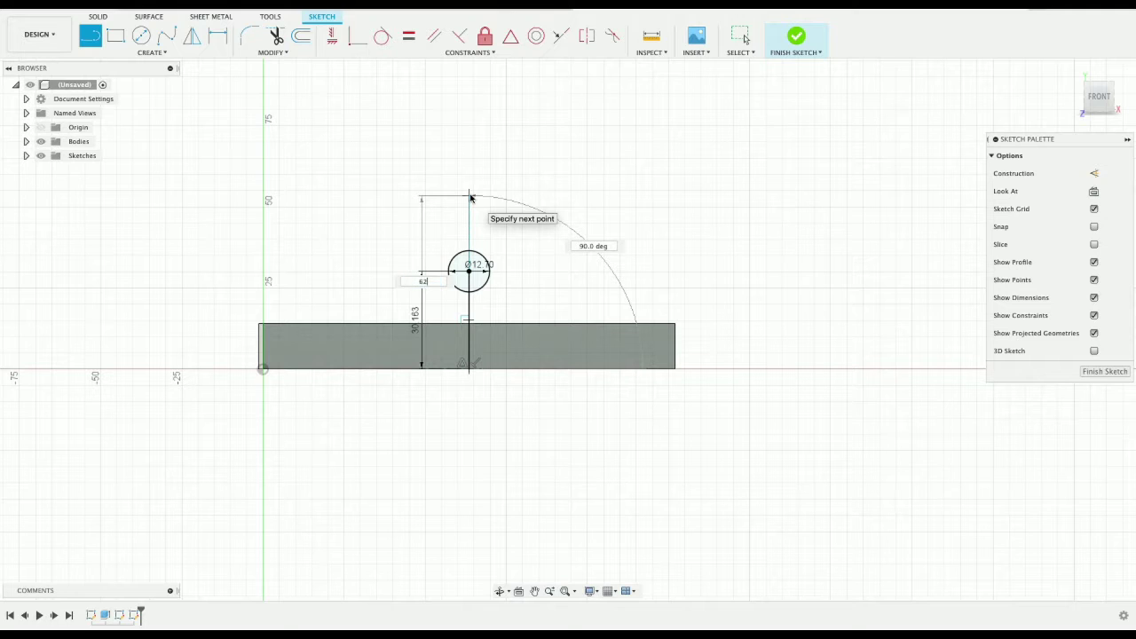
key("Tab")
key("Return")
key("Escape")
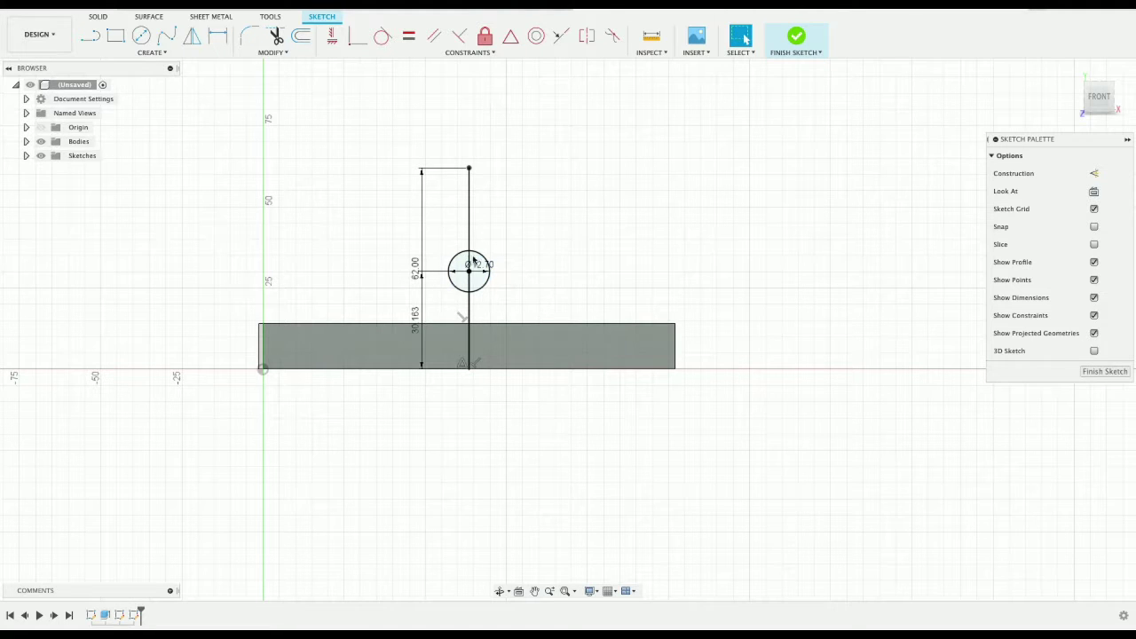
Step: Draw a larger circle concentric with the 12.7 mm circle and passing through the upper end of the 62 mm line
key("c")
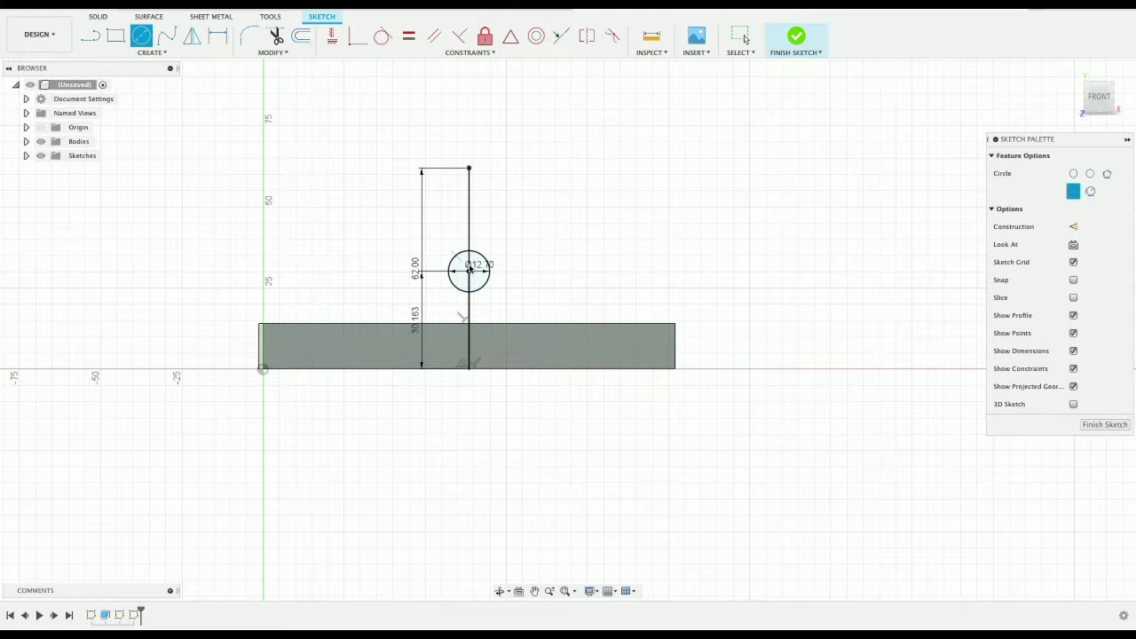
left_click(468, 271)
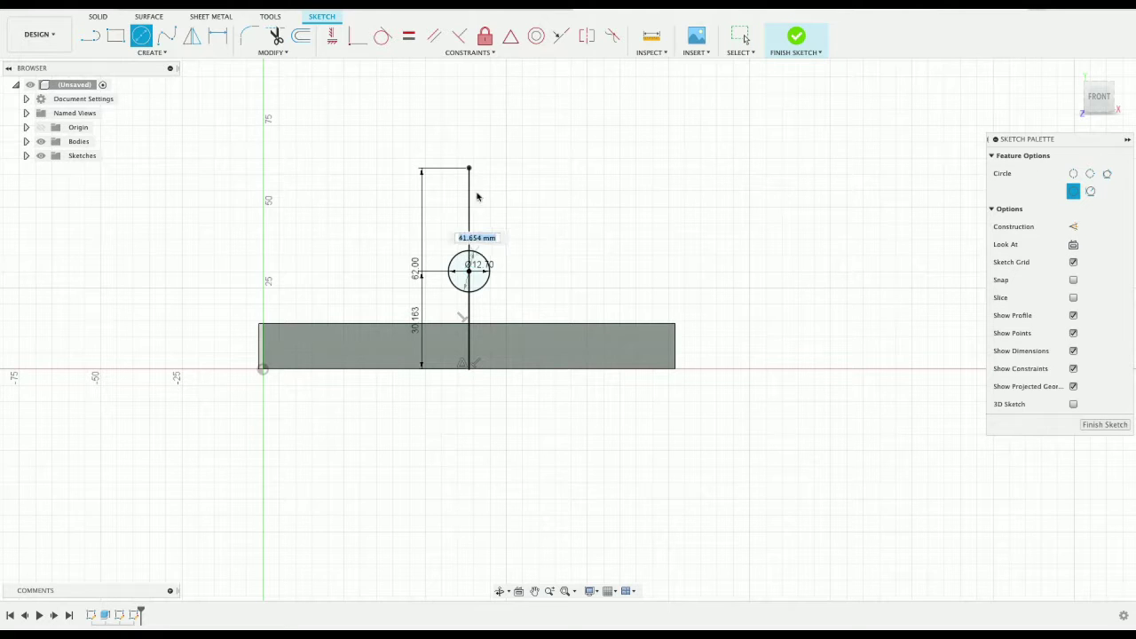
left_click(469, 169)
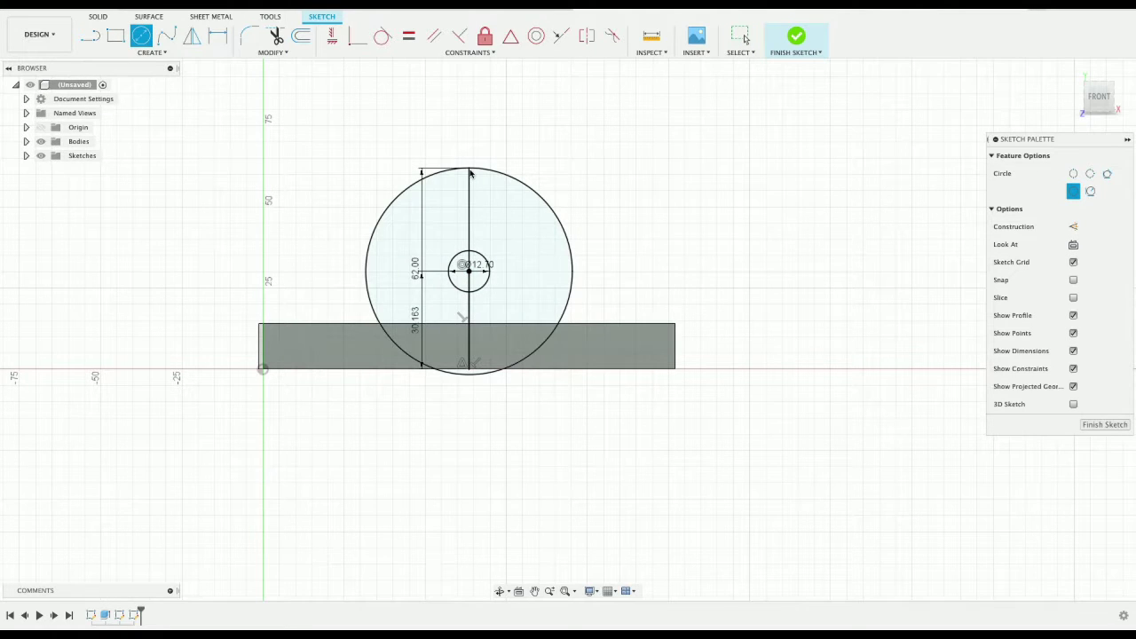
Step: Draw two horizontal lines from the shared circle centre, one to each side of the large circle
key("l")
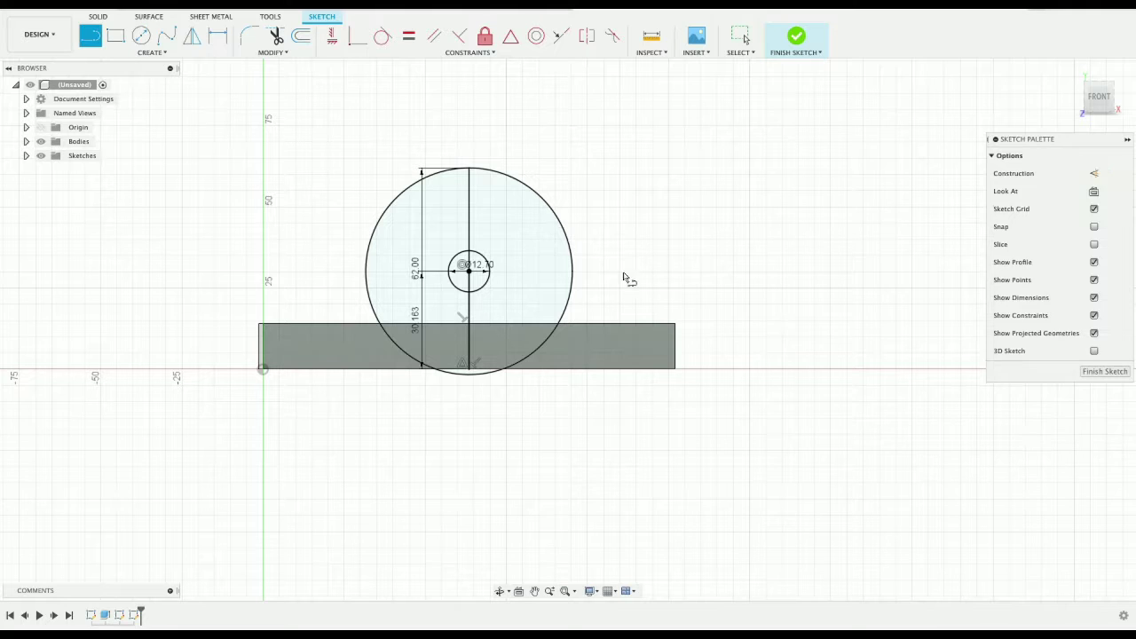
left_click(469, 271)
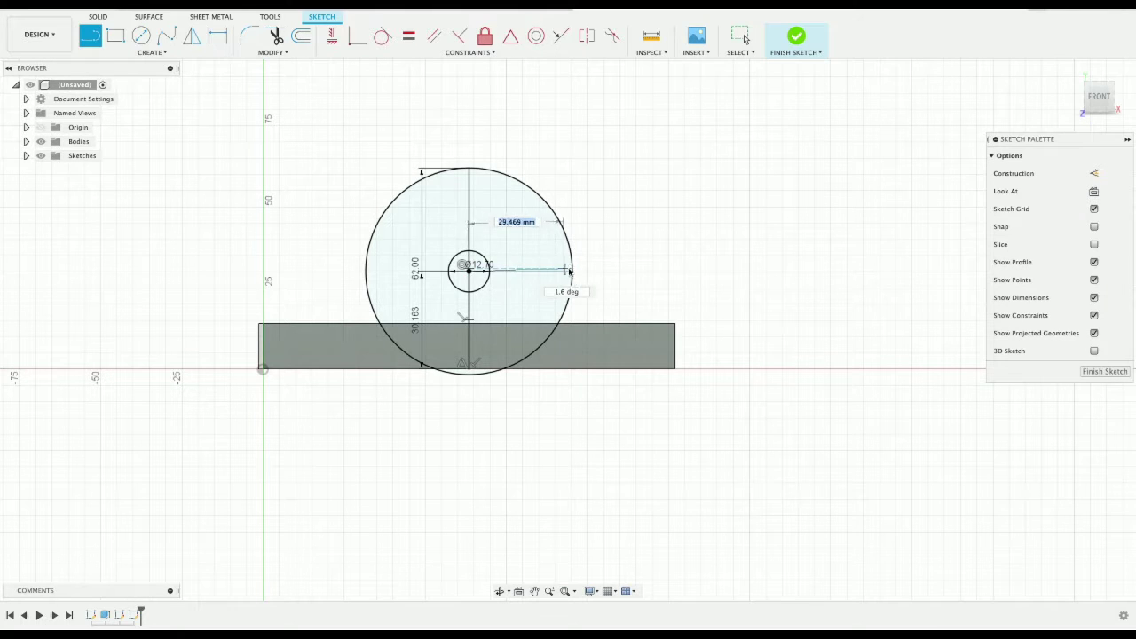
left_click(572, 271)
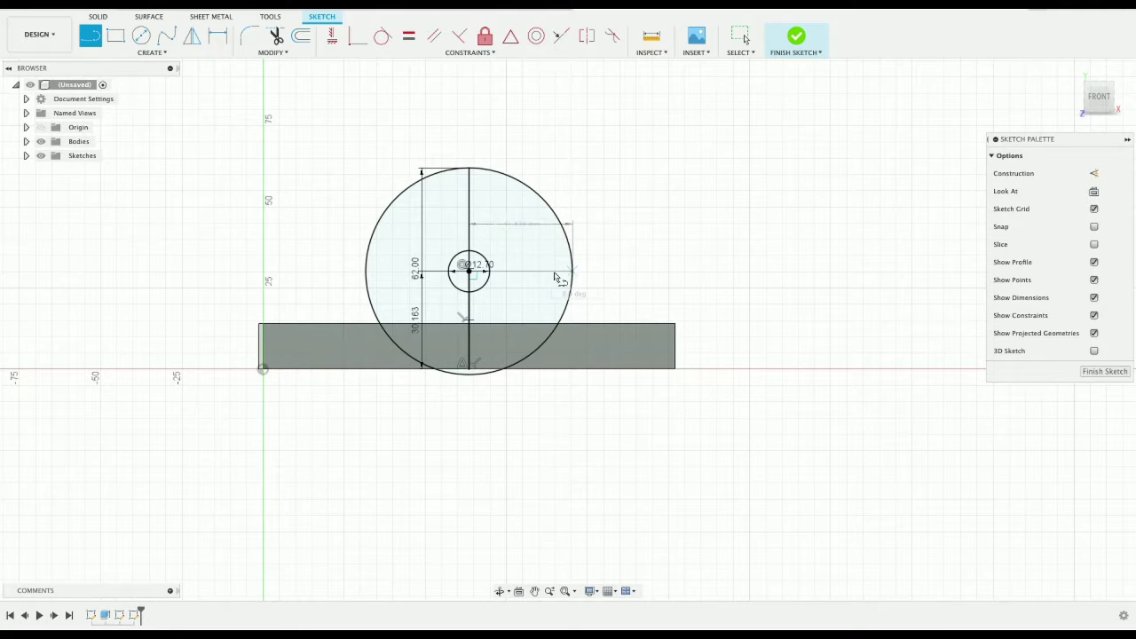
left_click(468, 271)
left_click(367, 271)
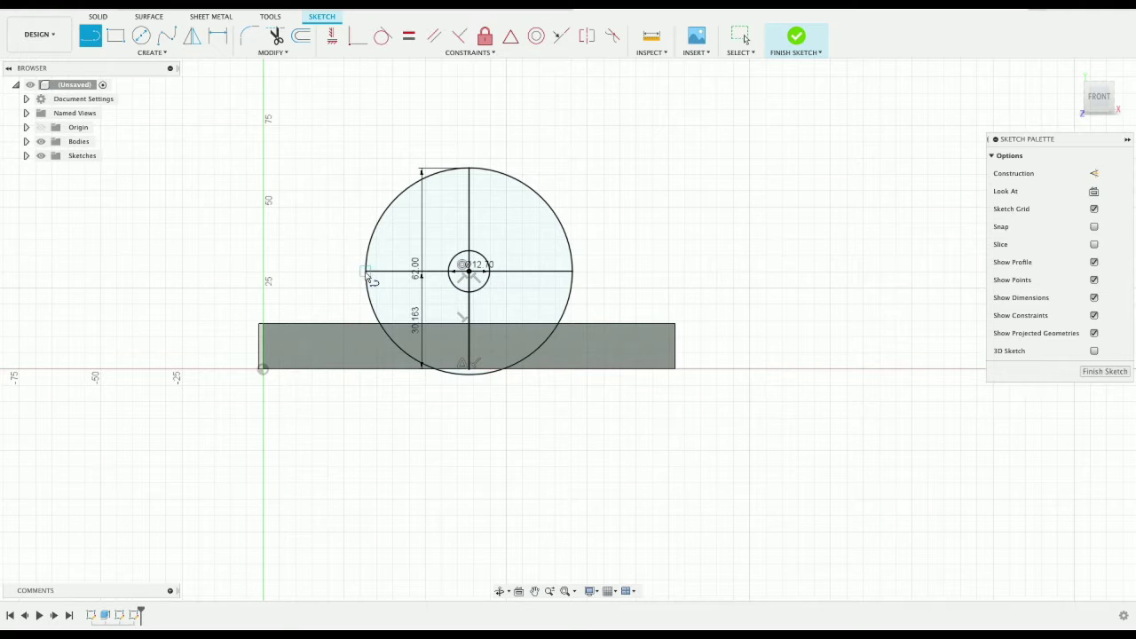
Step: Draw two vertical lines from the outer ends of the horizontal lines down to the base block's top edge
left_click(366, 324)
left_click(572, 271)
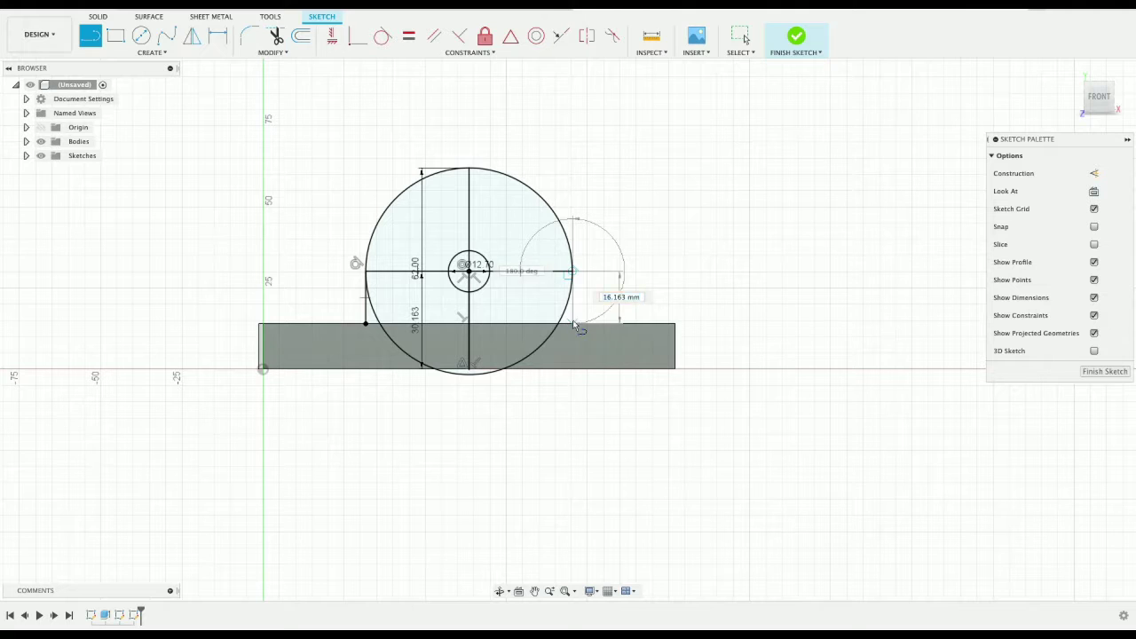
left_click(572, 323)
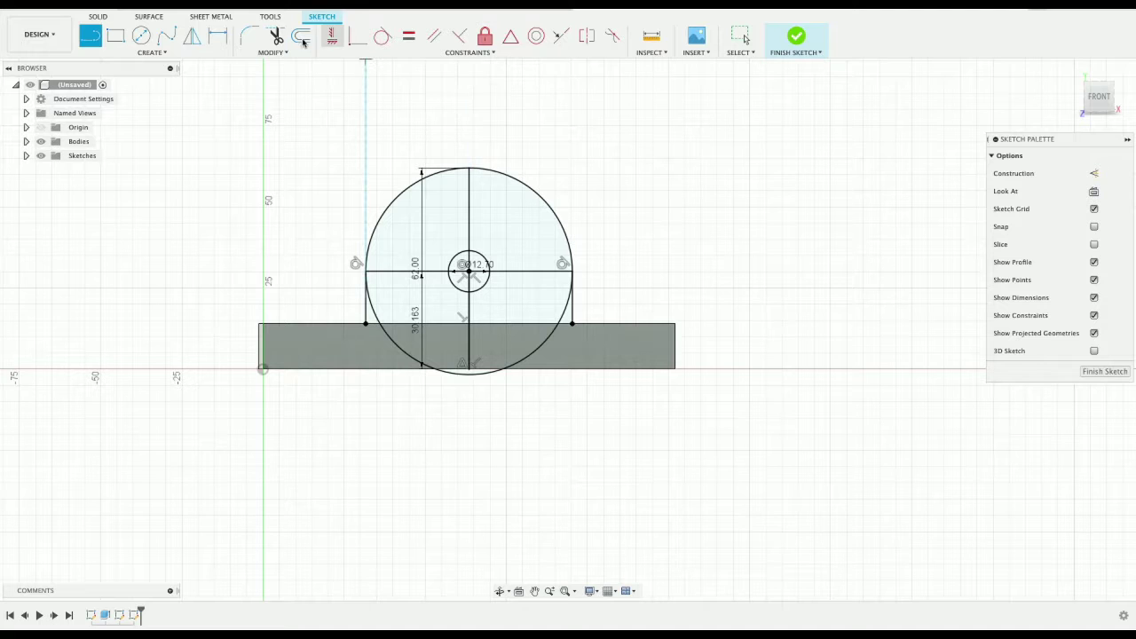
Step: Trim away the large circle's lower half, leaving a semicircular arch above the two vertical lines
left_click(270, 37)
left_click(368, 297)
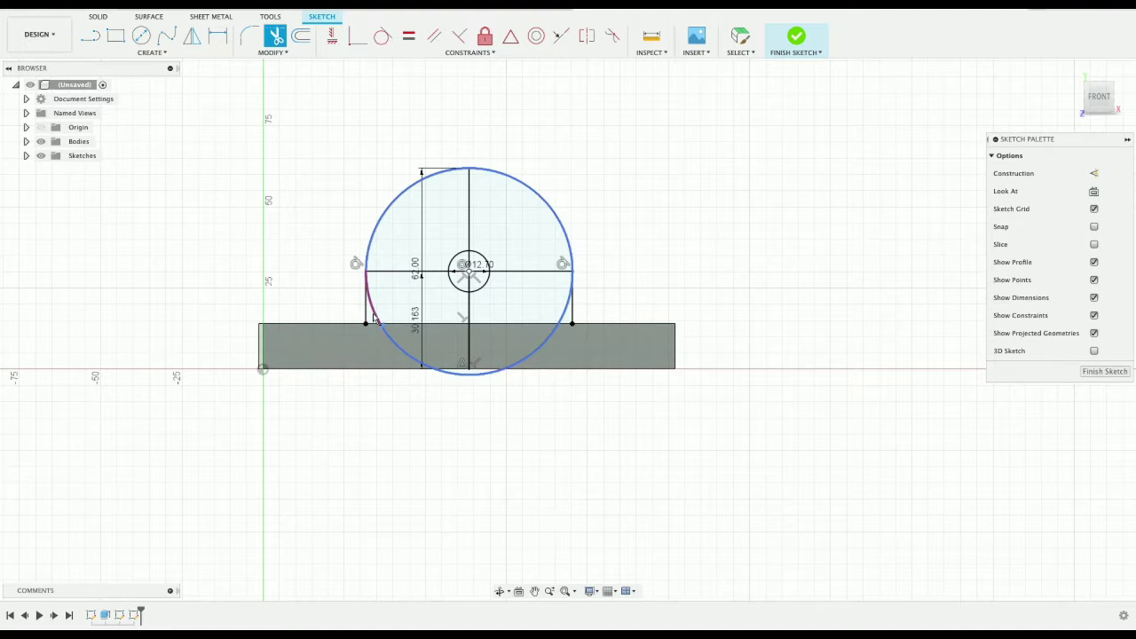
left_click(415, 360)
left_click(478, 374)
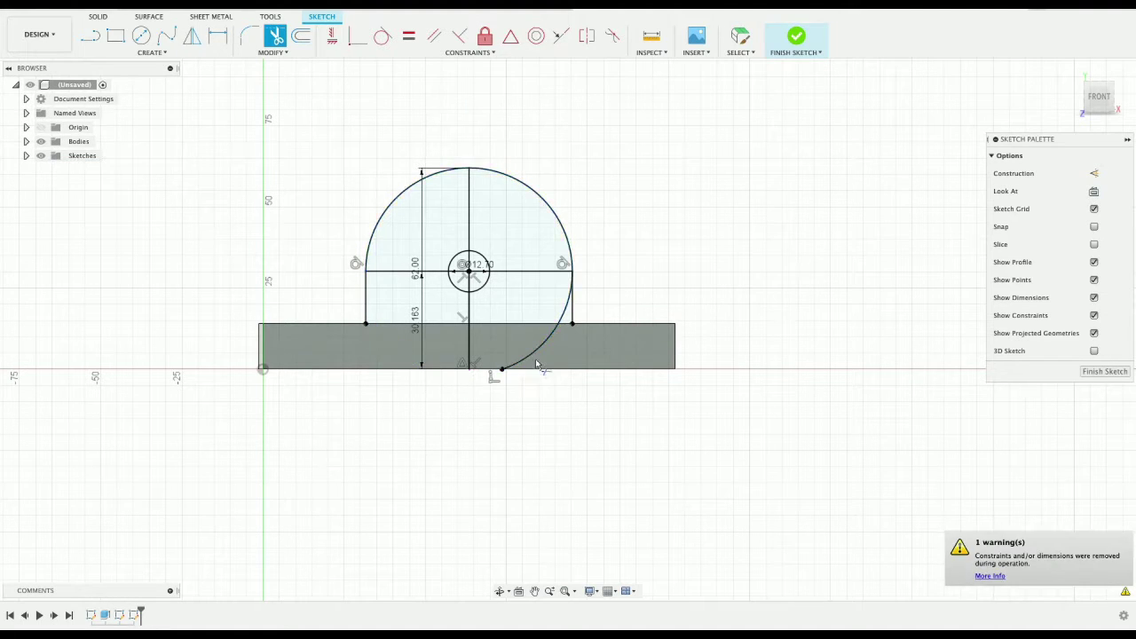
left_click(532, 358)
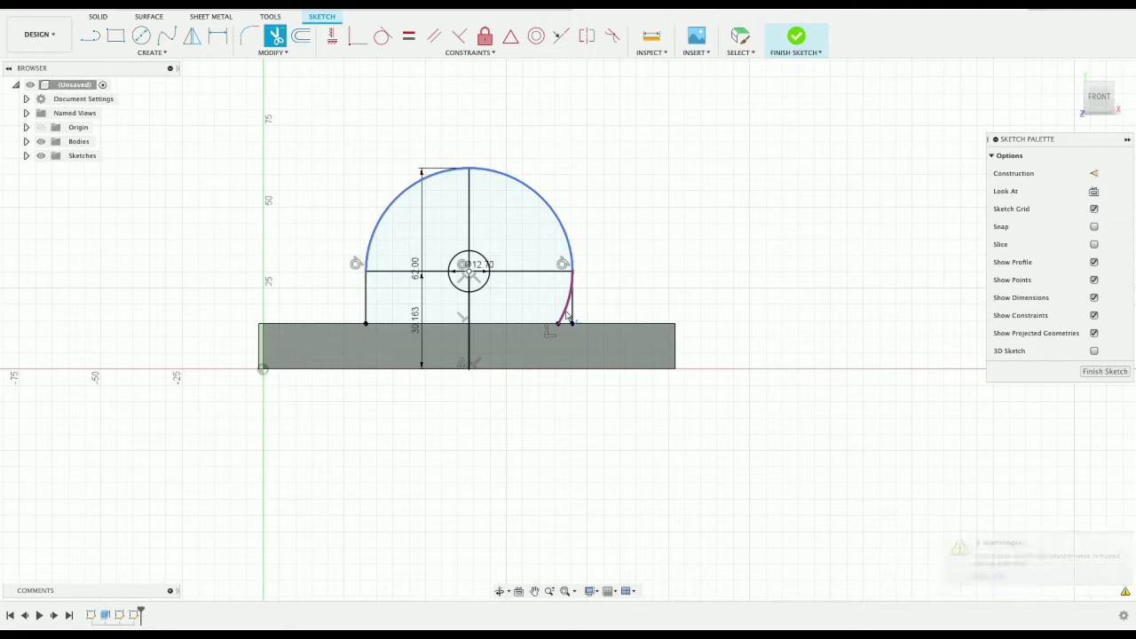
left_click(571, 310)
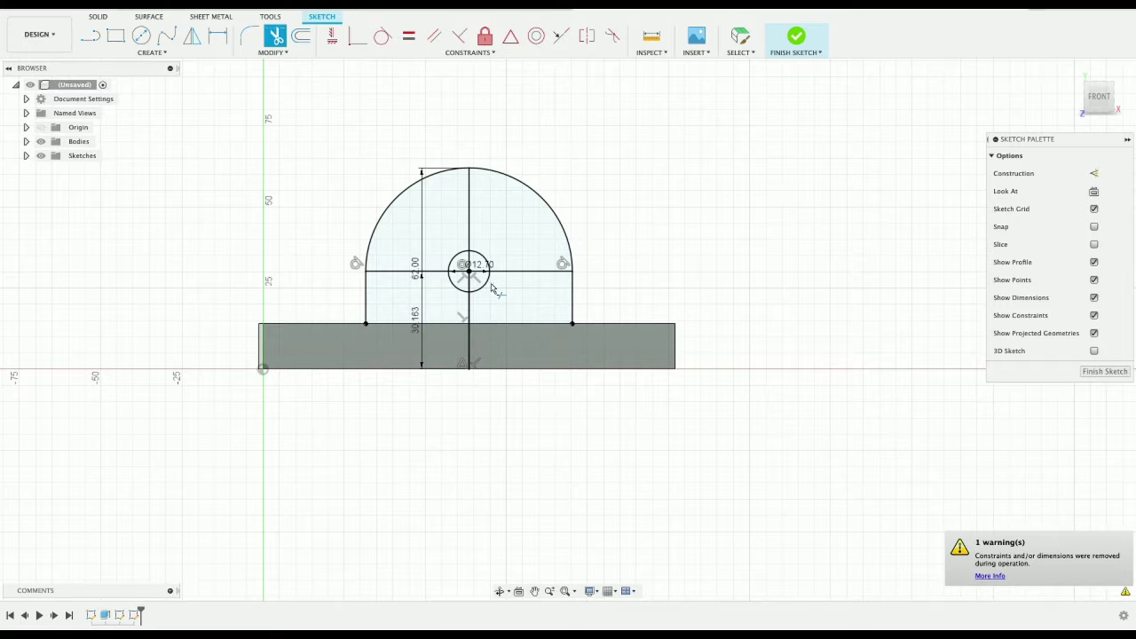
key("Escape")
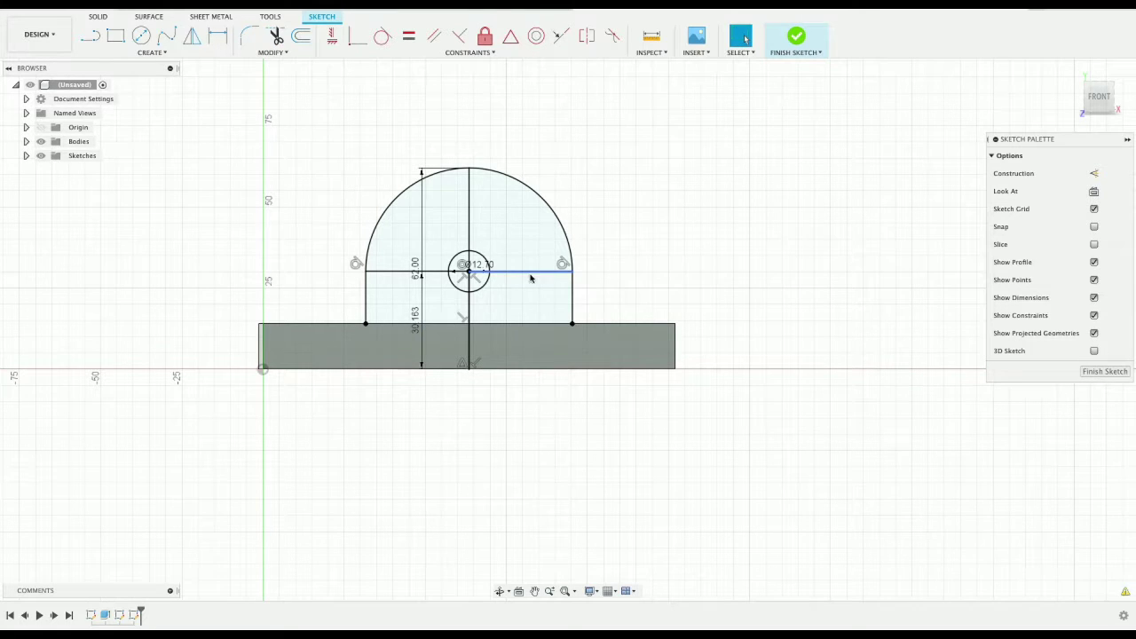
left_click(512, 252)
left_click(511, 293, "shift")
left_click(399, 297, "shift")
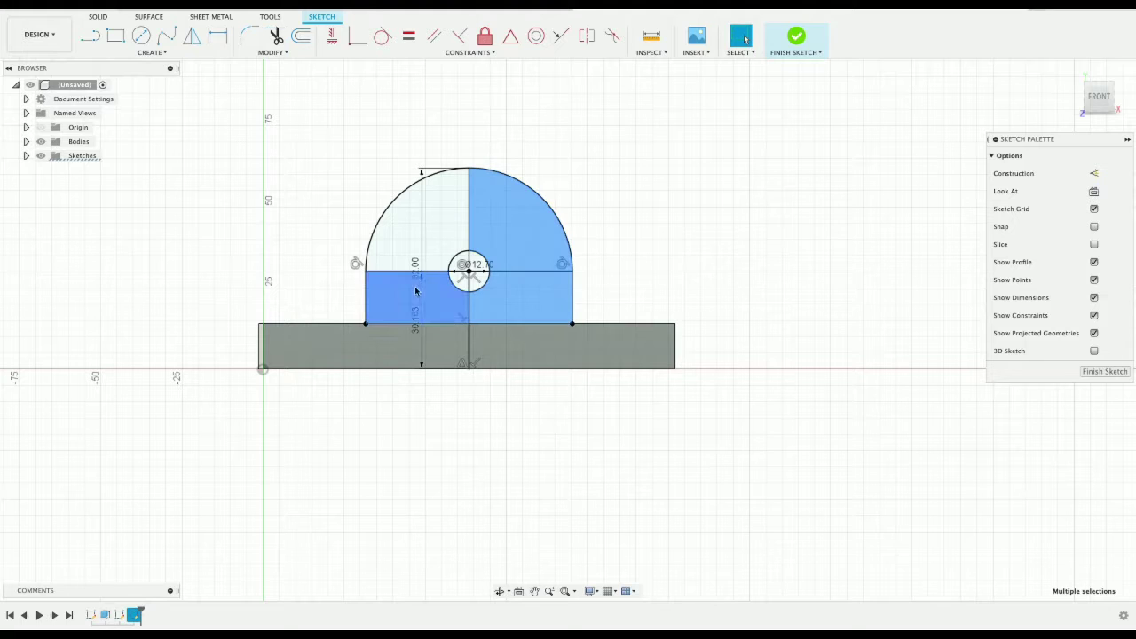
left_click(410, 222, "shift")
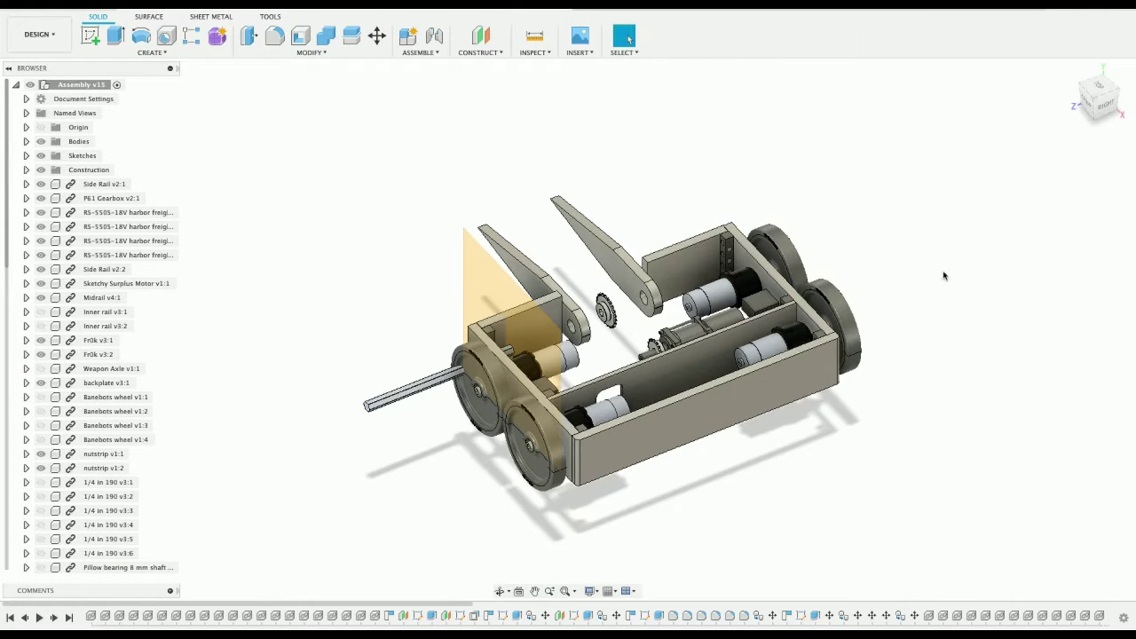
Step: Switch to the Assembly v15 design and examine the arm holes and the hex-bore sprocket between them
left_click_drag(1107, 107, 616, 272)
scroll(616, 272, "up", 10)
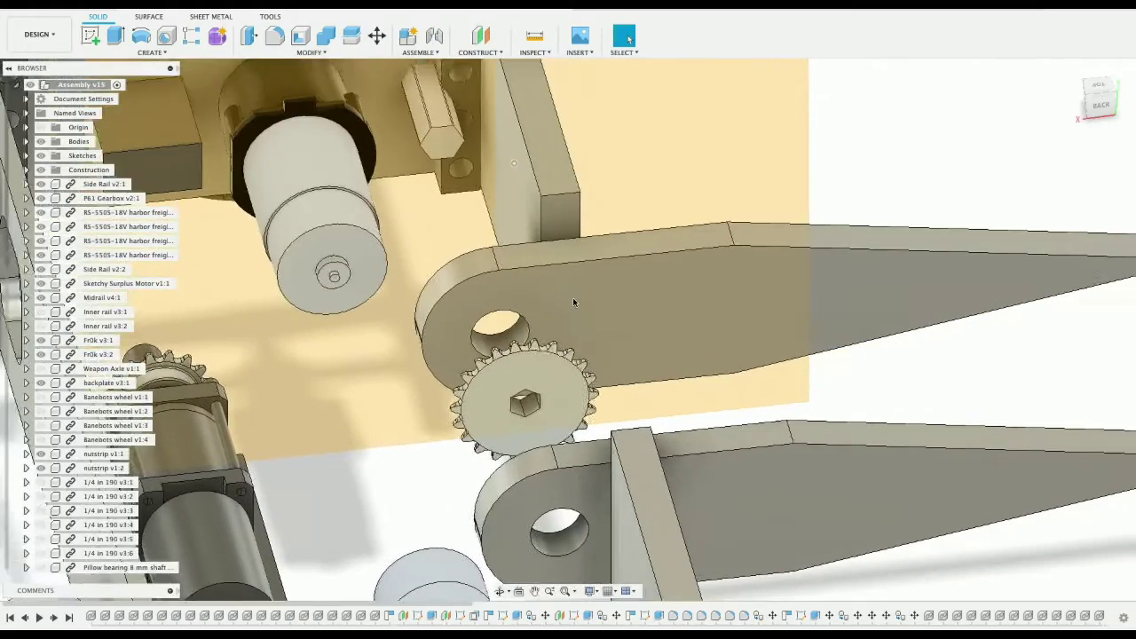
middle_click_drag(573, 302, 532, 238)
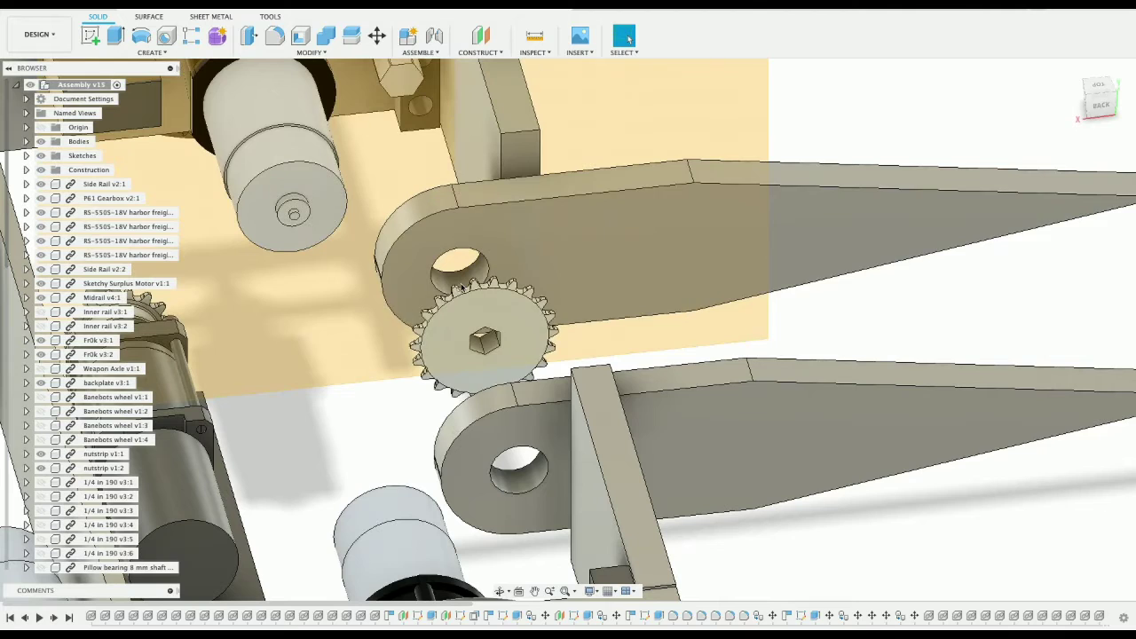
middle_click_drag(434, 239, 507, 412)
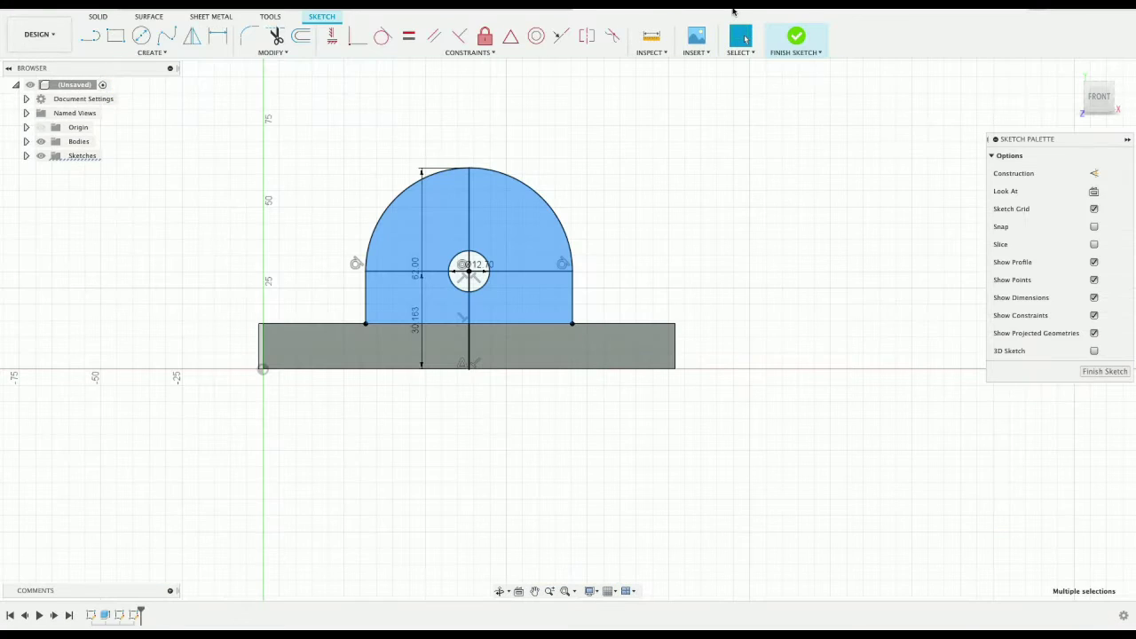
Step: Extrude the four upright profiles surrounding the 12.7 mm hole by -38 mm
left_click(752, 202)
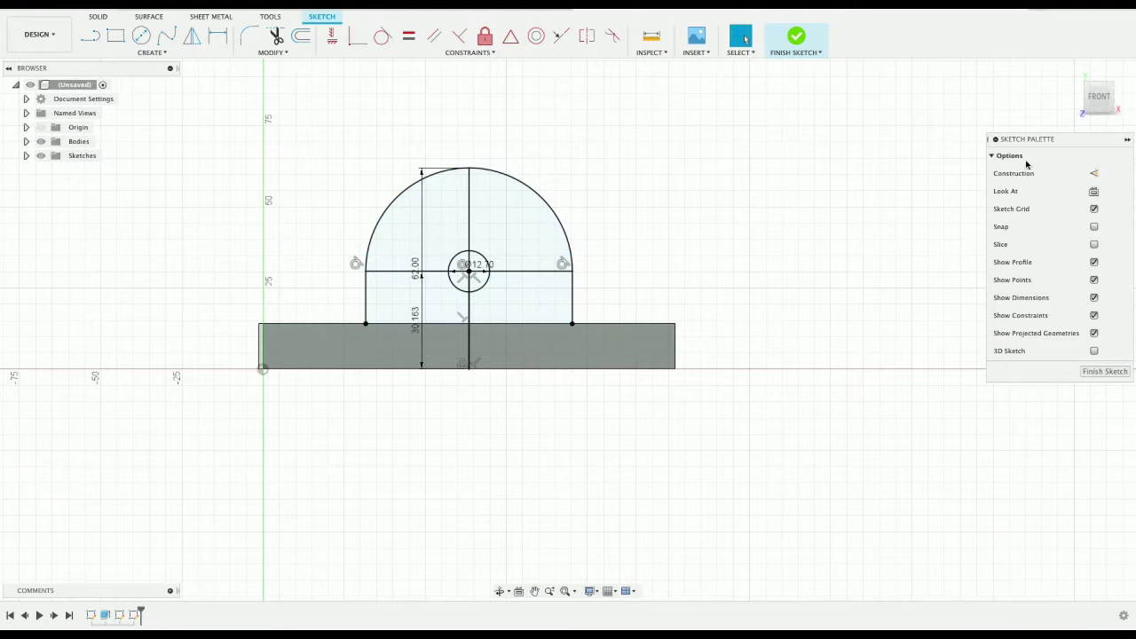
left_click(539, 229)
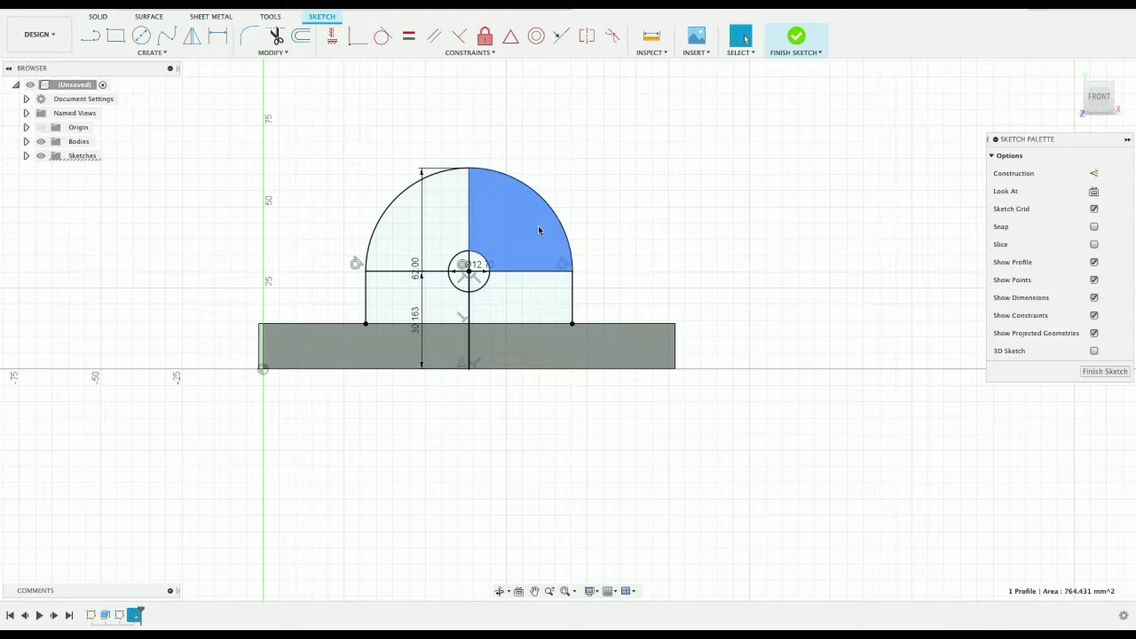
left_click(527, 288)
left_click(421, 294)
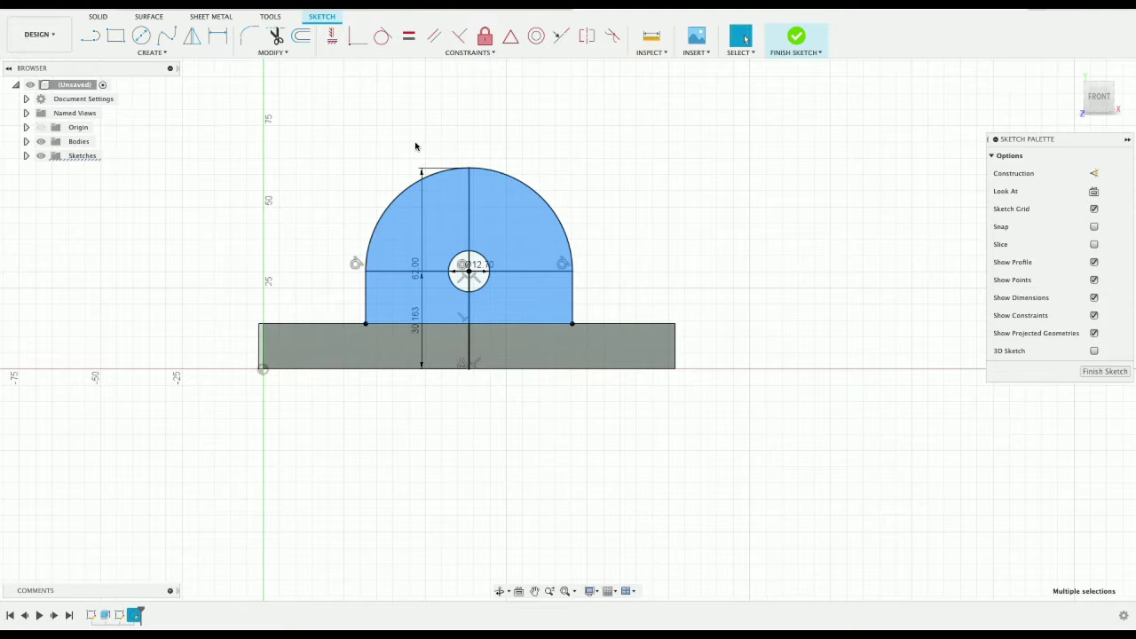
left_click(99, 18)
left_click(115, 35)
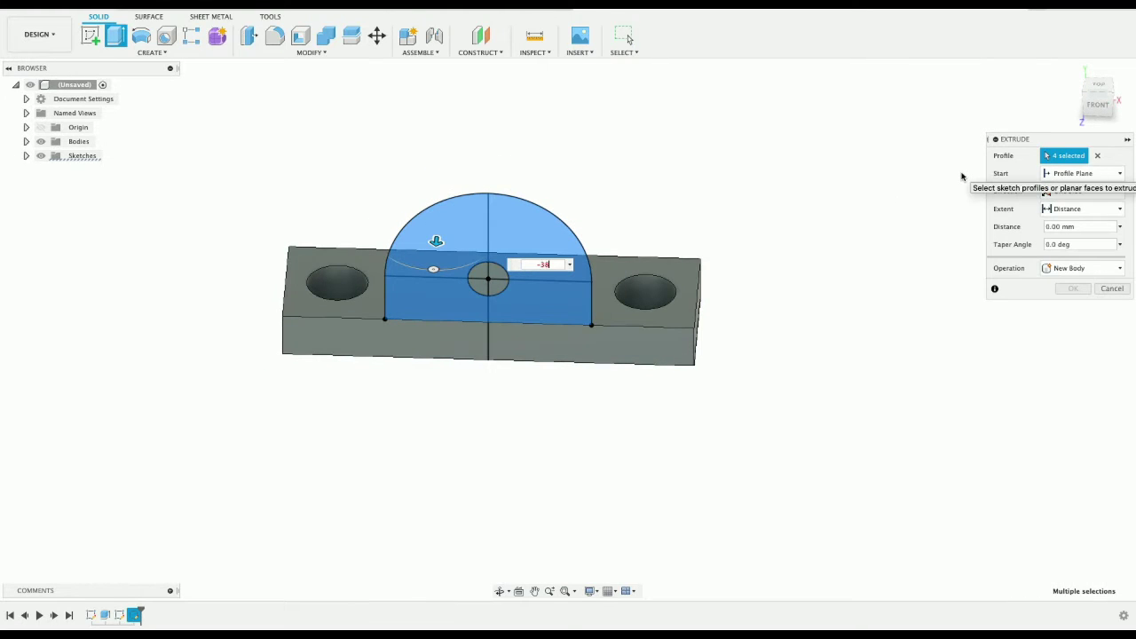
type("-38")
key("Return")
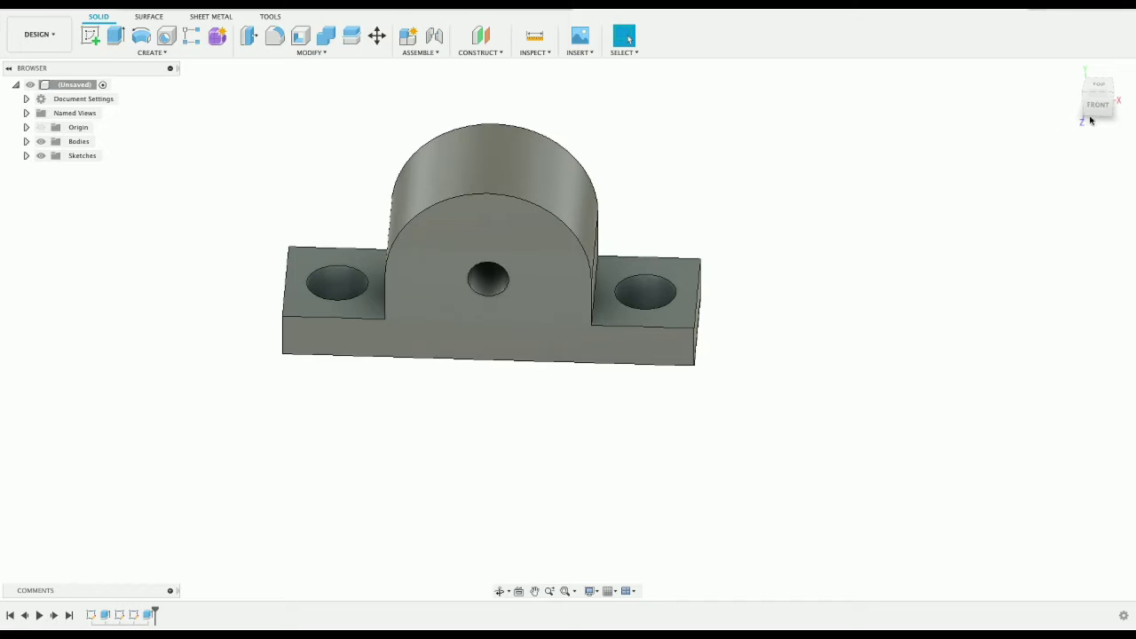
Step: Measure the circular edge of the upright's hole on the front face
mouse_move(1091, 119)
left_mouse_down()
mouse_move(1121, 87)
mouse_move(1114, 100)
mouse_move(1104, 84)
left_mouse_up()
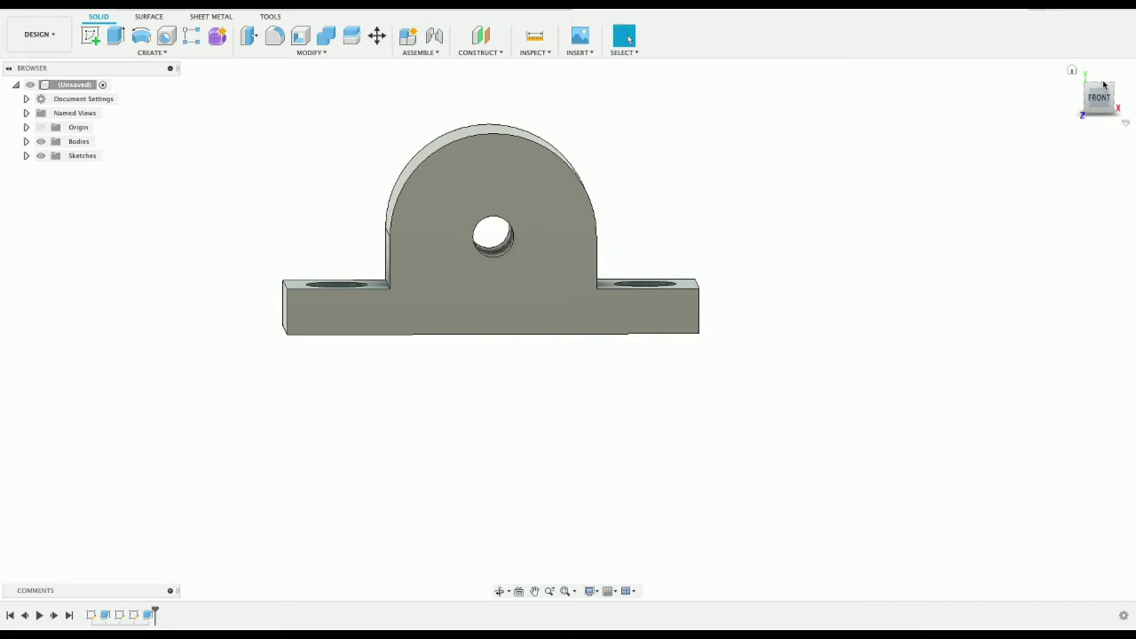
left_click(534, 35)
left_click(513, 233)
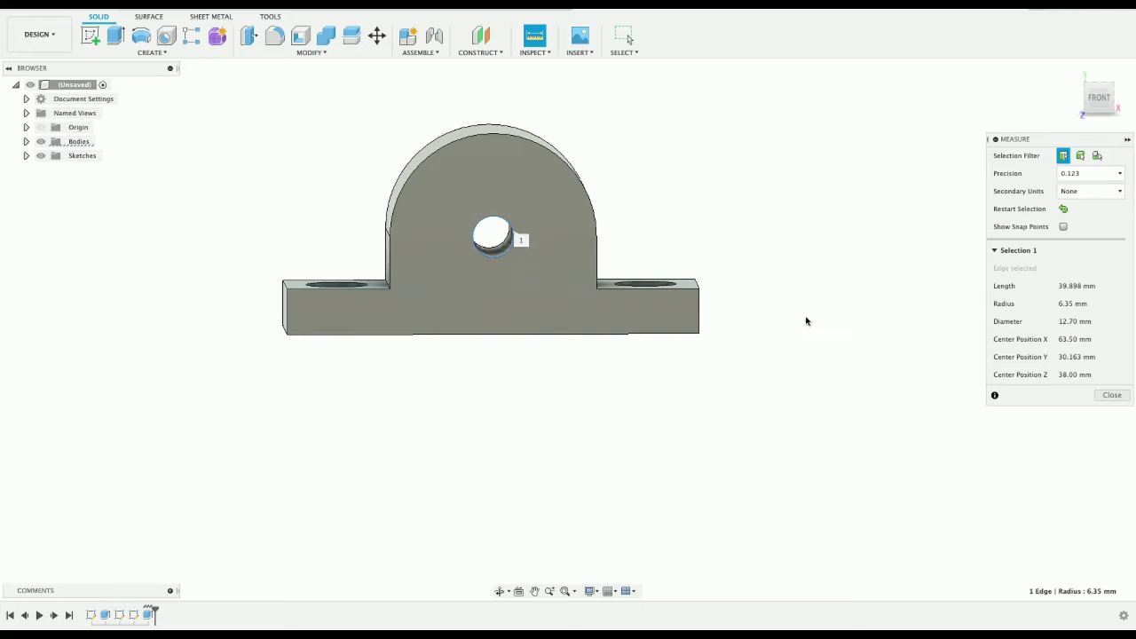
left_click(1112, 395)
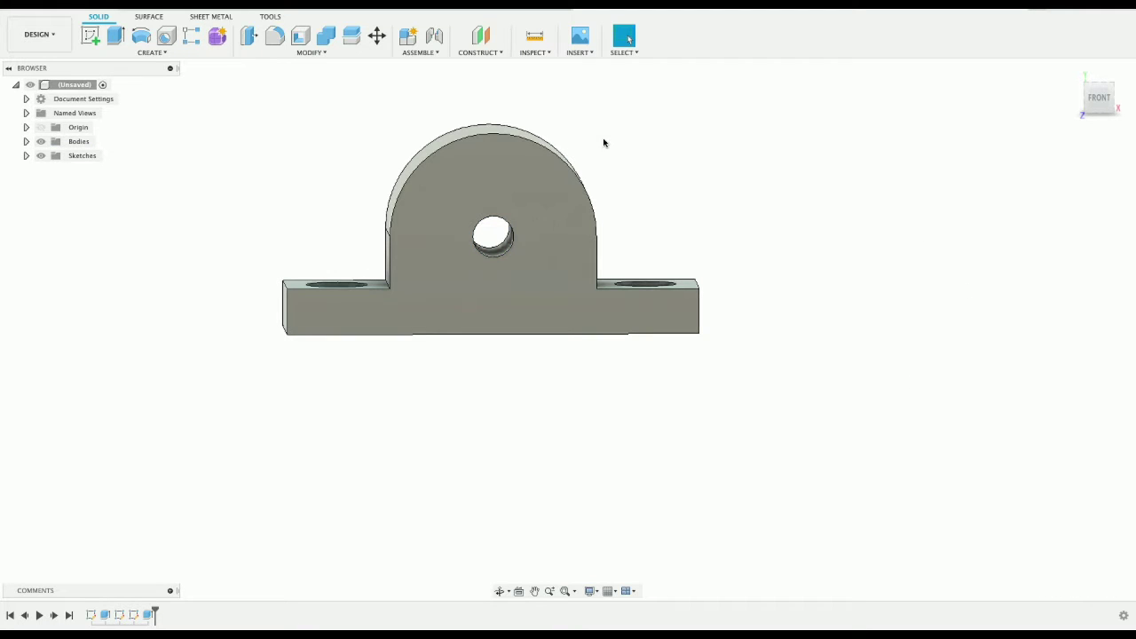
Step: Save the design as "Pillow Block 12.7" in the Take II project folder
left_click(62, 7)
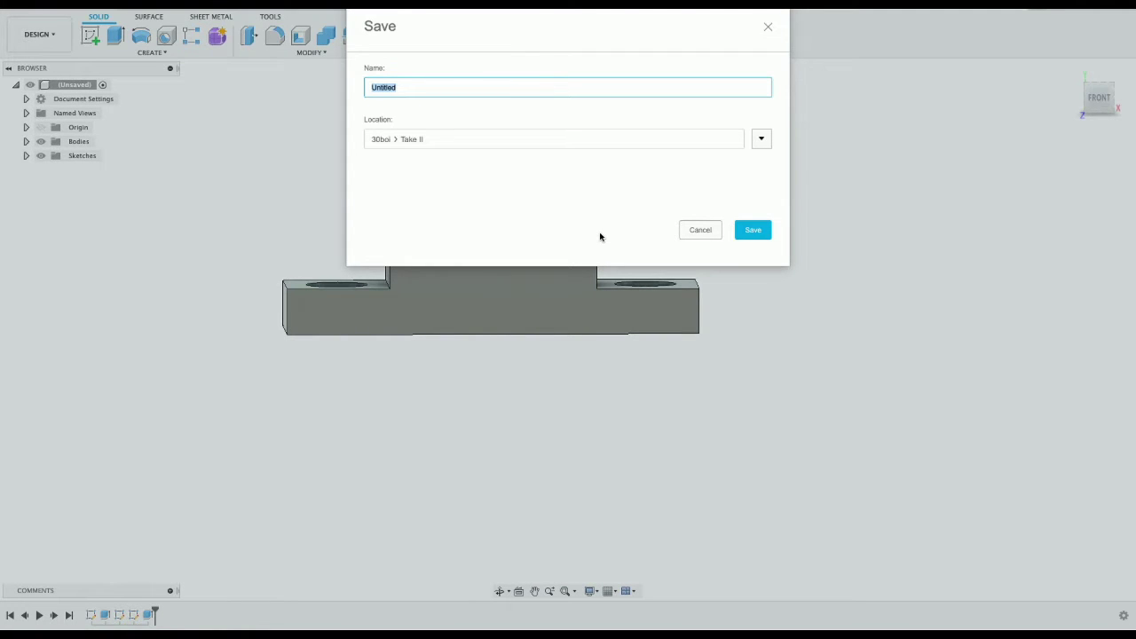
type("Pillow")
key("BackSpace")
key("BackSpace")
key("BackSpace")
key("BackSpace")
type("llow Block")
key("Return")
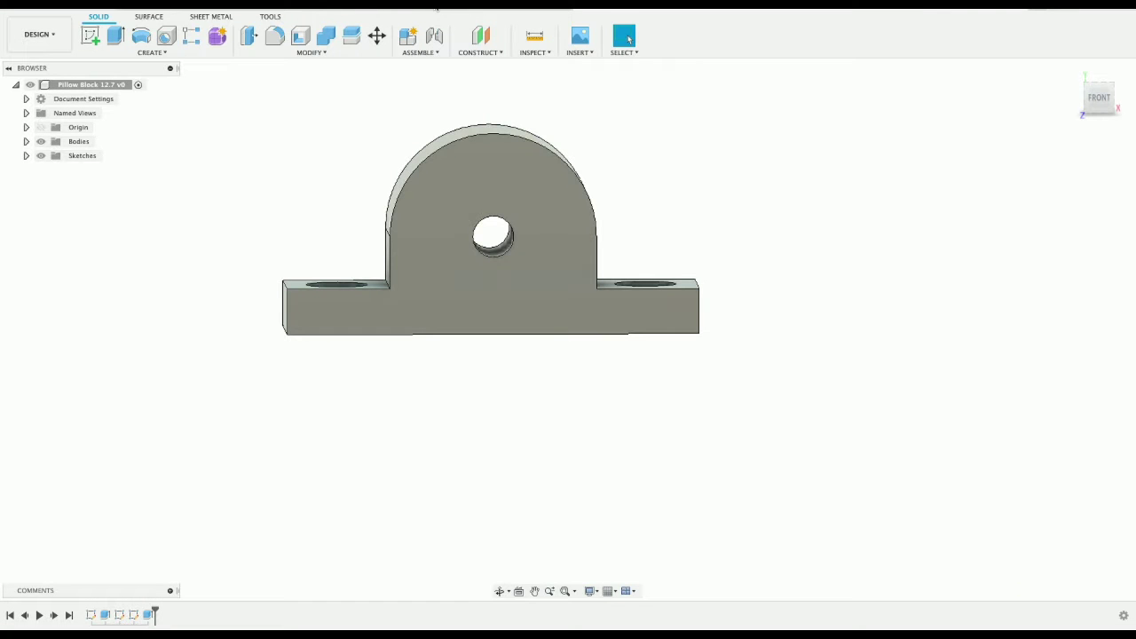
Step: Insert the saved Pillow Block 12.7 into the Assembly v15 design at its default position
left_click(436, 7)
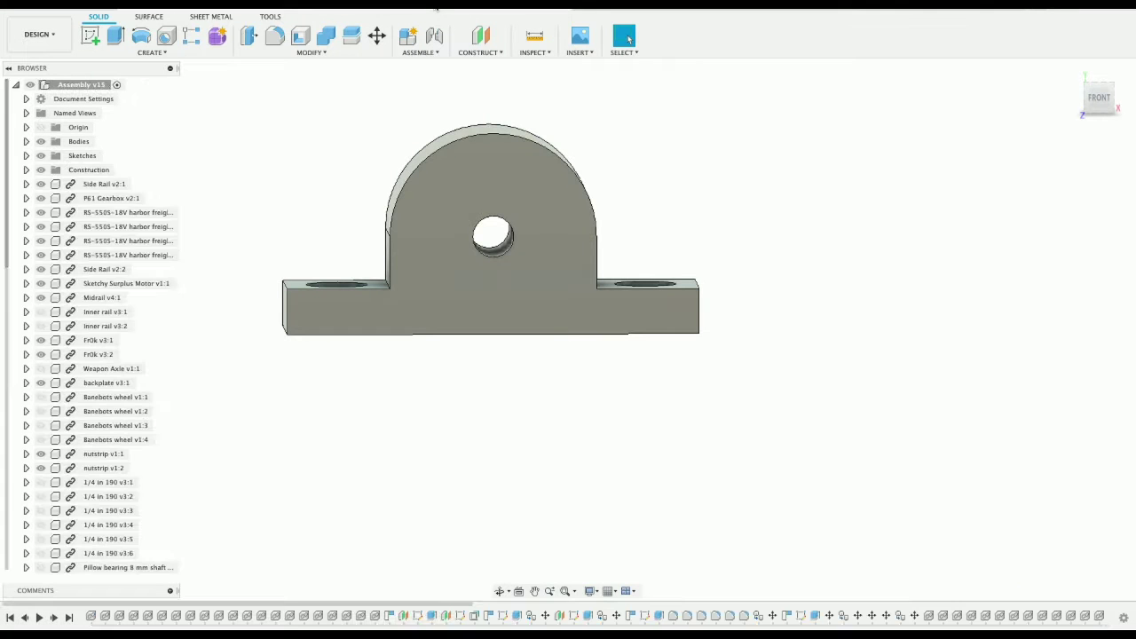
left_click(14, 9)
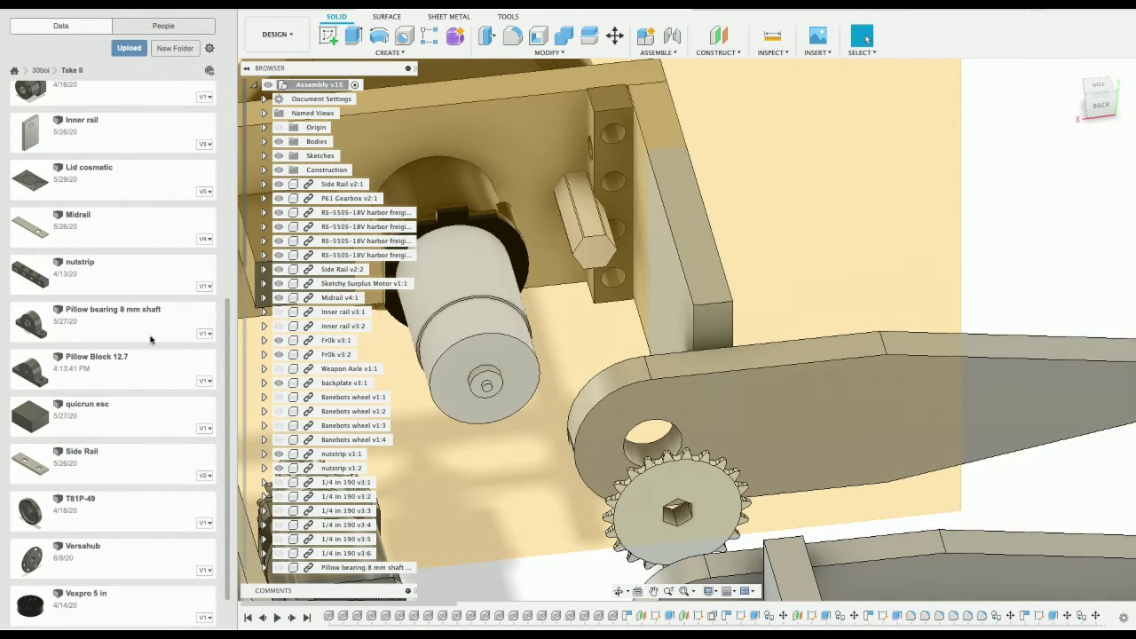
right_click(103, 380)
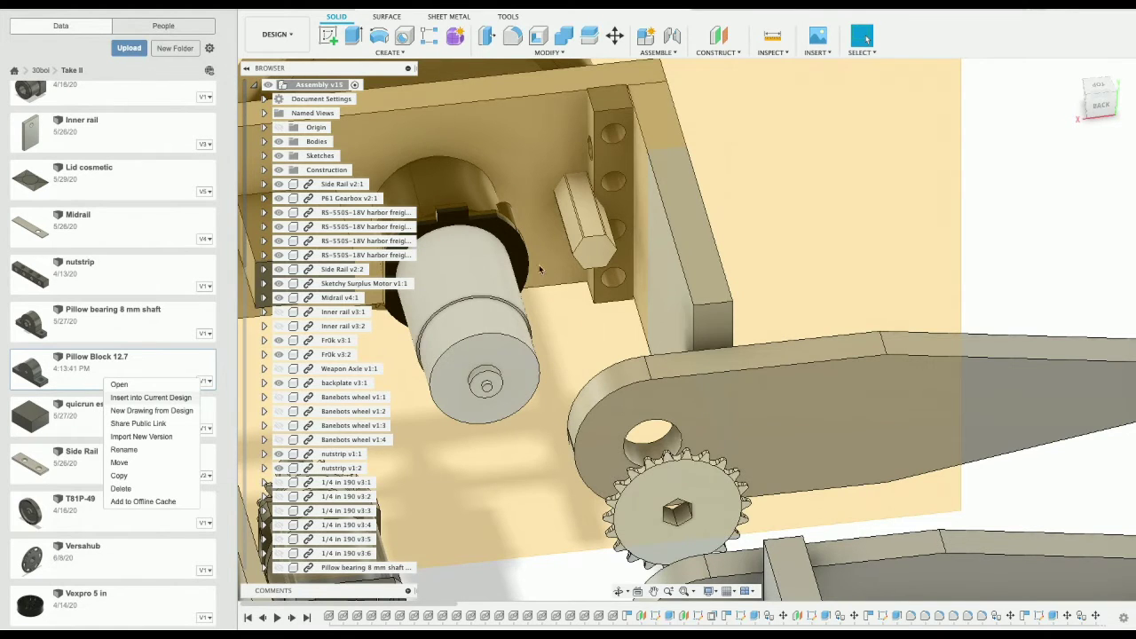
left_click(148, 399)
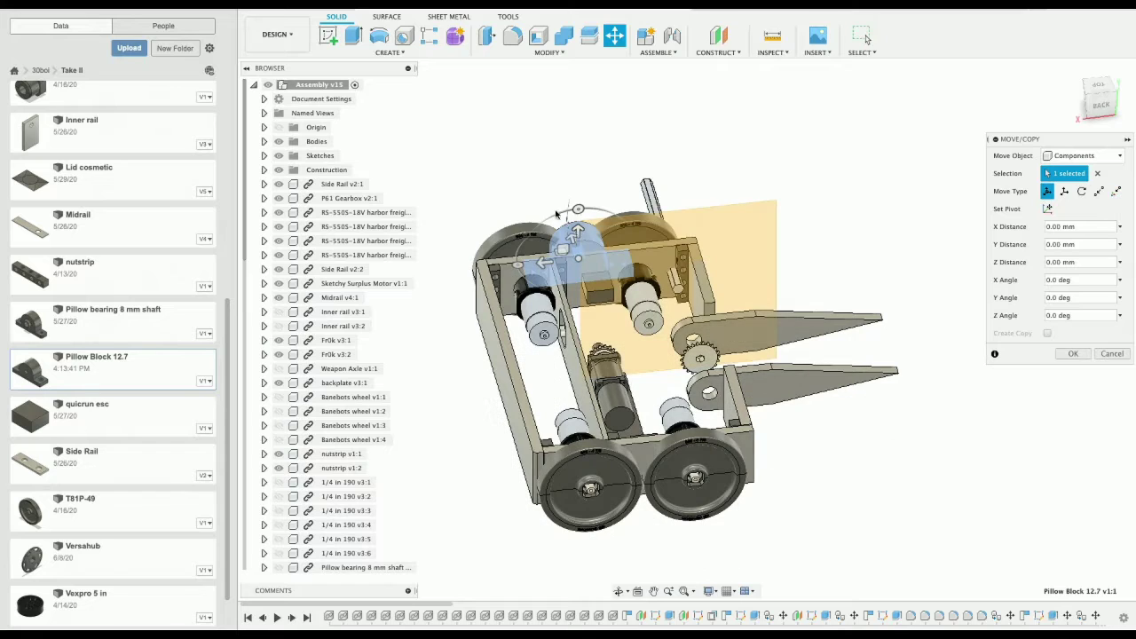
left_click(543, 245)
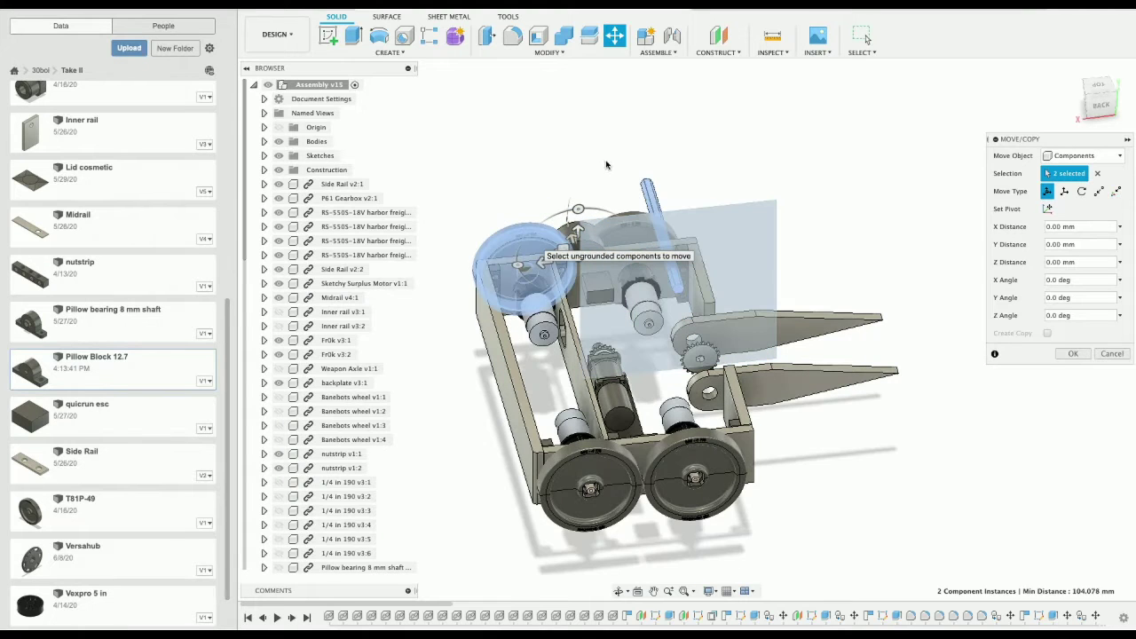
left_click(1105, 354)
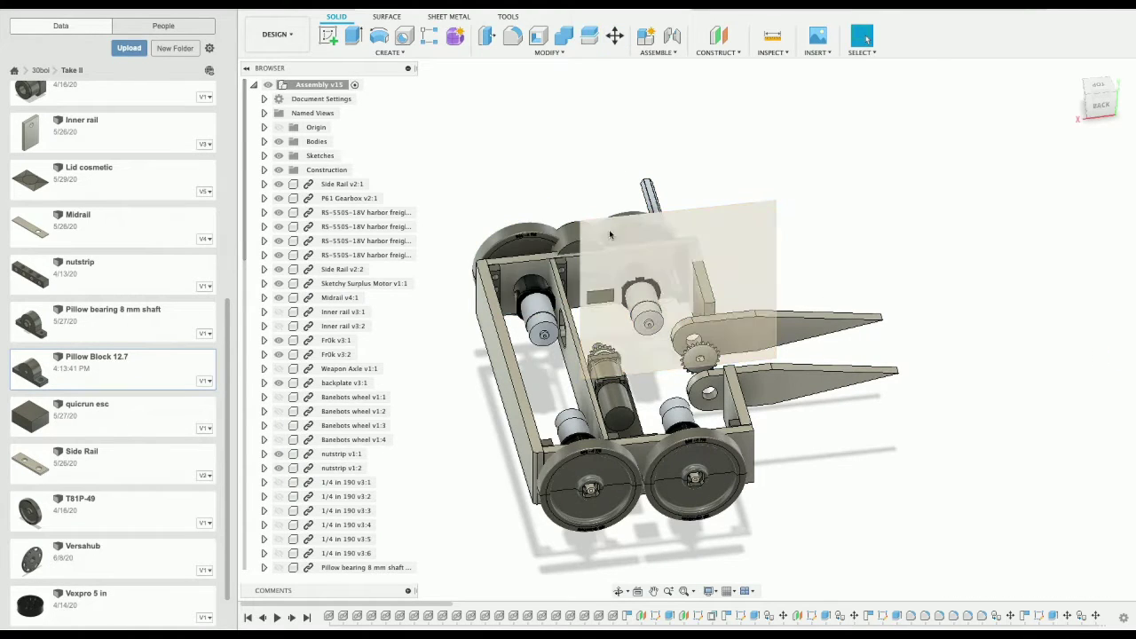
Step: Rotate the Pillow Block 12.7 component upright and move it to the arm-side end of the side rail
left_click(569, 241)
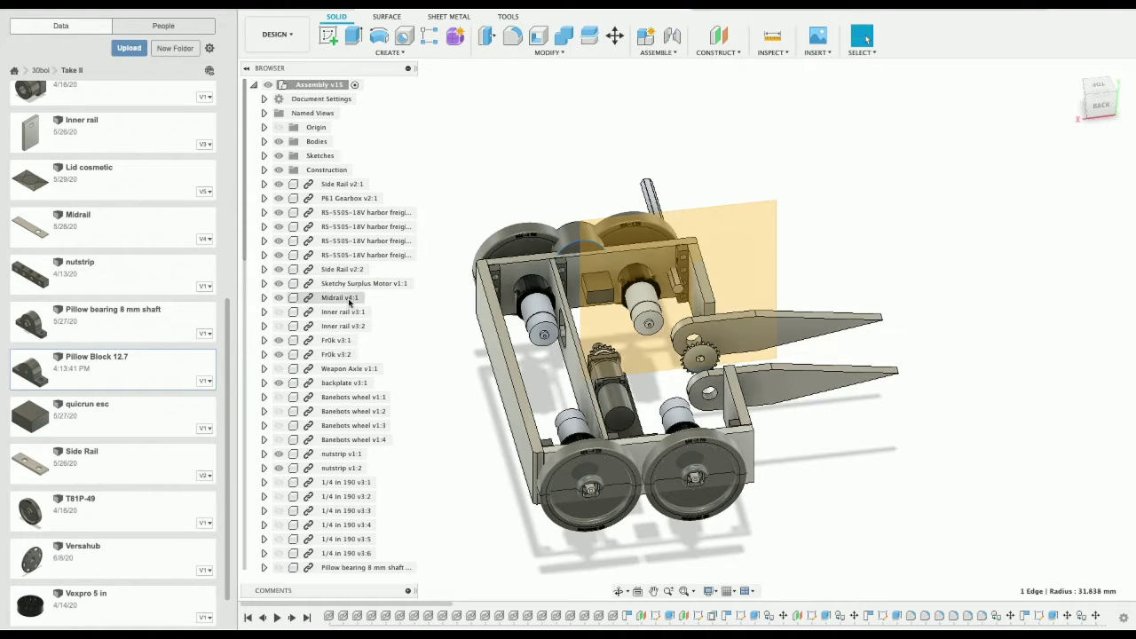
scroll(317, 355, "down", 6)
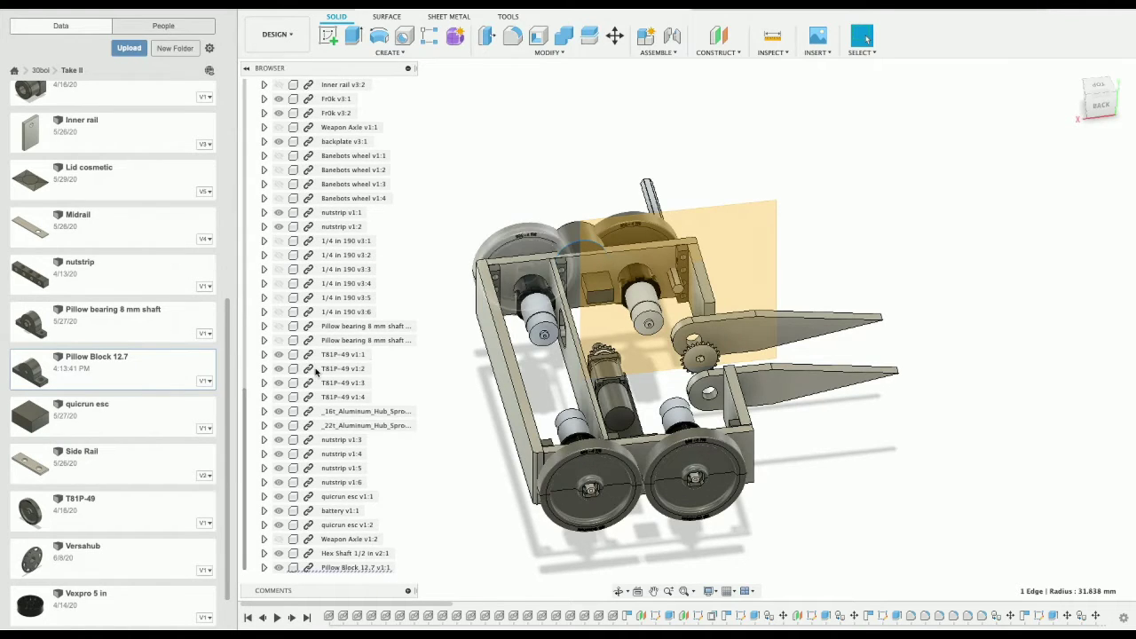
left_click(355, 567)
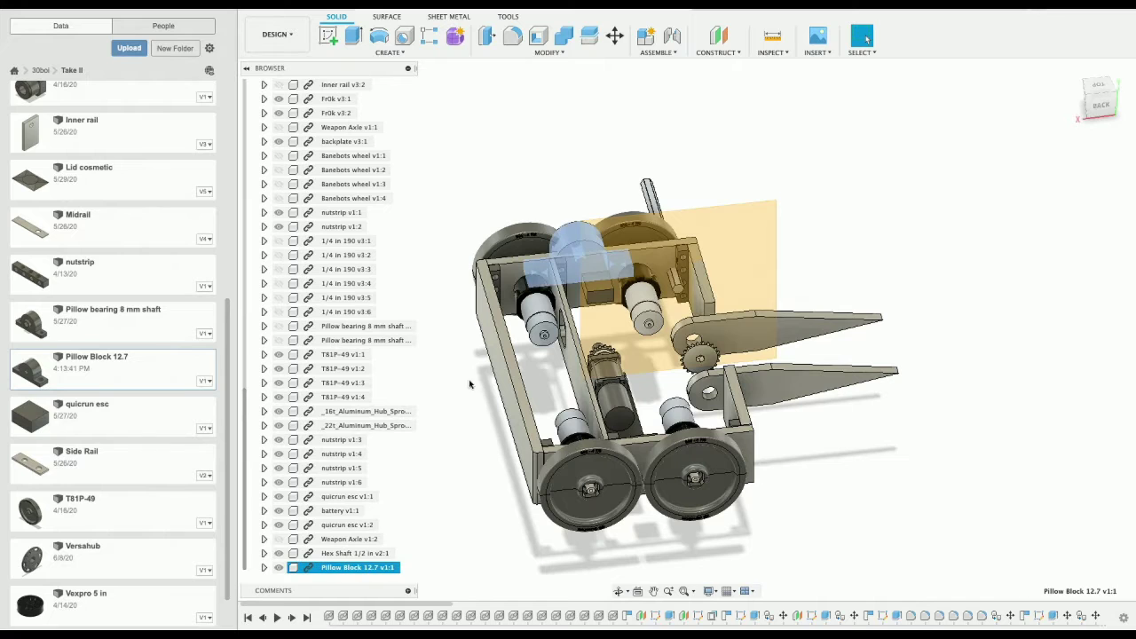
right_click(359, 568)
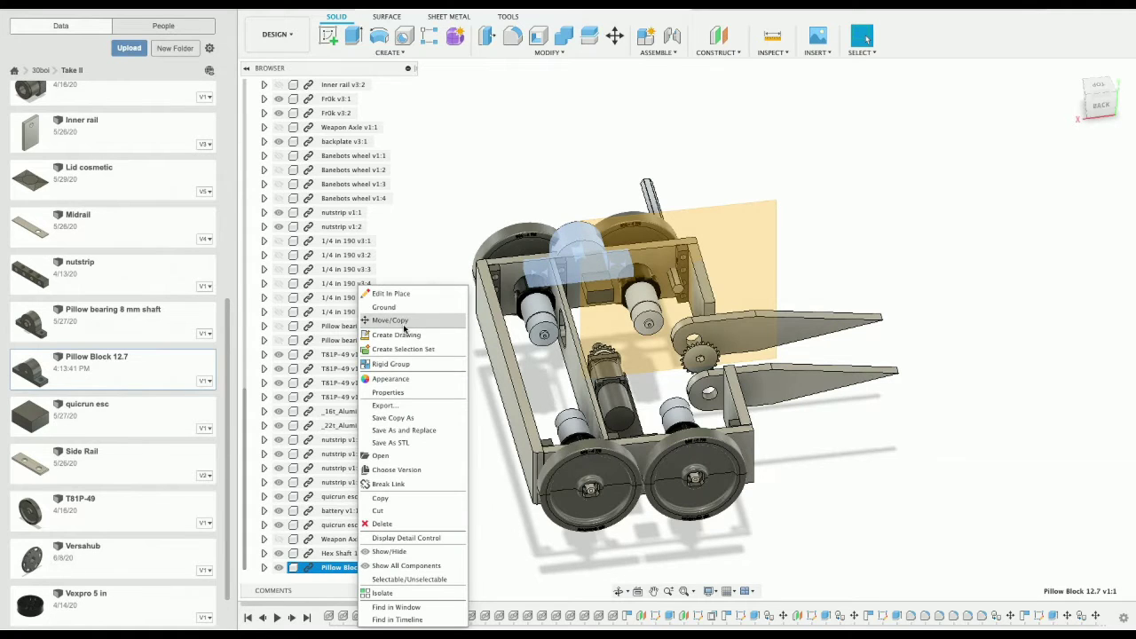
left_click(409, 320)
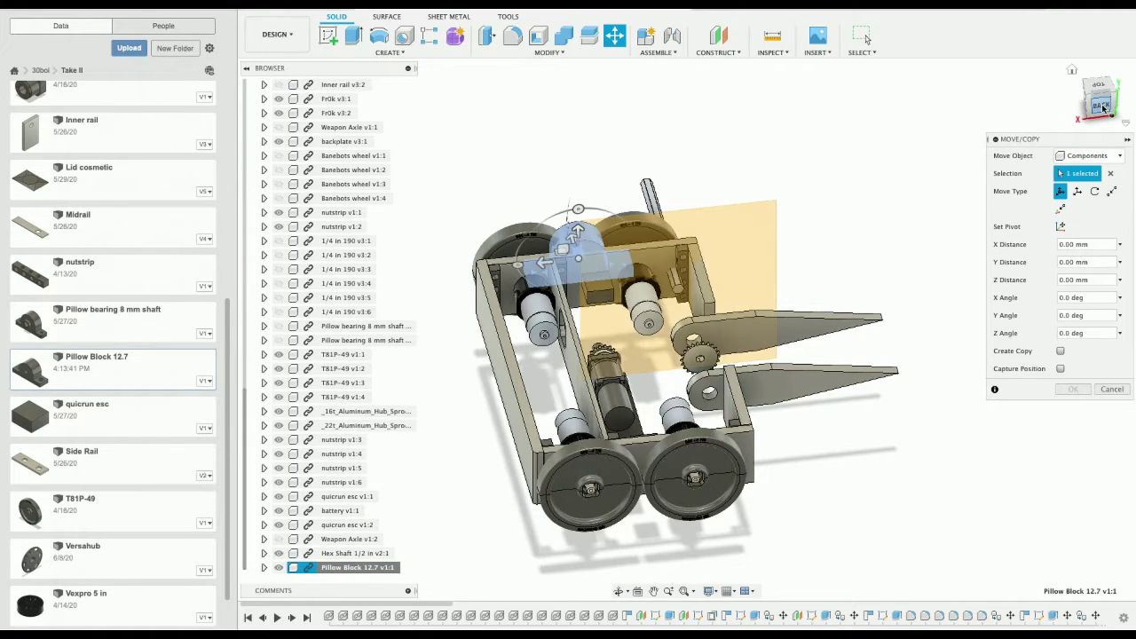
left_click(1100, 104)
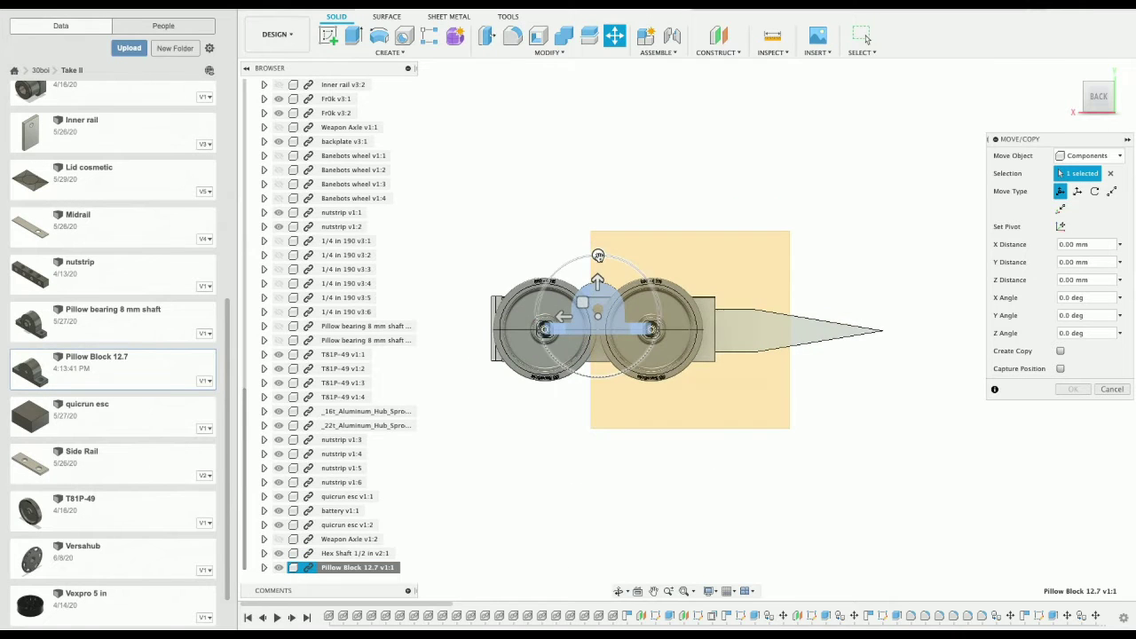
left_click_drag(597, 255, 696, 331)
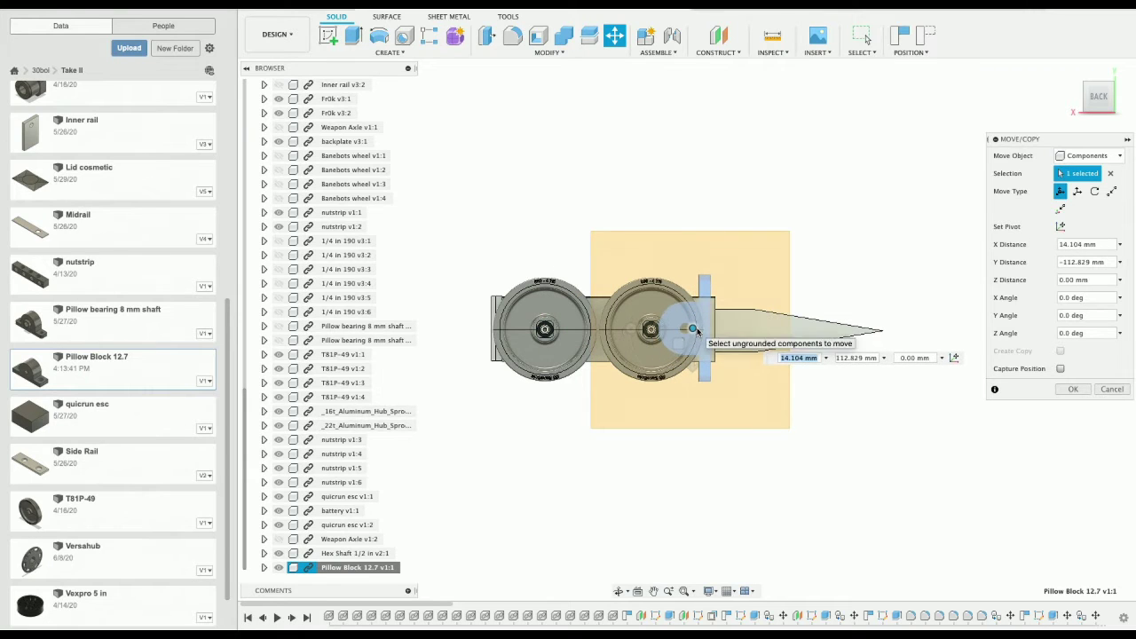
key("Return")
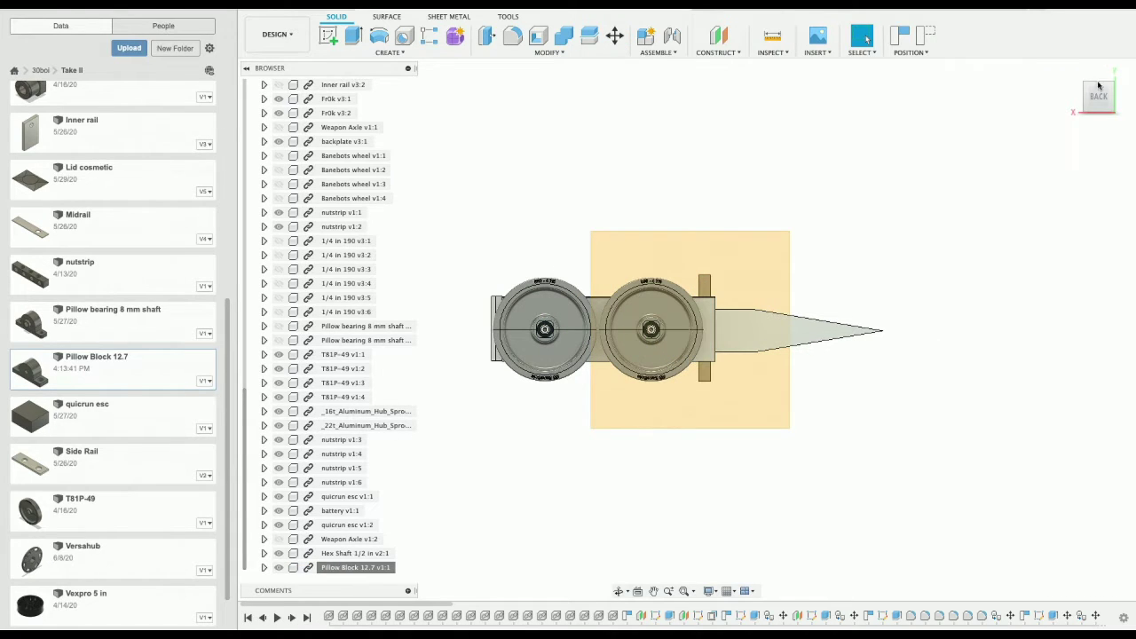
left_click_drag(1098, 99, 1116, 133)
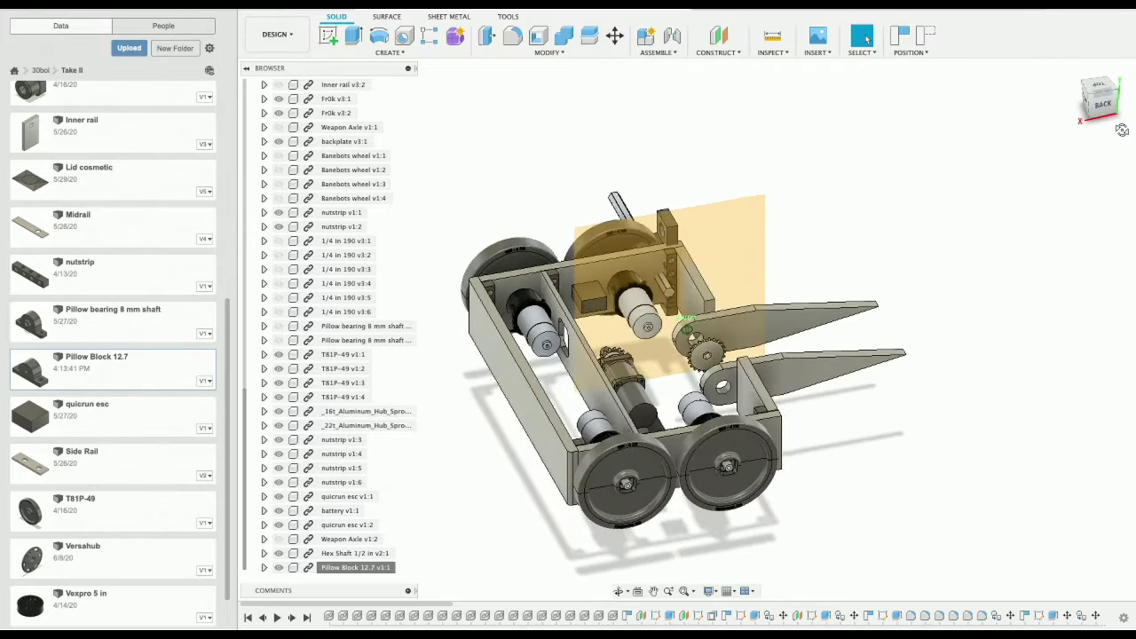
scroll(758, 220, "up", 5)
left_click(757, 220)
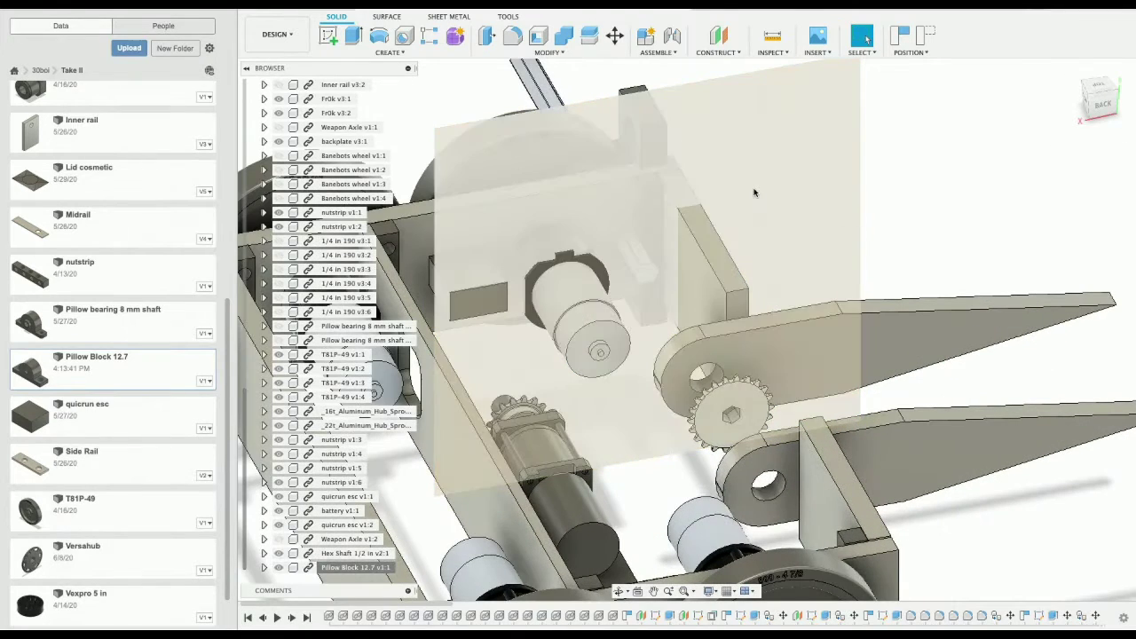
right_click(757, 221)
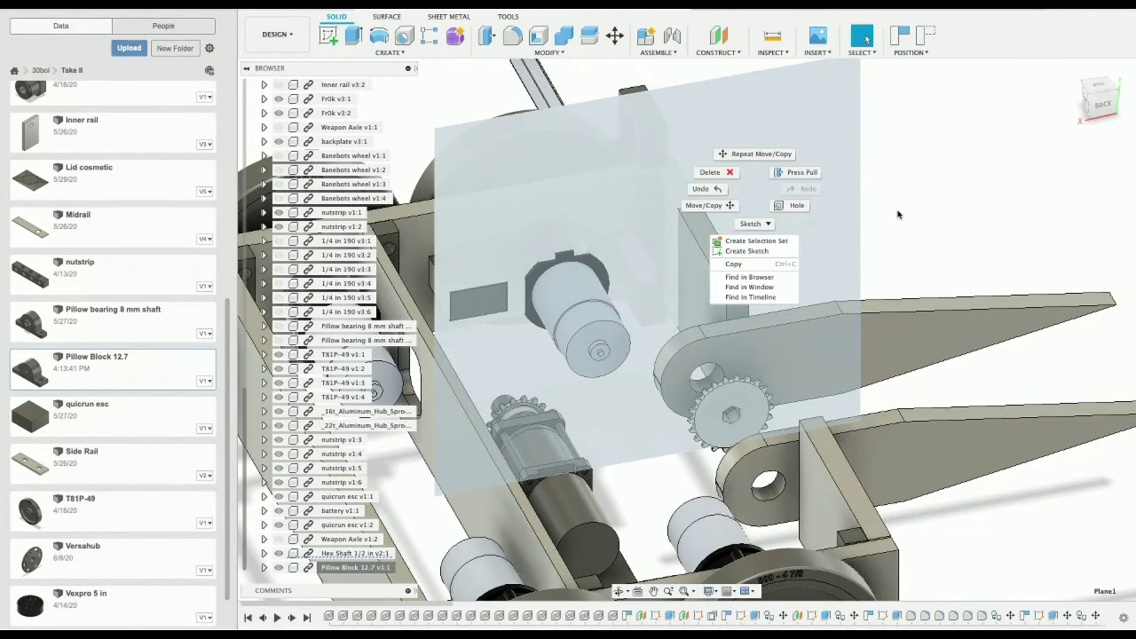
left_click(910, 176)
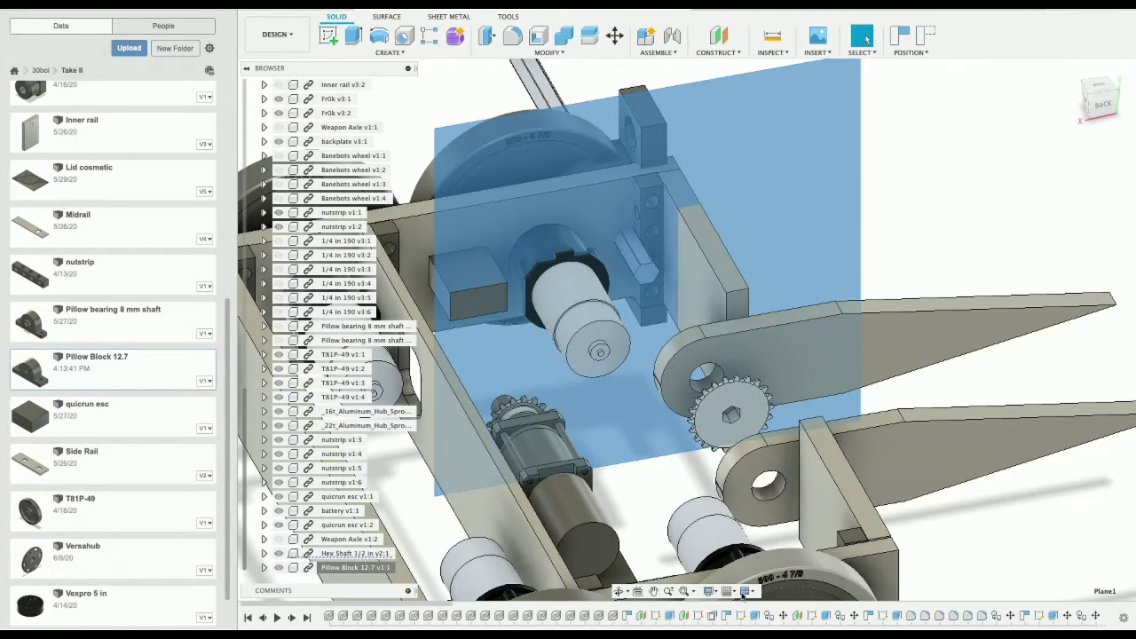
left_click(710, 591)
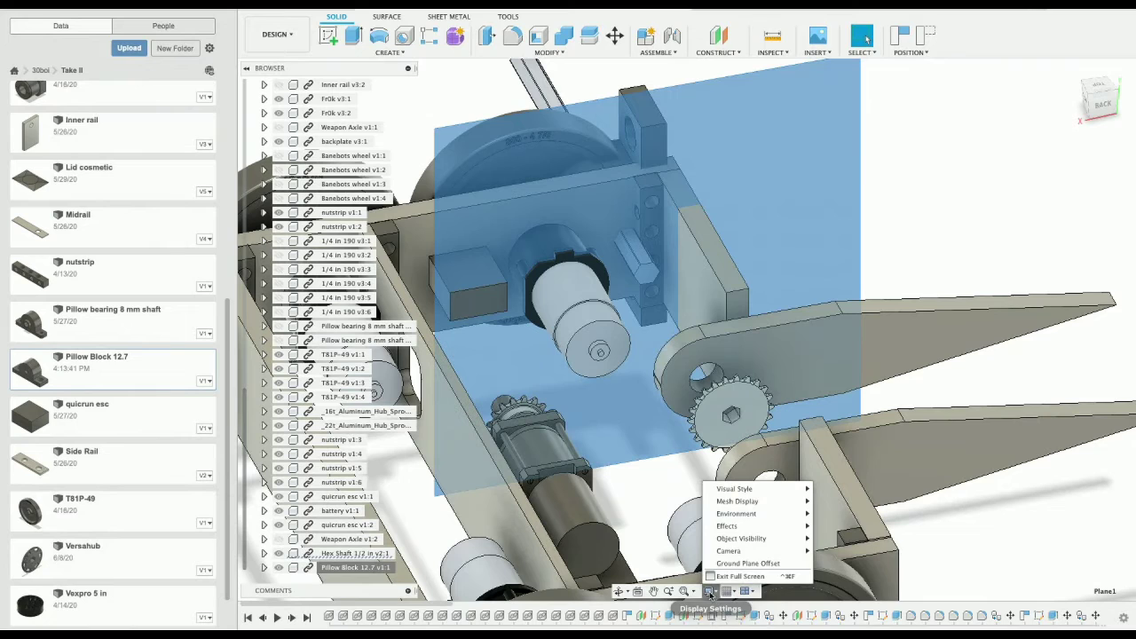
left_click(737, 514)
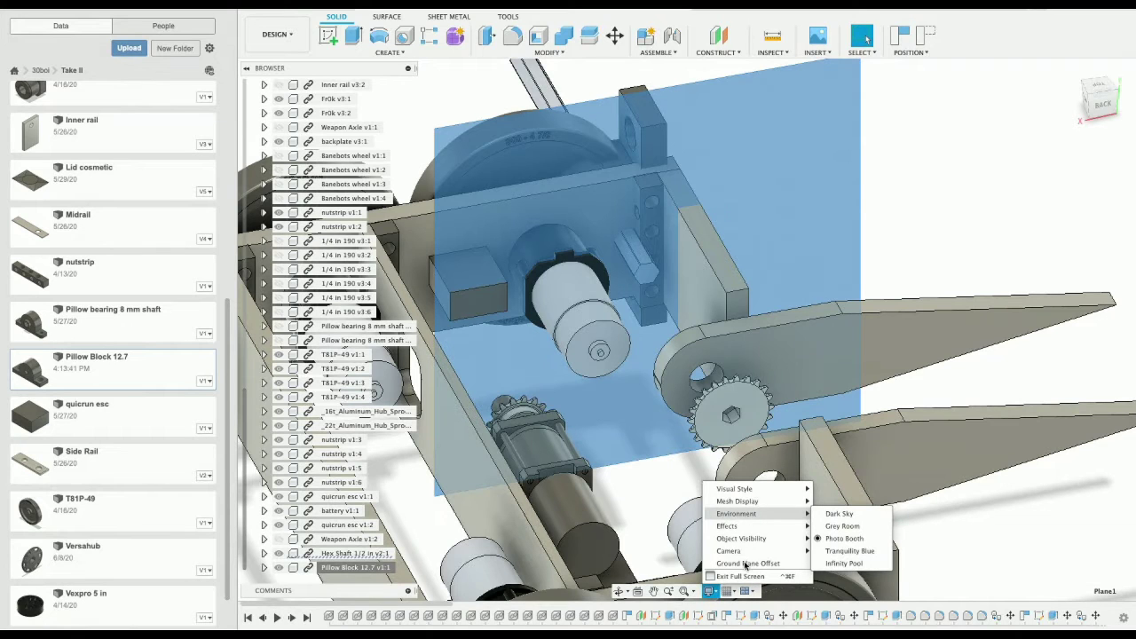
left_click(728, 591)
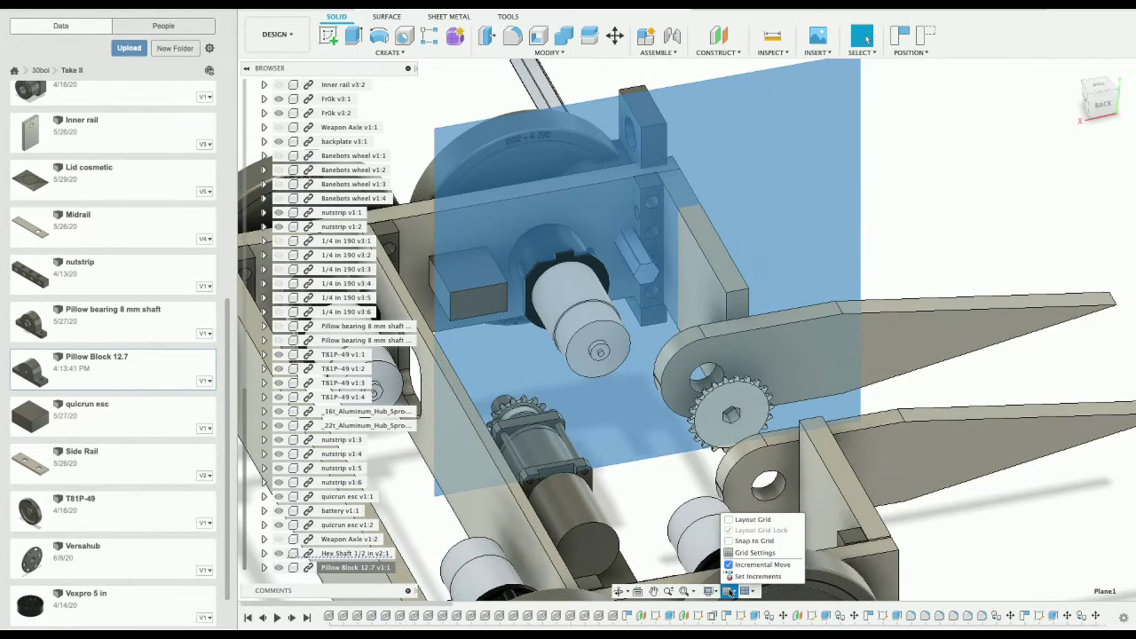
left_click(927, 263)
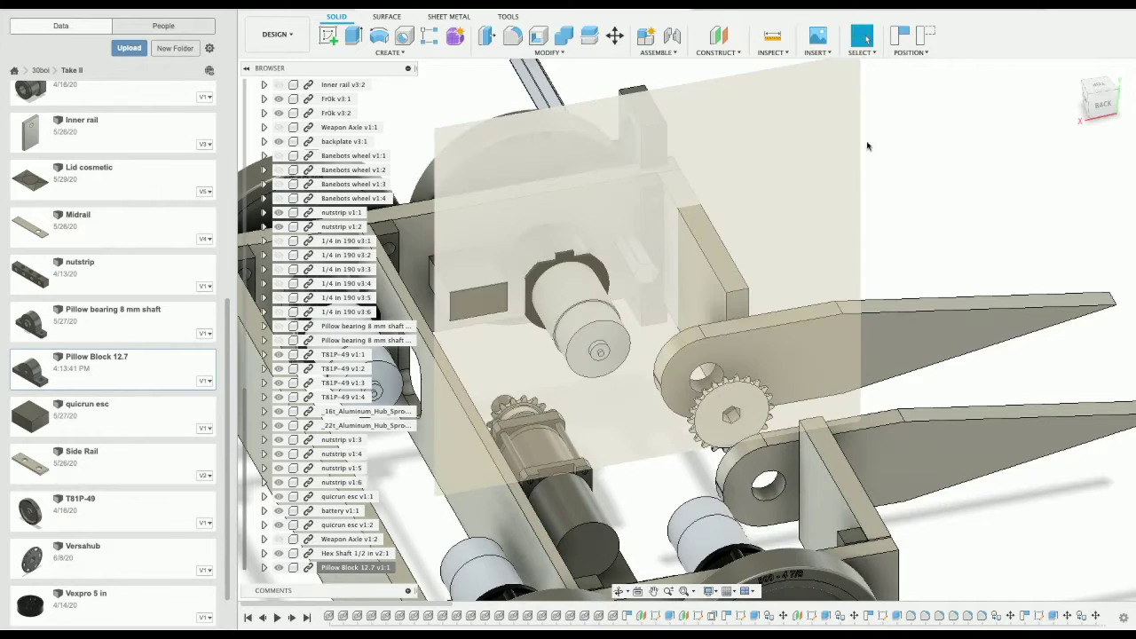
Step: Measure the distance between the two parallel long edges of the front rail beside the arm
left_click(772, 36)
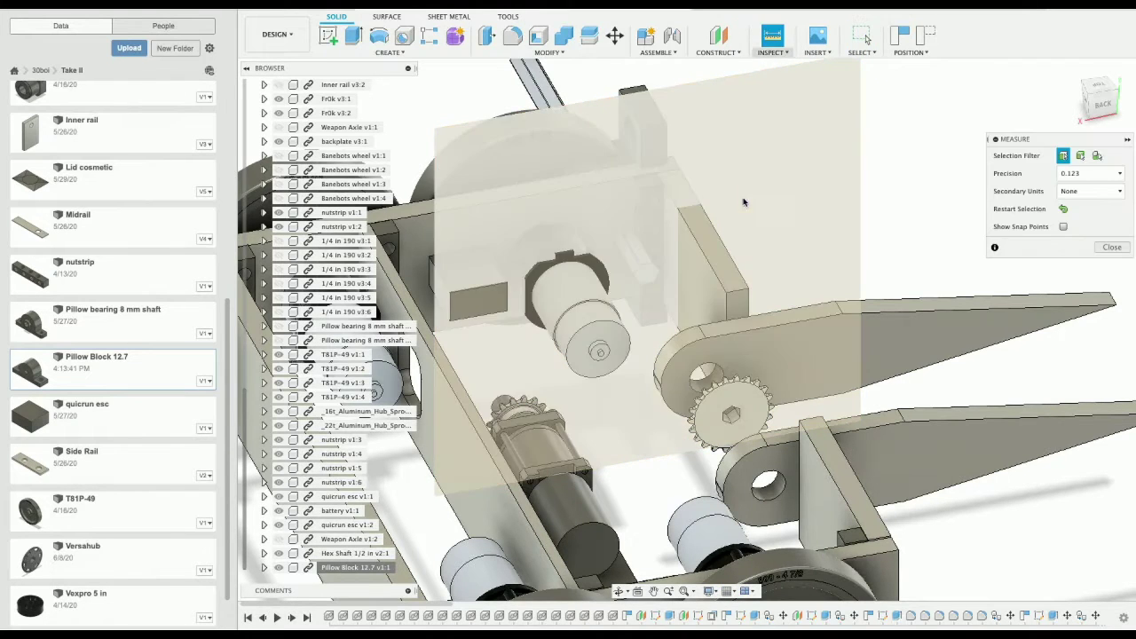
left_click(704, 294)
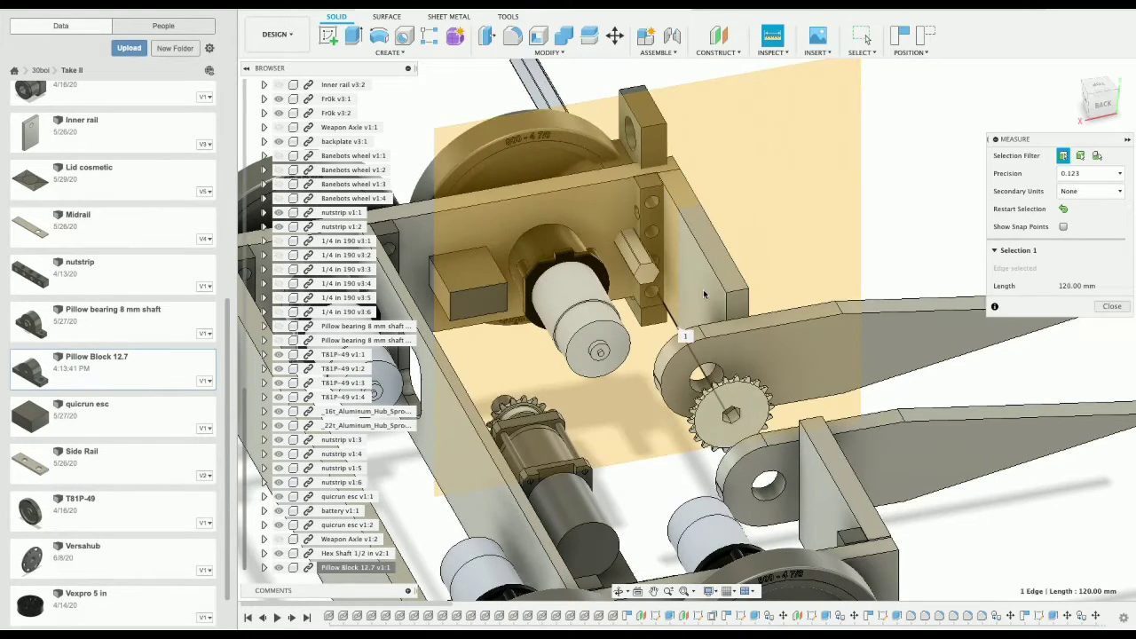
left_click(718, 281)
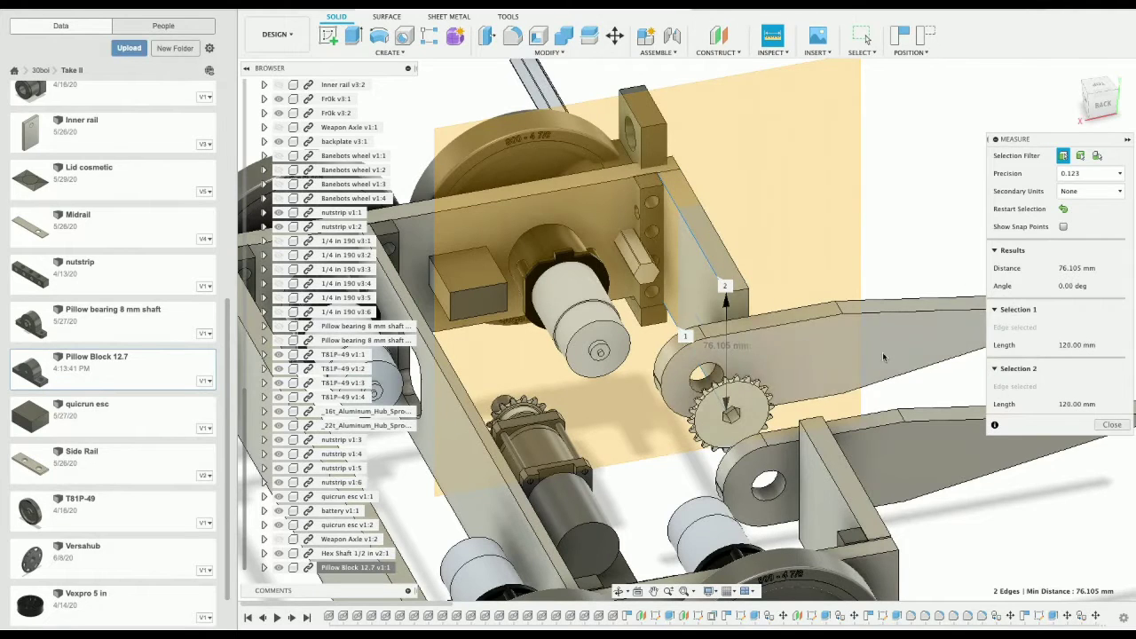
left_click(1104, 425)
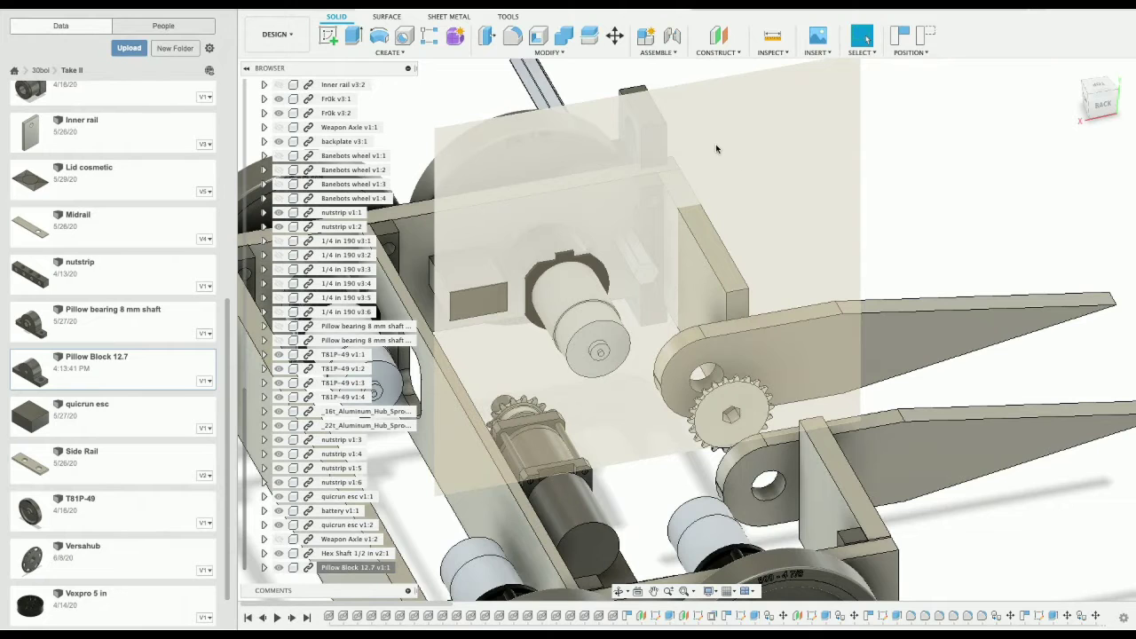
Step: Examine the bore and mounting holes in the Pillow Block 12.7 design and return to the assembly
left_click(903, 7)
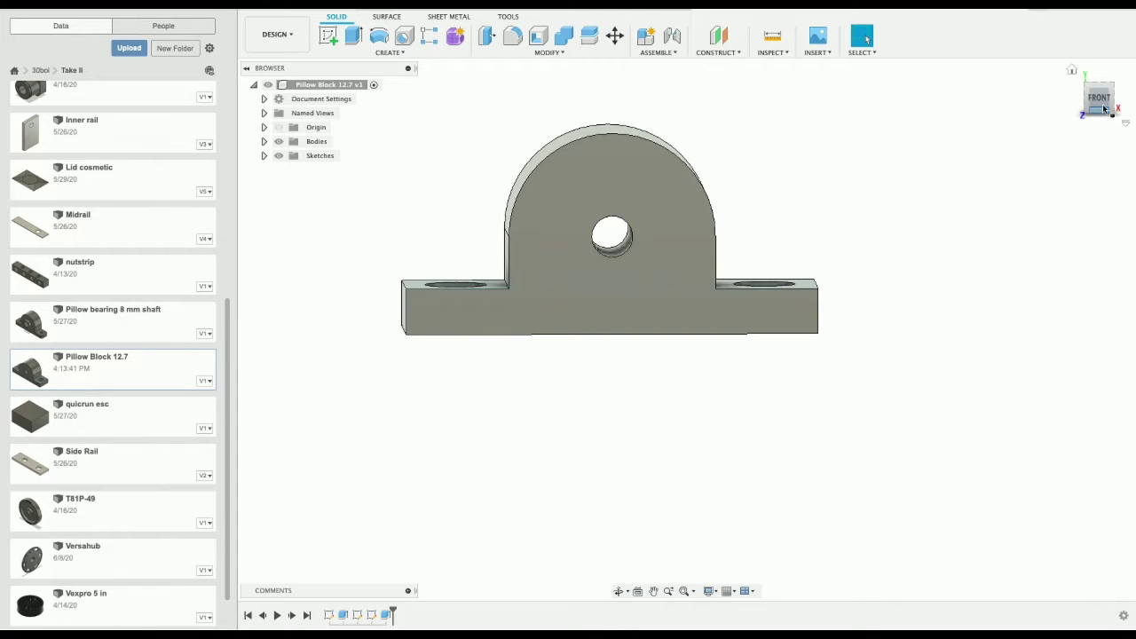
left_click_drag(1092, 112, 1084, 134)
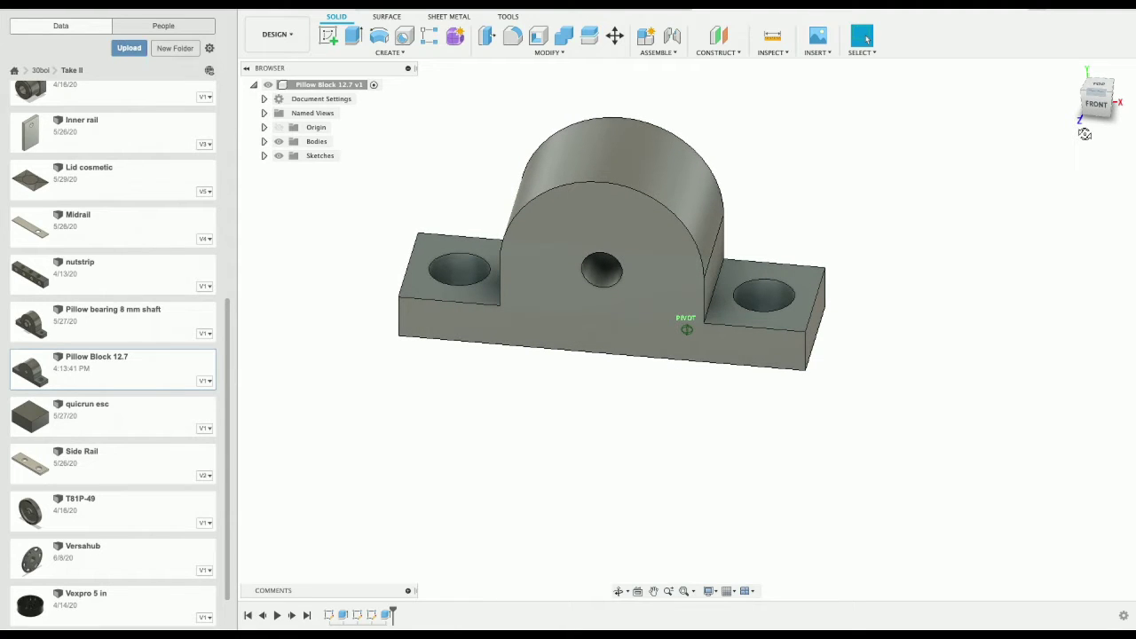
left_click_drag(1085, 134, 1084, 137)
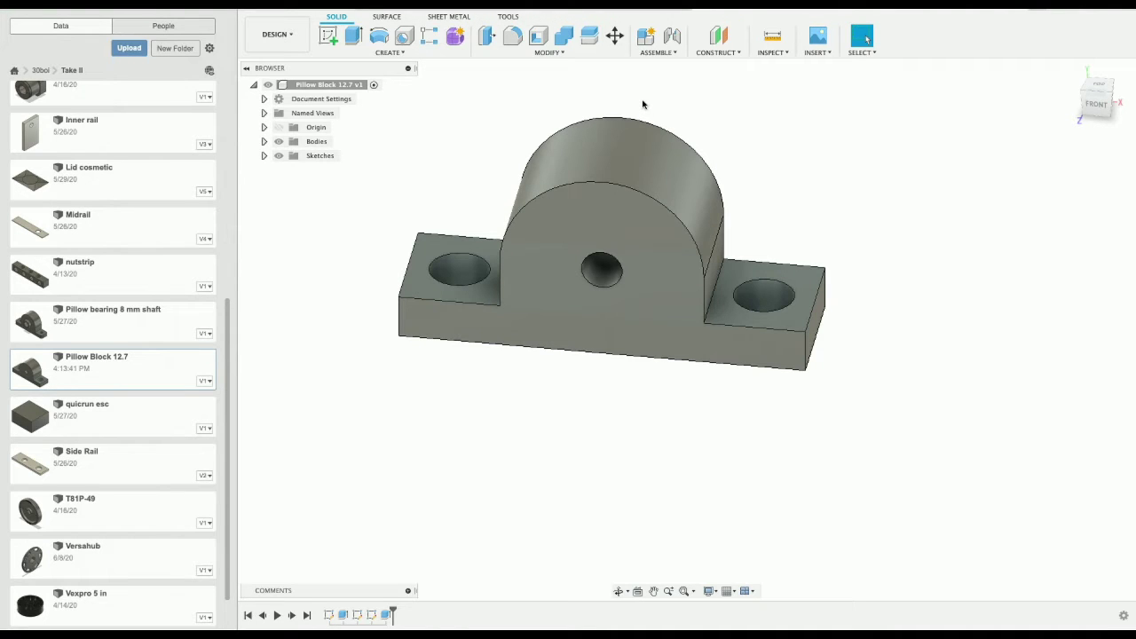
left_click(559, 6)
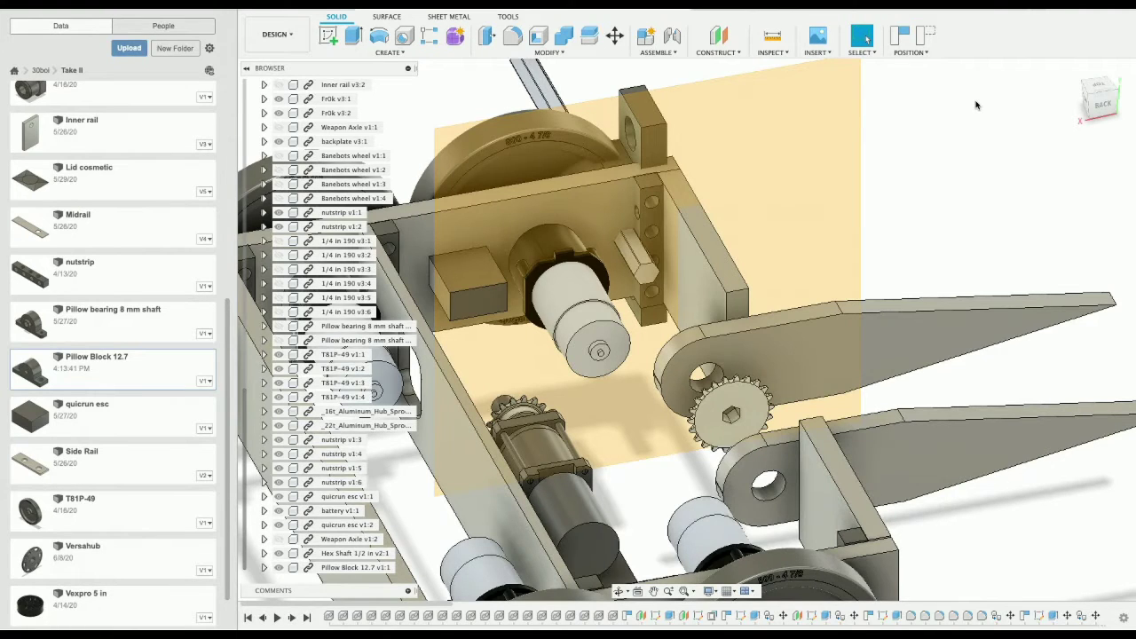
Step: Insert the Versahub design from the Take II project into the assembly
left_click(1101, 106)
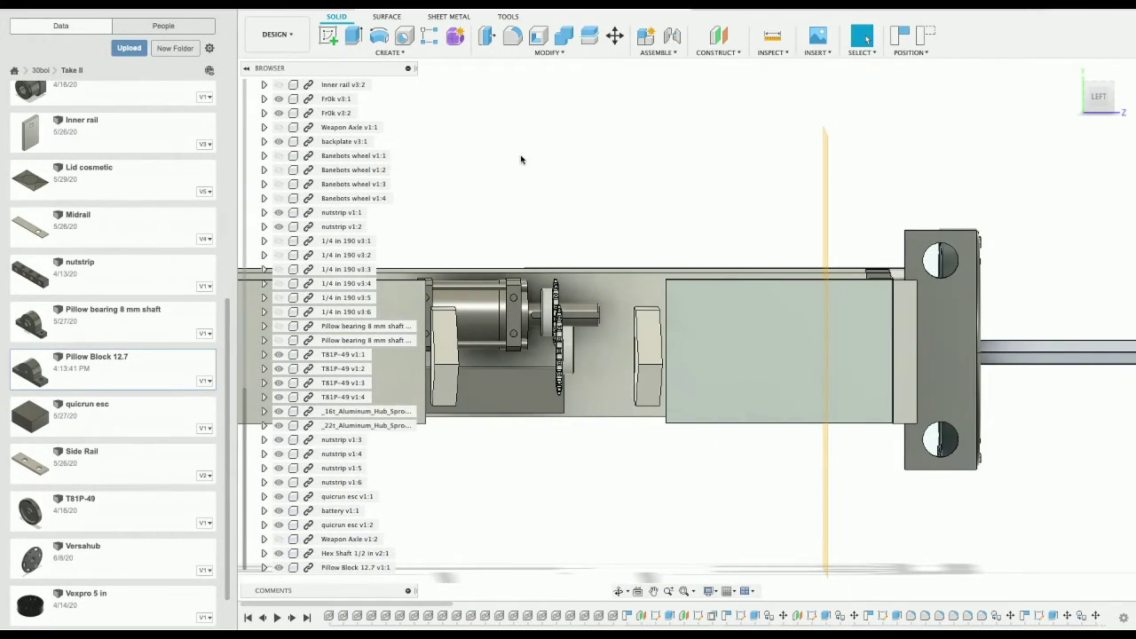
right_click(142, 557)
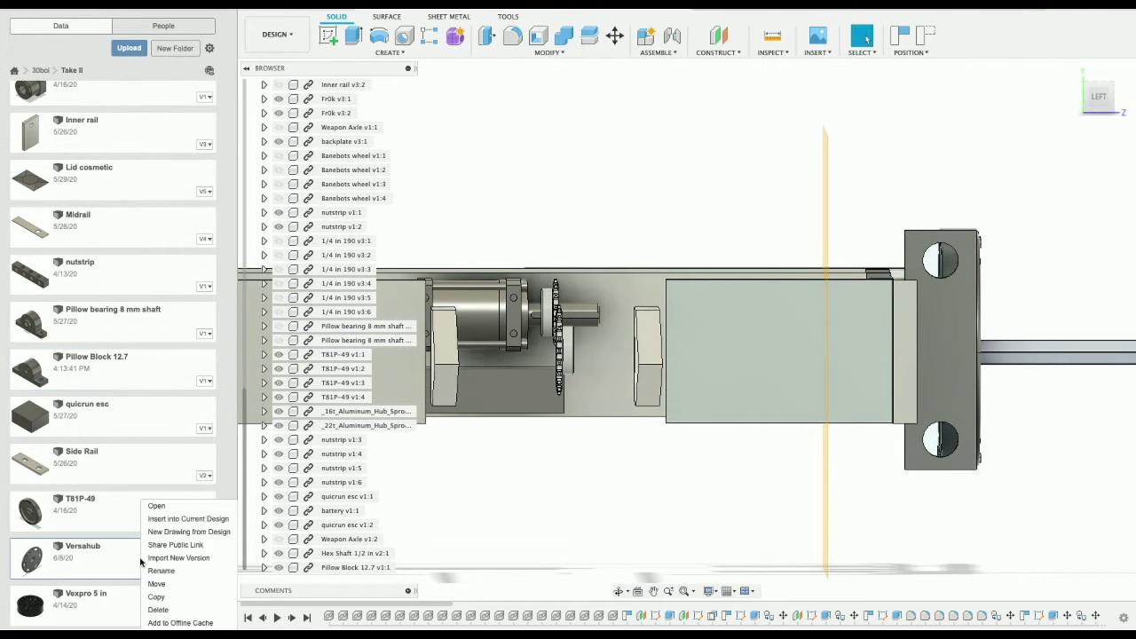
left_click(193, 520)
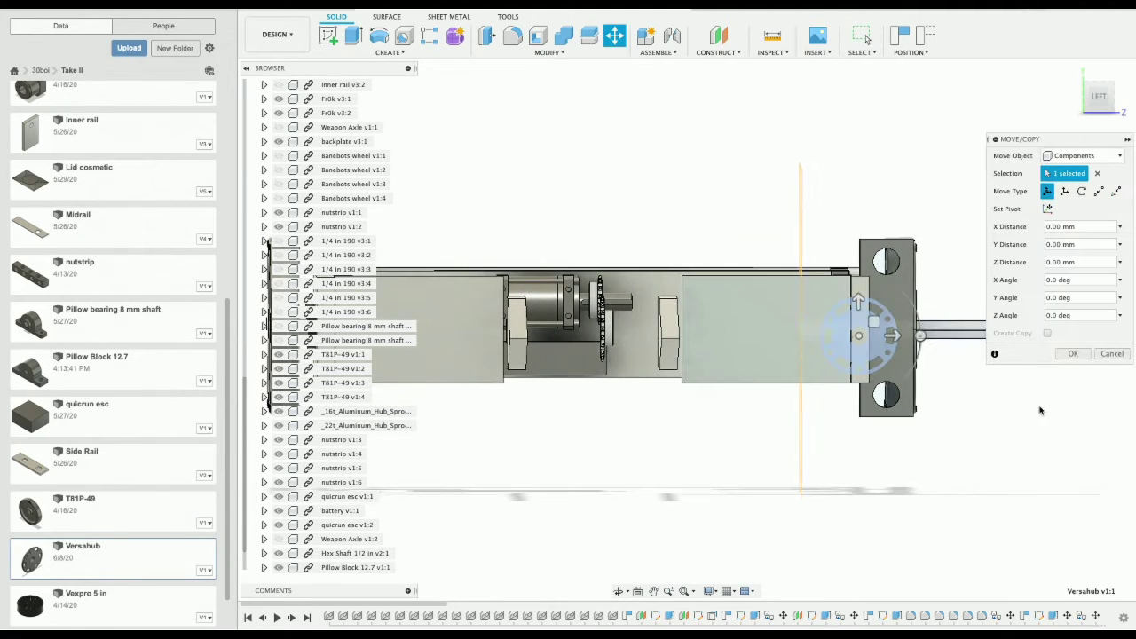
Step: Turn the Versahub parallel to the arms and move it against the inner face of the arm beside the small sprocket
left_click(1100, 87)
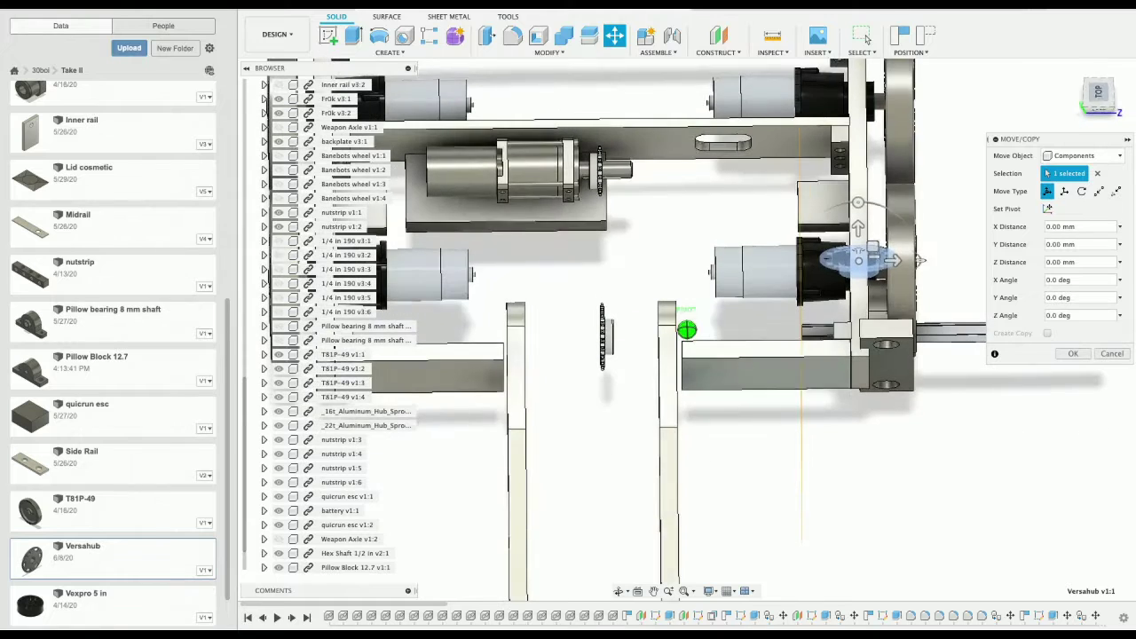
left_click_drag(858, 203, 531, 341)
left_click(1098, 93)
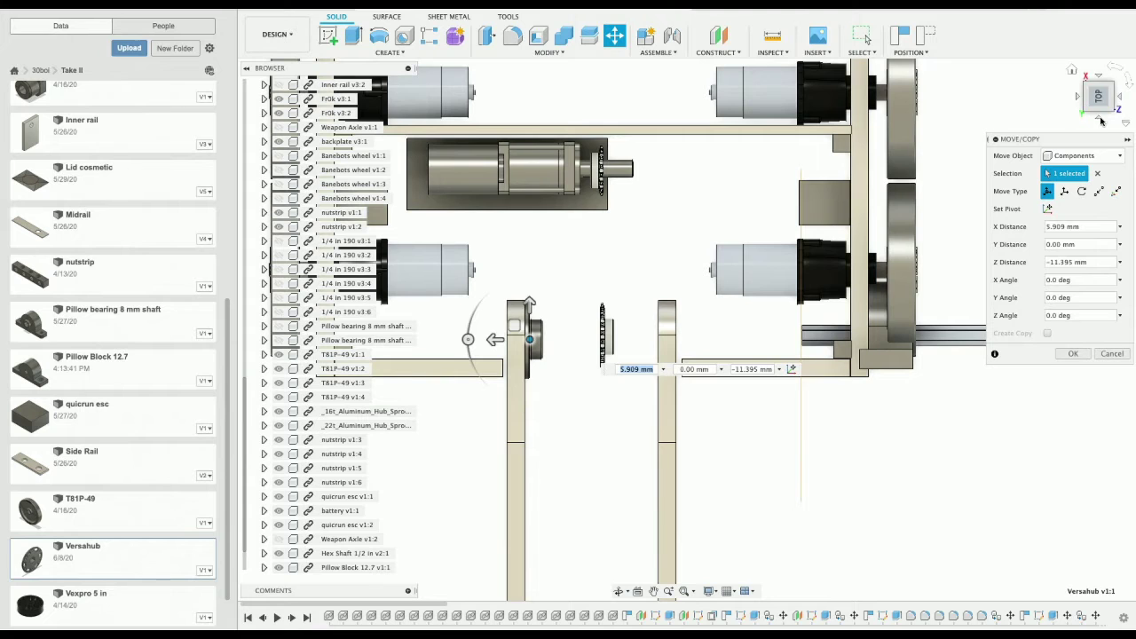
Step: Raise the Versahub 16 mm along the arm's inner face toward the height of the pivot hole
left_click(1101, 120)
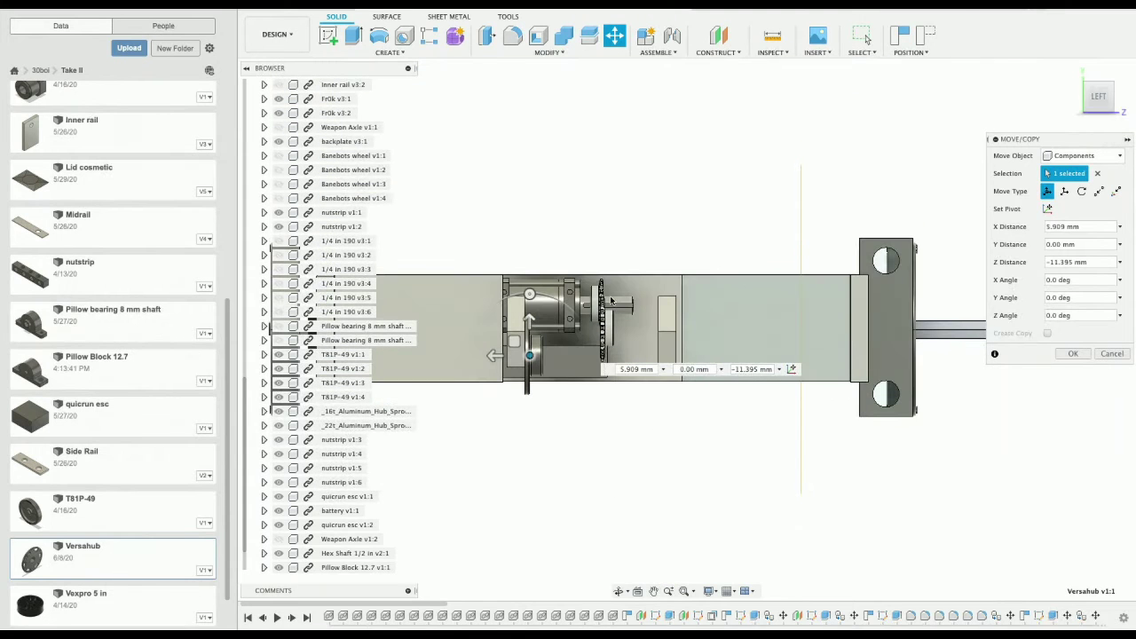
scroll(610, 300, "up", 5)
scroll(610, 300, "left", 4)
scroll(610, 300, "up", 4)
scroll(610, 300, "left", 5)
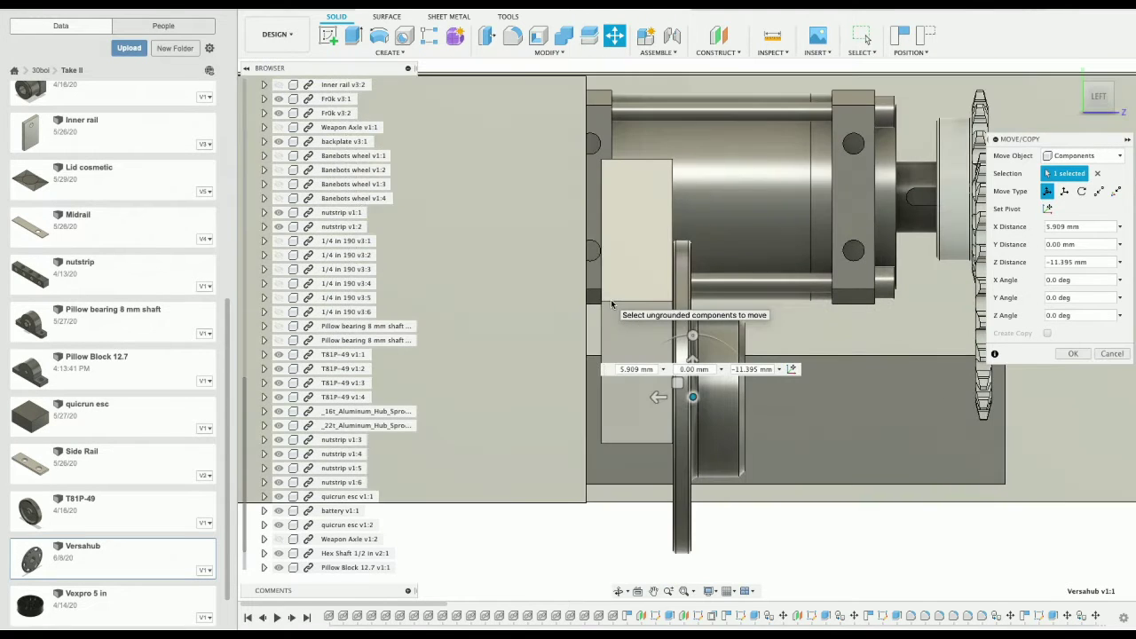
left_click(230, 13)
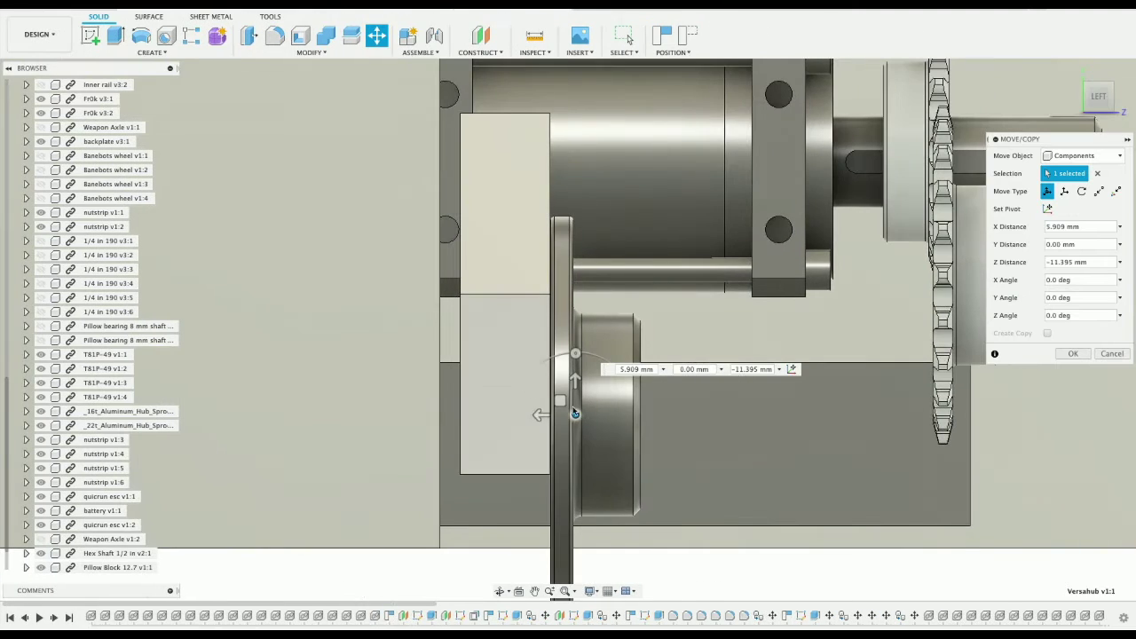
left_click_drag(574, 383, 601, 272)
Step: Shift the Versahub 2 mm sideways along the arm's face to line its hex bore up with the pivot hole, and finish the move
left_click(1111, 99)
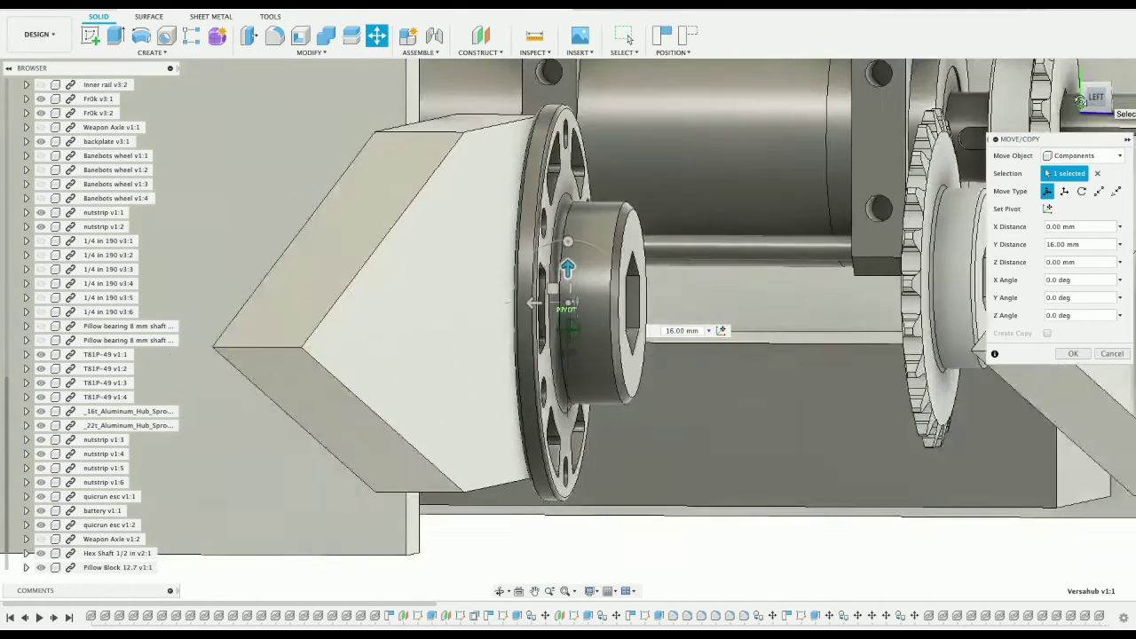
left_click_drag(1109, 99, 890, 155)
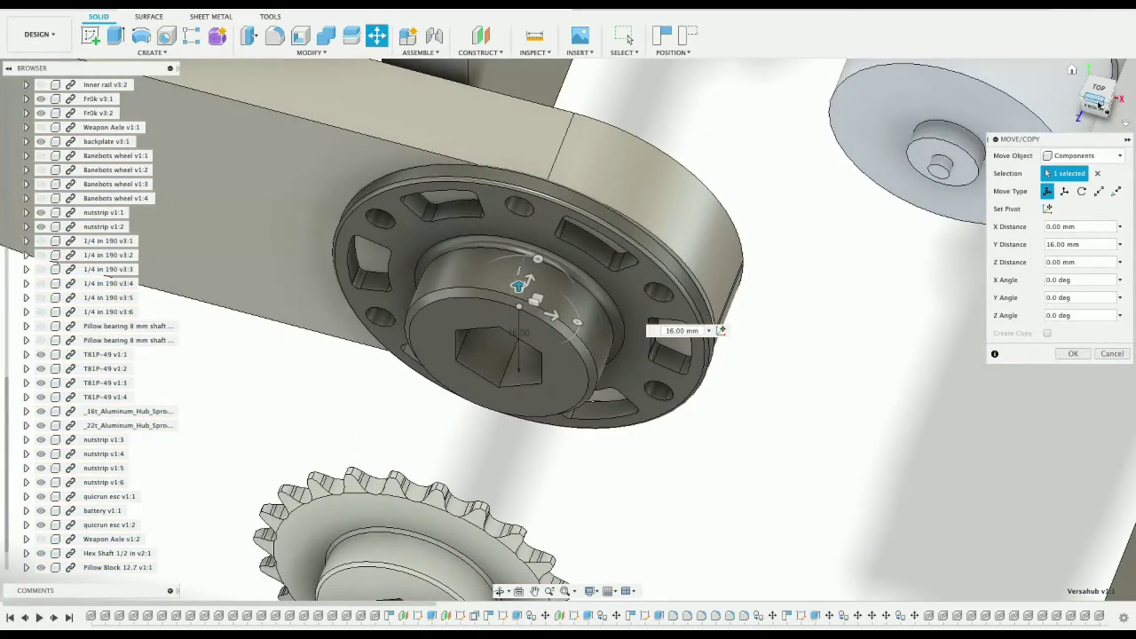
left_click_drag(1093, 98, 1099, 97)
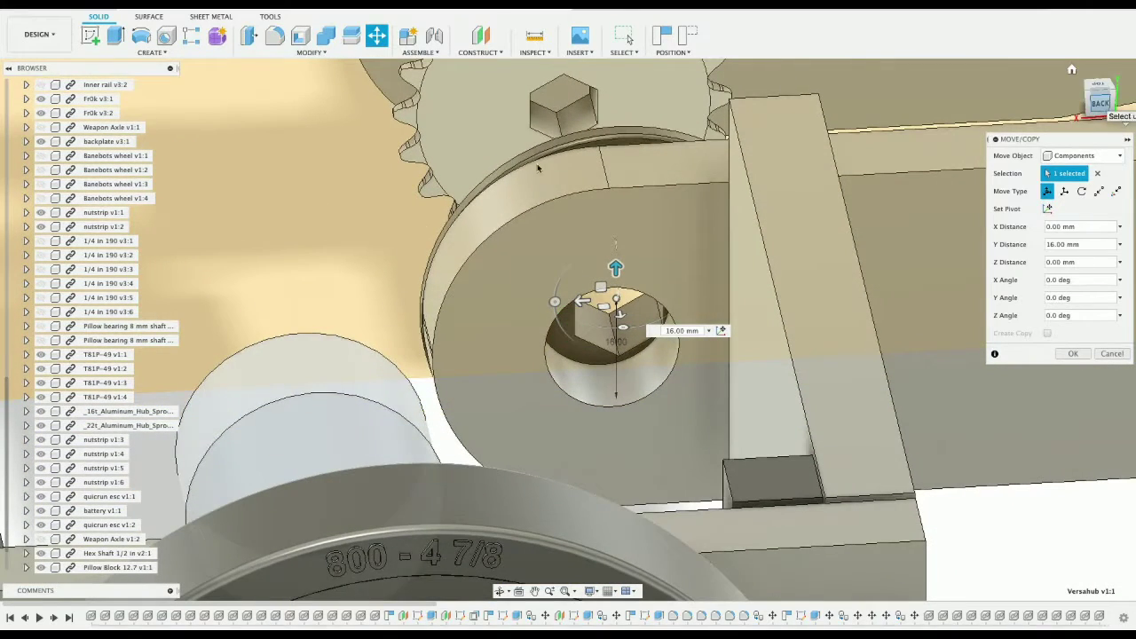
left_click(571, 304)
left_click_drag(571, 304, 557, 305)
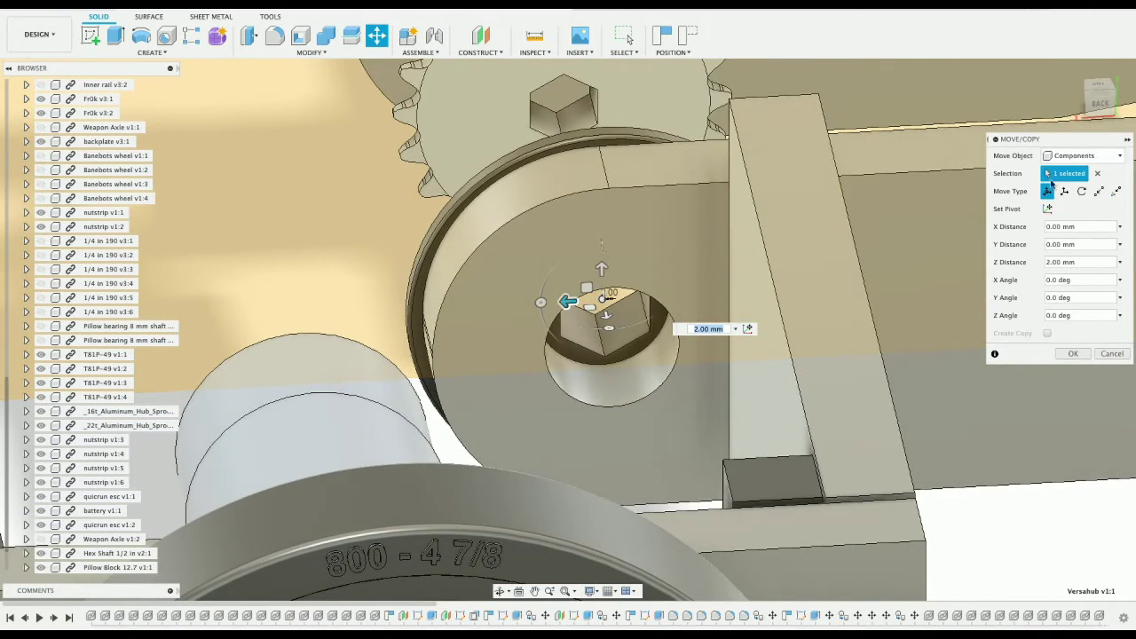
left_click_drag(1102, 115, 850, 131)
left_click_drag(1098, 99, 1082, 95)
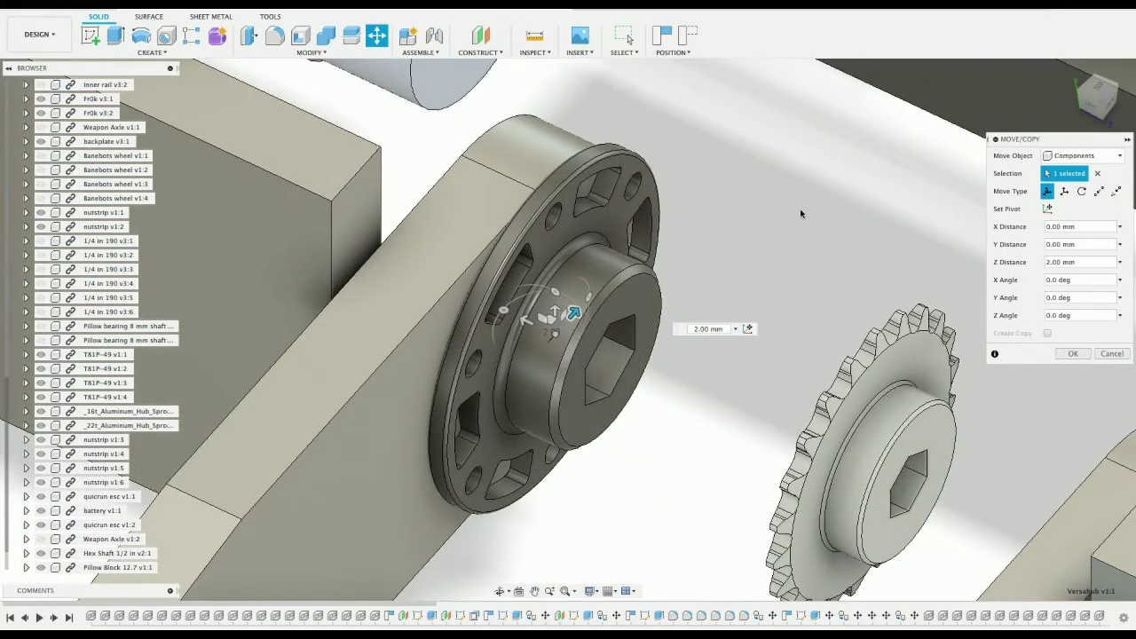
key("Return")
Step: Examine the Versahub, the loose sprocket and the pivot holes of both arms from several sides
scroll(695, 337, "down", 8)
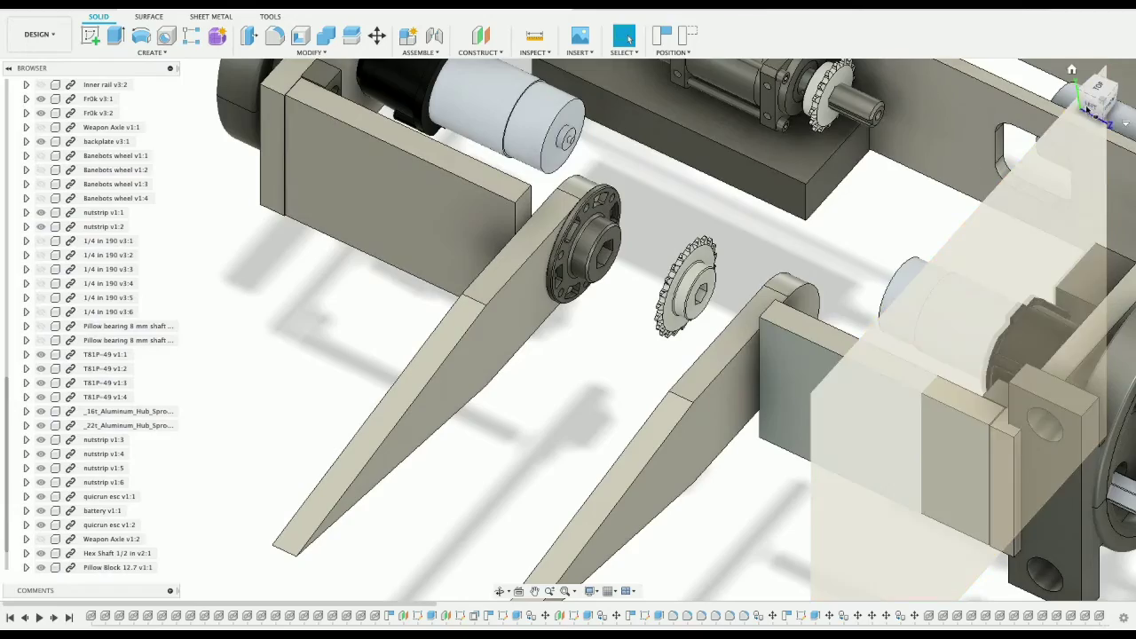
middle_click_drag(568, 330, 302, 346, "shift")
scroll(798, 240, "up", 10)
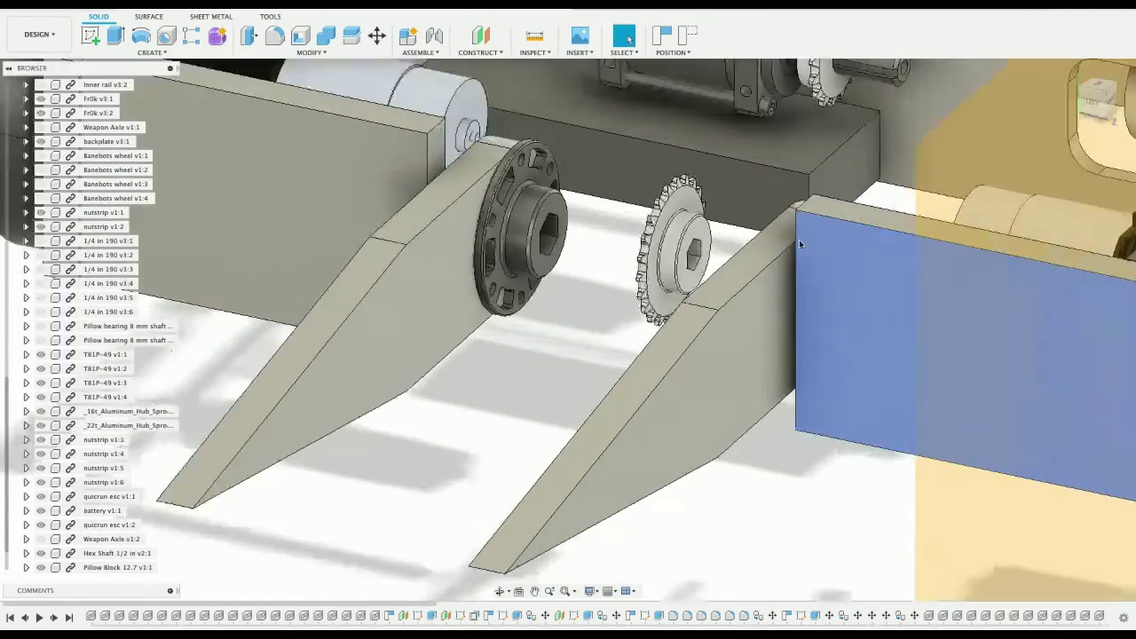
scroll(799, 239, "up", 5)
scroll(799, 240, "up", 3)
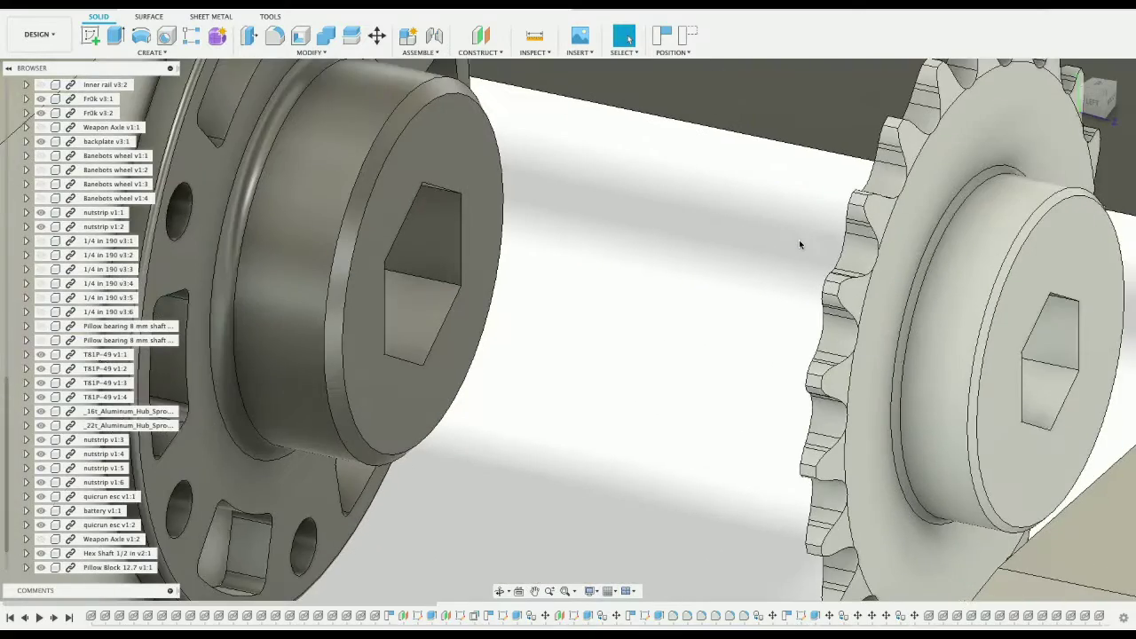
scroll(798, 239, "down", 3)
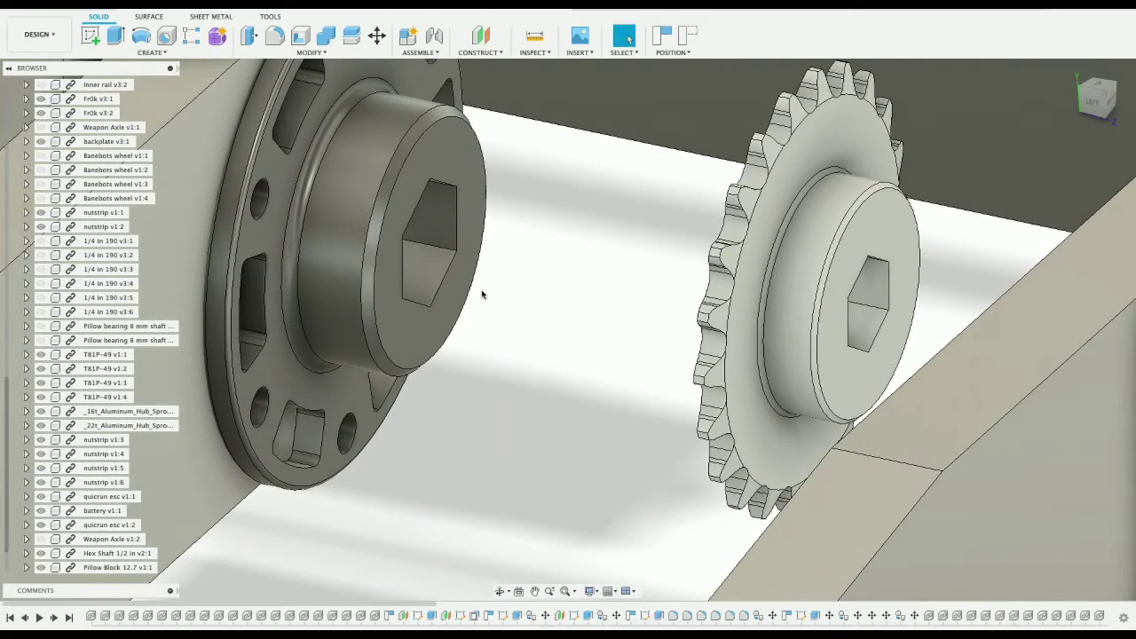
scroll(405, 308, "down", 5)
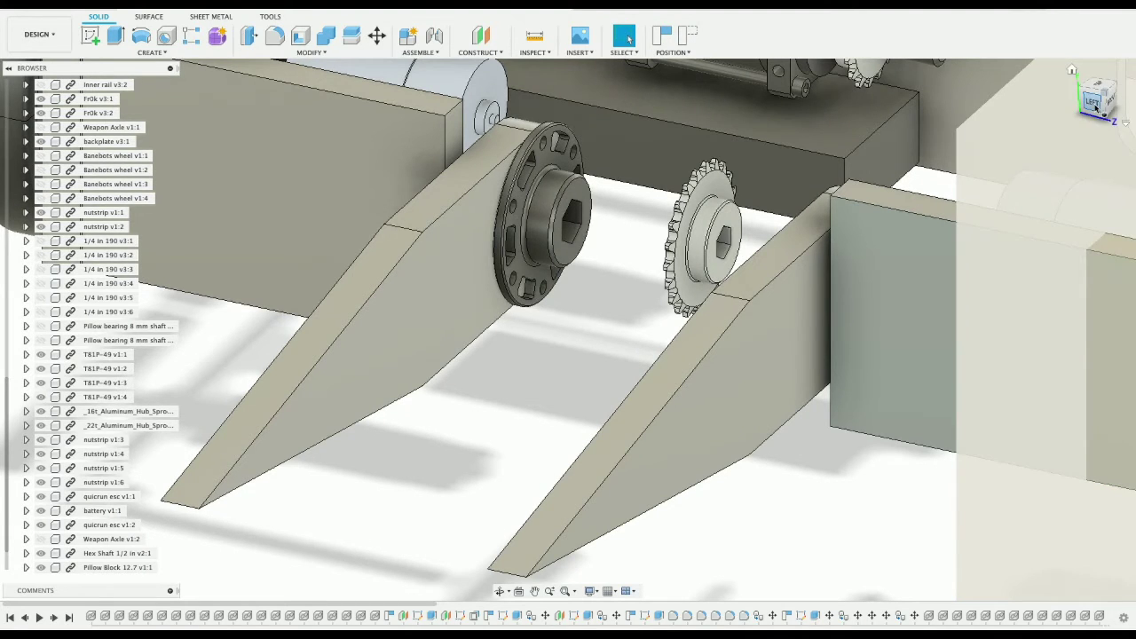
mouse_move(1095, 104)
left_mouse_down()
mouse_move(1115, 101)
mouse_move(1106, 97)
mouse_move(1129, 120)
mouse_move(842, 126)
mouse_move(761, 176)
left_mouse_up()
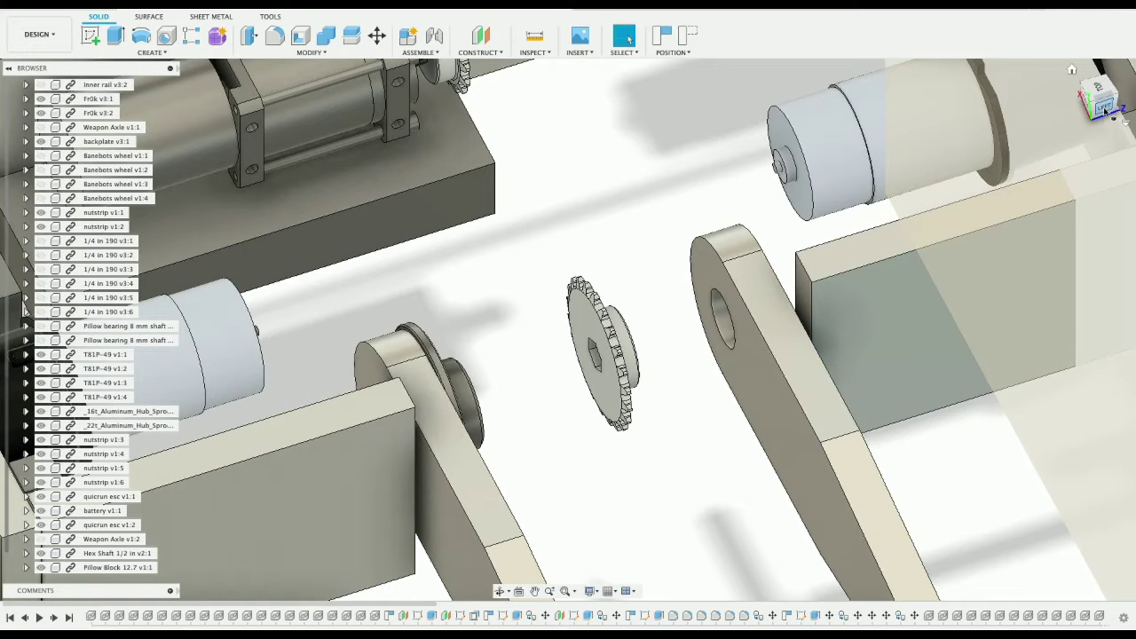
left_click_drag(1105, 106, 1009, 100)
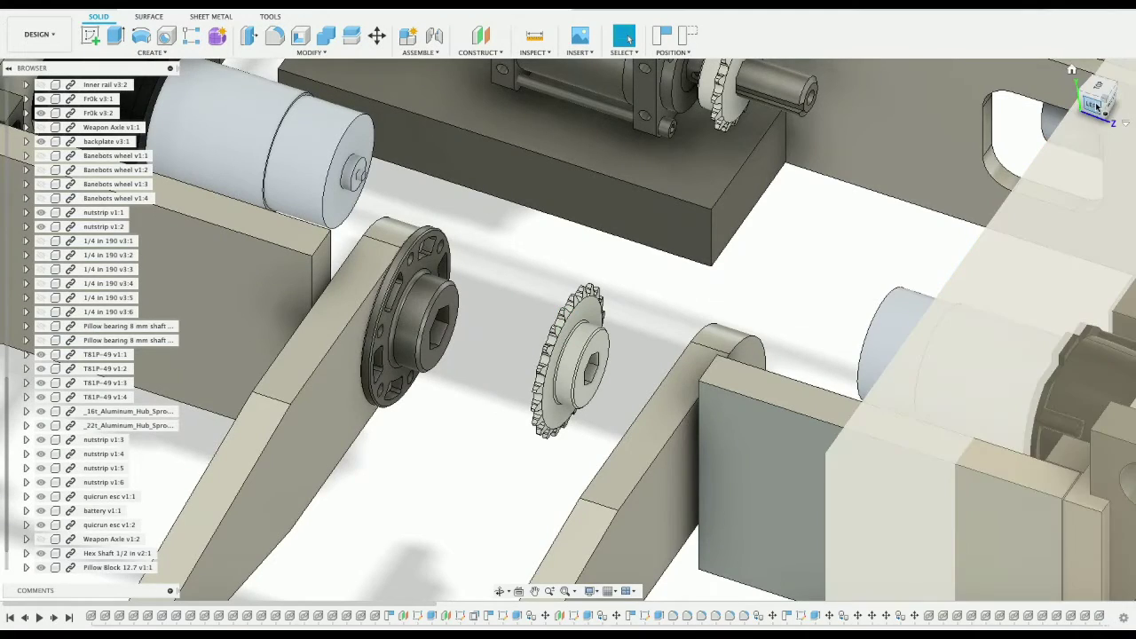
left_click_drag(1097, 106, 957, 138)
left_click_drag(1097, 104, 991, 71)
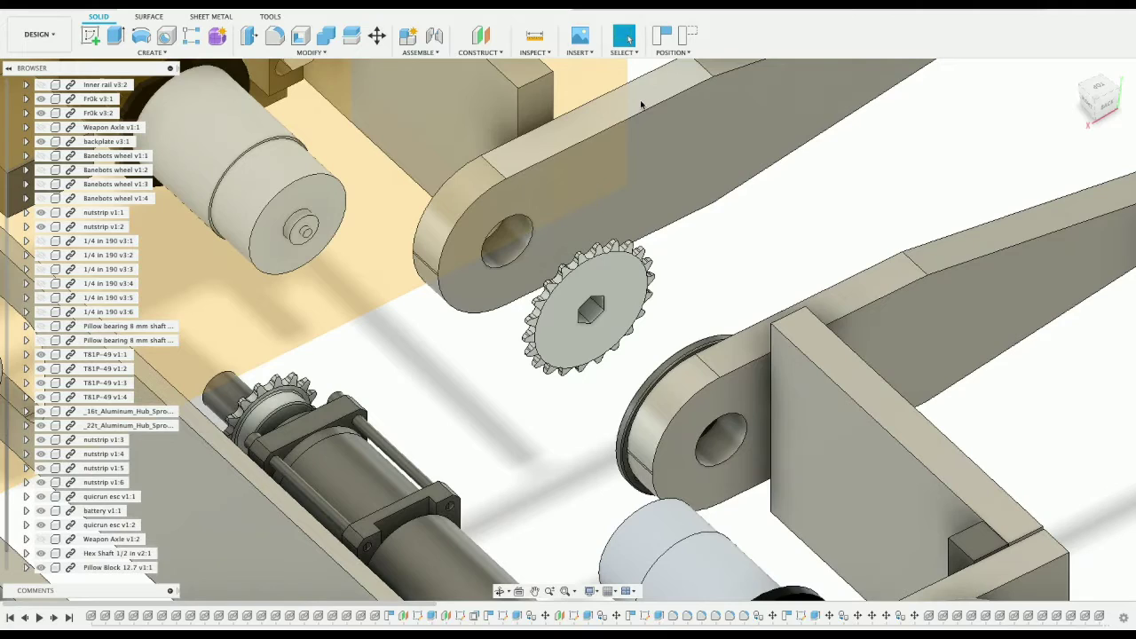
middle_click_drag(674, 216, 834, 268)
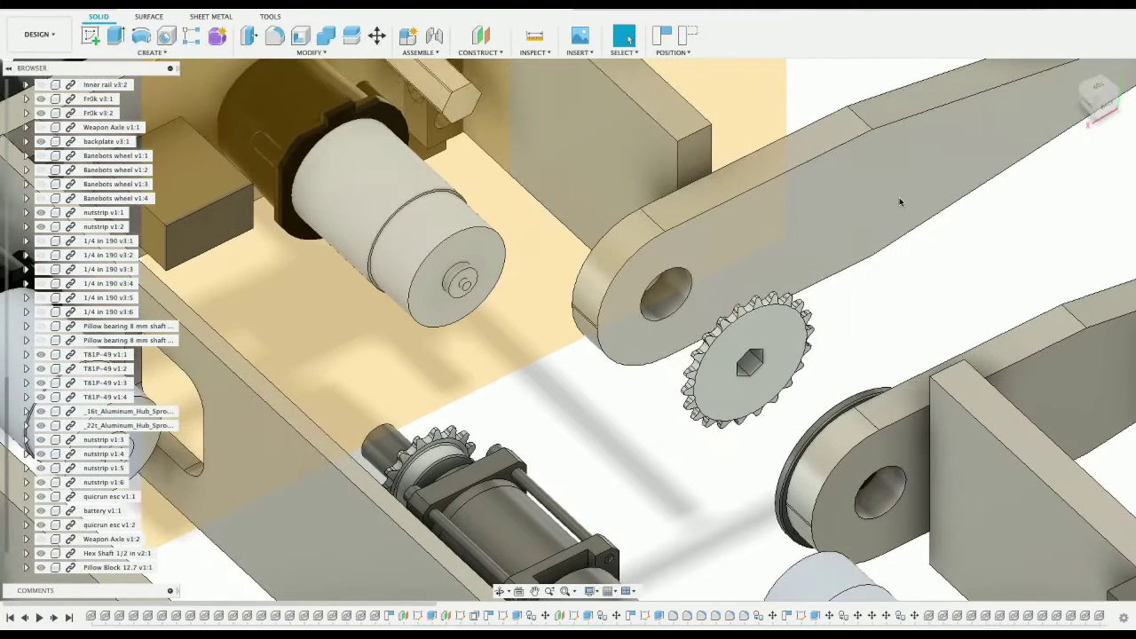
left_click_drag(1076, 119, 1114, 115)
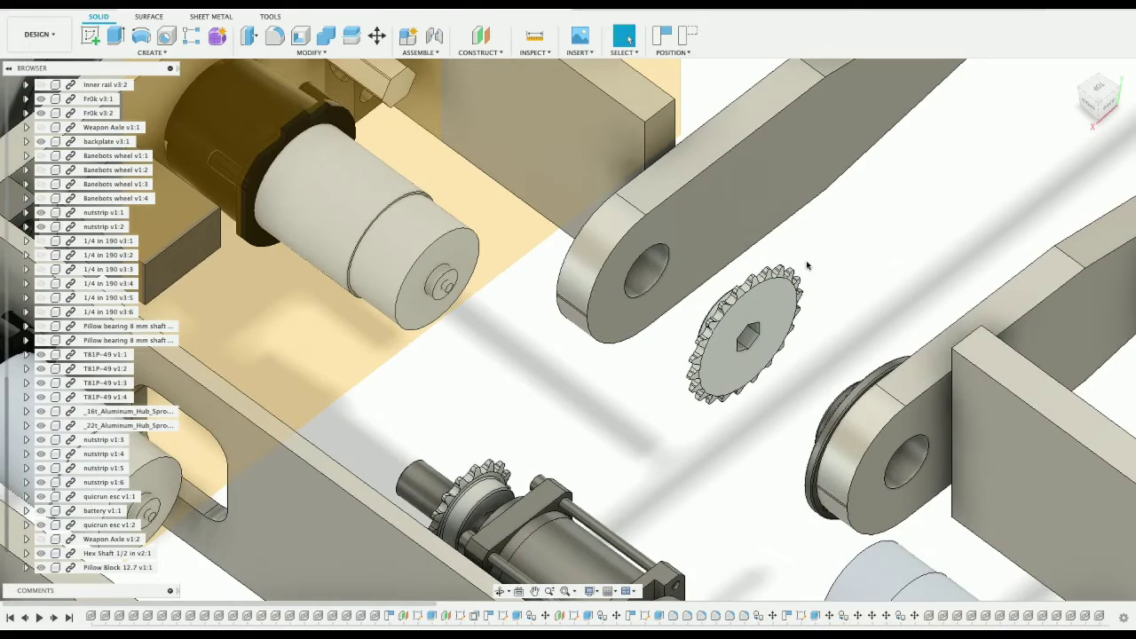
left_click_drag(1059, 106, 1108, 103)
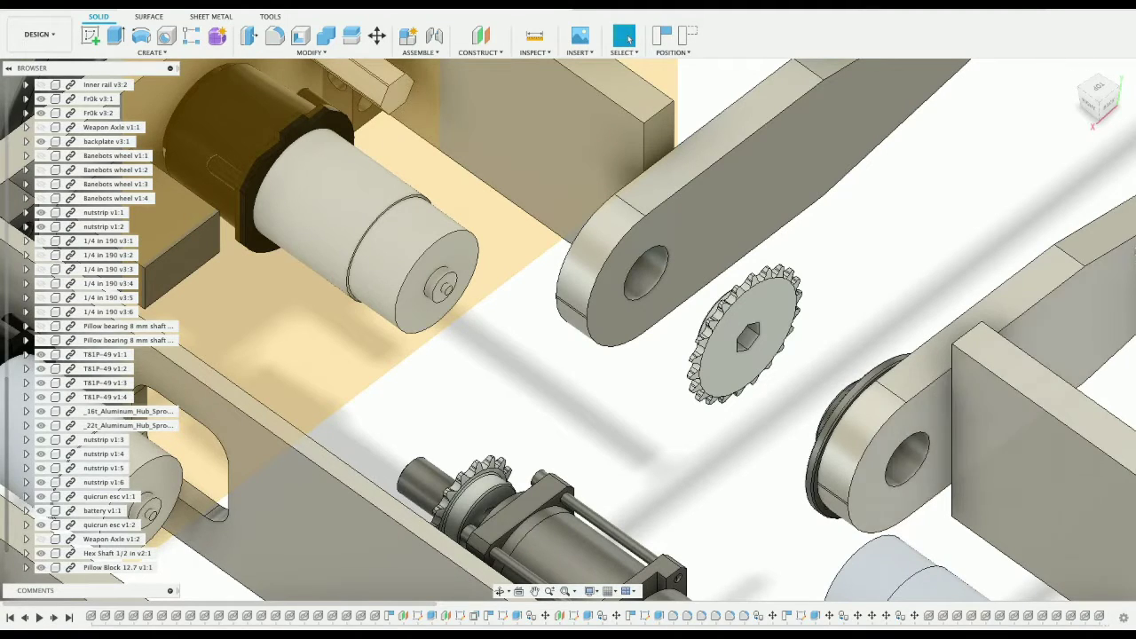
Step: Insert the Lid cosmetic design from the Take II project into the assembly
left_click(1102, 103)
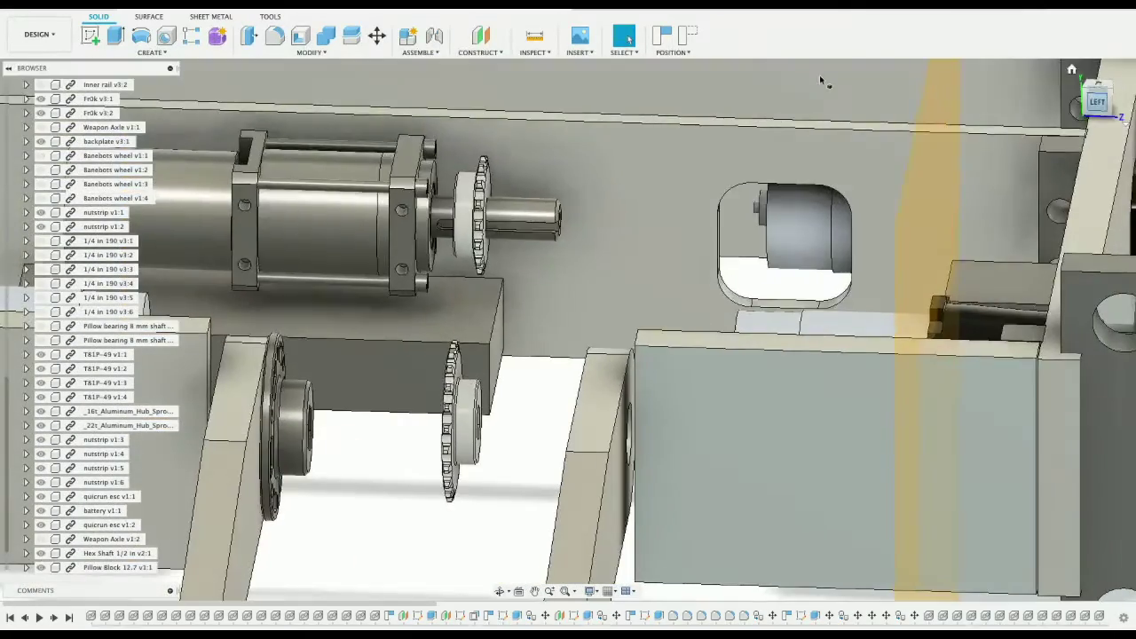
middle_click_drag(820, 80, 497, 183, "shift")
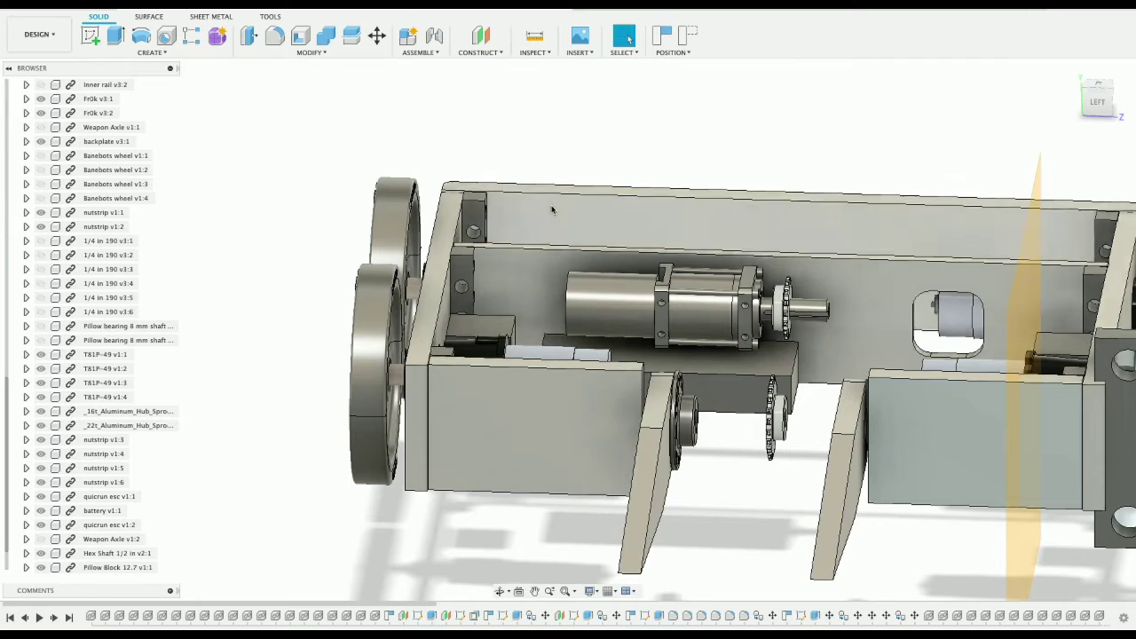
key("F6")
left_click(3, 28)
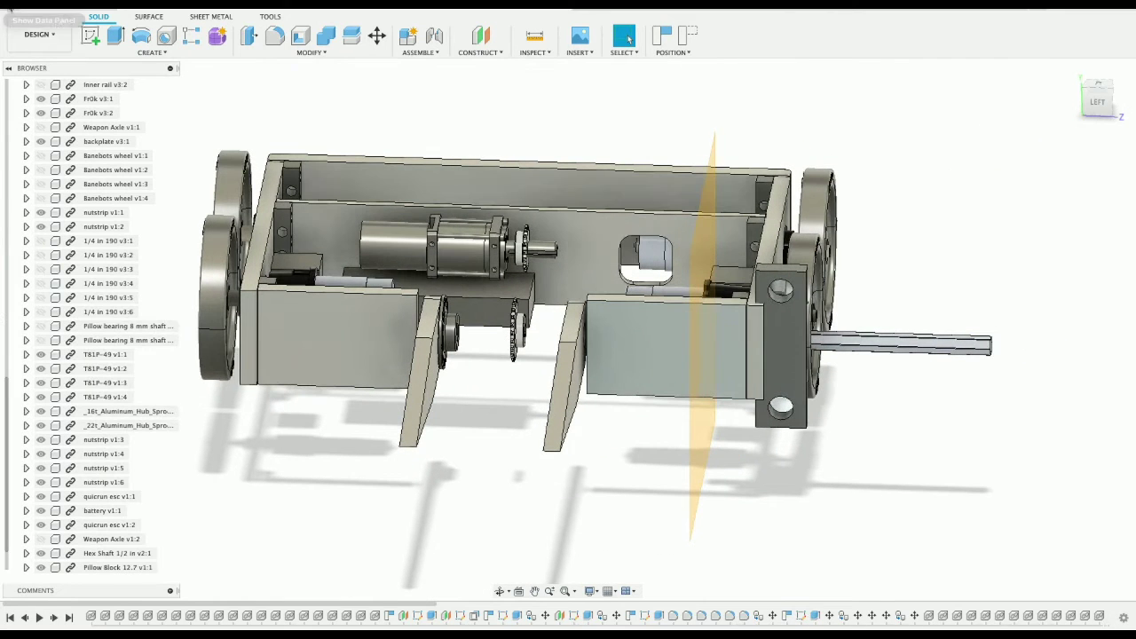
scroll(125, 400, "down", 1)
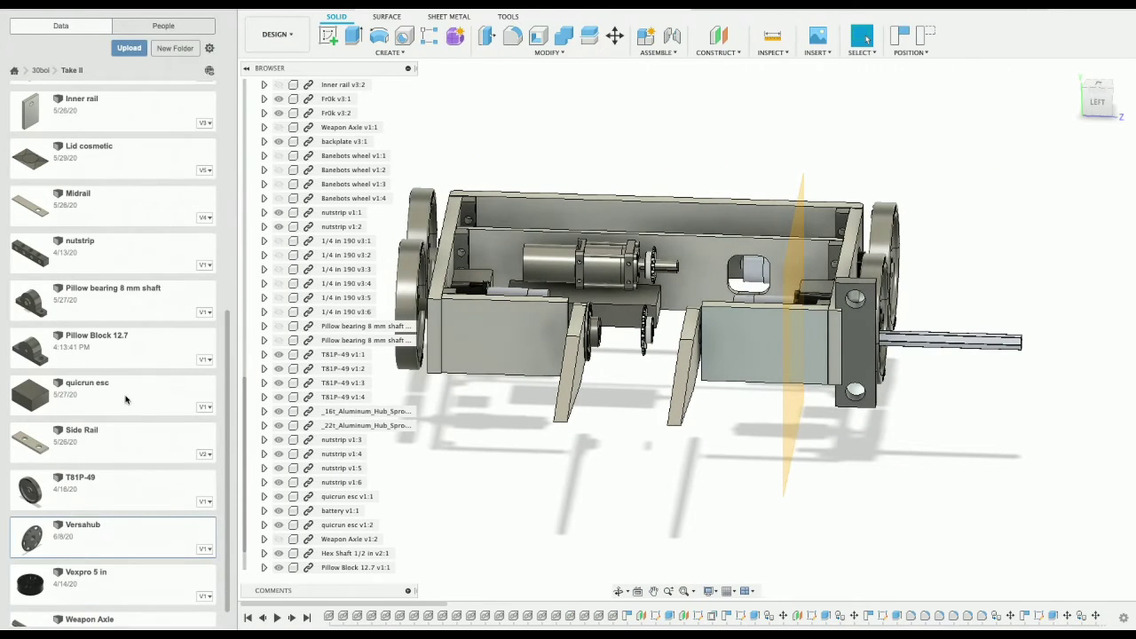
right_click(129, 168)
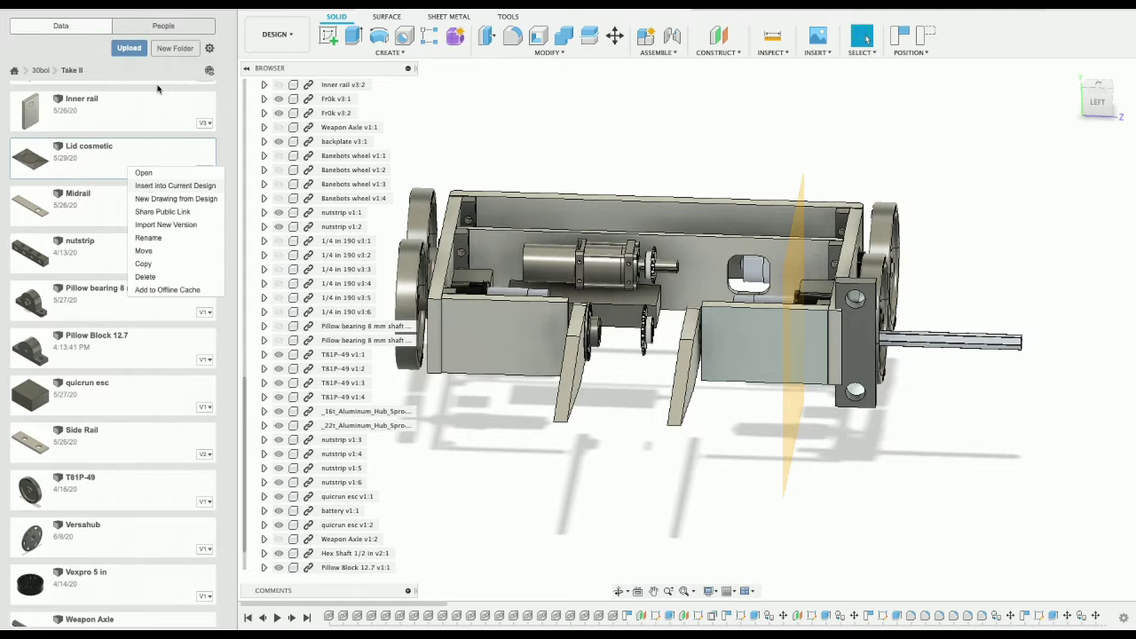
left_click(175, 186)
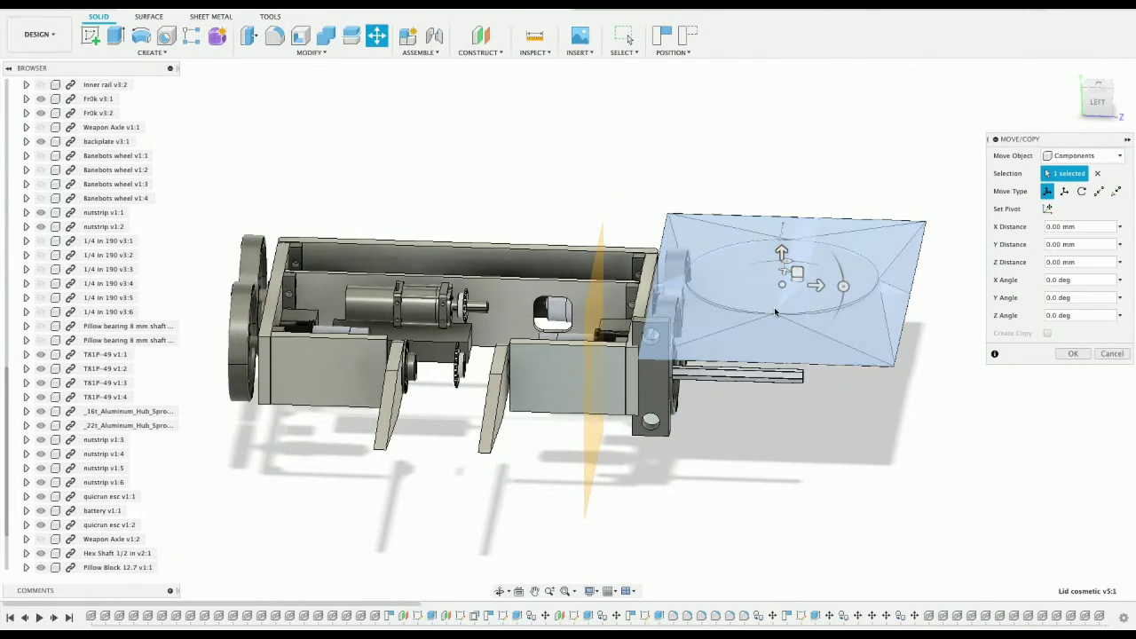
Step: Rotate the cosmetic lid 90 degrees about Y and move it over the chassis, about 329.6 mm in X and -143.7 mm in Z
left_click_drag(843, 286, 725, 284)
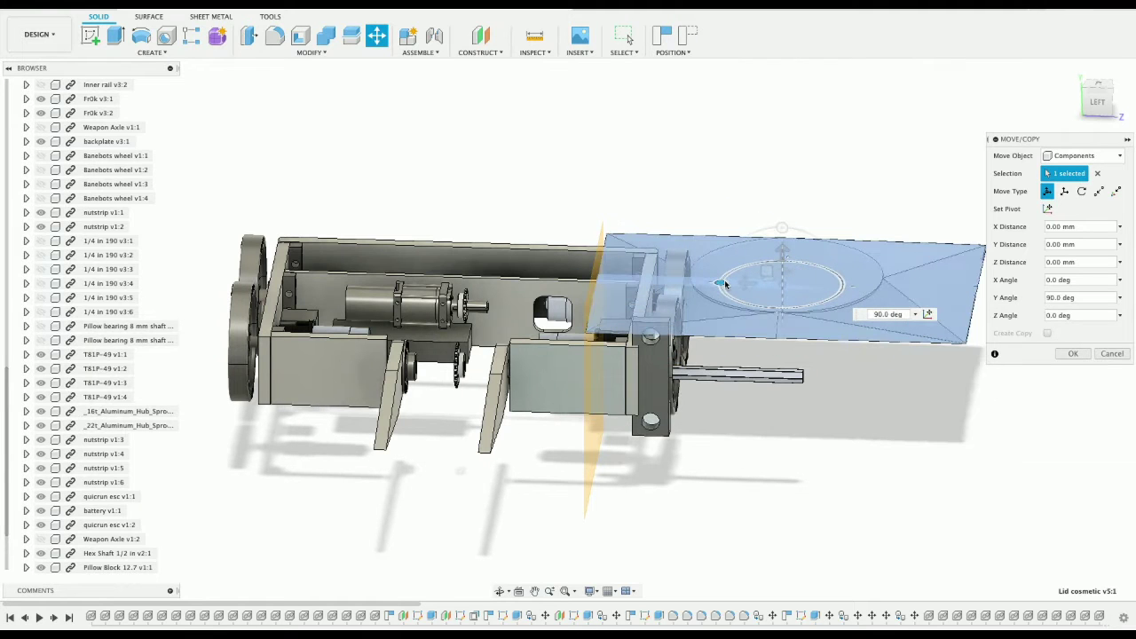
left_click(1099, 86)
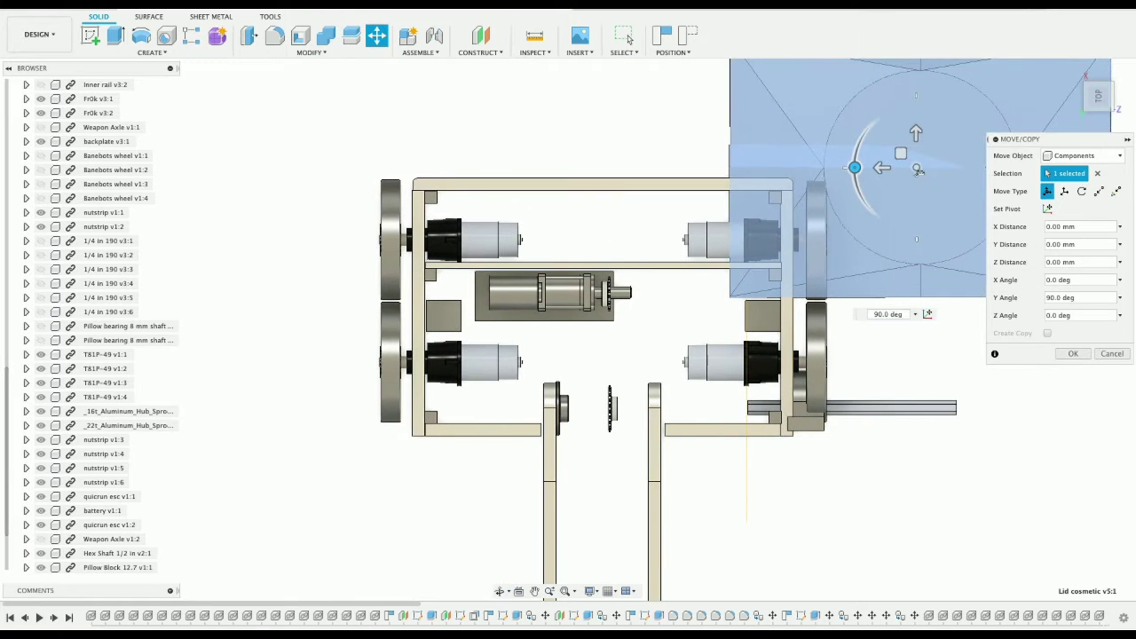
left_click_drag(918, 168, 597, 307)
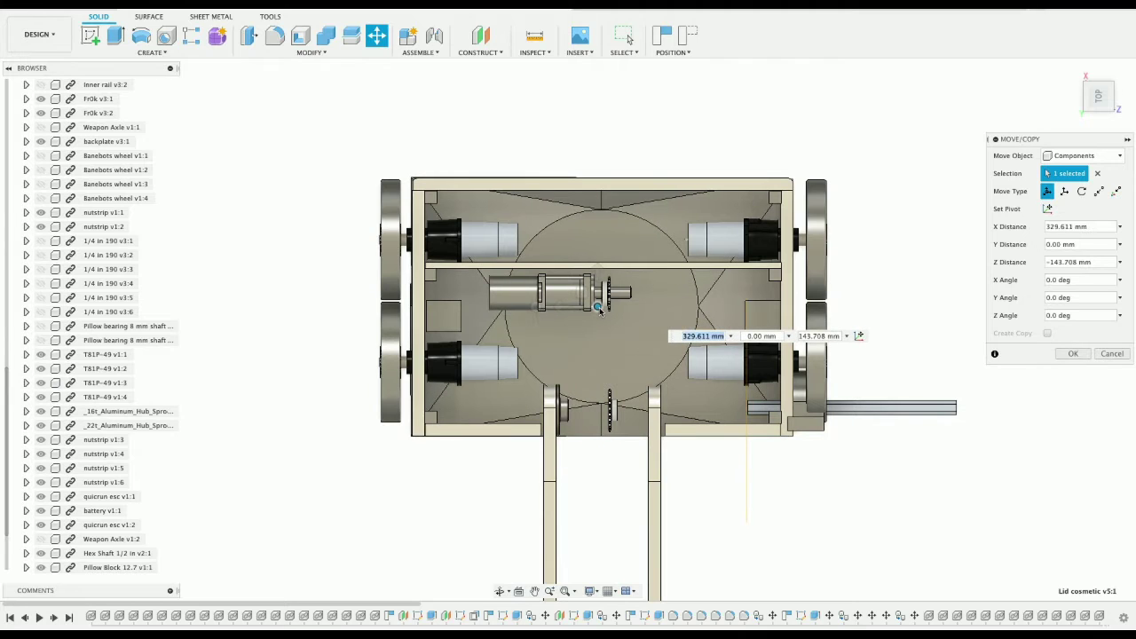
Step: Raise the cosmetic lid 45 mm so that it rests on the upper edges of the chassis rails
left_click(1099, 124)
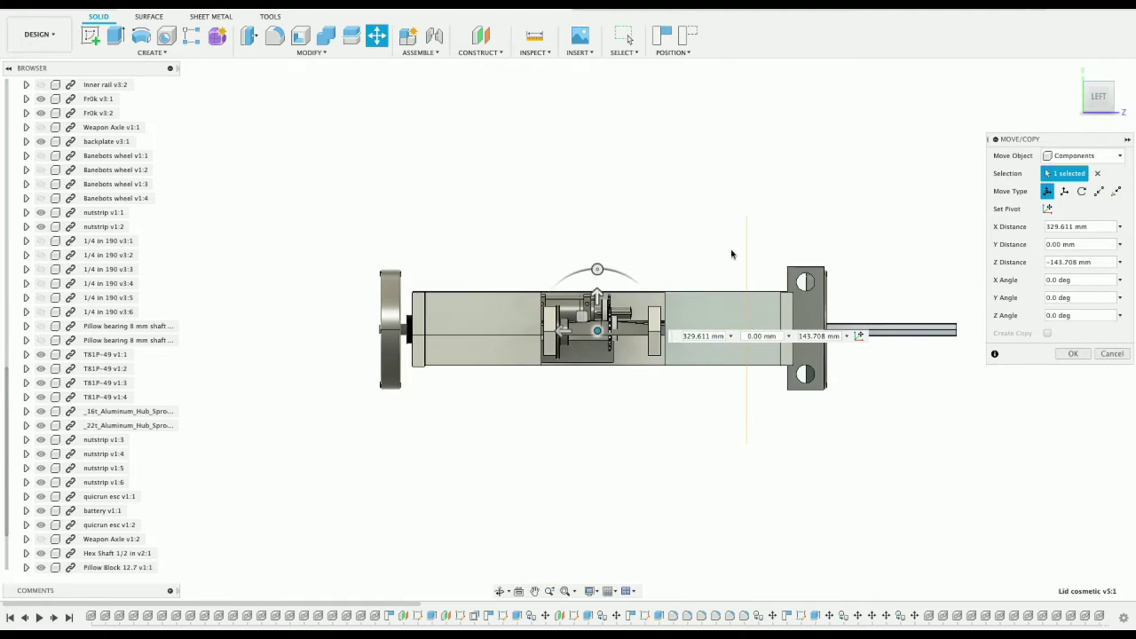
left_click_drag(599, 278, 594, 232)
scroll(582, 278, "up", 5)
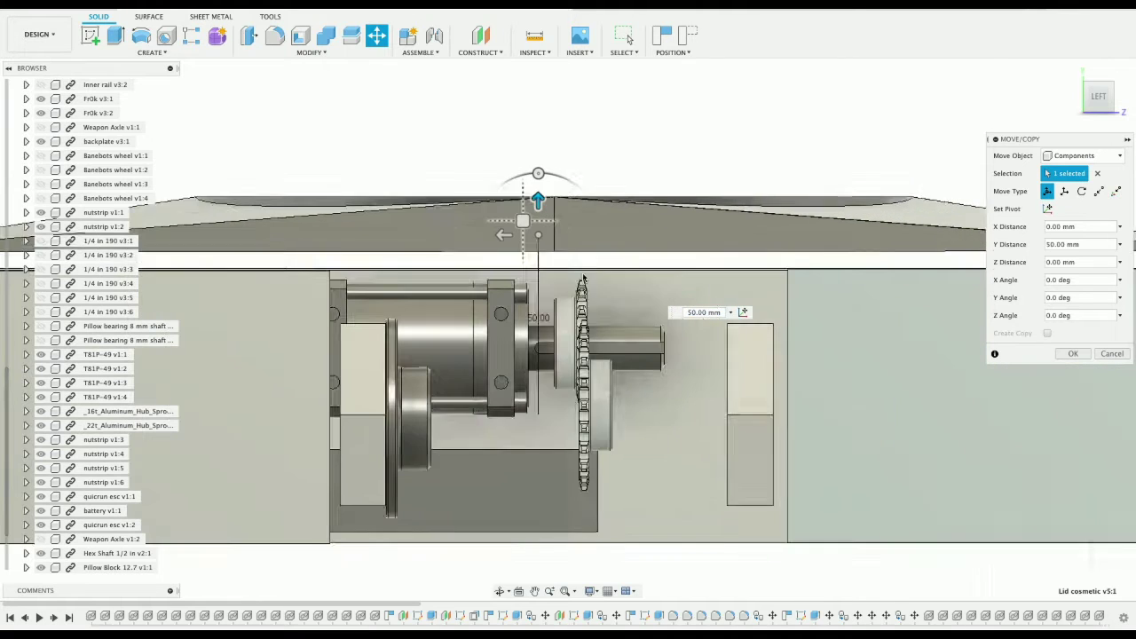
scroll(582, 279, "up", 1)
left_click_drag(531, 190, 531, 210)
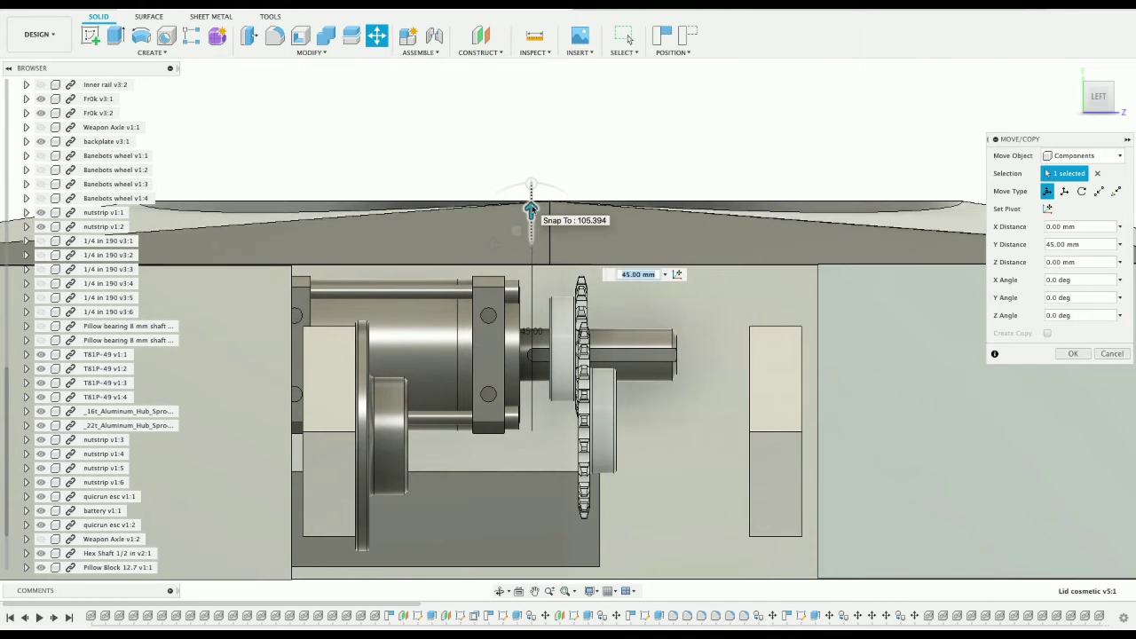
scroll(531, 210, "down", 4)
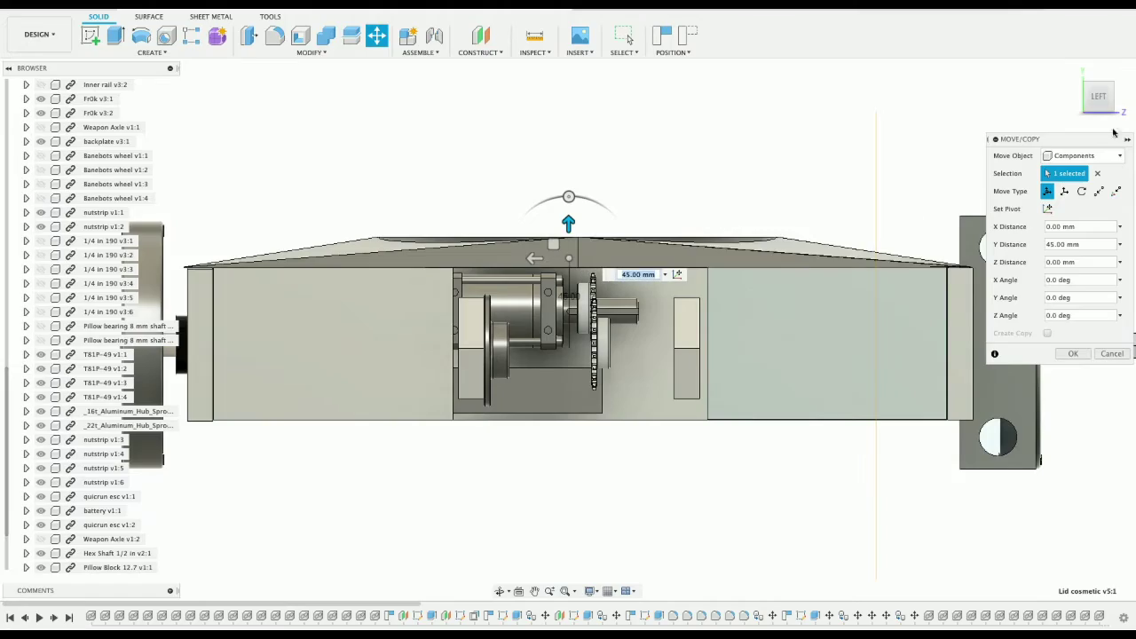
mouse_move(1098, 102)
left_mouse_down()
mouse_move(1085, 137)
mouse_move(1104, 104)
mouse_move(1073, 82)
left_mouse_up()
left_click(1100, 100)
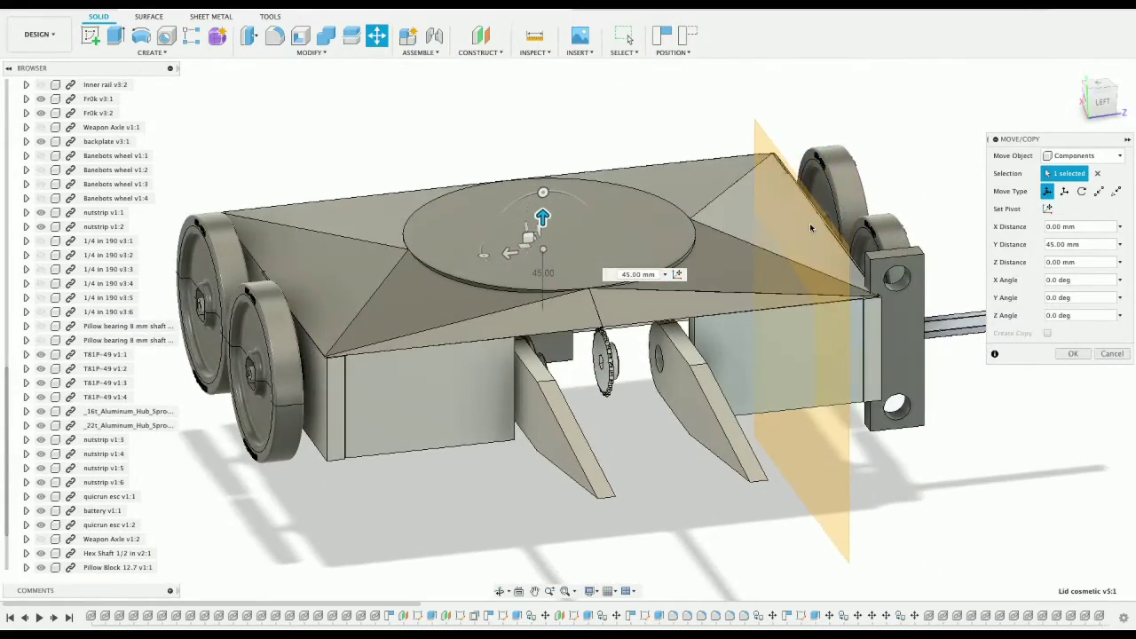
Step: Find the Hex Shaft 1/2 in design in the Take II project and open it
left_click(13, 13)
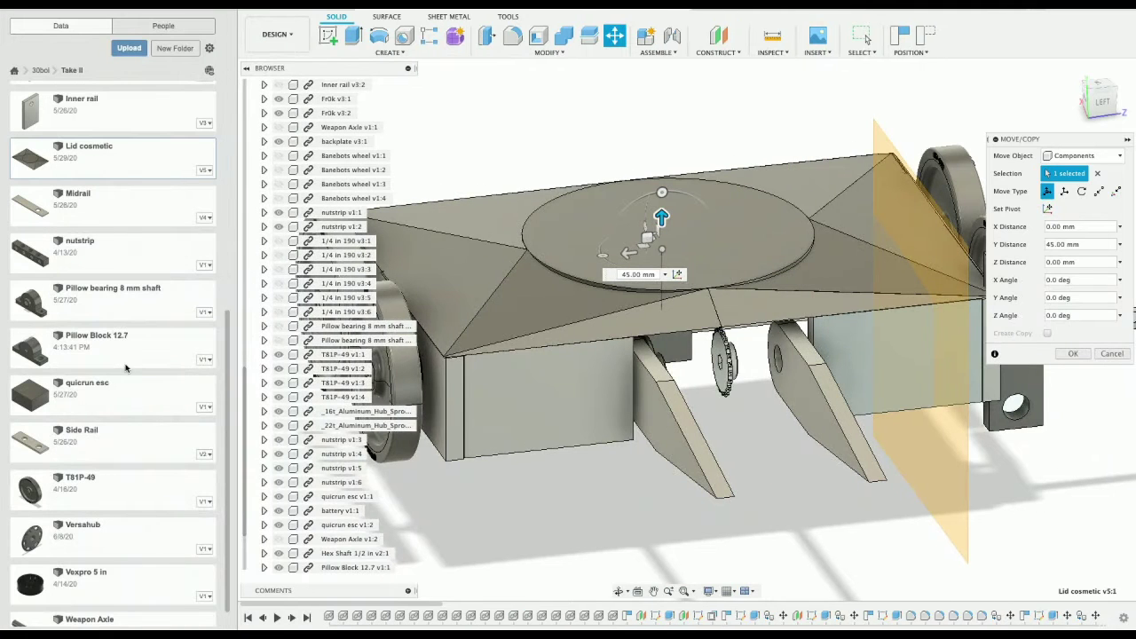
scroll(113, 327, "down", 1)
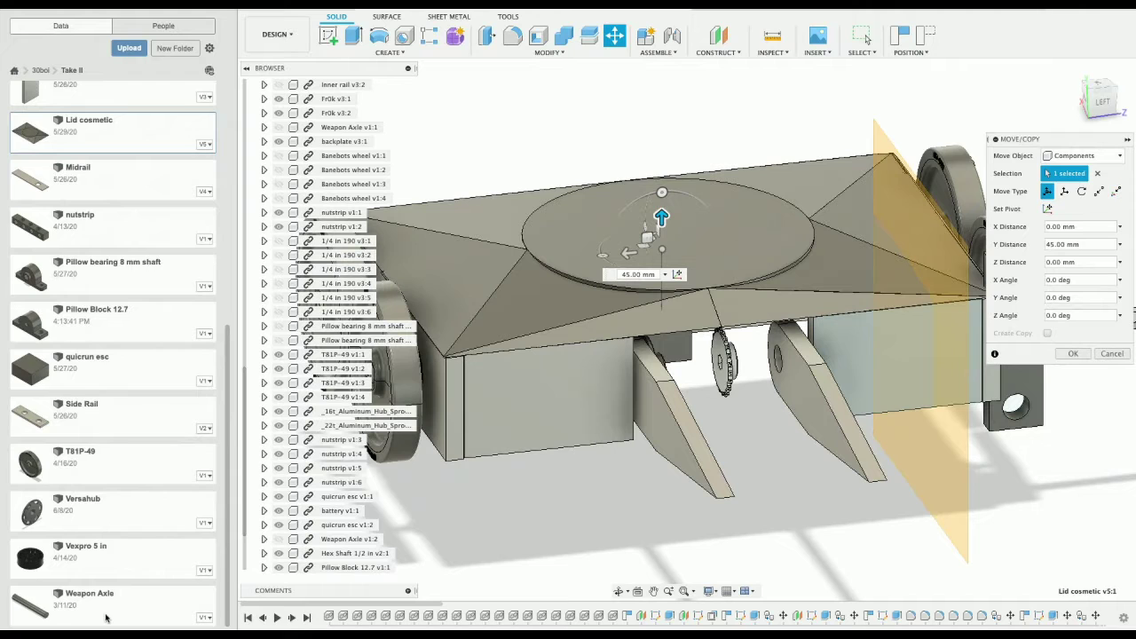
scroll(104, 617, "up", 10)
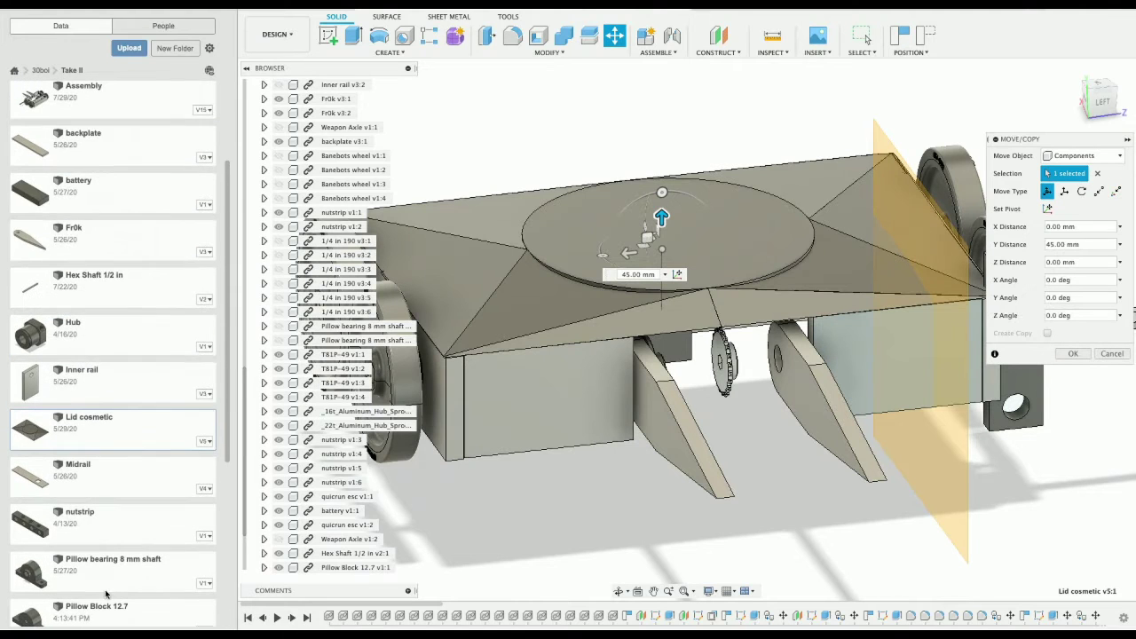
left_click(126, 300)
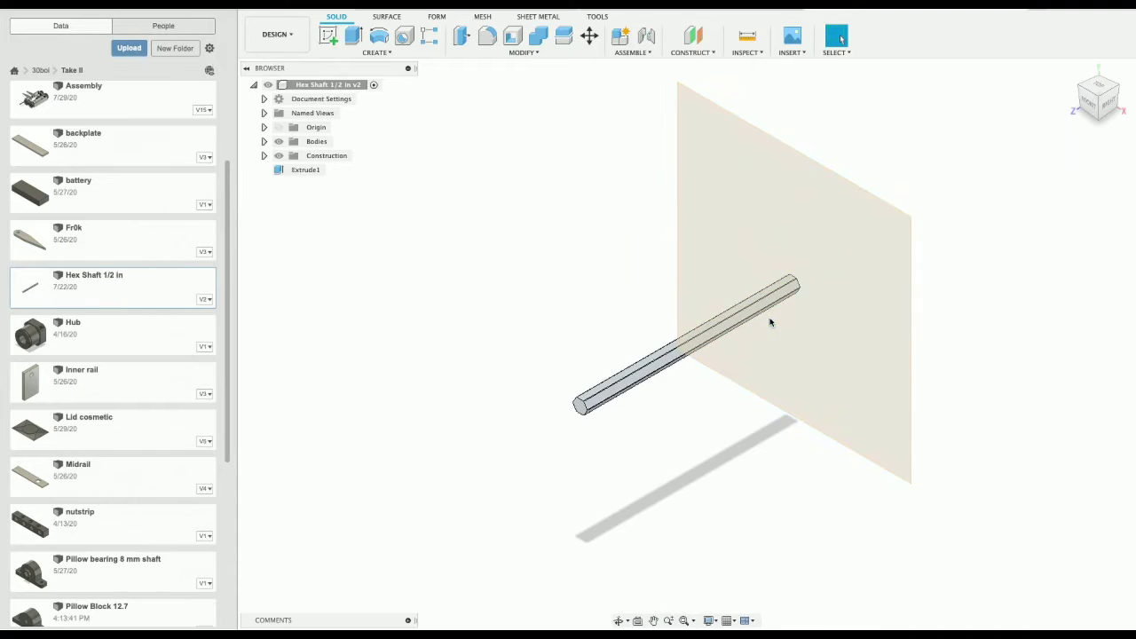
Step: Hide the construction plane crossing the hex shaft, save the shaft design and return to the robot assembly
left_click(816, 322)
right_click(816, 322)
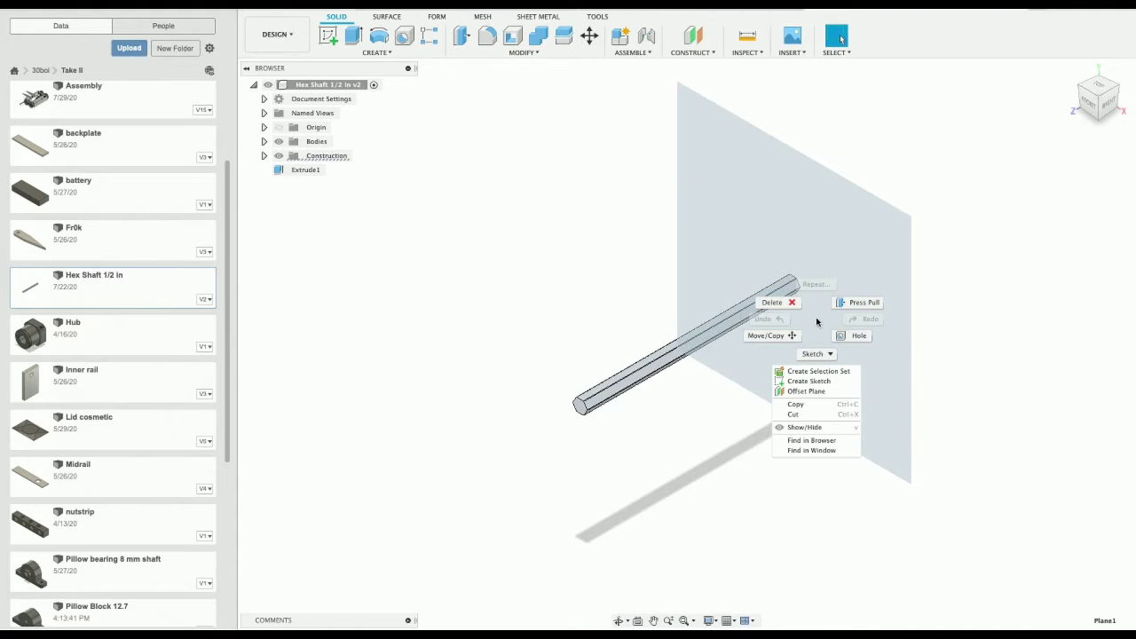
left_click(811, 416)
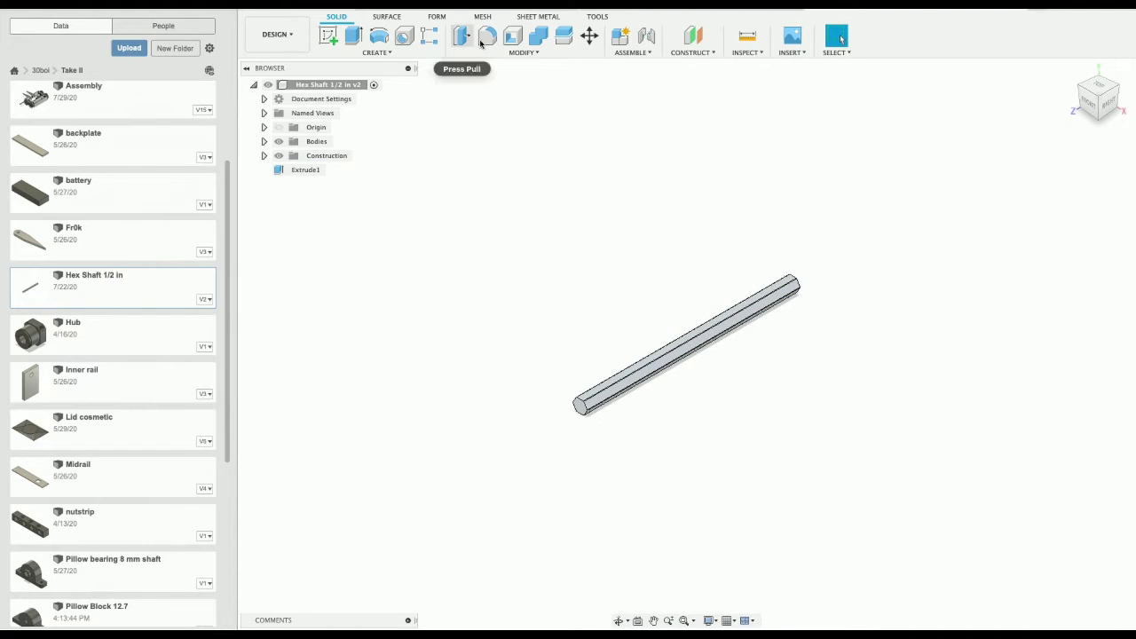
key("ctrl+s")
left_click(581, 305)
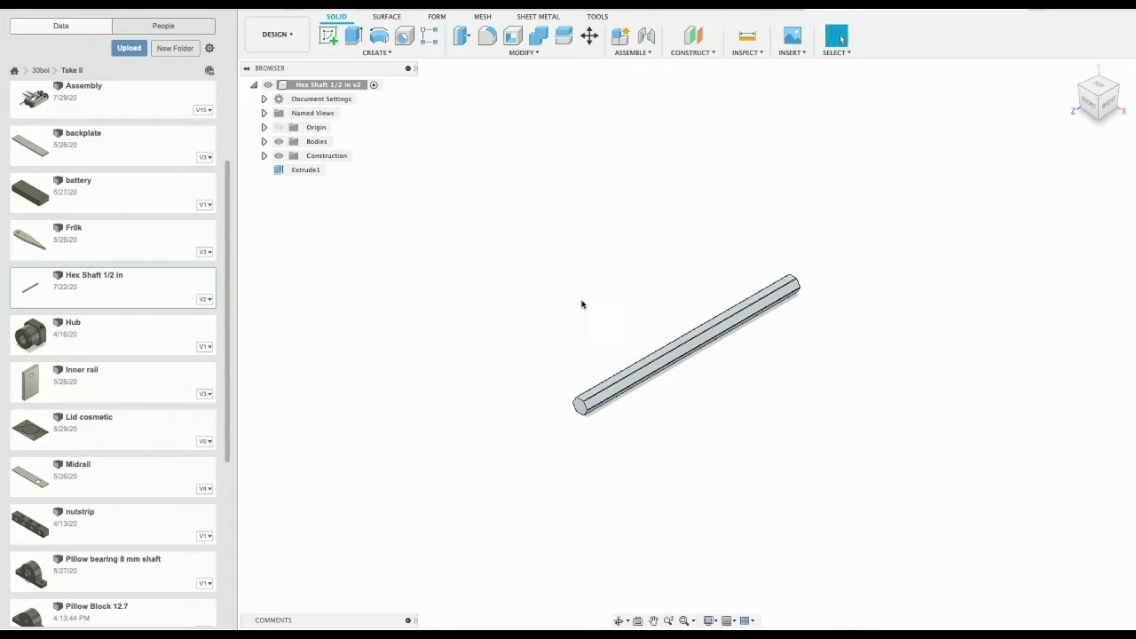
left_click(224, 4)
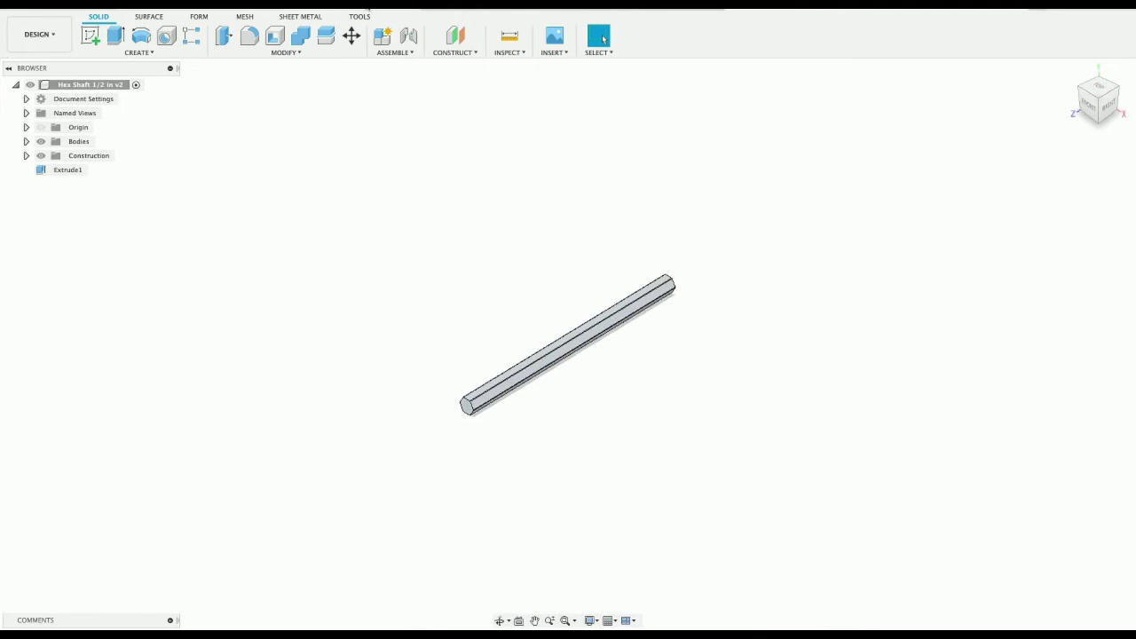
left_click(138, 3)
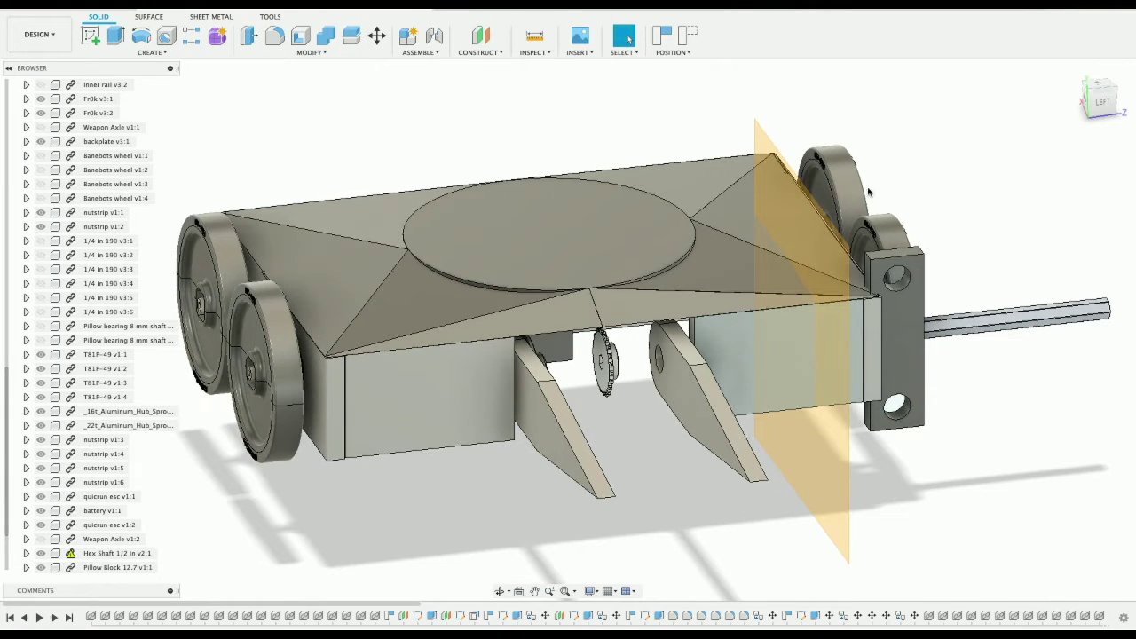
middle_click_drag(568, 330, 985, 158, "shift")
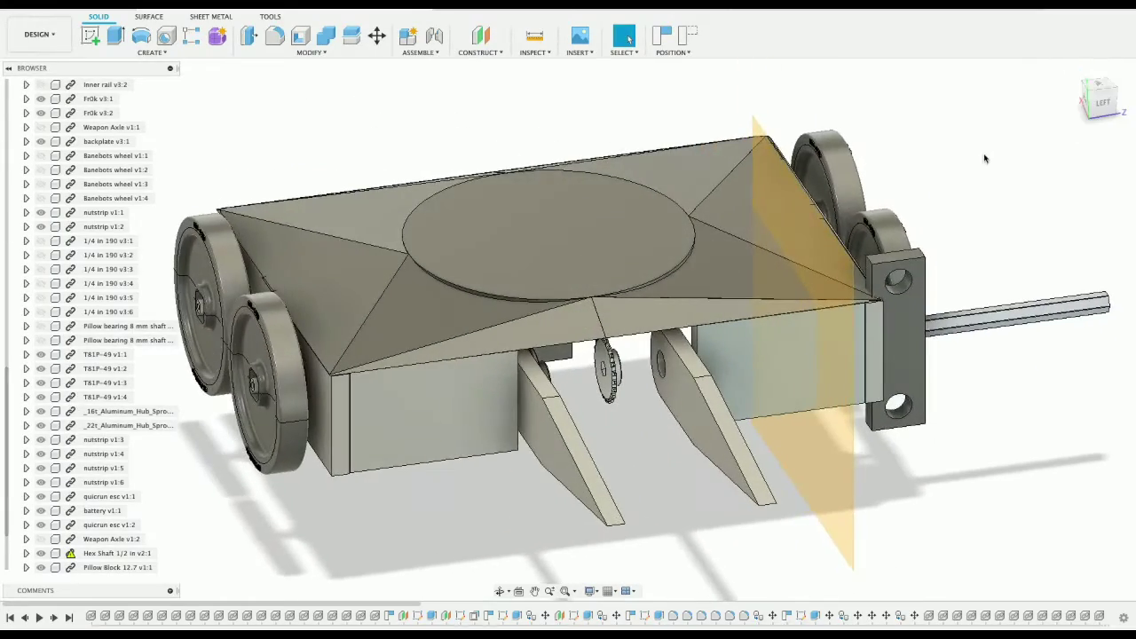
scroll(1013, 117, "down", 5)
scroll(1014, 117, "up", 5)
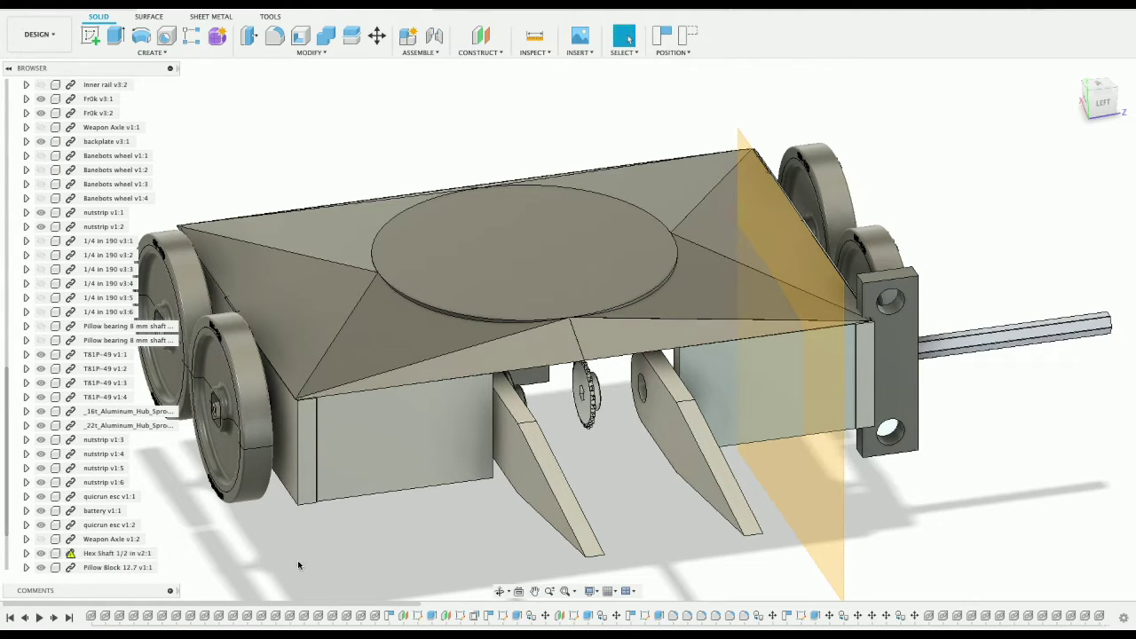
right_click(131, 556)
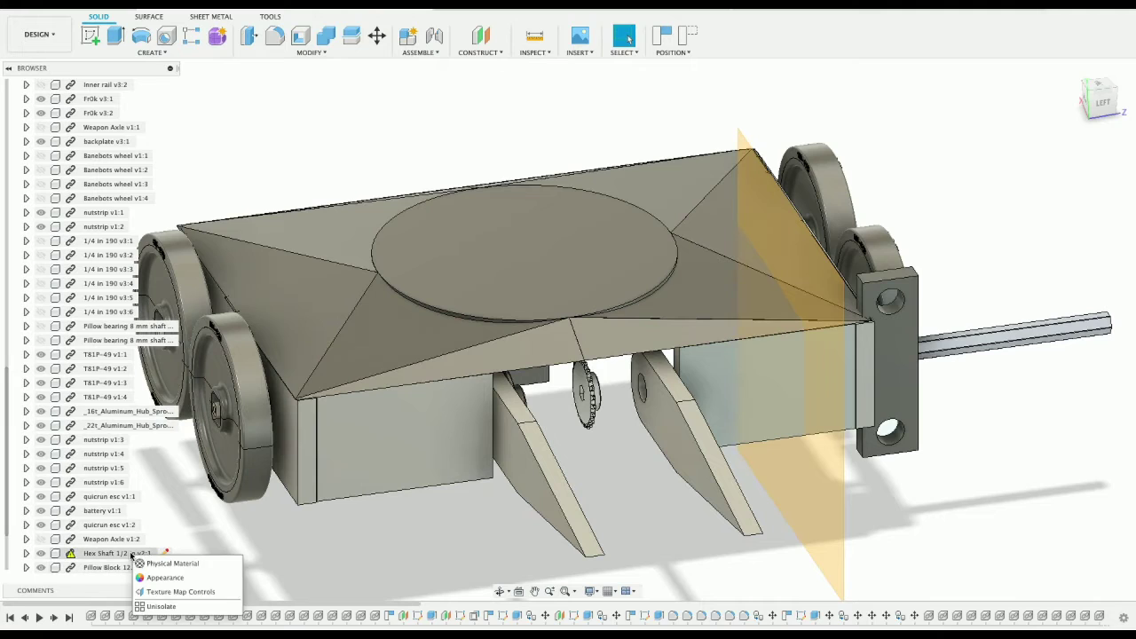
left_click(236, 550)
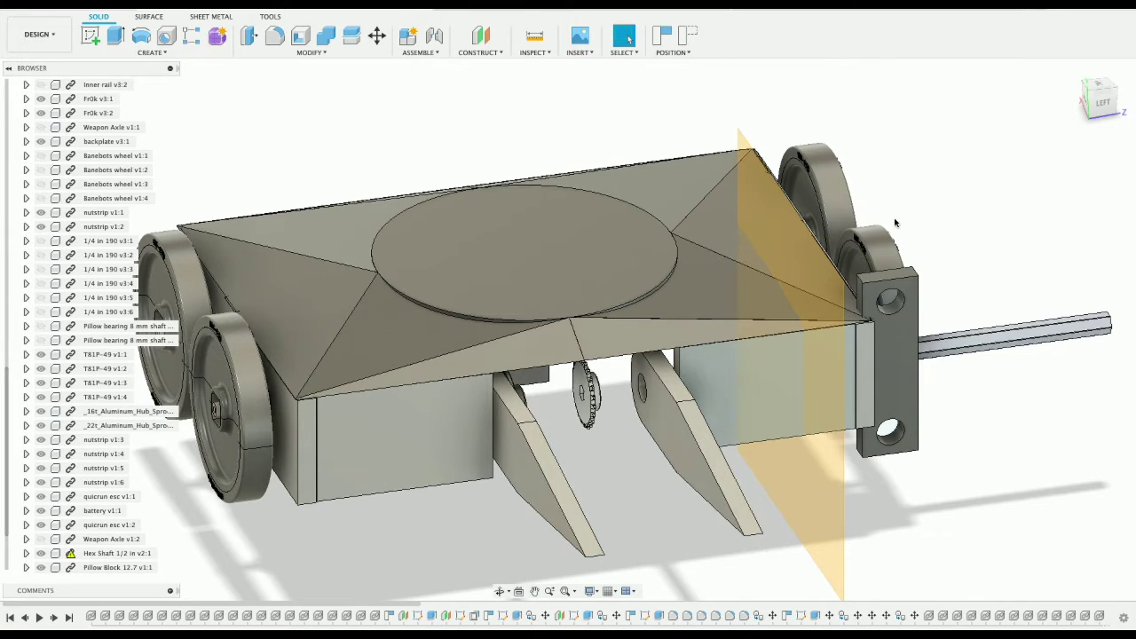
Step: Delete the Pillow Block 12.7 component from the assembly
left_click(1104, 113)
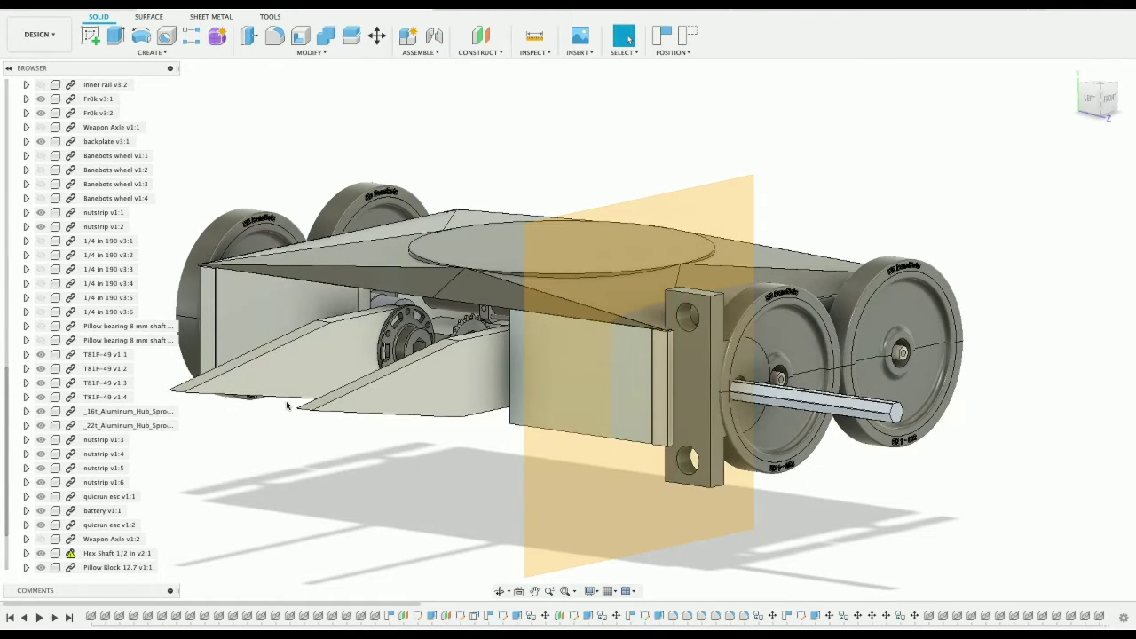
left_click(41, 567)
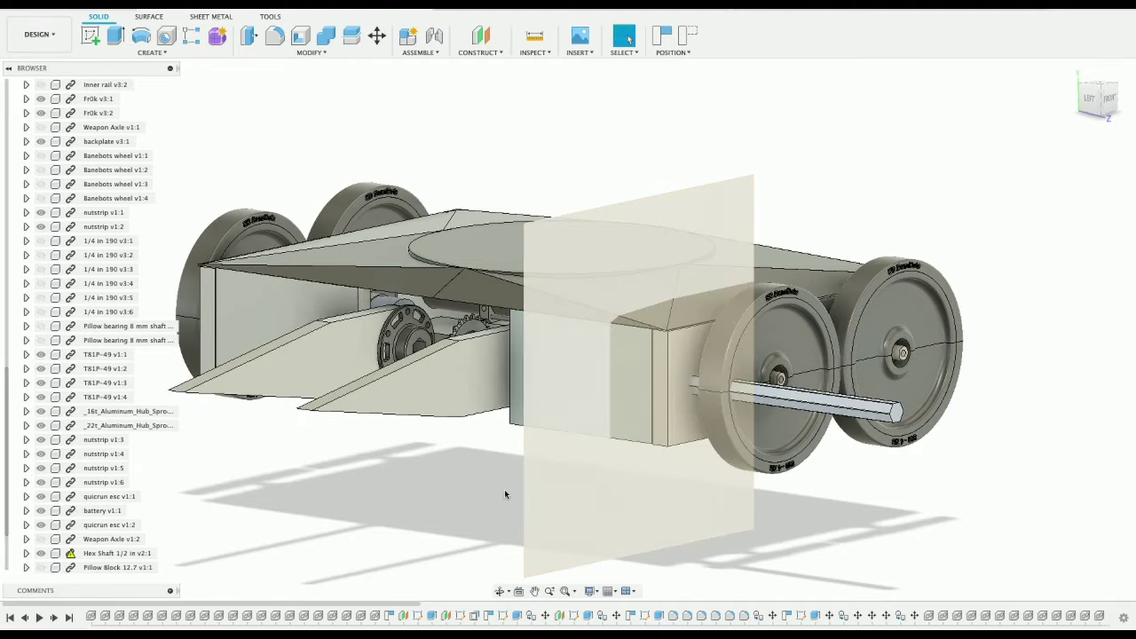
left_click(41, 567)
right_click(114, 567)
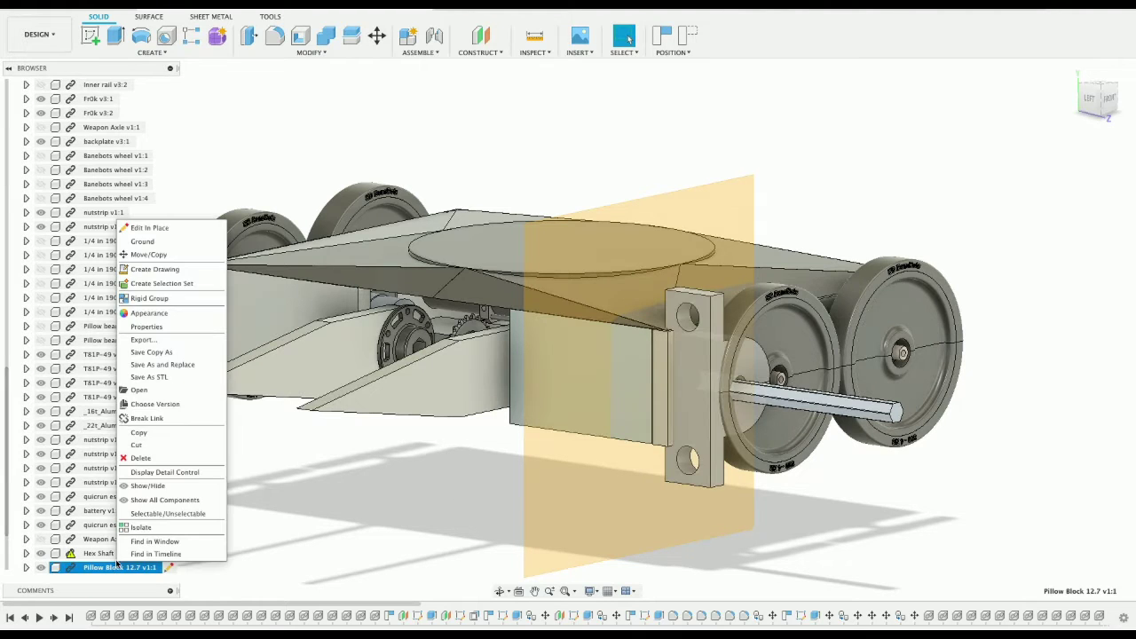
left_click(167, 460)
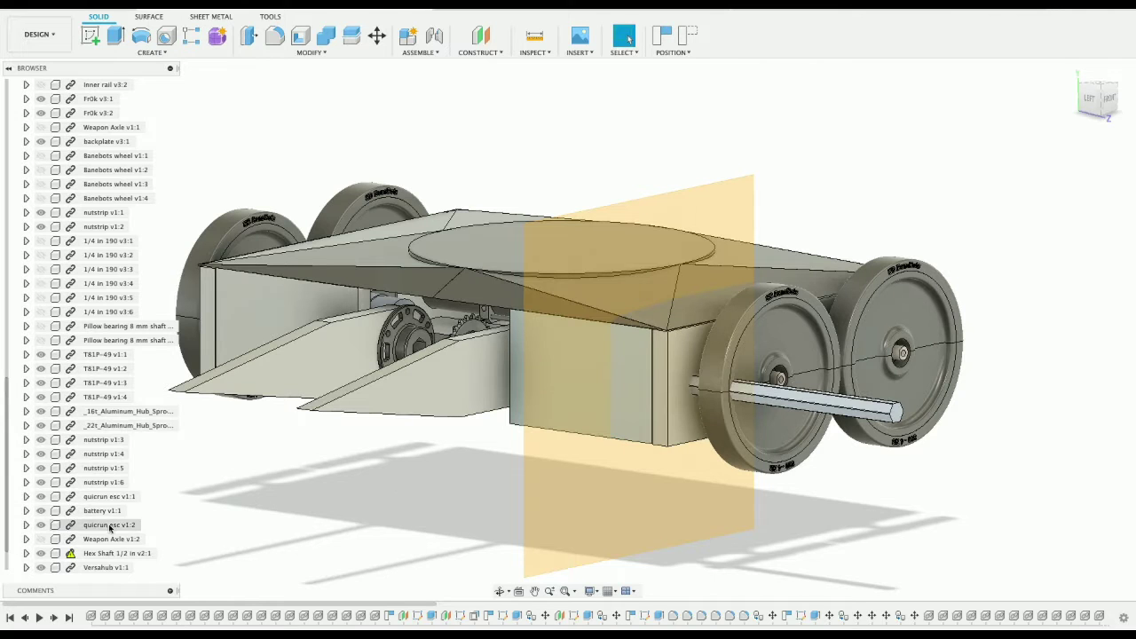
Step: Highlight the Versahub and examine its position against the arm and the loose sprocket from the sides and underneath
left_click(111, 553)
scroll(103, 568, "down", 1)
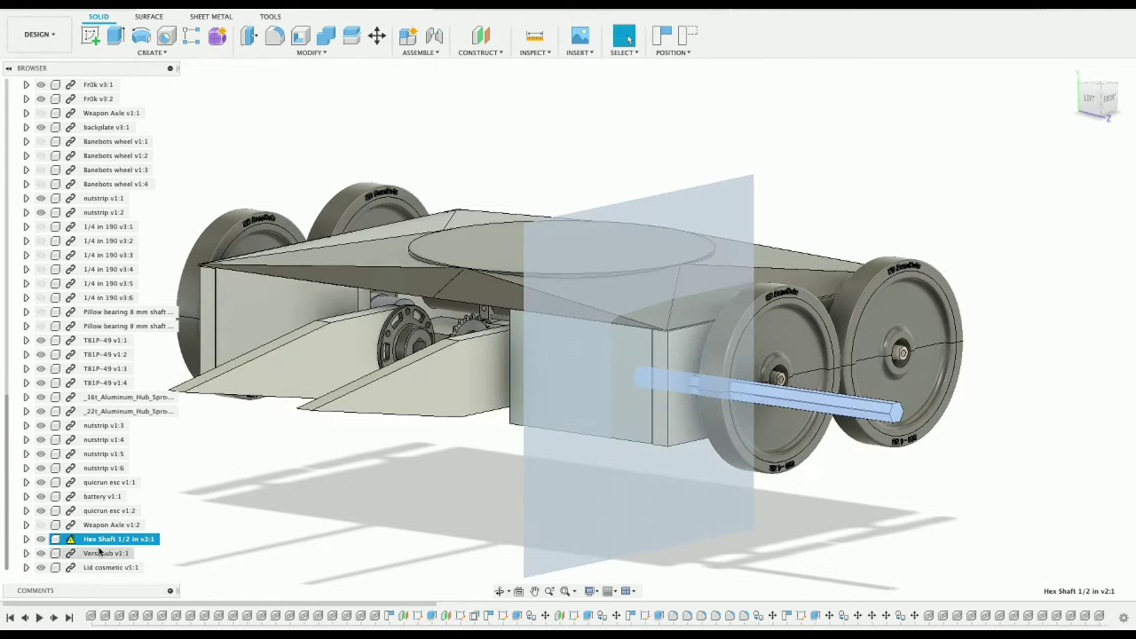
left_click(103, 553)
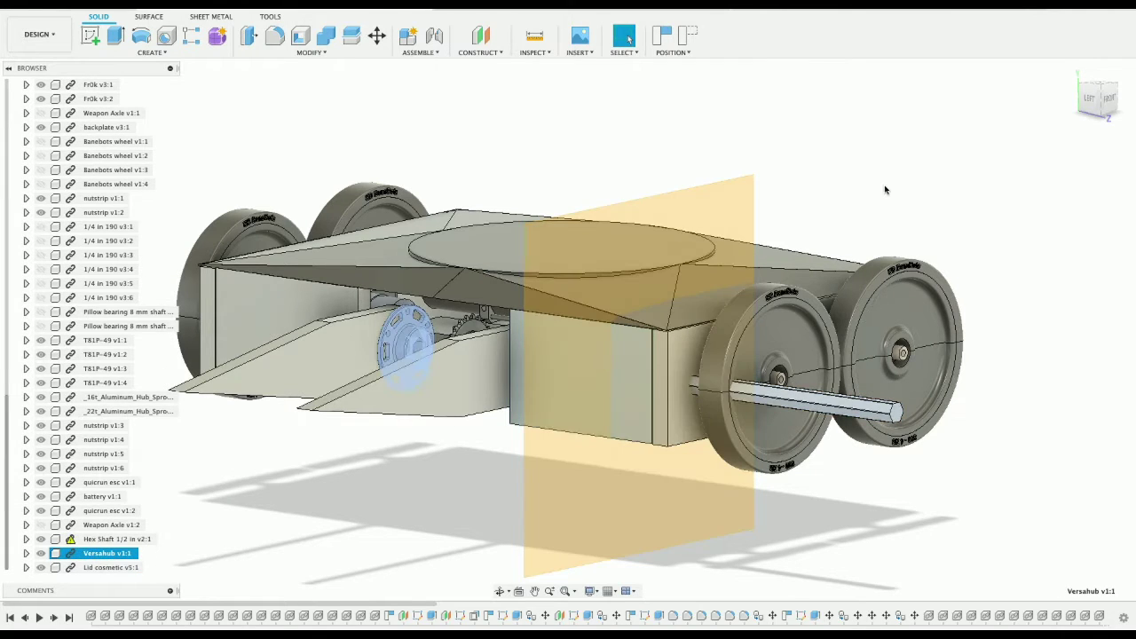
left_click(1085, 98)
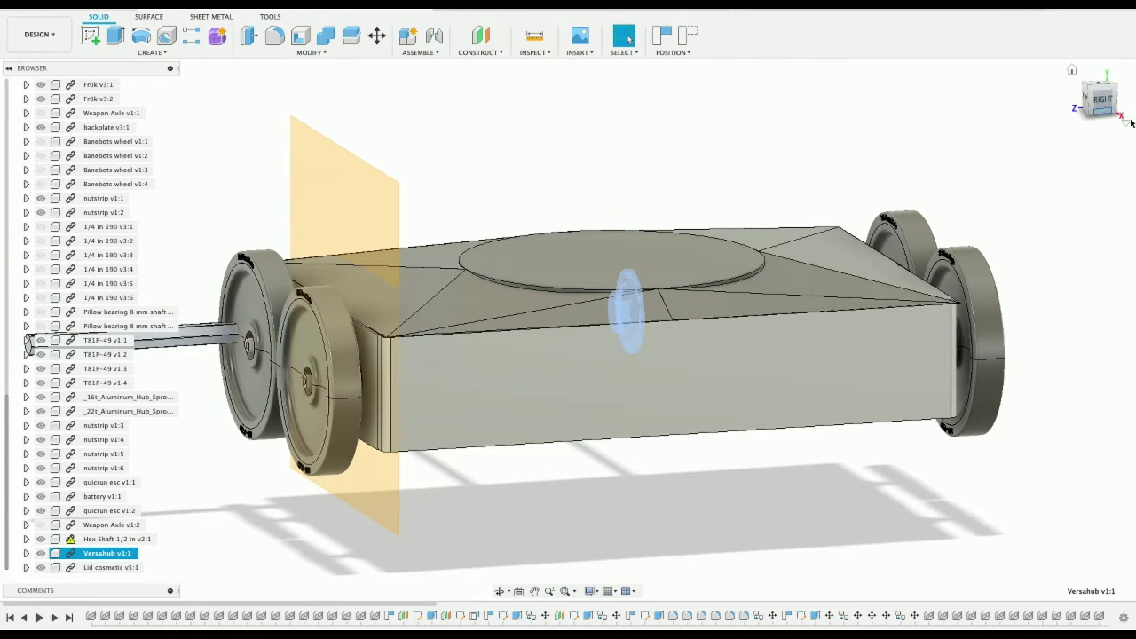
left_click_drag(1104, 102, 867, 130)
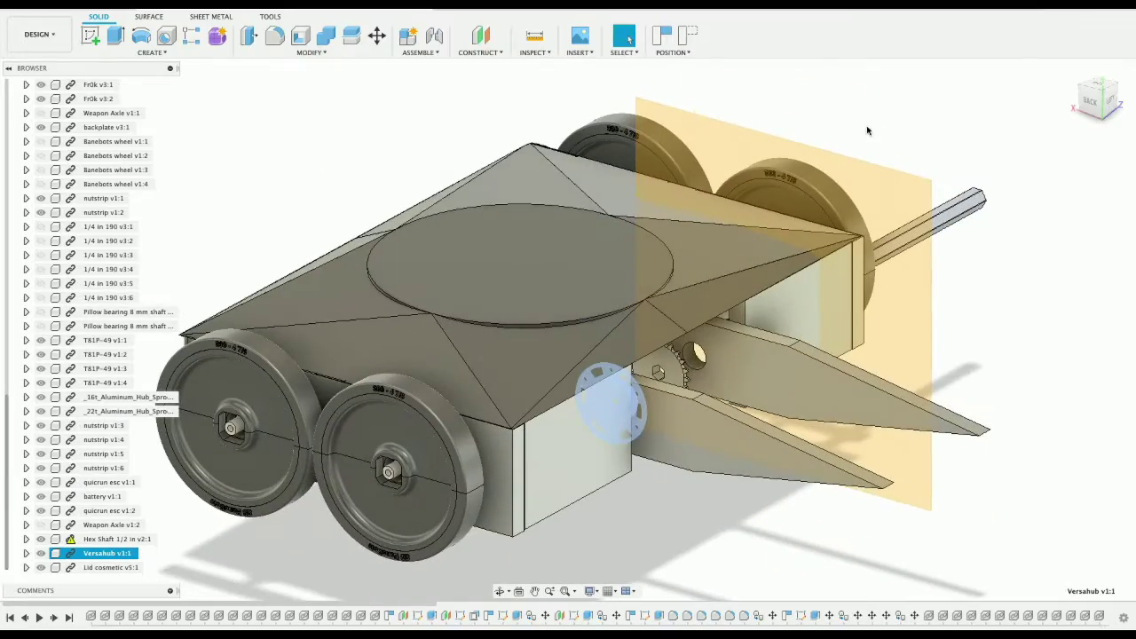
mouse_move(1097, 101)
left_mouse_down()
mouse_move(1072, 73)
mouse_move(976, 41)
mouse_move(957, 4)
left_mouse_up()
scroll(614, 170, "up", 3)
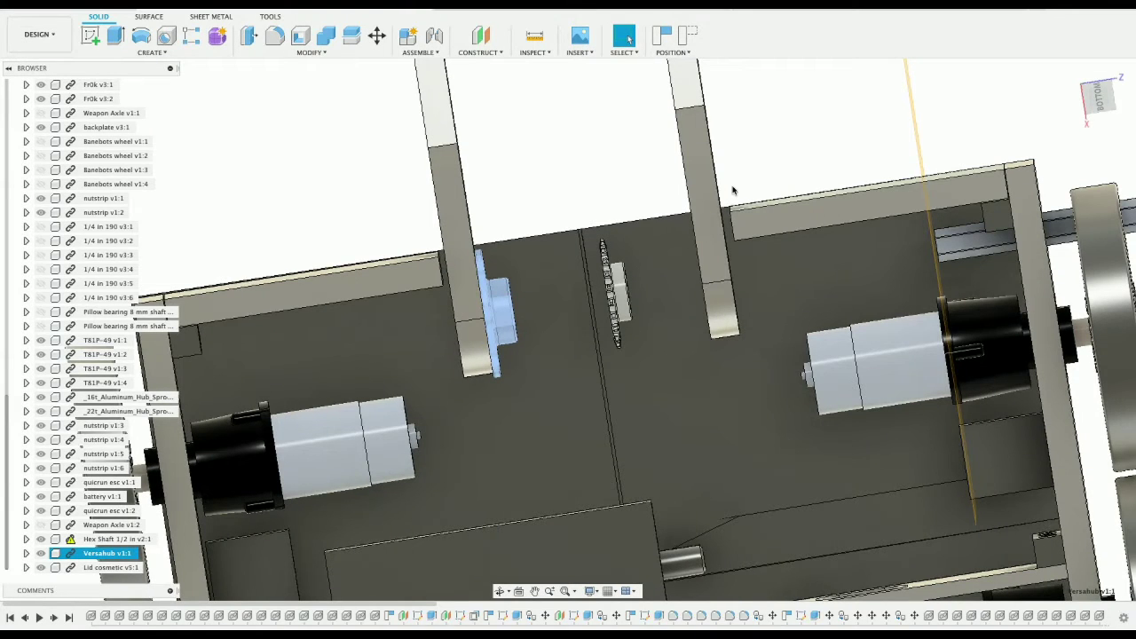
mouse_move(1088, 118)
left_mouse_down()
mouse_move(1092, 142)
mouse_move(1076, 163)
mouse_move(1061, 131)
mouse_move(1076, 85)
mouse_move(1094, 71)
mouse_move(969, 142)
mouse_move(961, 95)
left_mouse_up()
scroll(697, 231, "up", 3)
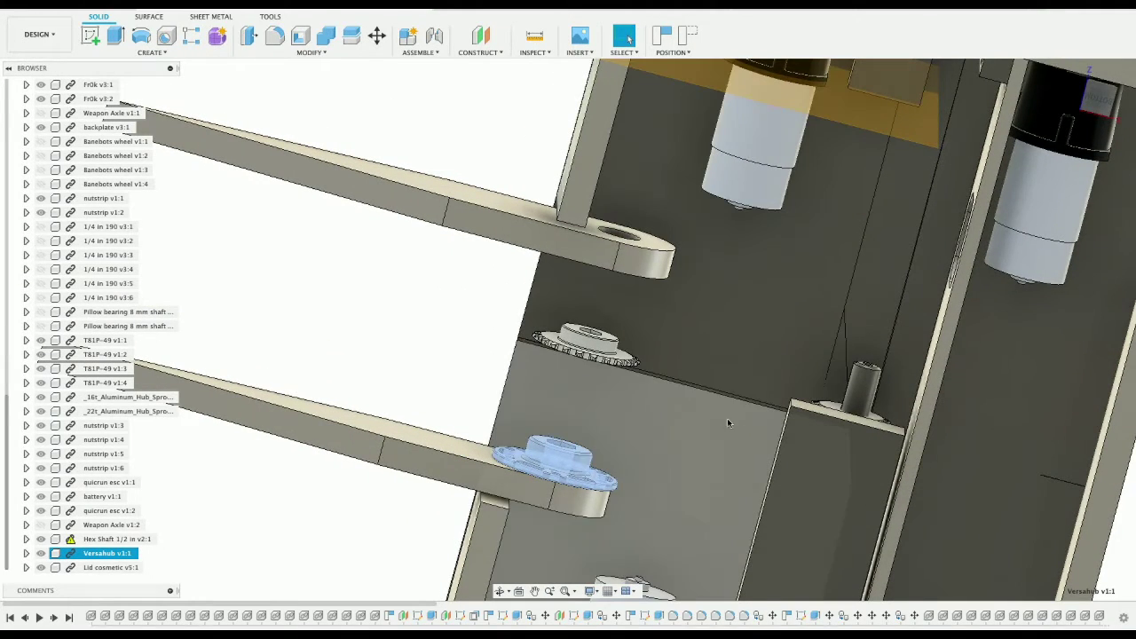
left_click_drag(1097, 102, 874, 191)
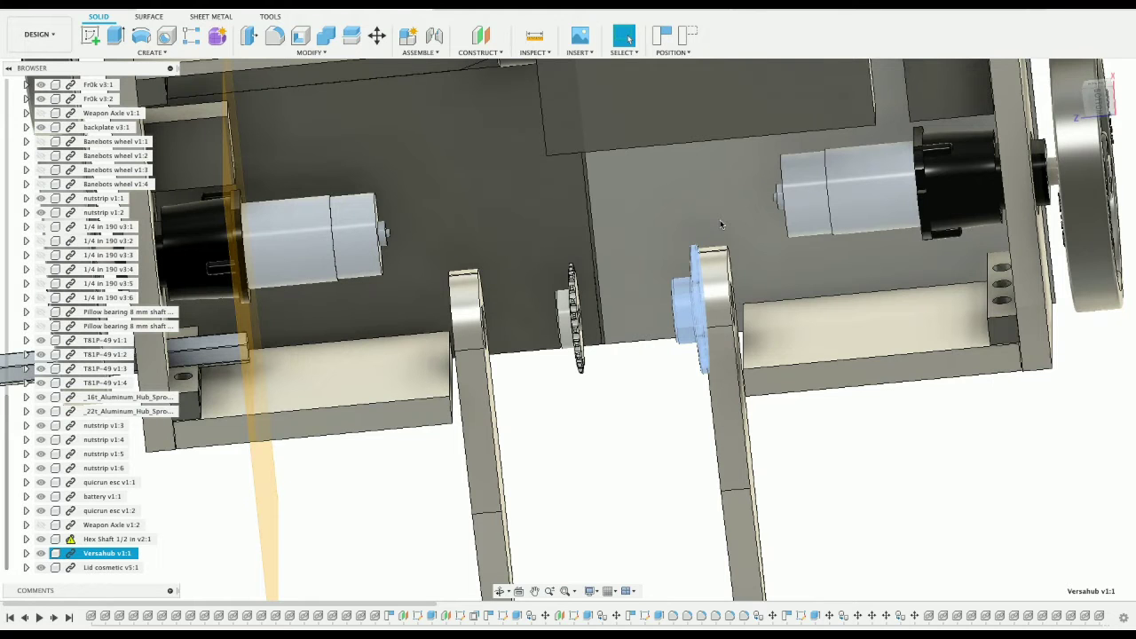
middle_click_drag(721, 224, 792, 224)
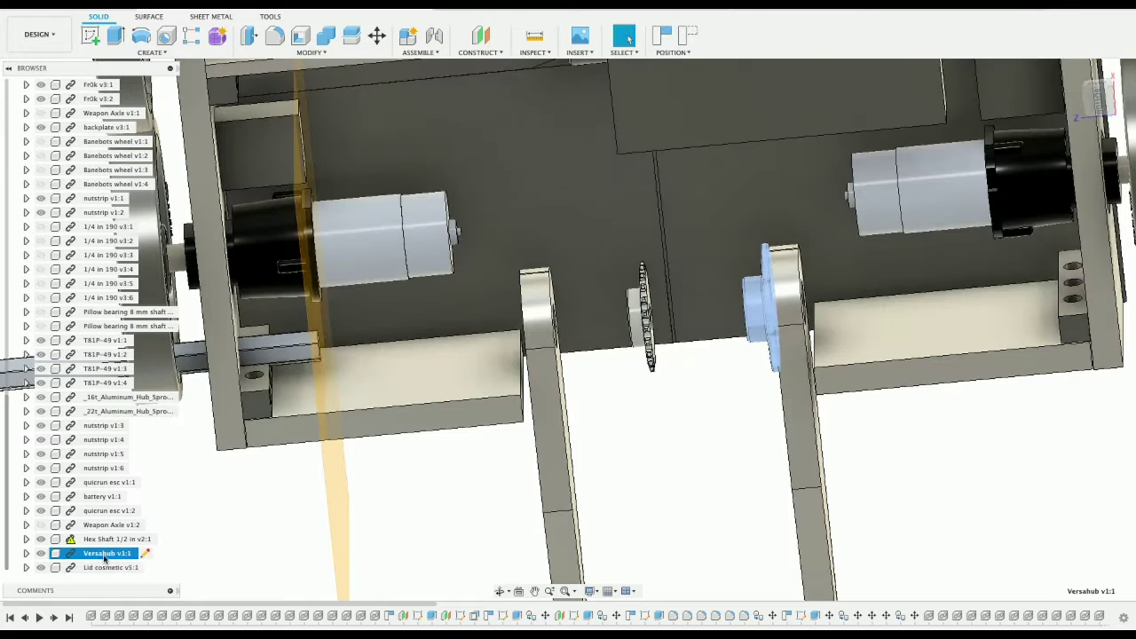
right_click(98, 555)
key("Escape")
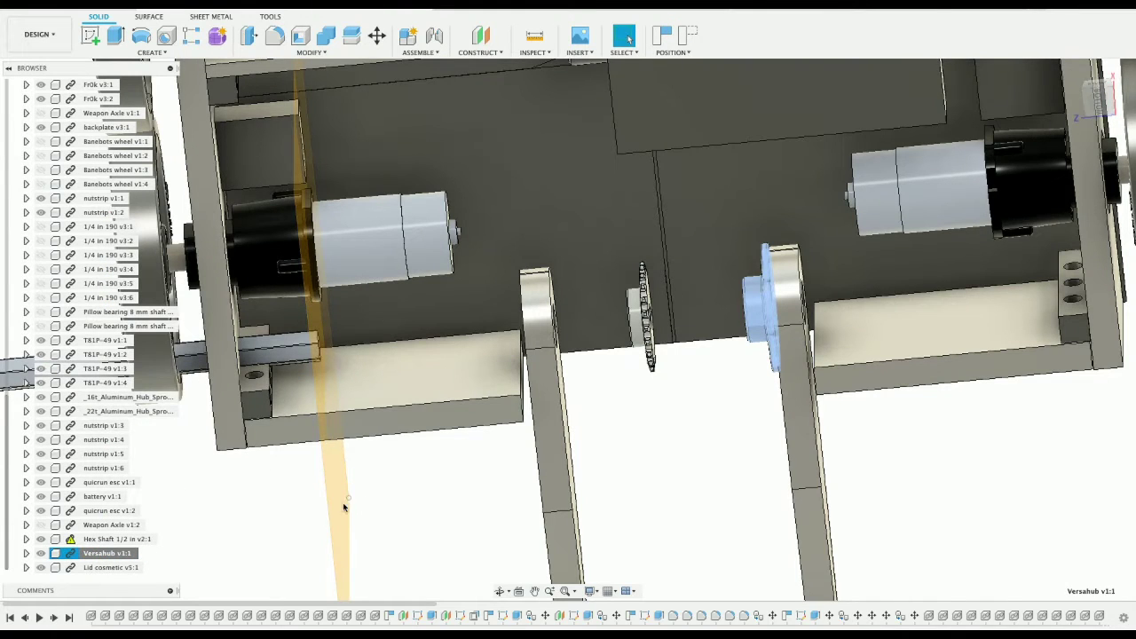
Step: Move the Hex Shaft 1/2 in component -260 mm in Z so it runs through both arms, the sprocket and the Versahub
left_click(108, 539)
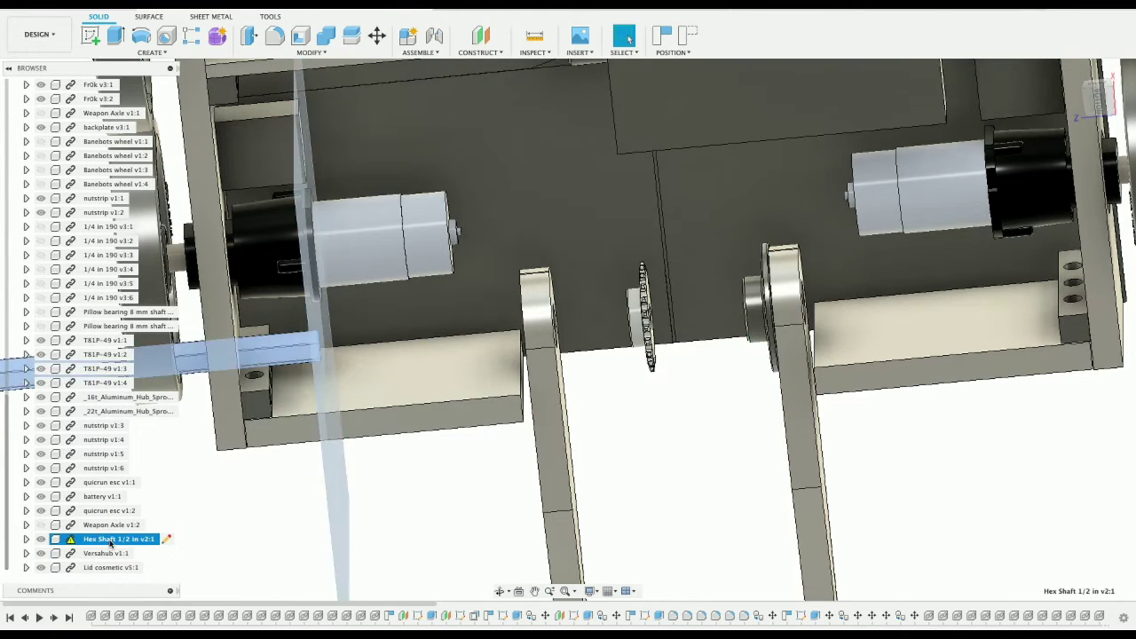
right_click(111, 540)
left_click(142, 216)
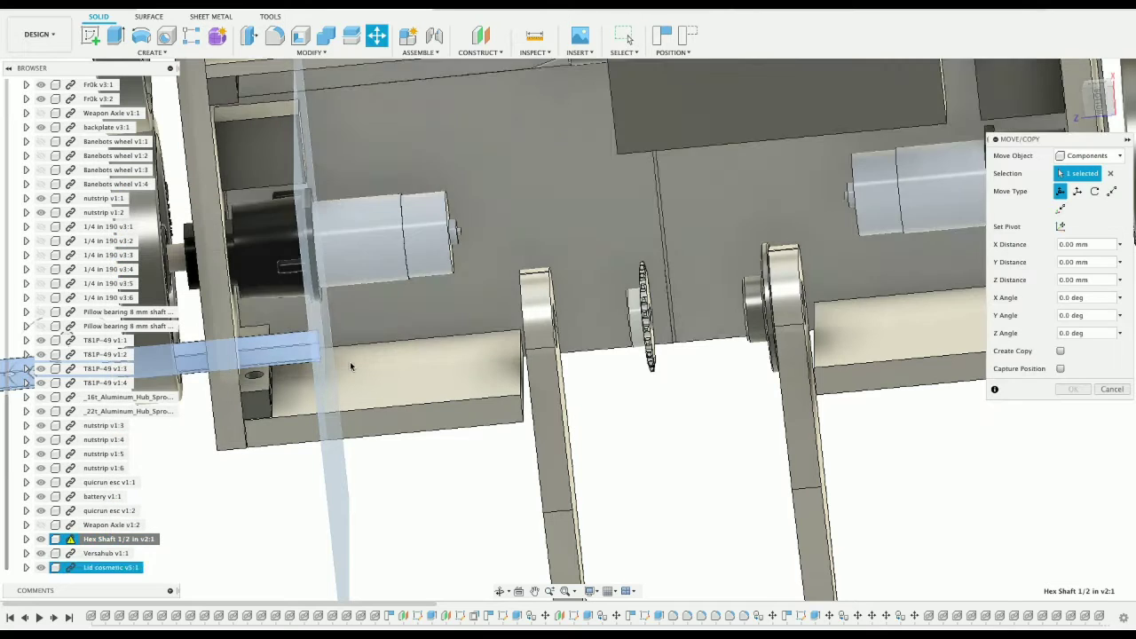
scroll(398, 393, "down", 5)
left_click_drag(283, 312, 712, 311)
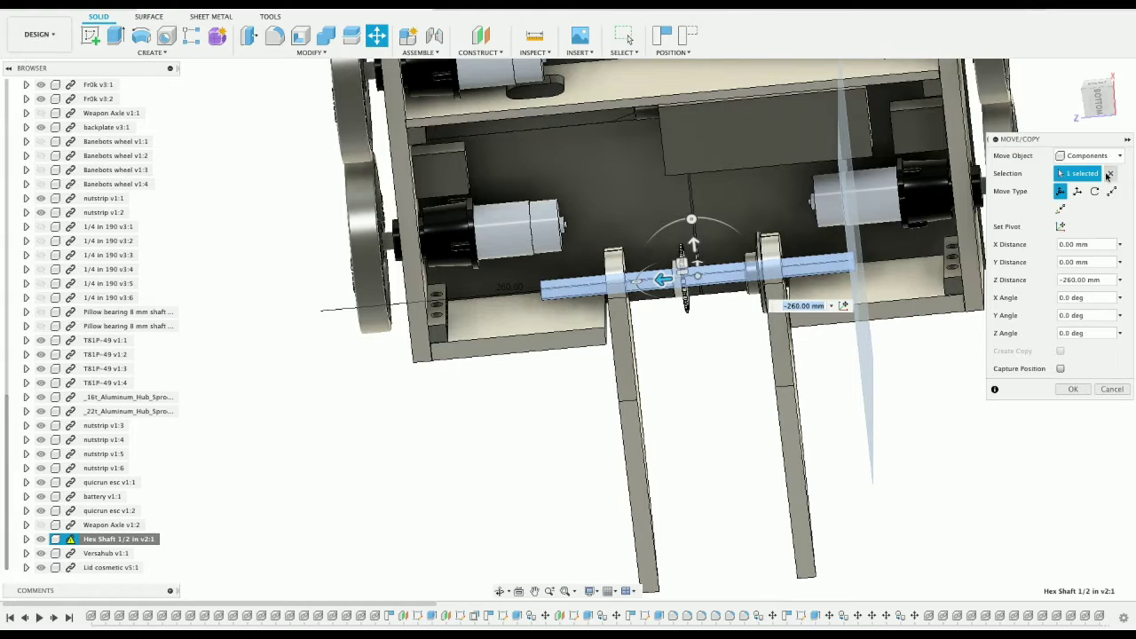
left_click(1105, 105)
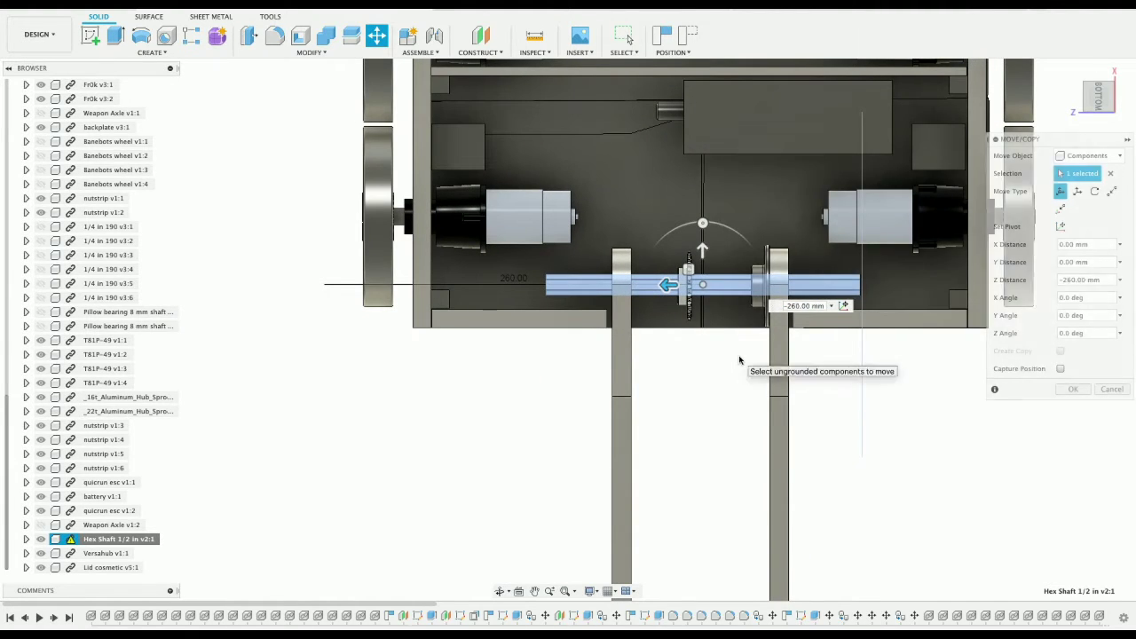
key("Return")
Step: Copy the Versahub and place the copy on the hex shaft, flipped to face the original, against the inner side of the other arm
left_click(1101, 95)
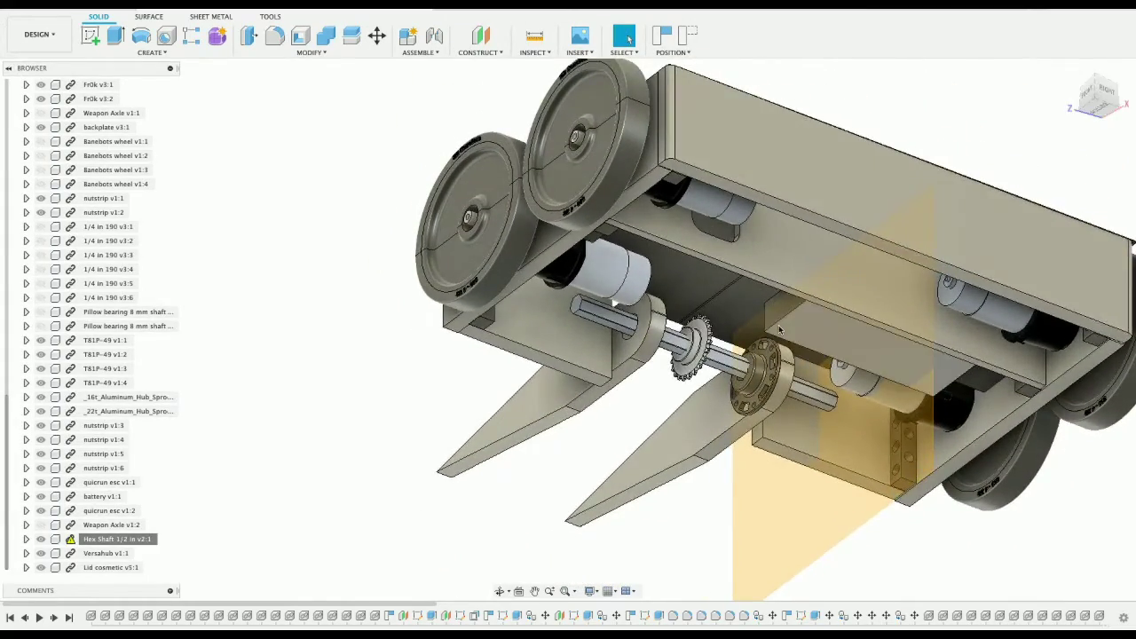
scroll(779, 329, "up", 8)
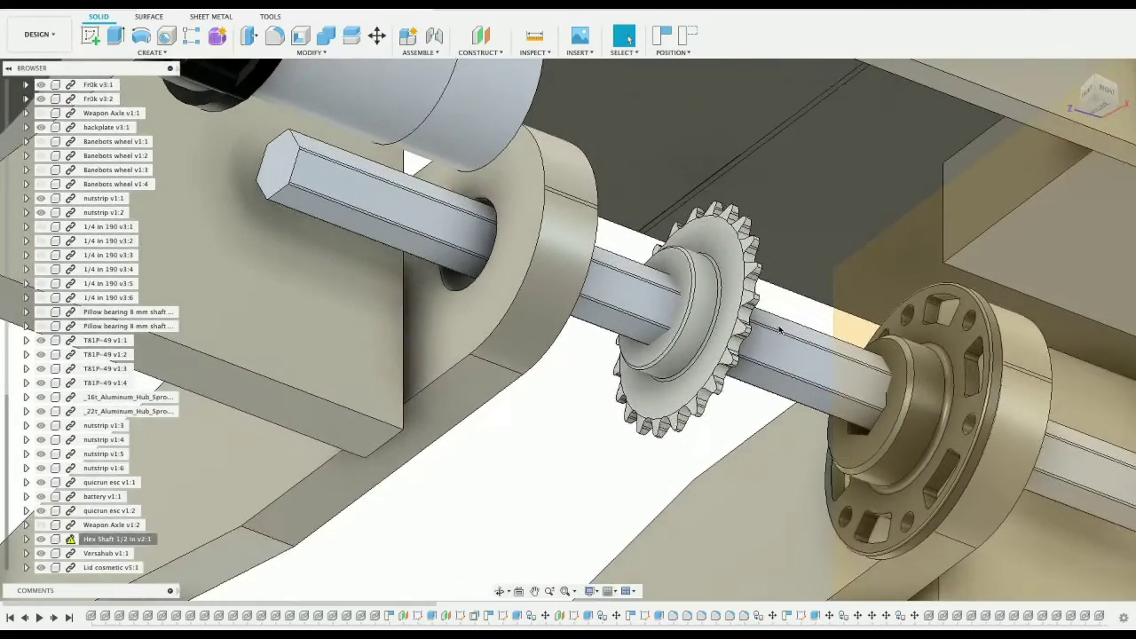
middle_click_drag(779, 330, 704, 284)
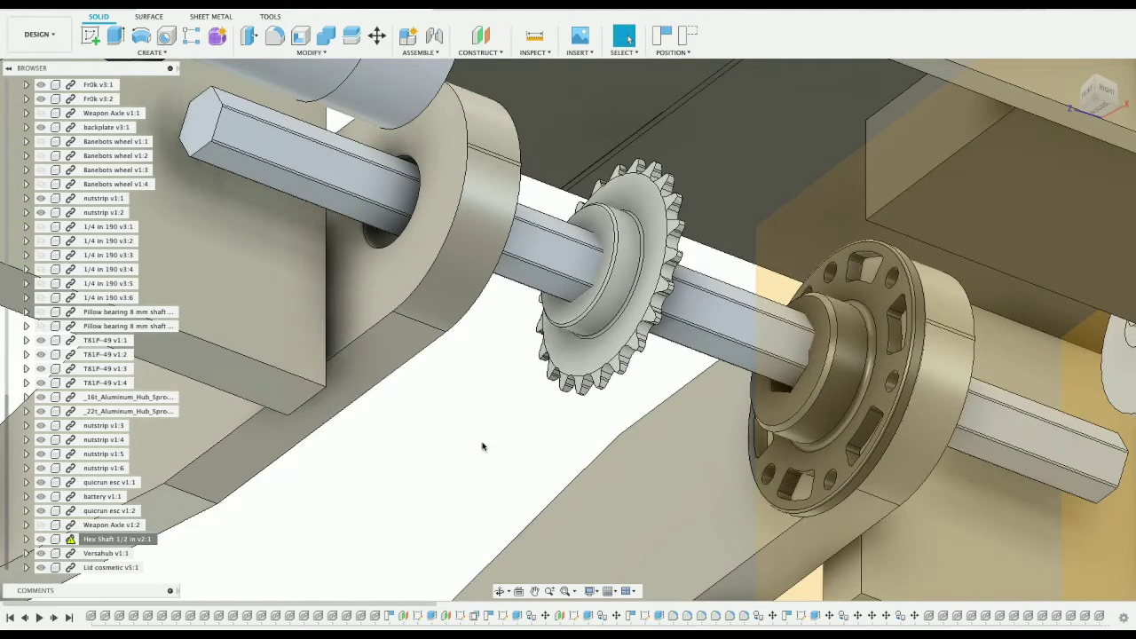
scroll(482, 447, "down", 3)
scroll(482, 450, "up", 1)
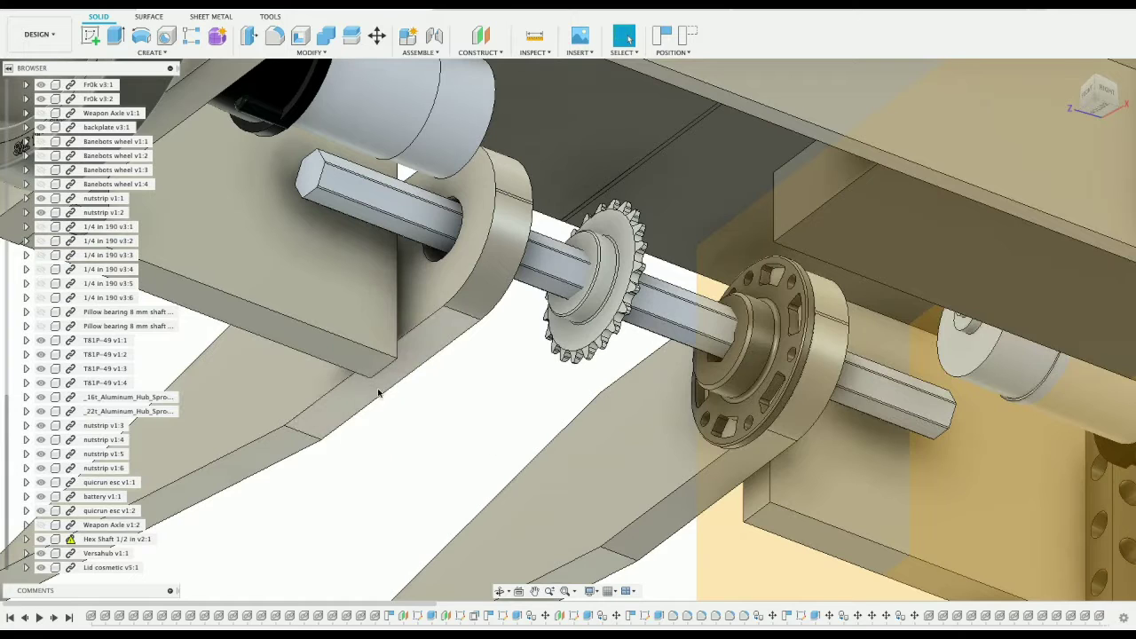
left_click(98, 539)
right_click(100, 553)
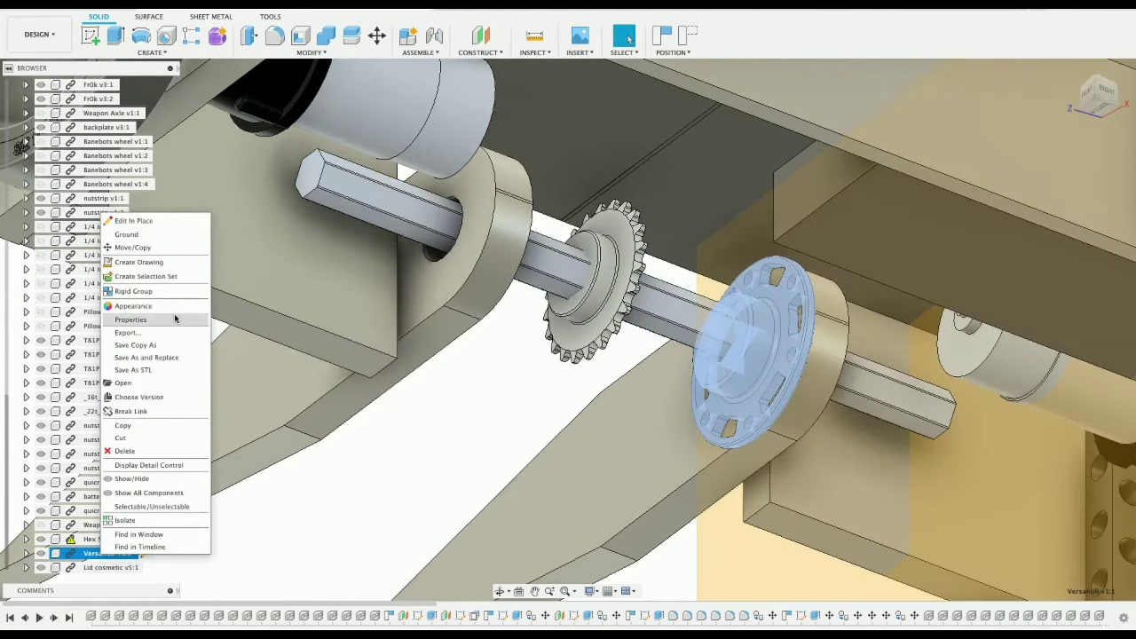
left_click(148, 251)
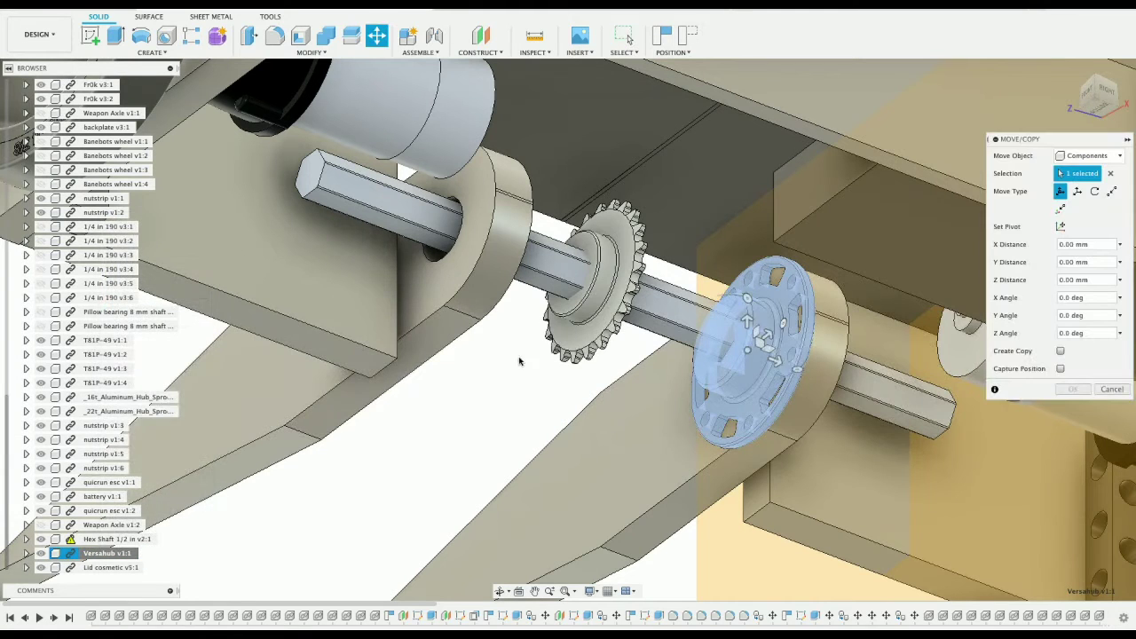
left_click(1060, 351)
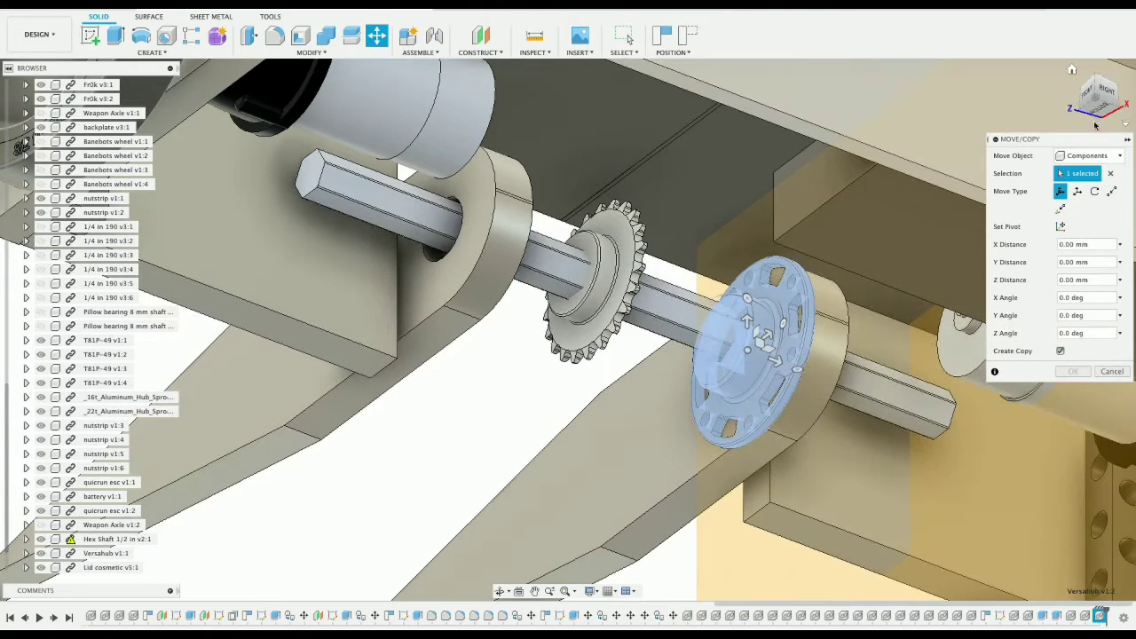
left_click(1099, 113)
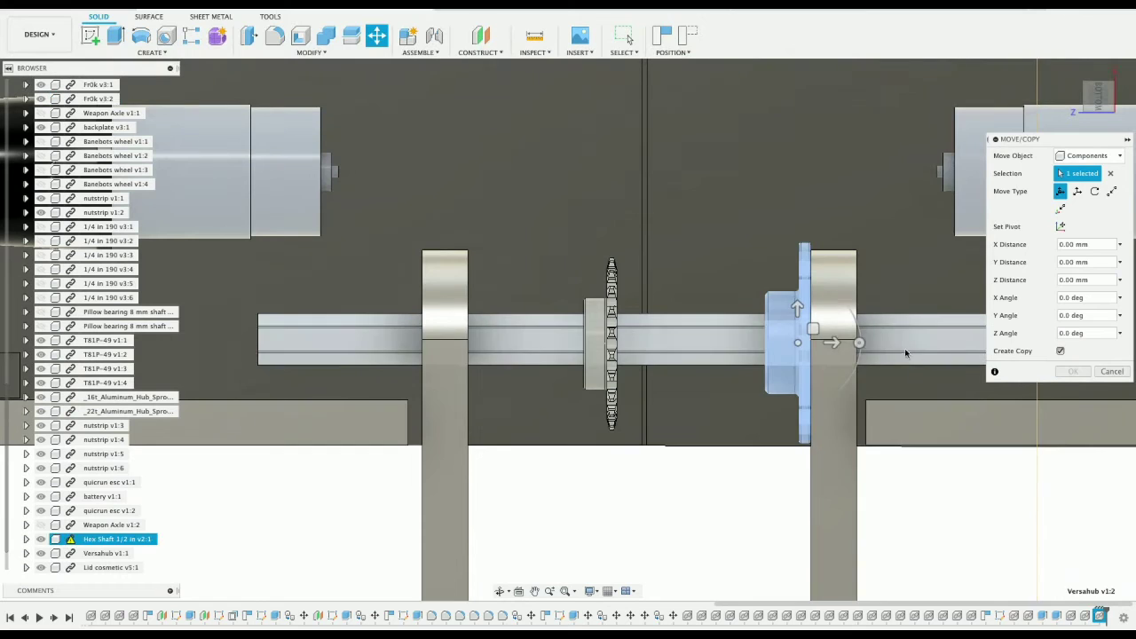
left_click_drag(857, 344, 470, 342)
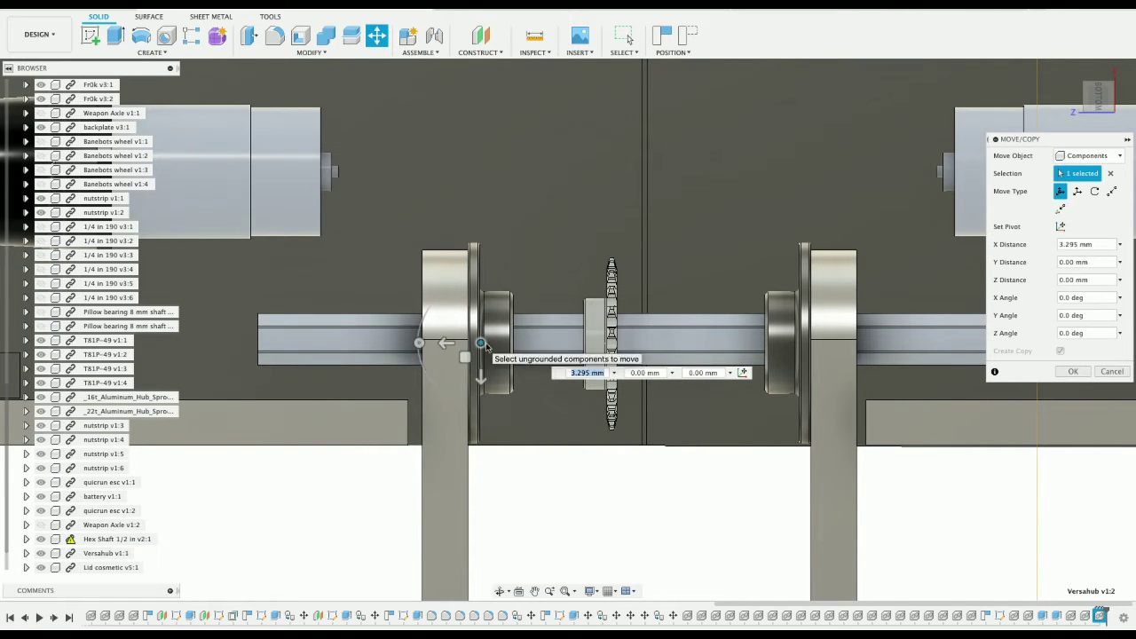
scroll(537, 334, "down", 2)
scroll(537, 334, "down", 1)
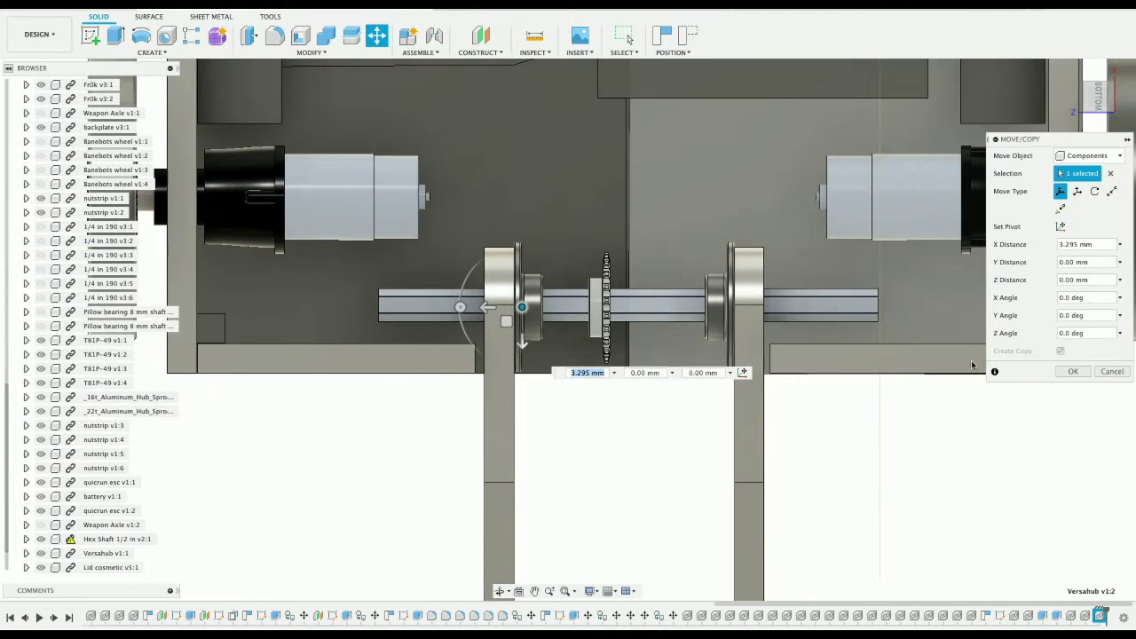
left_click(1072, 371)
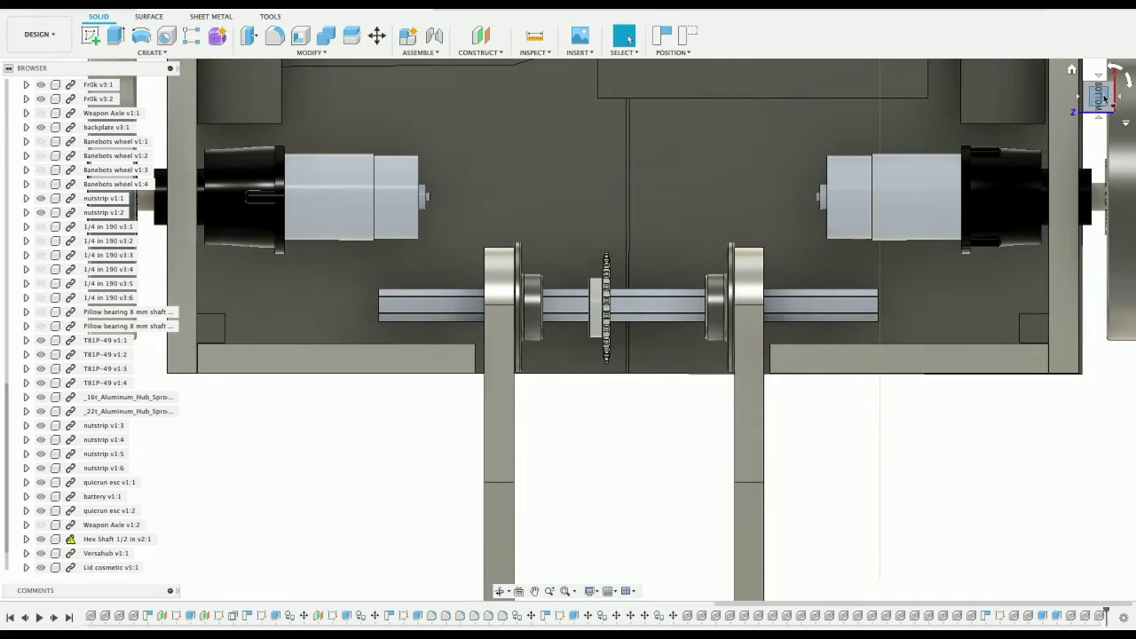
Step: Save the robot assembly with the version description "User Saved", both before and after updating the linked hex shaft to its latest version
left_click_drag(1103, 98, 1123, 180)
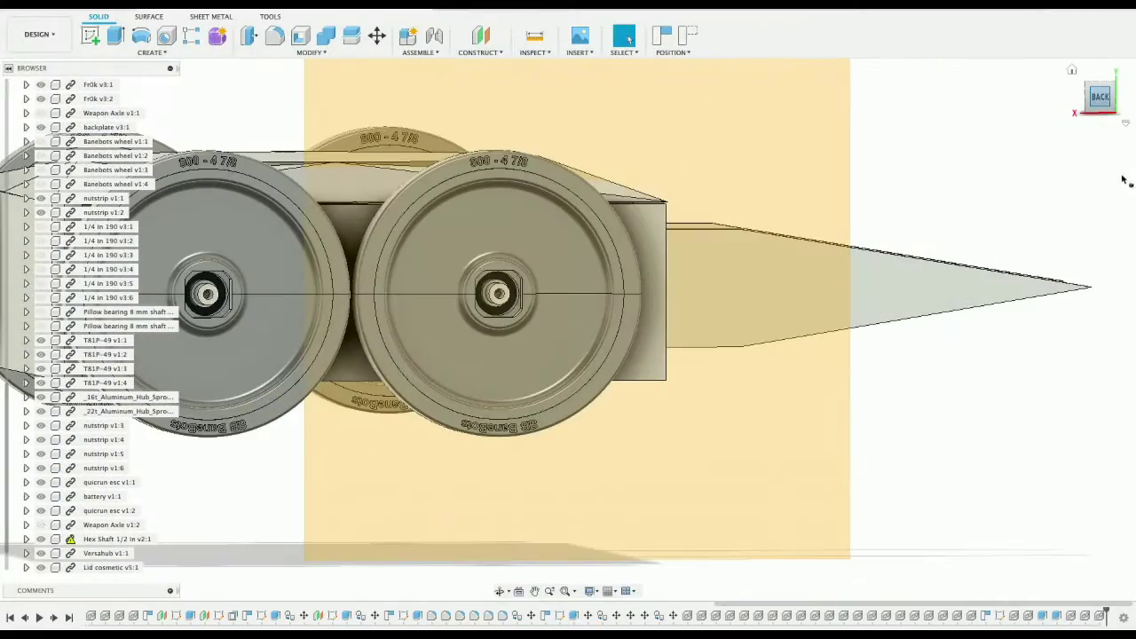
left_click_drag(1097, 111, 793, 268)
key("F6")
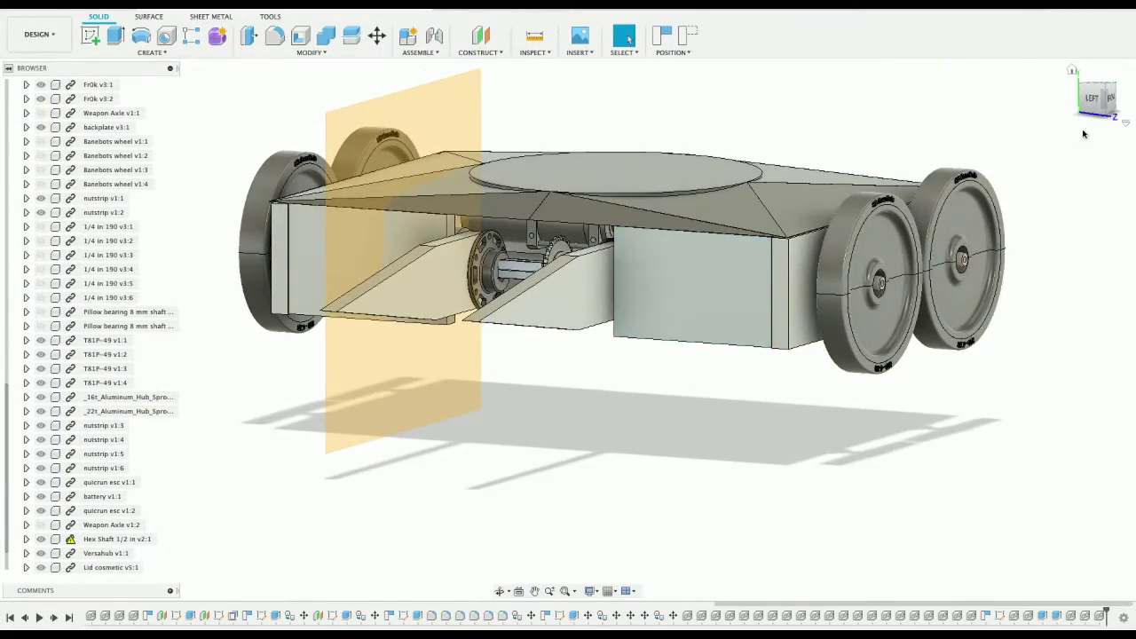
left_click_drag(1097, 110, 802, 245)
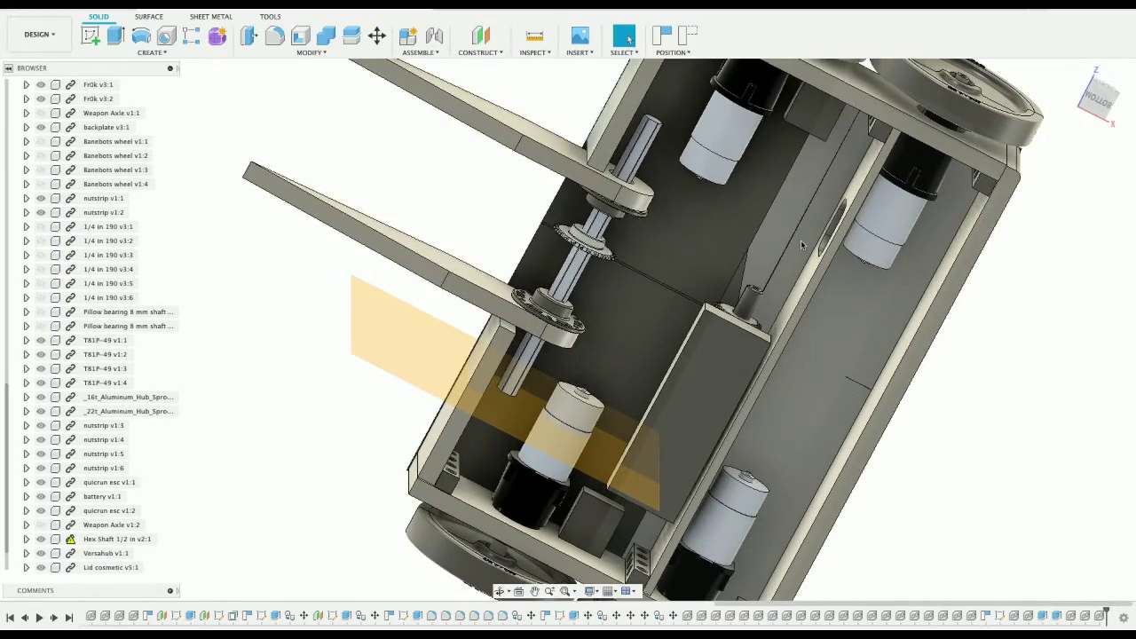
left_click_drag(1098, 114, 1104, 124)
left_click(1100, 110)
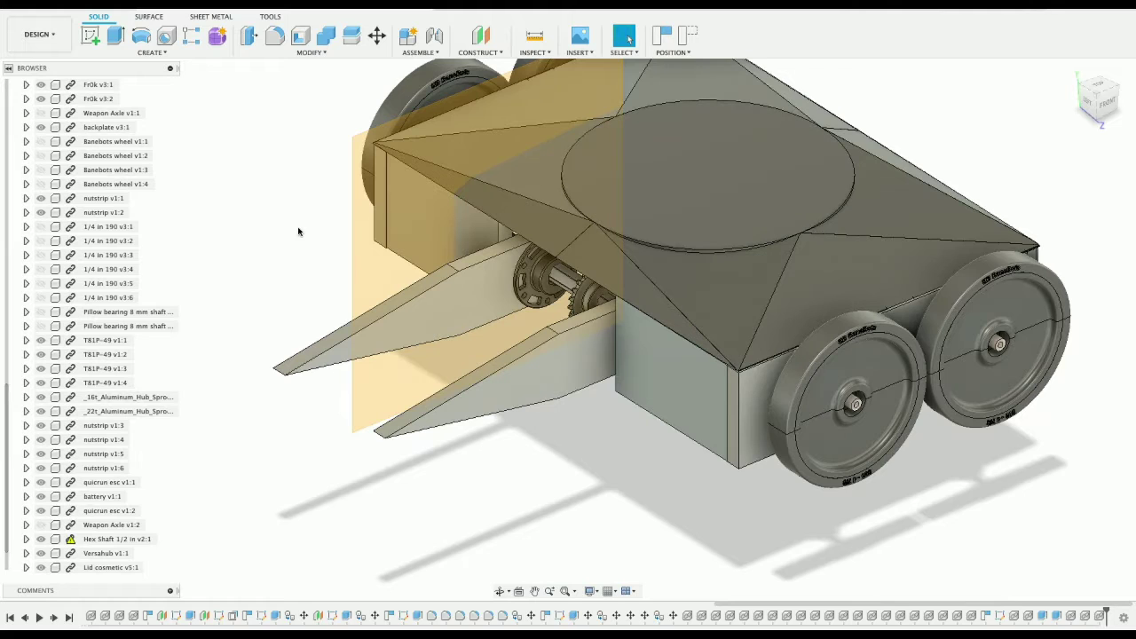
key("super+s")
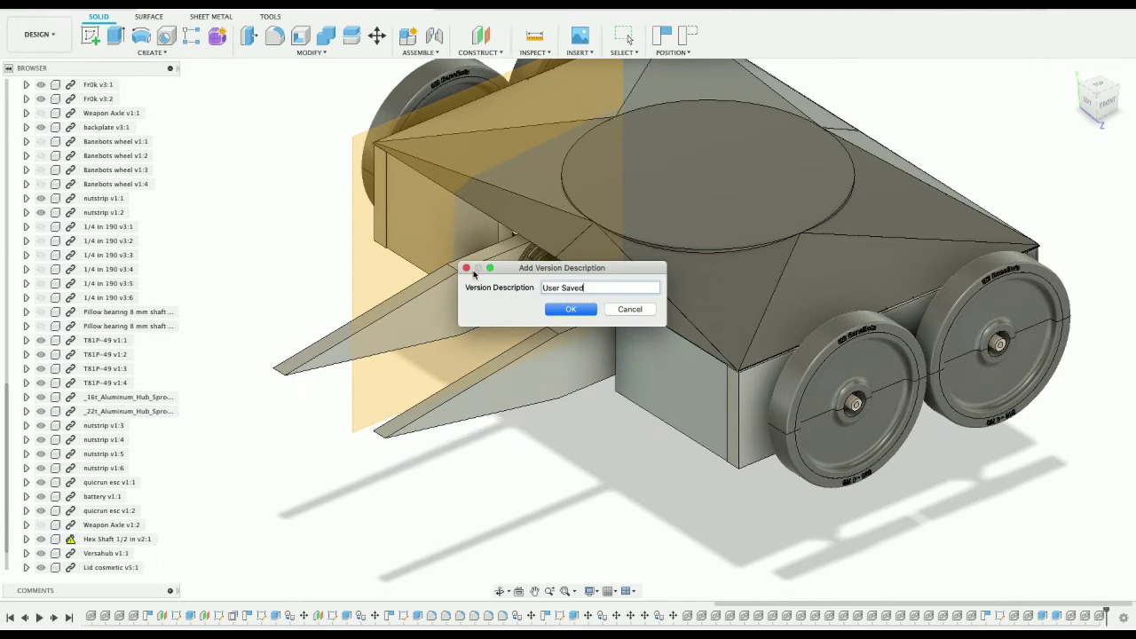
left_click(570, 310)
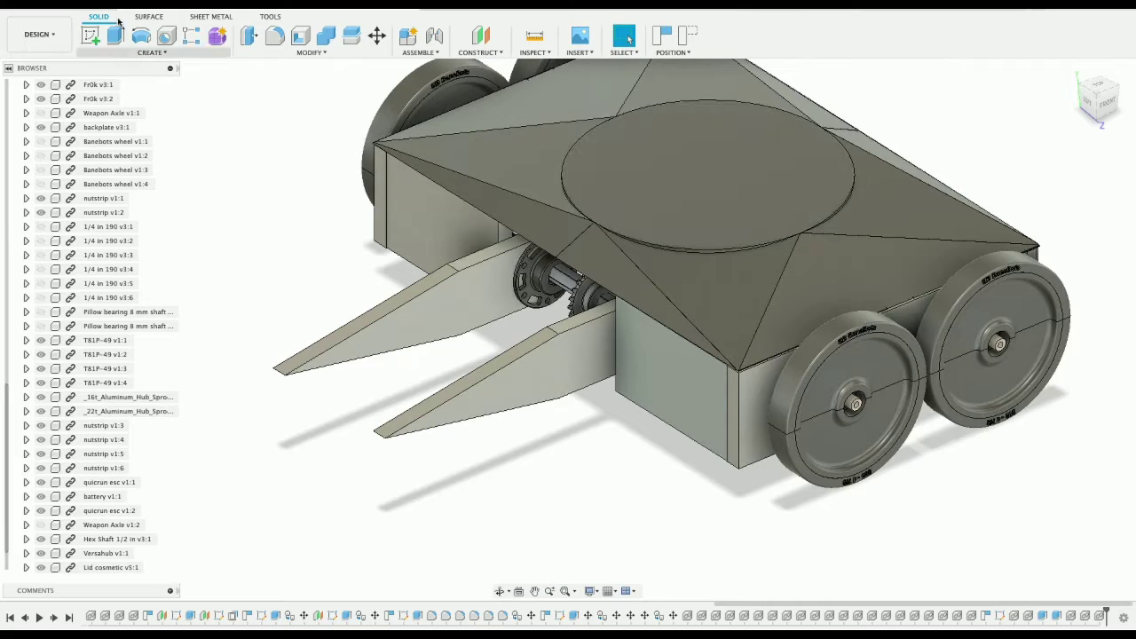
key("super+s")
left_click(569, 311)
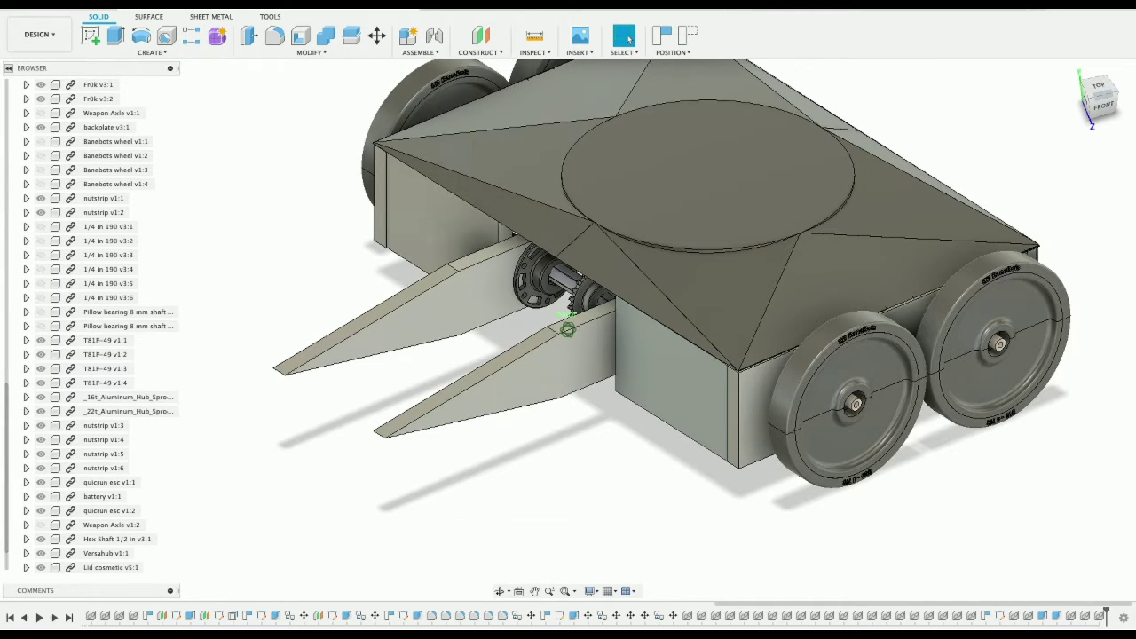
Step: Examine the lidded robot from the front and rear, highlighting the rounded corner faces at both ends of the backplate
middle_click_drag(568, 329, 568, 329, "shift")
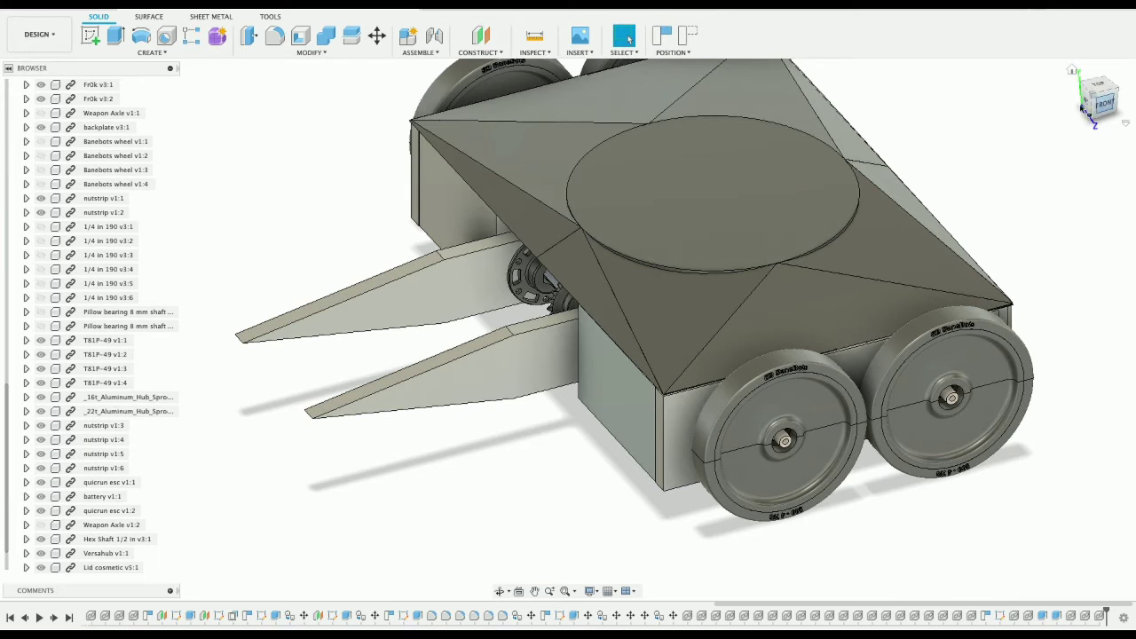
left_click(1085, 113)
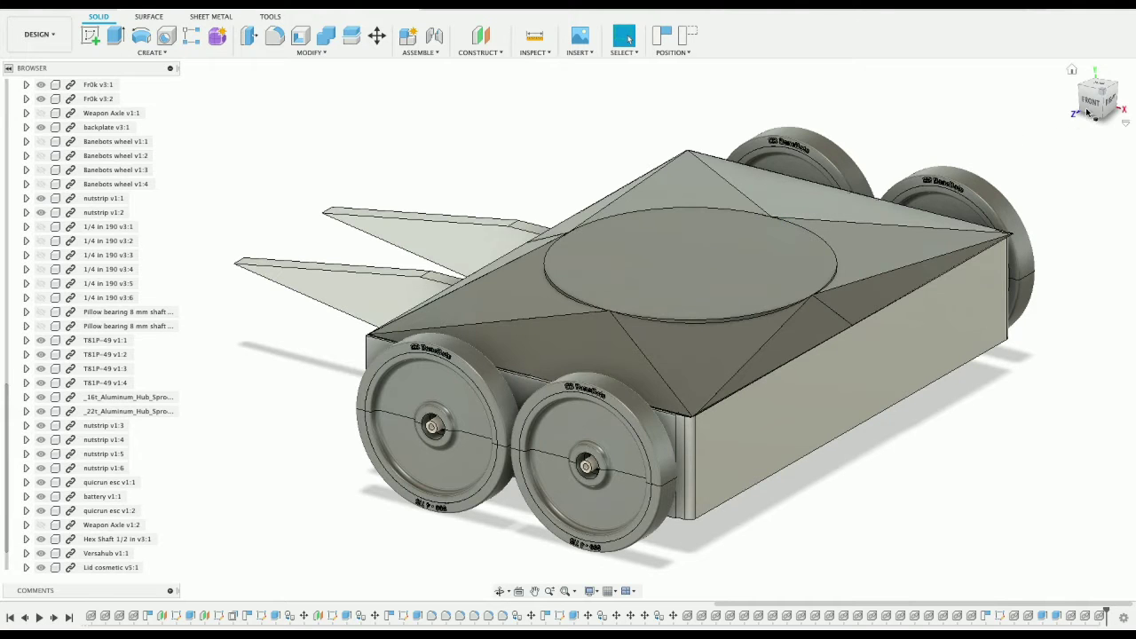
left_click_drag(1073, 107, 1080, 108)
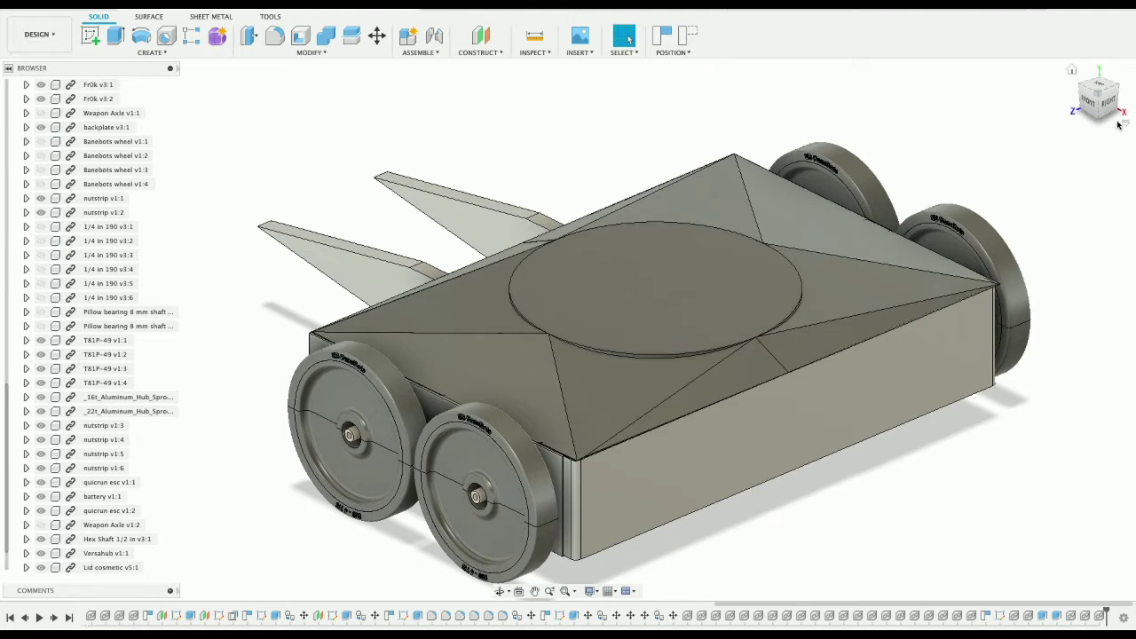
middle_click_drag(675, 217, 736, 211, "shift")
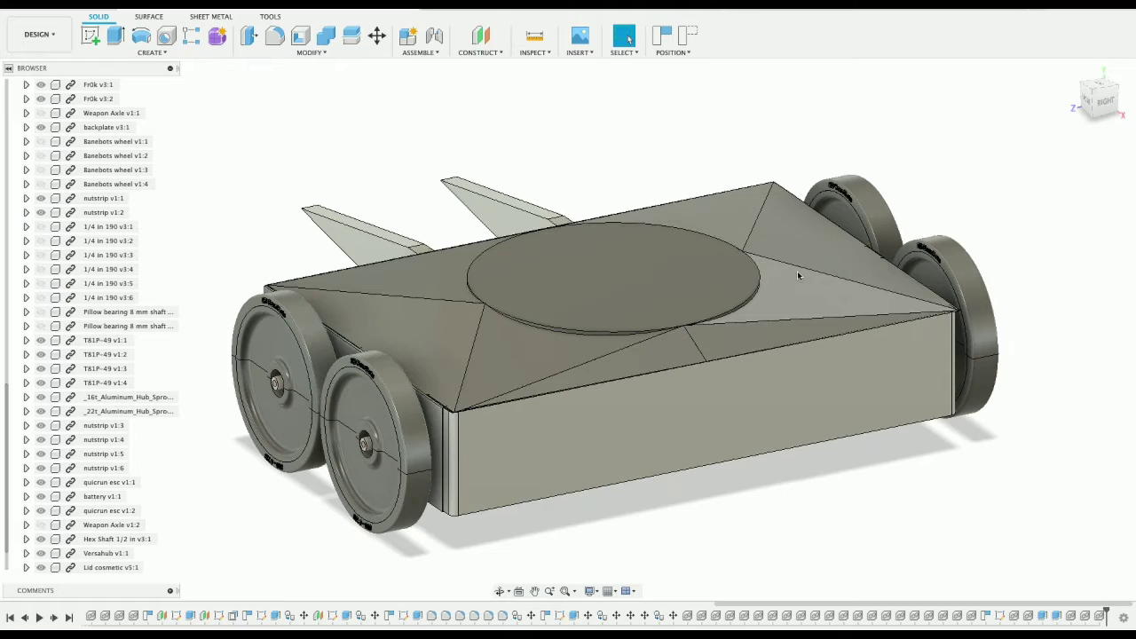
left_click(453, 447)
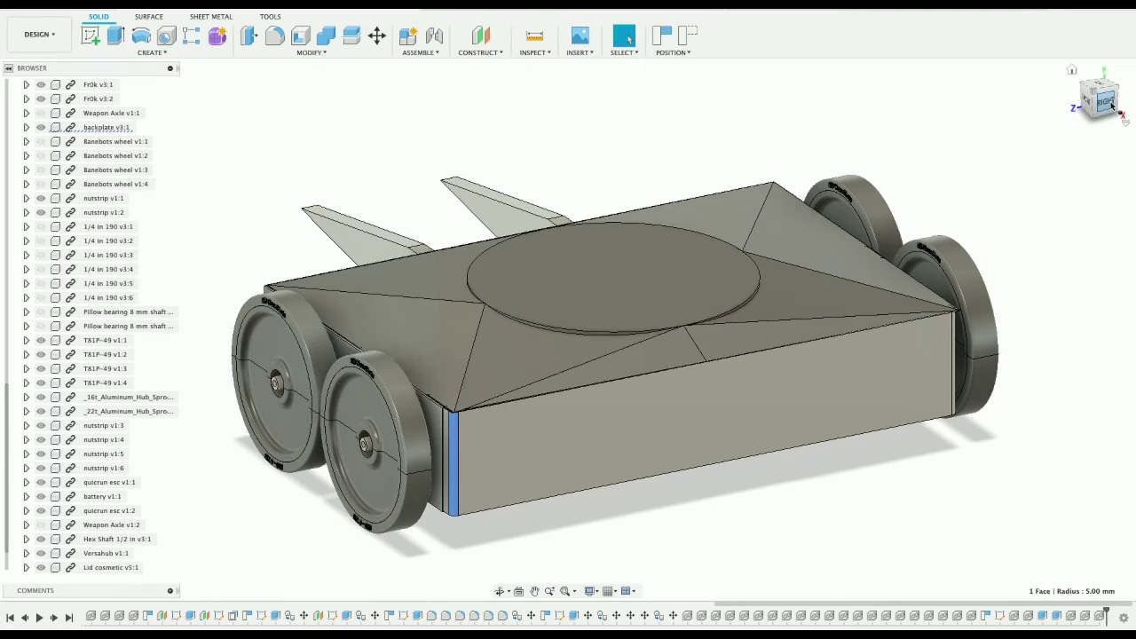
left_click_drag(1111, 104, 991, 86)
left_click_drag(1077, 107, 807, 138)
scroll(807, 137, "up", 1)
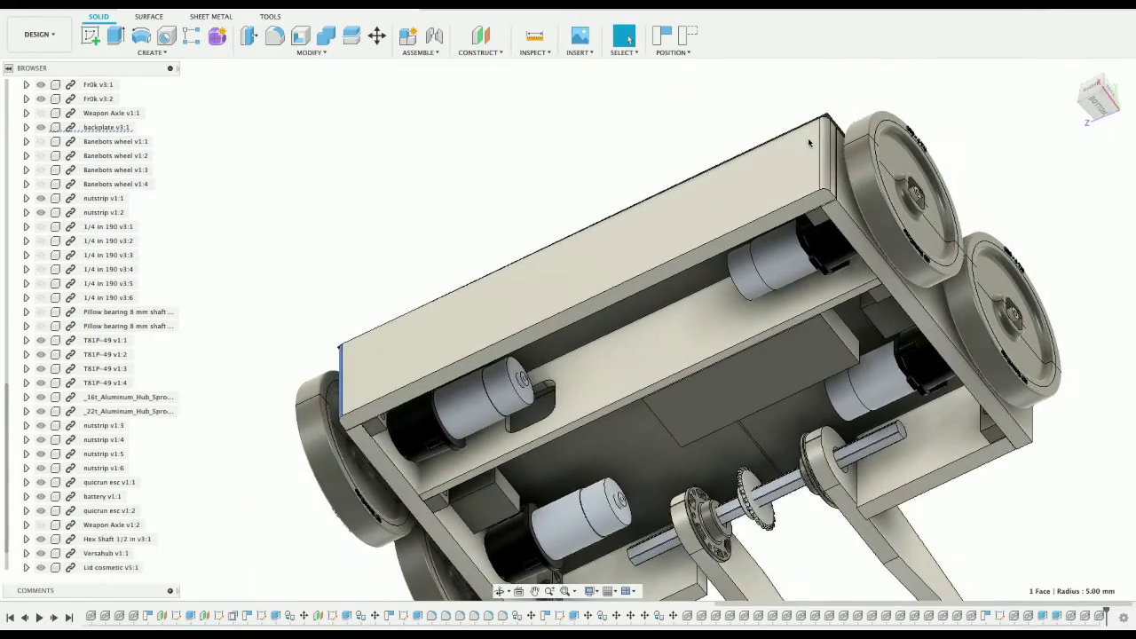
scroll(807, 137, "up", 5)
left_click(915, 257)
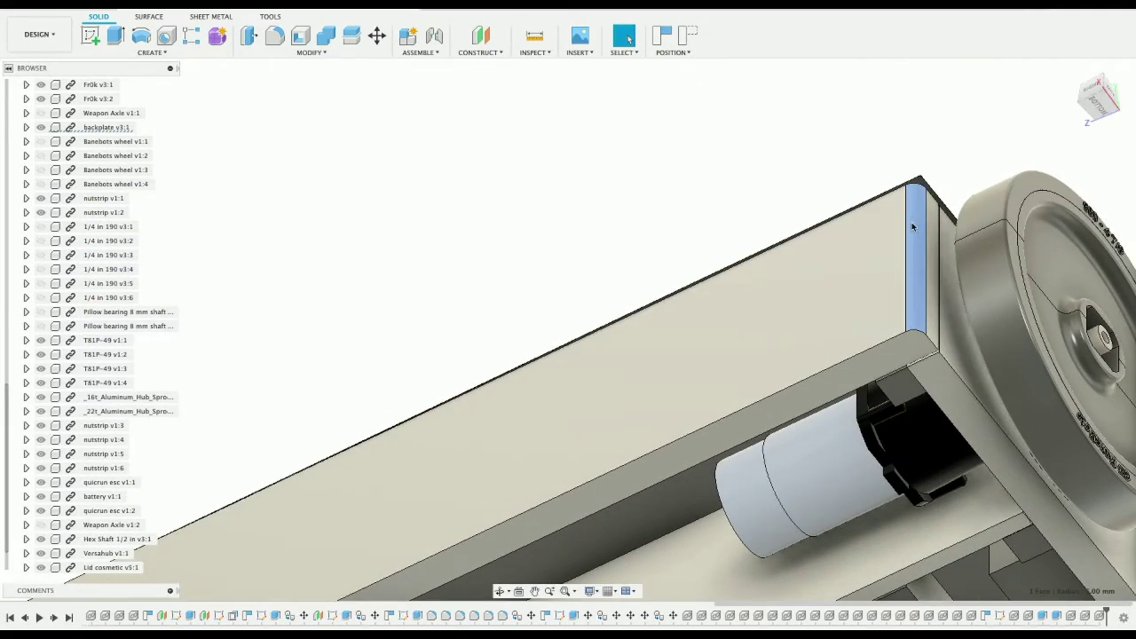
scroll(706, 293, "down", 3)
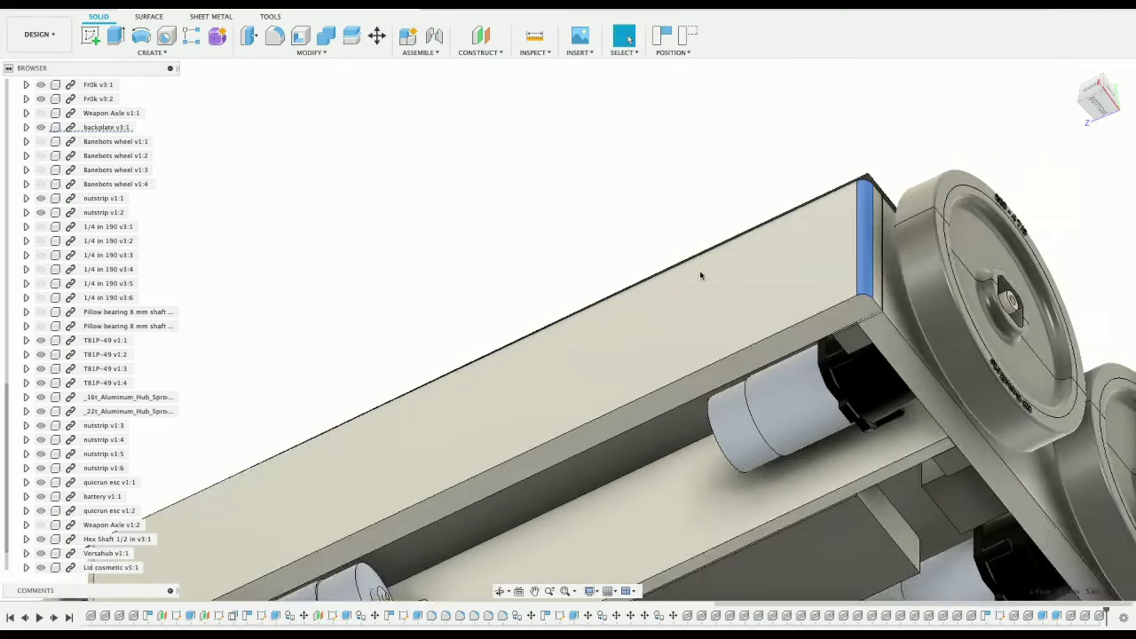
Step: Examine the layout of motors, battery, speed controllers and hex shaft inside the chassis from underneath
mouse_move(1090, 108)
left_mouse_down()
mouse_move(1096, 42)
mouse_move(861, 153)
left_mouse_up()
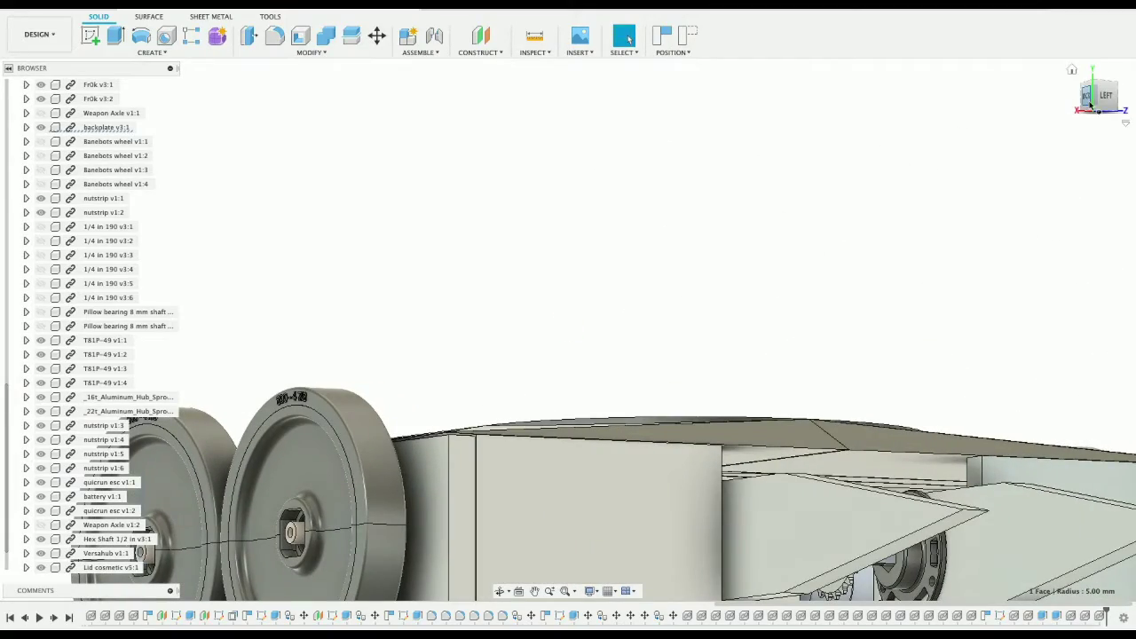
mouse_move(1097, 74)
left_mouse_down()
mouse_move(1072, 23)
mouse_move(1047, 30)
left_mouse_up()
scroll(881, 135, "up", 3)
scroll(881, 135, "down", 3)
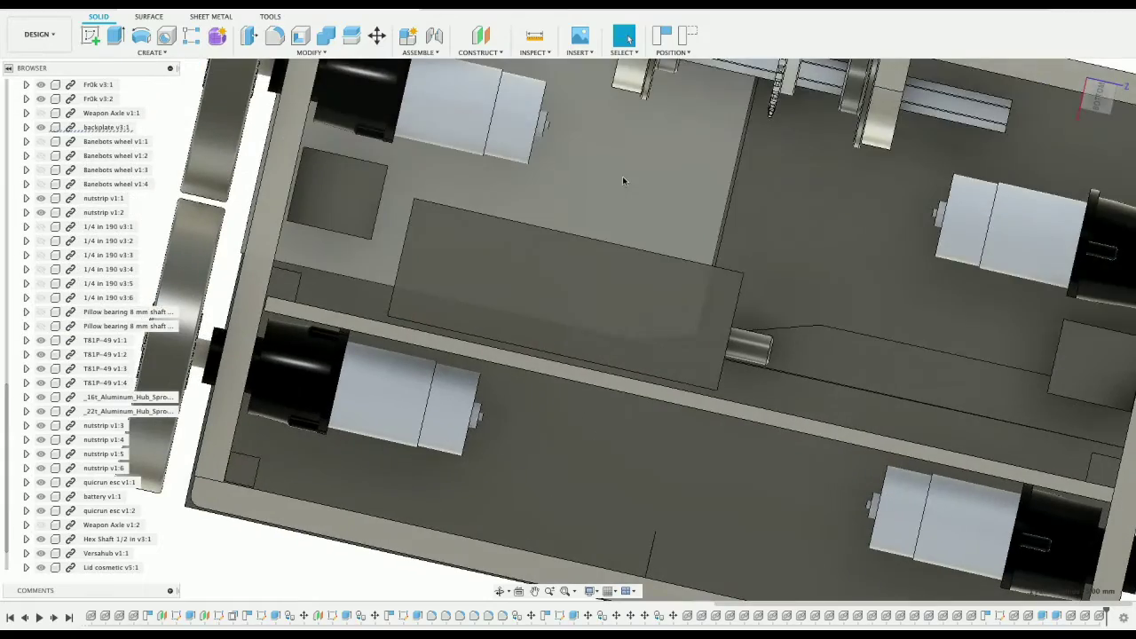
scroll(622, 176, "down", 4)
middle_click_drag(624, 184, 602, 112)
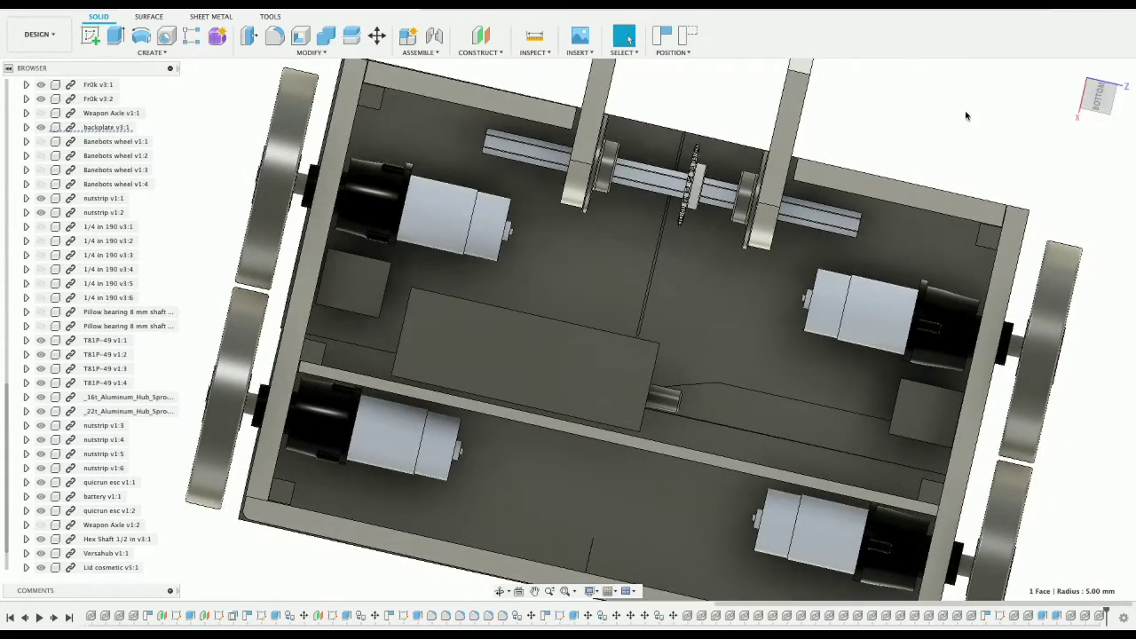
Step: Examine the side wall's wheel opening, the drive motor mounting and the front corner joint with its nutstrip up close
mouse_move(1119, 95)
left_mouse_down()
mouse_move(1091, 58)
mouse_move(1036, 232)
left_mouse_up()
scroll(1034, 231, "up", 15)
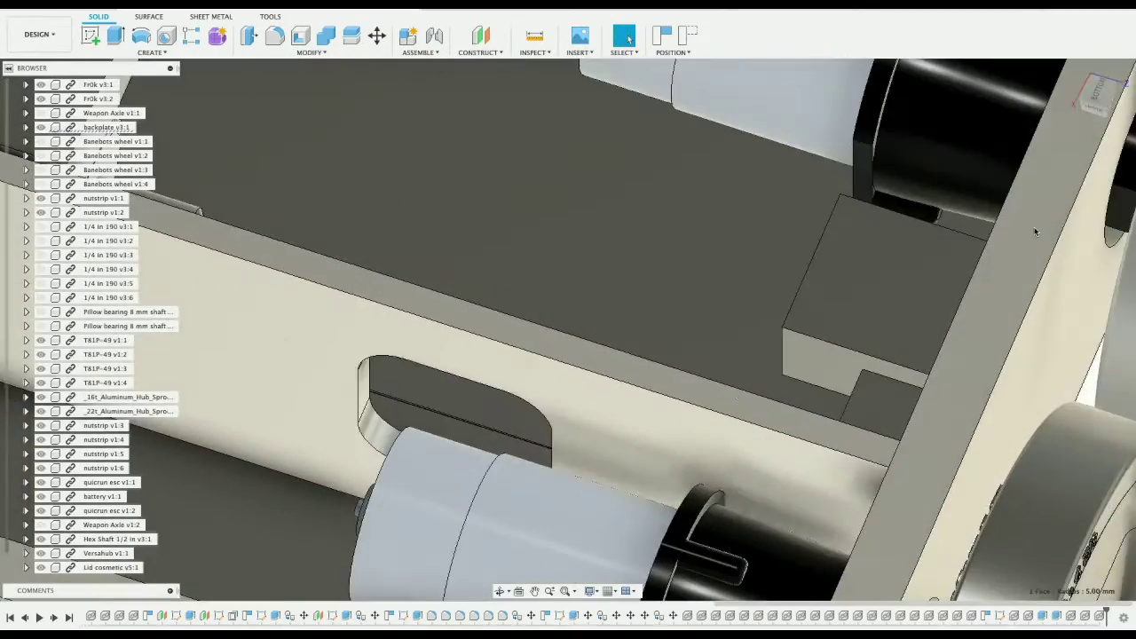
scroll(930, 266, "up", 4)
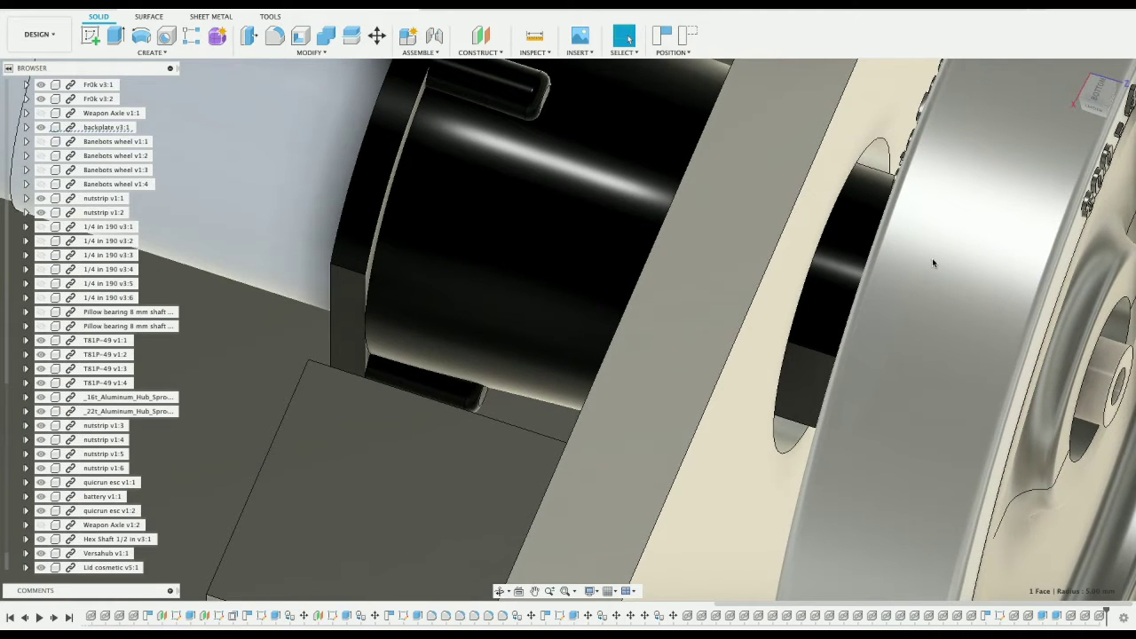
scroll(931, 258, "down", 5)
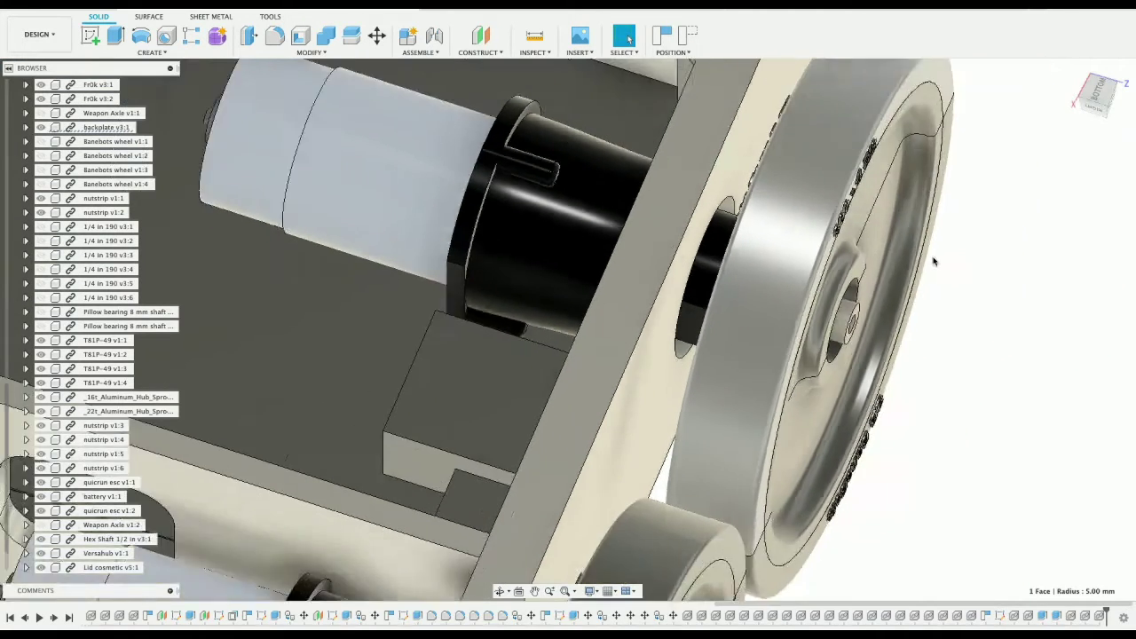
scroll(933, 261, "down", 3)
mouse_move(1102, 95)
left_mouse_down()
mouse_move(1120, 99)
mouse_move(1126, 87)
left_mouse_up()
left_click_drag(1112, 86, 1095, 103)
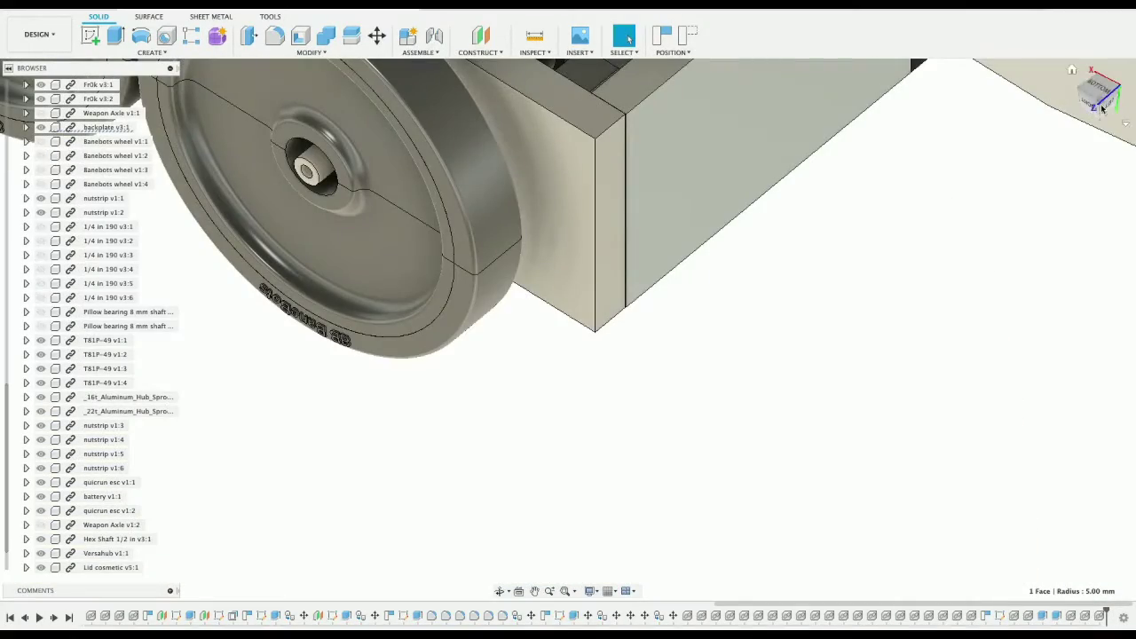
mouse_move(1102, 108)
middle_mouse_down("shift")
mouse_move(1009, 137)
mouse_move(931, 121)
middle_mouse_up("shift")
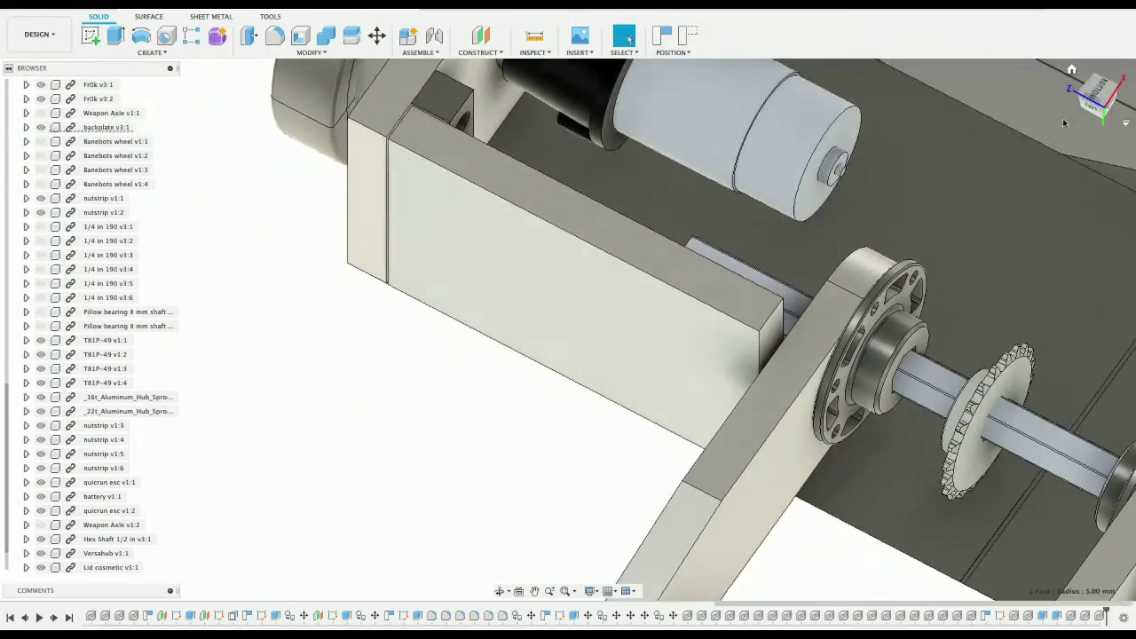
mouse_move(1064, 123)
middle_mouse_down("shift")
mouse_move(1110, 103)
mouse_move(1056, 108)
middle_mouse_up("shift")
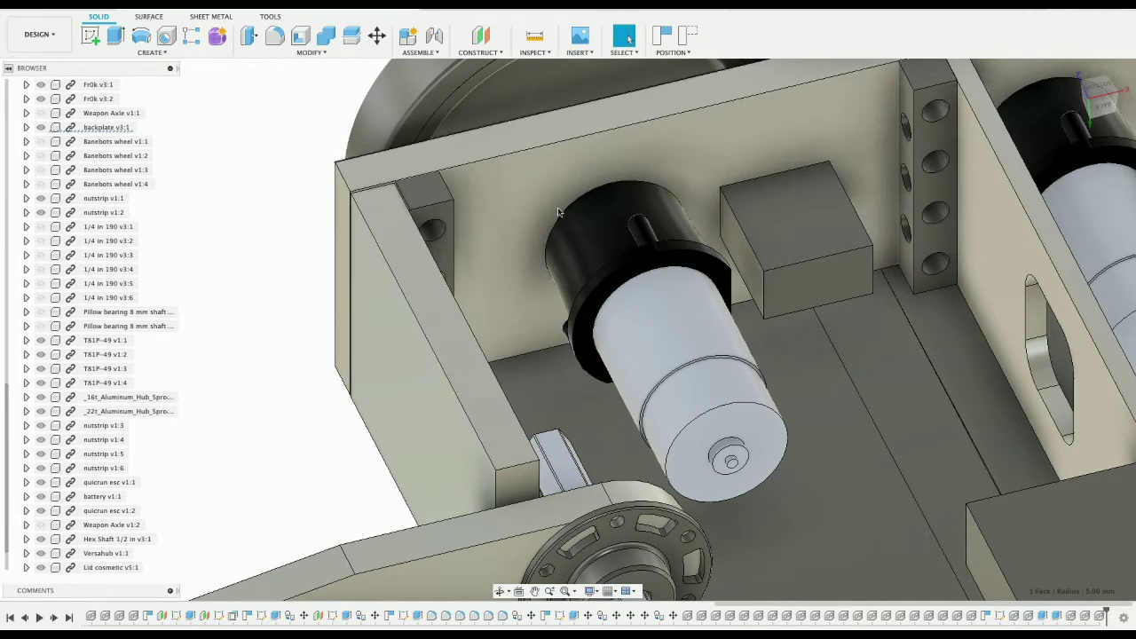
Step: Examine how the drive motor sits against the side wall beside the speed controller and nutstrips
left_click(1098, 92)
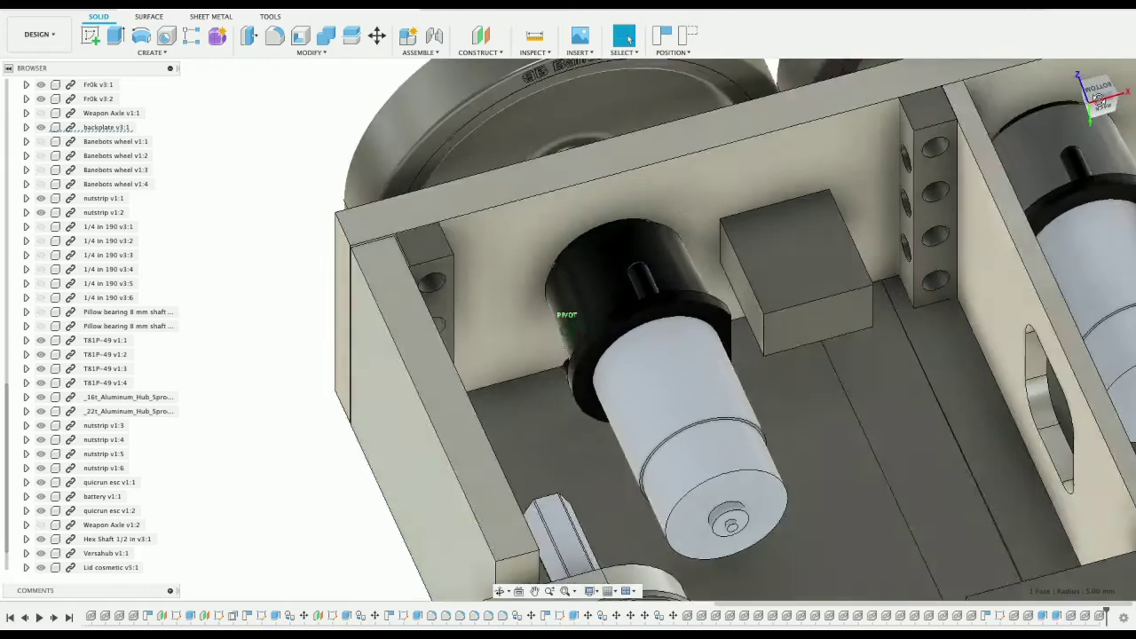
scroll(578, 312, "up", 3)
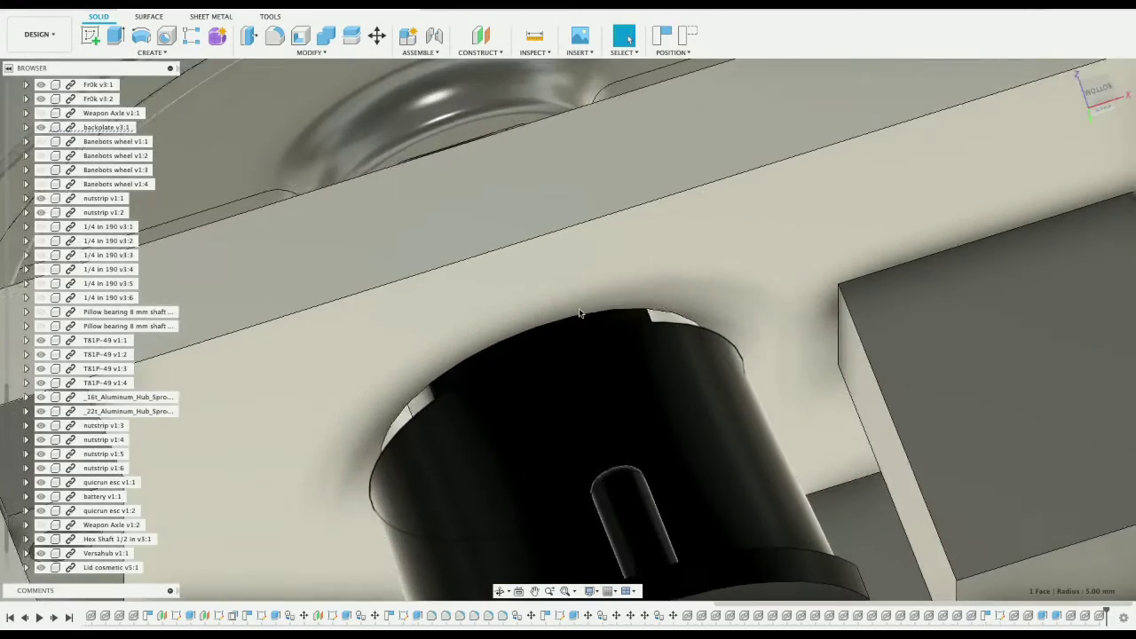
scroll(582, 288, "down", 3)
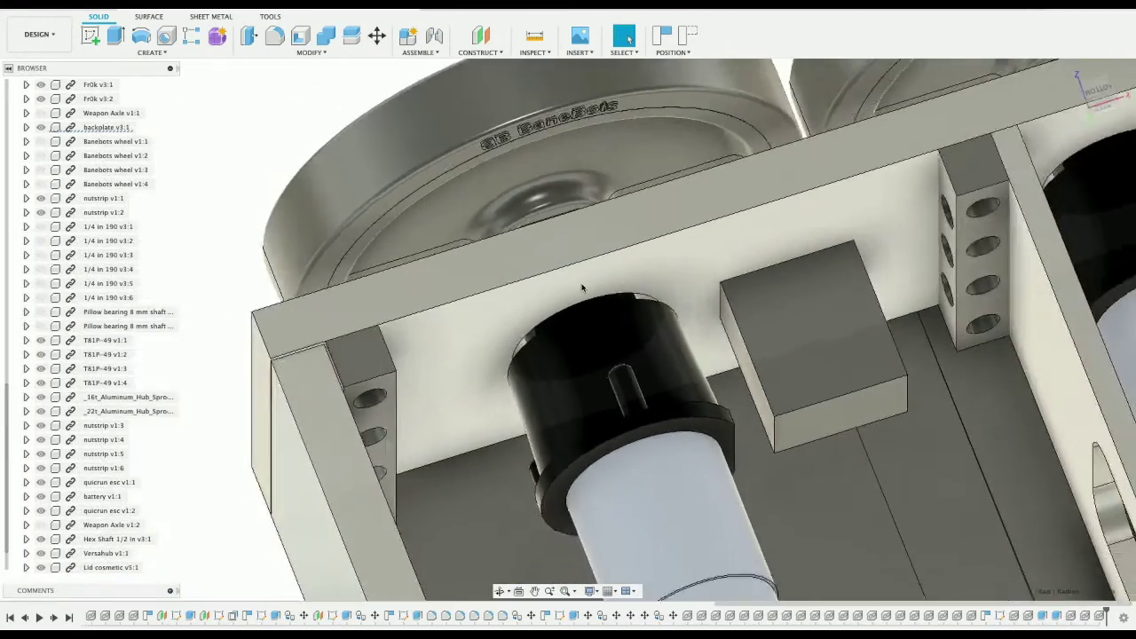
scroll(582, 287, "up", 2)
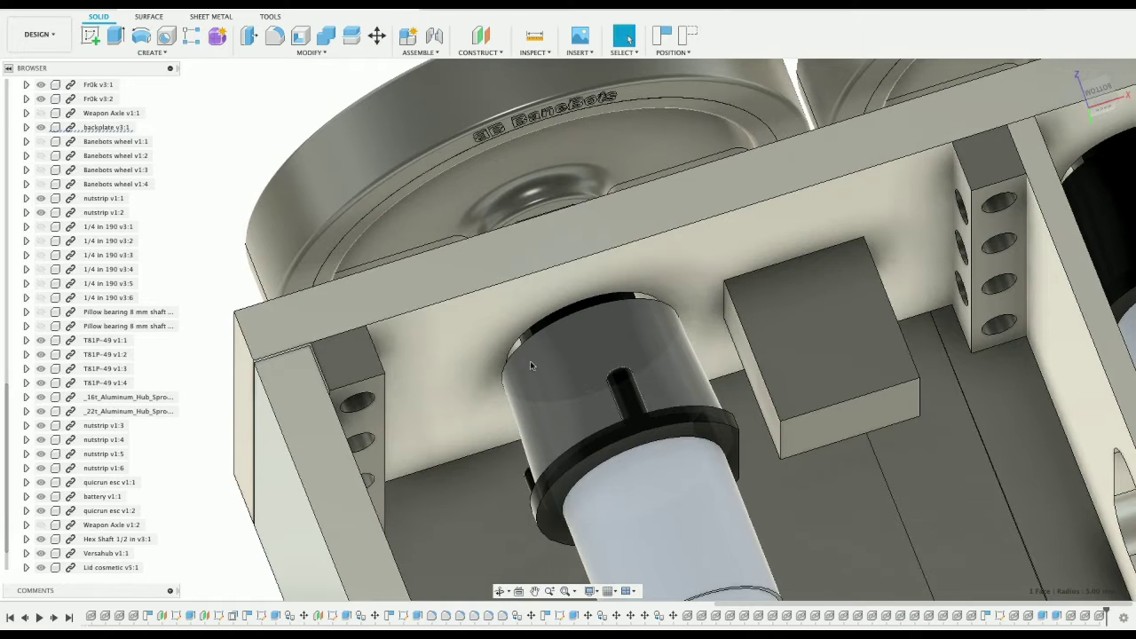
scroll(674, 398, "down", 2)
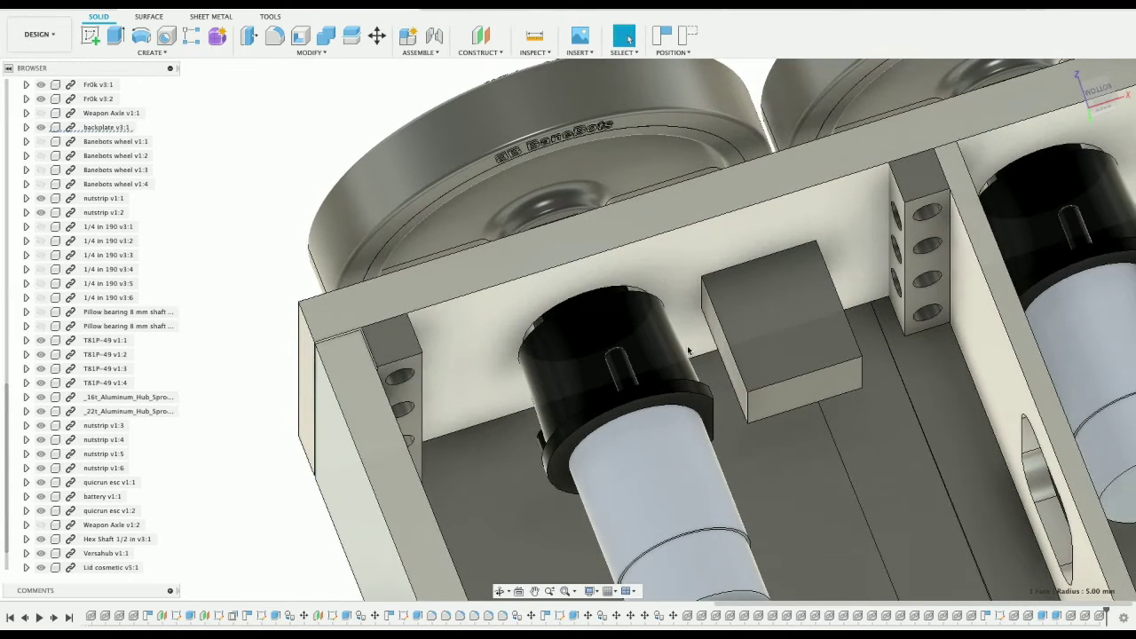
middle_click_drag(754, 422, 688, 350)
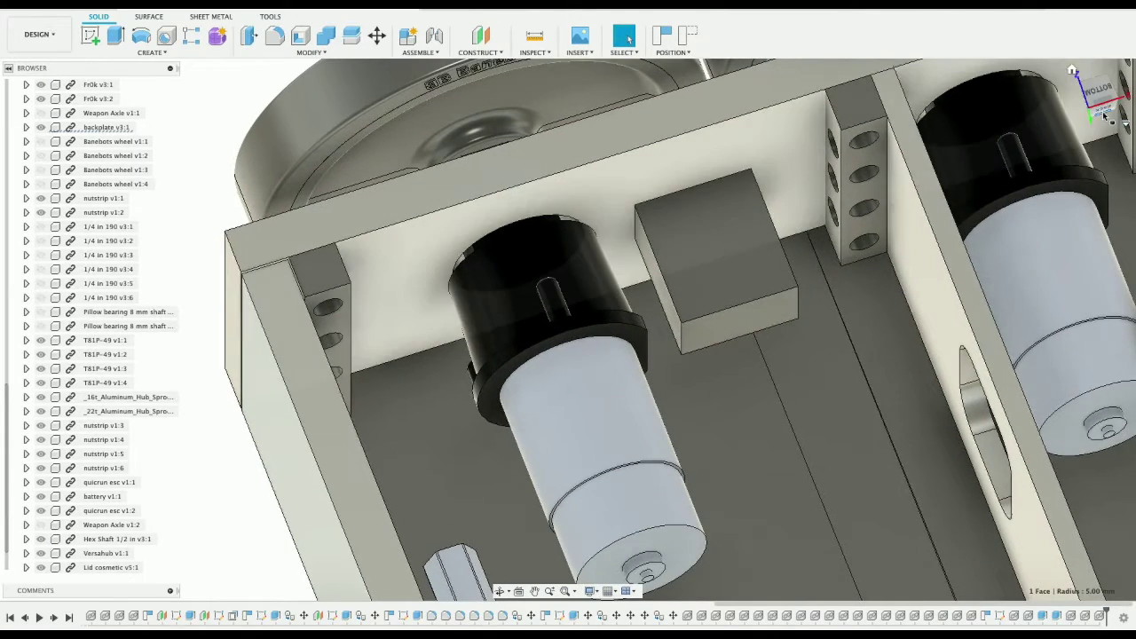
Step: Examine the spacing between the drive motors, battery, divider wall and hex shaft across the whole open chassis
mouse_move(1091, 106)
left_mouse_down()
mouse_move(1043, 96)
mouse_move(1047, 108)
left_mouse_up()
scroll(960, 193, "down", 4)
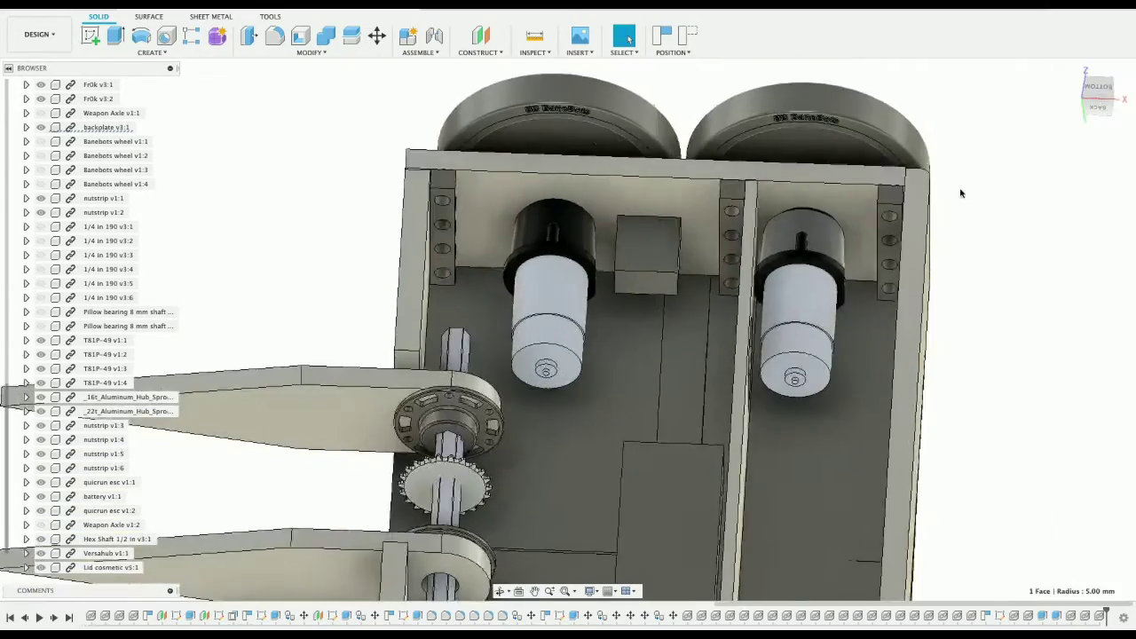
scroll(960, 193, "up", 5)
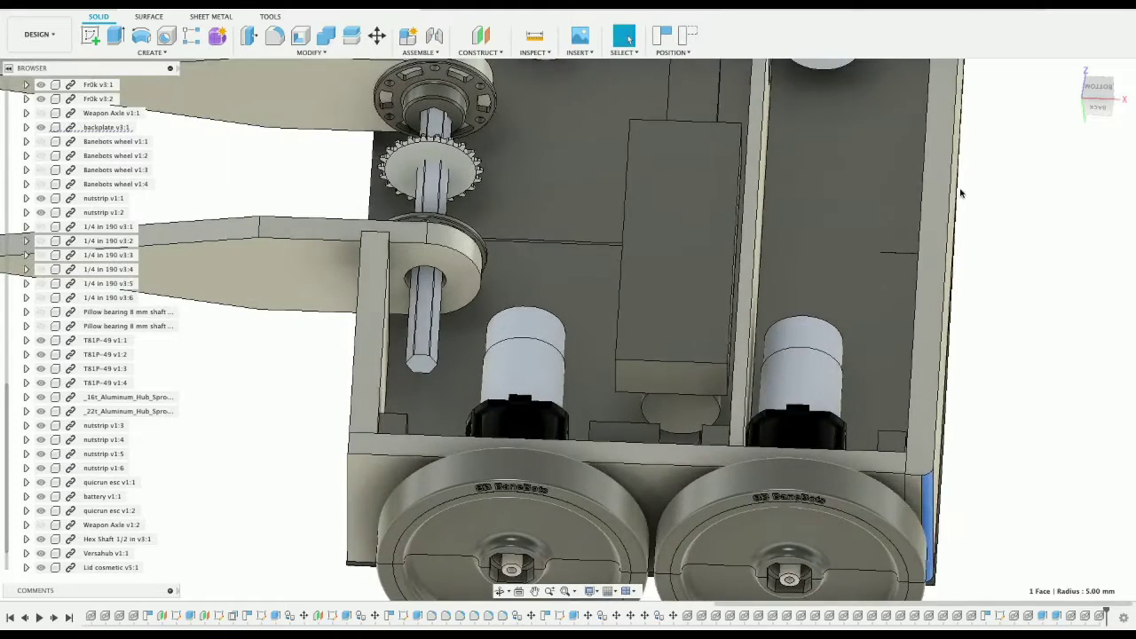
scroll(960, 193, "down", 1)
scroll(960, 193, "up", 7)
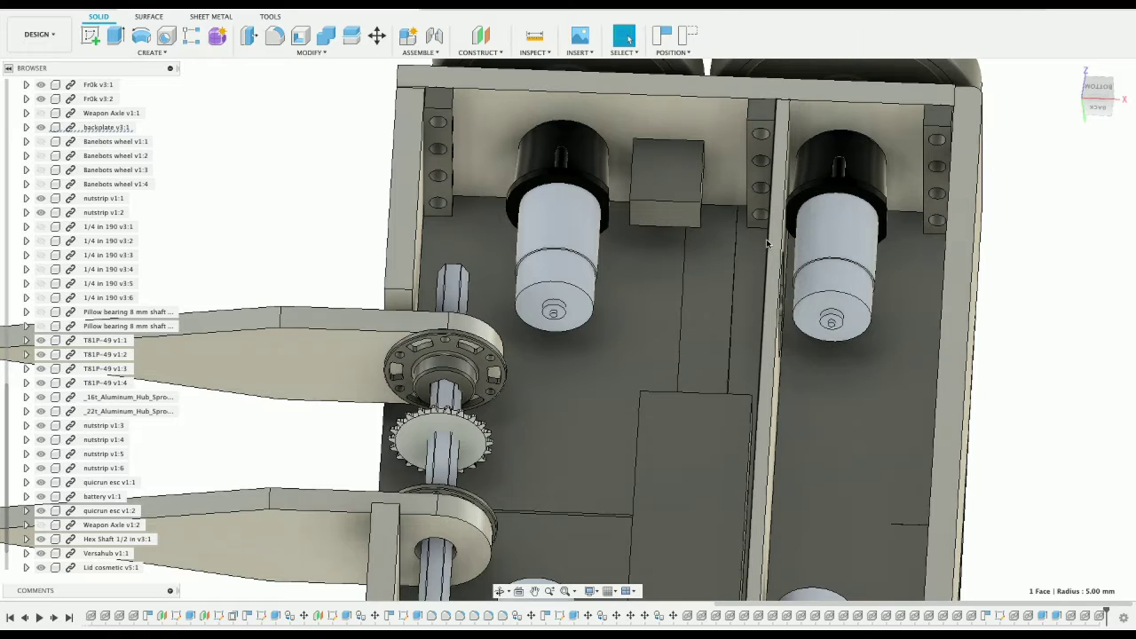
scroll(712, 472, "down", 3)
middle_click_drag(712, 472, 739, 386)
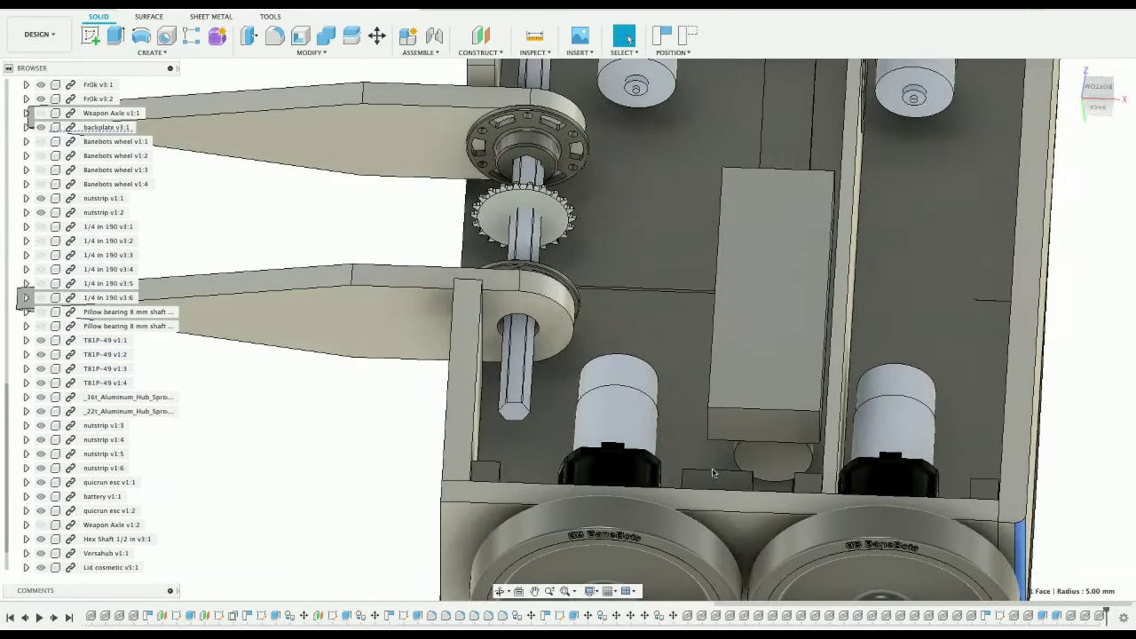
mouse_move(1093, 109)
left_mouse_down()
mouse_move(1110, 96)
mouse_move(986, 115)
mouse_move(890, 104)
mouse_move(976, 98)
left_mouse_up()
left_click_drag(1077, 89, 682, 195)
middle_click_drag(681, 195, 707, 228)
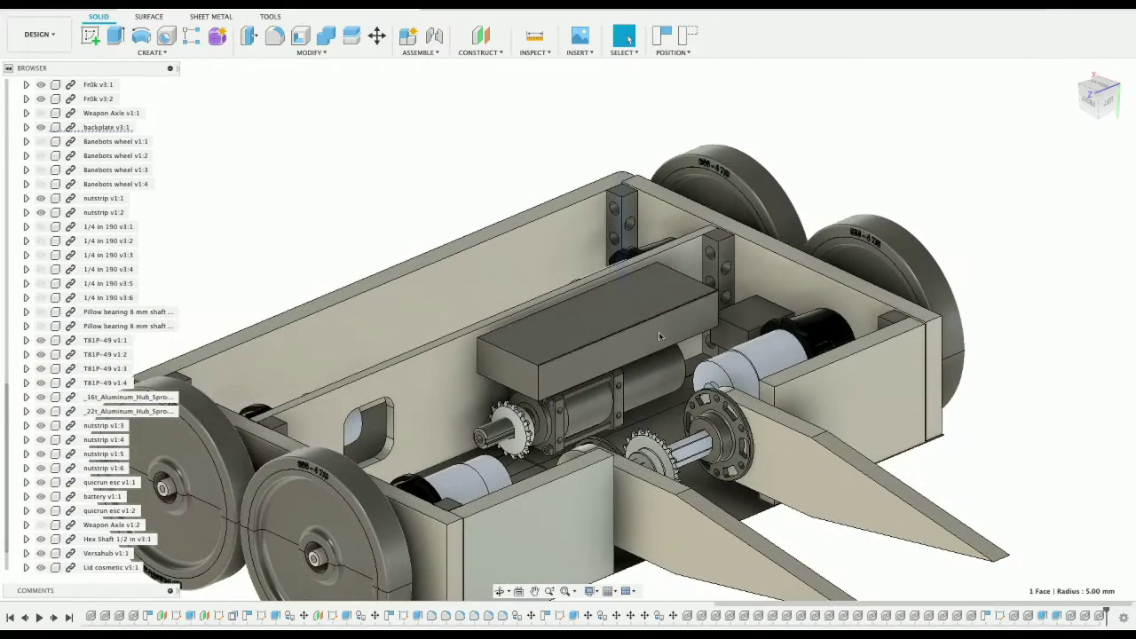
Step: Move the weapon motor, its sprocket, the battery, the divider wall and the divider's two nutstrips by -10 mm along Z, excluding the drive motor
left_click(658, 380, "ctrl")
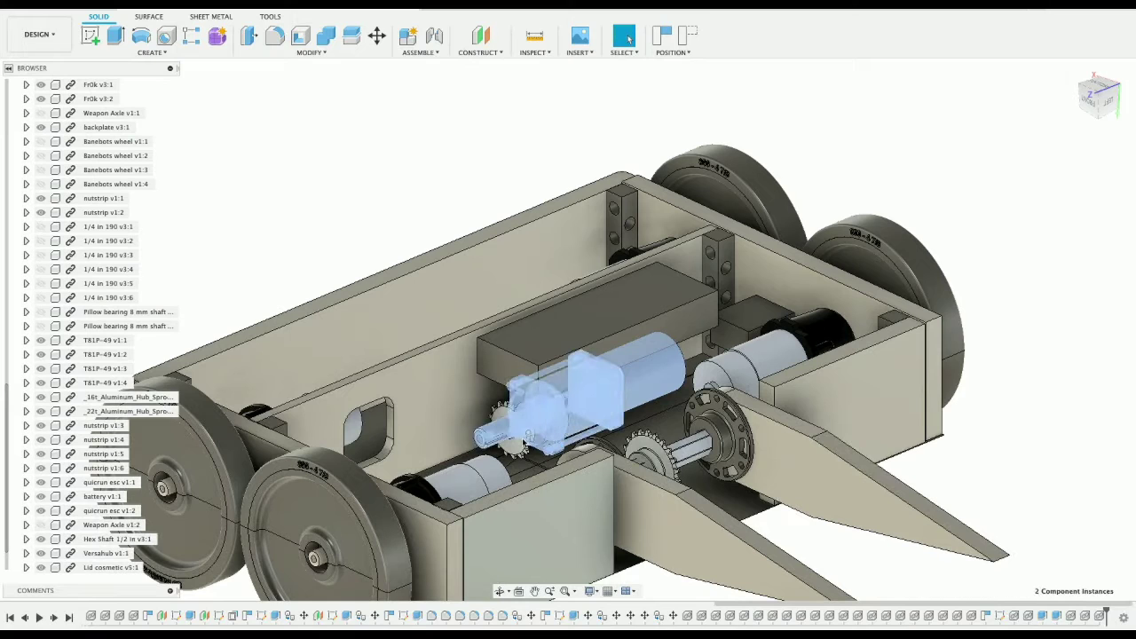
left_click(573, 415, "ctrl")
left_click(566, 355, "ctrl")
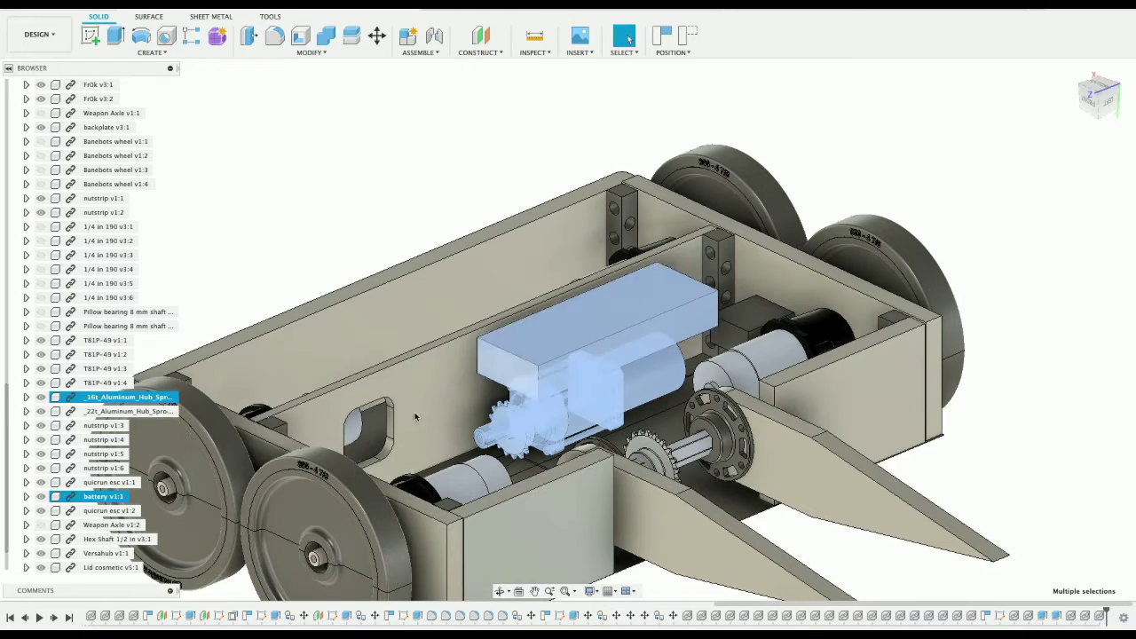
left_click(272, 427, "ctrl")
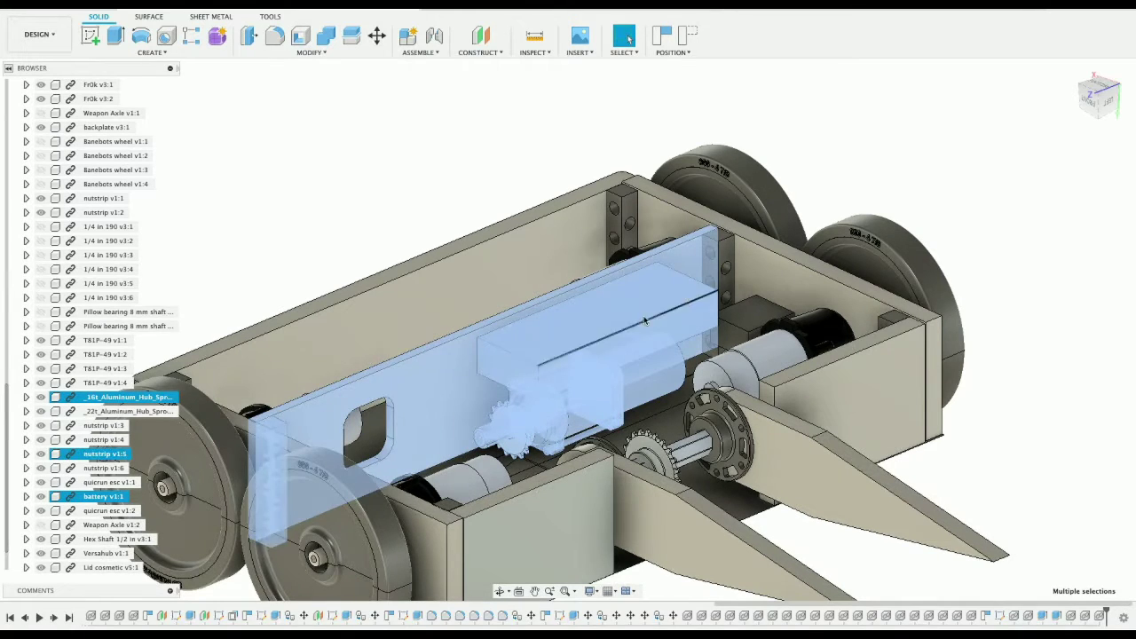
left_click(726, 254, "ctrl")
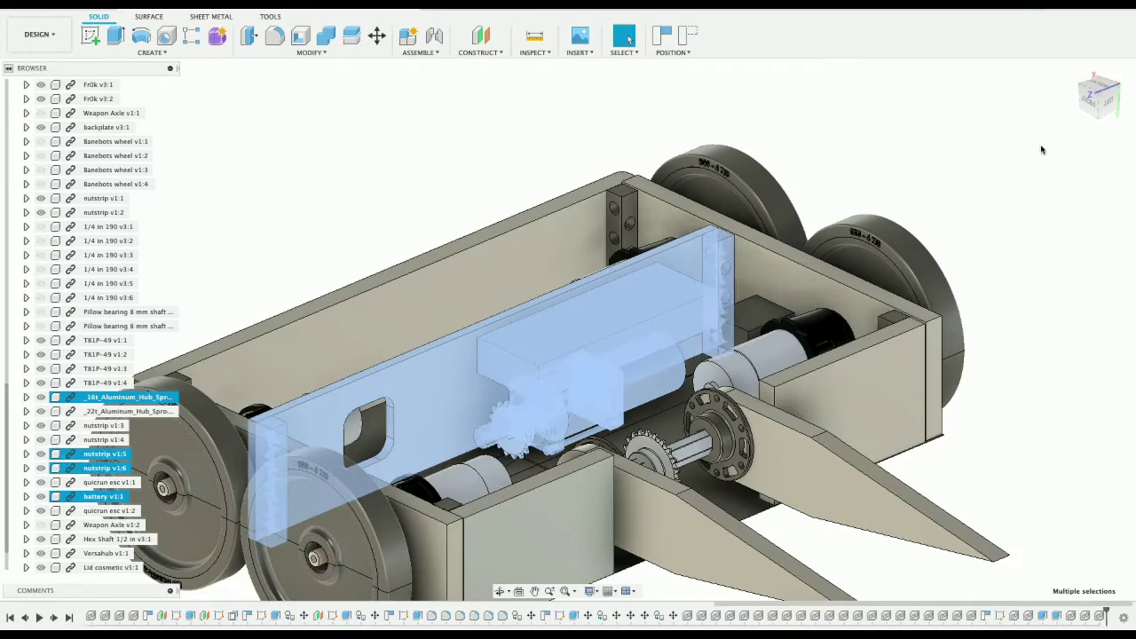
left_click_drag(1096, 96, 1042, 122)
right_click(155, 401)
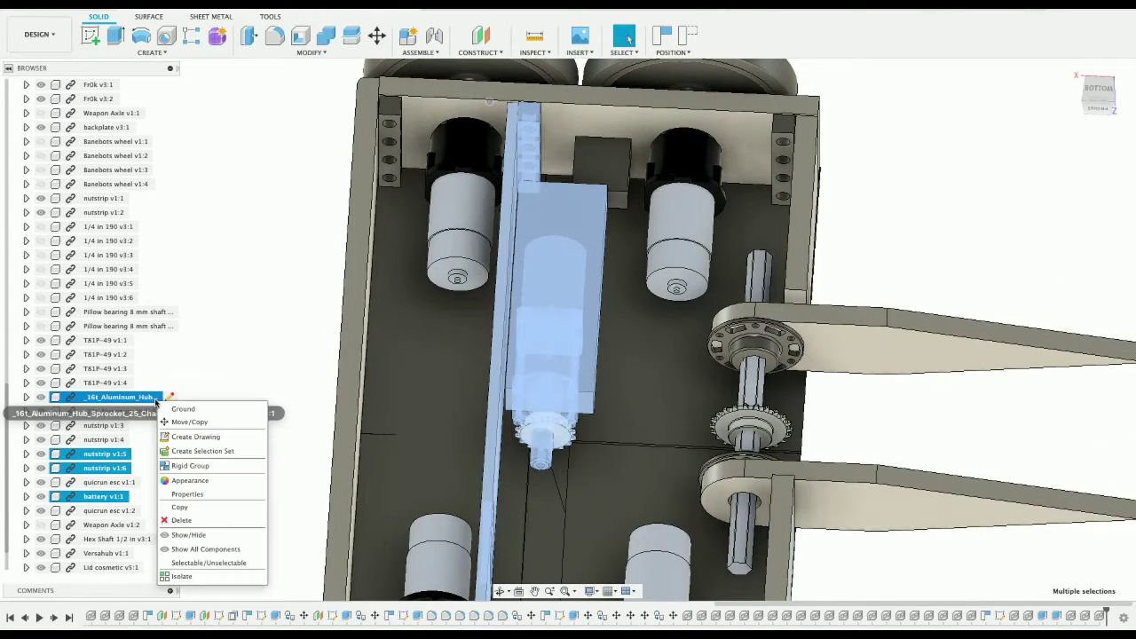
left_click(178, 421)
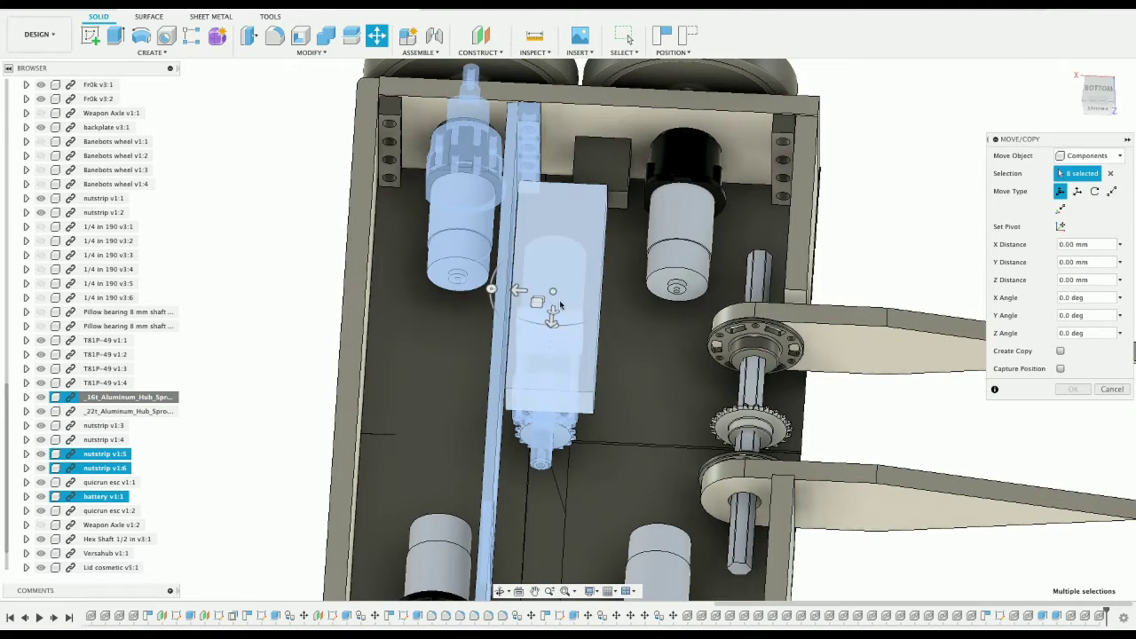
mouse_move(522, 290)
left_mouse_down()
mouse_move(534, 291)
mouse_move(520, 291)
left_mouse_up()
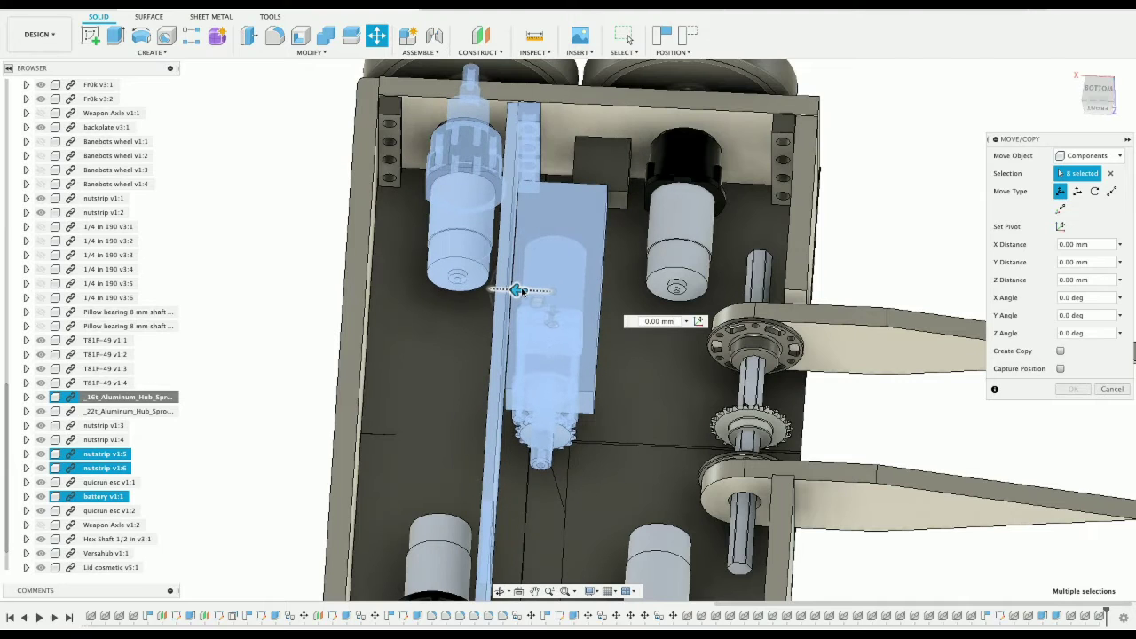
left_click(463, 213)
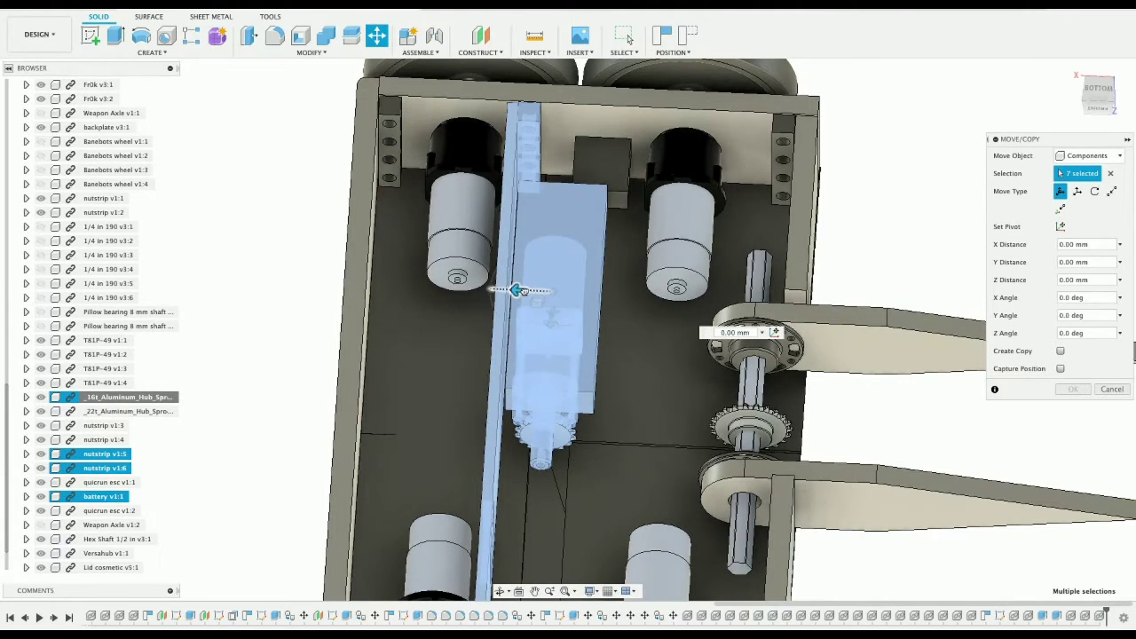
left_click_drag(519, 291, 532, 291)
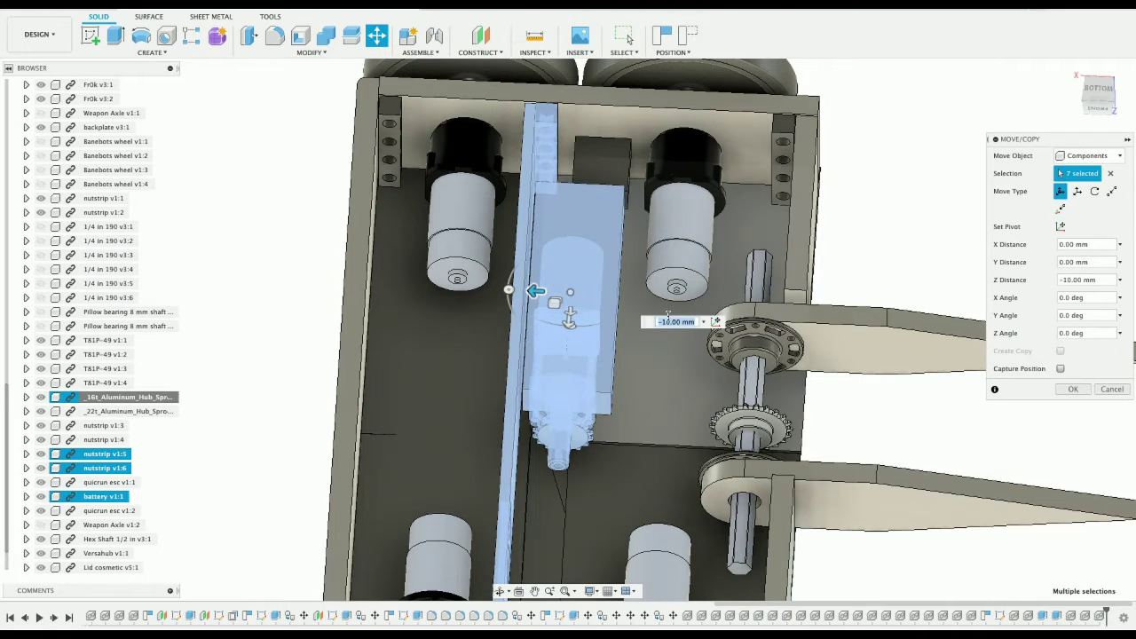
left_click(1092, 85)
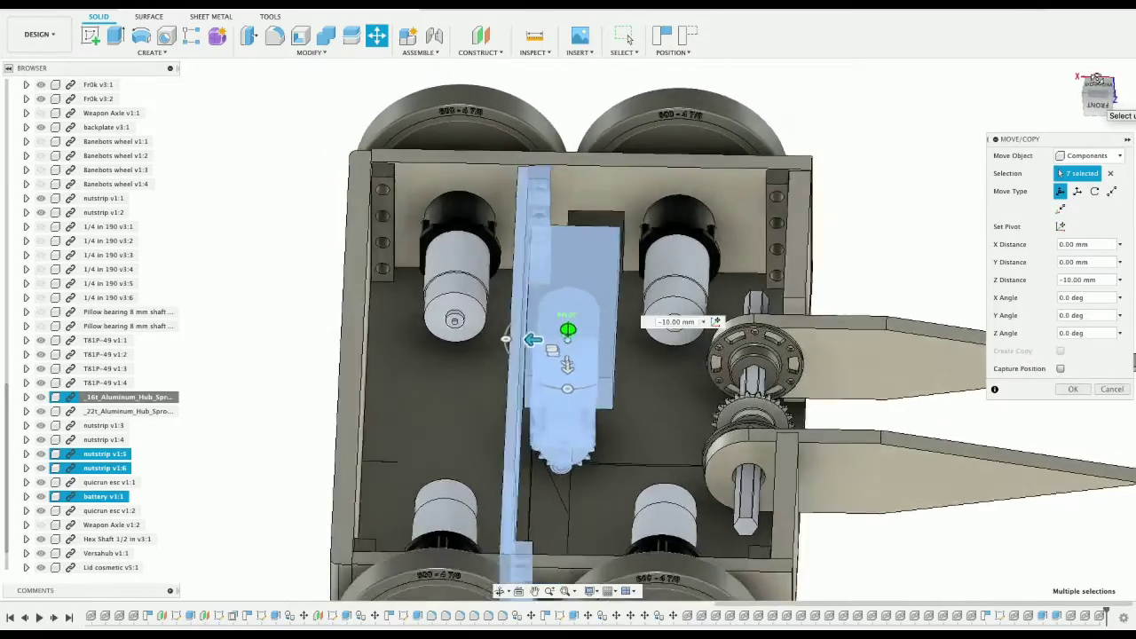
left_click(1093, 87)
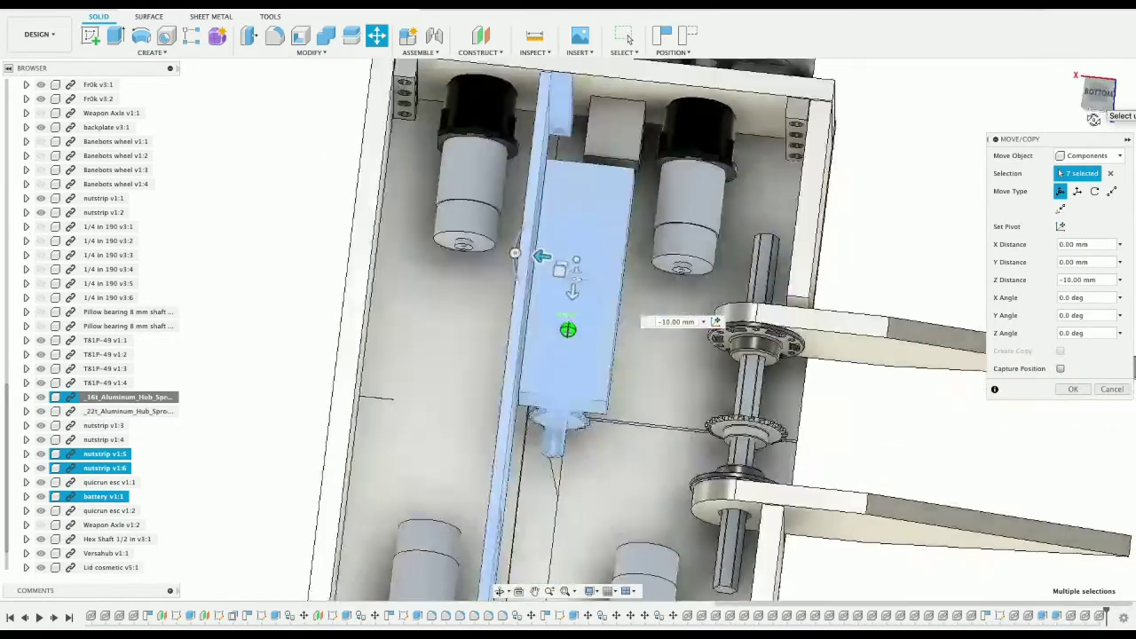
left_click(1098, 104)
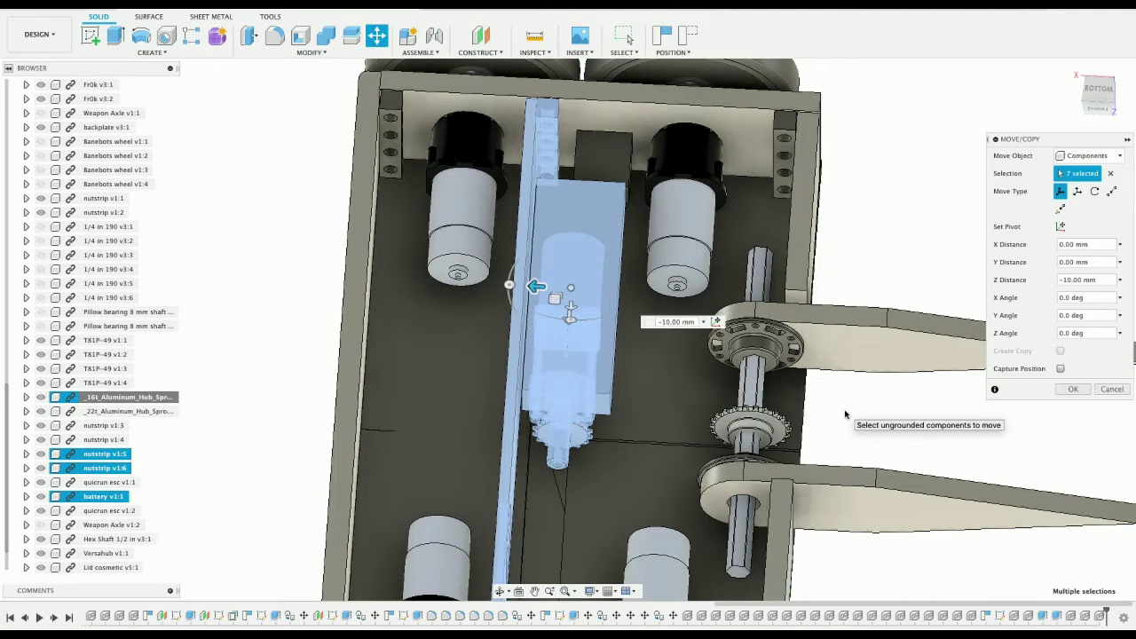
left_click(1072, 389)
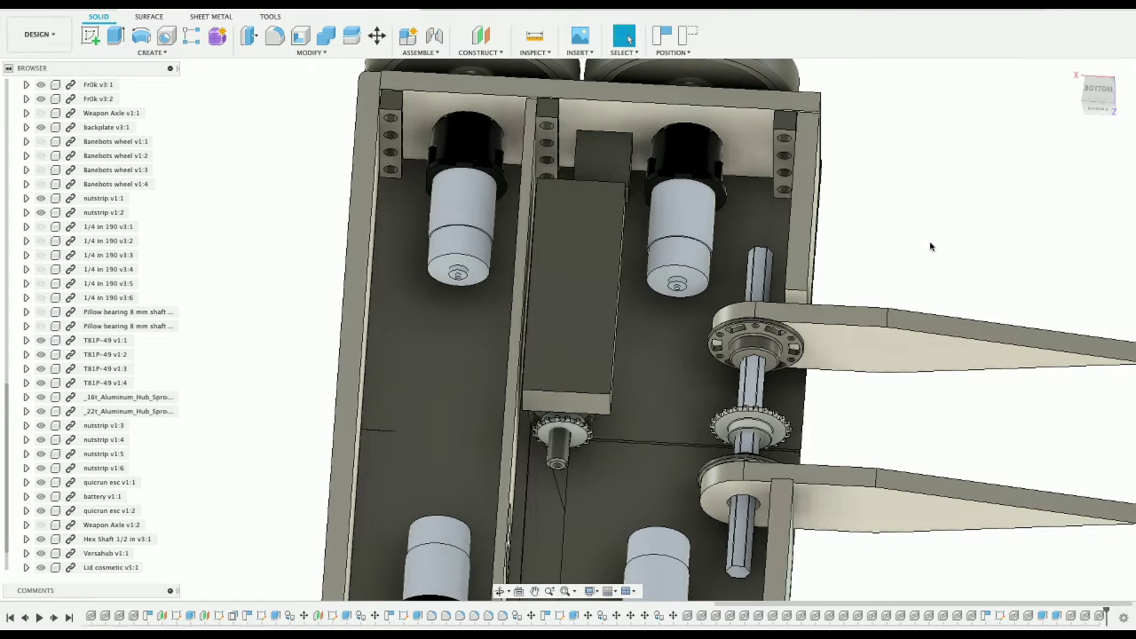
Step: Measure the circular seam edge around the drive motor body in the rear bay behind the divider wall
mouse_move(1099, 95)
left_mouse_down()
mouse_move(994, 120)
mouse_move(852, 204)
left_mouse_up()
middle_click_drag(852, 204, 954, 131)
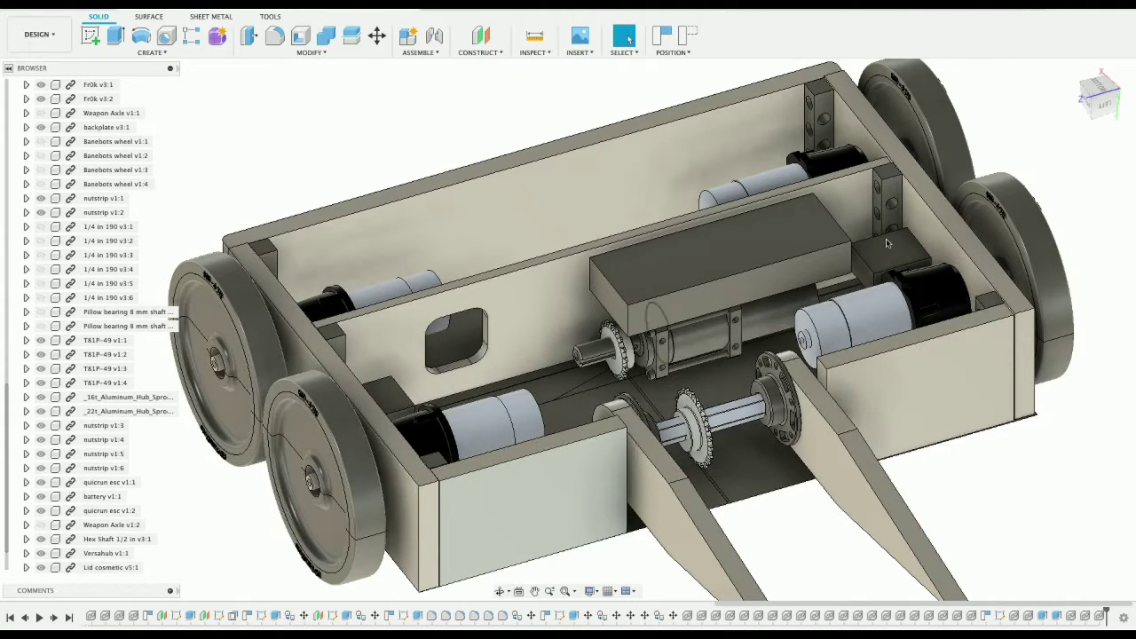
left_click(1102, 101)
left_click(1083, 77)
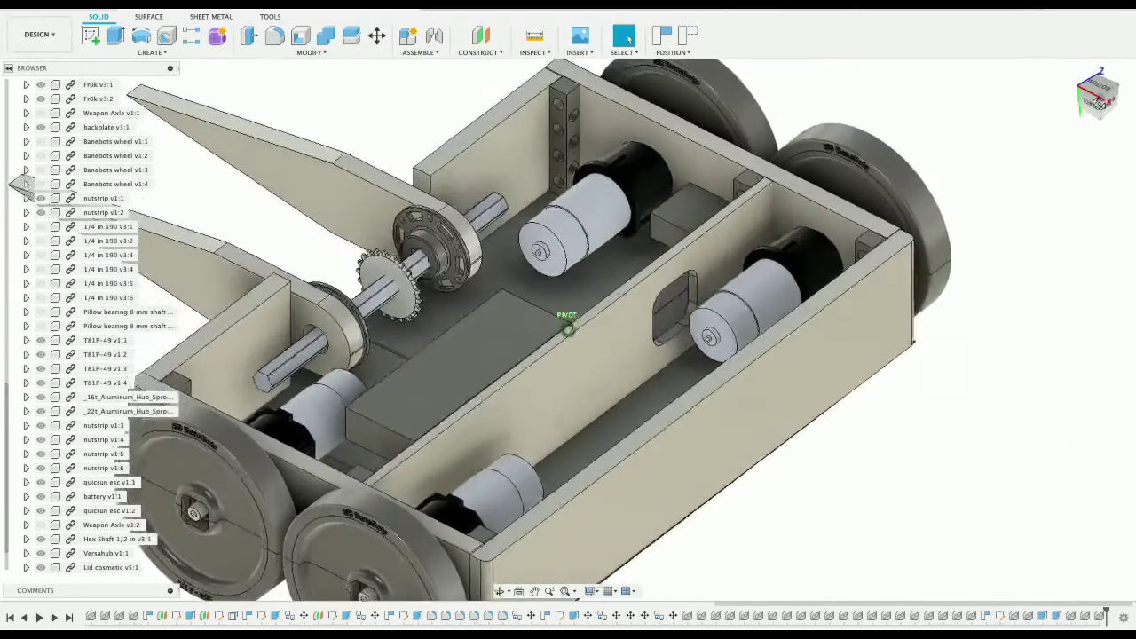
scroll(801, 240, "up", 5)
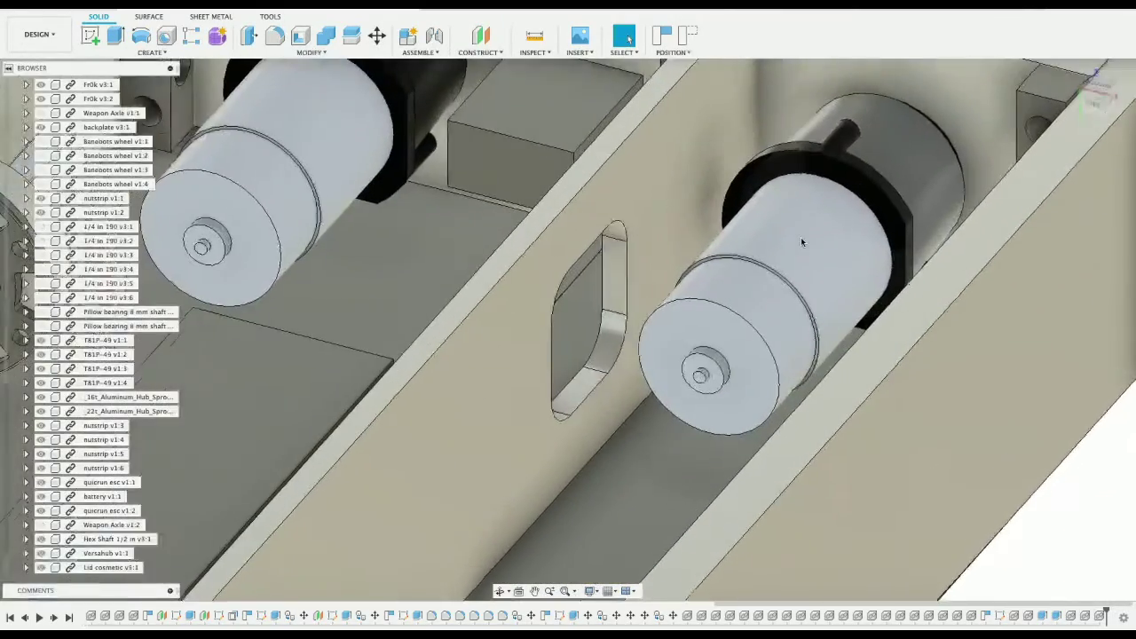
scroll(800, 240, "down", 2)
scroll(800, 239, "up", 5)
scroll(801, 240, "up", 3)
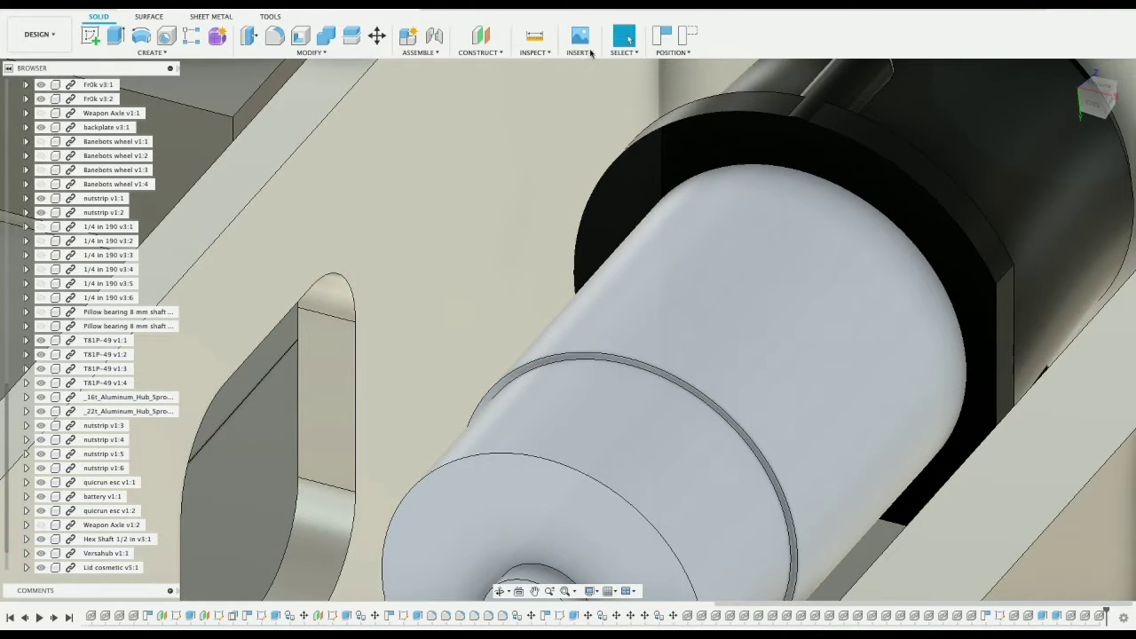
left_click(535, 35)
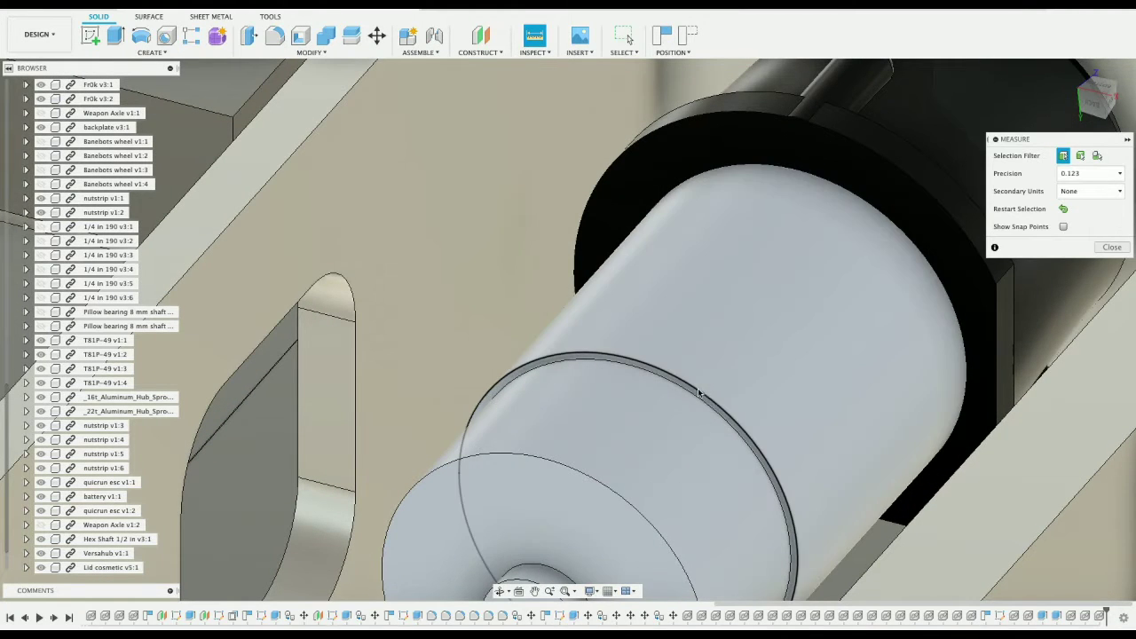
left_click(702, 394)
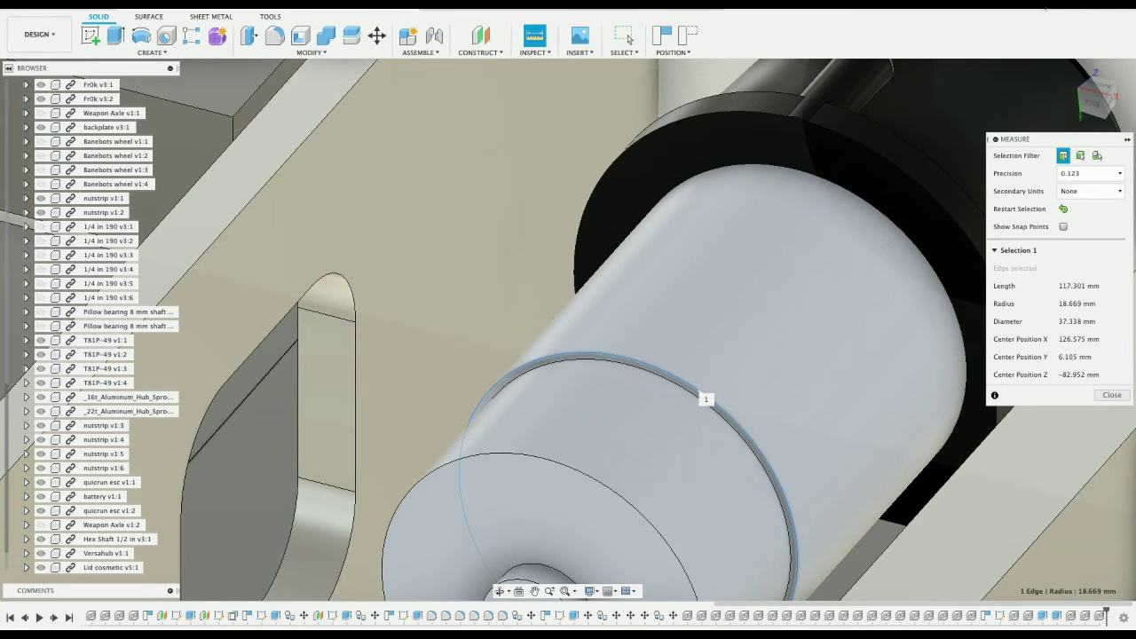
Step: Start a new design and sketch a 19 mm diameter circle centred on the origin in the YZ plane
left_click(1042, 7)
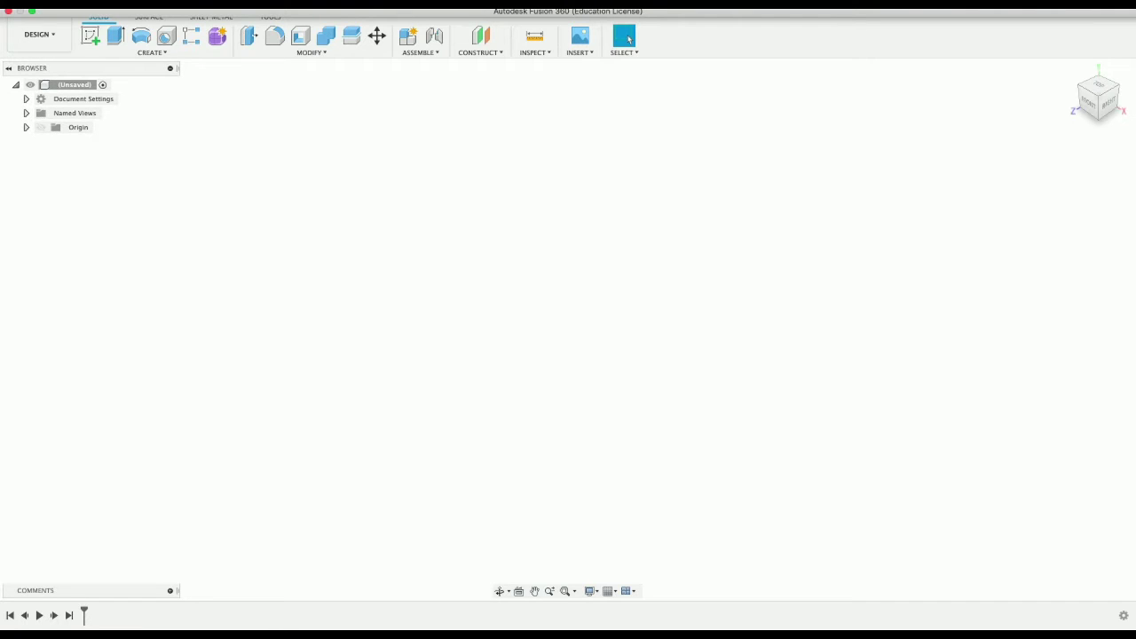
left_click(93, 39)
left_click(545, 324)
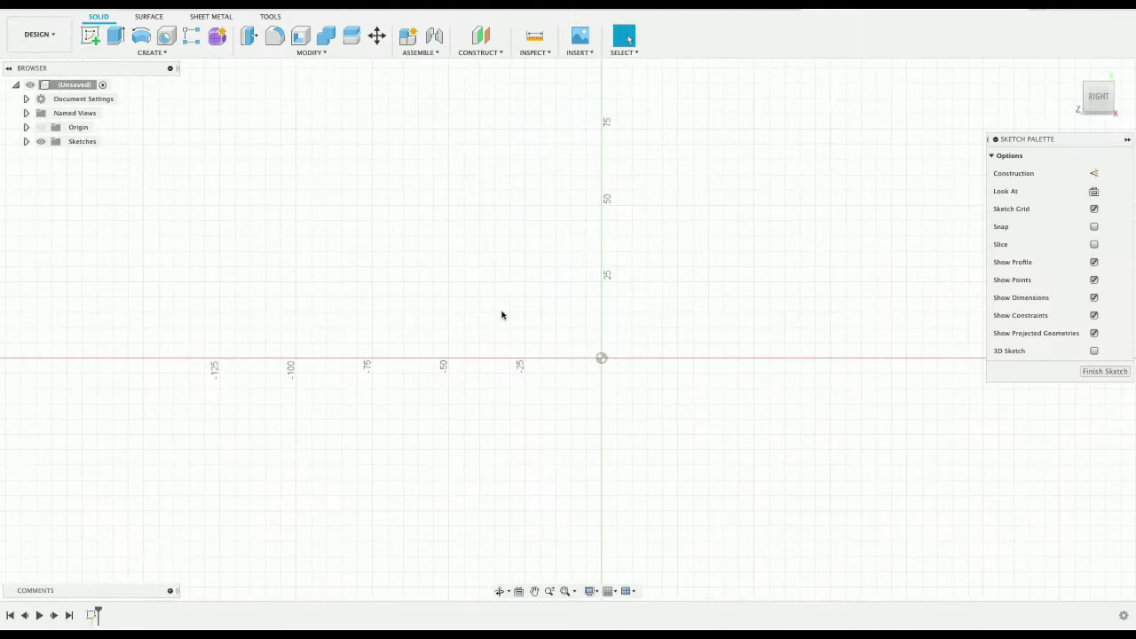
key("c")
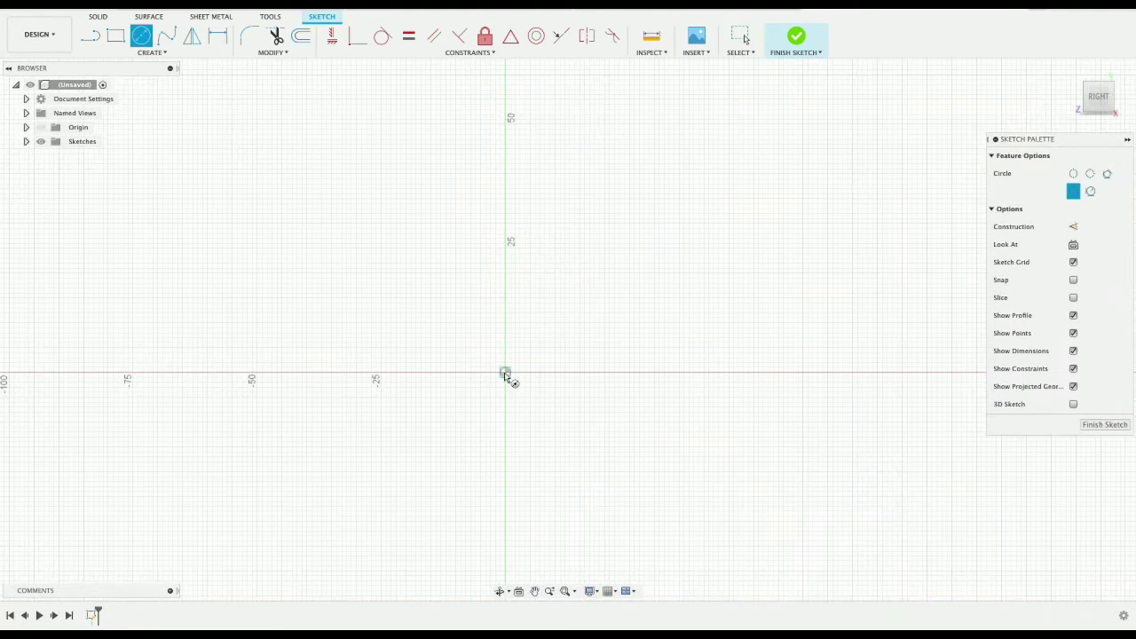
left_click(505, 372)
key("Tab")
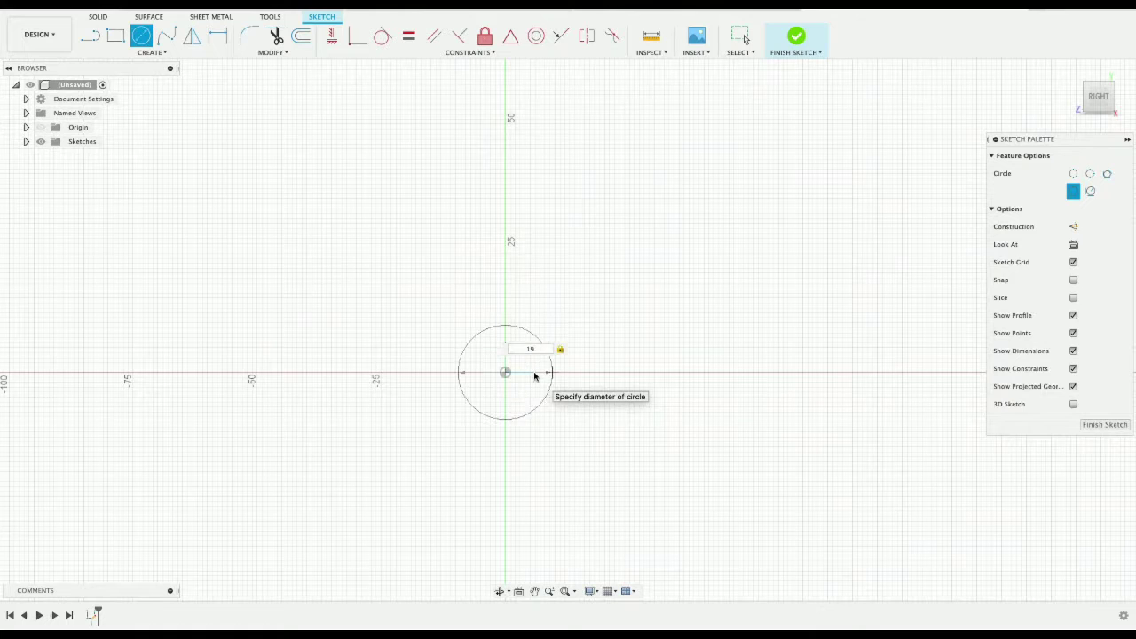
key("Return")
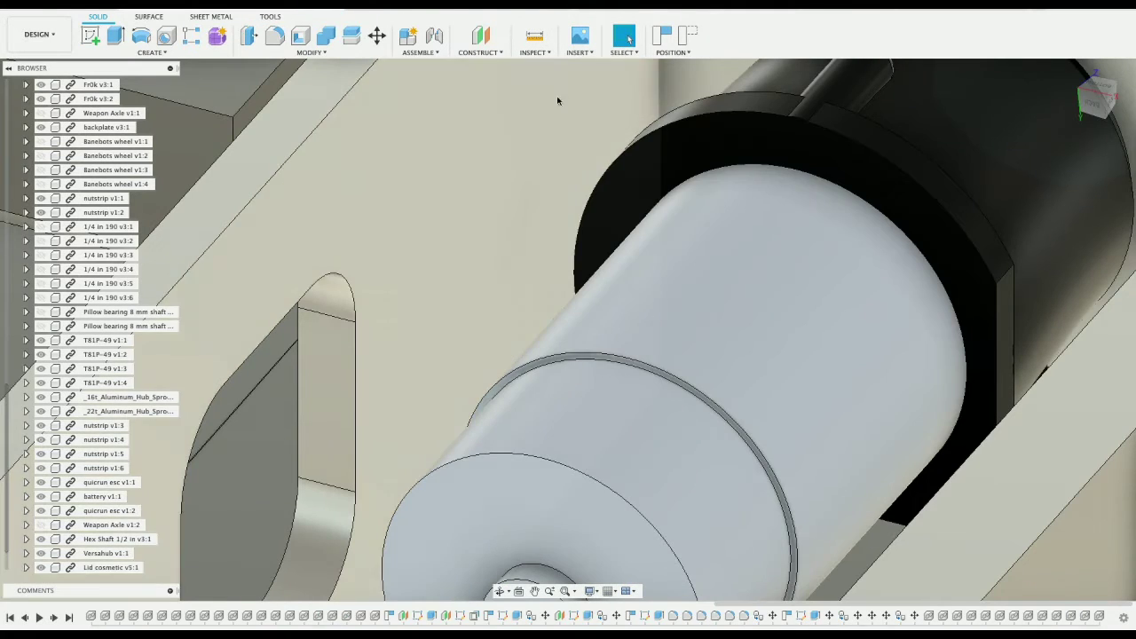
Step: Remeasure the drive motor's circular seam edge in the robot assembly, and replace the new sketch's circle with a 38 mm diameter circle centred on the origin
left_click(534, 35)
left_click(704, 398)
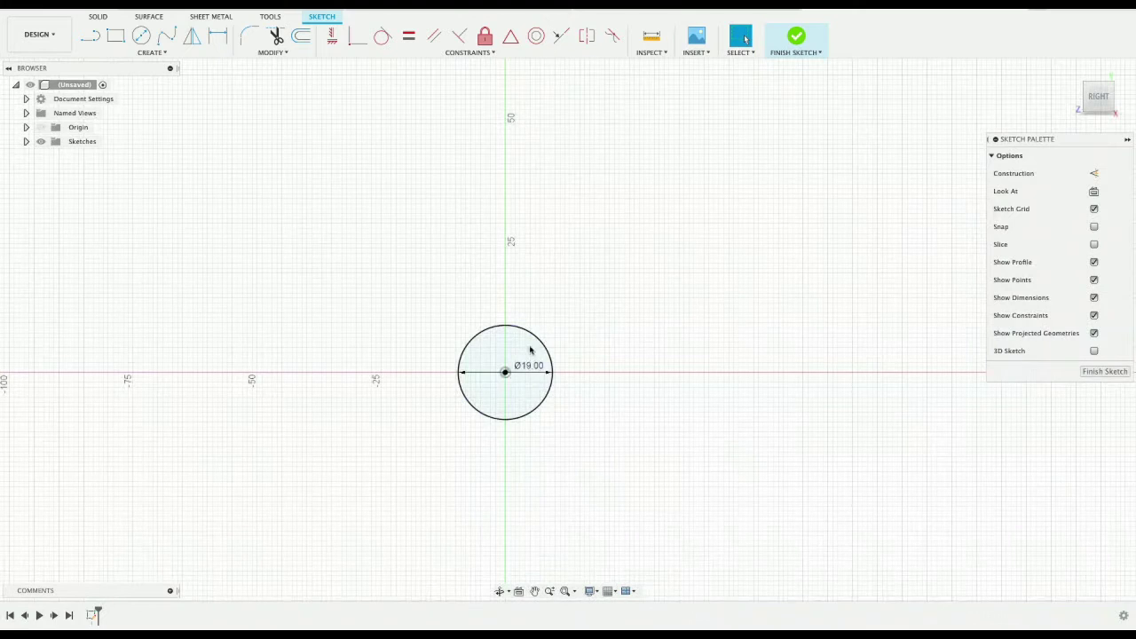
key("ctrl+z")
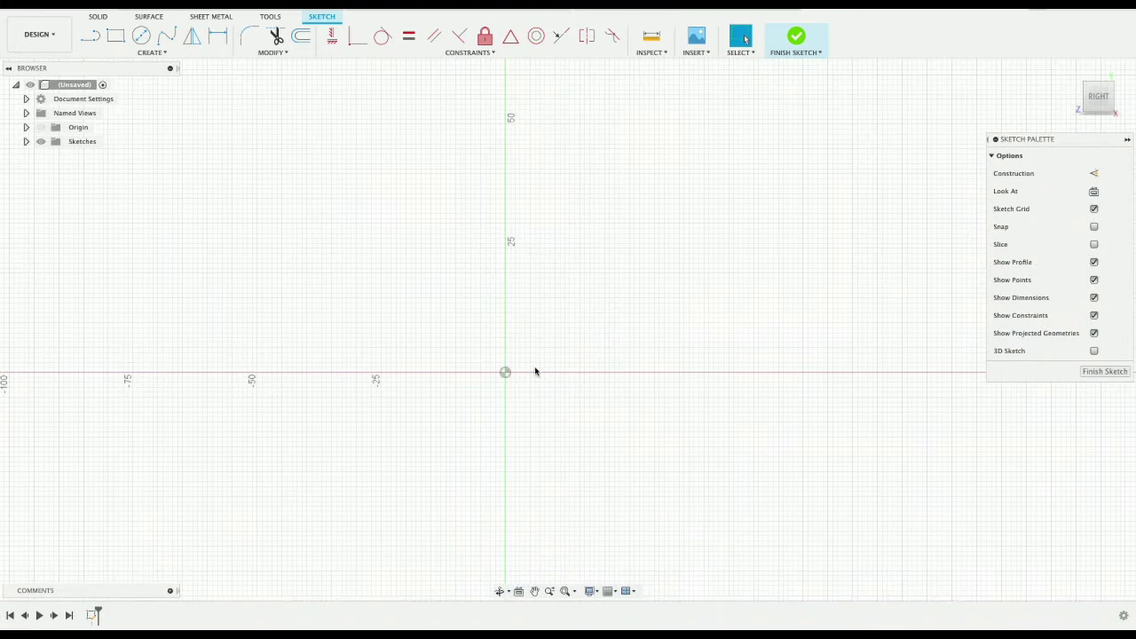
key("c")
left_click(505, 373)
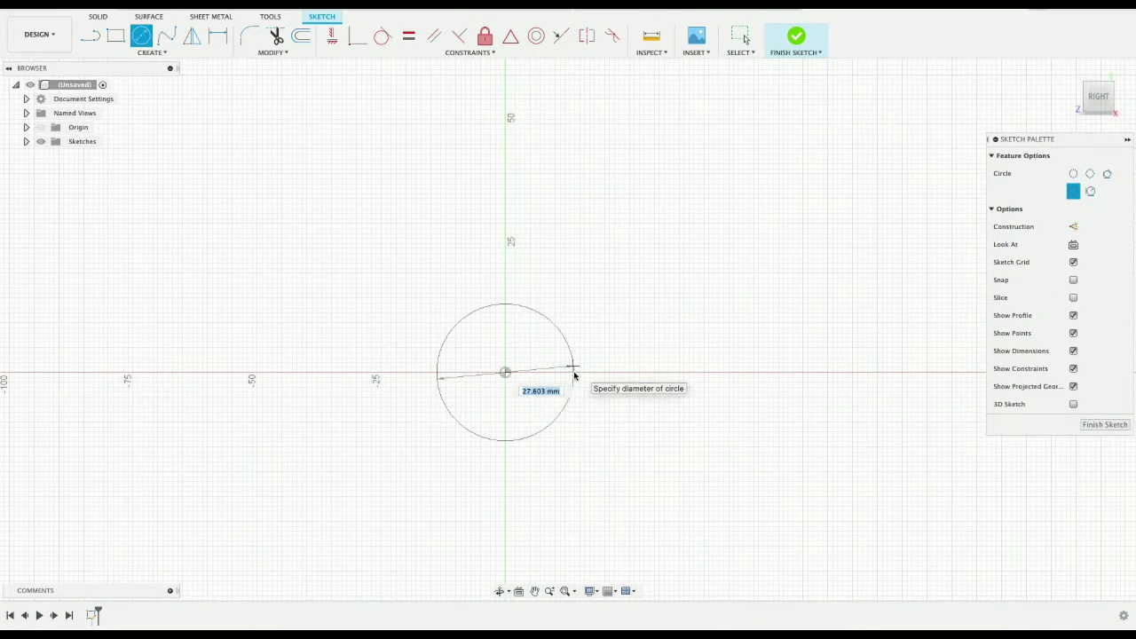
type("38")
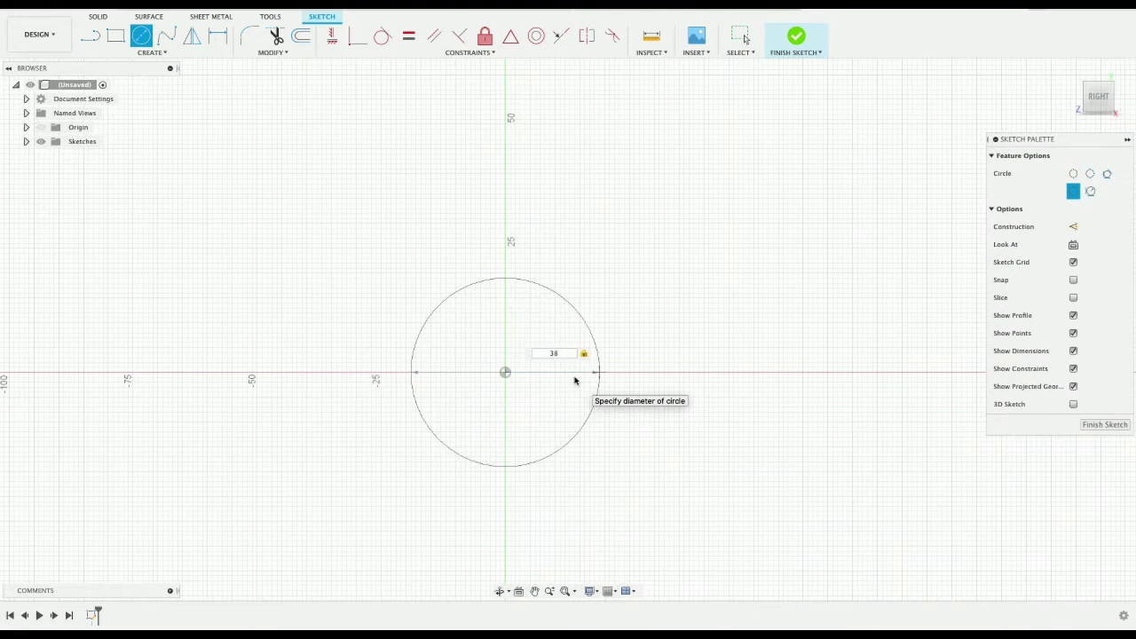
key("Return")
Step: Draw a 30 mm vertical line downward from the circle's centre
scroll(559, 387, "down", 3)
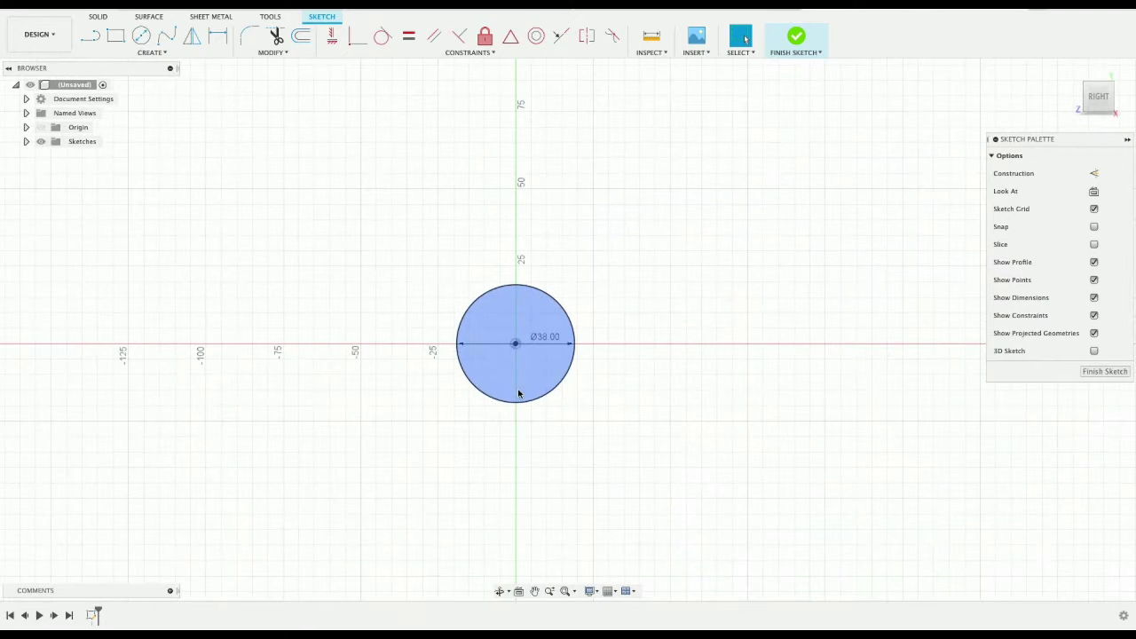
key("l")
left_click(516, 344)
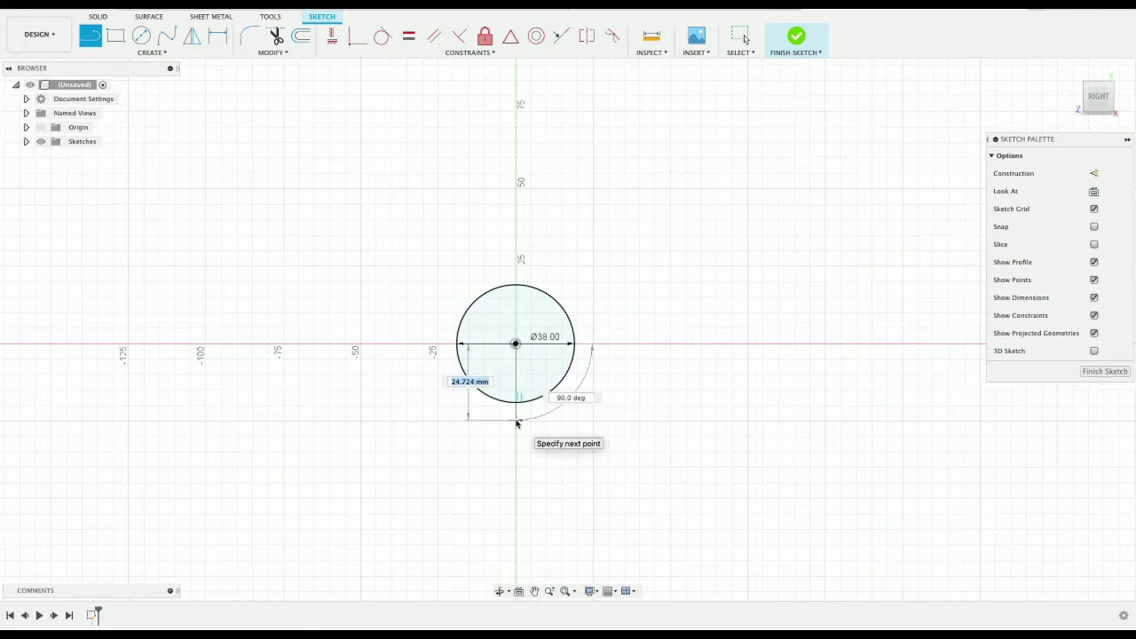
type("2 in")
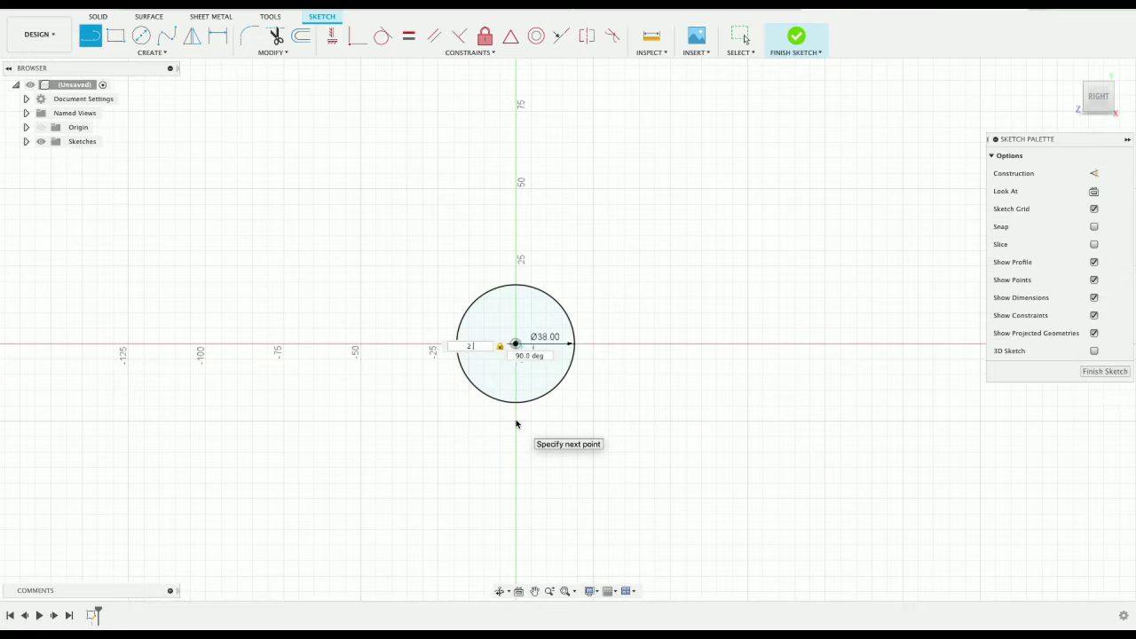
key("Tab")
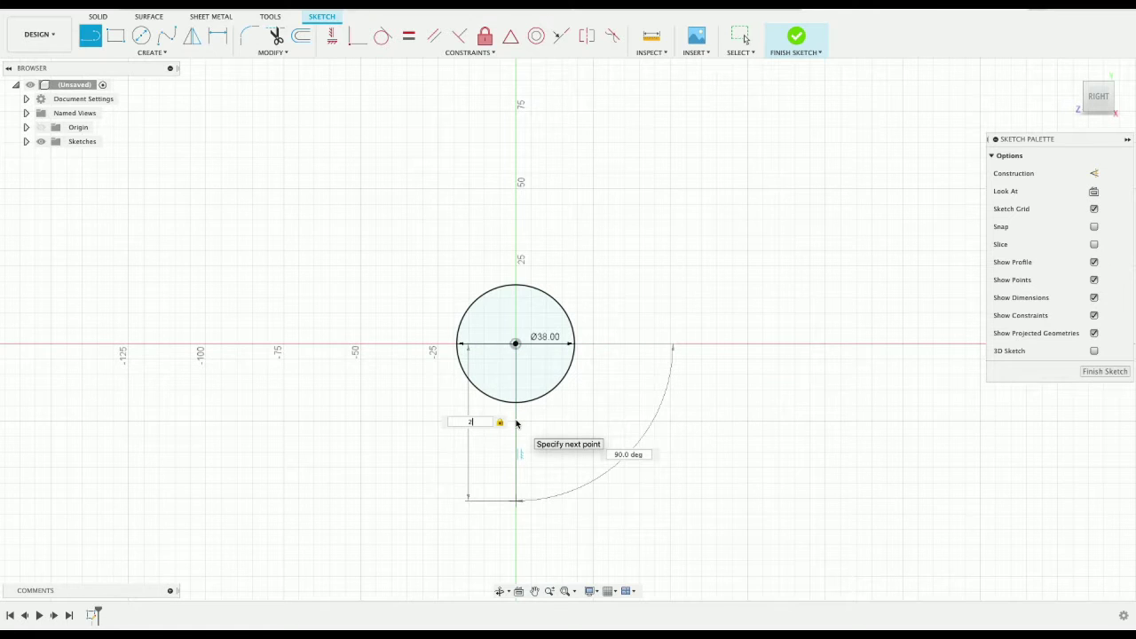
type("1.5 in")
key("Tab")
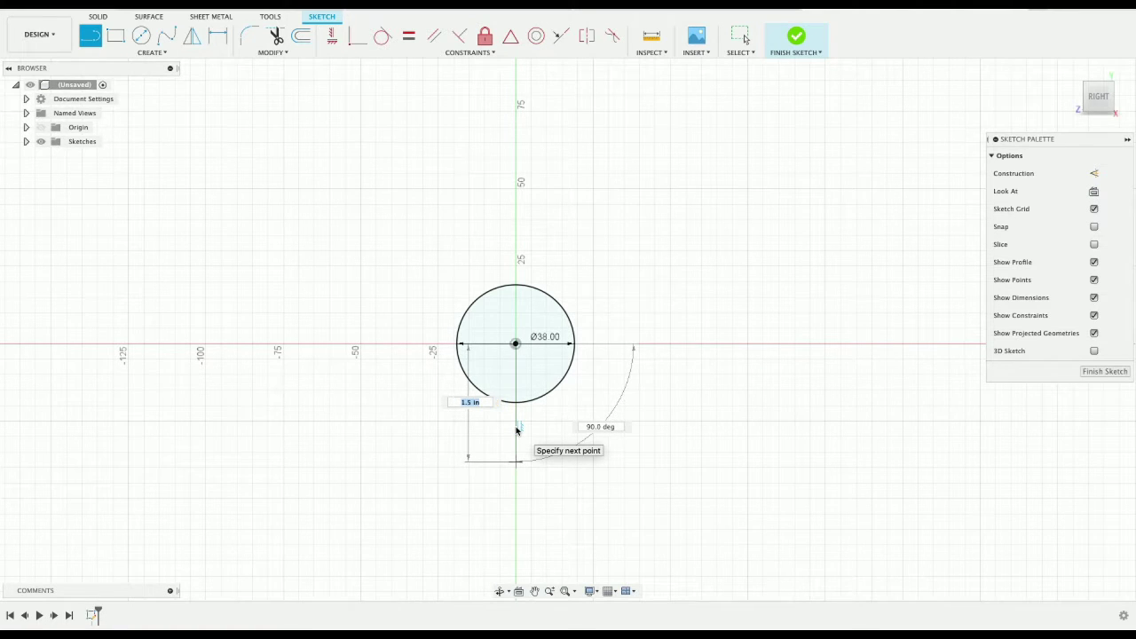
key("BackSpace")
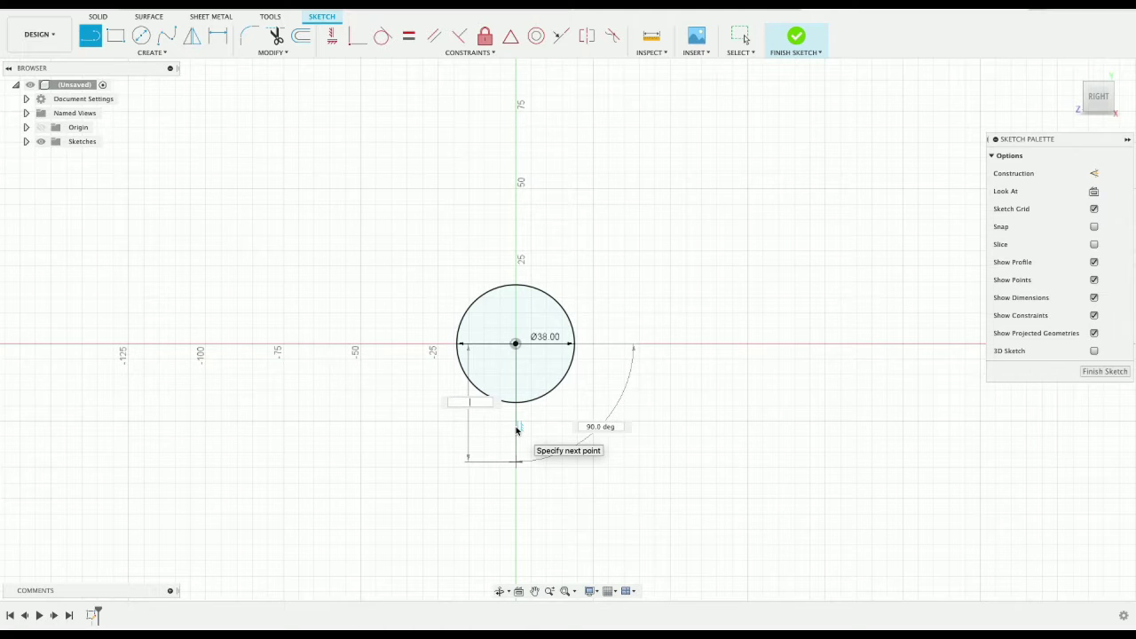
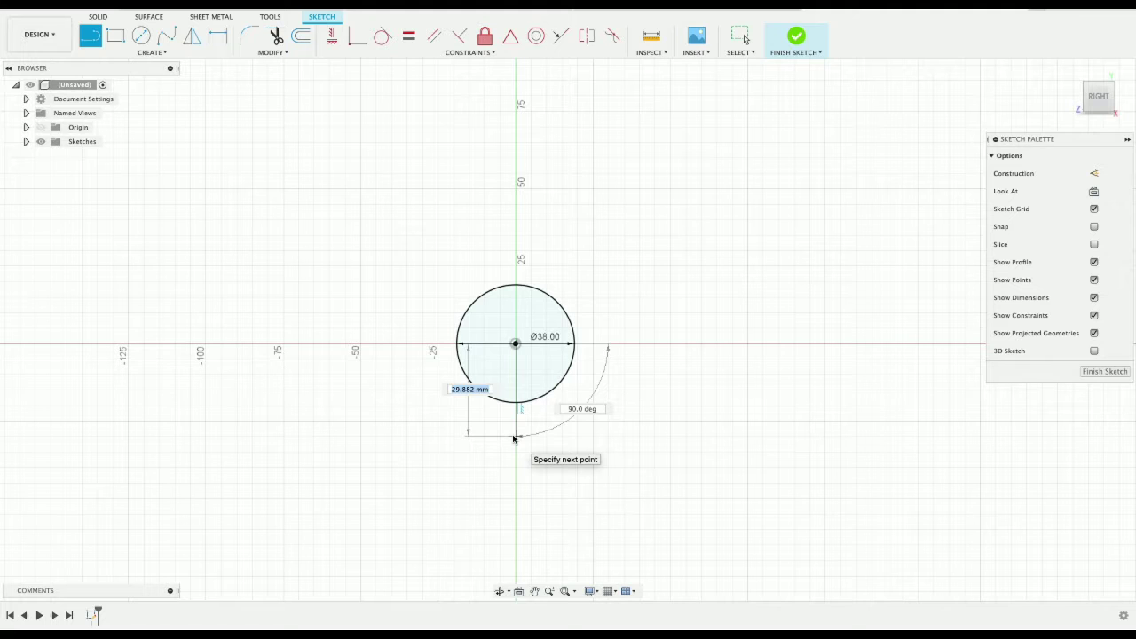
type("30")
key("Return")
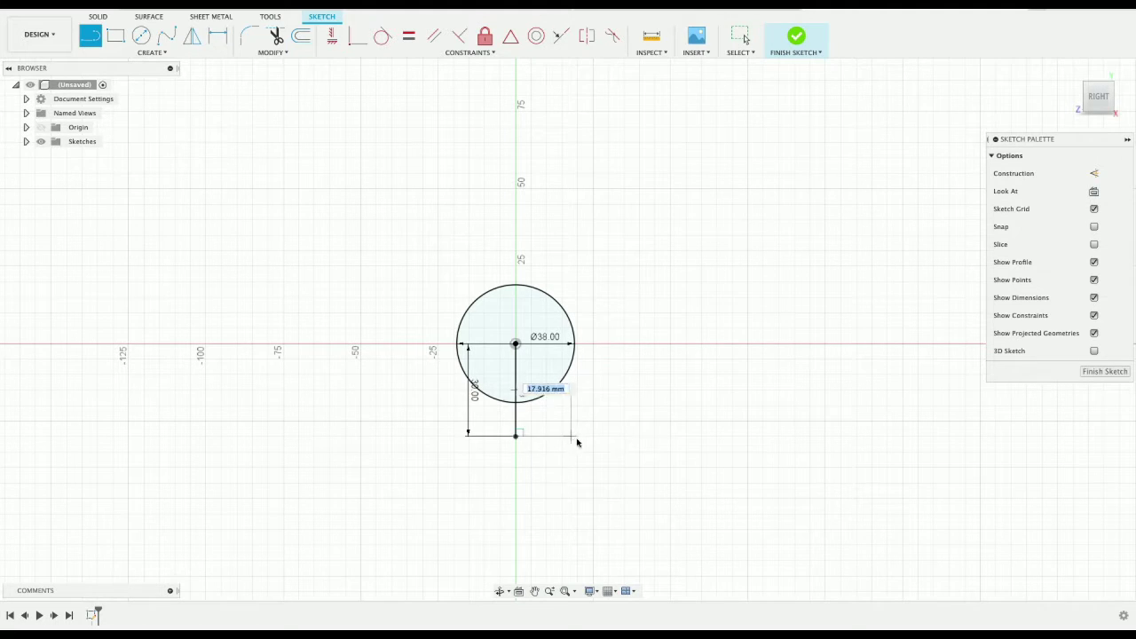
Step: Draw two 30 mm horizontal lines from the lower end of the vertical line, one to each side, forming the square's base
type("30")
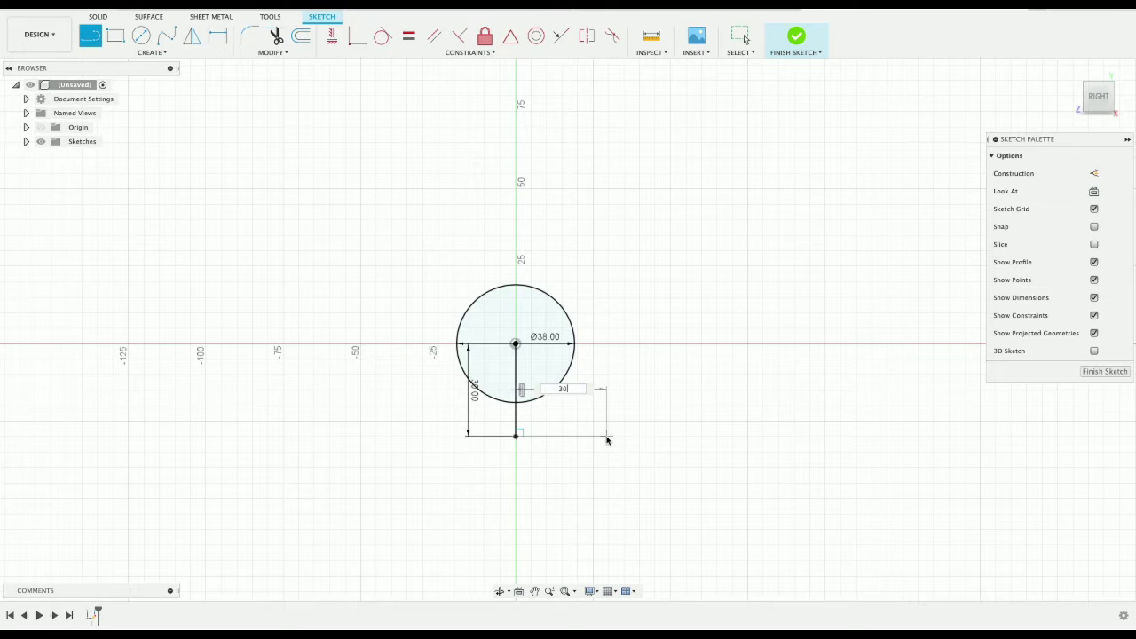
key("Tab")
key("Return")
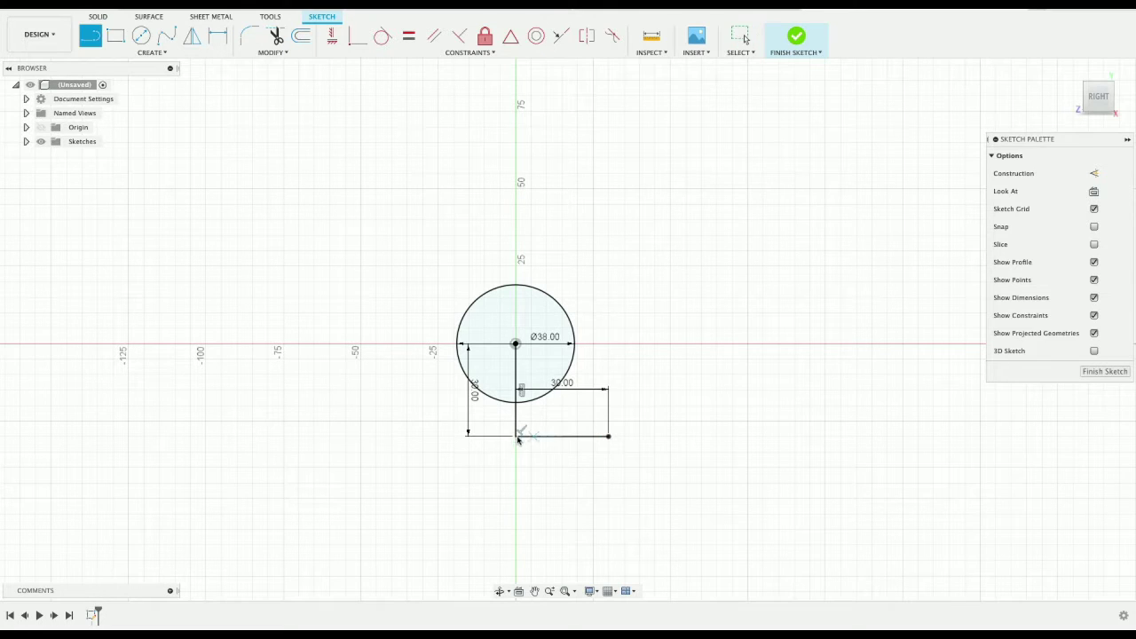
left_click(516, 436)
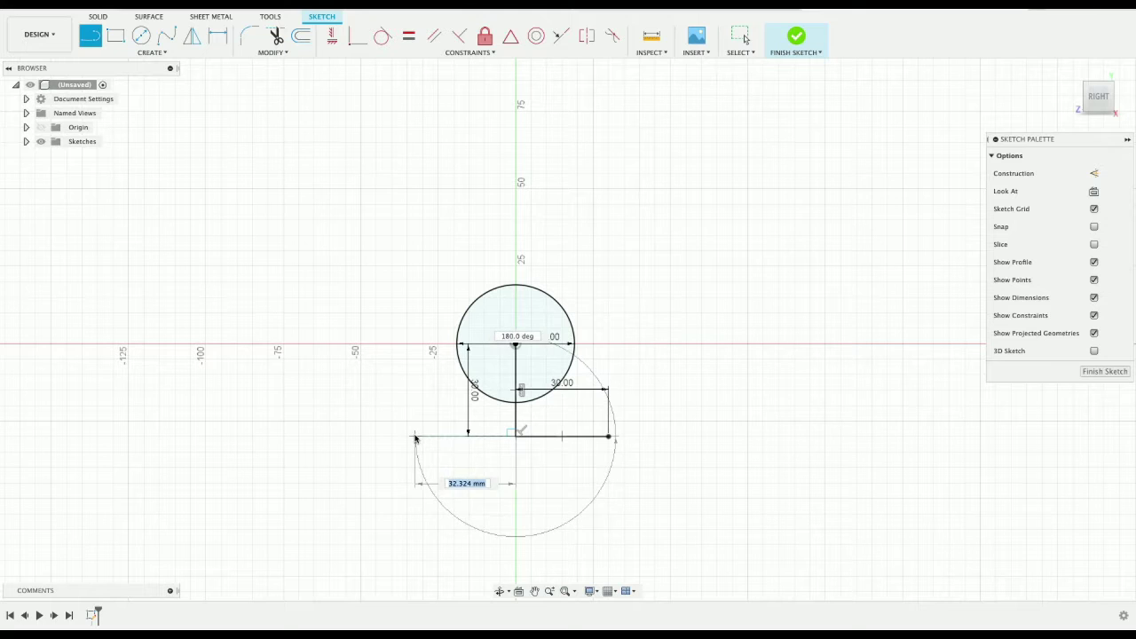
type("30")
key("Tab")
key("Return")
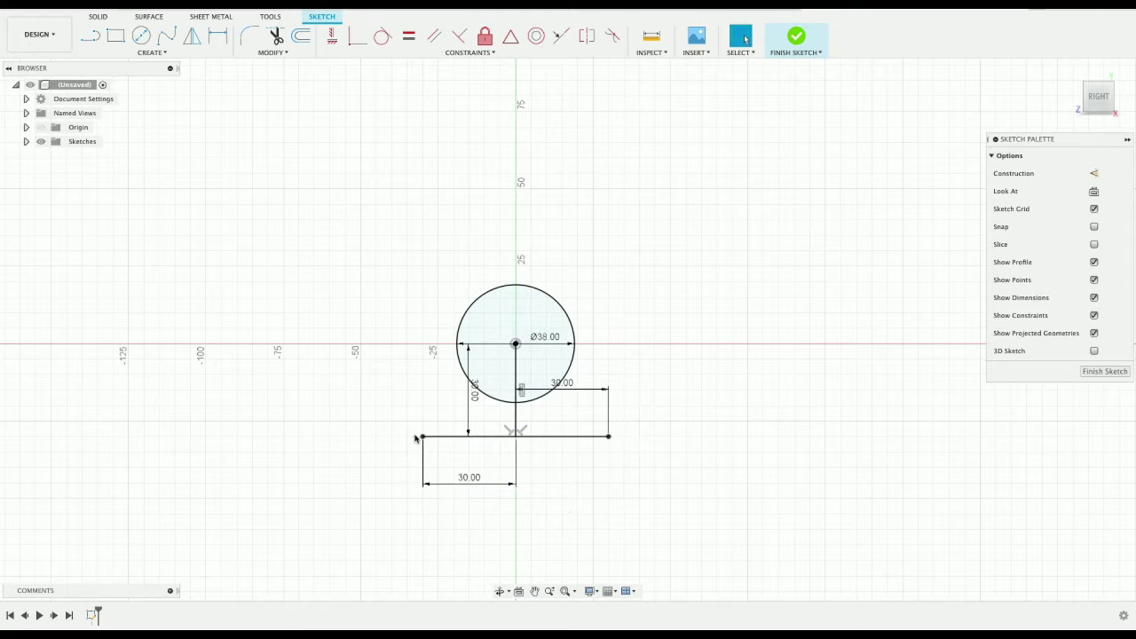
Step: Complete the square around the circle with a 60 mm left side, a 60 mm top side and a closing right side
left_click(423, 436)
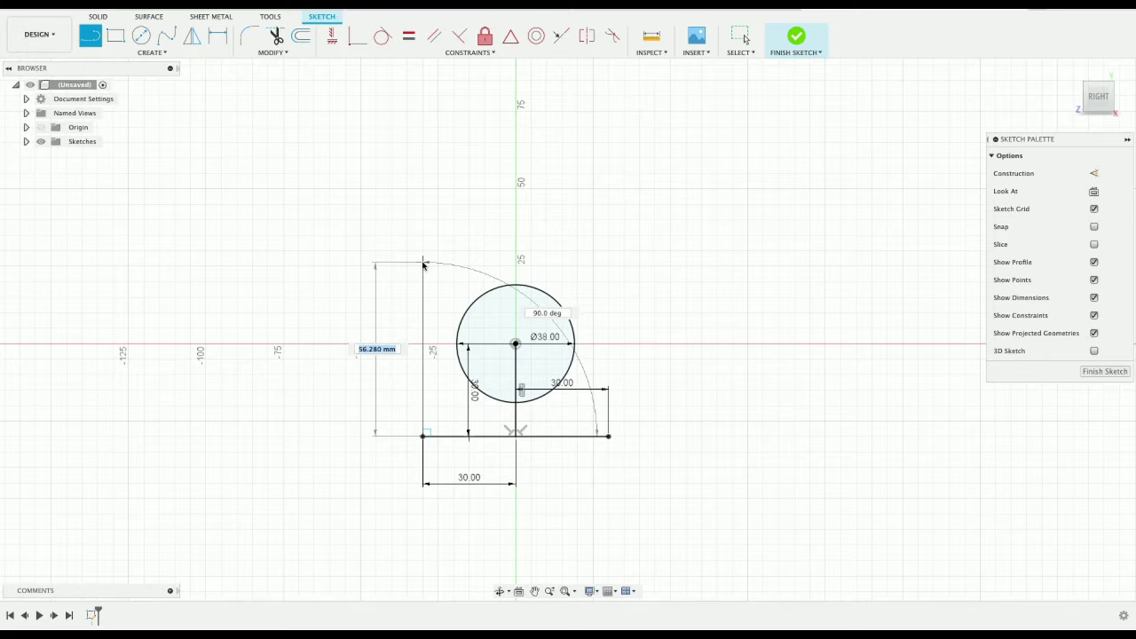
type("60")
key("Tab")
key("Return")
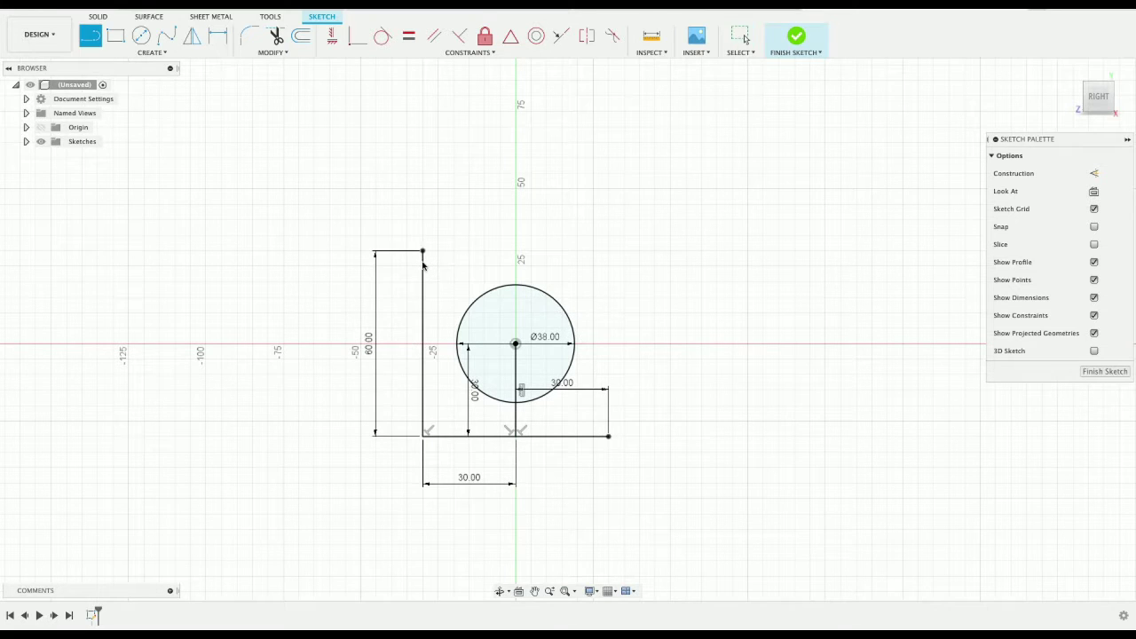
type("60")
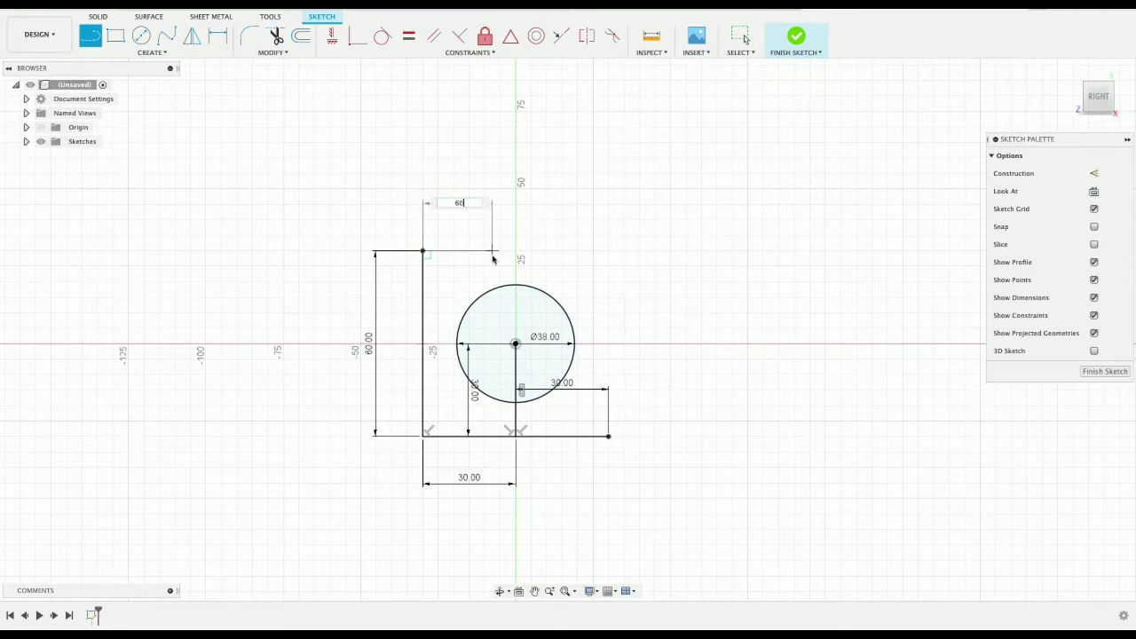
key("Tab")
key("Return")
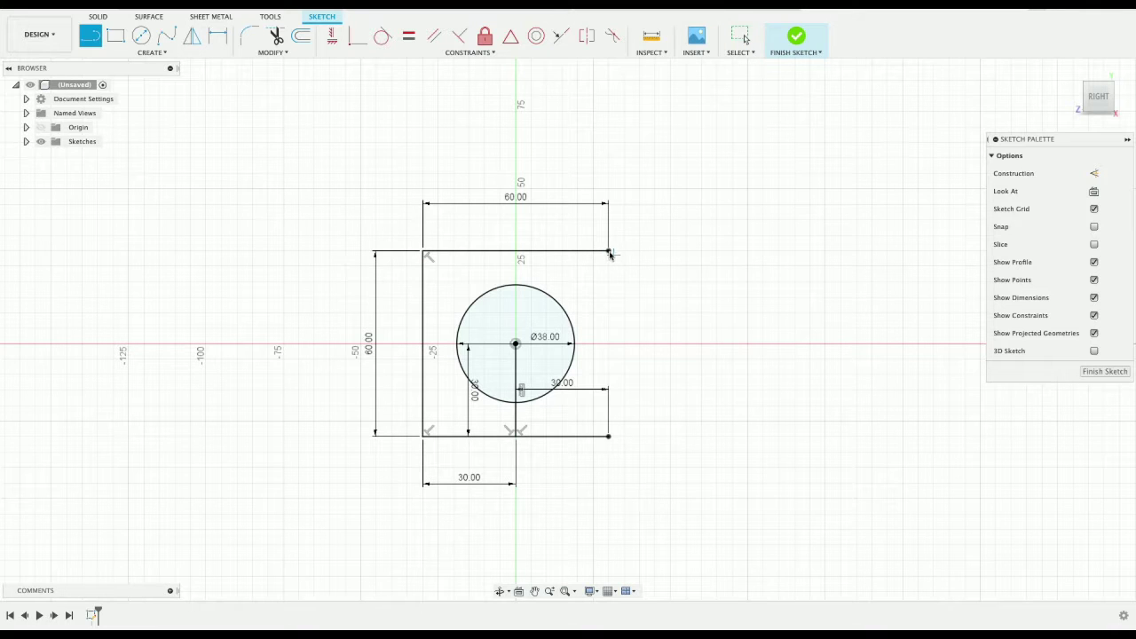
left_click(609, 436)
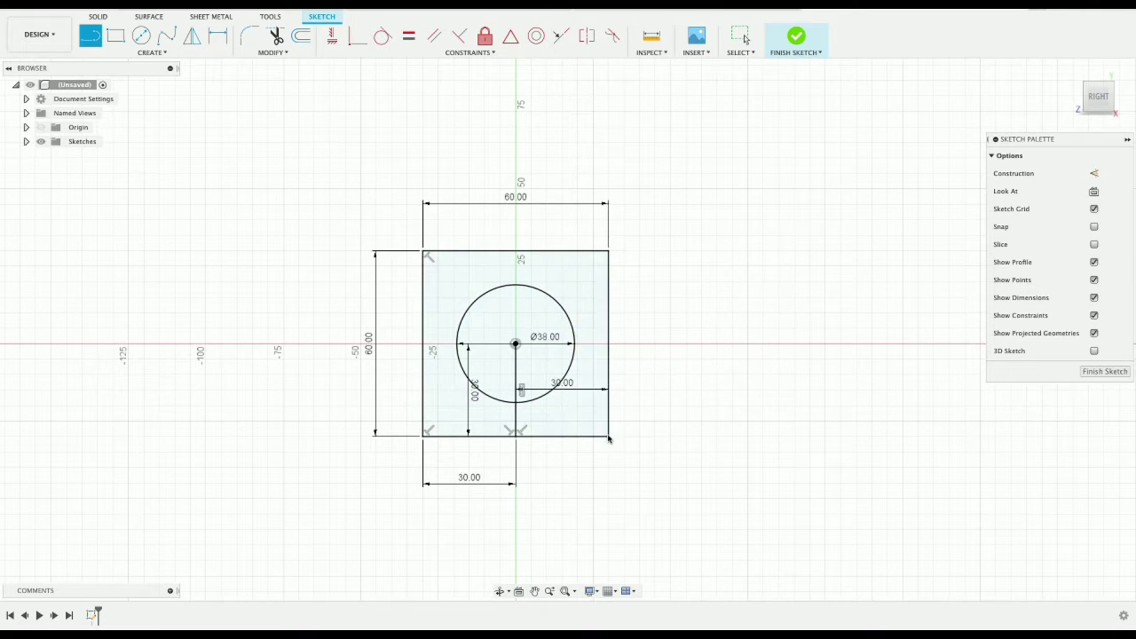
key("Escape")
Step: Extrude the square profile surrounding the circular hole 12.7 mm as a new body
left_click(596, 292)
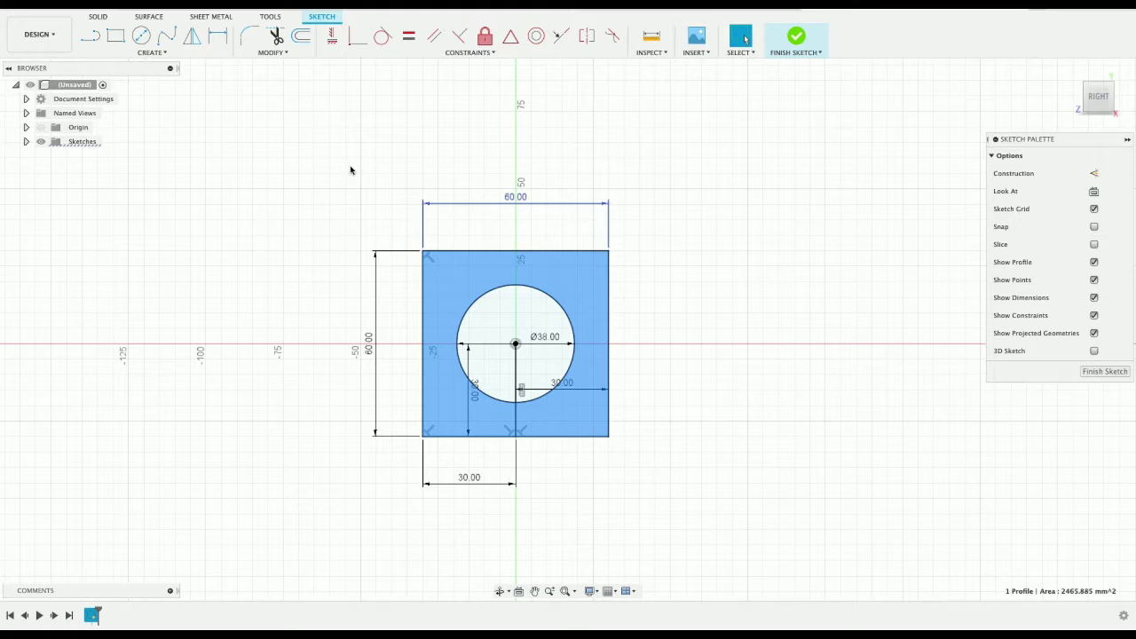
left_click(99, 17)
left_click(116, 35)
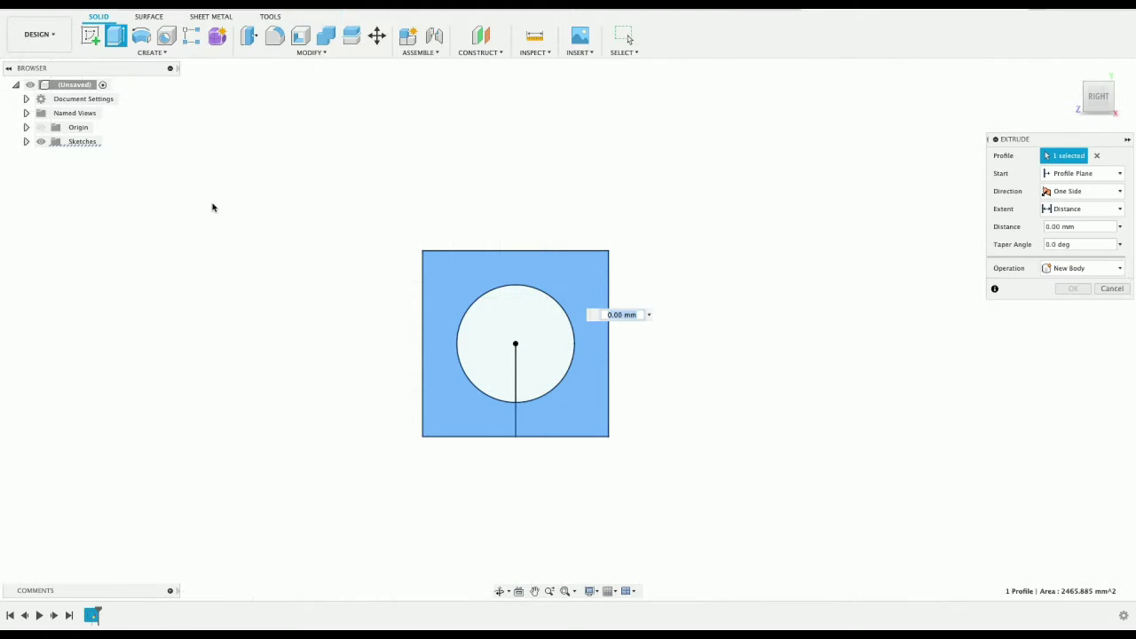
type("12")
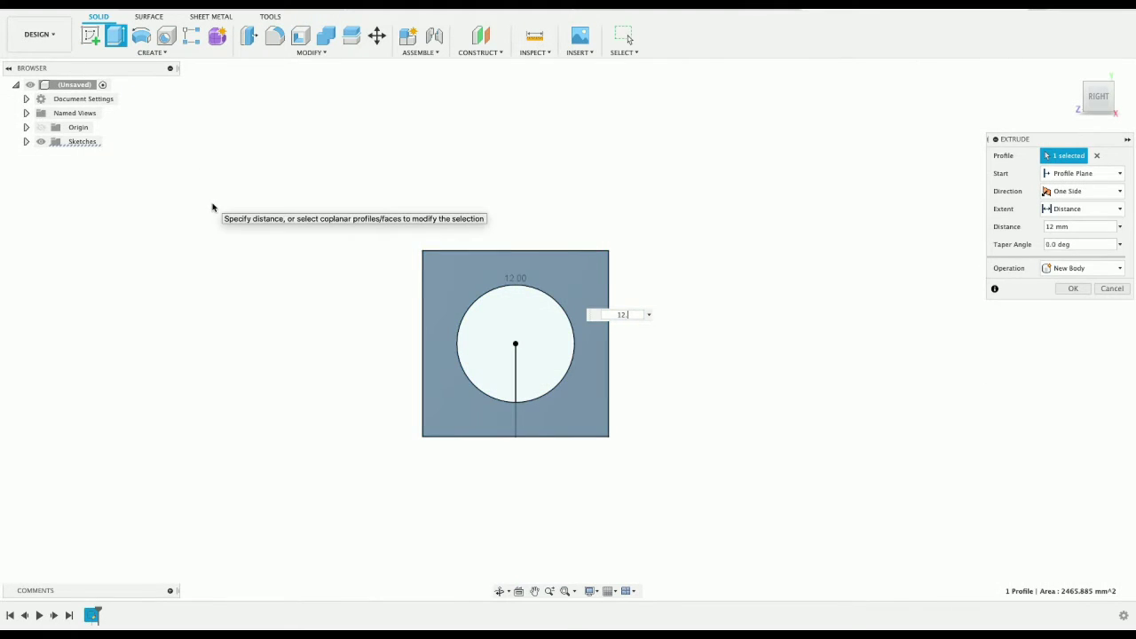
type(".7")
key("Return")
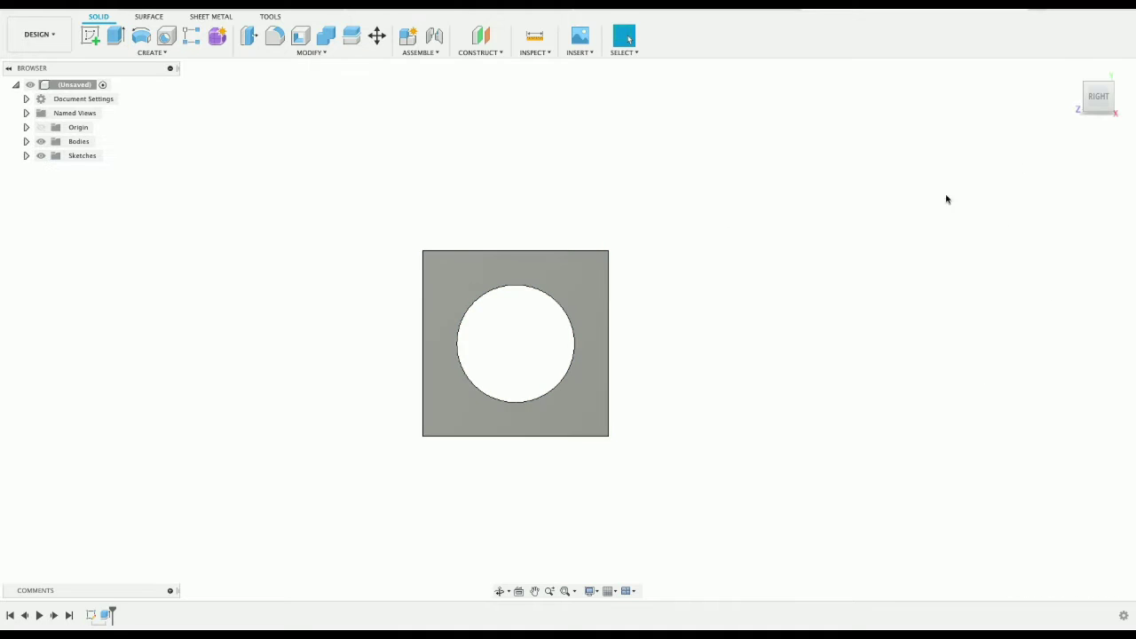
Step: Save the design as "motor holder" in the 30boi > Take II folder
mouse_move(1090, 112)
left_mouse_down()
mouse_move(1065, 124)
mouse_move(1088, 107)
mouse_move(1070, 112)
left_mouse_up()
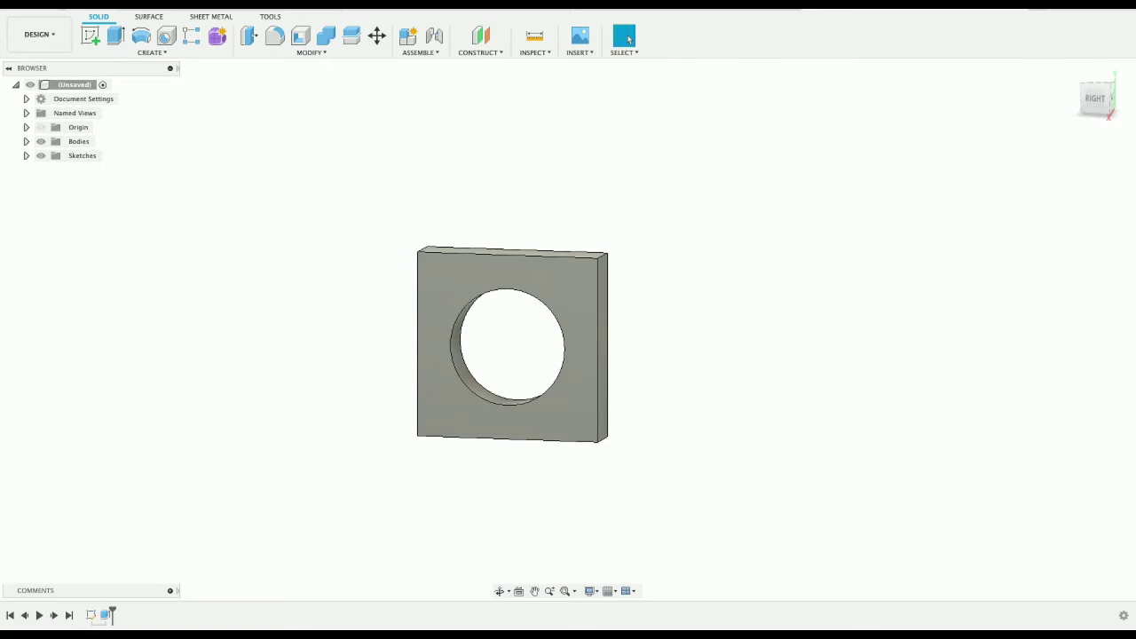
key("ctrl+s")
type("motor ho")
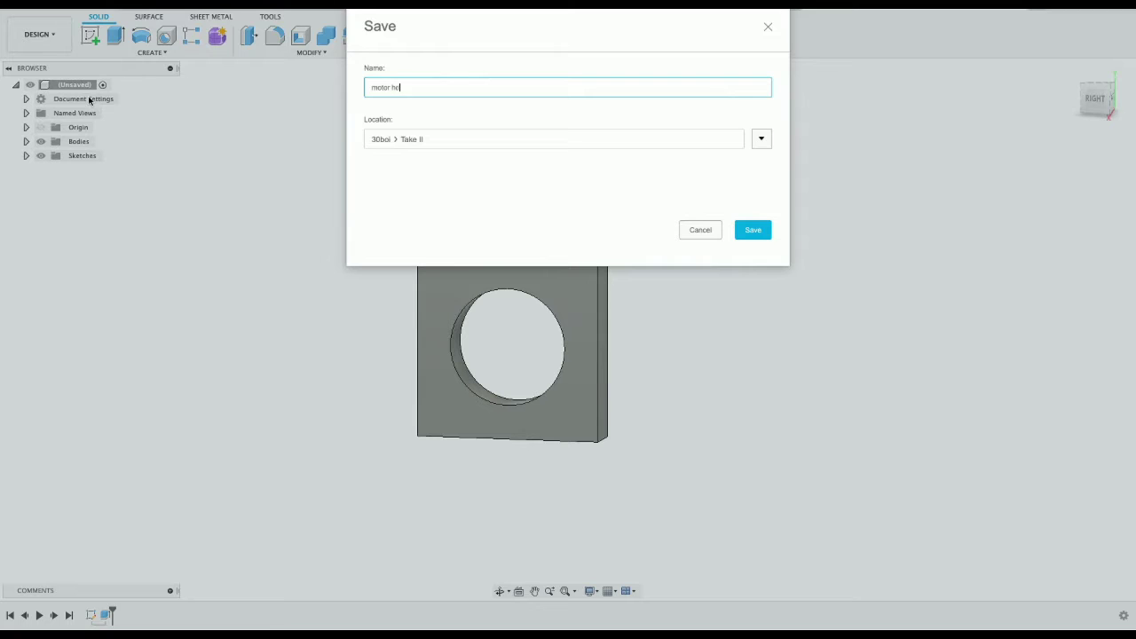
type("lder")
key("Return")
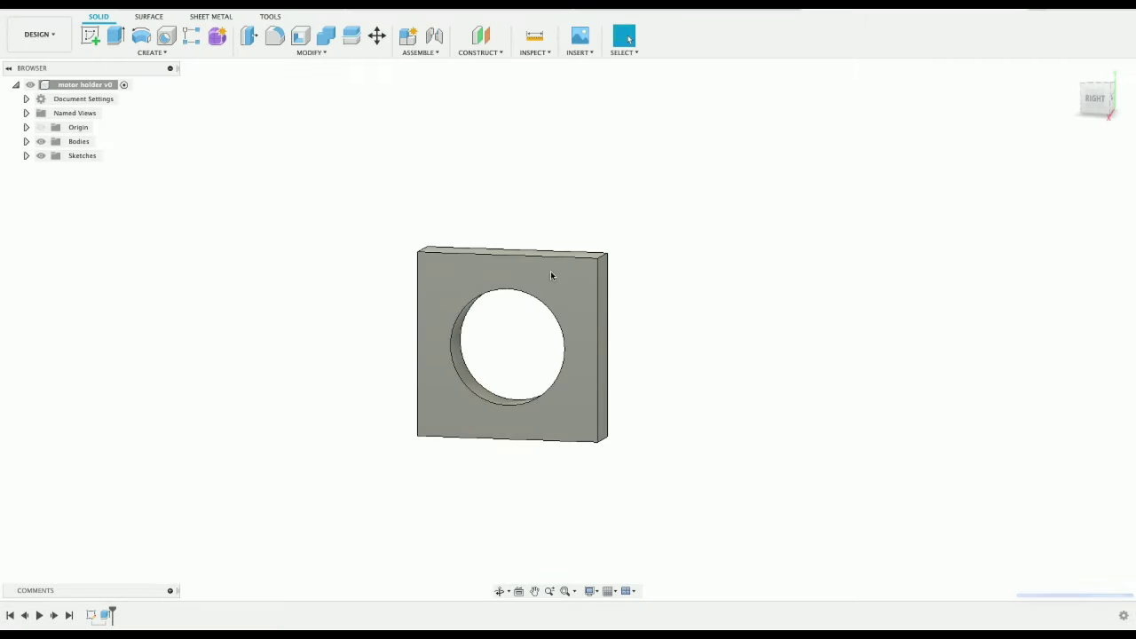
Step: Start a new sketch on the front face of the motor holder plate
left_click(513, 269)
left_click(90, 36)
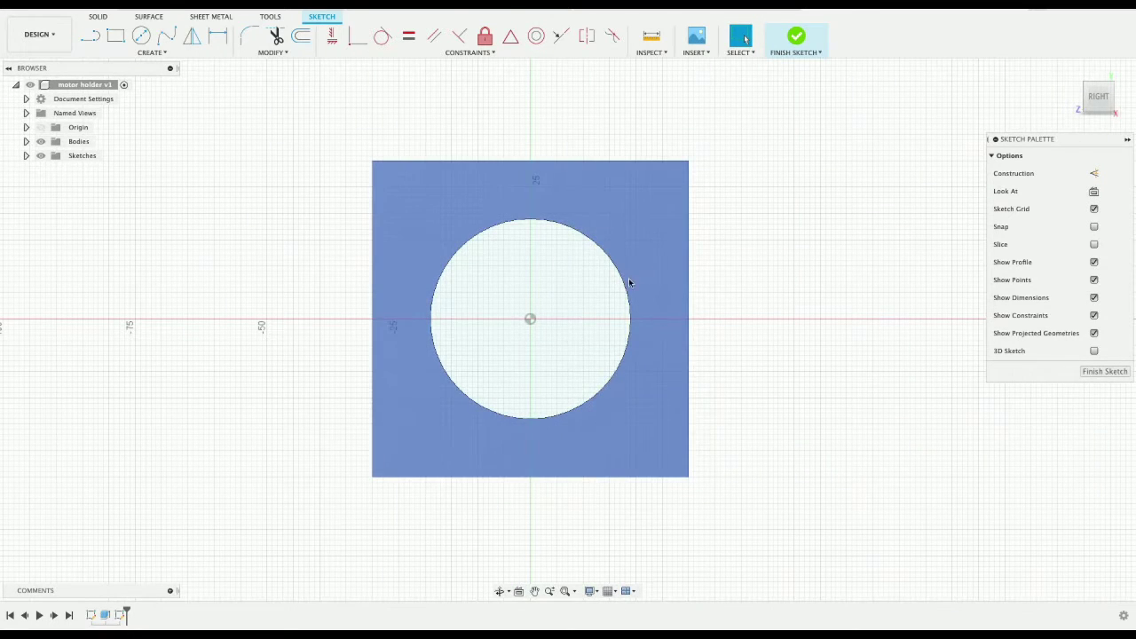
Step: Try a 15 mm diameter circle centred on the plate's upper-right corner, and undo it
key("c")
left_click(689, 160)
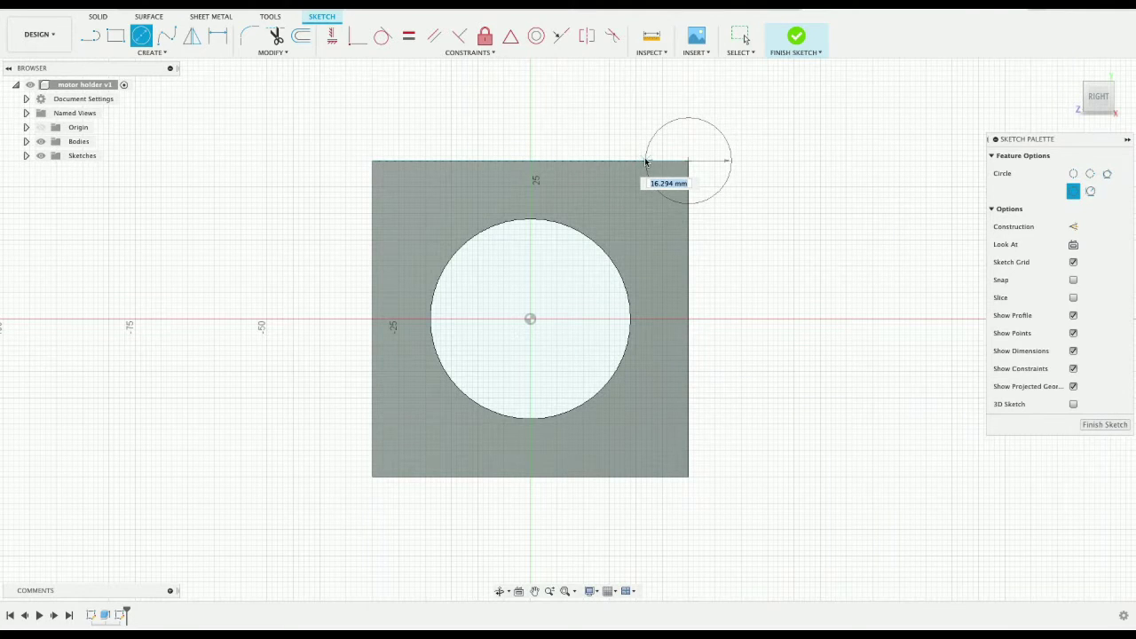
type("15")
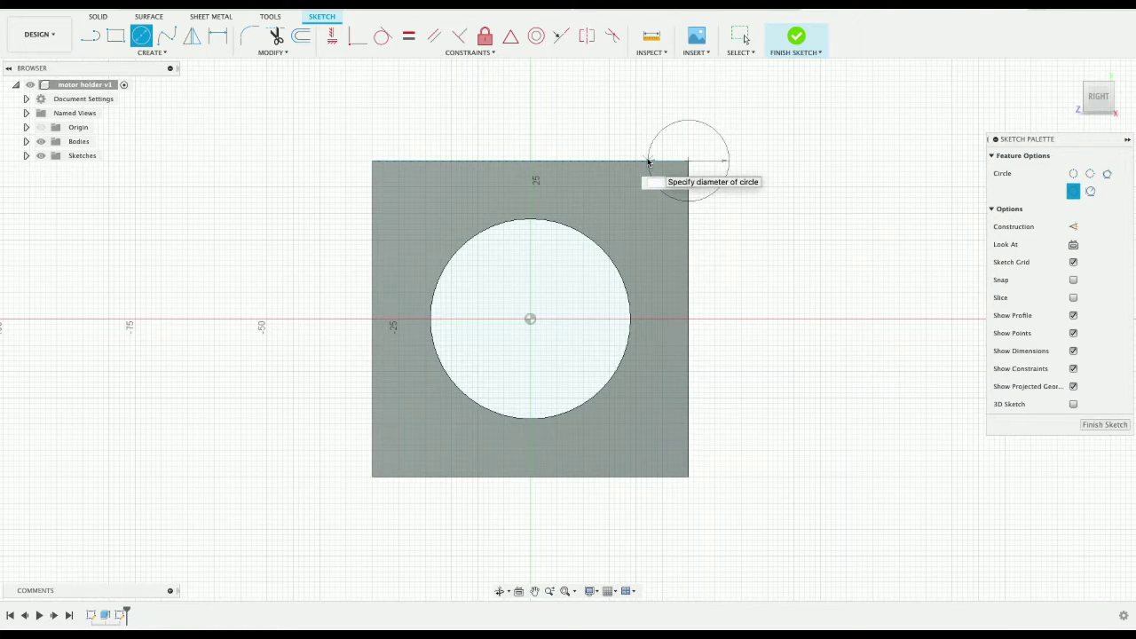
key("Return")
key("l")
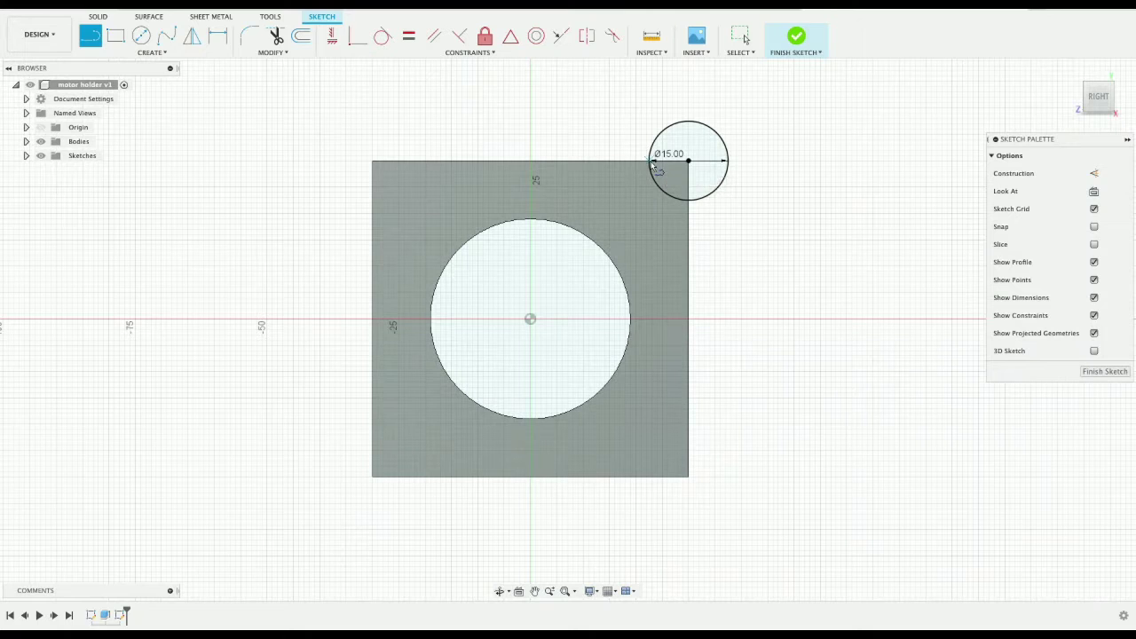
key("Escape")
key("ctrl+z")
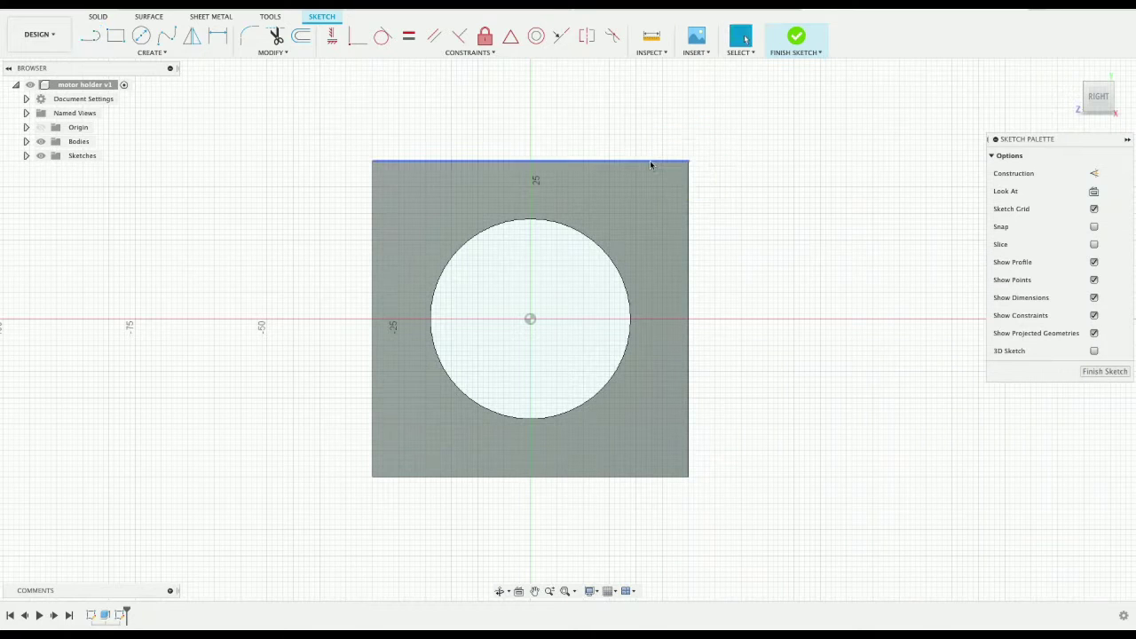
Step: Try a line of about 6.6 mm along the plate's upper edge ending at the upper-right corner, and delete it
key("l")
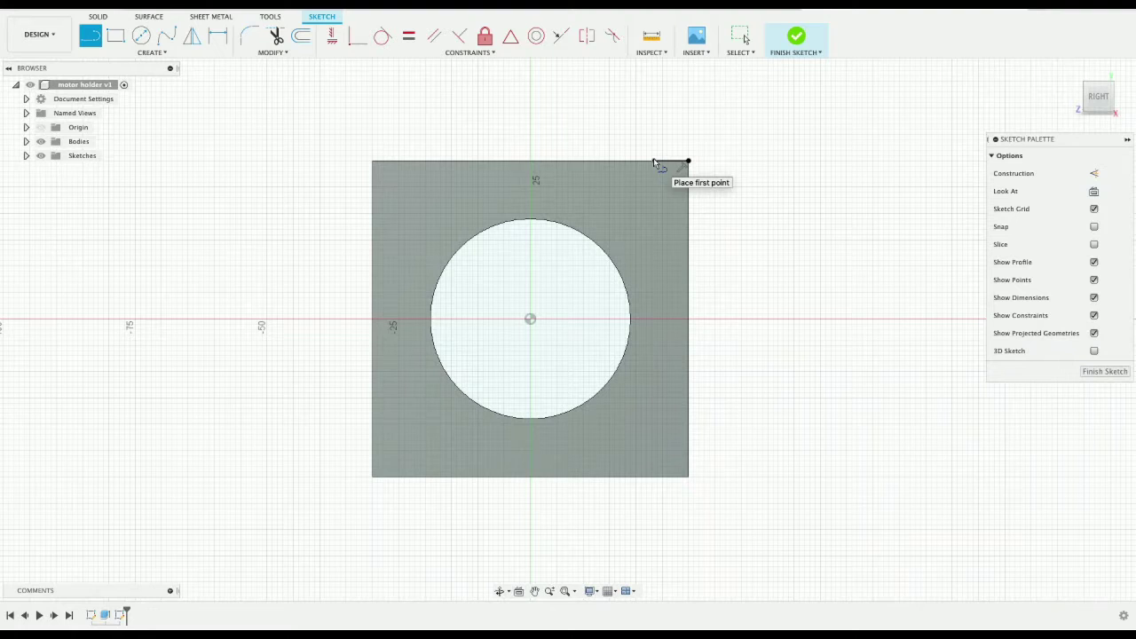
left_click(654, 160)
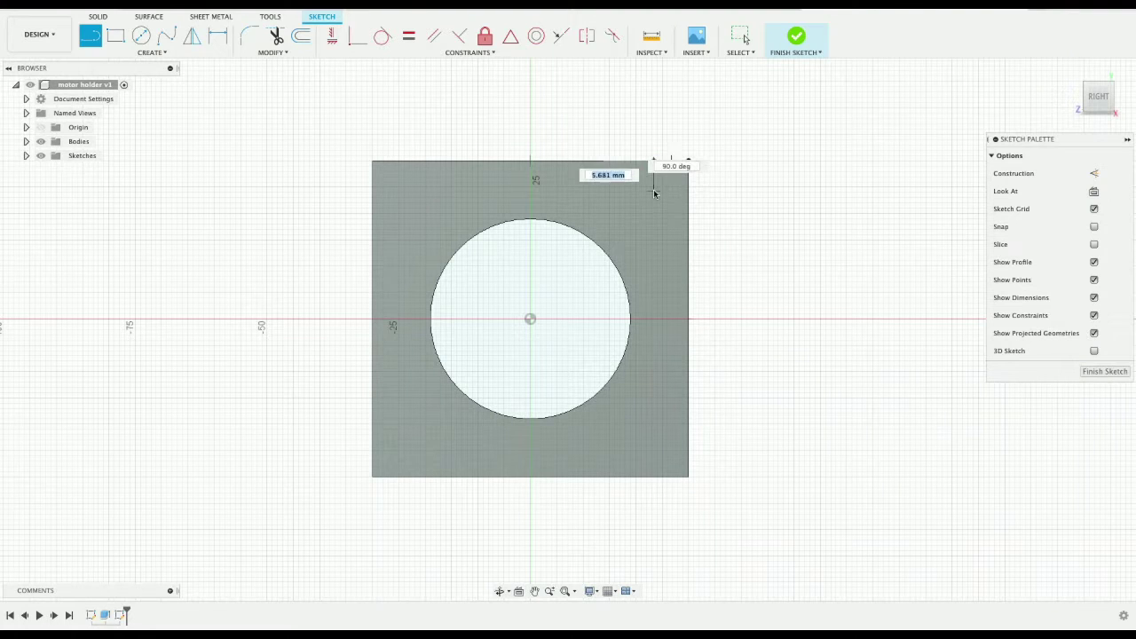
left_click(688, 161)
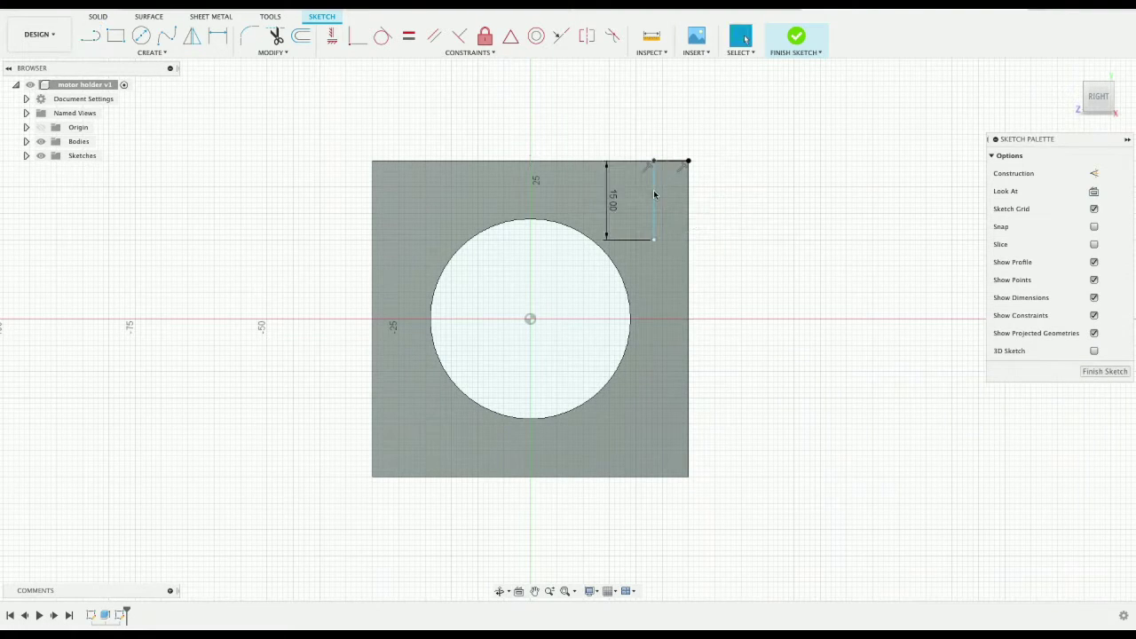
key("Escape")
key("l")
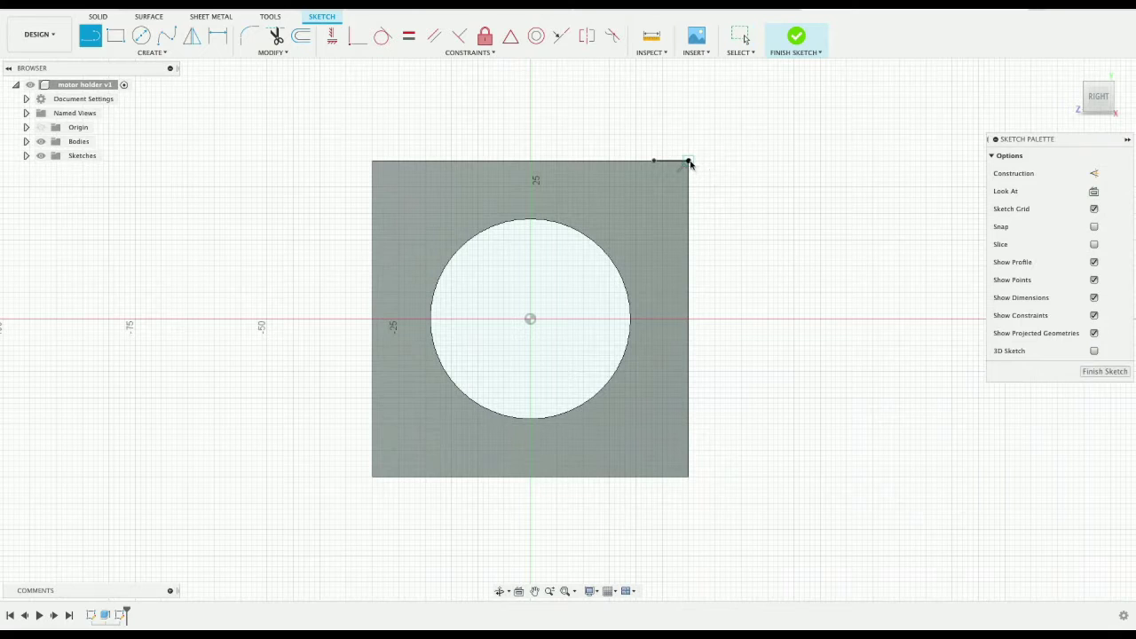
left_click(688, 161)
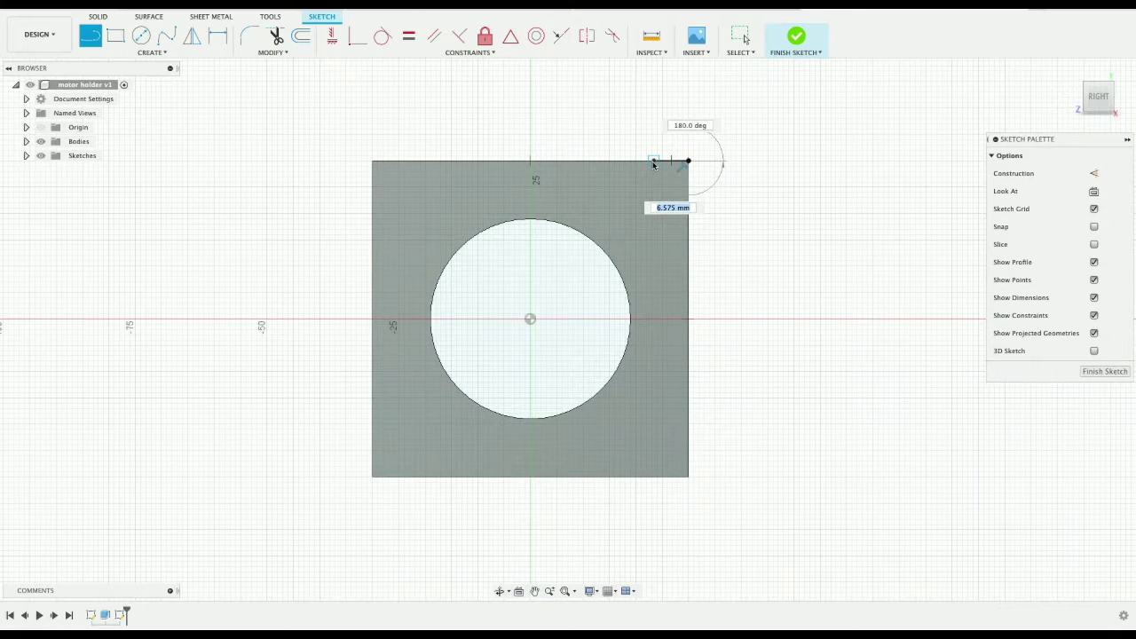
key("Escape")
left_click(664, 161)
key("Delete")
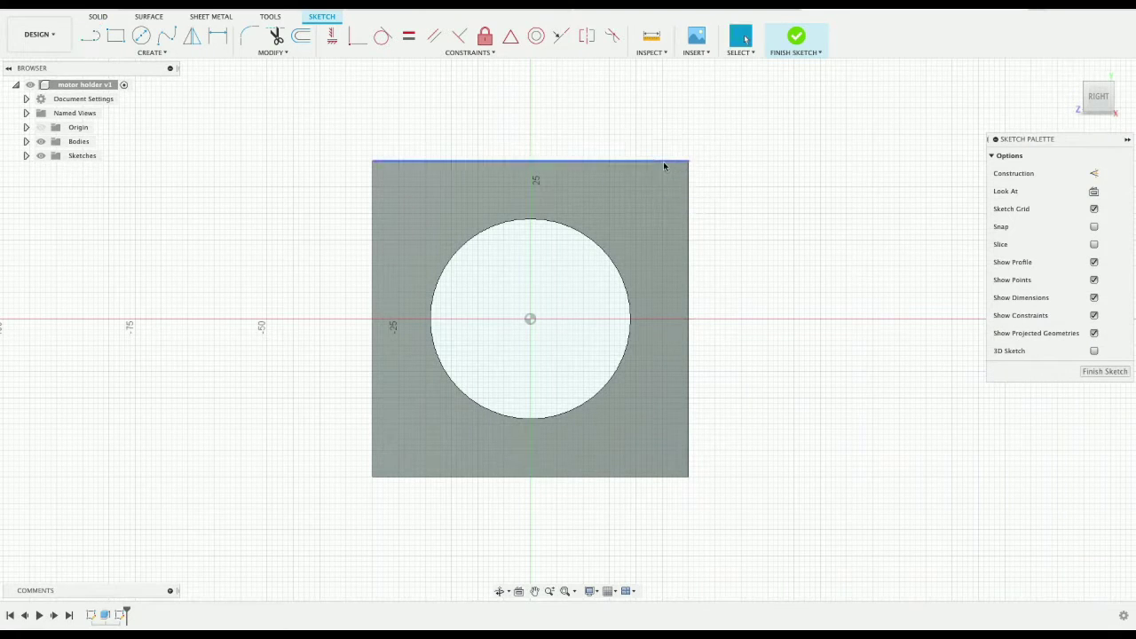
Step: Sketch an 8 mm line along the upper edge from the plate's upper-right corner and an 8 mm line perpendicular to it into the plate
key("l")
left_click(689, 162)
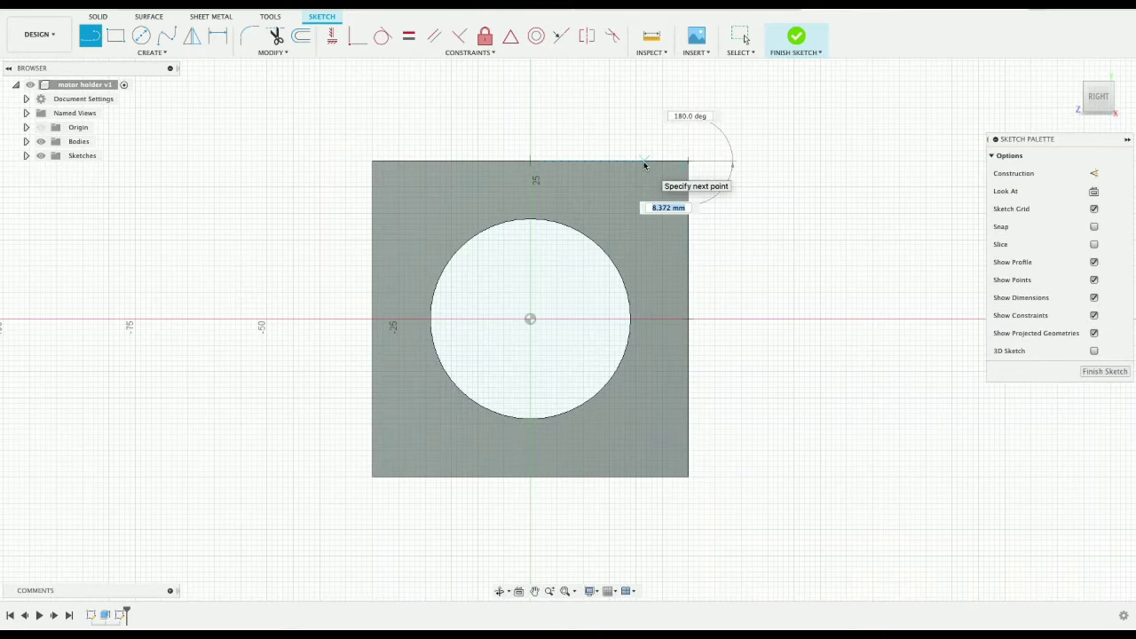
type("8")
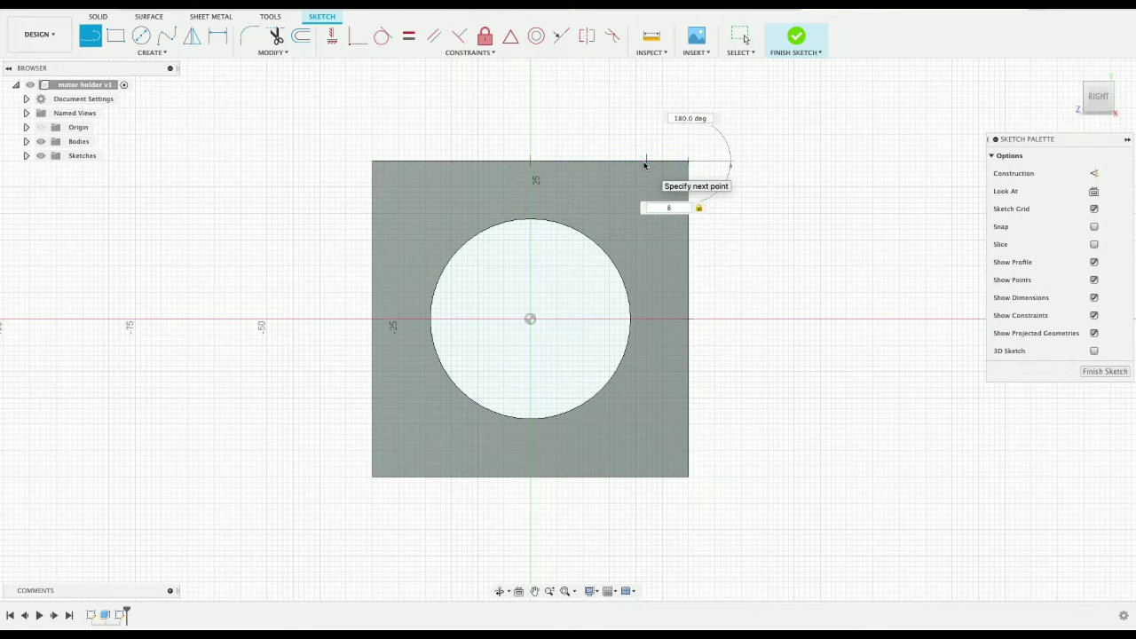
key("Return")
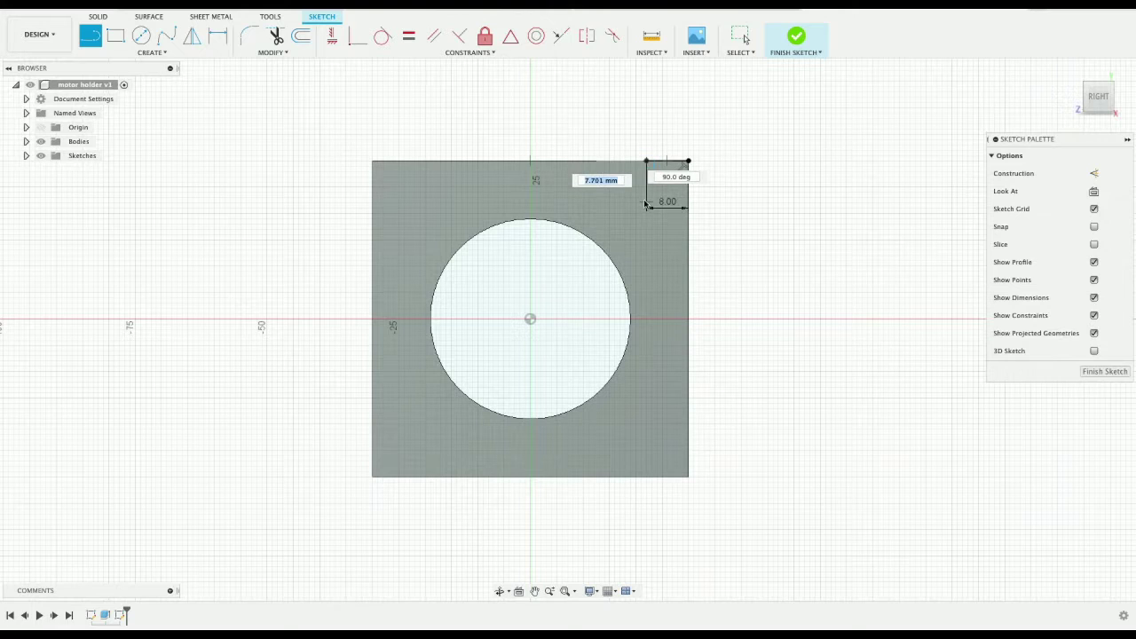
type("8")
key("Return")
key("Escape")
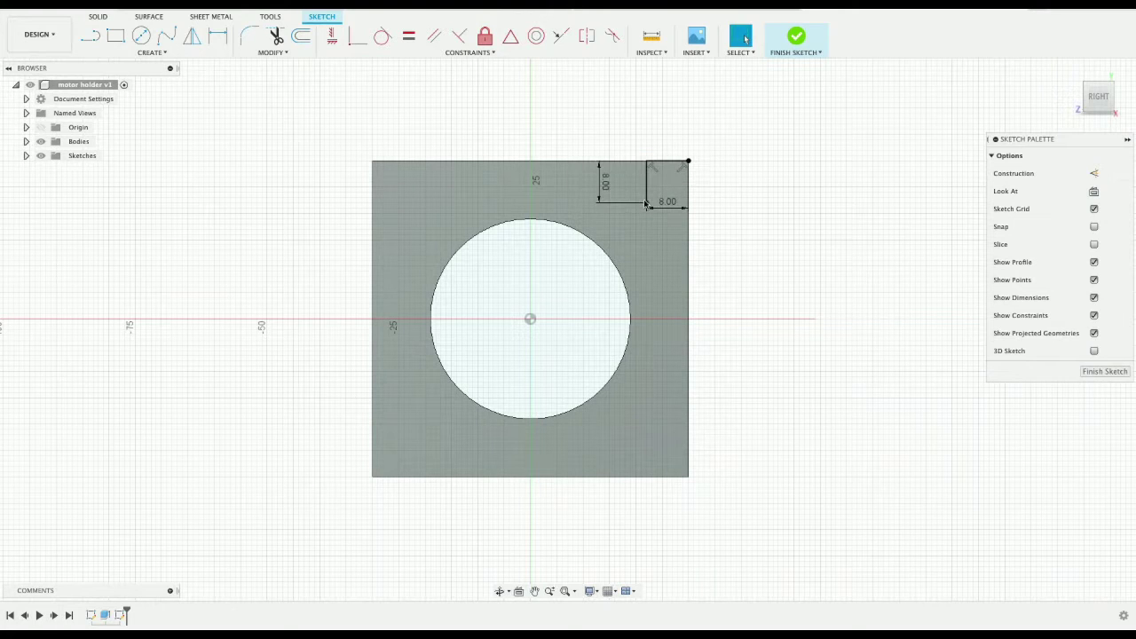
key("c")
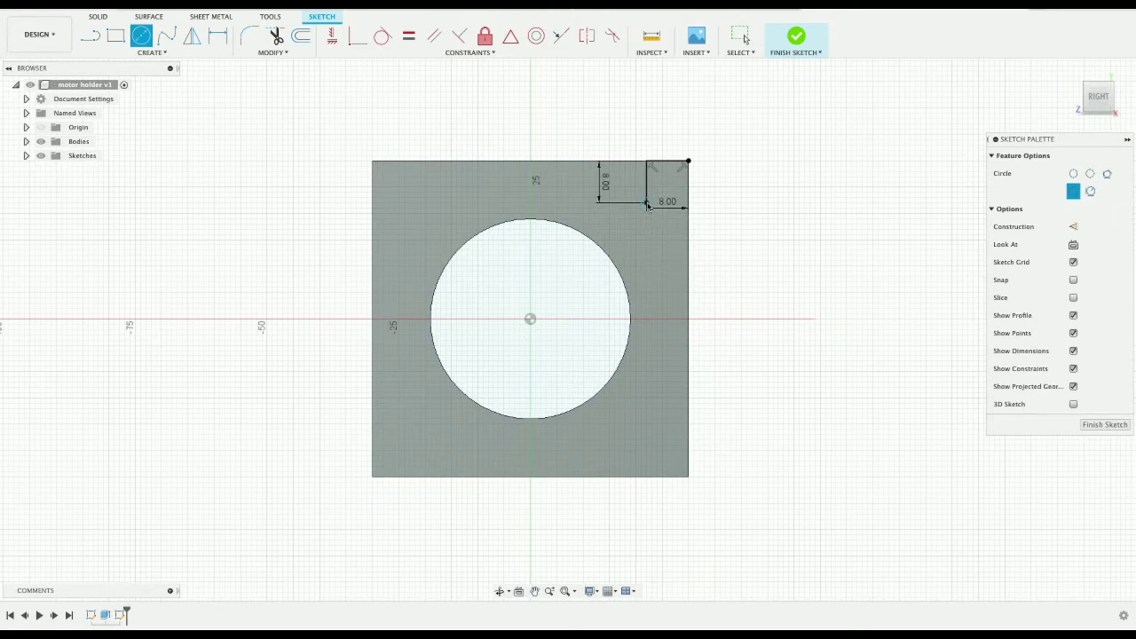
left_click(646, 203)
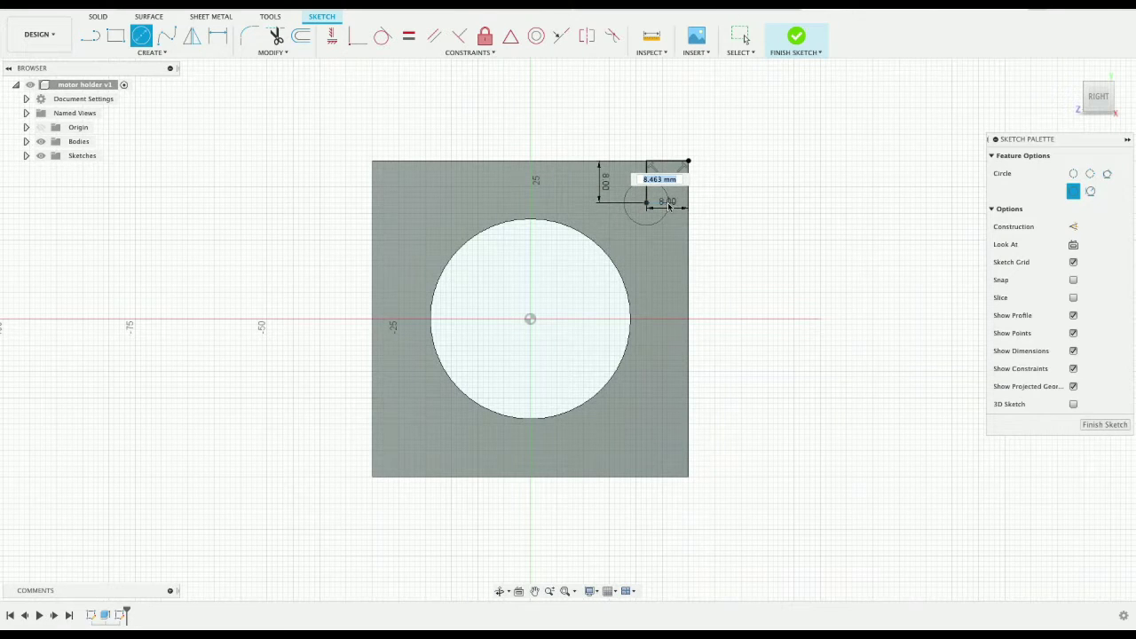
key("Escape")
Step: Try an 8 mm line starting at the plate's lower-right corner
key("l")
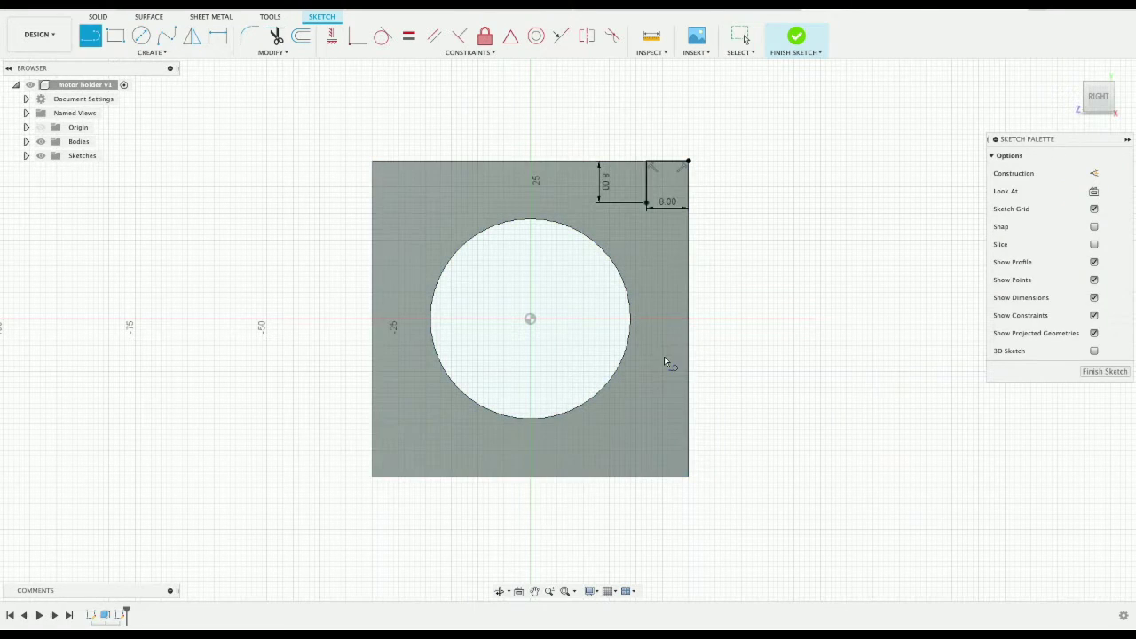
left_click(689, 476)
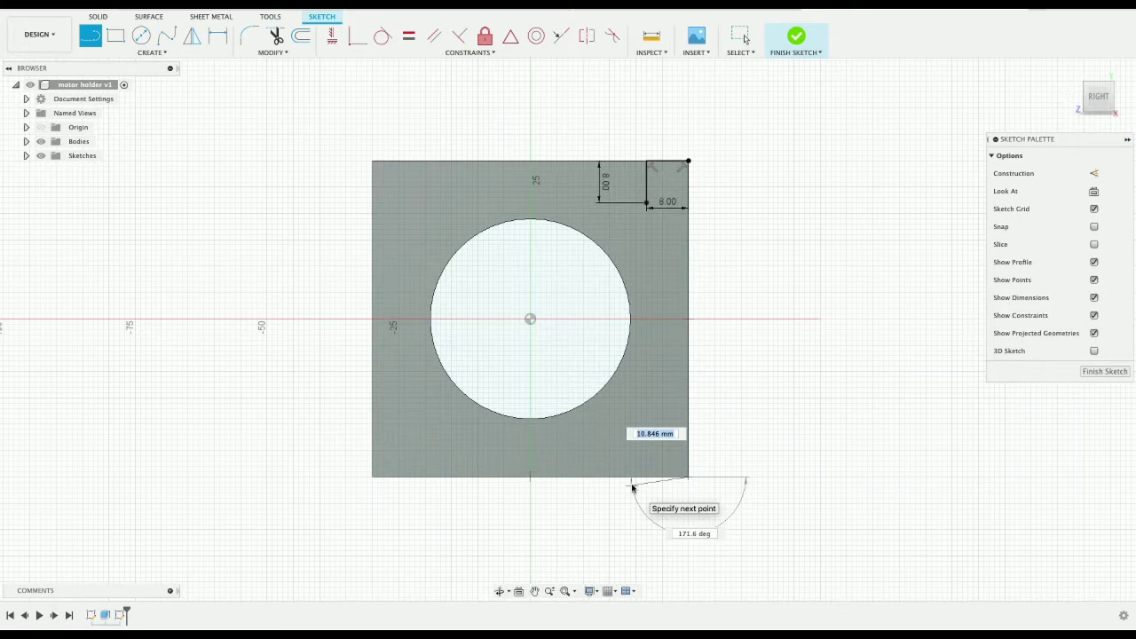
type("8")
key("Tab")
key("Return")
key("Escape")
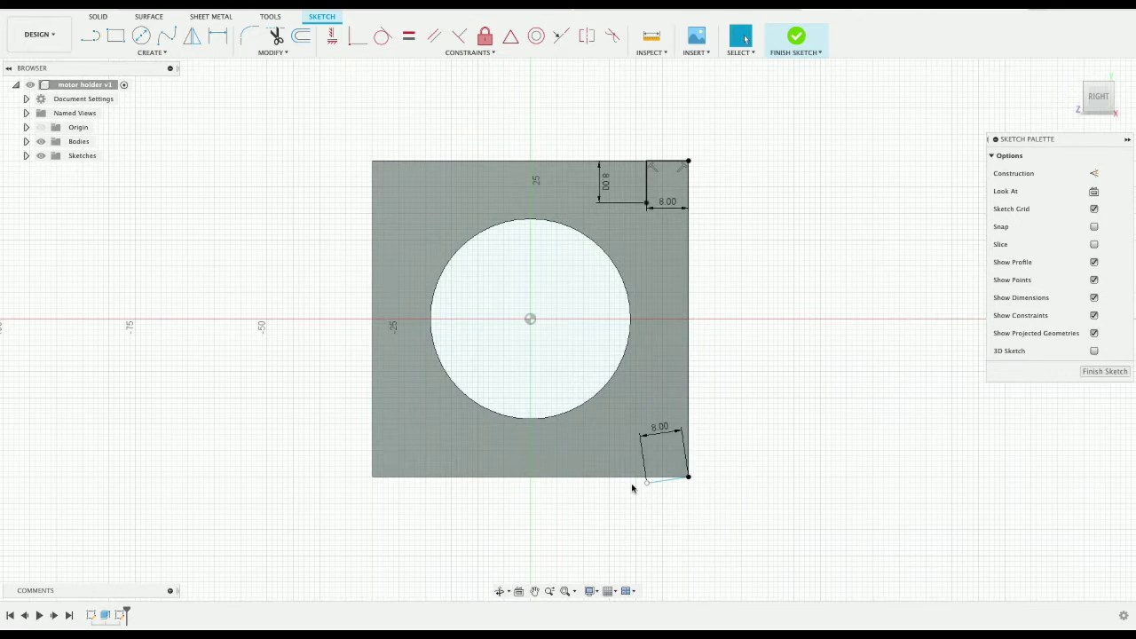
Step: Sketch an 8 mm line along the lower edge from the plate's lower-right corner and an 8 mm line straight up from its end
key("l")
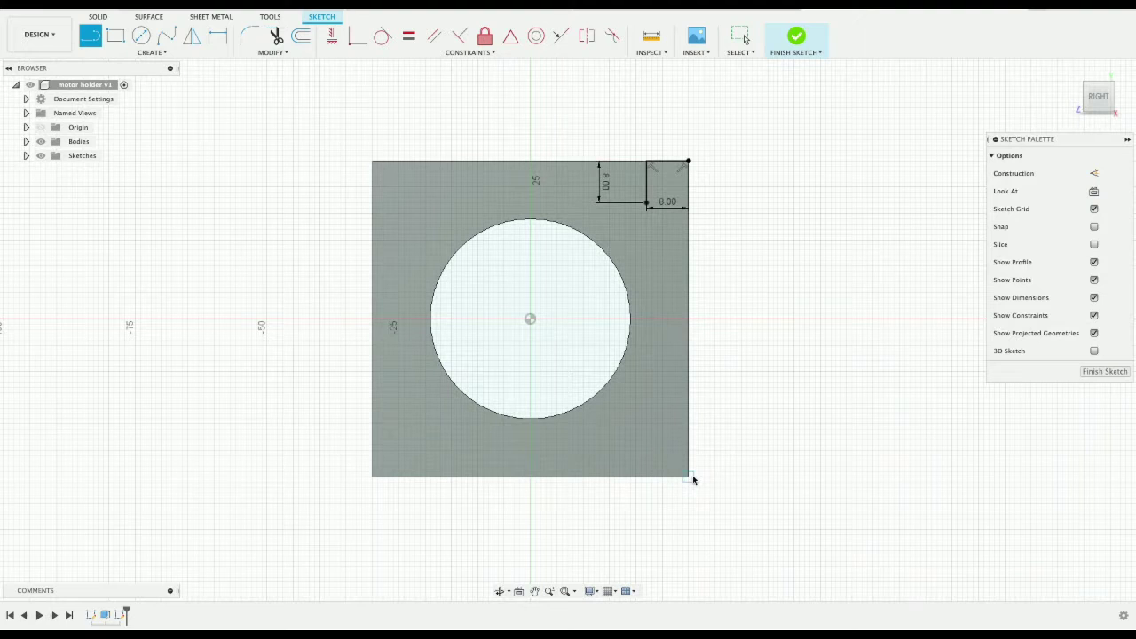
left_click(689, 478)
type("8")
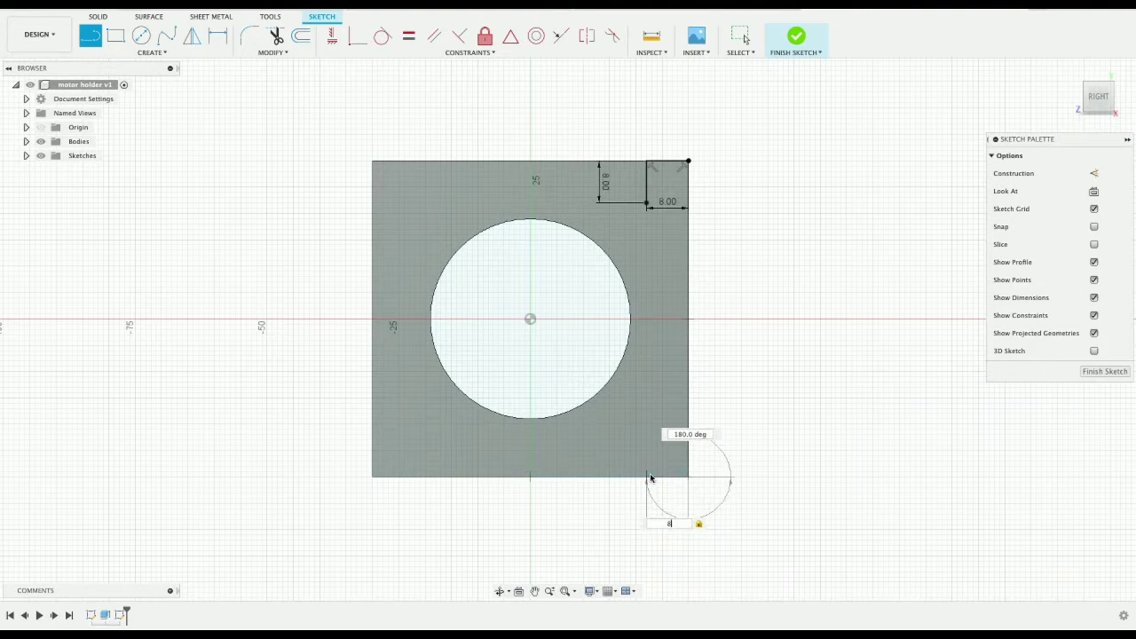
key("Return")
key("Escape")
left_click(646, 478)
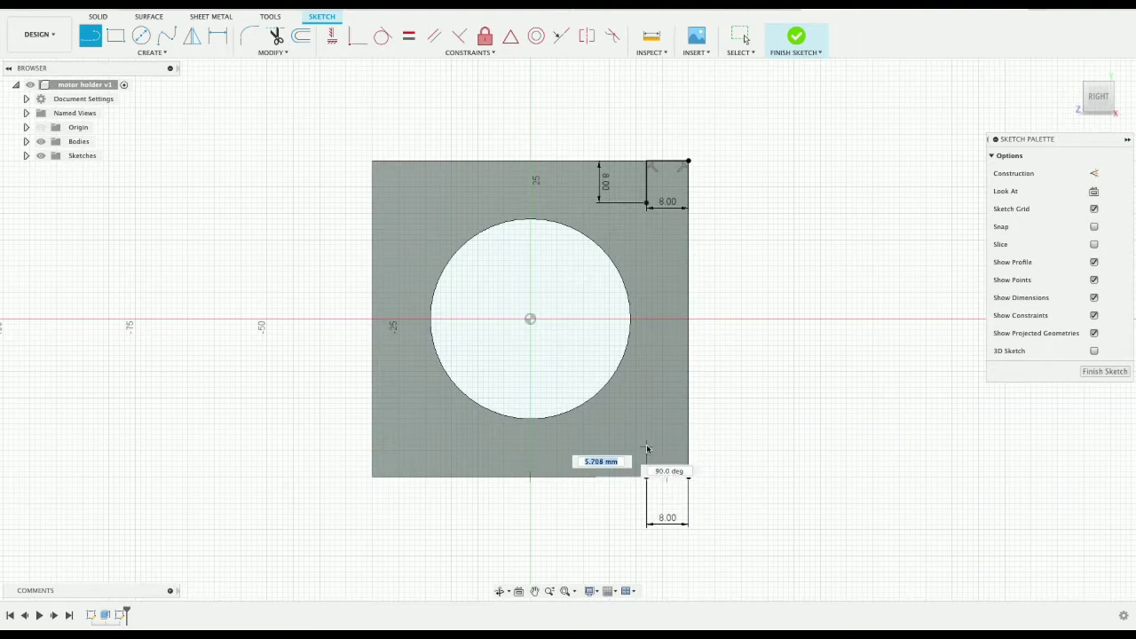
type("8")
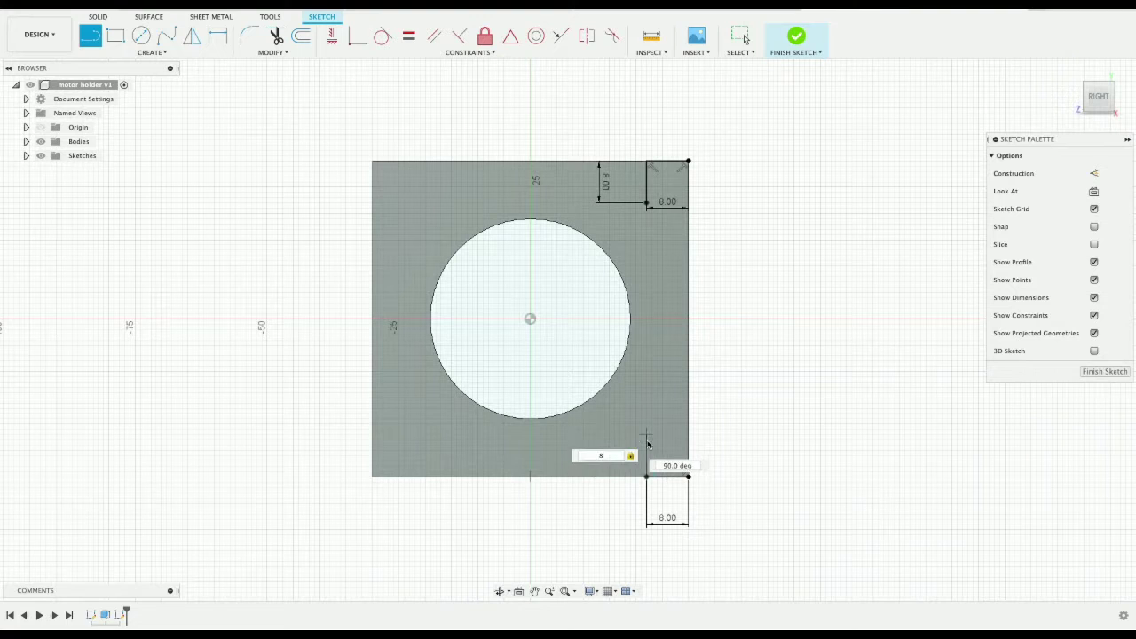
key("Return")
key("Escape")
key("Escape")
Step: Sketch an 8 mm line along the lower edge from the plate's lower-left corner and an 8 mm vertical line up from its end
key("l")
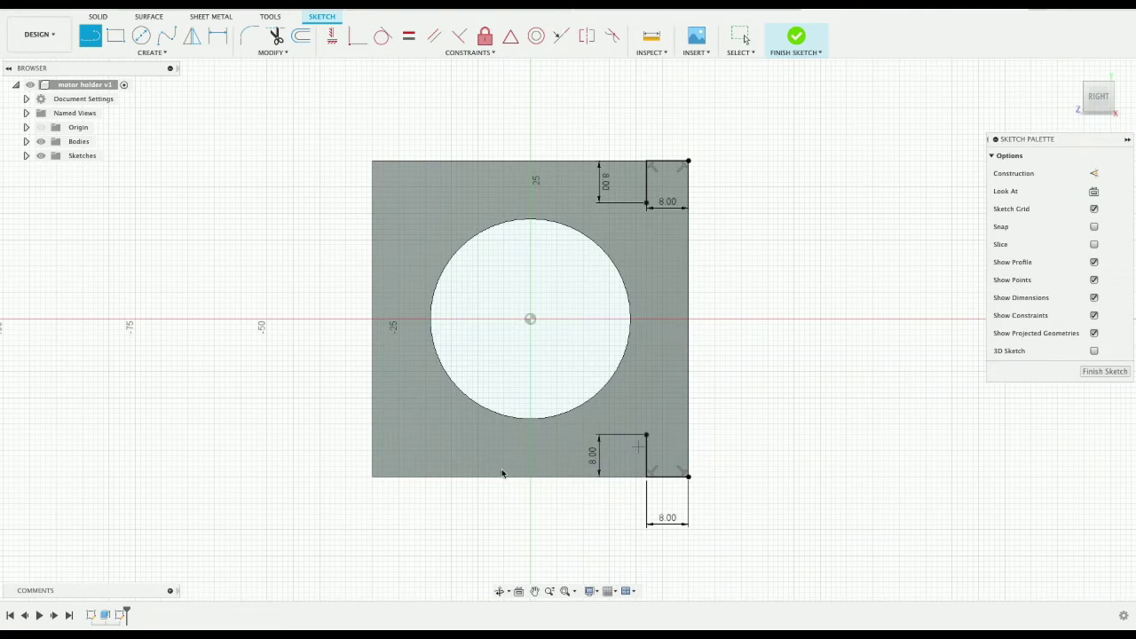
left_click(372, 477)
type("8")
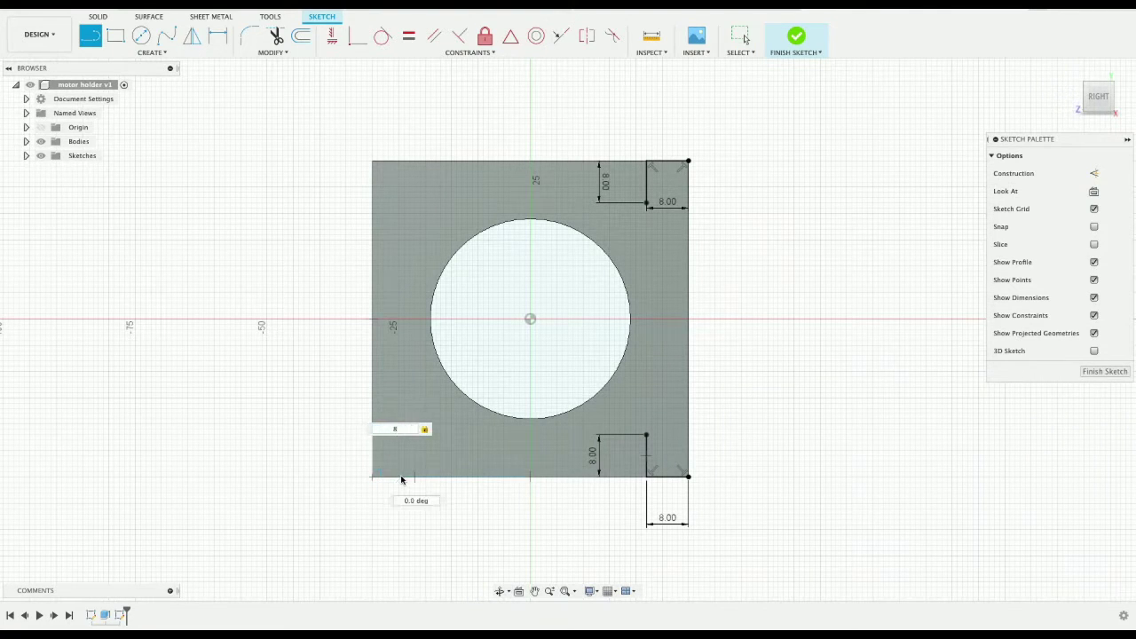
key("Return")
key("Escape")
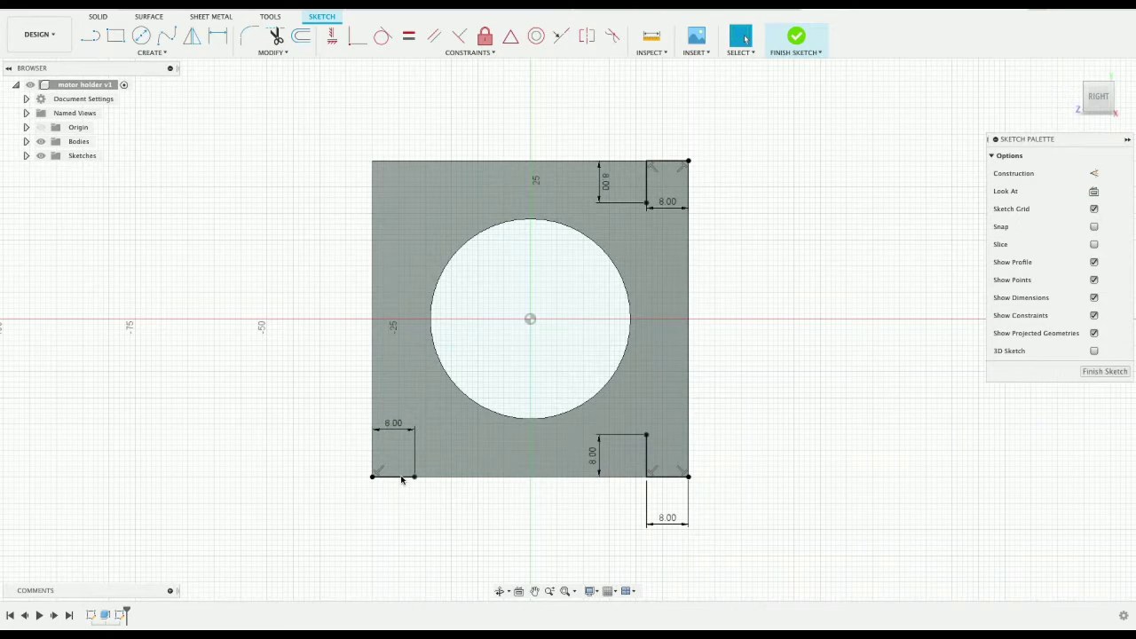
key("l")
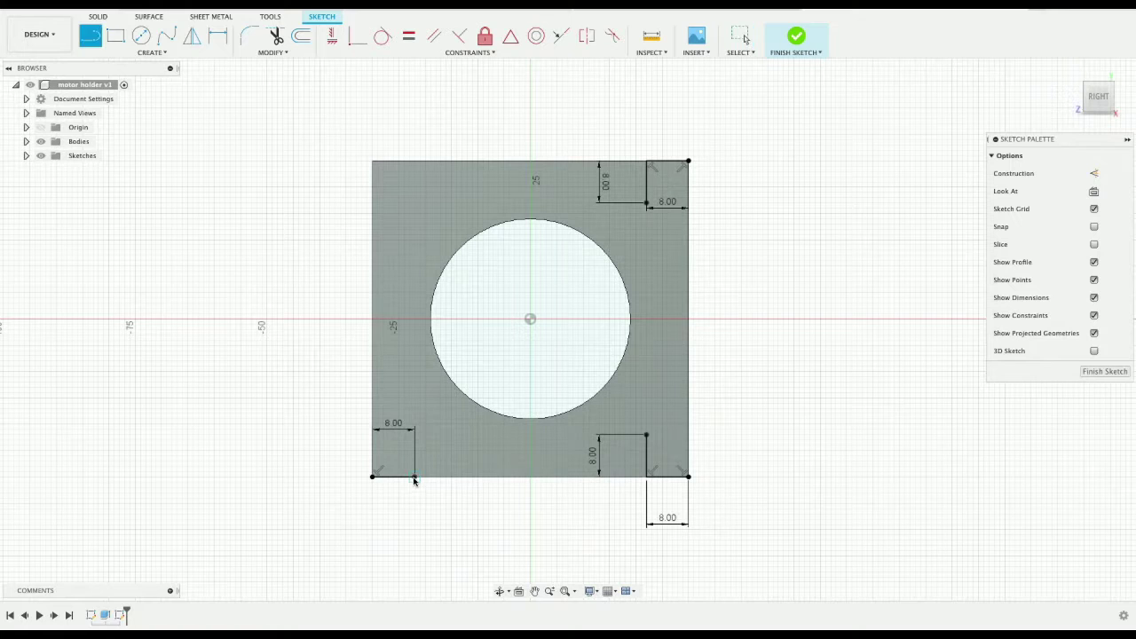
left_click(415, 477)
type("8")
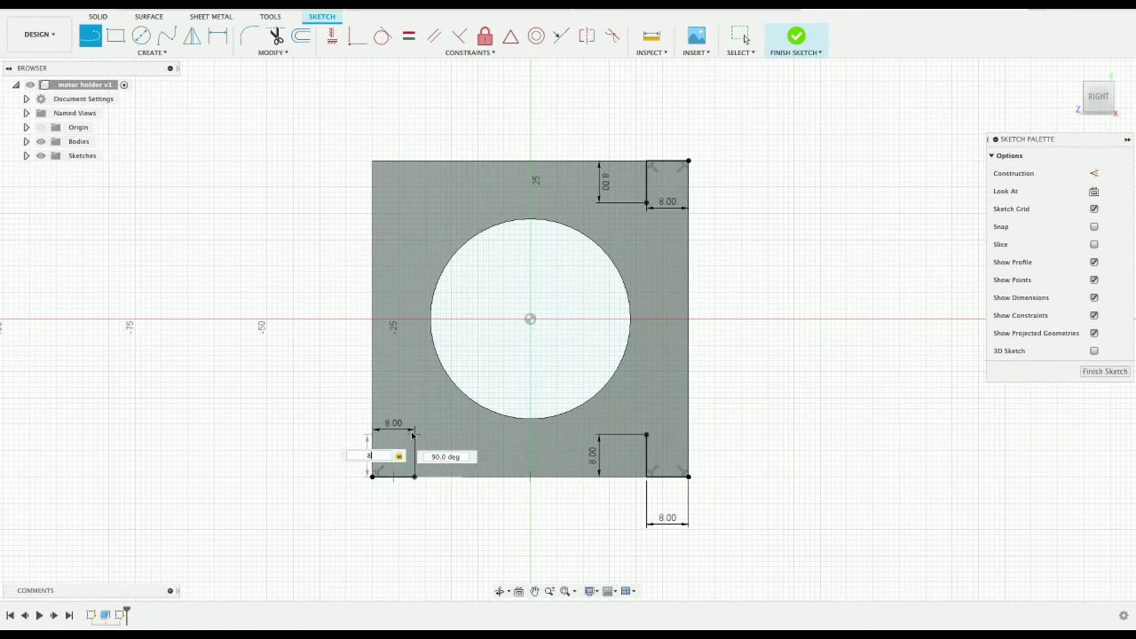
key("Return")
key("Escape")
key("c")
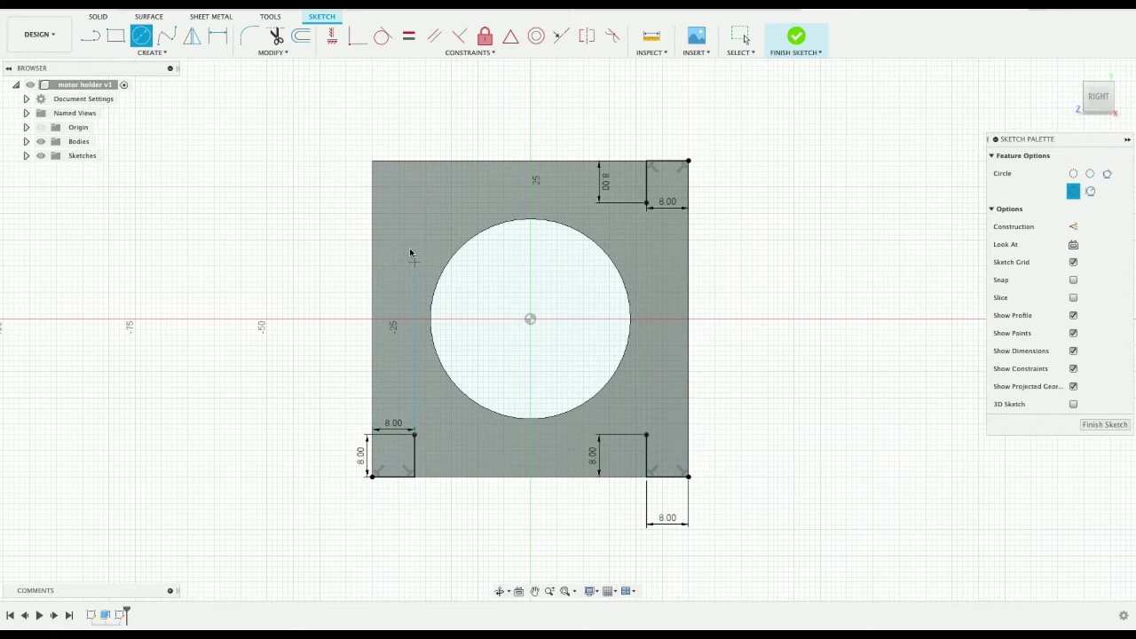
left_click(373, 161)
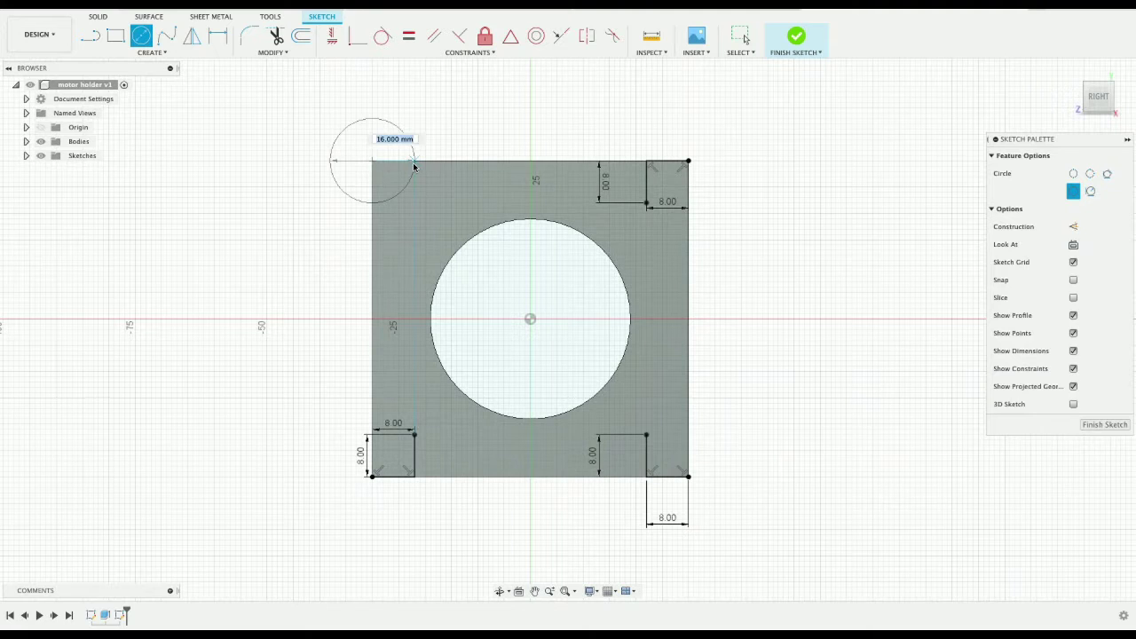
key("Escape")
Step: Sketch an 8 mm line along the upper edge from the plate's upper-left corner and an 8 mm line straight down from its end
key("l")
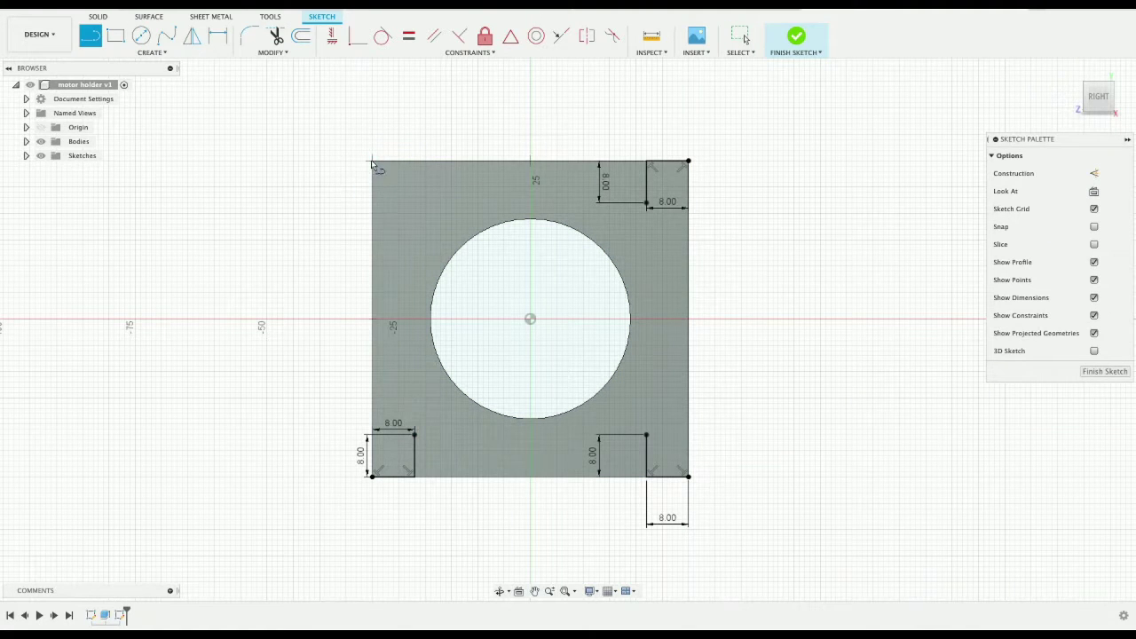
left_click(372, 162)
type("8")
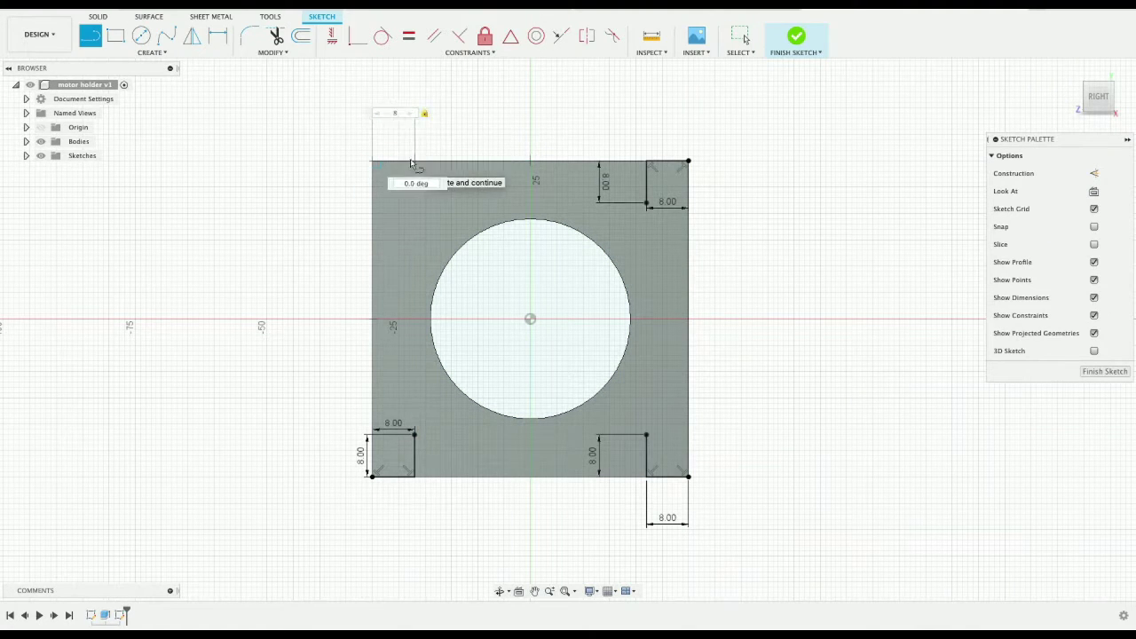
key("Return")
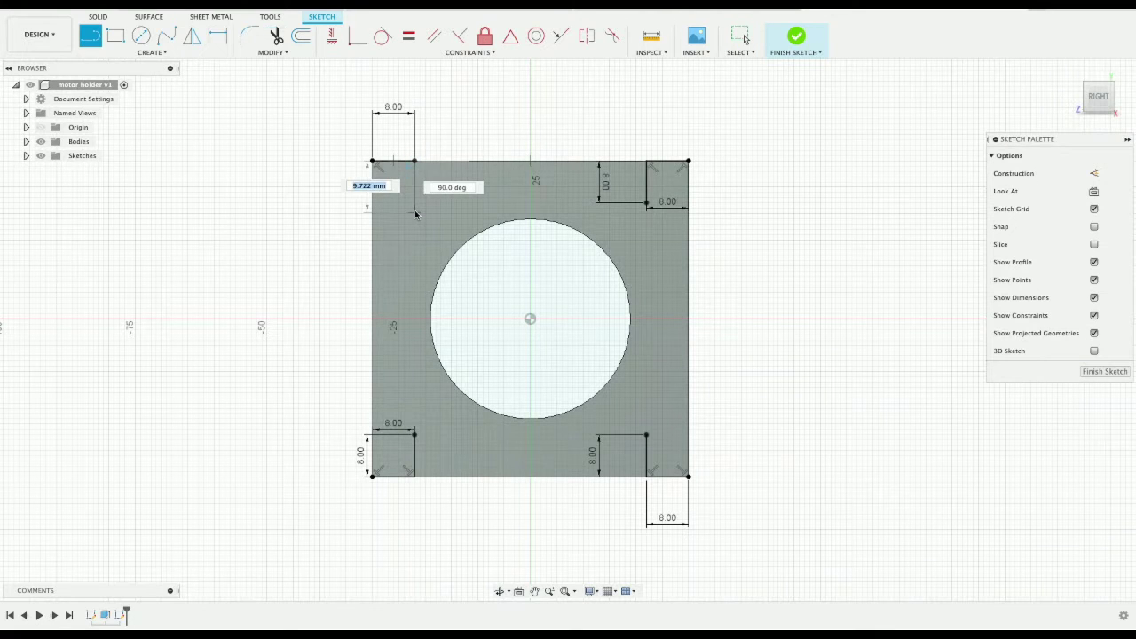
type("8")
key("Return")
key("Escape")
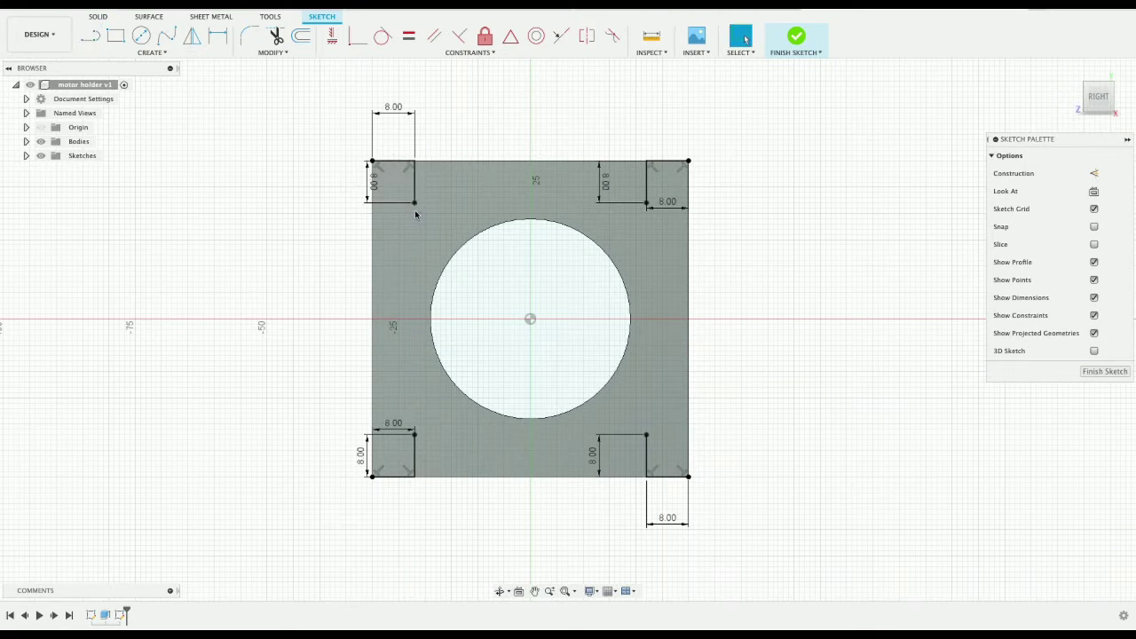
Step: Finish the sketch and cut four simple 8 mm diameter holes, 22 mm deep, at the inner endpoints of the corner lines
left_click(788, 38)
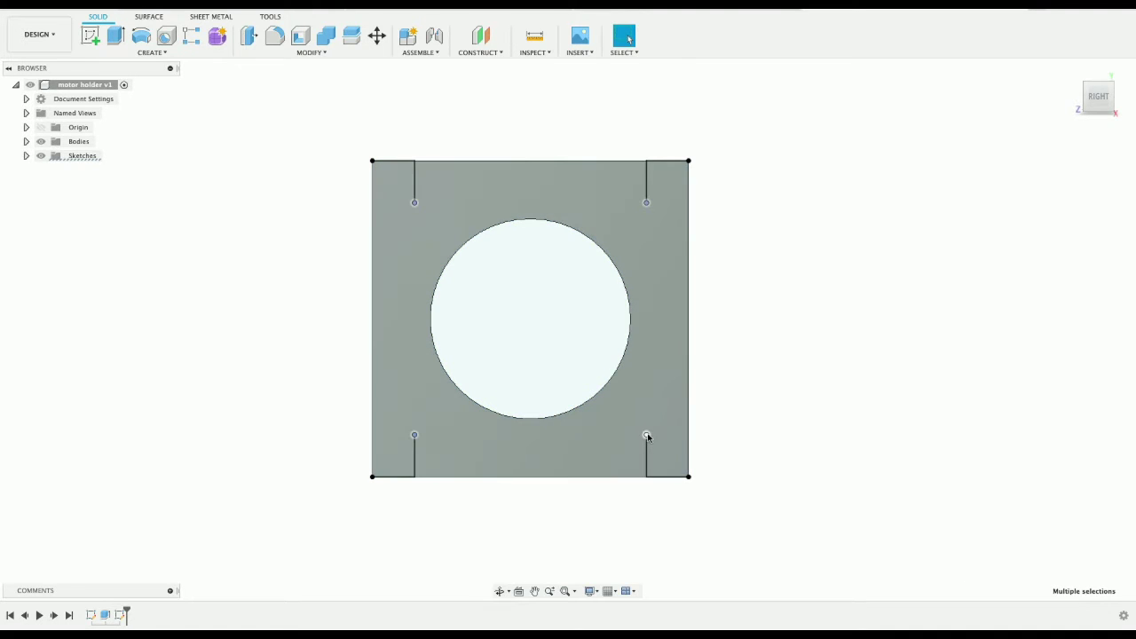
left_click(165, 37)
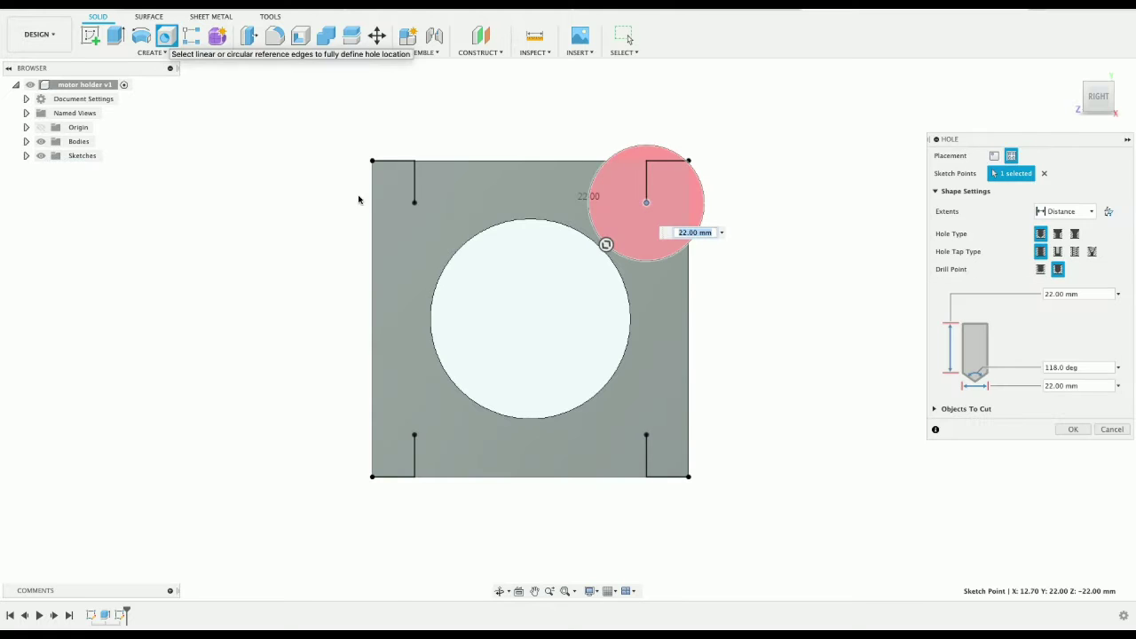
left_click_drag(605, 244, 646, 227)
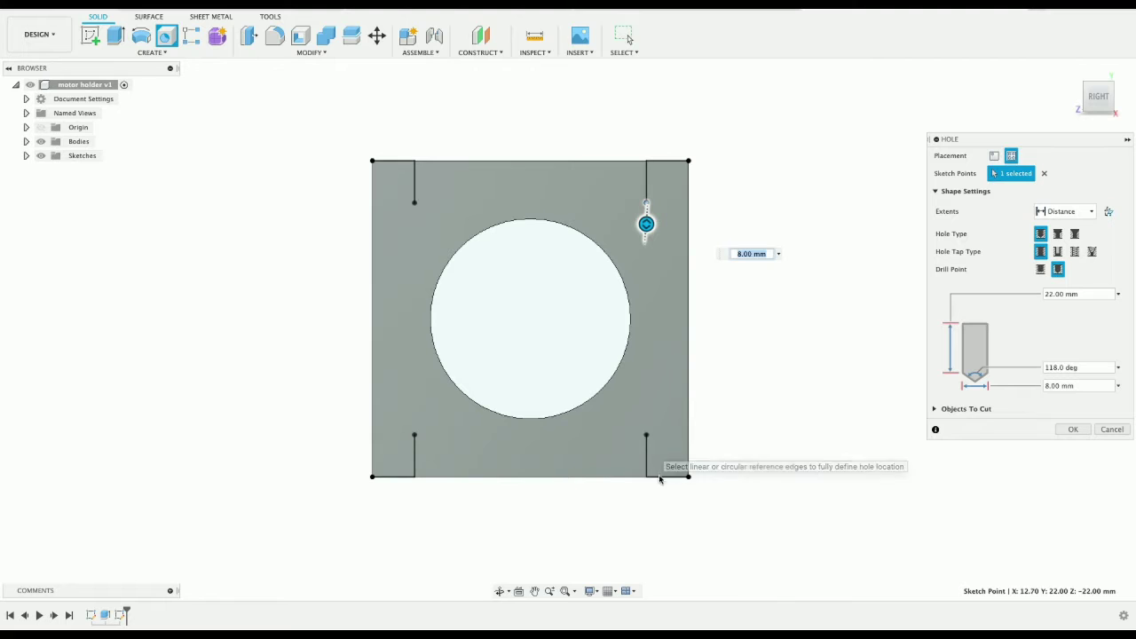
left_click(646, 435)
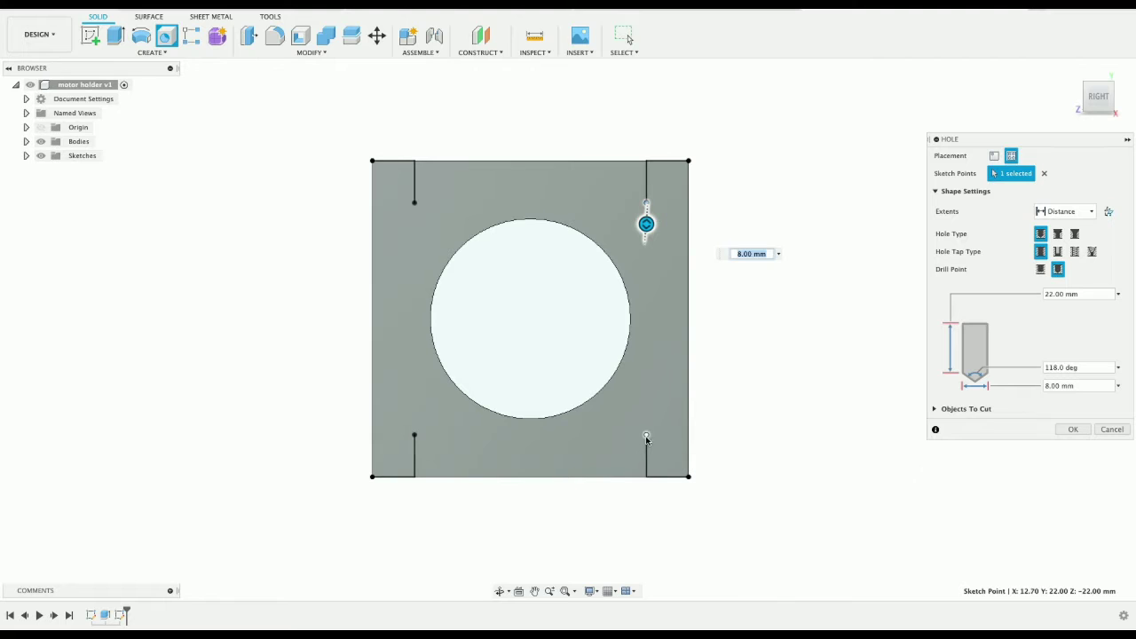
left_click(415, 435)
left_click(415, 203)
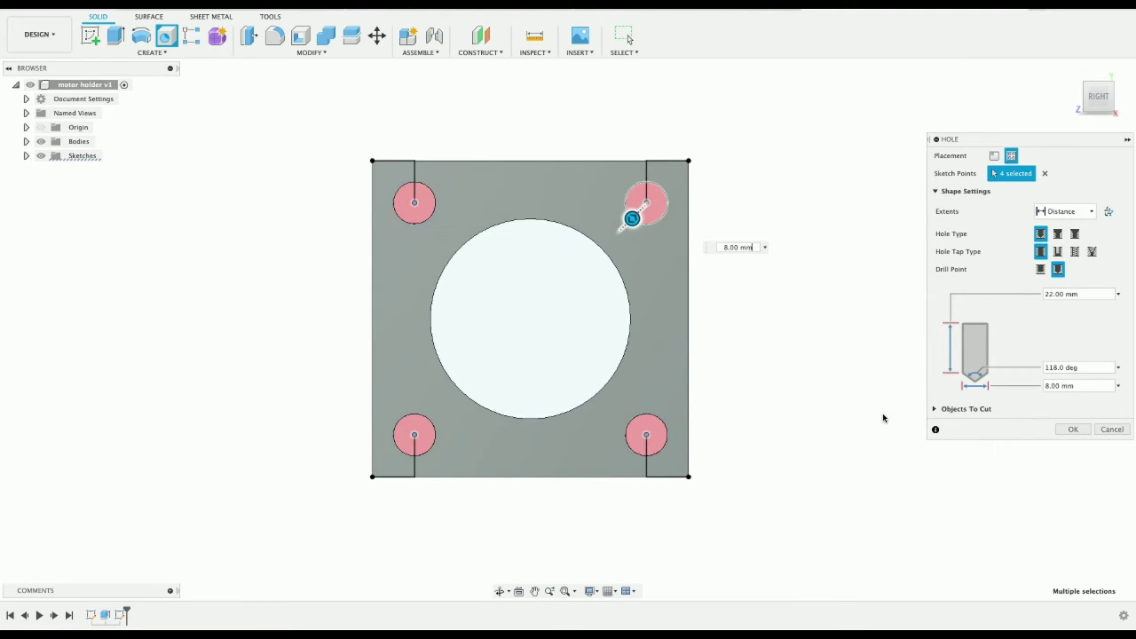
left_click(1068, 430)
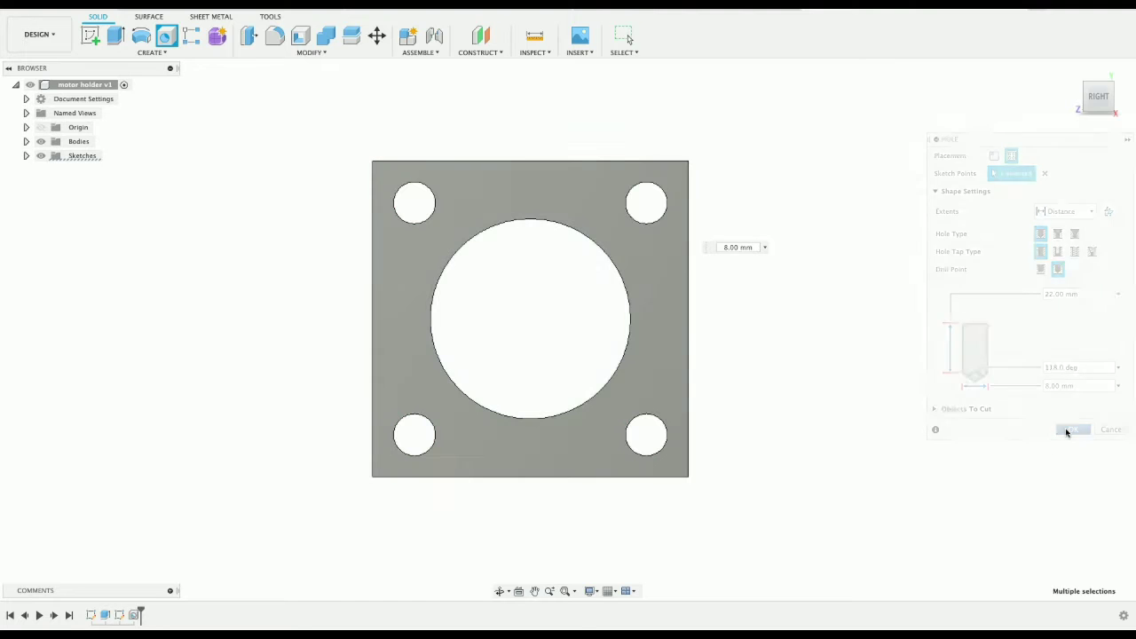
Step: Check the drilled plate from both sides and save the motor holder design
mouse_move(1094, 108)
left_mouse_down()
mouse_move(1111, 107)
mouse_move(1095, 108)
left_mouse_up()
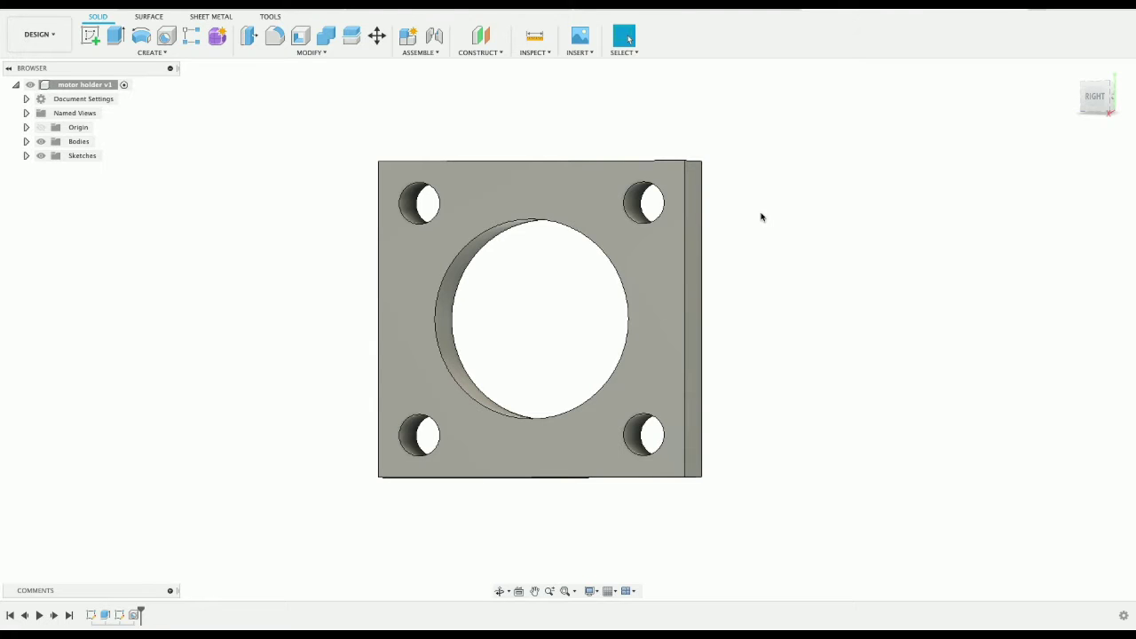
scroll(690, 234, "down", 3)
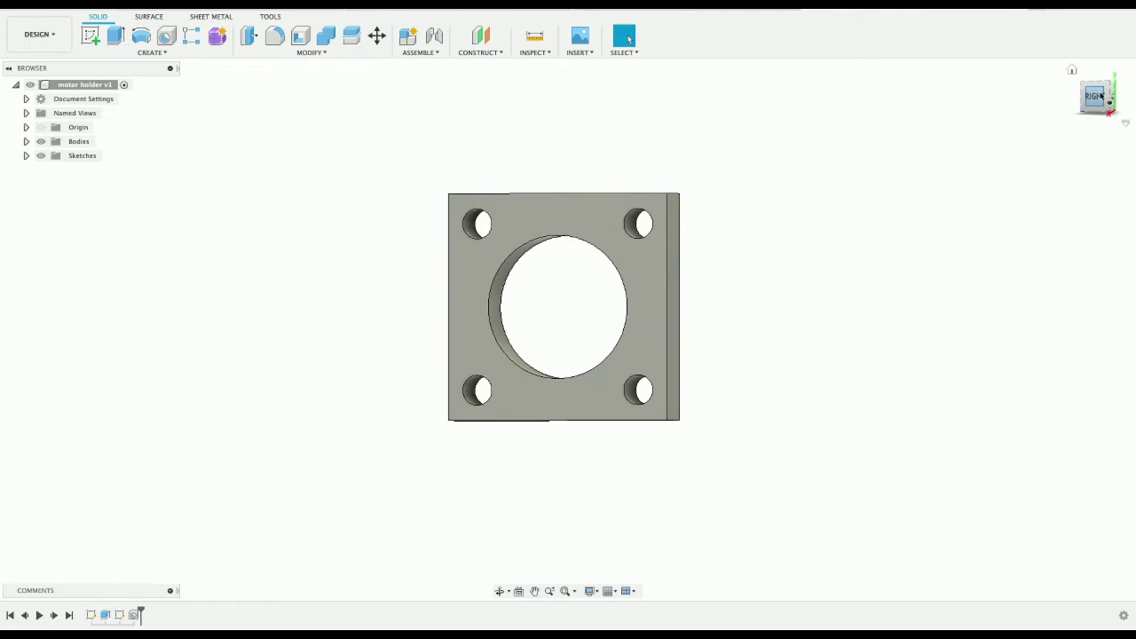
left_click_drag(1077, 89, 829, 86)
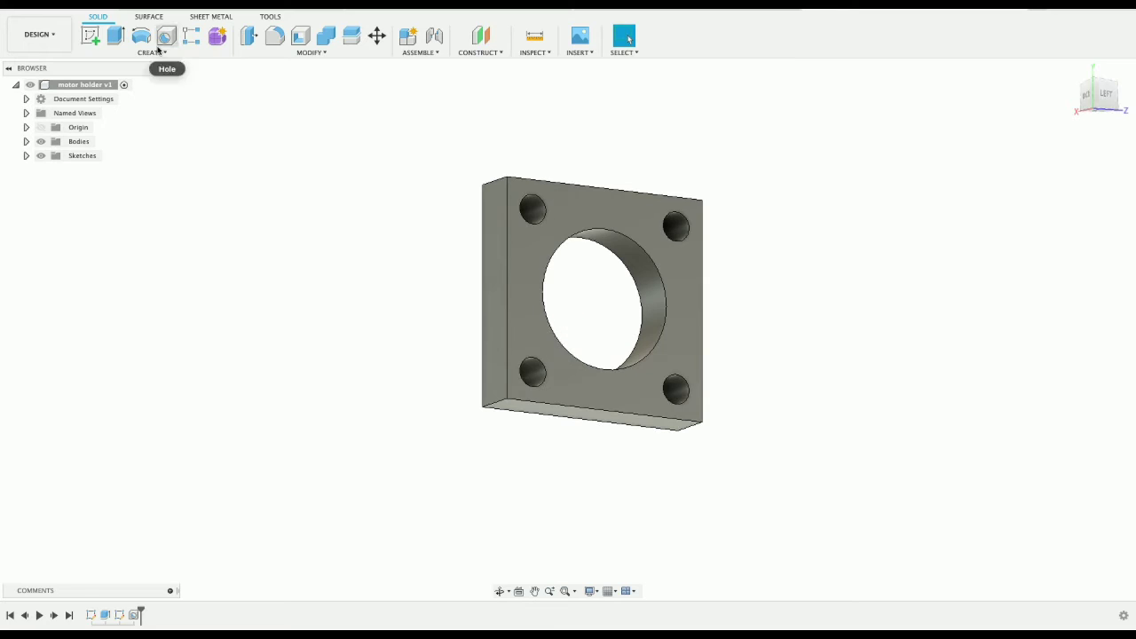
left_click(61, 9)
left_click(570, 307)
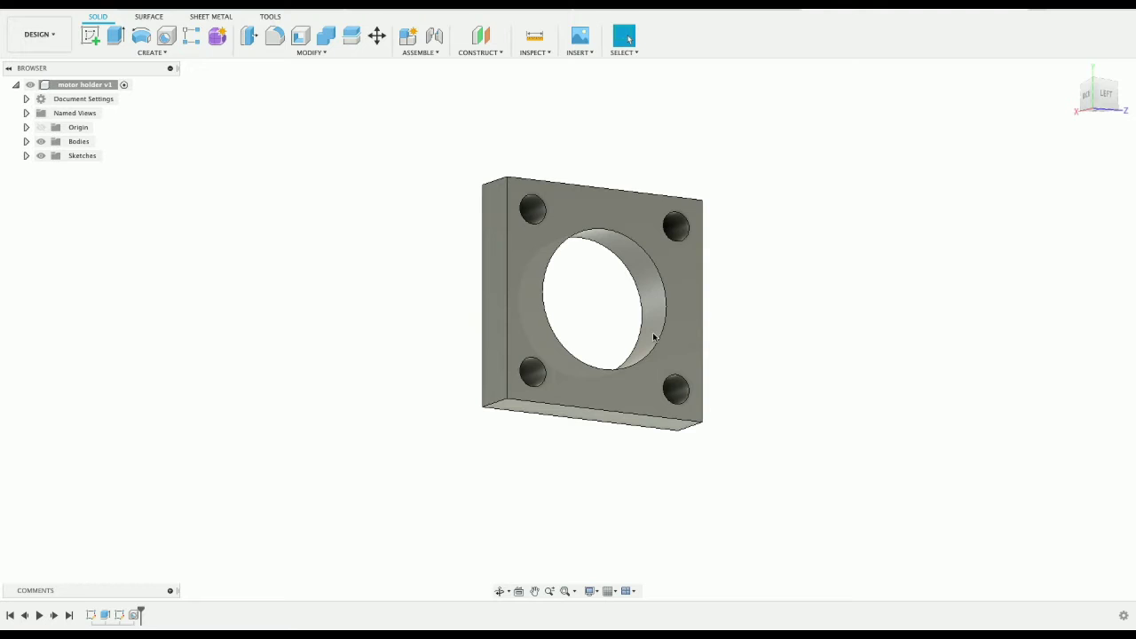
Step: Insert the 10-32 screw from the 30boi project folder into the motor holder design
left_click(6, 15)
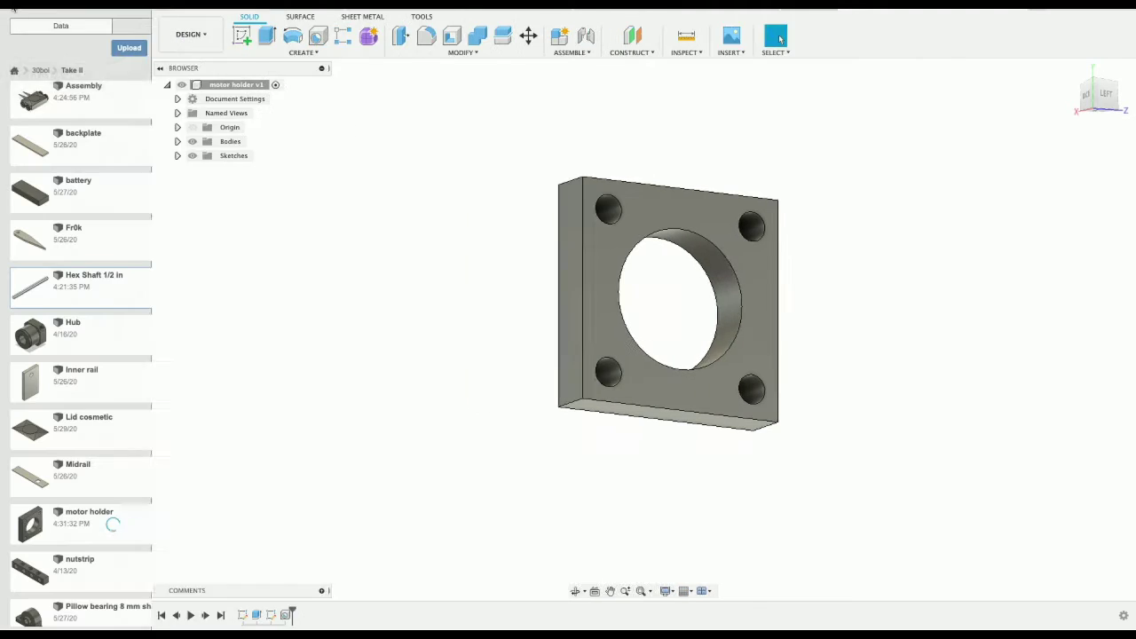
scroll(151, 428, "down", 5)
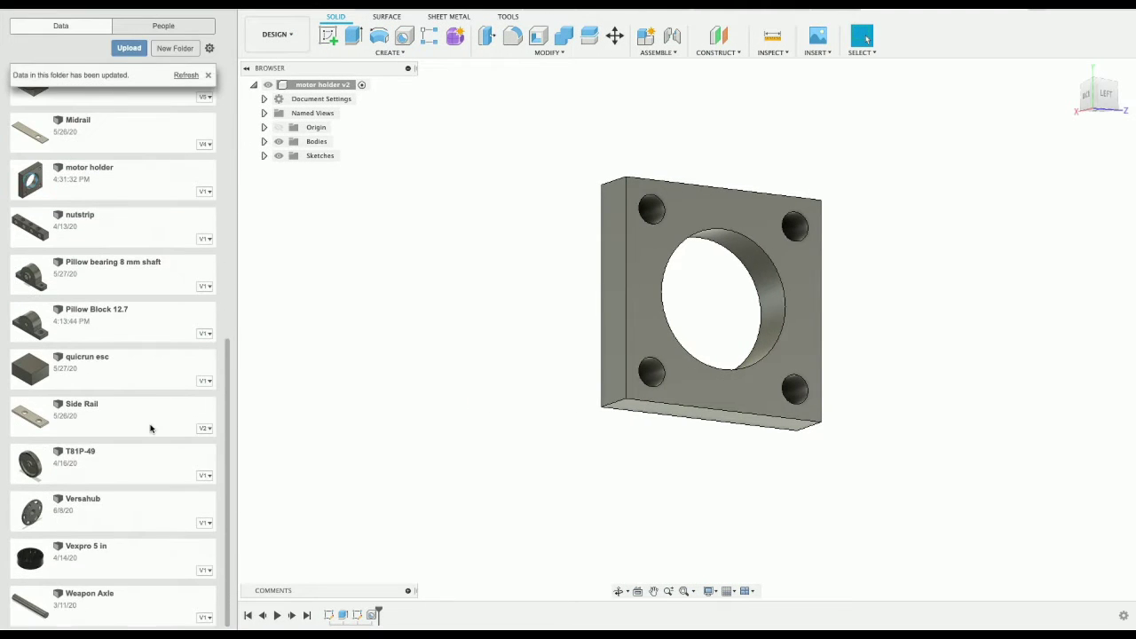
scroll(151, 428, "up", 5)
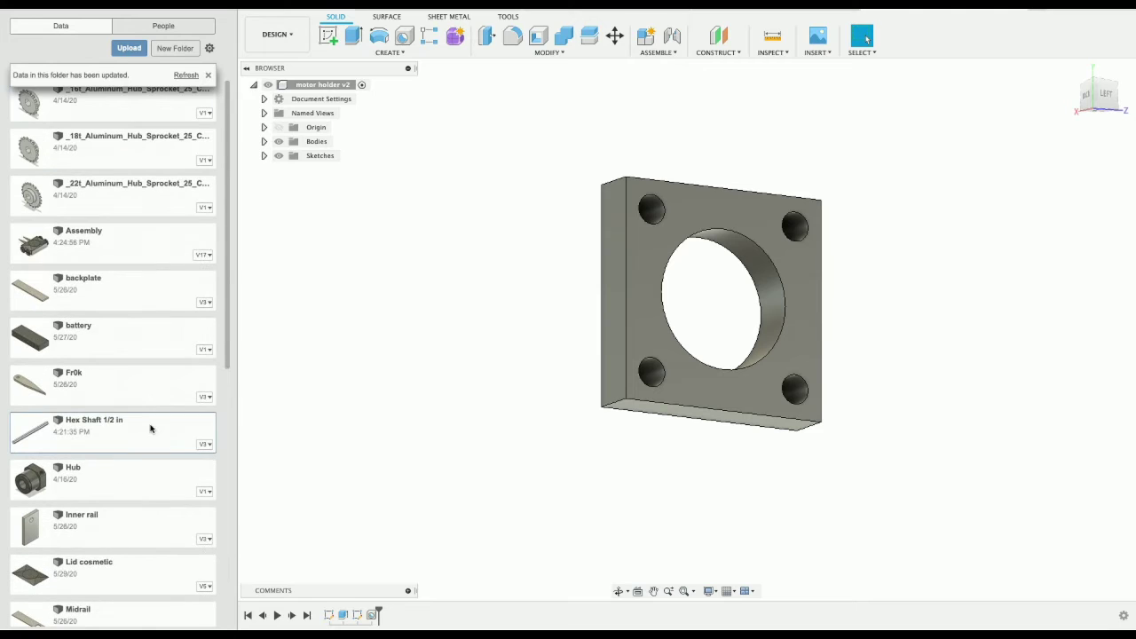
left_click(206, 78)
left_click(41, 71)
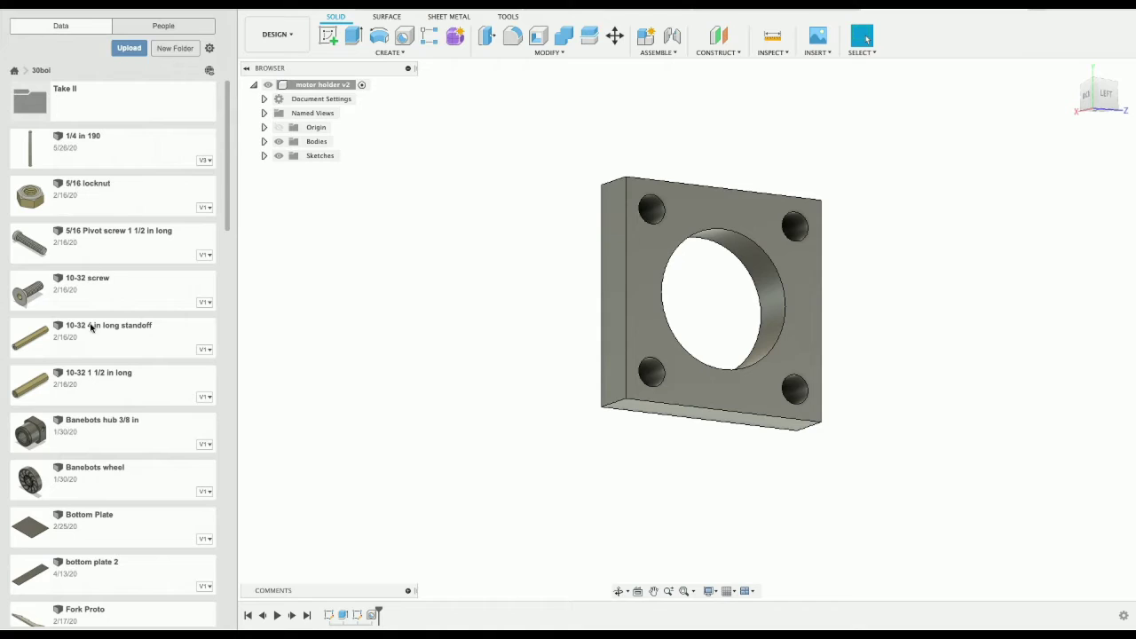
right_click(101, 293)
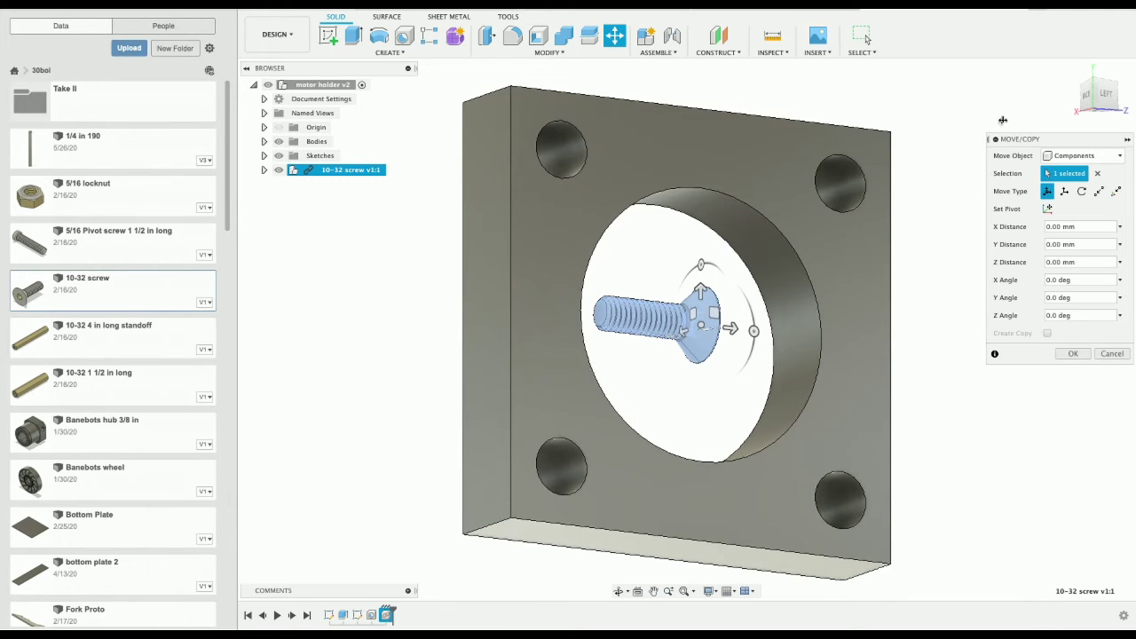
Step: Rotate the inserted screw 90° about X, then turn it to a 270° Y angle so its axis runs parallel to the plate's holes
left_click(1105, 94)
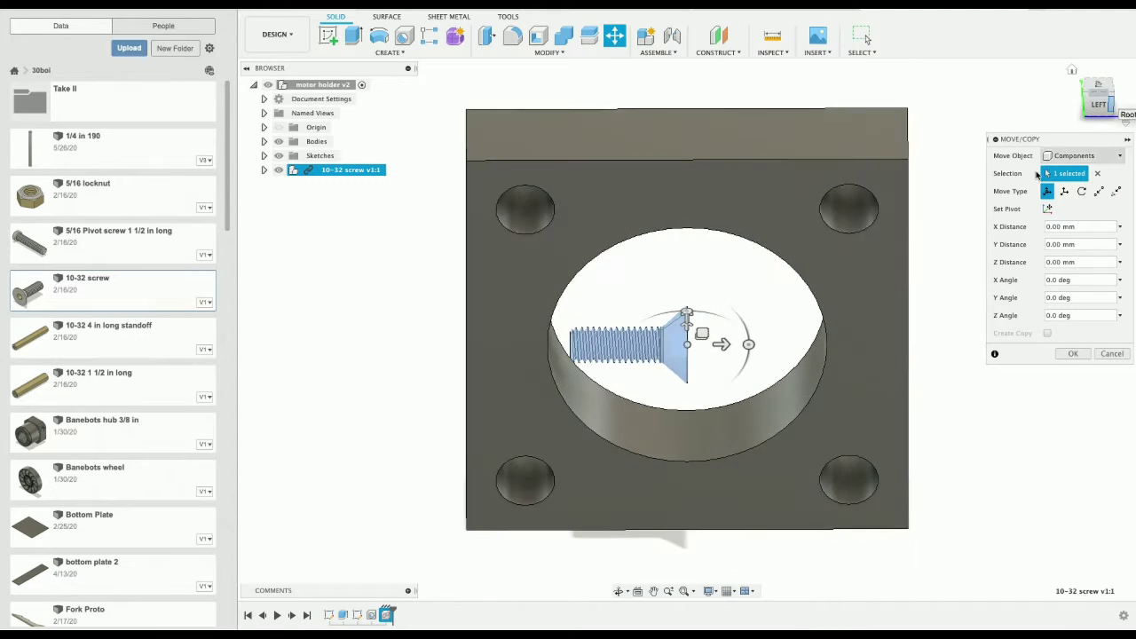
left_click_drag(748, 343, 687, 397)
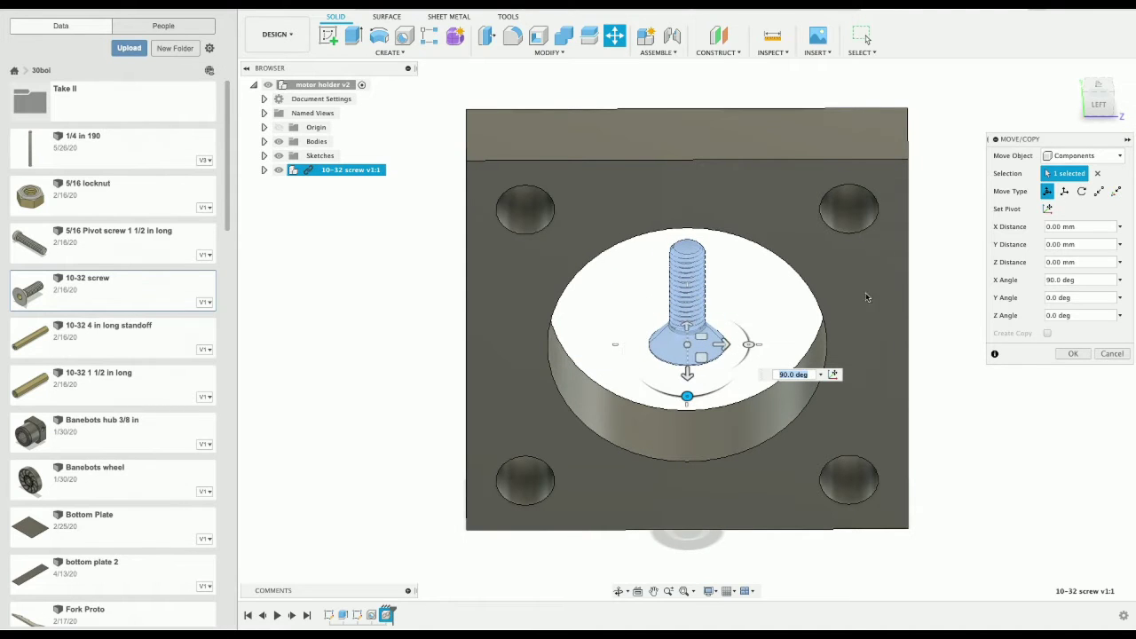
left_click(1072, 69)
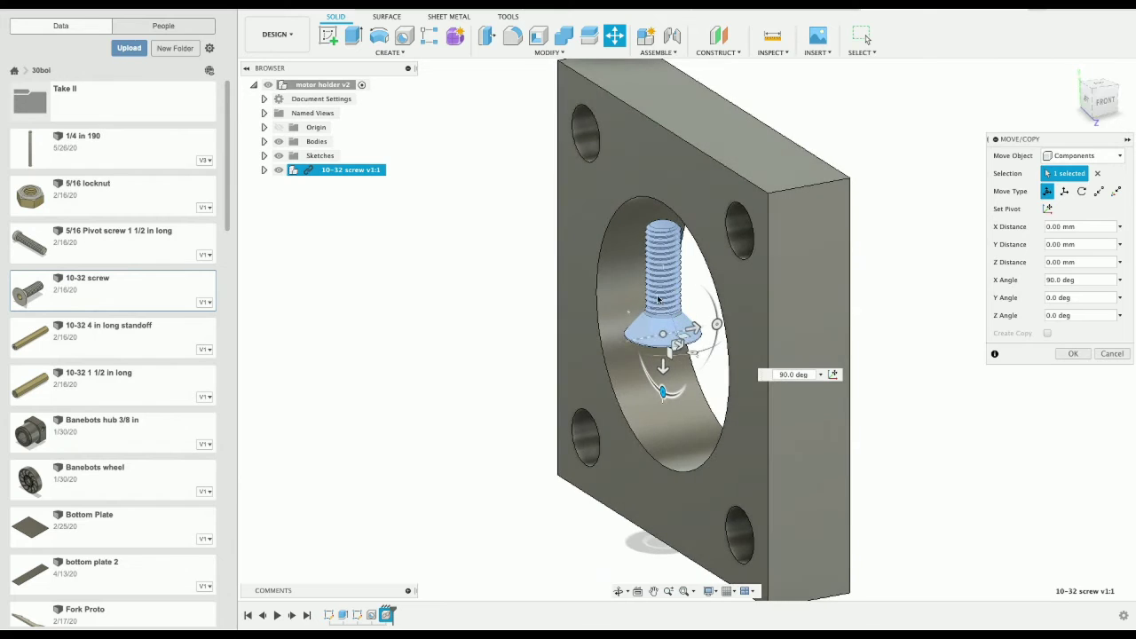
left_click_drag(717, 325, 662, 392)
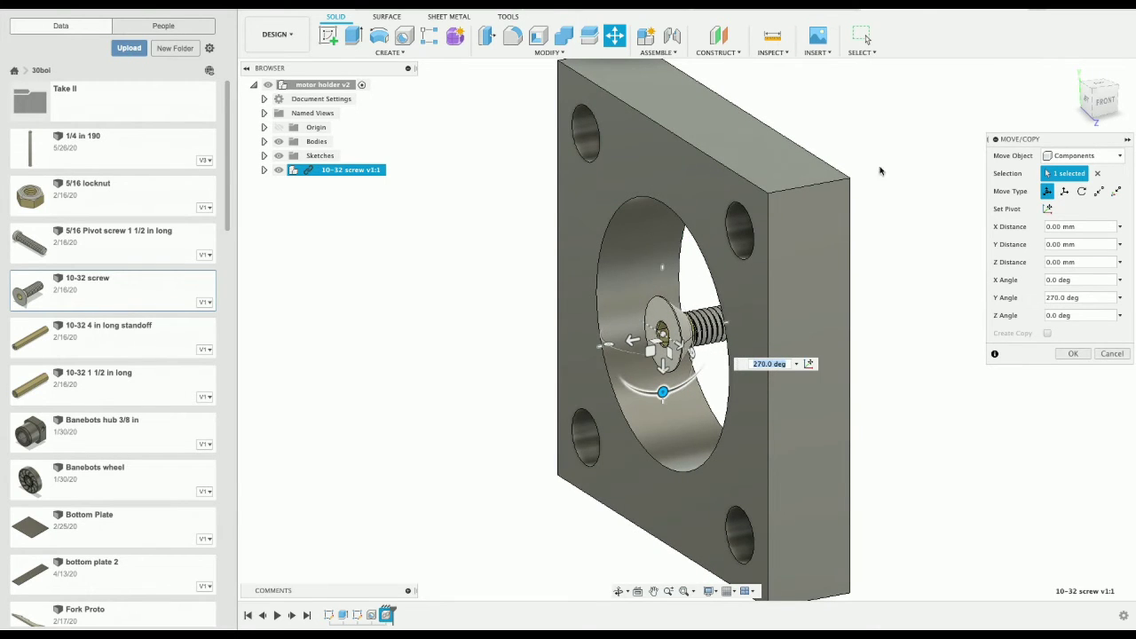
Step: Move the 10-32 screw -22.034 mm in X and 22.034 mm in Y onto a corner hole of the motor holder
left_click(1089, 105)
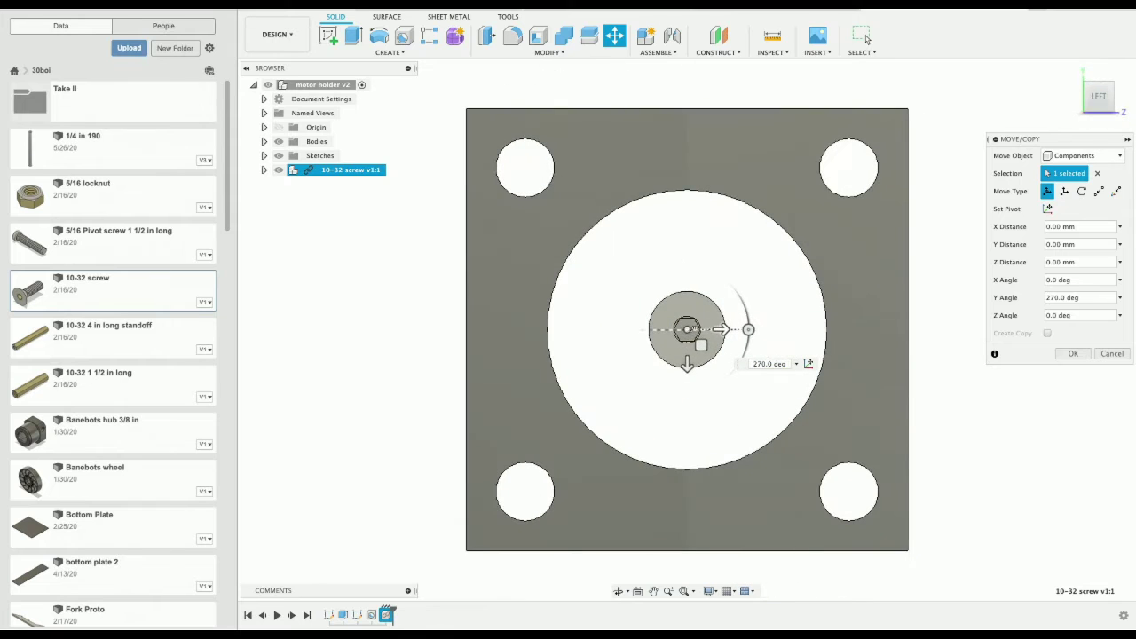
left_click_drag(689, 329, 849, 168)
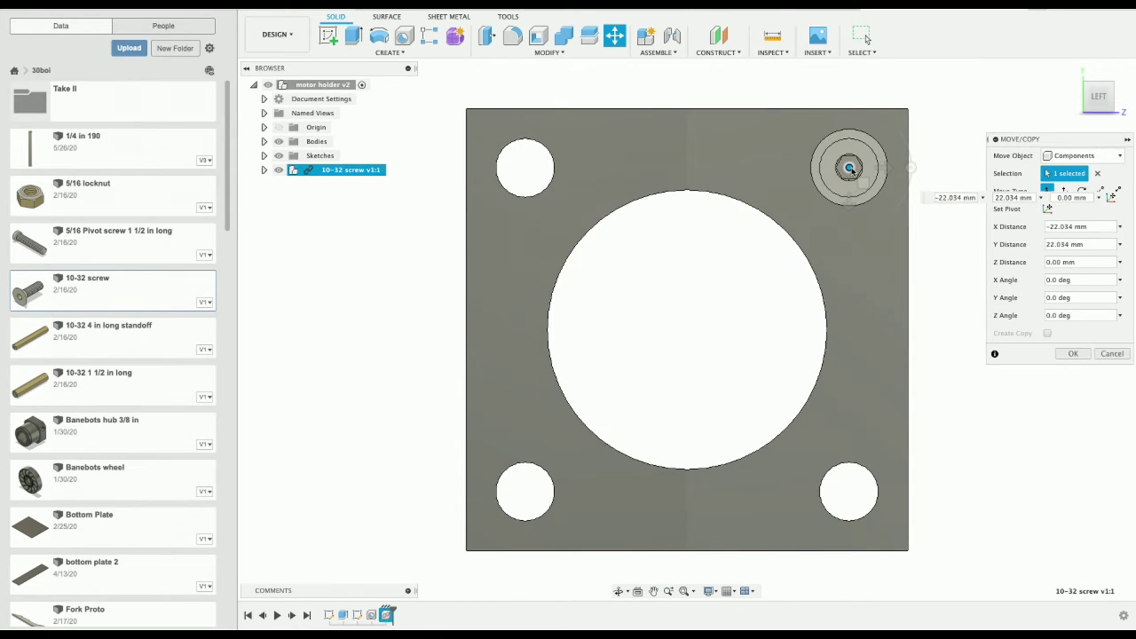
left_click(1101, 96)
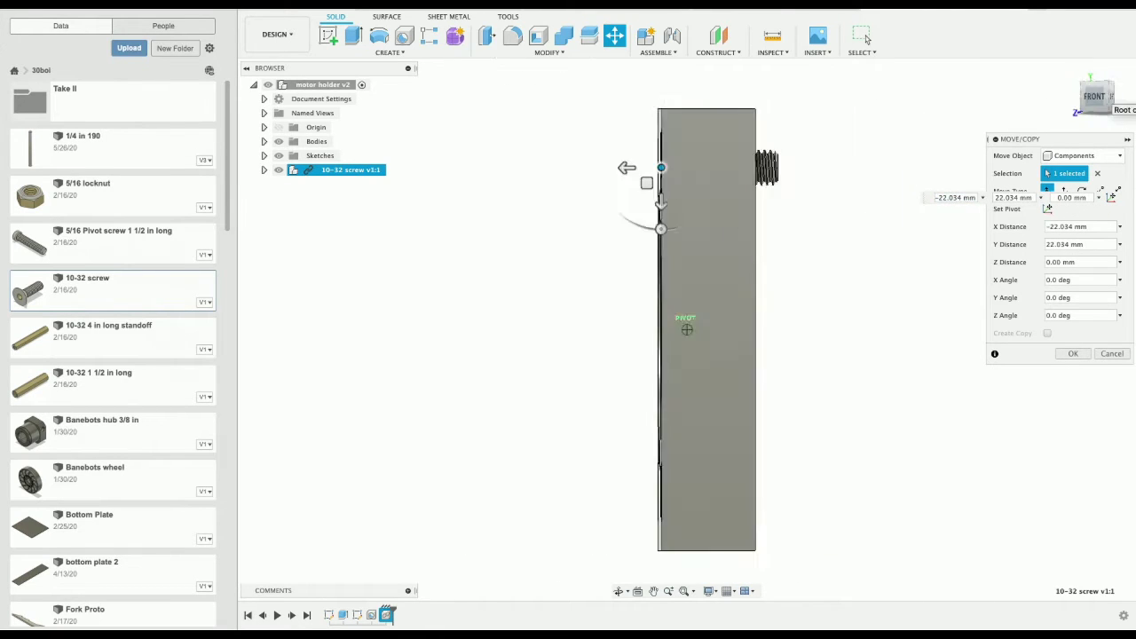
left_click(1101, 88)
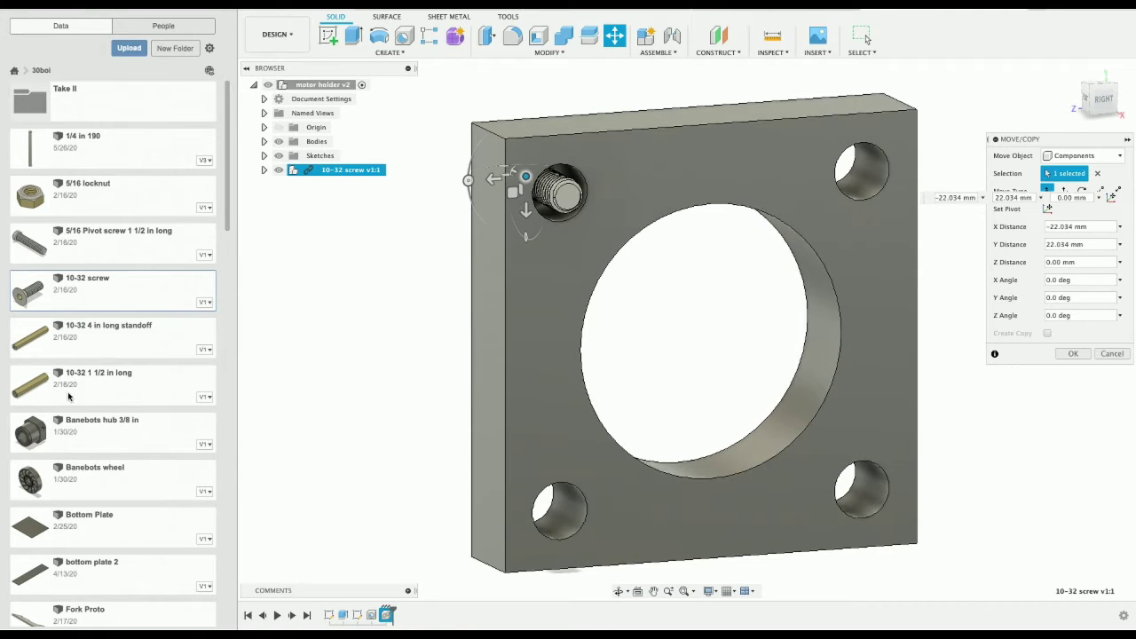
Step: Find the Front Motor backplate among the 30boi project parts and try to insert it into the motor holder design
scroll(68, 396, "down", 3)
scroll(69, 397, "up", 3)
scroll(69, 397, "down", 10)
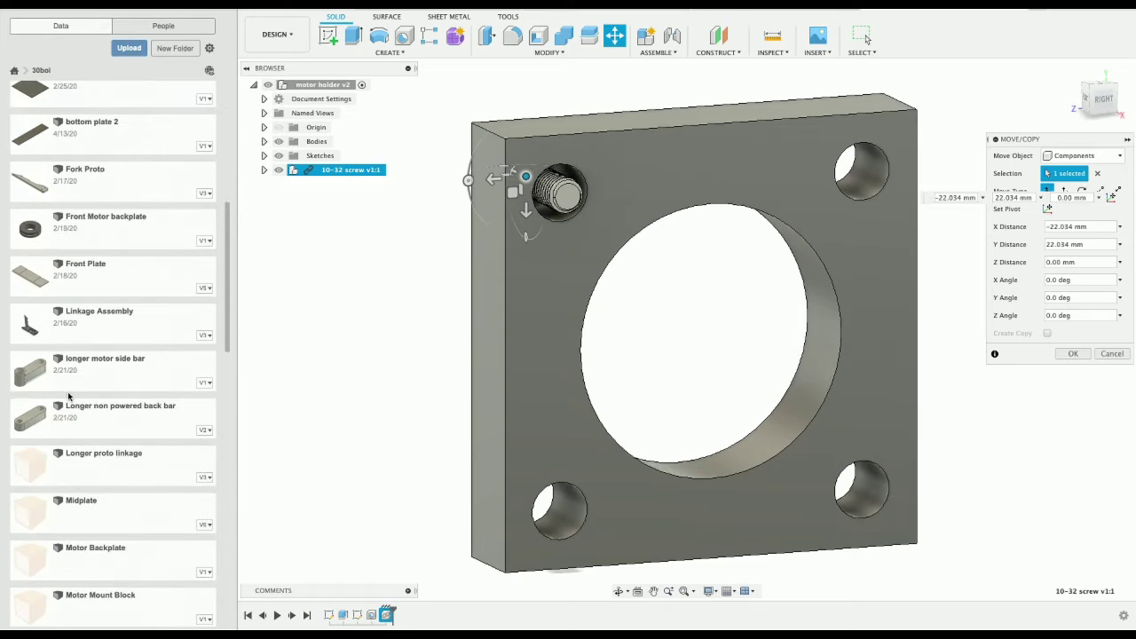
scroll(68, 398, "down", 10)
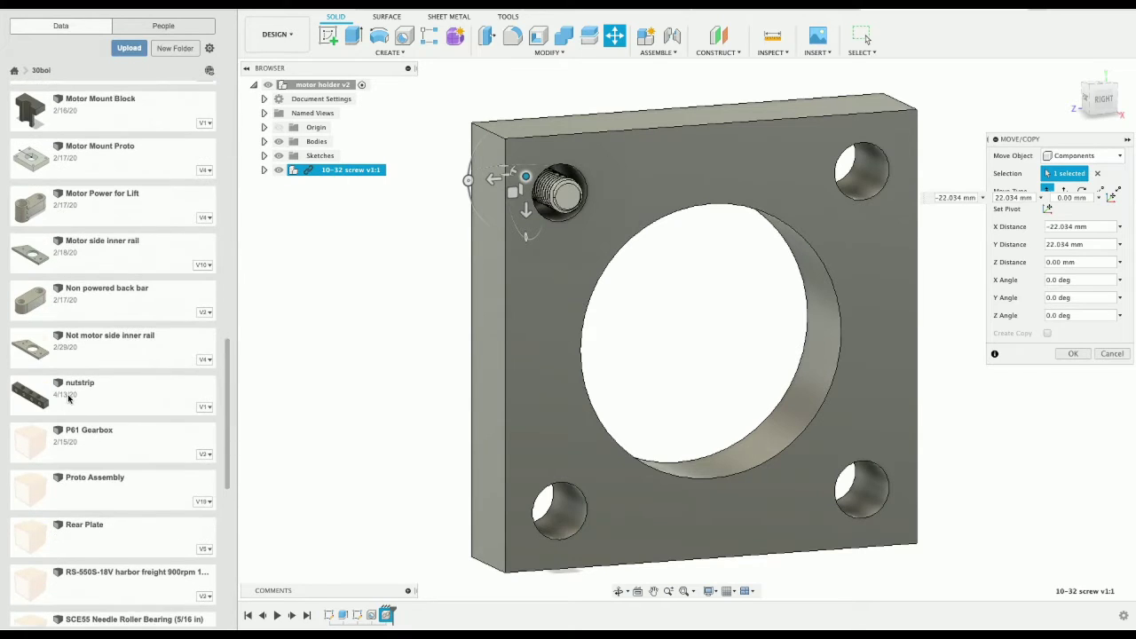
scroll(68, 399, "down", 5)
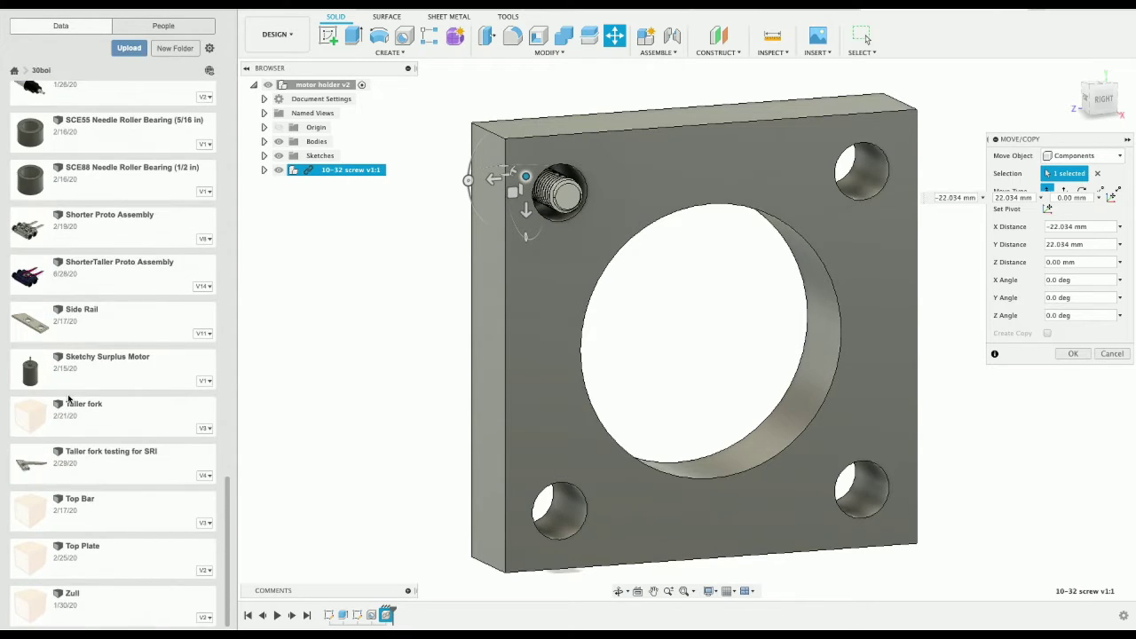
scroll(143, 528, "up", 1)
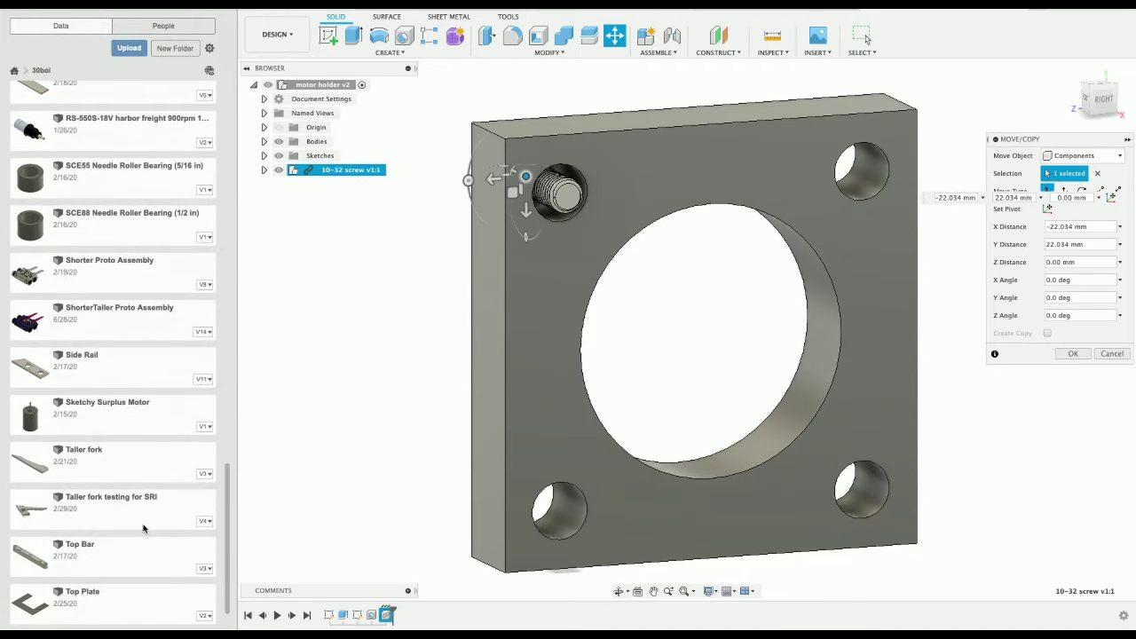
scroll(125, 390, "up", 3)
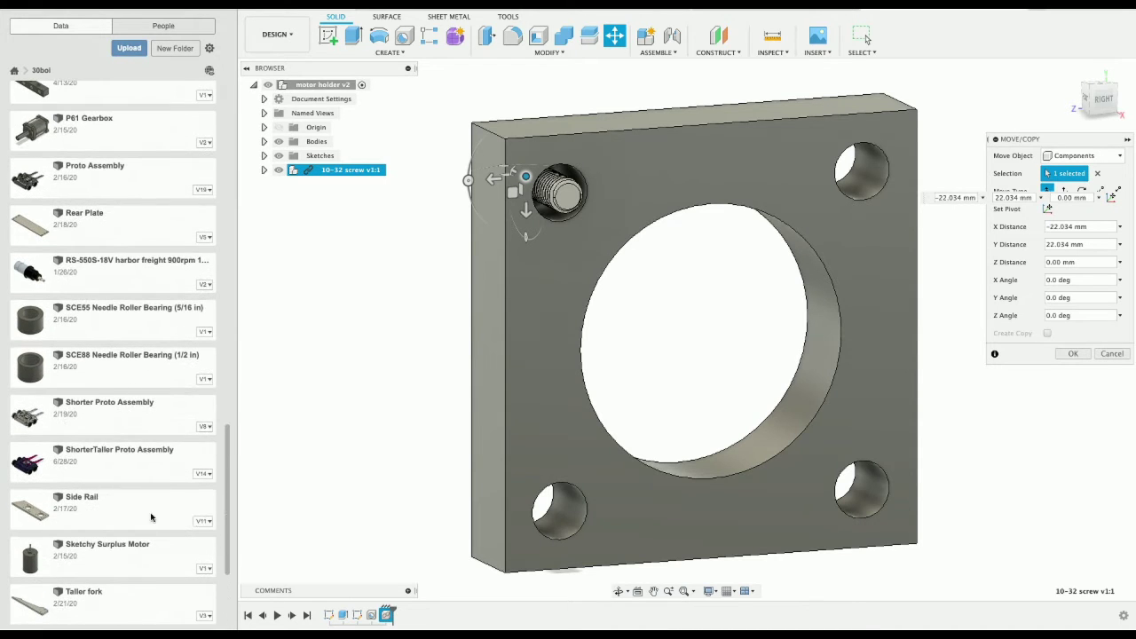
scroll(142, 468, "up", 9)
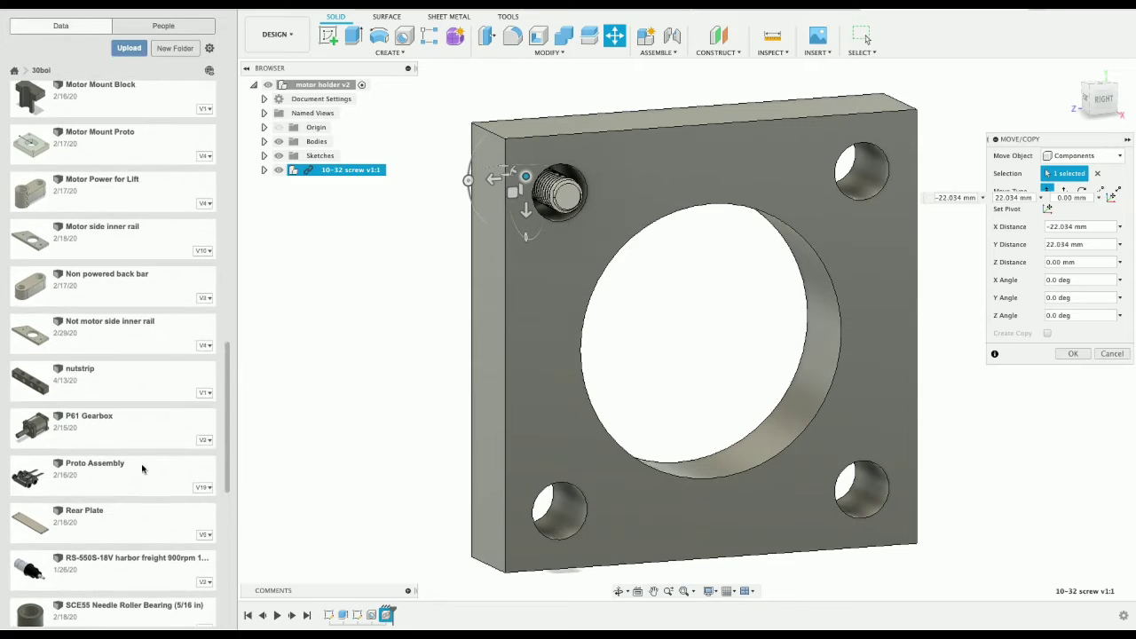
scroll(142, 468, "up", 9)
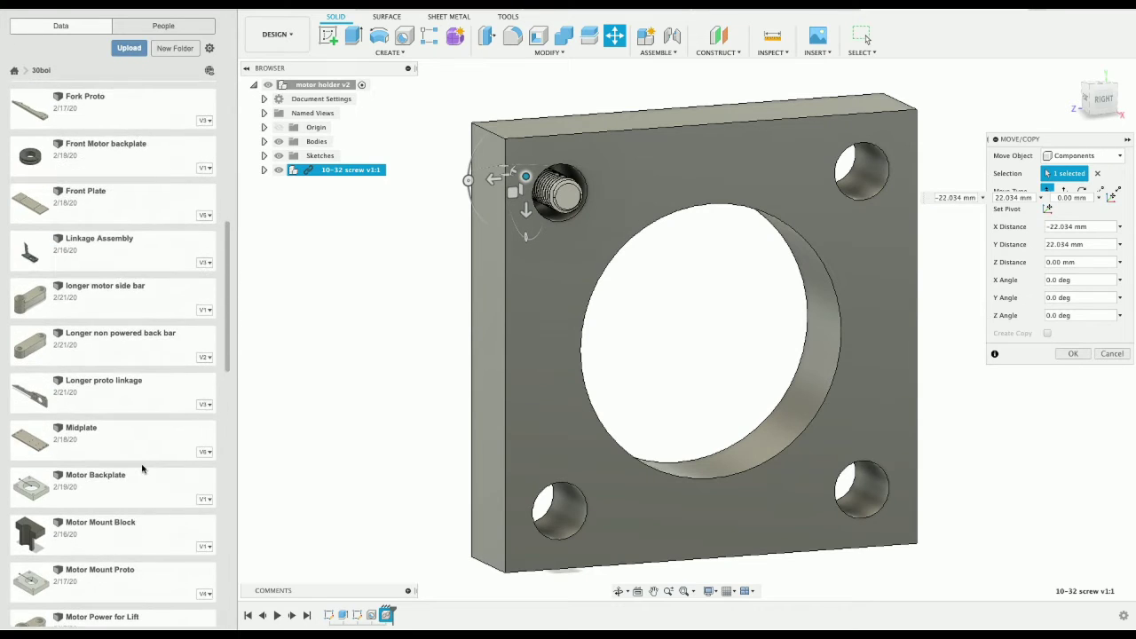
scroll(142, 468, "up", 3)
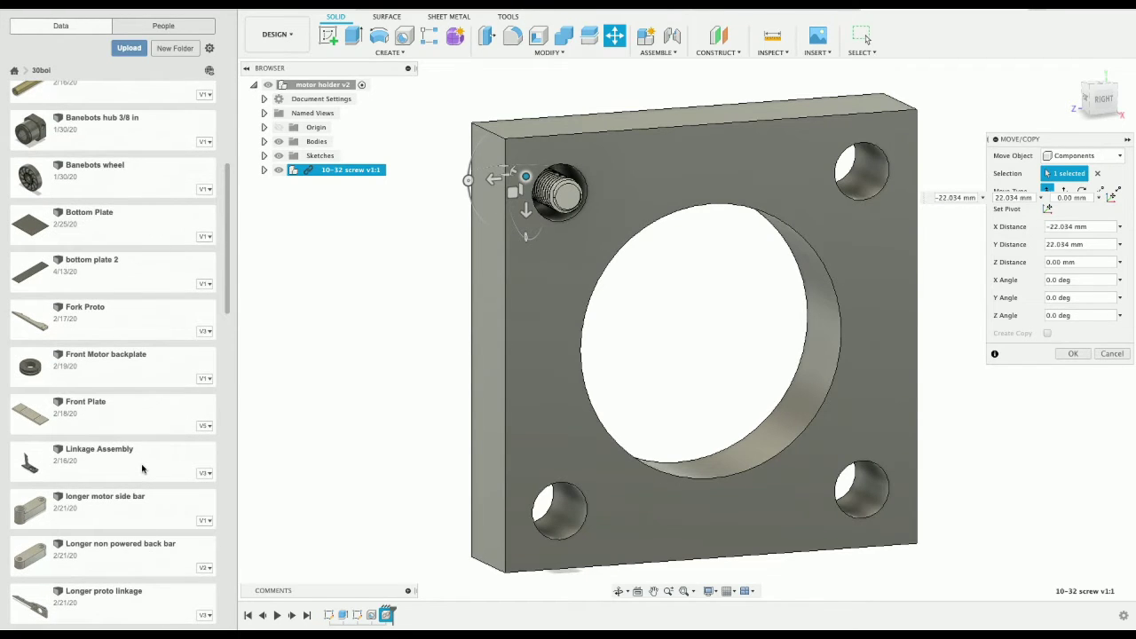
scroll(142, 469, "up", 5)
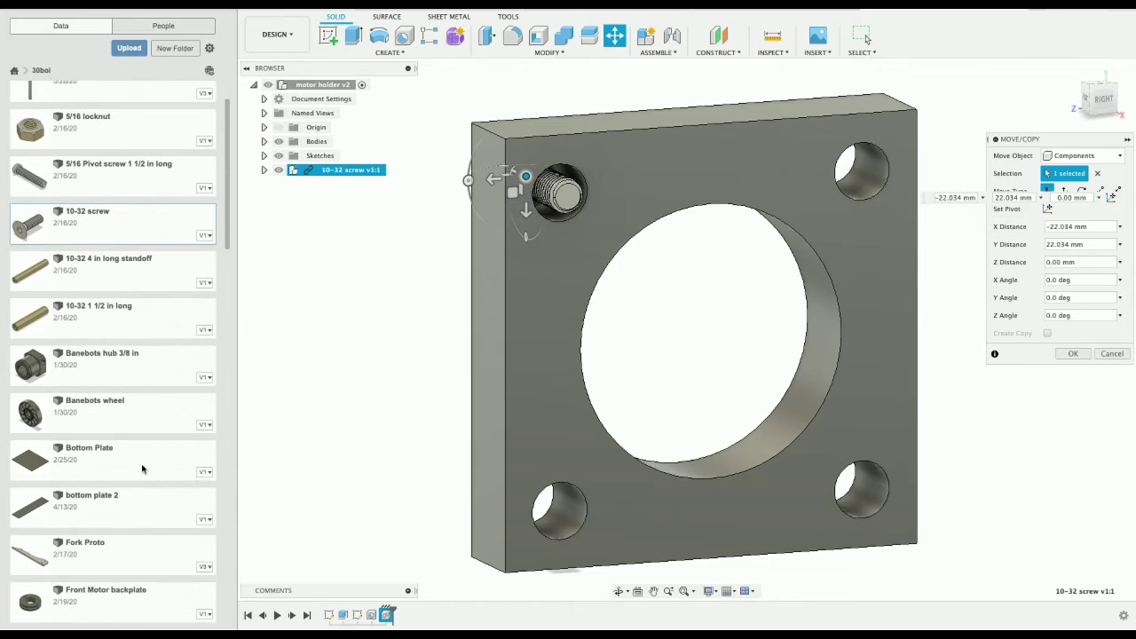
scroll(111, 387, "up", 2)
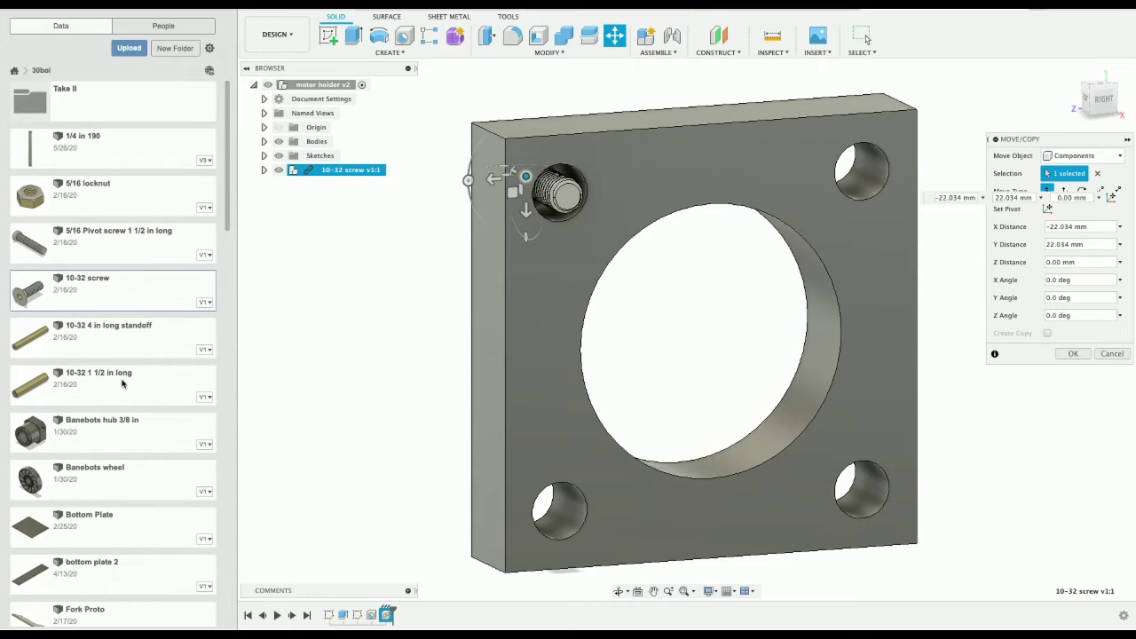
scroll(117, 389, "down", 6)
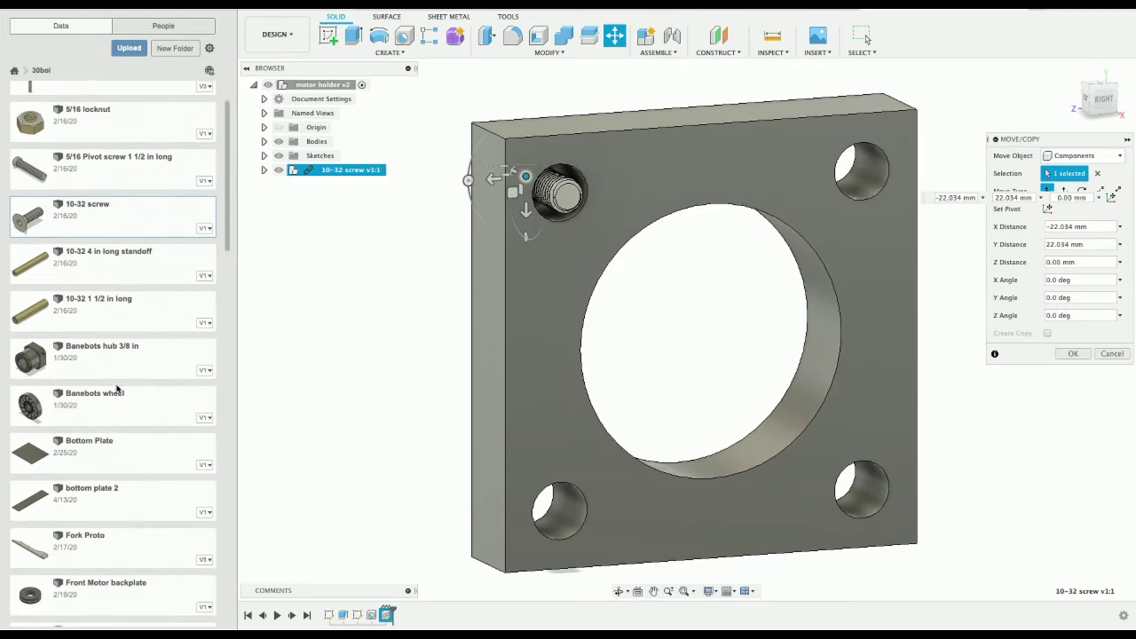
scroll(116, 388, "down", 1)
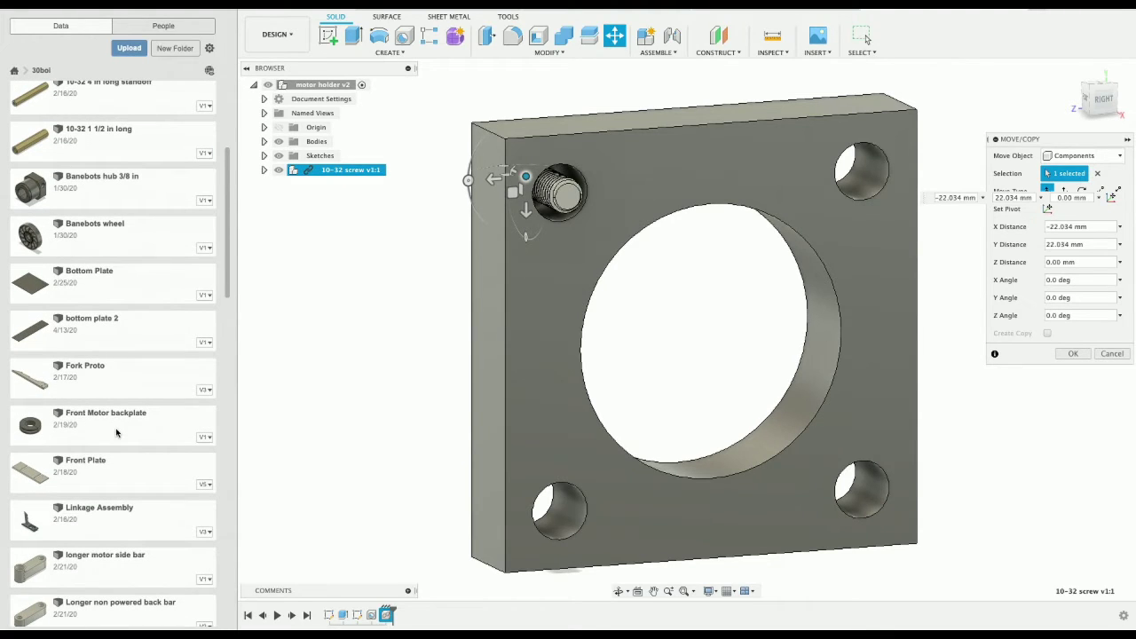
left_click_drag(116, 432, 402, 489)
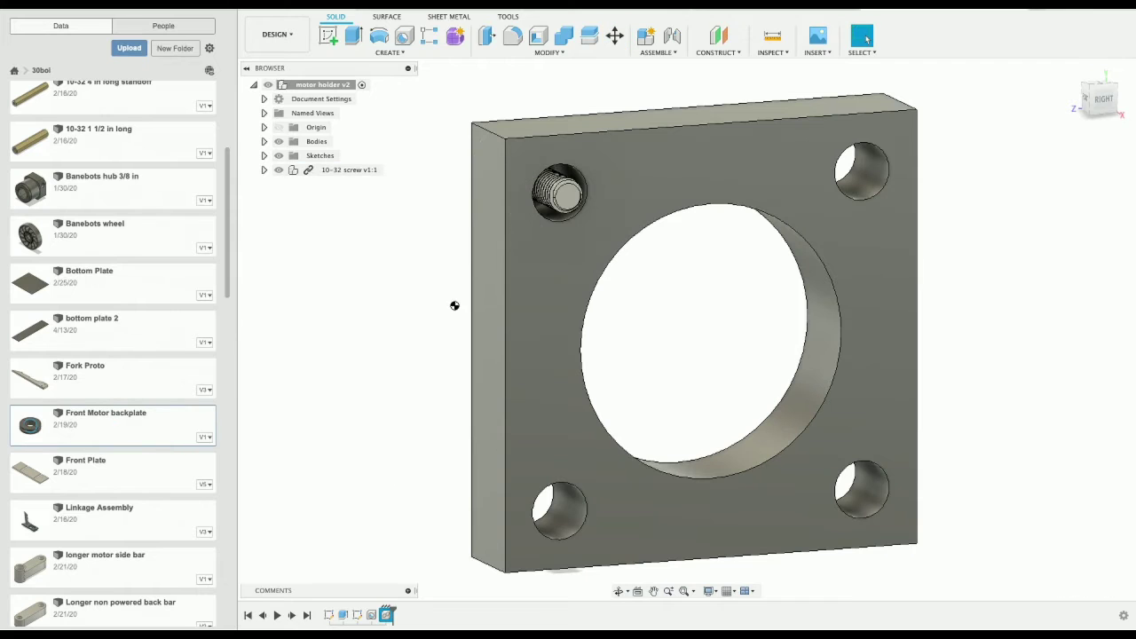
left_click_drag(401, 305, 396, 302)
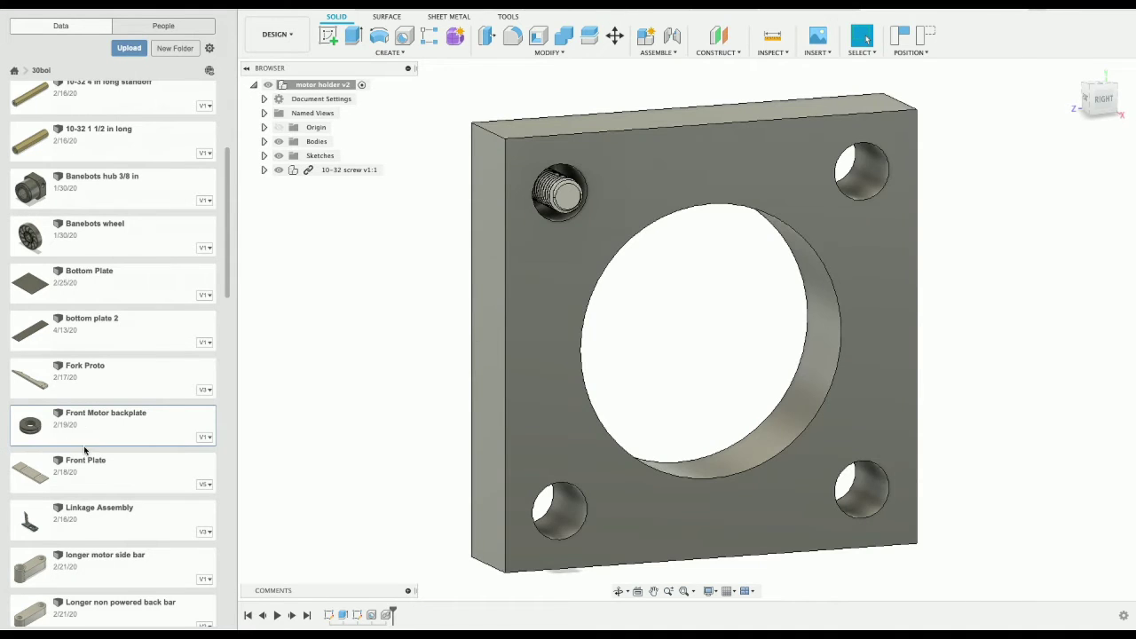
Step: Look through the 30boi project parts again for a suitable component
scroll(119, 495, "down", 3)
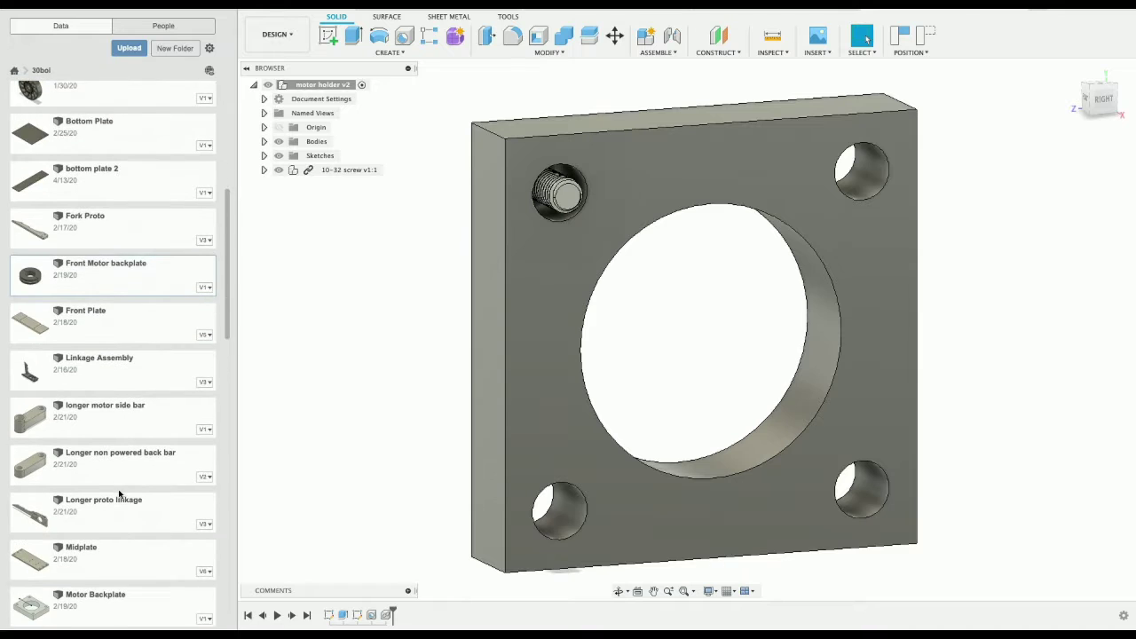
scroll(119, 495, "up", 3)
scroll(119, 494, "up", 5)
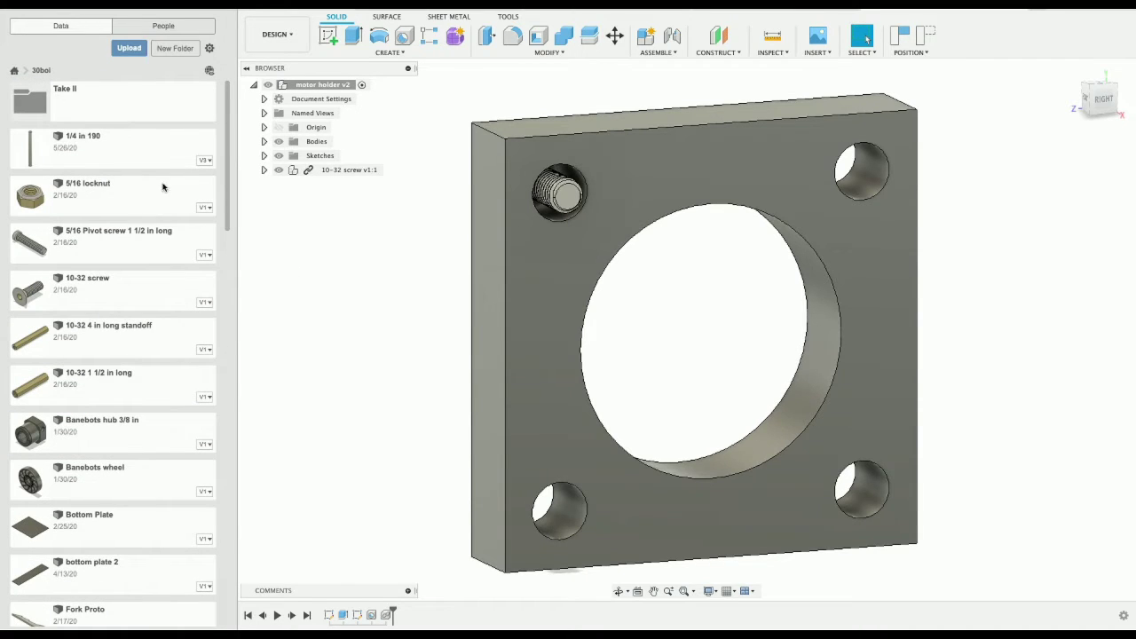
scroll(117, 248, "down", 9)
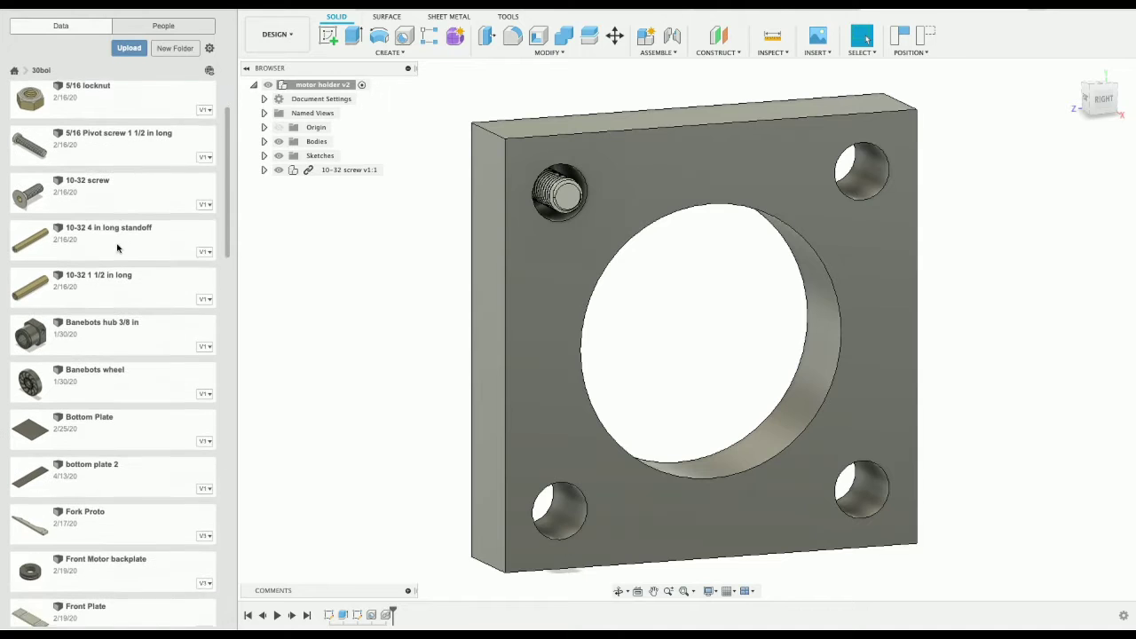
scroll(117, 248, "down", 8)
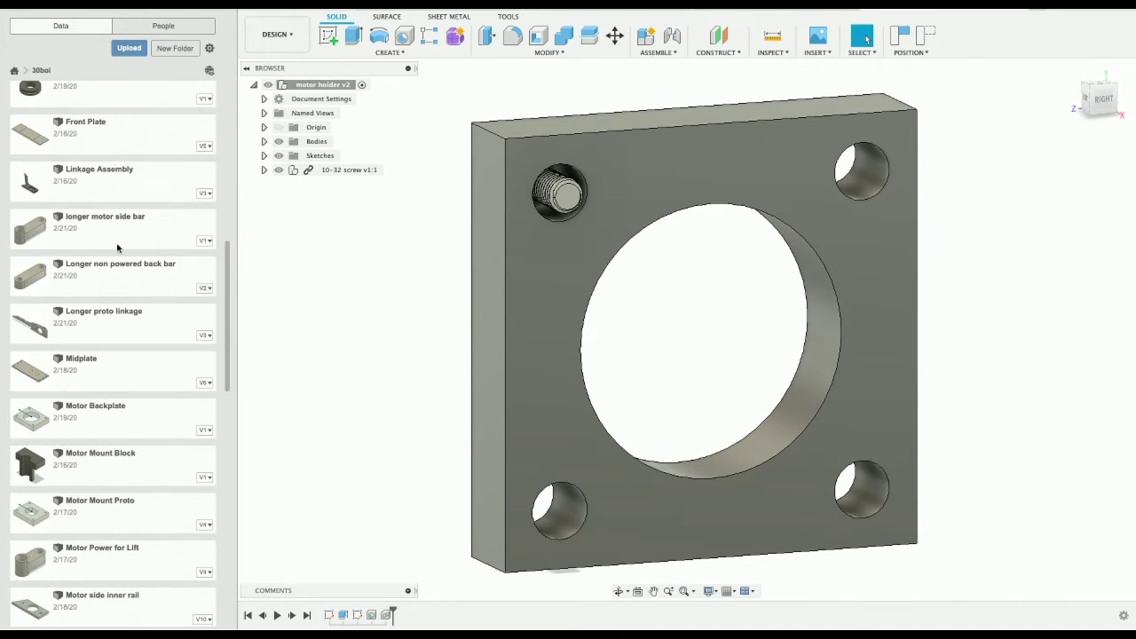
scroll(117, 248, "down", 8)
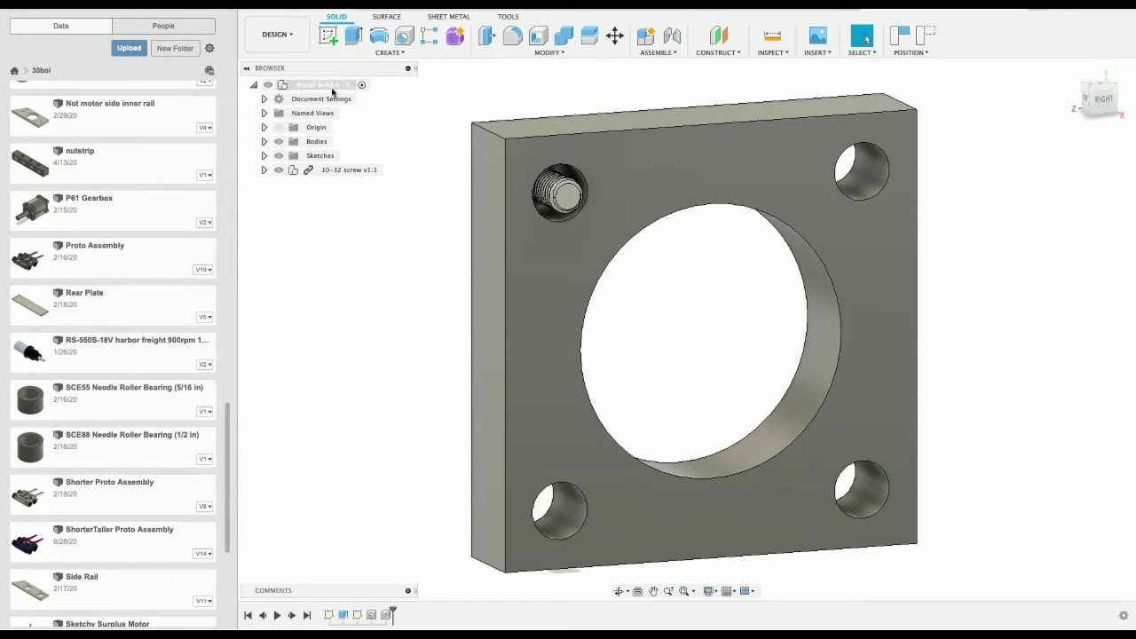
Step: Undo the move and the insertion of the 10-32 screw, and save the motor holder design
key("ctrl+z")
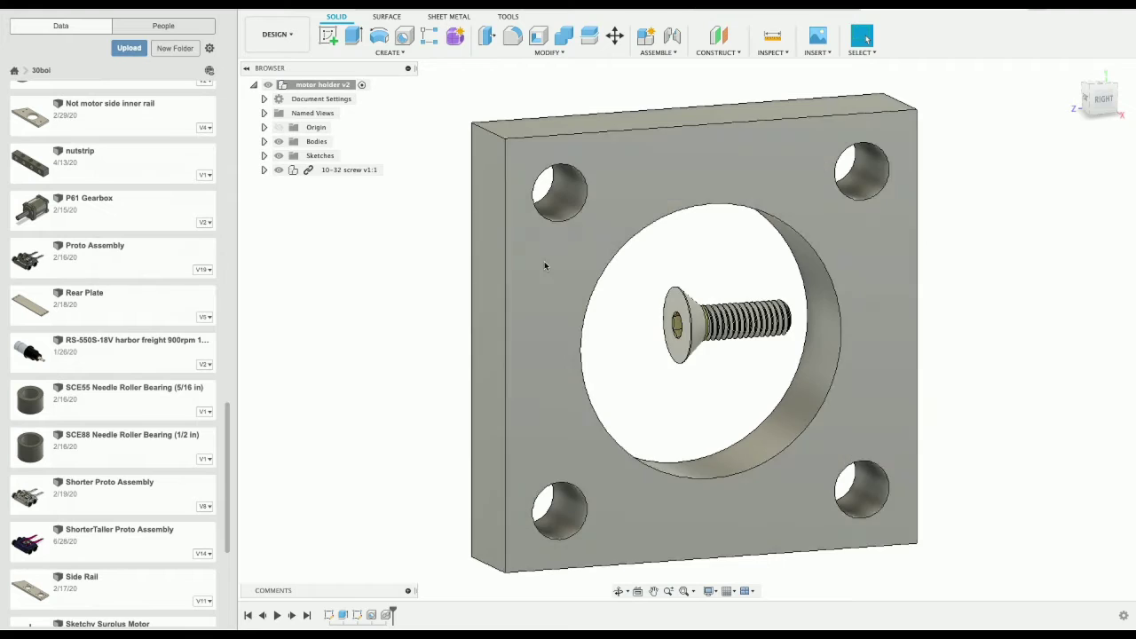
key("ctrl+z")
key("super+s")
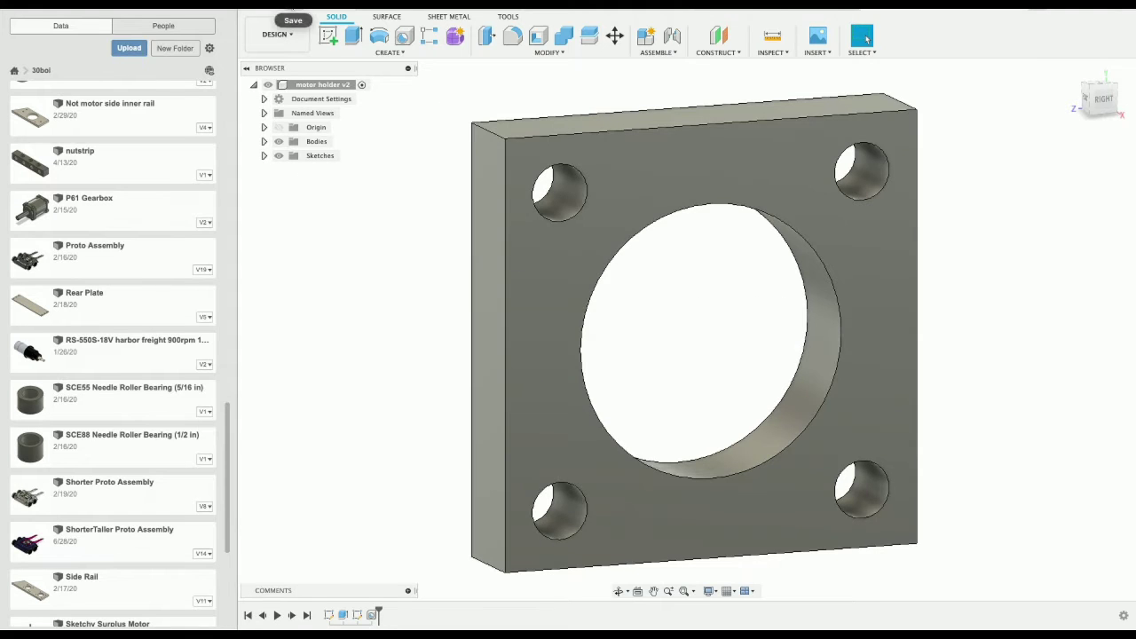
left_click(565, 313)
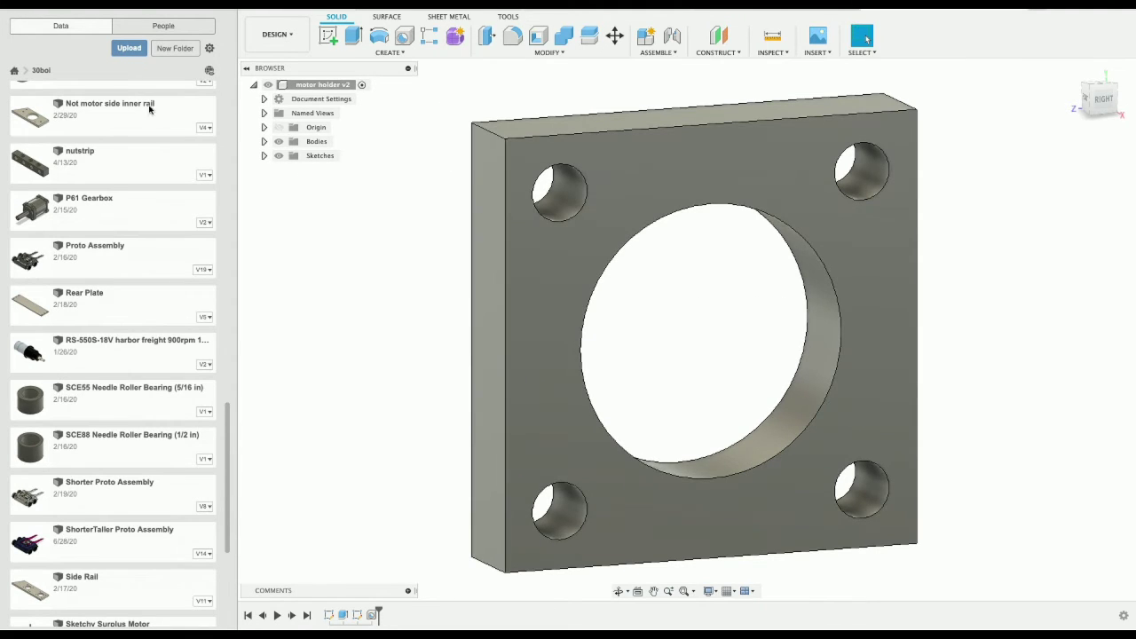
Step: Open the Take II project folder and switch to the robot assembly design
left_click(97, 111)
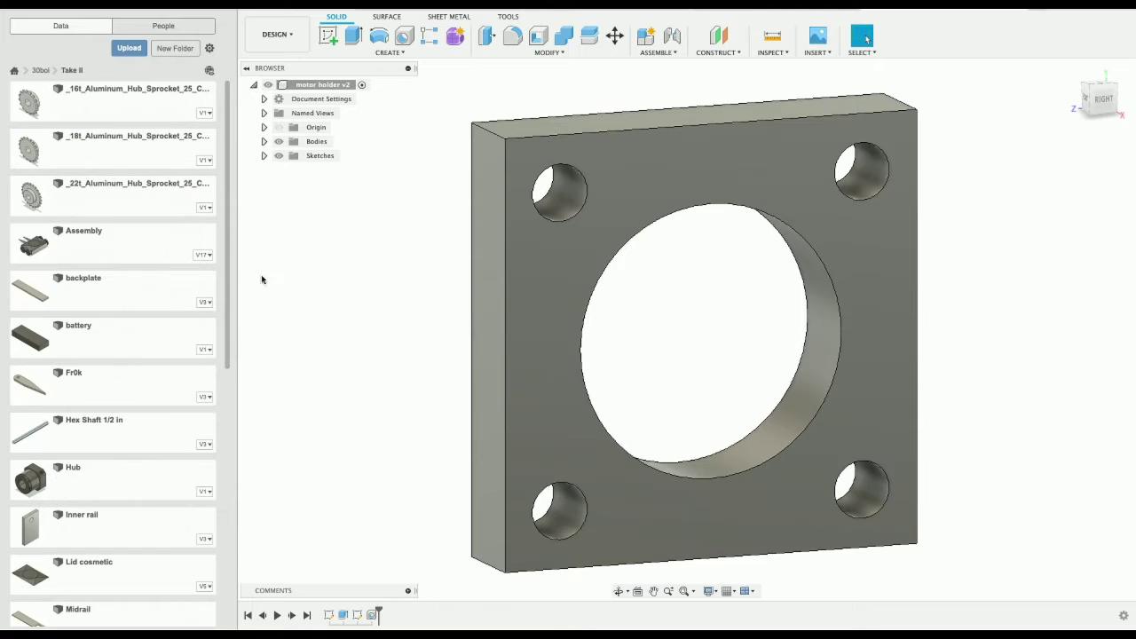
scroll(187, 391, "down", 3)
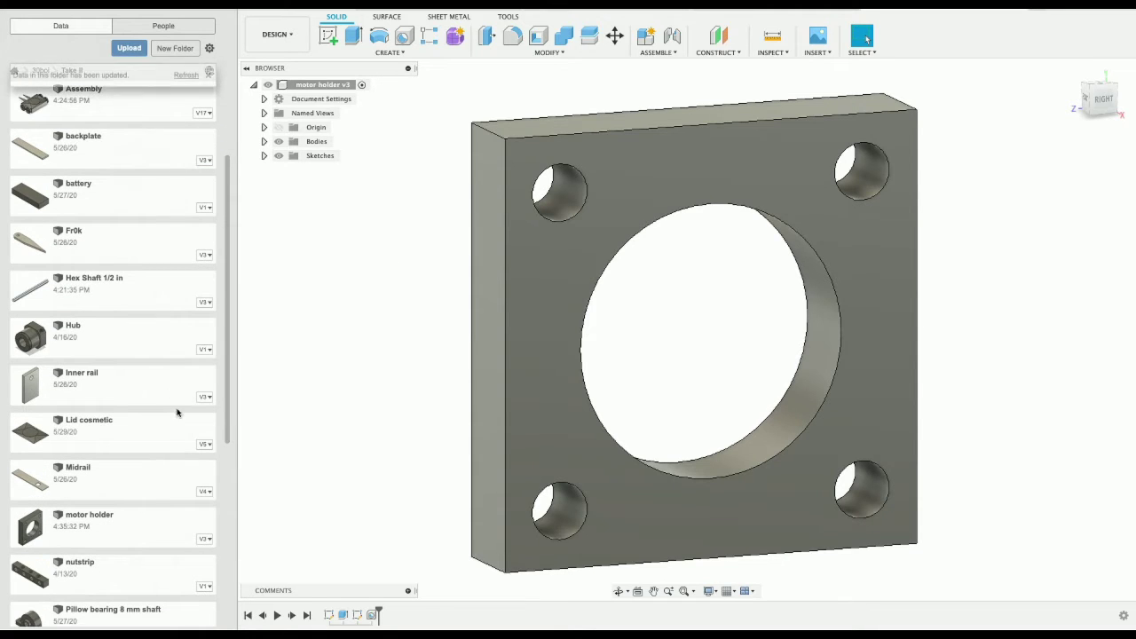
left_click(455, 6)
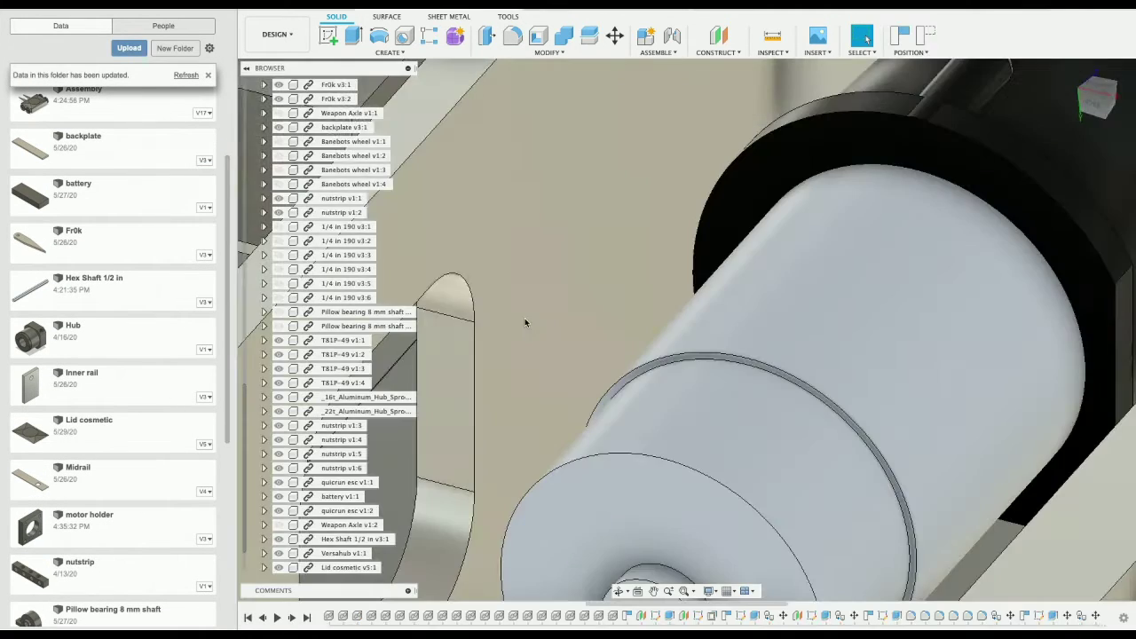
scroll(652, 202, "down", 10)
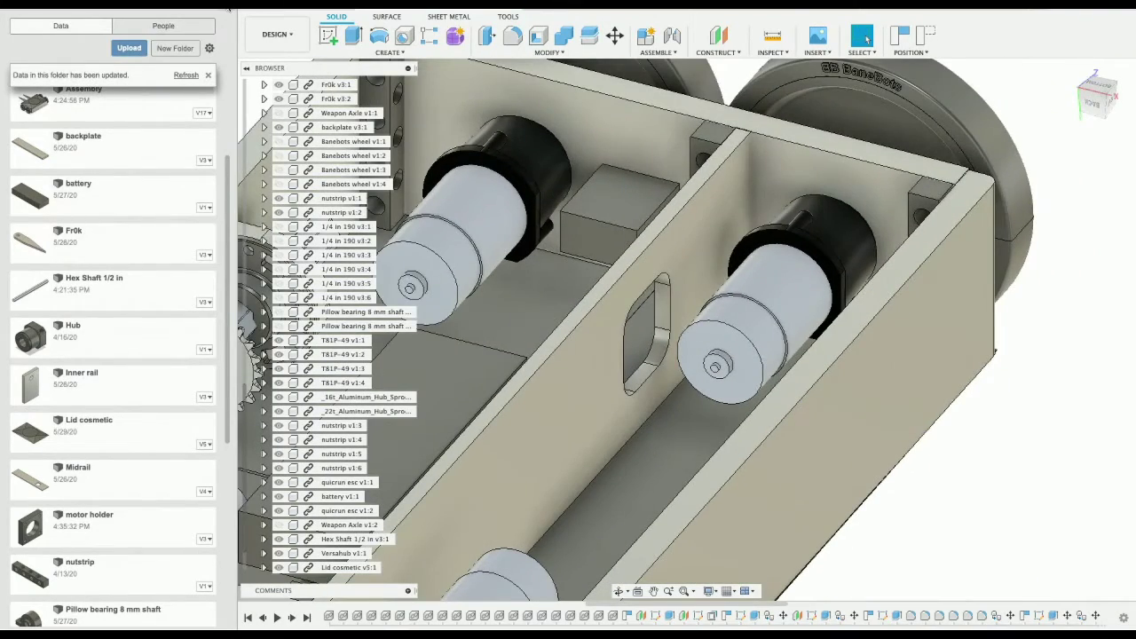
Step: Insert the motor holder from the Take II folder into the robot assembly
left_click(229, 8)
left_click(13, 6)
right_click(116, 519)
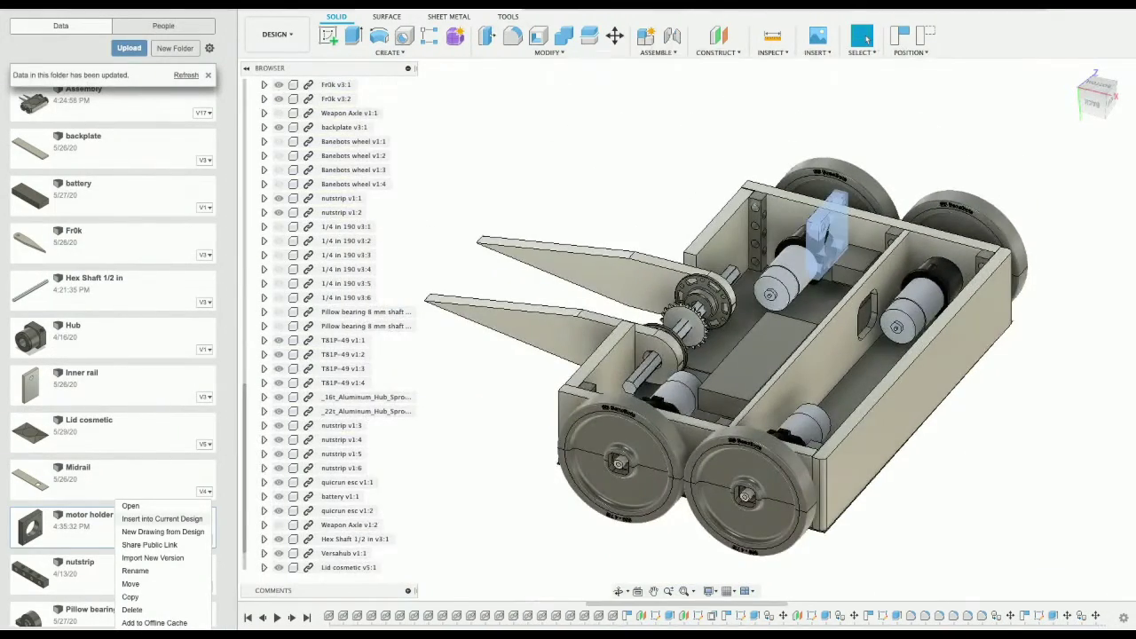
left_click(162, 518)
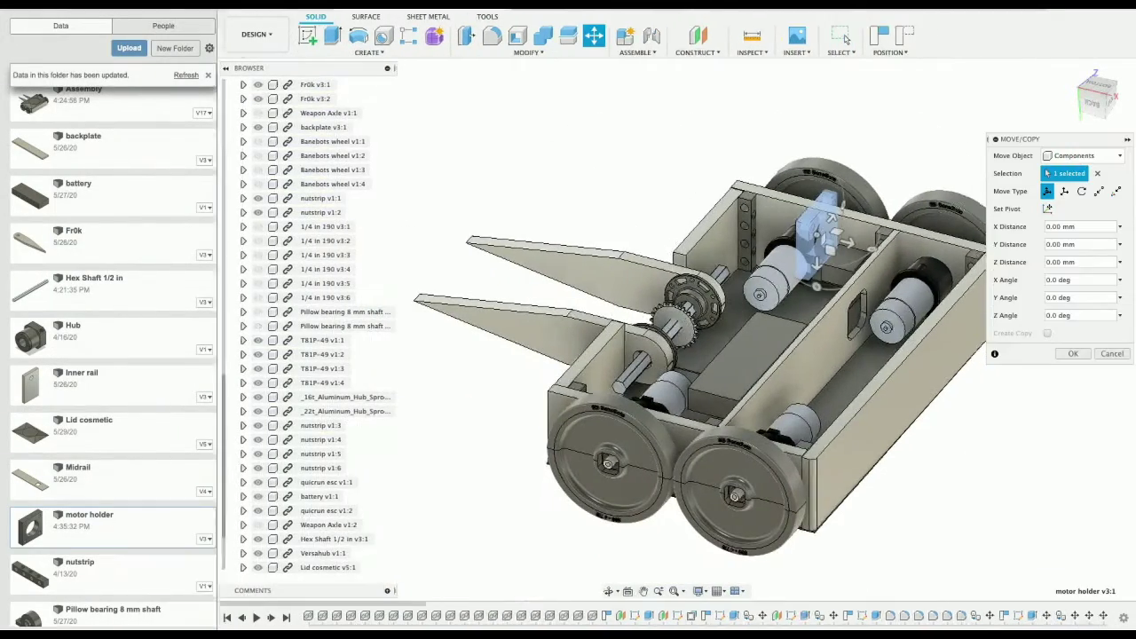
Step: Rotate the motor holder a quarter turn and move it over the drive motor beside the weapon shaft
left_click(1102, 89)
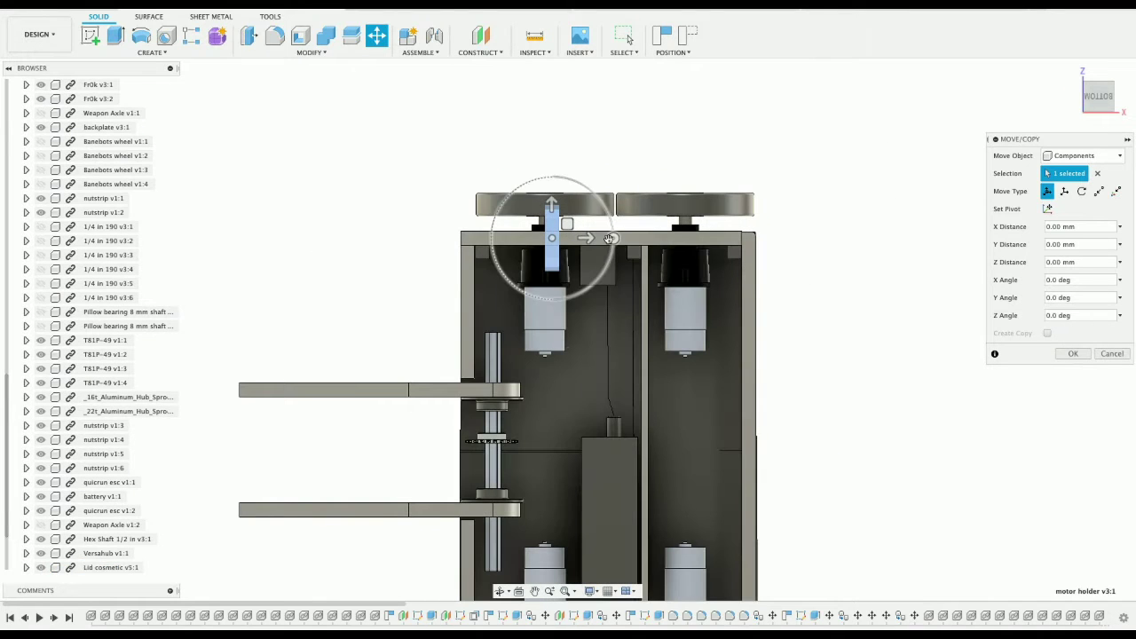
left_click_drag(612, 238, 552, 300)
left_click_drag(551, 238, 546, 293)
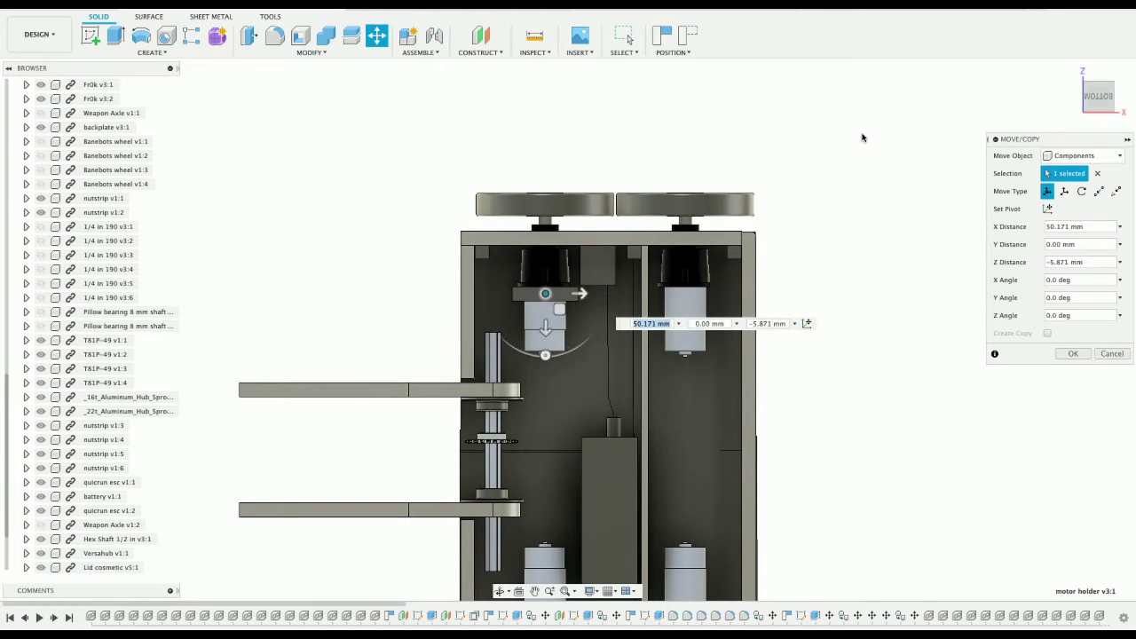
Step: Shift the motor holder about 5.81 mm in Y so its bore centres on the motor axis, and accept the move
left_click(1095, 105)
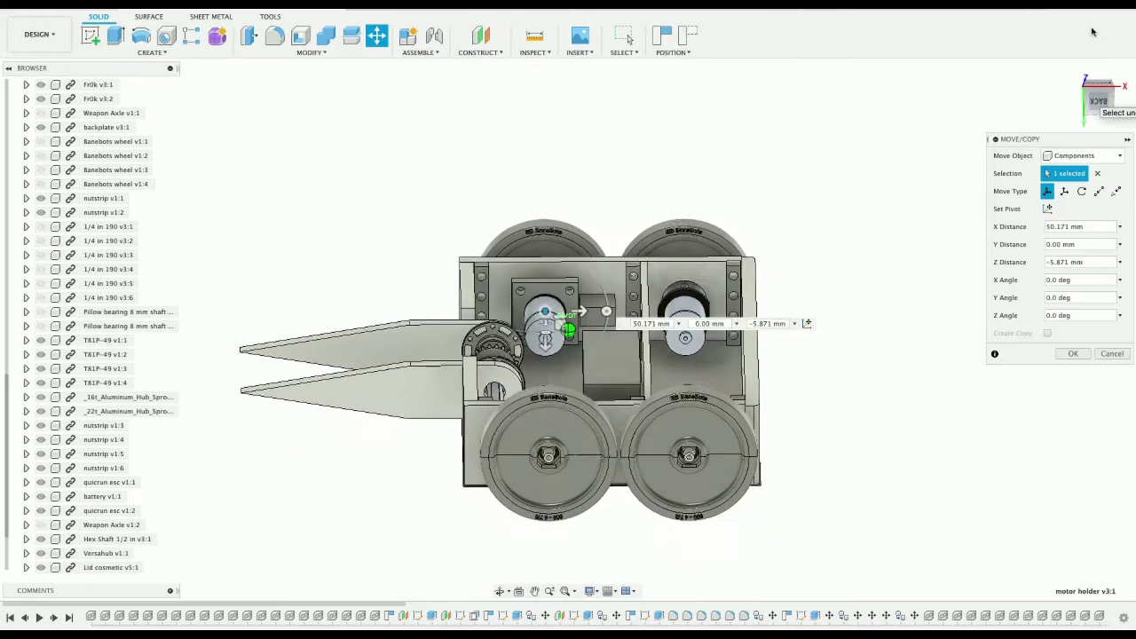
left_click(1097, 104)
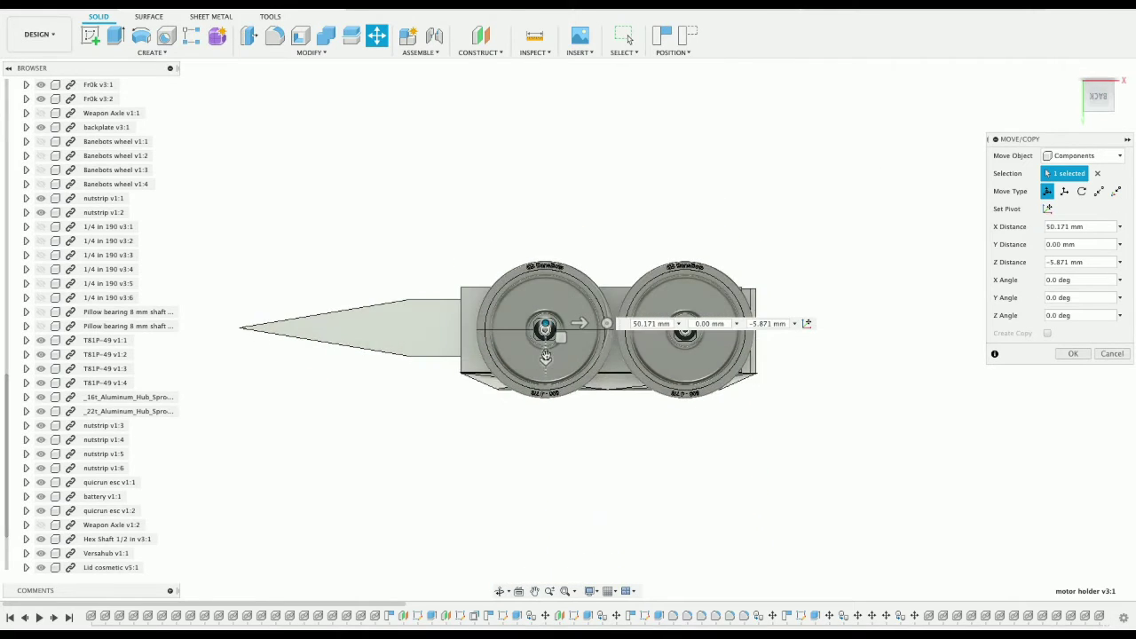
scroll(546, 355, "up", 5)
scroll(546, 355, "left", 4)
scroll(546, 355, "down", 1)
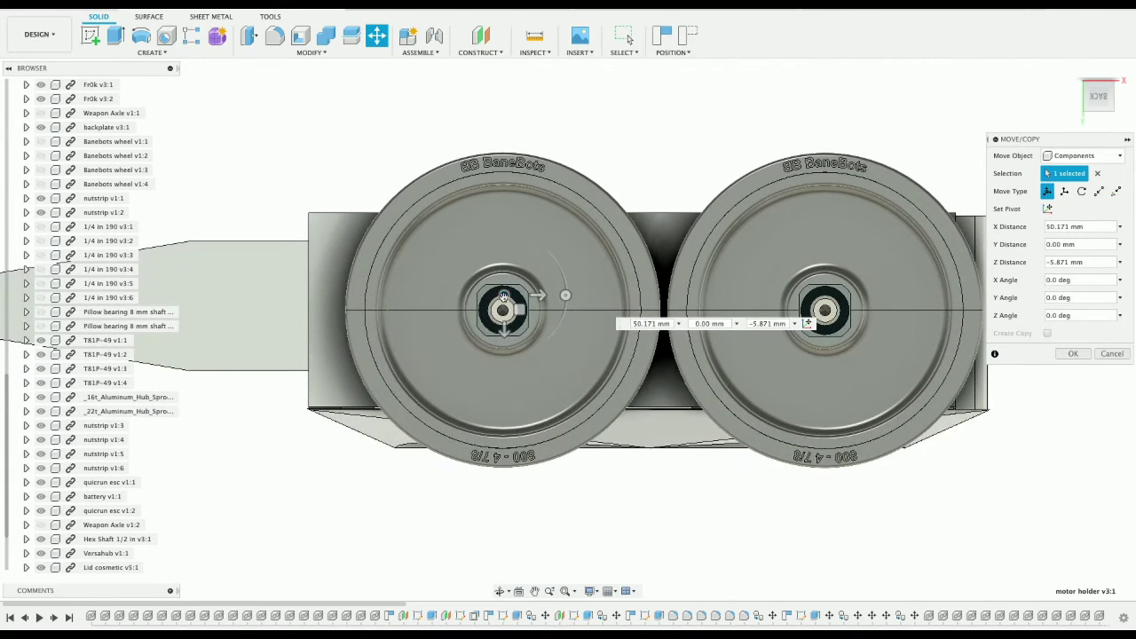
left_click_drag(503, 295, 502, 312)
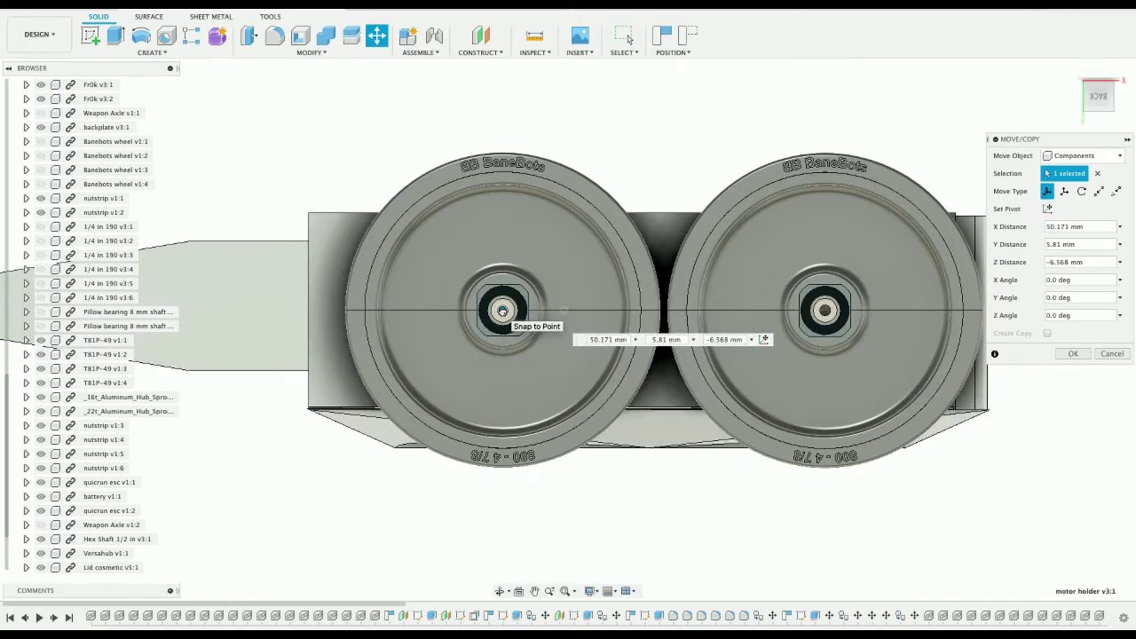
left_click(1098, 110)
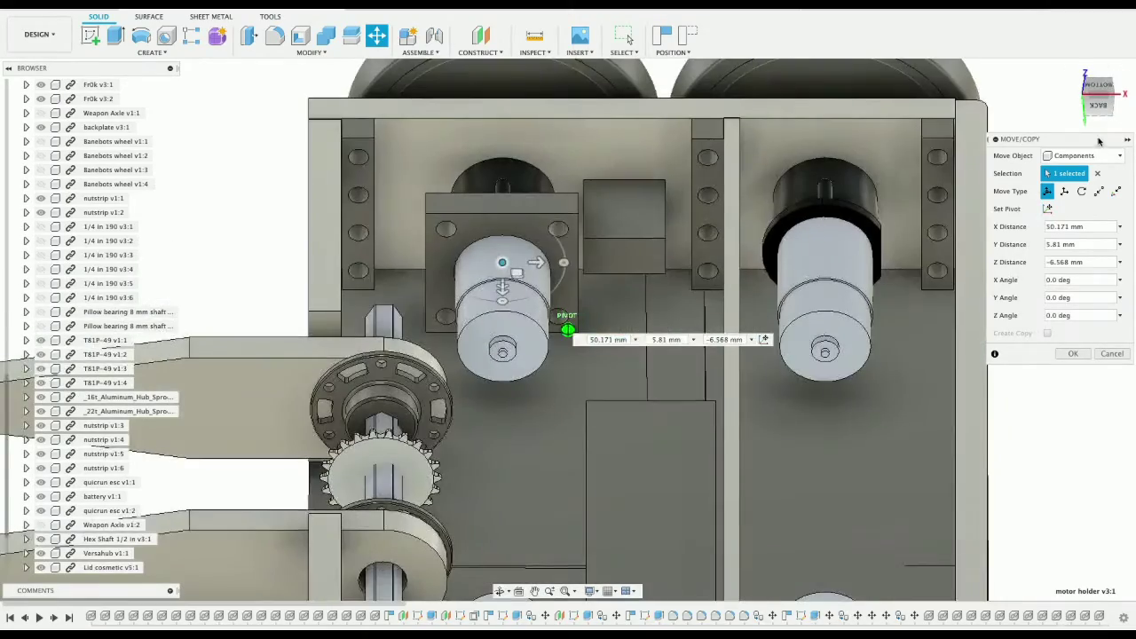
middle_click_drag(1097, 140, 1124, 143, "shift")
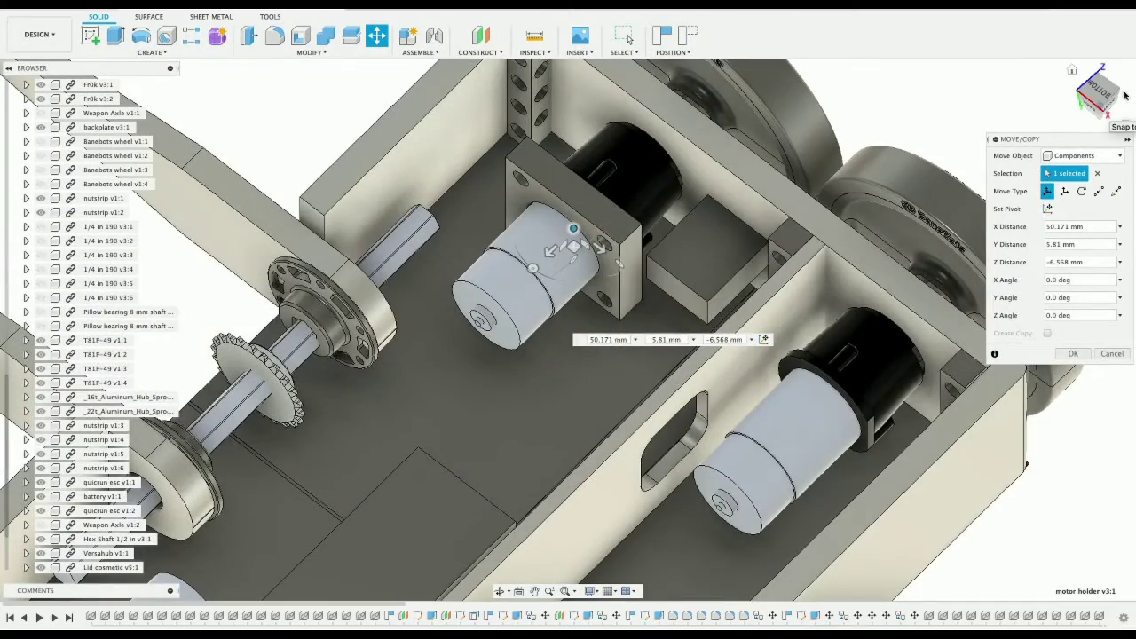
left_click_drag(1108, 101, 1123, 96)
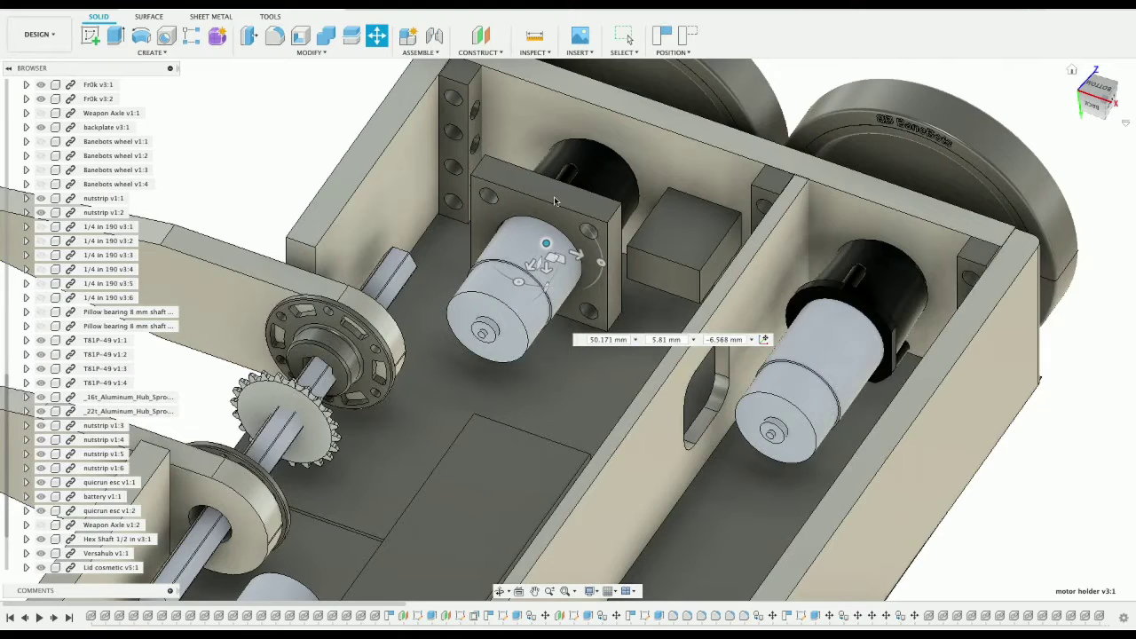
key("Return")
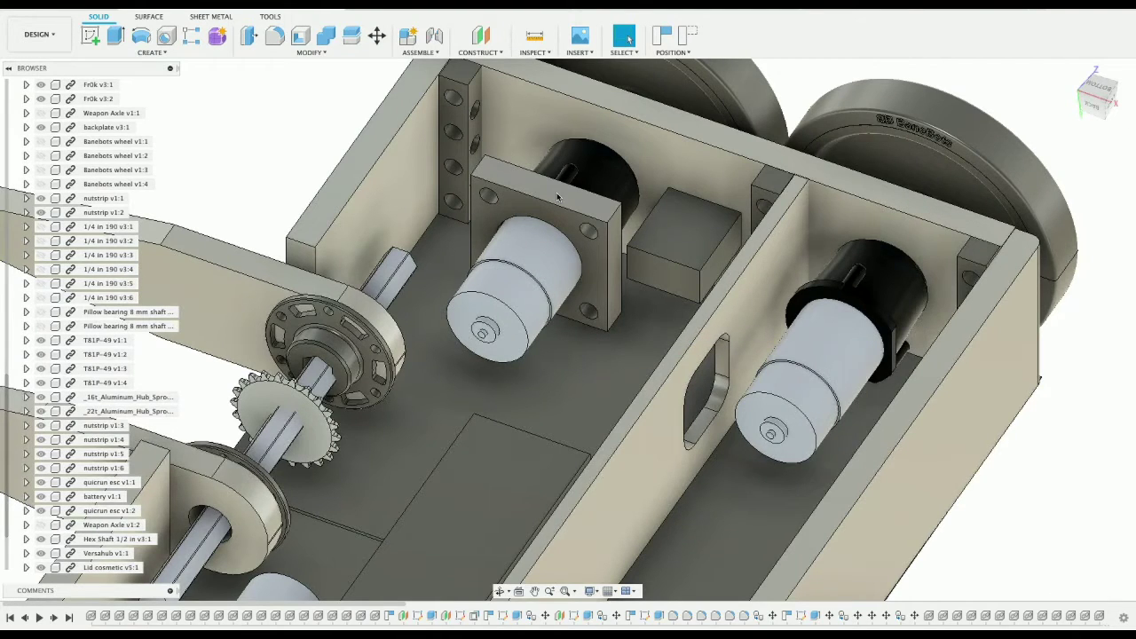
Step: Create a copy of the motor holder and move it 125 mm in Z to the neighbouring drive motor on the same side
left_click(552, 198)
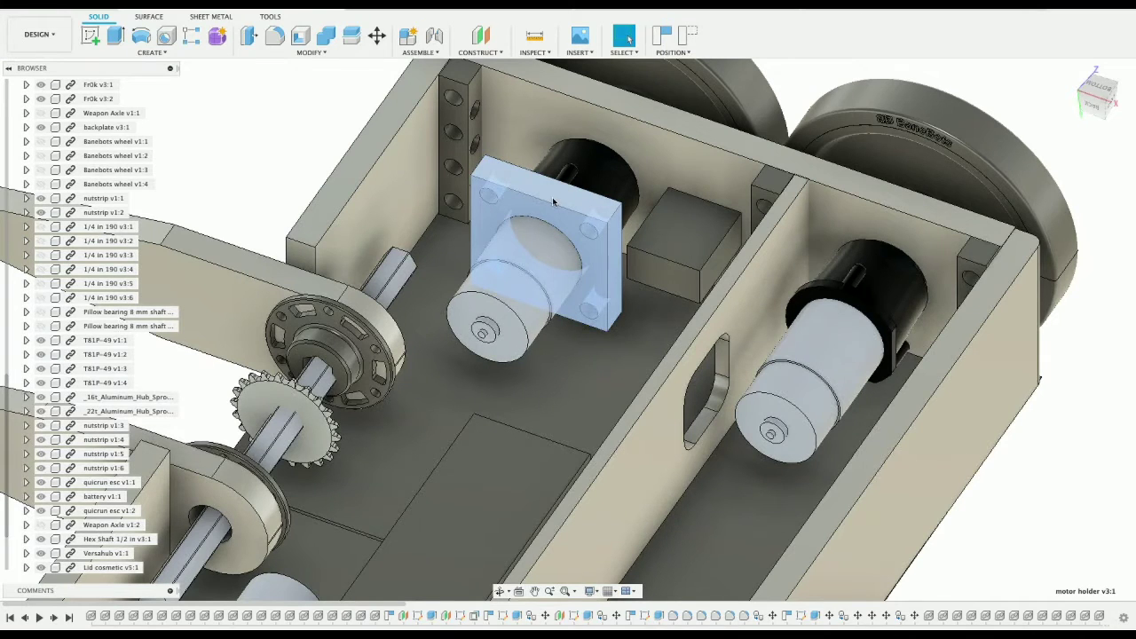
right_click(553, 195)
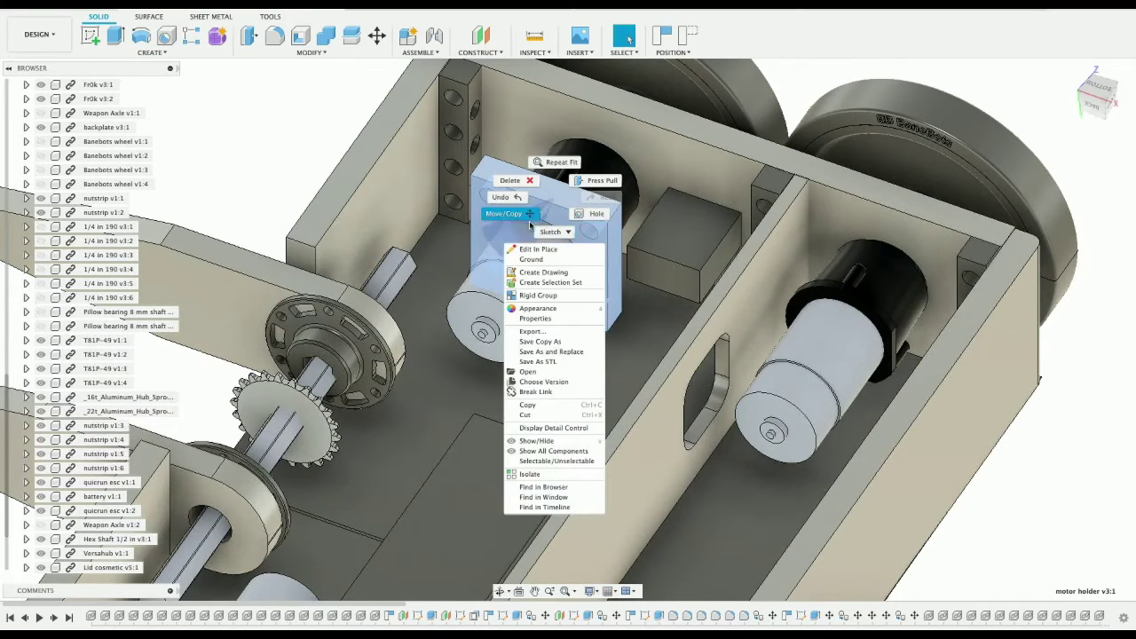
left_click(530, 215)
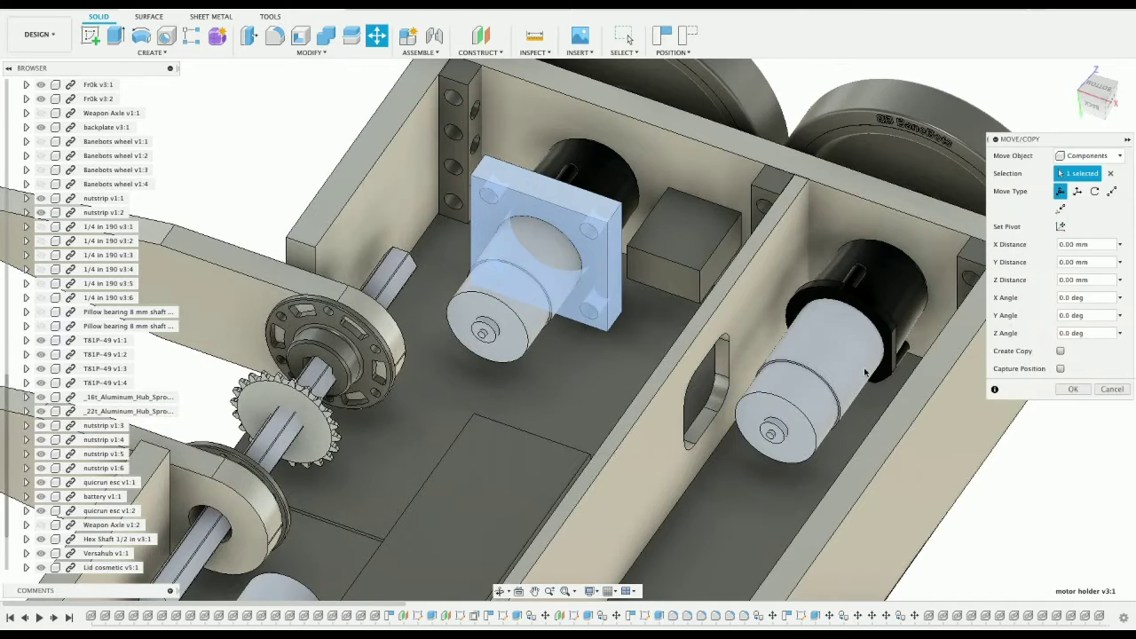
left_click(1059, 352)
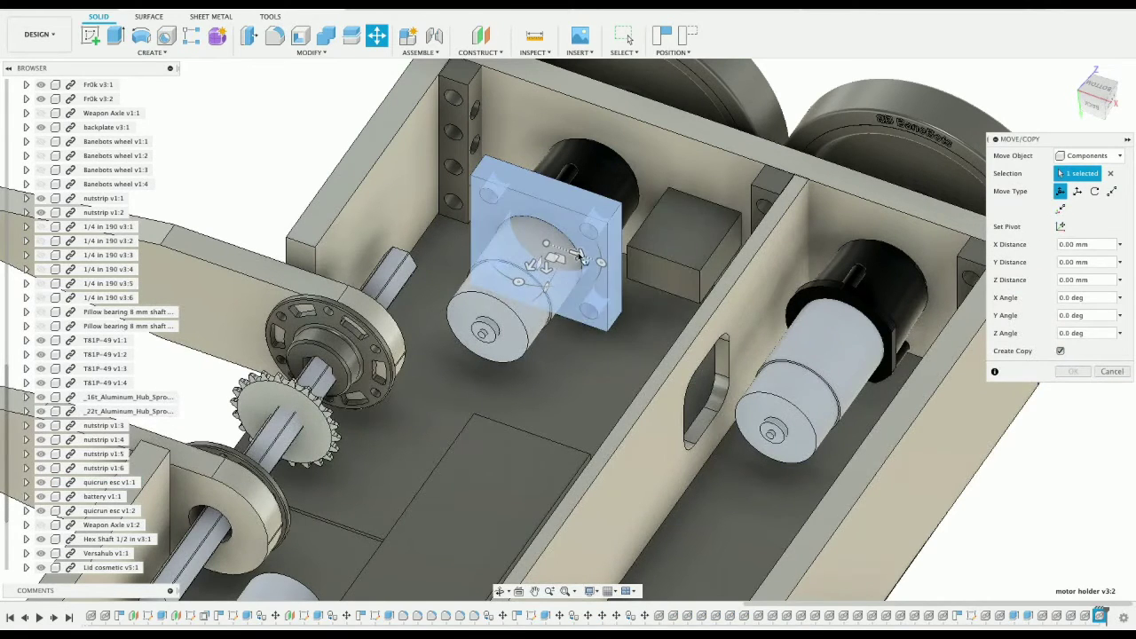
left_click_drag(582, 257, 859, 355)
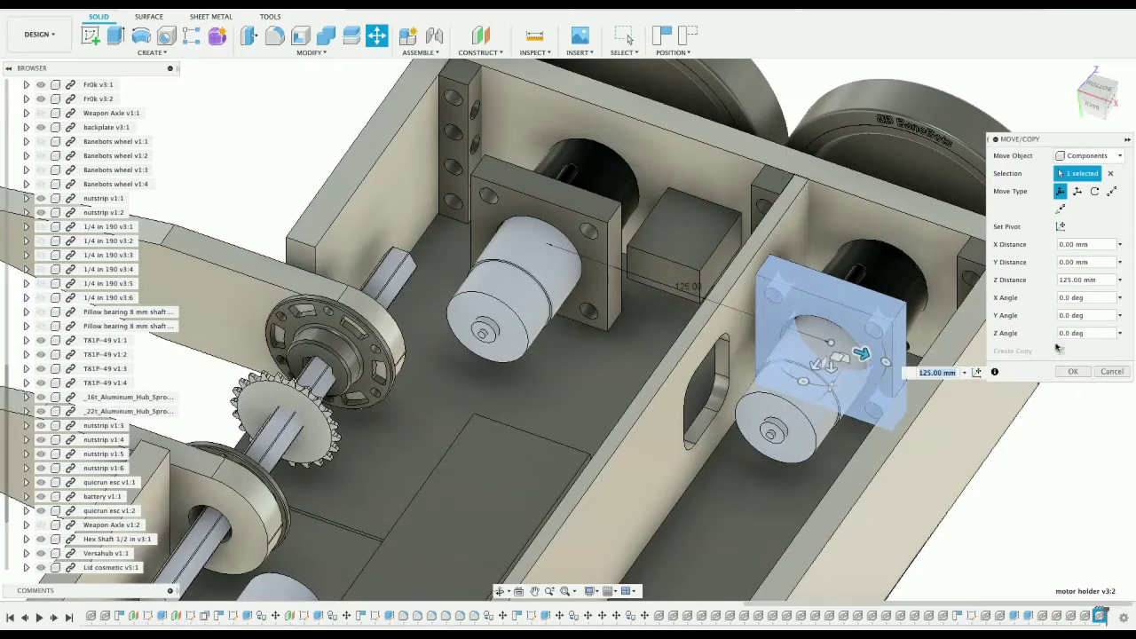
Step: Adjust the copied motor holder's Z distance to 127 mm so it is centred on its motor, and accept the copy
left_click_drag(1096, 98, 1127, 88)
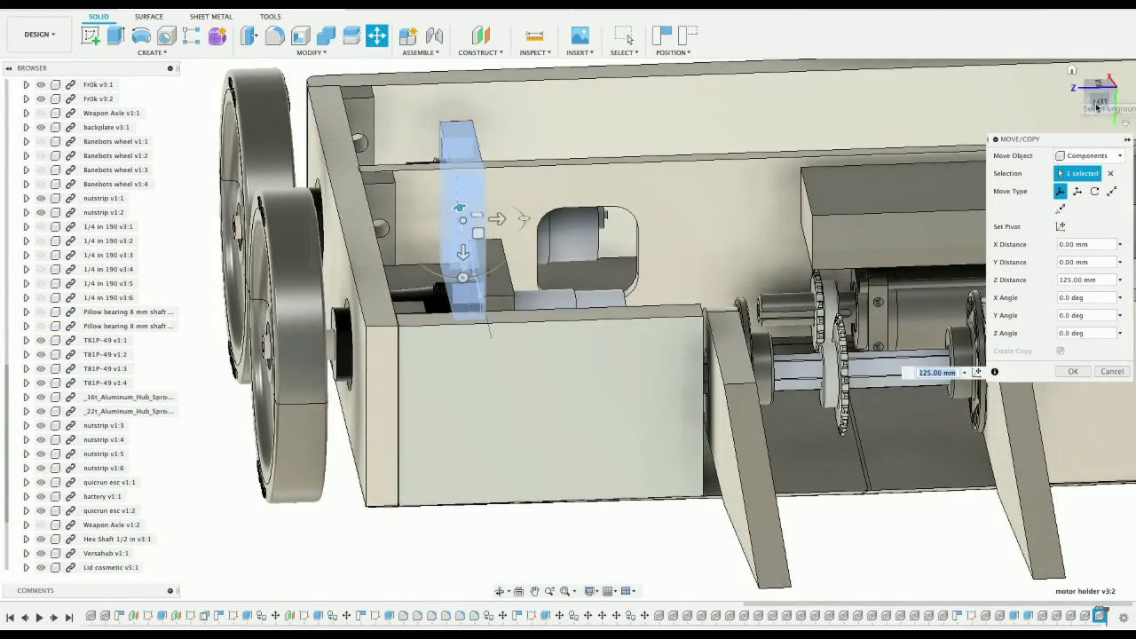
left_click(1097, 106)
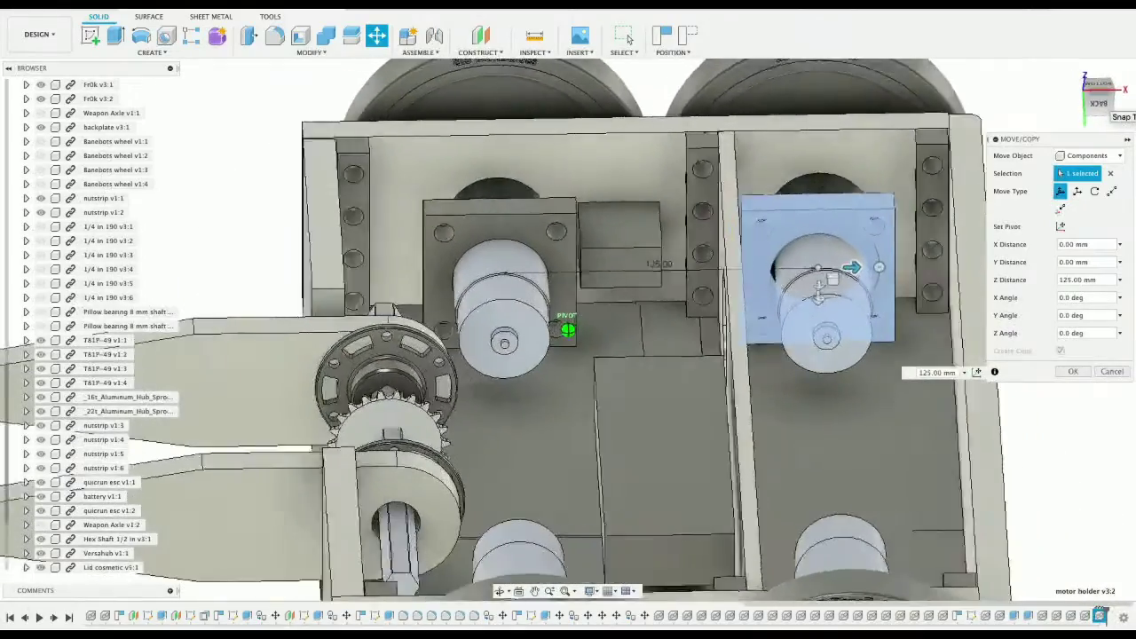
mouse_move(850, 282)
left_mouse_down()
mouse_move(865, 284)
mouse_move(854, 285)
left_mouse_up()
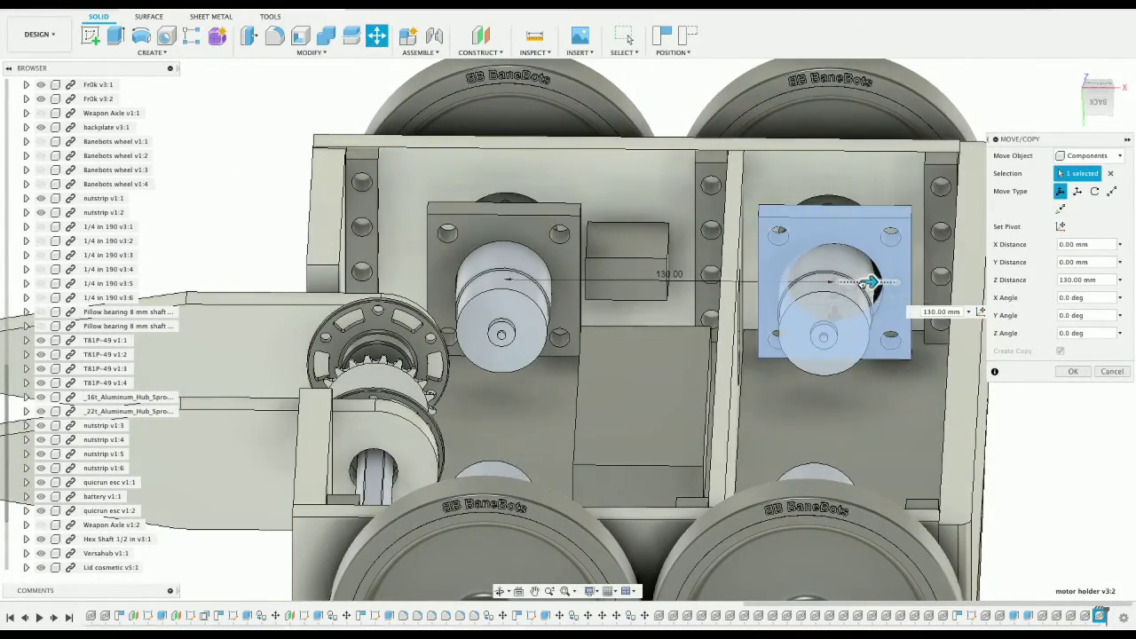
scroll(853, 285, "up", 4)
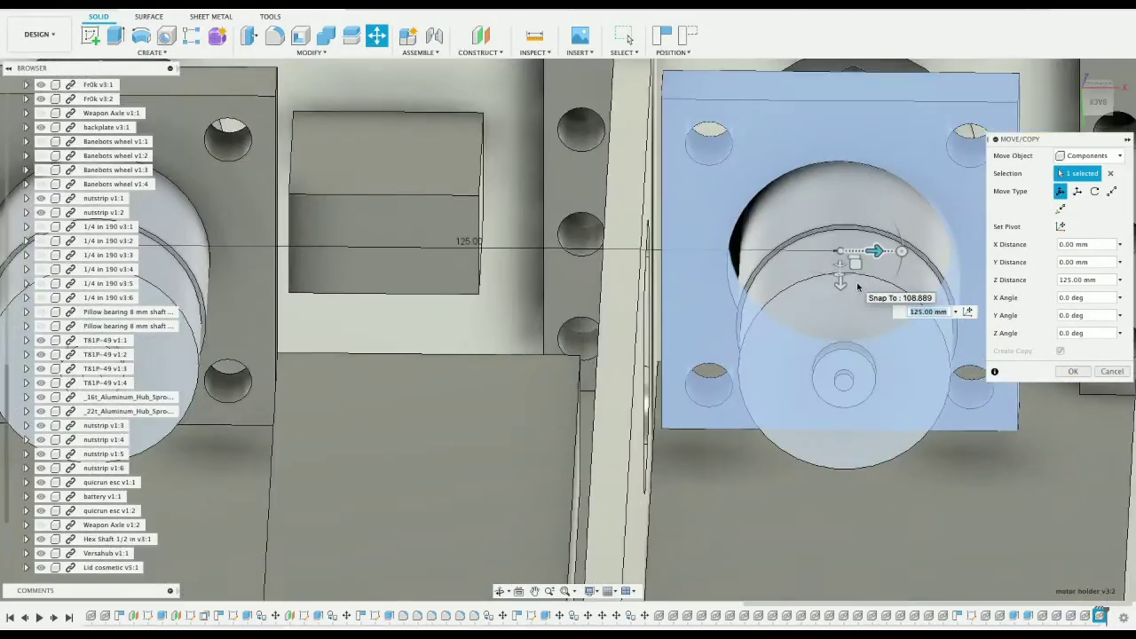
scroll(857, 286, "up", 5)
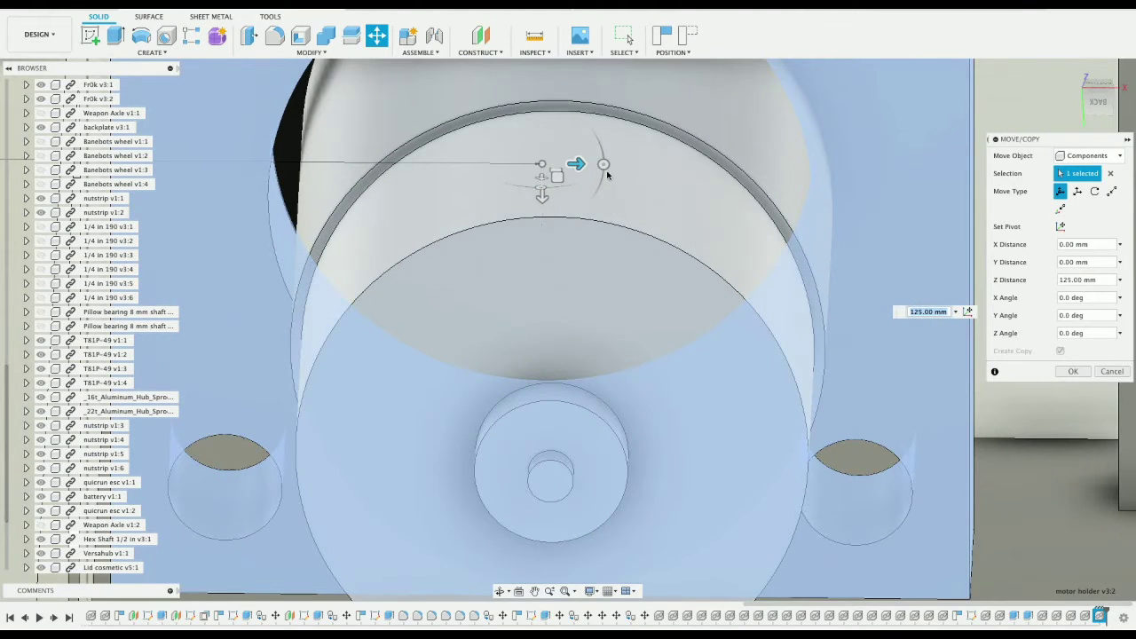
left_click_drag(577, 164, 604, 165)
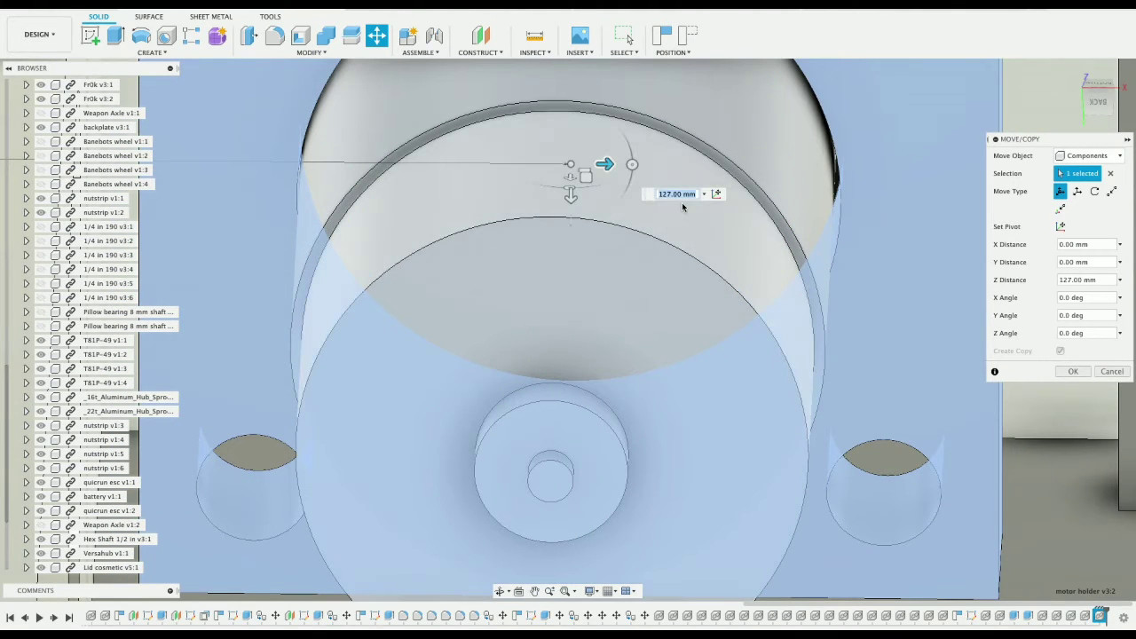
scroll(619, 290, "down", 4)
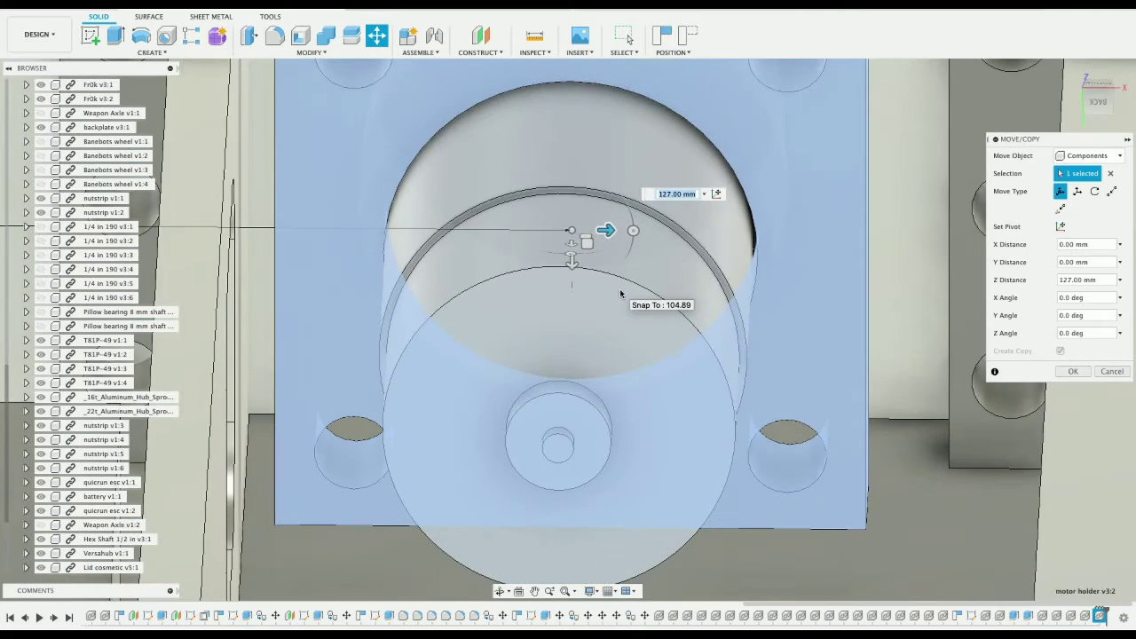
scroll(619, 293, "down", 3)
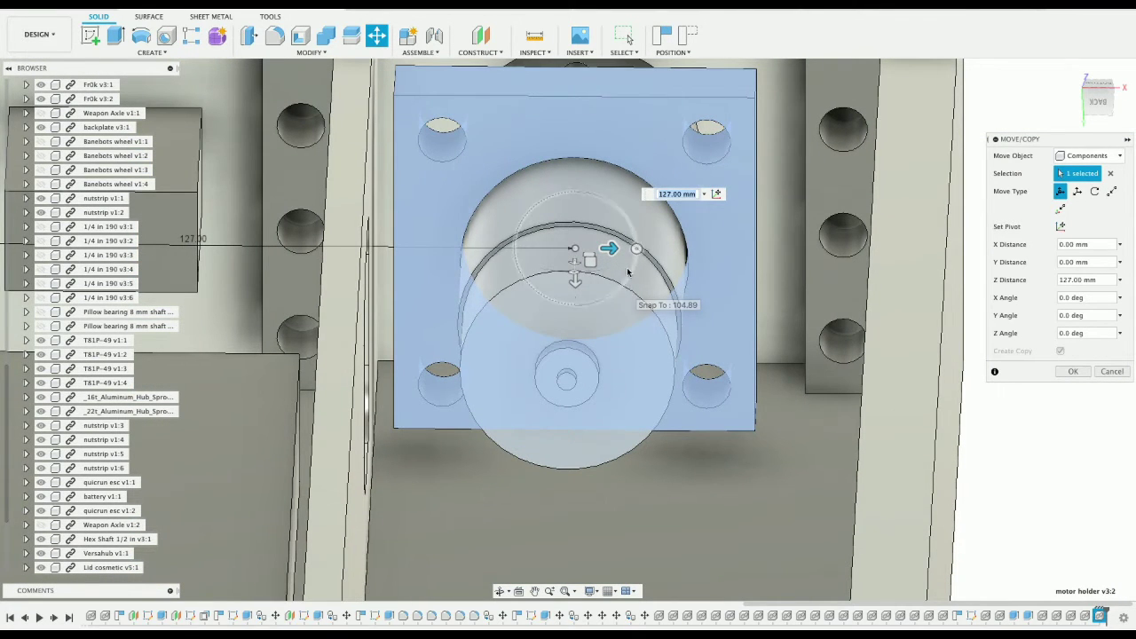
scroll(627, 293, "down", 5)
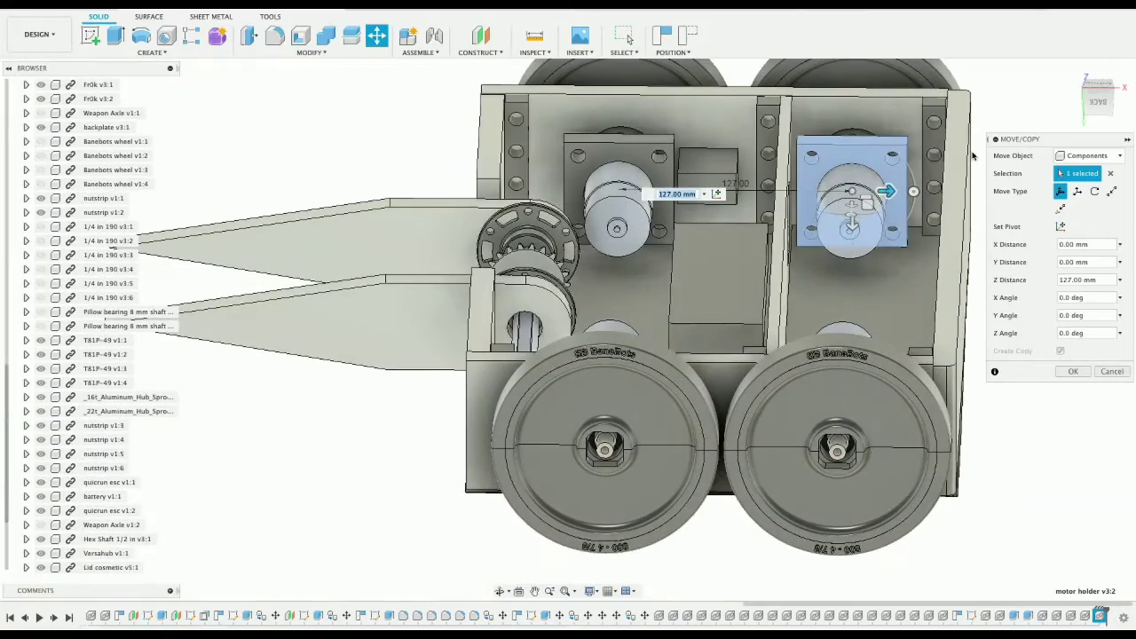
left_click_drag(1098, 98, 1105, 102)
left_click(1100, 95)
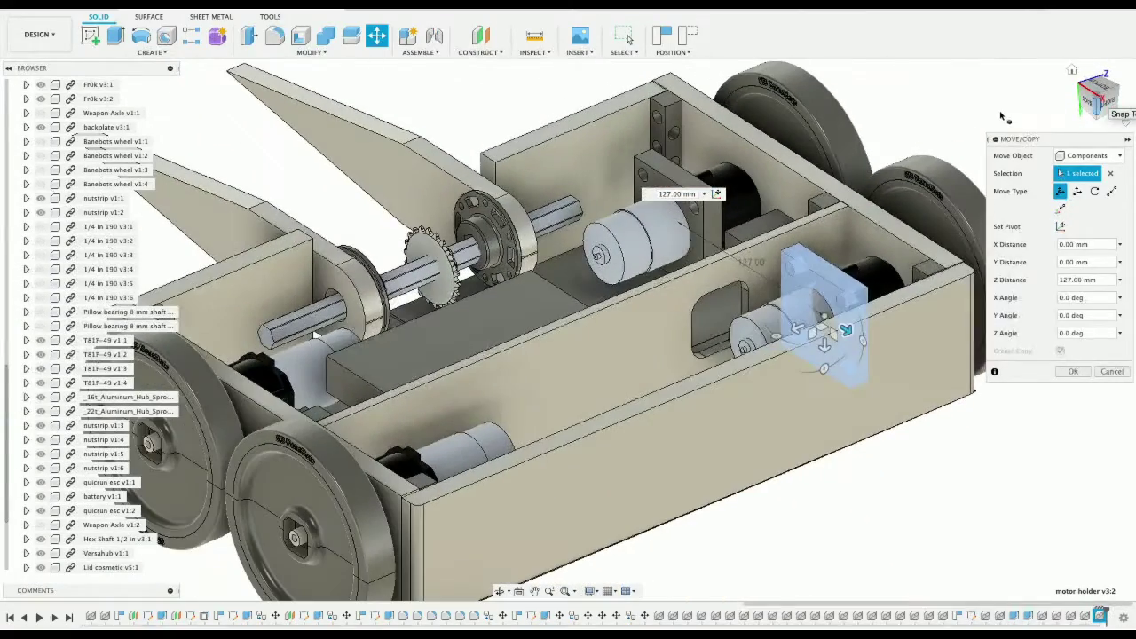
key("Return")
Step: Copy both motor holders together and move the copies 280 mm in X onto the two drive motors on the opposite side
scroll(88, 528, "down", 2)
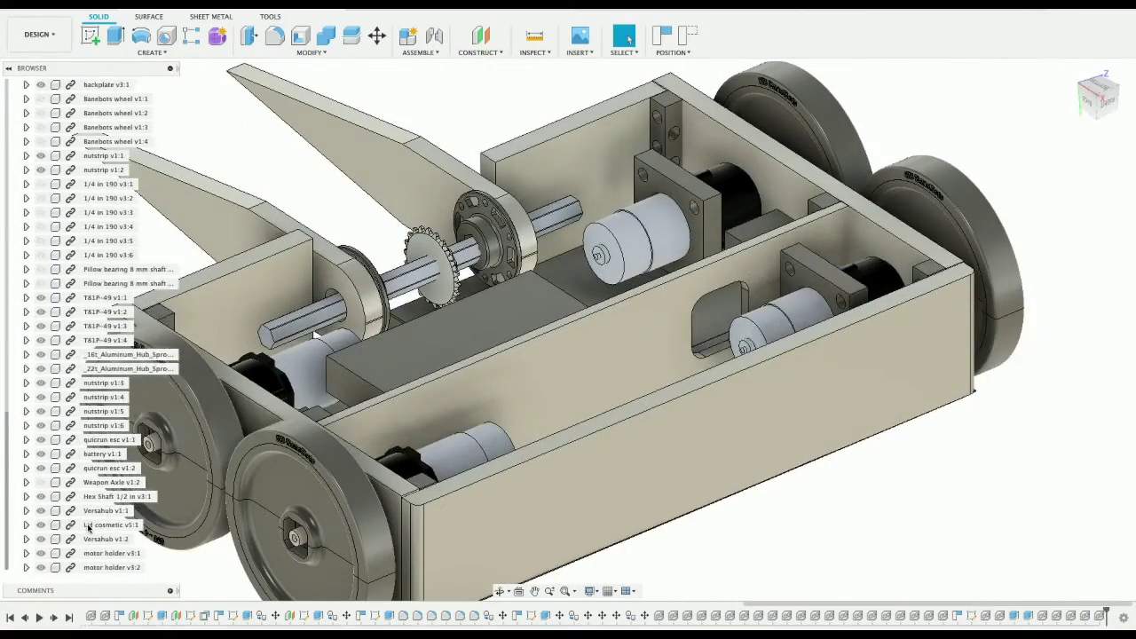
left_click(98, 553)
left_click(100, 568, "ctrl")
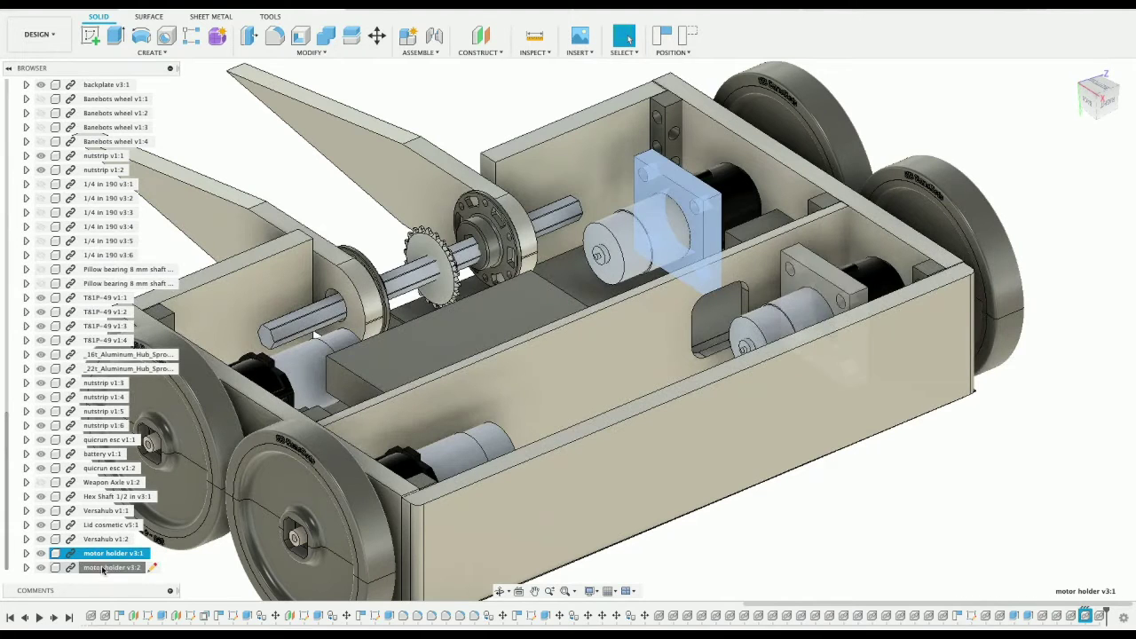
right_click(102, 568)
left_click(163, 380)
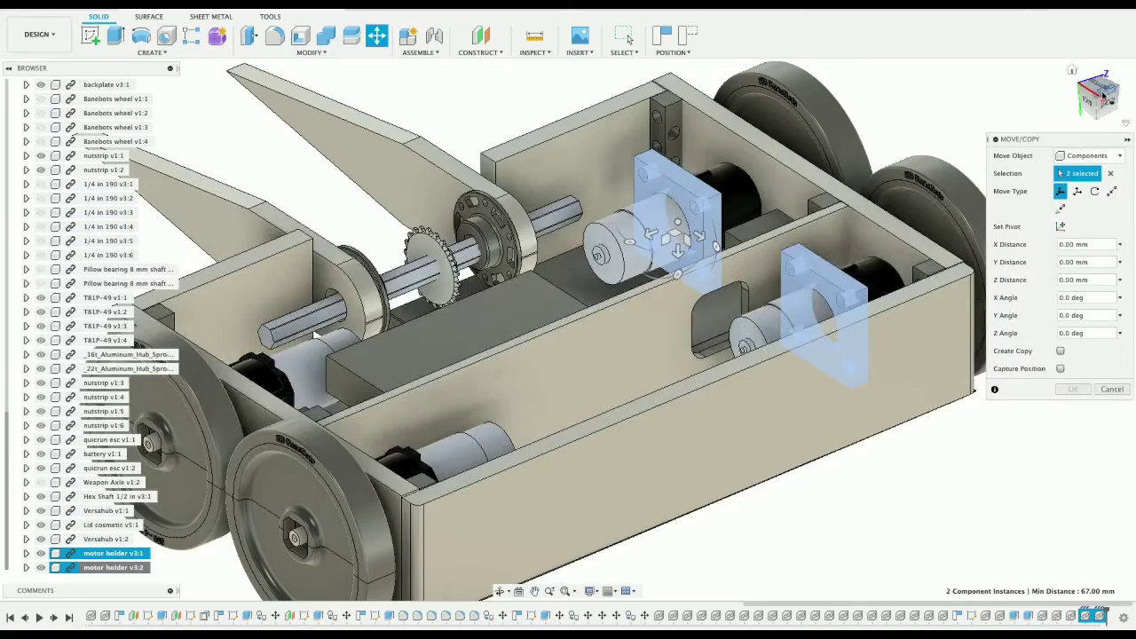
left_click_drag(1085, 103, 834, 195)
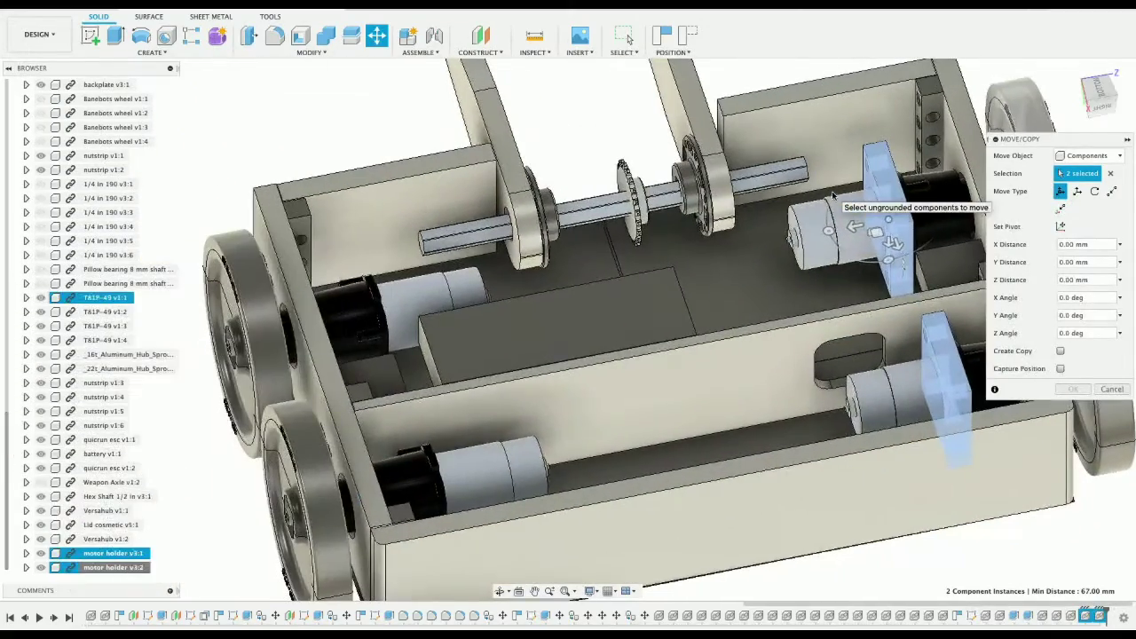
left_click(1059, 351)
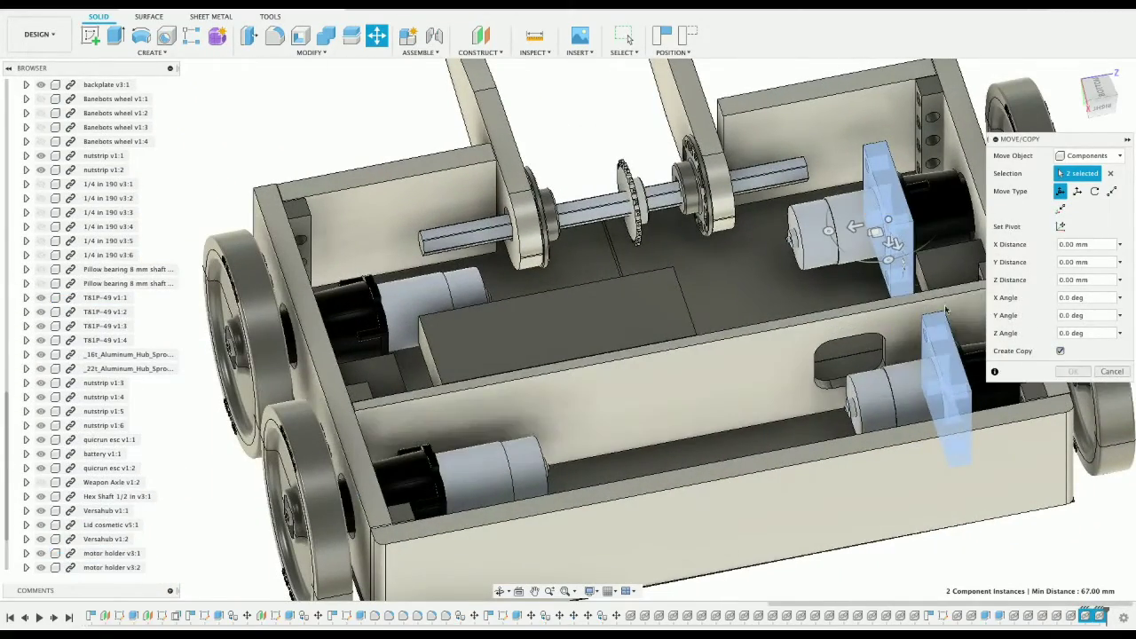
left_click_drag(852, 227, 355, 323)
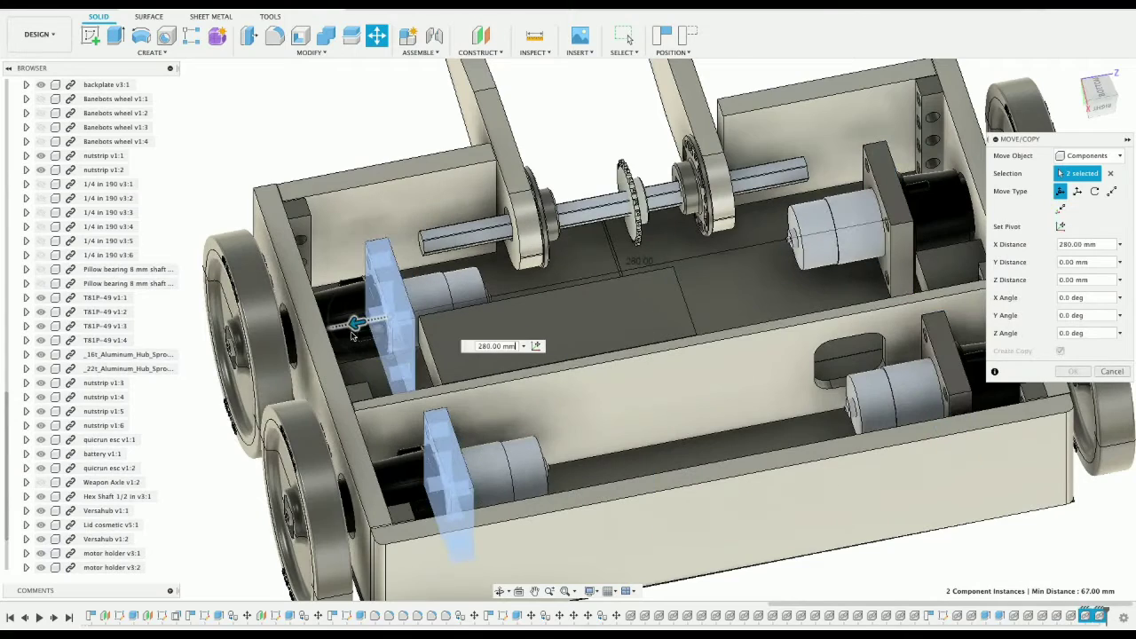
left_click(1101, 82)
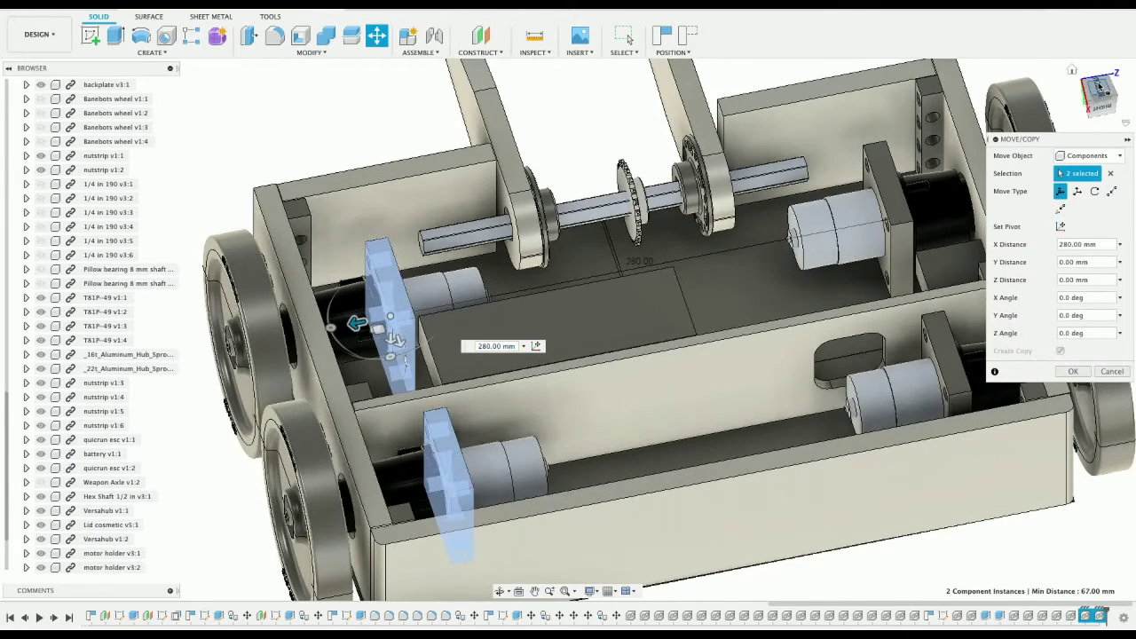
scroll(484, 311, "up", 5)
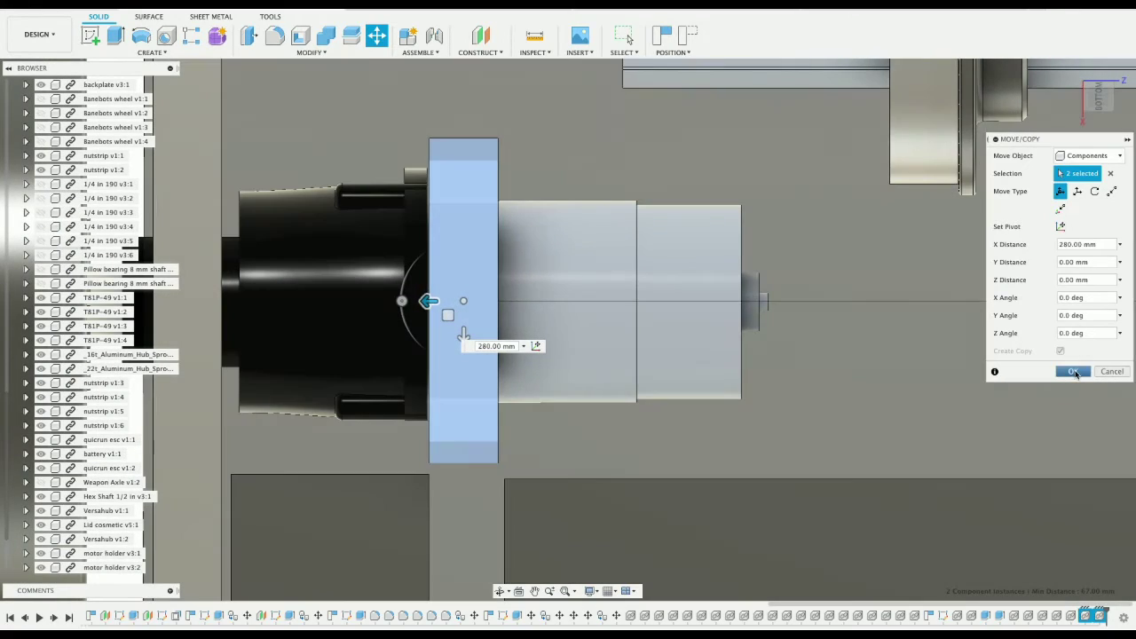
key("Return")
scroll(811, 386, "down", 5)
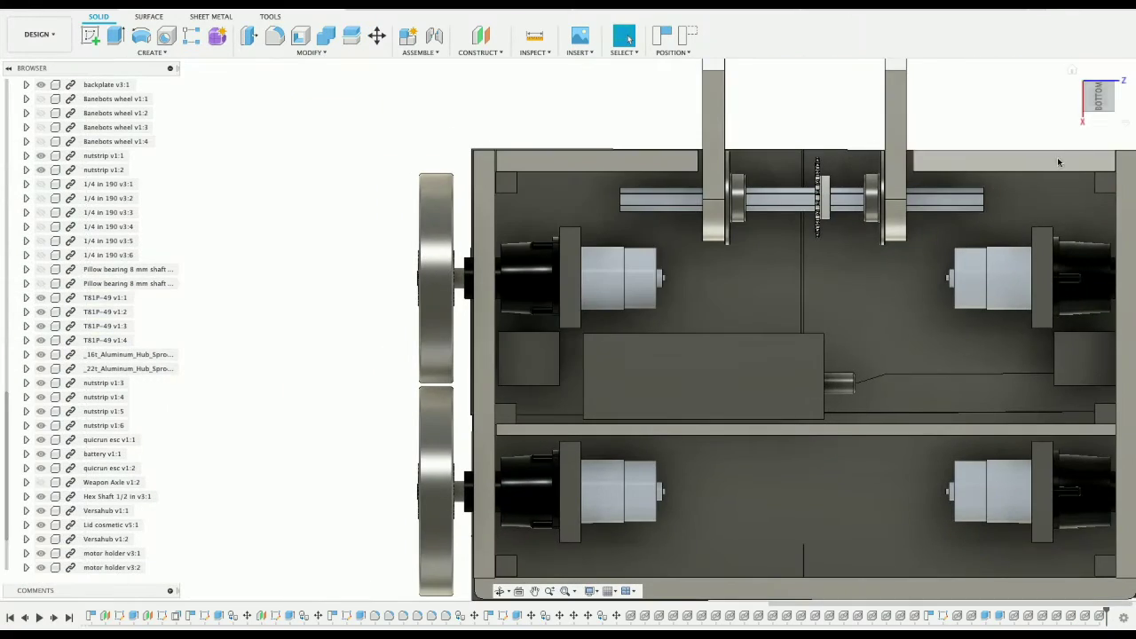
middle_click_drag(811, 391, 745, 354, "shift")
left_click_drag(1083, 75, 920, 71)
mouse_move(1098, 107)
left_mouse_down()
mouse_move(1043, 84)
mouse_move(912, 124)
left_mouse_up()
scroll(845, 155, "left", 5)
scroll(844, 154, "down", 2)
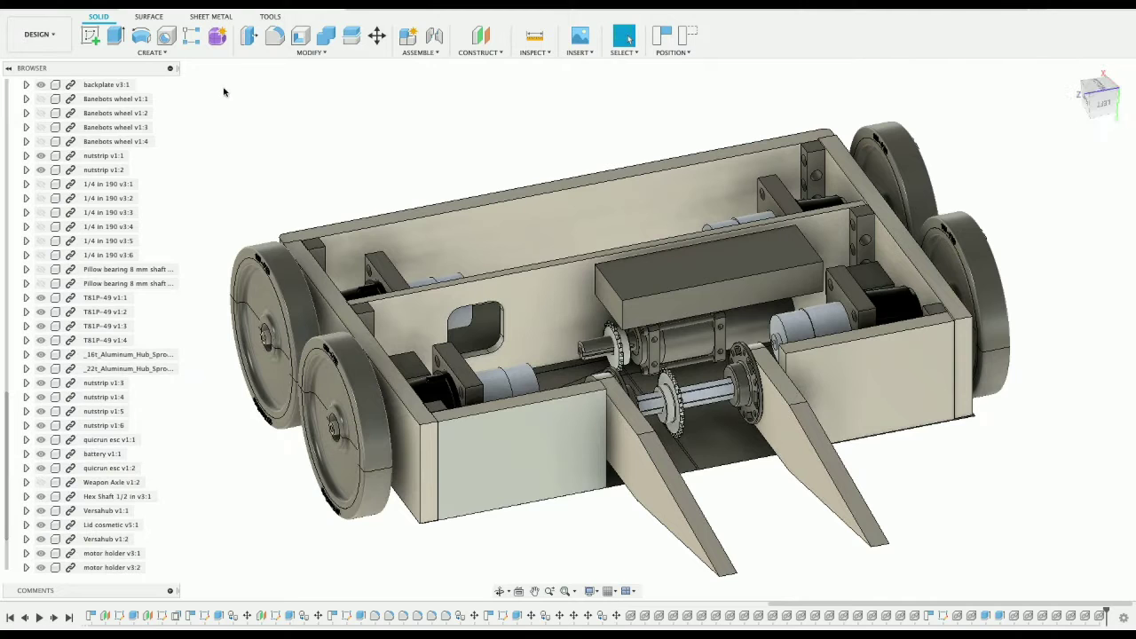
Step: Open the backplate design, suppress its last fillet feature, and save the new version with the description "User Saved"
left_click(27, 34)
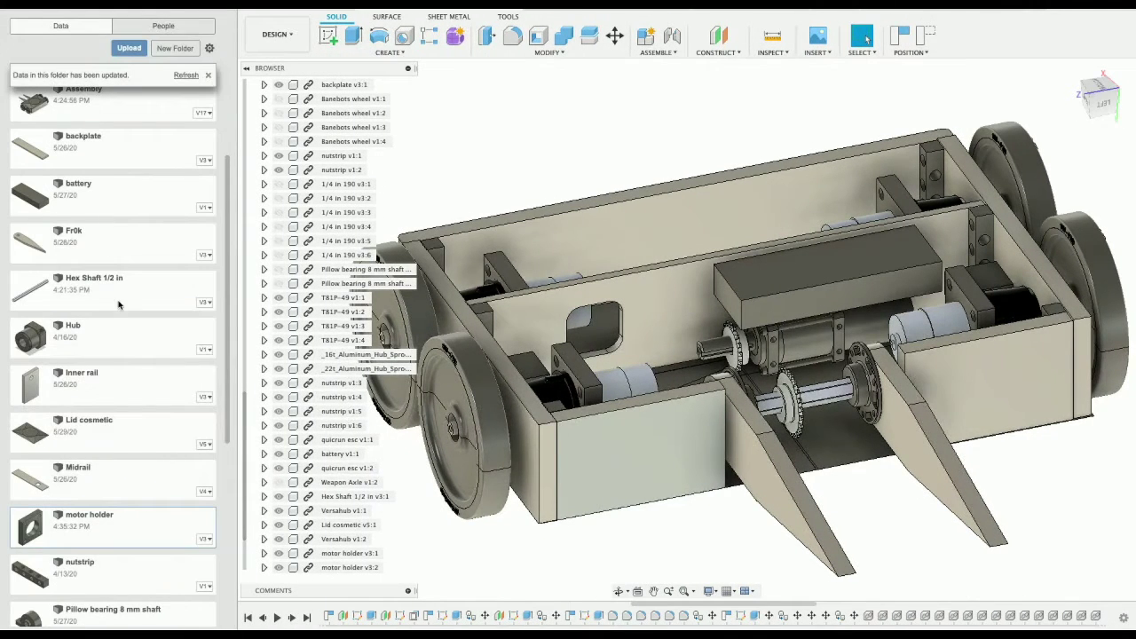
scroll(96, 528, "up", 3)
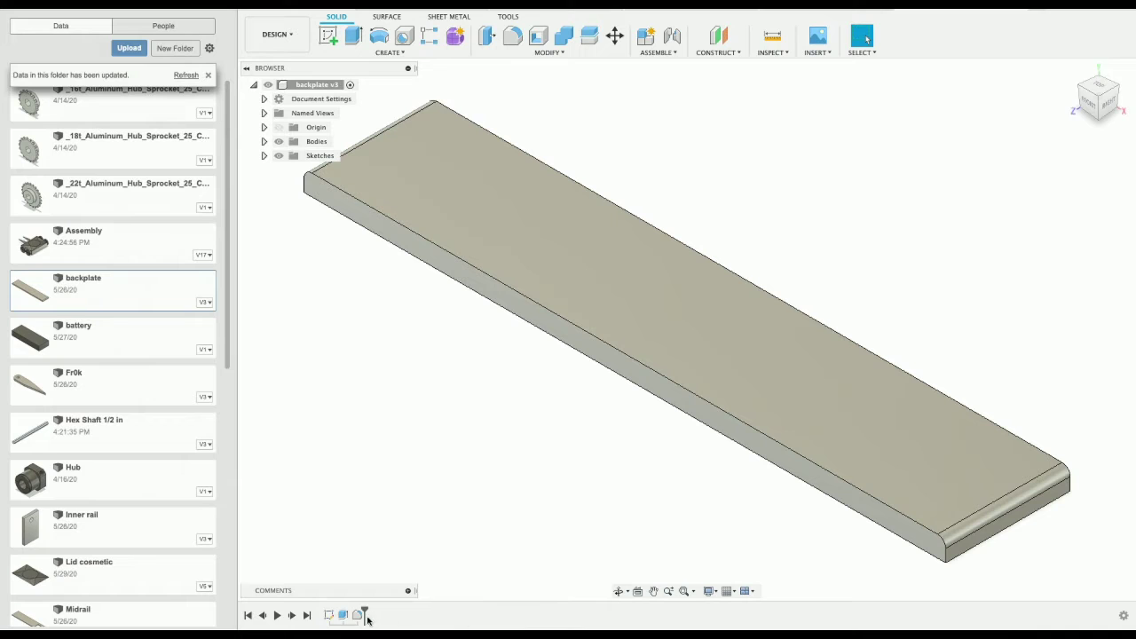
right_click(358, 614)
left_click(398, 578)
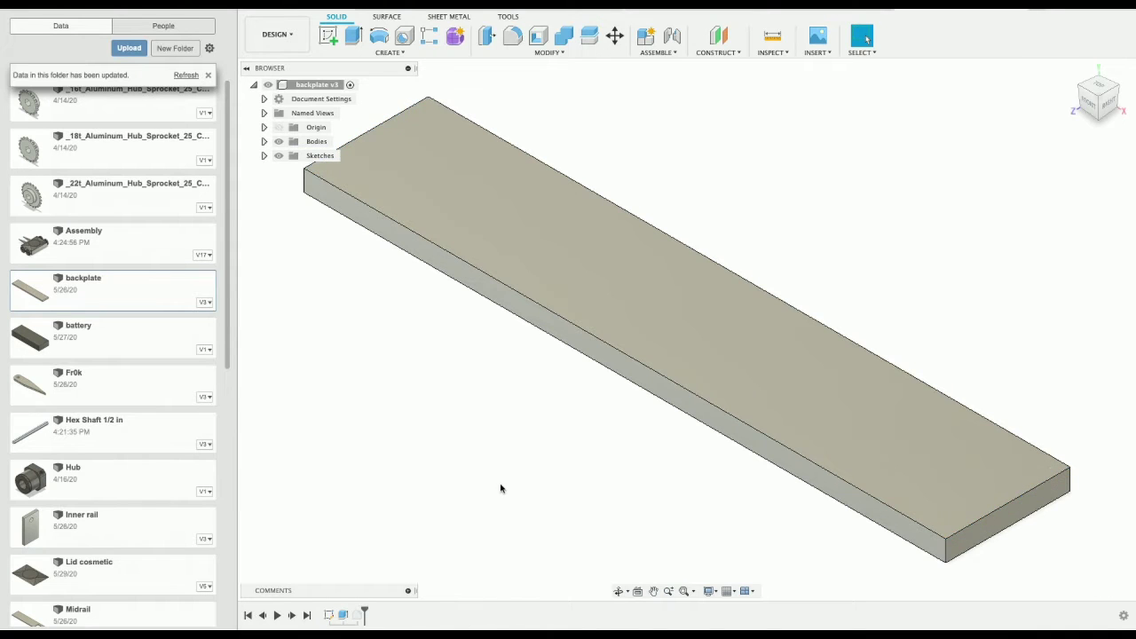
key("super+s")
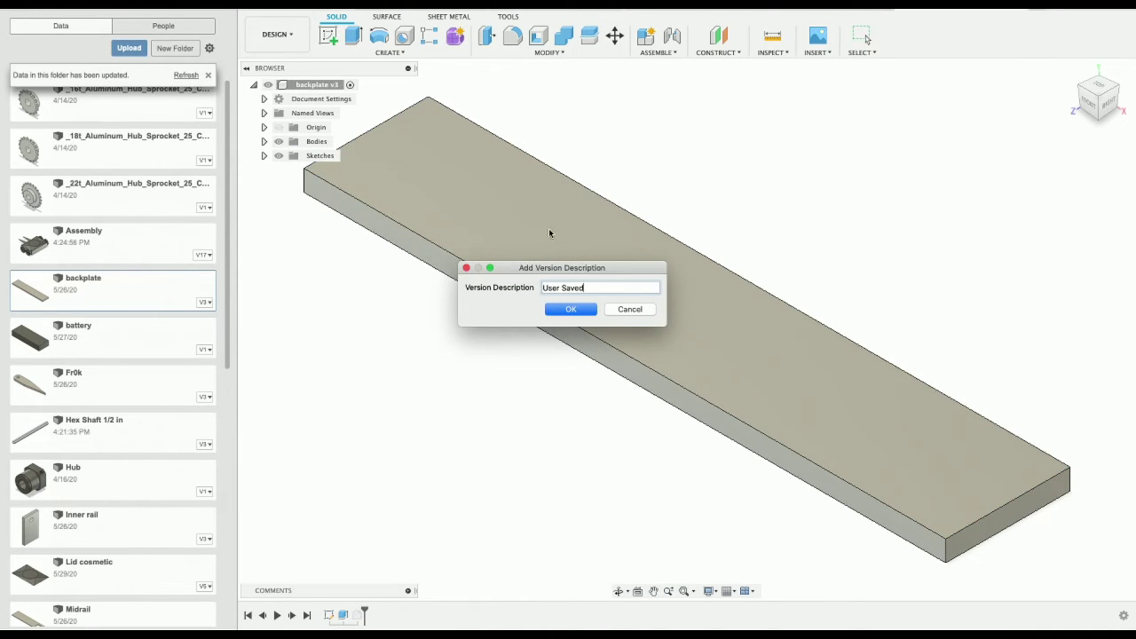
left_click(570, 310)
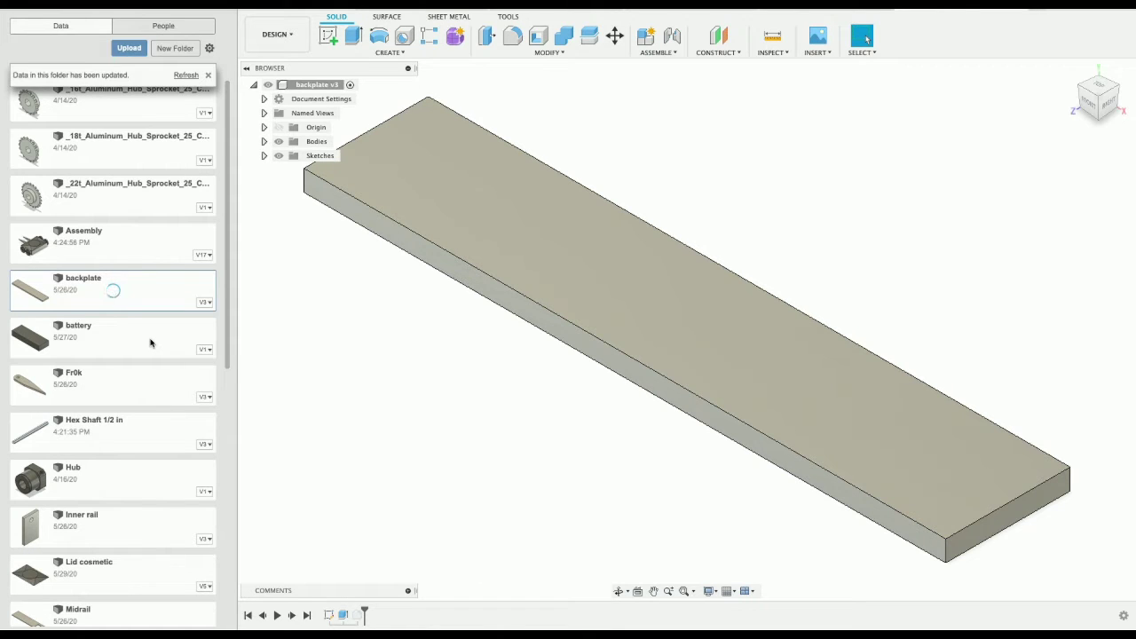
Step: Open the Side Rail design and start a sketch on the plate's large top face
scroll(151, 344, "down", 5)
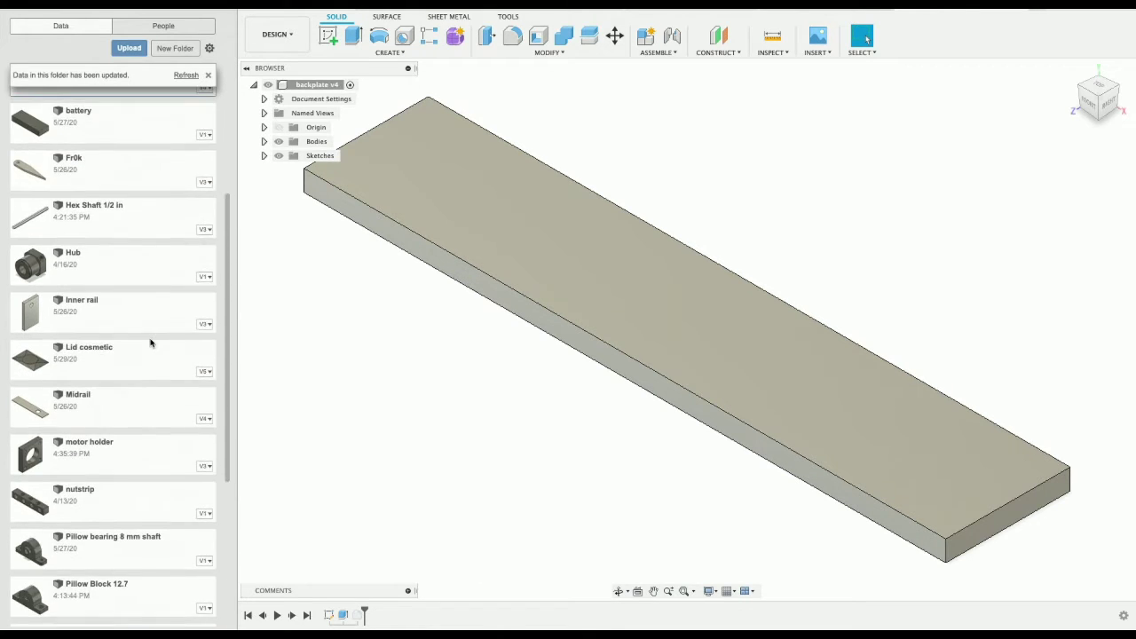
scroll(128, 276, "down", 3)
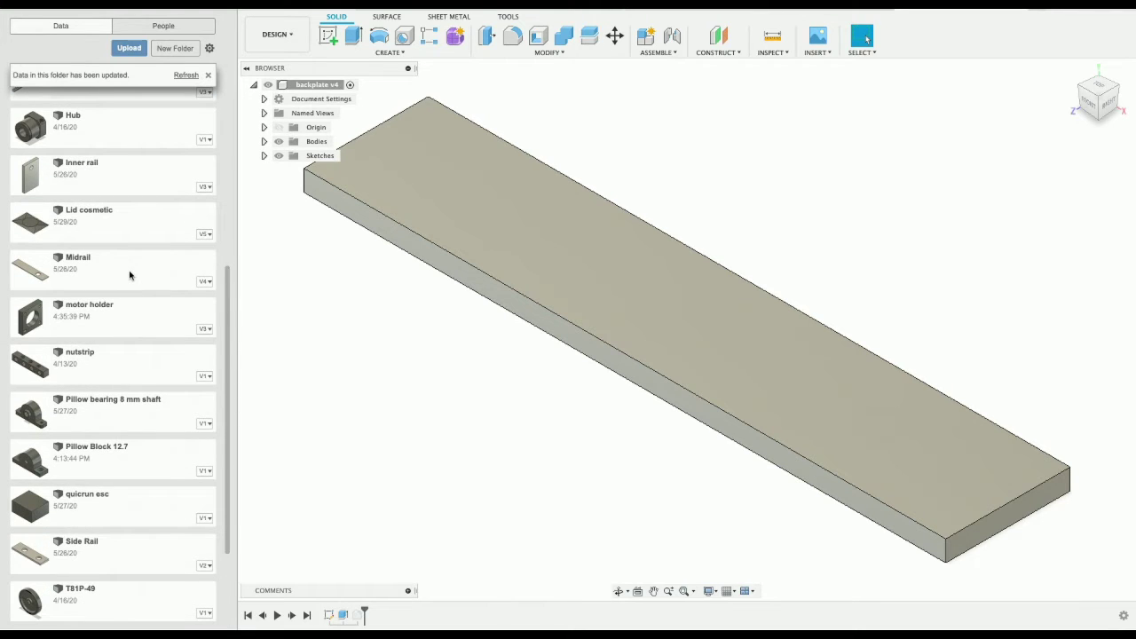
scroll(104, 284, "down", 3)
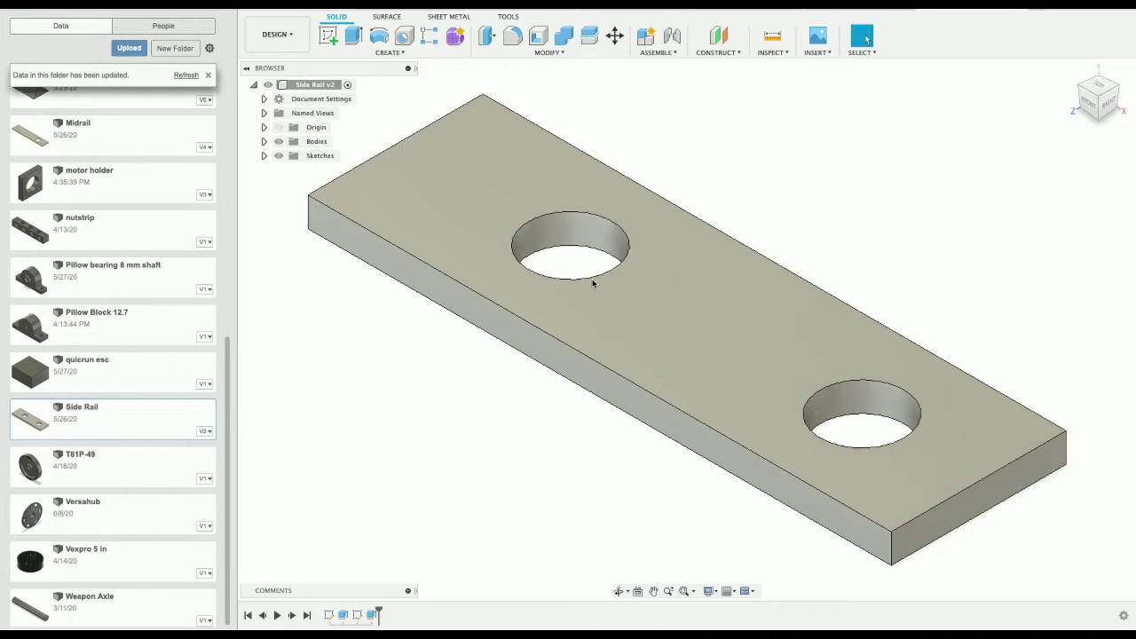
left_click(208, 77)
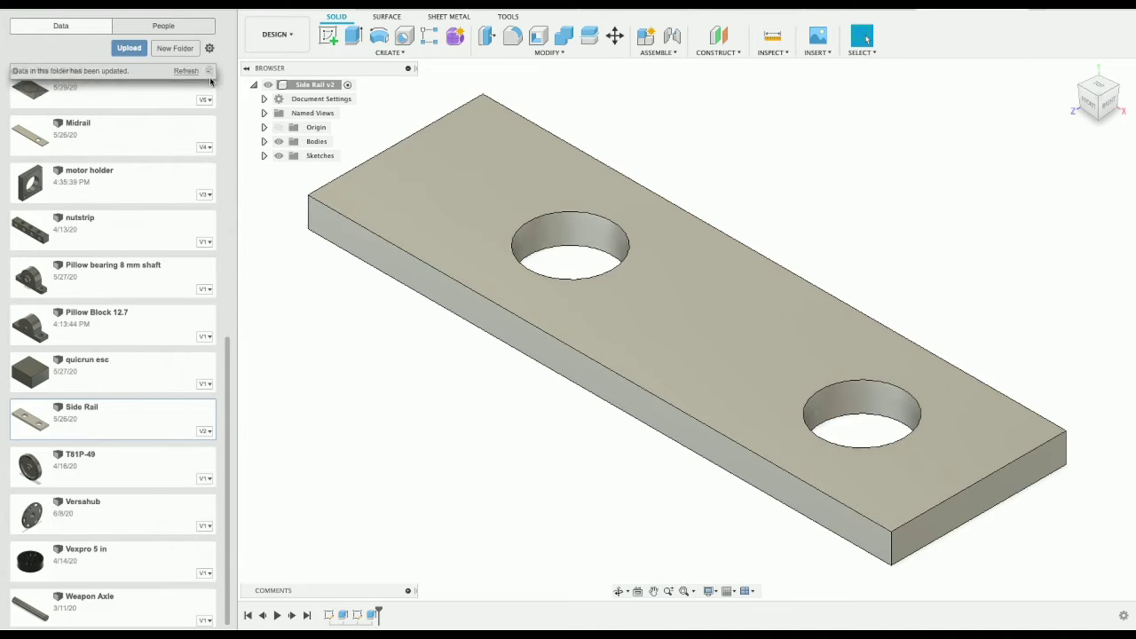
left_click(229, 10)
left_click(279, 180)
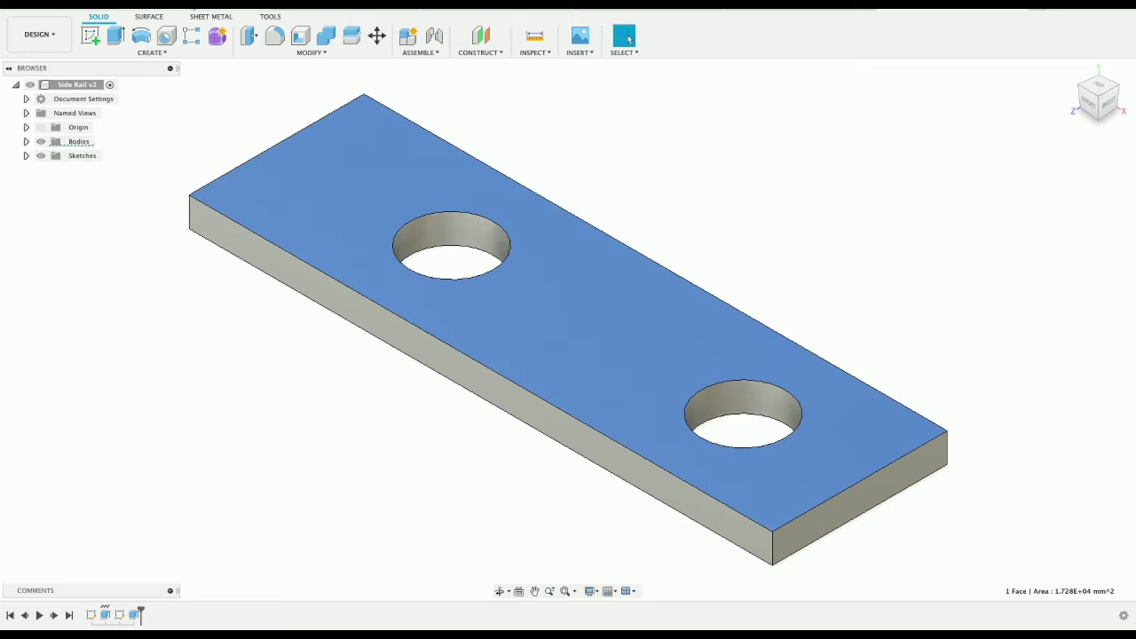
left_click(90, 34)
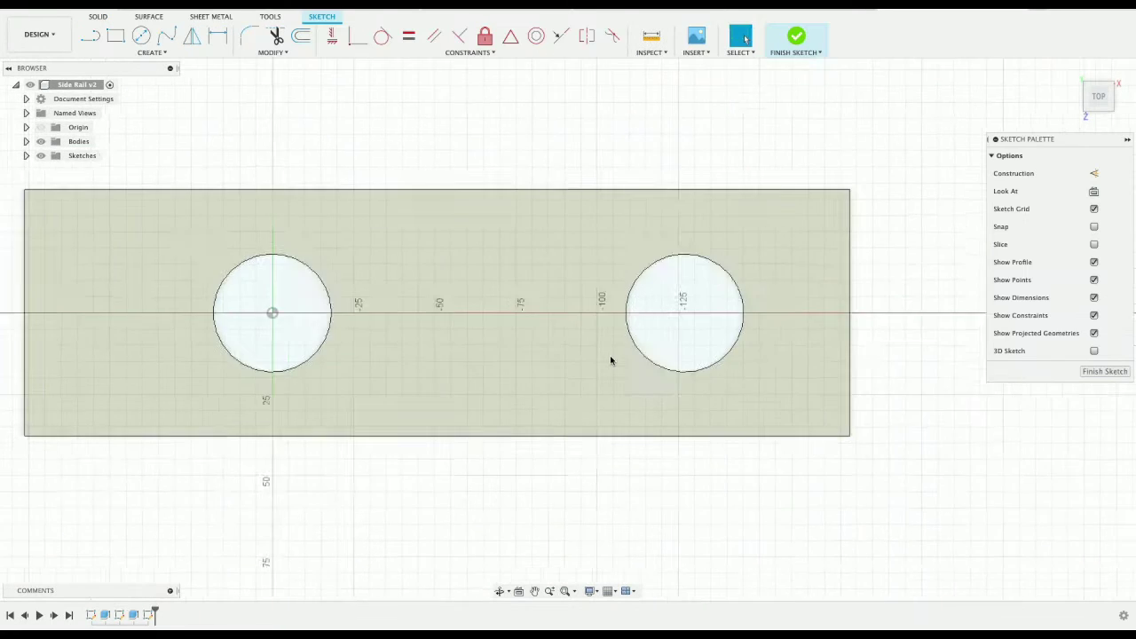
key("c")
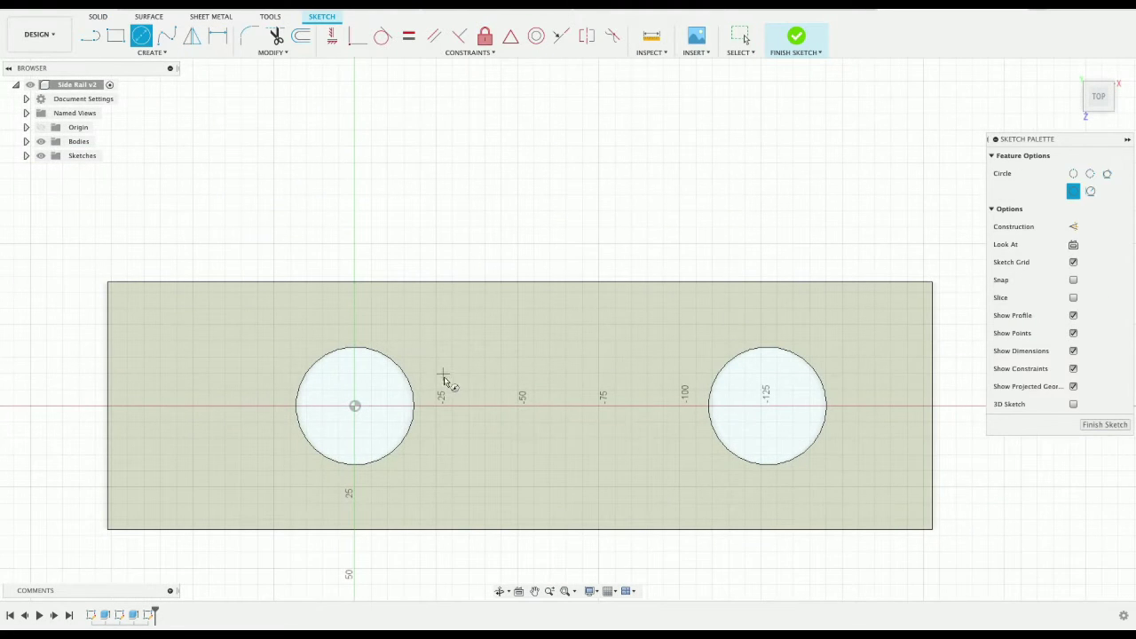
left_click(768, 408)
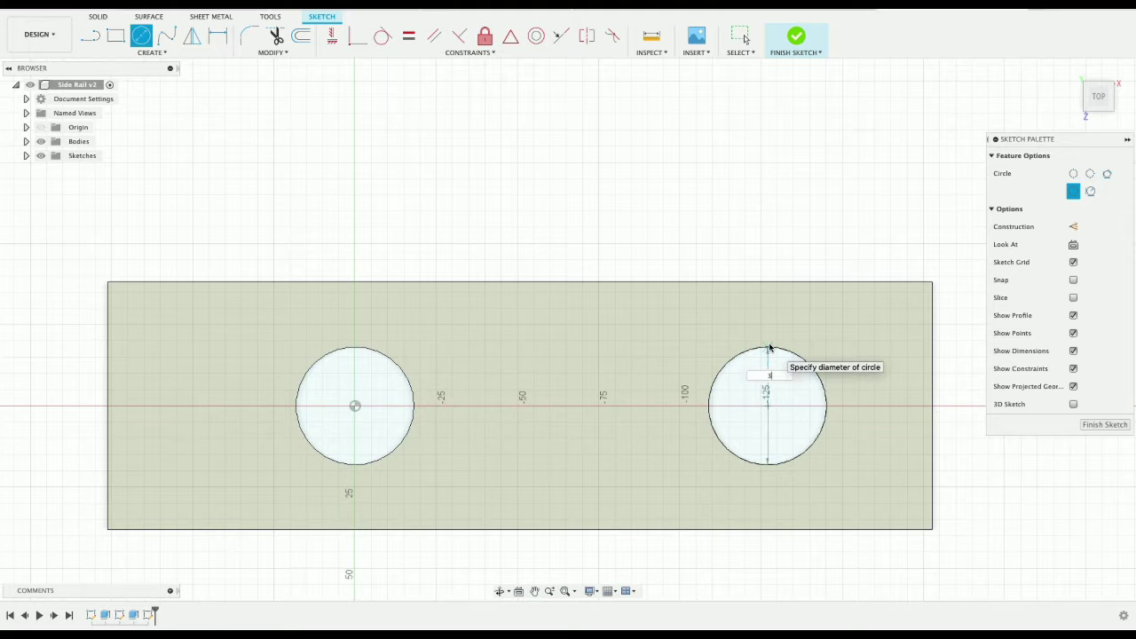
type("30")
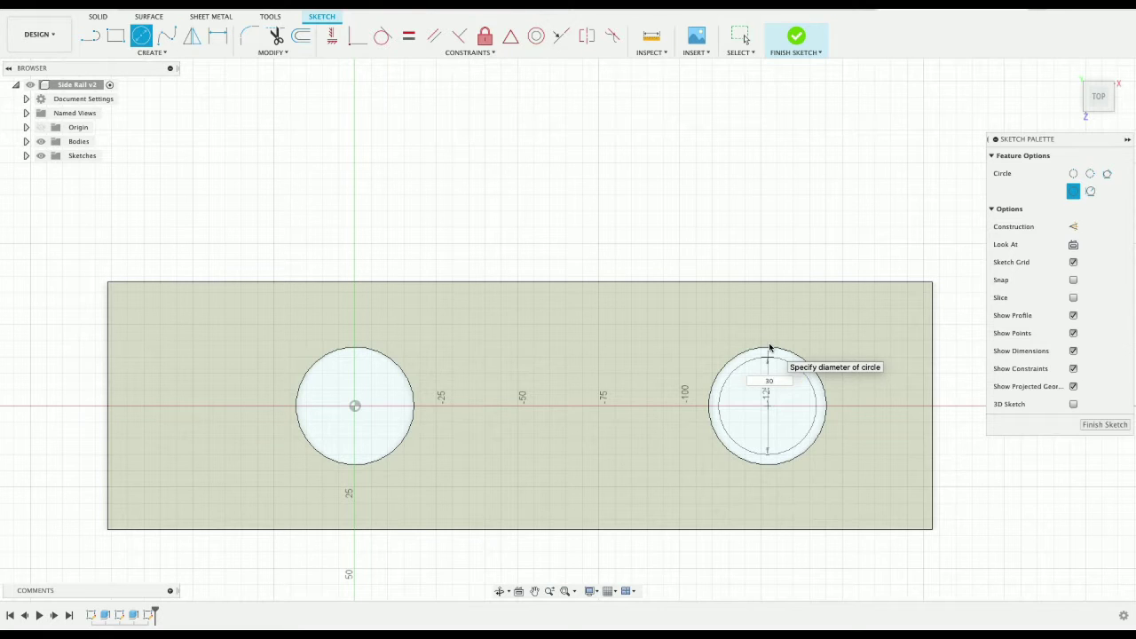
key("Return")
Step: Sketch two 30 mm vertical guide lines from the centre of the hole away from the origin, one upward and one downward
key("l")
left_click(767, 408)
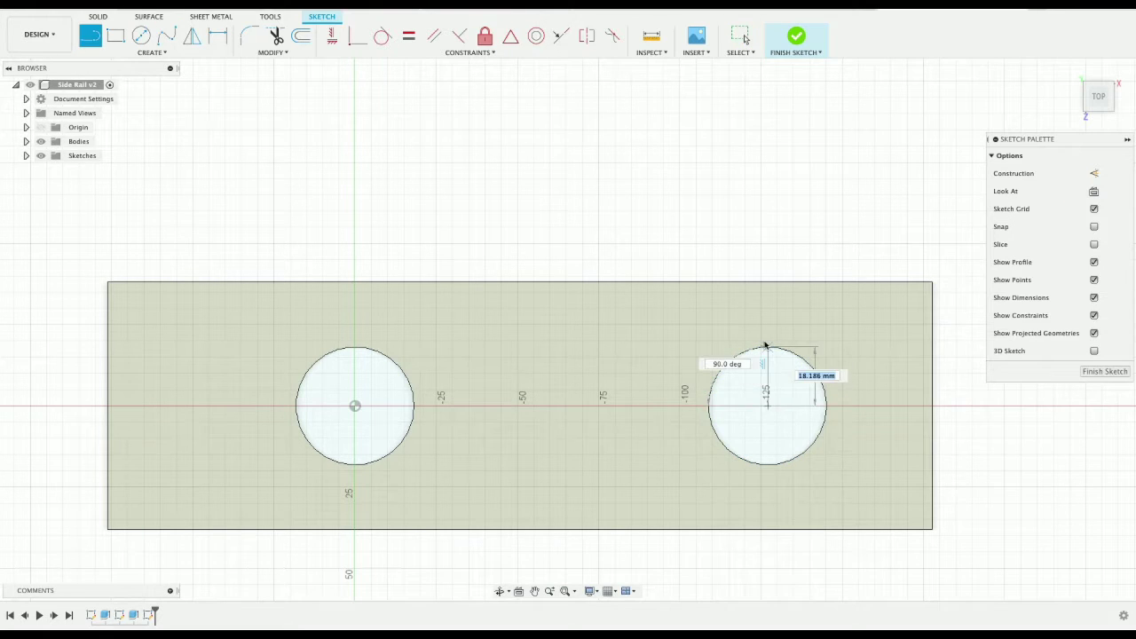
type("30")
key("Return")
key("Escape")
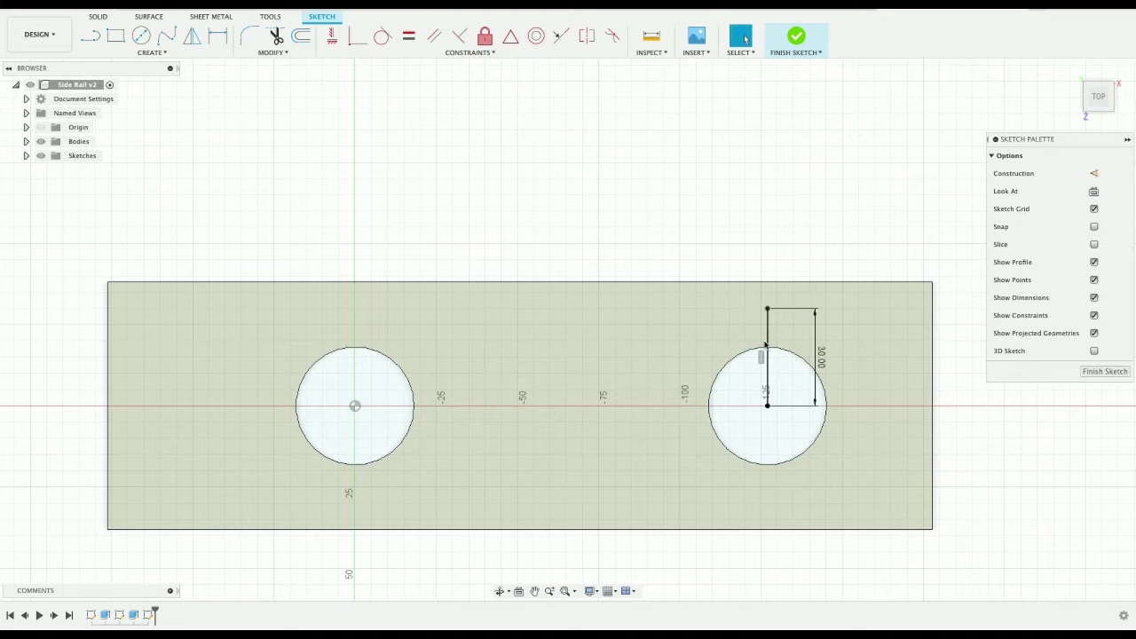
key("l")
left_click(768, 406)
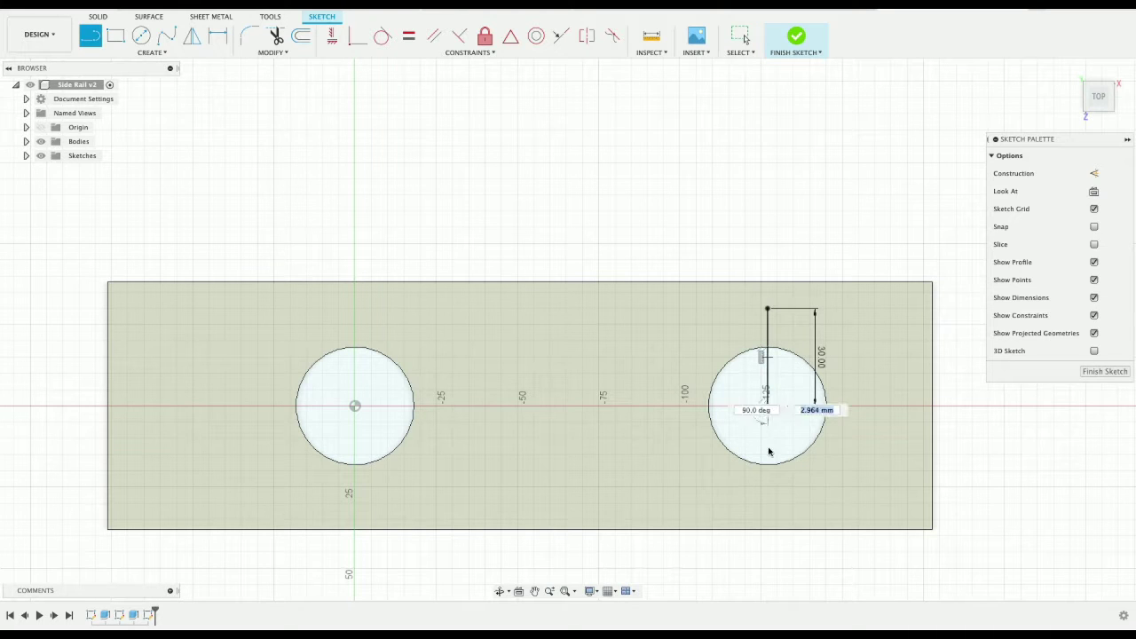
type("30")
key("Return")
key("Escape")
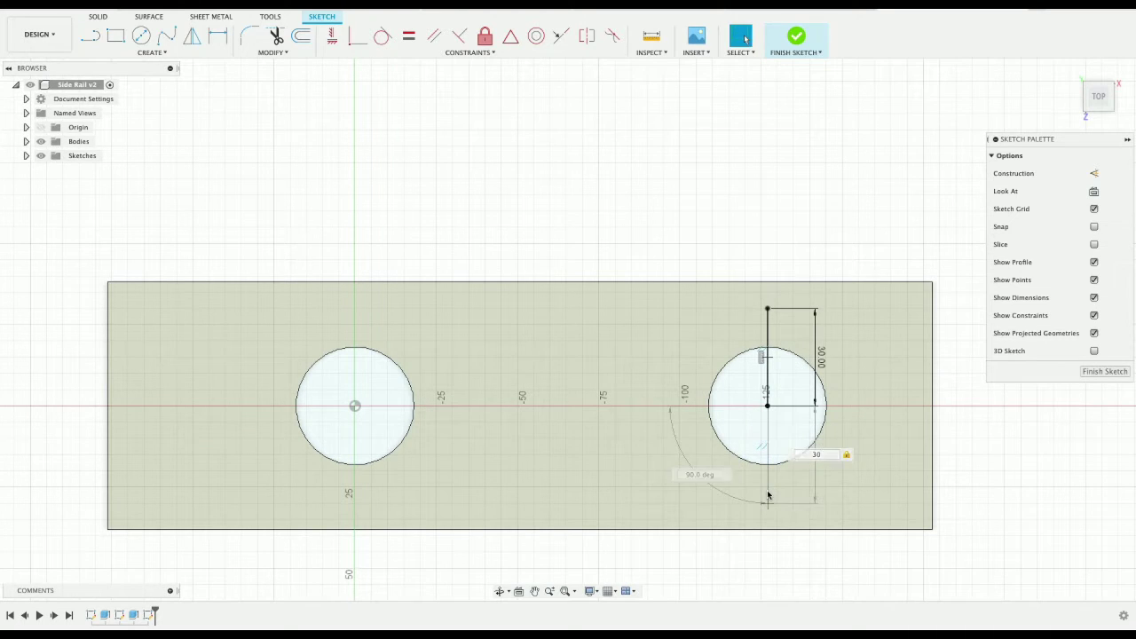
Step: From the lower guide line's end, draw a 30 mm horizontal line toward the origin hole, and a 60 mm vertical line up from its end
key("l")
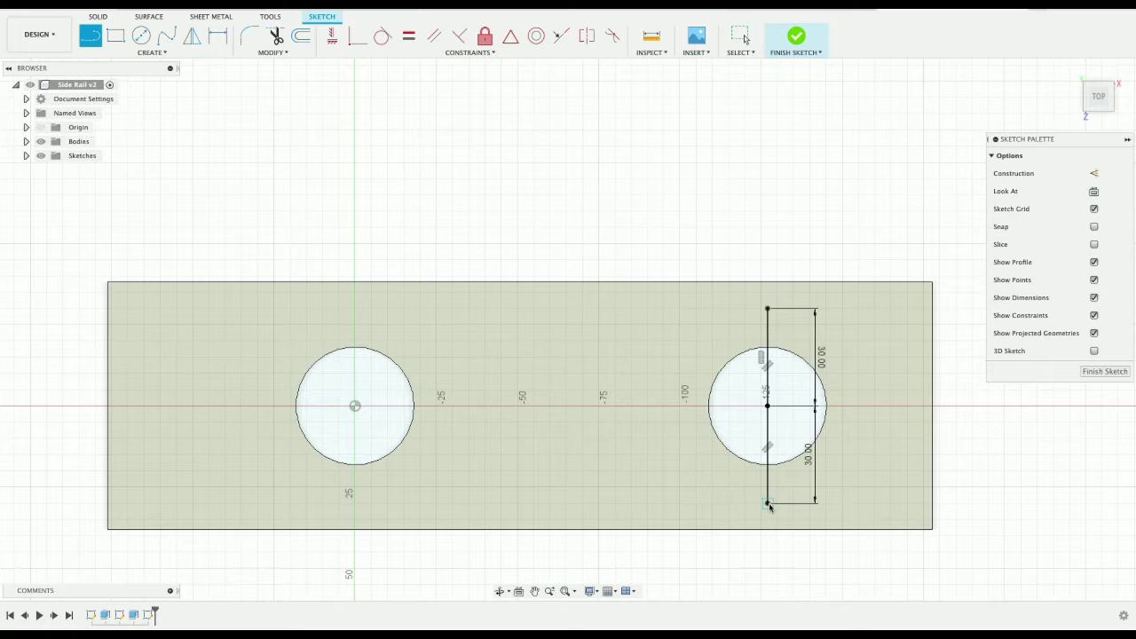
left_click(768, 503)
type("30")
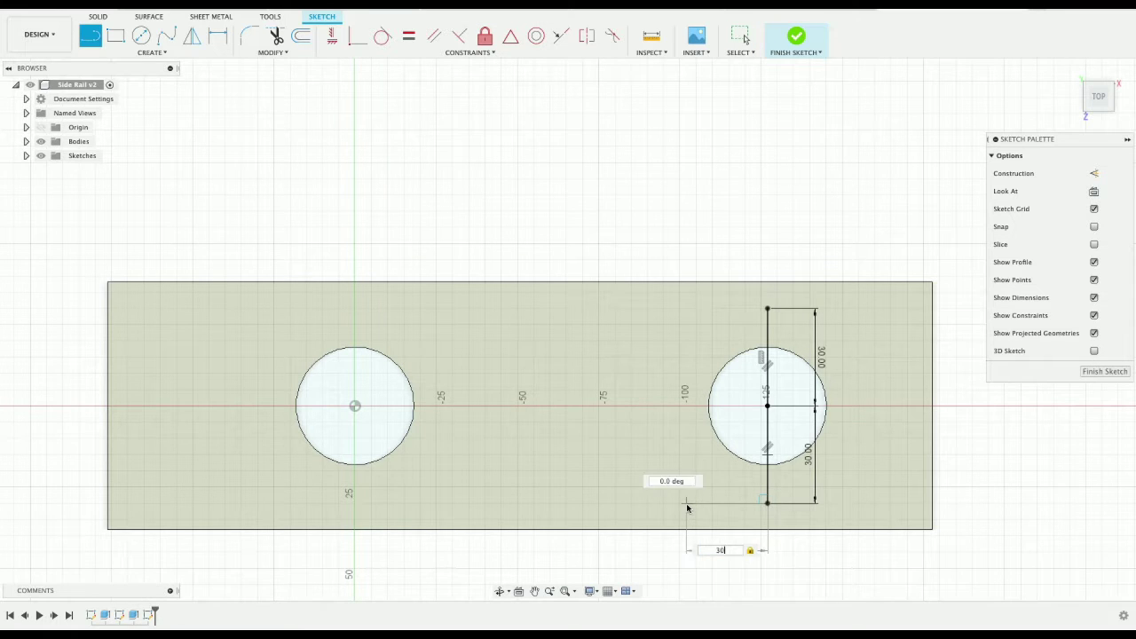
key("Return")
key("Escape")
key("l")
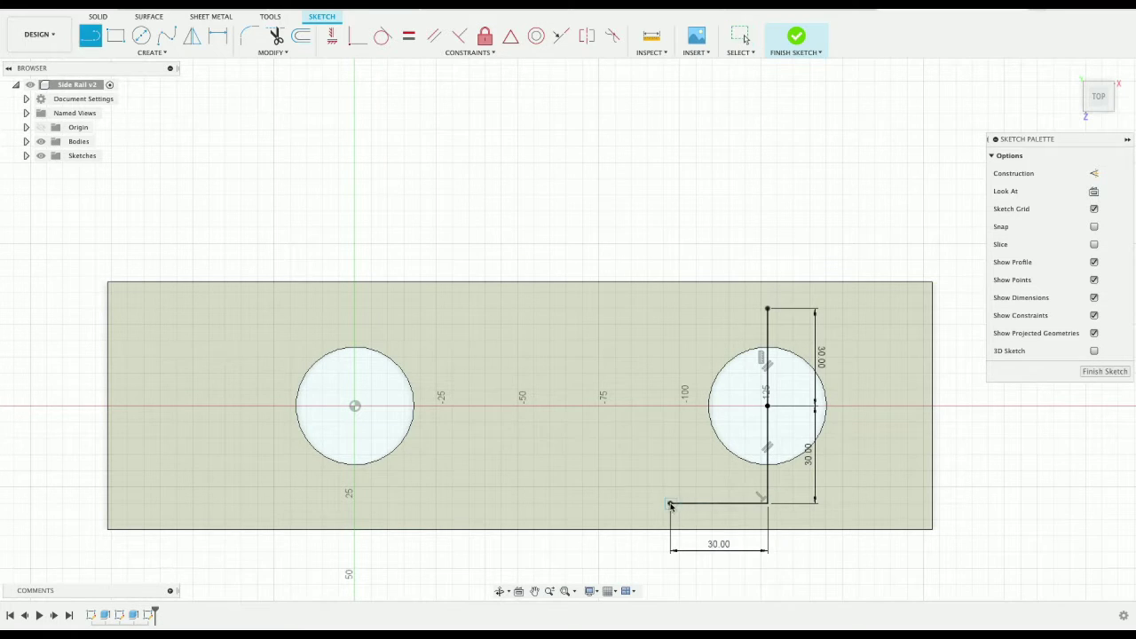
left_click(670, 503)
type("0")
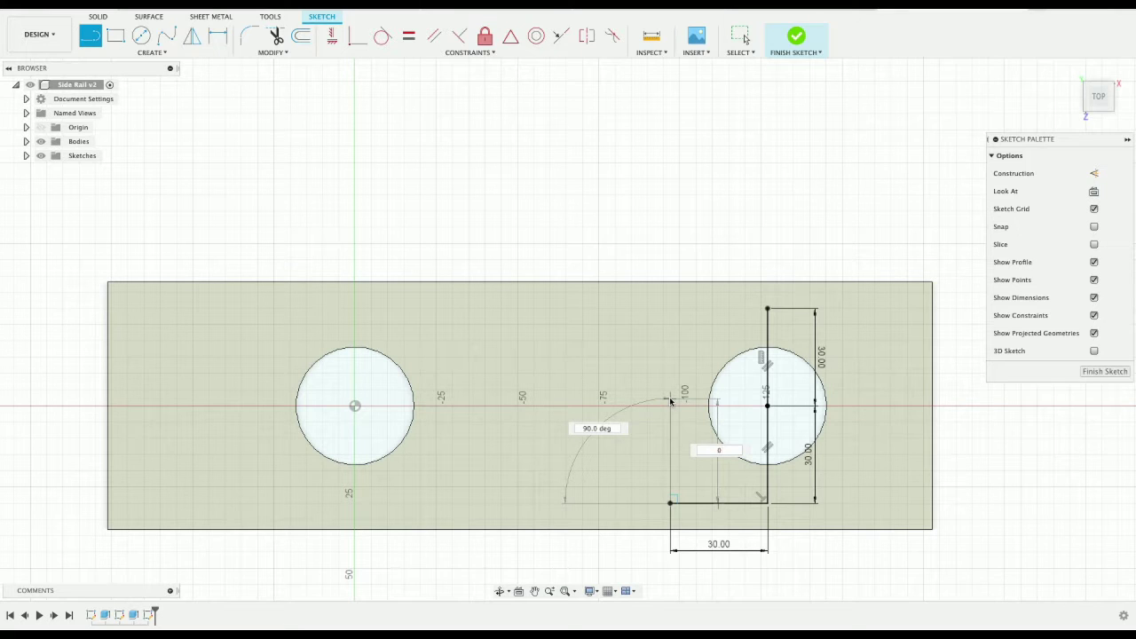
key("Tab")
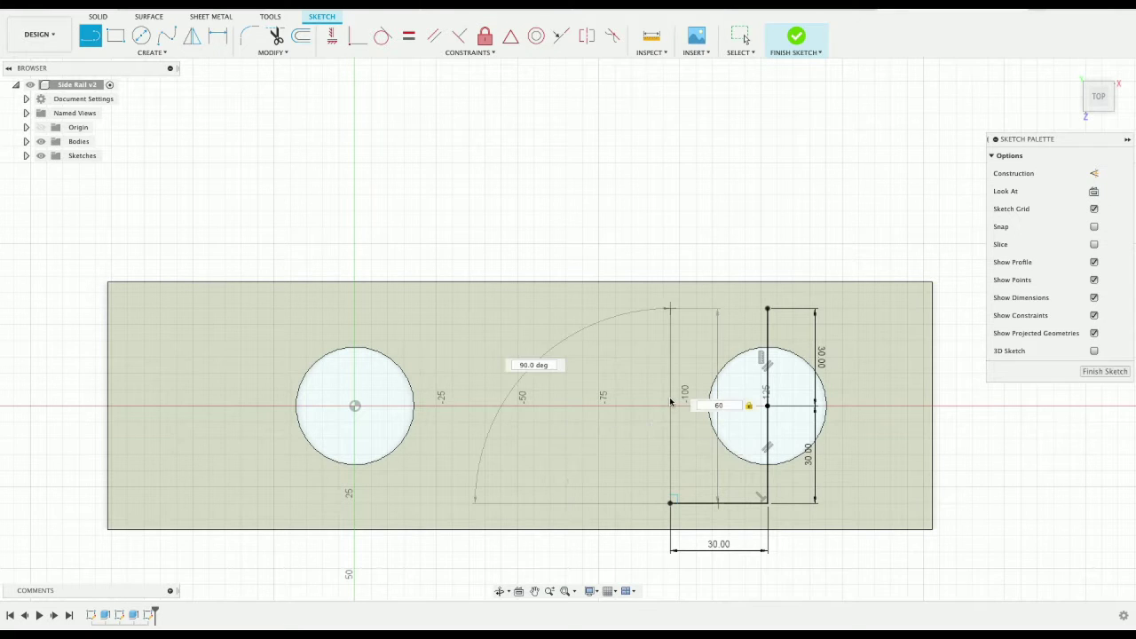
key("Return")
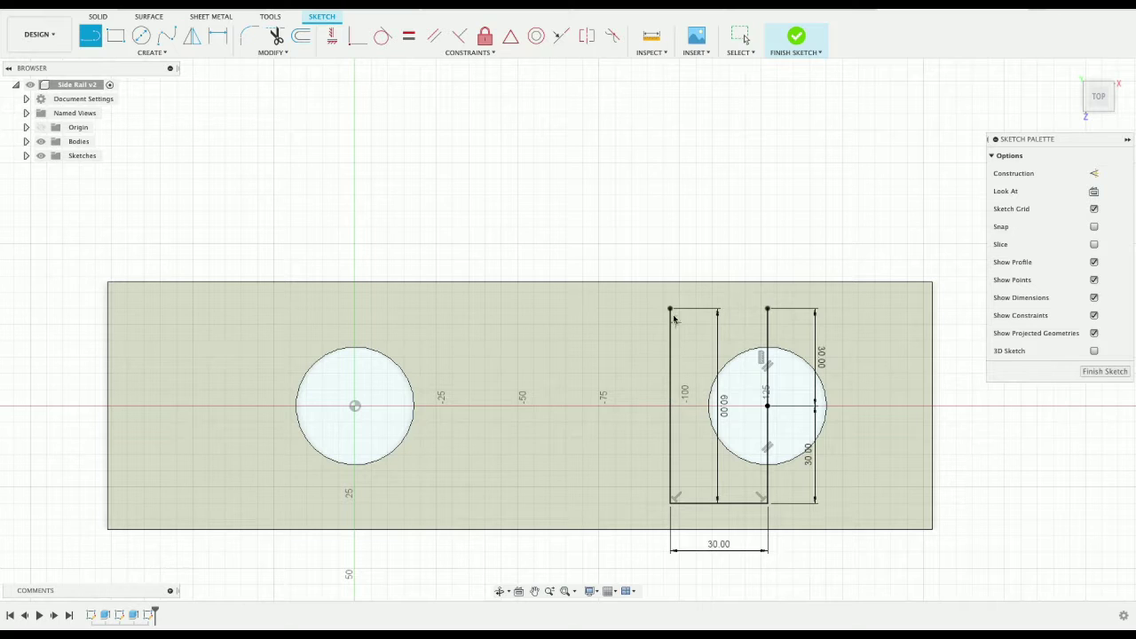
Step: Complete the square around the hole with a 60 mm upper side, a 60 mm outer side and a closing lower segment
left_click(670, 309)
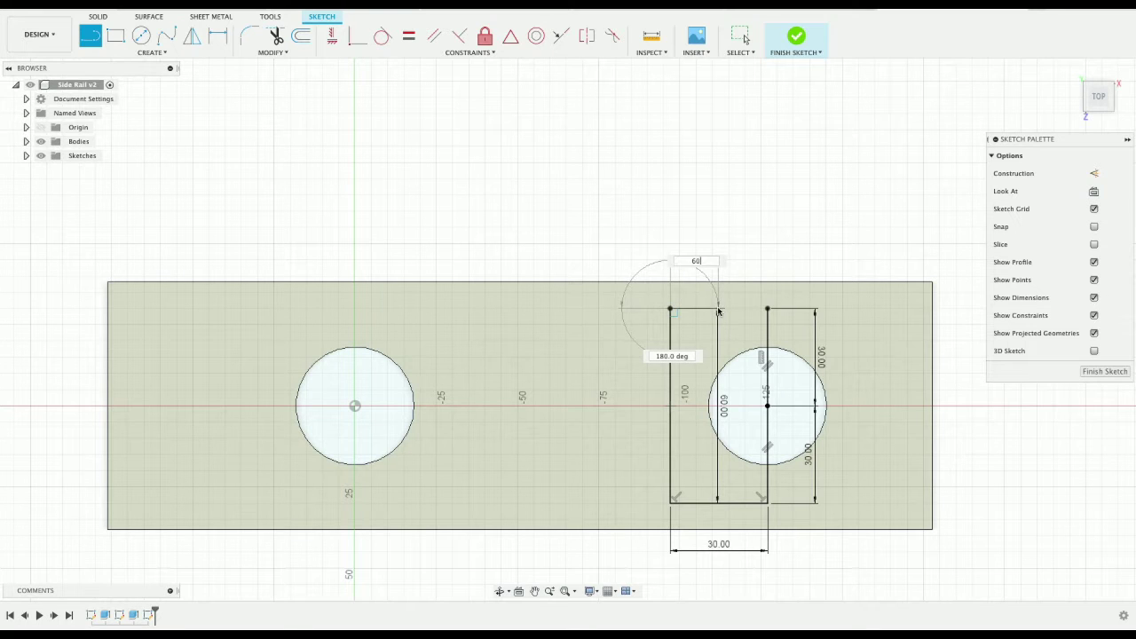
key("Tab")
key("Return")
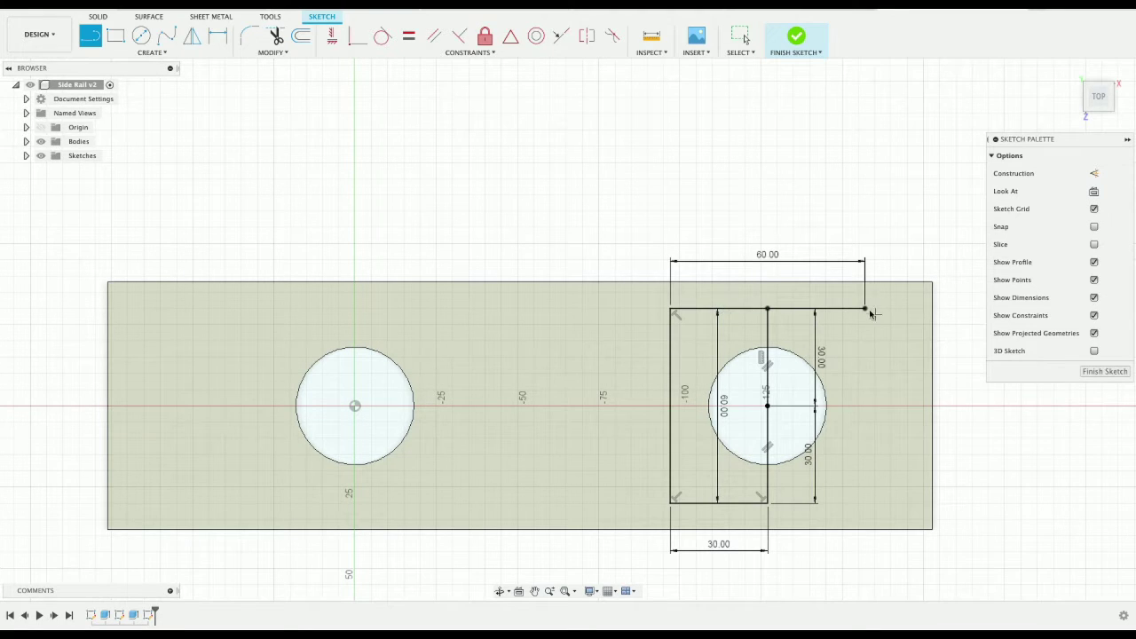
type("60")
key("Tab")
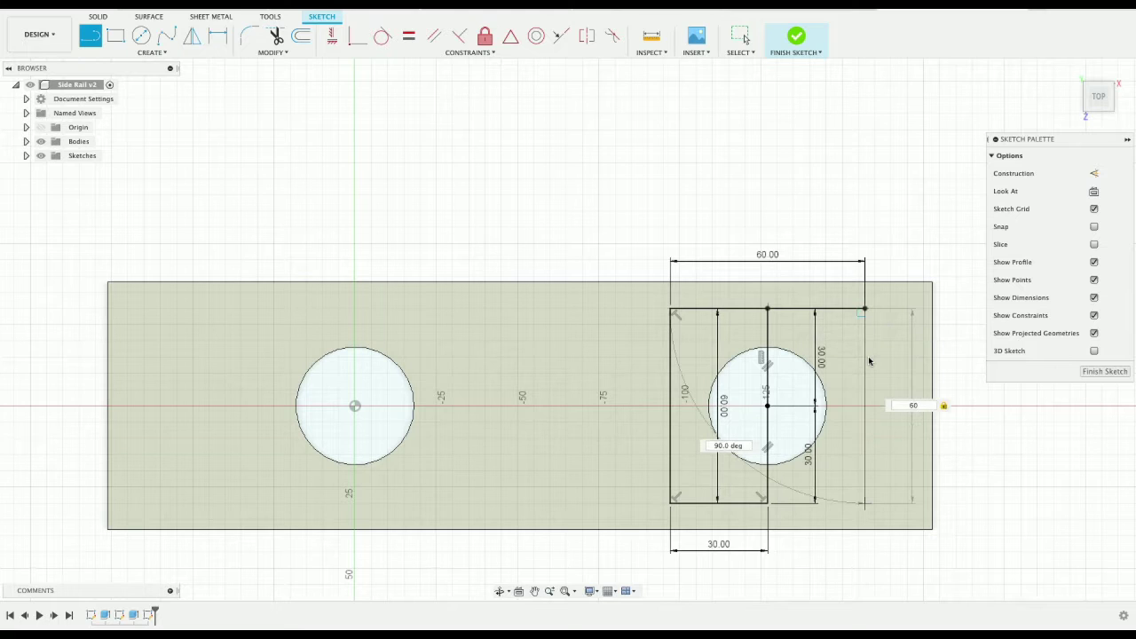
key("Return")
key("Escape")
key("l")
left_click(865, 504)
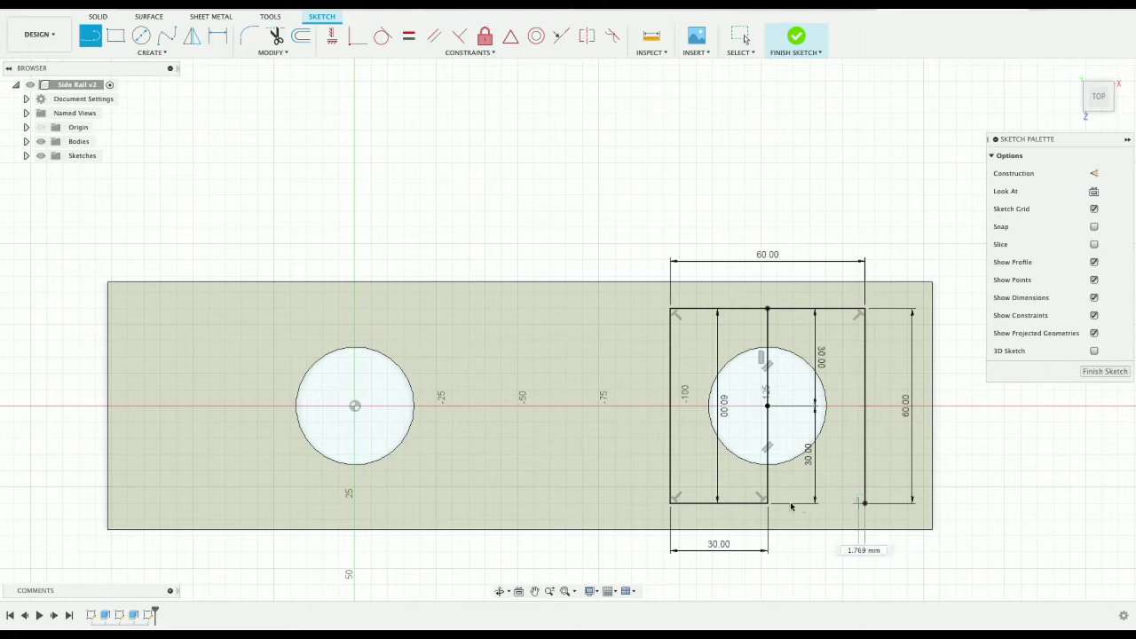
left_click(768, 503)
key("Escape")
Step: Delete the two vertical guide lines running through the hole's centre inside the square
left_click(768, 483)
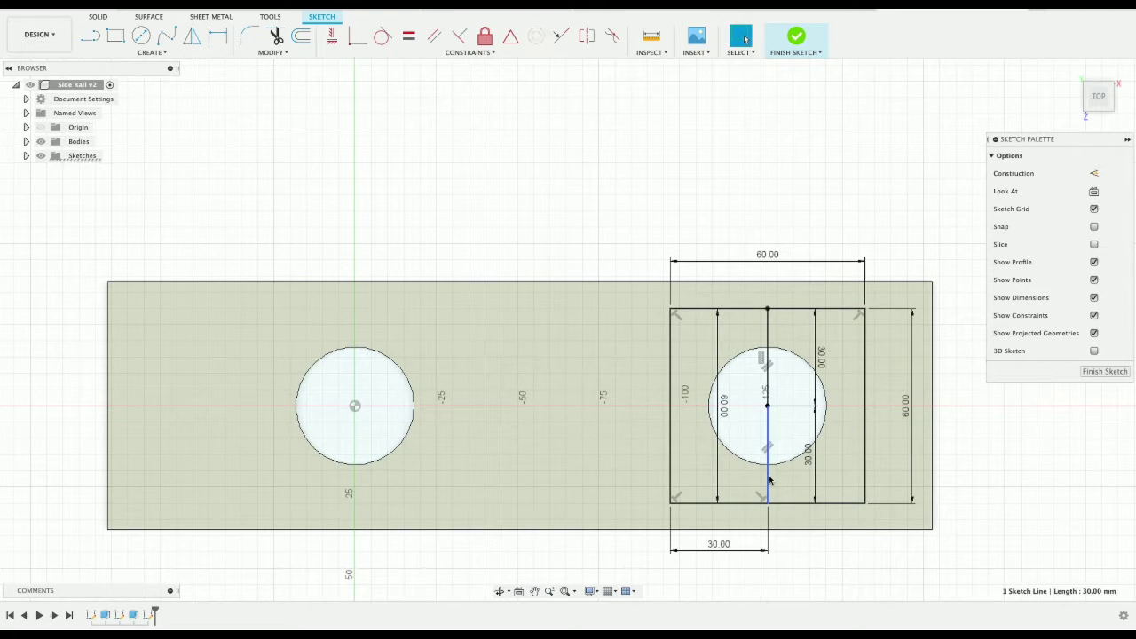
key("Delete")
left_click(768, 383)
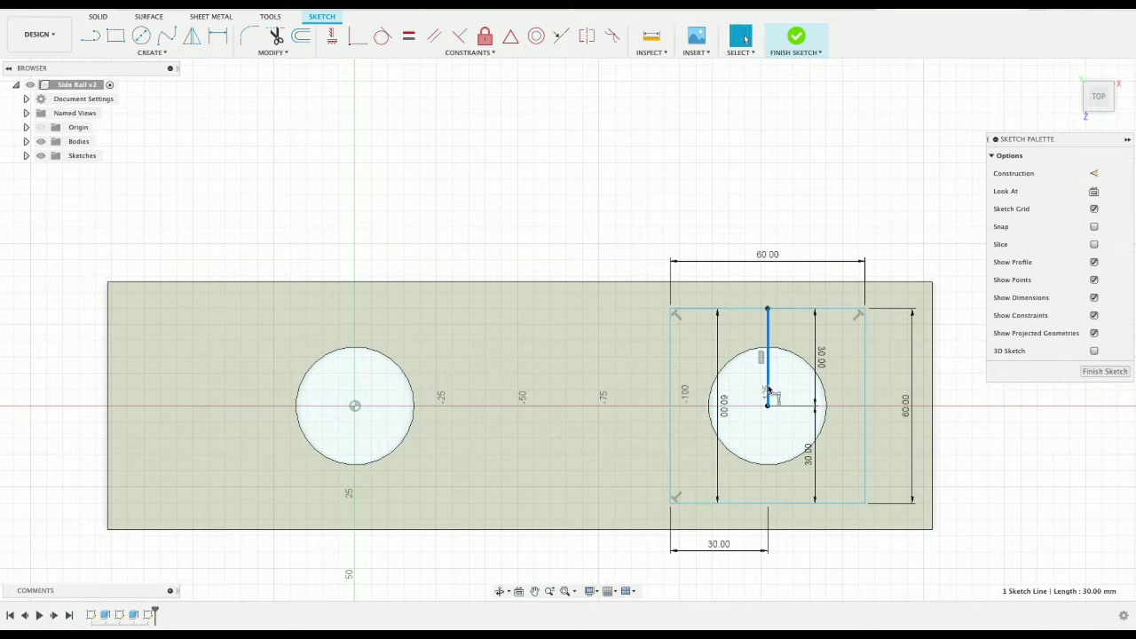
key("Delete")
Step: Draw a 30 mm vertical line up from the origin hole's centre and a 30 mm horizontal line from its end toward the other hole
key("l")
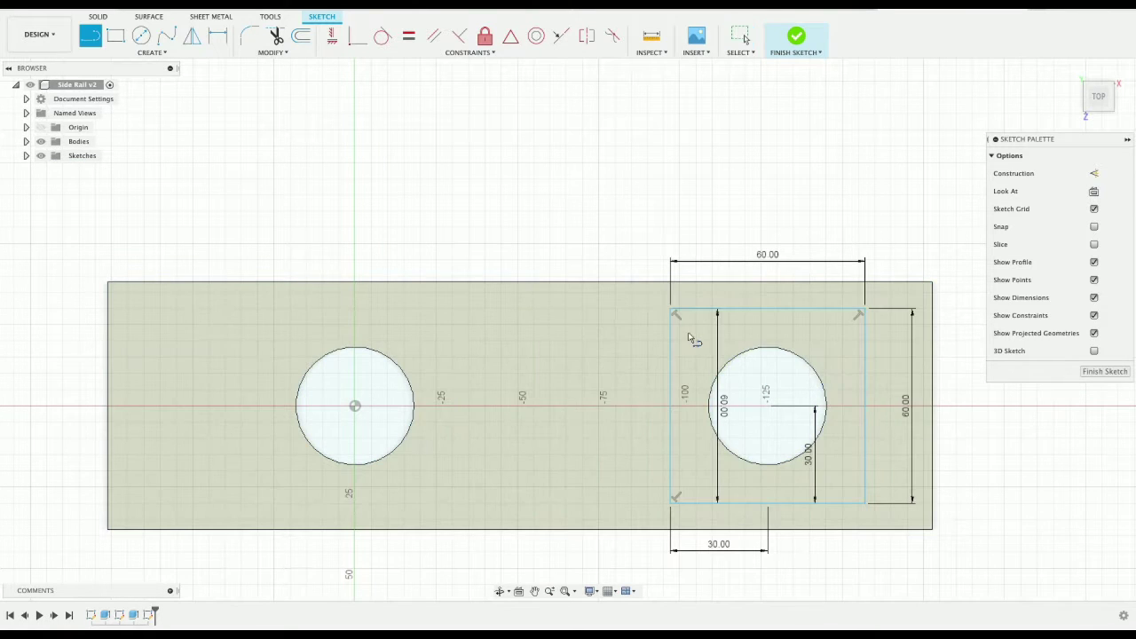
left_click(355, 407)
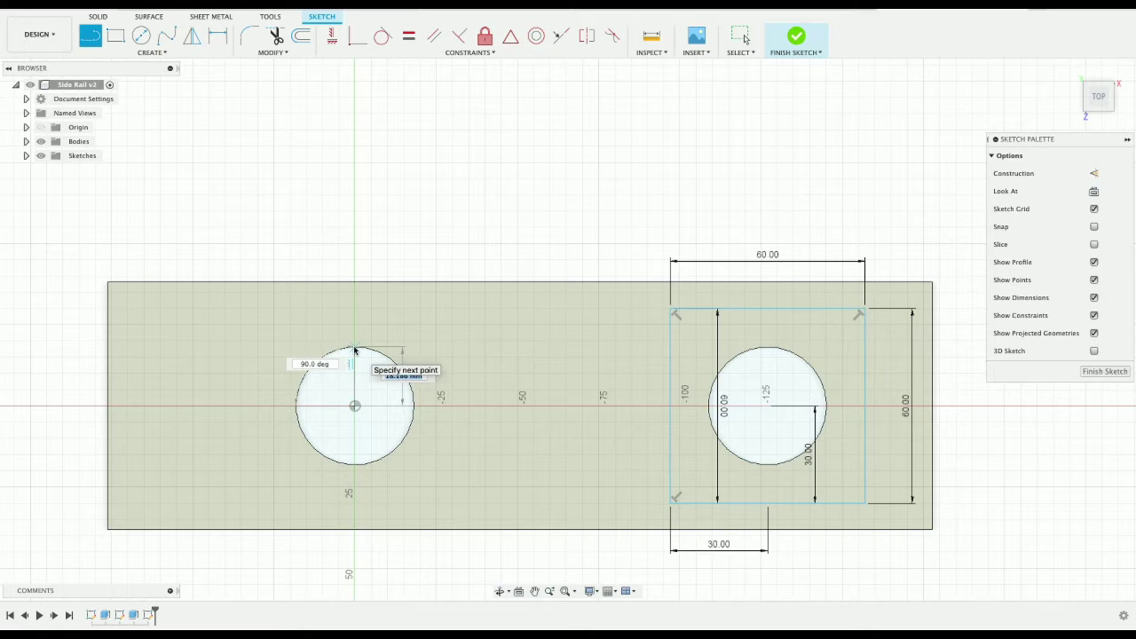
key("Return")
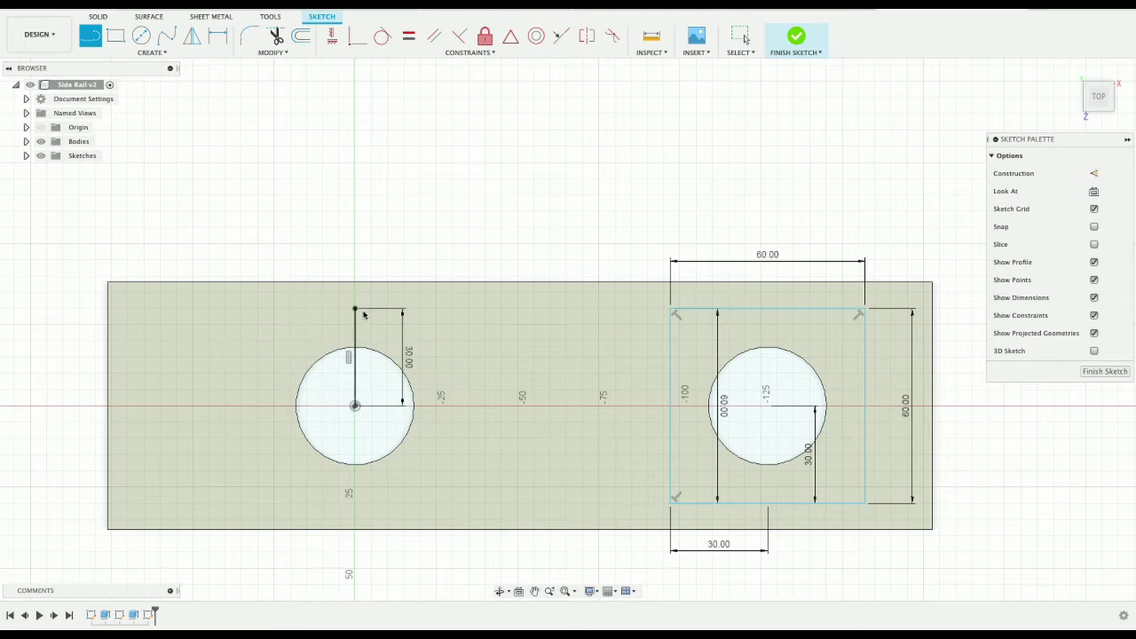
type("30")
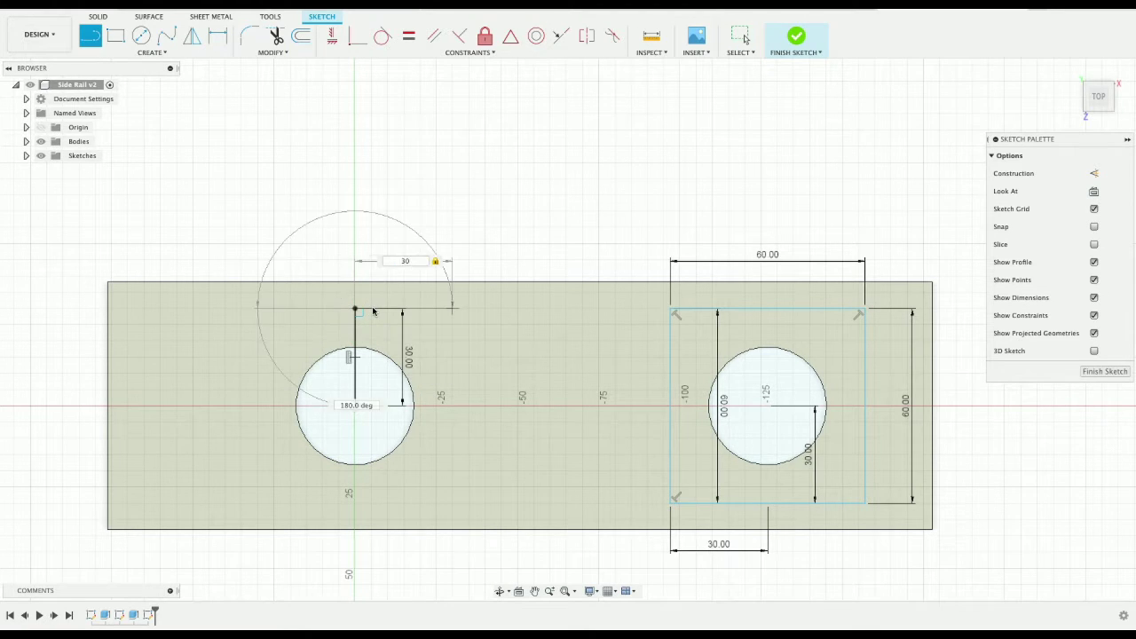
key("Return")
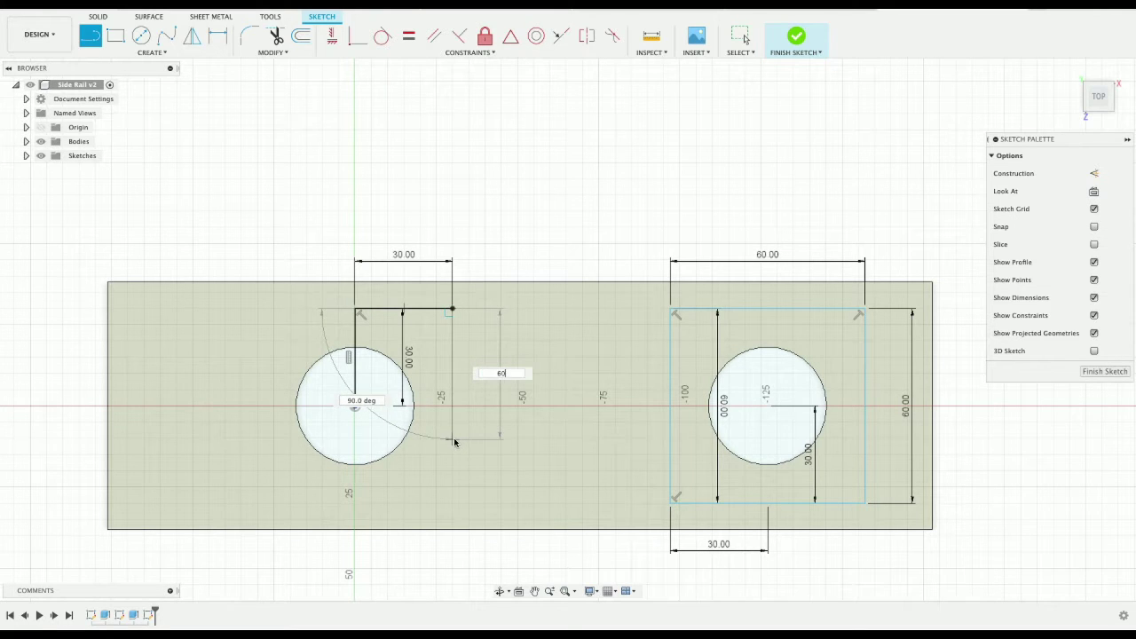
Step: Draw 60 mm lines for the inner side, lower side and outer side of the square around the origin hole
type("60")
key("Return")
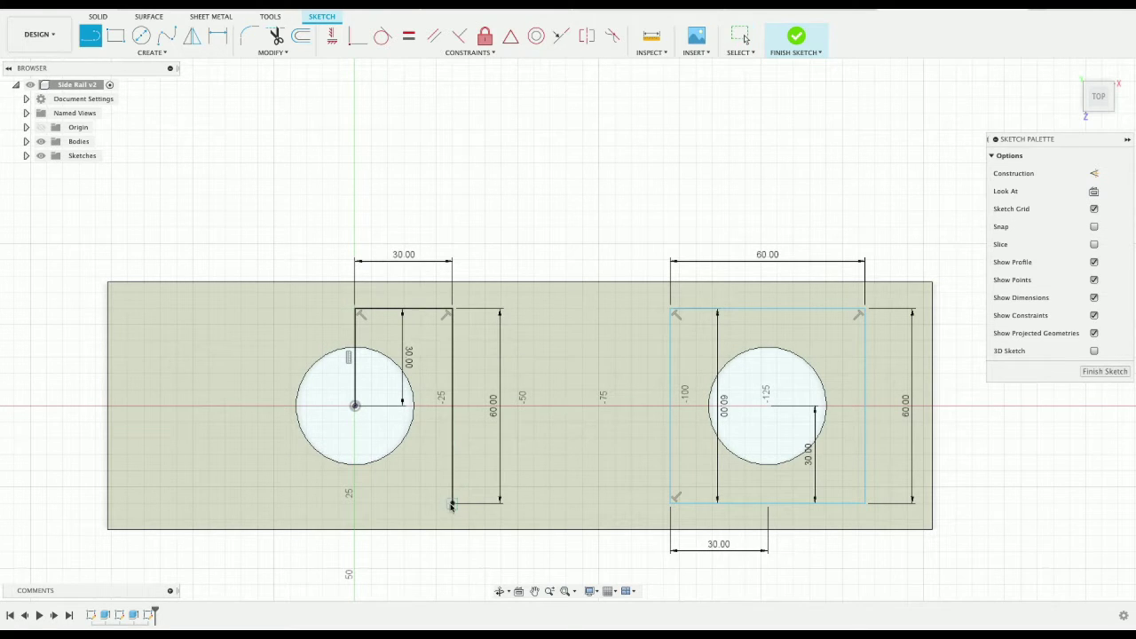
type("60")
key("Tab")
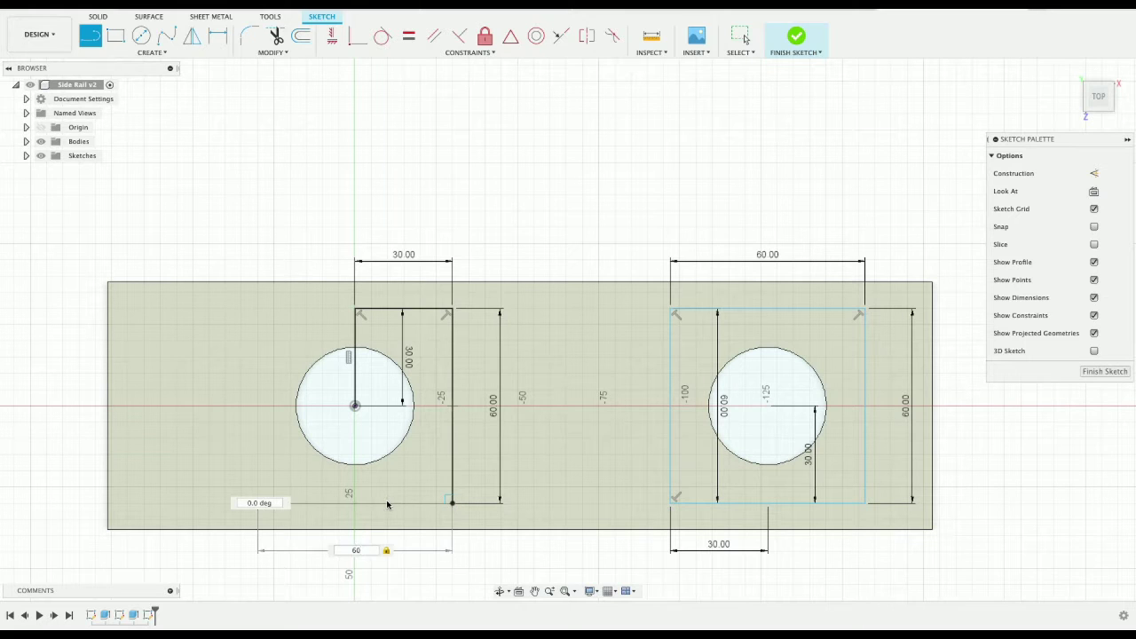
key("Return")
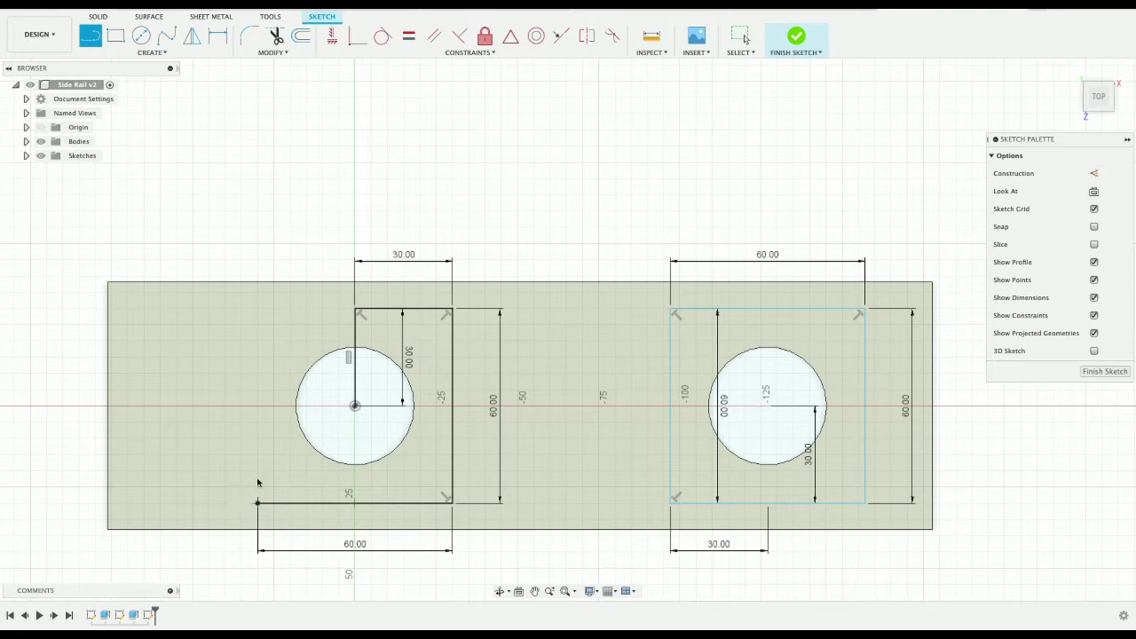
type("60")
key("Return")
key("Escape")
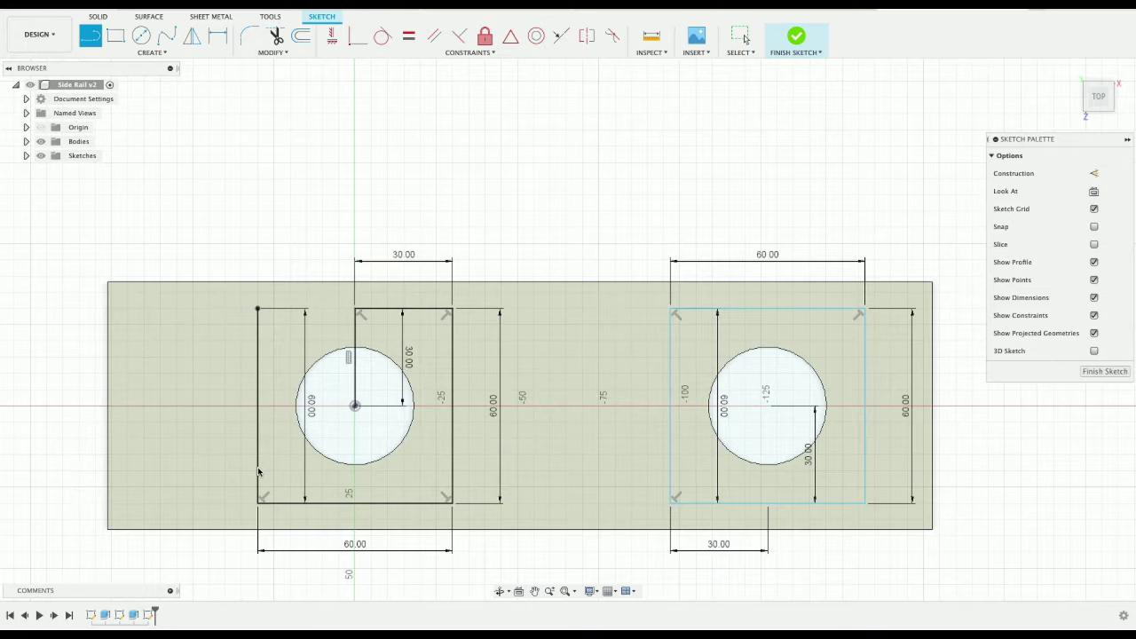
Step: Close the square with a 30 mm upper segment to the guide line, and delete the vertical guide line from the hole's centre
left_click(257, 309)
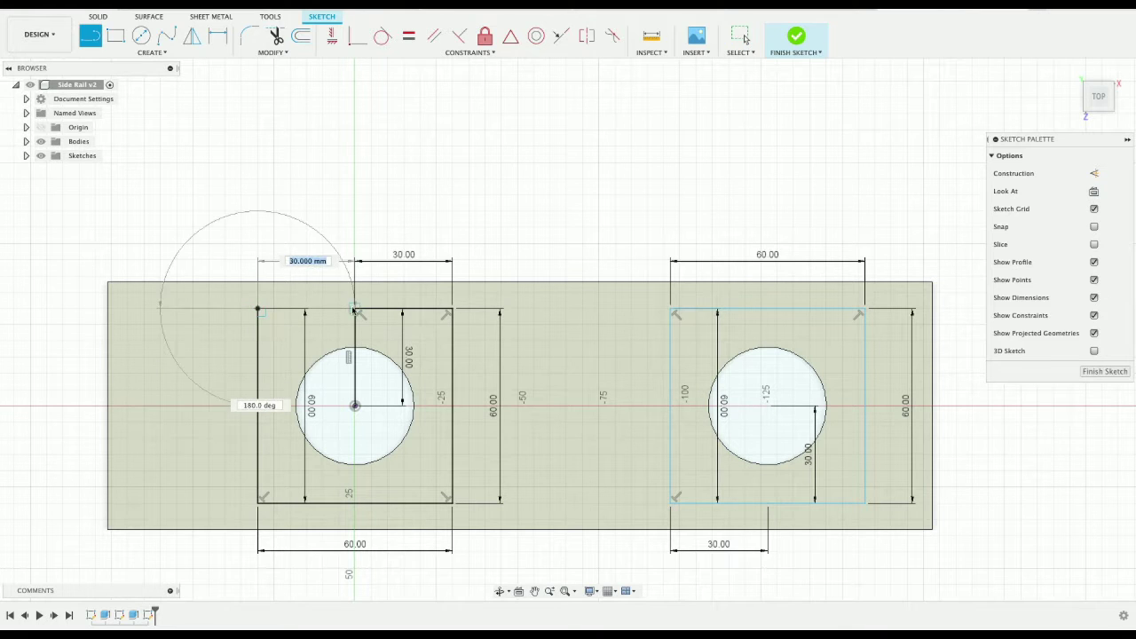
left_click(355, 309)
key("Escape")
left_click(356, 359)
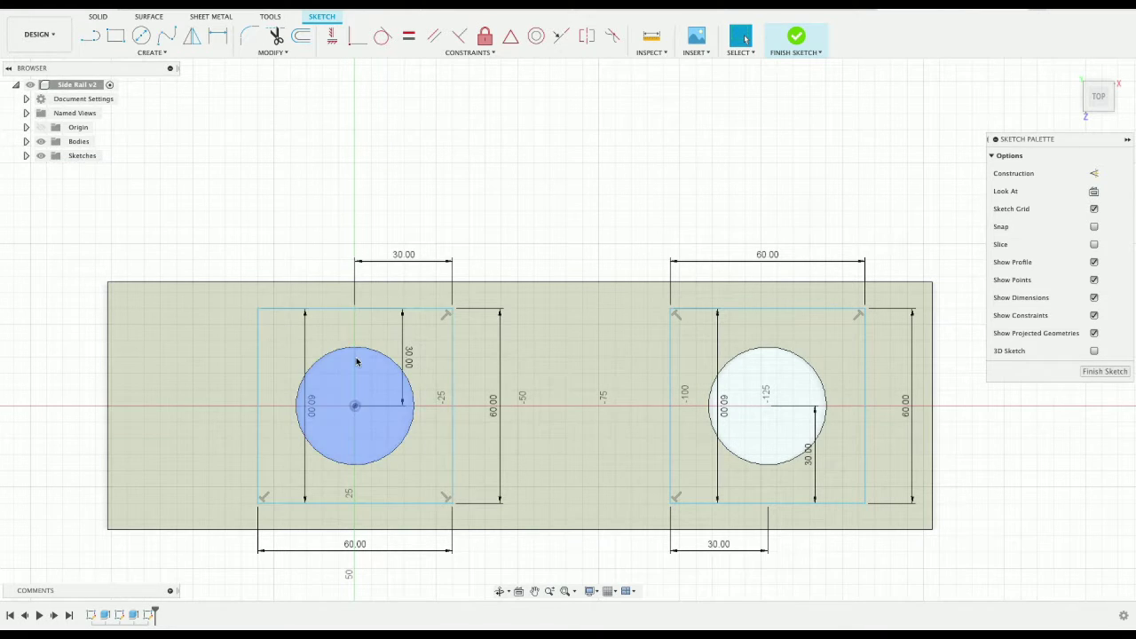
Step: At the origin square's upper corner nearest the other hole, draw an 8 mm line down the side and an 8 mm horizontal line inward
key("l")
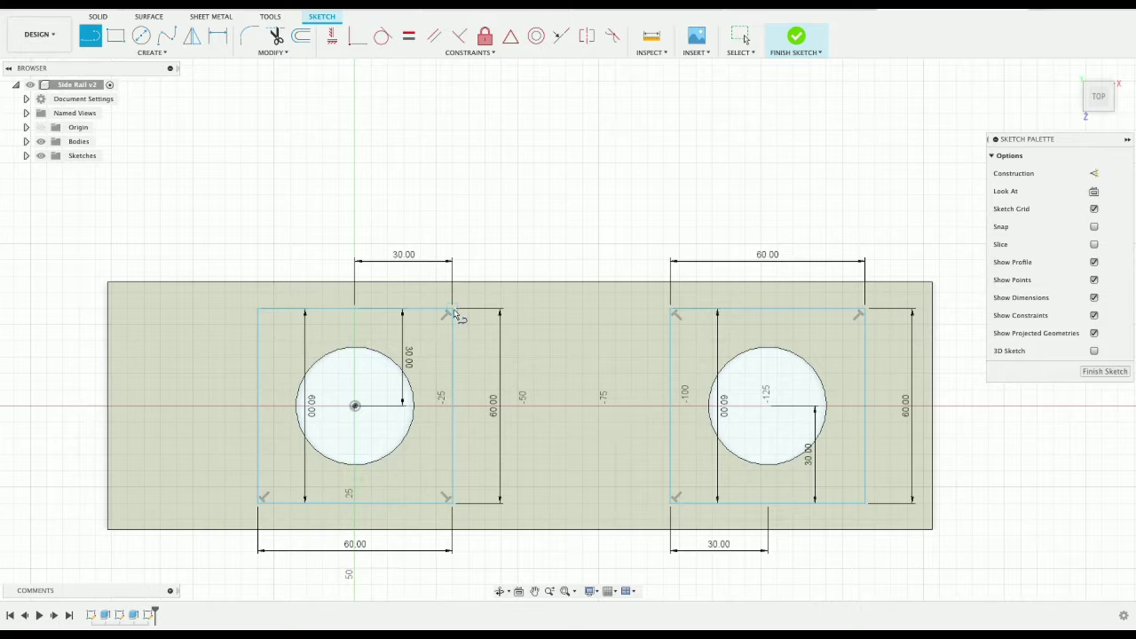
left_click(452, 310)
key("Tab")
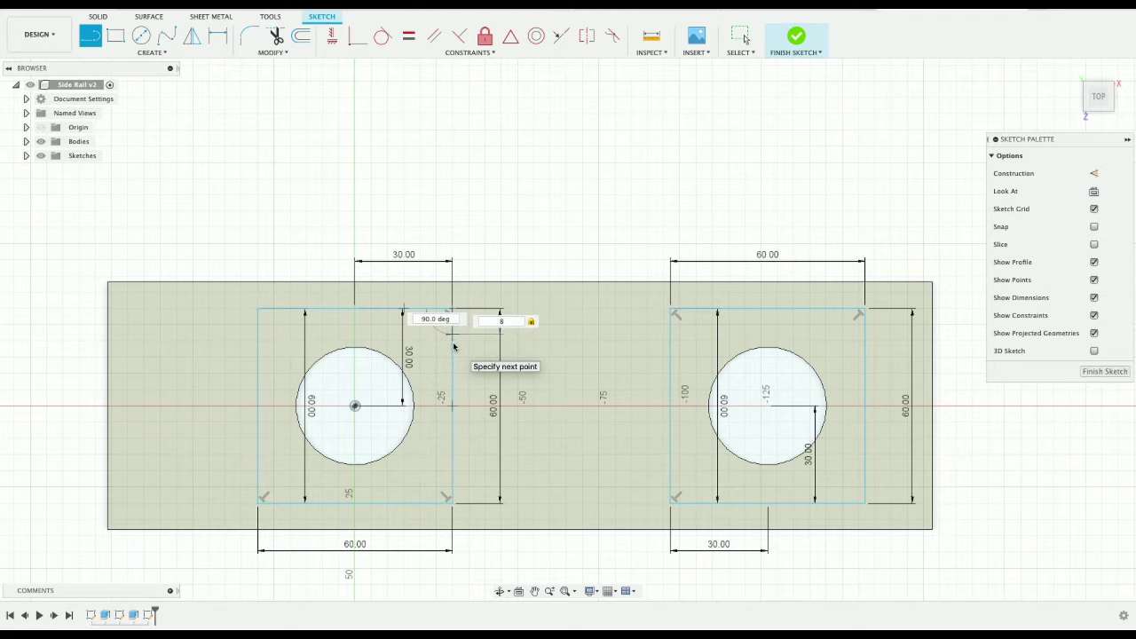
key("Return")
key("Escape")
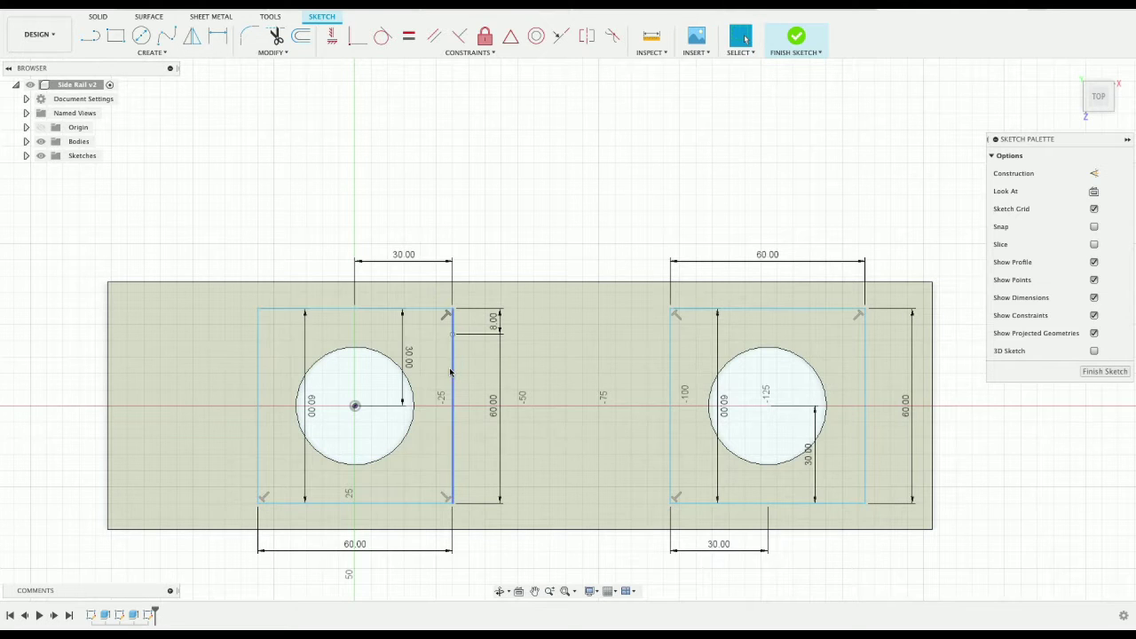
key("l")
left_click(453, 334)
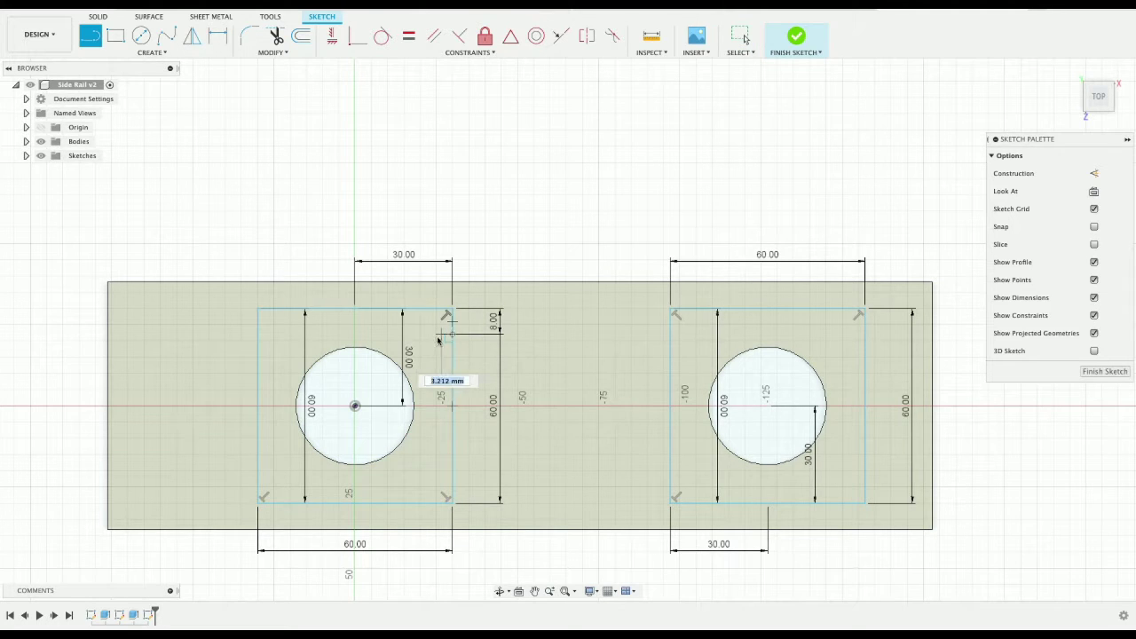
key("Return")
key("Escape")
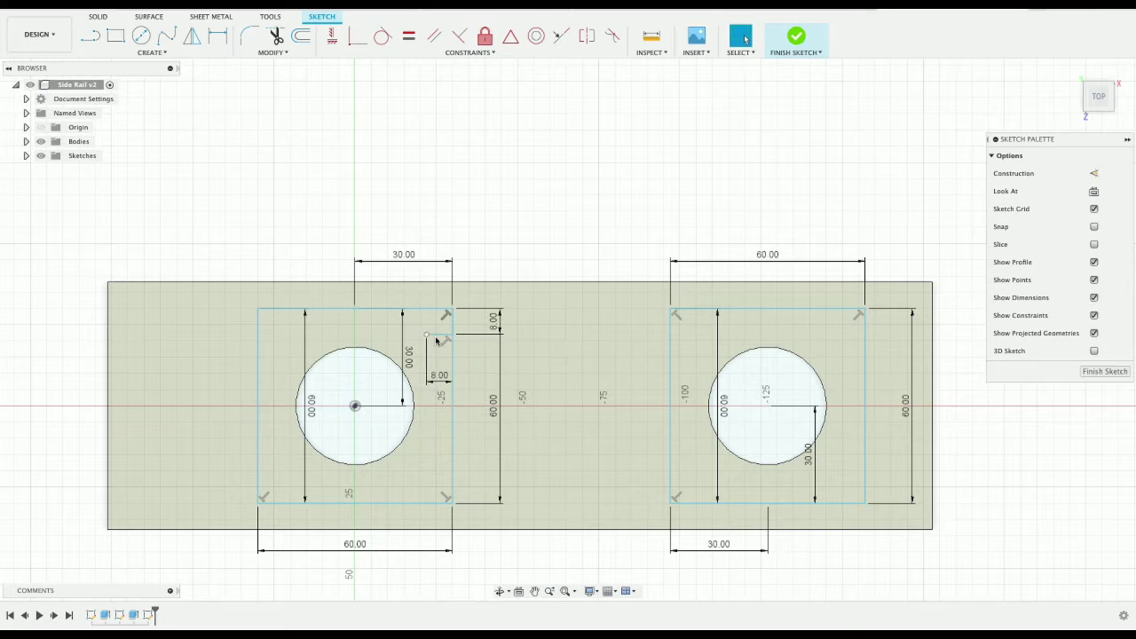
Step: At the same side's lower corner, draw an 8 mm line up the side and an 8 mm horizontal line inward from its end
left_click(452, 502)
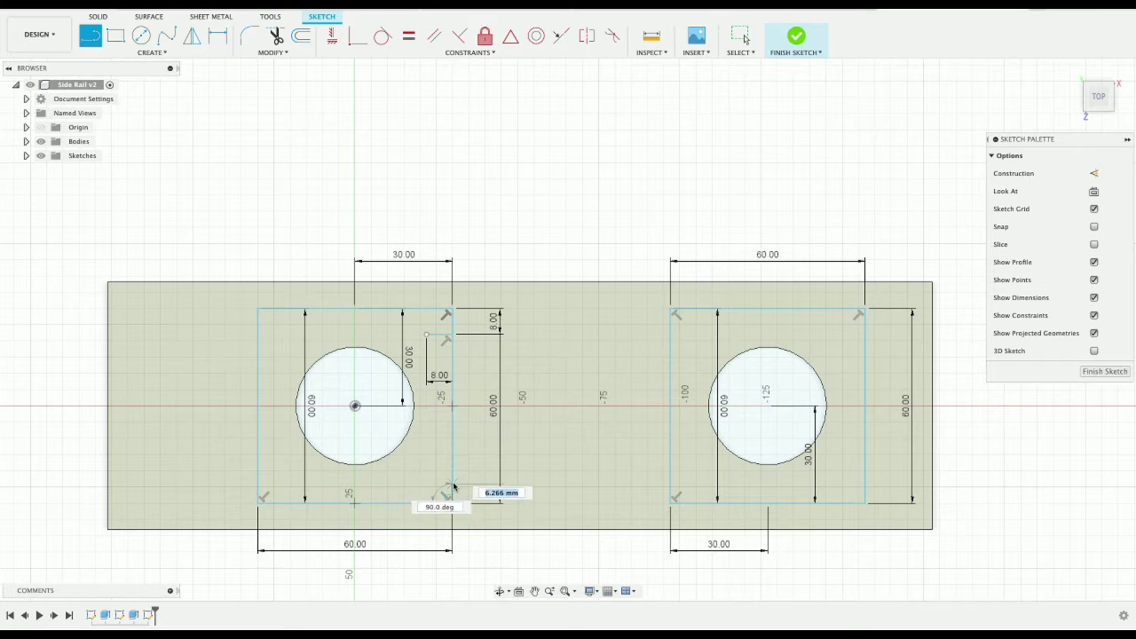
key("Return")
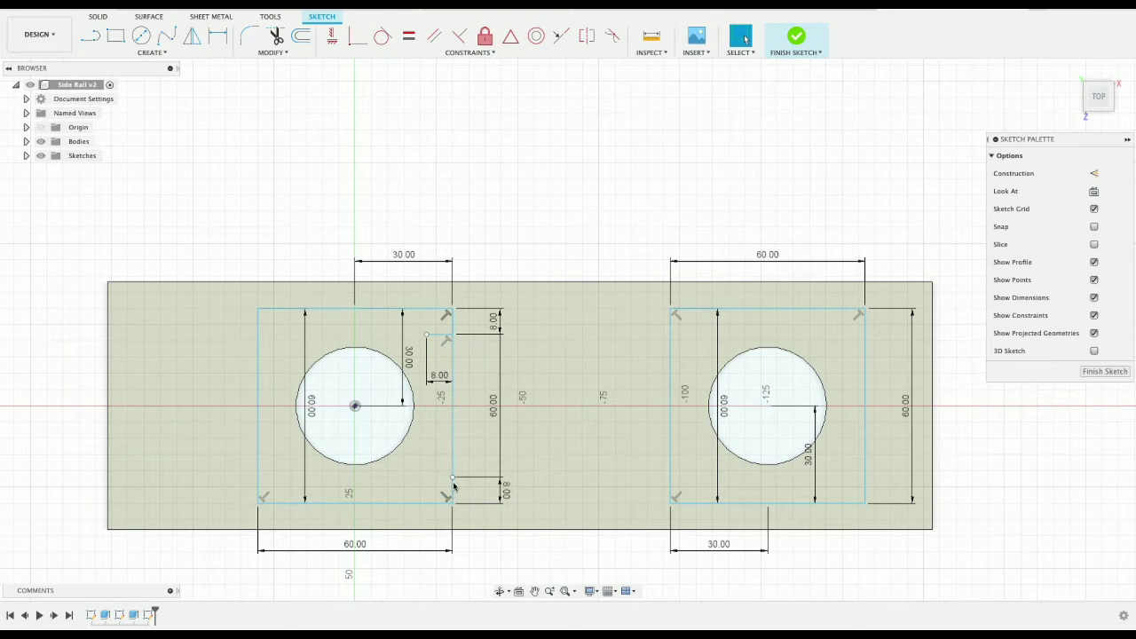
key("Escape")
left_click(452, 479)
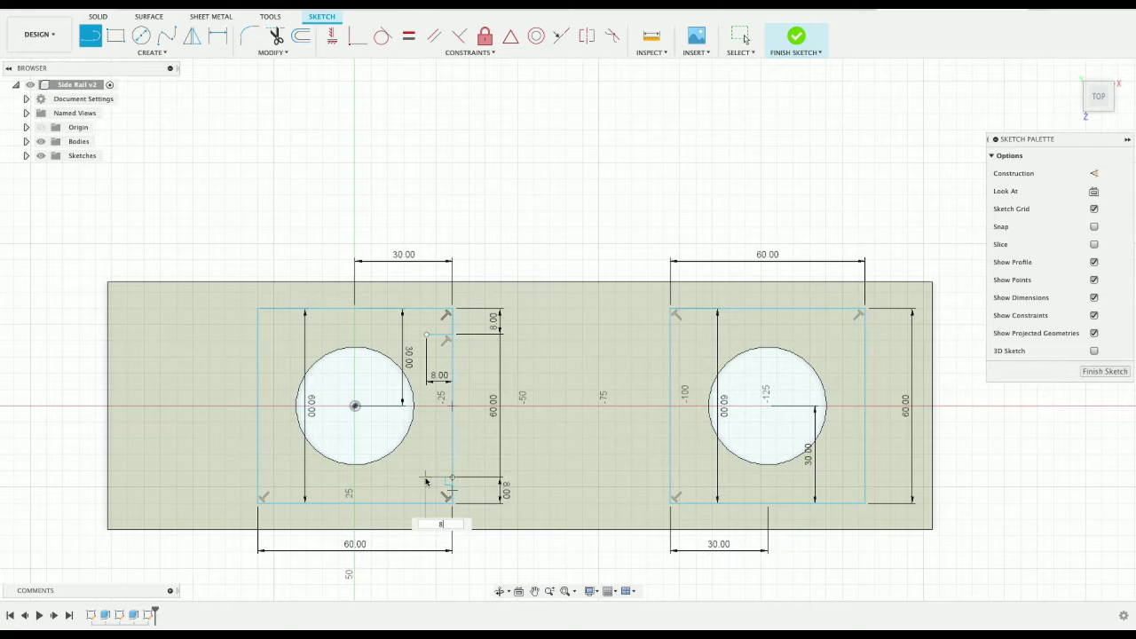
type("8")
key("Return")
key("Escape")
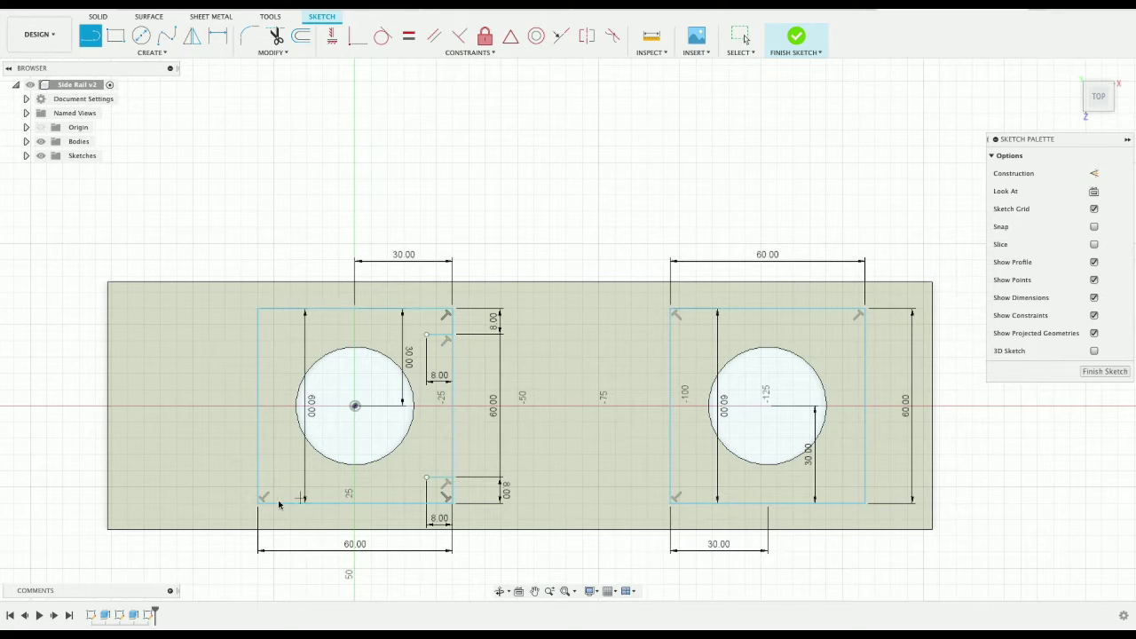
Step: At the origin square's lower outer corner, draw an 8 mm line along the lower side and an 8 mm vertical line up from its end
left_click(260, 503)
type("8")
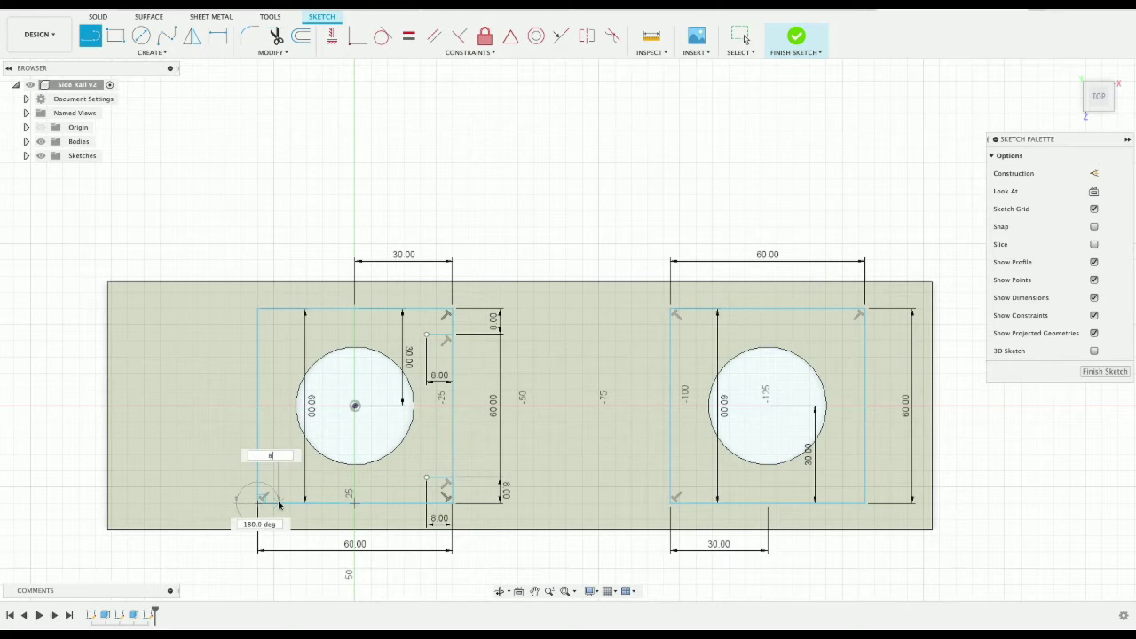
key("Tab")
key("Return")
key("Escape")
left_click(284, 503)
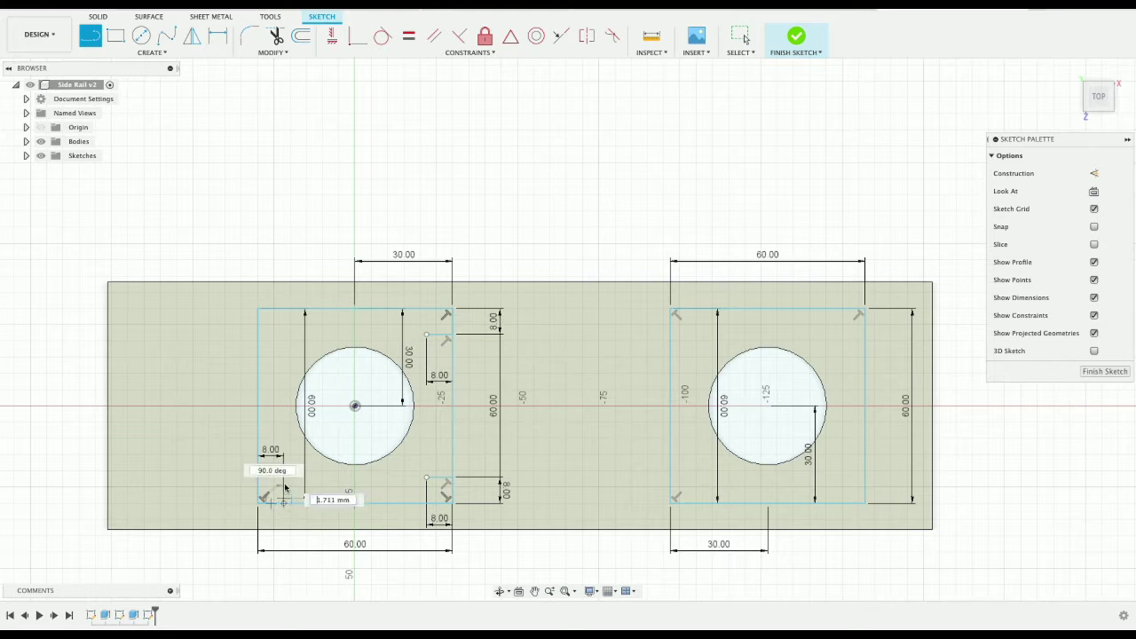
type("8")
key("Tab")
key("Return")
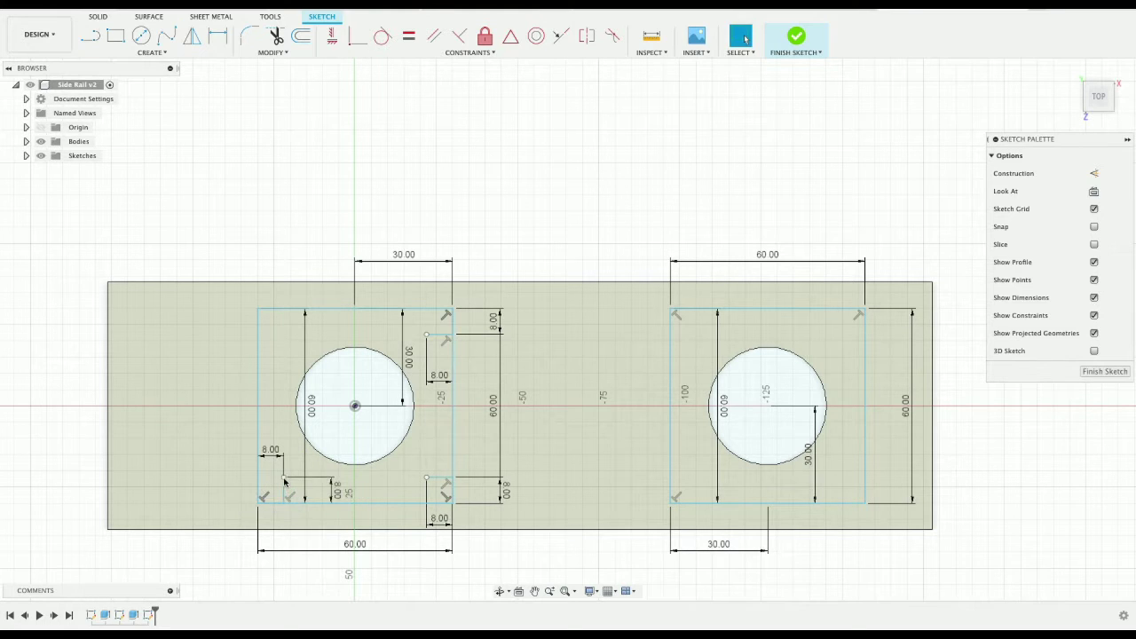
Step: At the origin square's upper outer corner, draw an 8 mm line along the upper side and an 8 mm vertical line down from its end
left_click(259, 312)
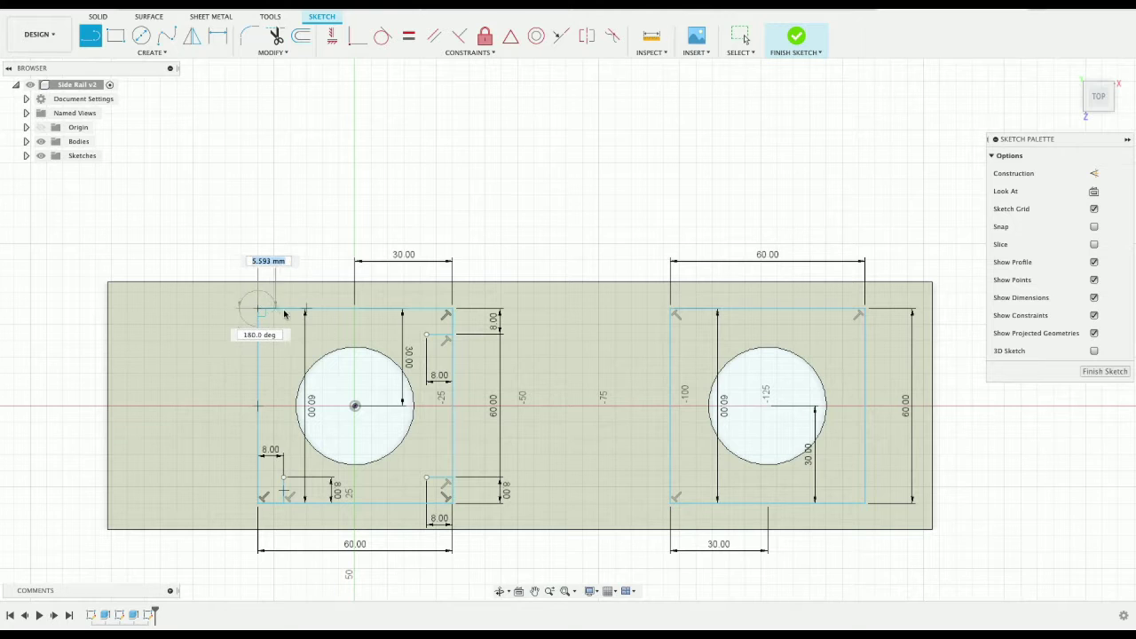
key("Return")
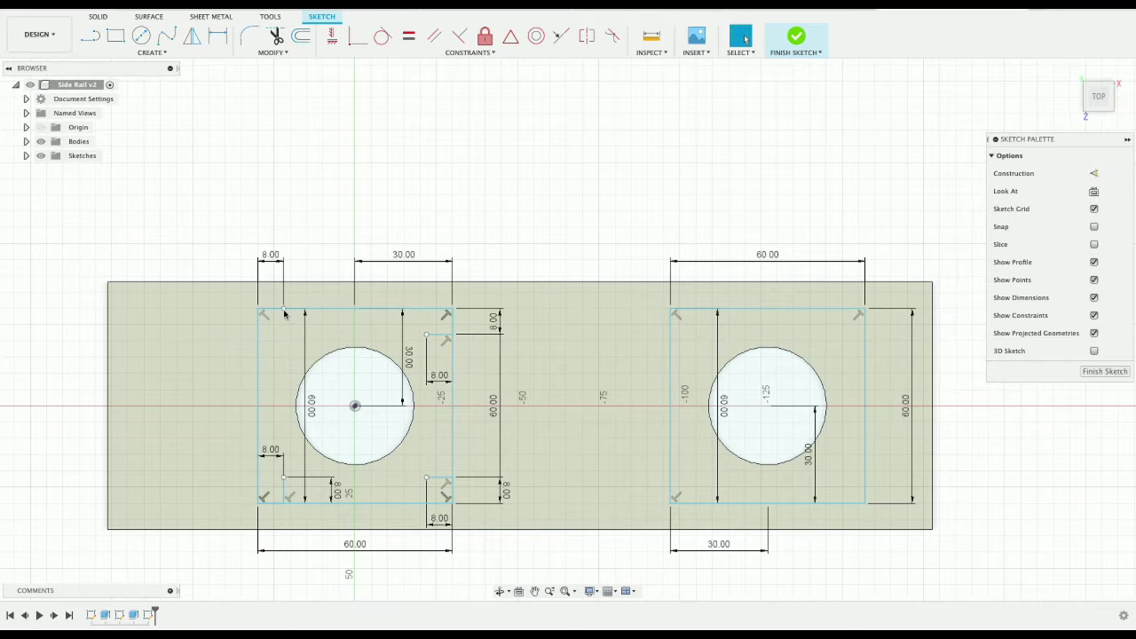
left_click(284, 310)
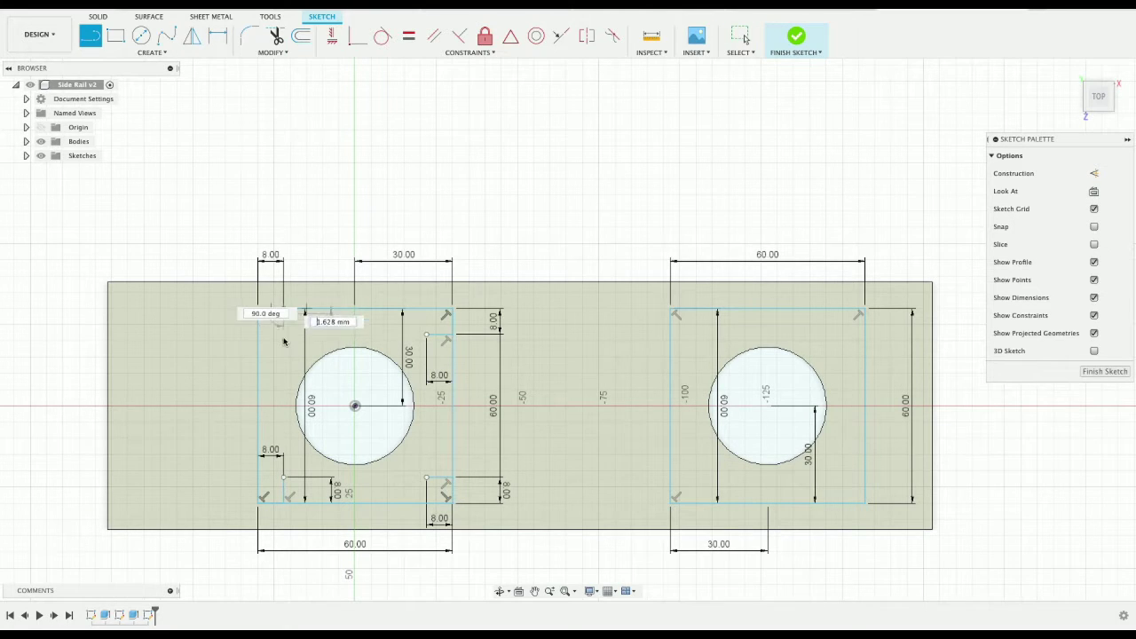
key("Return")
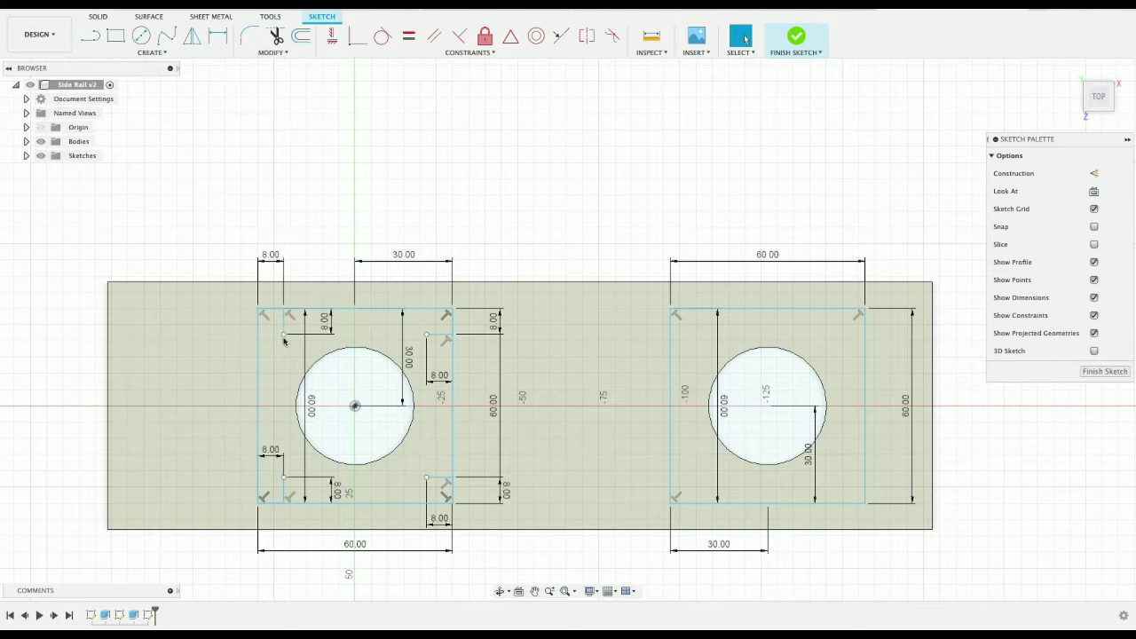
Step: On the second square, draw an 8 mm line inward along the upper side from each of its two upper corners
left_click(671, 310)
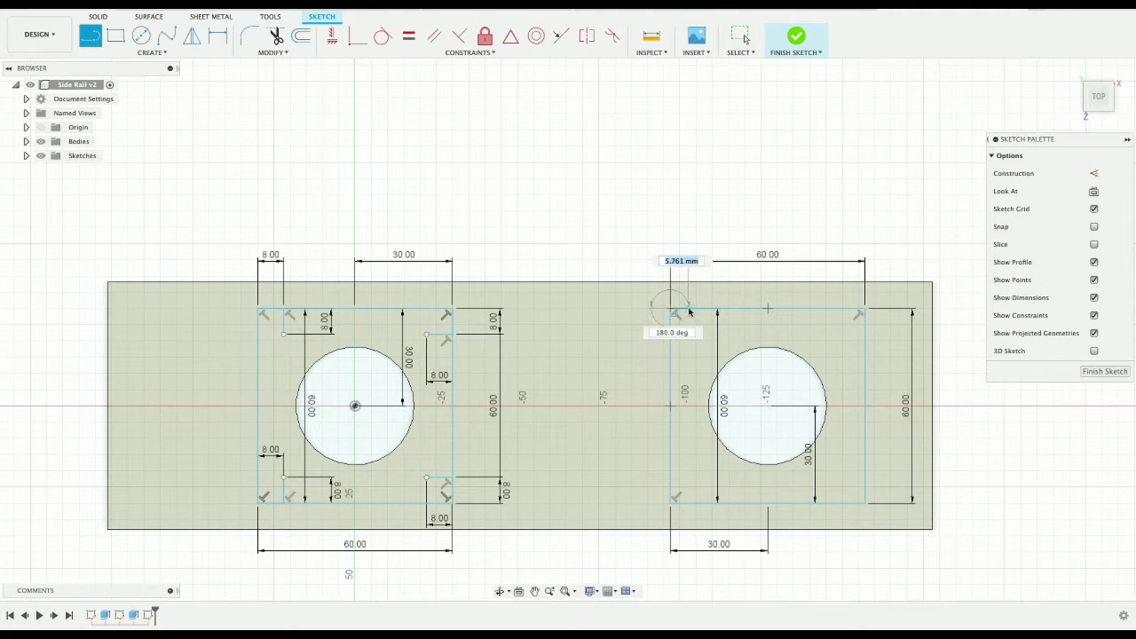
key("Return")
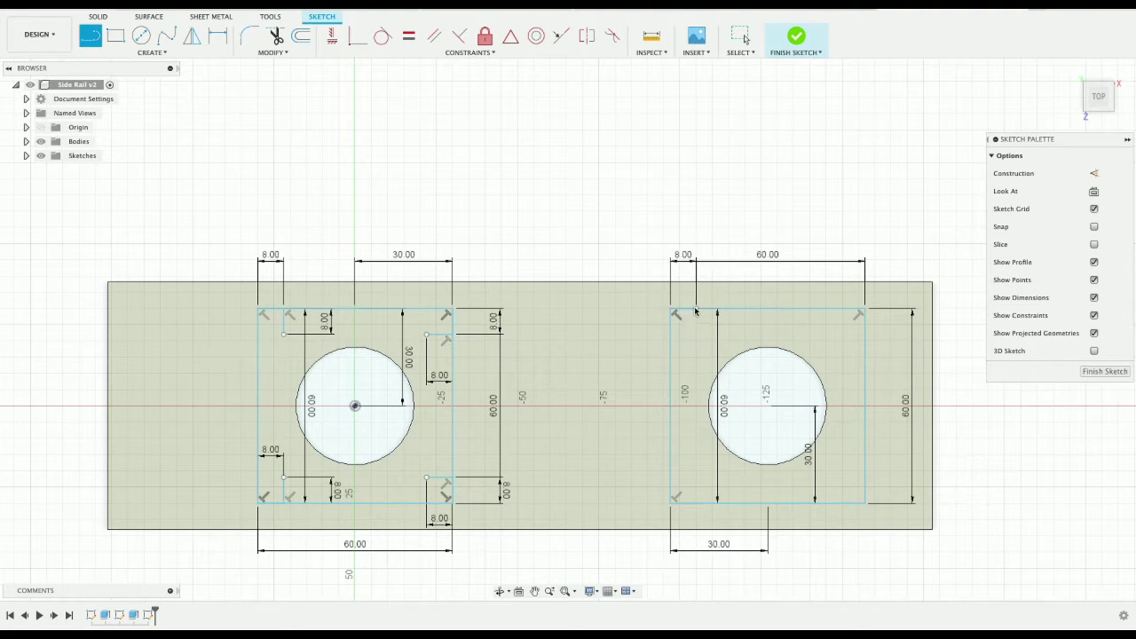
left_click(861, 311)
type("8")
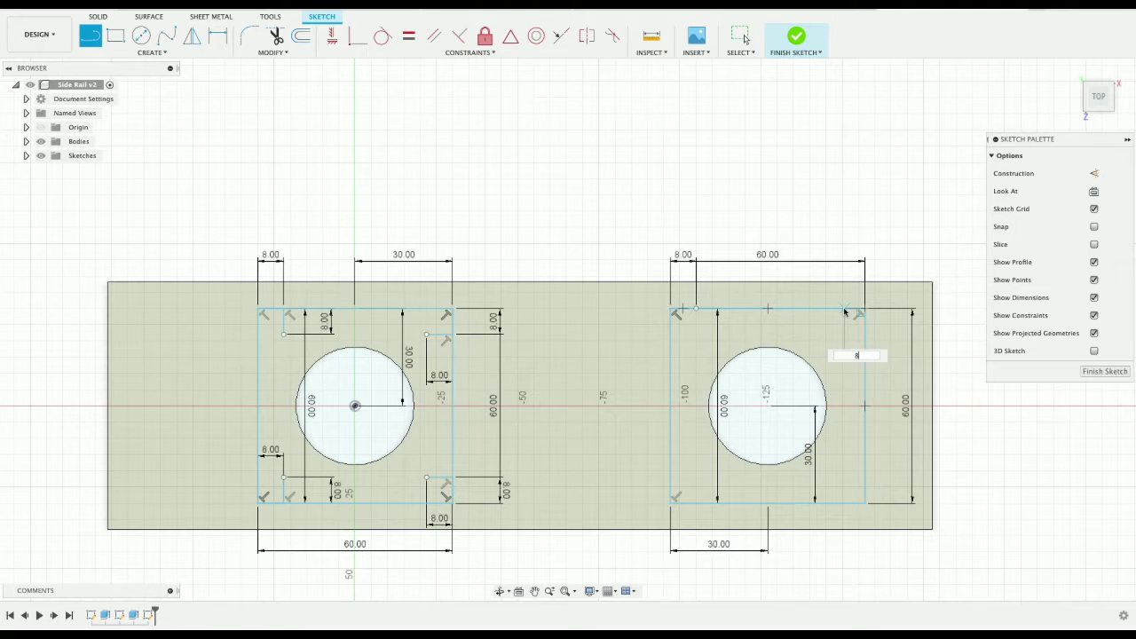
key("Return")
key("Escape")
Step: Draw an 8 mm vertical line down from the end of the 8 mm line at the second square's upper outer corner
key("l")
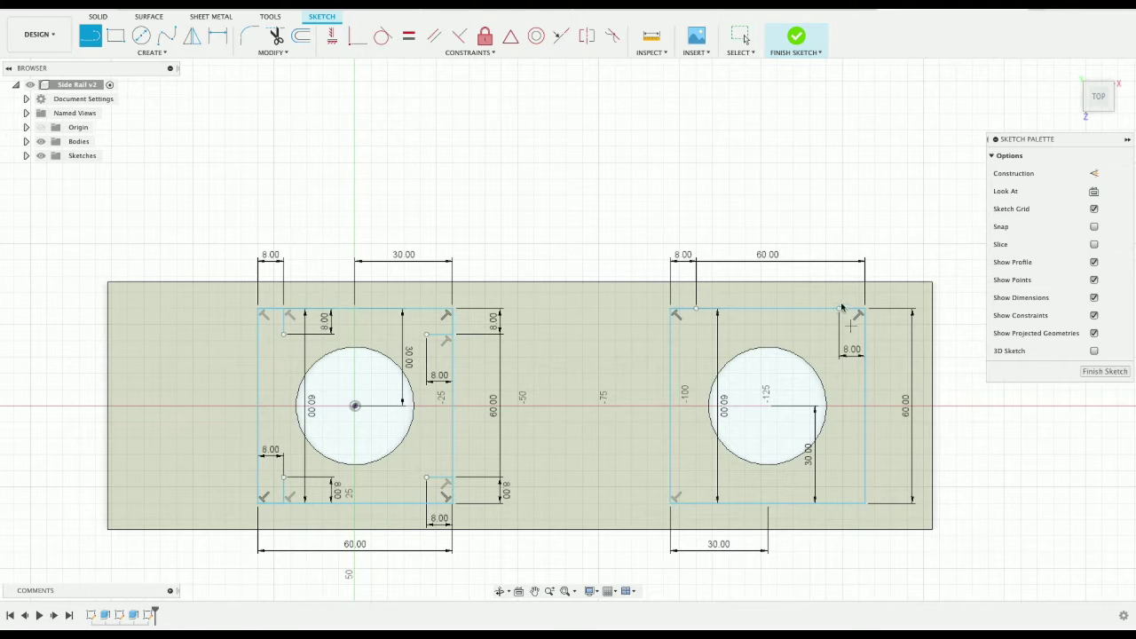
left_click(839, 309)
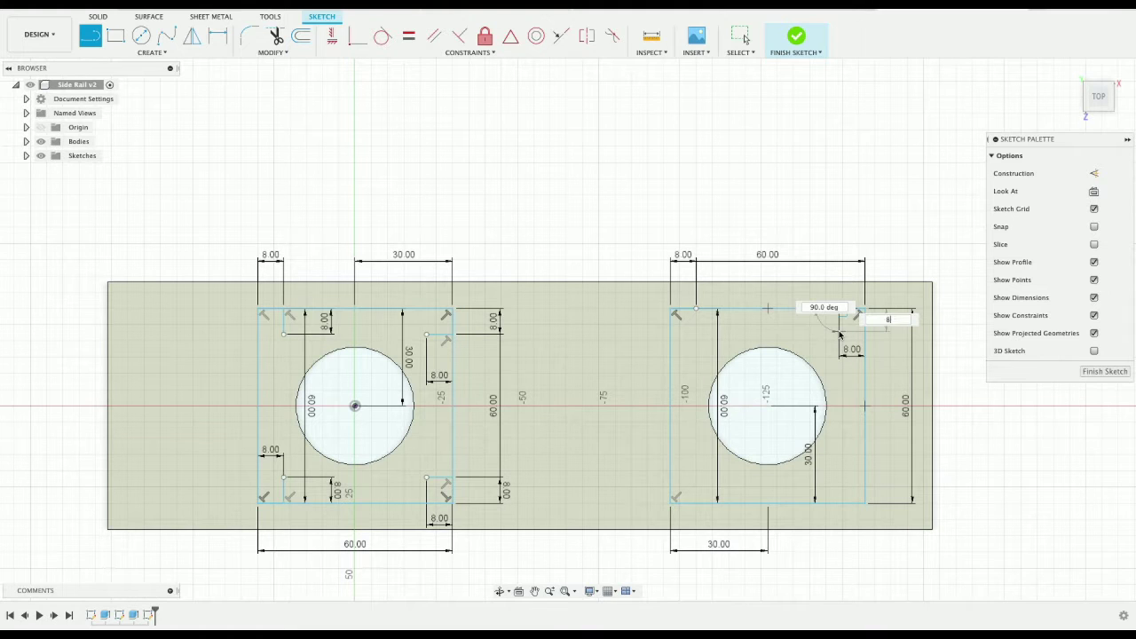
key("Return")
key("Escape")
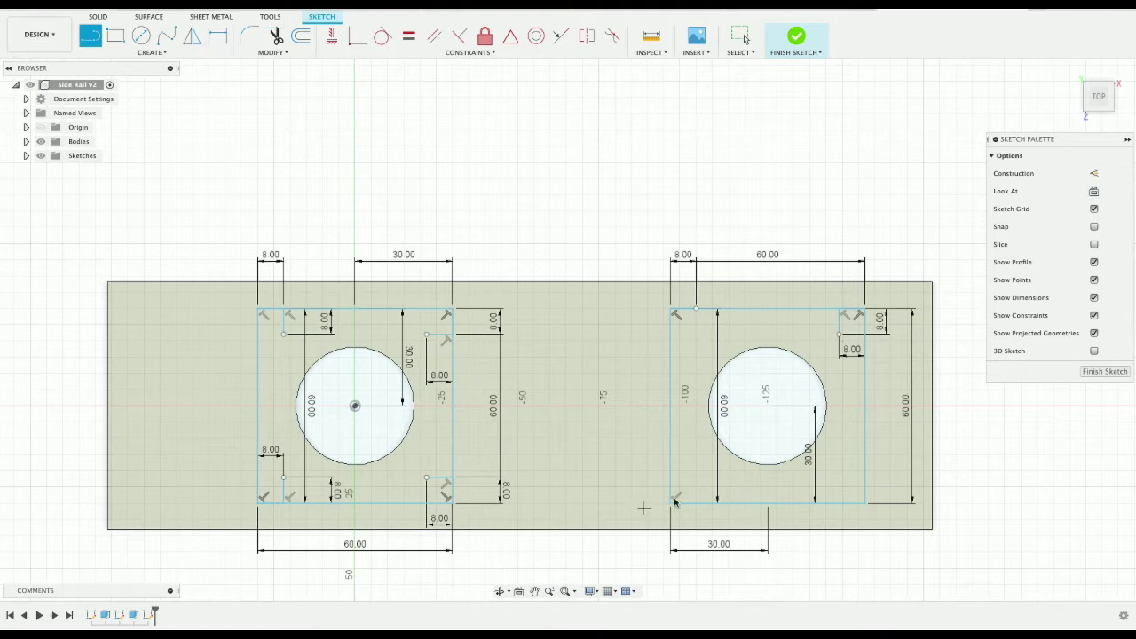
Step: On the second square, add 8 mm horizontal and vertical lines at the lower inner corner and an 8 mm downward line at the upper inner mark
left_click(672, 504)
type("8")
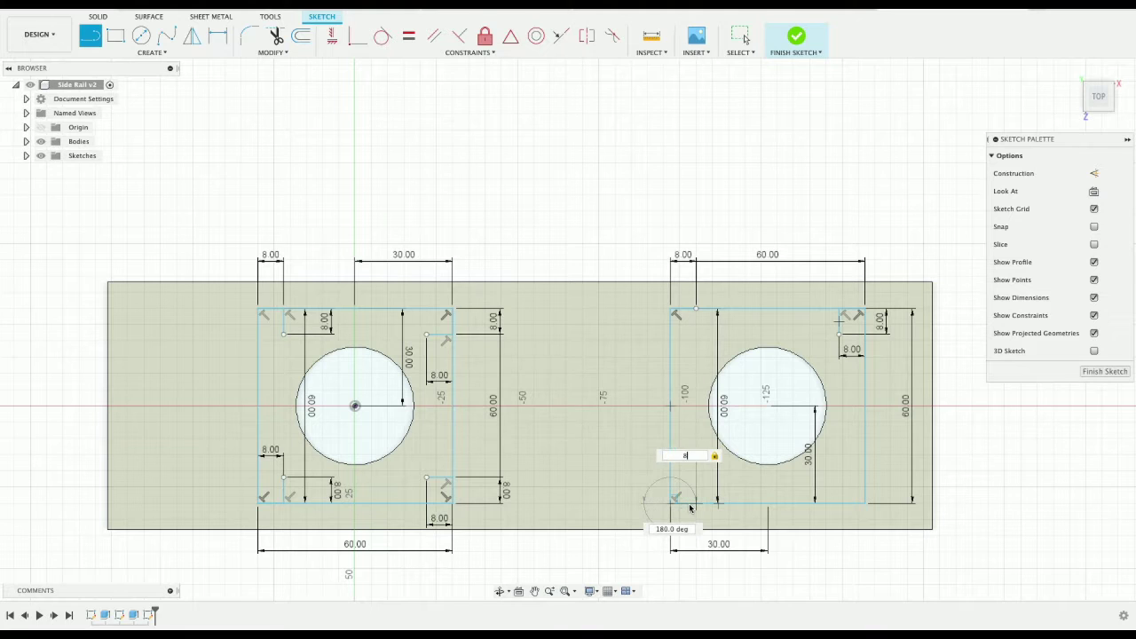
key("Return")
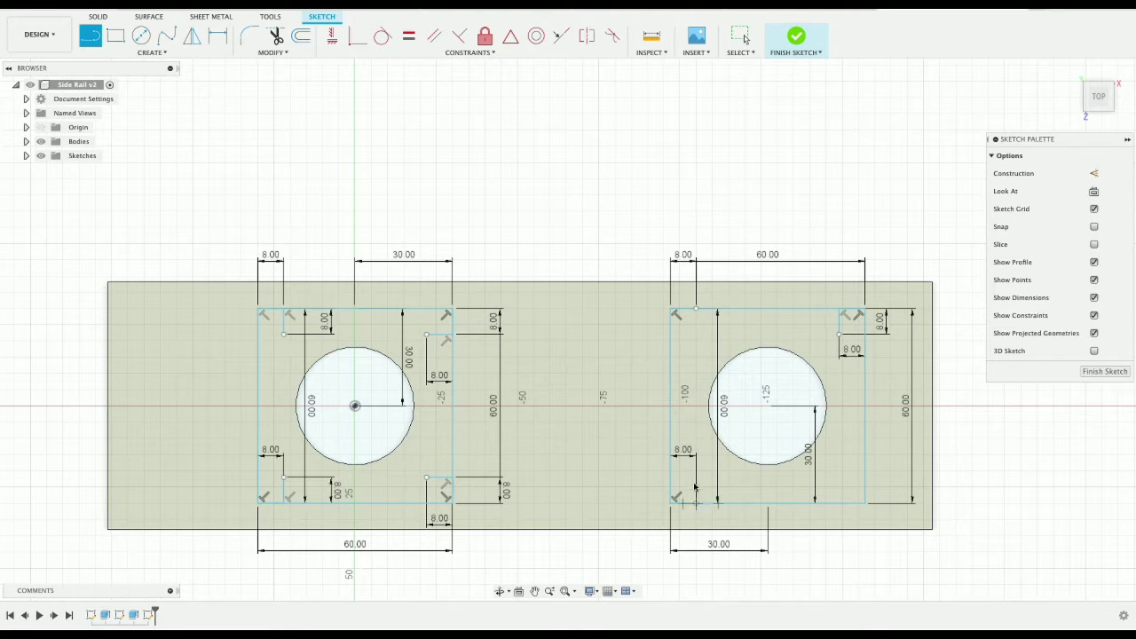
type("8")
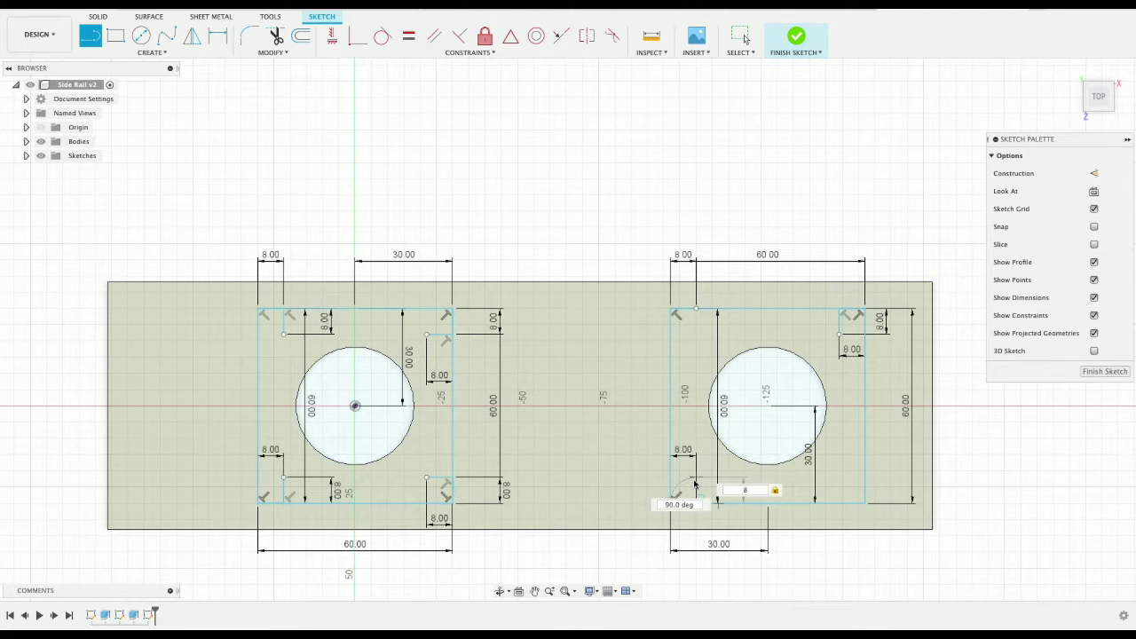
key("Return")
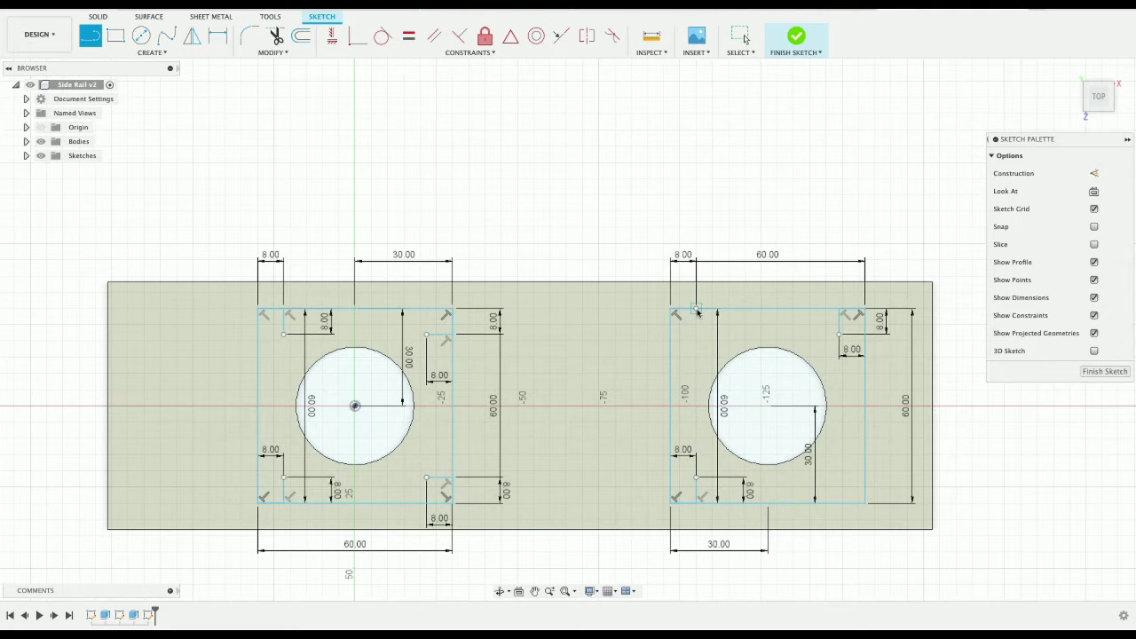
left_click(697, 311)
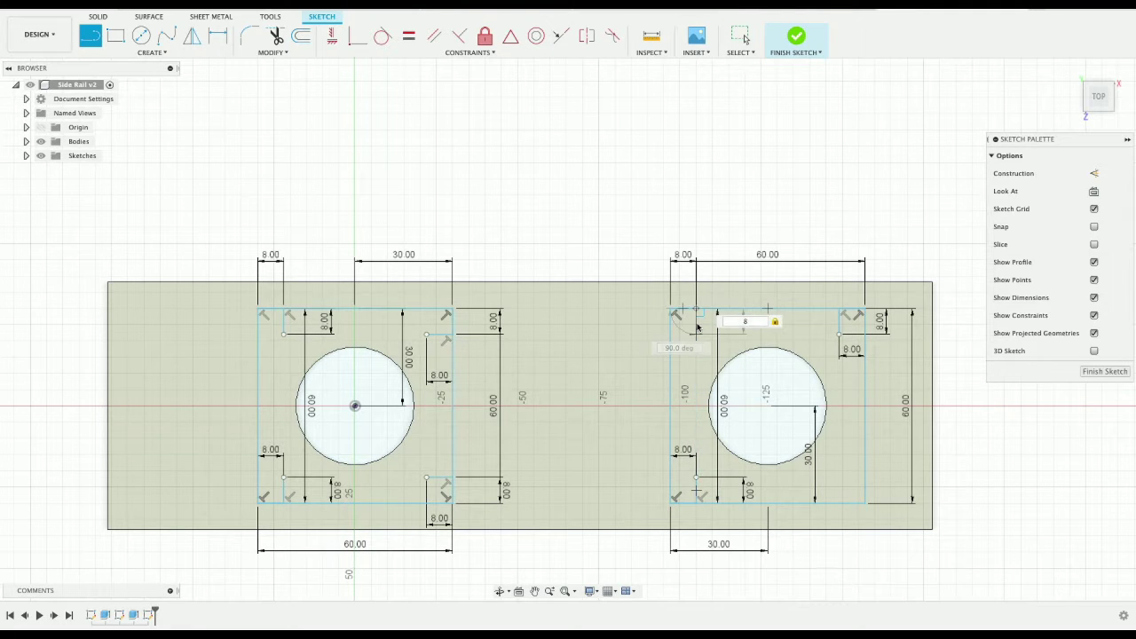
key("Return")
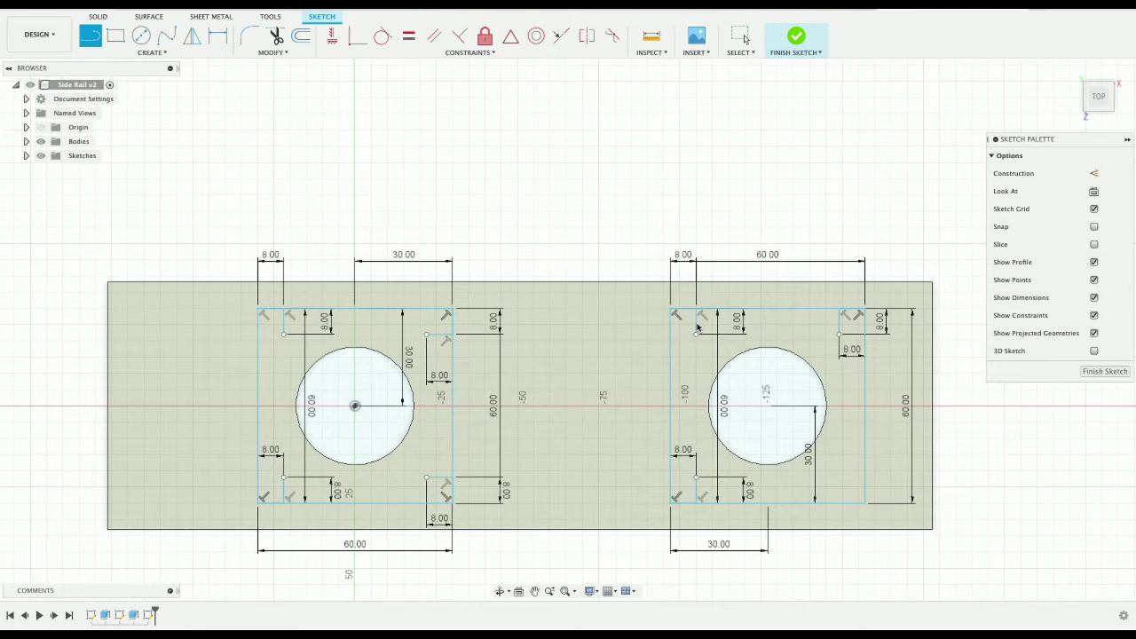
Step: Draw an 8 mm line up the outer side from the second square's lower outer corner
left_click(867, 502)
type("8")
key("Return")
key("Escape")
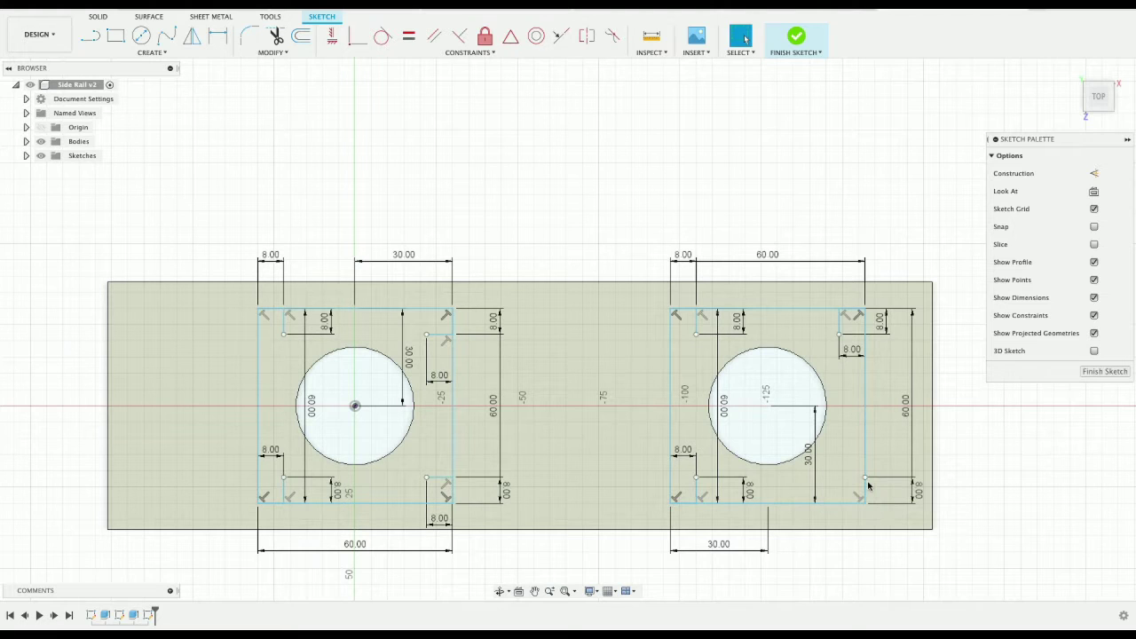
Step: Draw an 8 mm horizontal line inward from the end of the second square's lower outer vertical mark and finish the sketch
key("l")
left_click(866, 479)
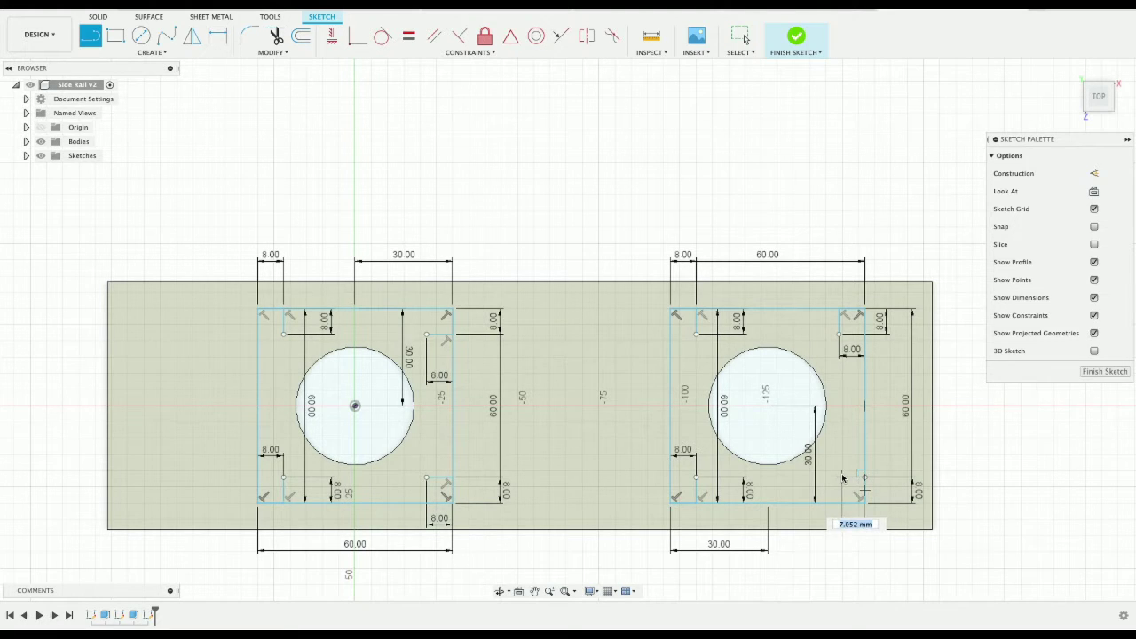
type("8")
key("Return")
key("Escape")
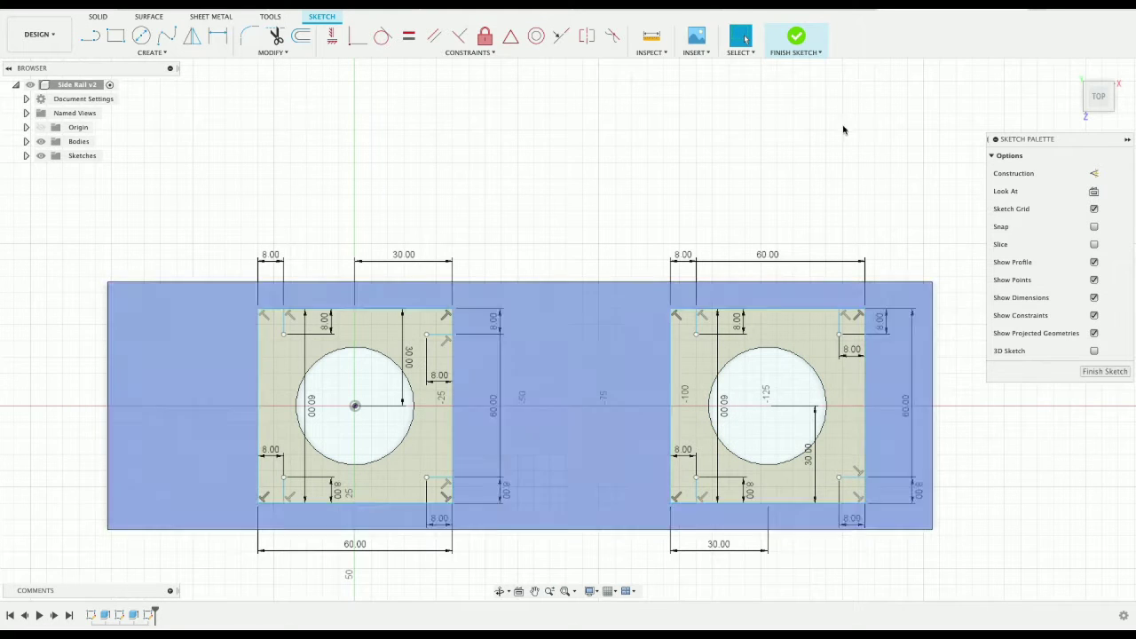
left_click(796, 37)
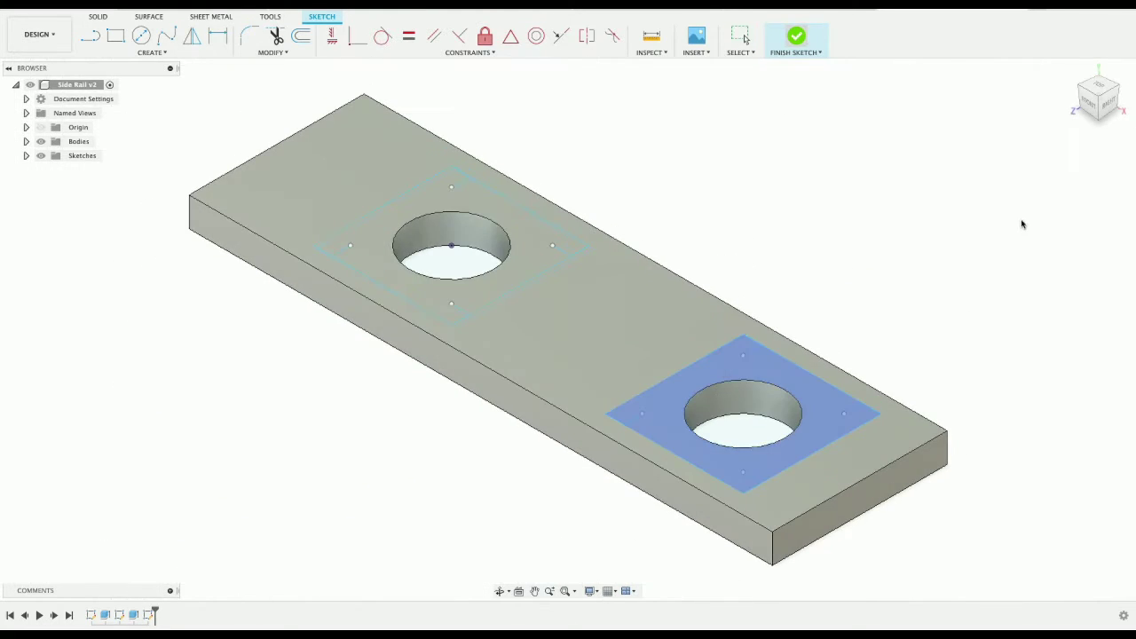
Step: Set up 8 mm diameter holes, 21 mm deep, on the four corner points around the Side Rail's first large hole
mouse_move(1088, 99)
left_mouse_down()
mouse_move(1132, 118)
mouse_move(1085, 107)
mouse_move(1079, 94)
left_mouse_up()
scroll(770, 266, "up", 3)
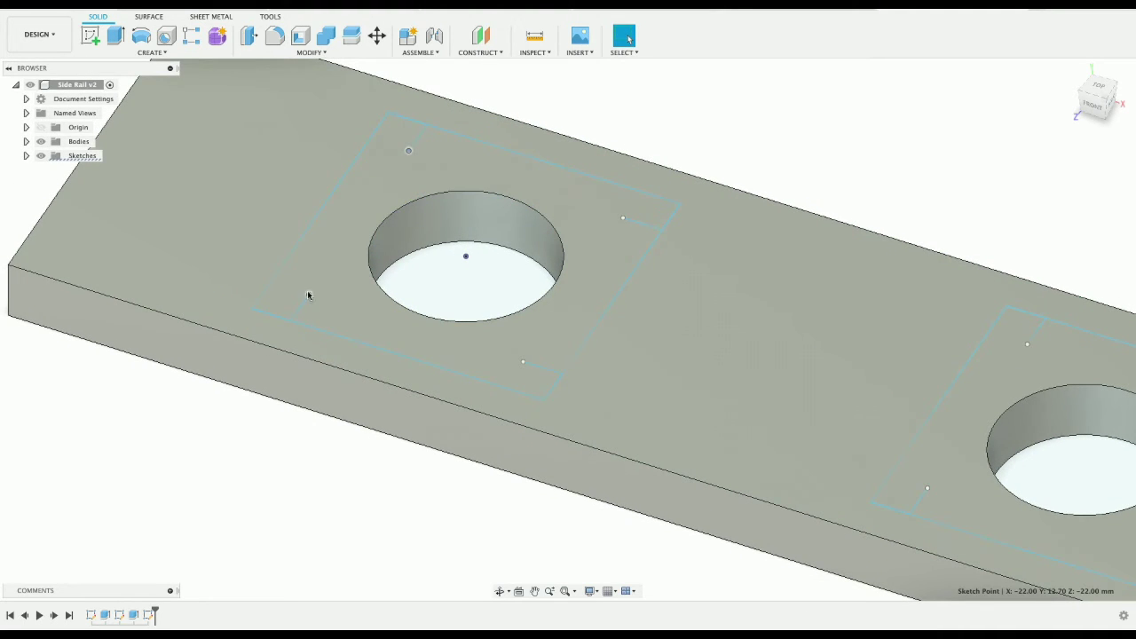
left_click(308, 295)
left_click(523, 362)
left_click(458, 97)
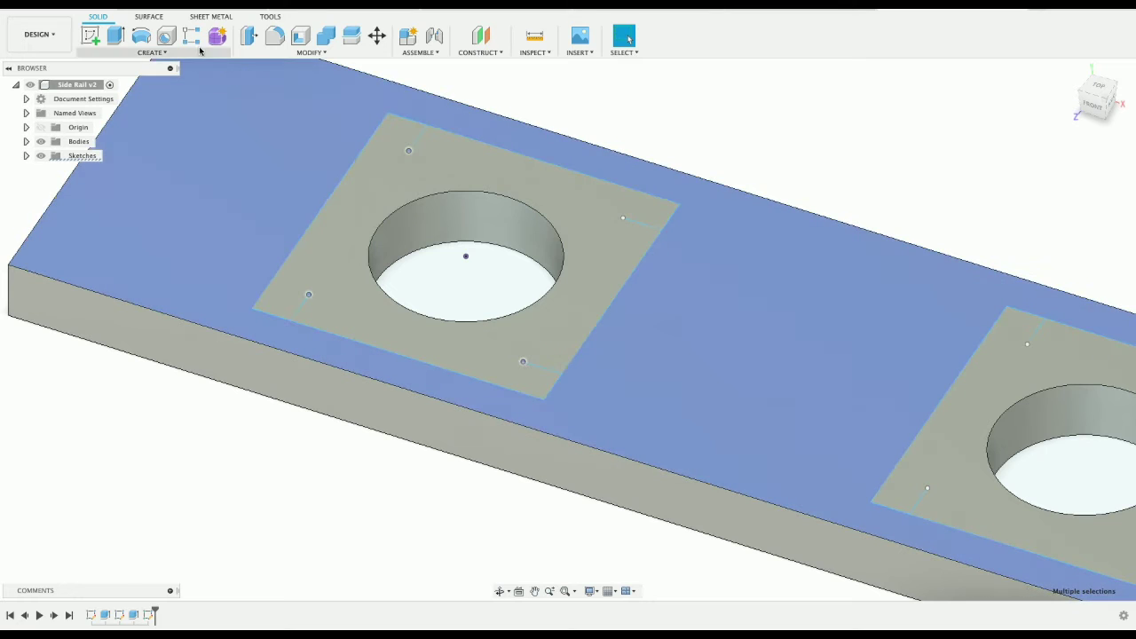
left_click(168, 37)
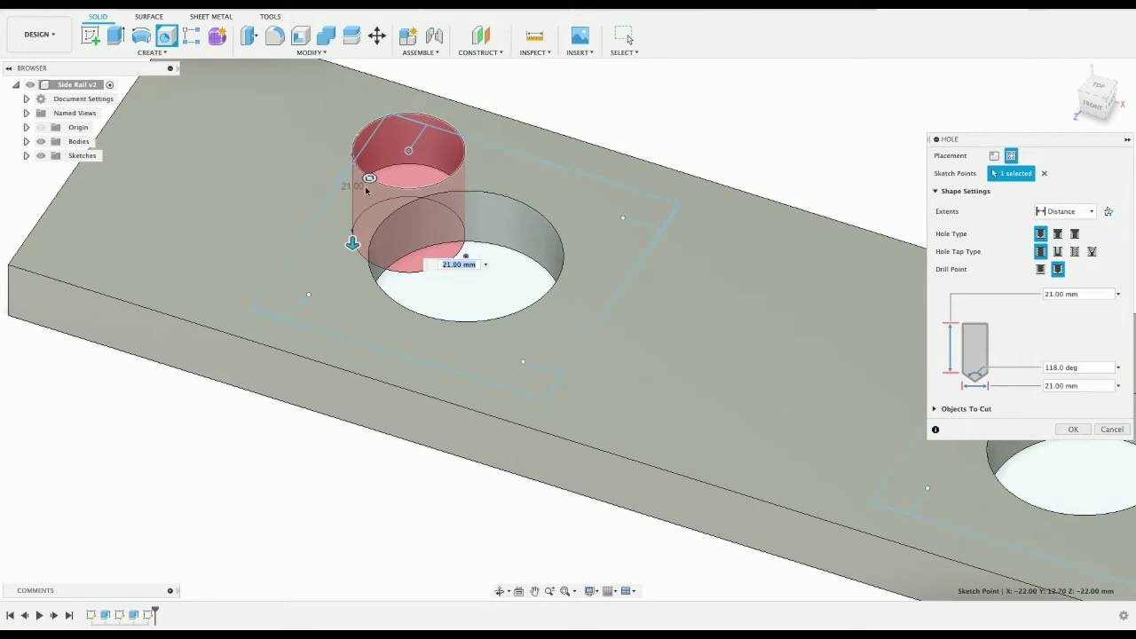
left_click_drag(369, 179, 395, 161)
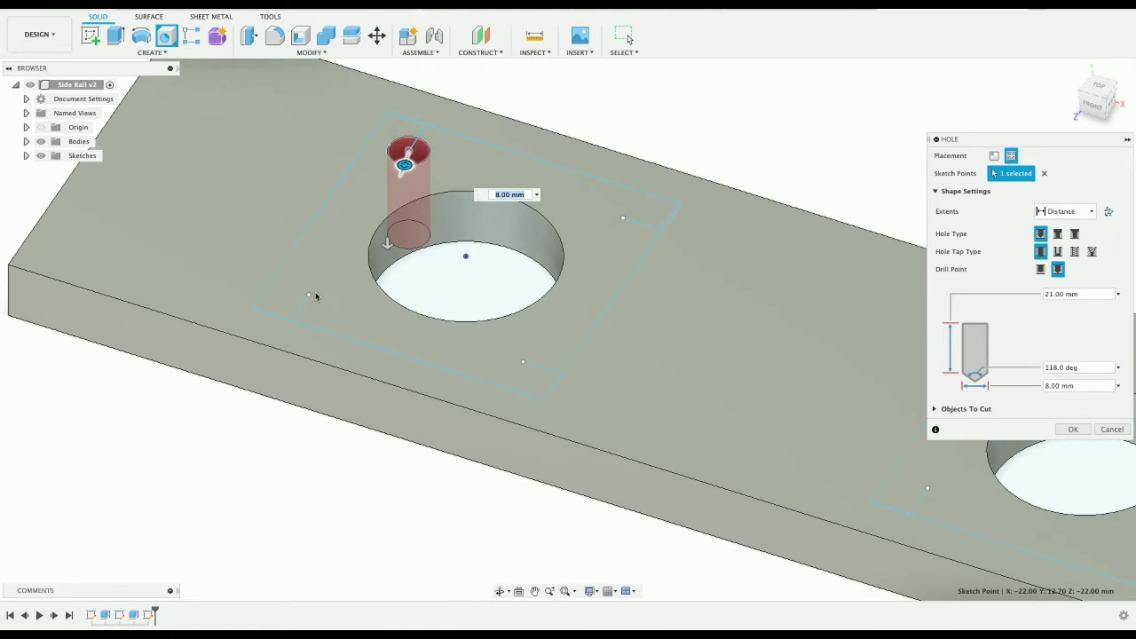
left_click(308, 295)
left_click(525, 362)
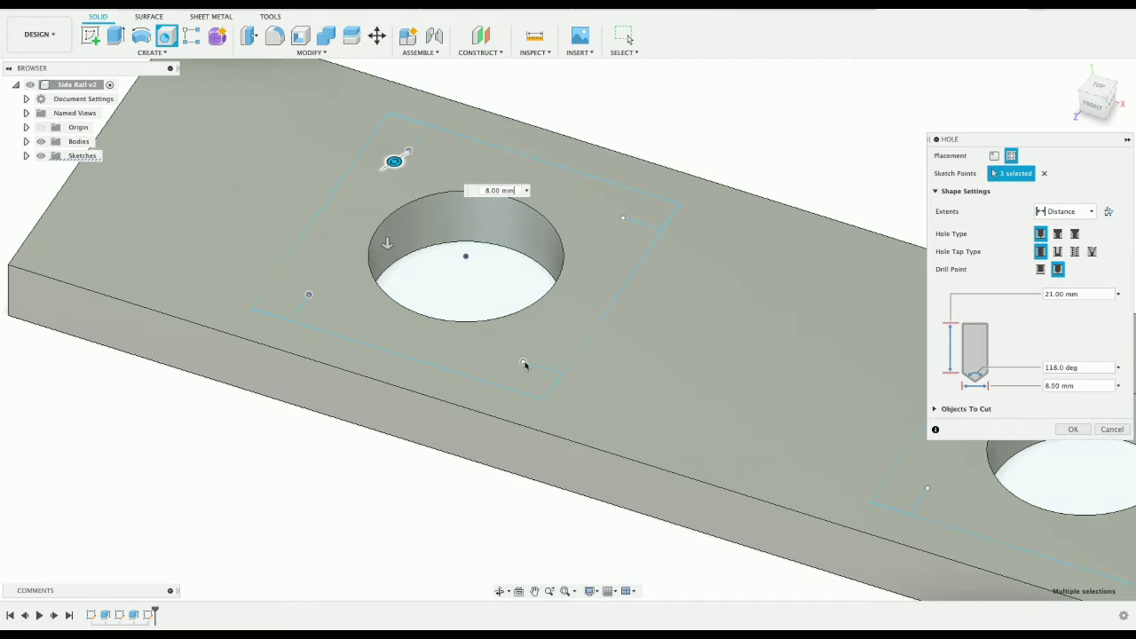
left_click(622, 217)
Step: Add the four corner points around the second large hole to the selection and create the 8 mm holes
scroll(731, 319, "right", 5)
scroll(731, 319, "down", 2)
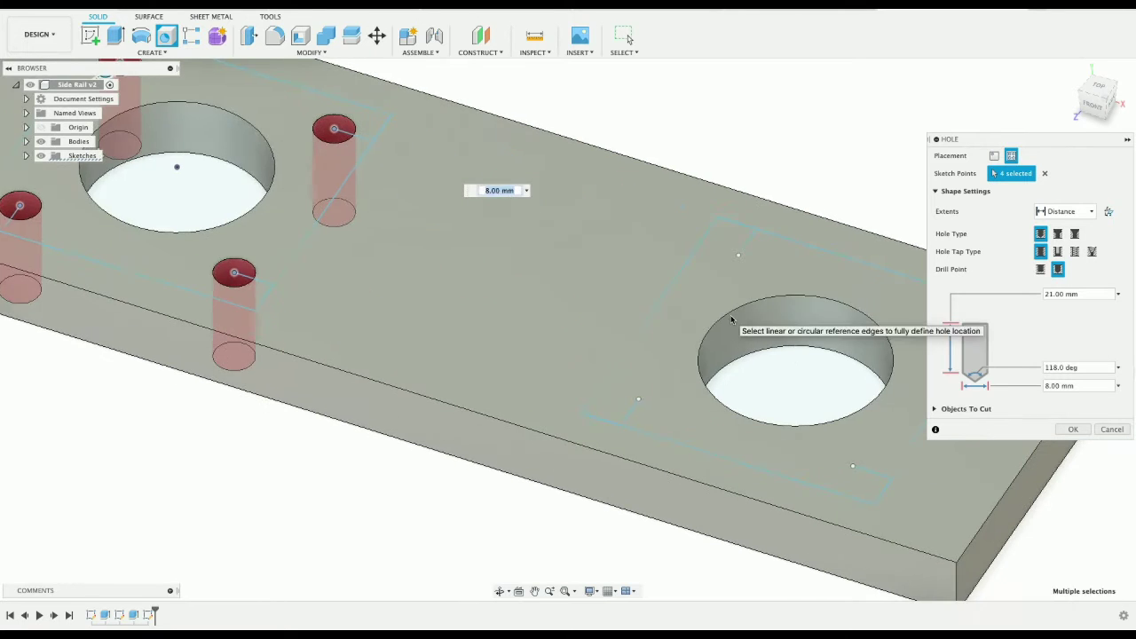
left_click(550, 236)
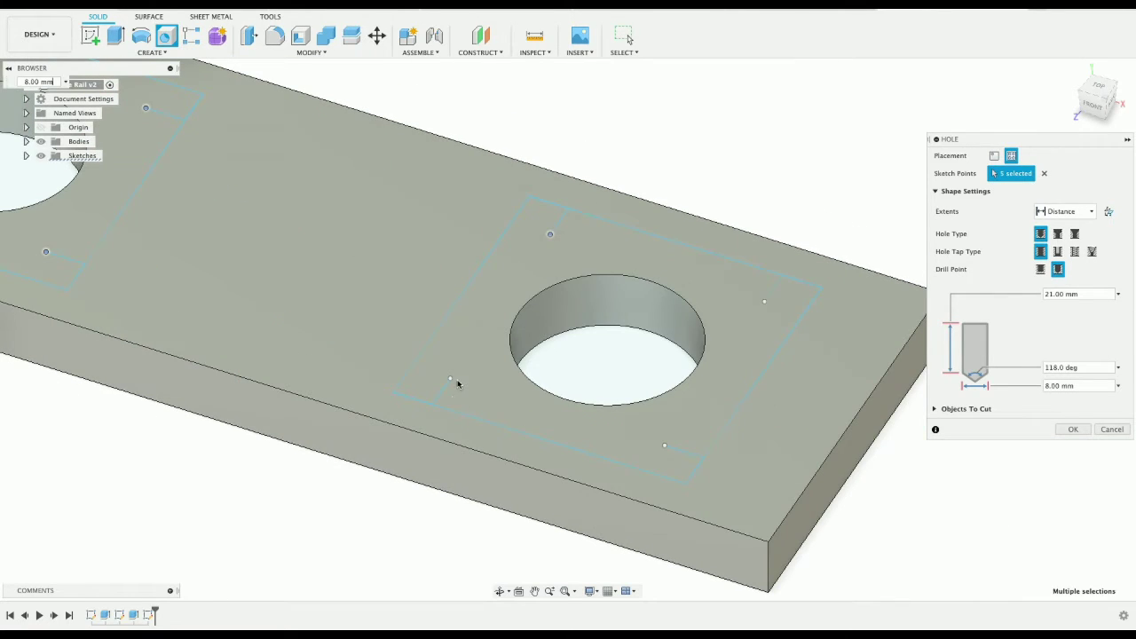
left_click(449, 379)
left_click(664, 444)
scroll(568, 333, "down", 3)
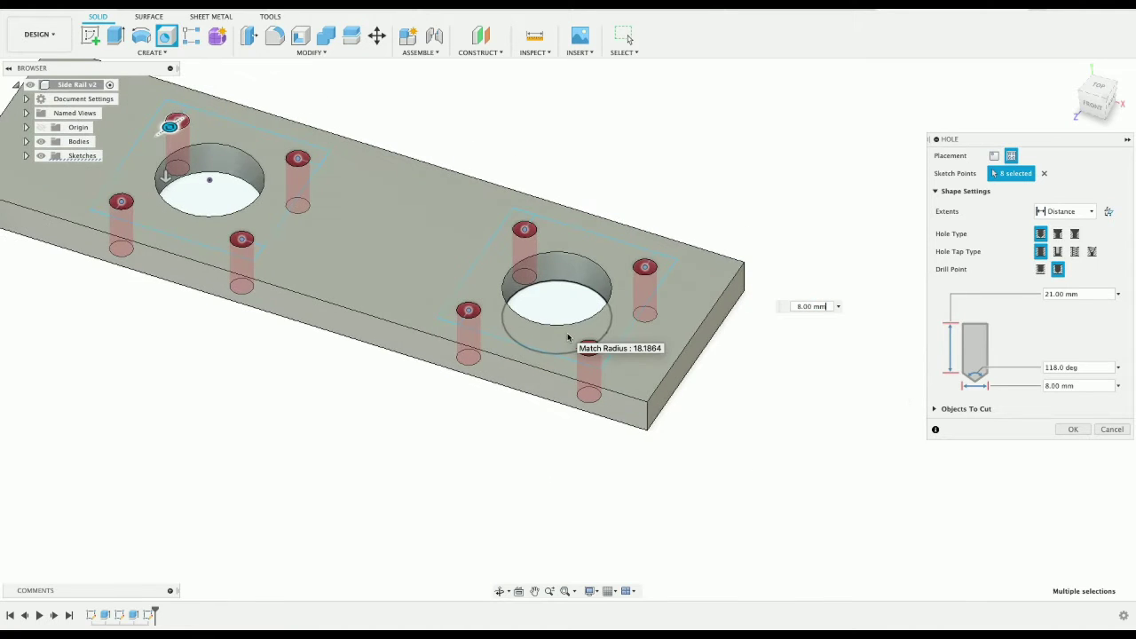
middle_click_drag(567, 337, 717, 442)
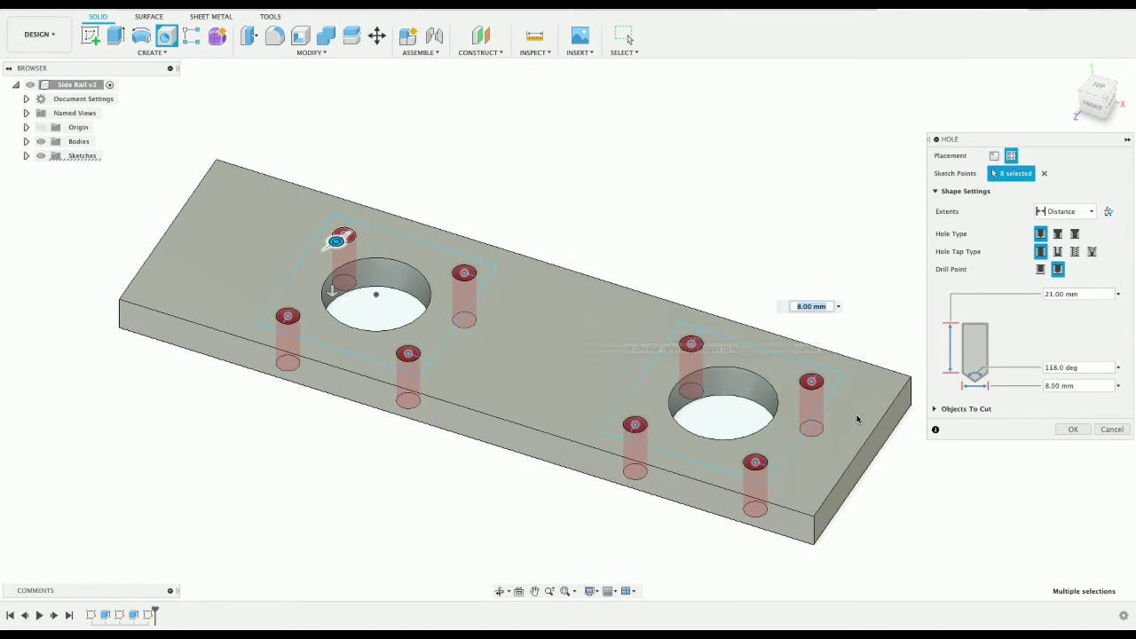
left_click(1073, 428)
left_click_drag(1096, 96, 1129, 128)
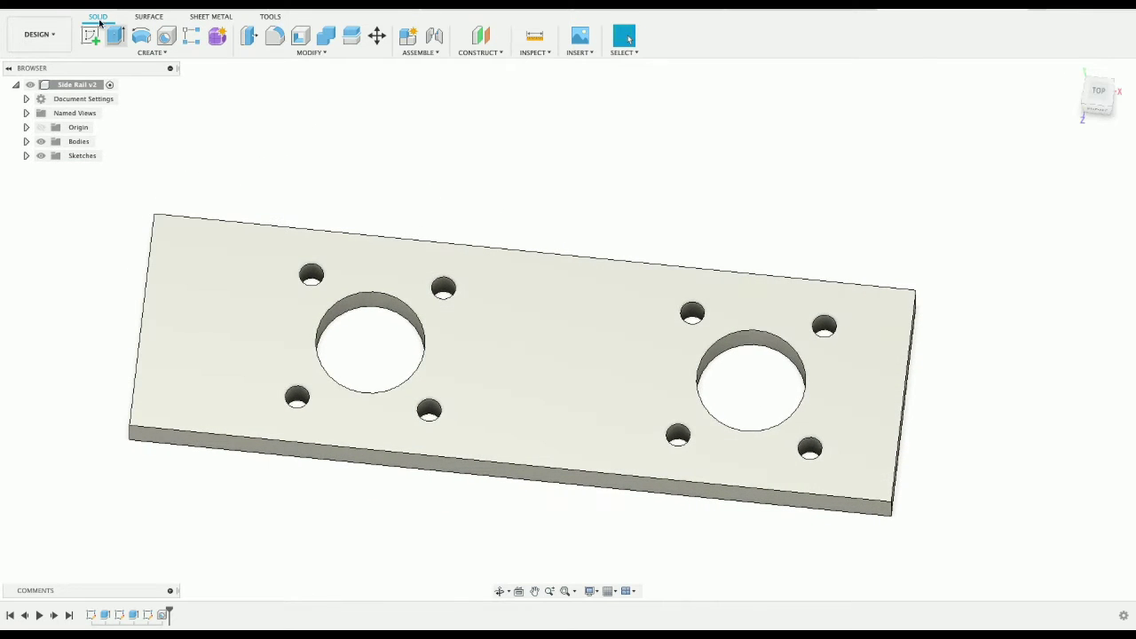
Step: Save a new version of the Side Rail and return to the robot assembly
left_click(55, 13)
left_click(570, 309)
key("ctrl+Tab")
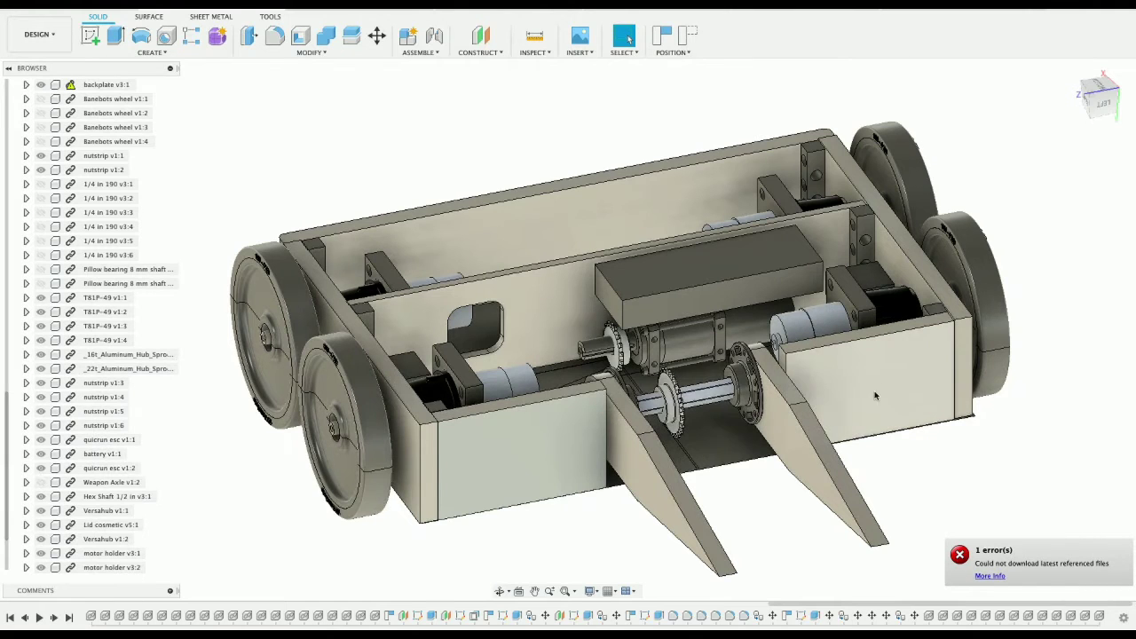
Step: Save a new version of the assembly with the description User Saved
left_click(71, 13)
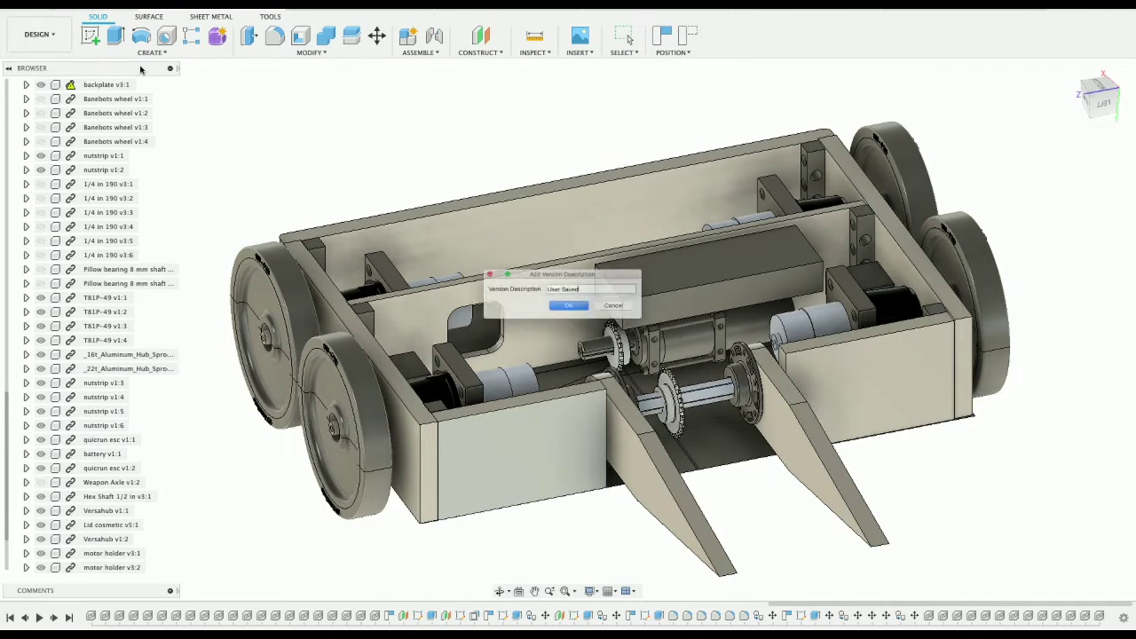
left_click(575, 313)
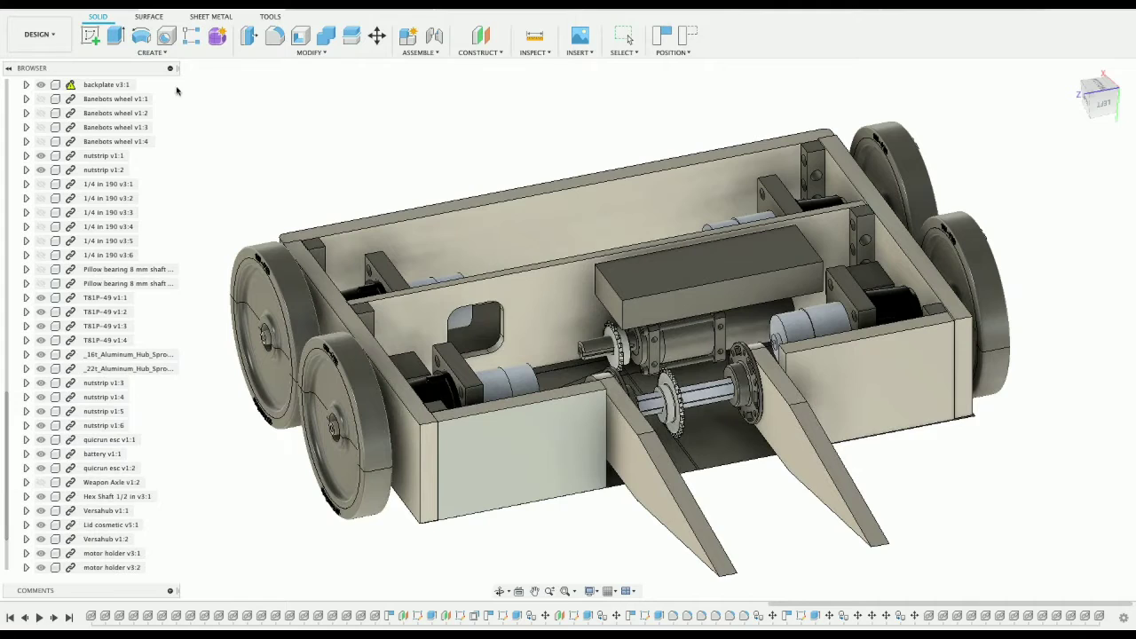
left_click(626, 37)
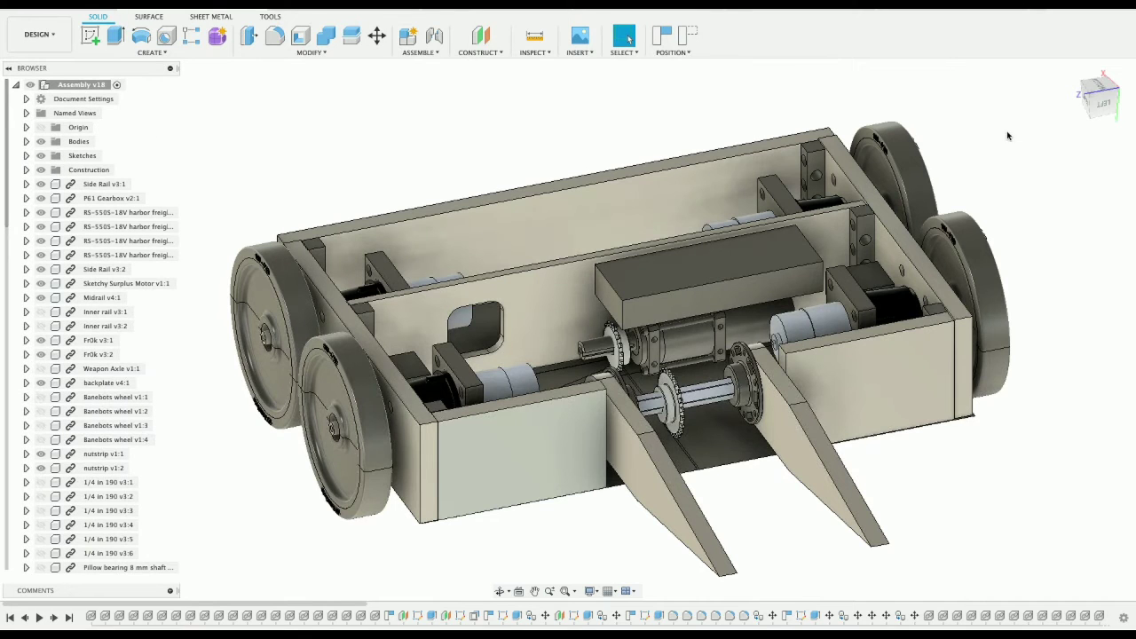
Step: Capture the current position of the assembly's components
middle_click_drag(566, 328, 382, 337, "shift")
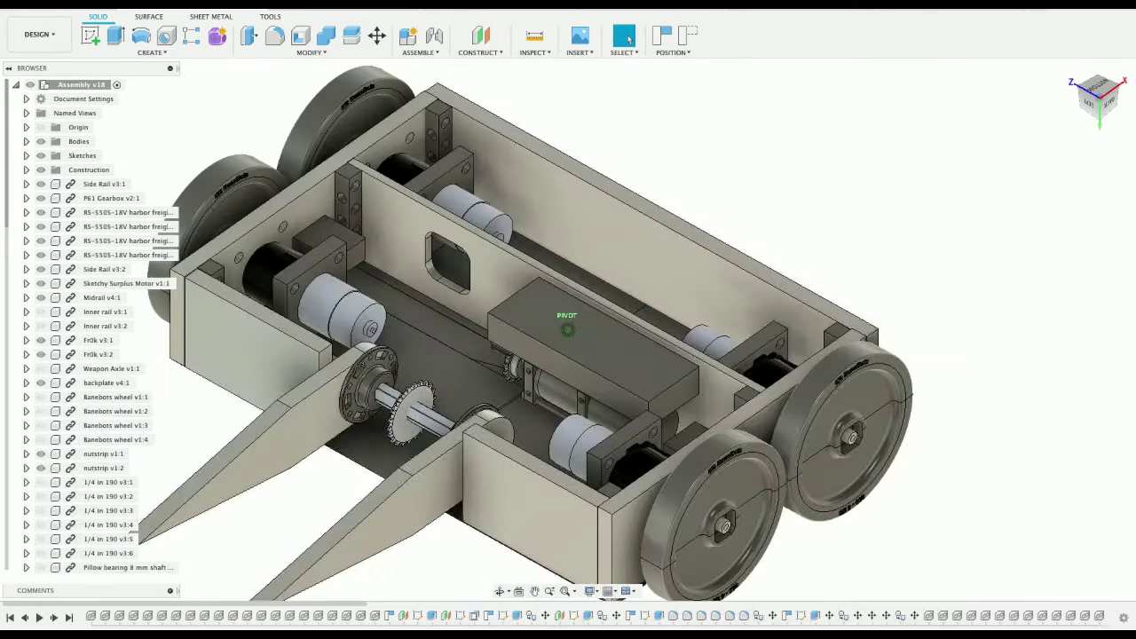
scroll(583, 235, "up", 5)
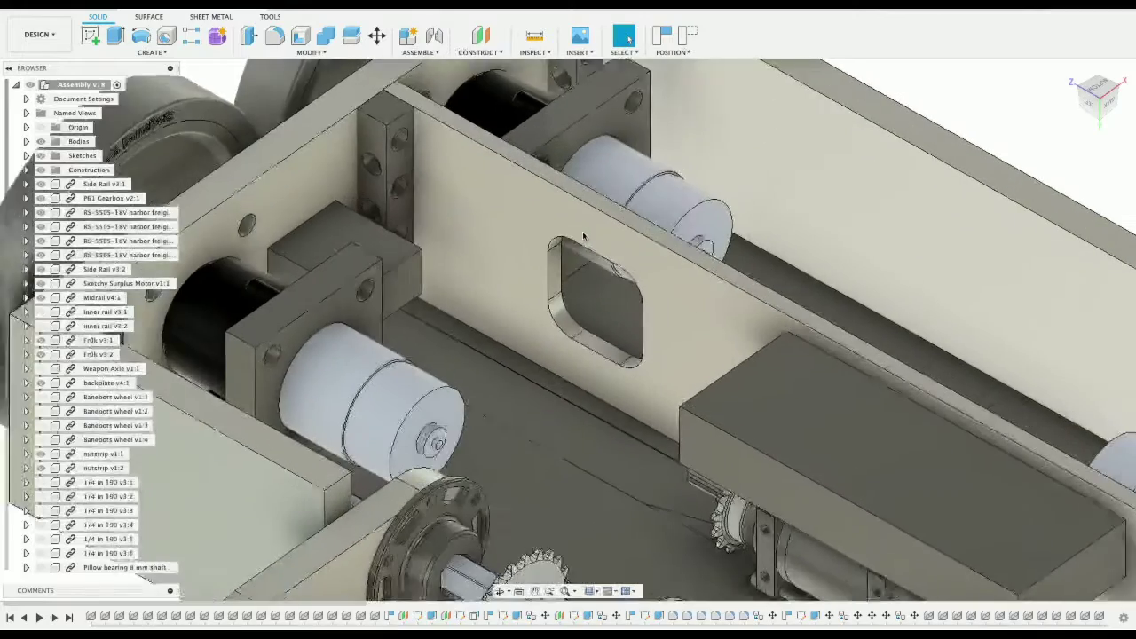
scroll(583, 235, "down", 4)
scroll(583, 235, "up", 3)
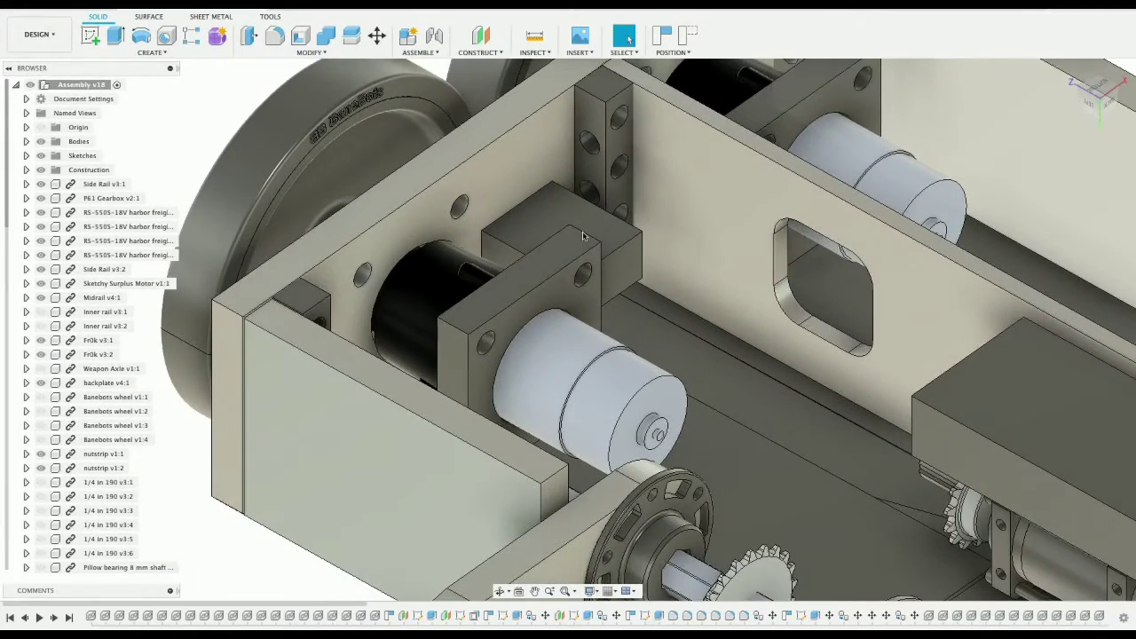
left_click(662, 36)
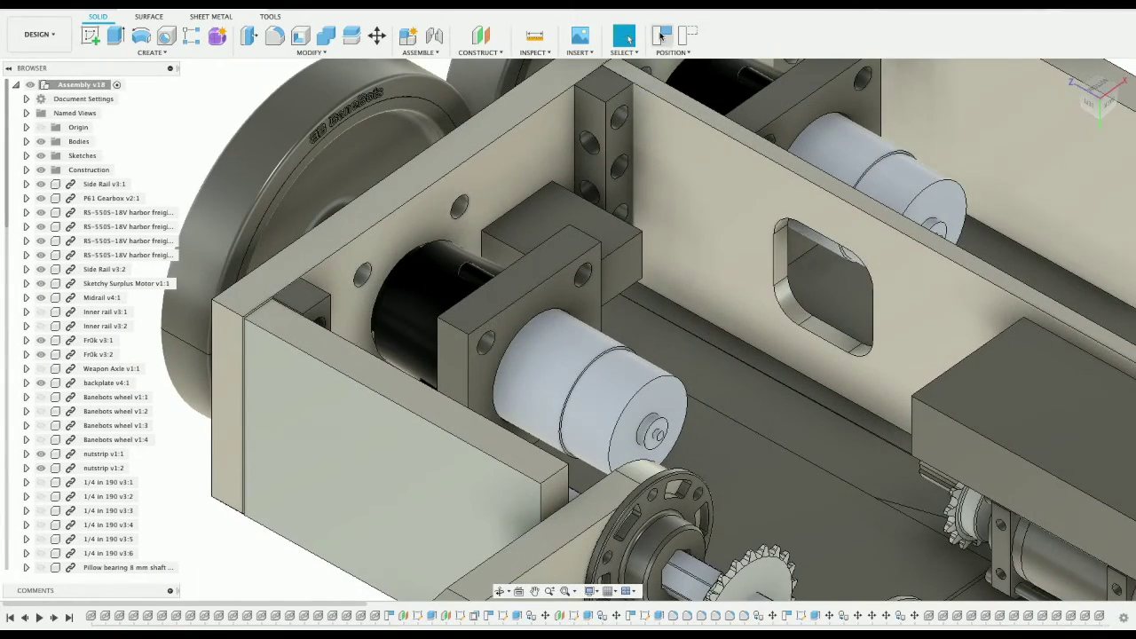
Step: Examine how the drive motors, gearboxes and motor holders sit against the side rails and their new mounting holes
scroll(523, 271, "down", 2)
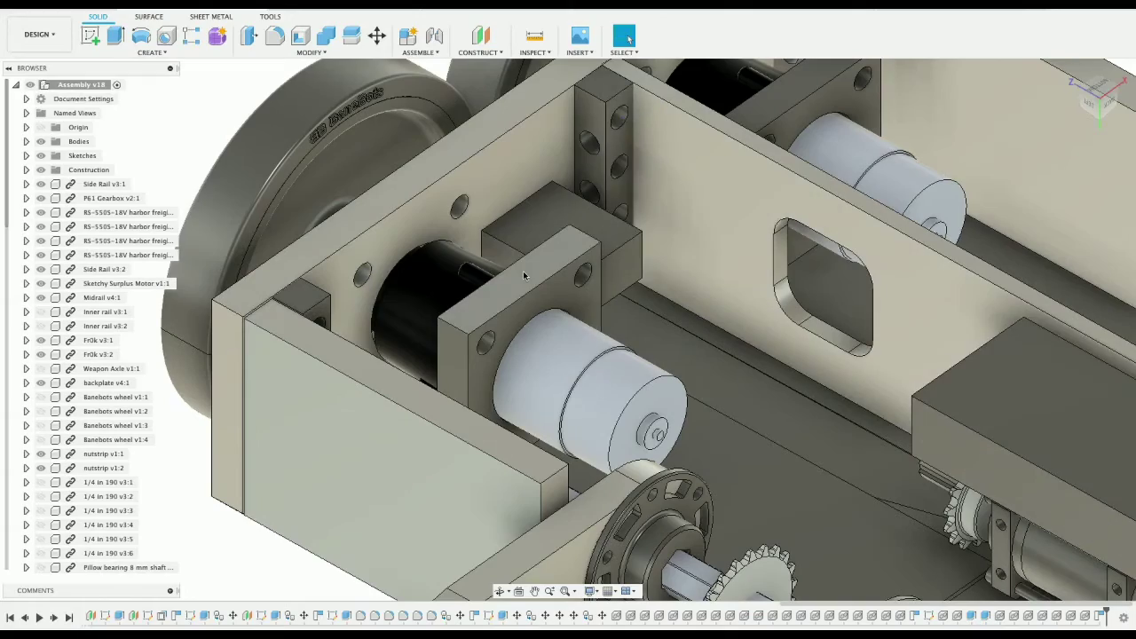
scroll(523, 271, "down", 2)
middle_click_drag(523, 276, 413, 356)
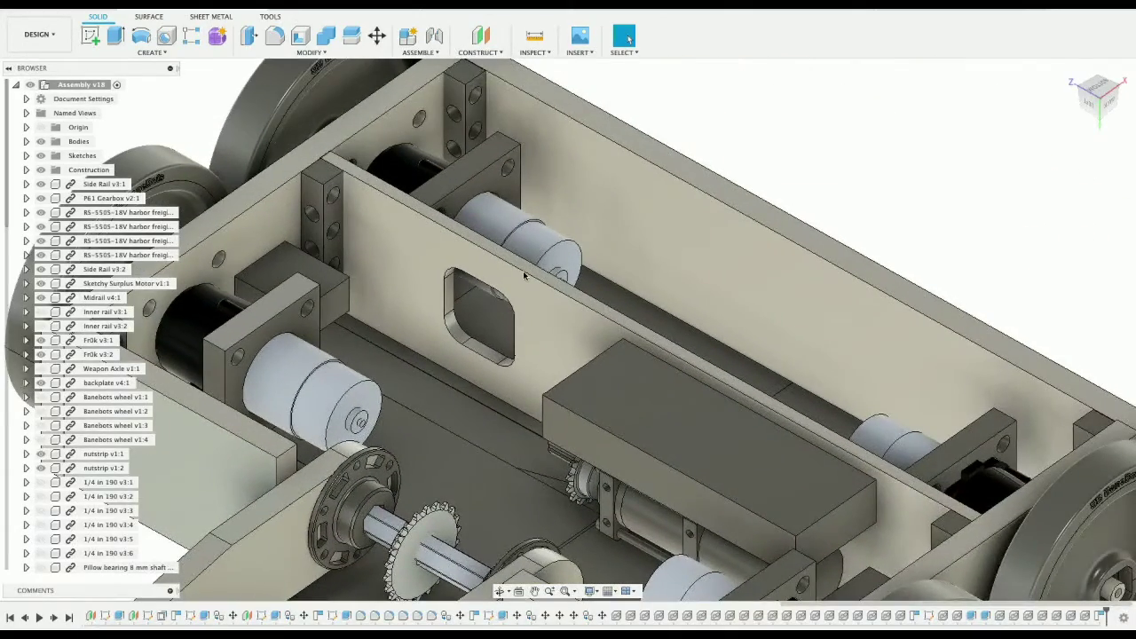
scroll(524, 276, "up", 1)
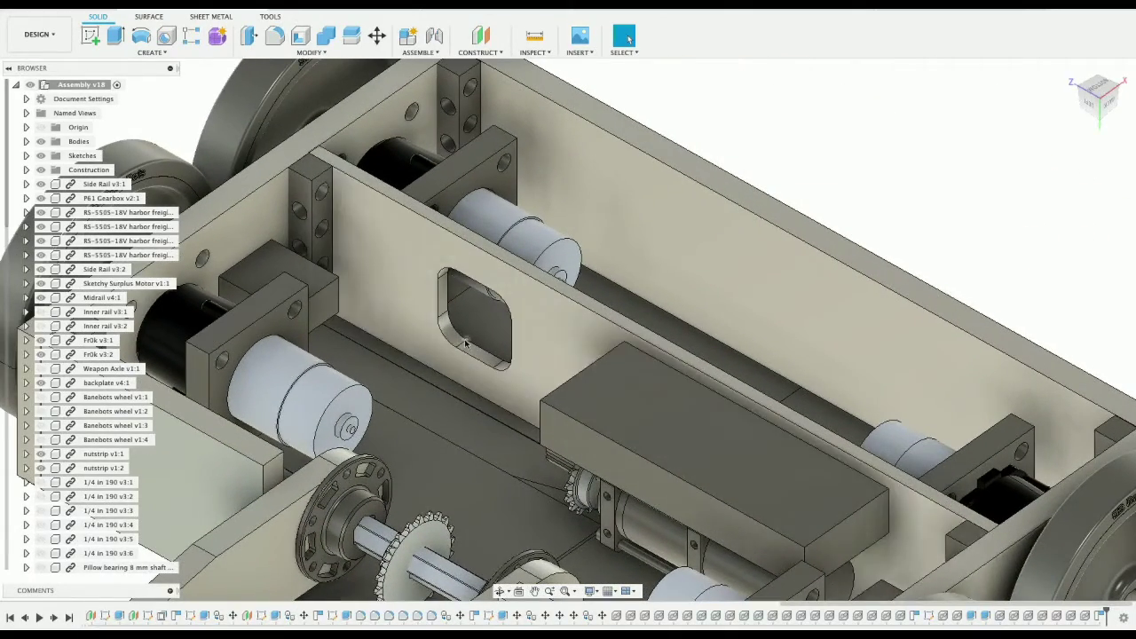
middle_click_drag(385, 292, 465, 343)
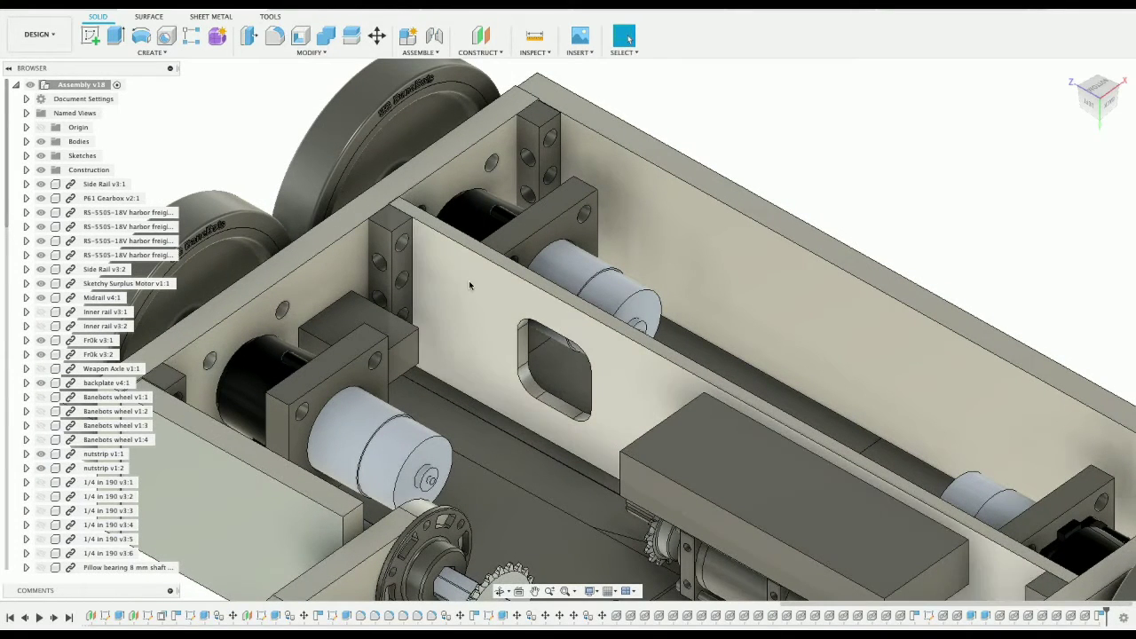
middle_click_drag(337, 205, 440, 217)
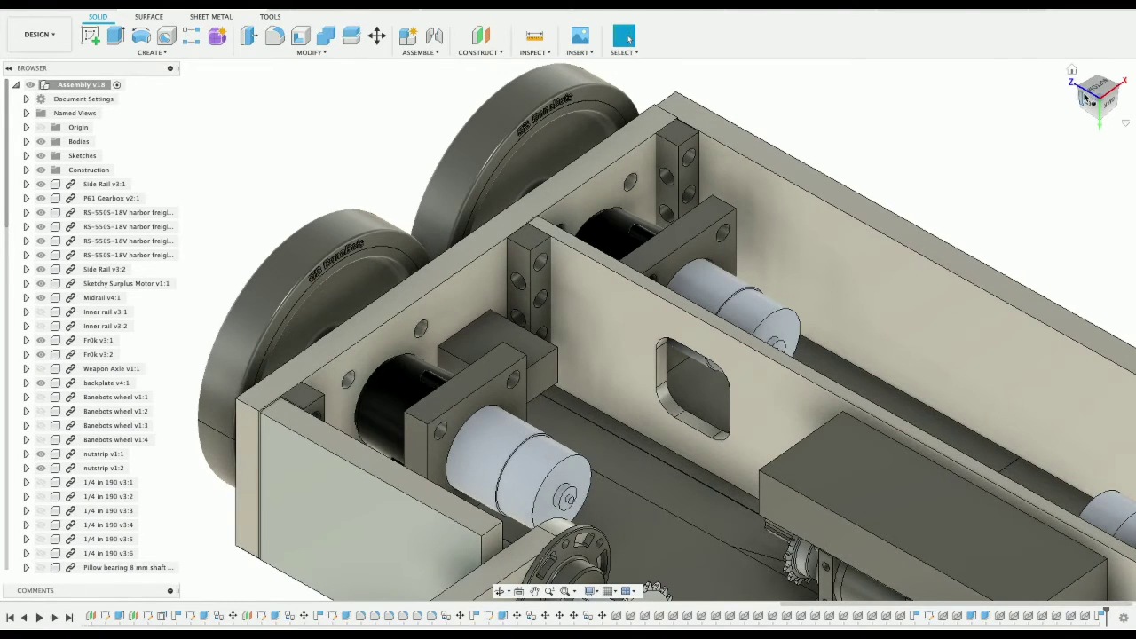
middle_click_drag(568, 330, 1056, 95, "shift")
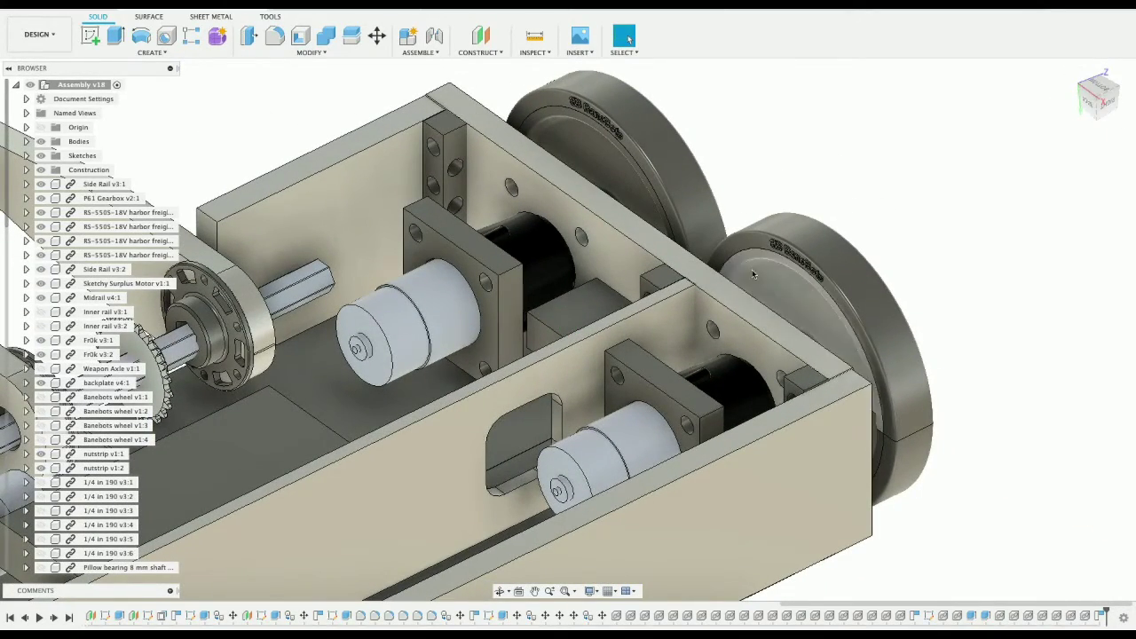
left_click(1099, 103)
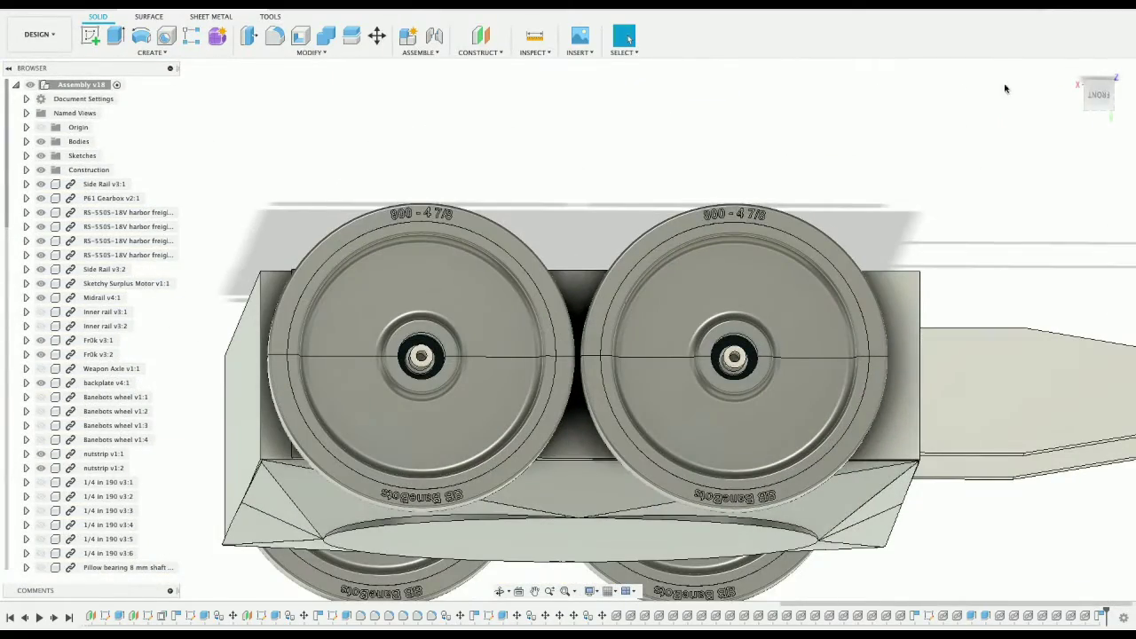
middle_click_drag(568, 329, 306, 309, "shift")
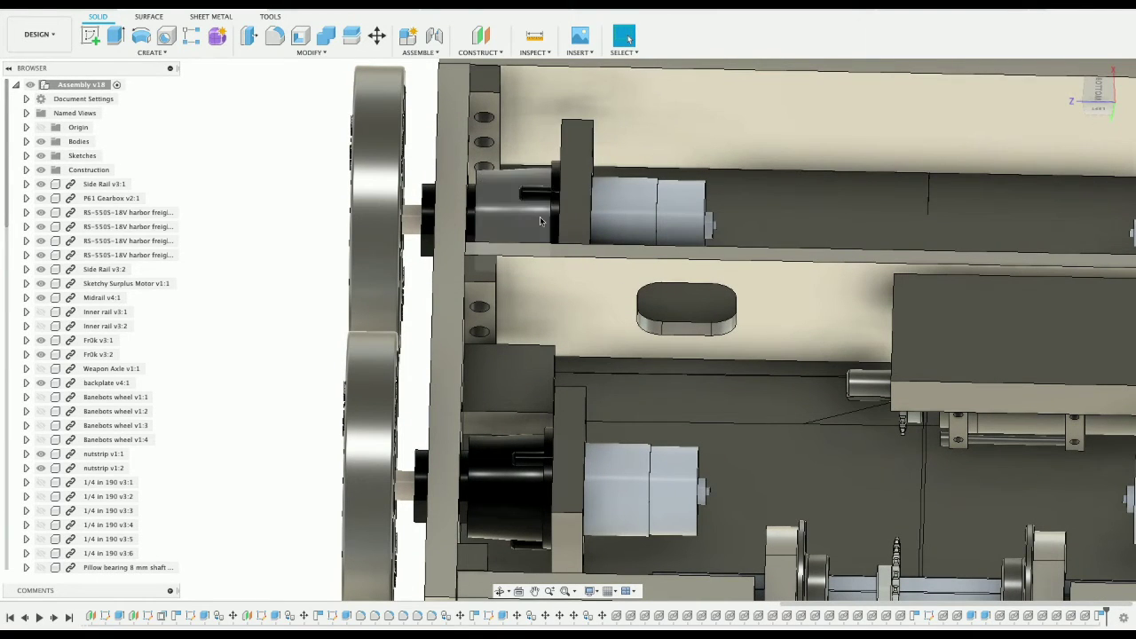
Step: Move the two drive motors with their gearboxes and holders on one side of the robot 3 mm along X toward the side rail
left_click(572, 191)
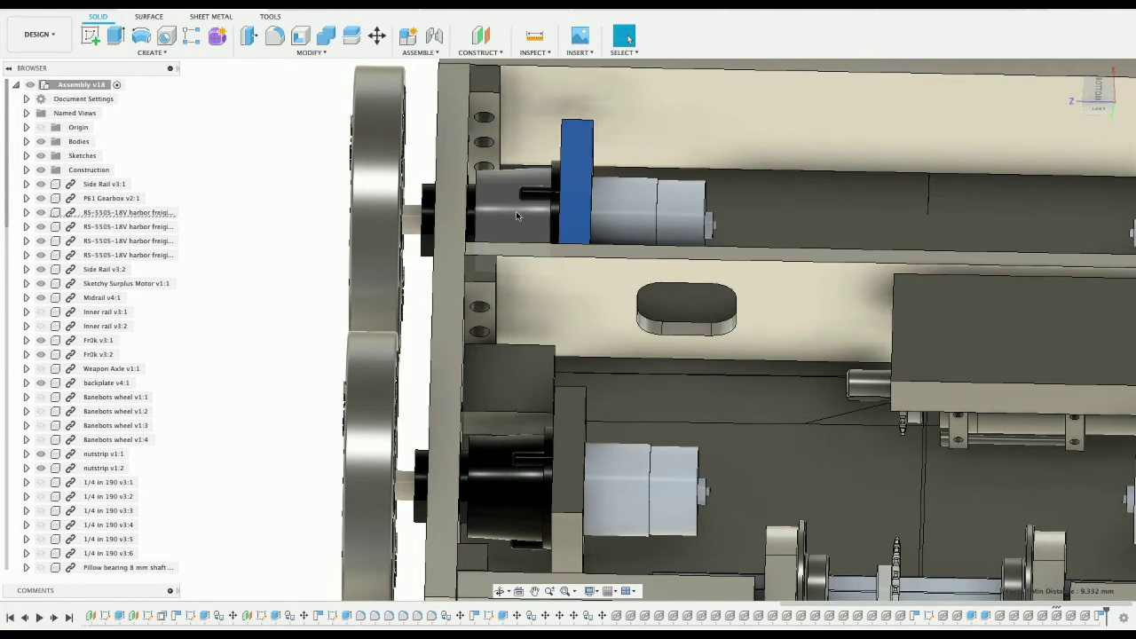
left_click(524, 227, "shift")
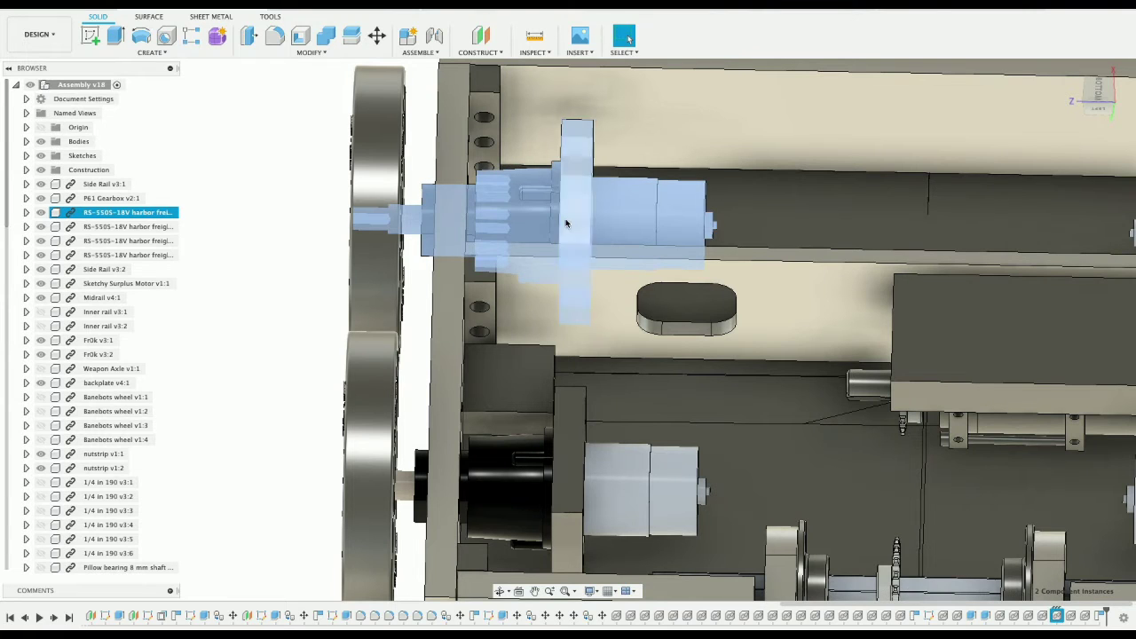
left_click(561, 446, "shift")
left_click(506, 484, "shift")
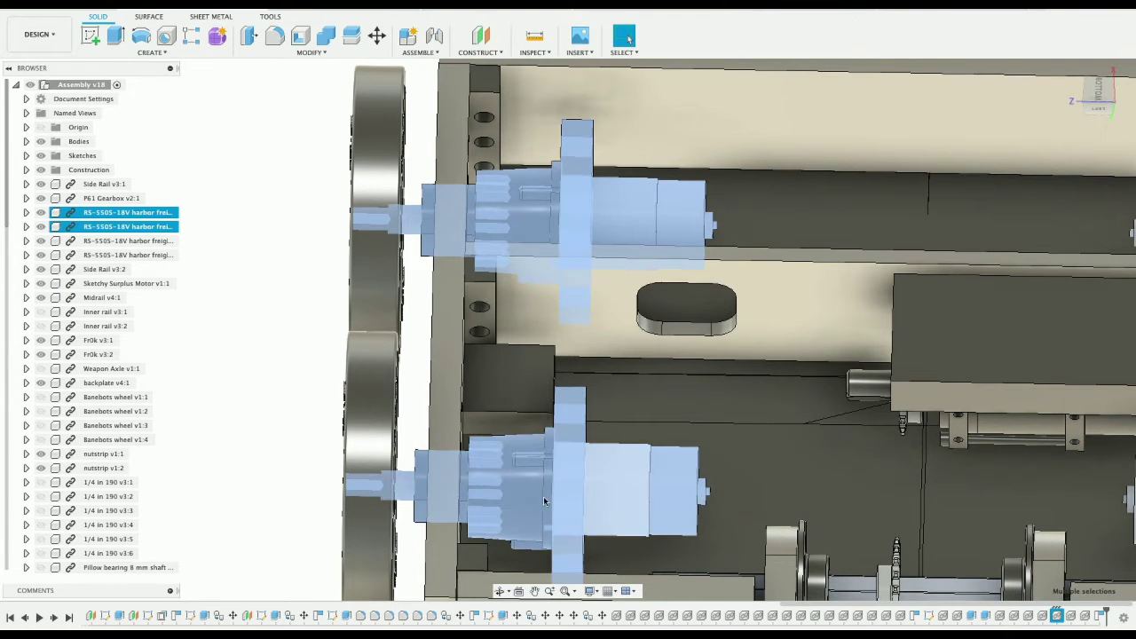
right_click(153, 224)
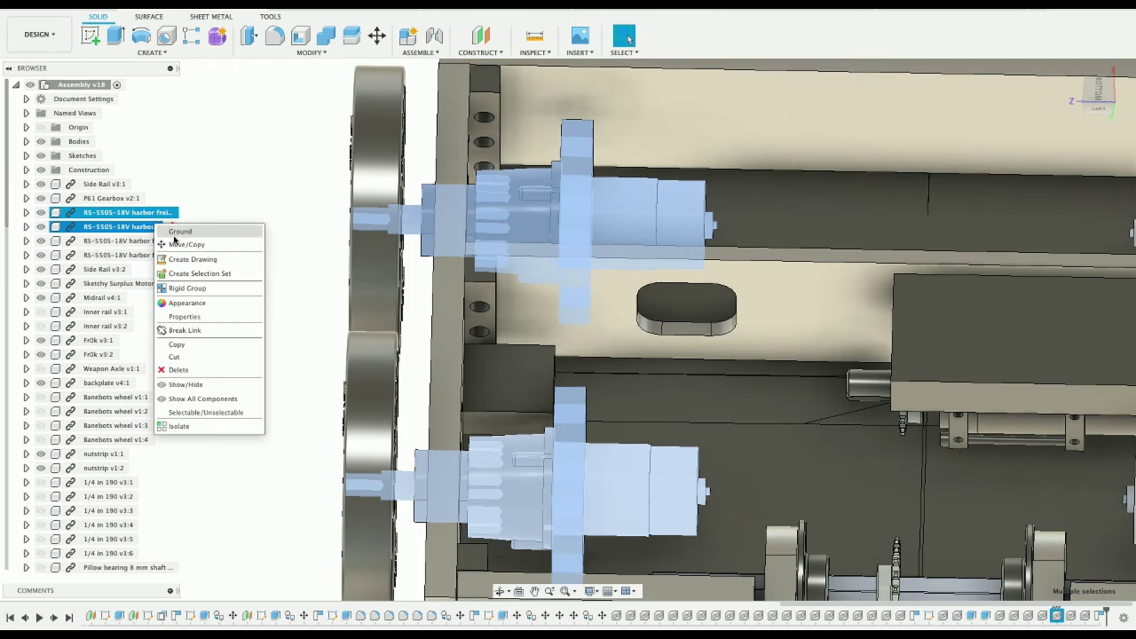
left_click(191, 242)
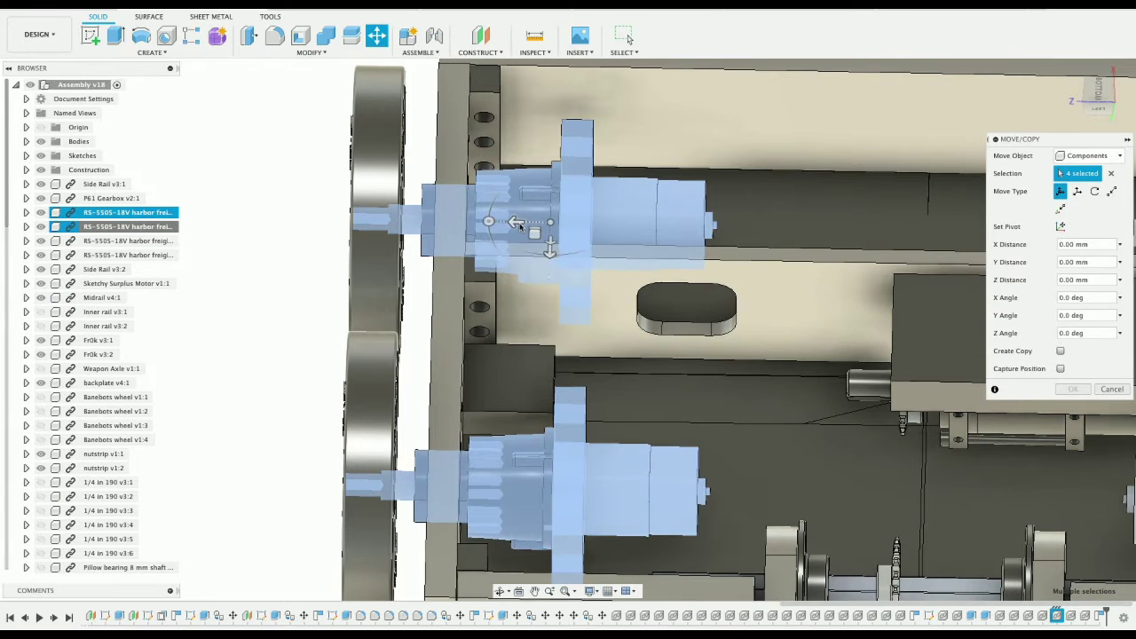
left_click(512, 222)
left_click_drag(513, 222, 504, 221)
scroll(504, 221, "up", 6)
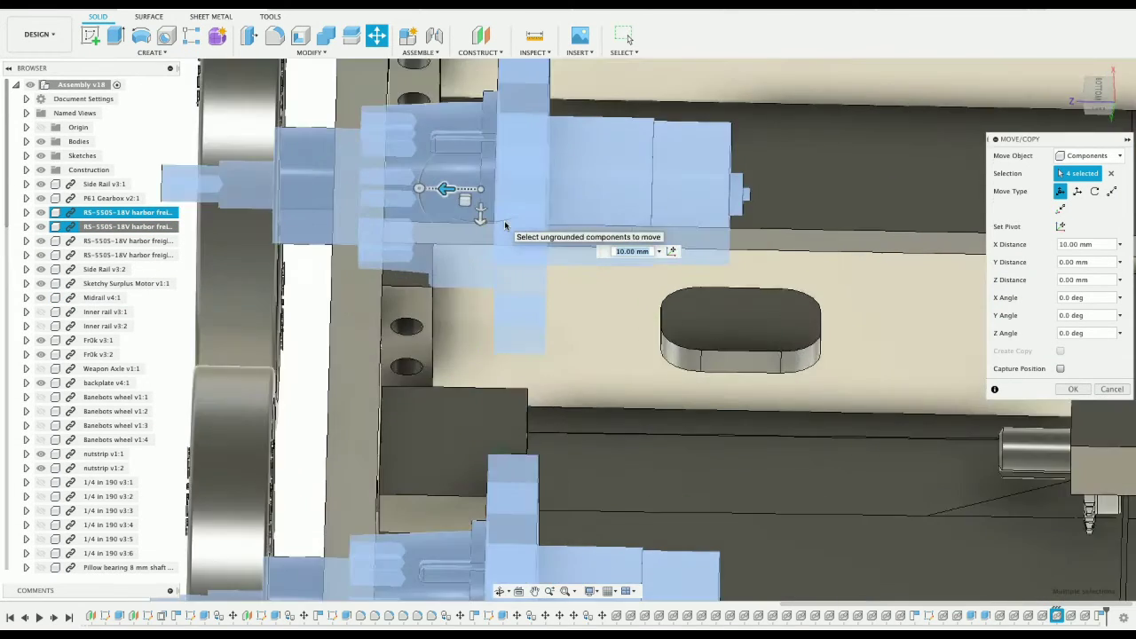
scroll(505, 222, "left", 5)
scroll(504, 222, "up", 3)
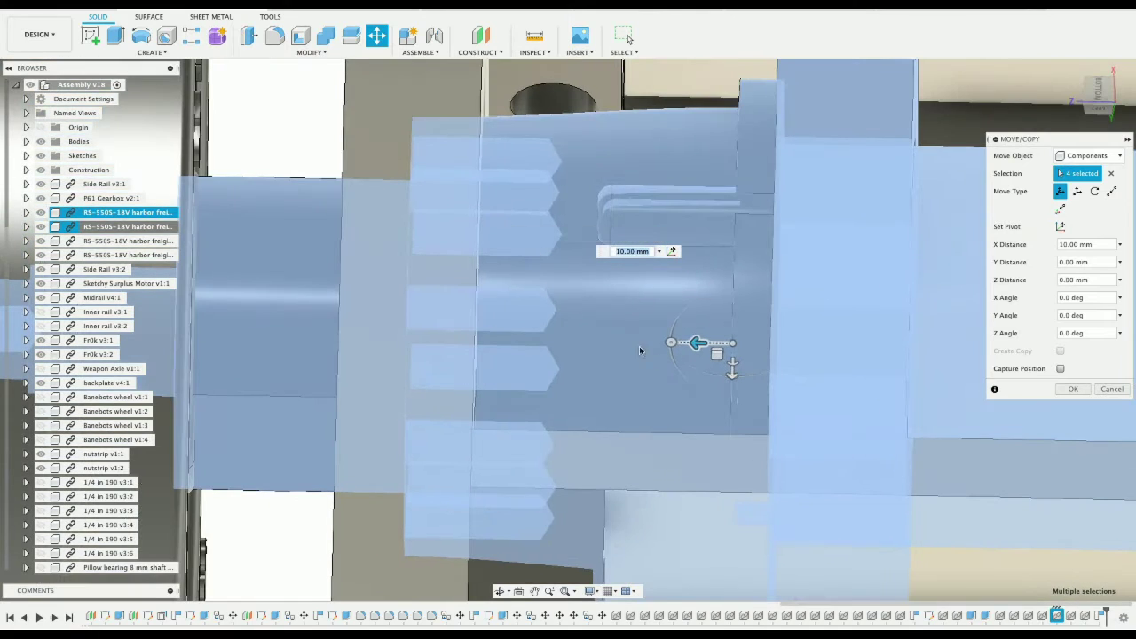
left_click(695, 342)
left_click_drag(695, 343, 770, 346)
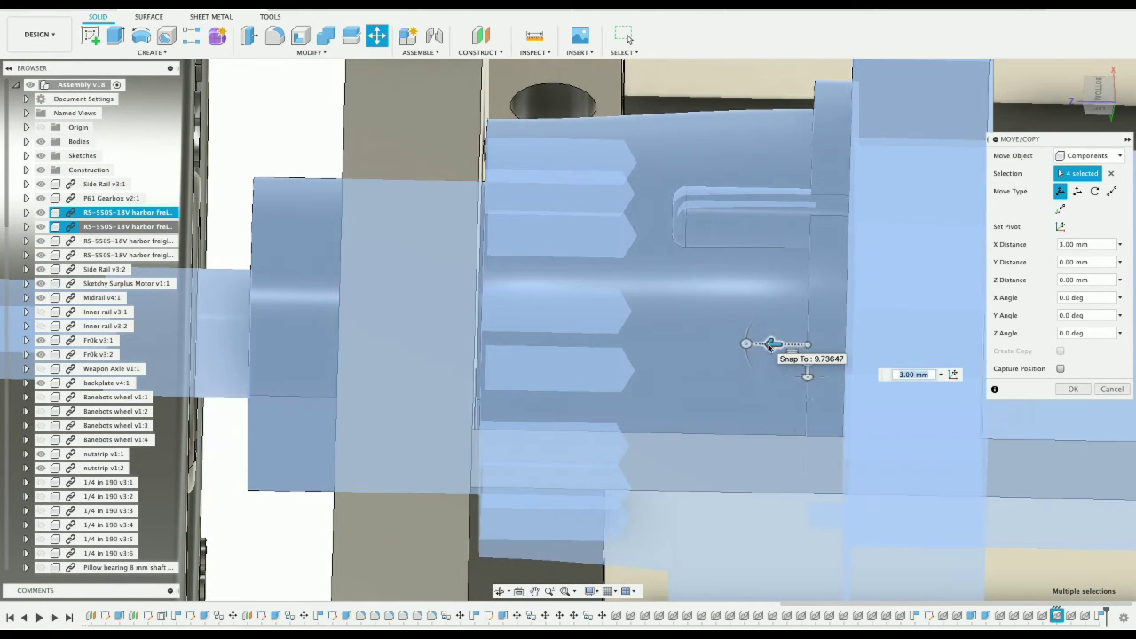
key("Return")
scroll(678, 369, "down", 5)
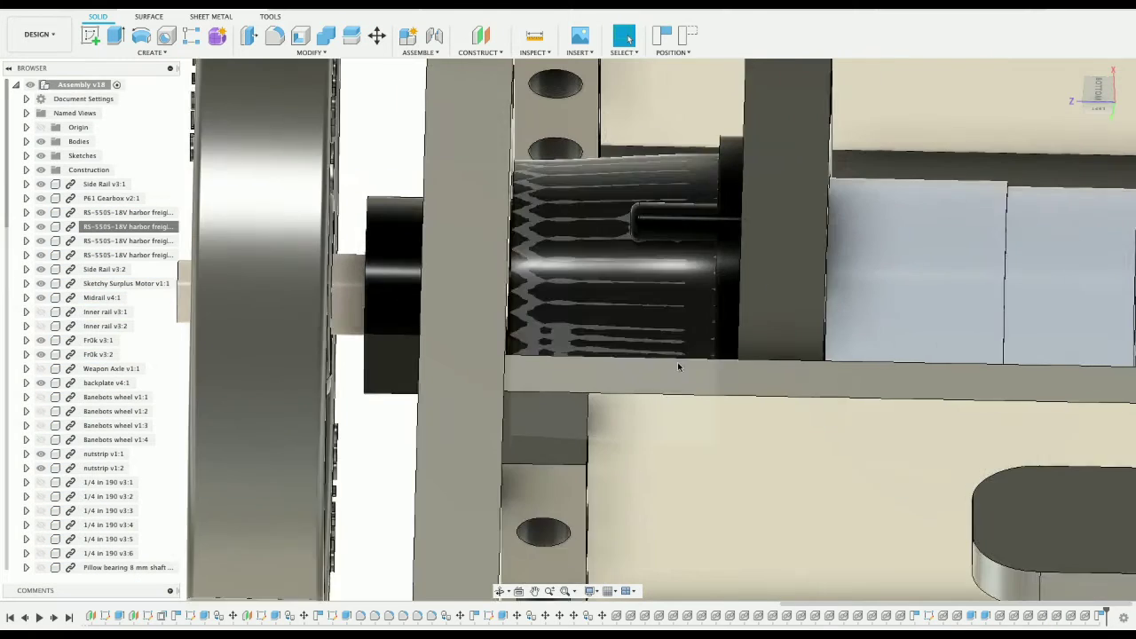
scroll(678, 366, "down", 2)
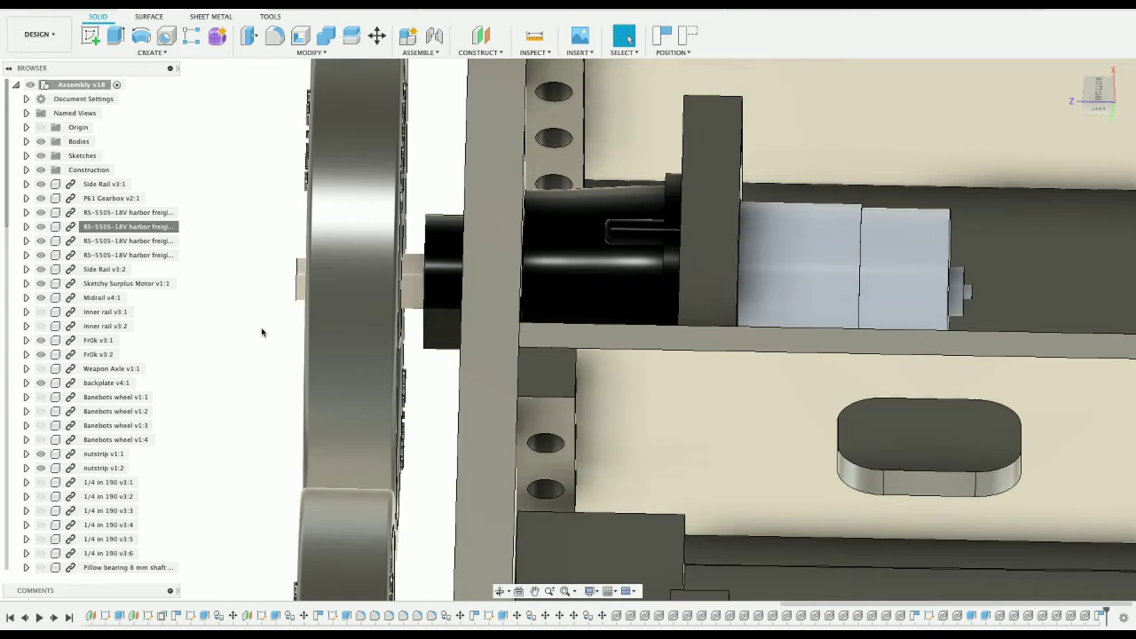
Step: Collapse the component browser and measure the distance between the side rail's inner edge and the facing edge of the motor holder
left_click(8, 70)
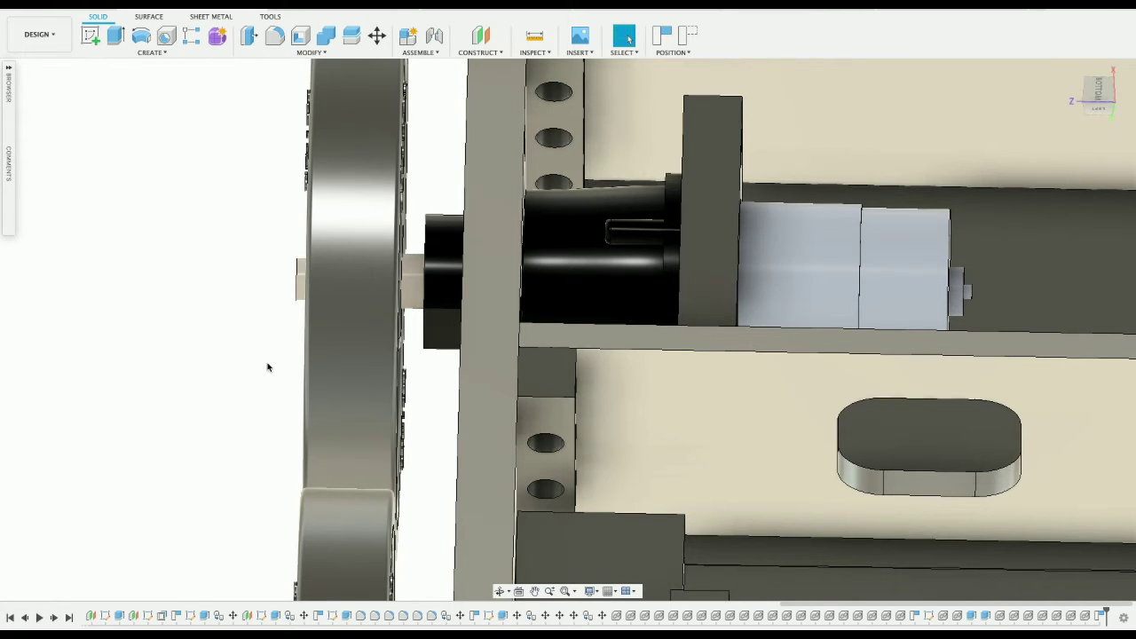
scroll(268, 367, "down", 3)
scroll(268, 366, "up", 3)
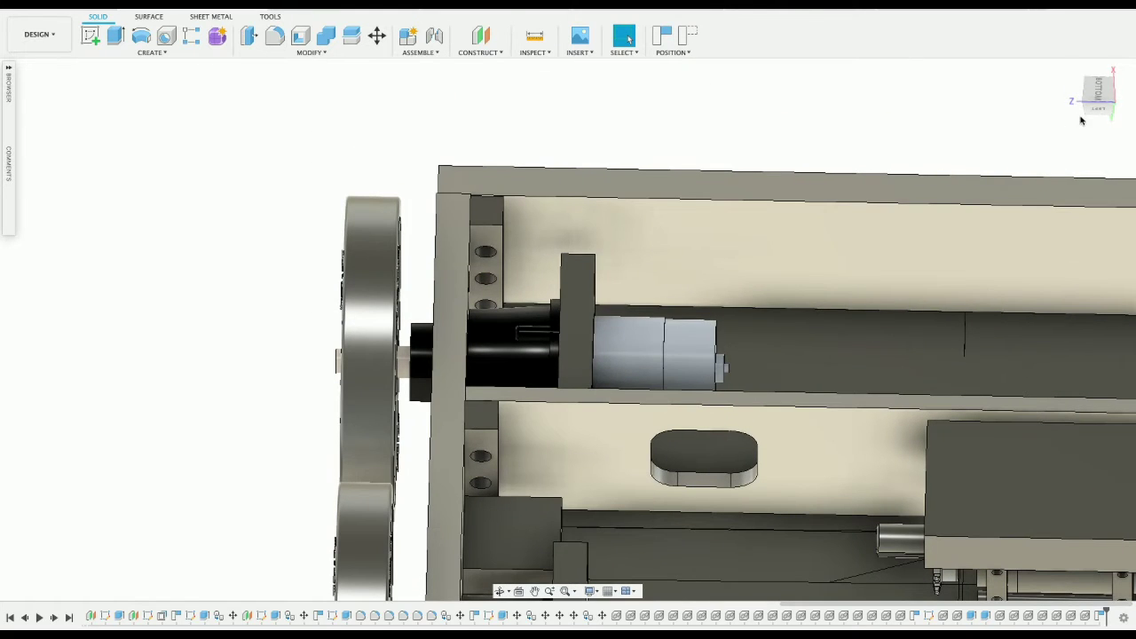
left_click(534, 35)
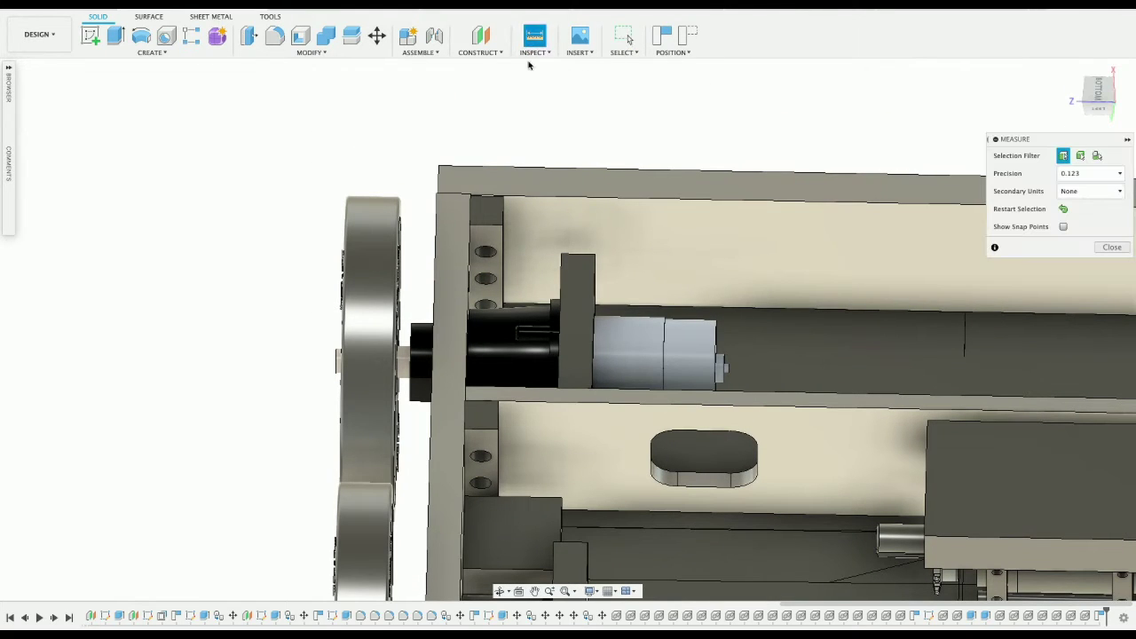
left_click(559, 377)
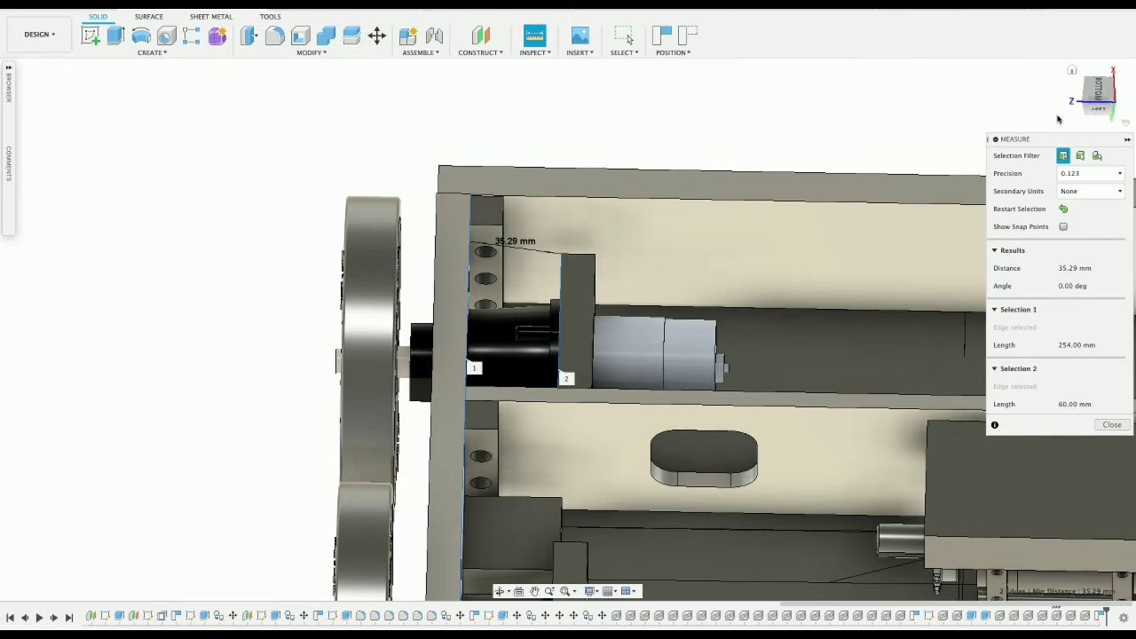
left_click(1078, 85)
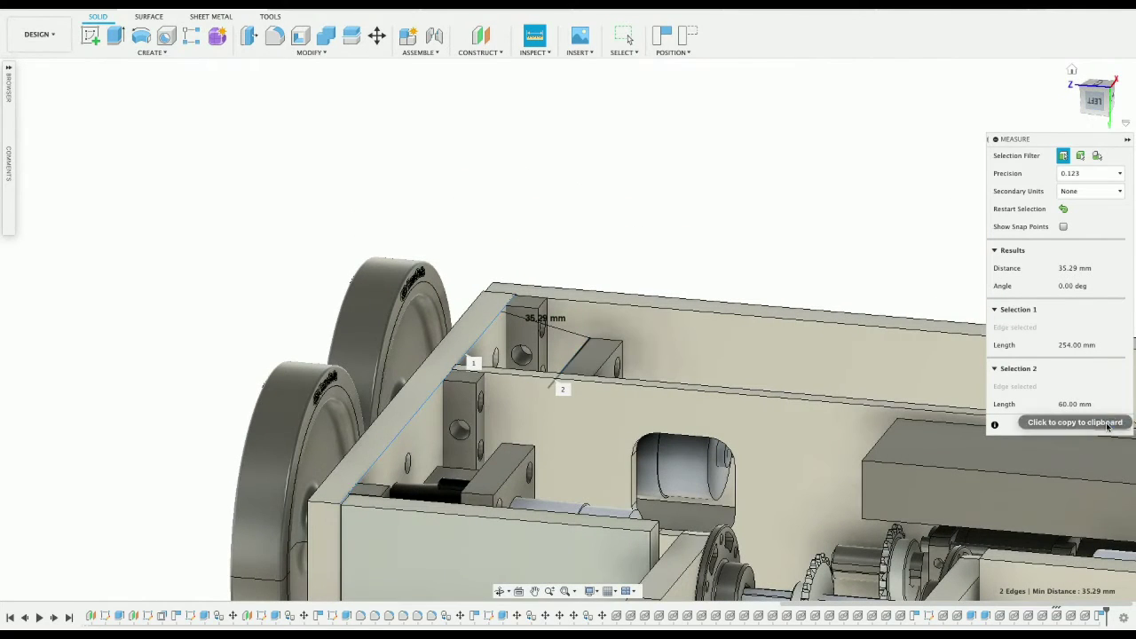
left_click(1111, 424)
Step: Measure the distance from the motor holder's edge to the inner face of the side rail
left_click(495, 340)
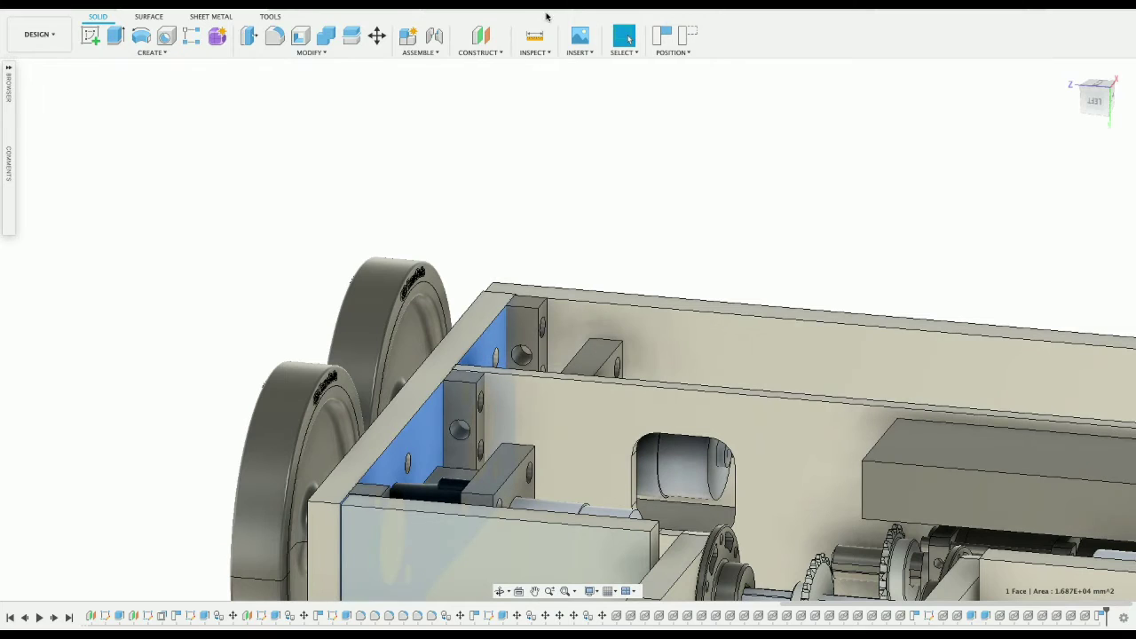
left_click(534, 37)
left_click(572, 367)
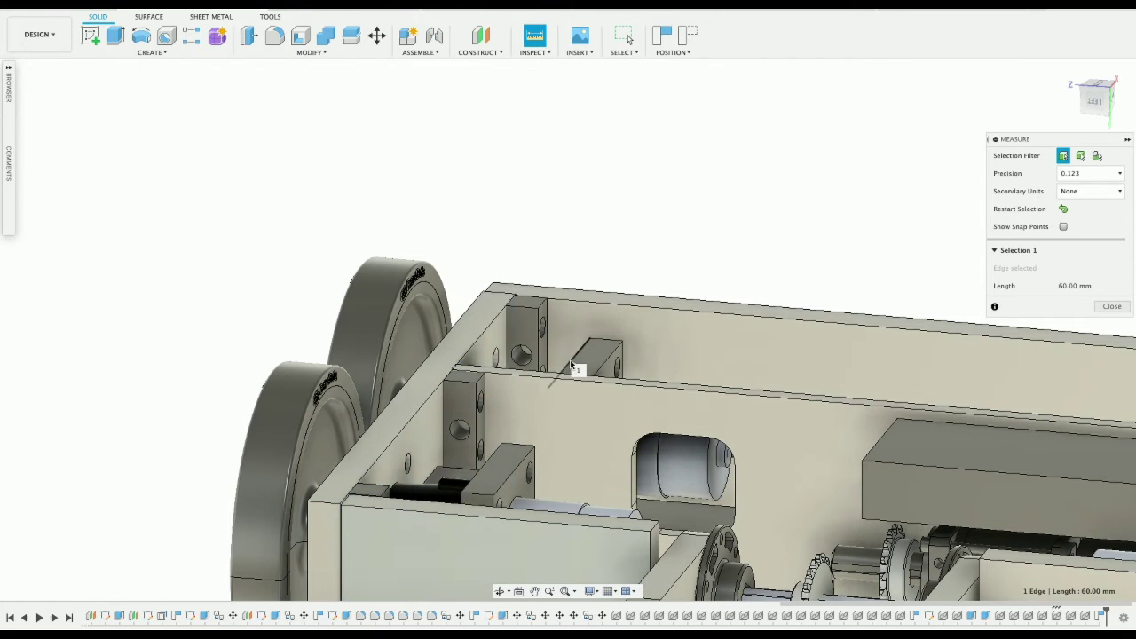
left_click(488, 347)
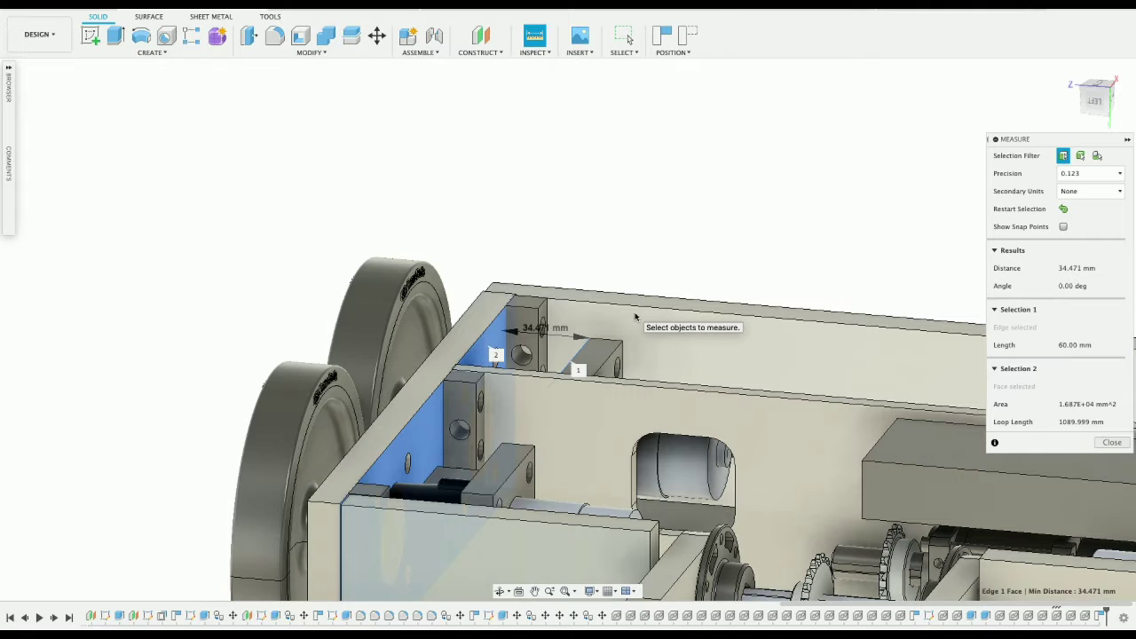
left_click(1112, 442)
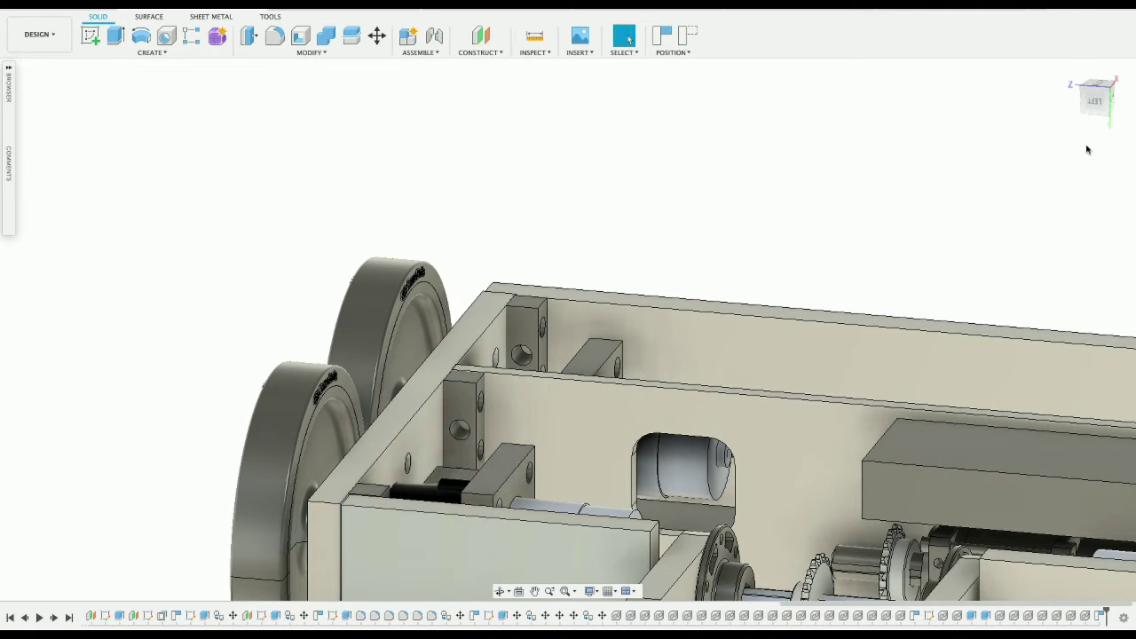
Step: Examine how the motor holders' mounting holes line up with the side rail holes and how the motors fit inside the frame
mouse_move(1094, 100)
left_mouse_down()
mouse_move(1107, 80)
mouse_move(1079, 65)
left_mouse_up()
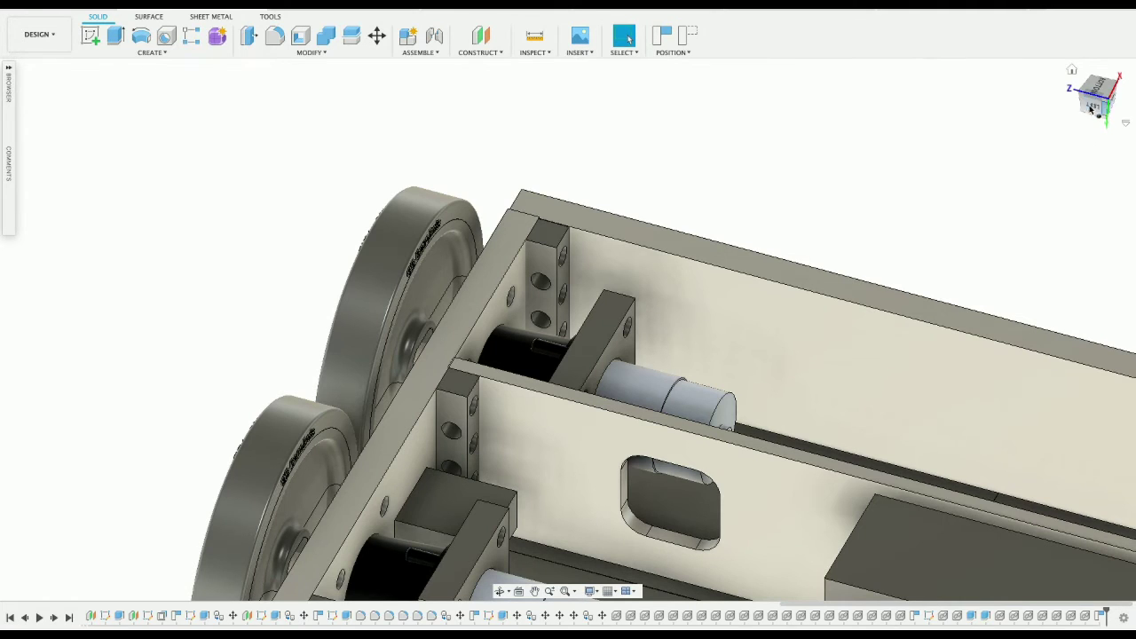
middle_click_drag(568, 329, 674, 341, "shift")
middle_click_drag(572, 212, 812, 162, "shift")
middle_click_drag(637, 285, 742, 184)
scroll(742, 184, "down", 3)
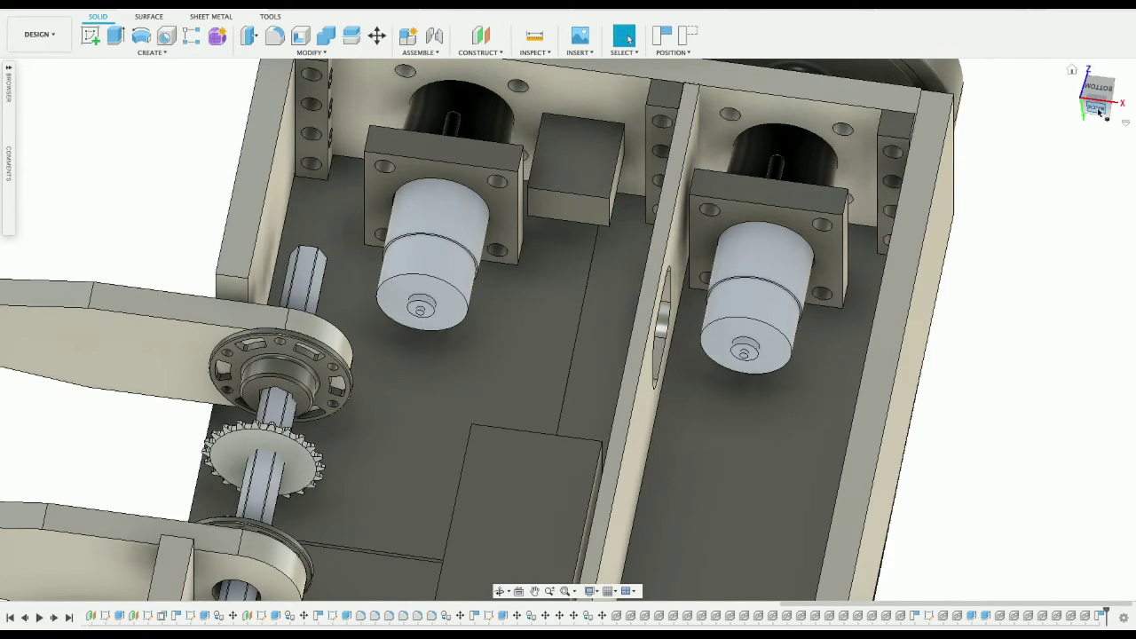
mouse_move(1099, 110)
left_mouse_down()
mouse_move(1109, 88)
mouse_move(1118, 97)
mouse_move(1103, 108)
mouse_move(1120, 107)
left_mouse_up()
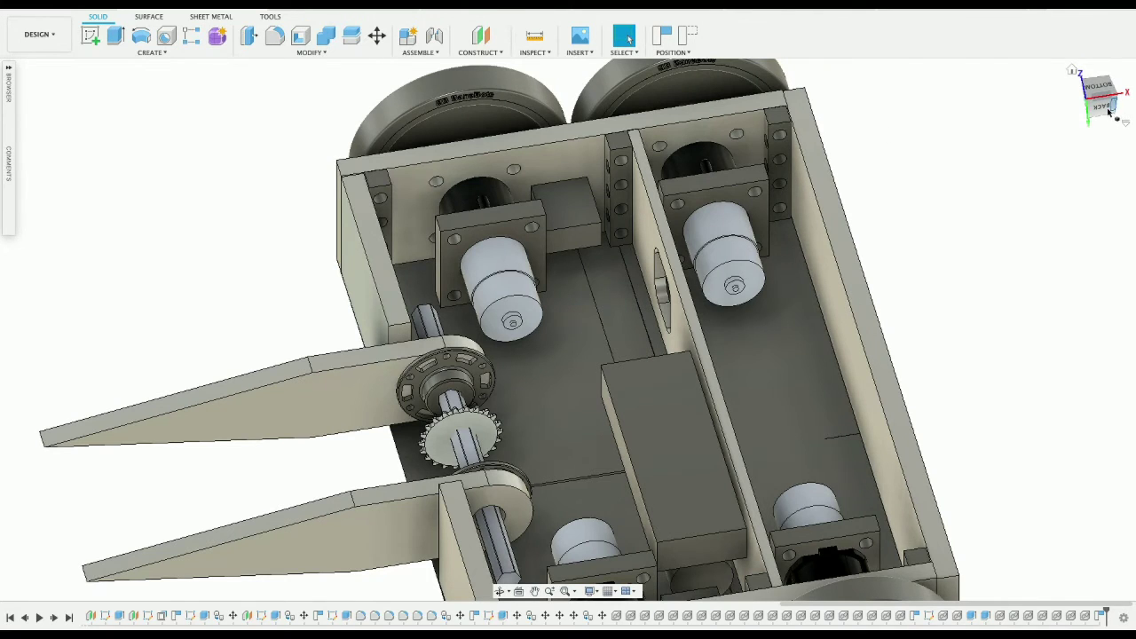
mouse_move(1108, 105)
left_mouse_down()
mouse_move(1077, 101)
mouse_move(1027, 152)
left_mouse_up()
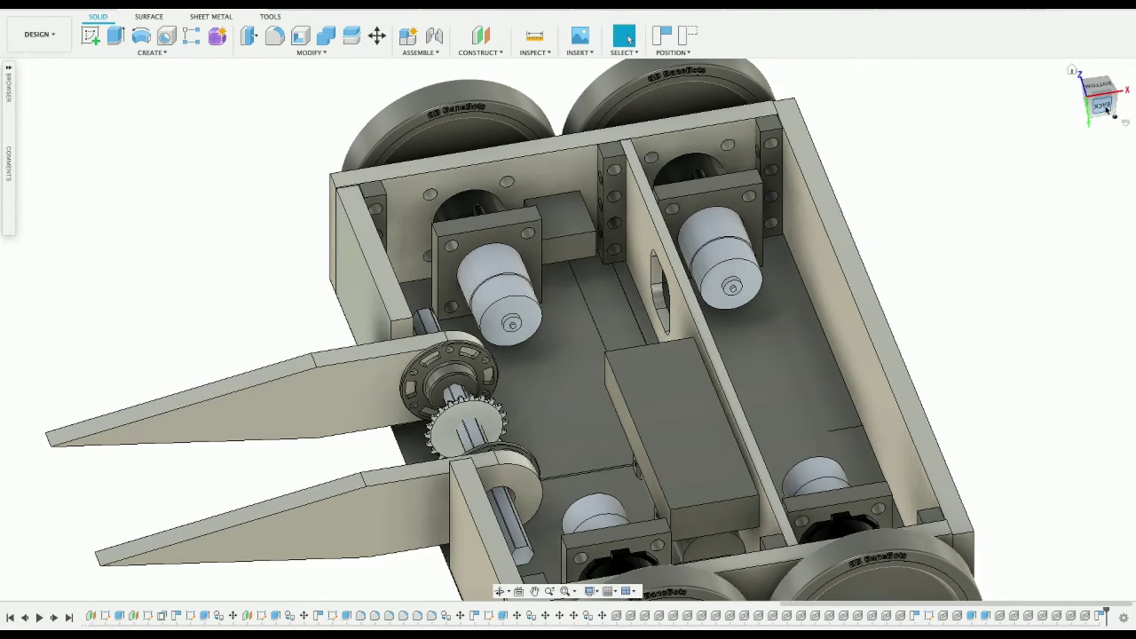
mouse_move(1107, 110)
left_mouse_down()
mouse_move(1074, 103)
mouse_move(1096, 95)
left_mouse_up()
scroll(1000, 150, "left", 2)
scroll(1000, 150, "up", 1)
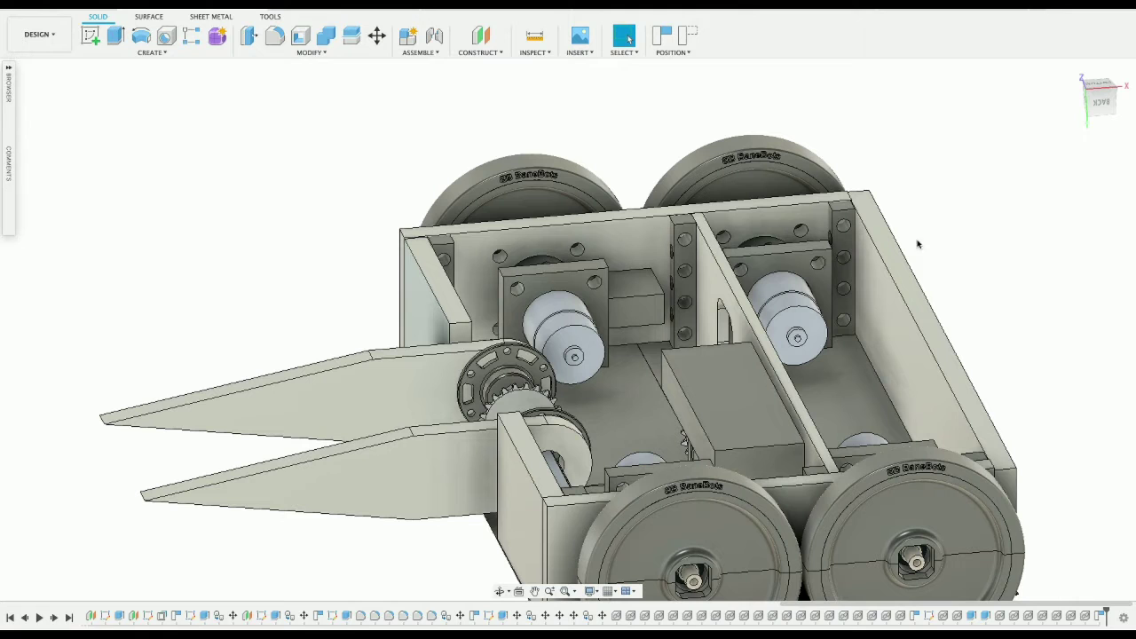
left_click(1098, 101)
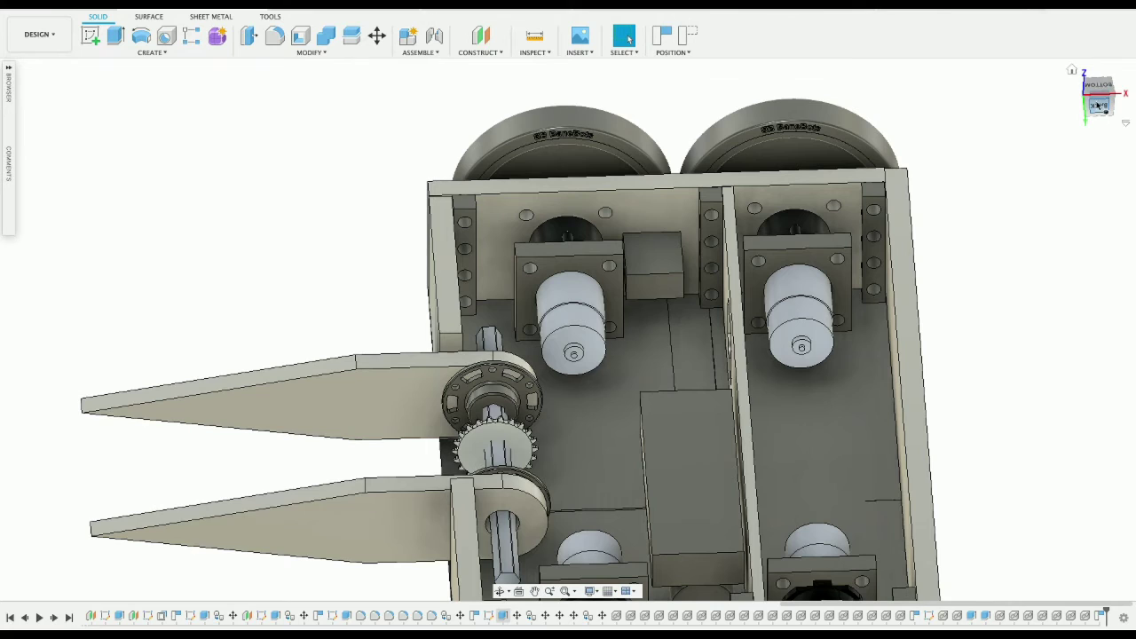
left_click_drag(1099, 99, 1095, 90)
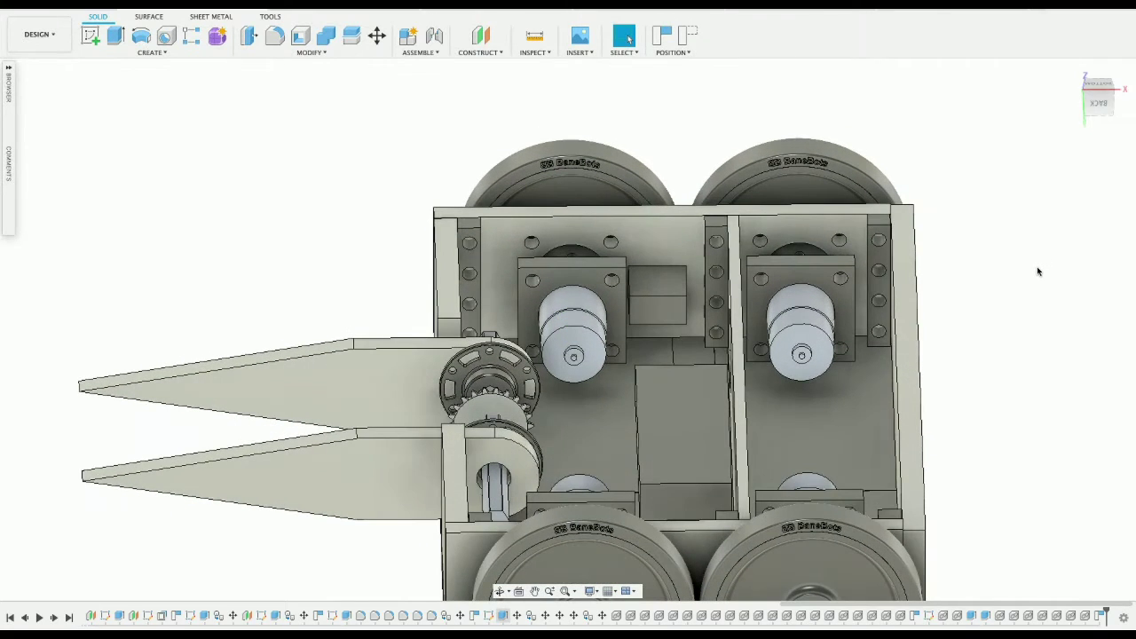
scroll(1038, 271, "down", 2)
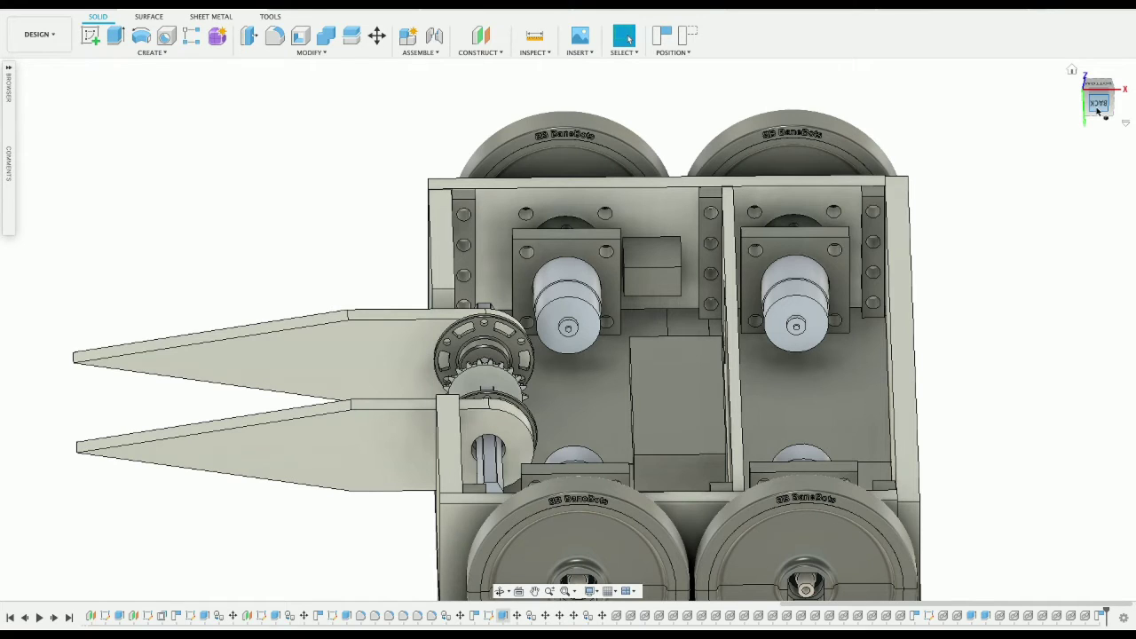
Step: Examine the whole robot from several sides, then the gap between the motor holders and the side rail up close
left_click_drag(1098, 107, 897, 180)
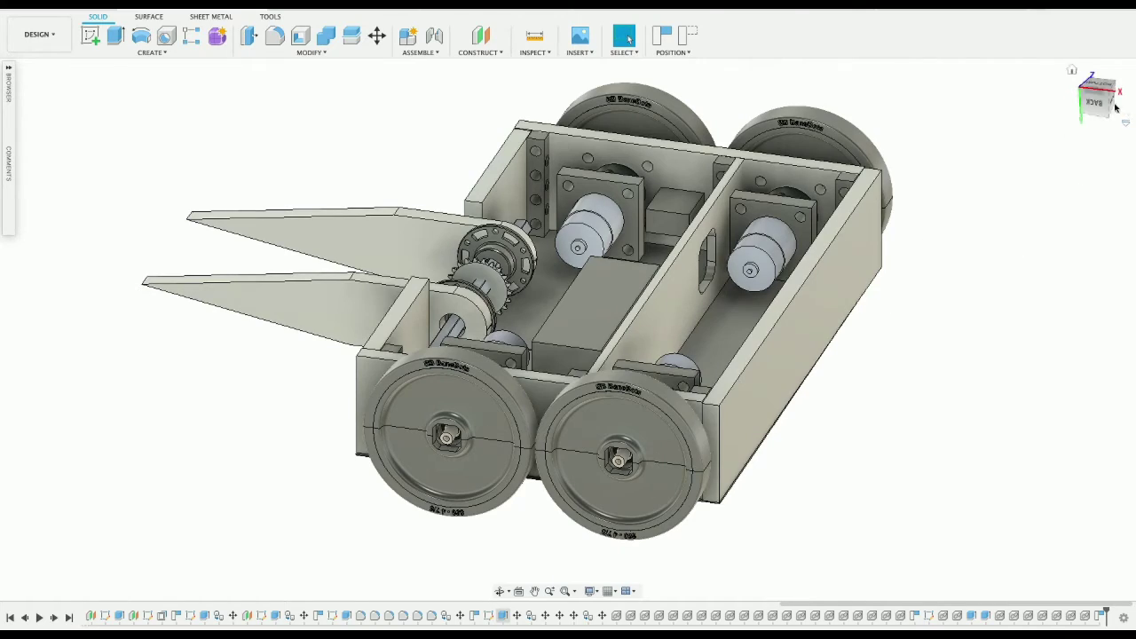
left_click_drag(1101, 100, 1104, 128)
middle_click_drag(1103, 128, 1006, 135, "shift")
middle_click_drag(604, 267, 719, 257)
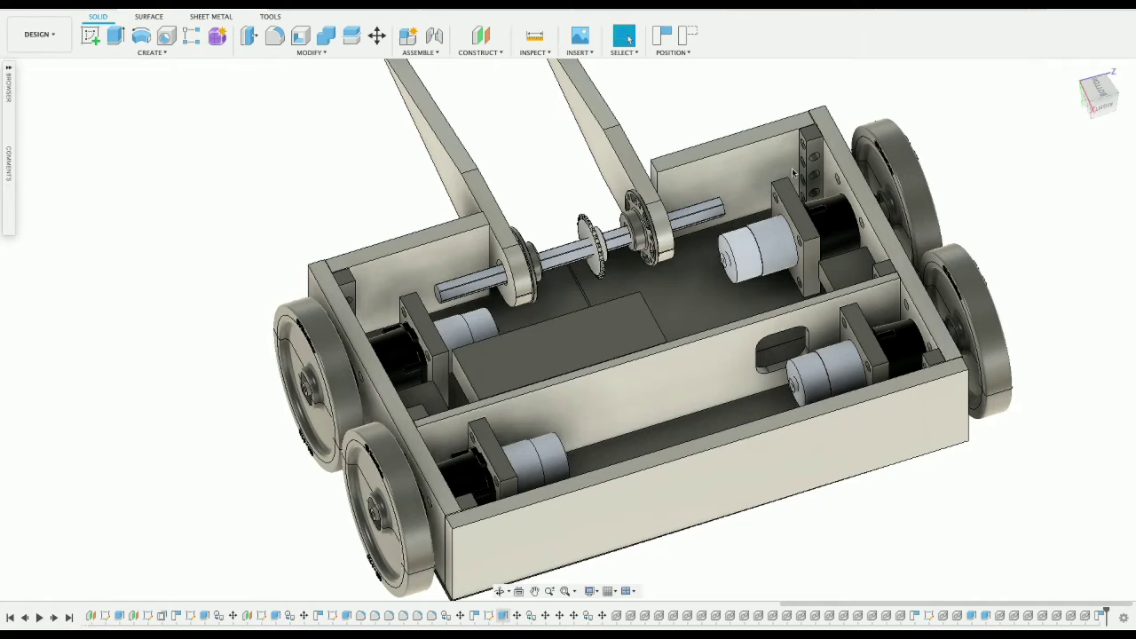
left_click_drag(1097, 97, 1063, 81)
left_click(1063, 81)
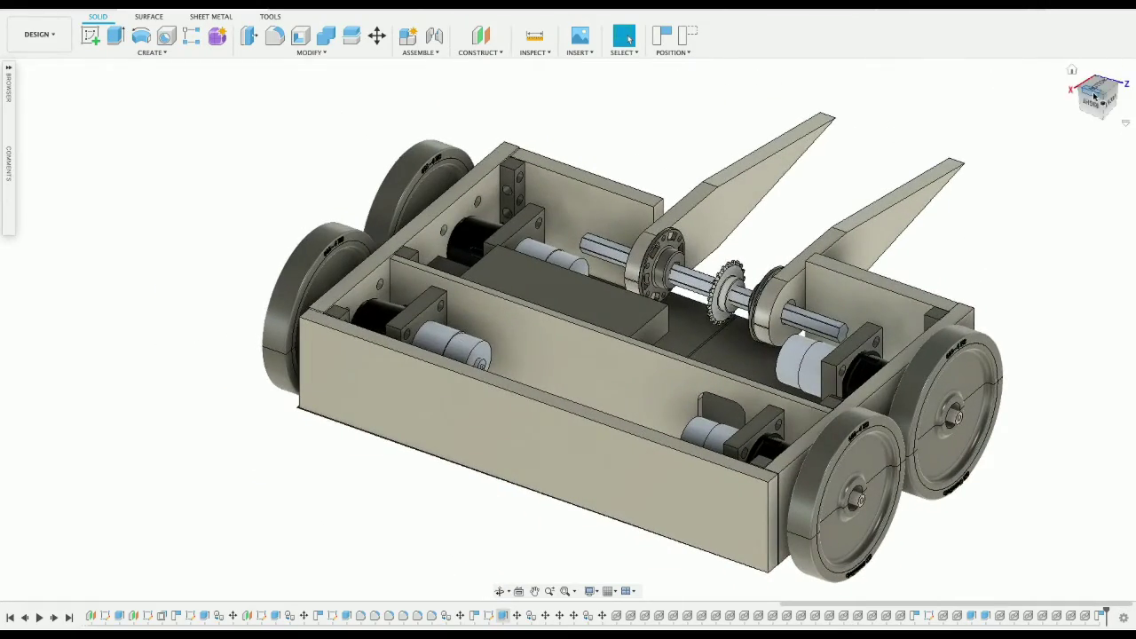
left_click_drag(1095, 94, 985, 106)
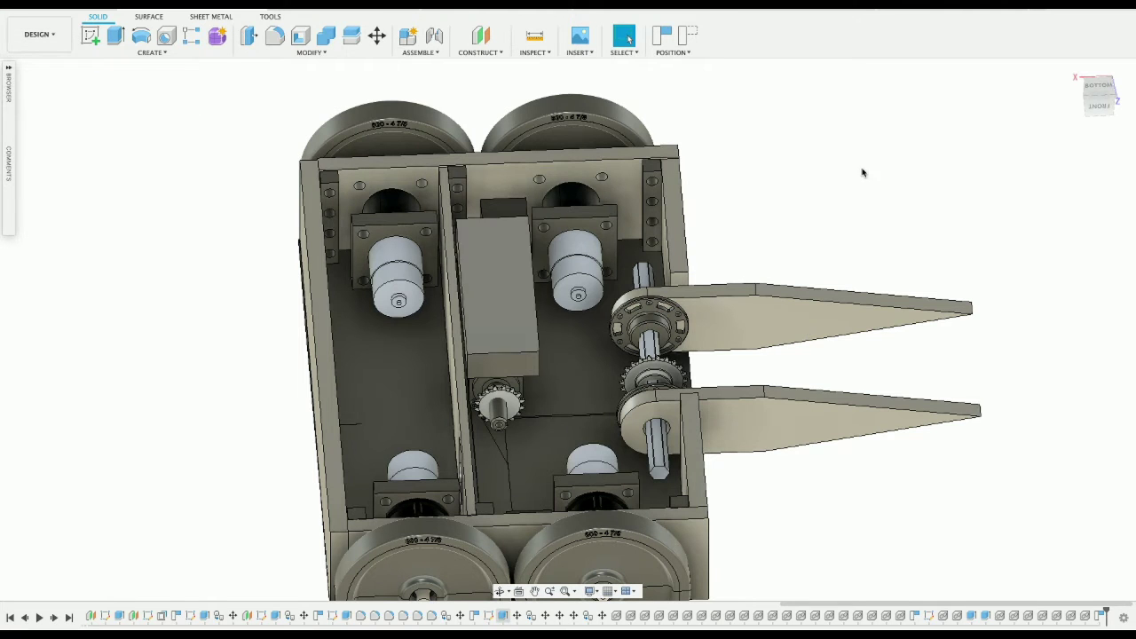
left_click(1108, 121)
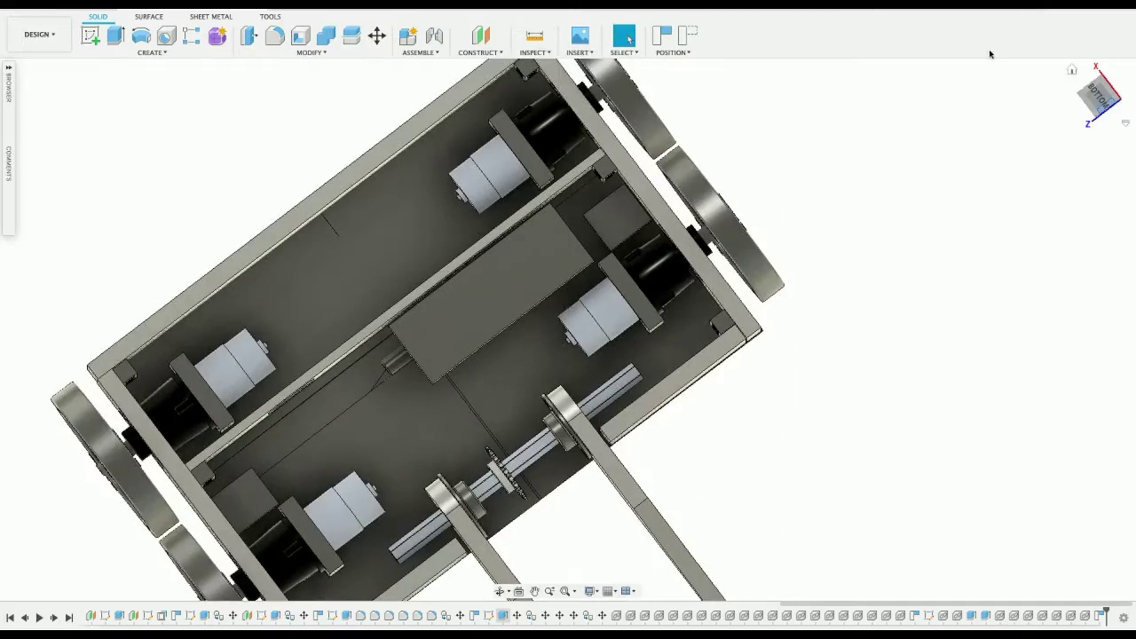
left_click(1107, 89)
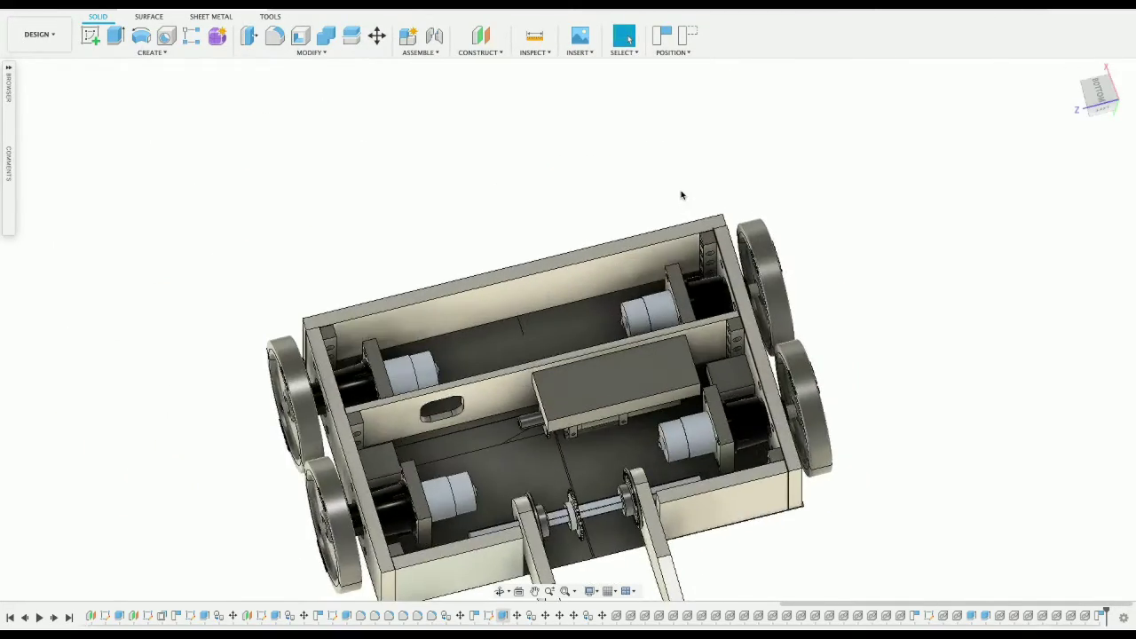
scroll(681, 191, "up", 5)
scroll(681, 192, "up", 2)
scroll(681, 192, "right", 5)
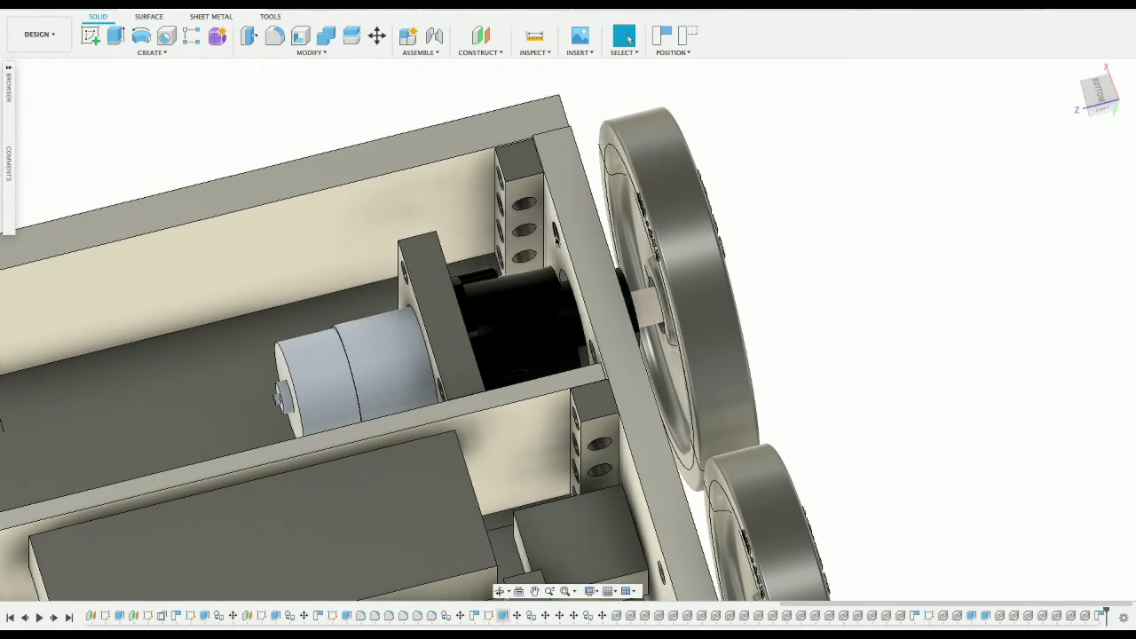
scroll(558, 240, "left", 5)
scroll(558, 240, "down", 3)
scroll(556, 241, "down", 3)
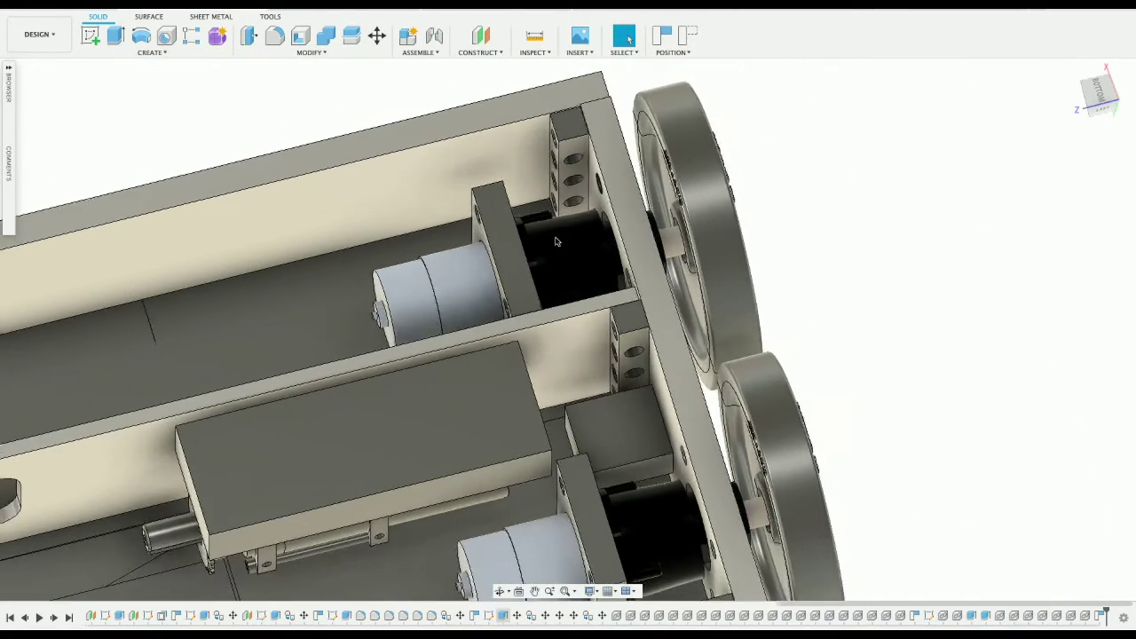
Step: Examine the arrangement of the four drive motors, their holders and the internal rails inside the open frame from several angles
scroll(556, 241, "left", 5)
scroll(556, 242, "down", 3)
scroll(556, 242, "down", 2)
scroll(556, 241, "left", 5)
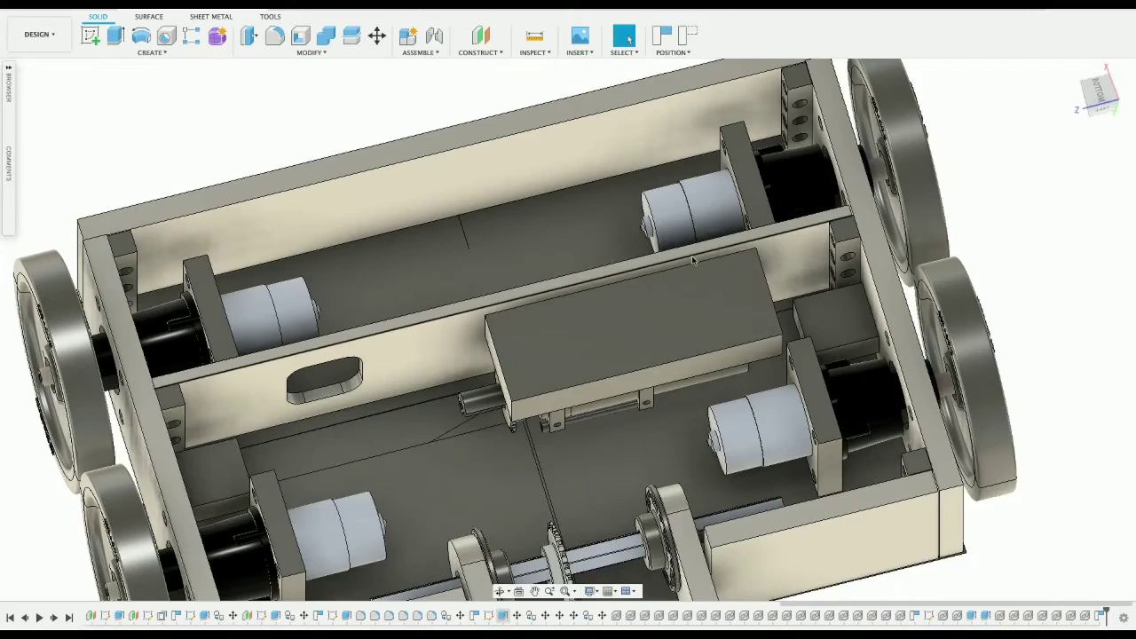
mouse_move(1108, 94)
left_mouse_down()
mouse_move(1084, 73)
mouse_move(1003, 107)
left_mouse_up()
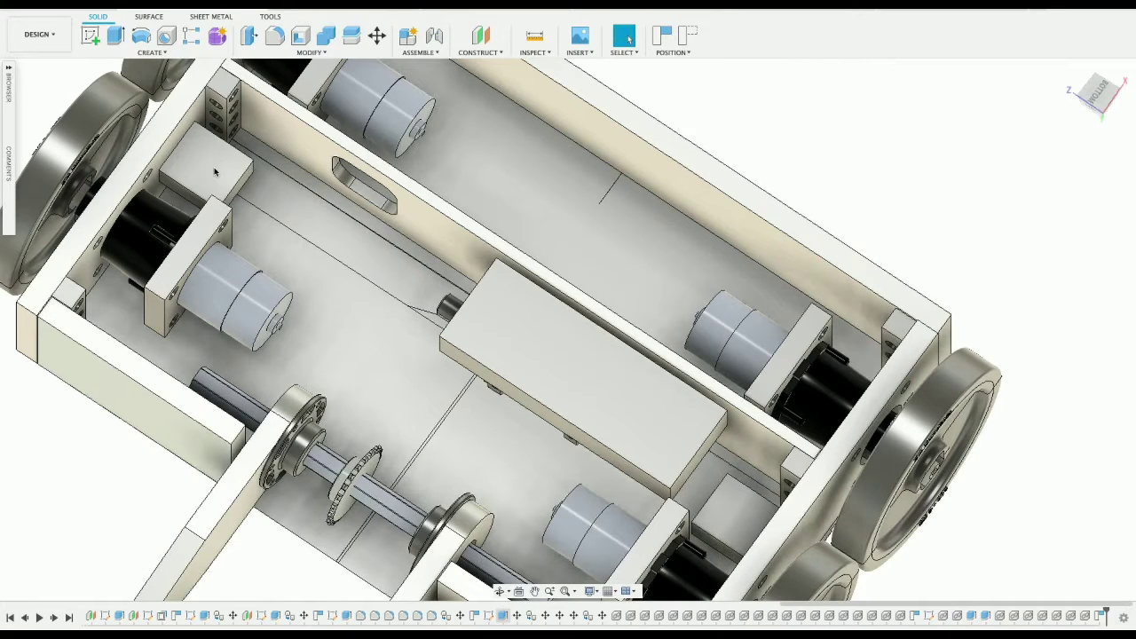
middle_click_drag(214, 172, 311, 235)
scroll(236, 201, "down", 2)
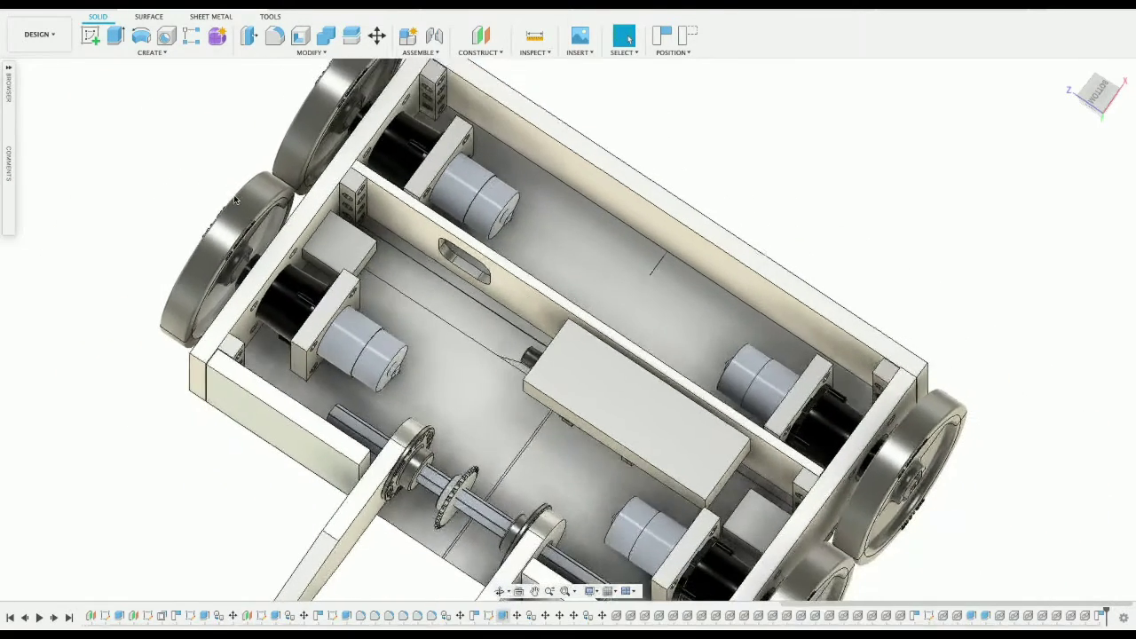
scroll(236, 200, "down", 2)
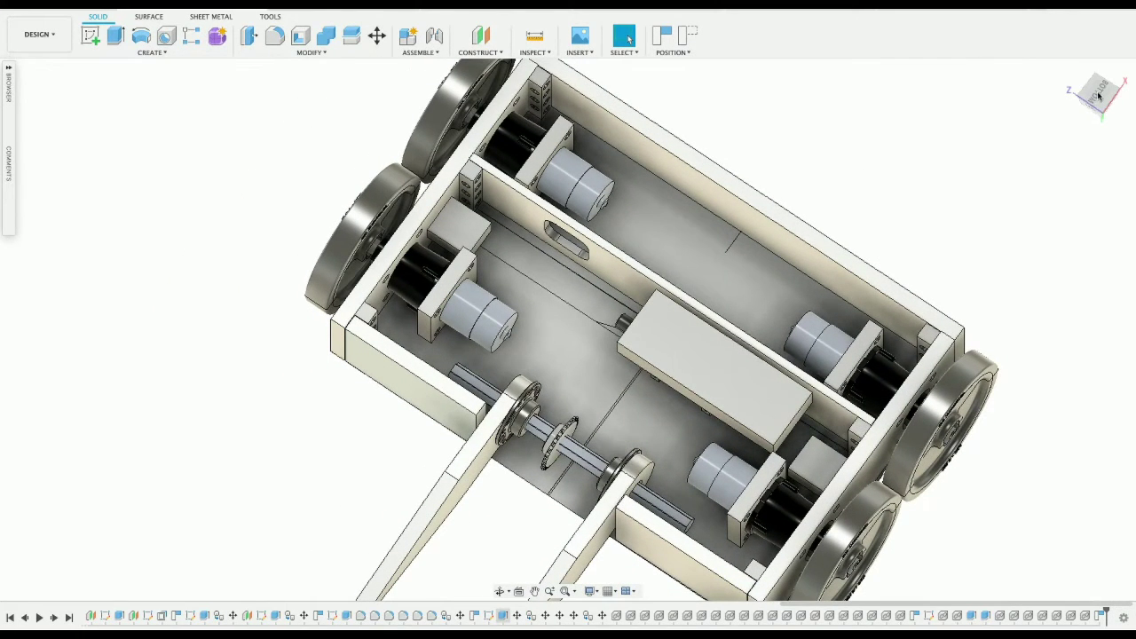
scroll(904, 301, "up", 3)
scroll(903, 300, "down", 2)
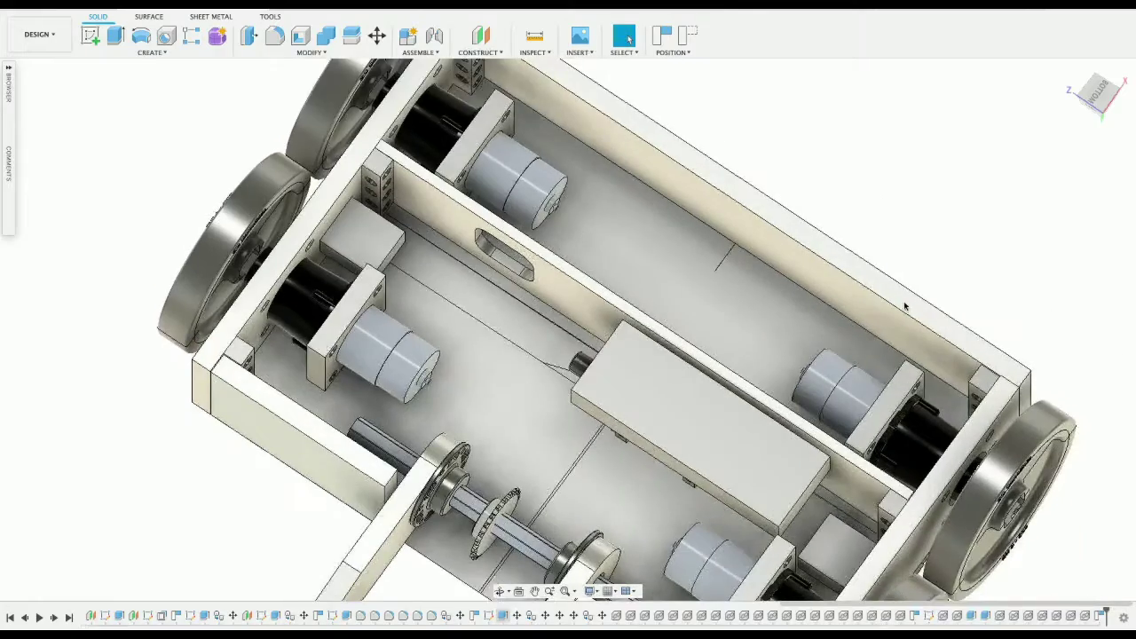
mouse_move(1097, 92)
left_mouse_down()
mouse_move(1130, 107)
mouse_move(924, 84)
left_mouse_up()
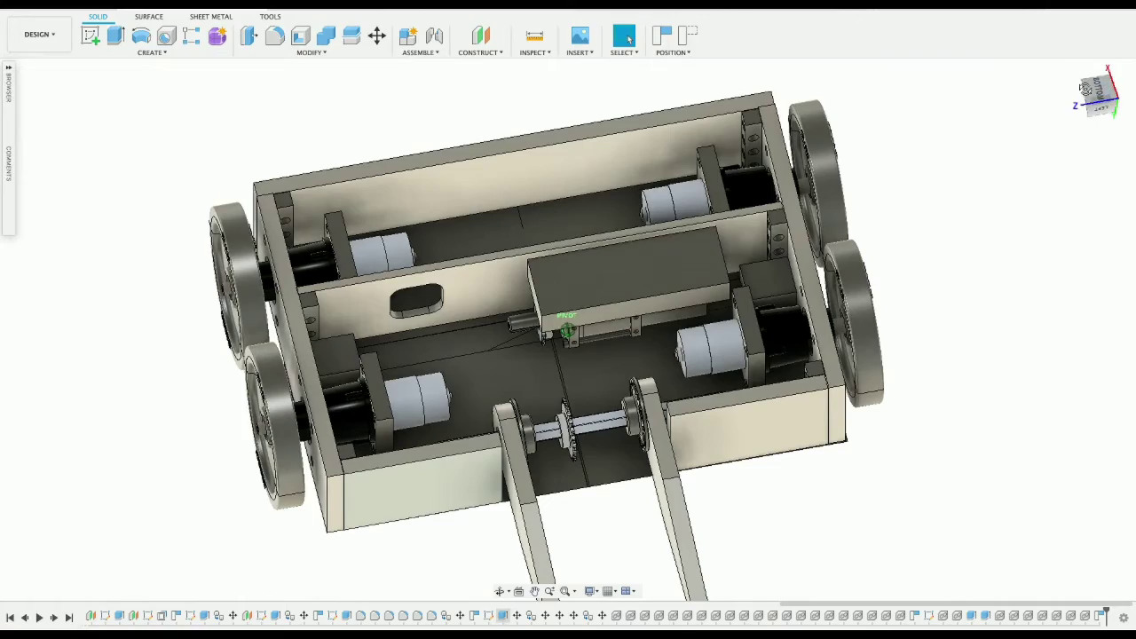
left_click_drag(1095, 88, 1032, 99)
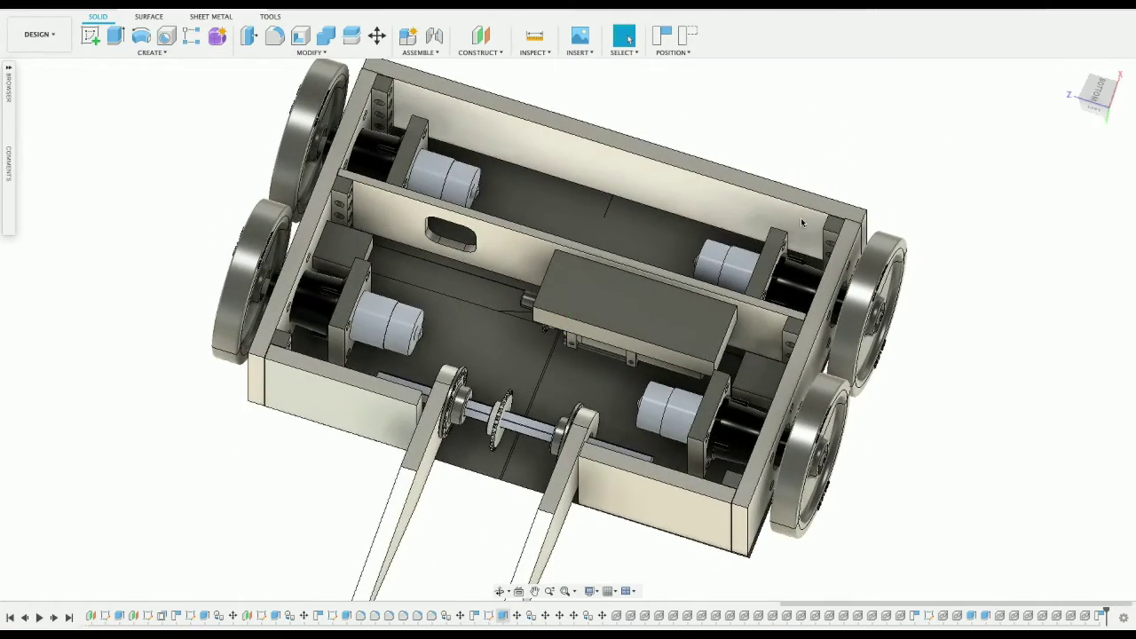
scroll(800, 222, "up", 5)
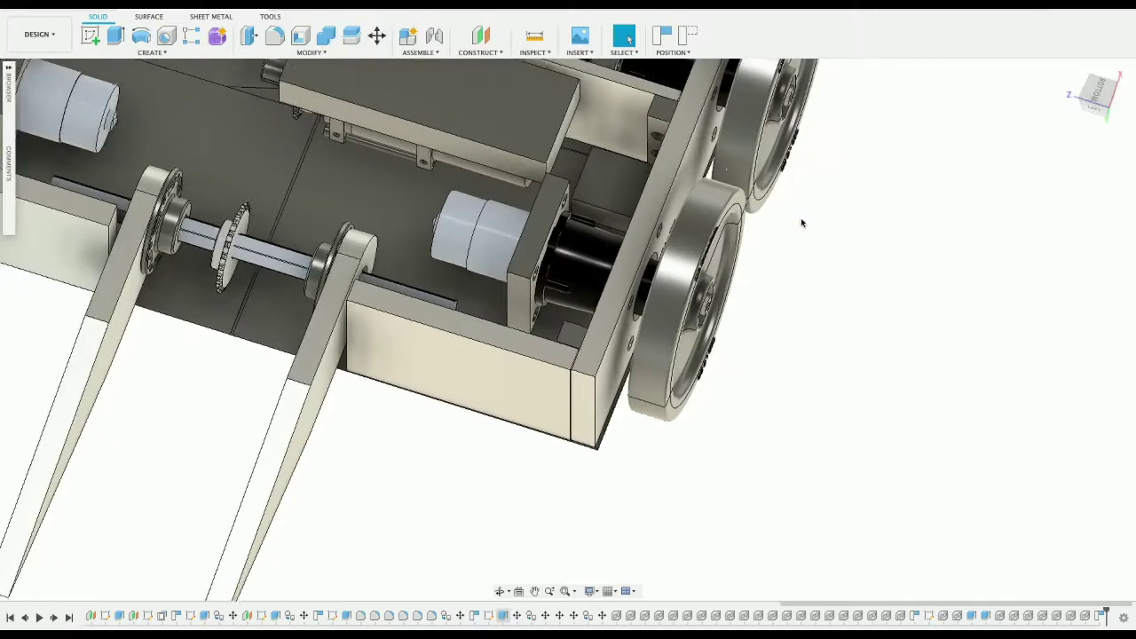
Step: Examine the two outer wheels in a straight back view, including how the motor shaft sits in the wheel hub
left_click_drag(1095, 92, 1065, 95)
left_click(1103, 100)
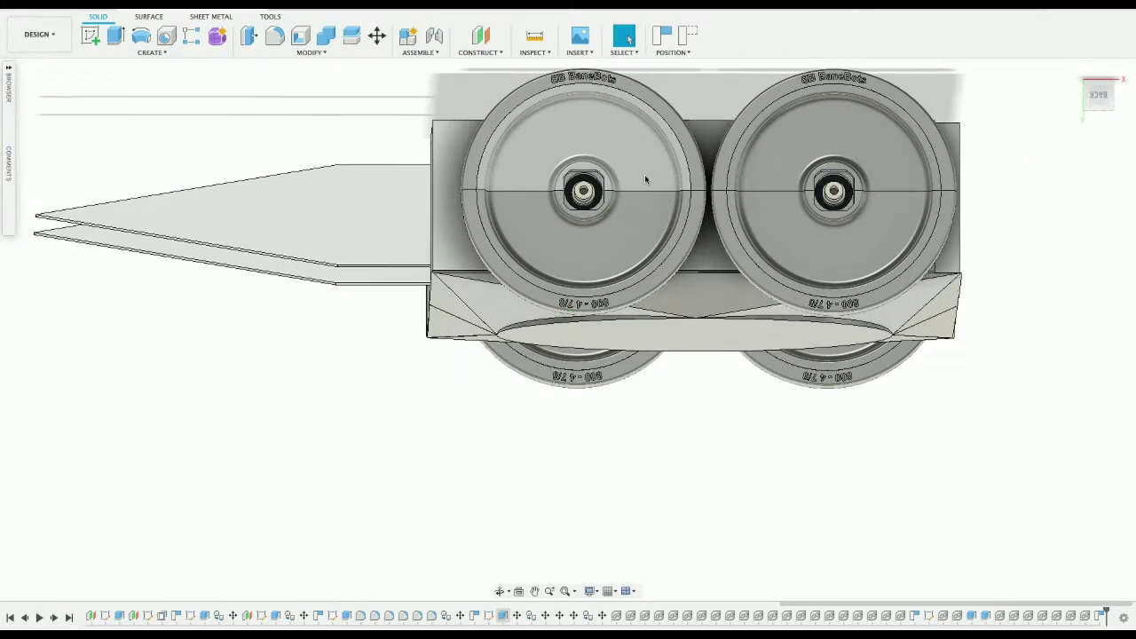
scroll(645, 179, "up", 10)
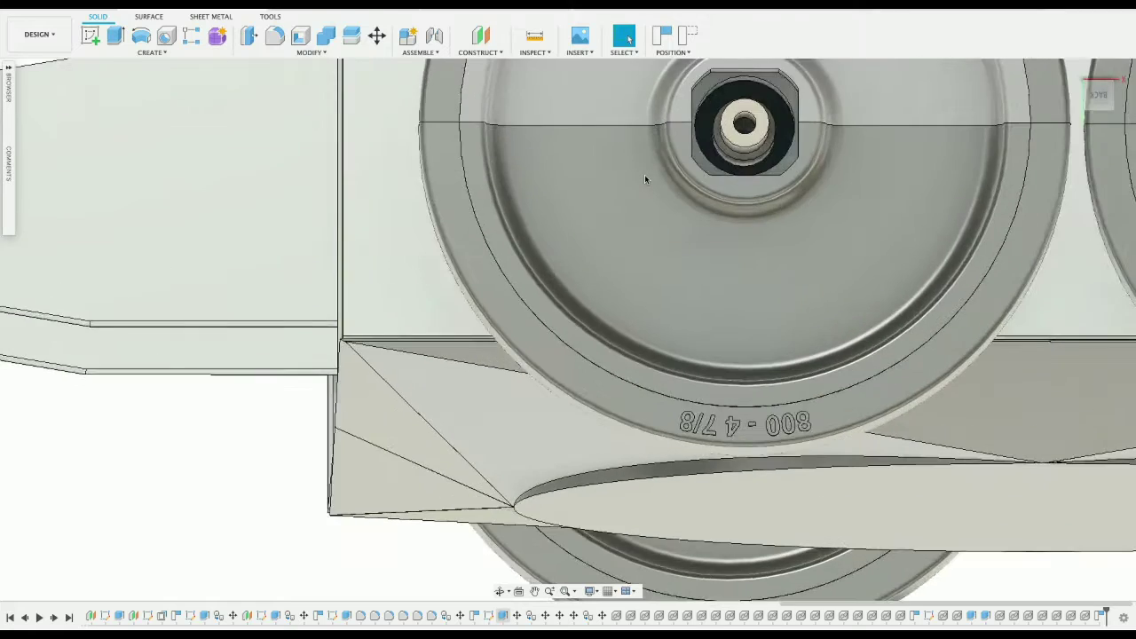
scroll(645, 179, "right", 3)
scroll(645, 179, "up", 3)
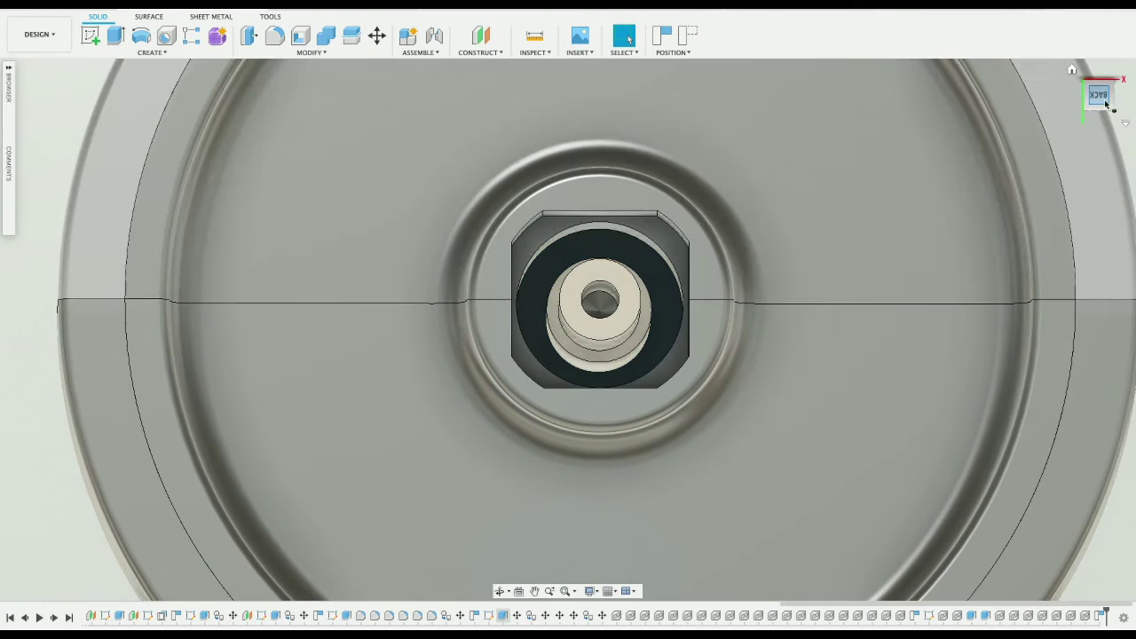
left_click(1100, 100)
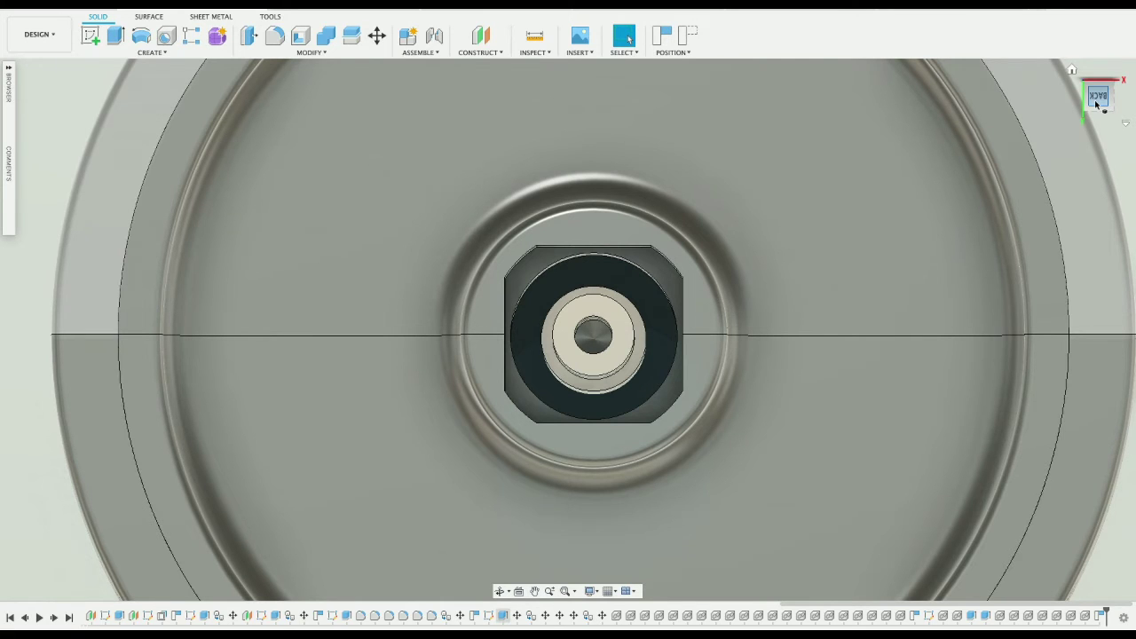
scroll(1096, 104, "down", 3)
scroll(1096, 103, "up", 6)
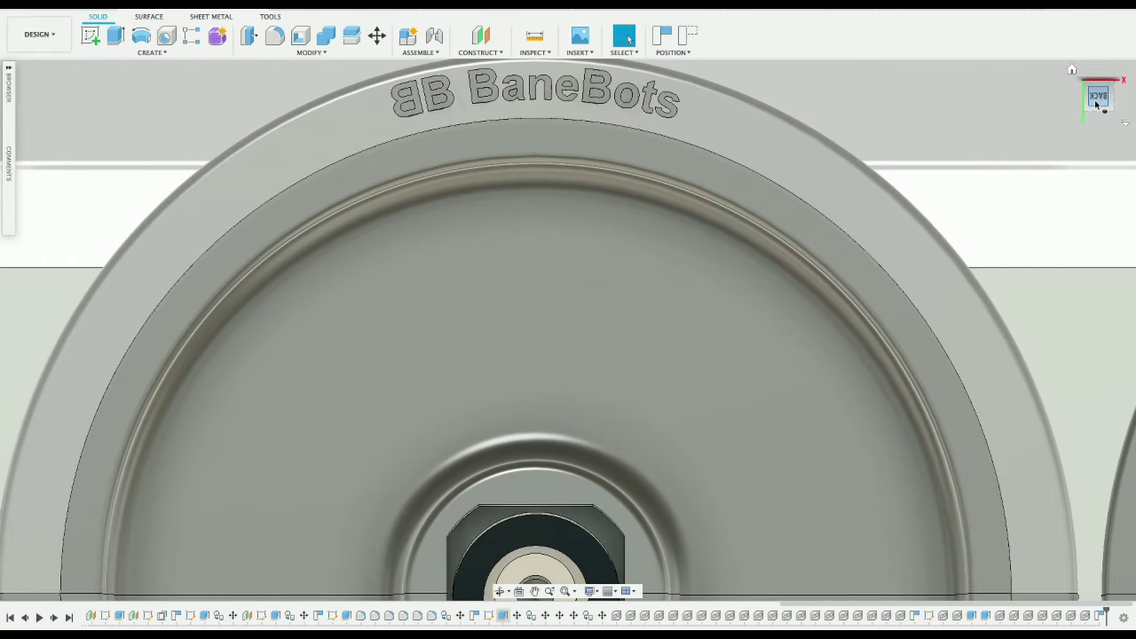
left_click(1096, 104)
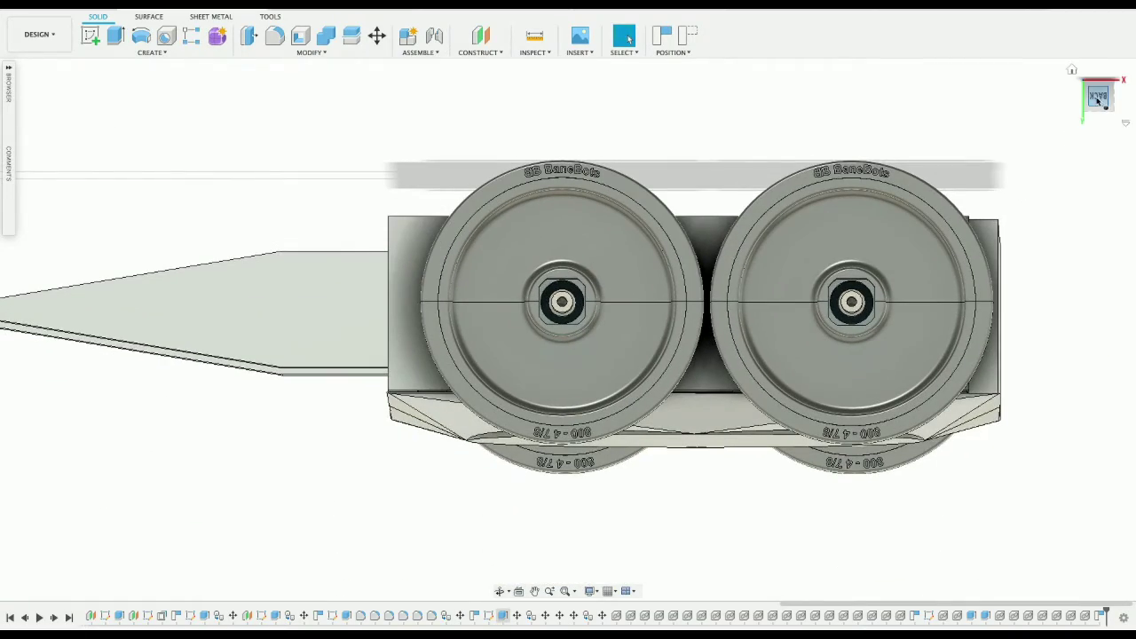
left_click(1098, 101)
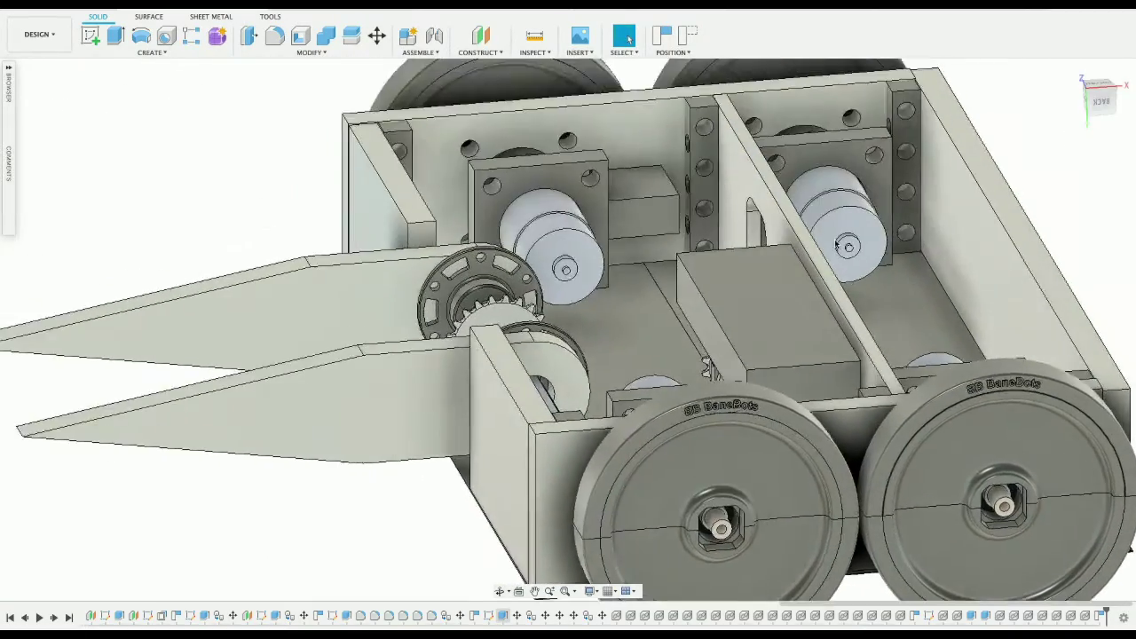
Step: Inspect the long rectangular block beside the middle rail and the two small blocks next to the drive motors inside the frame
scroll(835, 244, "down", 3)
mouse_move(1099, 102)
left_mouse_down()
mouse_move(1134, 104)
mouse_move(1004, 107)
mouse_move(787, 151)
left_mouse_up()
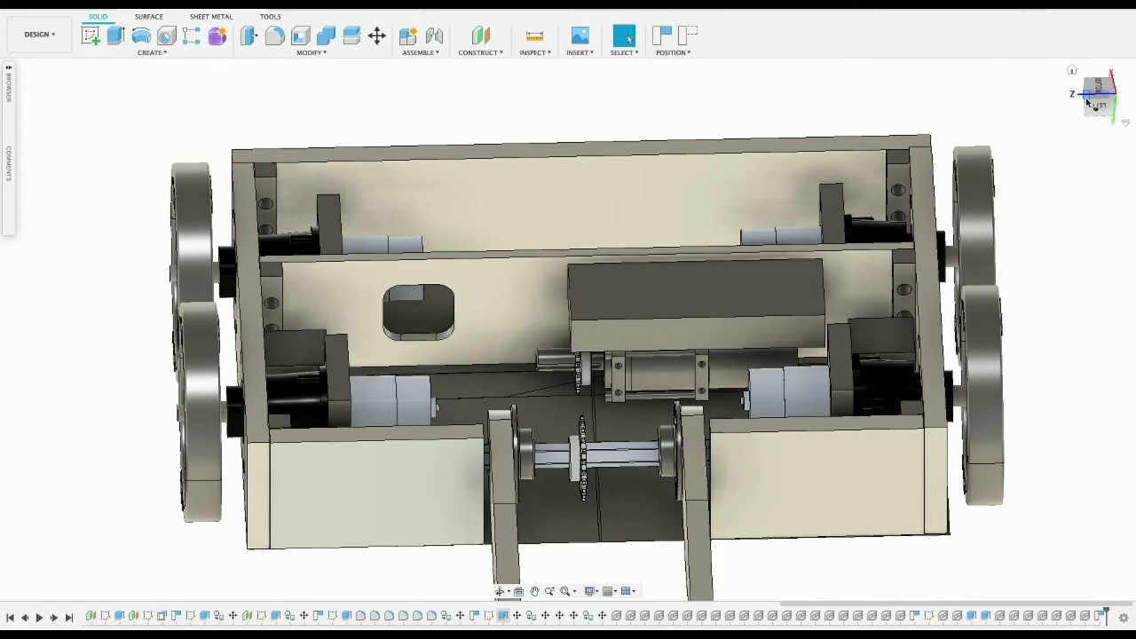
mouse_move(568, 329)
middle_mouse_down("shift")
mouse_move(515, 364)
mouse_move(699, 169)
middle_mouse_up("shift")
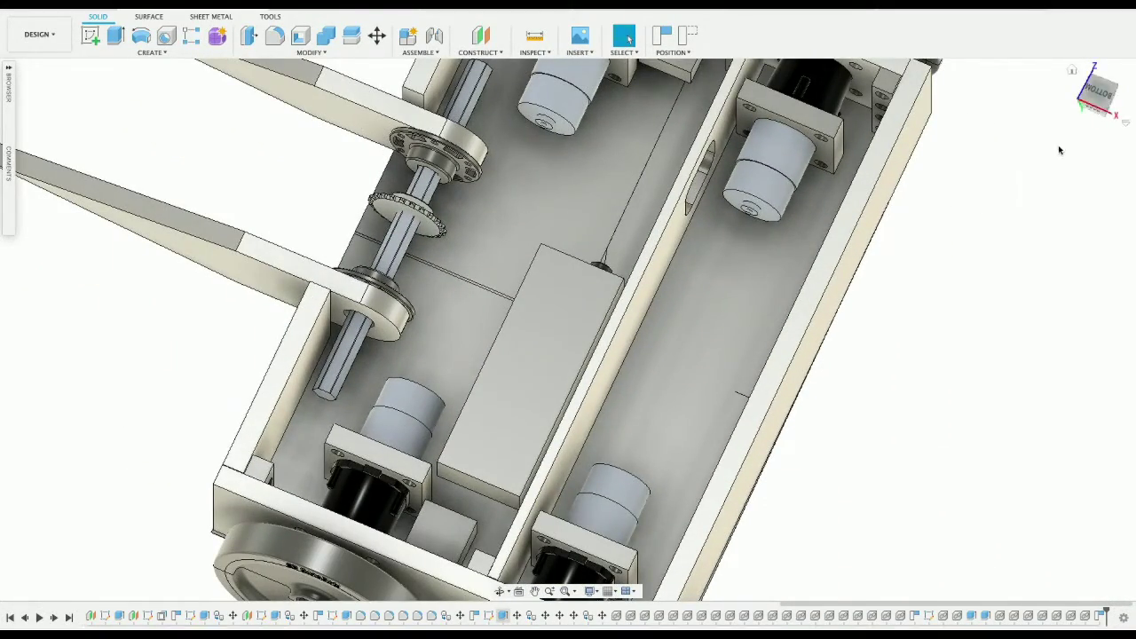
left_click_drag(1076, 97, 1093, 96)
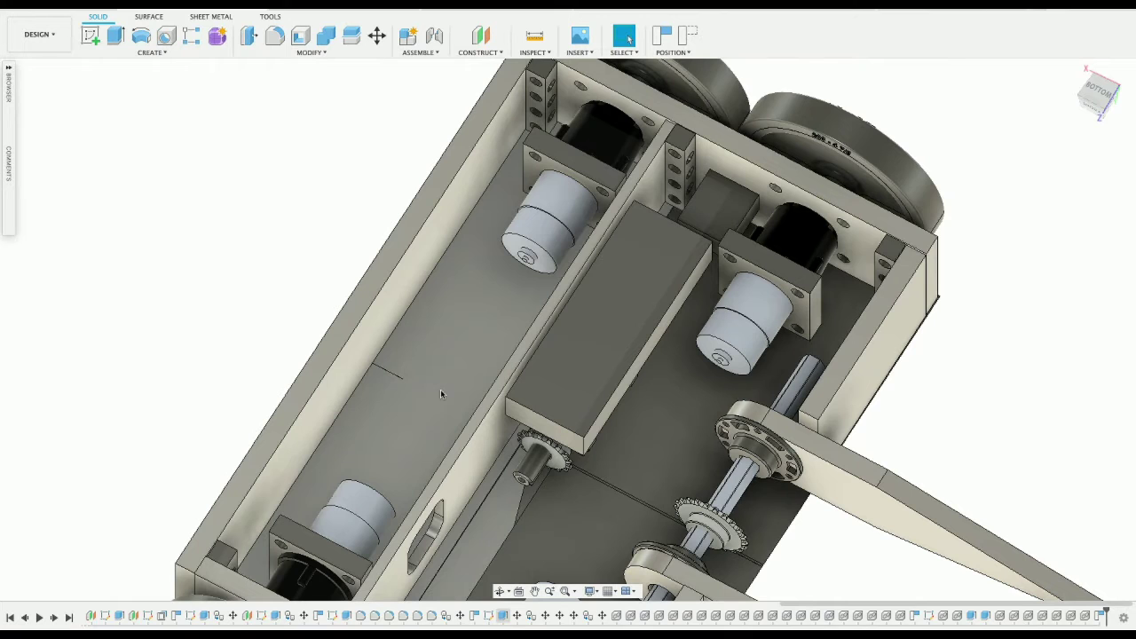
left_click(573, 316)
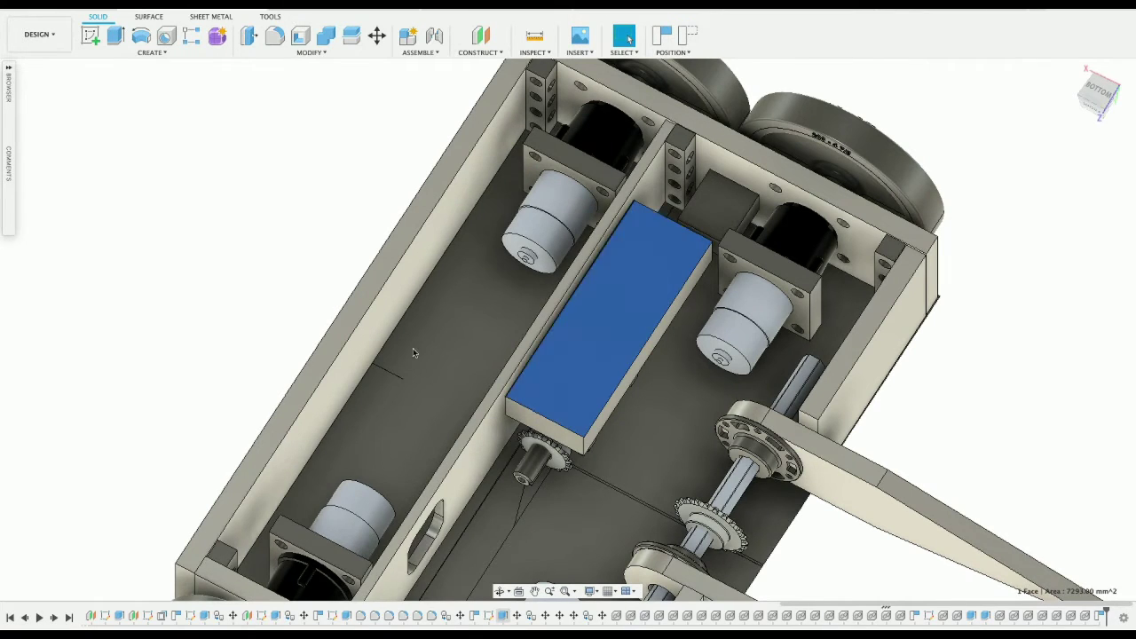
left_click(412, 348)
left_click(260, 354)
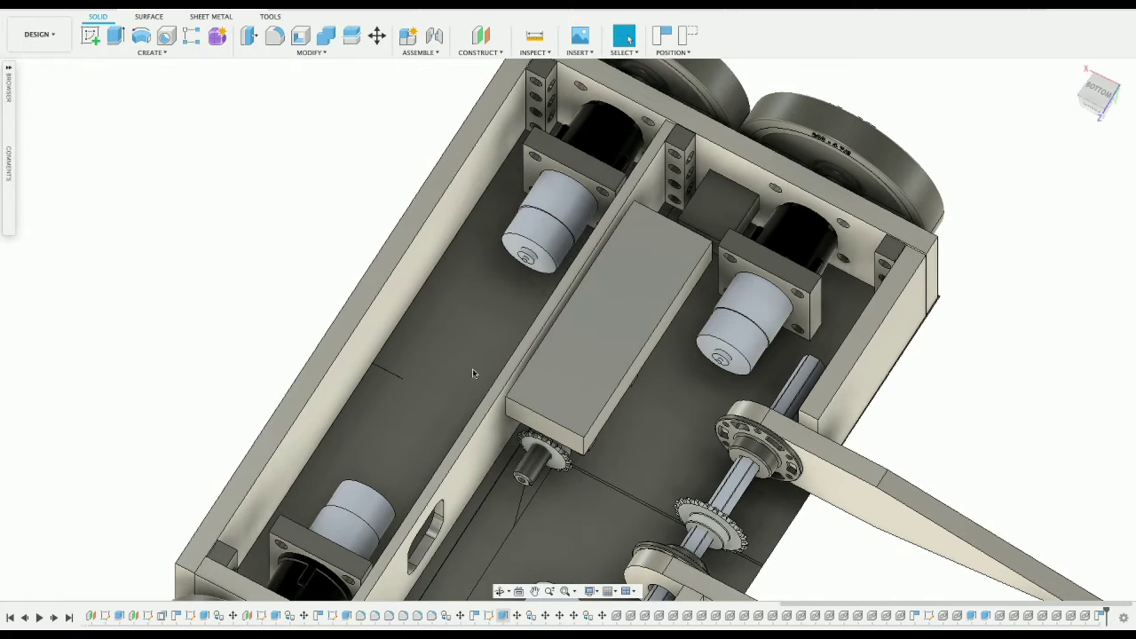
left_click(713, 200)
scroll(462, 413, "down", 5)
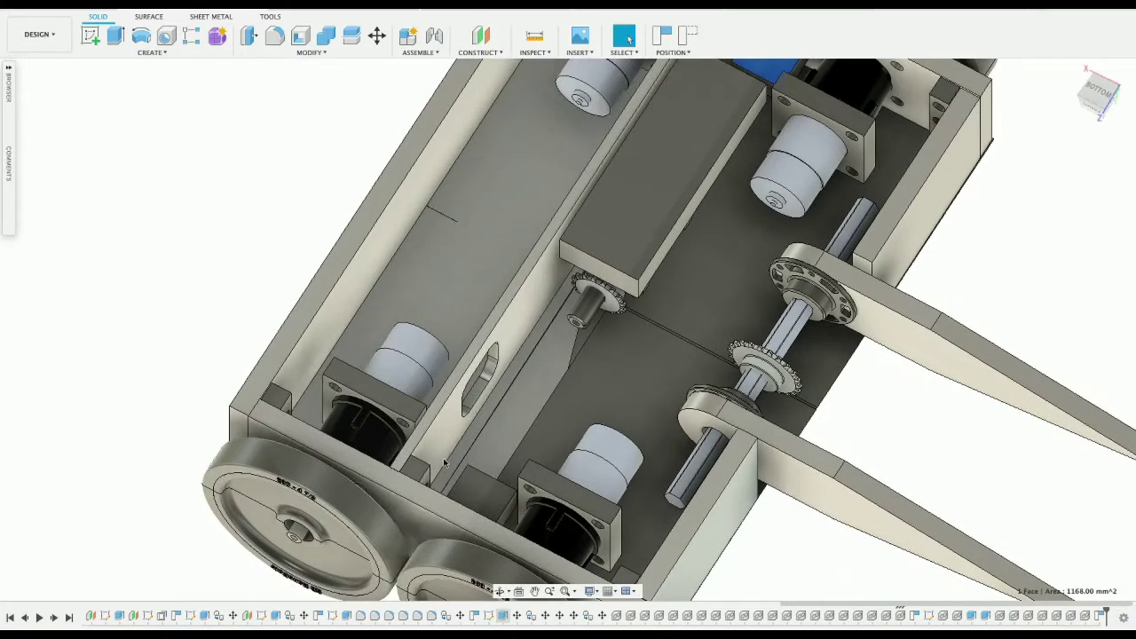
left_click(471, 505)
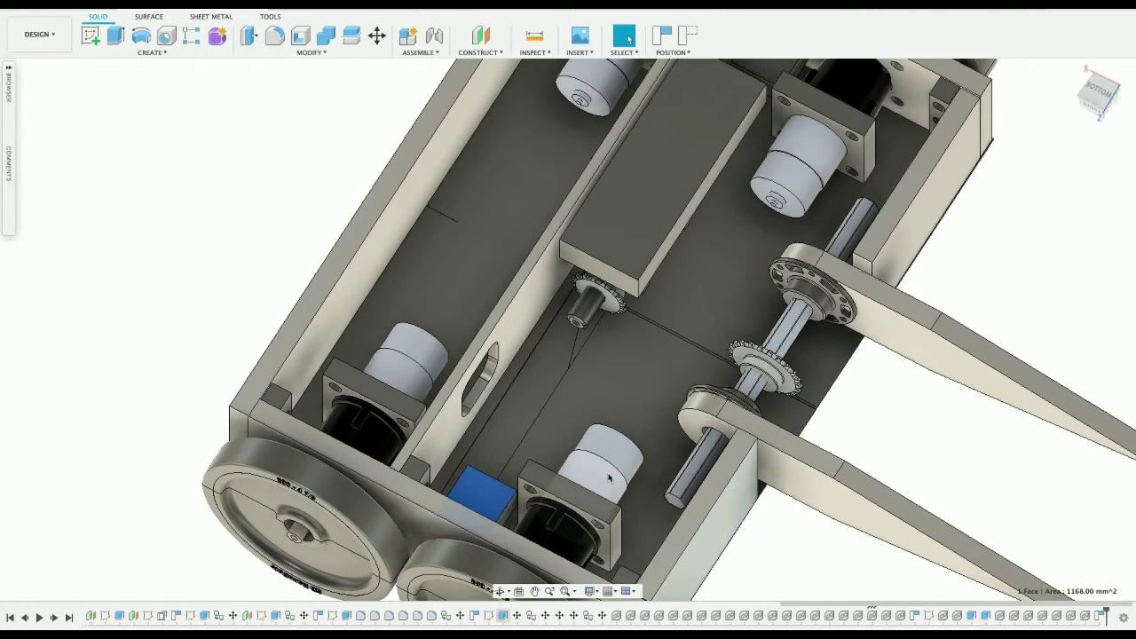
Step: Review the overall internal layout of the open chassis, including the drive motors, the sprocket shaft and the two forks
scroll(610, 478, "down", 3)
scroll(610, 478, "up", 5)
scroll(610, 477, "down", 2)
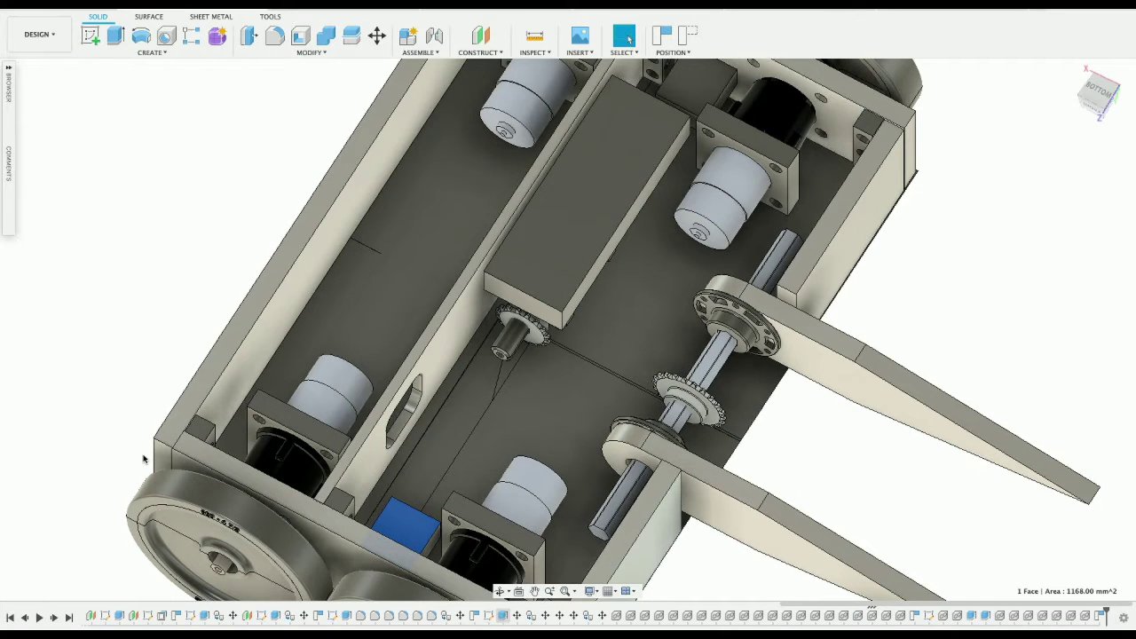
scroll(145, 451, "down", 4)
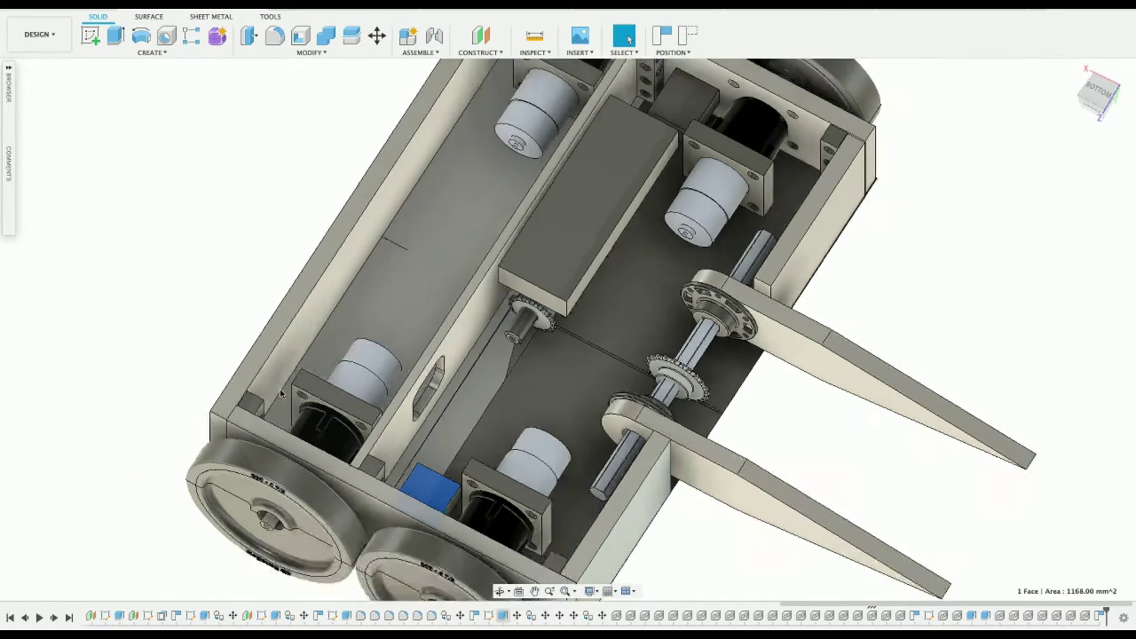
scroll(280, 394, "down", 3)
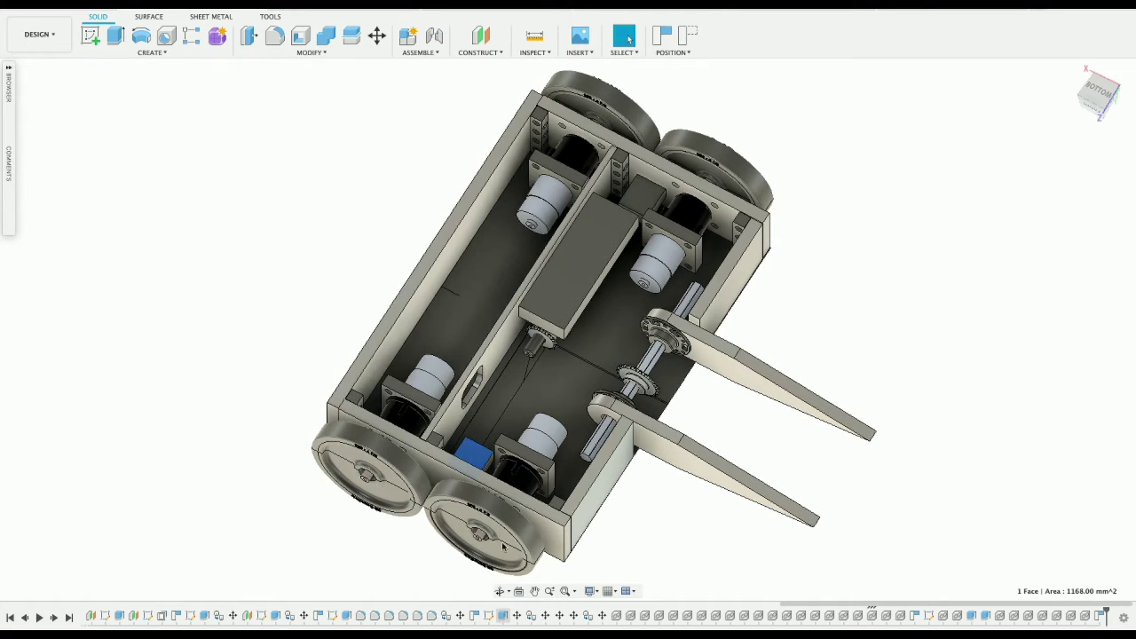
scroll(708, 397, "left", 1)
scroll(707, 397, "up", 5)
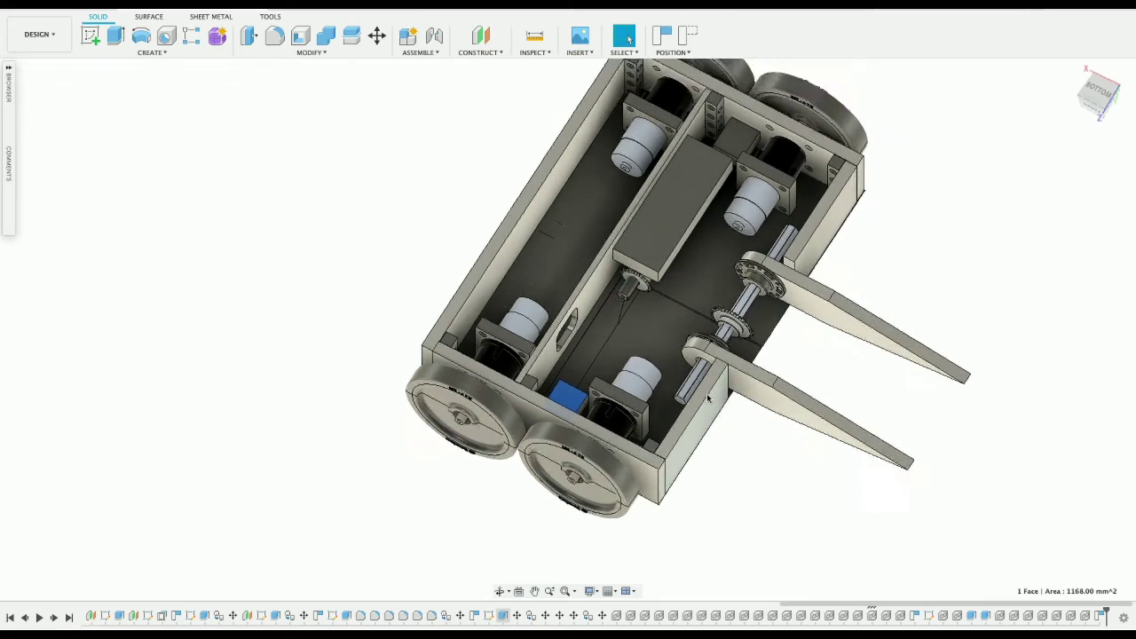
scroll(707, 398, "down", 3)
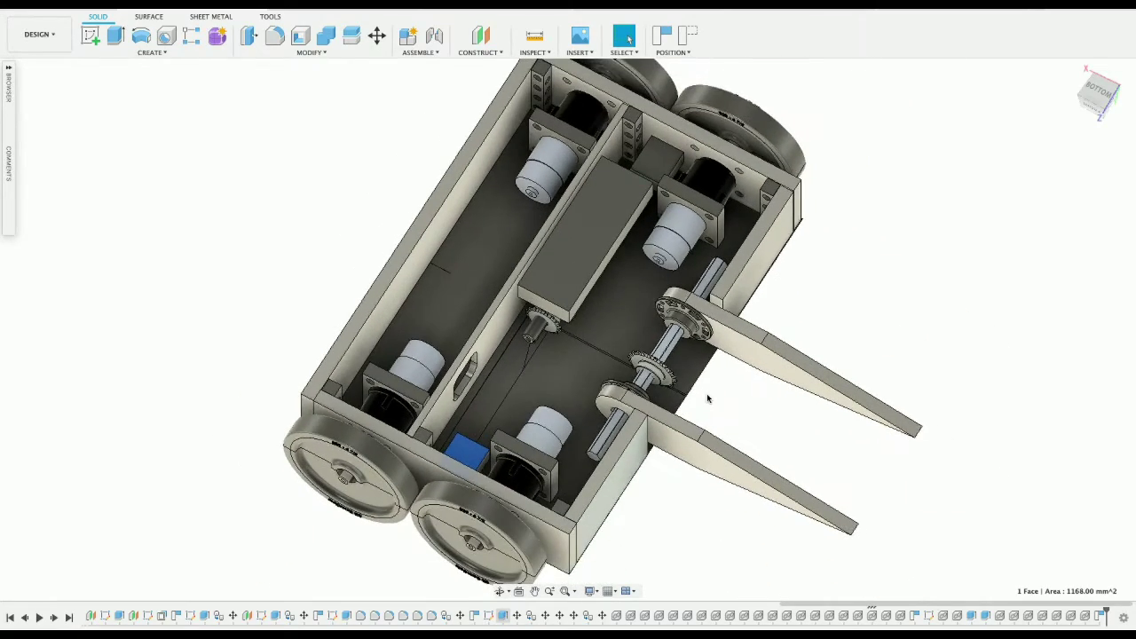
scroll(707, 398, "down", 2)
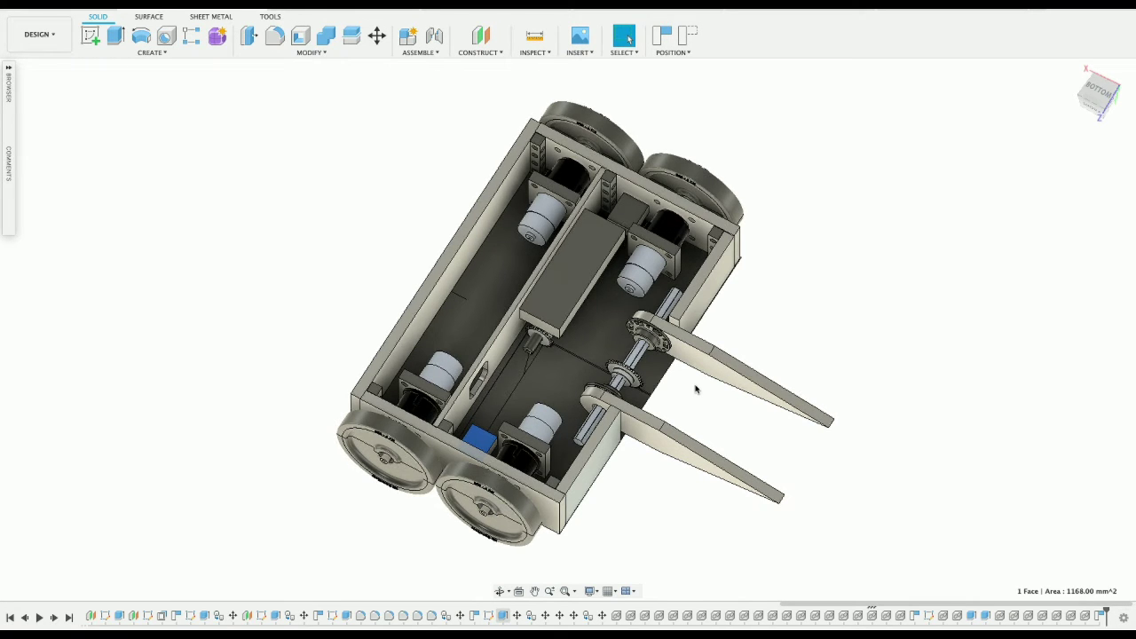
scroll(696, 389, "up", 2)
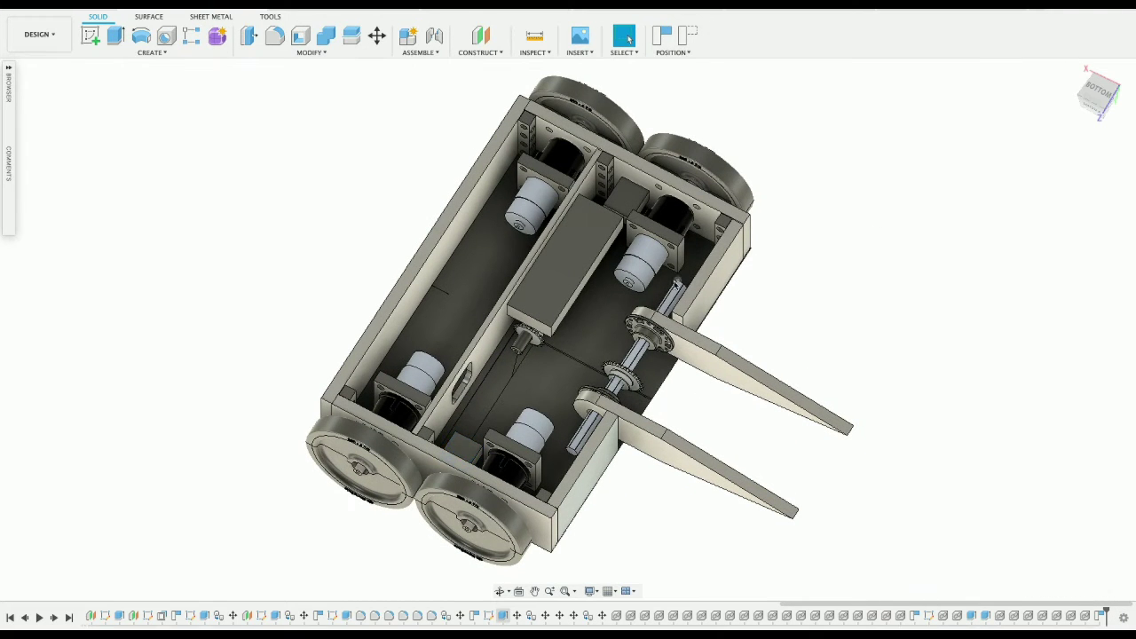
scroll(675, 284, "down", 3)
scroll(674, 285, "up", 2)
scroll(676, 283, "up", 1)
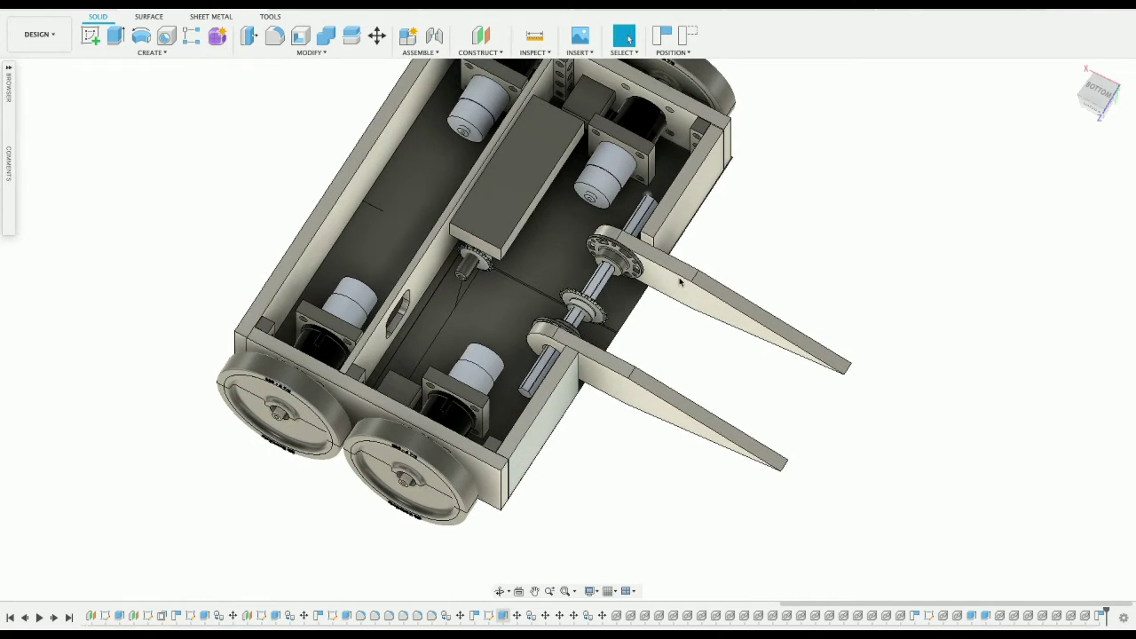
Step: Examine the robot's closed top side, with its faceted cover, round centre disc and protruding forks, from above and up close
left_click_drag(1083, 93, 985, 3)
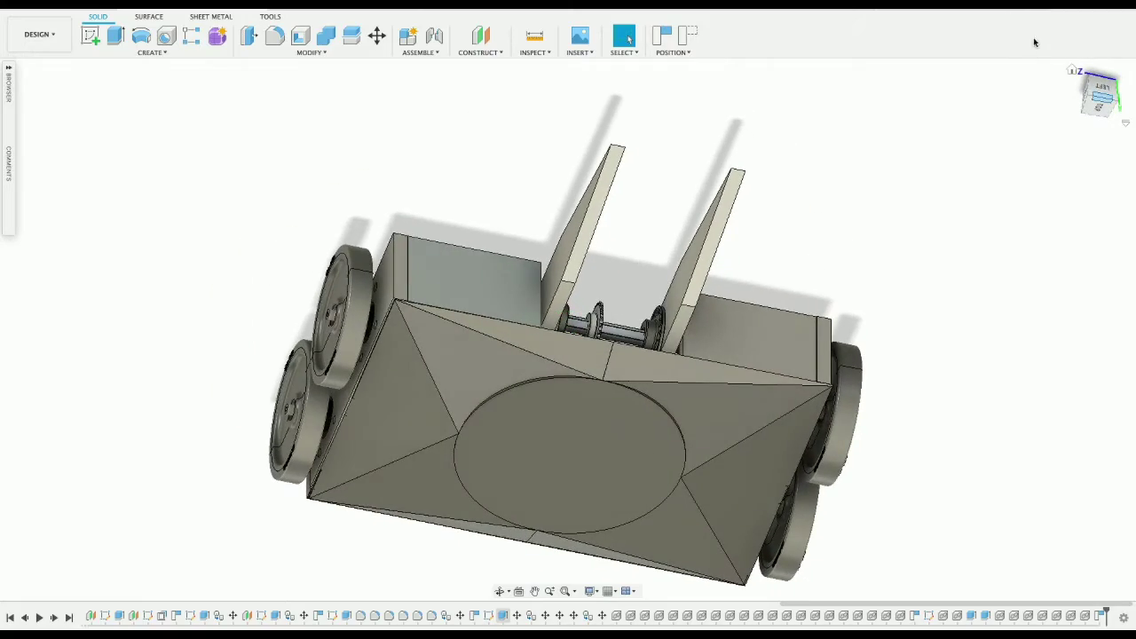
left_click(1098, 89)
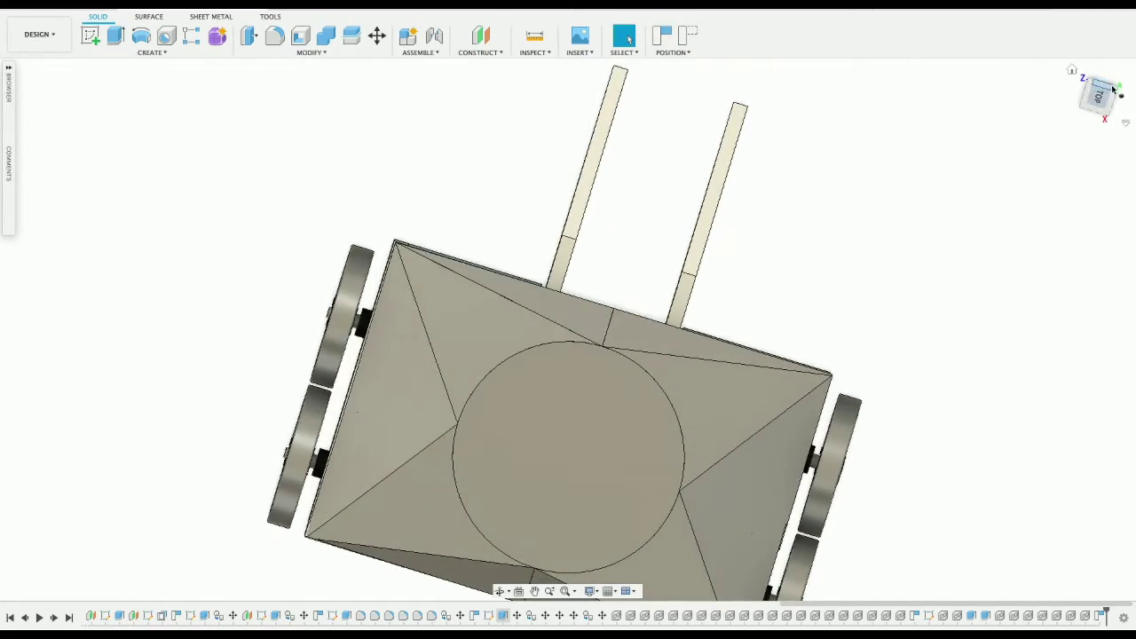
left_click(1111, 81)
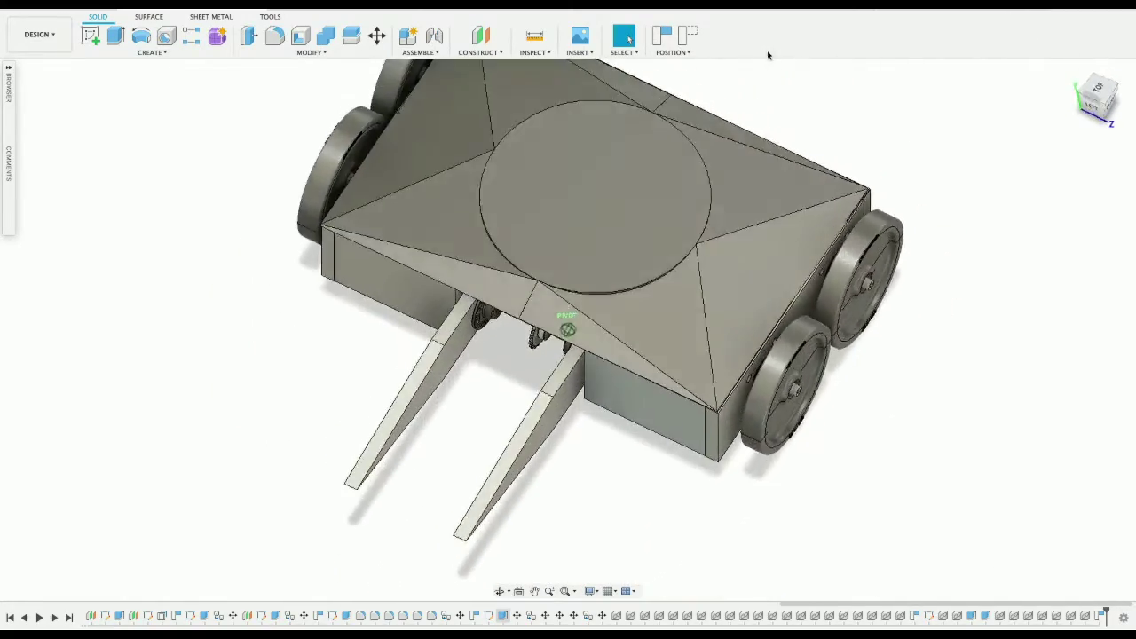
middle_click_drag(563, 322, 492, 274, "shift")
scroll(493, 273, "up", 3)
scroll(493, 273, "down", 5)
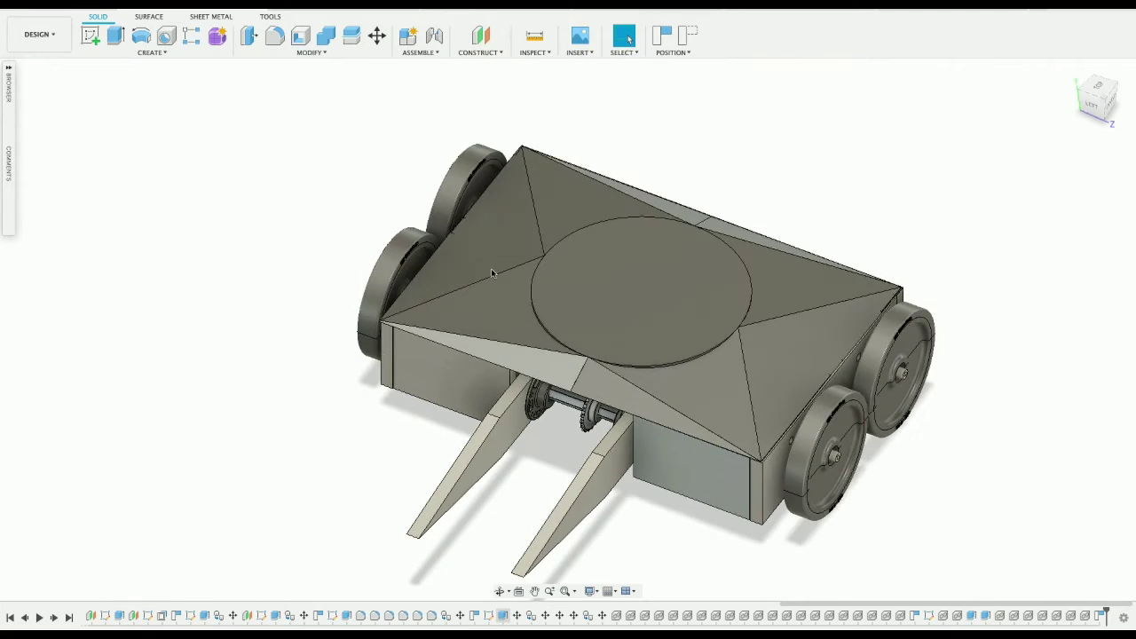
scroll(491, 268, "up", 8)
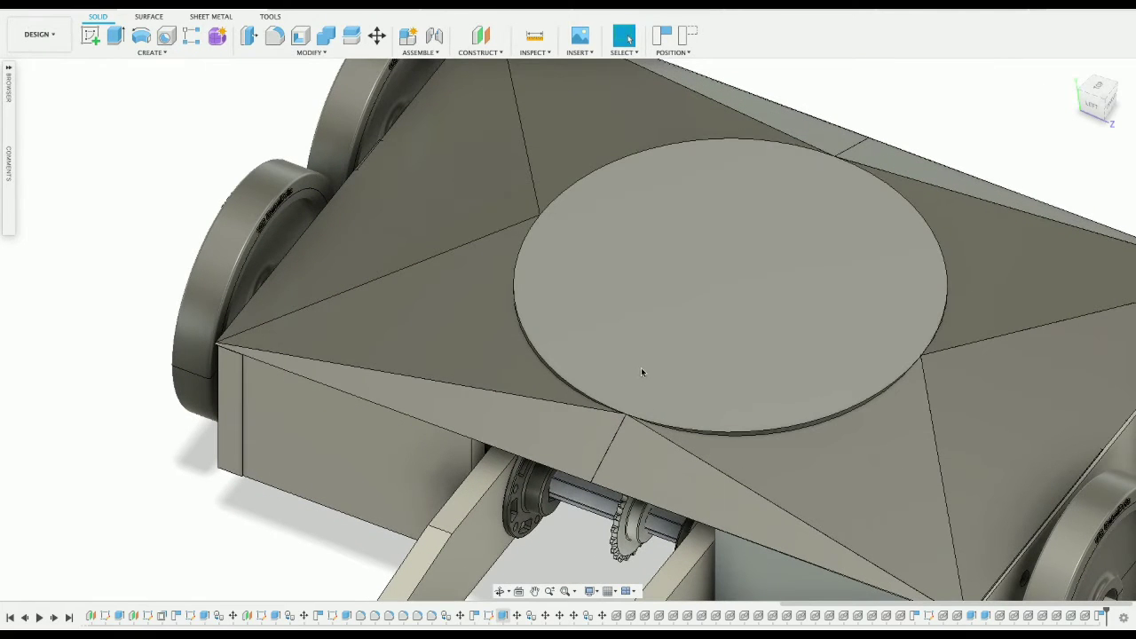
Step: Open the Lid cosmetic design from the Take II project folder
left_click(11, 13)
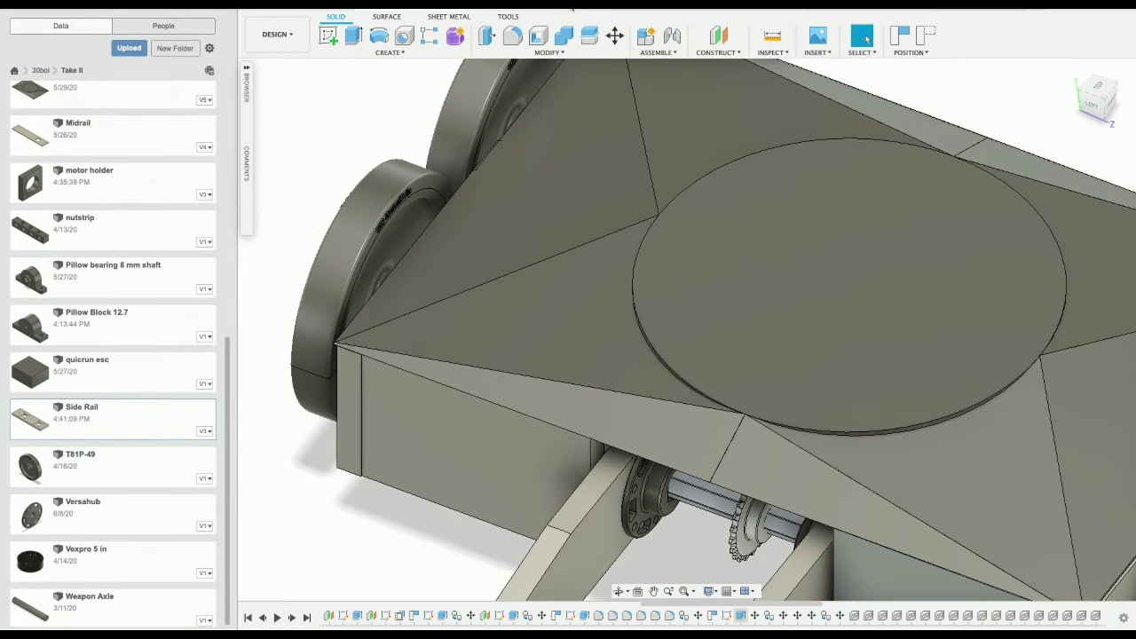
left_click(595, 9)
left_click(656, 9)
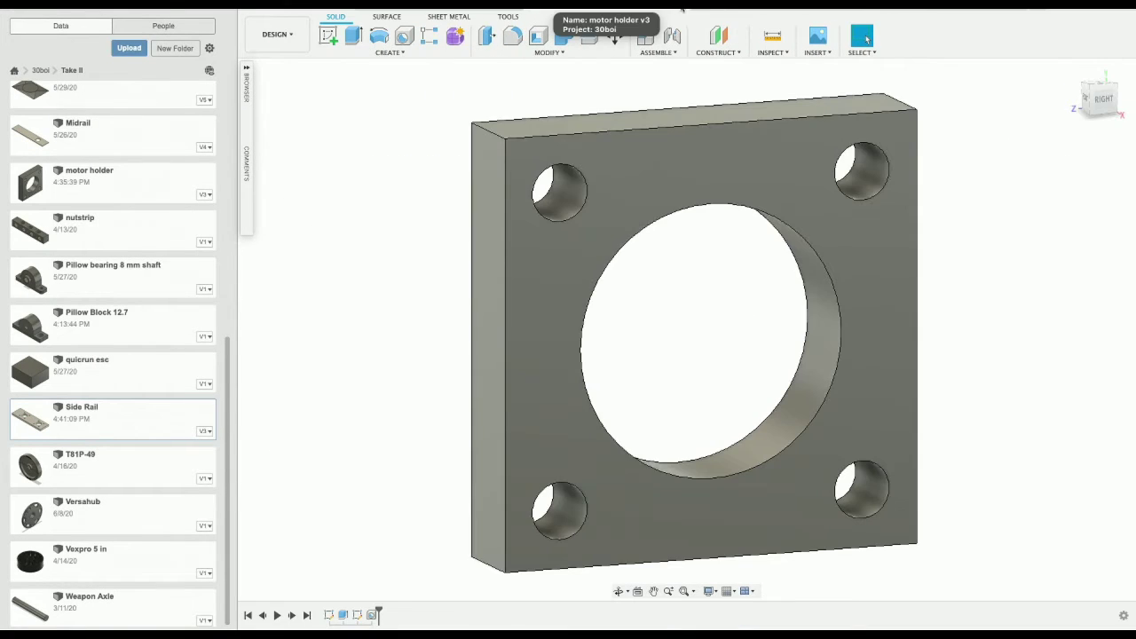
left_click(723, 9)
left_click(809, 9)
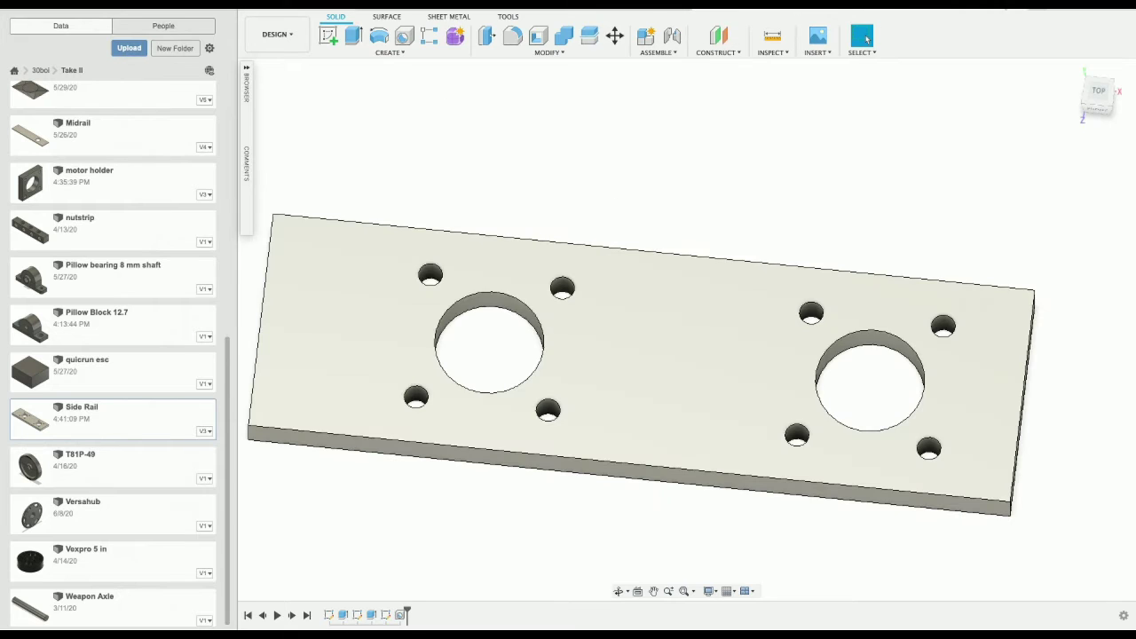
left_click(865, 9)
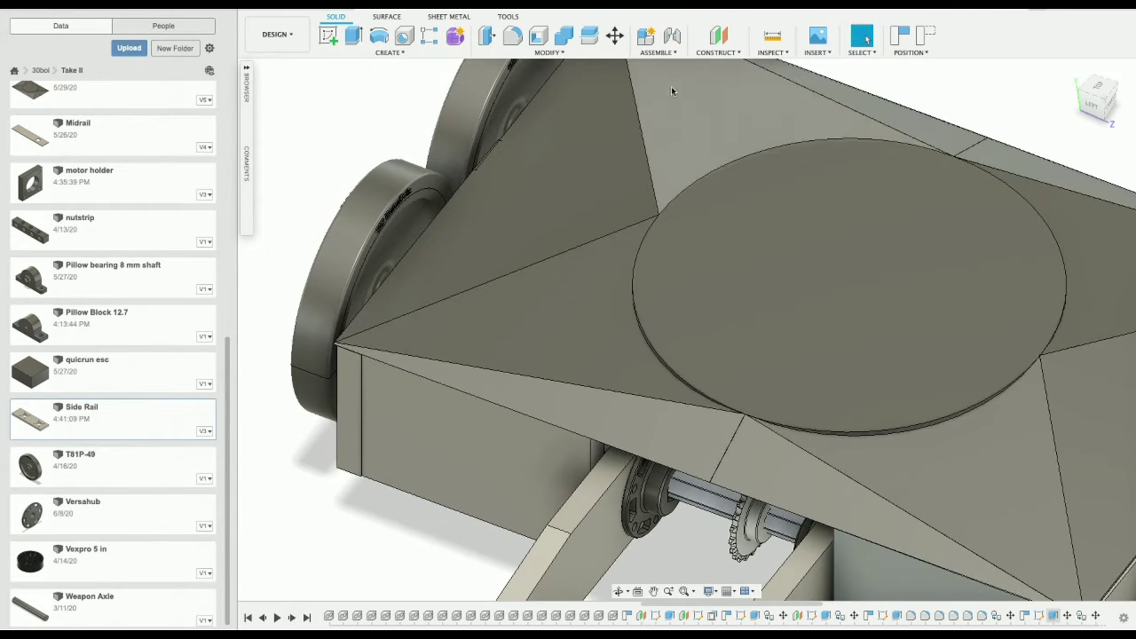
scroll(86, 310, "up", 4)
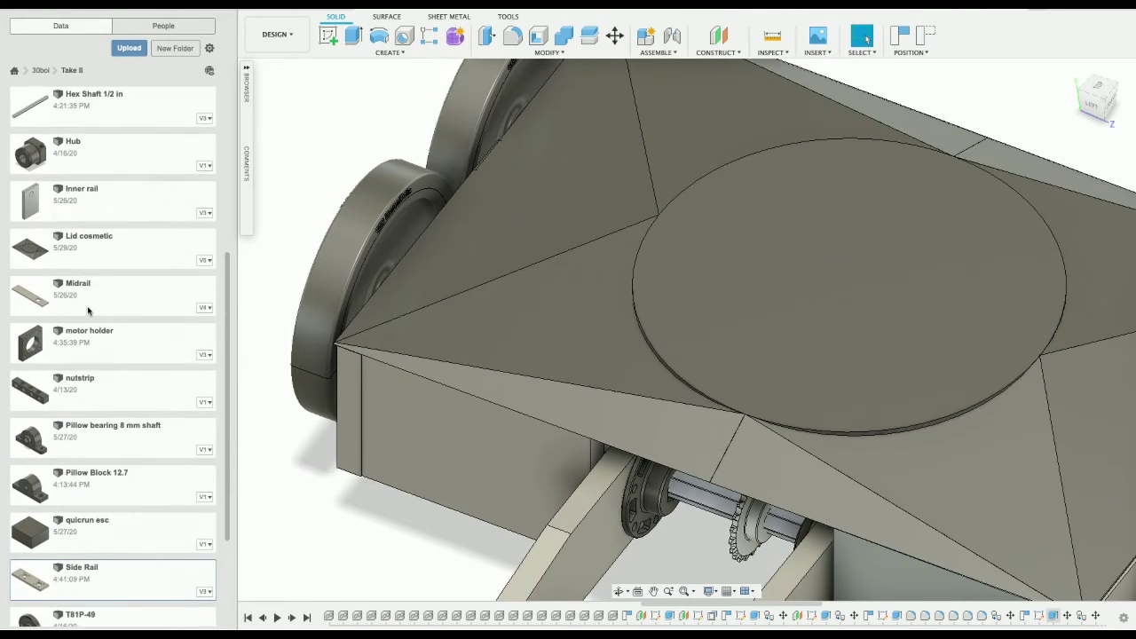
left_click(100, 261)
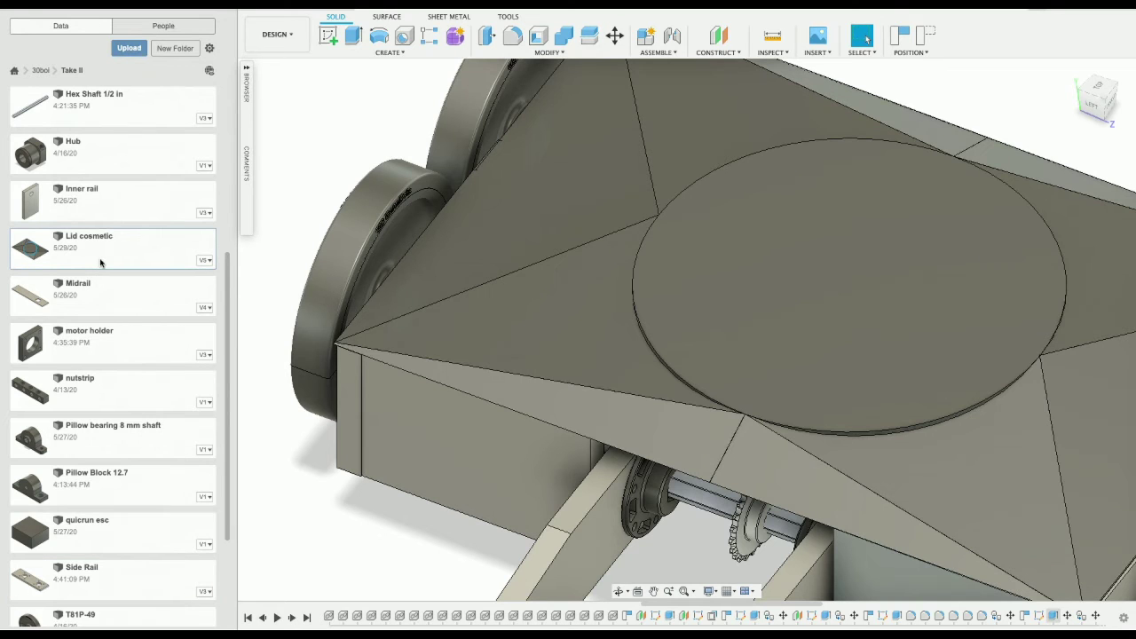
double_click(104, 262)
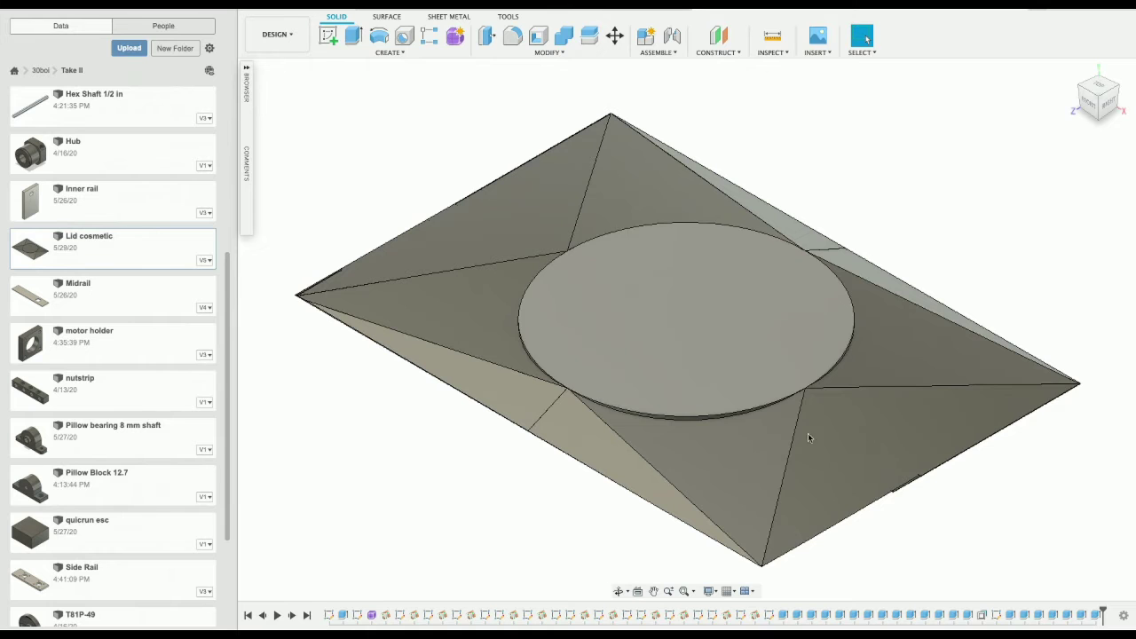
Step: Start a sketch on the top face of the lid's round centre disc
mouse_move(1099, 113)
left_mouse_down()
mouse_move(1080, 123)
mouse_move(1082, 111)
mouse_move(1073, 130)
left_mouse_up()
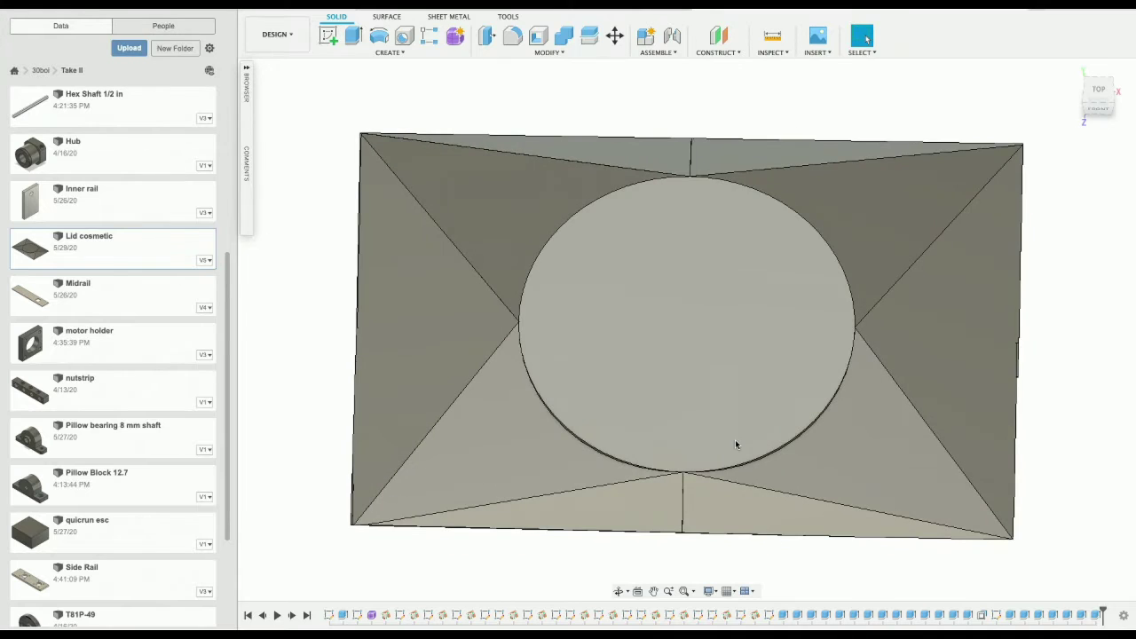
scroll(736, 444, "down", 5)
scroll(618, 342, "up", 3)
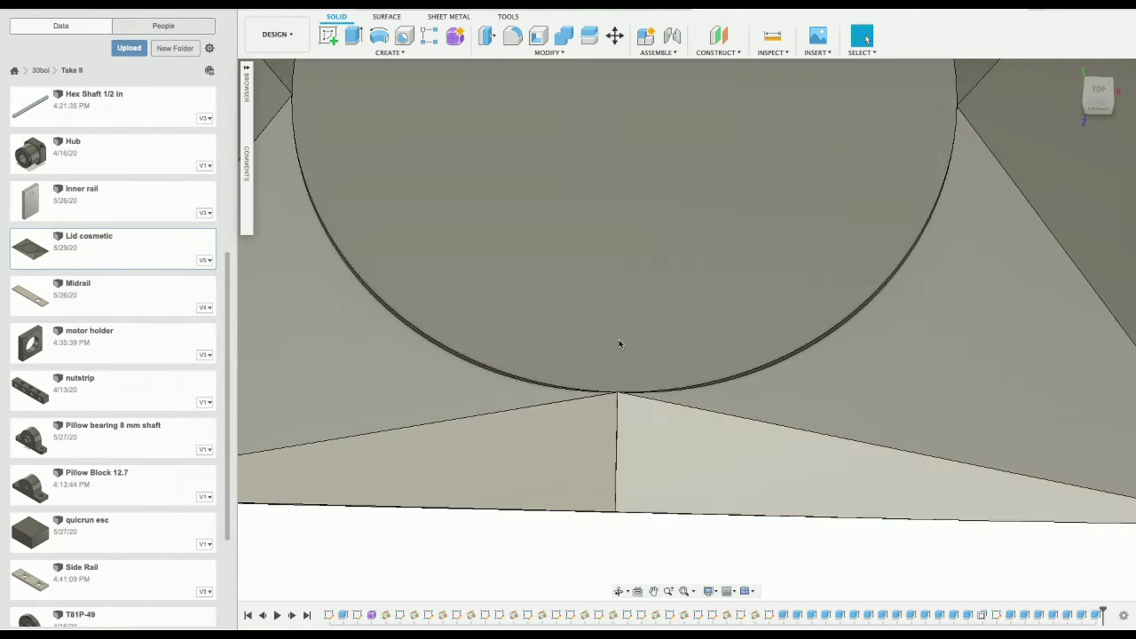
left_click(437, 133)
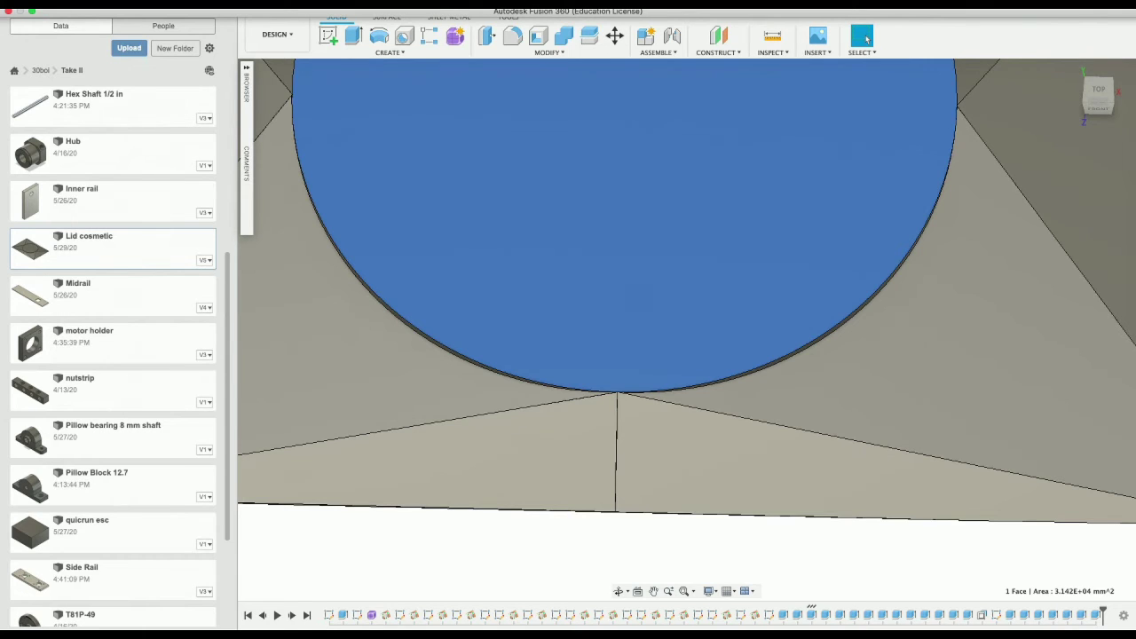
left_click(455, 187)
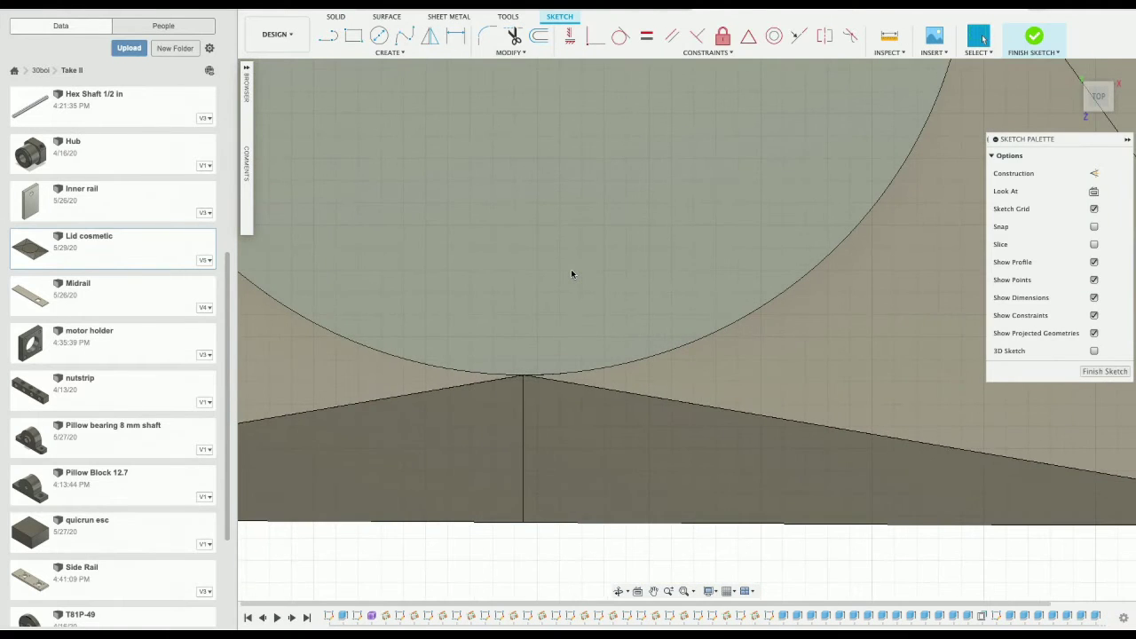
Step: Draw a 13 mm vertical line into the disc from the point where the front facets meet its edge
key("l")
left_click(523, 375)
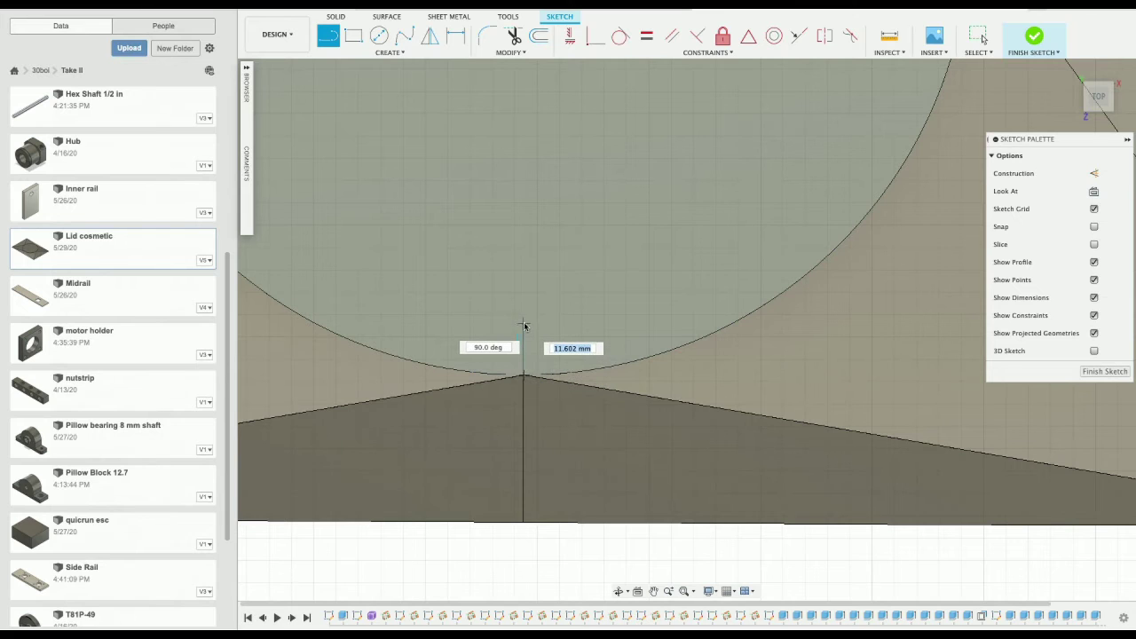
type("13")
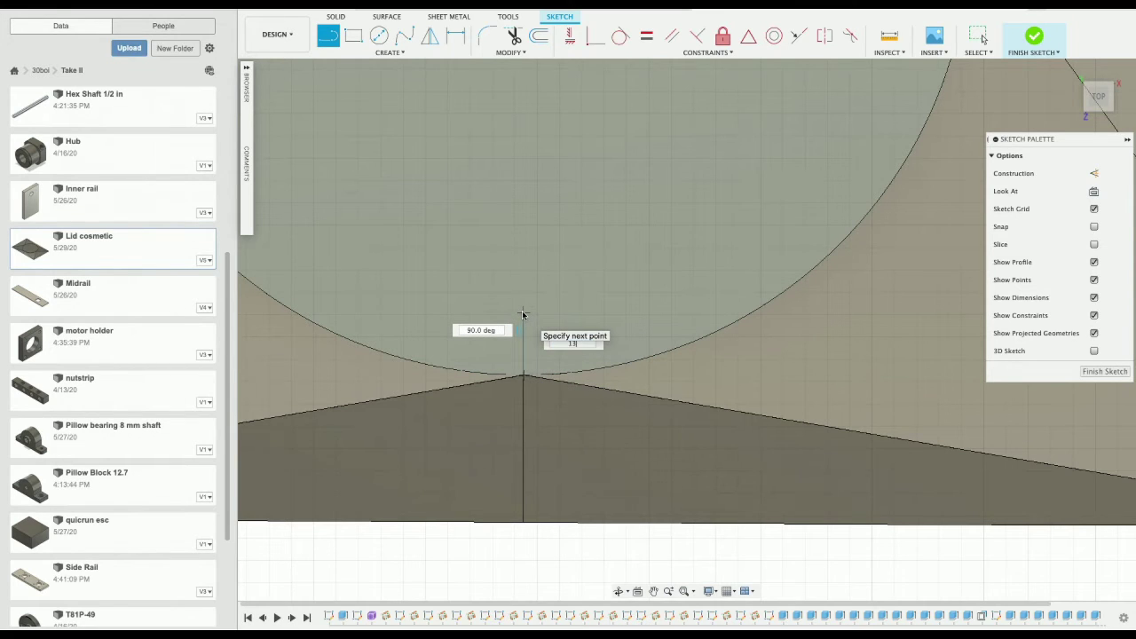
key("Return")
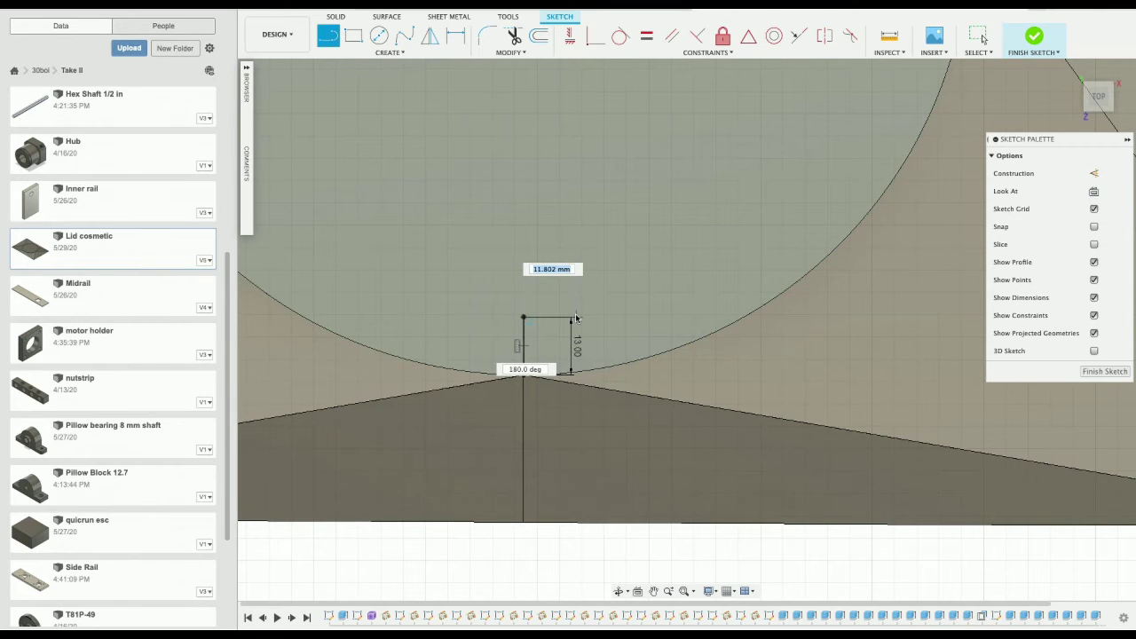
type("13")
key("Return")
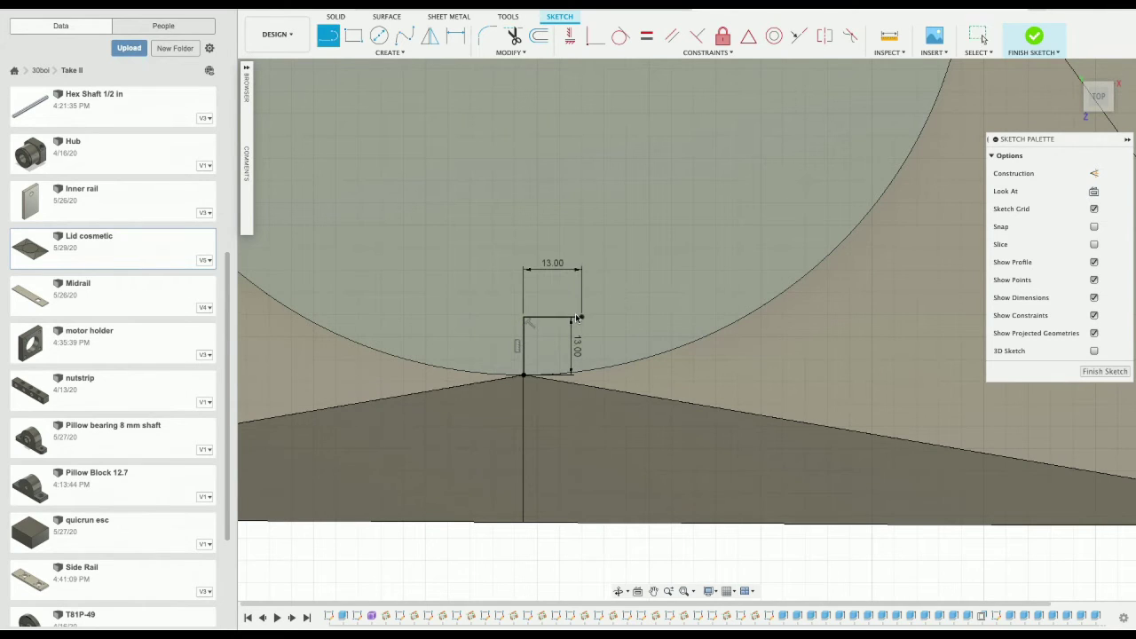
left_click(524, 317)
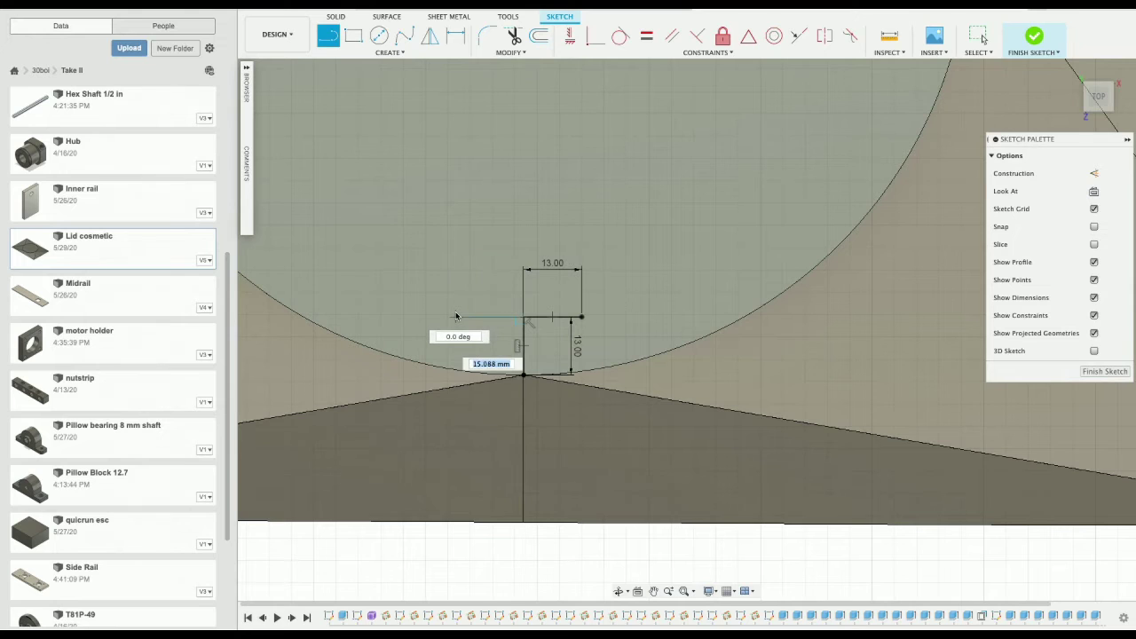
key("ctrl+z")
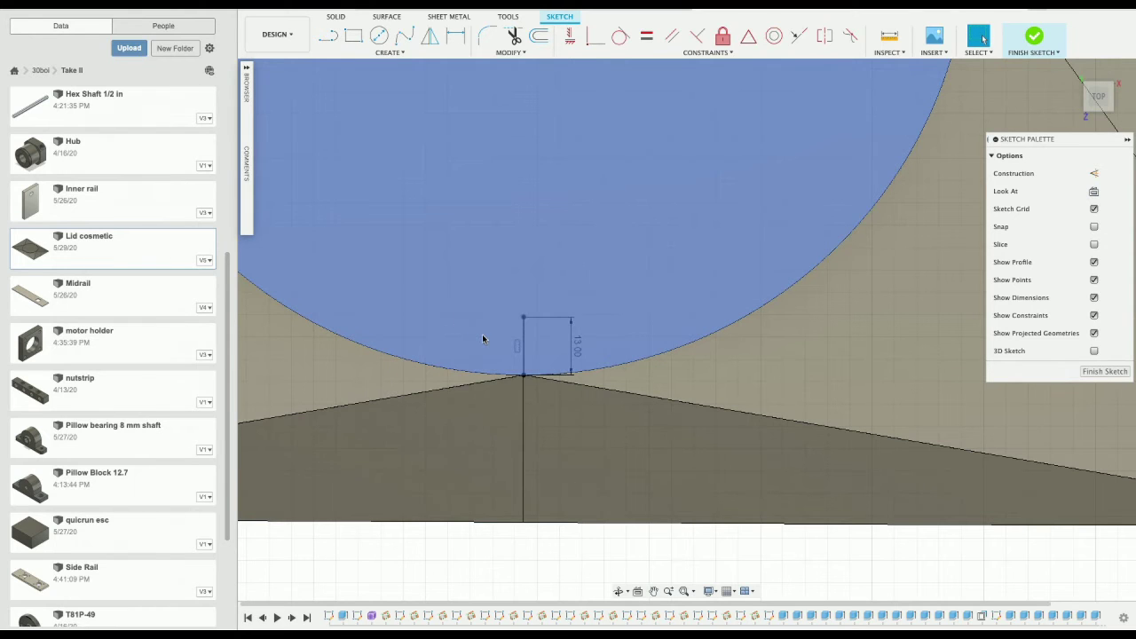
Step: Draw two 8 mm horizontal lines, one to each side, from the inner end of the 13 mm line
key("l")
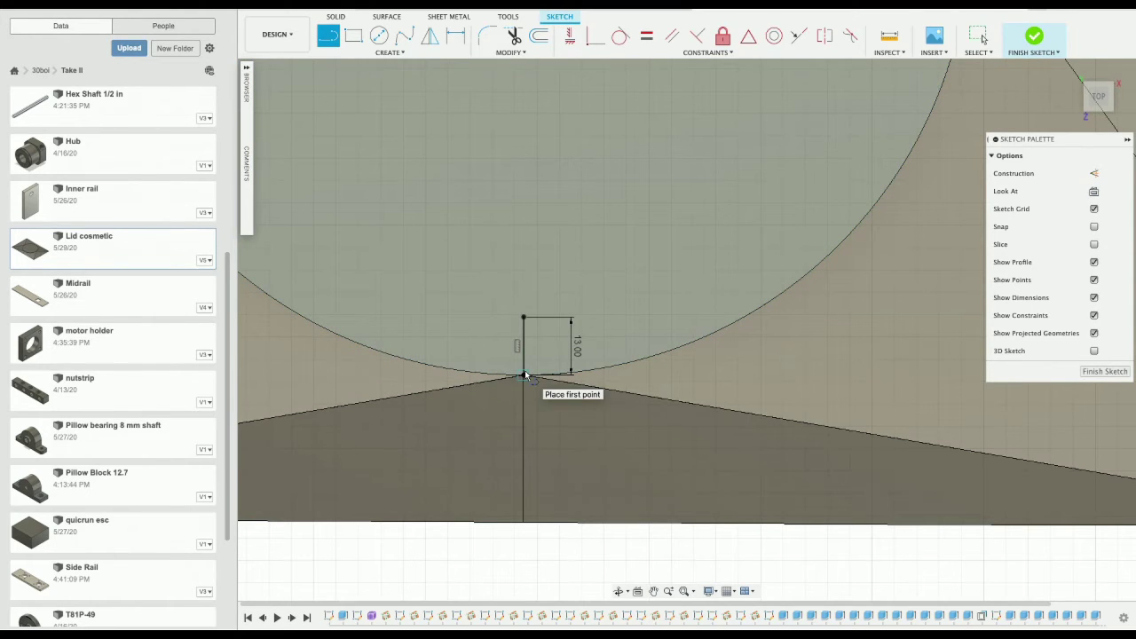
left_click(524, 376)
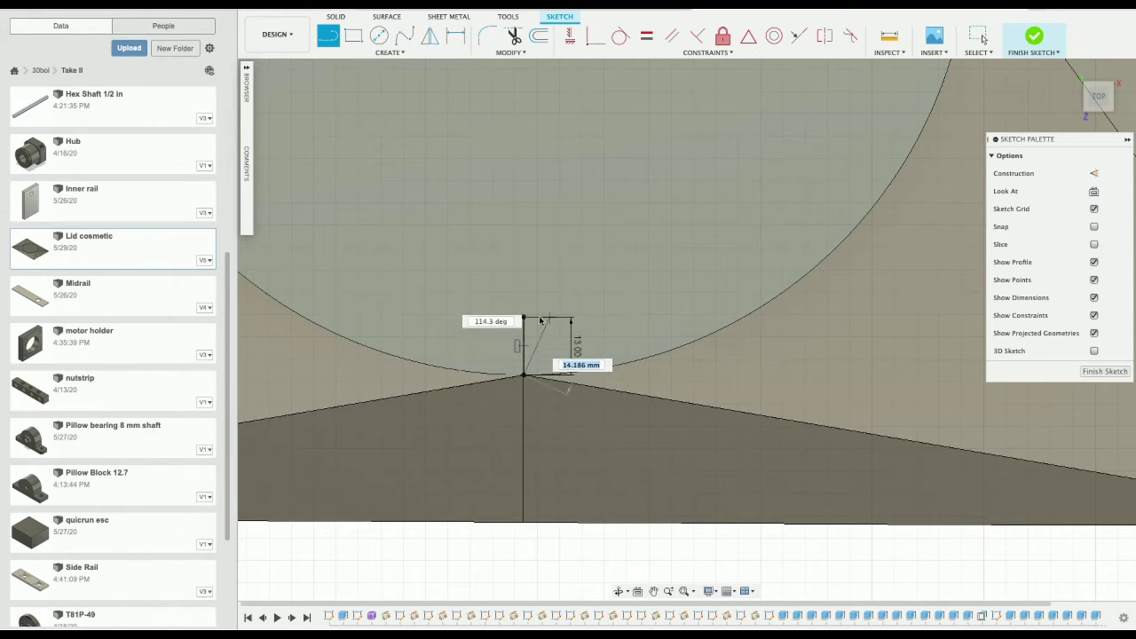
left_click(526, 320)
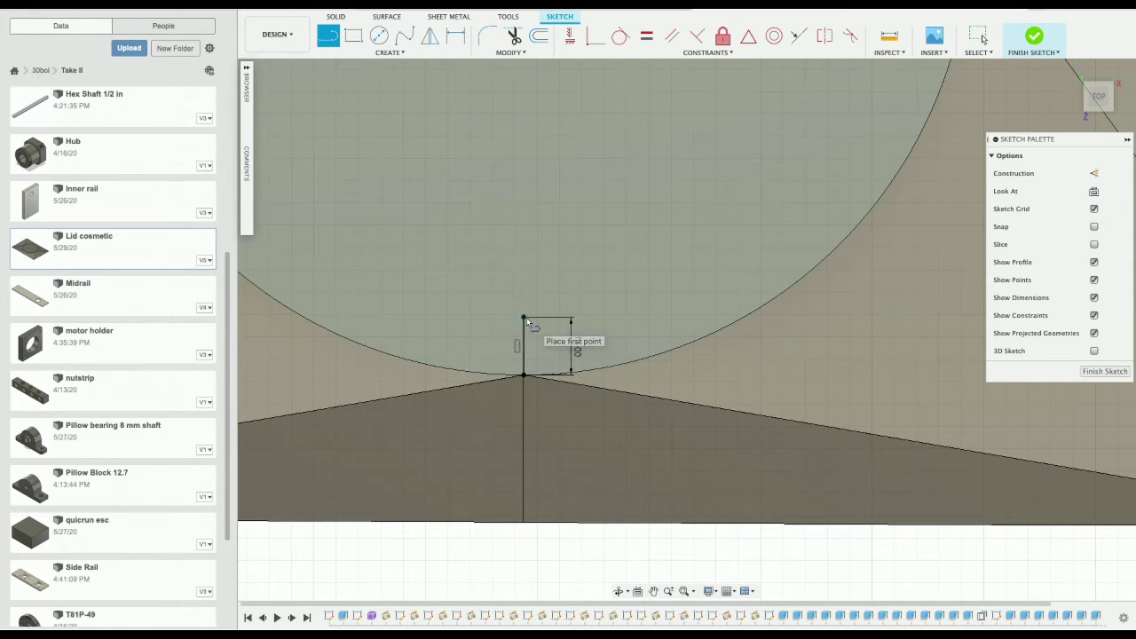
double_click(523, 319)
left_click(523, 319)
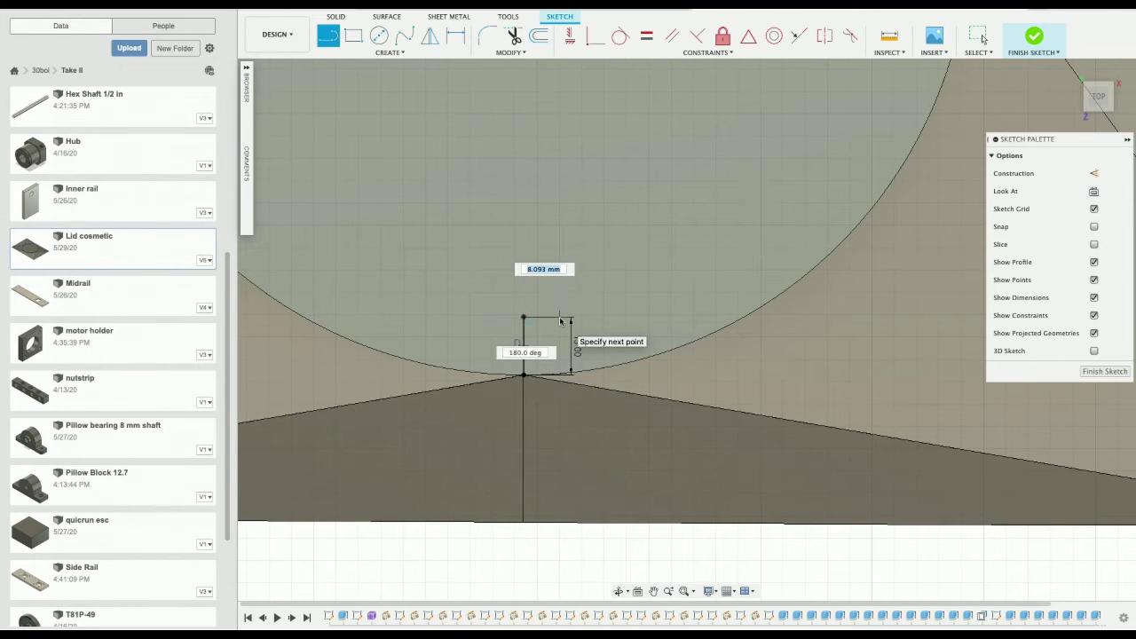
type("8")
key("Return")
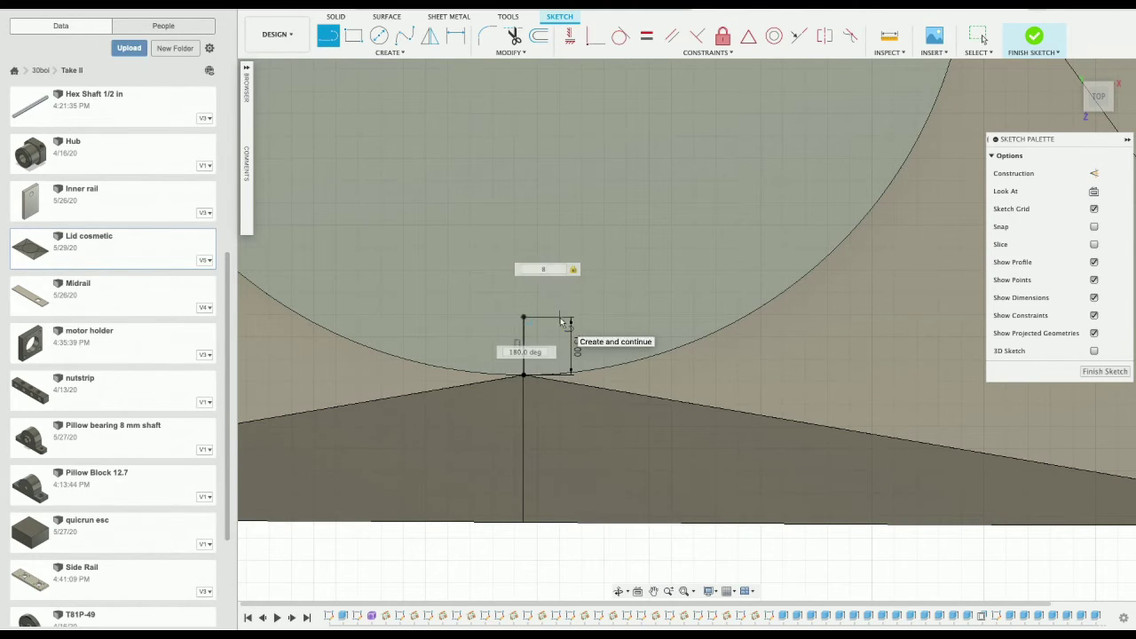
key("Escape")
left_click(525, 318)
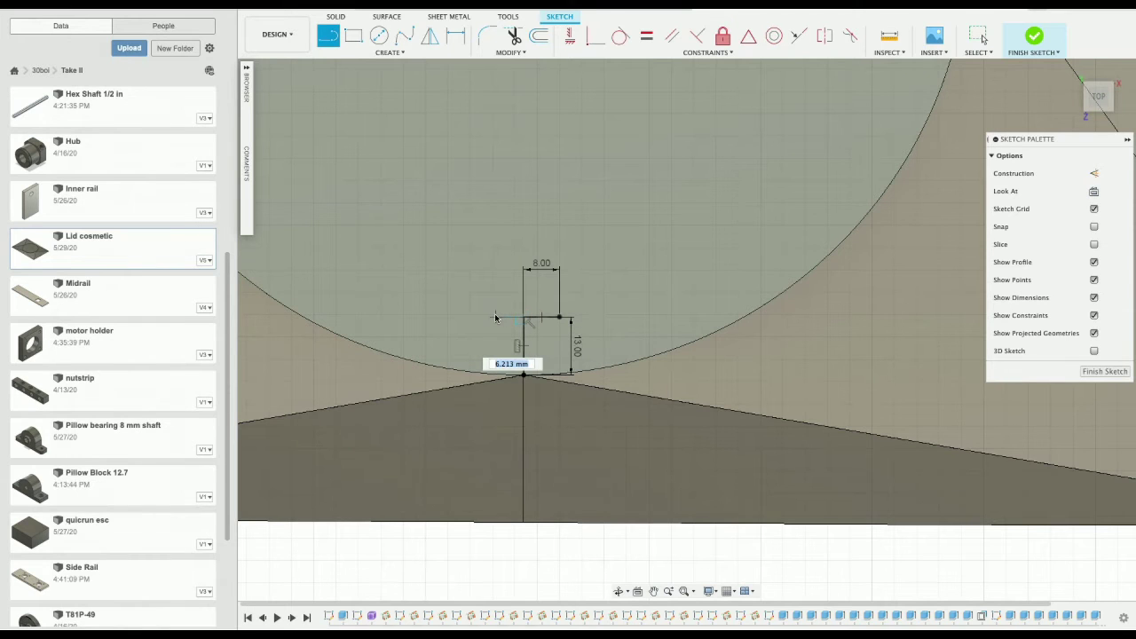
type("8")
key("Tab")
key("Return")
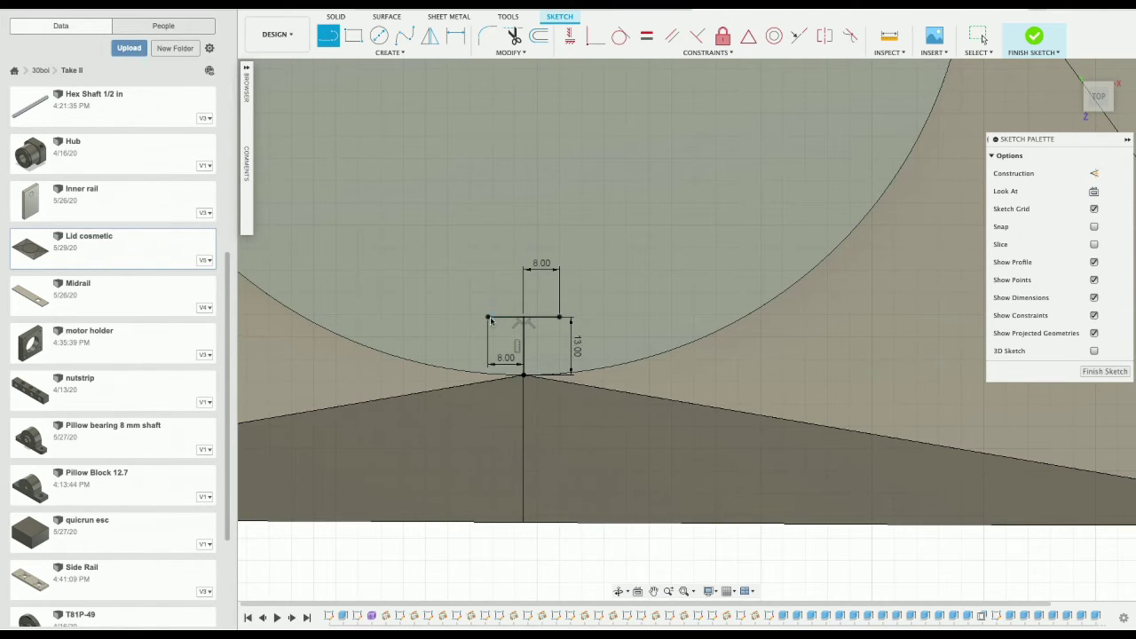
Step: Close the triangle with slanted lines joining both outer endpoints to the point on the disc's edge
left_click(525, 378)
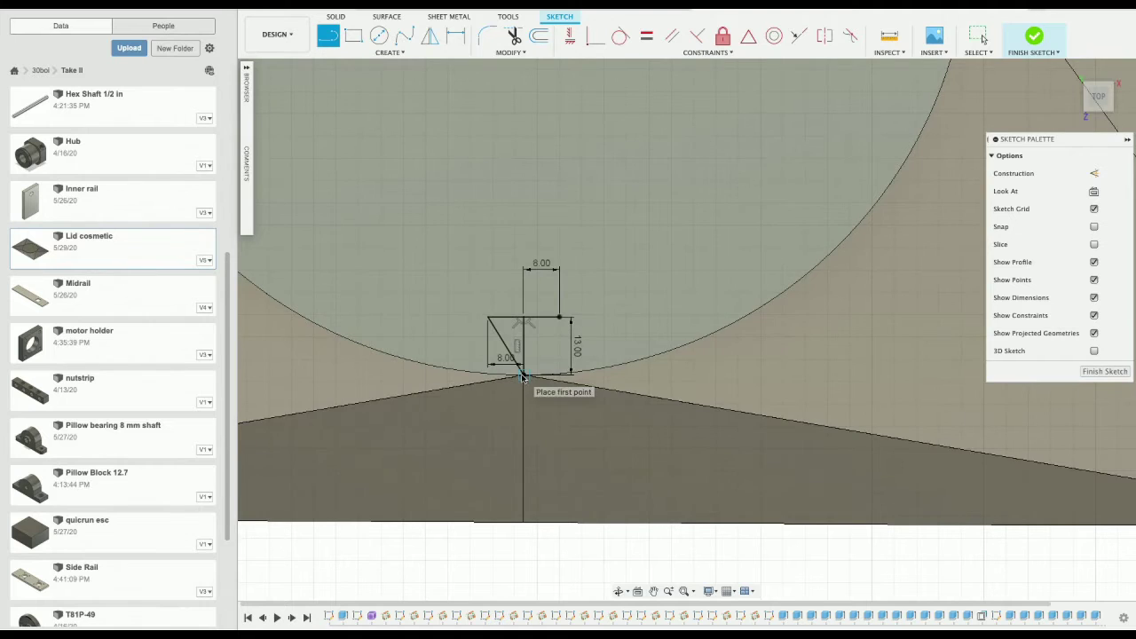
left_click(559, 317)
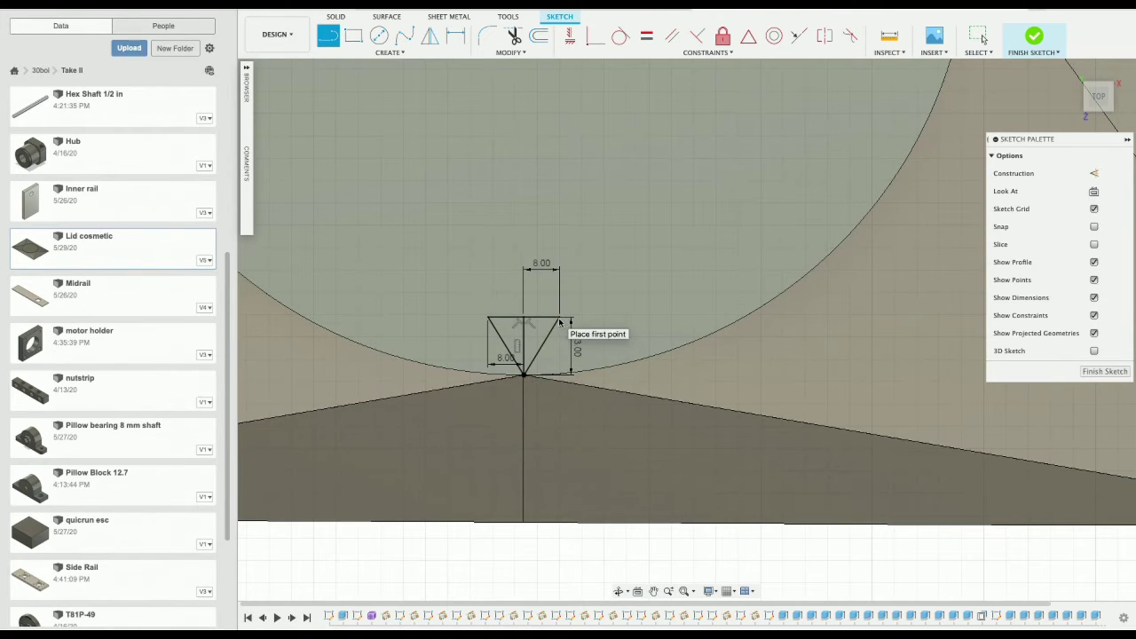
key("Escape")
Step: Extrude both halves of the triangle -500 mm as a cut through the lid
left_click(539, 349)
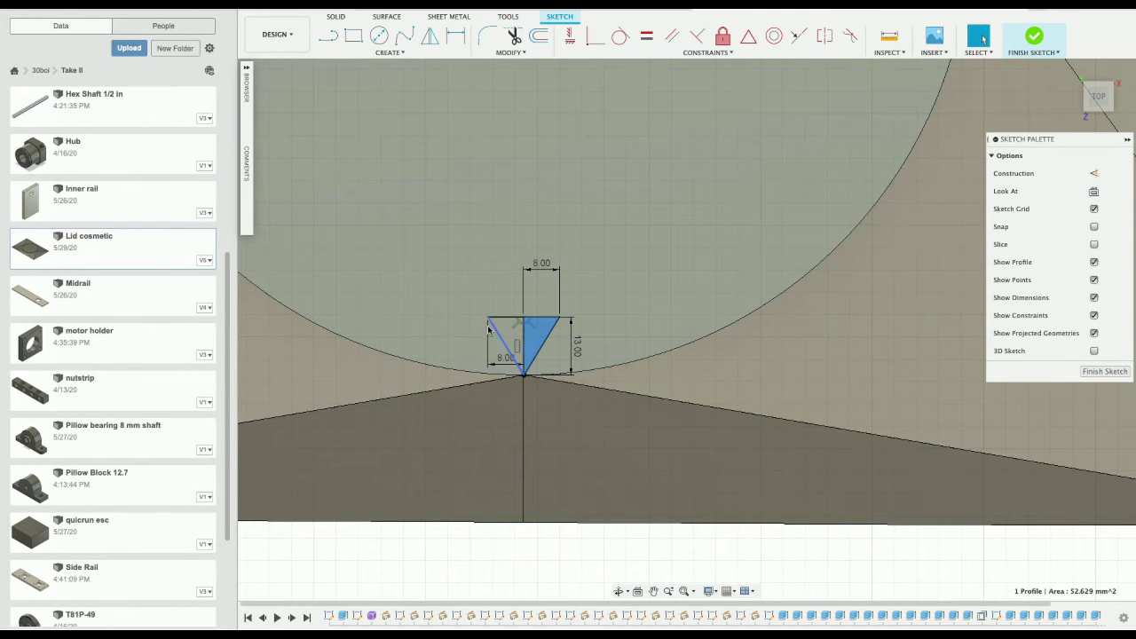
left_click(504, 334, "shift")
scroll(621, 339, "down", 3)
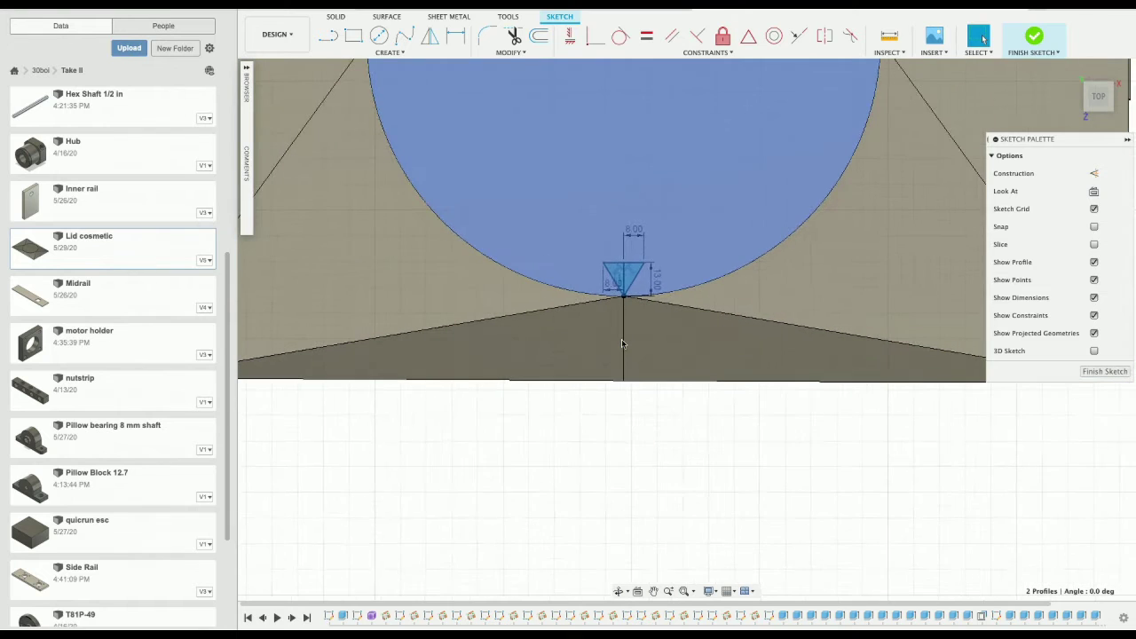
left_click(336, 16)
left_click(352, 36)
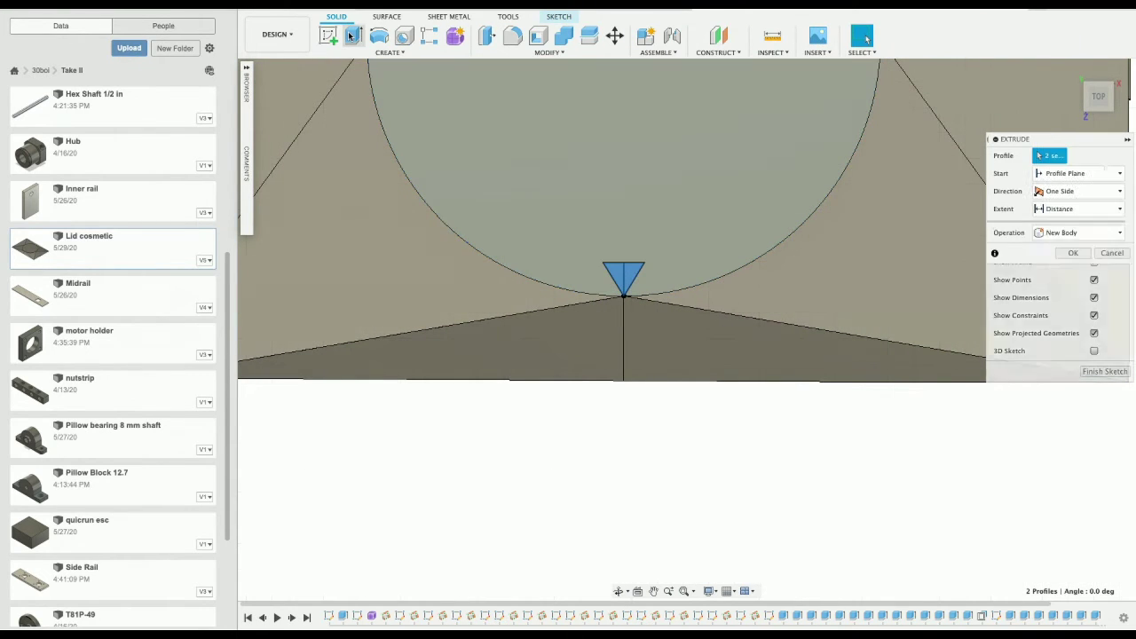
type("-500")
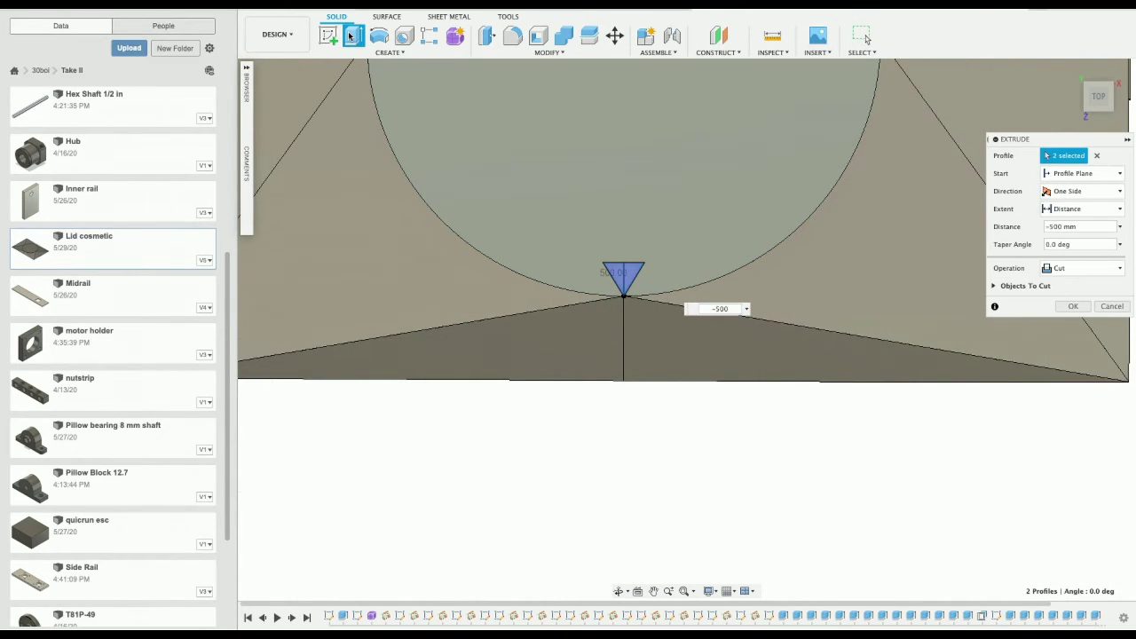
key("Return")
Step: Inspect the triangular cutout from the lid's underside and from above
scroll(794, 311, "down", 2)
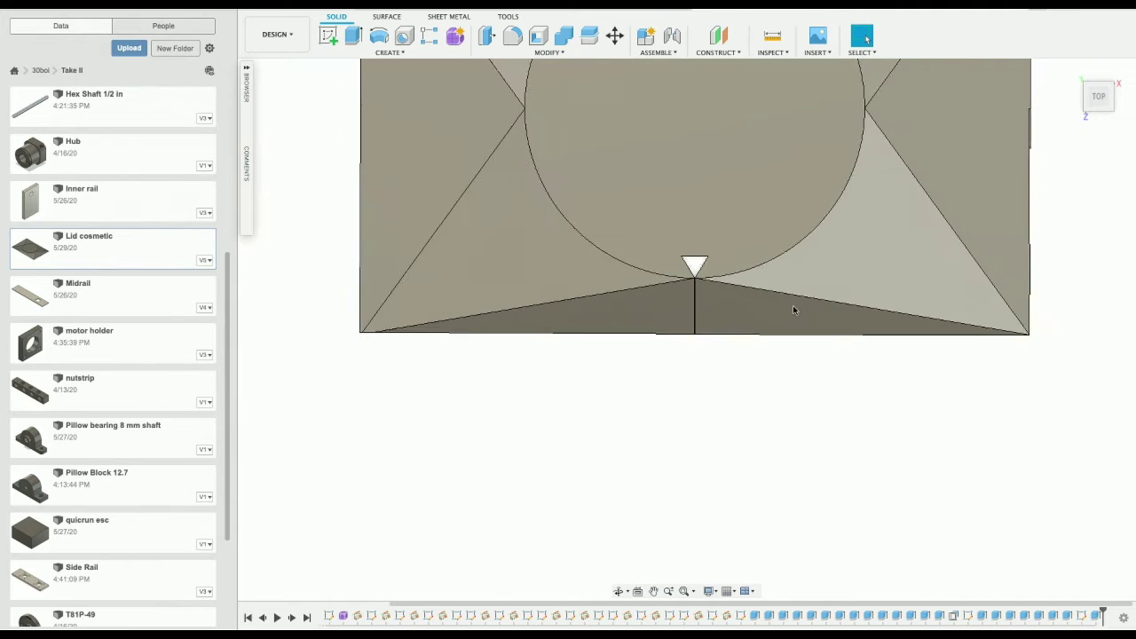
mouse_move(687, 330)
middle_mouse_down("shift")
mouse_move(743, 304)
mouse_move(742, 291)
middle_mouse_up("shift")
mouse_move(1020, 121)
middle_mouse_down("shift")
mouse_move(1037, 25)
mouse_move(1019, 18)
middle_mouse_up("shift")
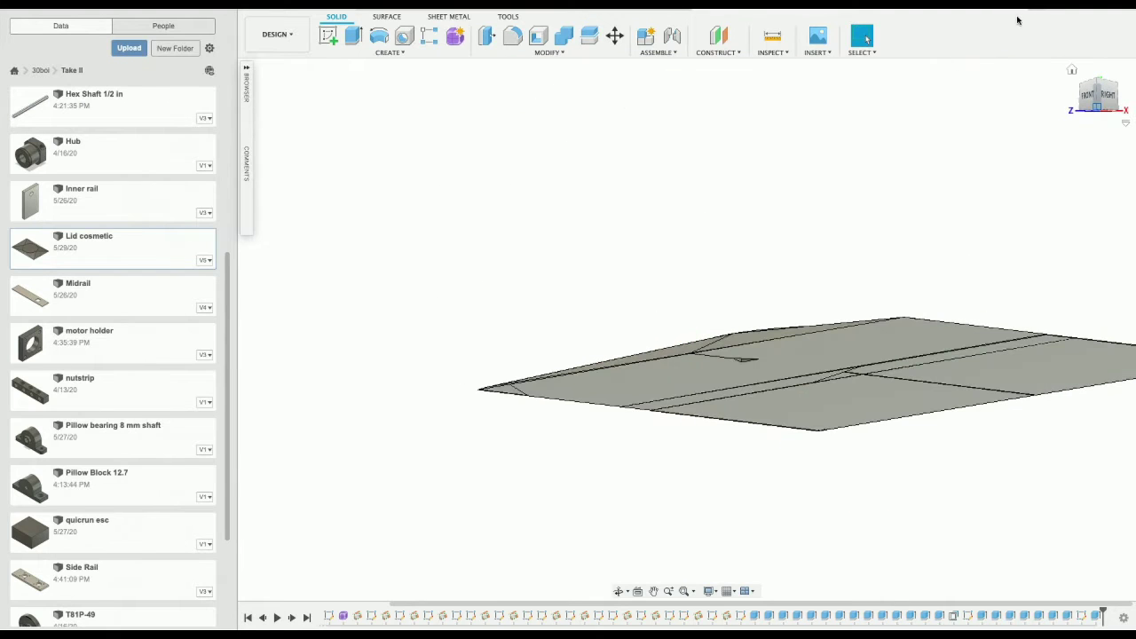
left_click(1081, 89)
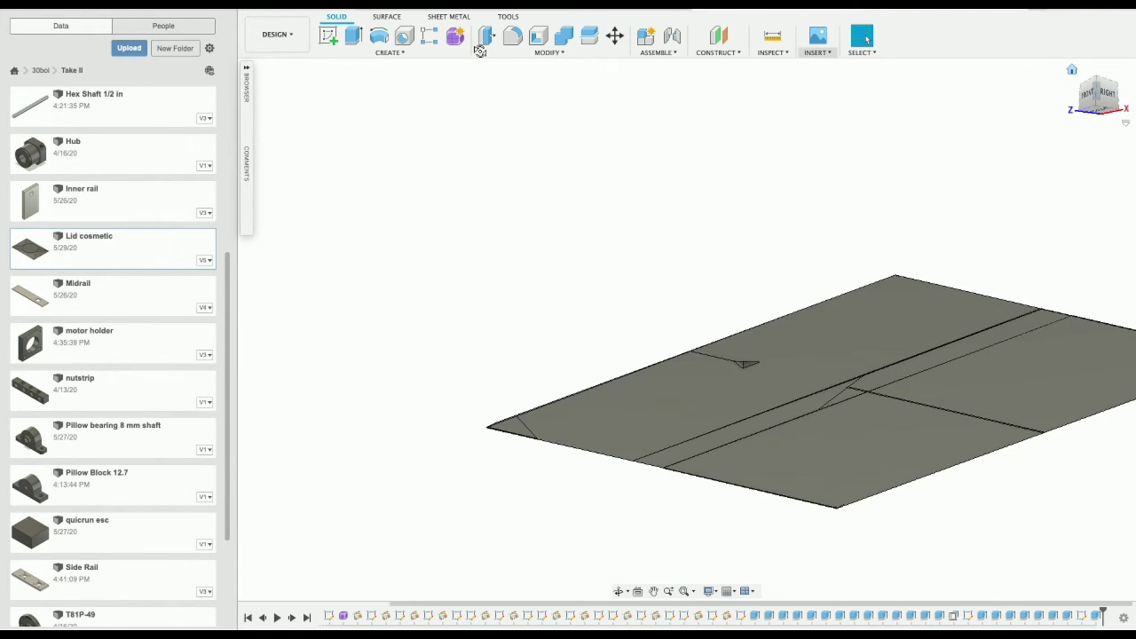
left_click(266, 8)
left_click(497, 183)
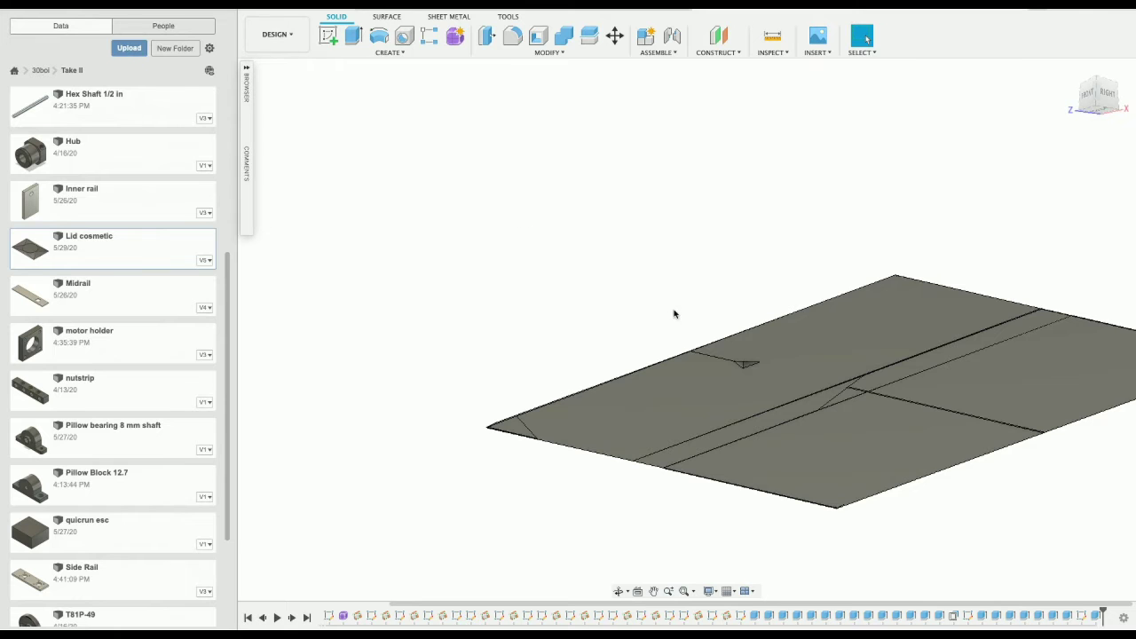
middle_click_drag(686, 329, 1025, 162, "shift")
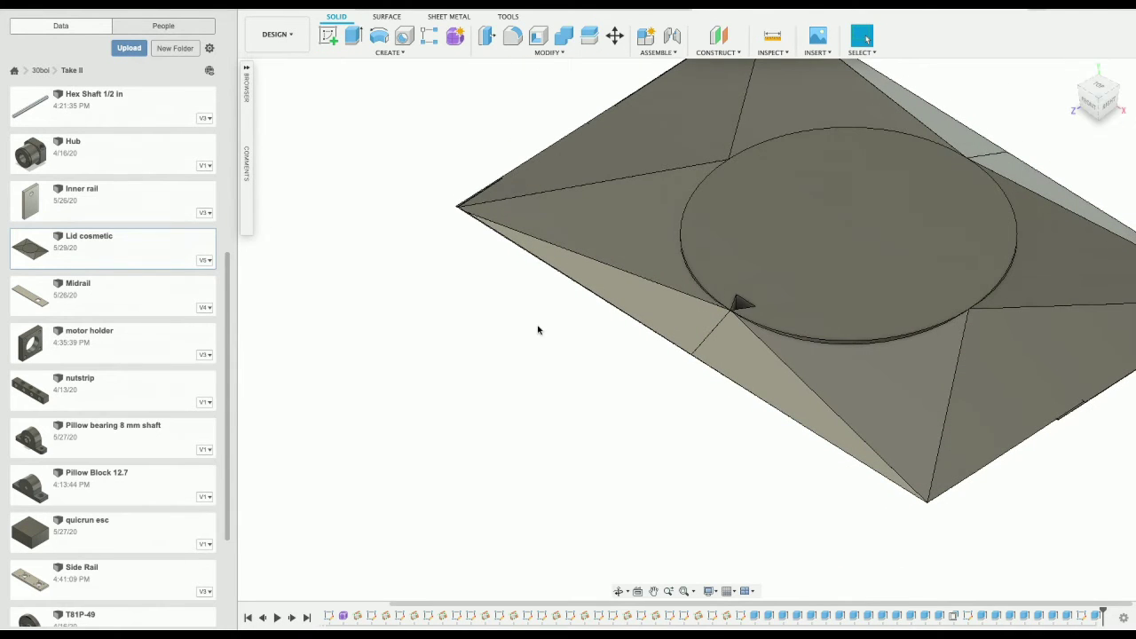
Step: Undo the triangular cut and its sketch lines on the cosmetic lid, leaving the sketch empty and closed
key("super+z")
key("super+z")
key("super+z")
key("super+z")
key("super+z")
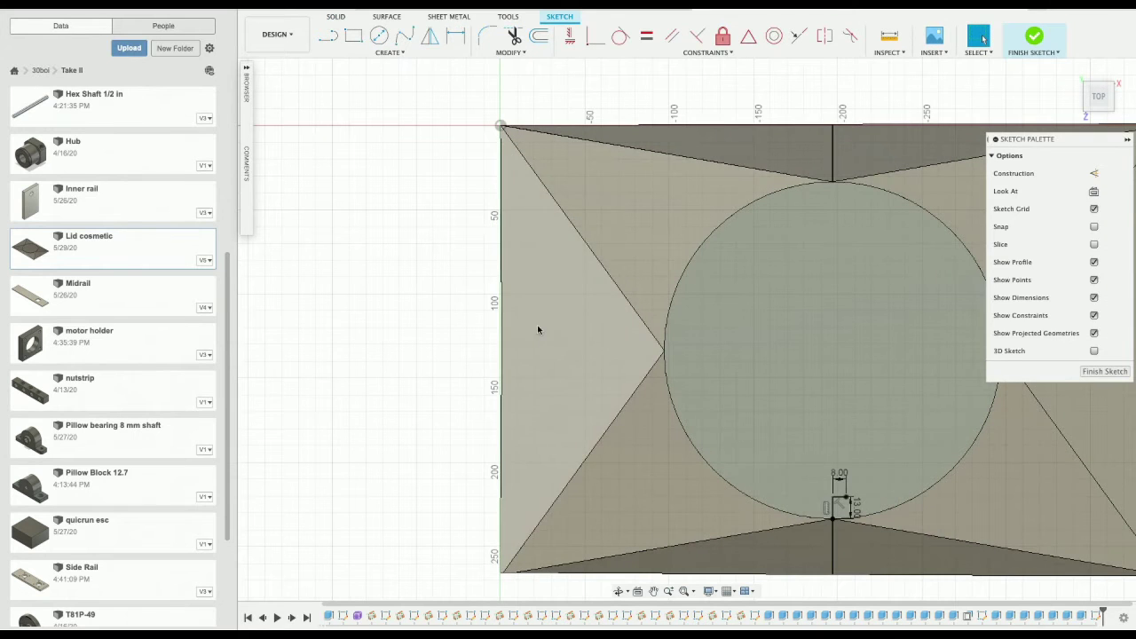
key("super+z")
mouse_move(518, 389)
middle_mouse_down()
mouse_move(510, 250)
mouse_move(530, 231)
middle_mouse_up()
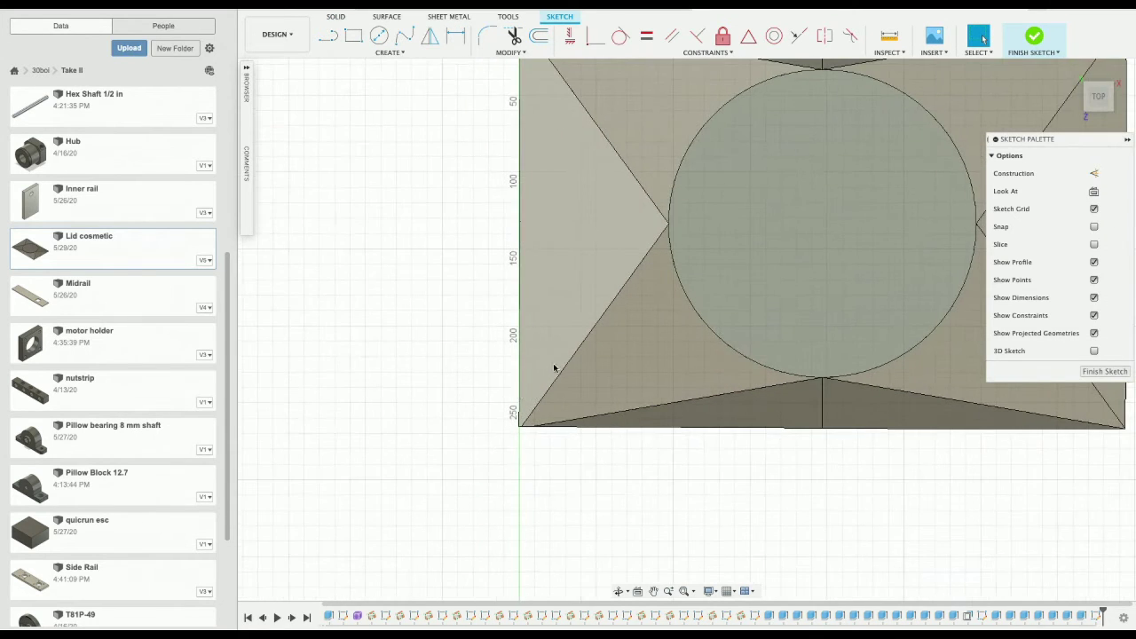
left_click(1034, 36)
key("F6")
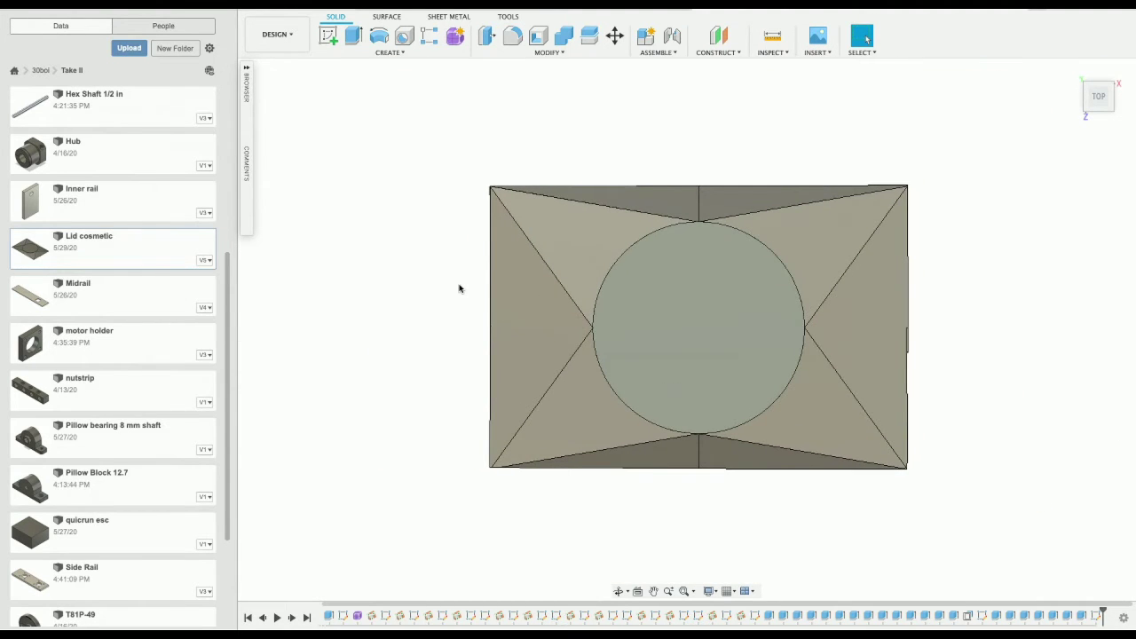
scroll(458, 288, "up", 5)
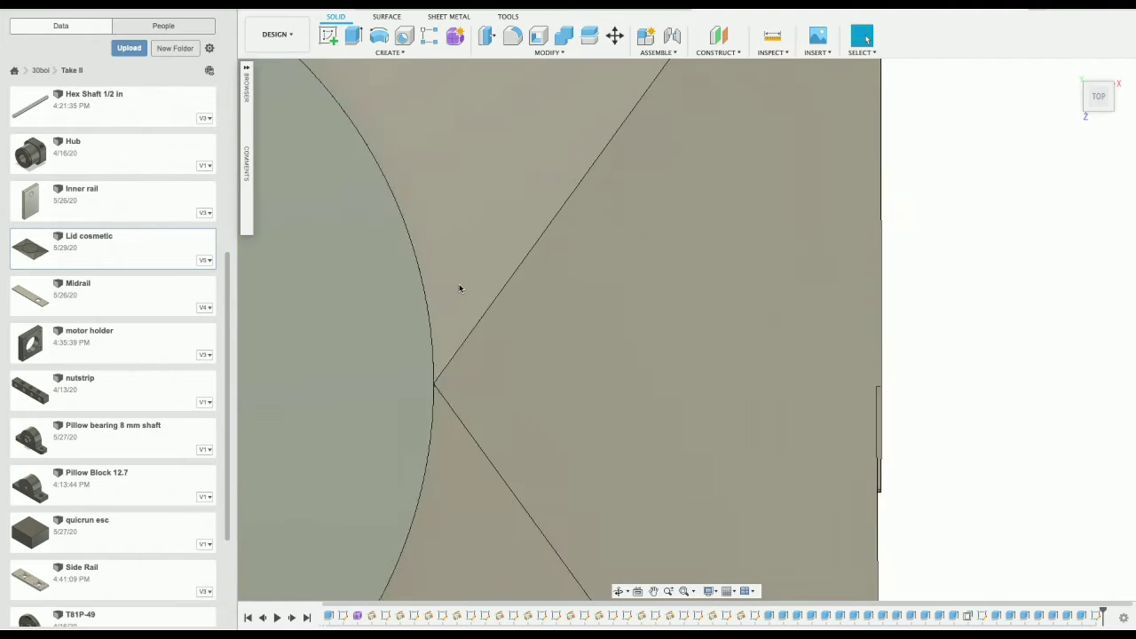
scroll(459, 288, "up", 3)
scroll(458, 287, "down", 5)
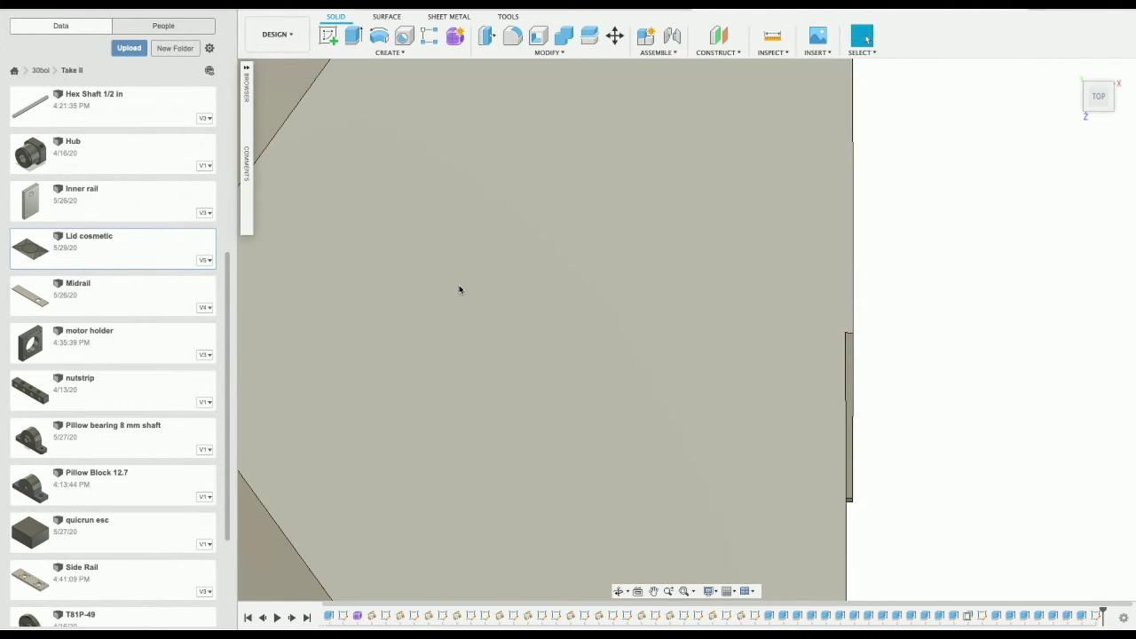
key("F6")
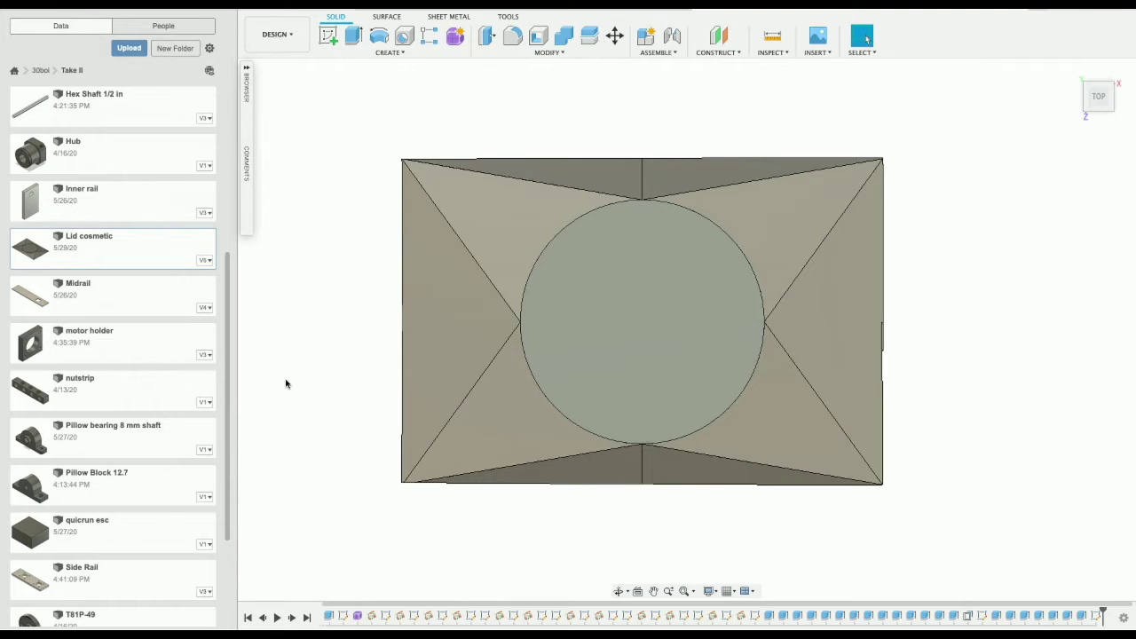
scroll(144, 418, "down", 4)
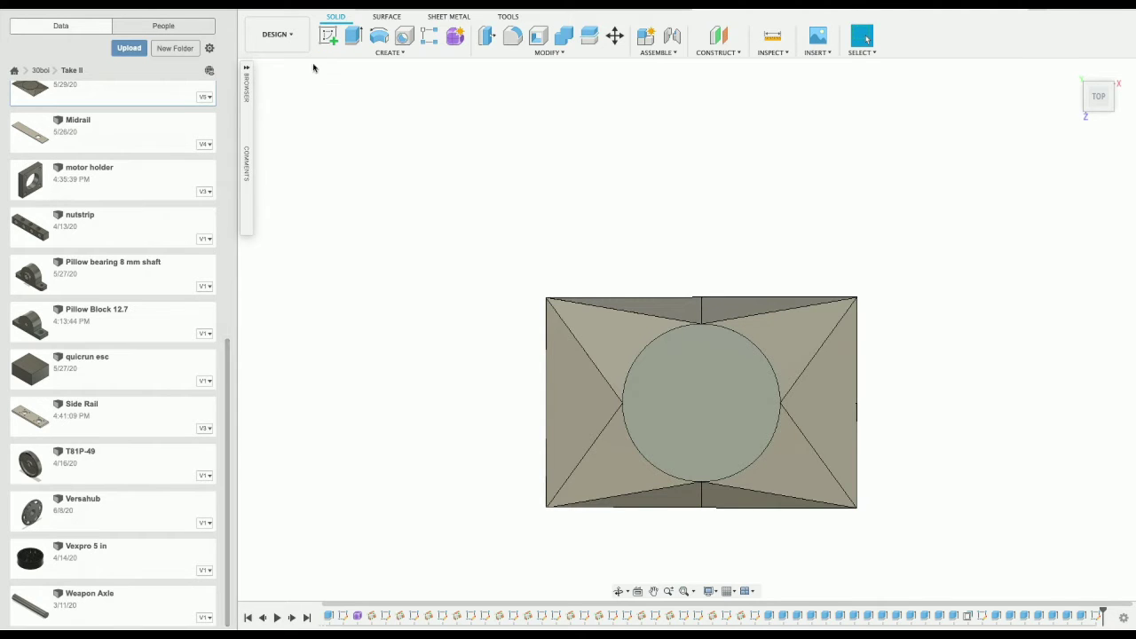
Step: Switch to the robot assembly and examine the motors, motor holders and hex shaft inside the frame from underneath
left_click(502, 11)
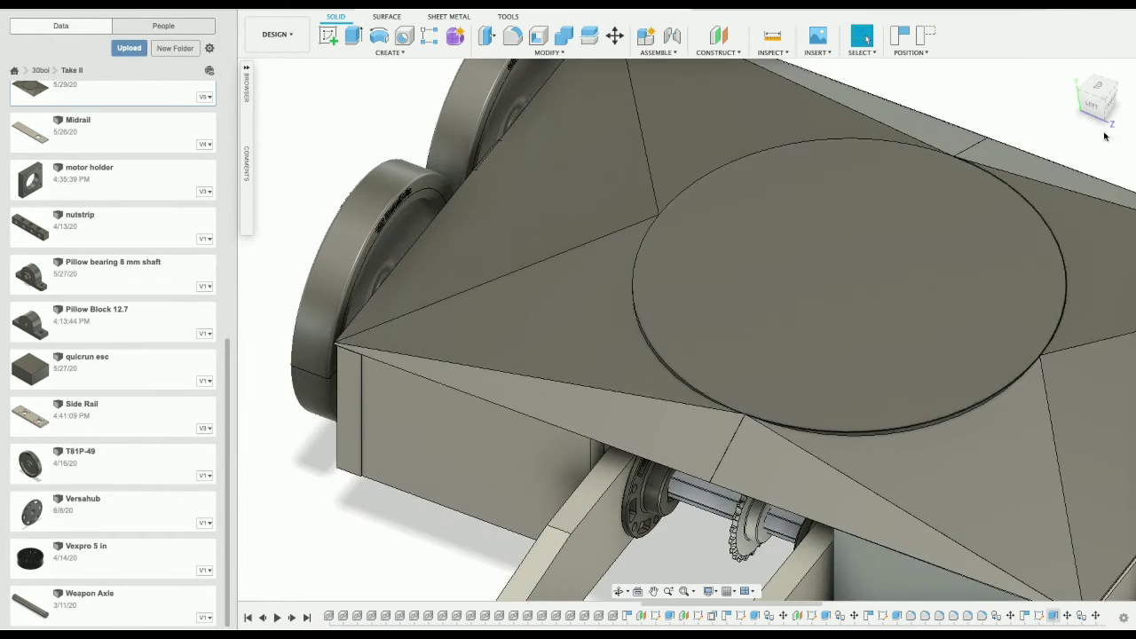
left_click_drag(1097, 110, 1083, 29)
left_click_drag(1091, 104, 1085, 14)
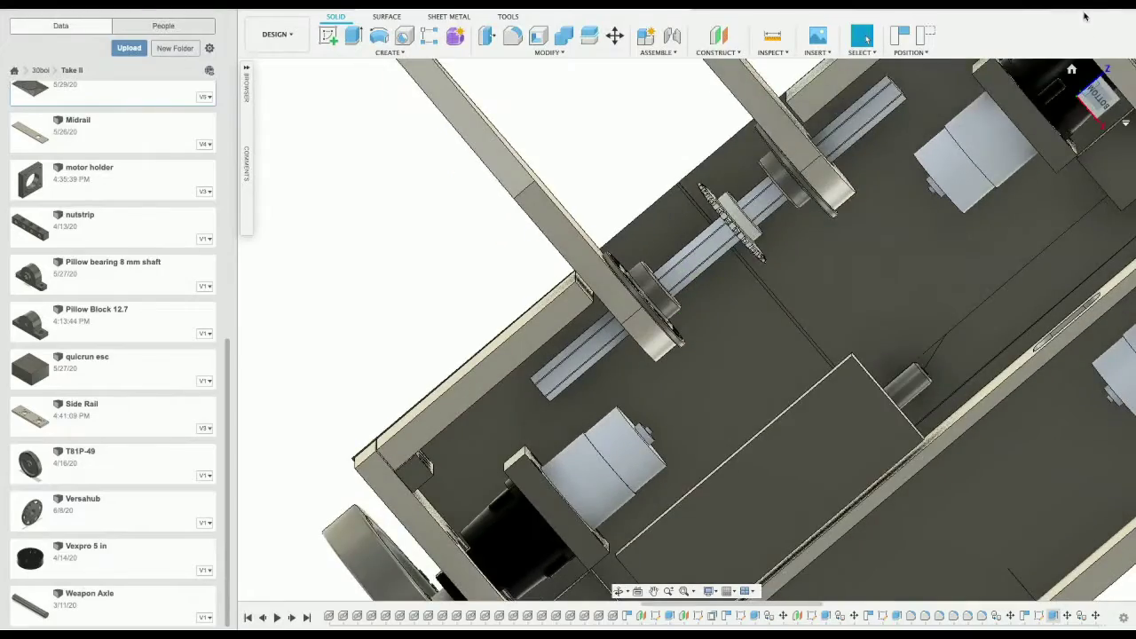
scroll(968, 245, "down", 5)
scroll(968, 246, "right", 4)
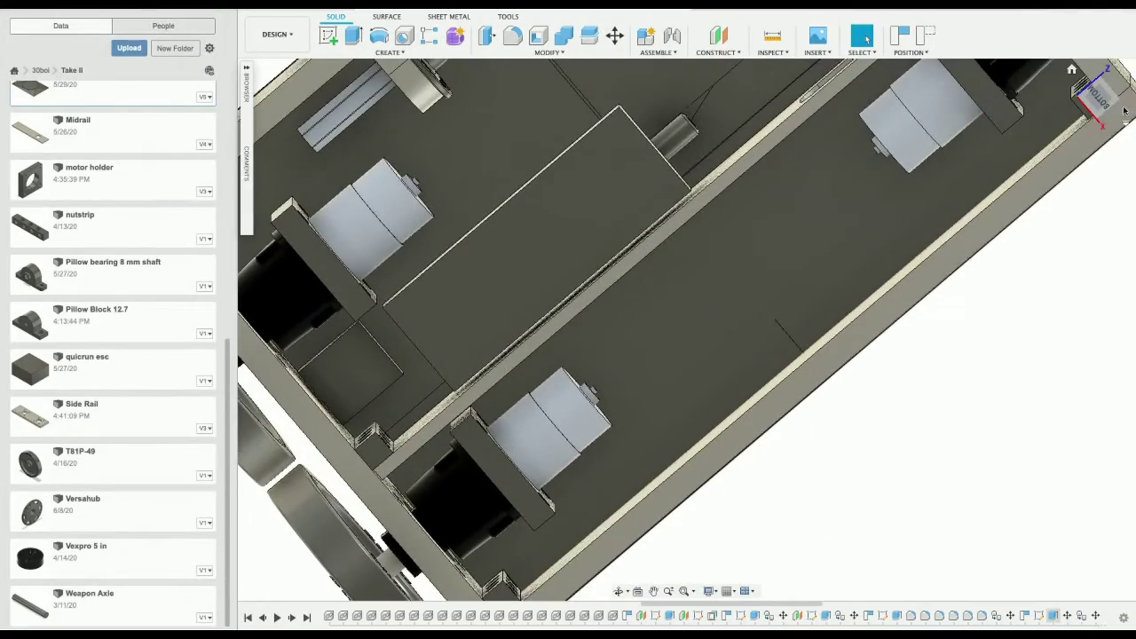
middle_click_drag(683, 322, 980, 191, "shift")
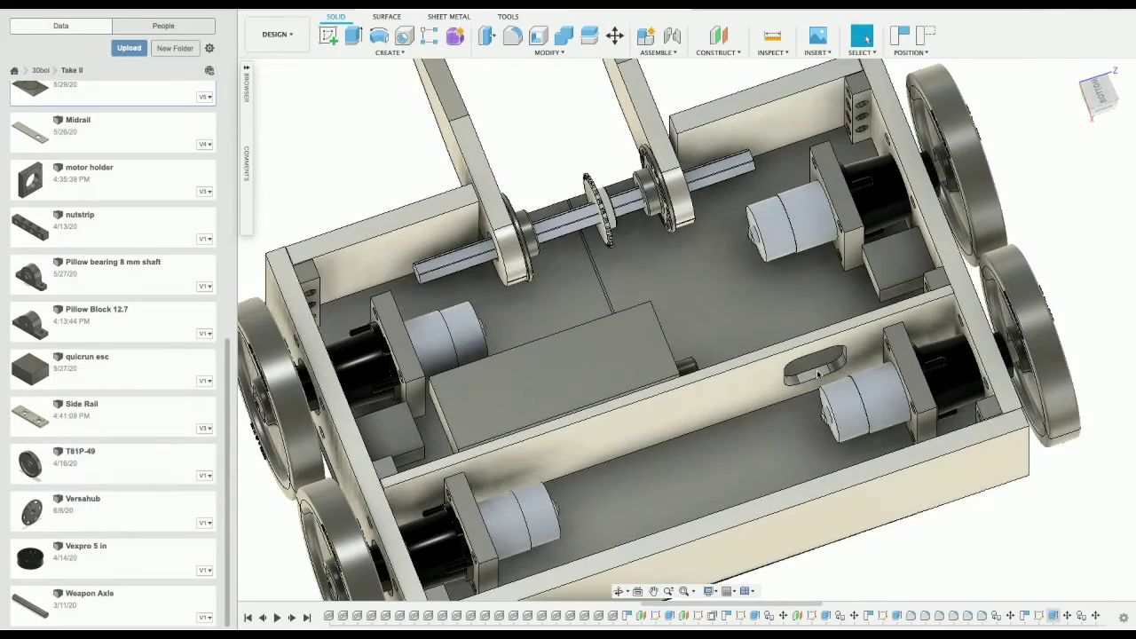
scroll(793, 361, "down", 5)
scroll(791, 363, "up", 4)
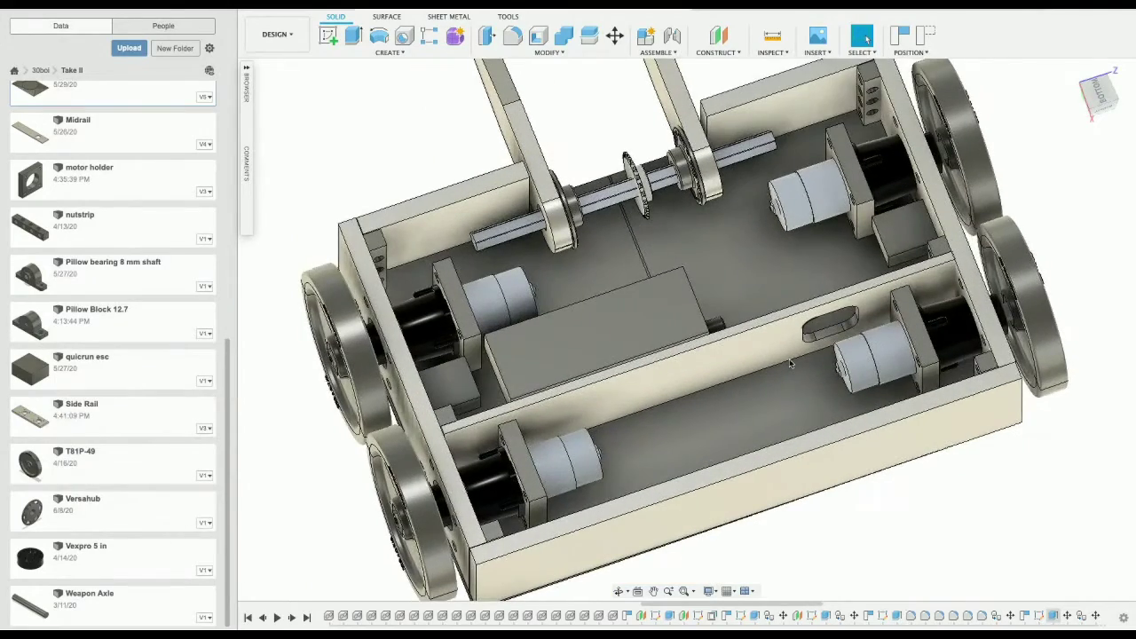
middle_click_drag(789, 359, 852, 338, "shift")
Step: Examine the wheels, forks, midrail and sprocket drive of the assembly from its rear, side and underside
left_click_drag(1090, 103, 1046, 88)
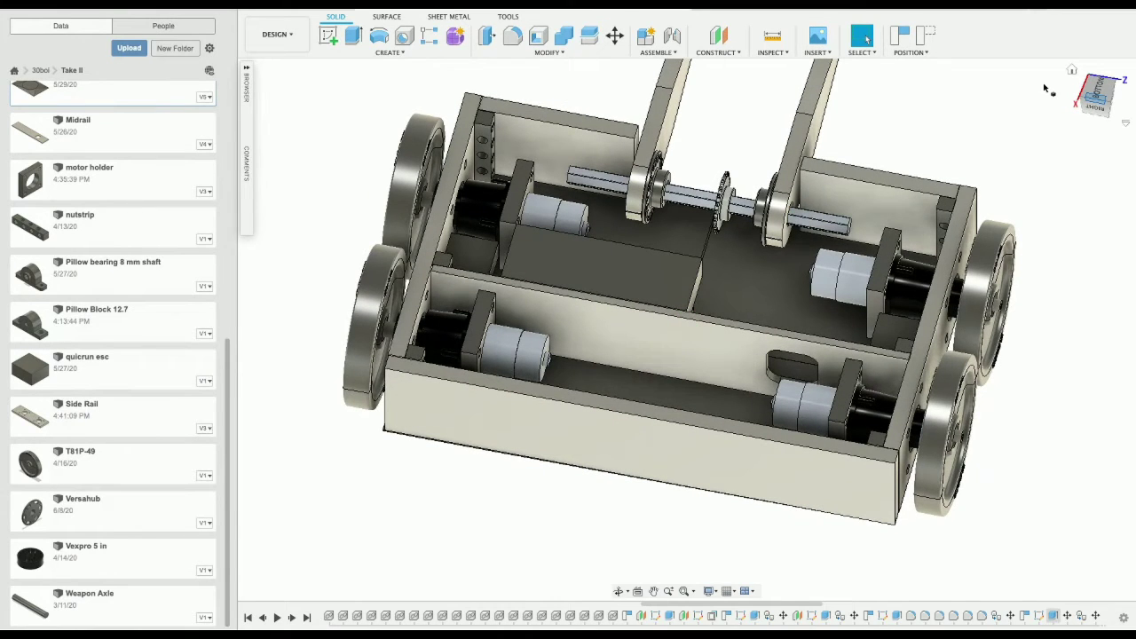
left_click(1097, 92)
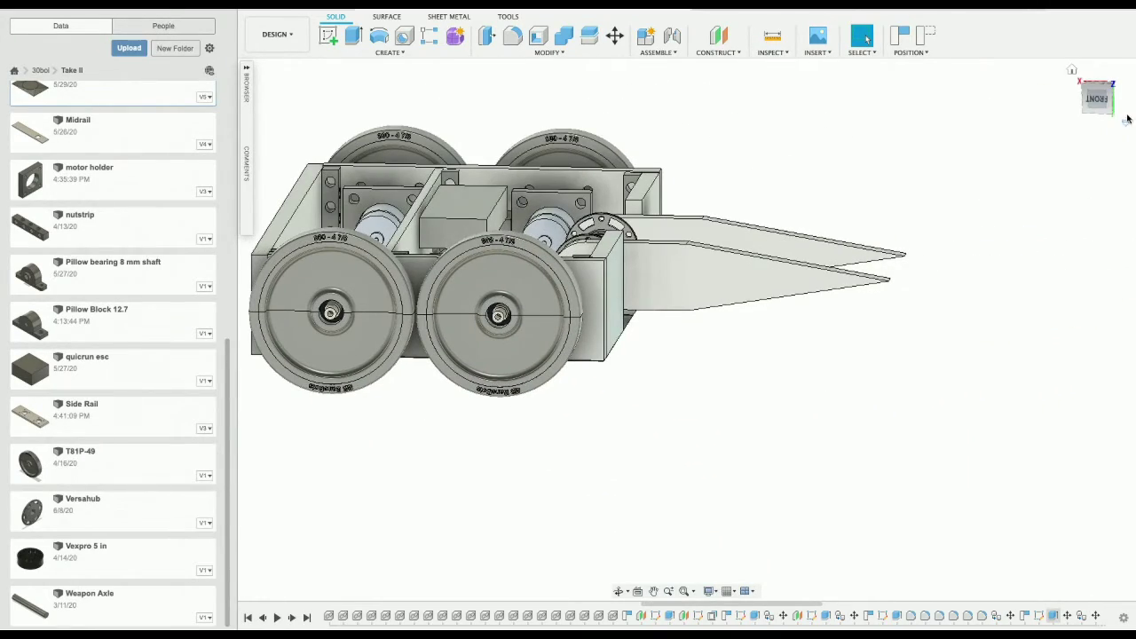
middle_click_drag(685, 325, 776, 256, "shift")
key("F6")
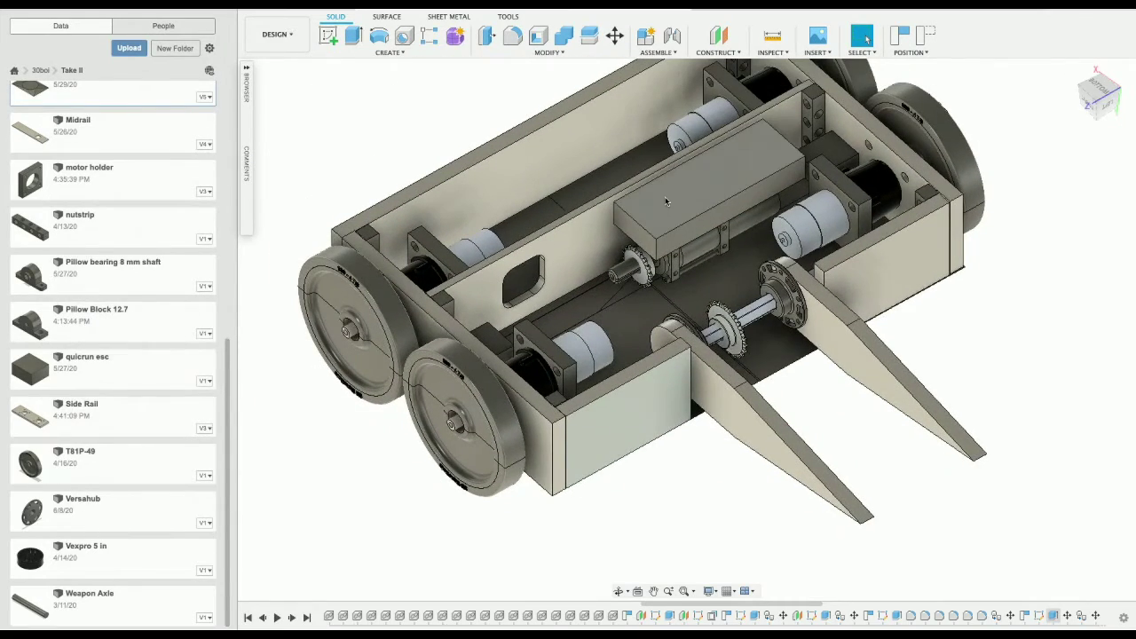
key("F6")
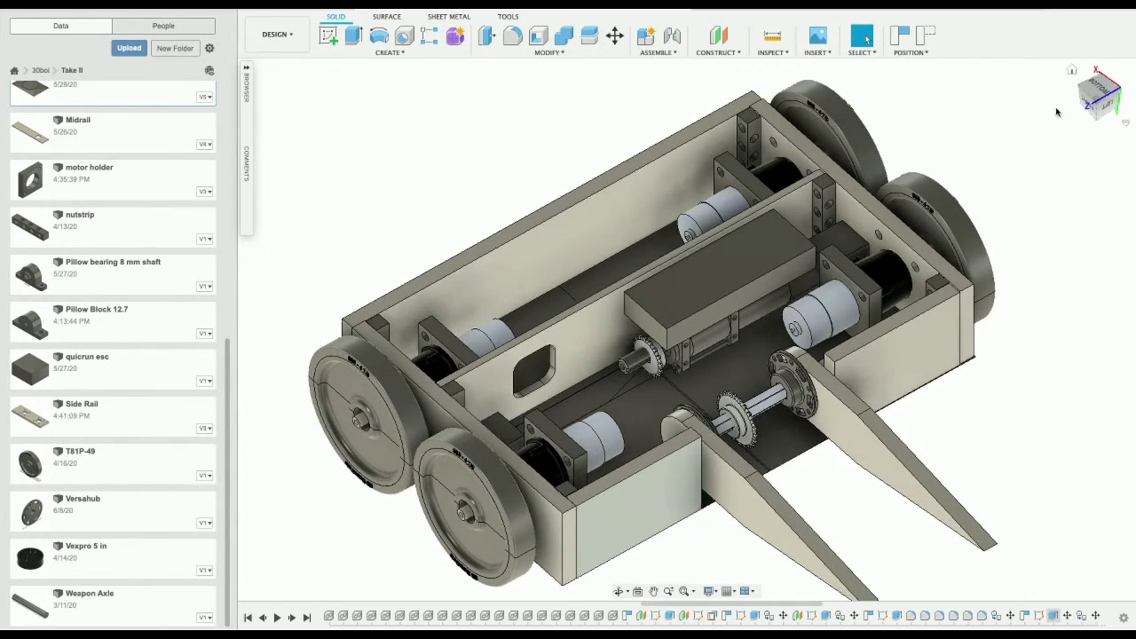
mouse_move(1098, 105)
left_mouse_down()
mouse_move(1098, 90)
mouse_move(1097, 104)
mouse_move(1042, 91)
mouse_move(1025, 29)
mouse_move(1021, 152)
left_mouse_up()
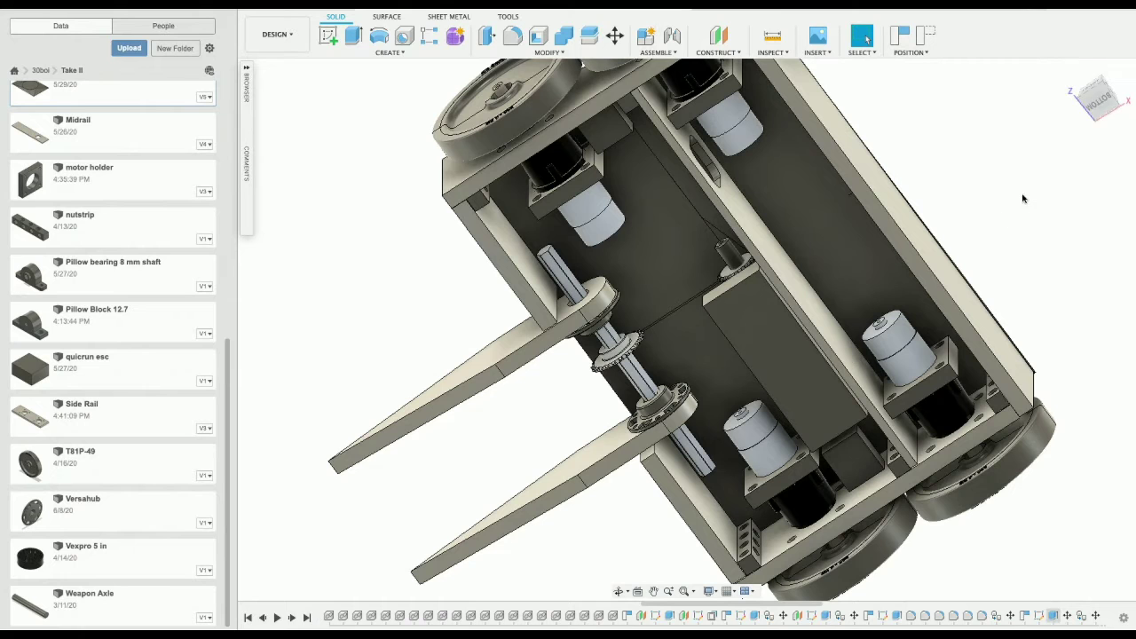
Step: Examine the assembly's cosmetic lid from above and the hex shaft opening from the fork end
left_click_drag(1083, 150, 1068, 201)
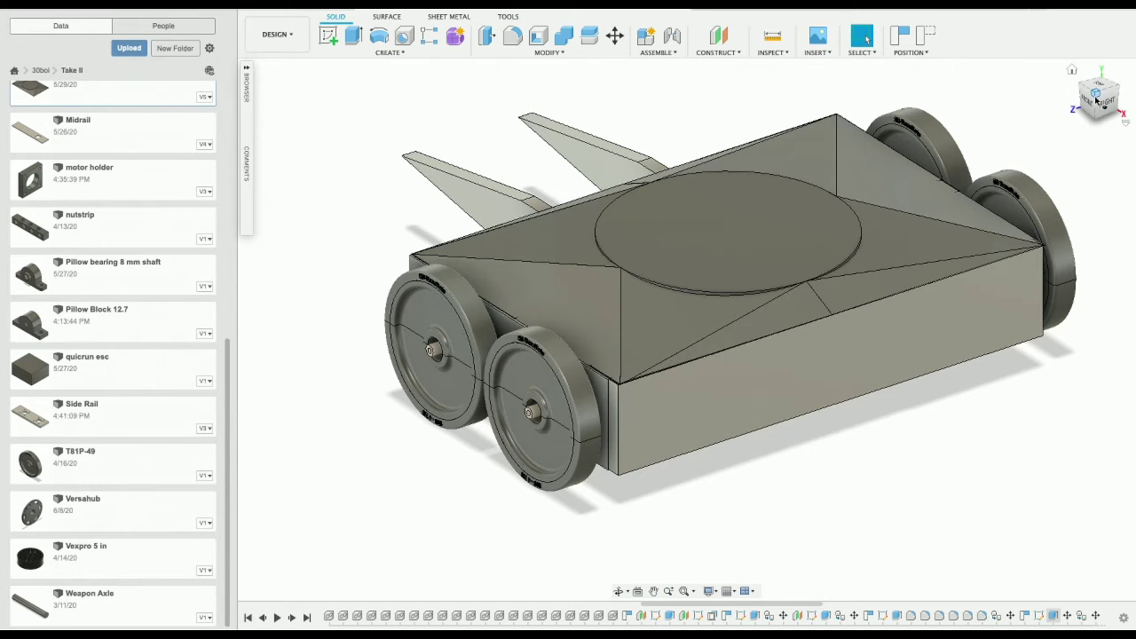
mouse_move(1097, 102)
left_mouse_down()
mouse_move(1130, 90)
mouse_move(1032, 112)
left_mouse_up()
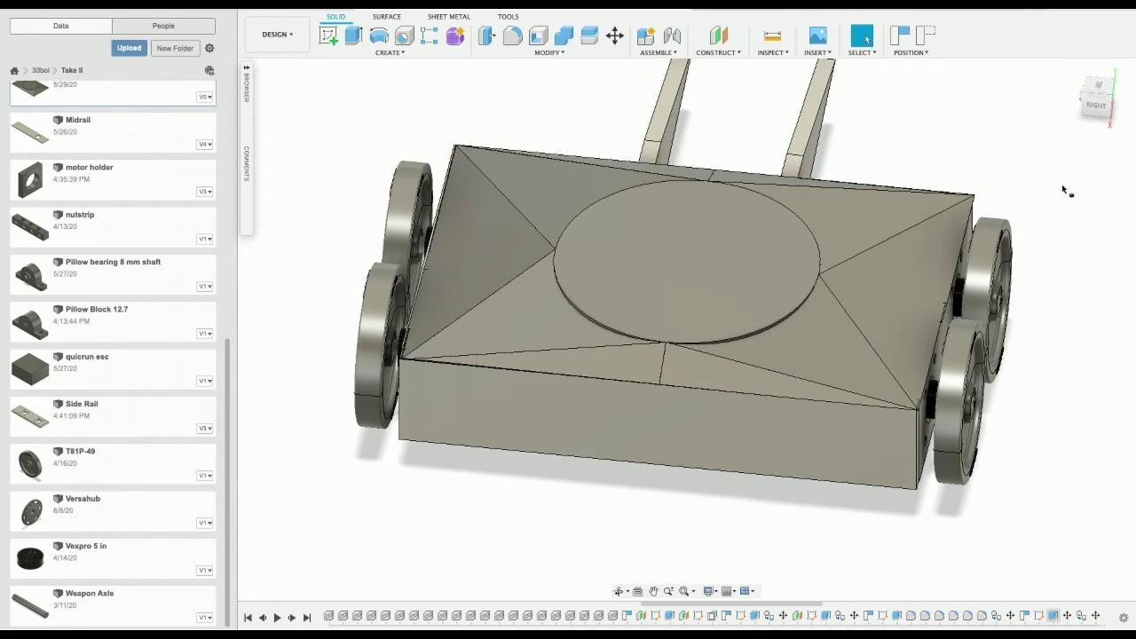
left_click(1096, 117)
middle_click_drag(686, 329, 674, 257, "shift")
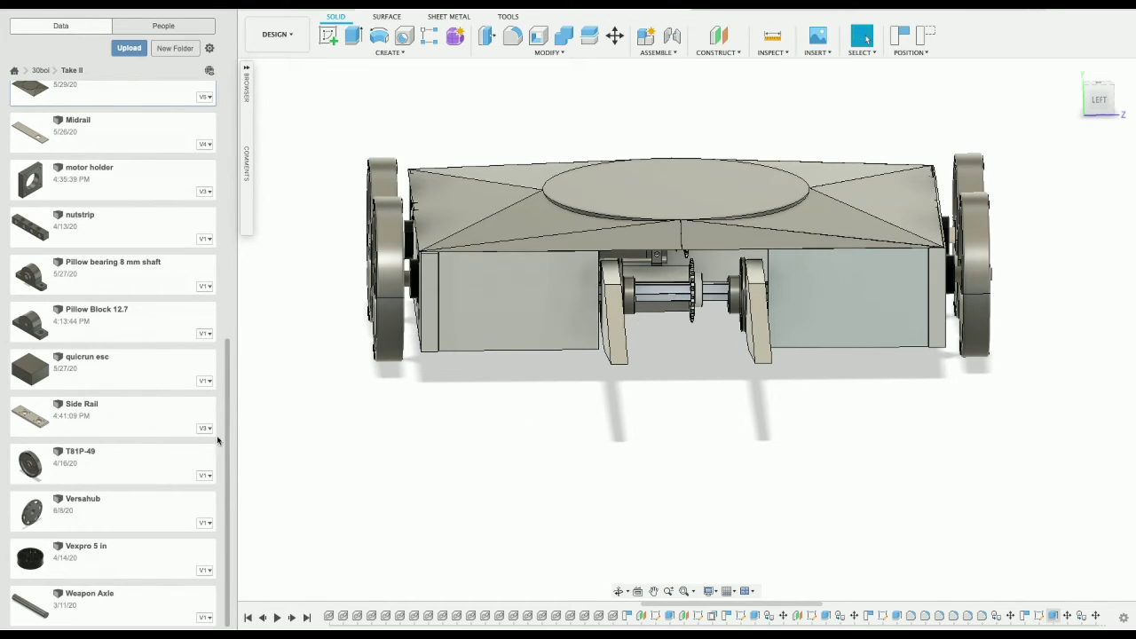
scroll(163, 370, "up", 2)
scroll(162, 370, "up", 6)
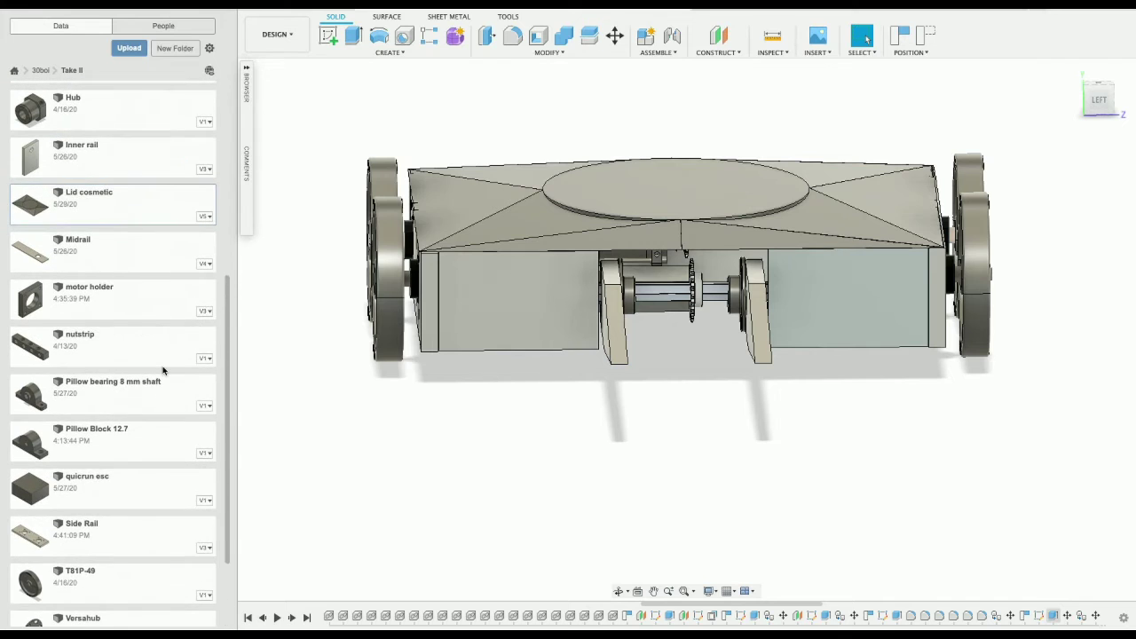
scroll(163, 370, "up", 1)
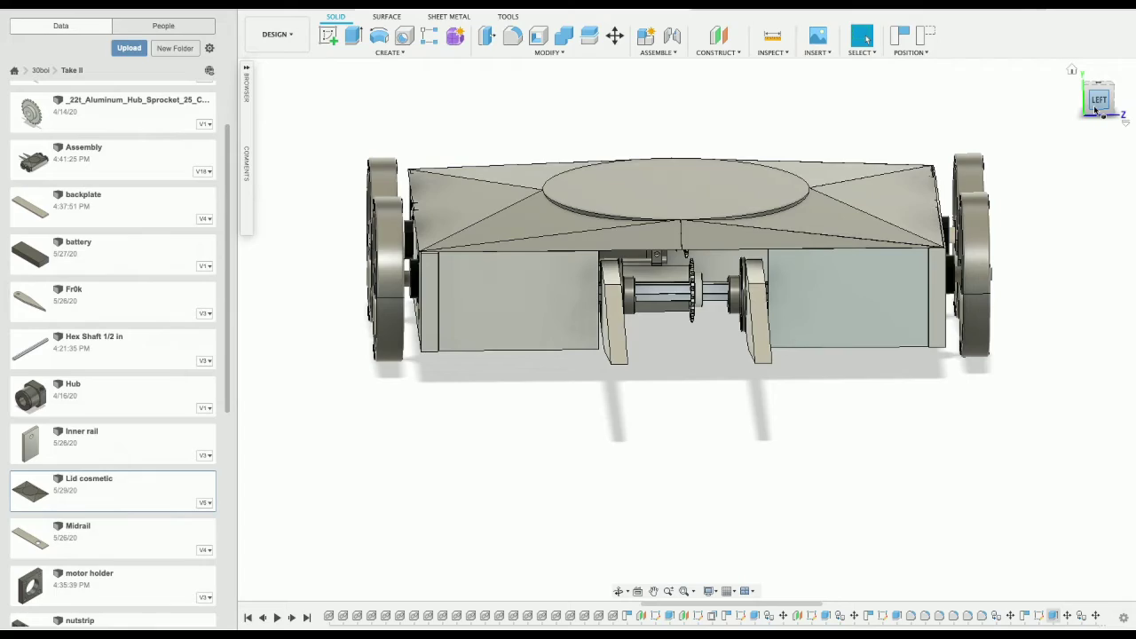
Step: Measure the distance from the side rail's inner face to the adjacent rear motor holder's edge and inspect that gap up close
mouse_move(1096, 109)
left_mouse_down()
mouse_move(1098, 62)
mouse_move(1132, 36)
mouse_move(1135, 49)
left_mouse_up()
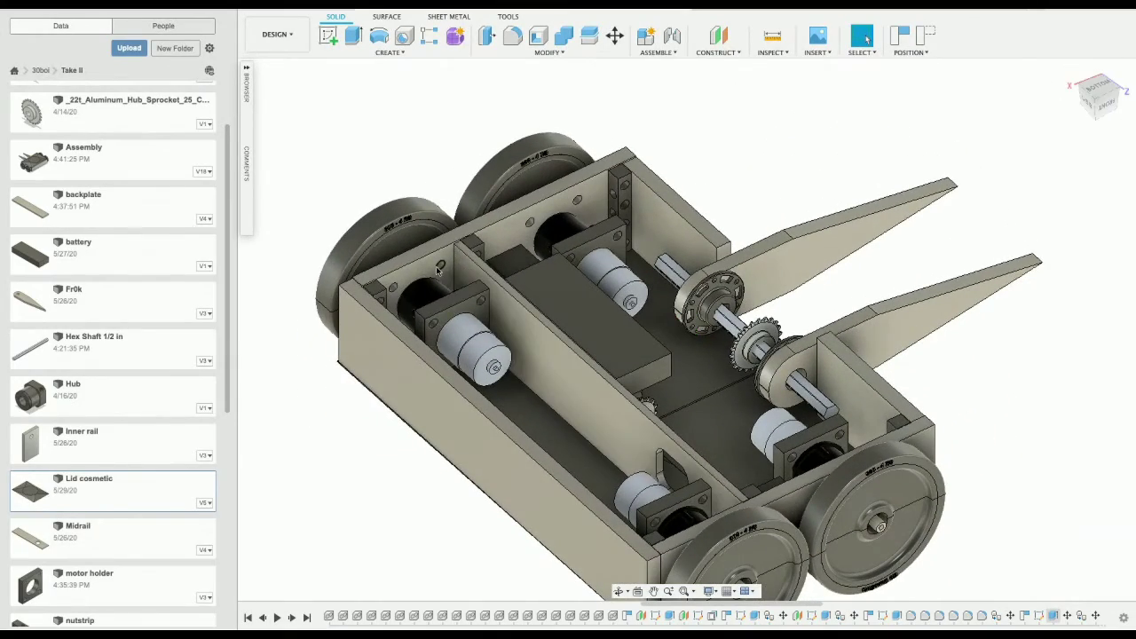
scroll(437, 271, "up", 5)
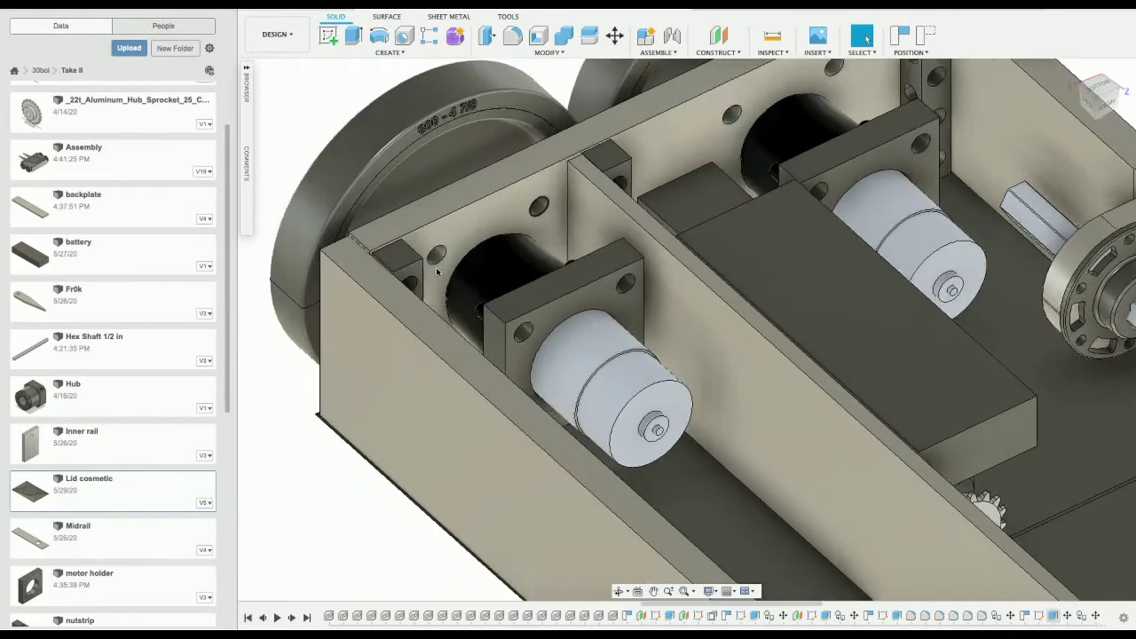
scroll(437, 271, "down", 2)
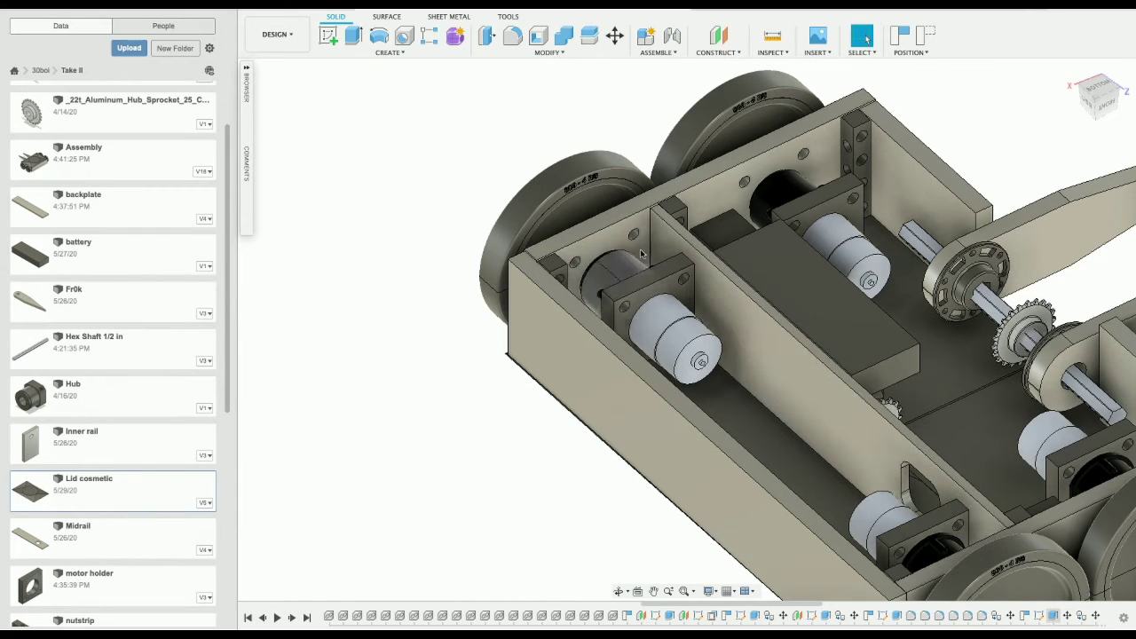
left_click(772, 36)
left_click(625, 240)
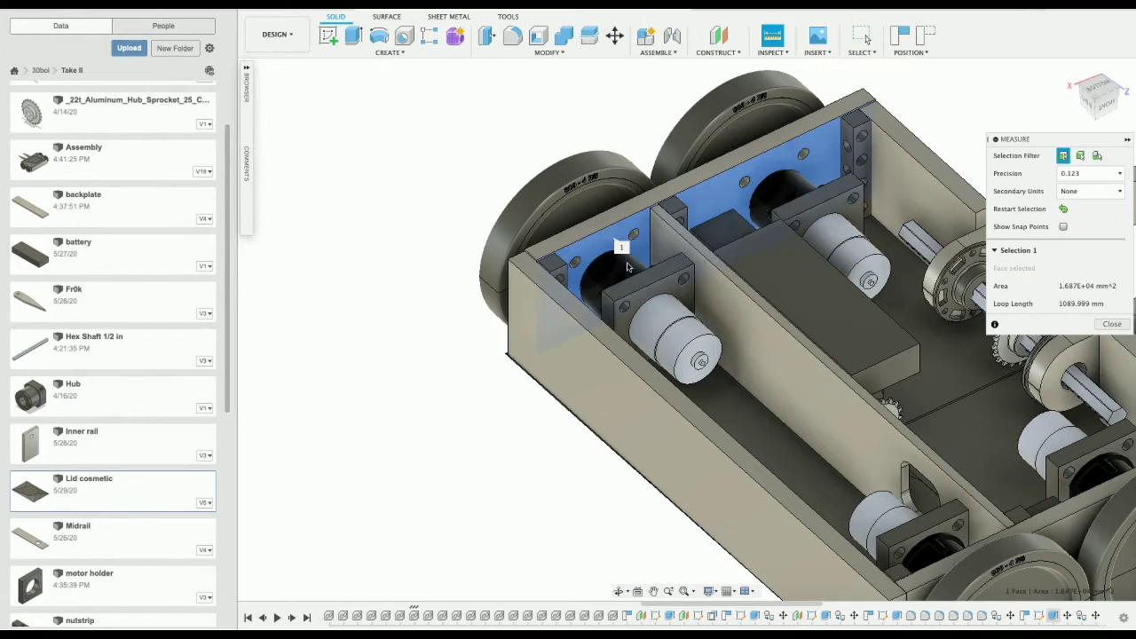
left_click(657, 270)
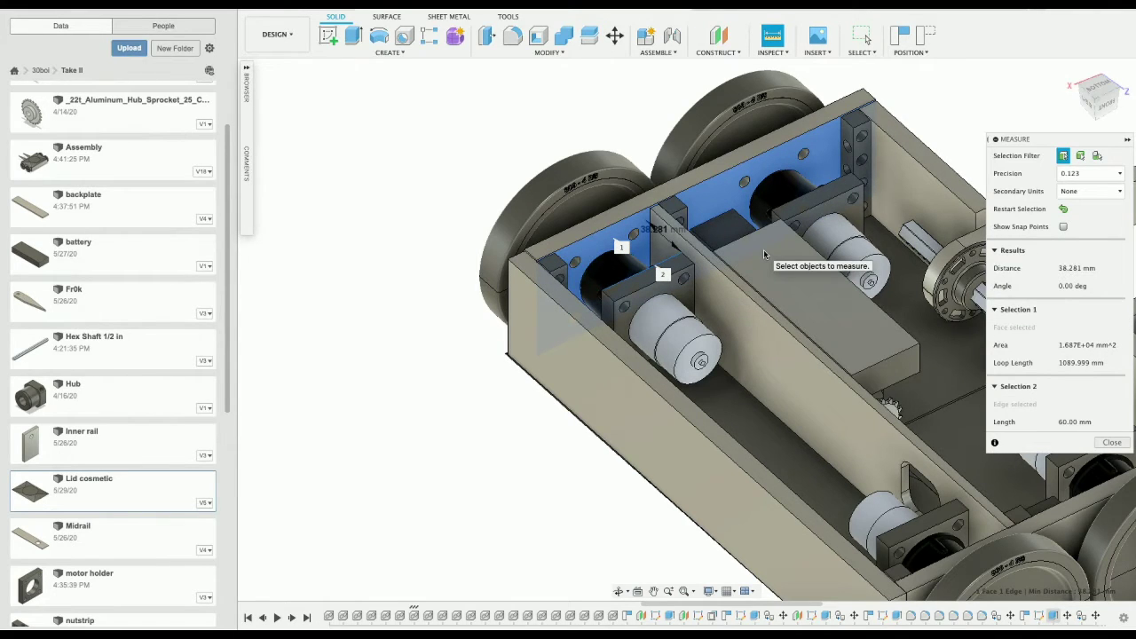
left_click_drag(1084, 102, 1100, 96)
scroll(586, 284, "up", 5)
scroll(585, 284, "up", 3)
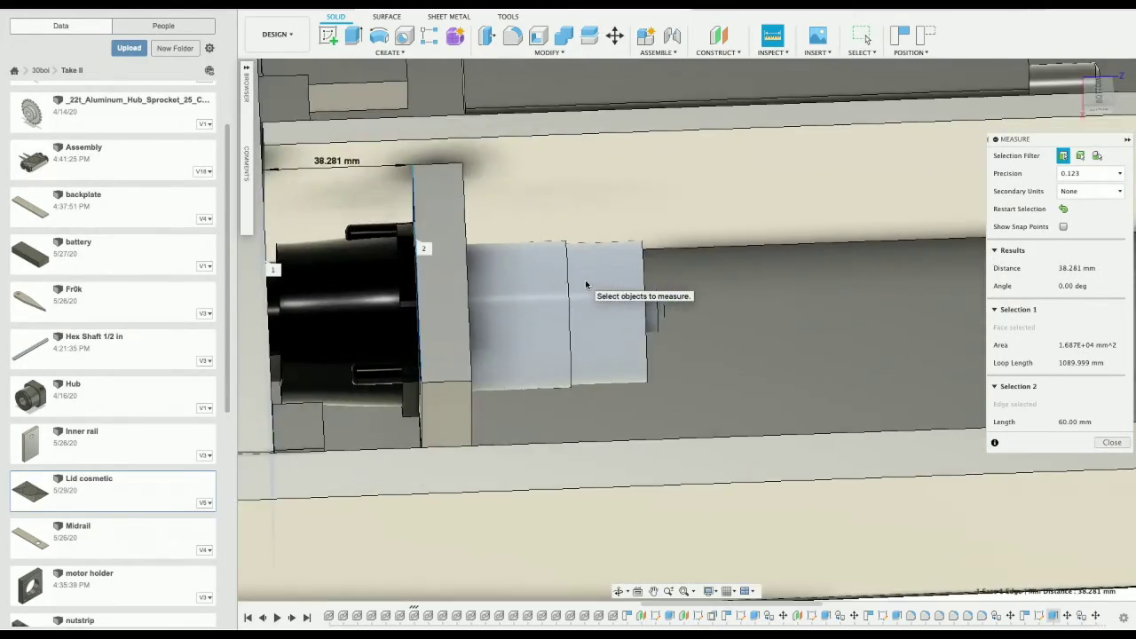
scroll(586, 284, "right", 5)
left_click(1112, 442)
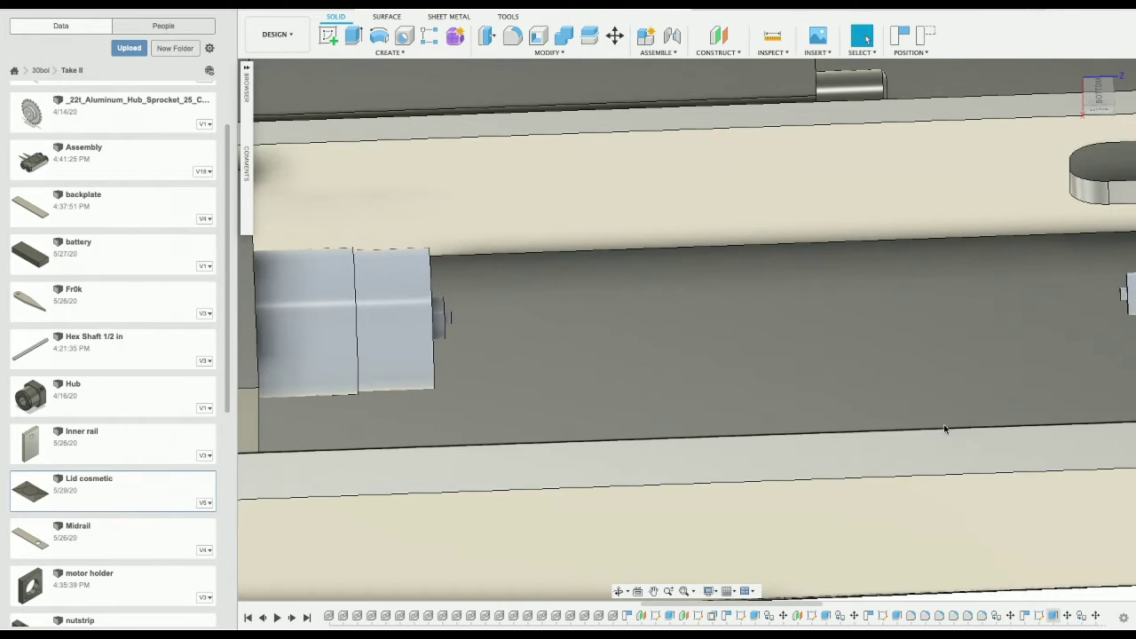
Step: Measure the distance from the opposite side rail's inner face to the motor holder beside the midrail's slot
scroll(945, 430, "down", 3)
scroll(862, 172, "up", 4)
left_click(777, 42)
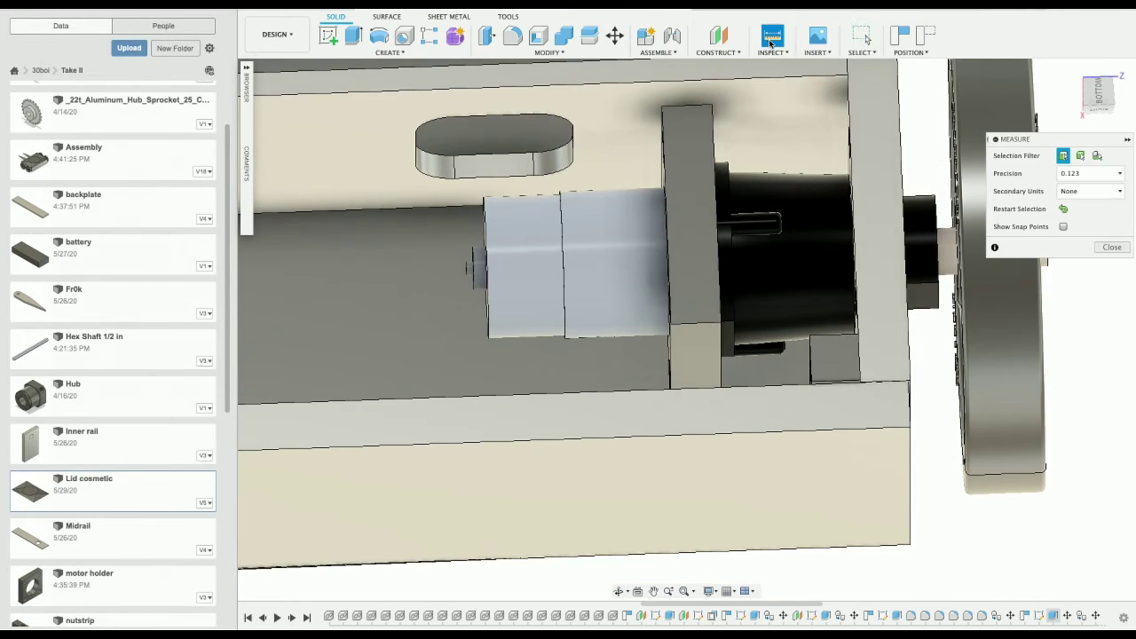
left_click(1080, 108)
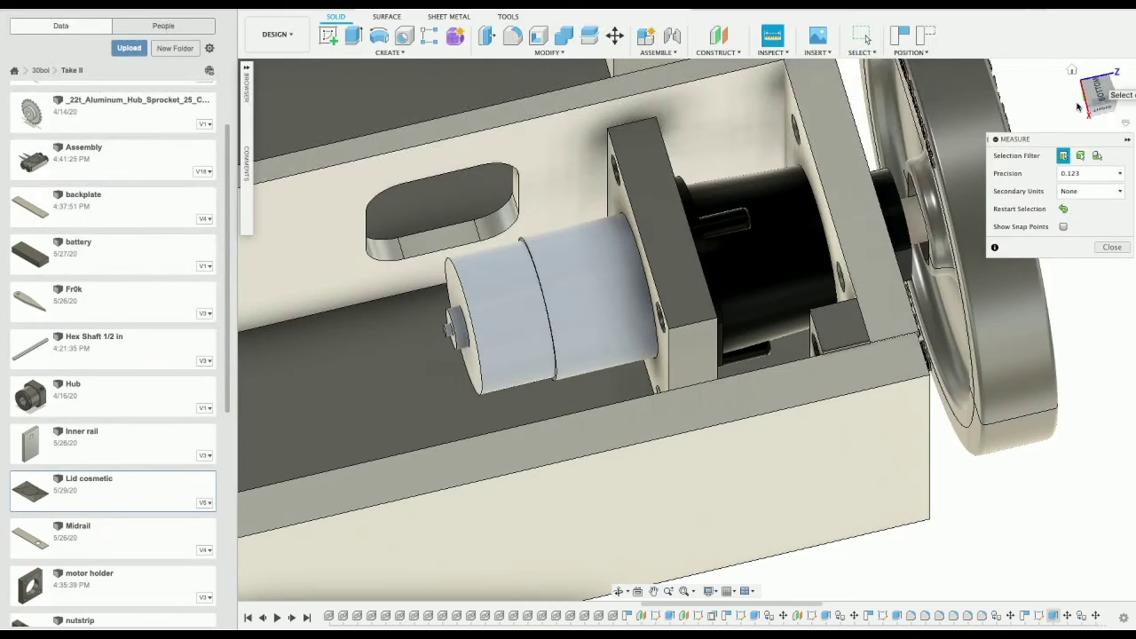
left_click(811, 173)
left_click(679, 196)
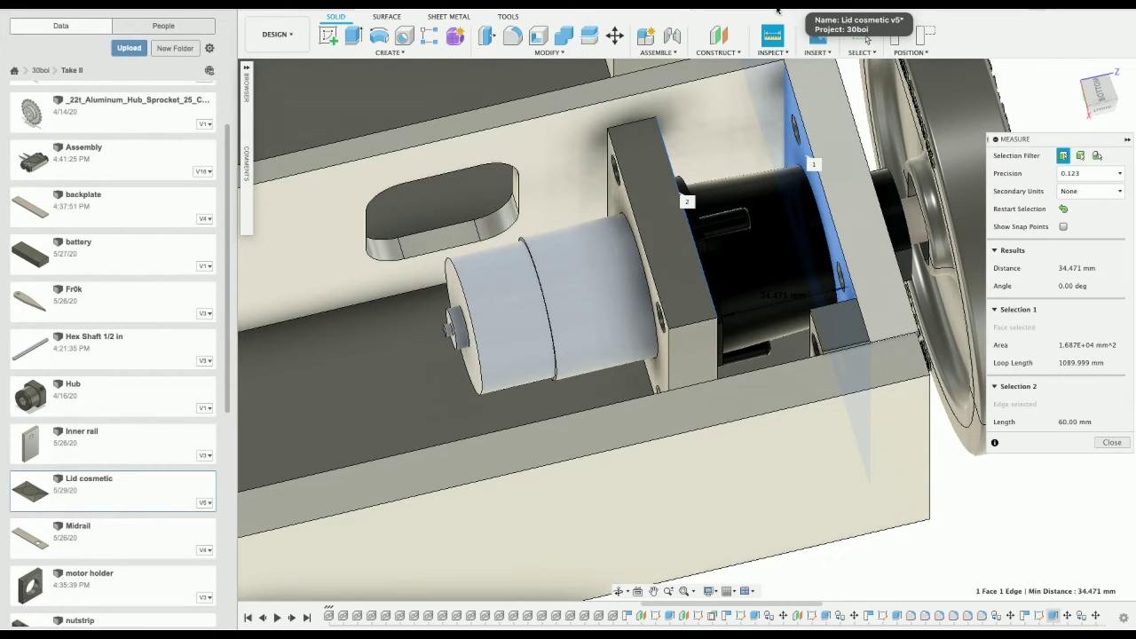
Step: Start a sketch on the right-side origin plane of a new empty design and draw an 8 mm circle centred on the origin
left_click(1017, 8)
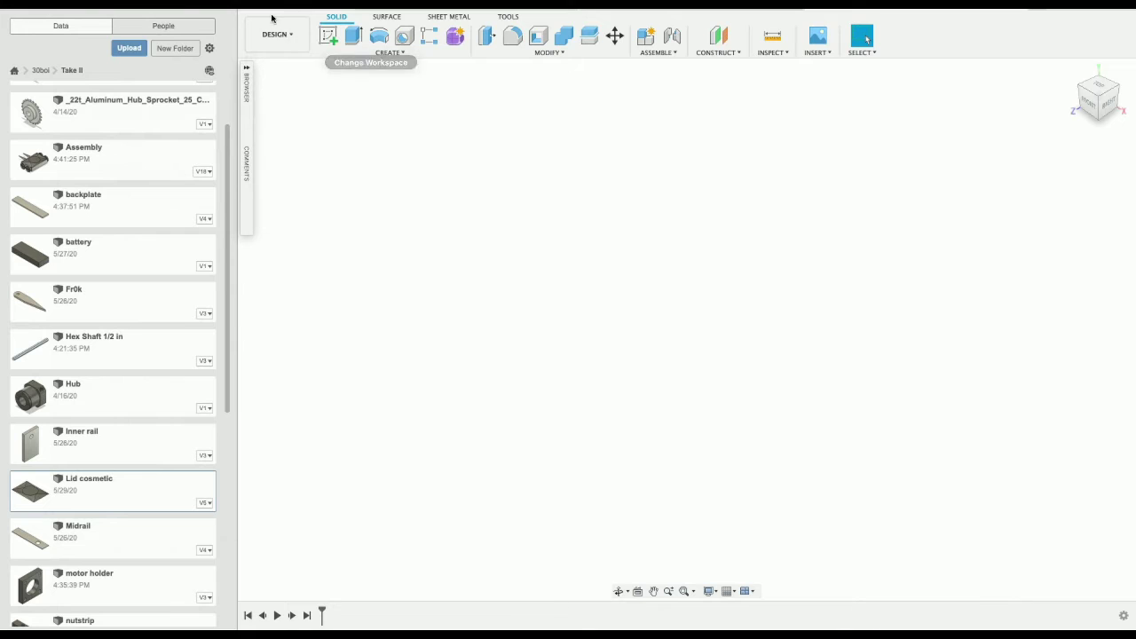
left_click(247, 9)
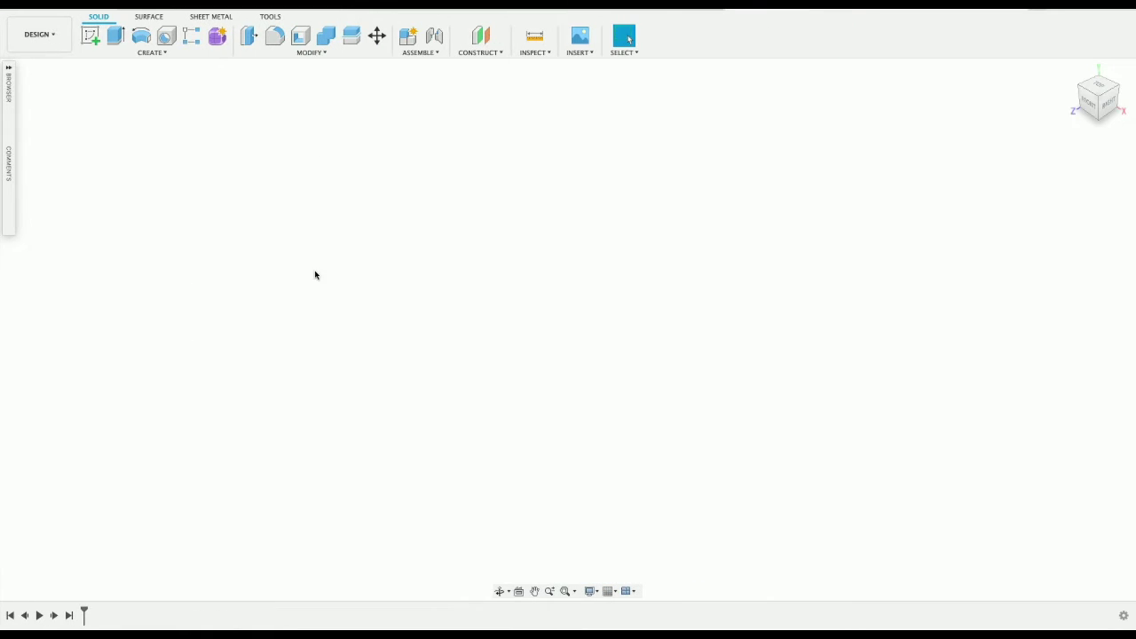
left_click(90, 36)
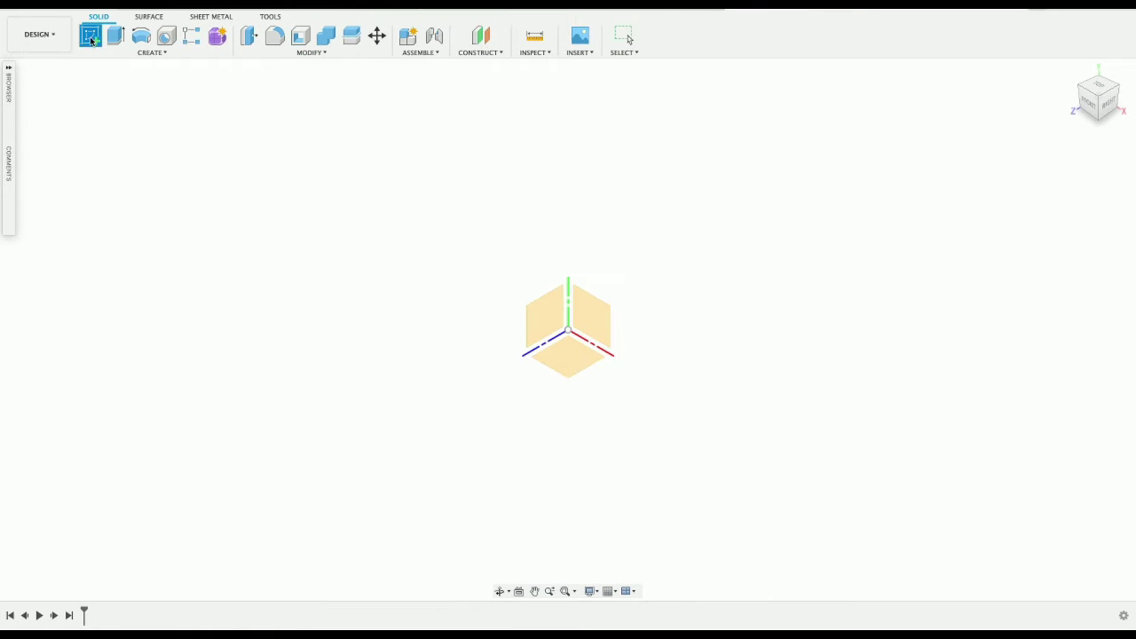
left_click(549, 318)
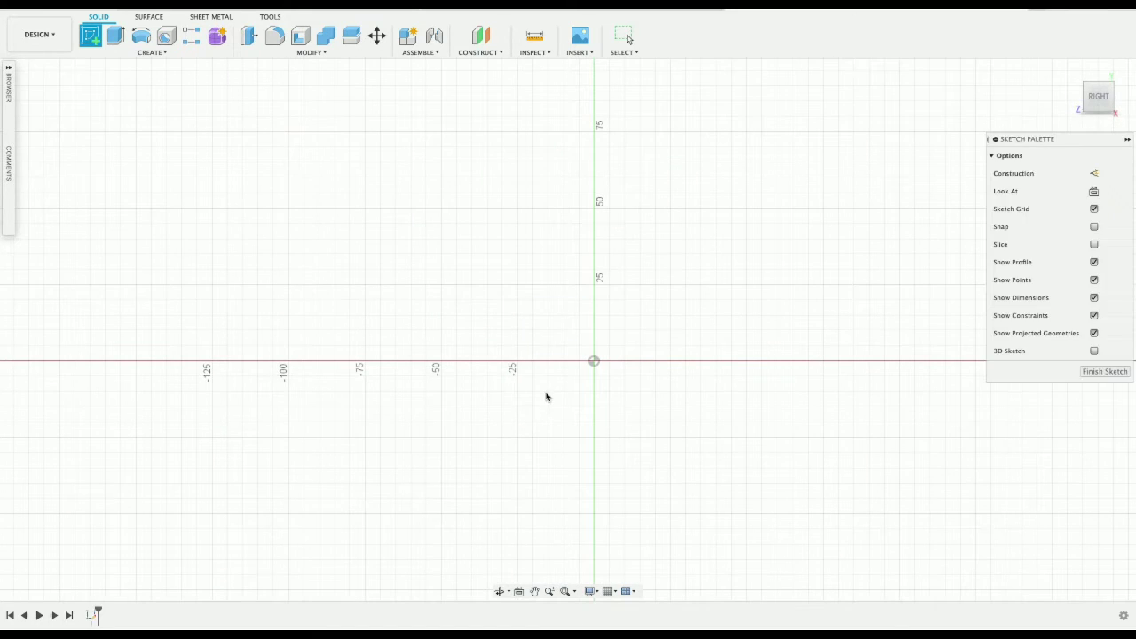
key("c")
left_click(592, 363)
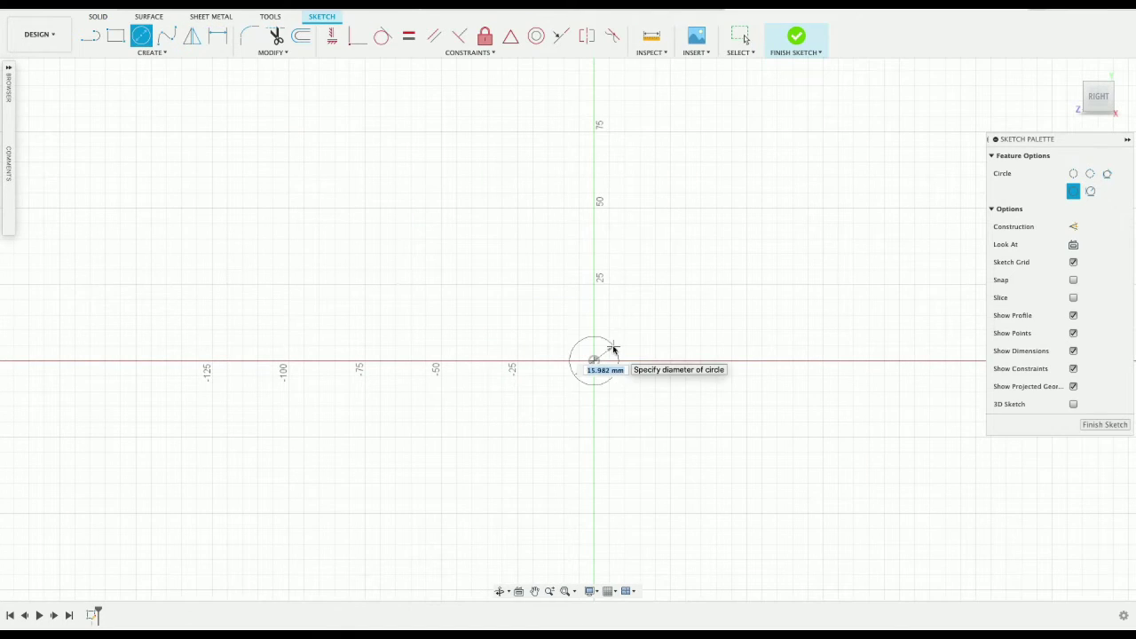
type("8")
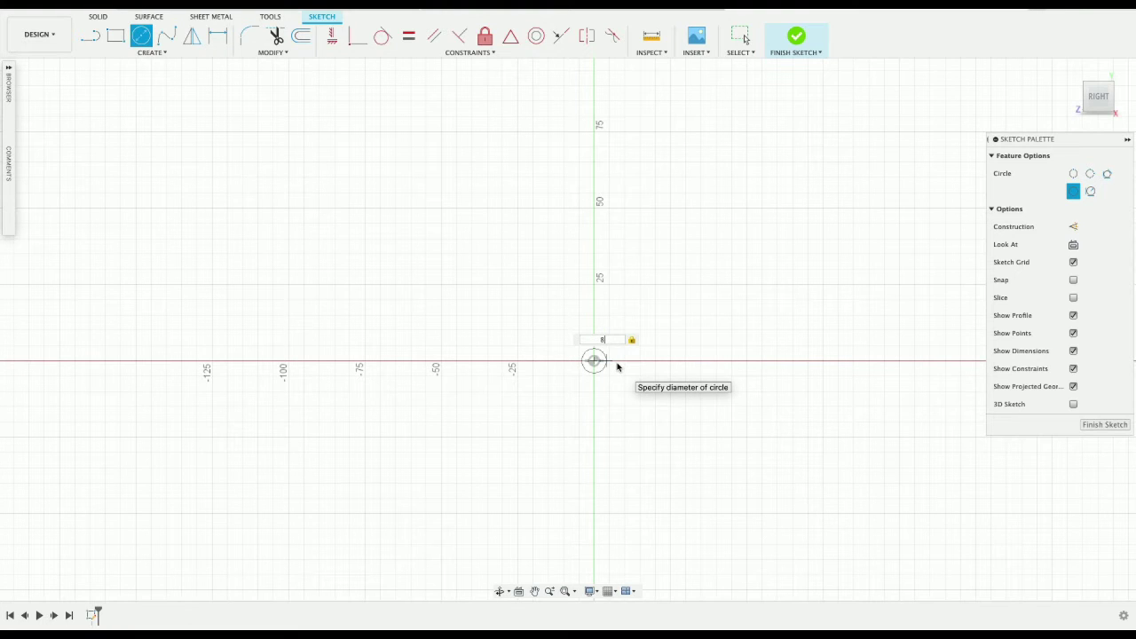
key("Return")
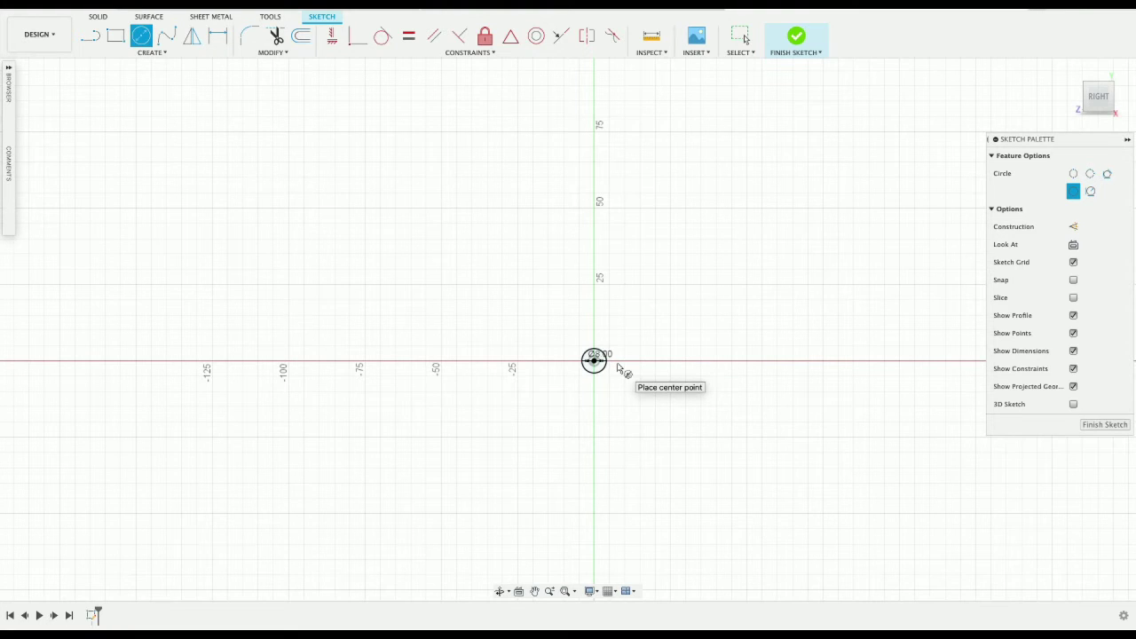
key("l")
left_click(616, 364)
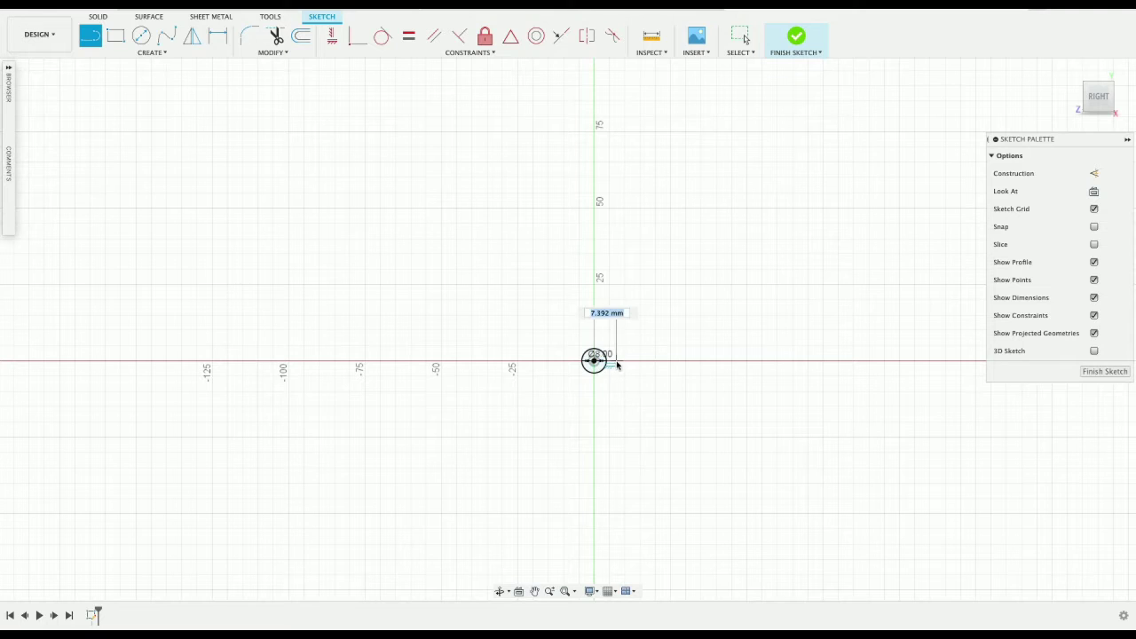
key("Escape")
key("c")
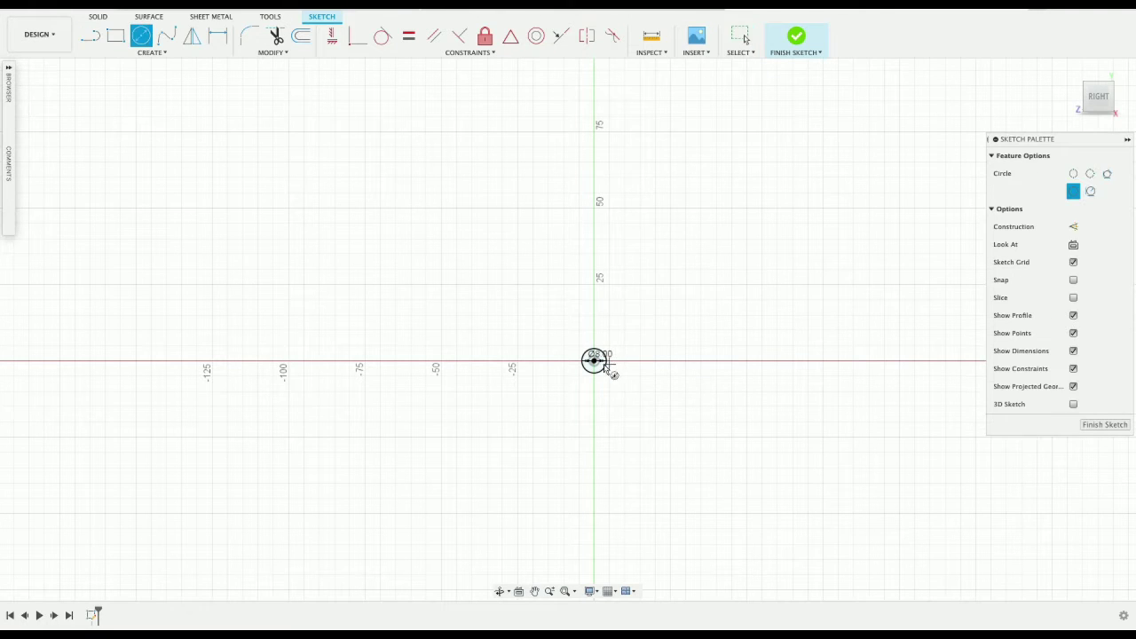
left_click(593, 360)
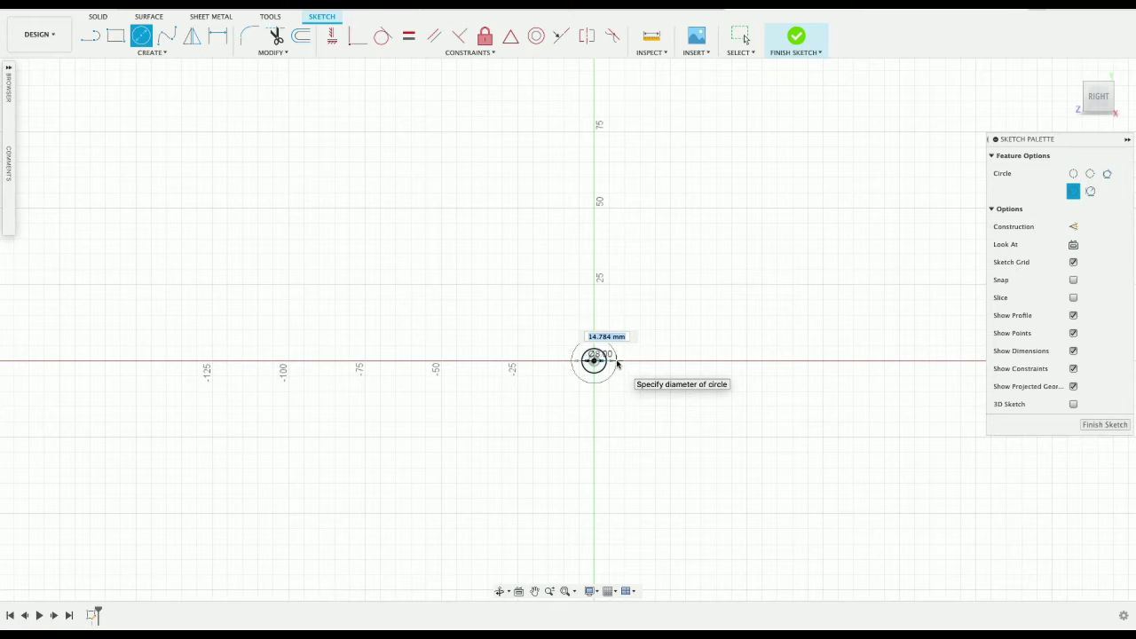
key("Escape")
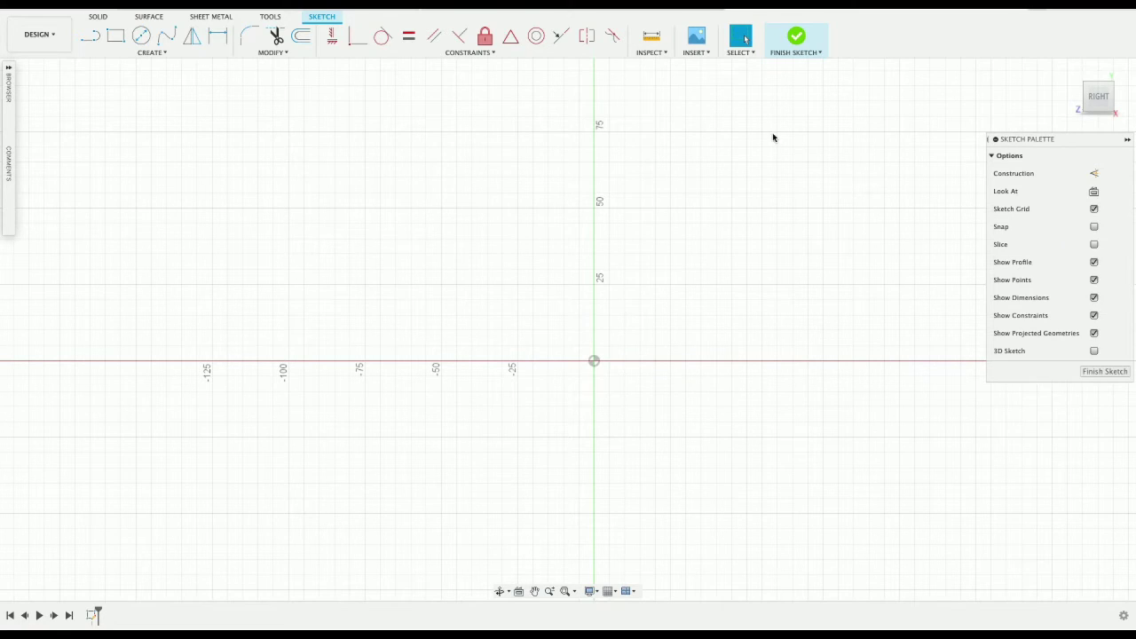
Step: Close the untitled design without saving and return to the robot assembly
left_click(1023, 9)
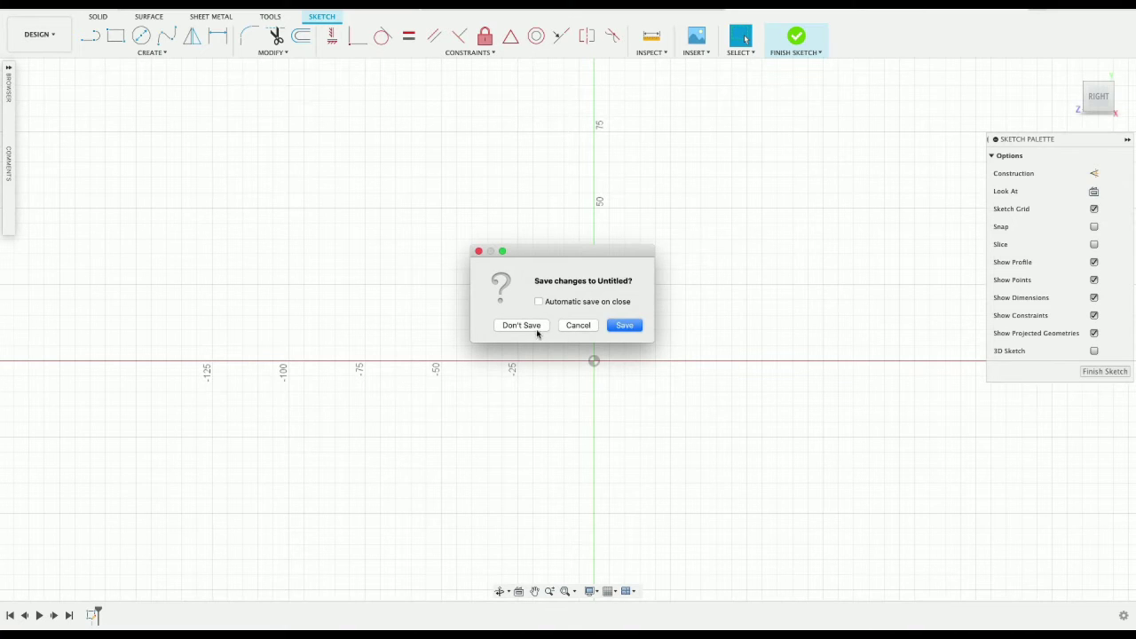
left_click(536, 330)
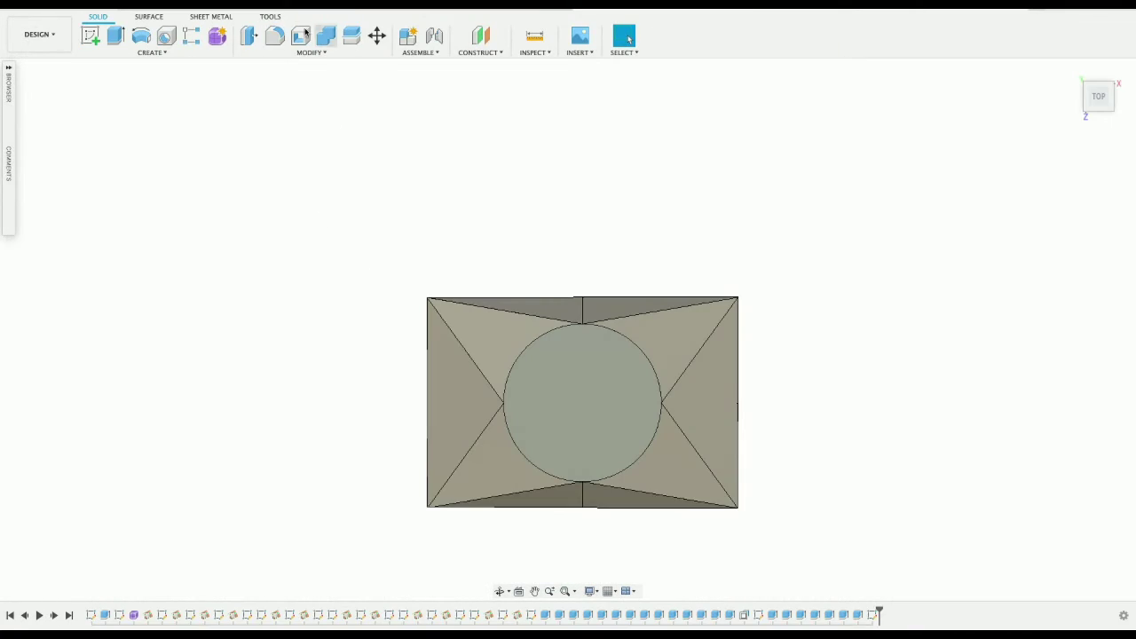
left_click(284, 10)
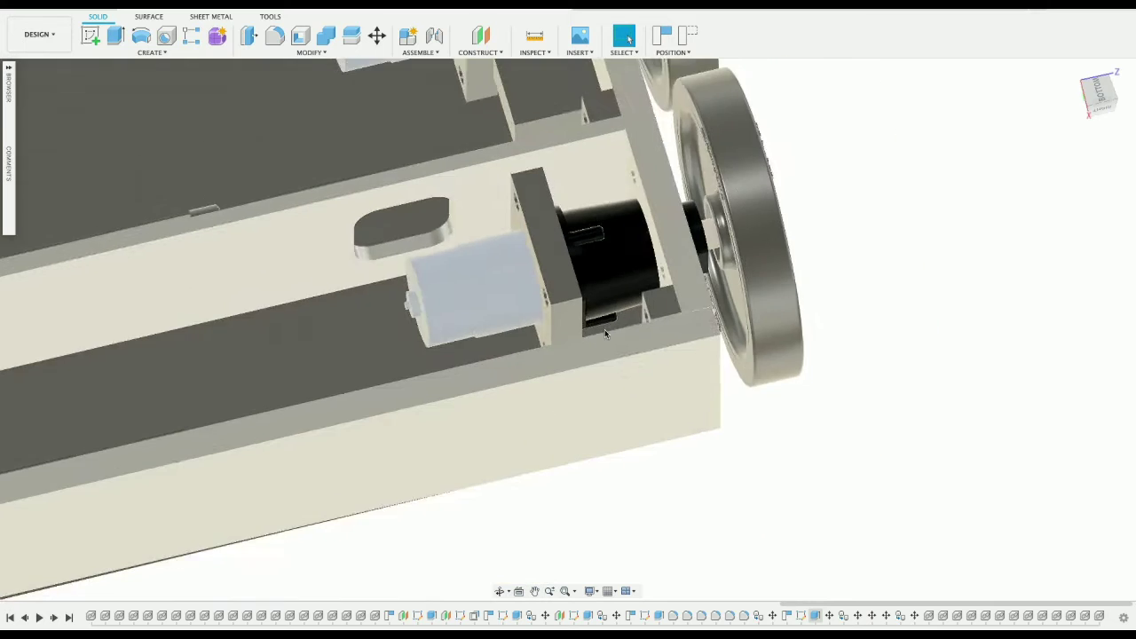
Step: Hide the Lid cosmetic component in the assembly
scroll(606, 333, "down", 5)
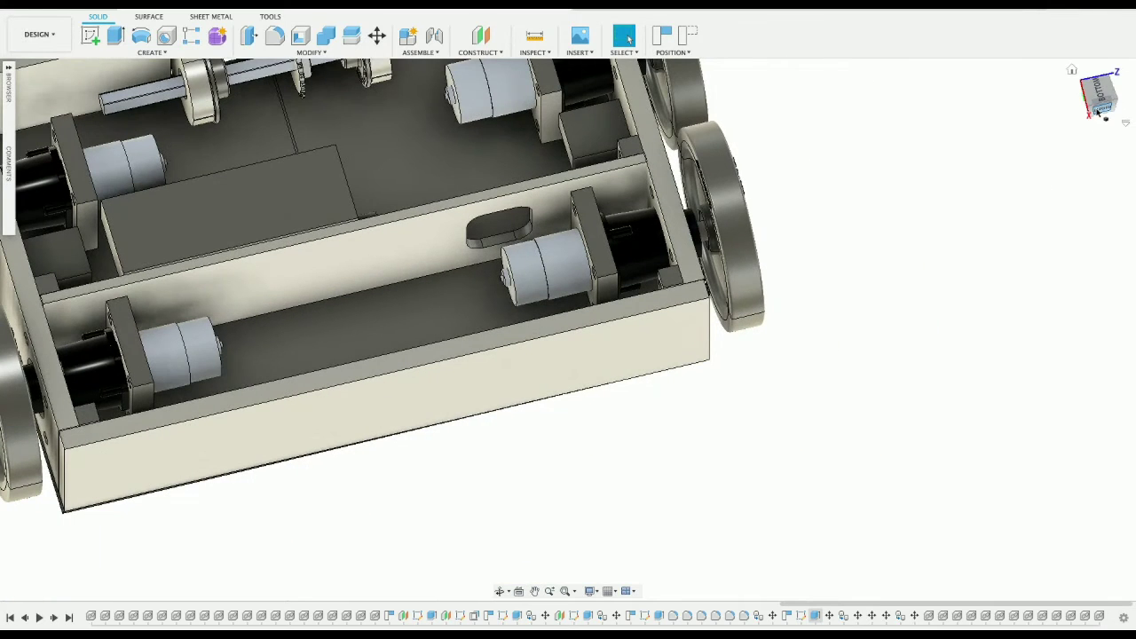
left_click_drag(1098, 110, 1082, 210)
scroll(946, 284, "down", 5)
scroll(946, 284, "left", 4)
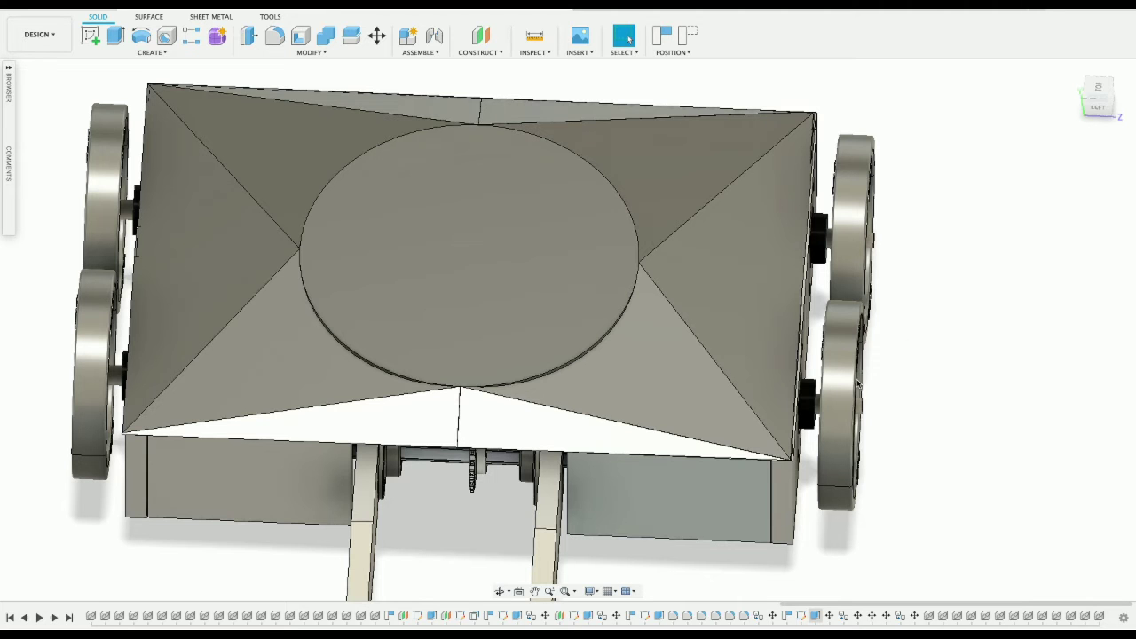
left_click_drag(1103, 104, 1100, 122)
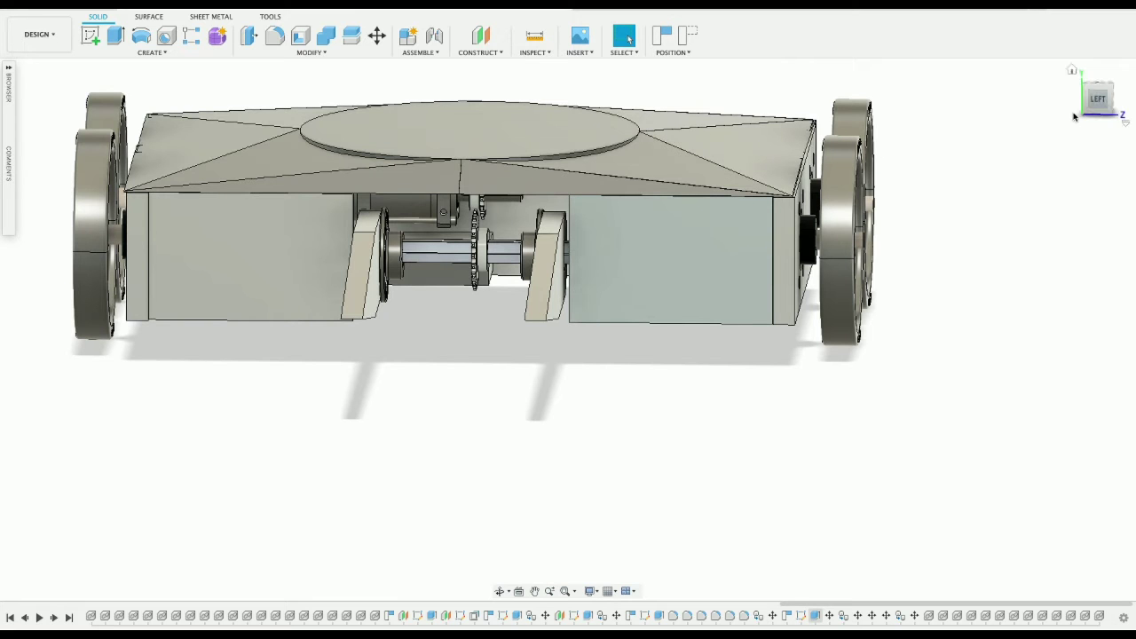
left_click_drag(1098, 99, 1095, 108)
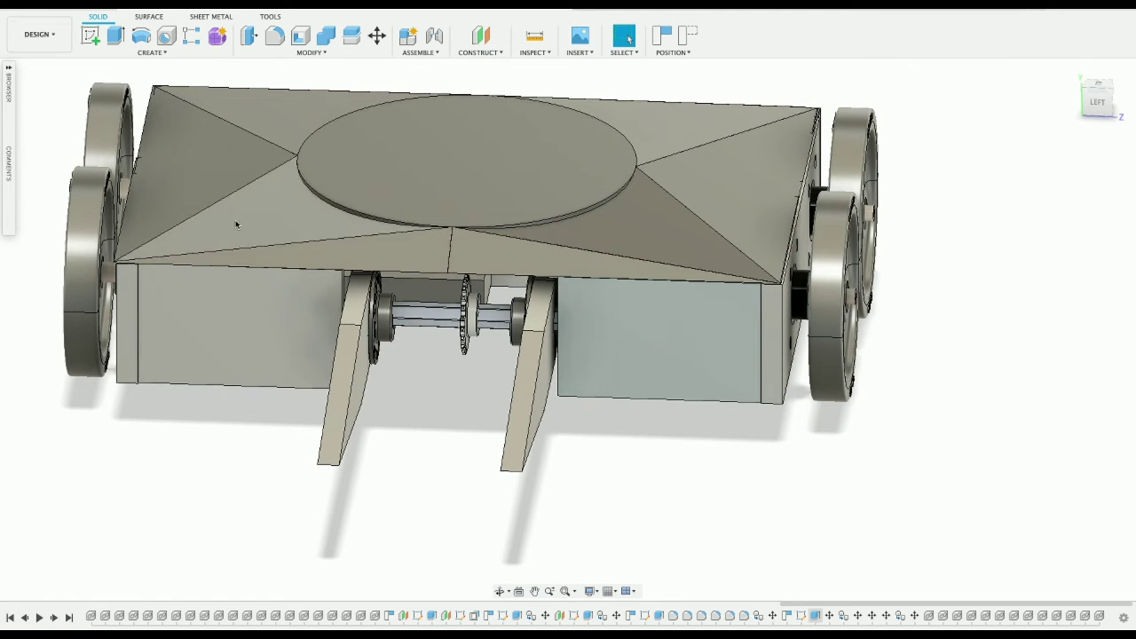
left_click(8, 67)
scroll(97, 369, "down", 5)
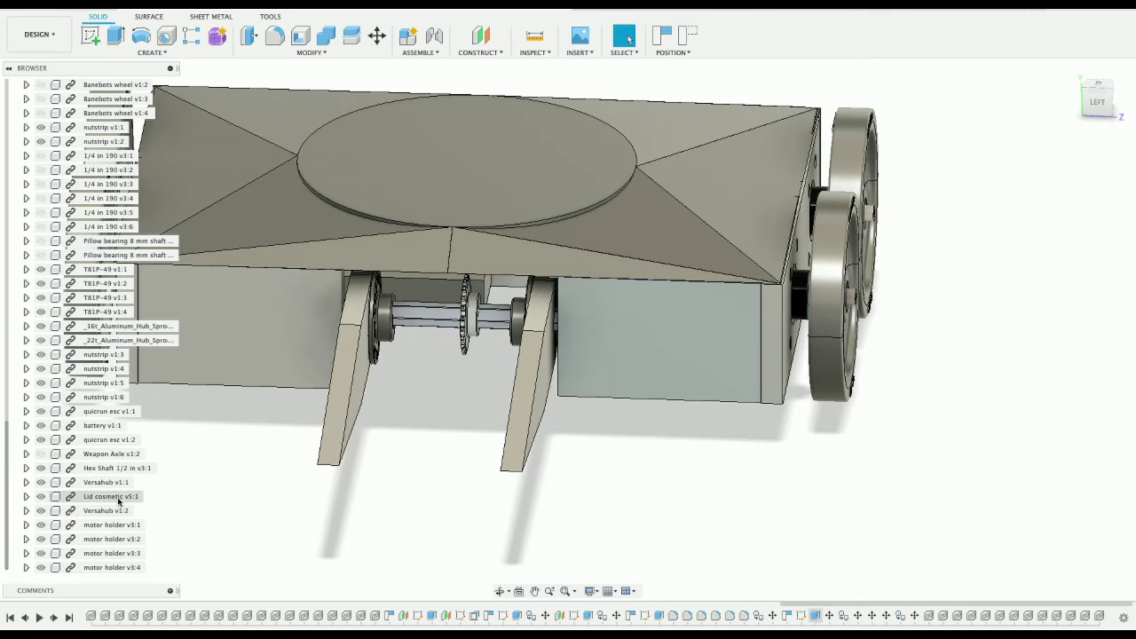
left_click(40, 496)
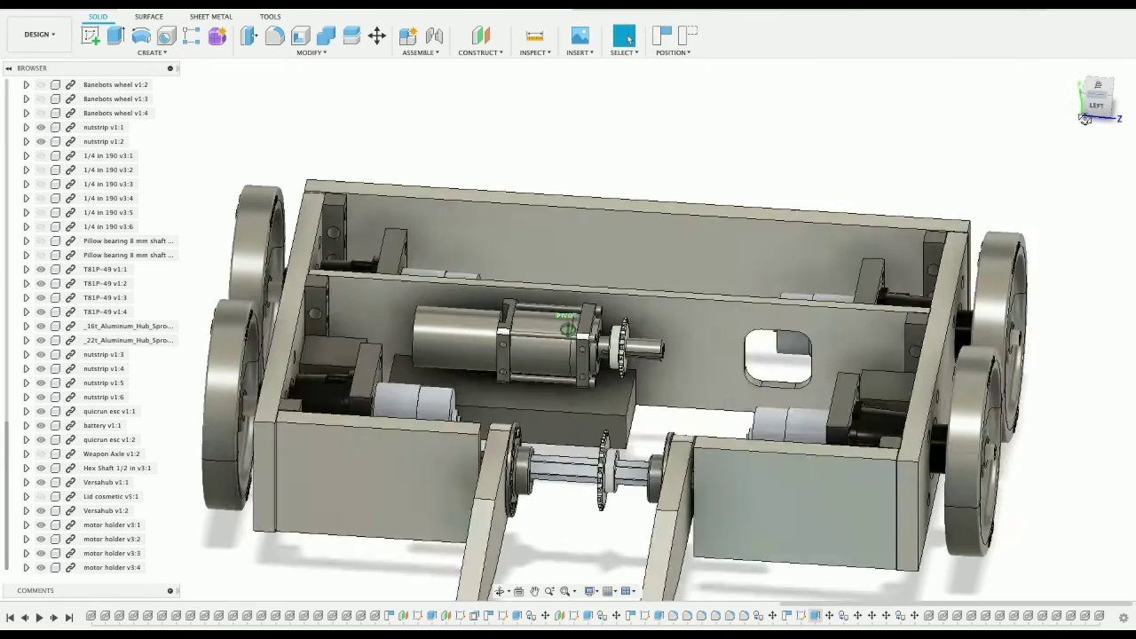
Step: Examine the drive motors, weapon motor, sprockets and hex shaft inside the open chassis from several angles
middle_click_drag(1085, 118, 1007, 241, "shift")
middle_click_drag(969, 275, 992, 169)
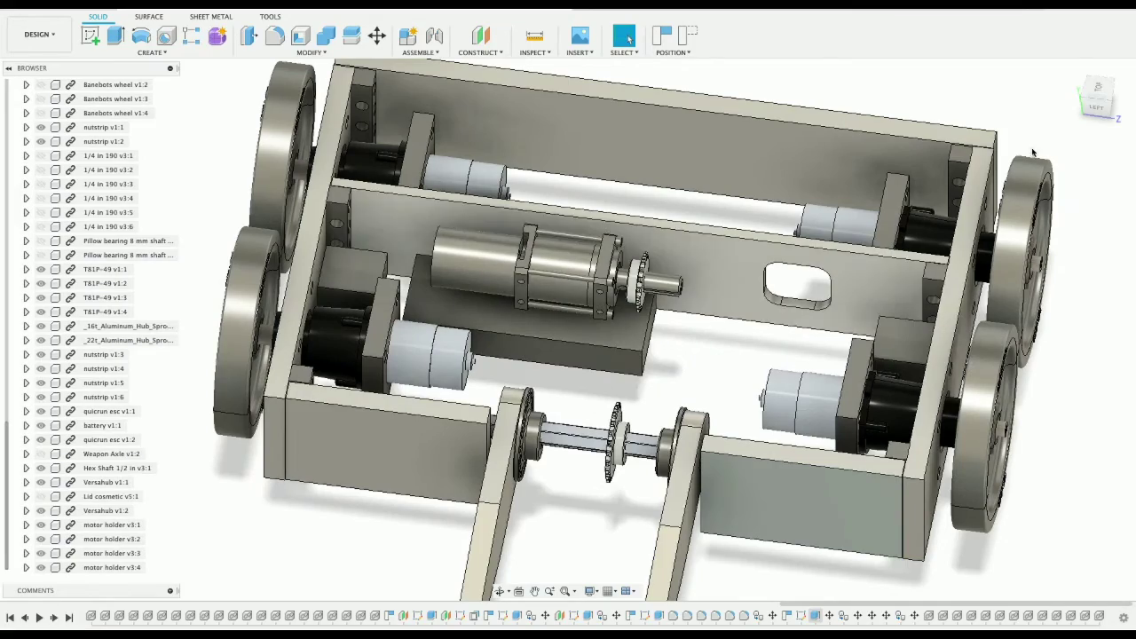
mouse_move(568, 329)
middle_mouse_down("shift")
mouse_move(426, 338)
mouse_move(541, 320)
mouse_move(515, 293)
middle_mouse_up("shift")
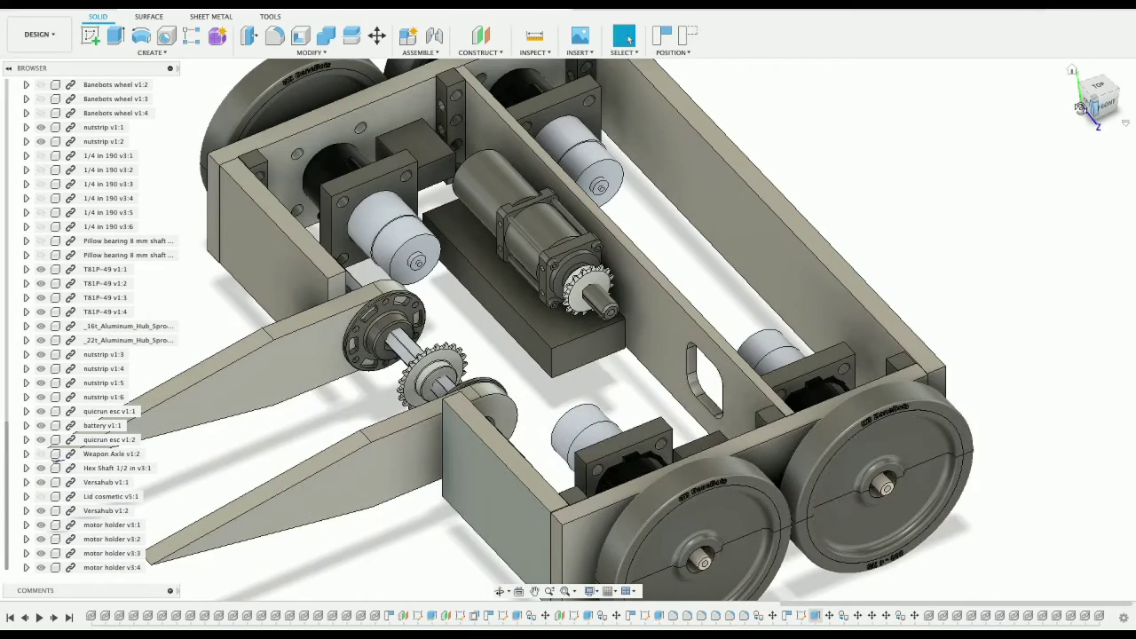
mouse_move(592, 259)
middle_mouse_down("shift")
mouse_move(565, 321)
mouse_move(977, 121)
middle_mouse_up("shift")
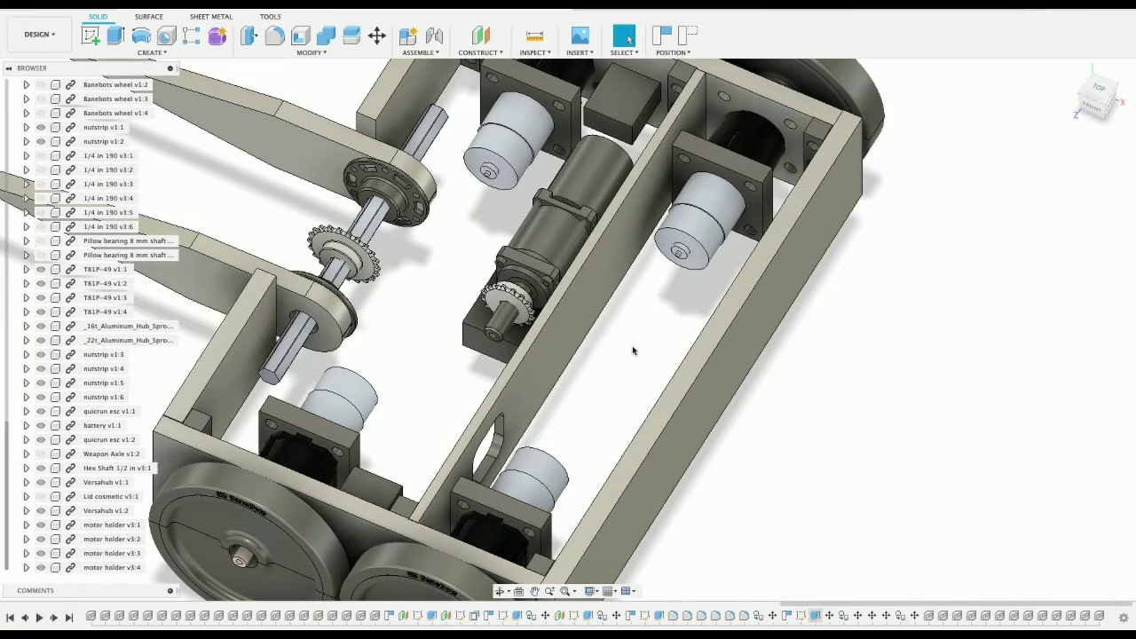
middle_click_drag(484, 320, 587, 352)
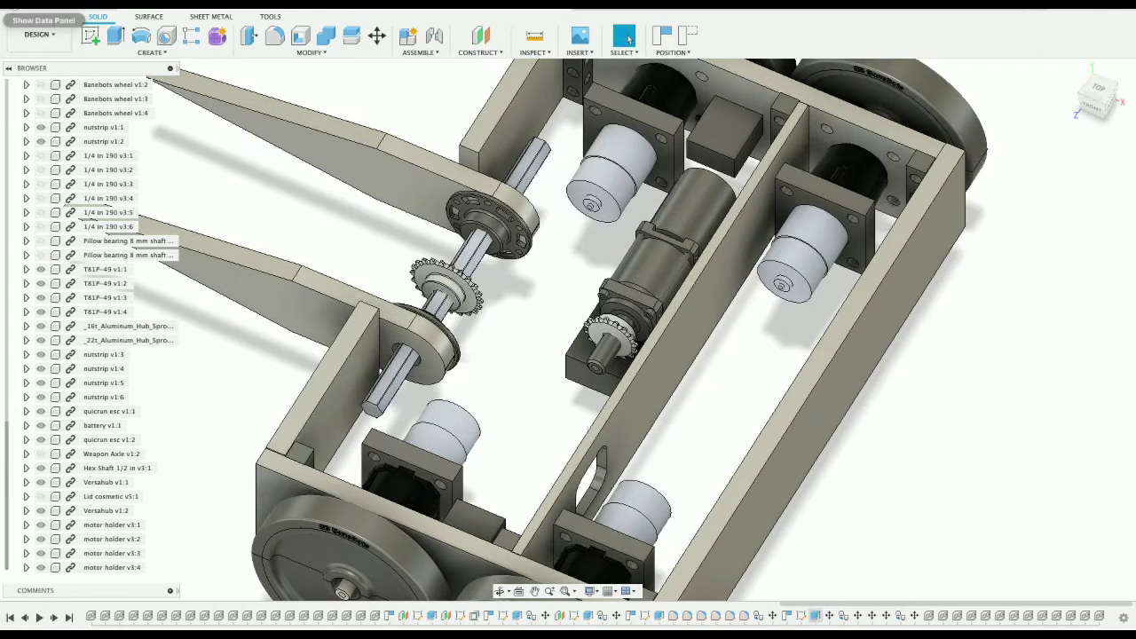
Step: Open the Fr0k design and insert the Versahub component into it
left_click(11, 12)
left_click(108, 315)
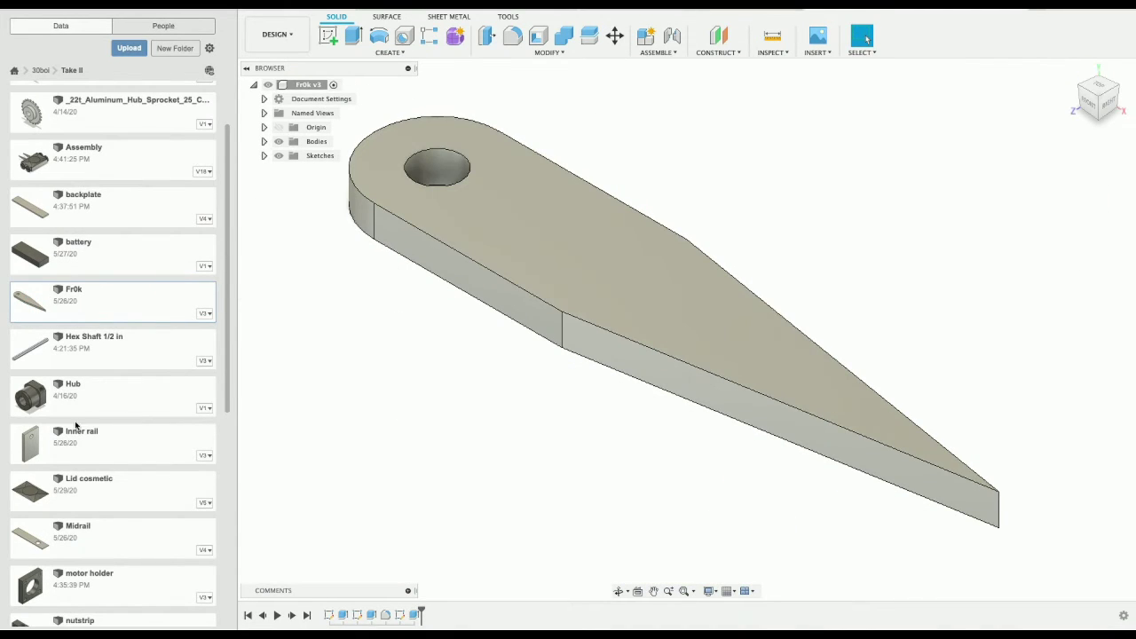
scroll(77, 429, "down", 3)
scroll(77, 429, "down", 5)
right_click(99, 503)
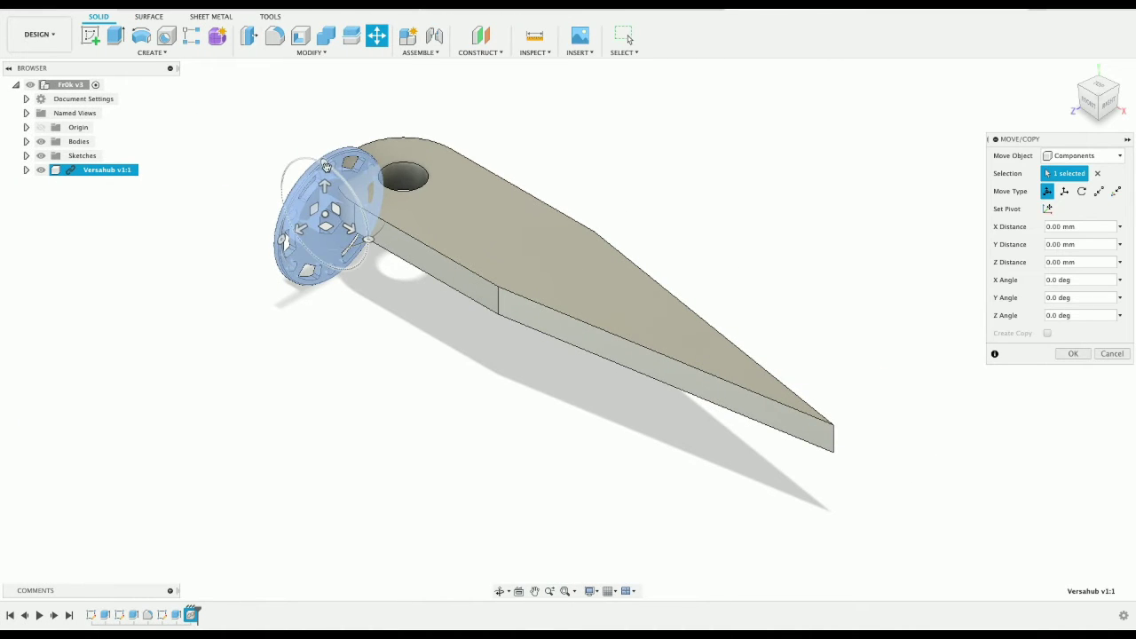
Step: Rotate the Versahub -90 degrees about Z and centre it over the fork's round hole, moving it 16.457 mm in Y and -25.353 mm in Z
left_click_drag(367, 236, 369, 239)
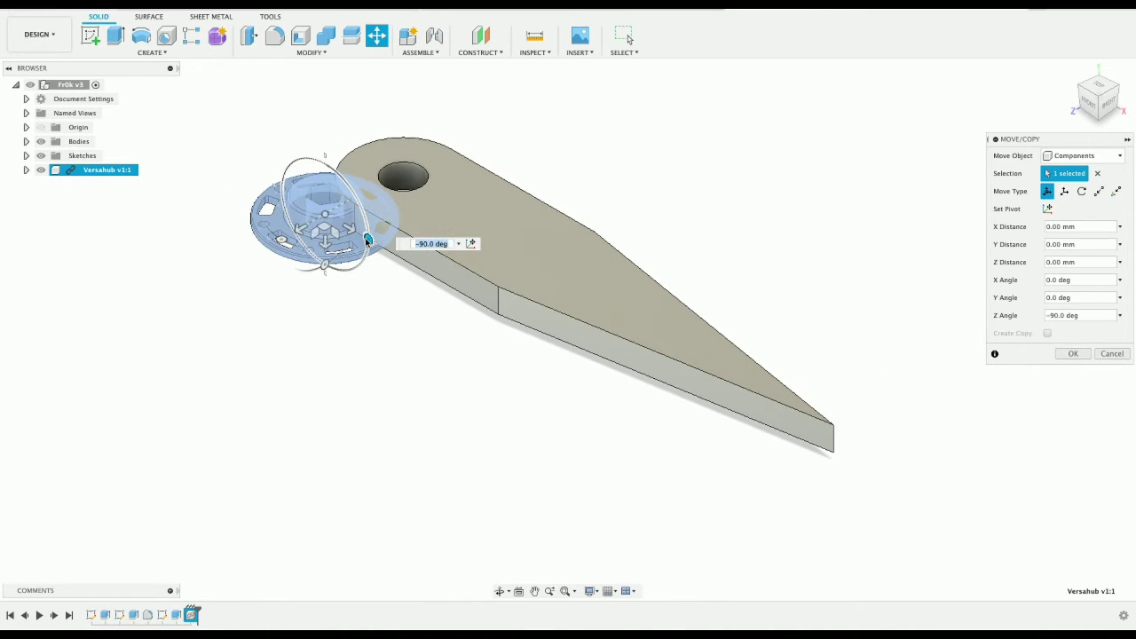
left_click(1099, 89)
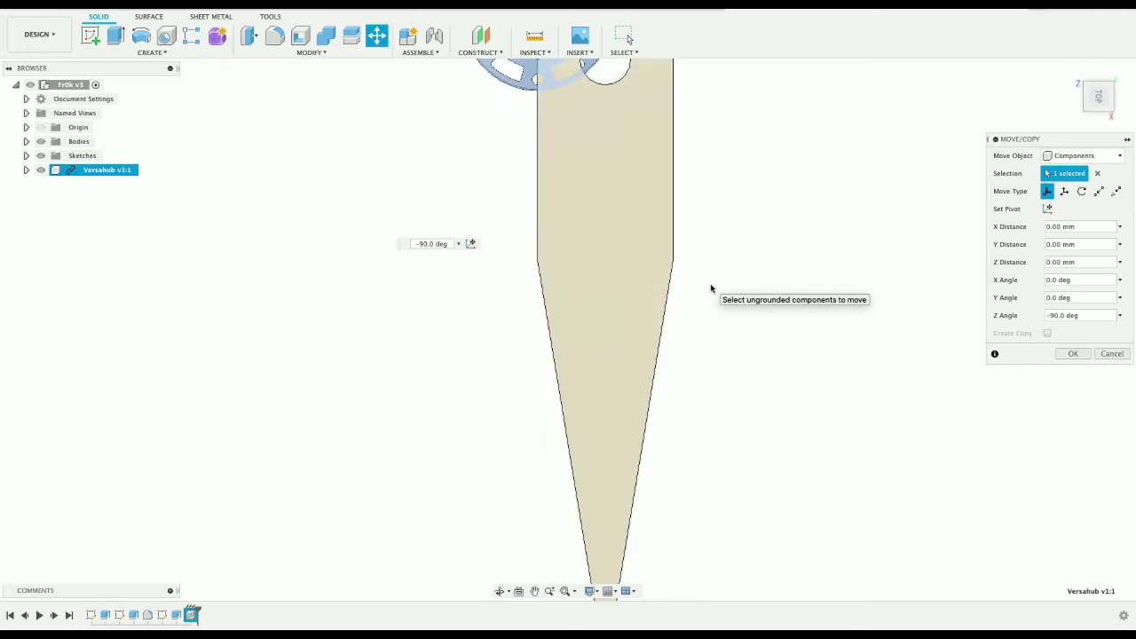
left_click_drag(531, 194, 592, 237)
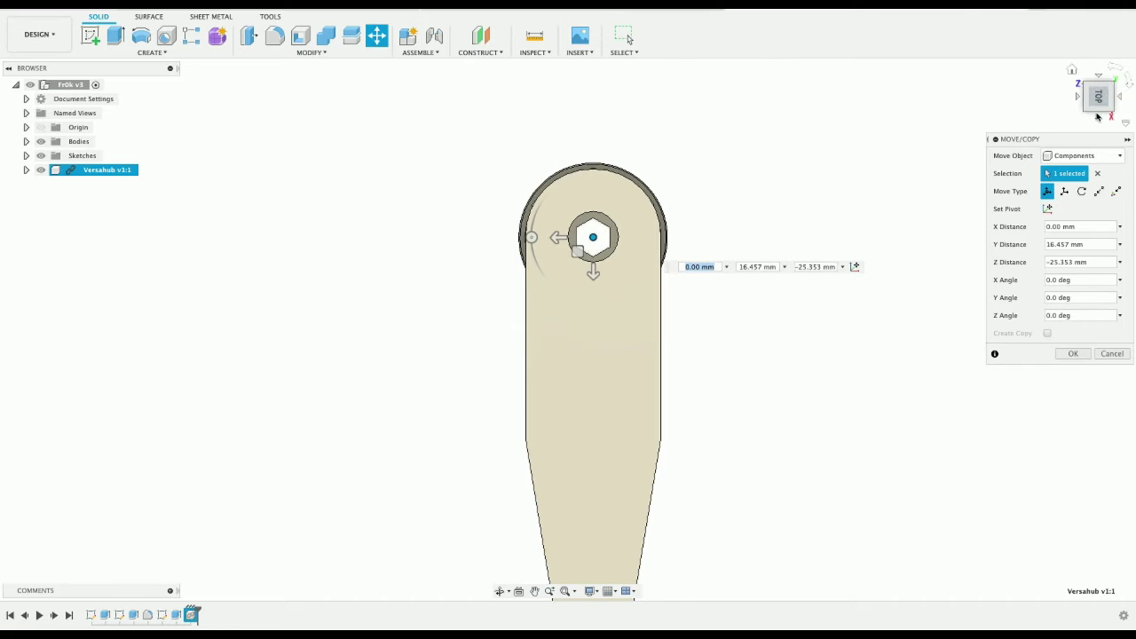
Step: Shift the Versahub -20 mm in X to the fork's opposite face and accept the placement
left_click(1079, 100)
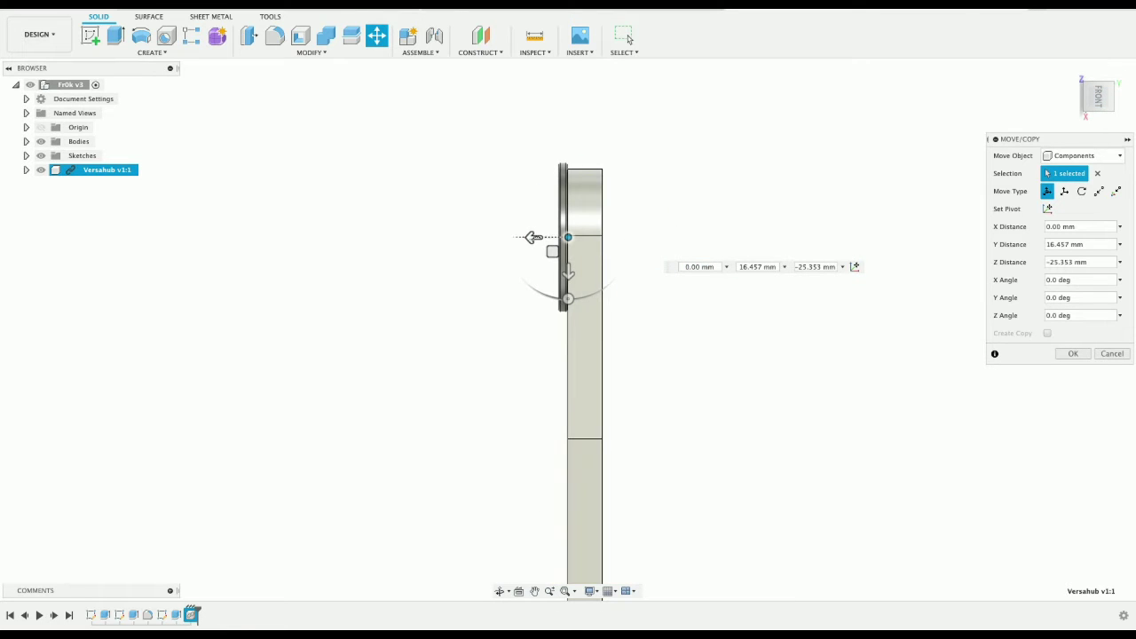
left_click_drag(548, 240, 598, 242)
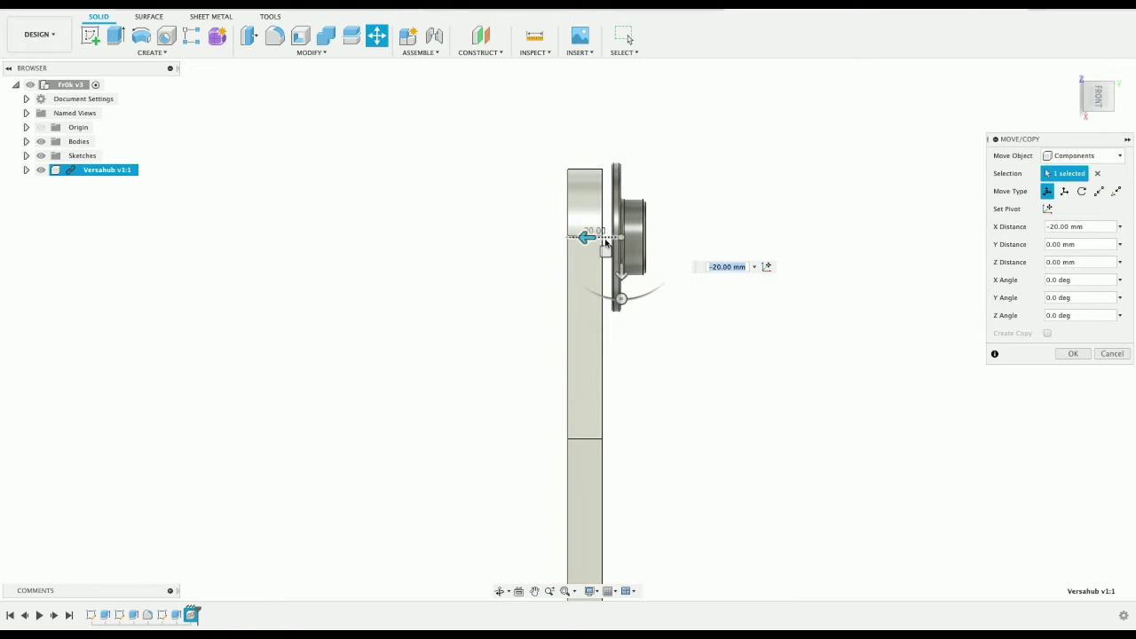
left_click(1072, 354)
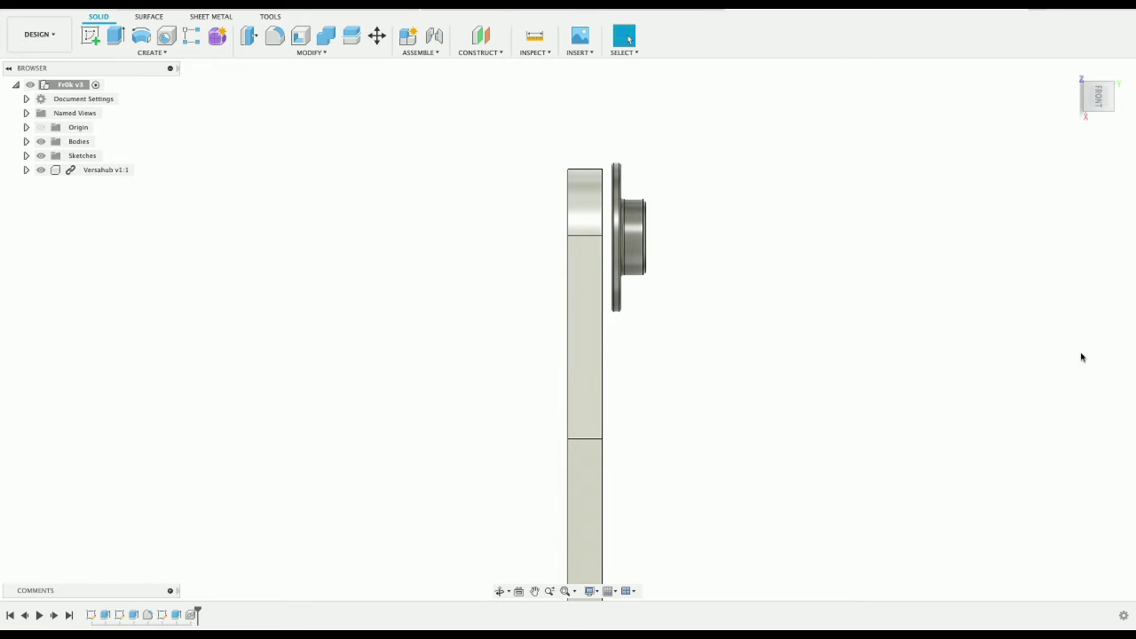
Step: Select the fork's first sketch and the Versahub's insertion feature in the design history
middle_click_drag(1134, 202, 1134, 98, "shift")
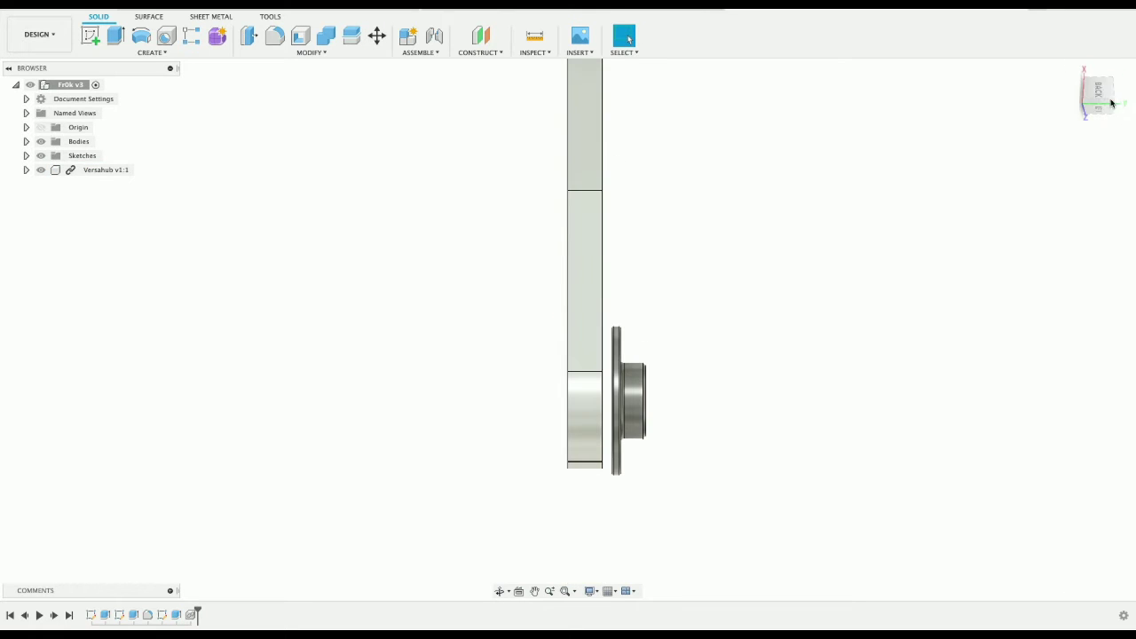
left_click(1097, 92)
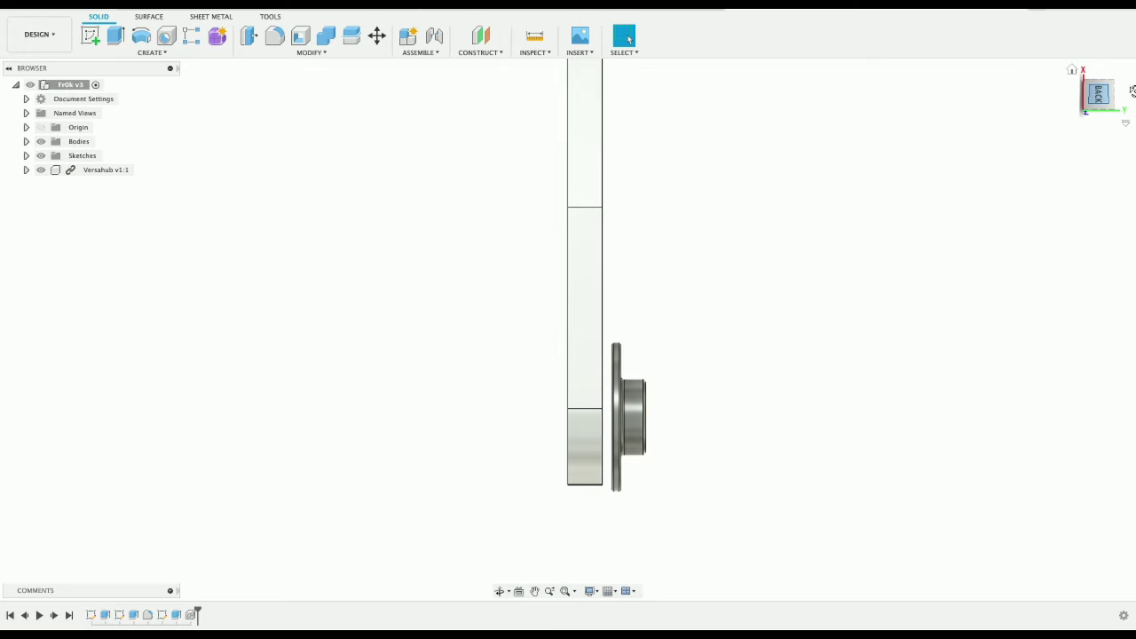
left_click(1084, 103)
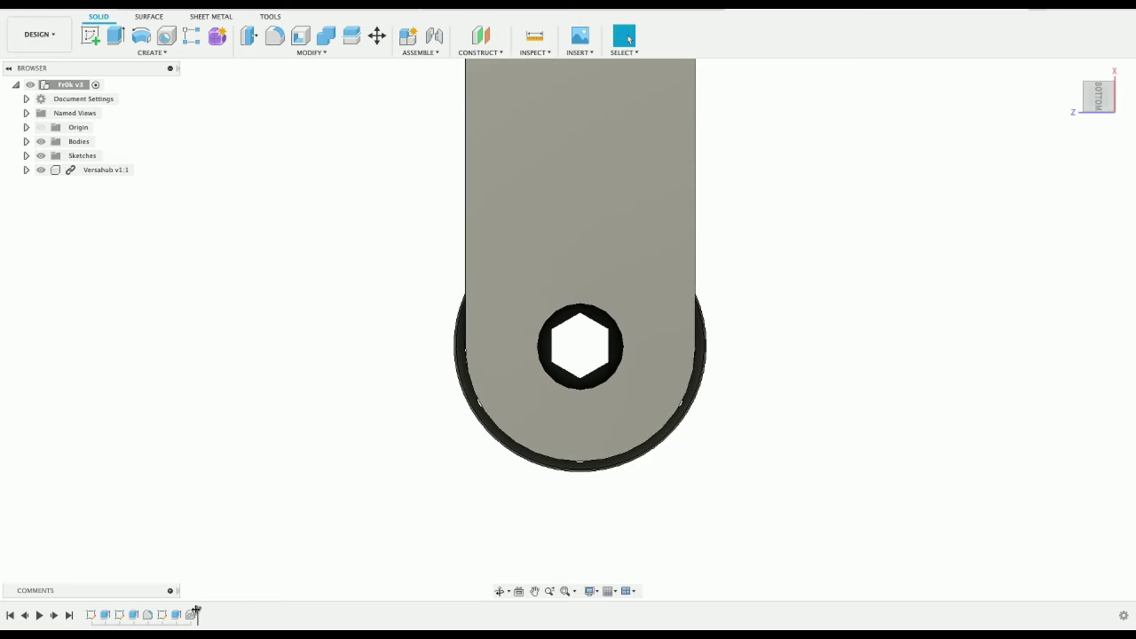
left_click(90, 616)
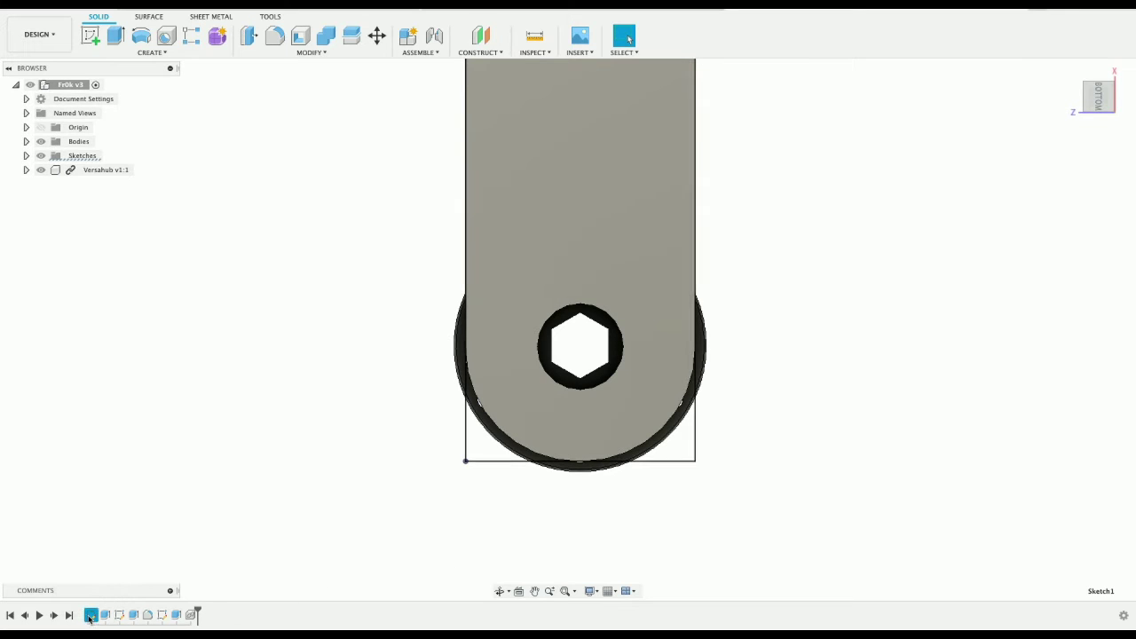
left_click(189, 615)
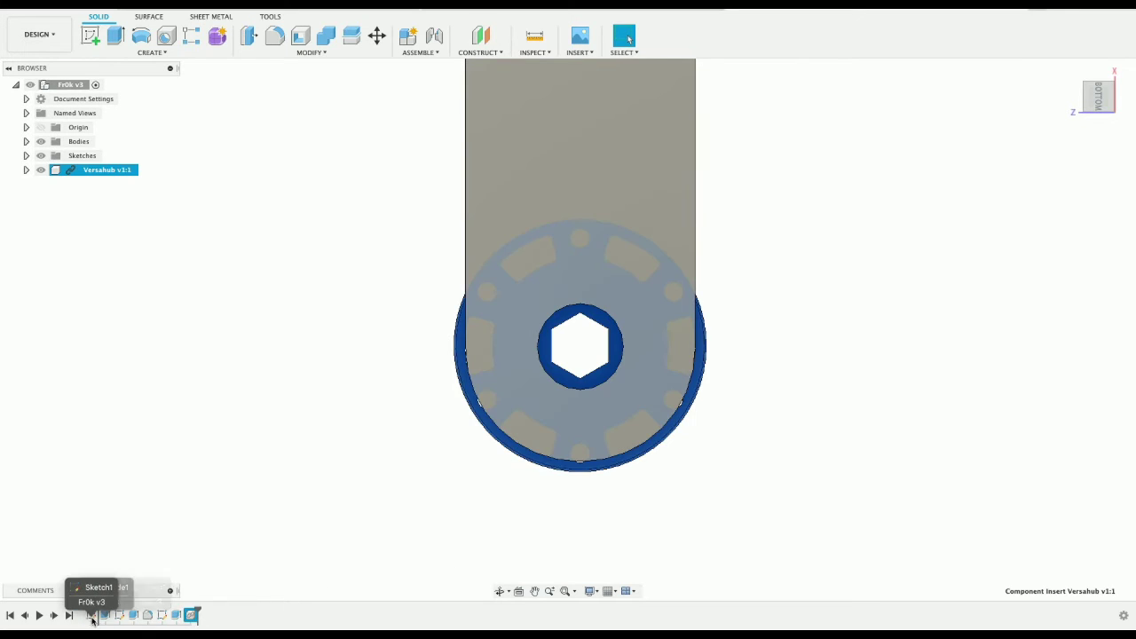
Step: Move the Versahub insert ahead of Sketch1 in the design history, and open Sketch1 for editing
left_click_drag(189, 615, 87, 620)
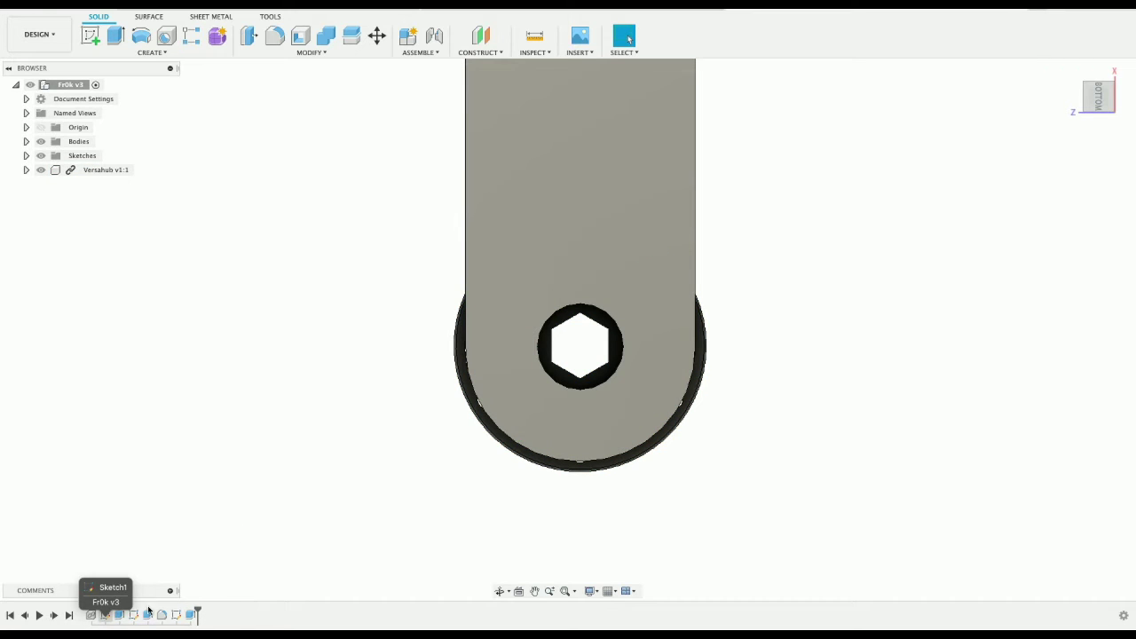
left_click(105, 615)
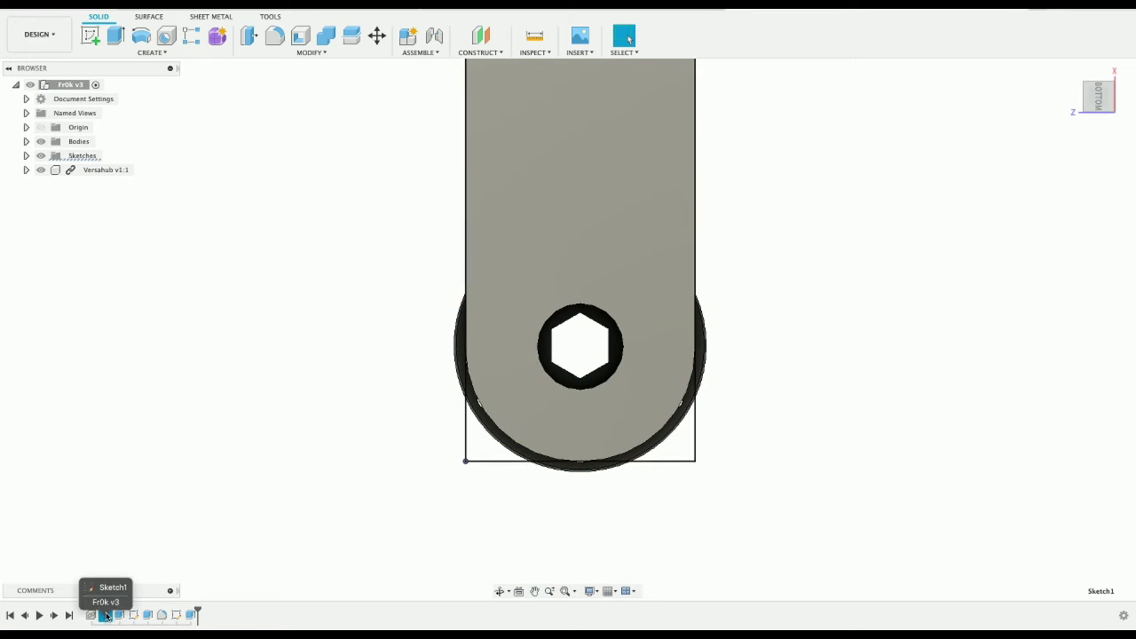
right_click(106, 615)
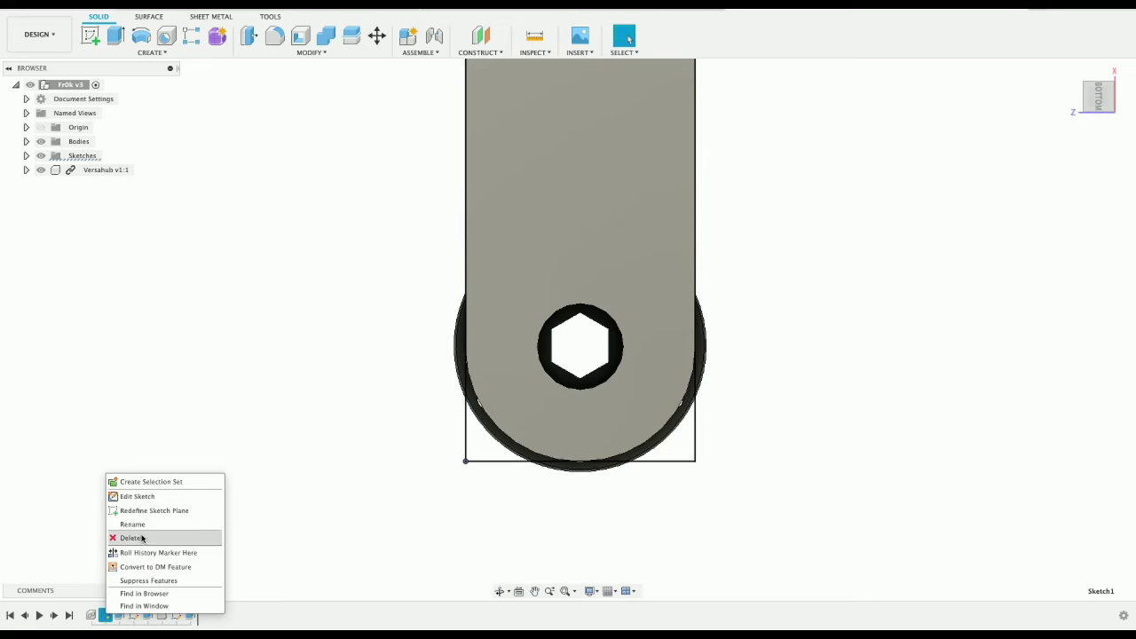
left_click(133, 496)
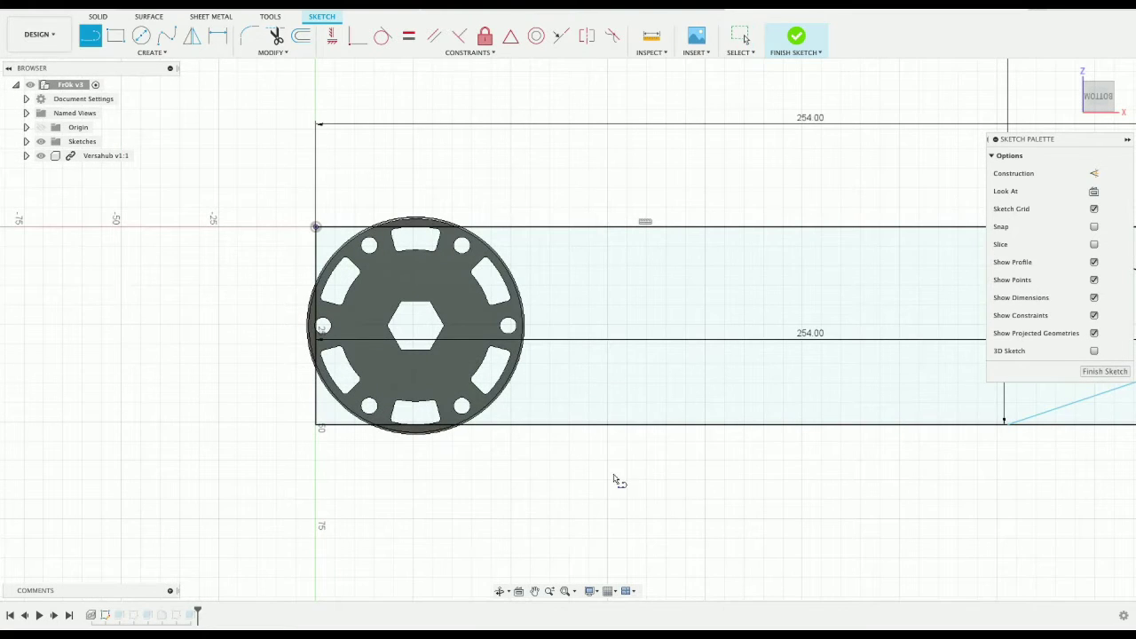
Step: Sketch two 5 mm lines perpendicular to the long edges, extending outward from the rectangle's two corners at the hub end
key("l")
left_click(316, 226)
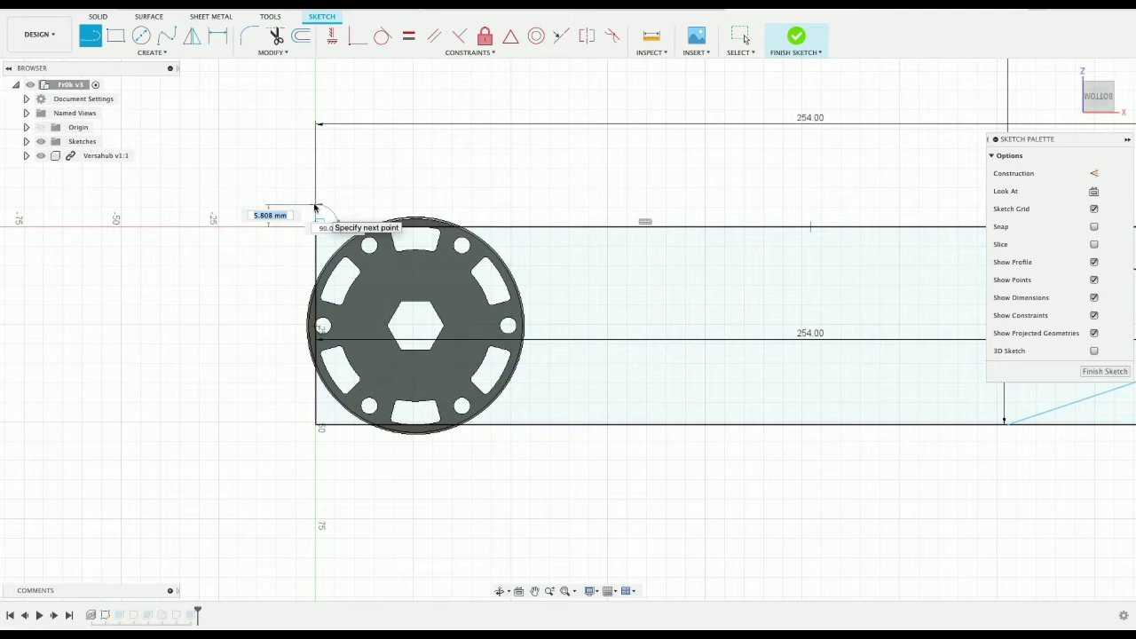
key("Return")
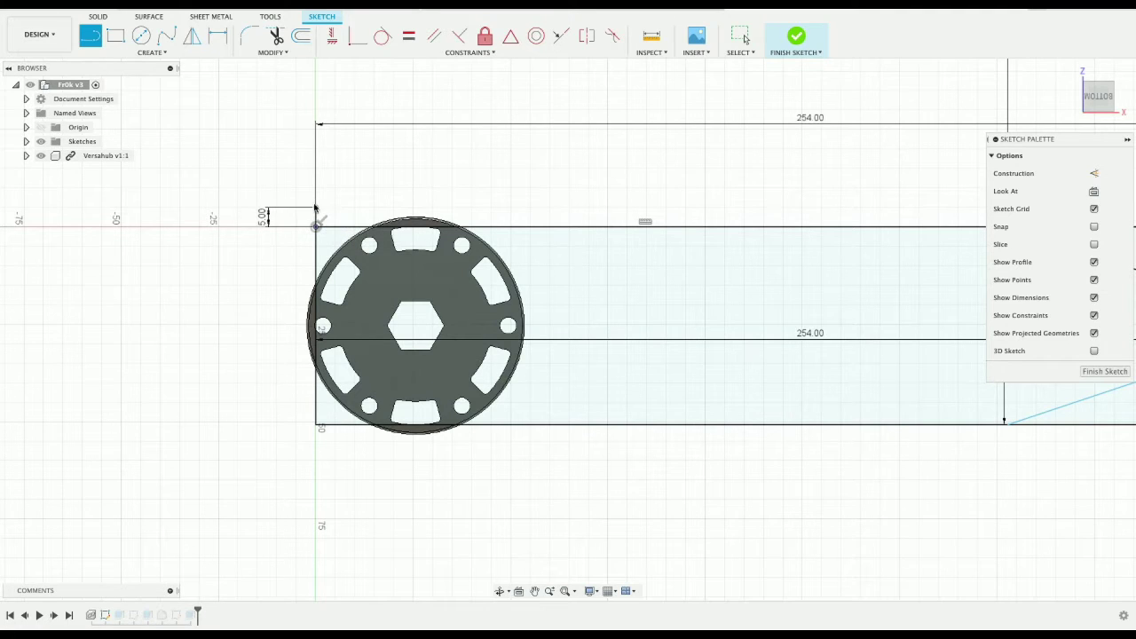
left_click(316, 425)
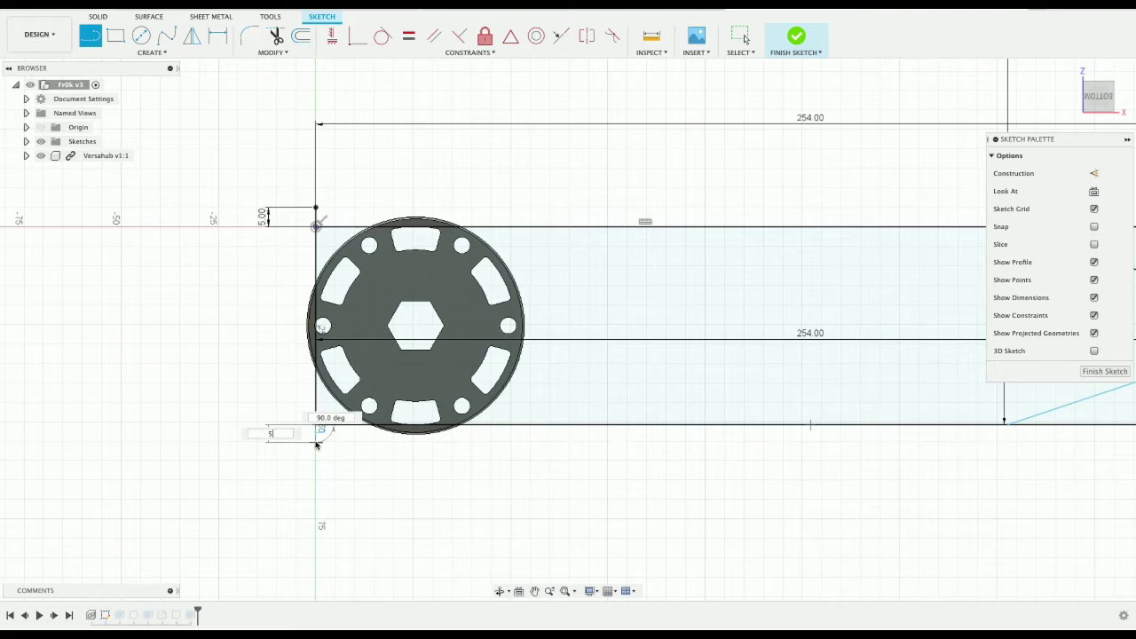
key("Return")
key("Escape")
Step: Sketch a horizontal line from the outer end of each 5 mm segment, parallel to the arm's long edges and past the taper start
middle_click_drag(488, 489, 392, 489)
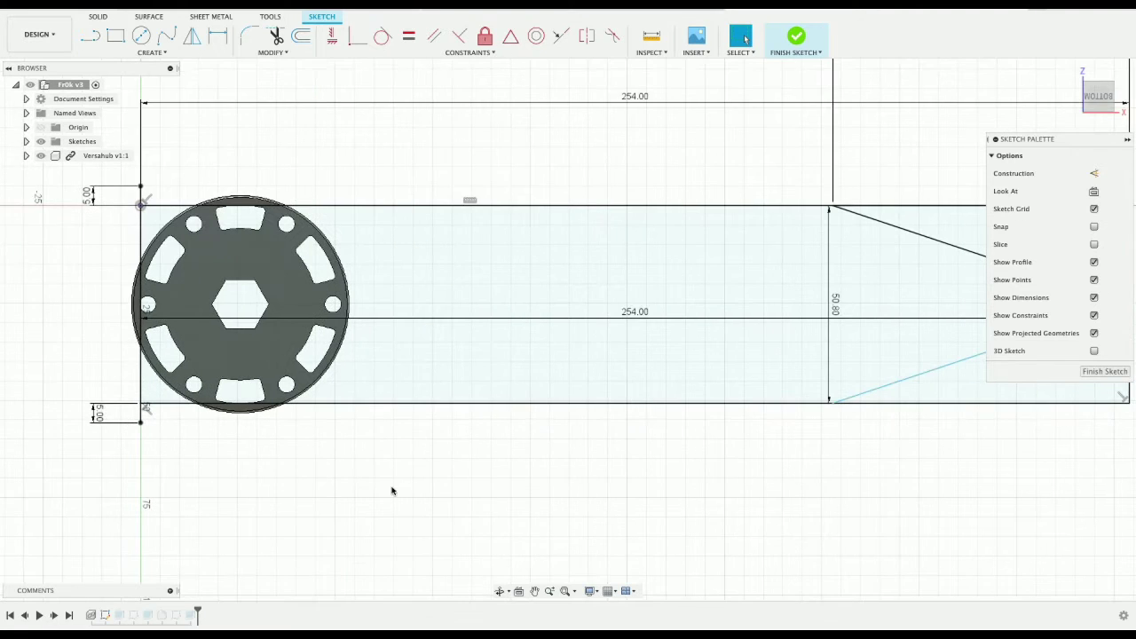
key("l")
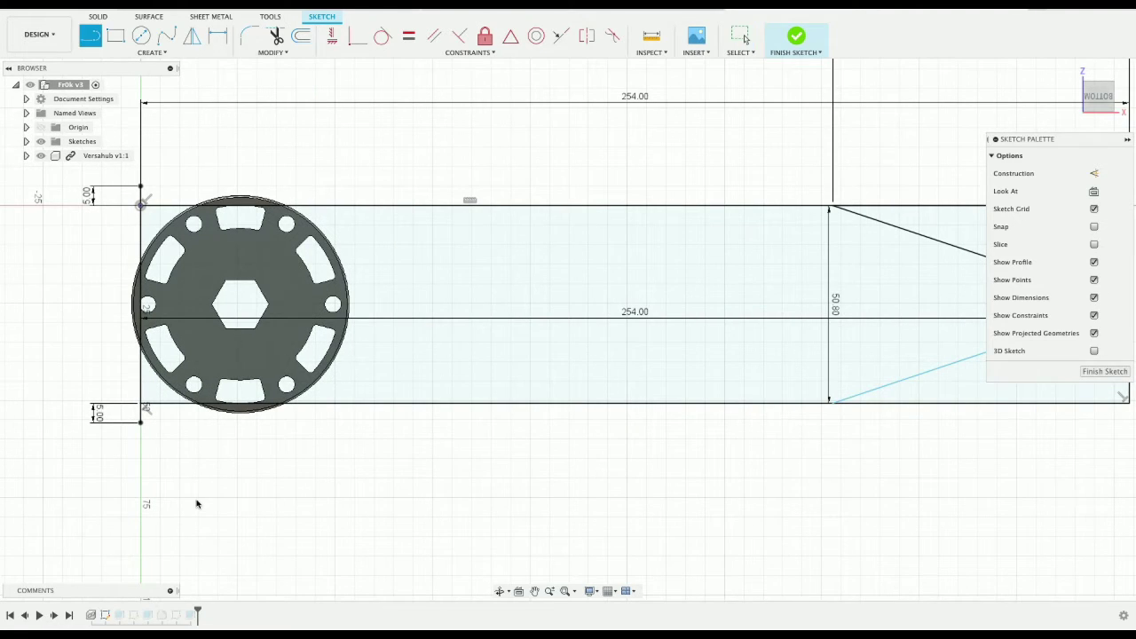
left_click(140, 424)
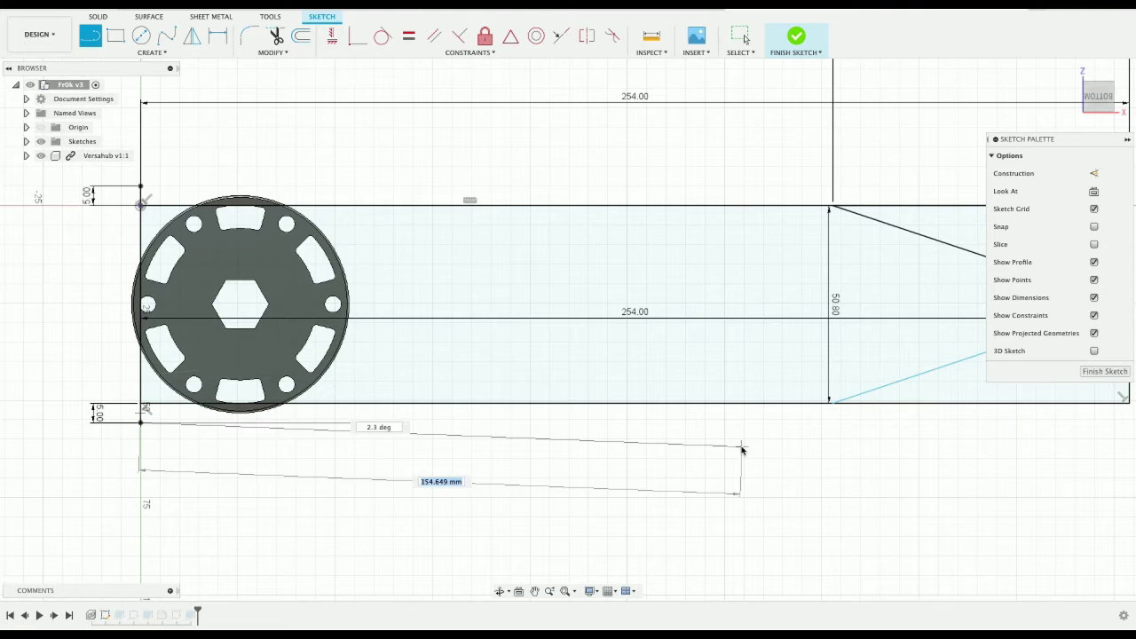
left_click(912, 424)
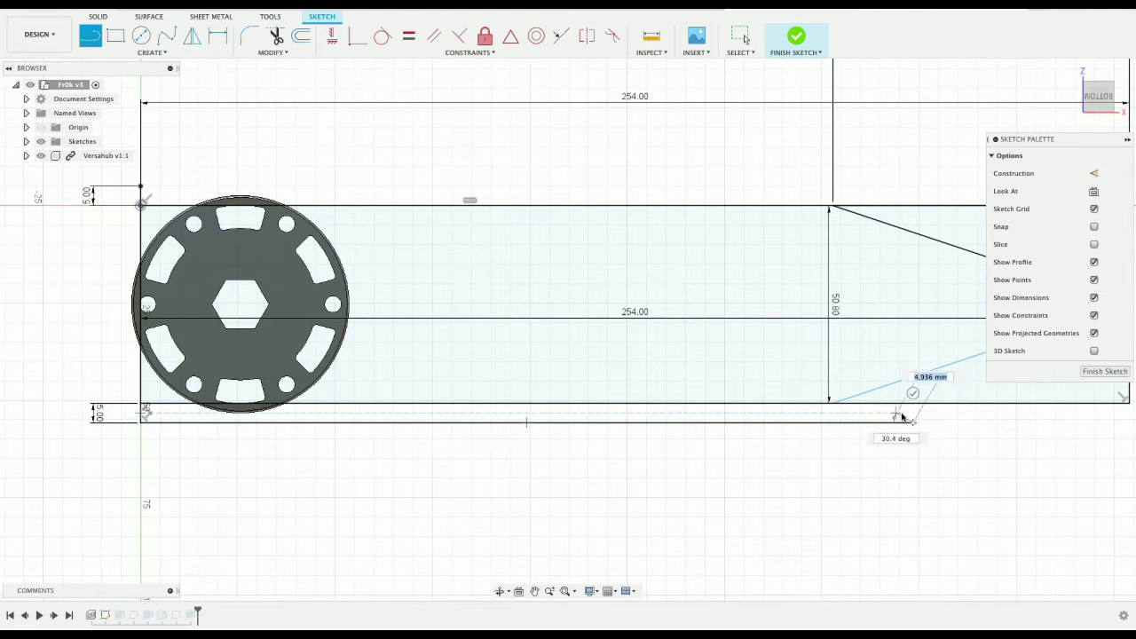
key("Escape")
key("l")
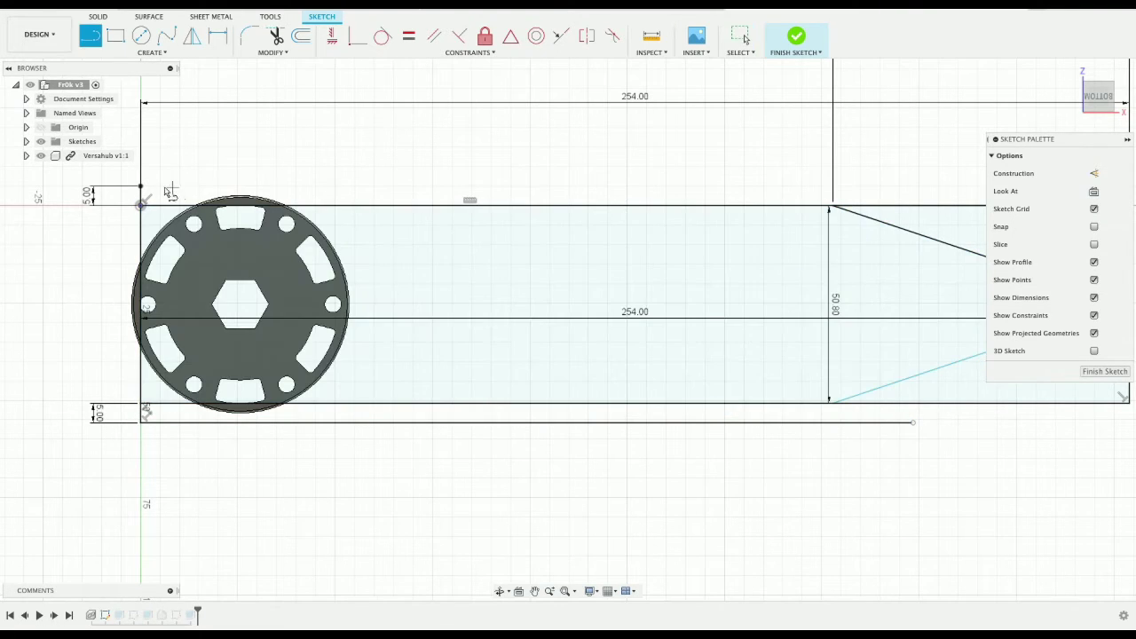
left_click(140, 188)
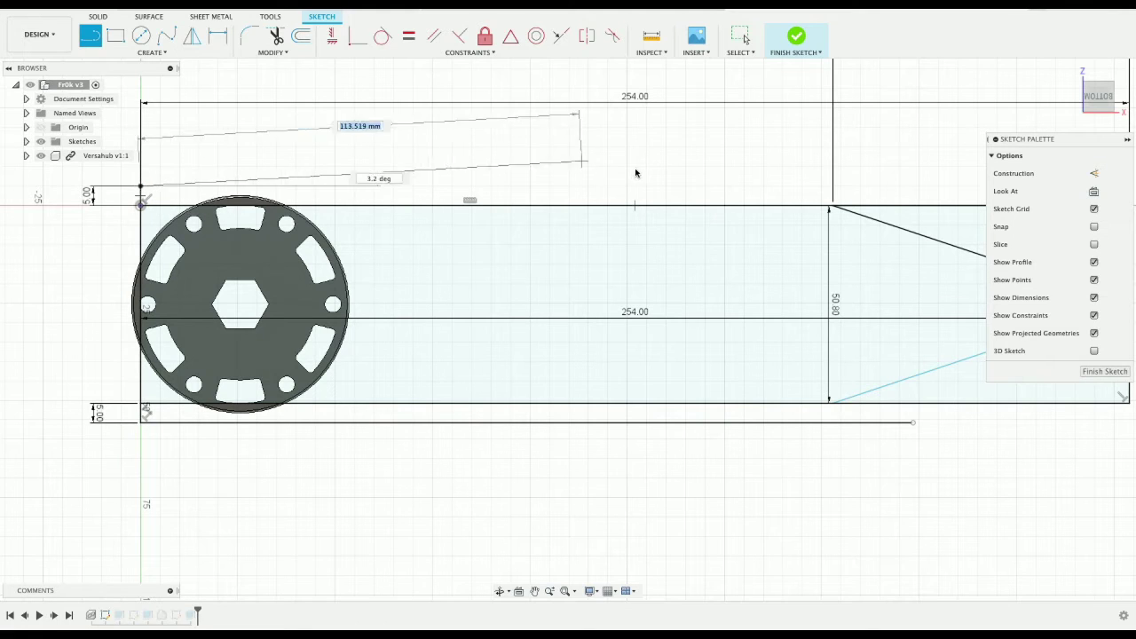
left_click(888, 188)
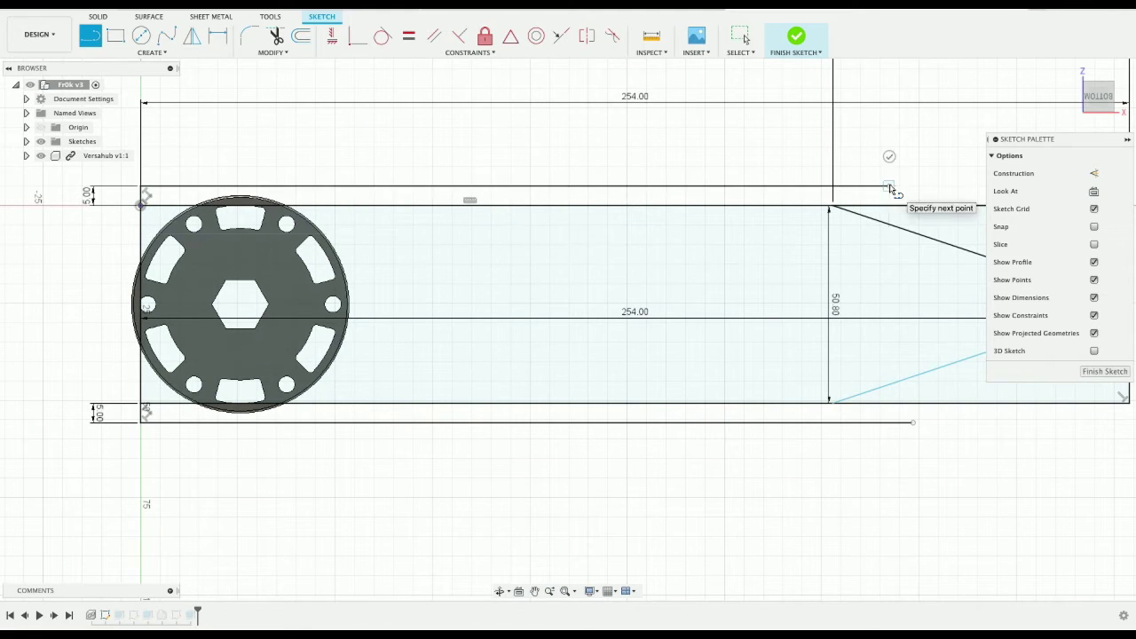
key("Escape")
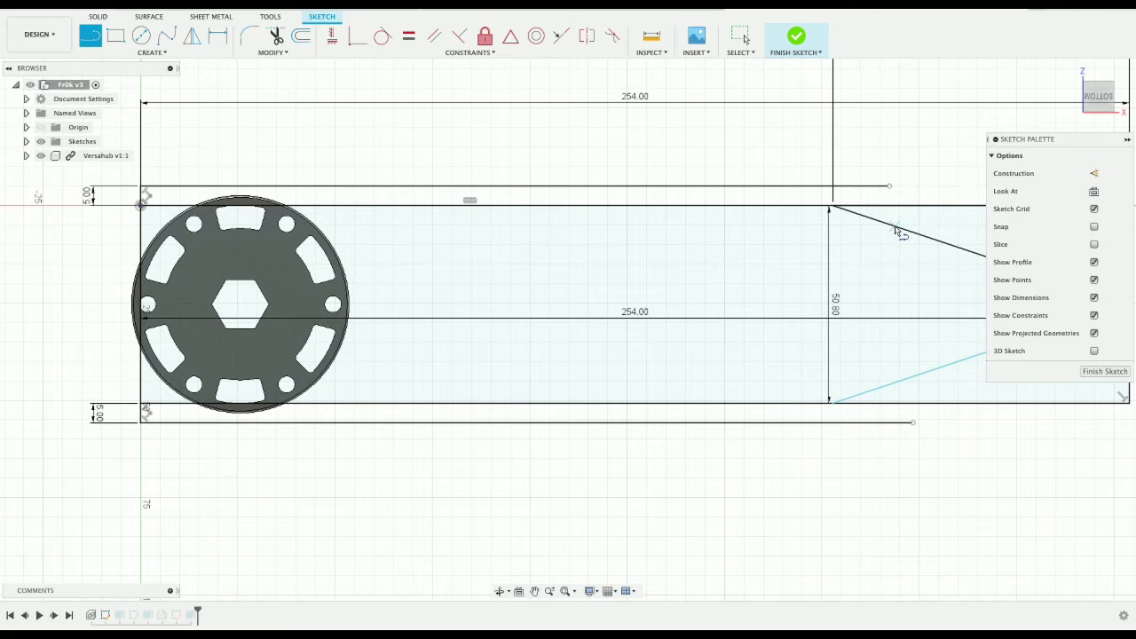
Step: Sketch lines extending both taper edges outward across the new parallel lines, the upper one about 38 mm long
left_click(895, 229)
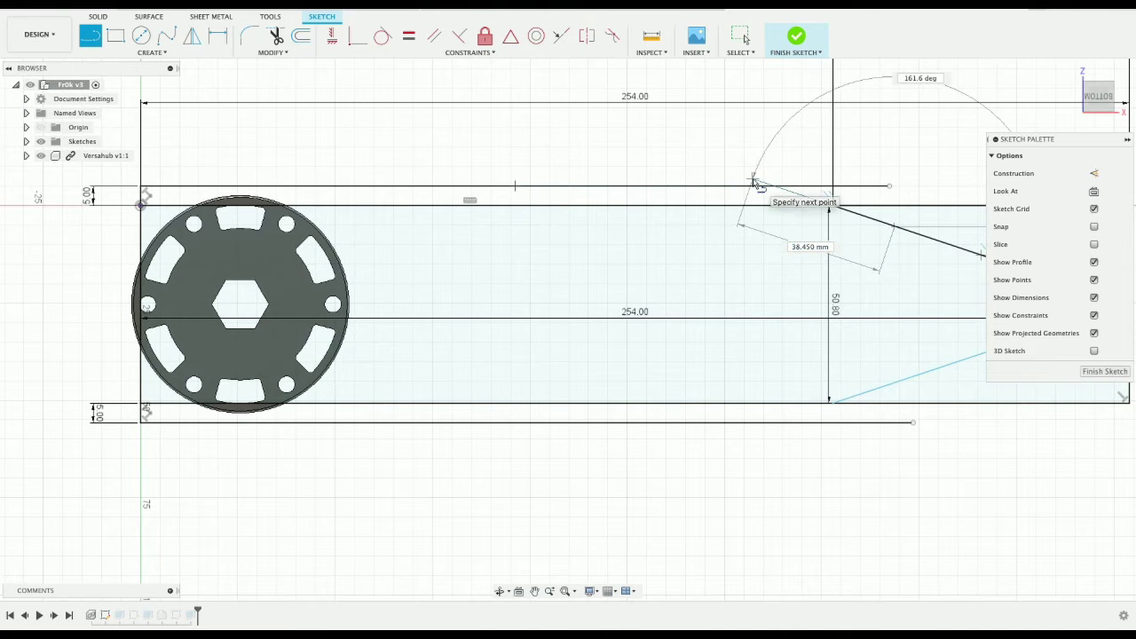
left_click(752, 182)
key("Escape")
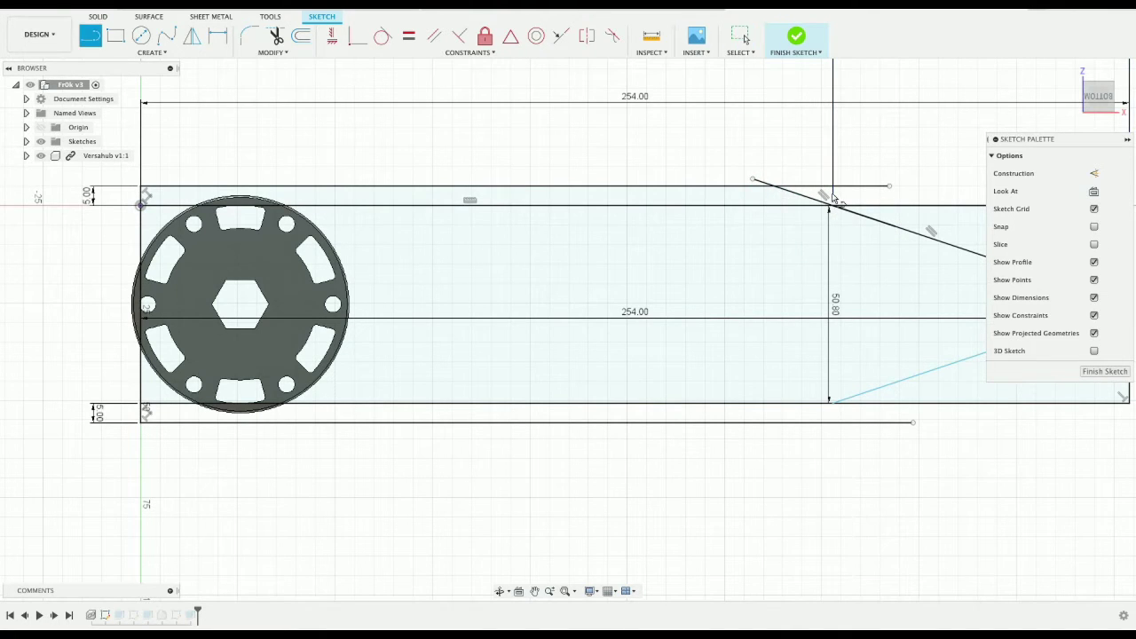
left_click(884, 387)
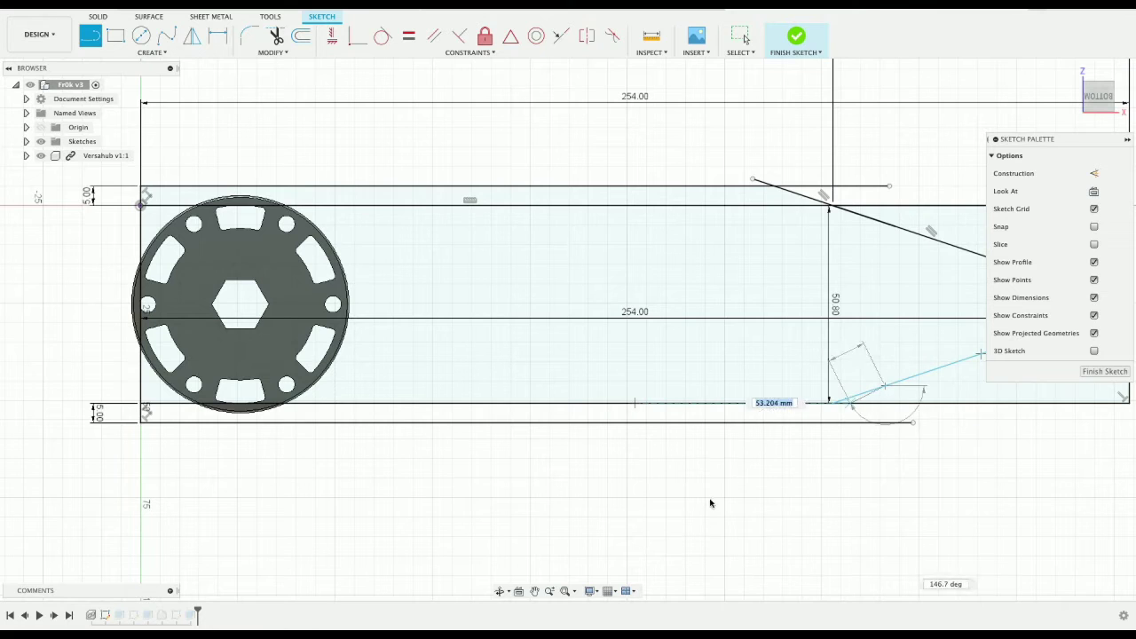
left_click(673, 456)
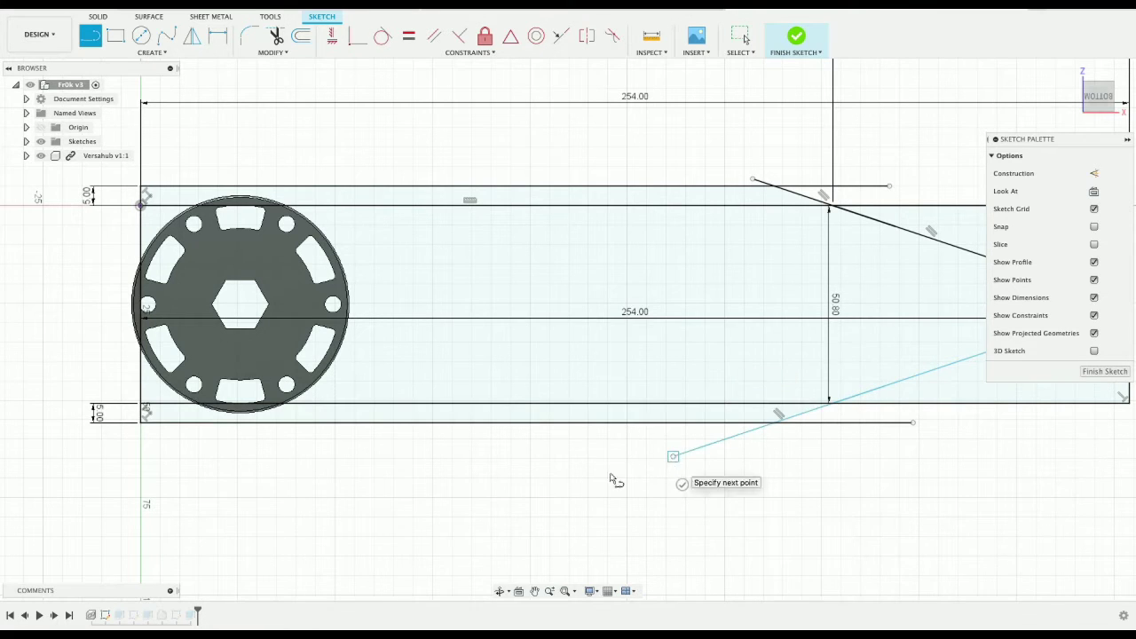
key("Escape")
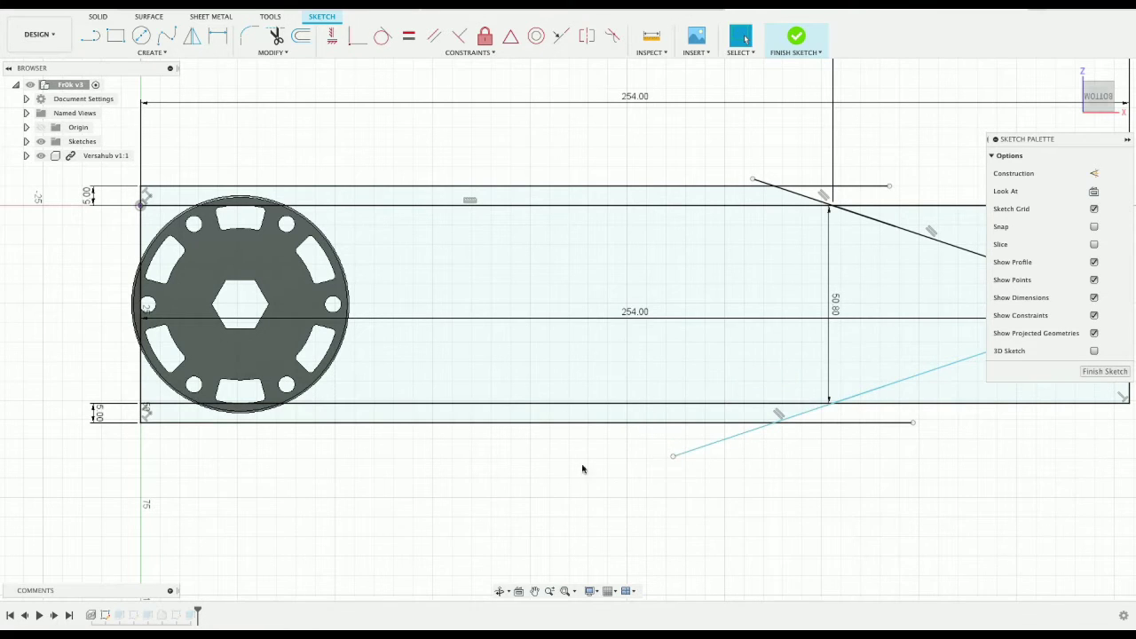
Step: Sketch a short line extending the lower outer line beyond the hub end, and try closing the outline up to the upper line
key("l")
left_click(140, 423)
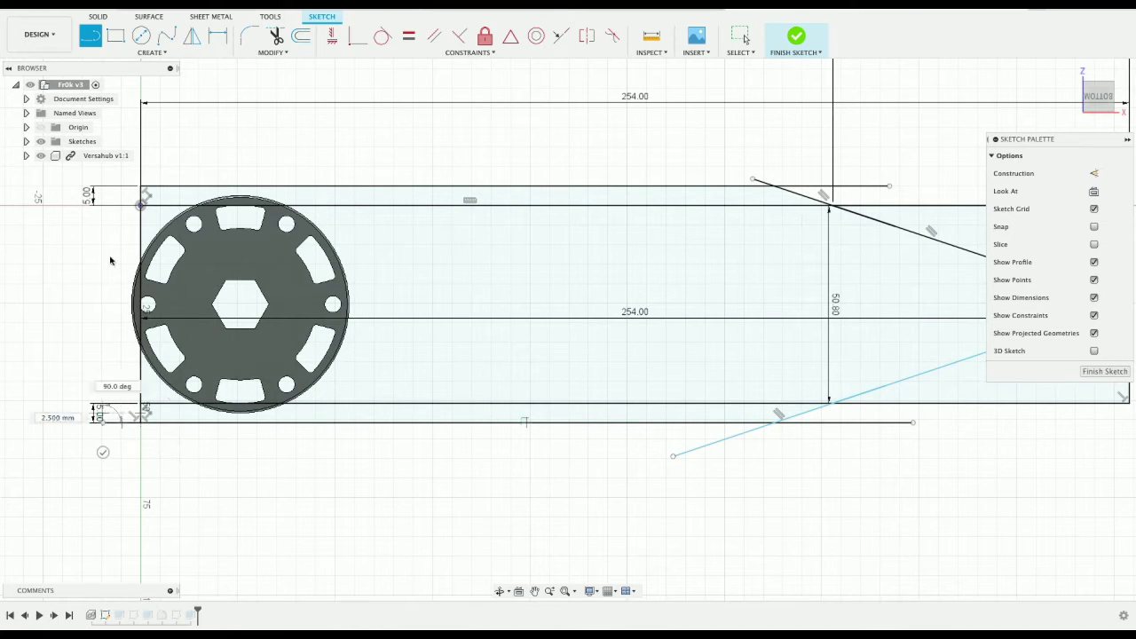
left_click(105, 186)
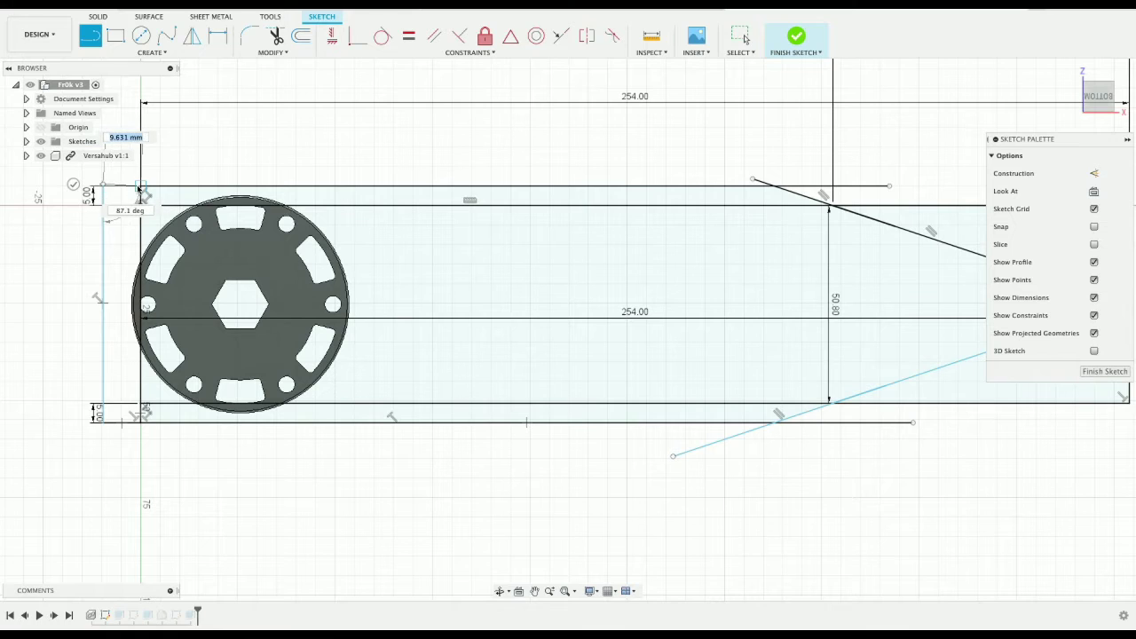
left_click(140, 189)
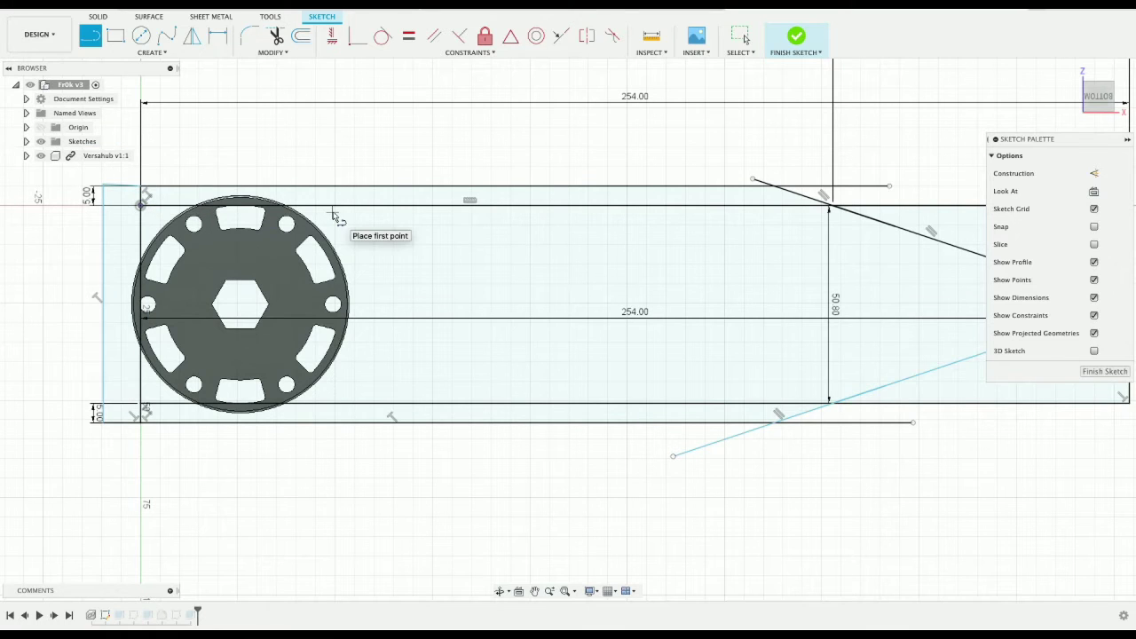
key("Escape")
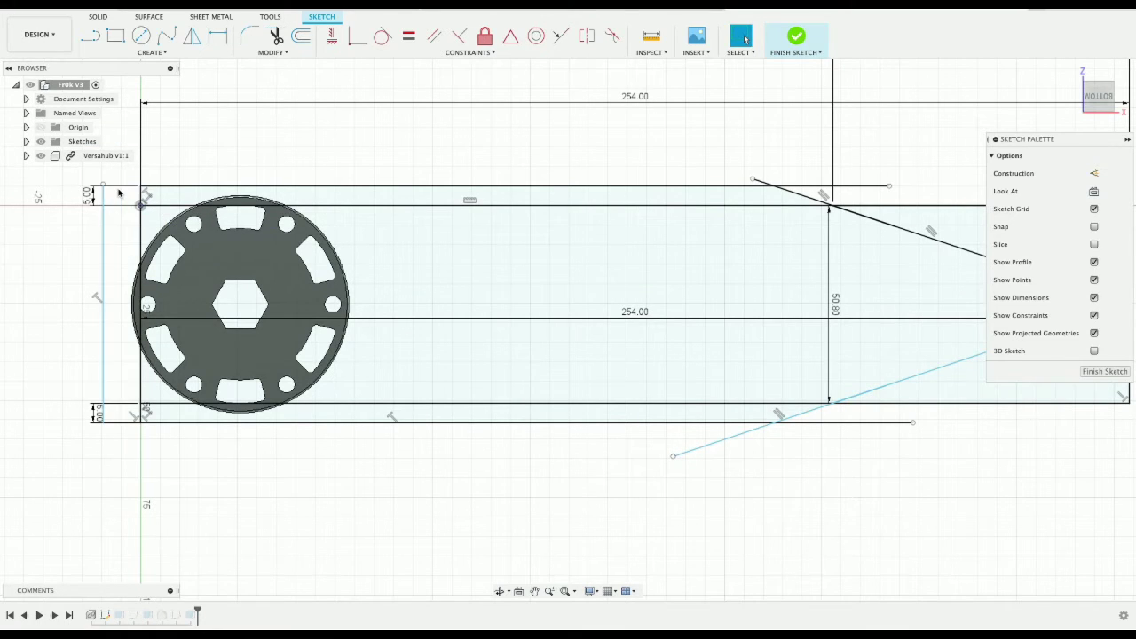
Step: Redraw the vertical end line past the upper outer line, and extend the upper outer line about 9.6 mm to meet it
key("l")
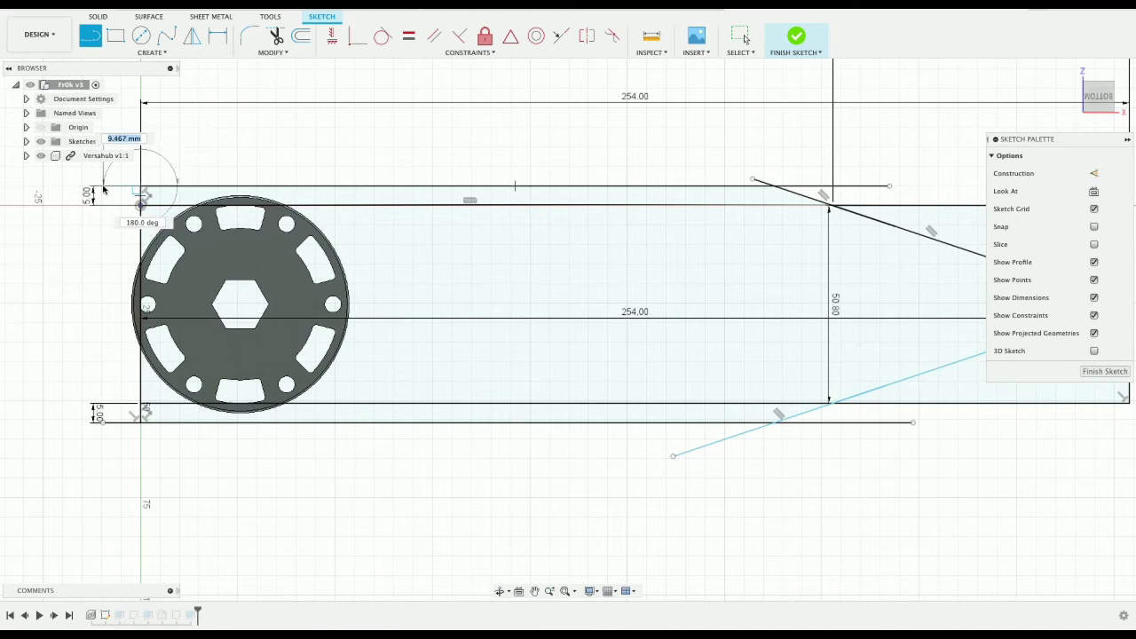
key("Escape")
key("l")
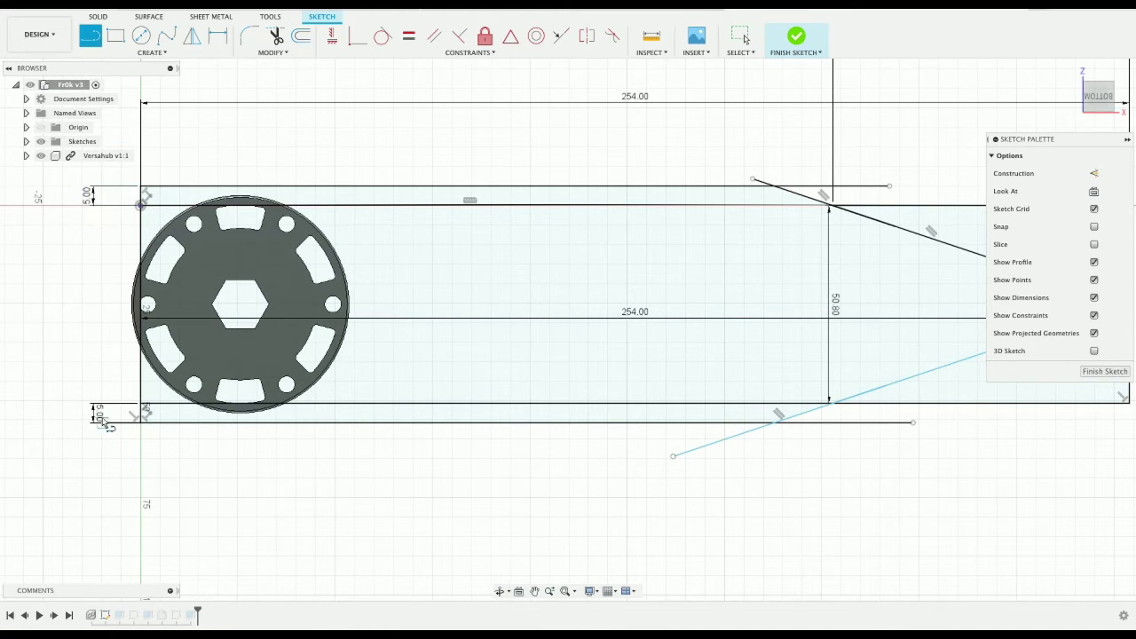
left_click(103, 423)
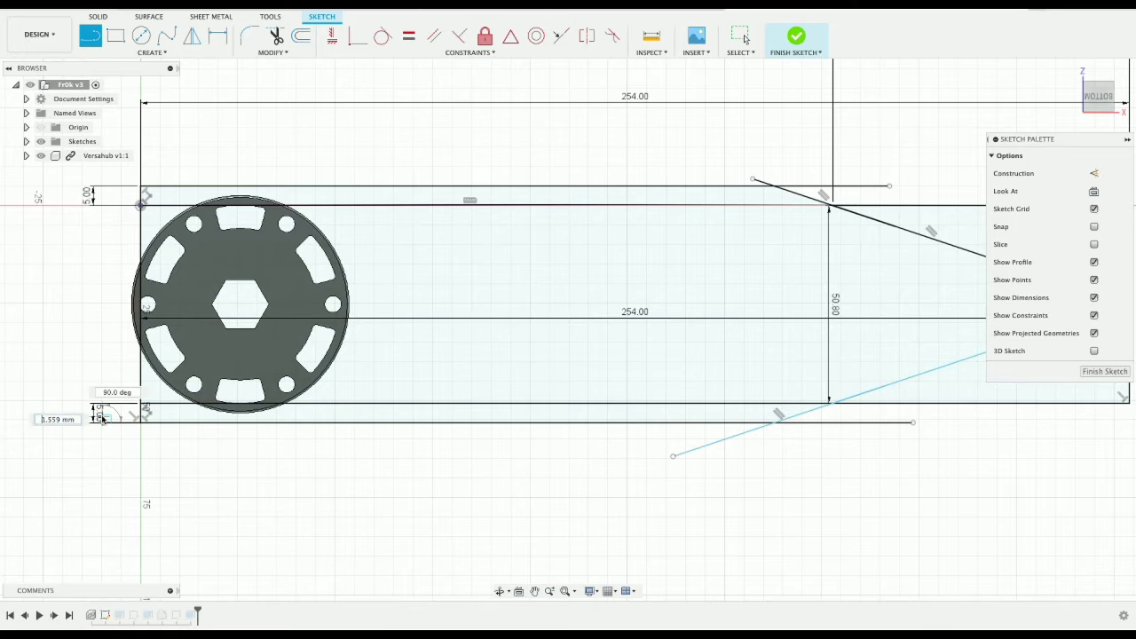
left_click(105, 182)
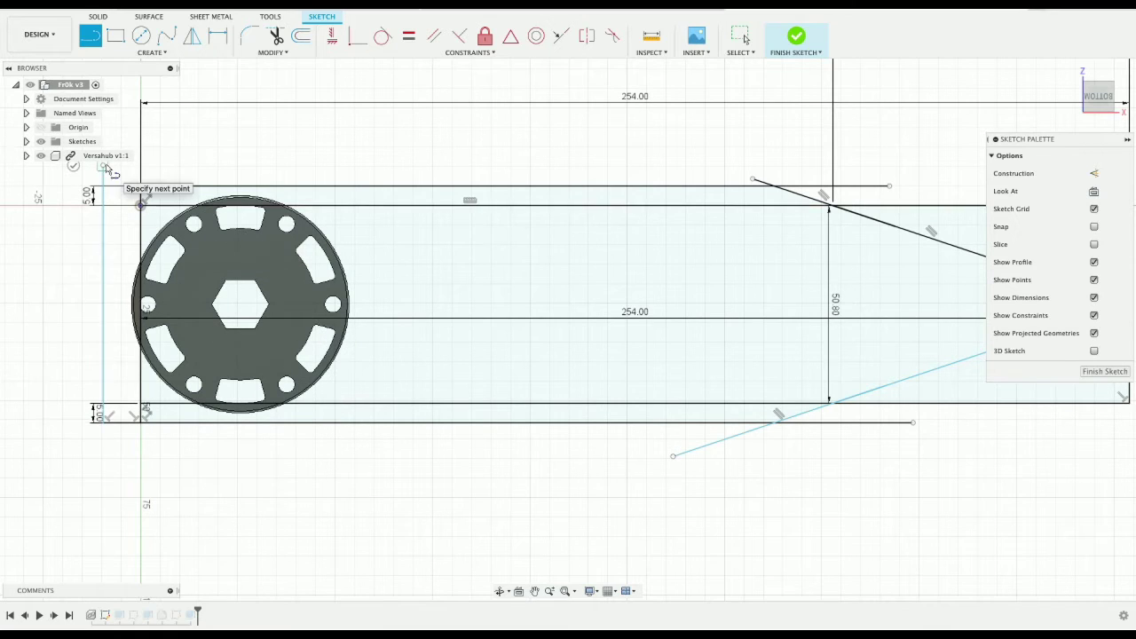
key("Escape")
key("l")
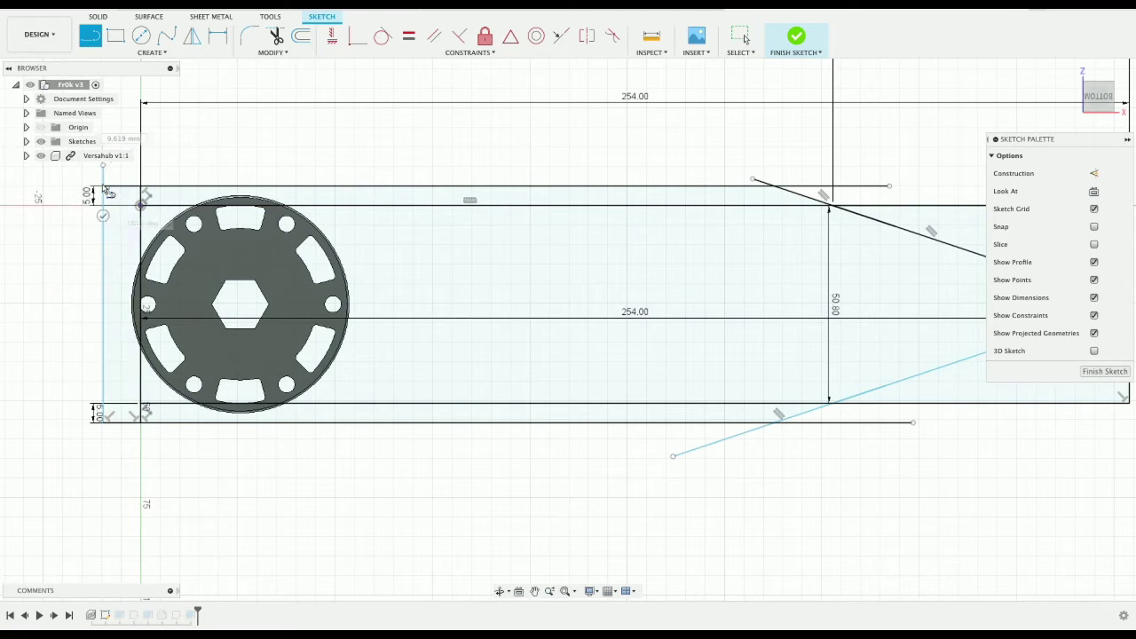
key("Escape")
Step: Trim the overshooting ends at the lower taper corner, the upper outer line's overshoot and the upper taper segment
left_click(275, 36)
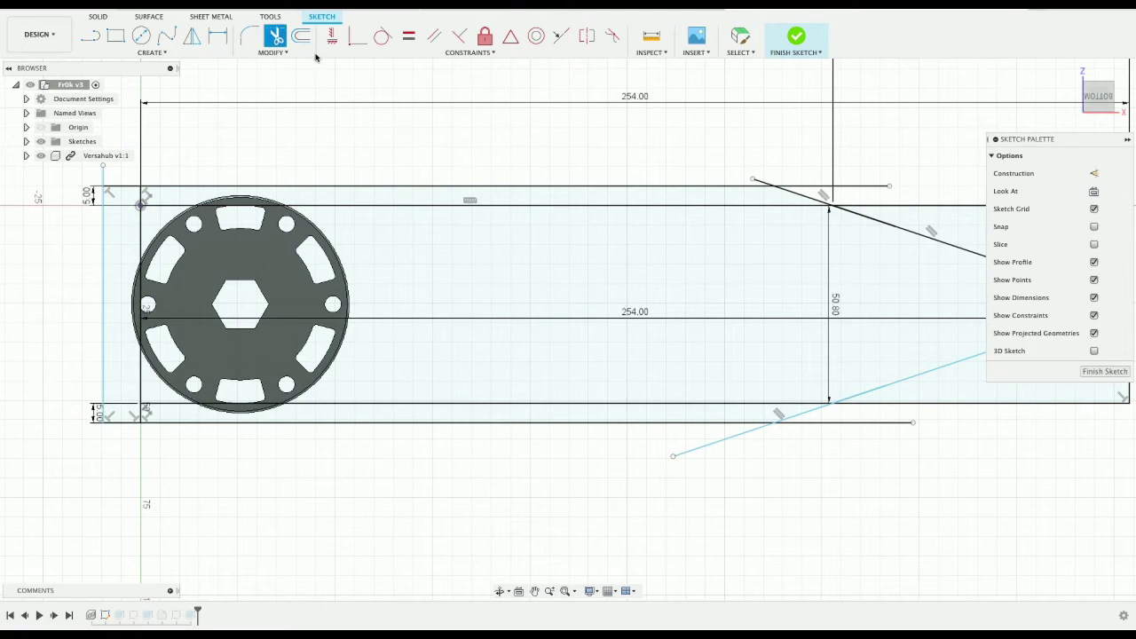
left_click(714, 442)
left_click(863, 422)
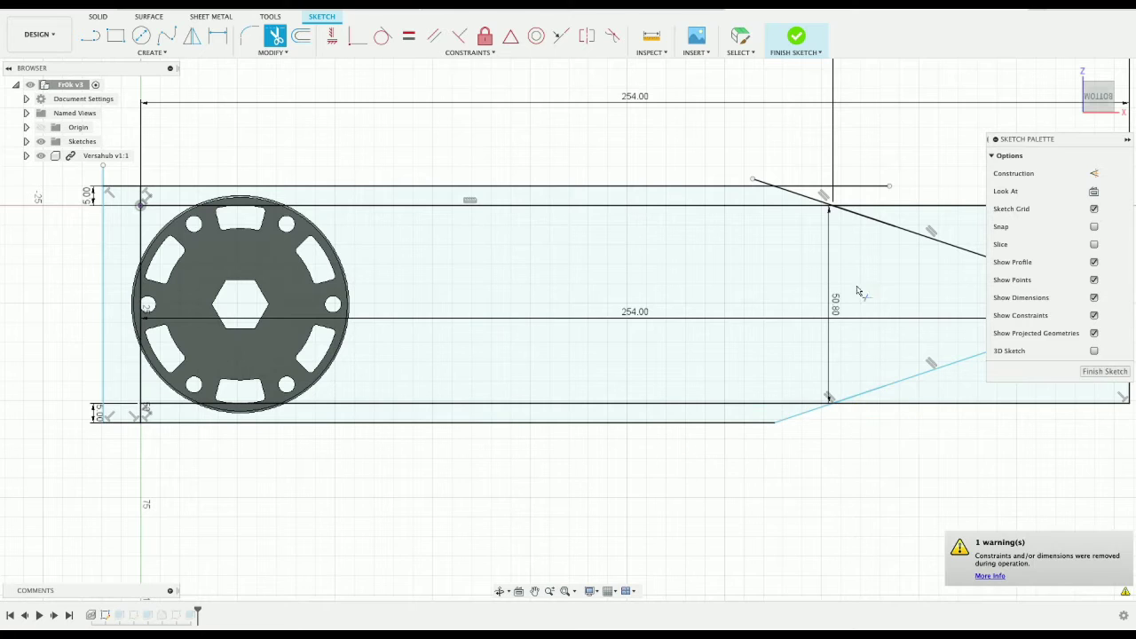
left_click(828, 190)
left_click(769, 185)
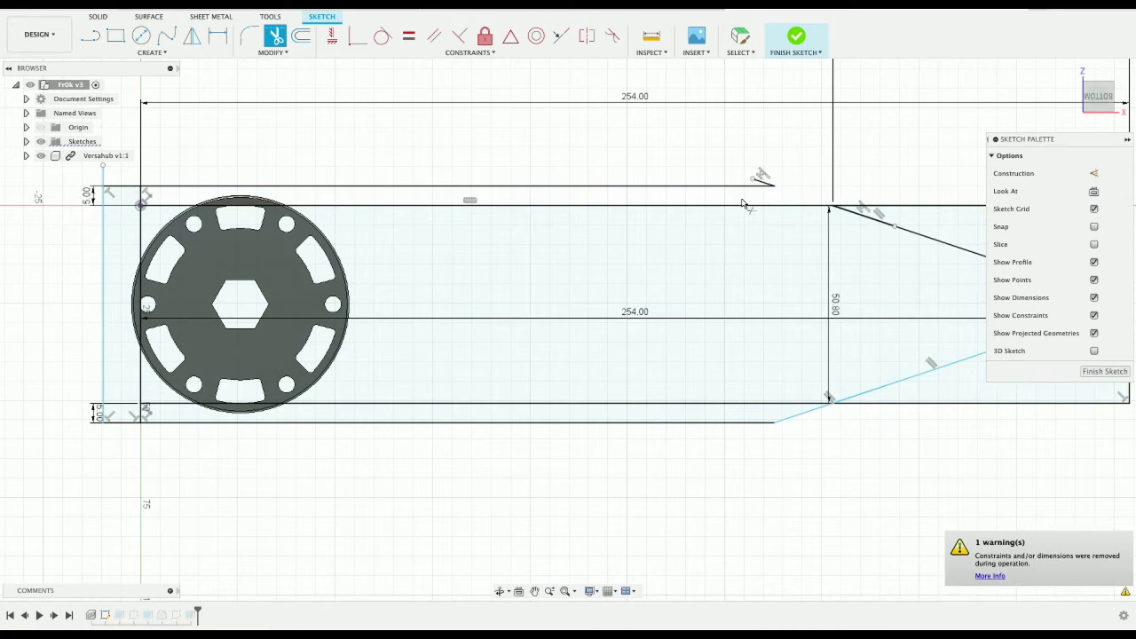
key("Escape")
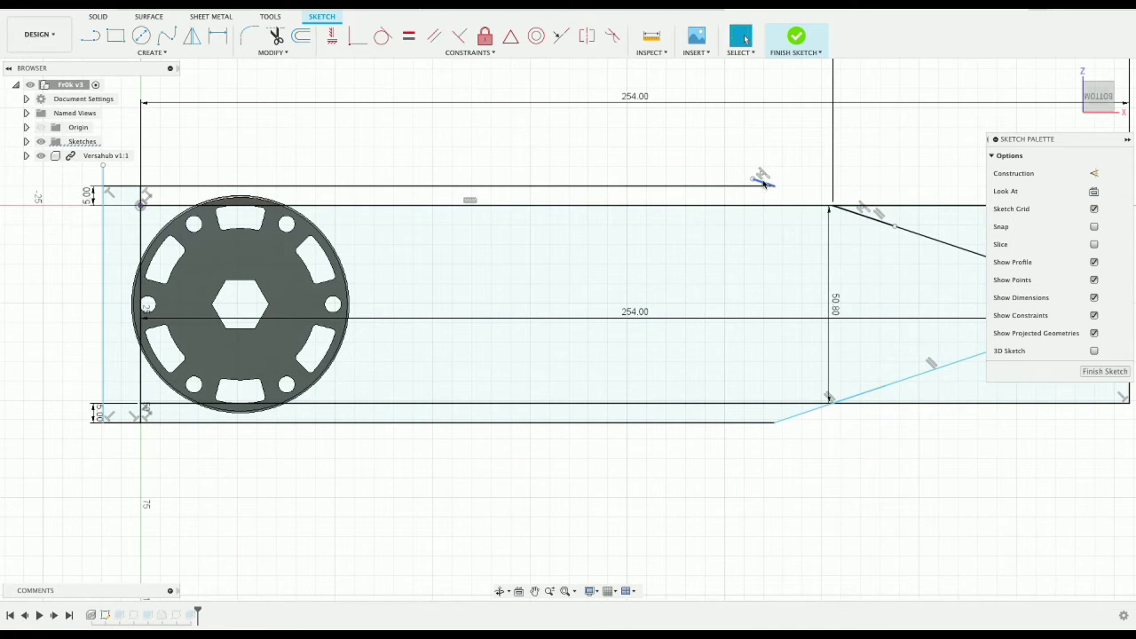
Step: Undo the trim of the upper taper segment and trim its stub beyond the upper outer line instead
key("ctrl+z")
left_click(761, 183)
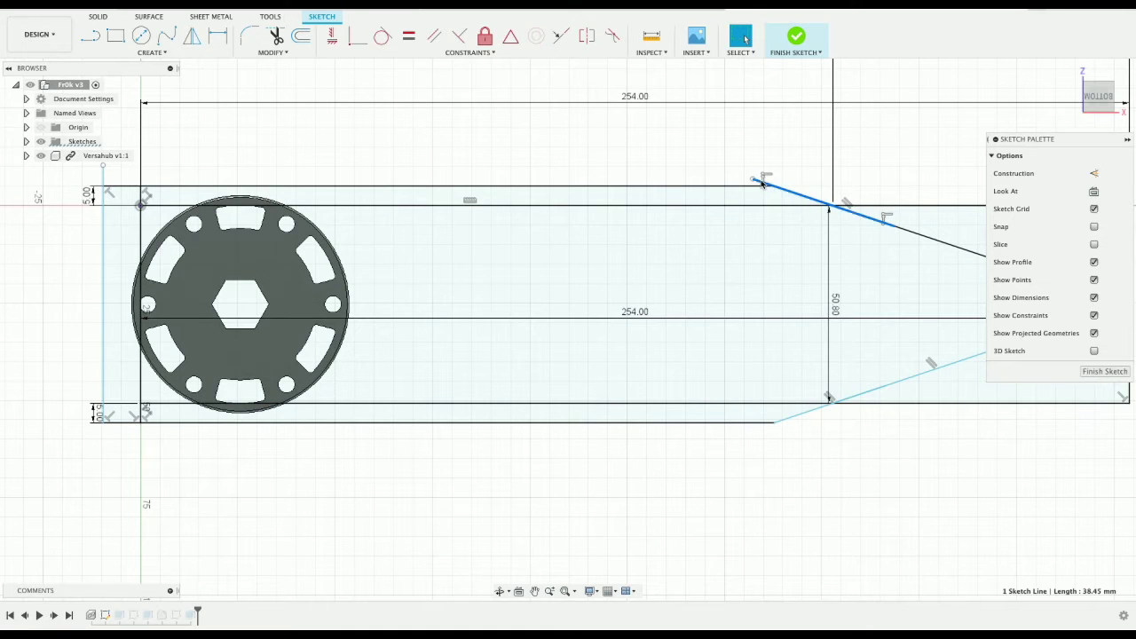
left_click(278, 39)
left_click(762, 182)
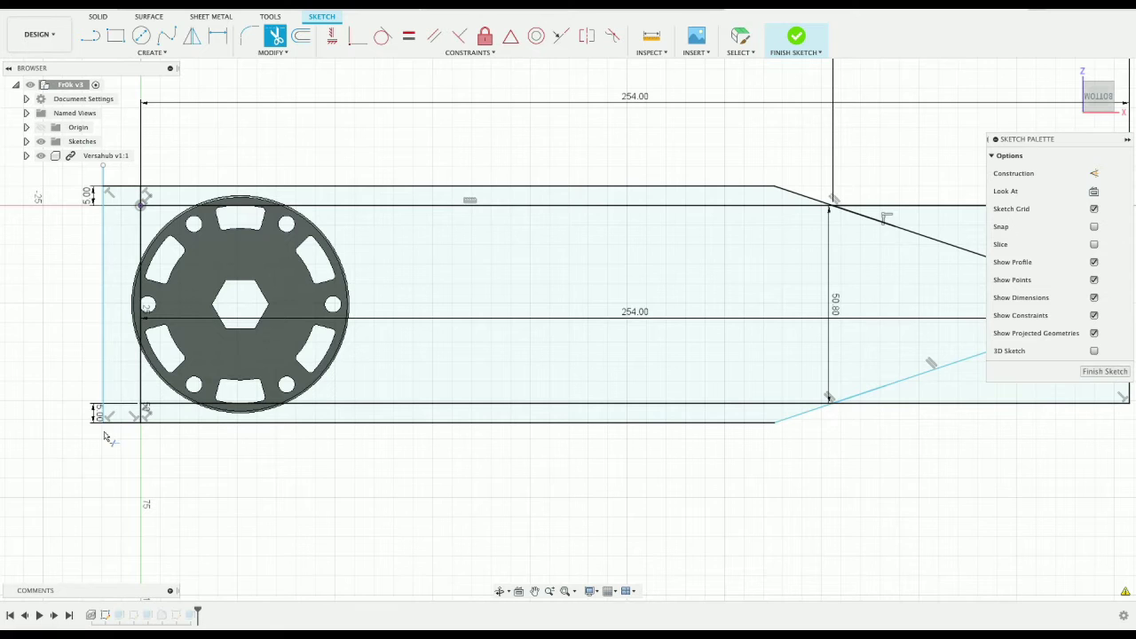
Step: Stop trimming and finish the widened arm sketch
key("Escape")
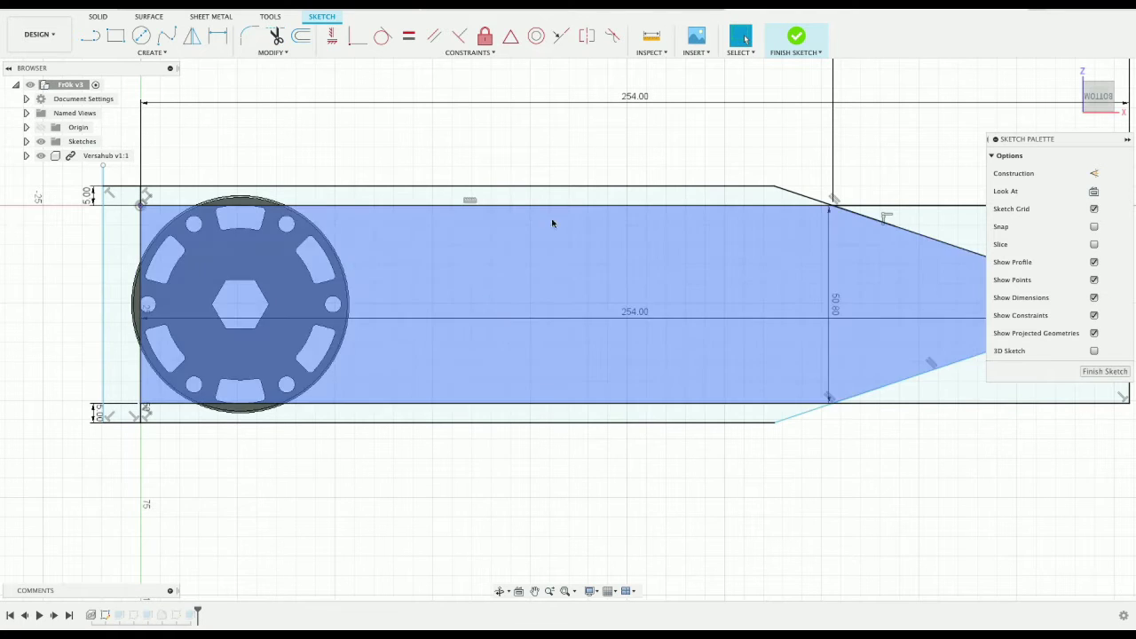
scroll(572, 313, "down", 2)
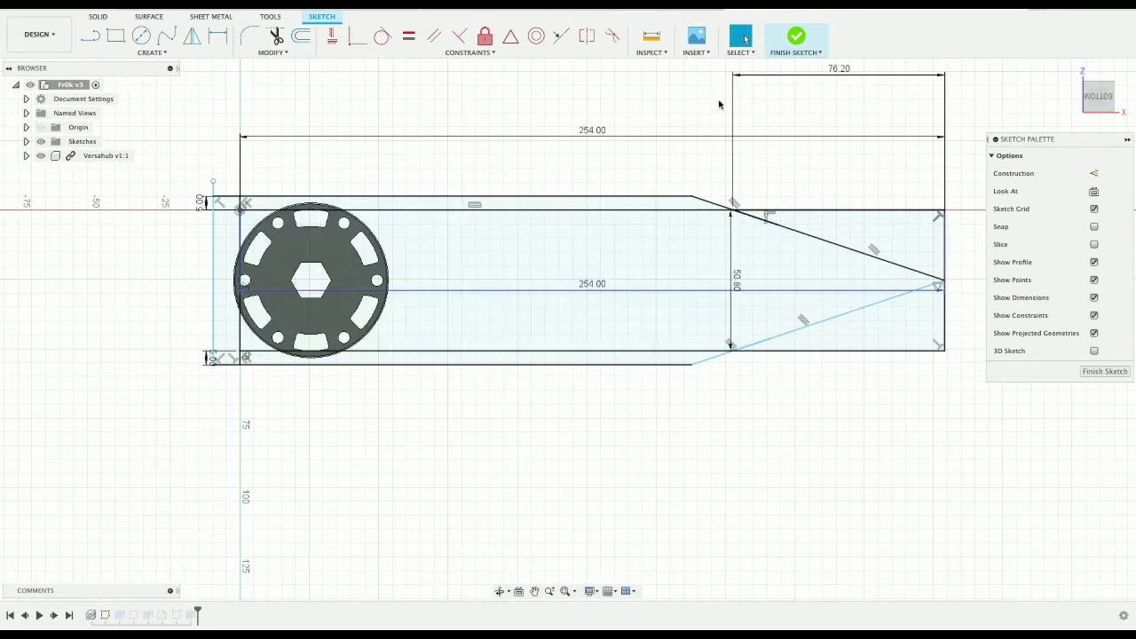
left_click(797, 37)
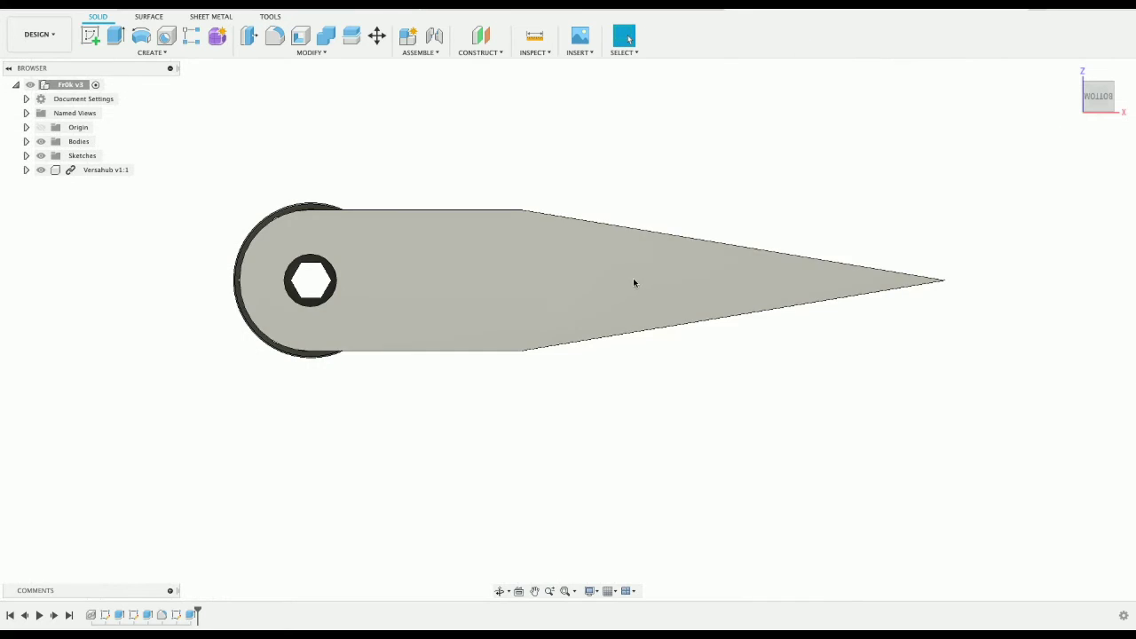
Step: Examine the sketches and features in the design history to identify the base sketch and the extrude built on it
left_click(147, 615)
left_click(163, 616)
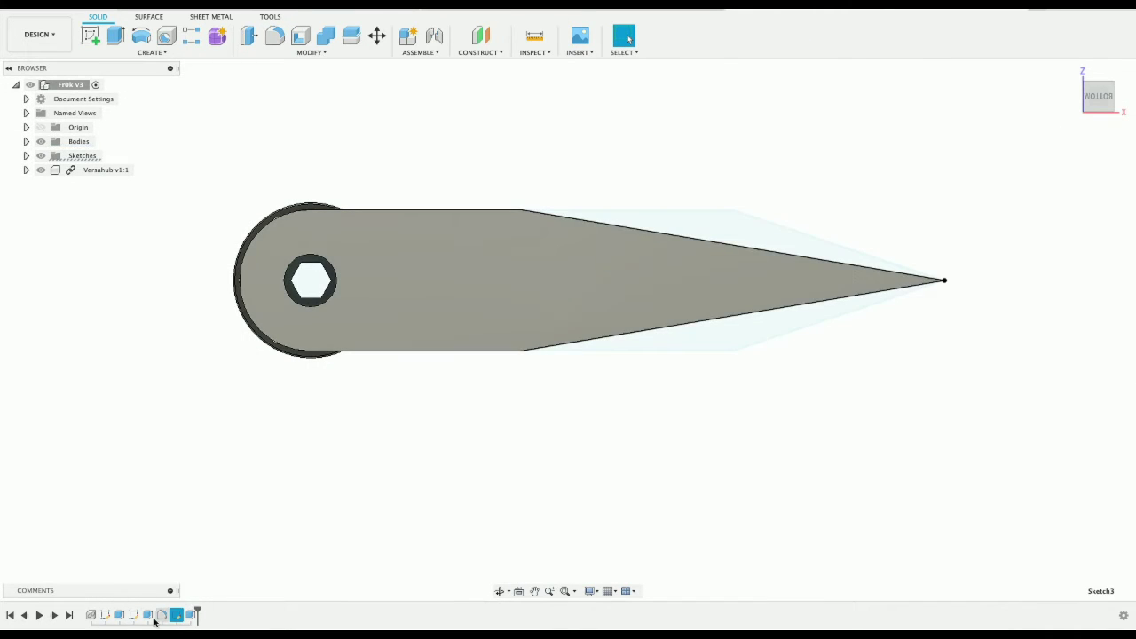
left_click(133, 617)
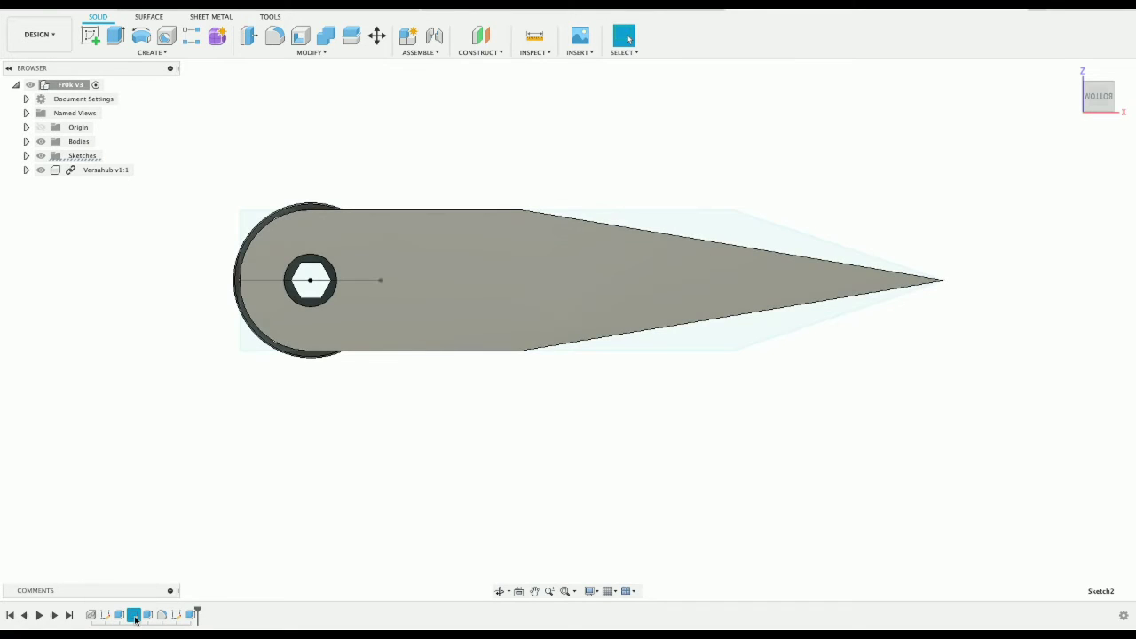
left_click(105, 616)
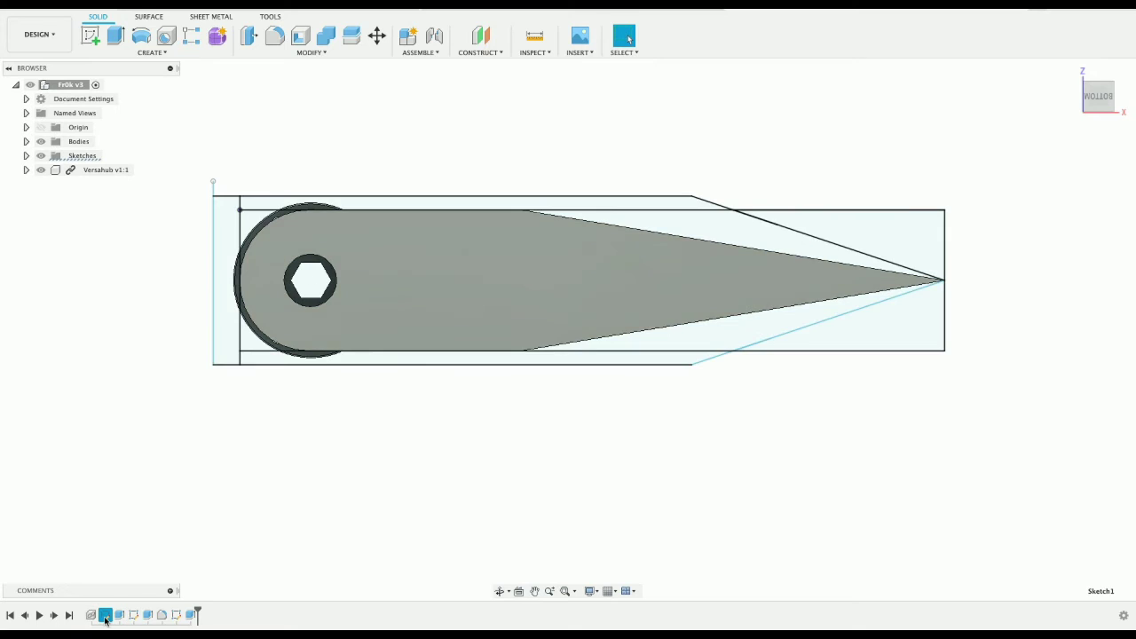
left_click(119, 615)
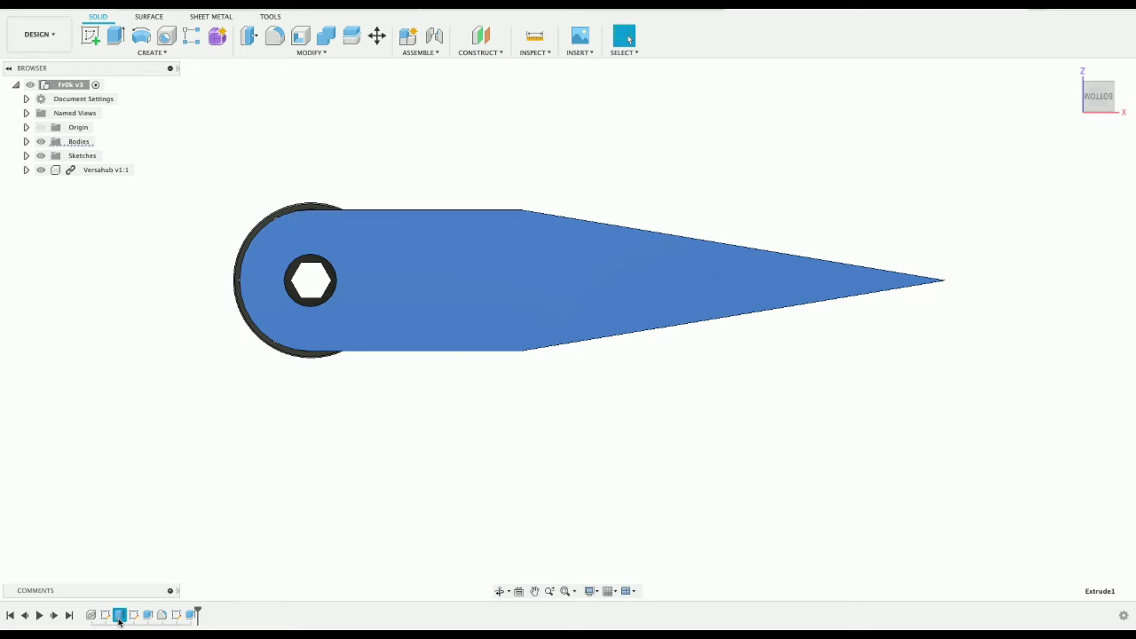
left_click(104, 616)
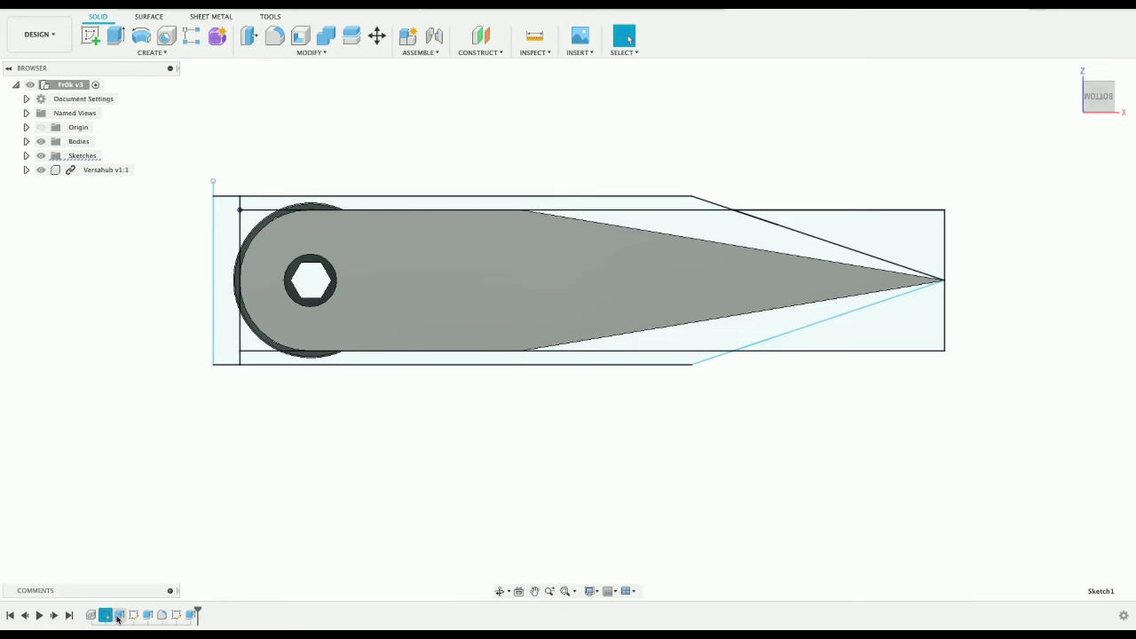
Step: Try to delete the original inner upper and lower edge lines from Sketch1, leaving the wider outline, and finish the sketch
key("Escape")
right_click(105, 616)
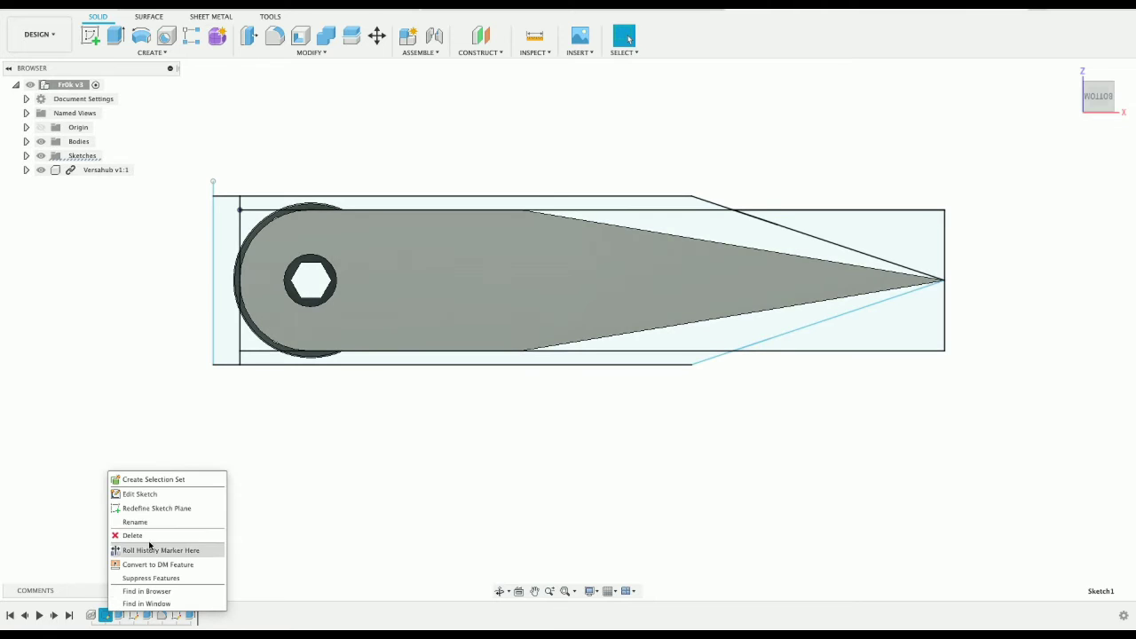
left_click(147, 494)
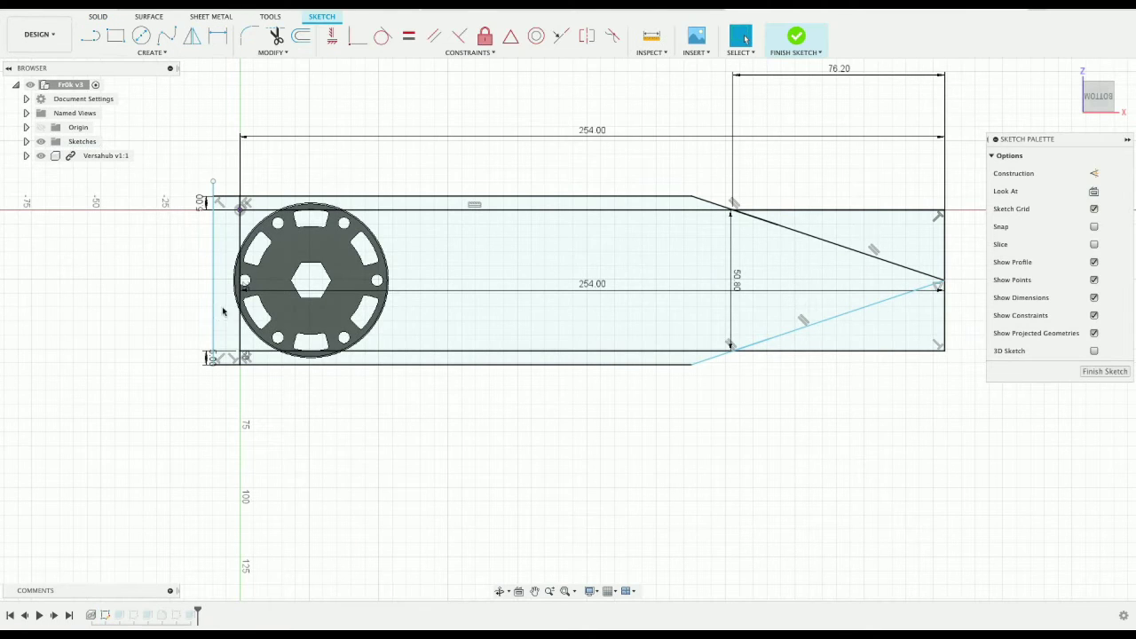
left_click(336, 213)
key("Delete")
left_click(335, 351)
key("Delete")
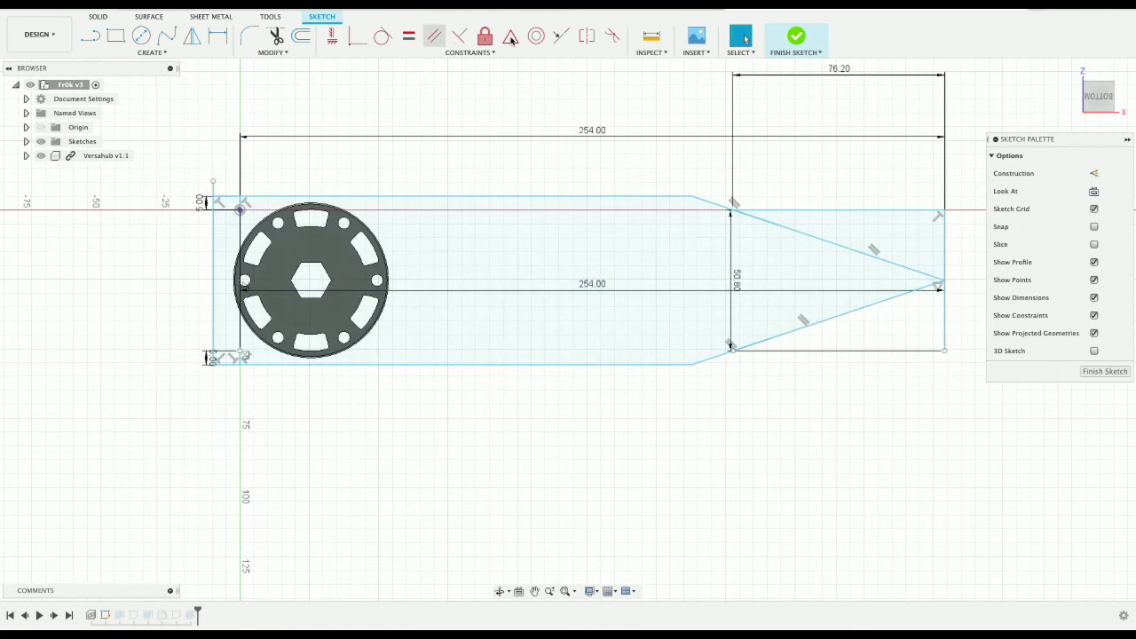
left_click(777, 44)
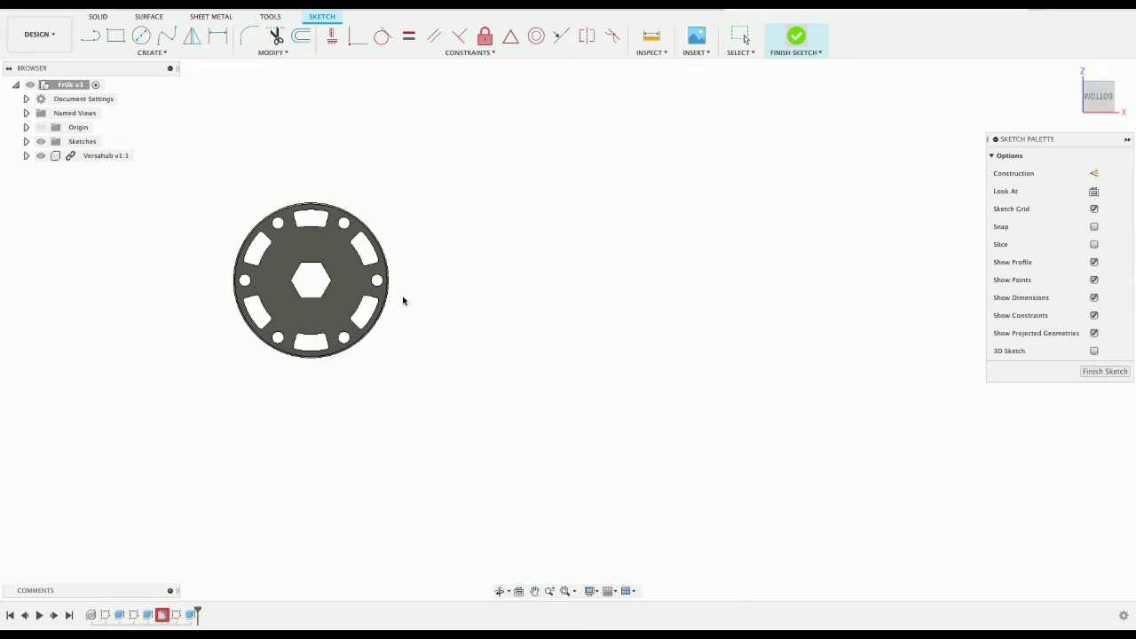
Step: Delete Fillet1 from the design history, check the remaining sketches and extrude, and restore the base sketch with its original lines
right_click(162, 614)
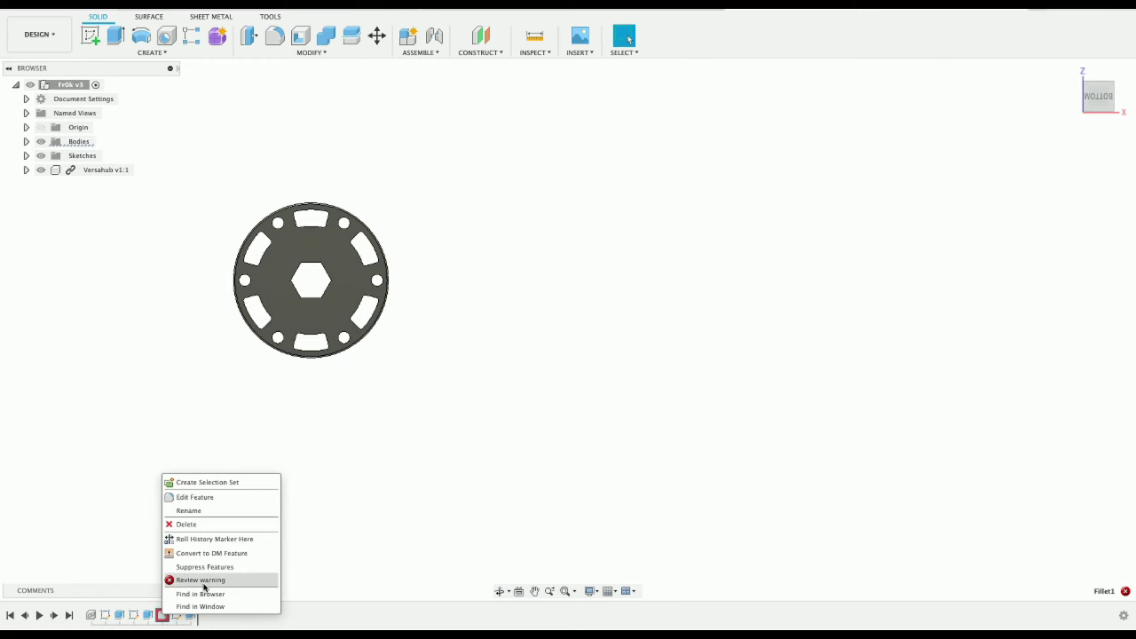
left_click(202, 526)
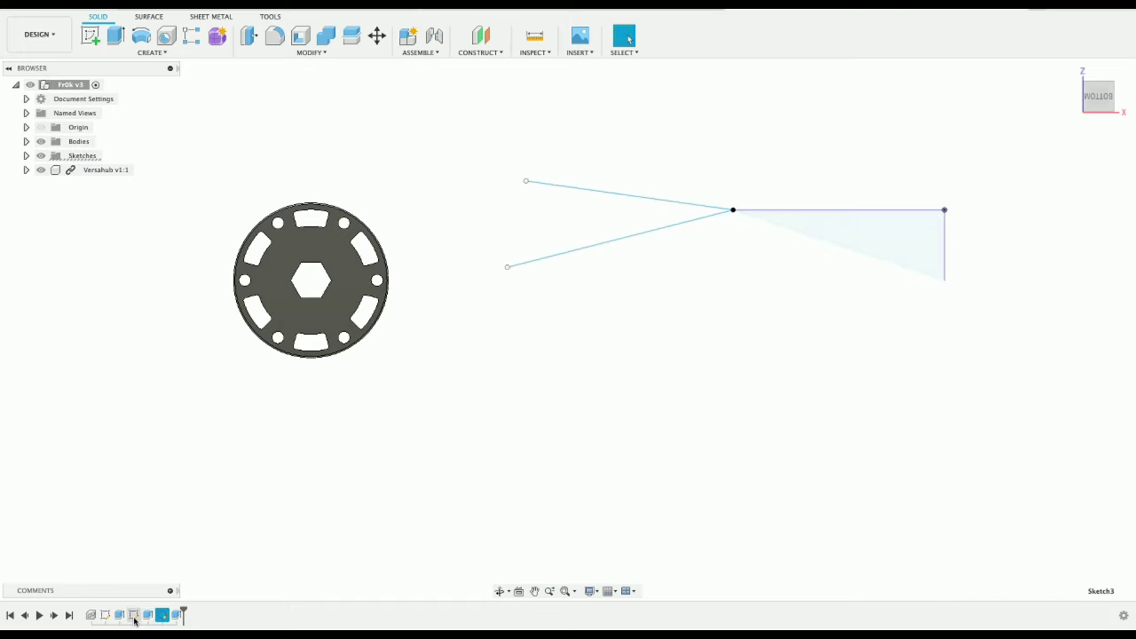
left_click(105, 614)
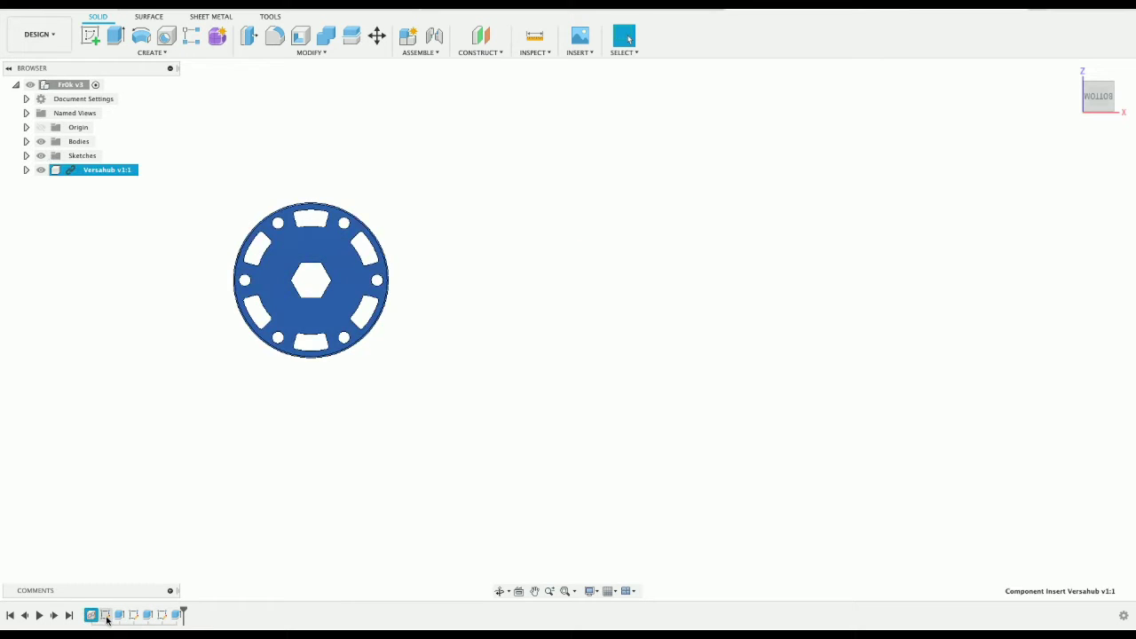
left_click(118, 615)
right_click(118, 616)
left_click(104, 615)
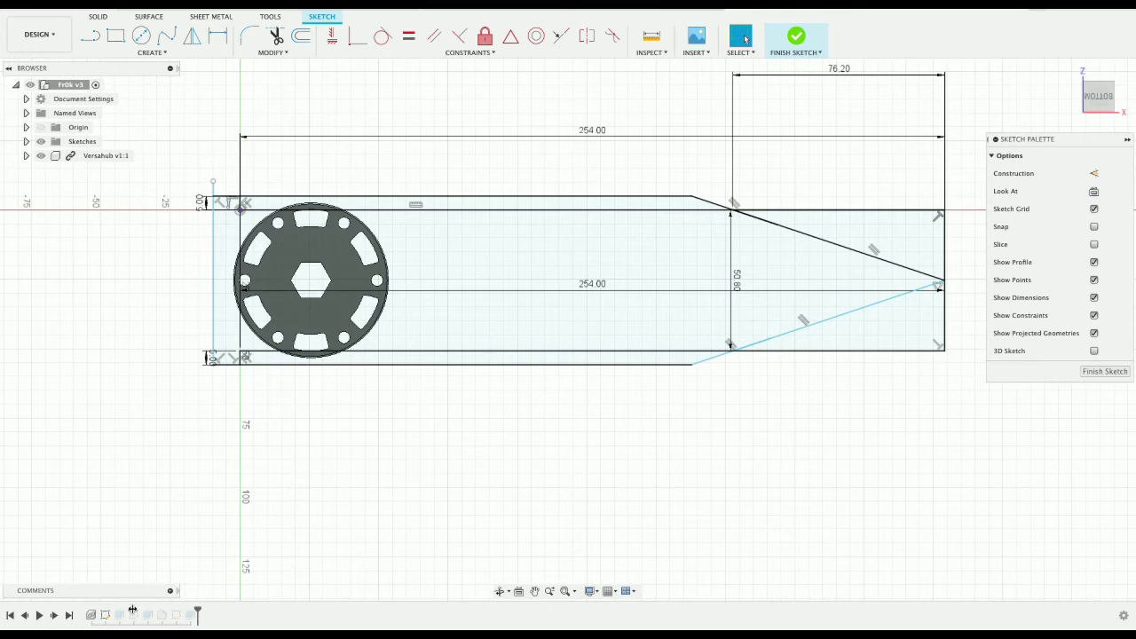
Step: Finish the restored base sketch, step back into it with undo, and finish it without the upper inner edge line
left_click(1105, 372)
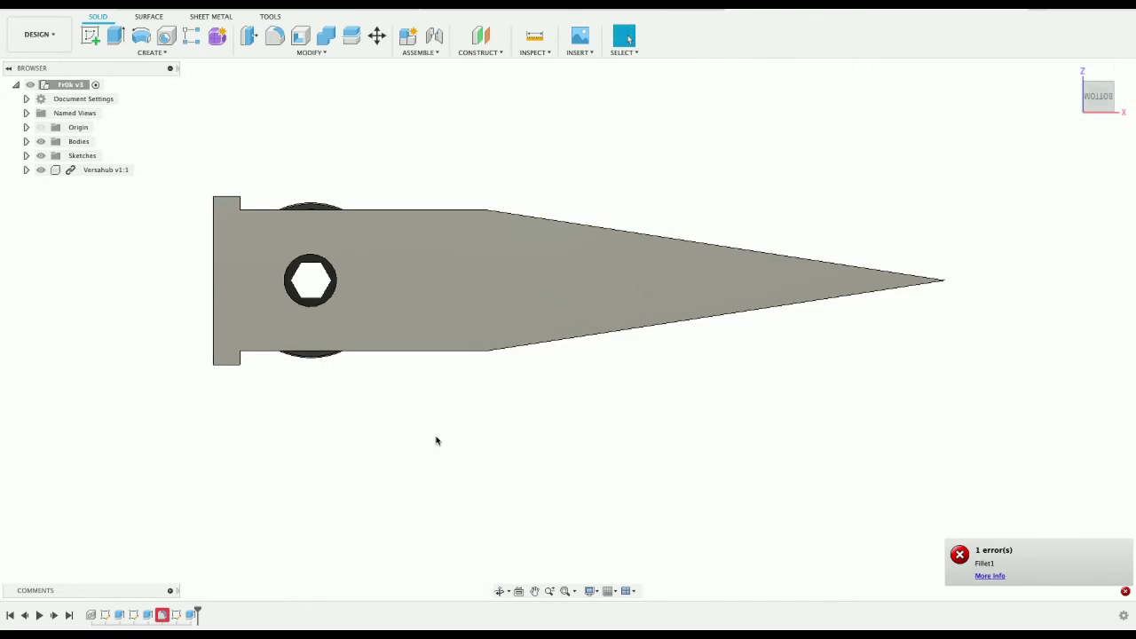
key("super+z")
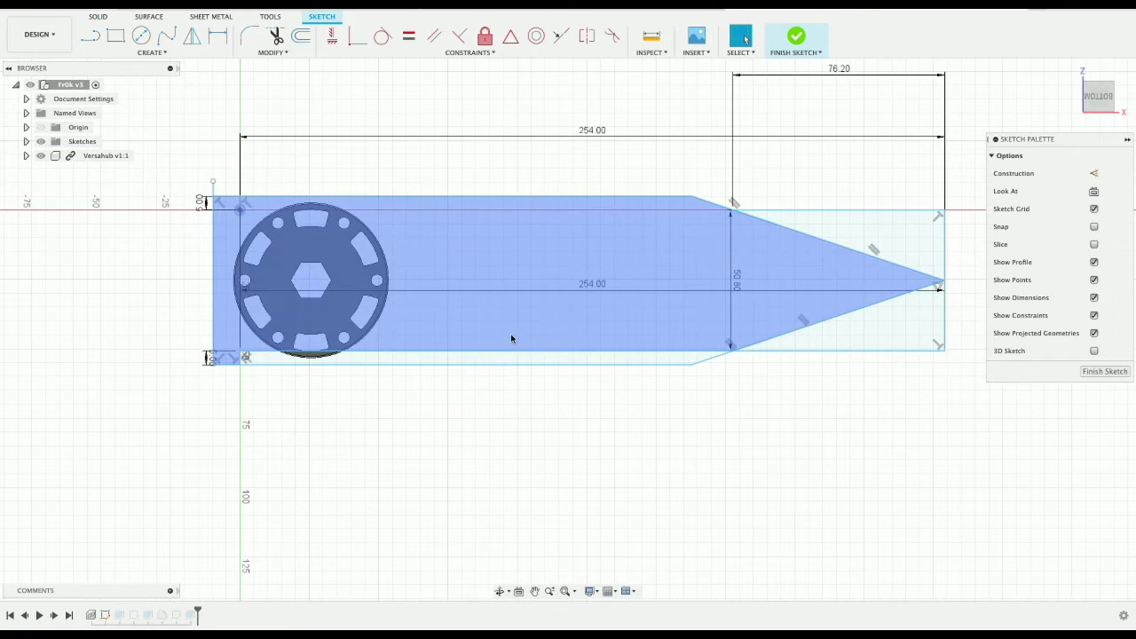
left_click(796, 39)
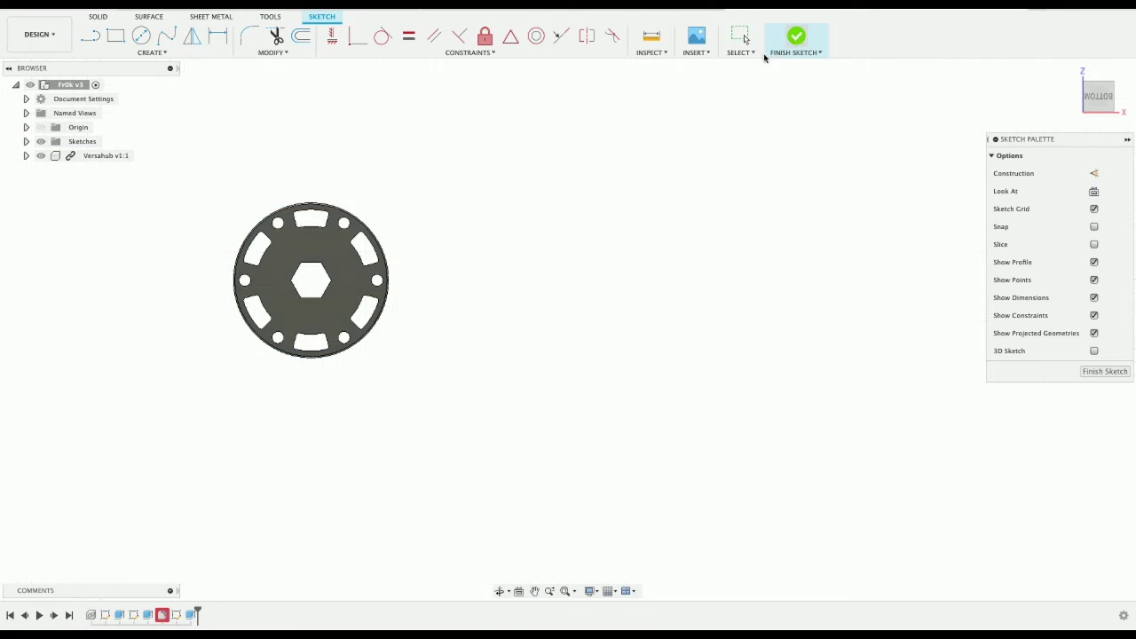
Step: Roll the design history back to the base sketch, bring it forward past Extrude1, and select that extrude
left_click_drag(196, 612, 139, 612)
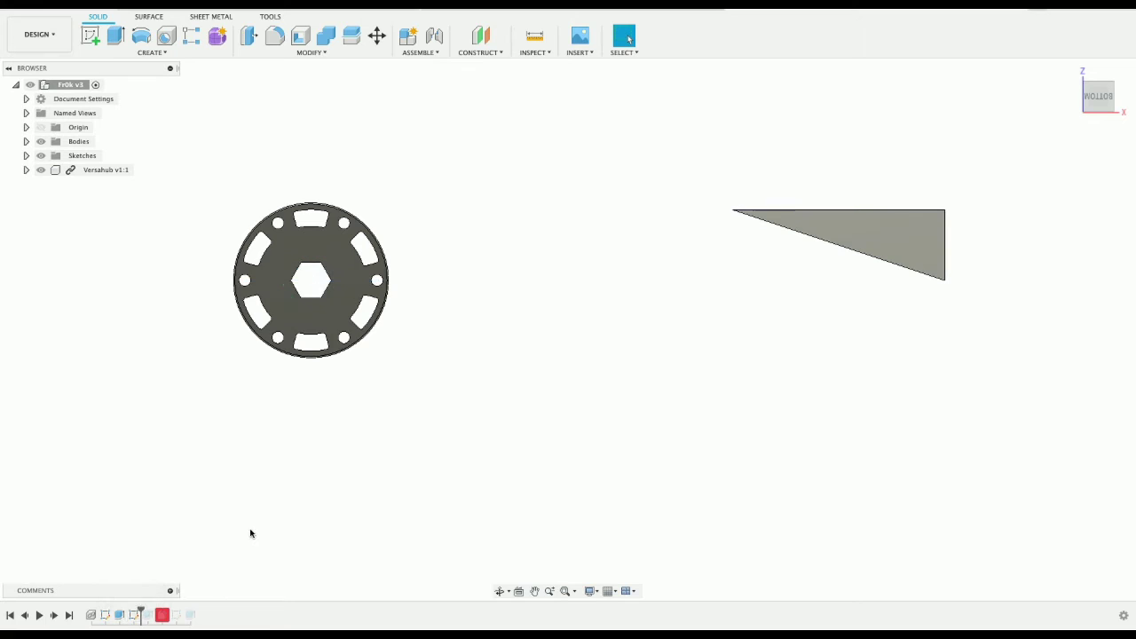
left_click_drag(141, 613, 112, 612)
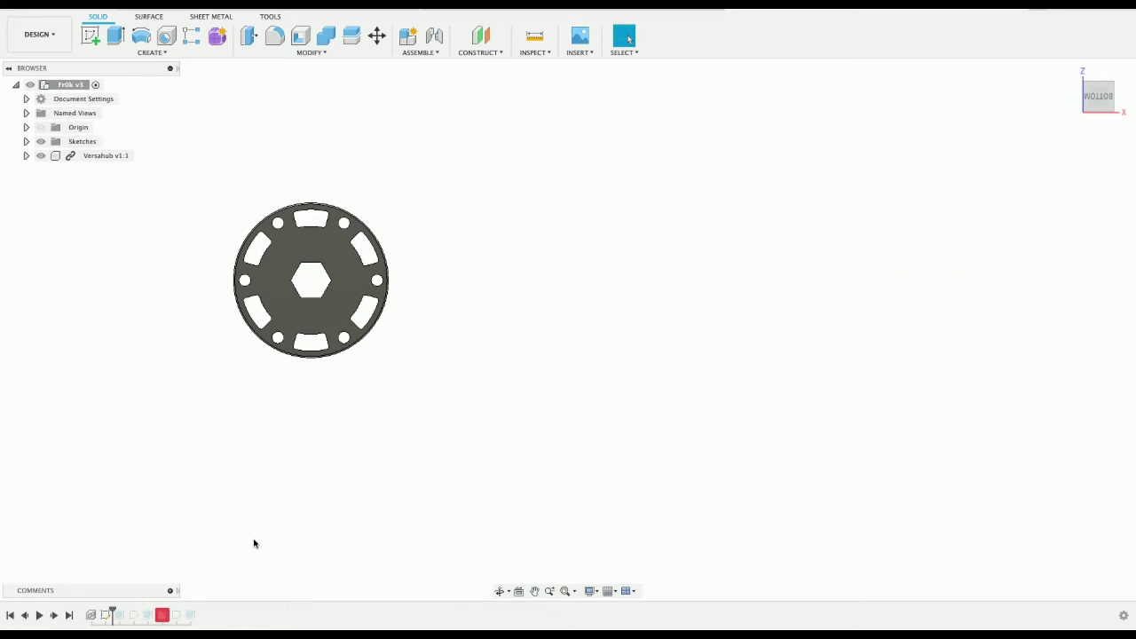
left_click_drag(112, 611, 129, 612)
left_click(117, 617)
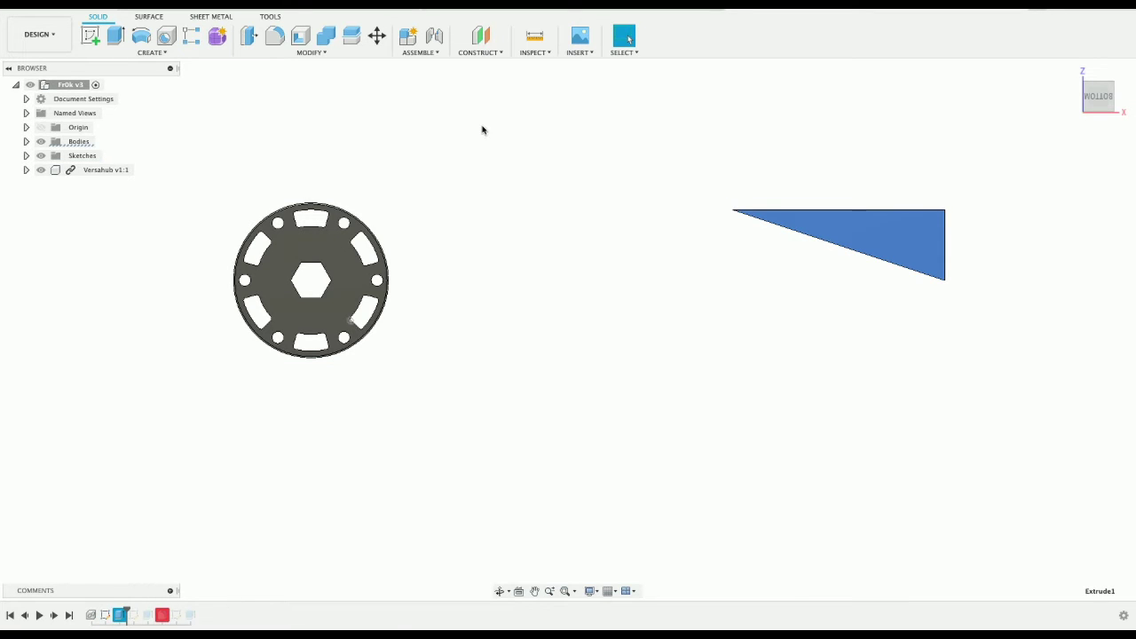
Step: Close the Fr0k design without saving its changes and start a new empty design
left_click(1023, 8)
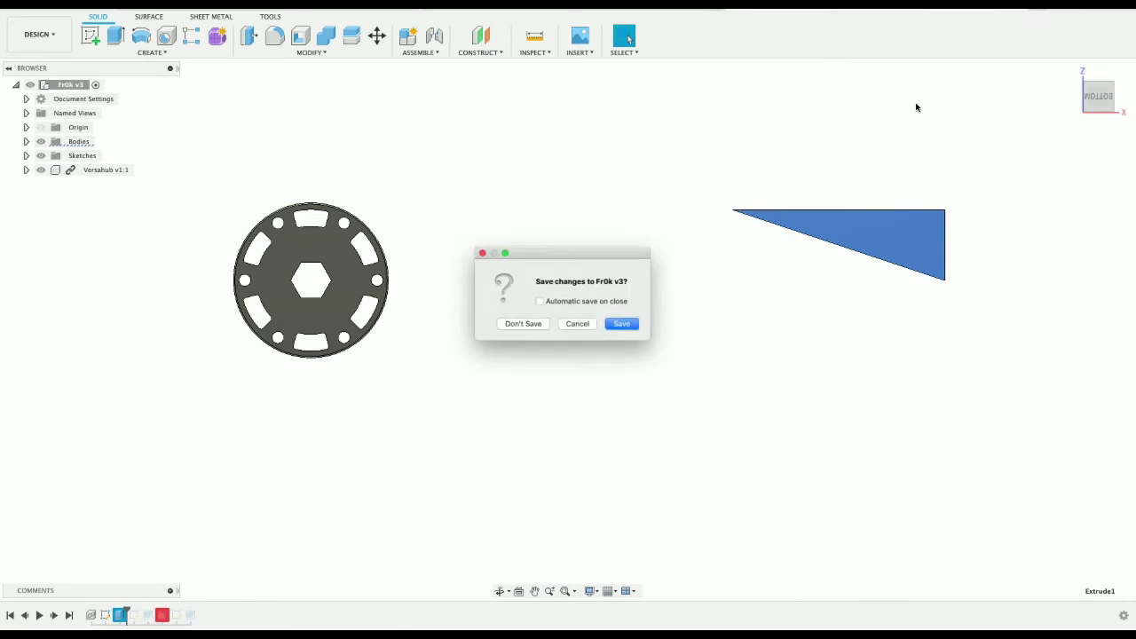
left_click(511, 330)
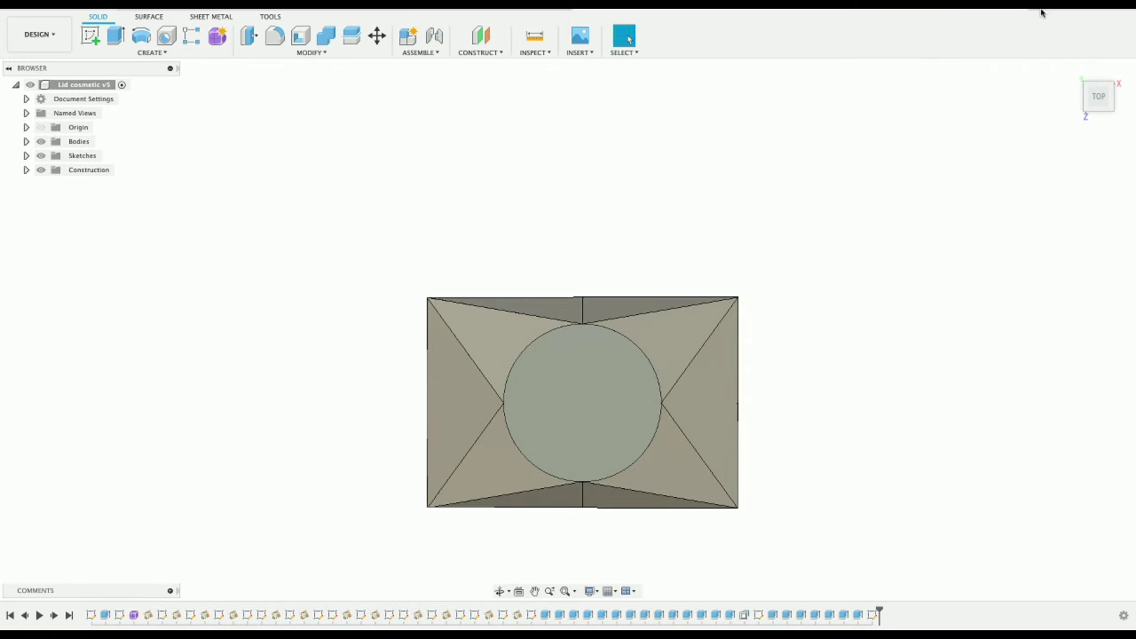
left_click(1040, 13)
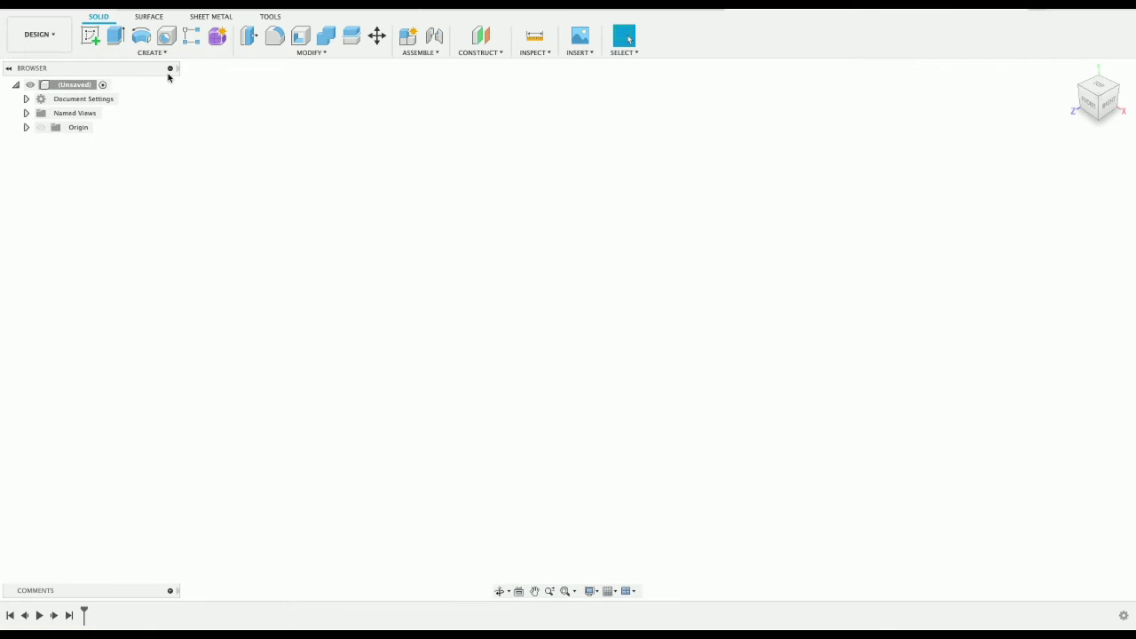
Step: Try to insert the Versahub from the Take II project folder into the unsaved design
left_click(14, 6)
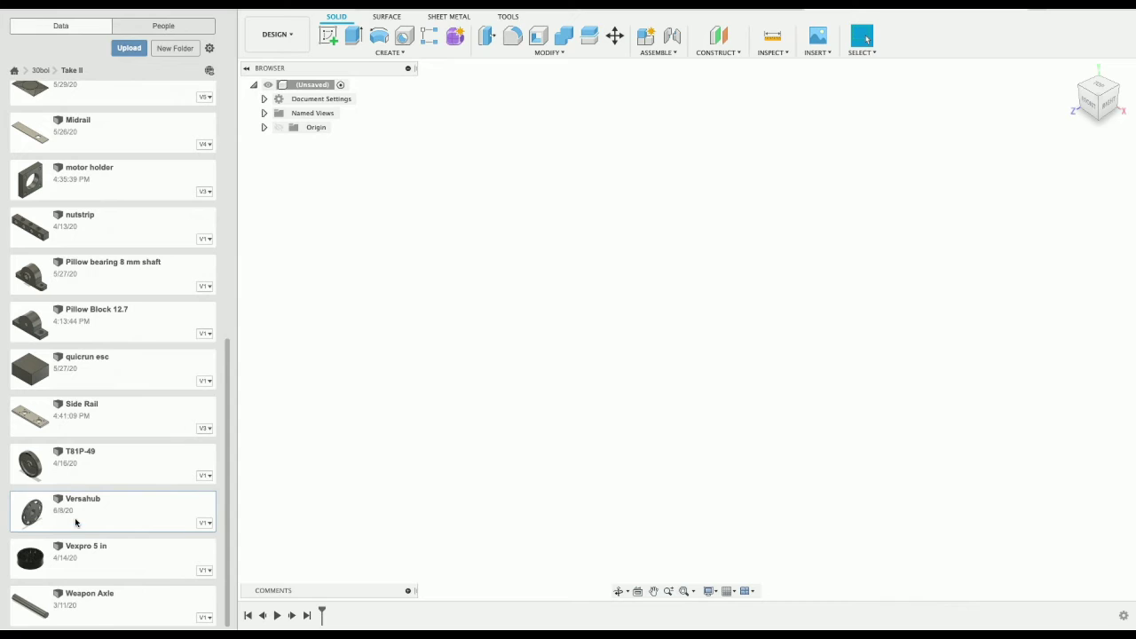
right_click(128, 501)
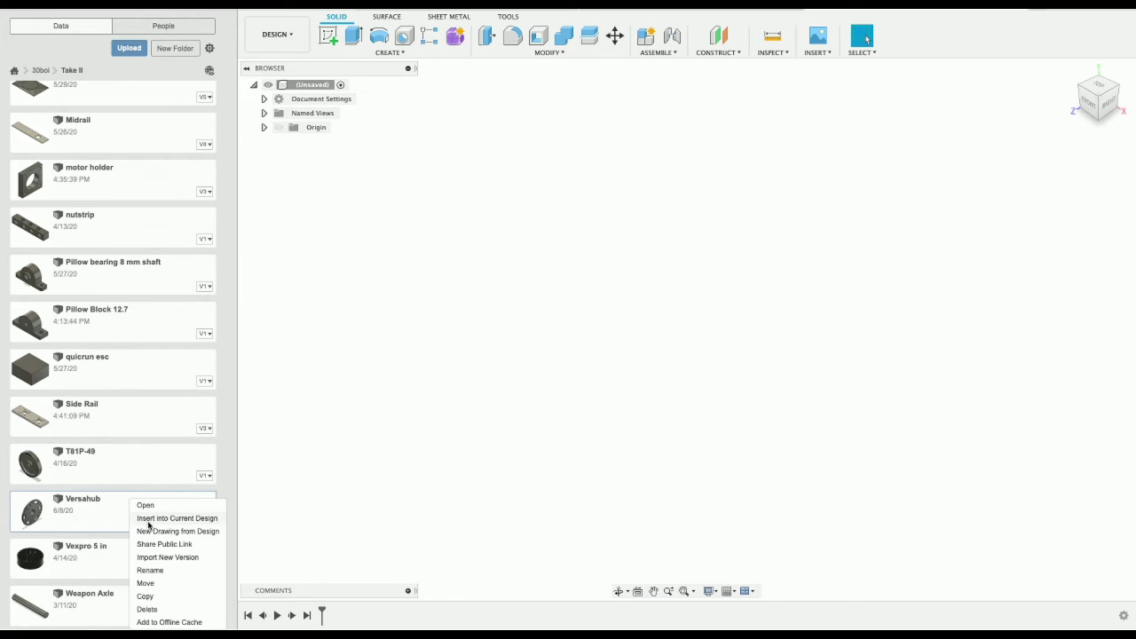
left_click(148, 518)
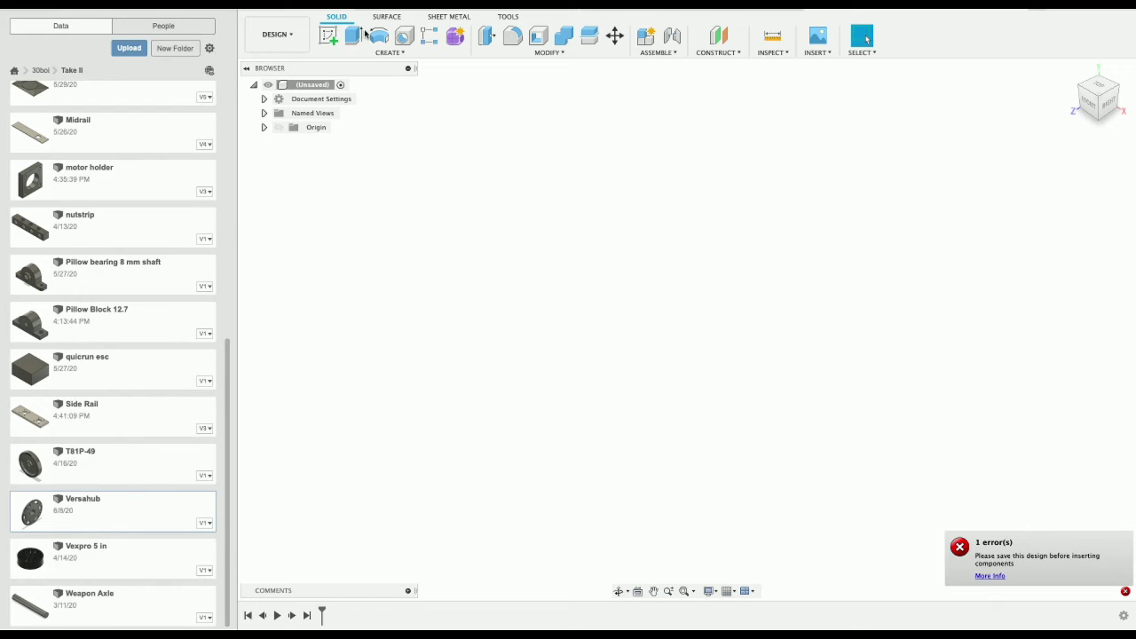
Step: Save the new design under the name fork 3
key("ctrl+s")
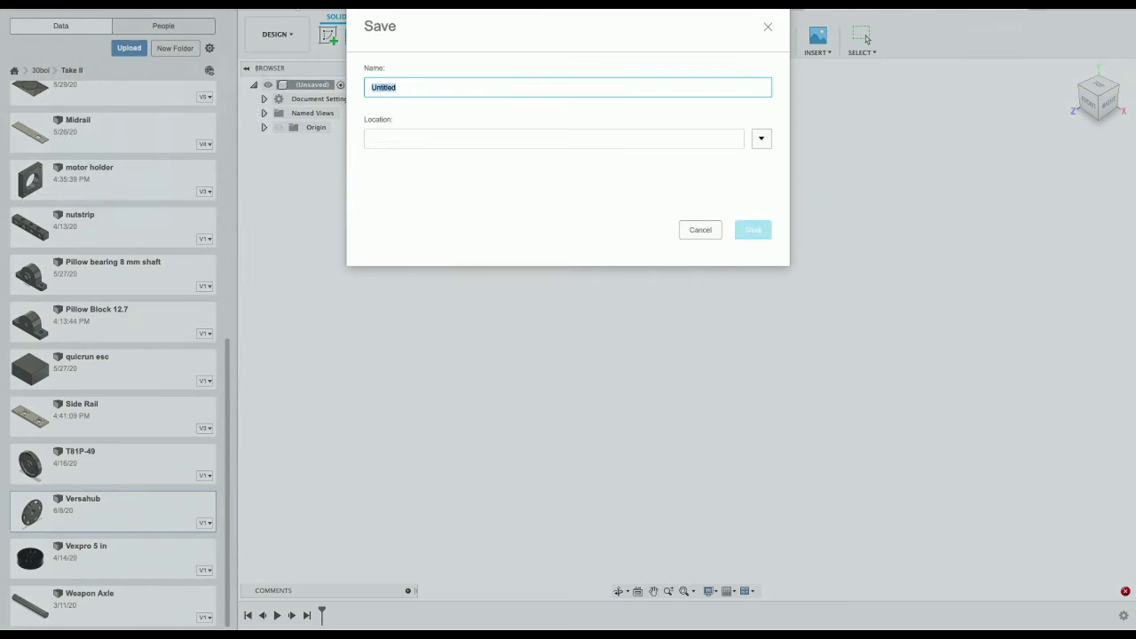
key("Return")
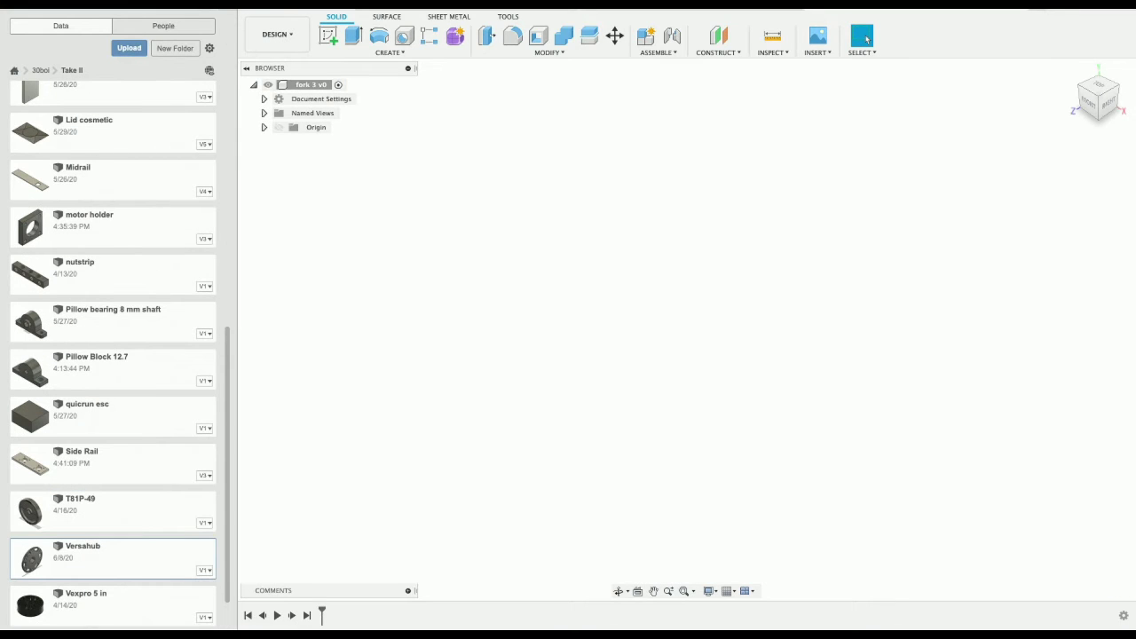
Step: Insert the Versahub from the Take II project folder into fork 3 and accept its default position
left_click(15, 7)
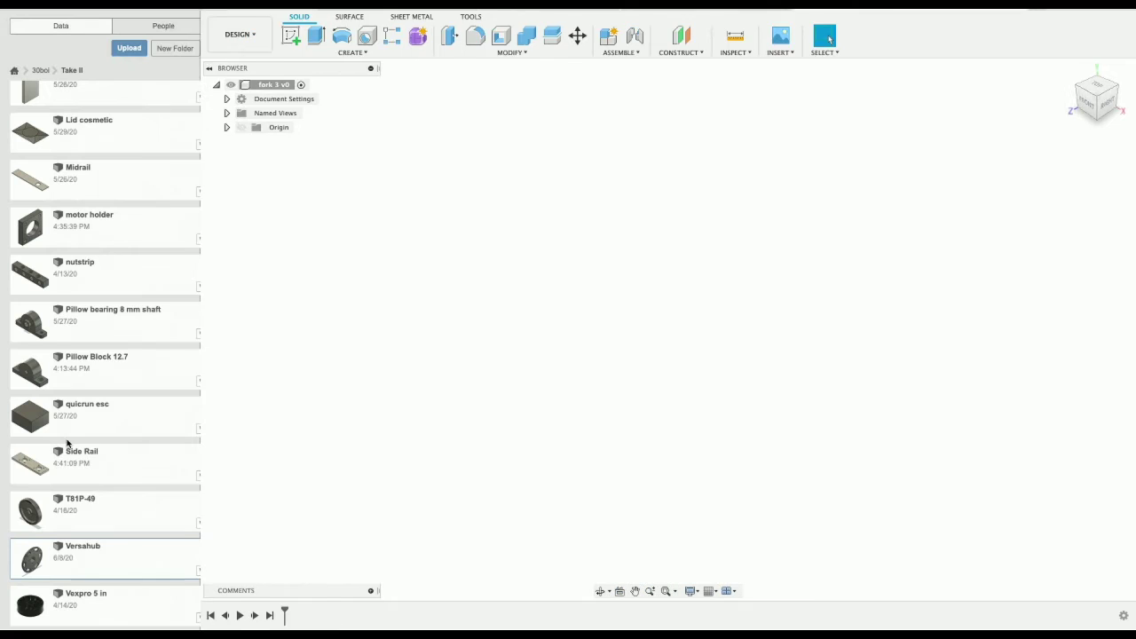
right_click(71, 543)
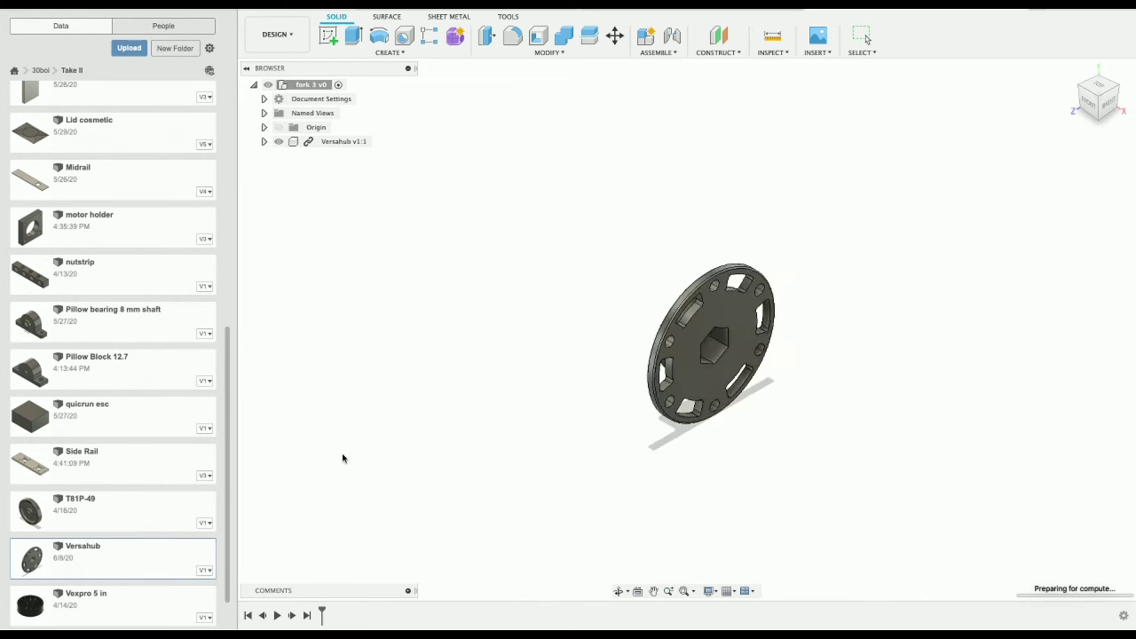
left_click(229, 13)
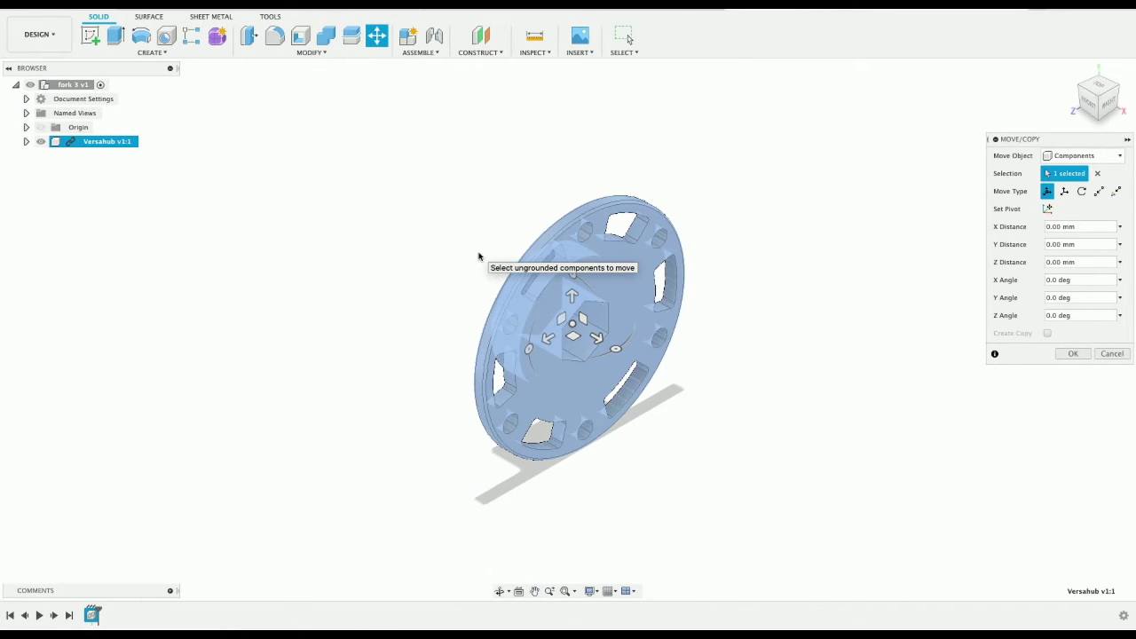
key("Return")
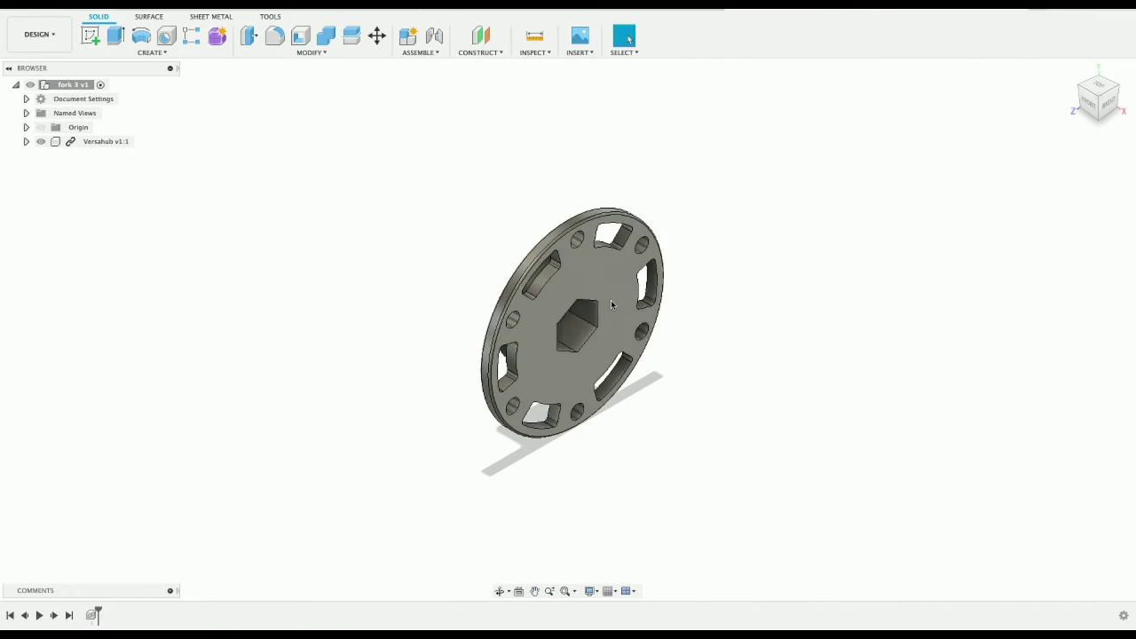
Step: Start a new sketch on the Versahub's flat face
left_click(615, 306)
left_click(91, 36)
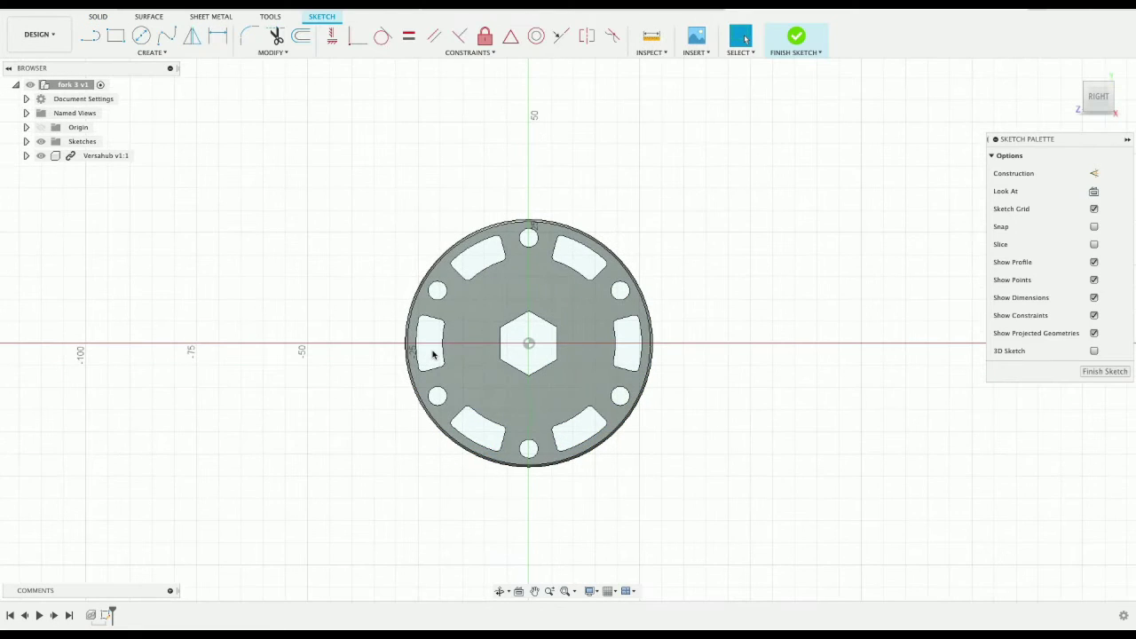
key("c")
left_click(529, 344)
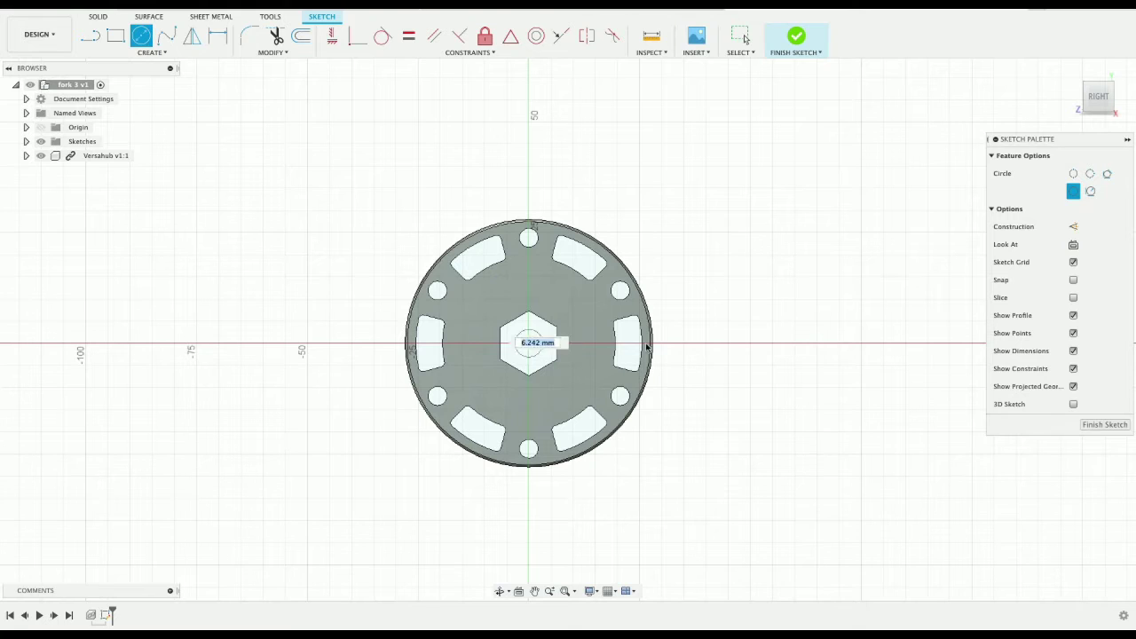
key("Escape")
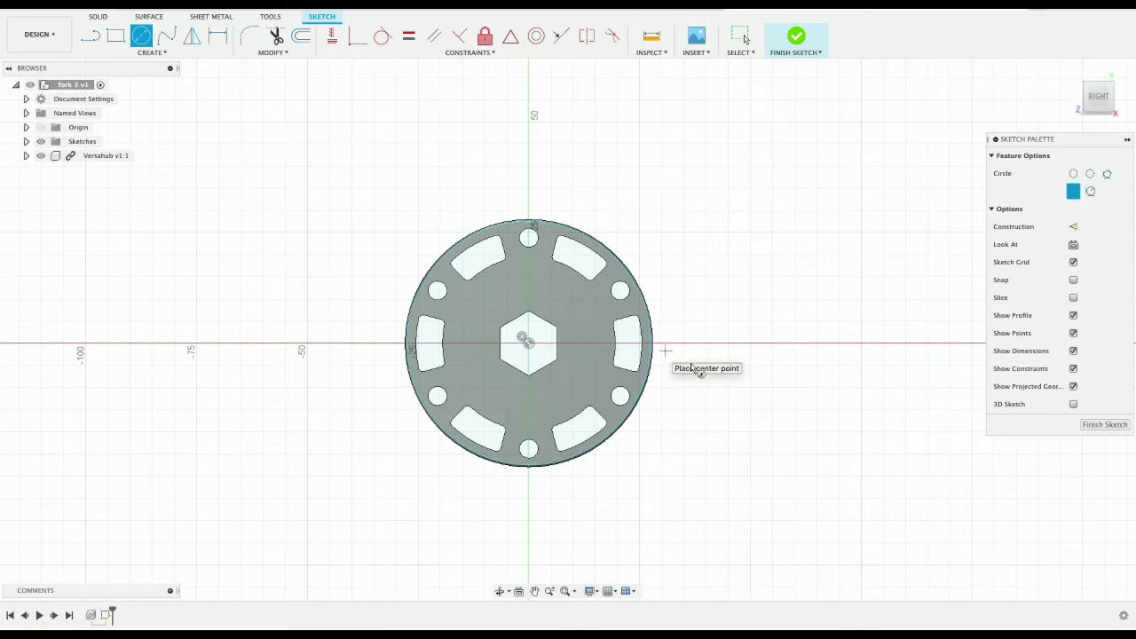
scroll(692, 368, "down", 1)
key("Escape")
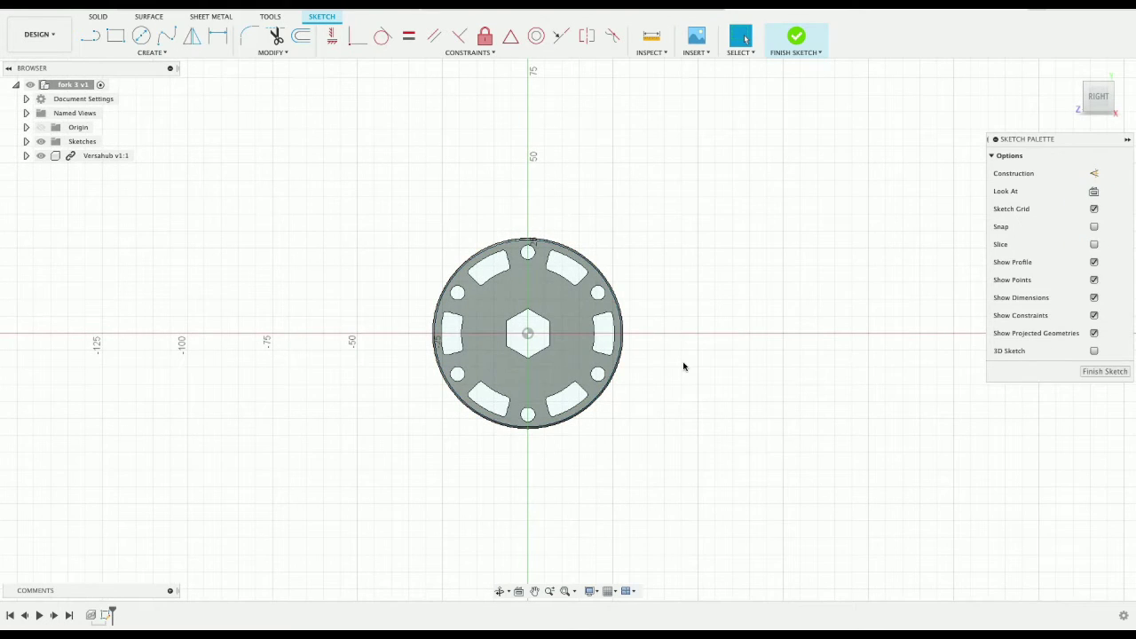
key("l")
left_click(528, 334)
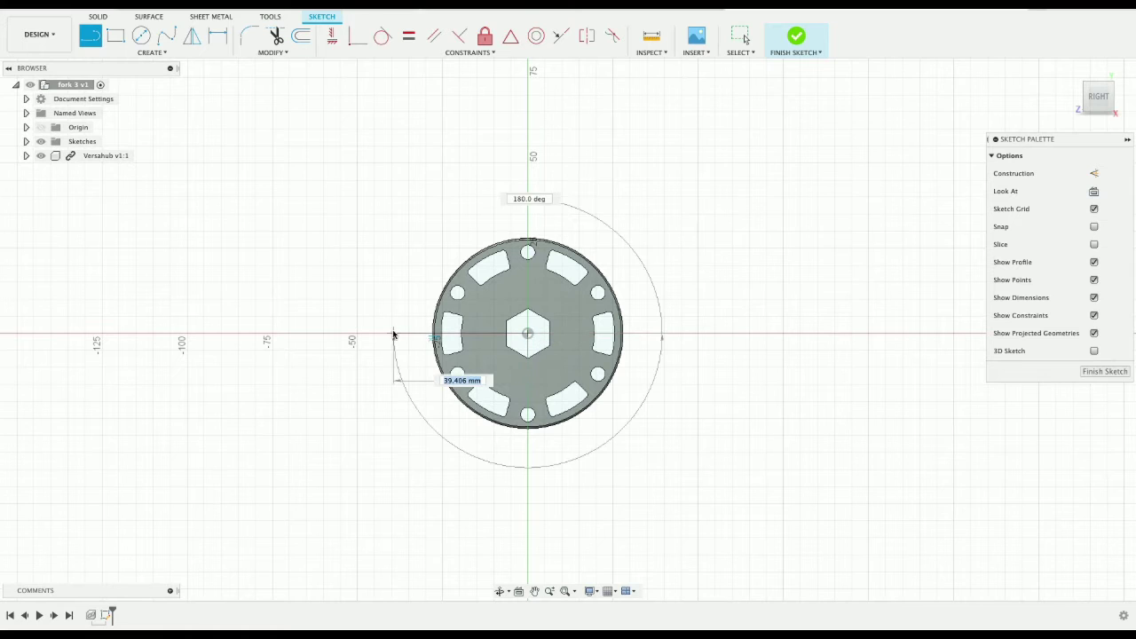
Step: Sketch a 60 mm diameter circle centred on the Versahub
key("c")
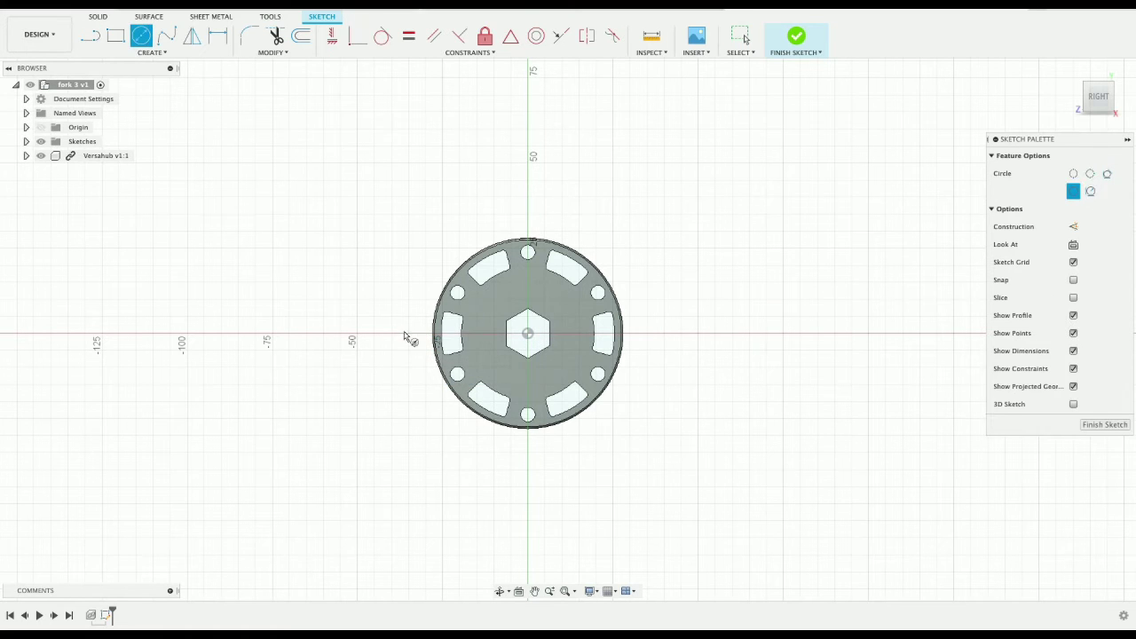
left_click(528, 334)
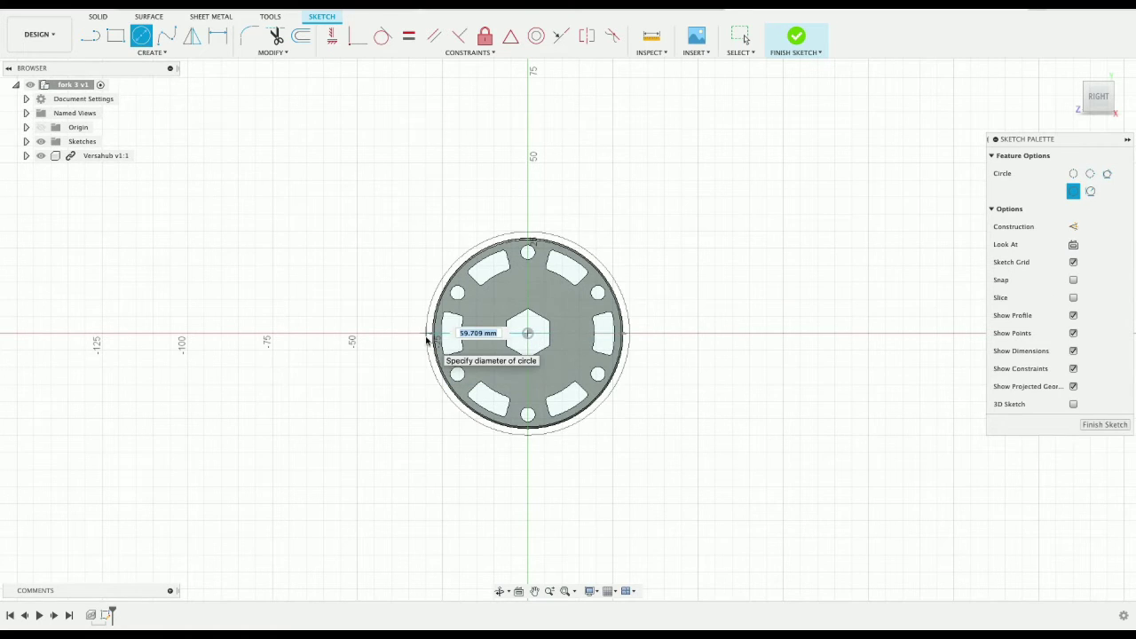
type("60")
key("Return")
key("Escape")
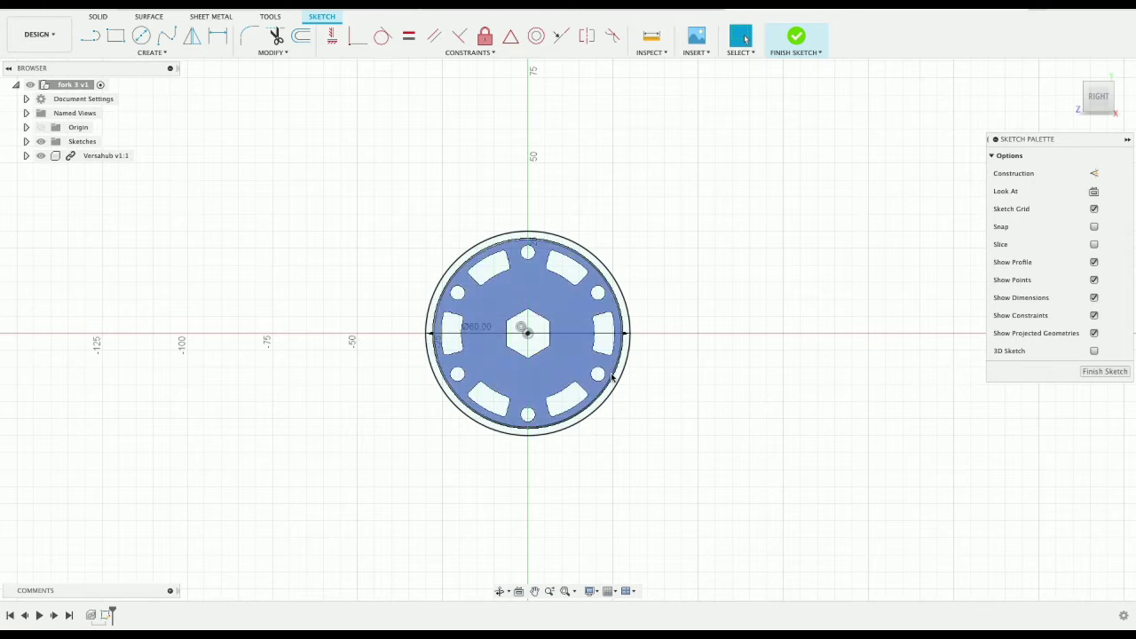
Step: Sketch a 12 in horizontal line starting at the 60 mm circle's left edge and running through the hub centre
scroll(612, 377, "down", 3)
key("l")
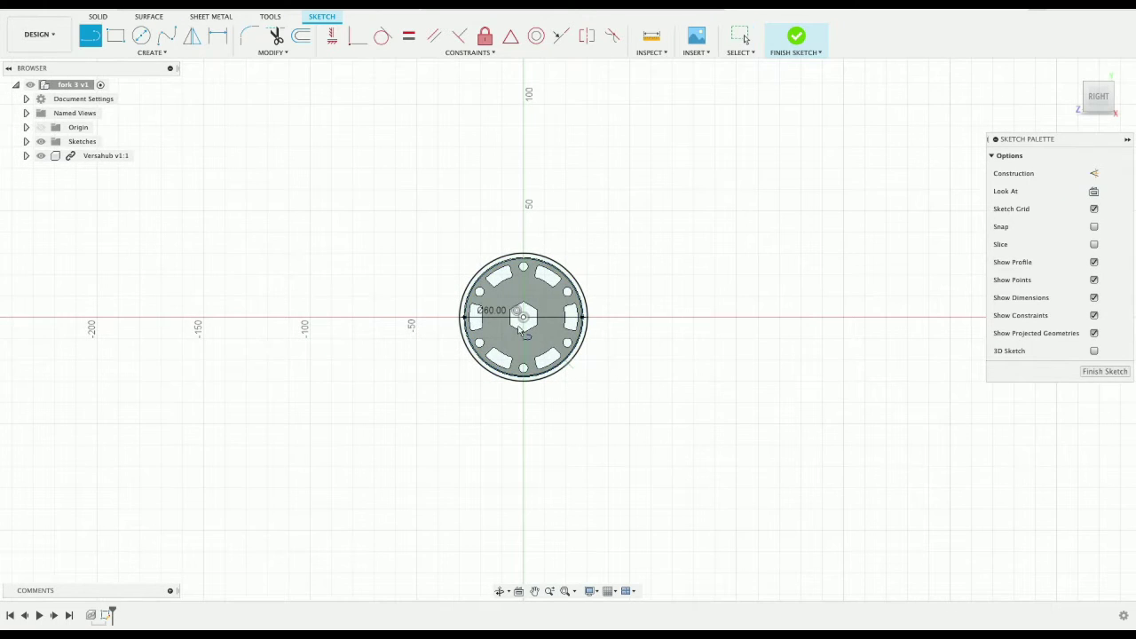
left_click(460, 318)
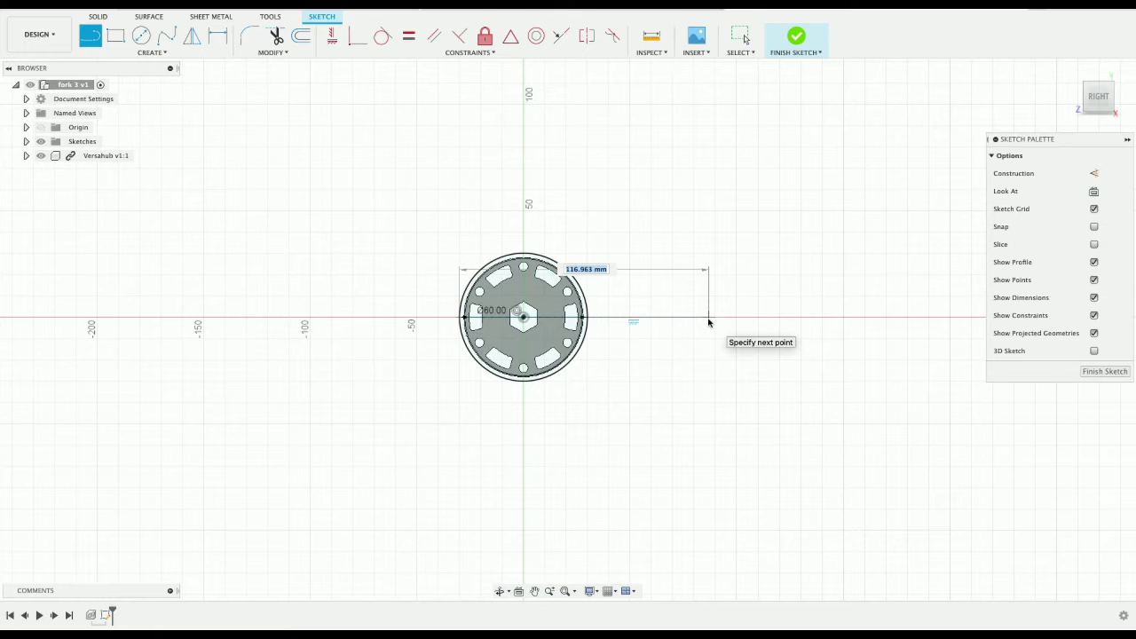
type("12 in")
key("Return")
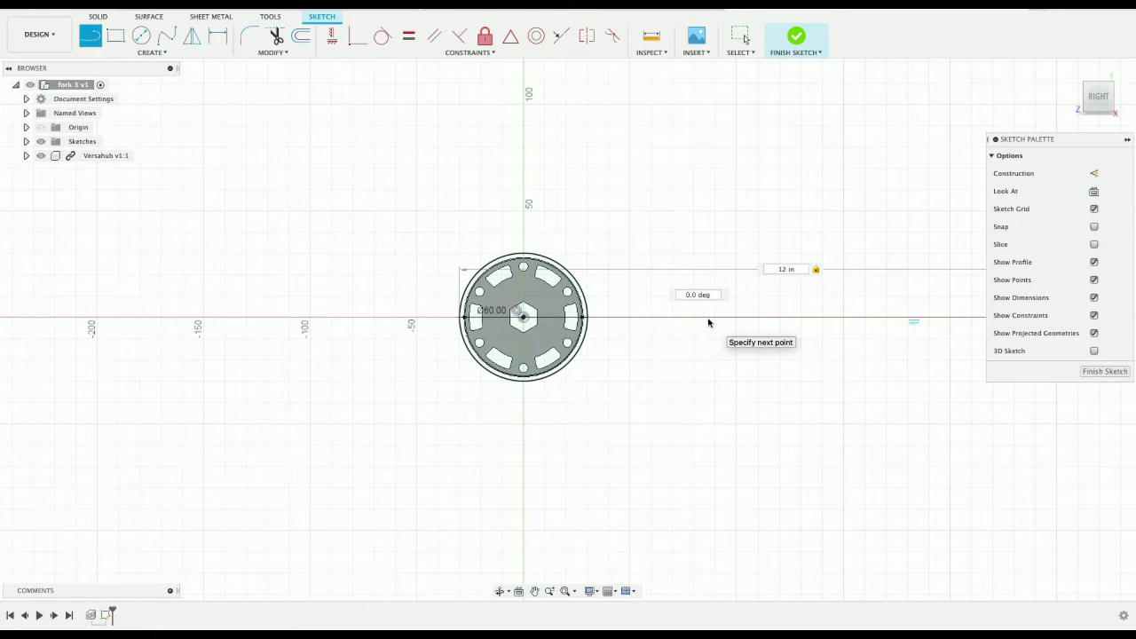
key("Escape")
scroll(680, 338, "up", 3)
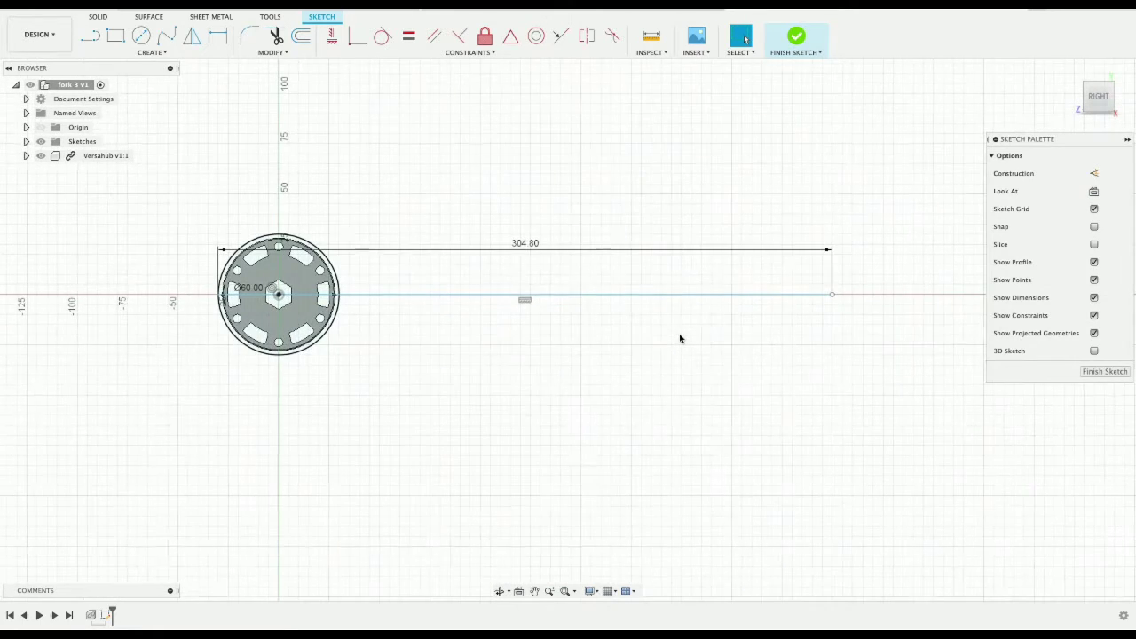
Step: Sketch vertical lines from the hub centre to the top and bottom of the 60 mm circle
key("l")
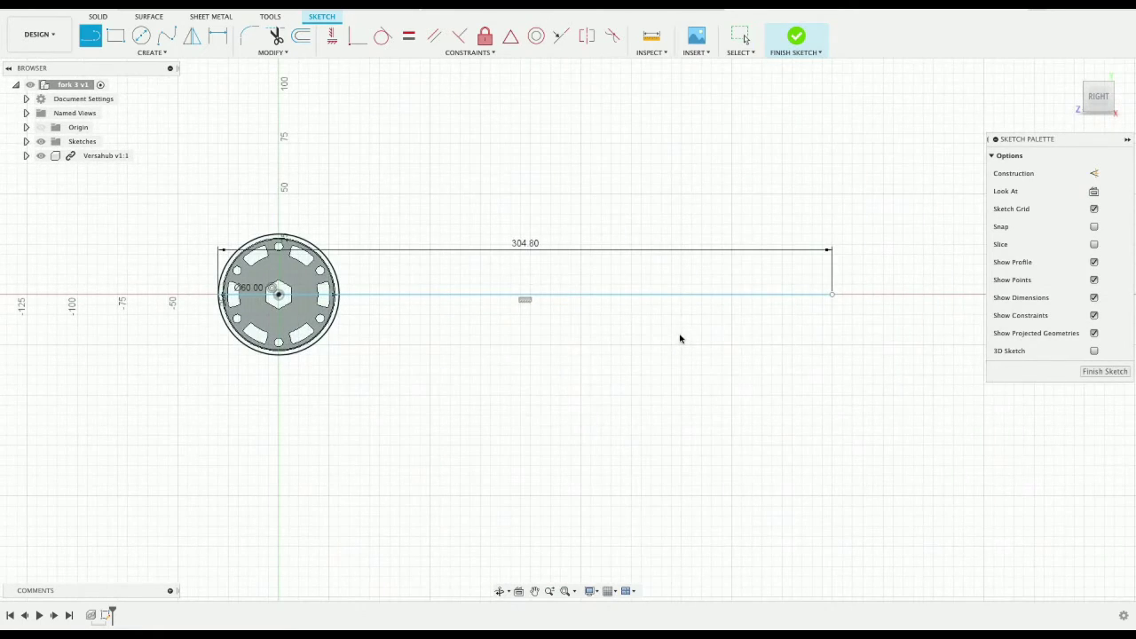
left_click(279, 293)
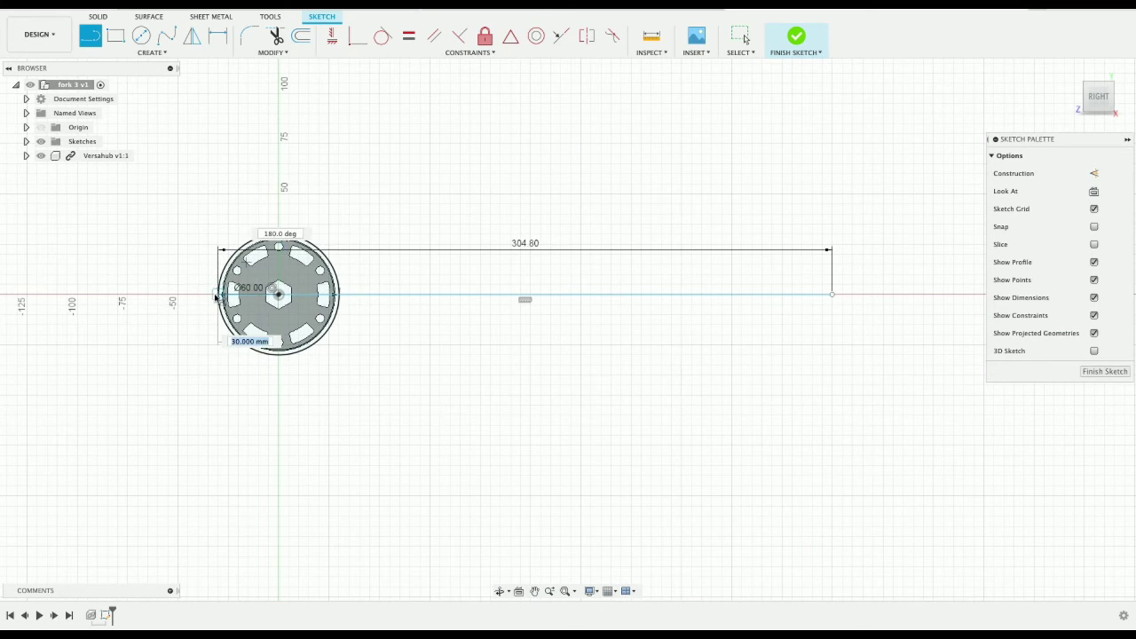
key("Escape")
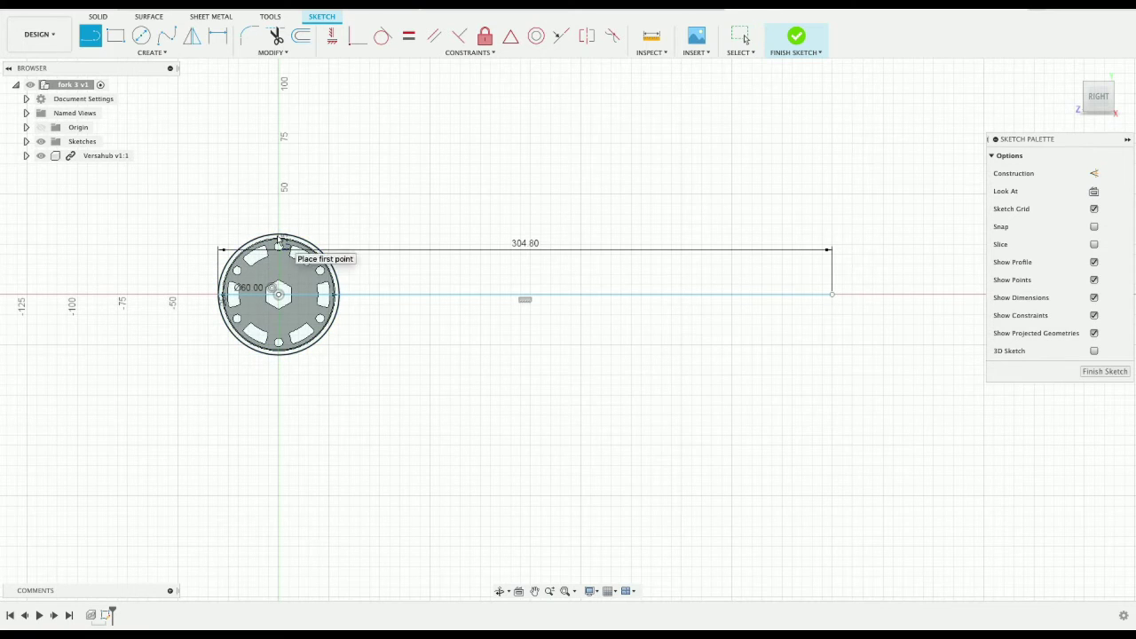
left_click(279, 294)
left_click(279, 234)
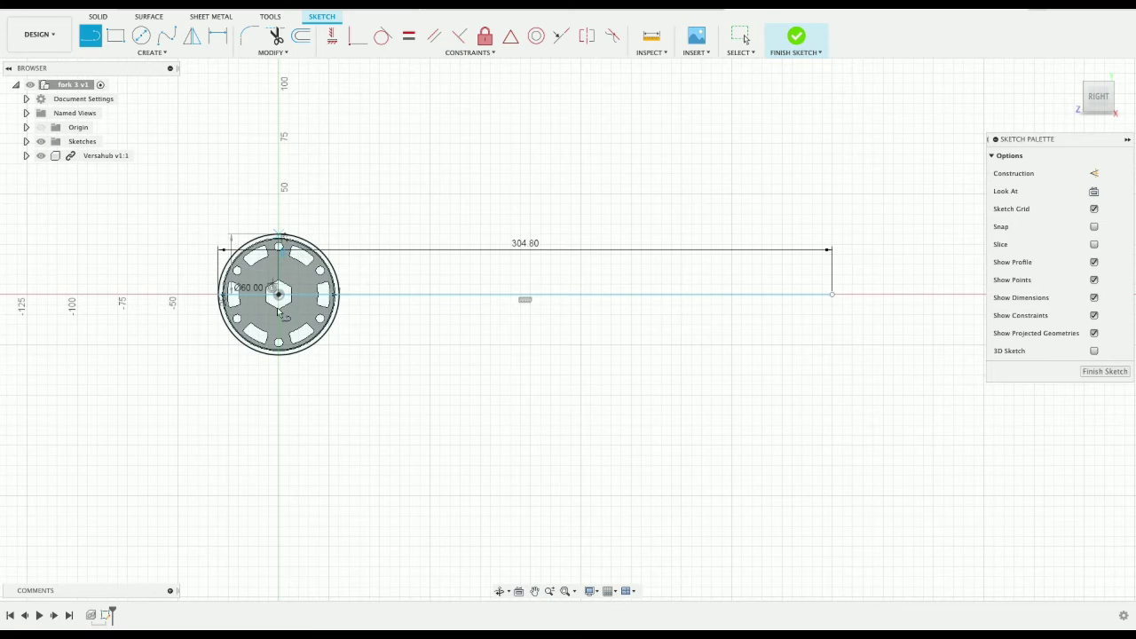
left_click(279, 295)
left_click(279, 354)
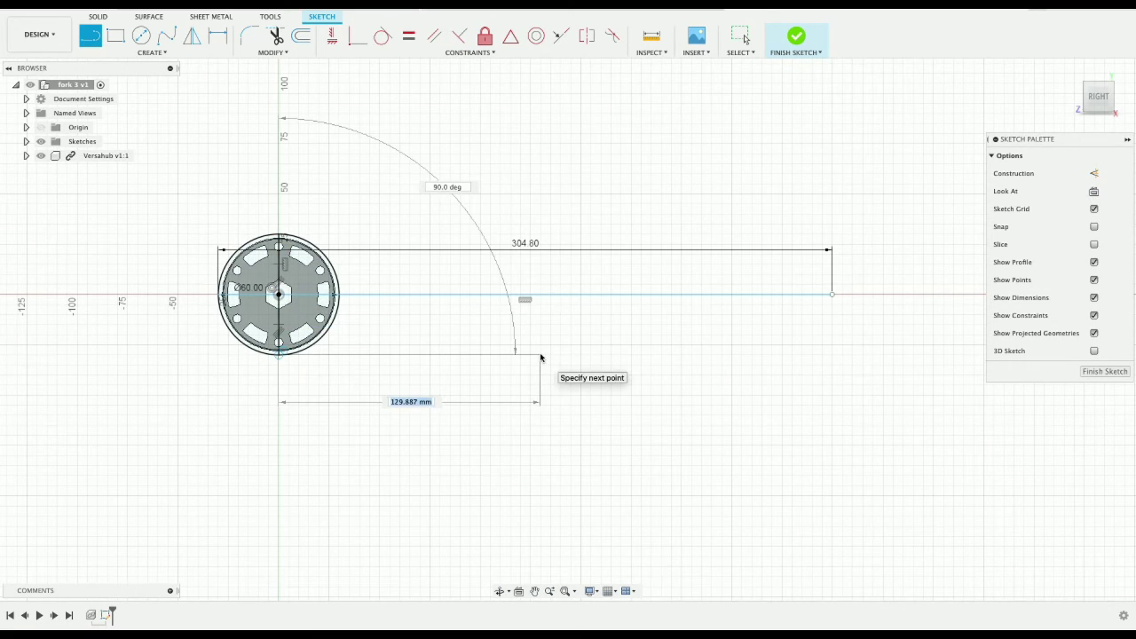
Step: Try a 6 in horizontal line from the circle's bottom point, and undo it
type("6 in")
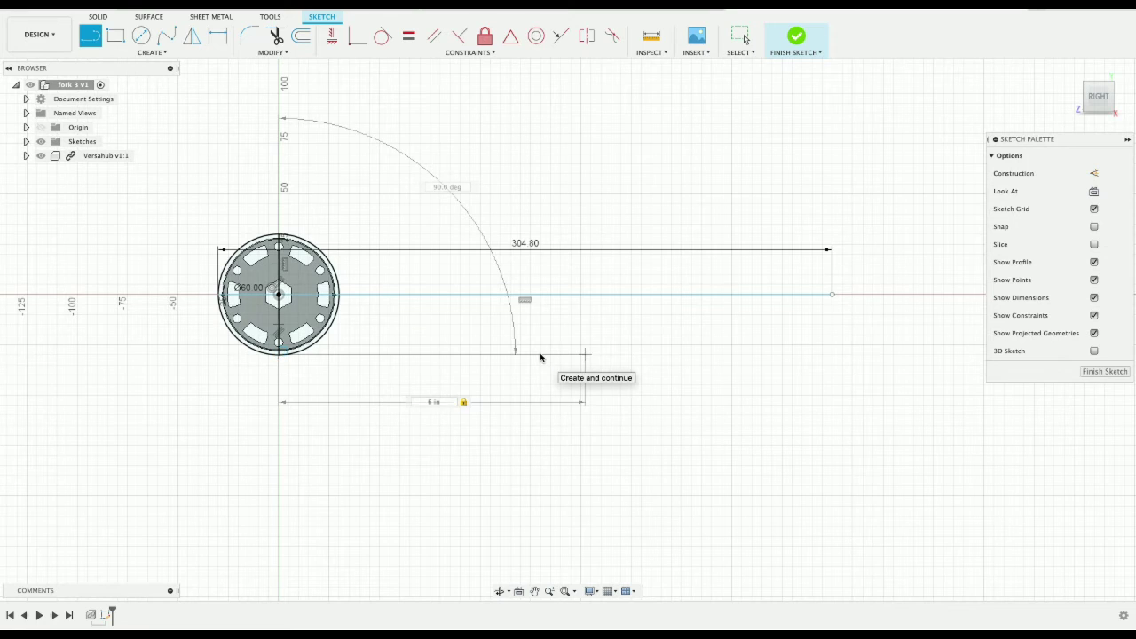
key("Return")
key("Escape")
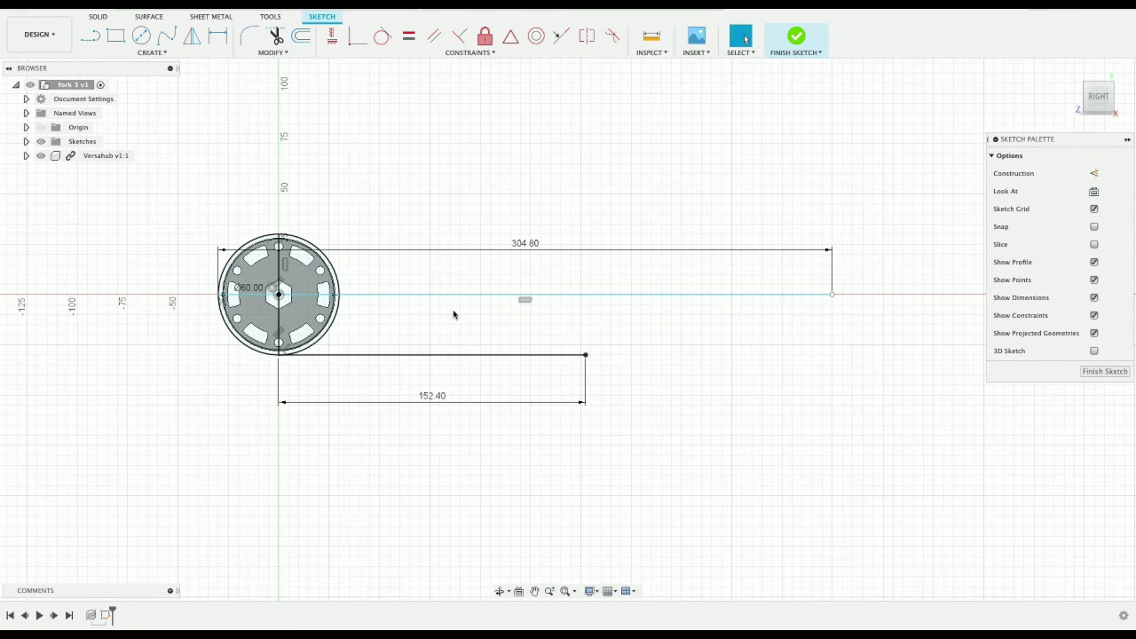
key("ctrl+z")
Step: Try a 5 in horizontal line from the circle's bottom point, and undo it
key("l")
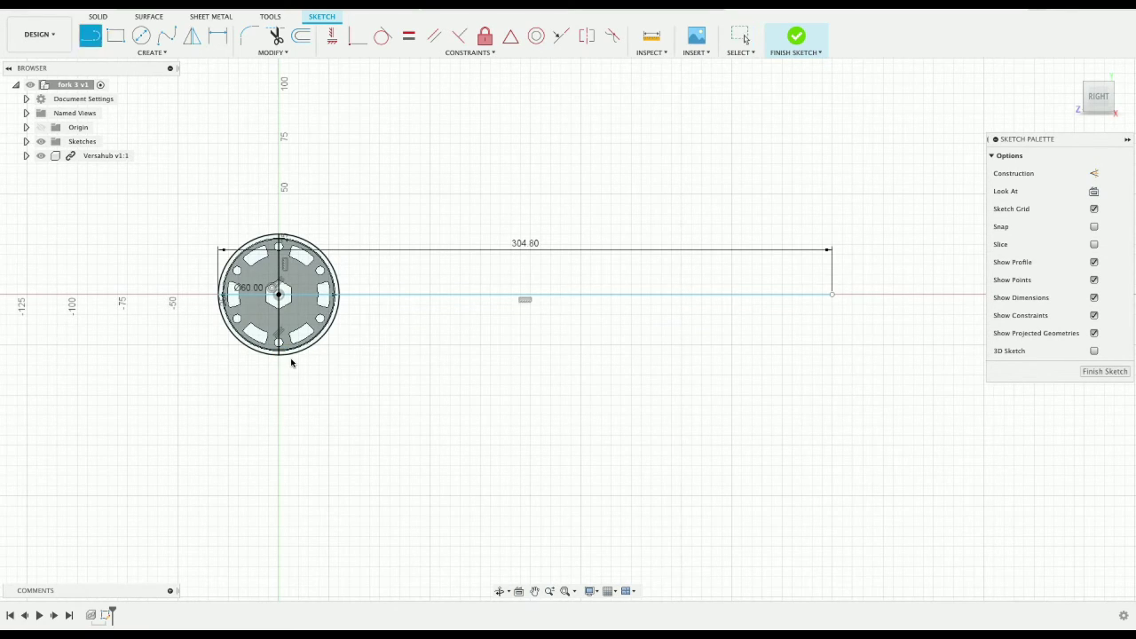
left_click(279, 355)
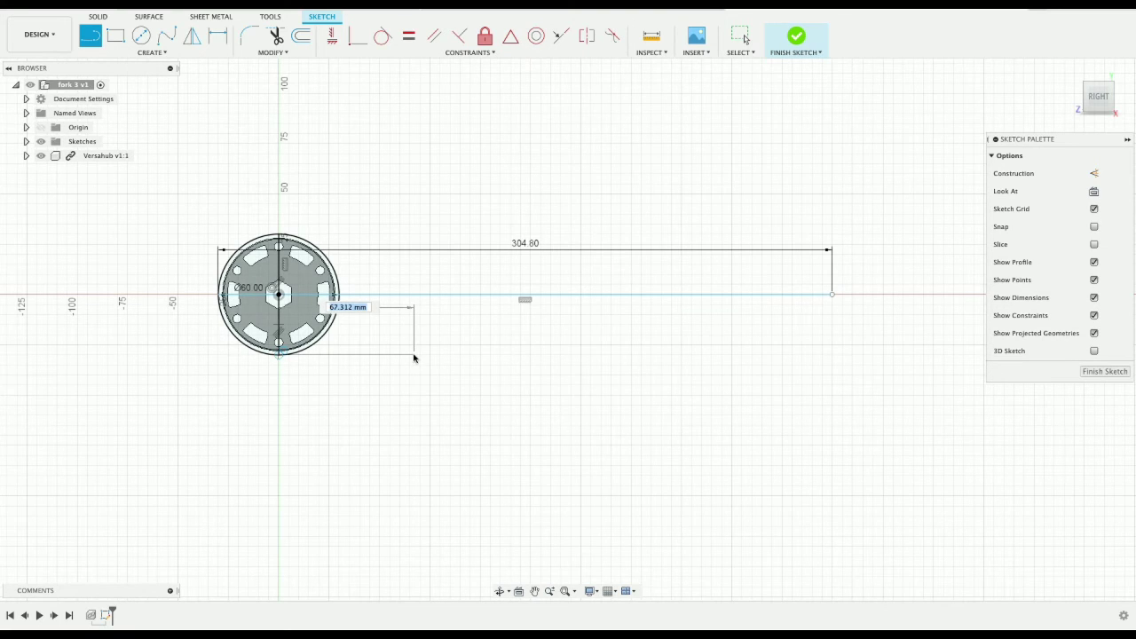
type("5 in")
key("Return")
key("Escape")
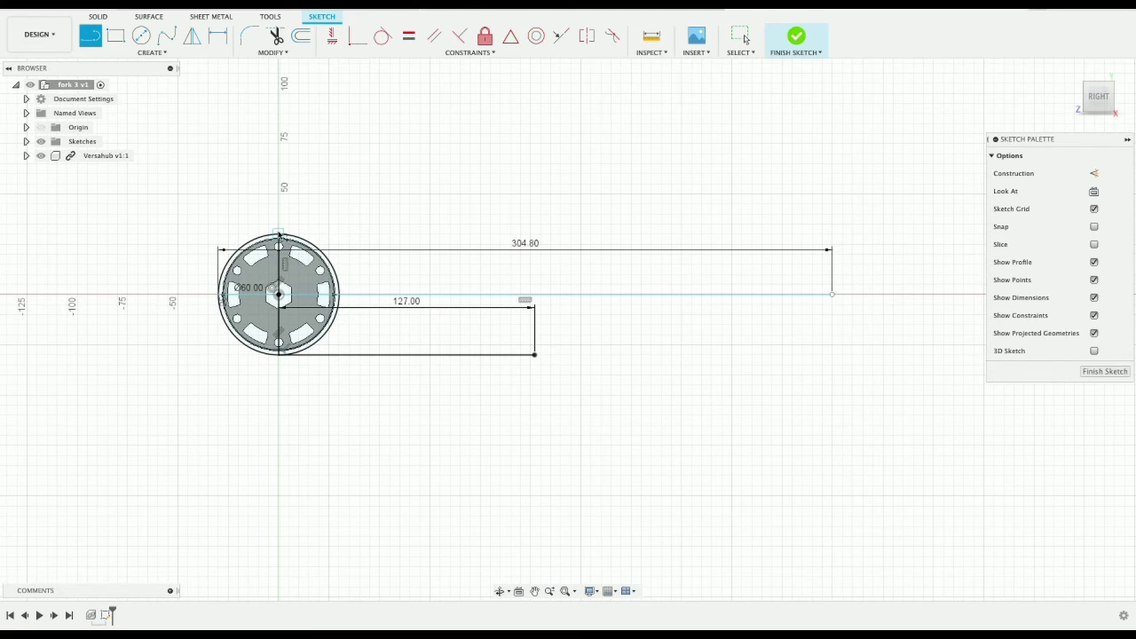
left_click(743, 39)
key("ctrl+z")
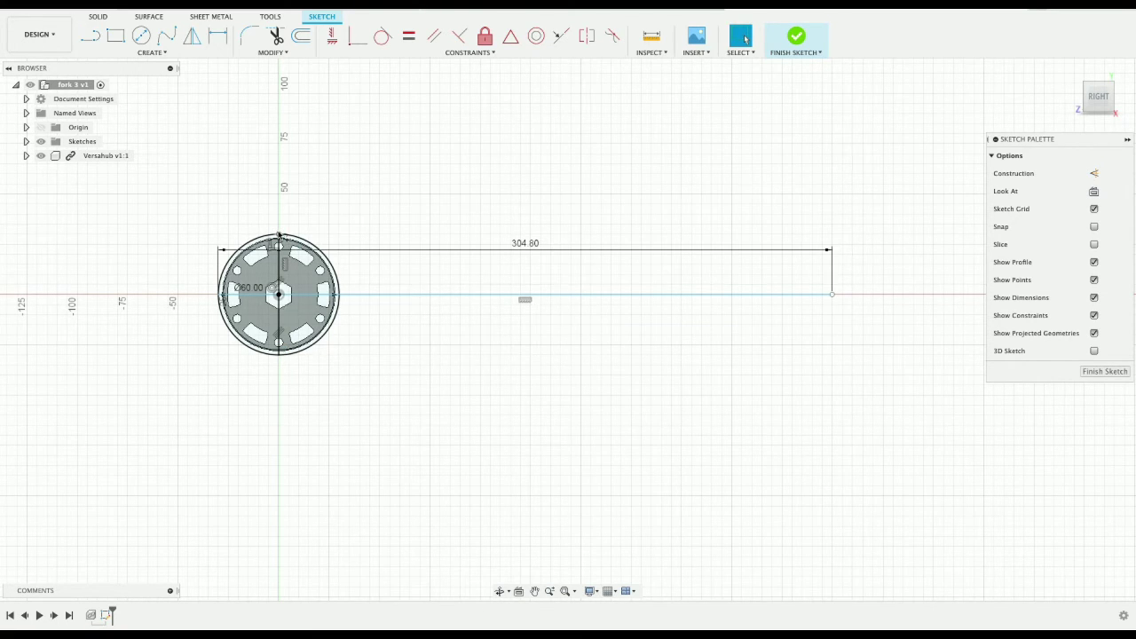
Step: Sketch a 6 in line from the circle's left edge along the existing 12 in centre line
key("l")
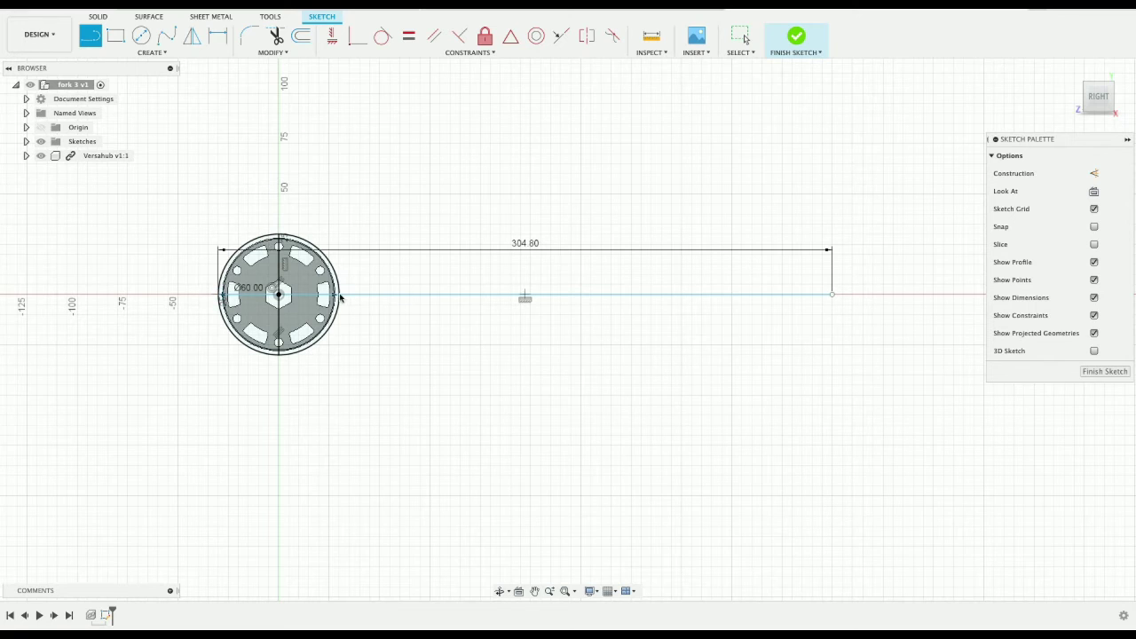
left_click(222, 294)
type("152.4")
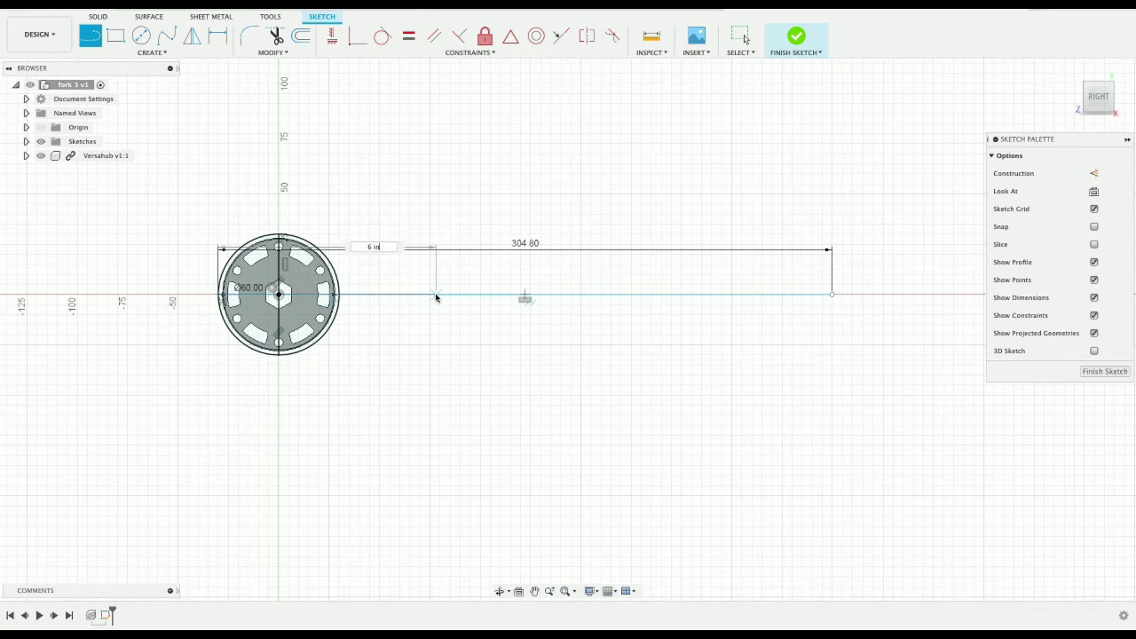
key("Return")
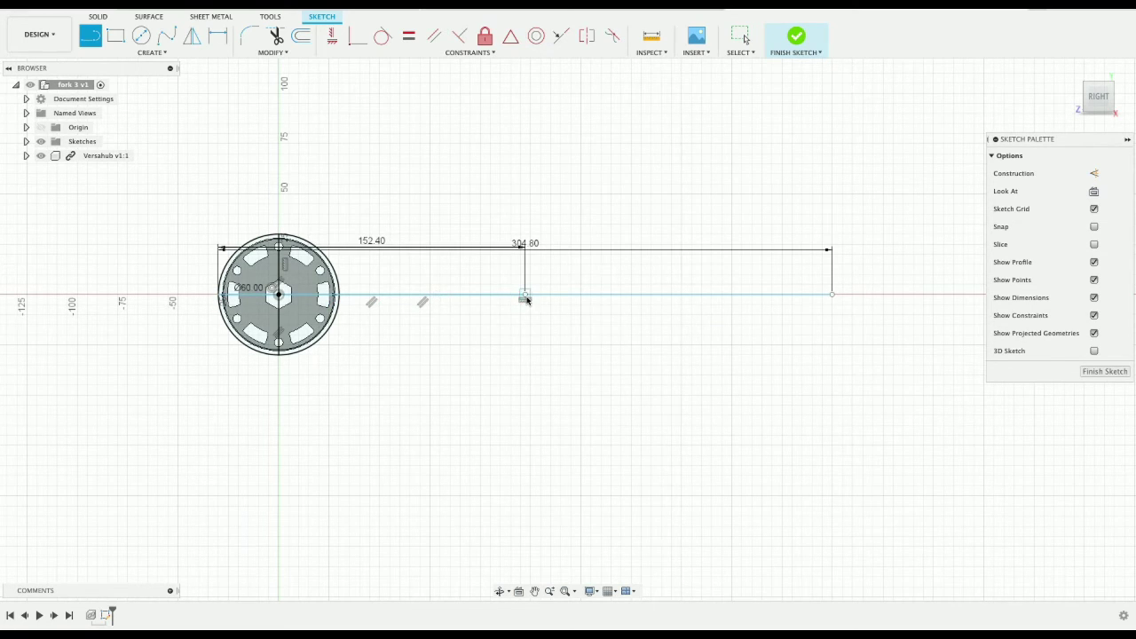
Step: From the 6 in line's end, sketch a vertical line about 80 mm down and another back up past the circle's height
left_click(525, 456)
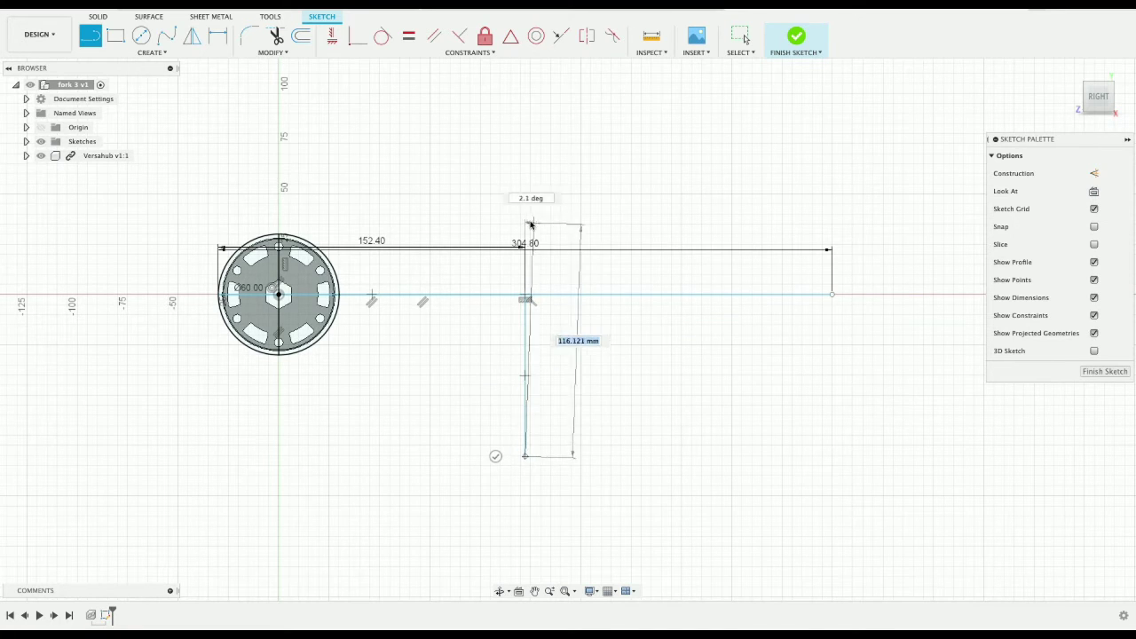
left_click(525, 90)
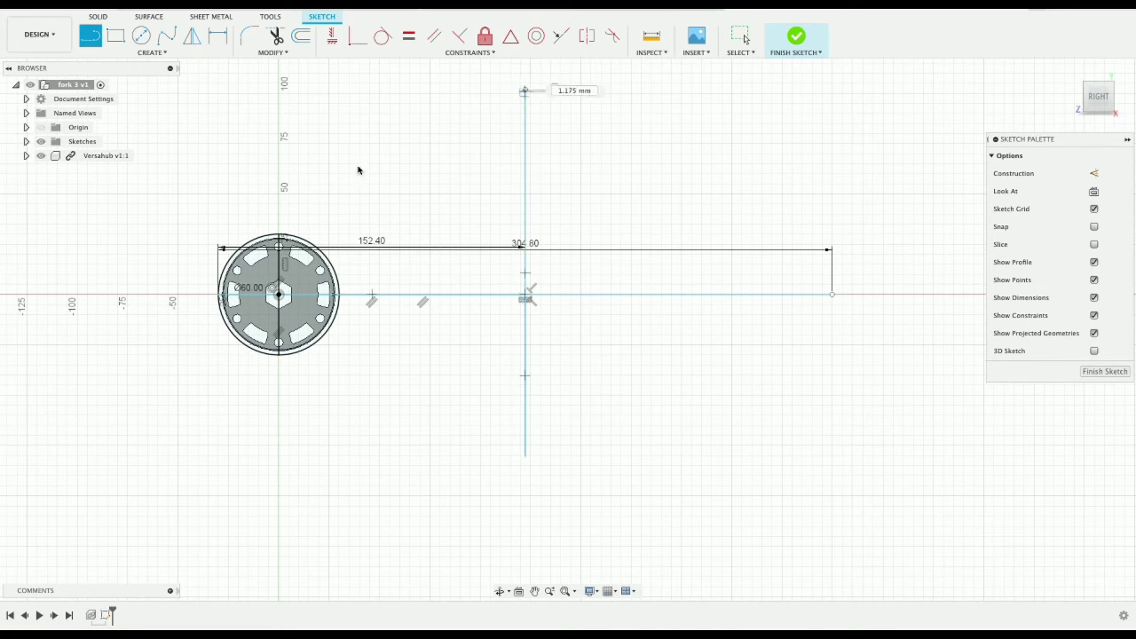
key("Escape")
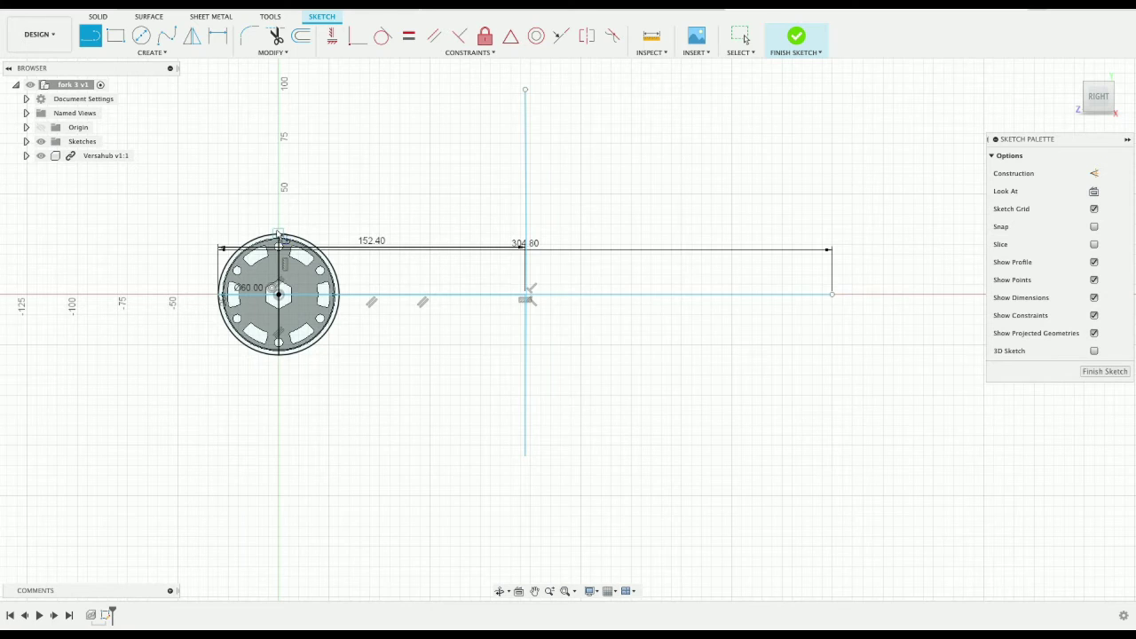
Step: Sketch horizontal lines from the circle's top point to the vertical line and from its bottom point about 143 mm to the right
left_click(280, 235)
left_click(524, 235)
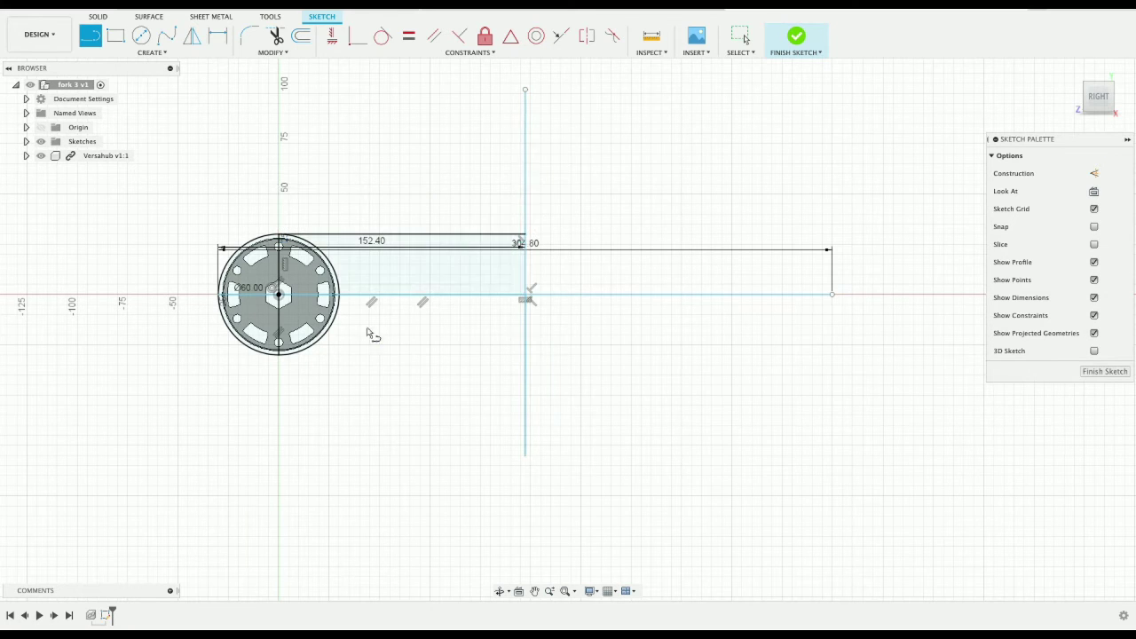
left_click(282, 360)
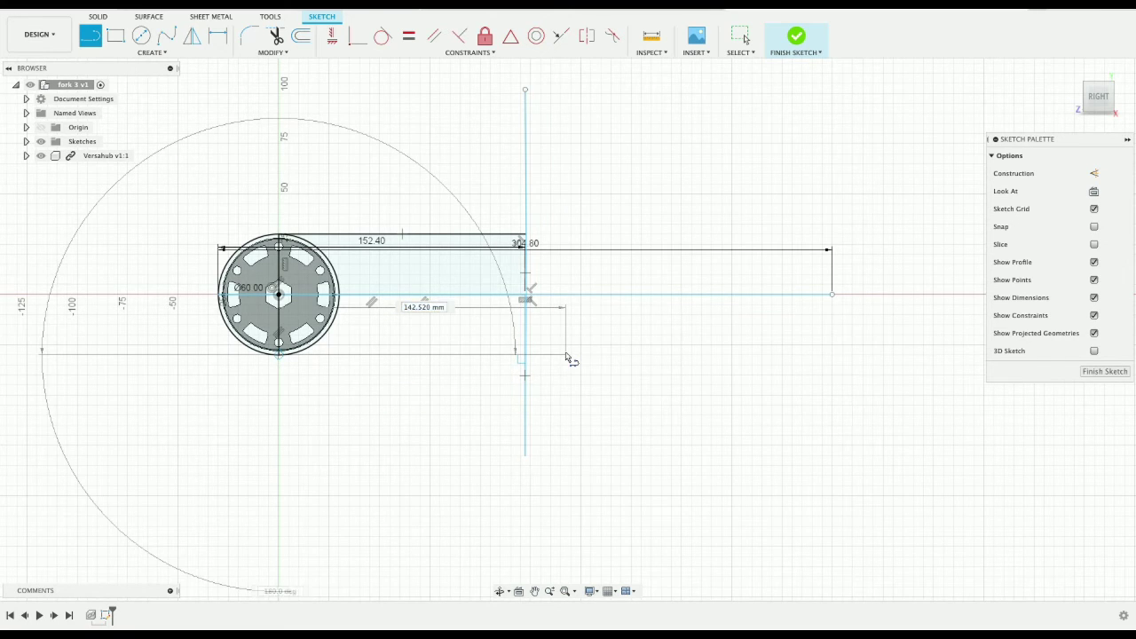
left_click(565, 355)
key("Escape")
Step: Delete both vertical lines running through the end of the 6 in line
left_click(527, 337)
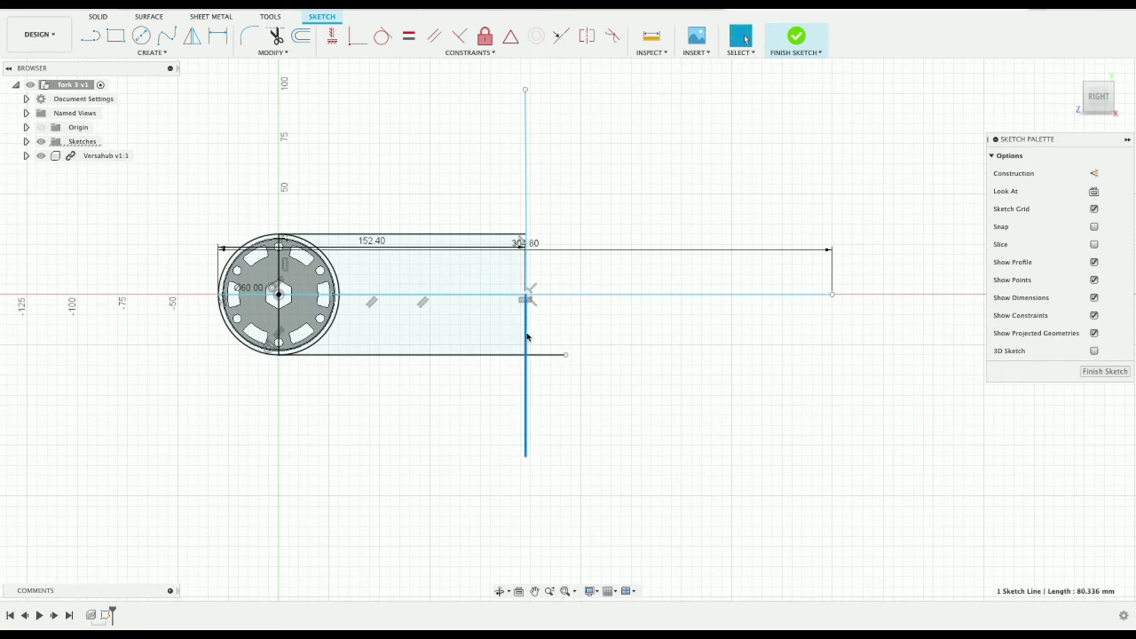
key("Delete")
left_click(525, 297)
key("Delete")
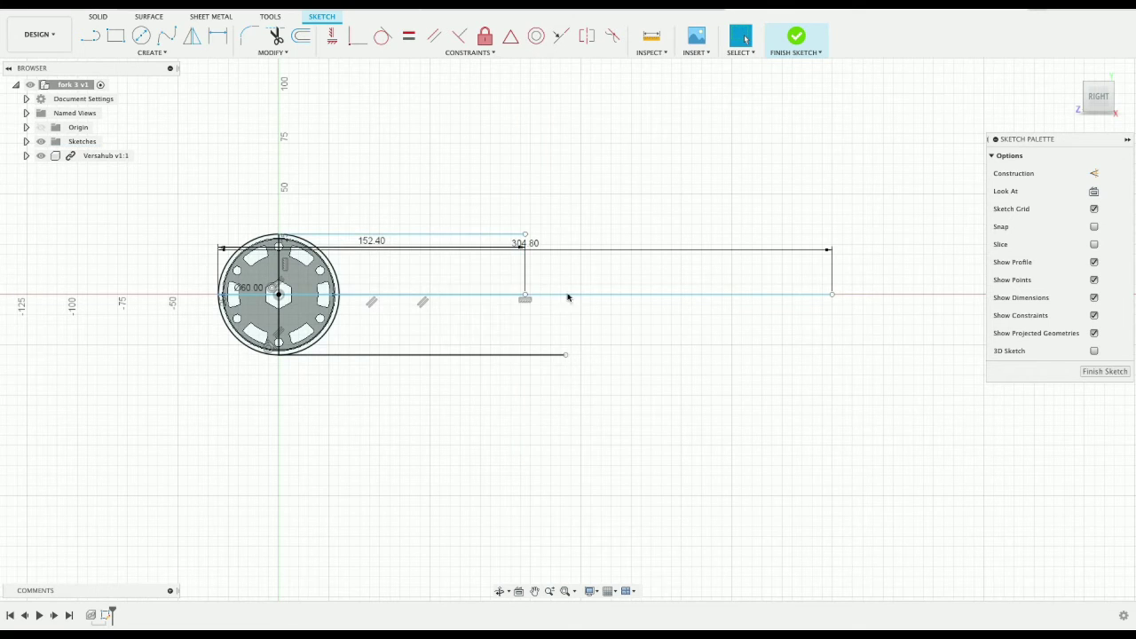
Step: Sketch a vertical line about 30 mm long from the 6 in line's end down to the lower horizontal line
key("l")
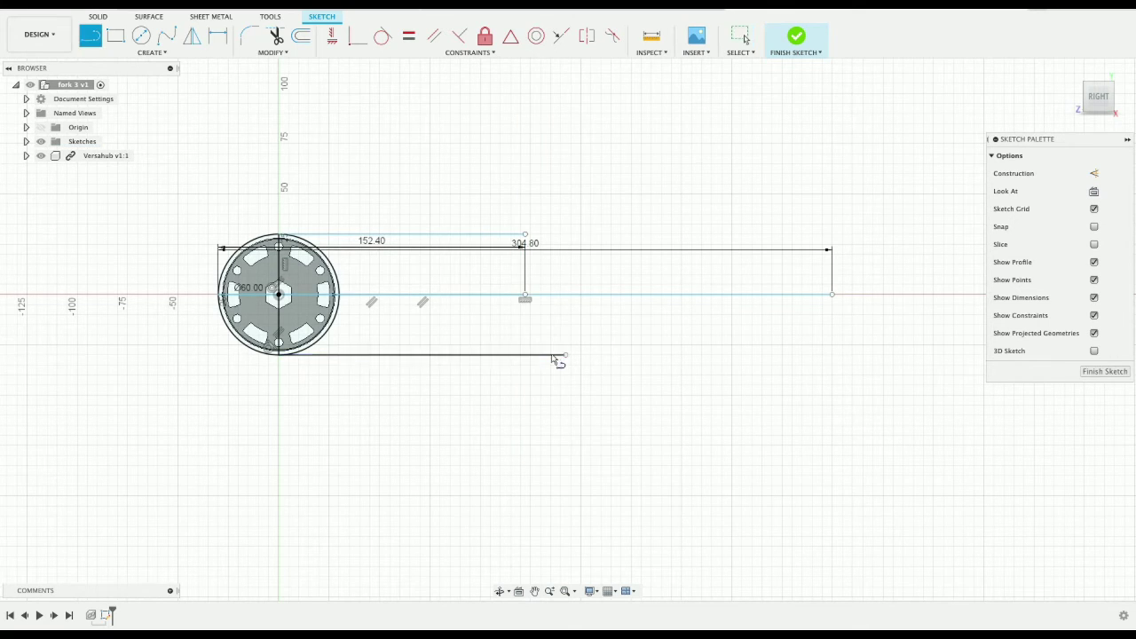
left_click(525, 298)
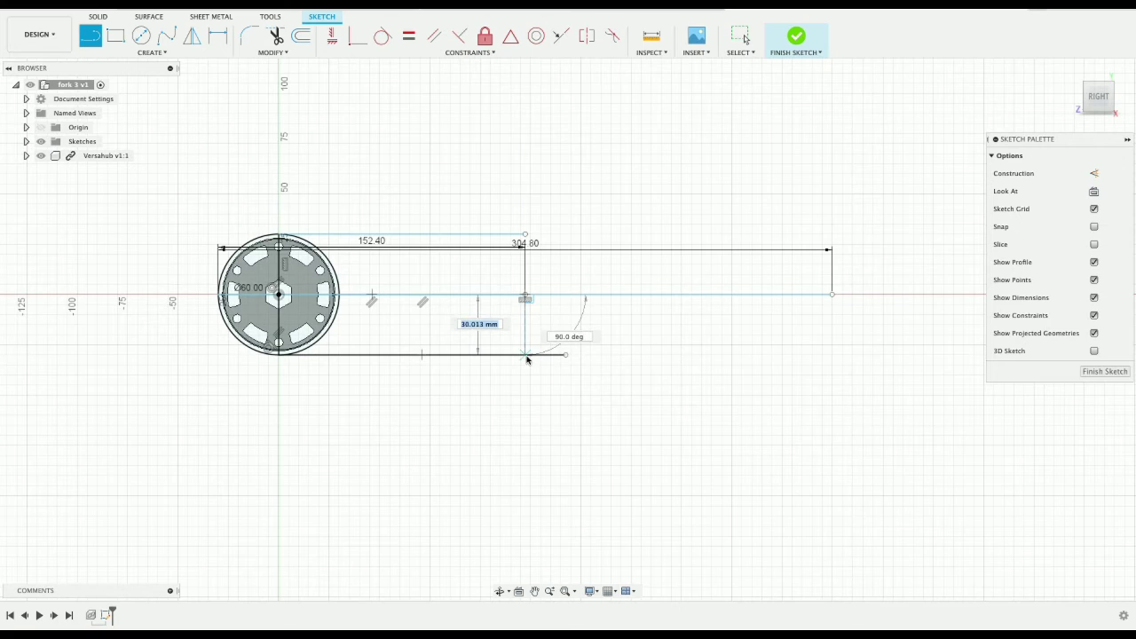
left_click(525, 354)
key("Escape")
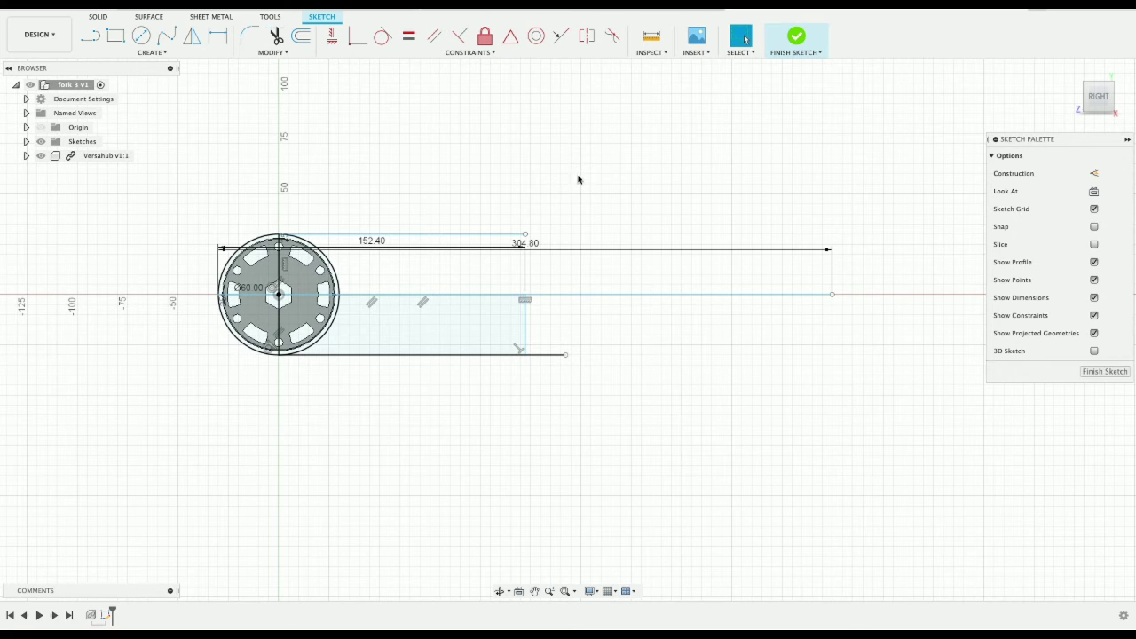
Step: Trim the lower horizontal line's overhang past the 6 in line's end and trim away the vertical line there
left_click(276, 36)
left_click(552, 354)
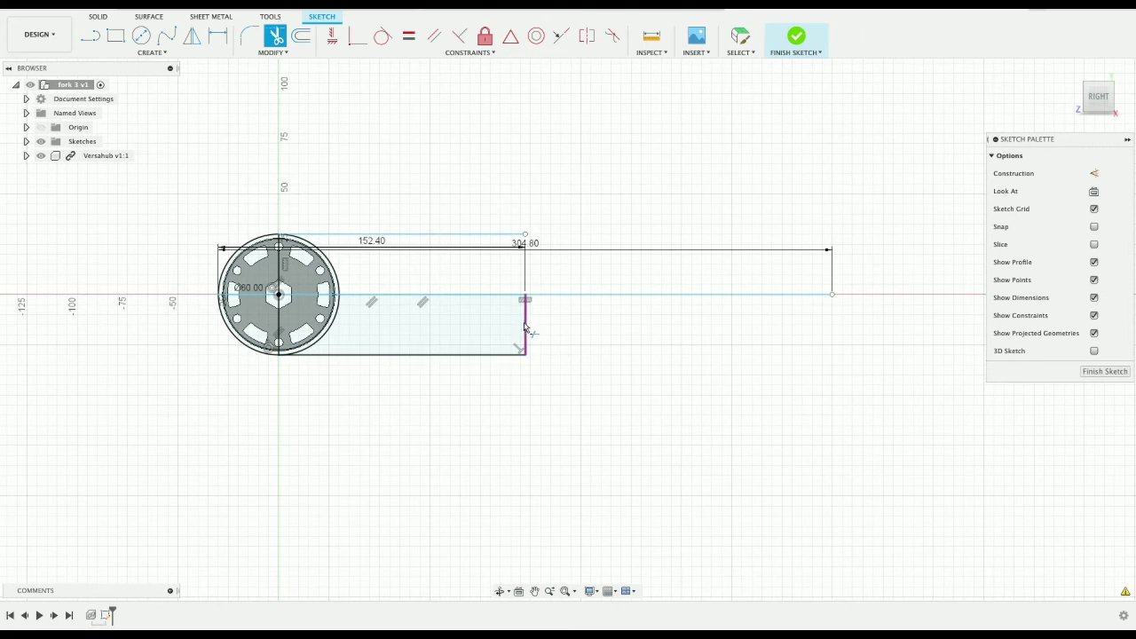
left_click(526, 326)
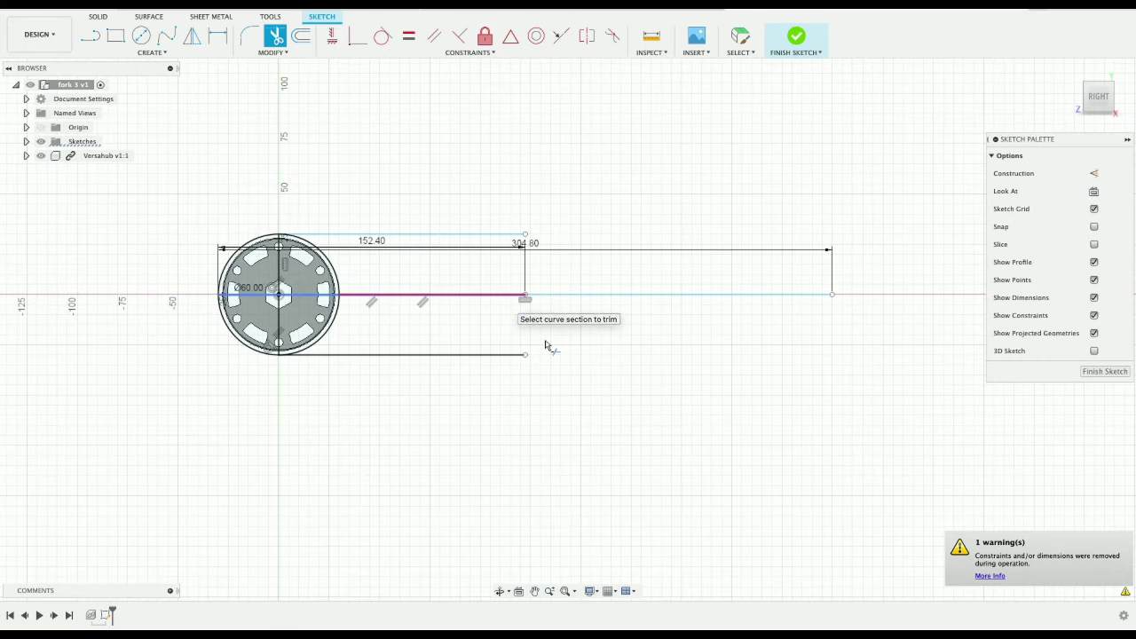
key("Escape")
Step: Sketch slanted lines from the free ends of the lower and upper horizontal lines to the 12 in line's far end
key("l")
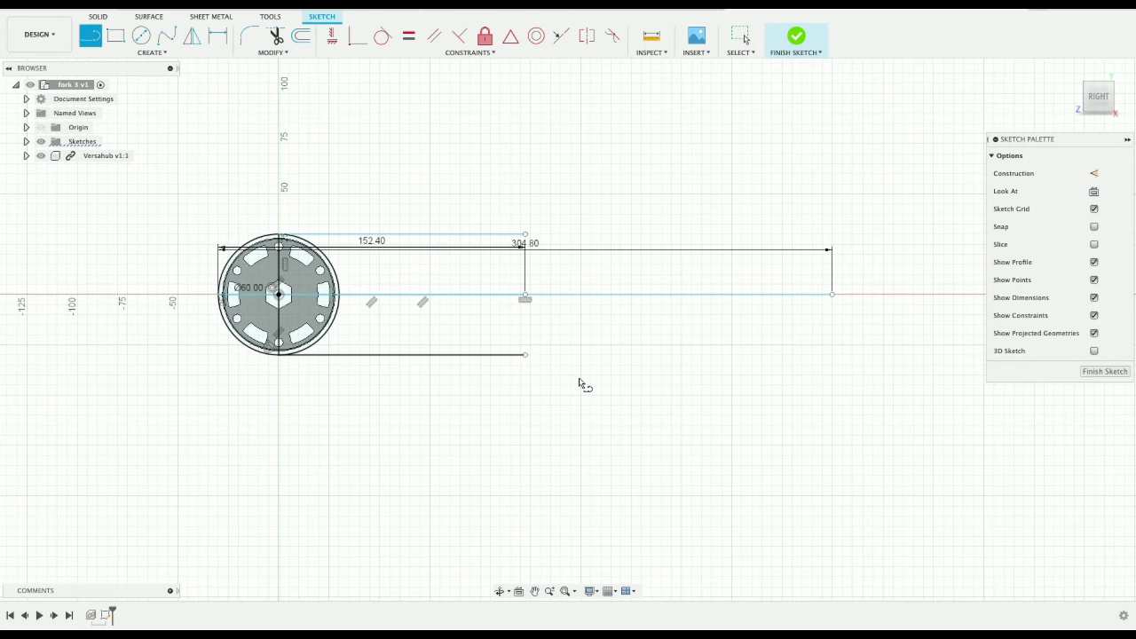
left_click(525, 355)
left_click(830, 296)
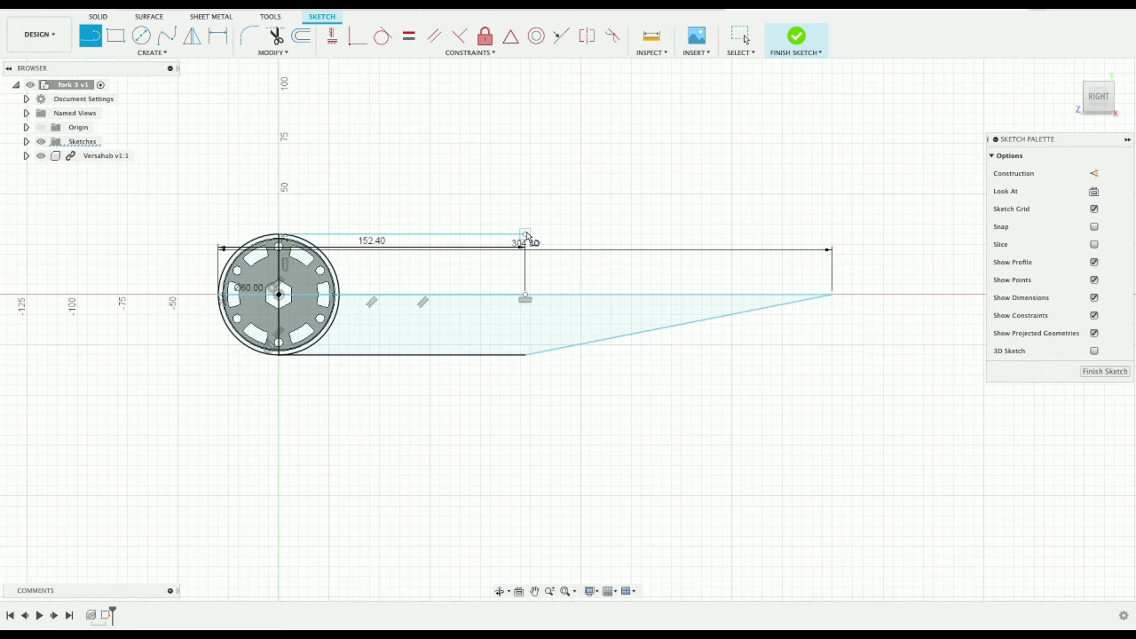
left_click(525, 236)
left_click(832, 295)
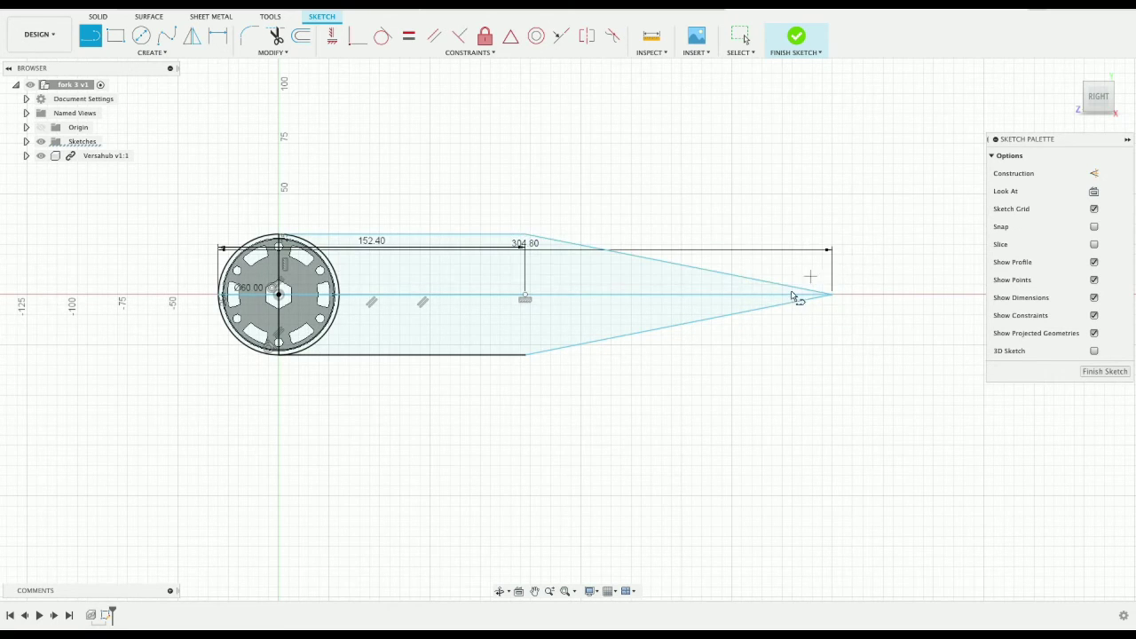
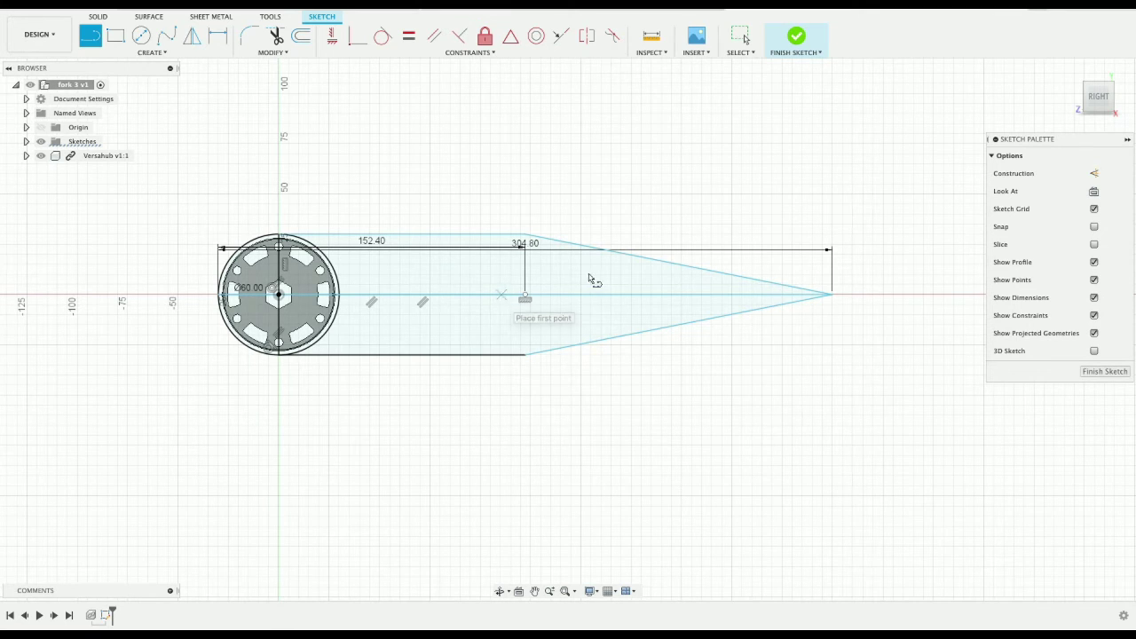
Step: Delete the horizontal centre lines running from the circle through the arm outline to the tip
key("Escape")
left_click(507, 302)
left_click(513, 296)
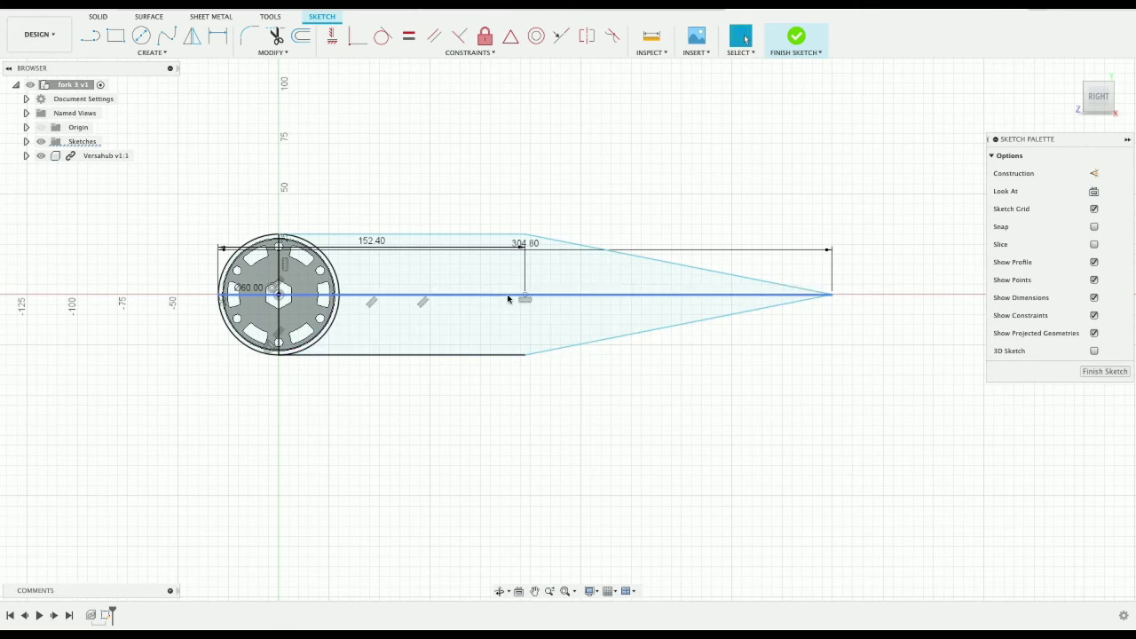
key("Delete")
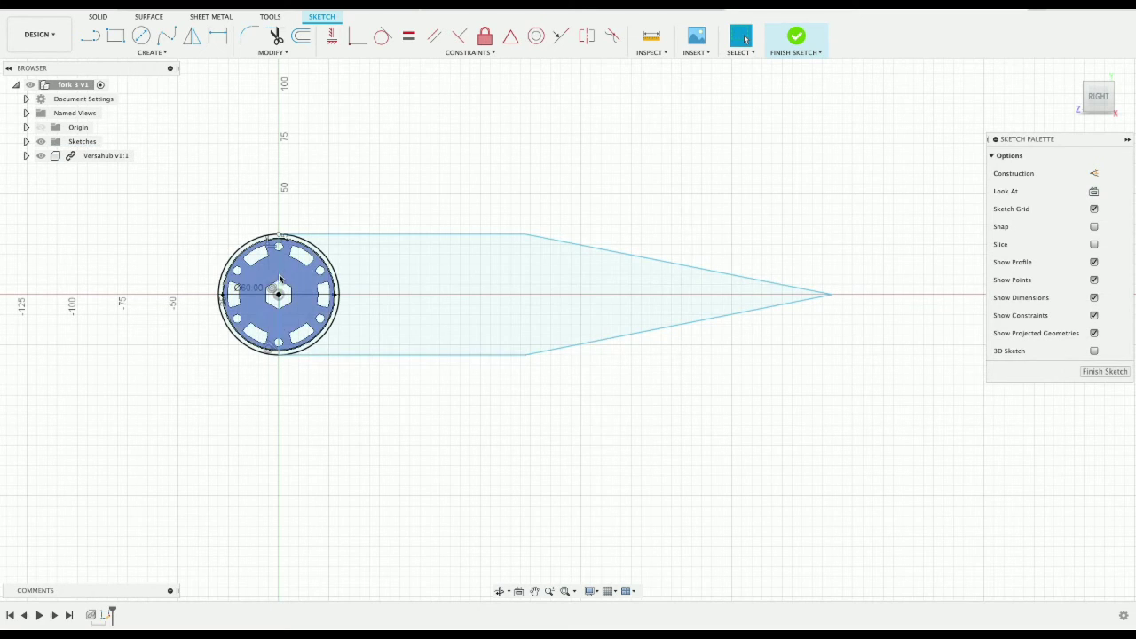
Step: Extrude the arm, outer ring, hub and six slot profiles by -12.7 mm as a new body, leaving the hexagon and round holes open
left_click(398, 324)
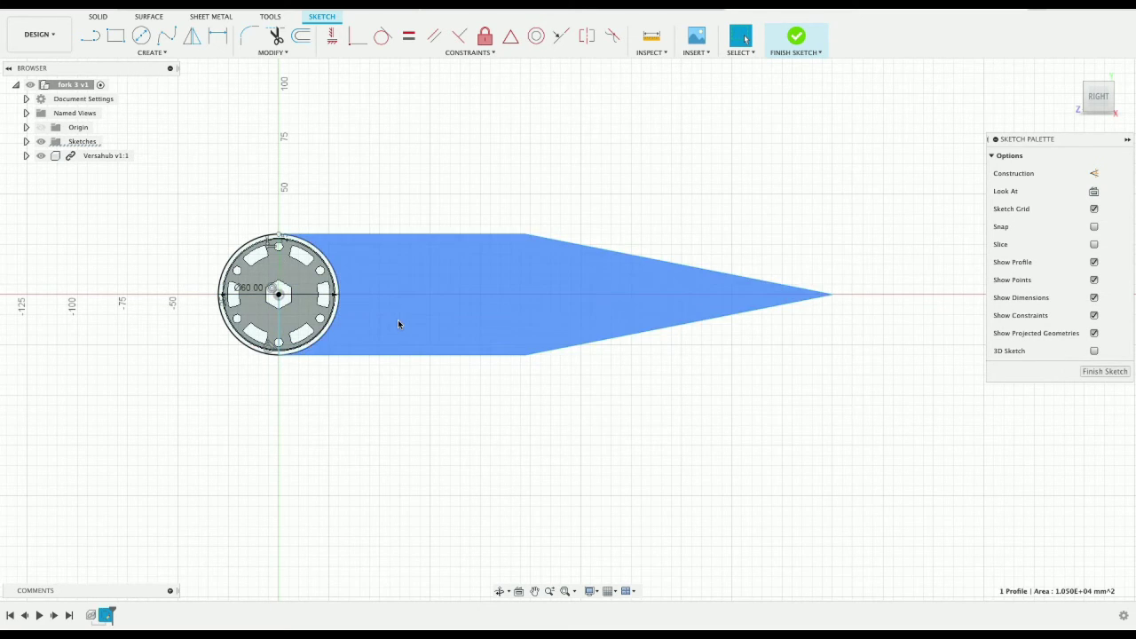
left_click(302, 317, "shift")
left_click(302, 317, "shift")
scroll(263, 346, "up", 5)
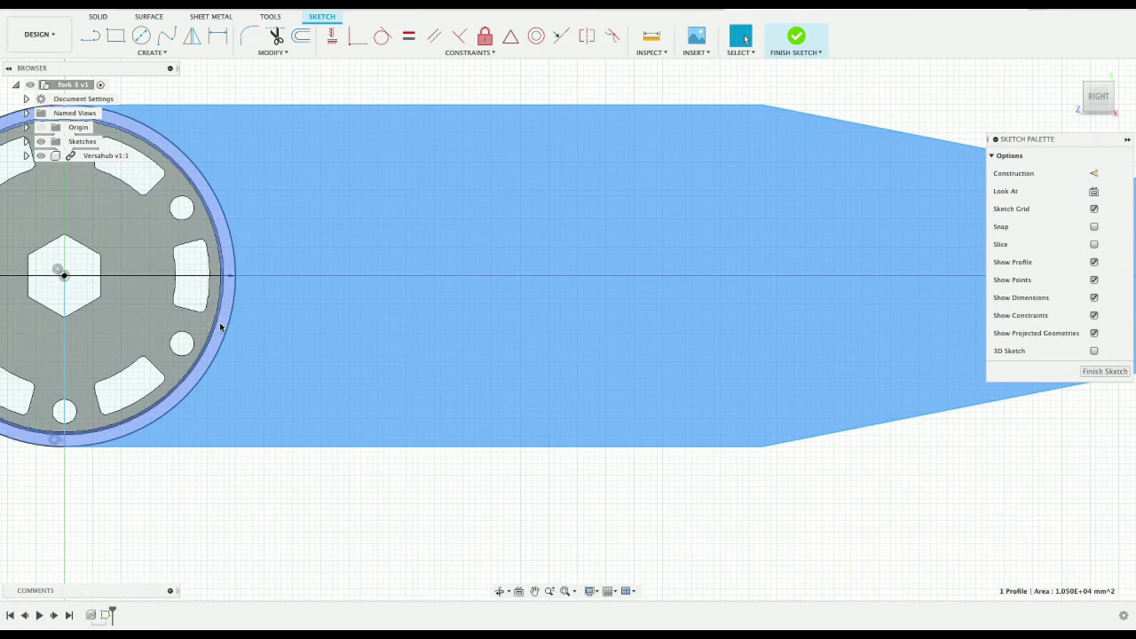
left_click(221, 325, "shift")
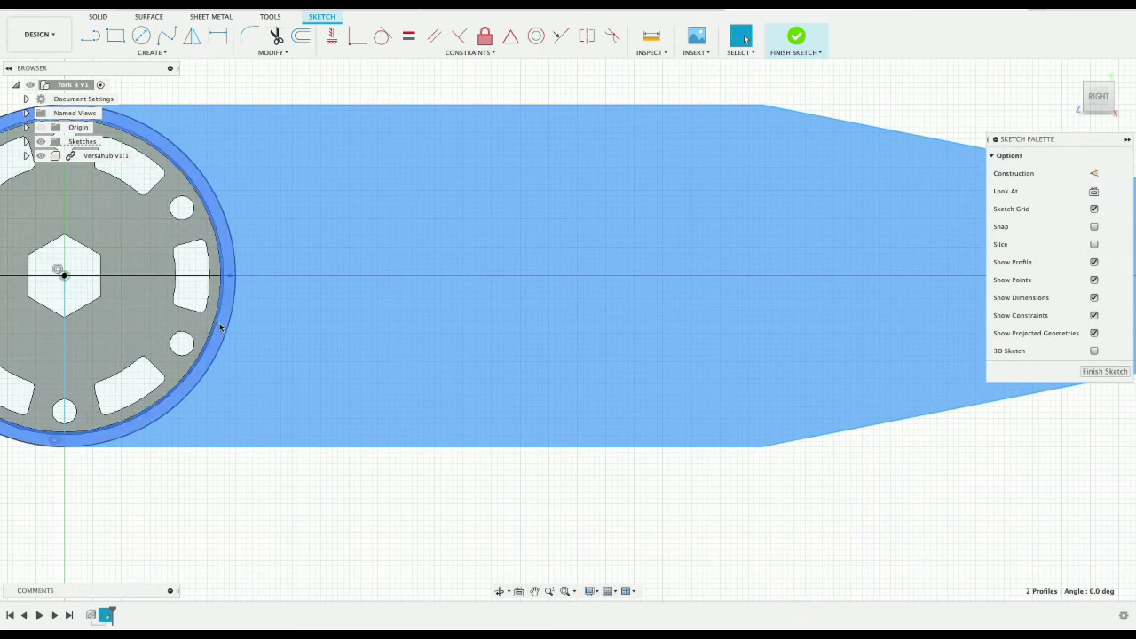
scroll(129, 326, "up", 2)
scroll(128, 327, "up", 1)
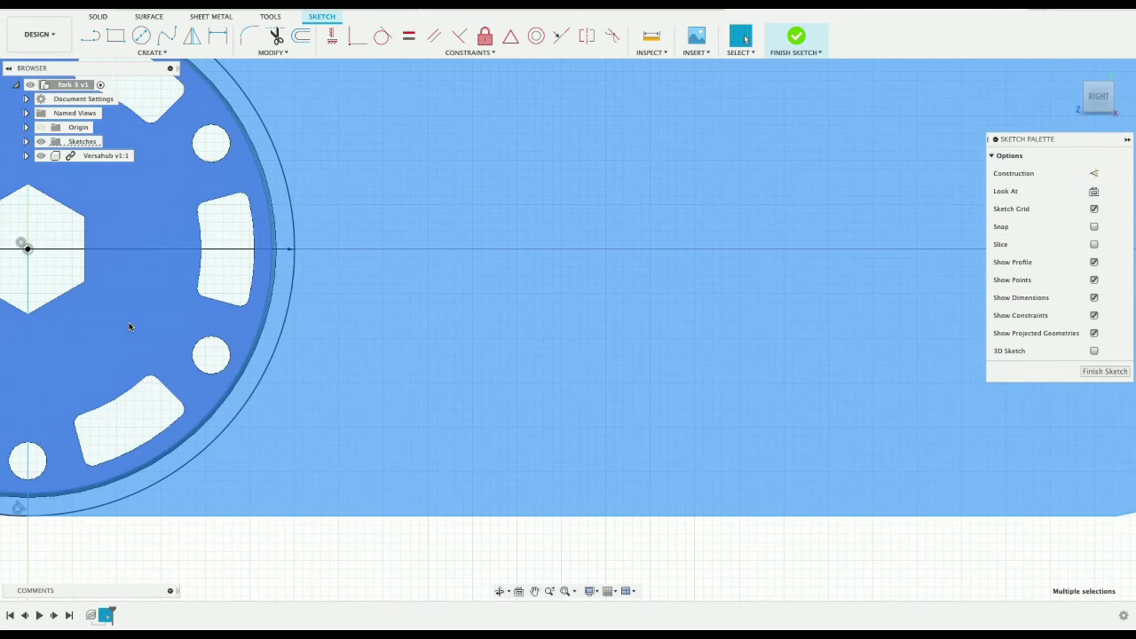
scroll(129, 327, "down", 3)
scroll(128, 326, "left", 3)
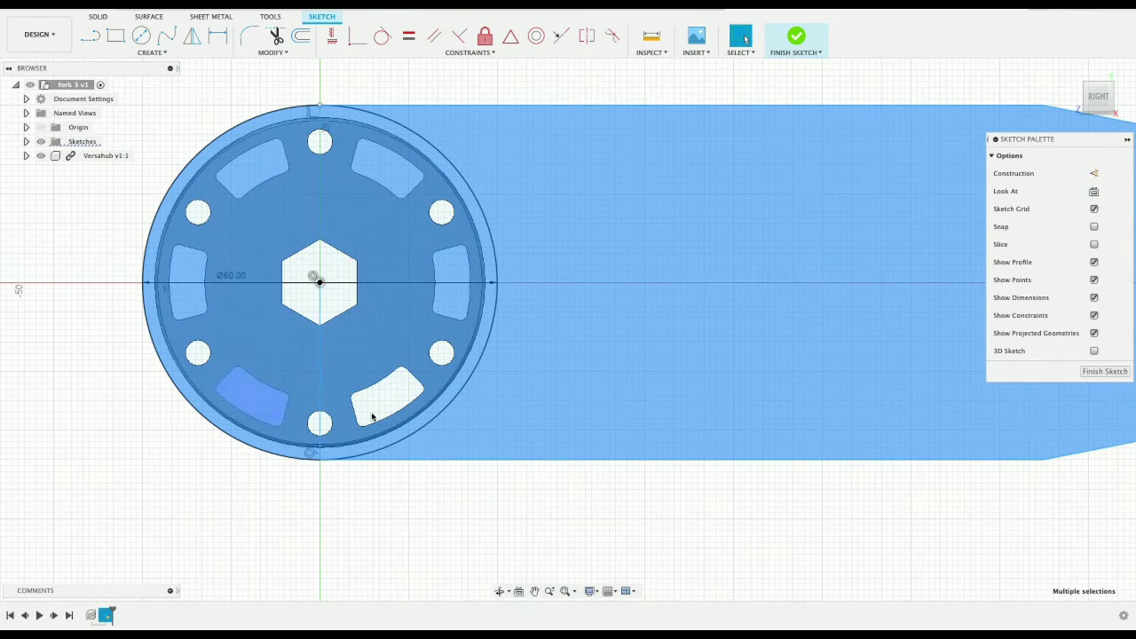
left_click(380, 307)
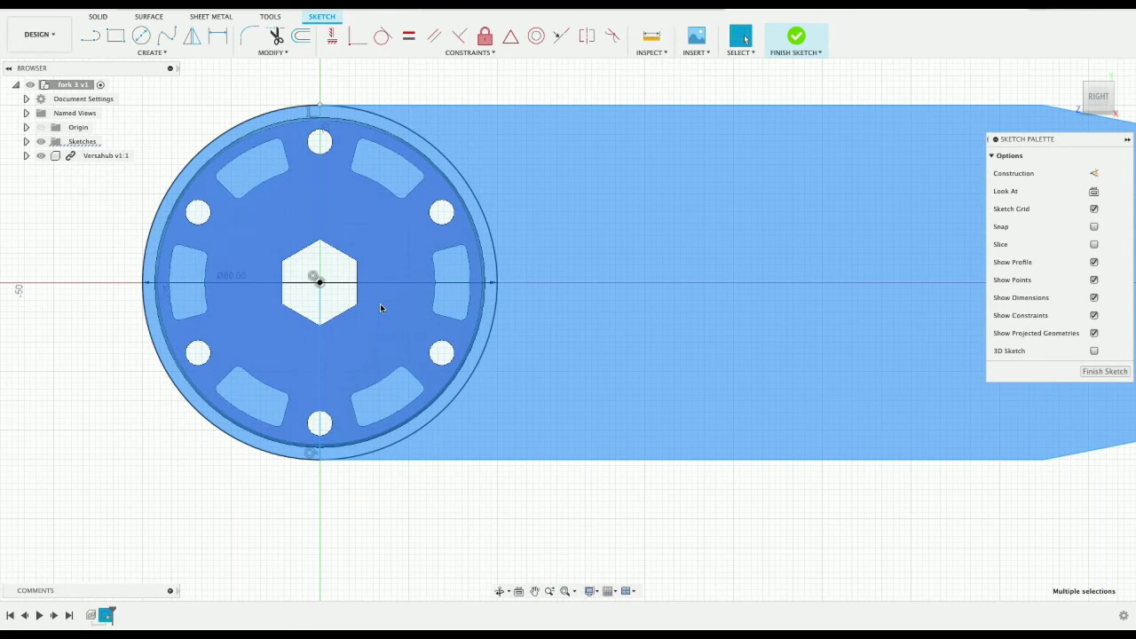
left_click(98, 17)
left_click(116, 35)
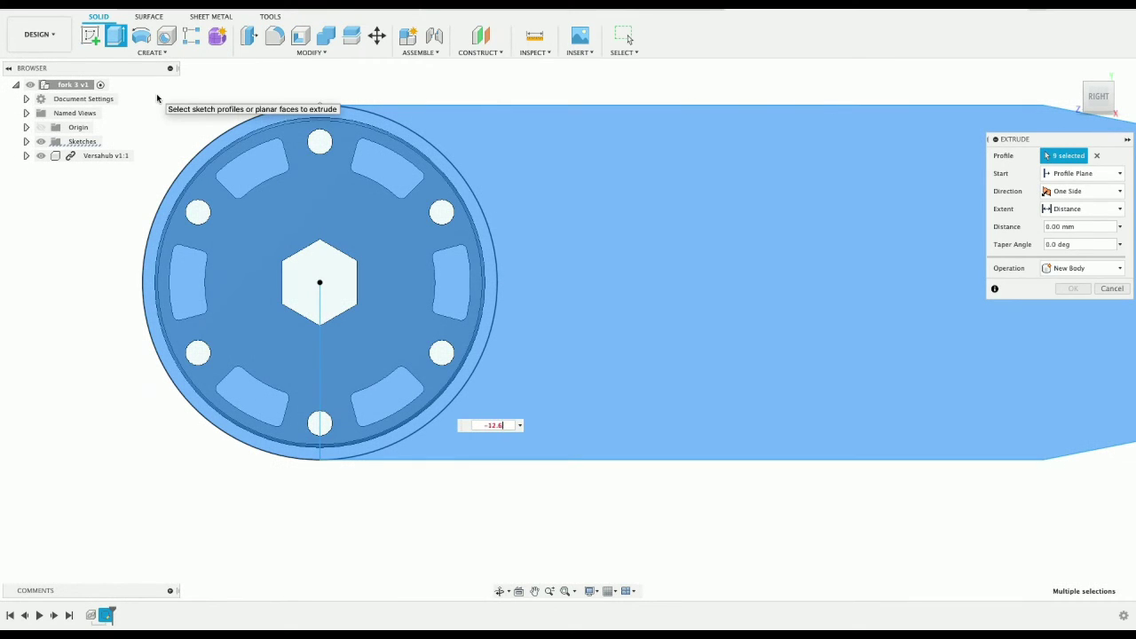
scroll(385, 214, "down", 3)
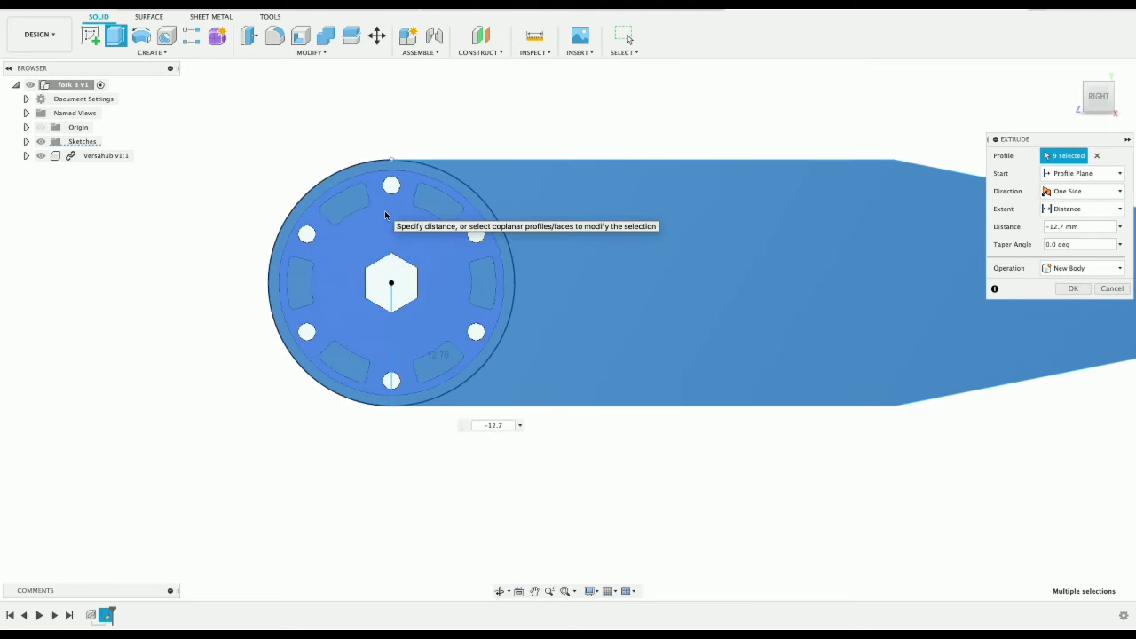
left_click(1097, 88)
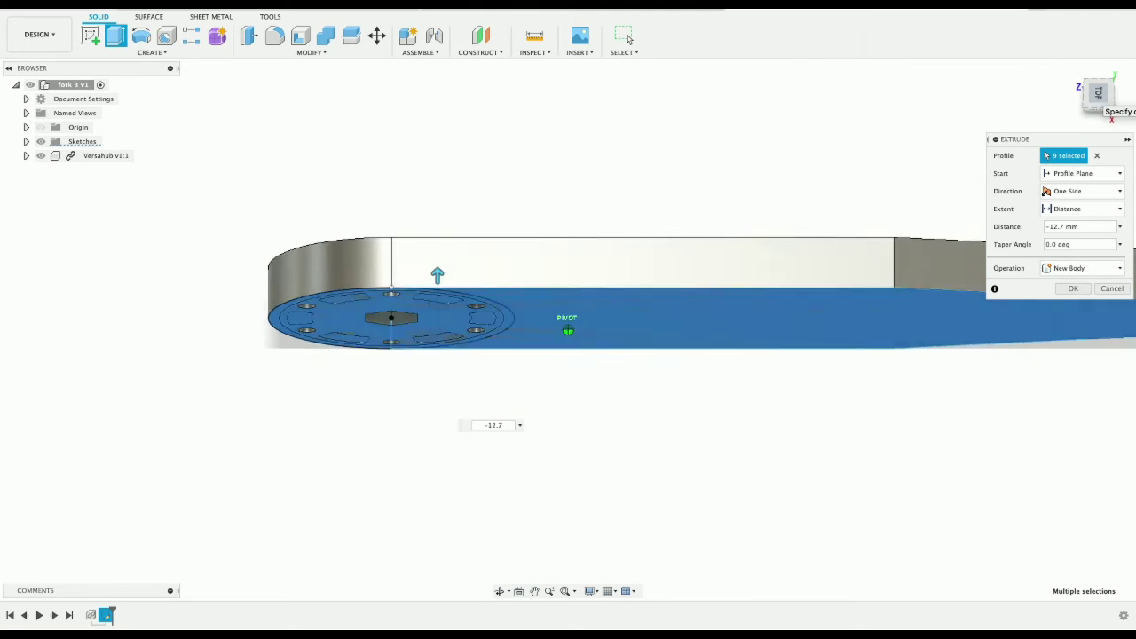
key("Return")
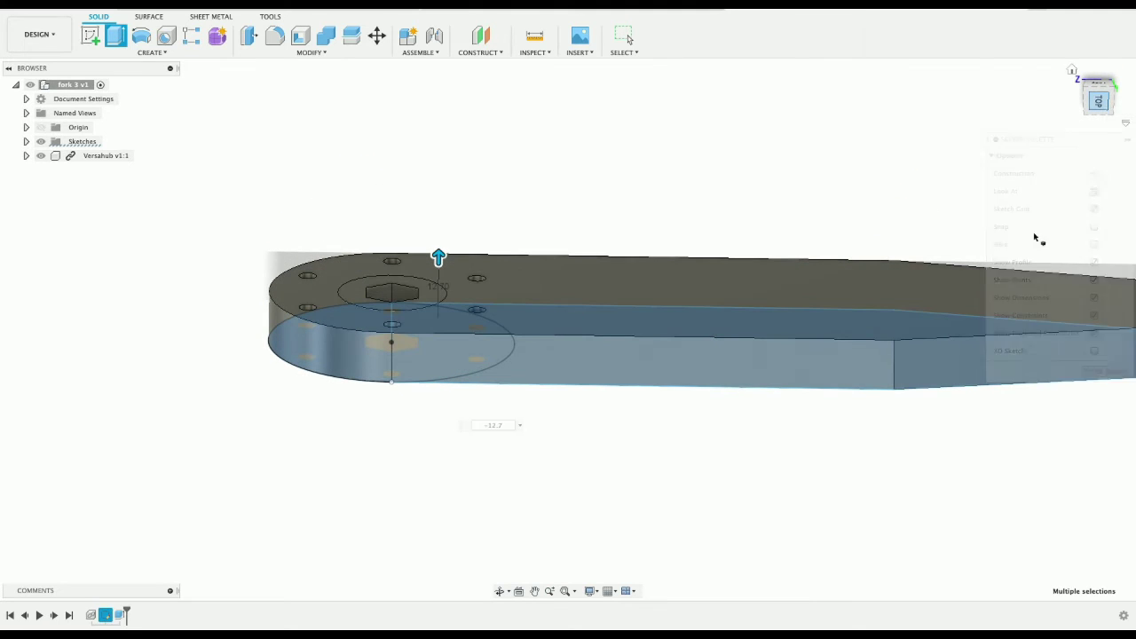
Step: Hide the Versahub component to expose the extruded fork arm's face
mouse_move(567, 329)
middle_mouse_down("shift")
mouse_move(586, 293)
mouse_move(576, 337)
middle_mouse_up("shift")
left_click_drag(1098, 99, 1098, 34)
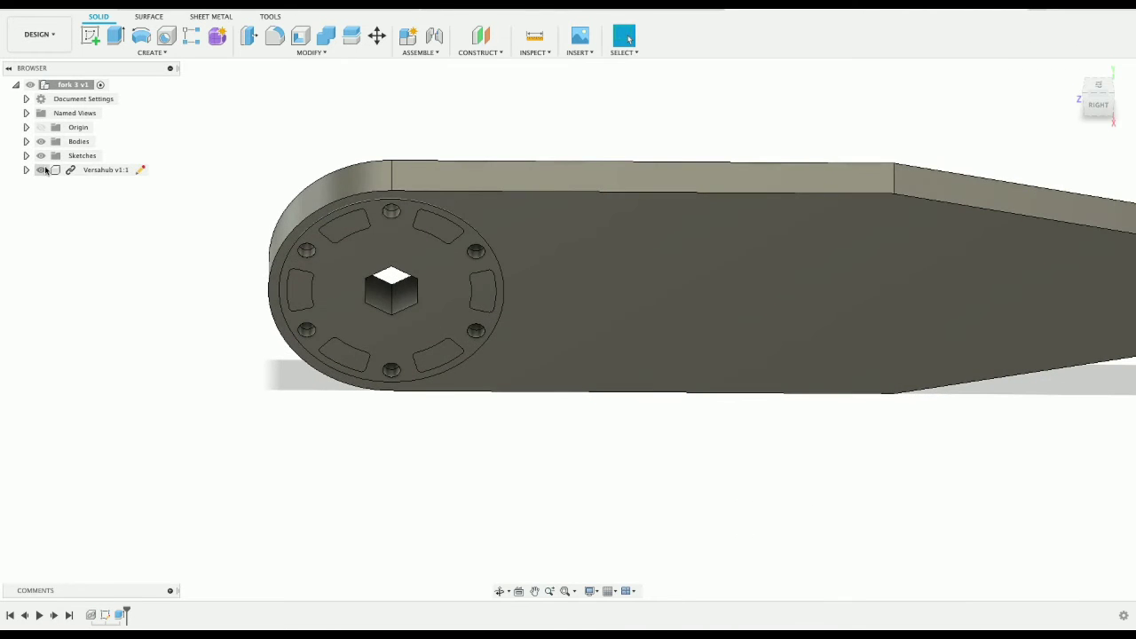
left_click(43, 171)
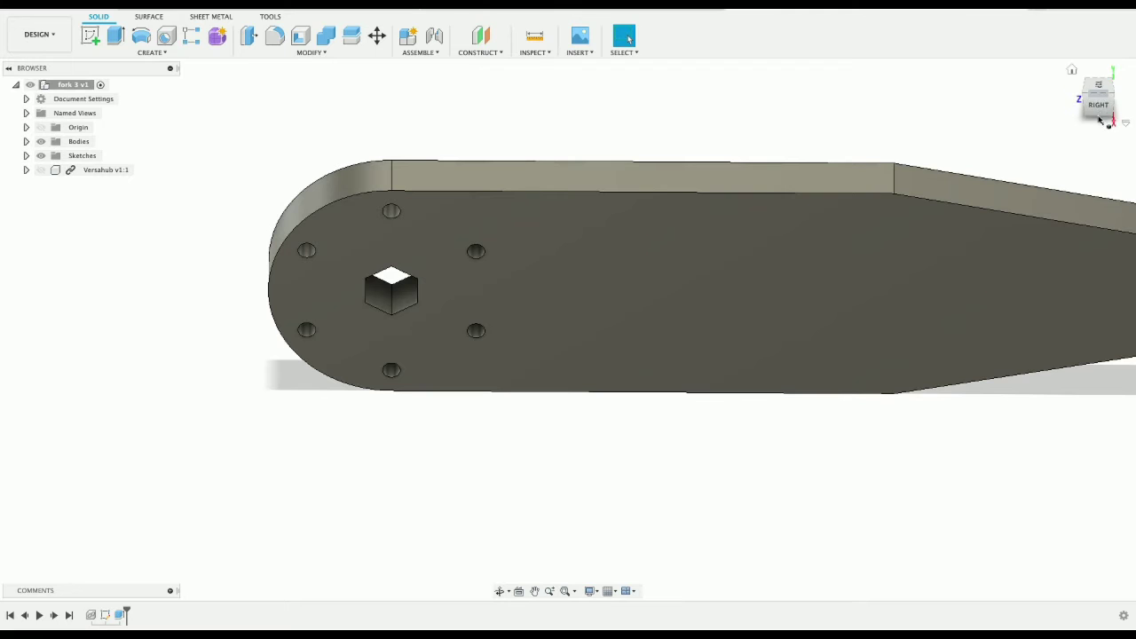
Step: Start a new sketch on the fork arm's large flat face around the hexagonal hole
mouse_move(1101, 110)
left_mouse_down()
mouse_move(1089, 134)
mouse_move(1087, 55)
mouse_move(1090, 100)
mouse_move(1102, 91)
mouse_move(994, 93)
mouse_move(1098, 91)
left_mouse_up()
left_click_drag(1099, 96, 1096, 99)
left_click(472, 269)
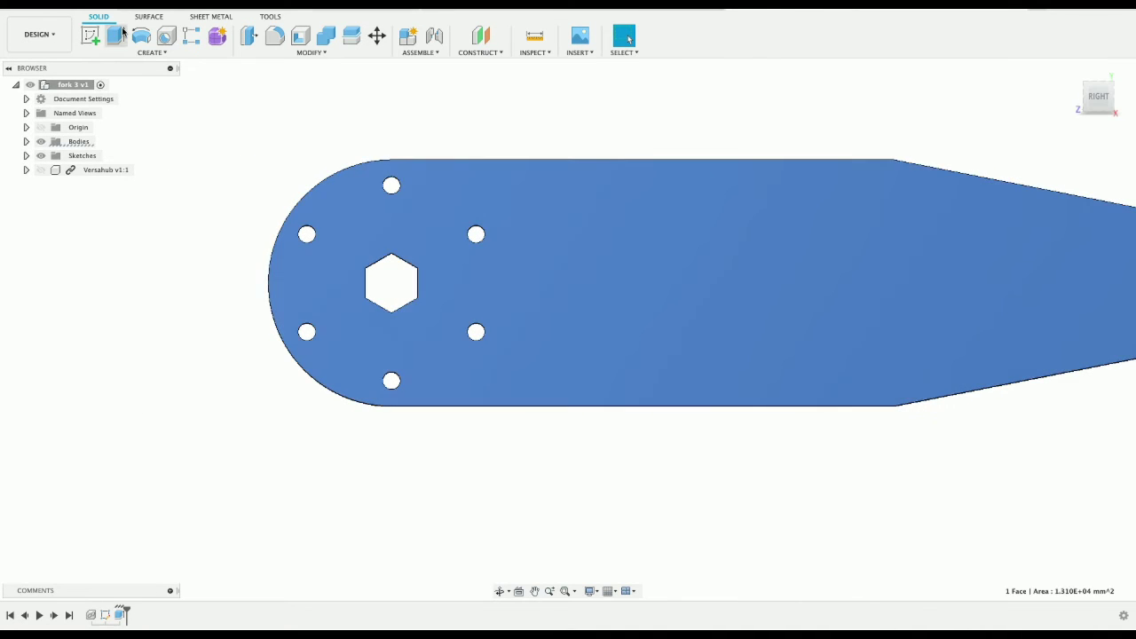
left_click(93, 36)
Step: Try a 12.7 mm diameter circle centred in the hexagonal hole, and delete it after comparing it with the hexagon
key("c")
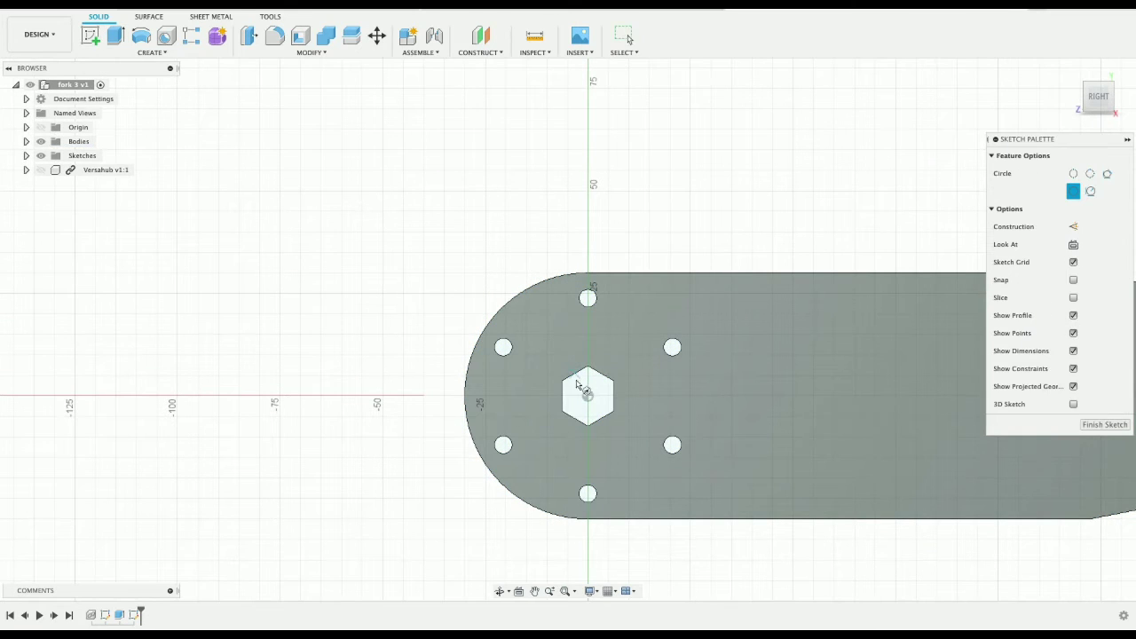
left_click(587, 395)
type("1")
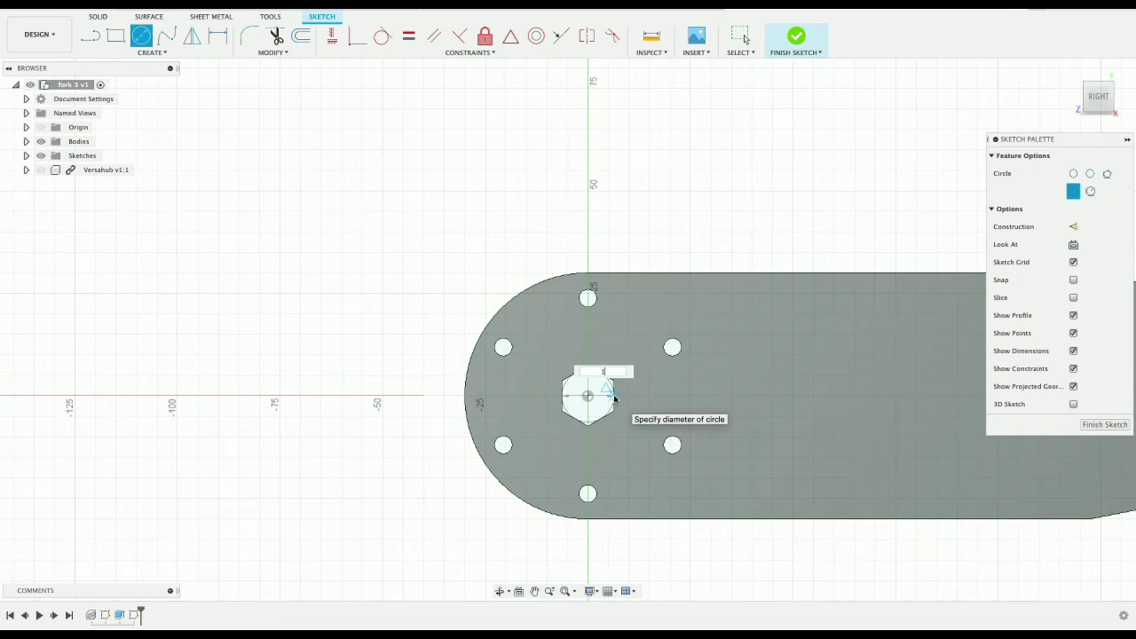
type("2.7")
key("Return")
key("Escape")
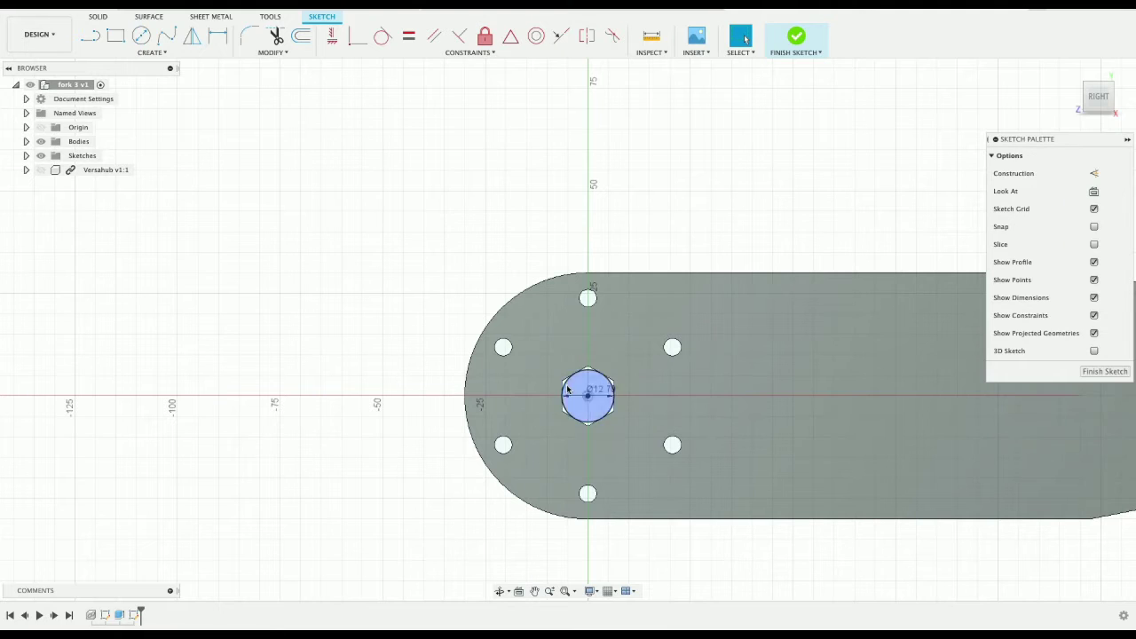
scroll(567, 388, "up", 4)
scroll(567, 387, "down", 1)
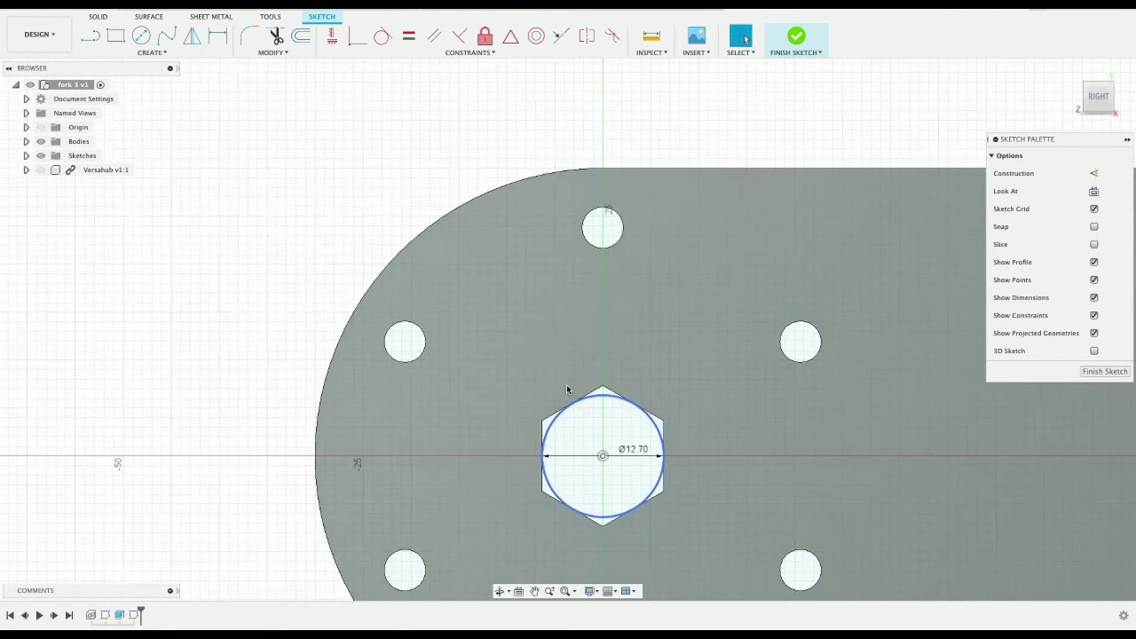
scroll(567, 388, "up", 4)
scroll(567, 389, "down", 3)
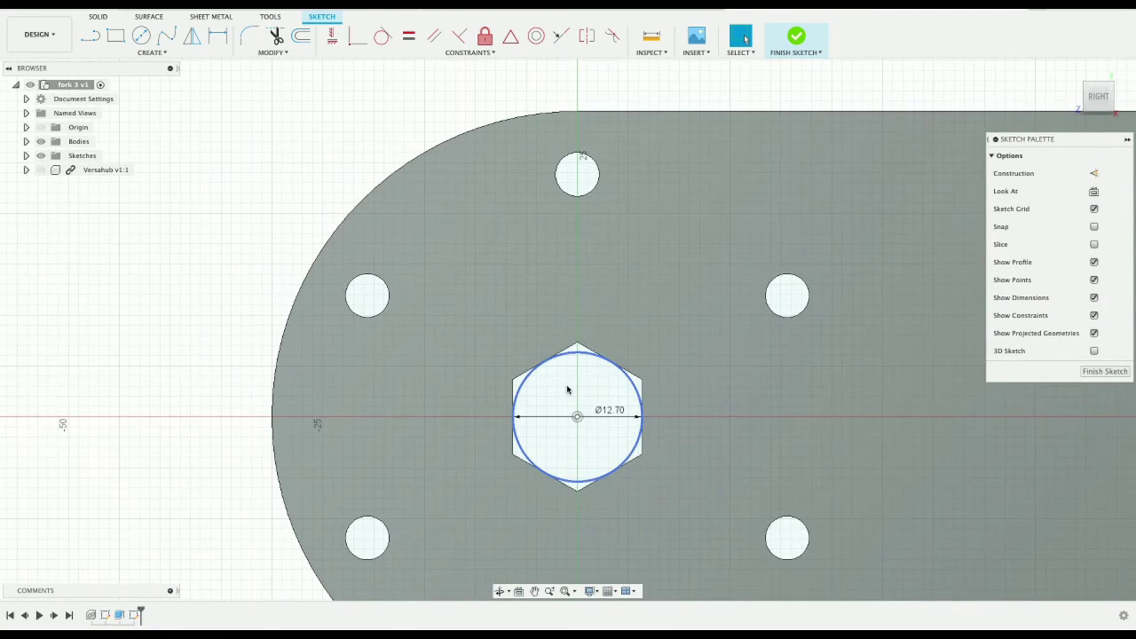
key("Delete")
key("c")
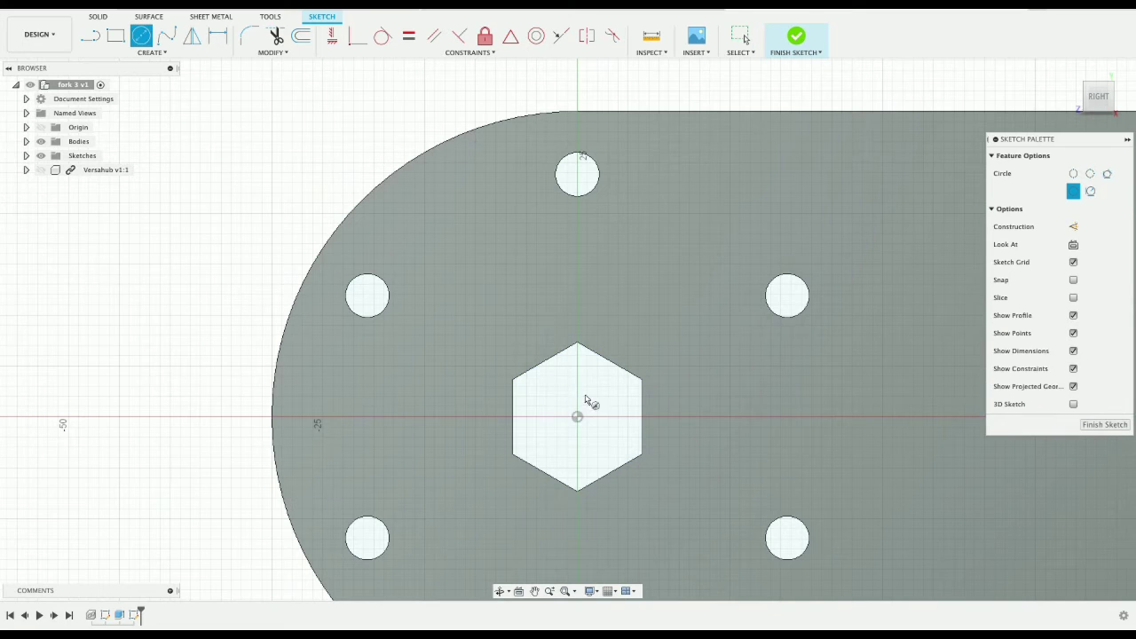
left_click(577, 417)
key("Escape")
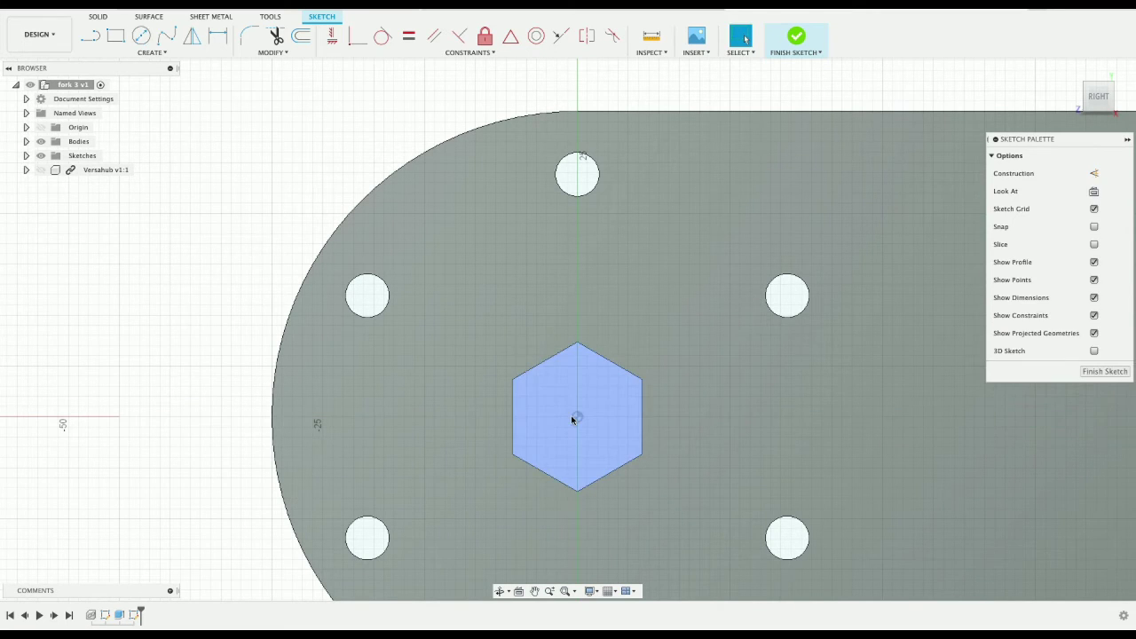
key("c")
left_click(576, 417)
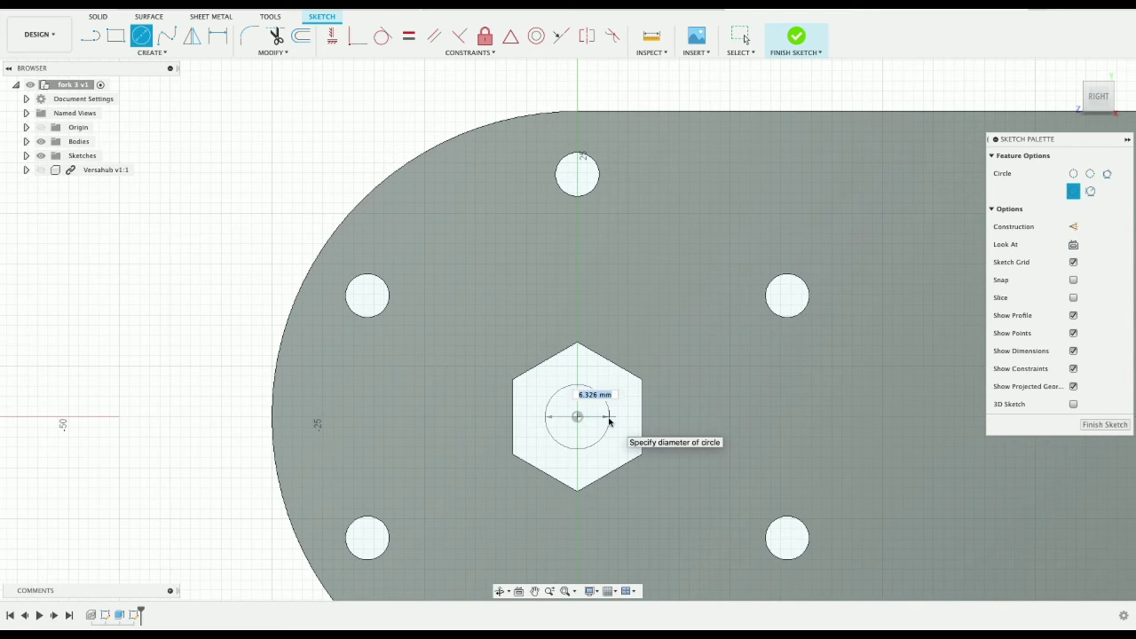
type("13")
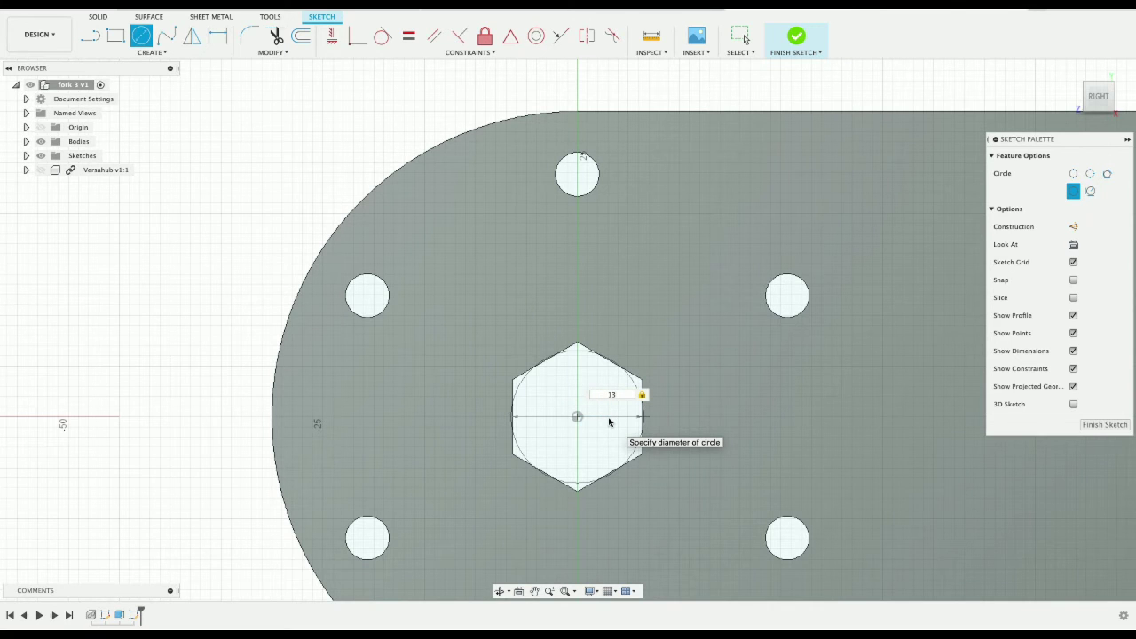
Step: Sketch a circle centred in the hexagonal hole and passing through the hexagon's corners
type("c")
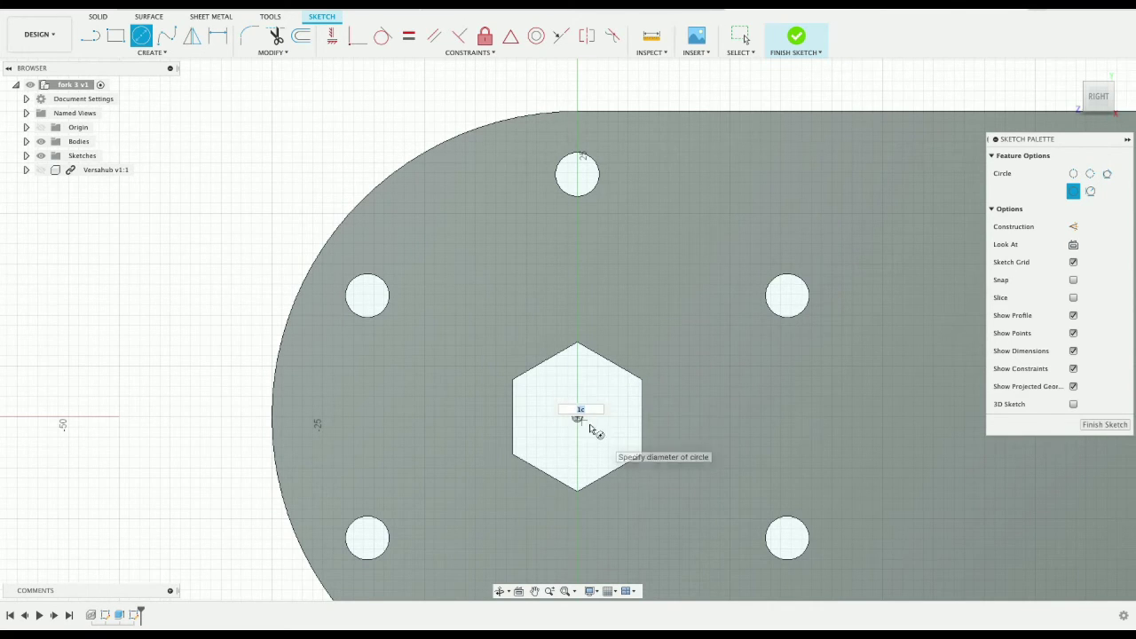
left_click(642, 456)
key("Escape")
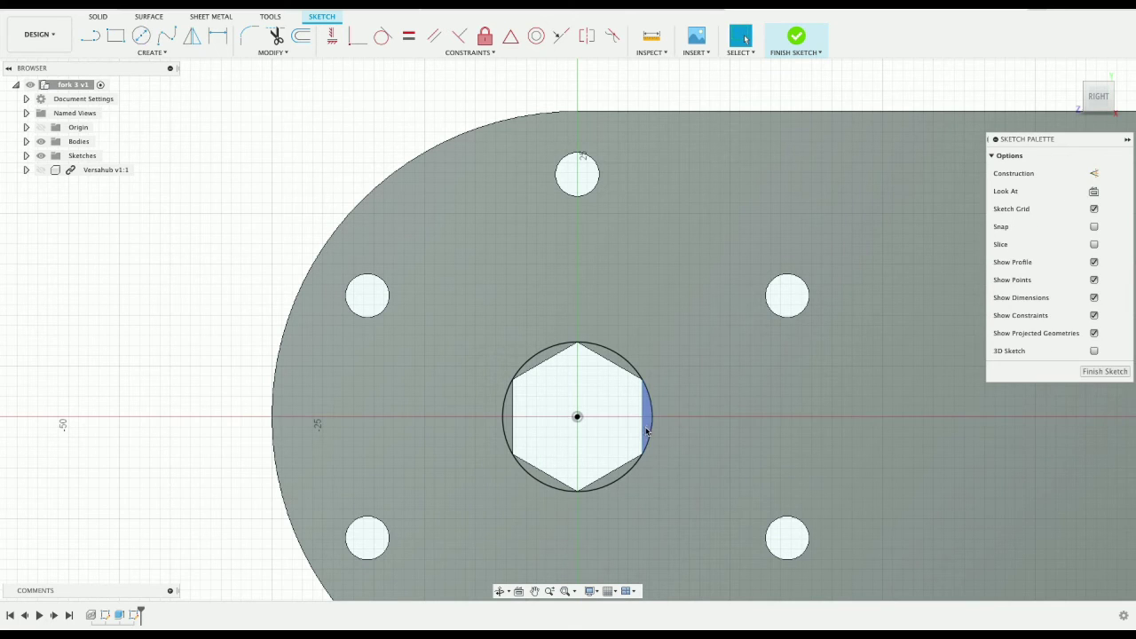
Step: Cut the six segments between the hexagon and the surrounding circle out of the fork arm with a -500 mm extrusion
left_click(647, 433)
left_click(616, 479, "shift")
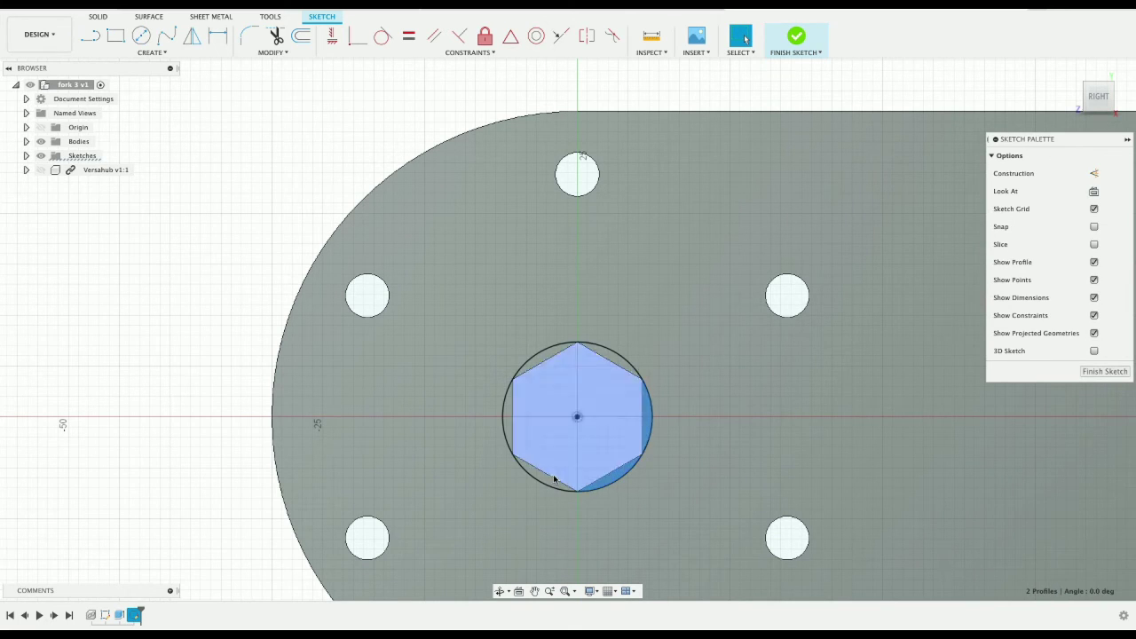
left_click(549, 482, "shift")
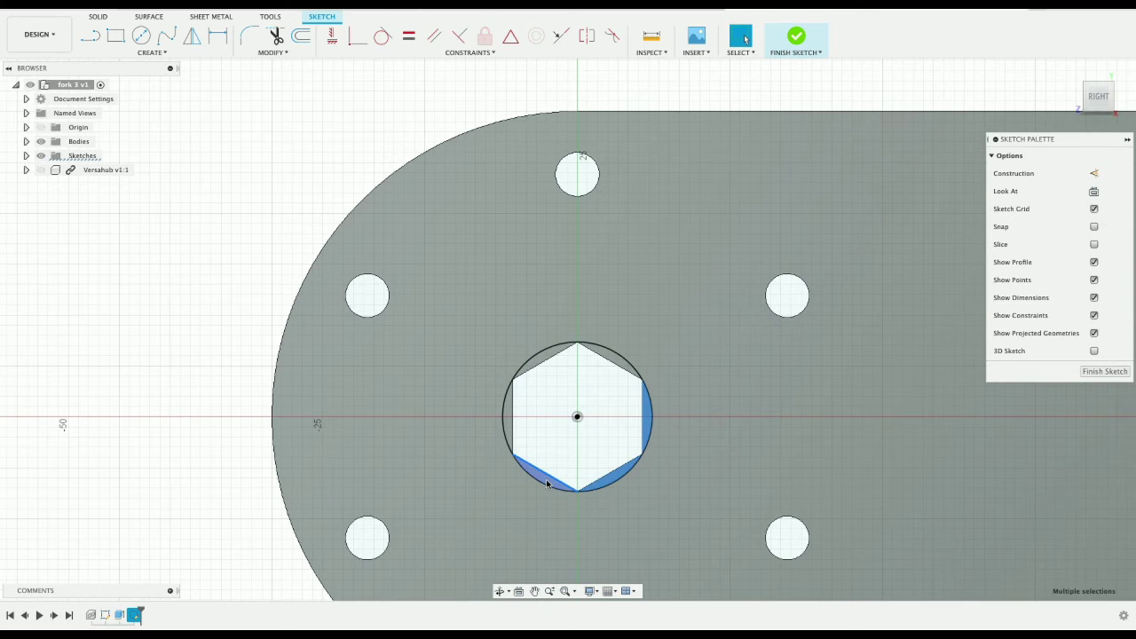
left_click(509, 430, "shift")
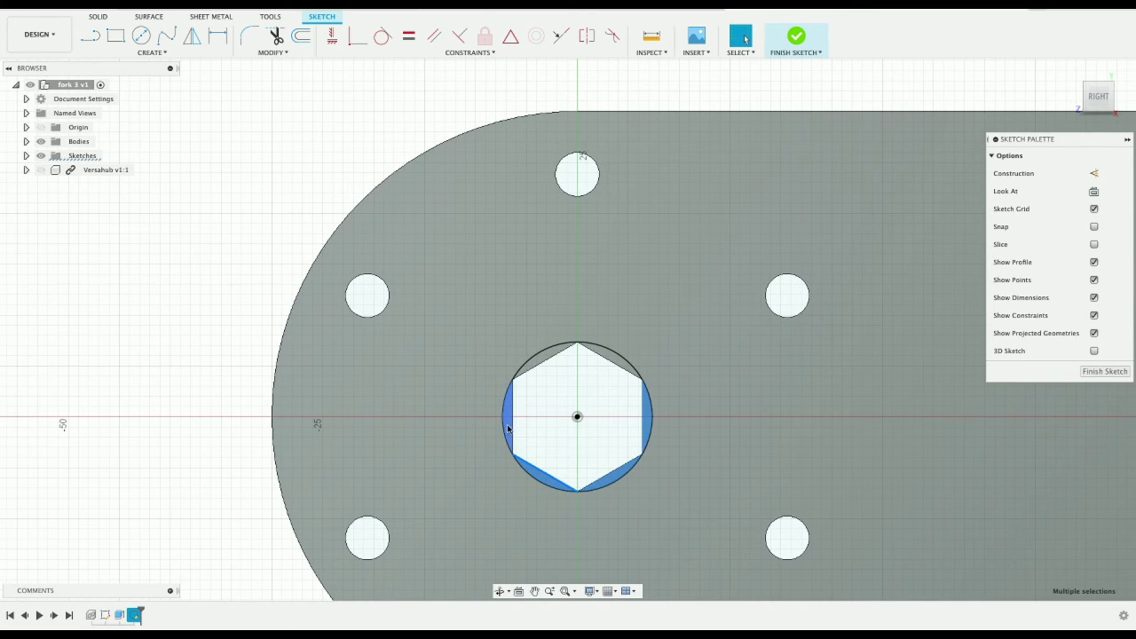
left_click(546, 357, "shift")
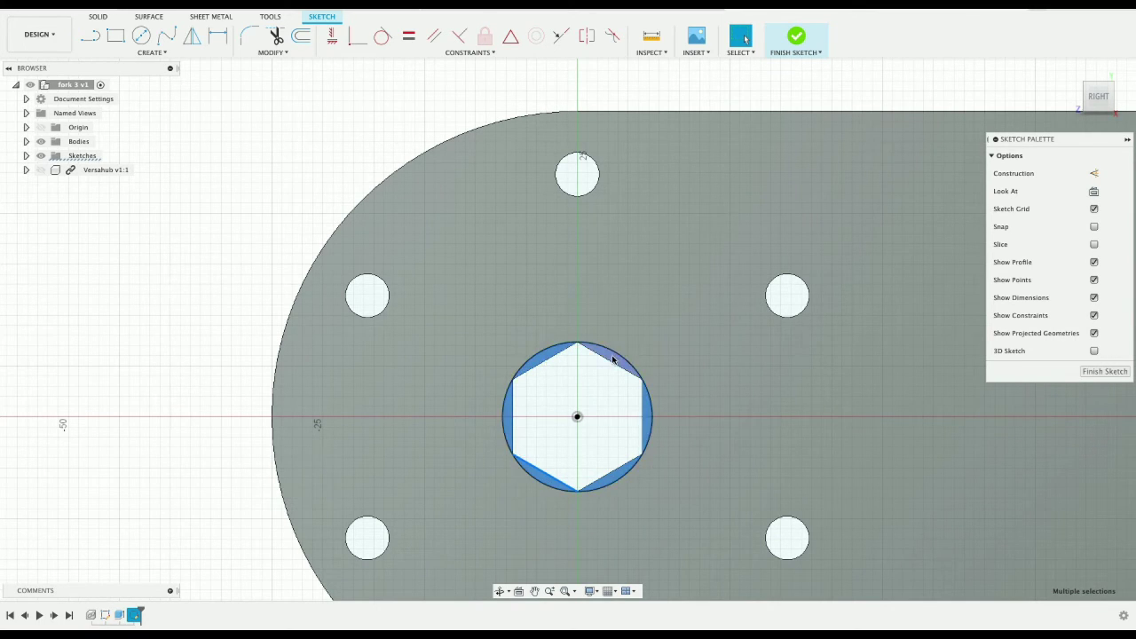
left_click(612, 359, "shift")
left_click(97, 17)
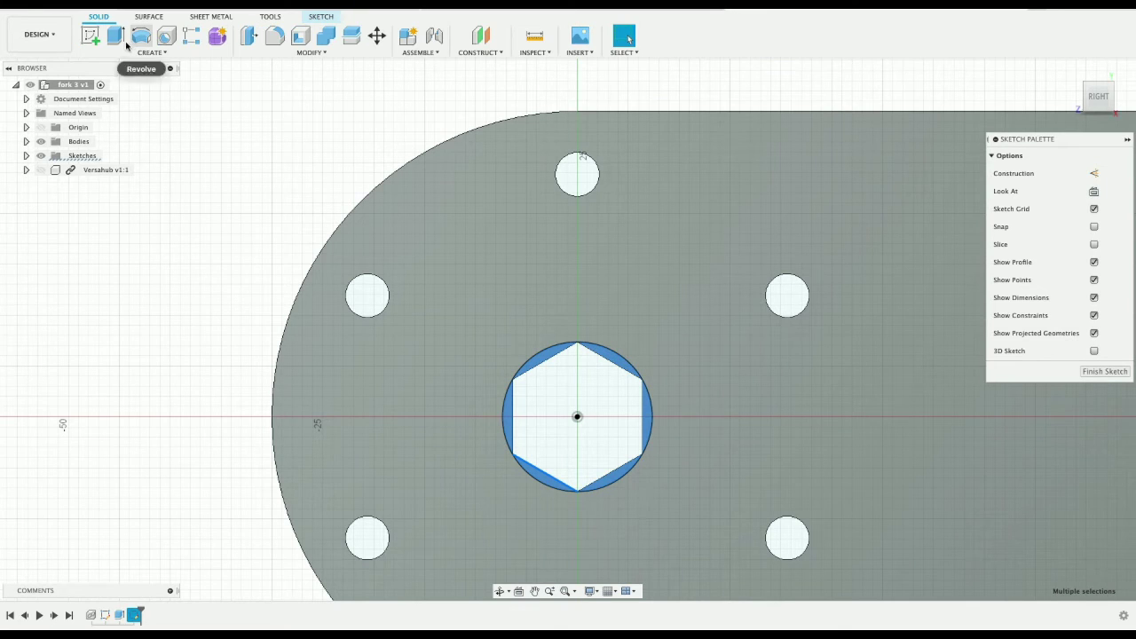
left_click(119, 37)
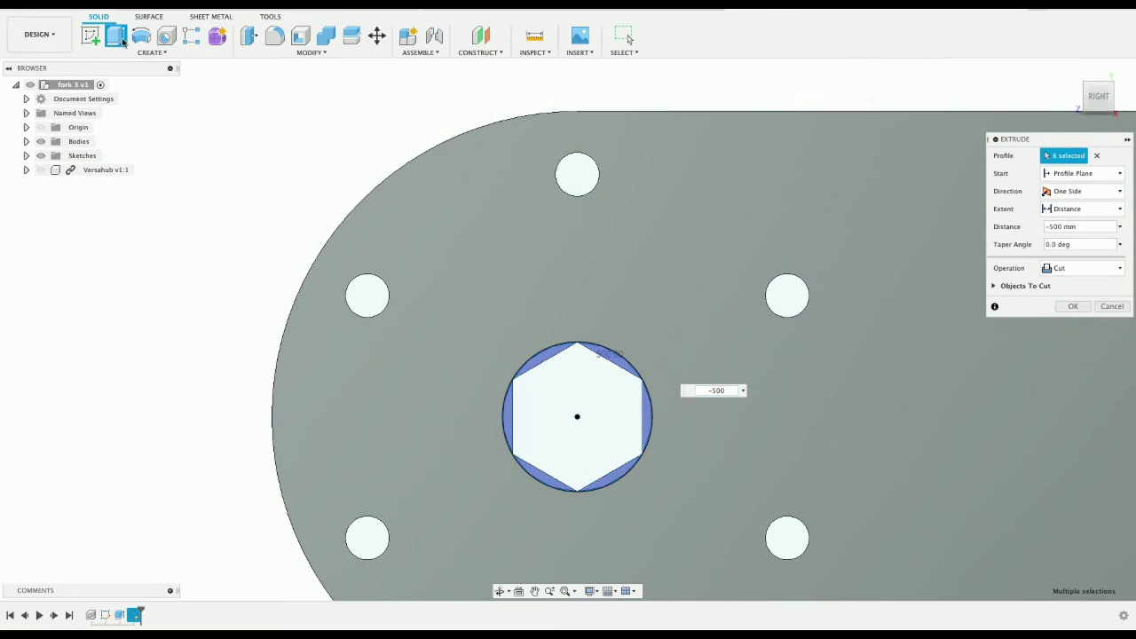
key("Return")
scroll(331, 211, "down", 3)
scroll(331, 212, "down", 3)
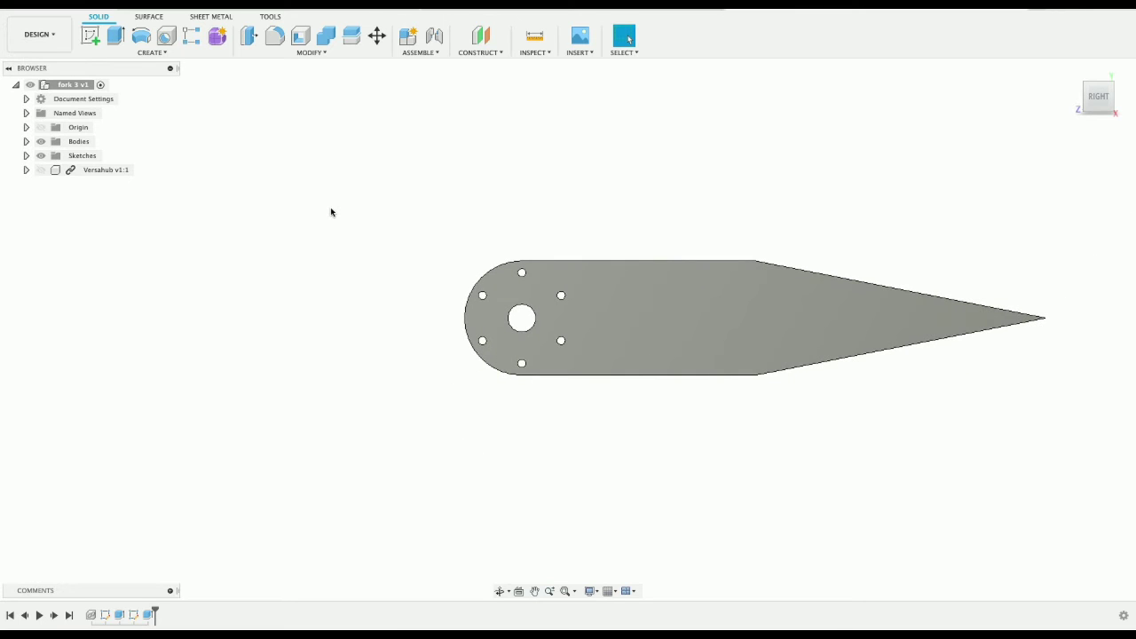
Step: Save the fork as a new version described as User Saved, and switch to the robot assembly
key("super+s")
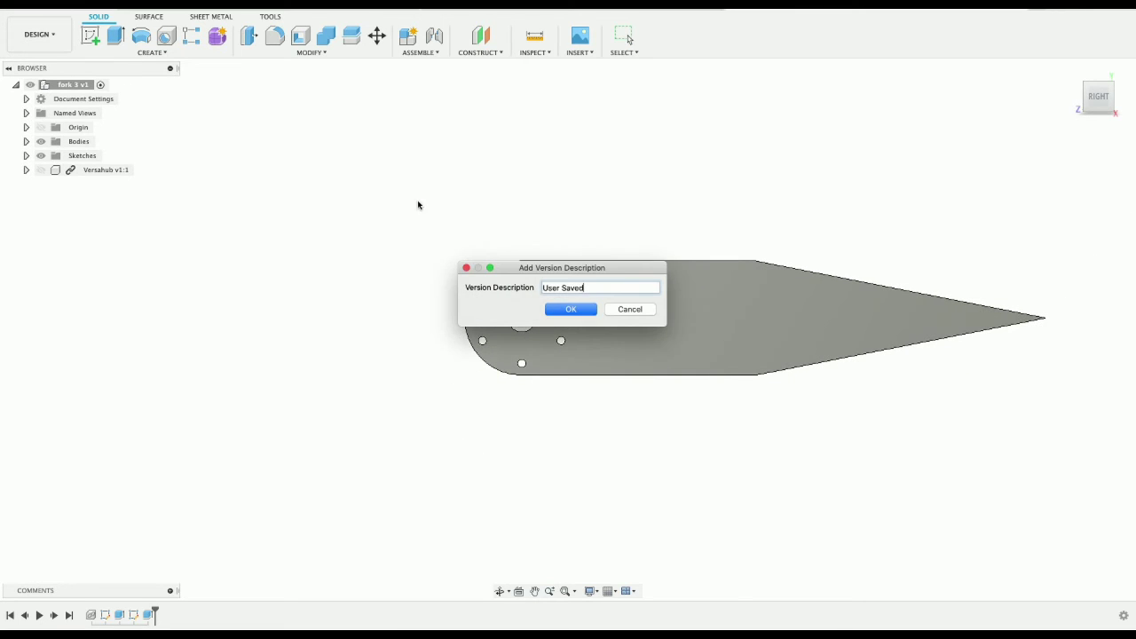
left_click(586, 311)
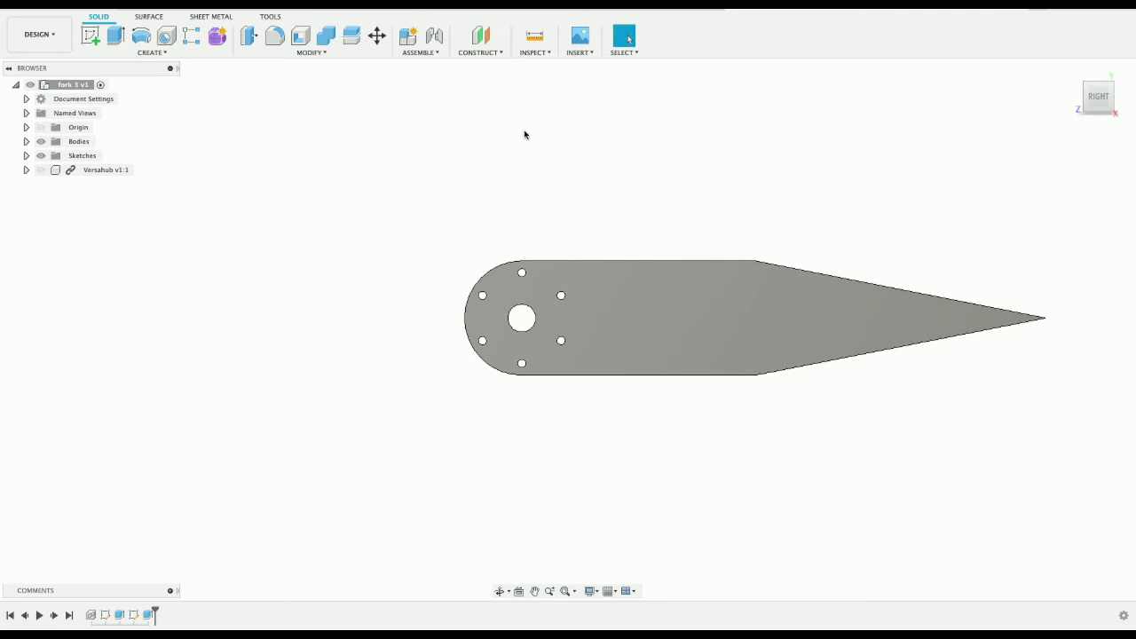
left_click(204, 8)
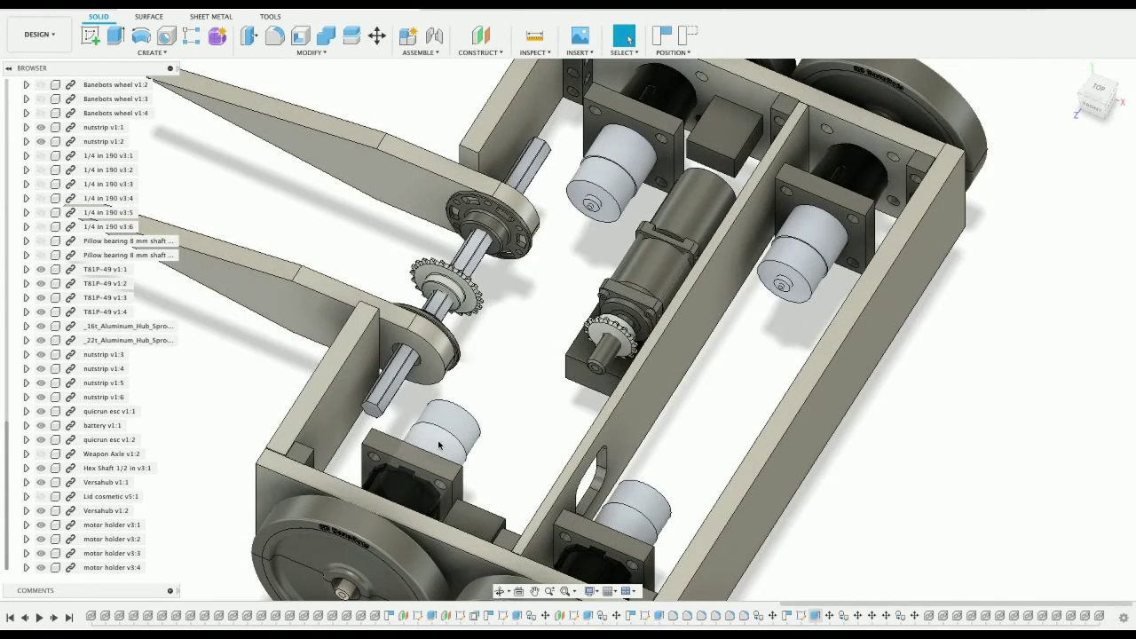
Step: Examine the weapon shaft, drive motors and frame rails of the robot assembly from above and from the rear
middle_click_drag(438, 446, 694, 445)
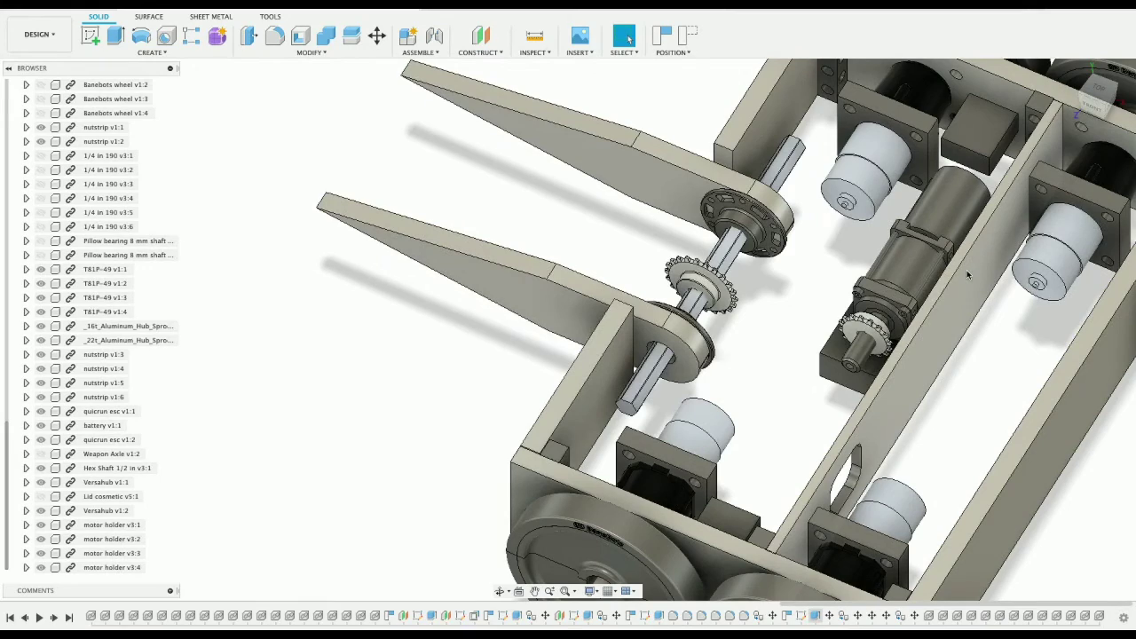
left_click_drag(1090, 104, 1104, 103)
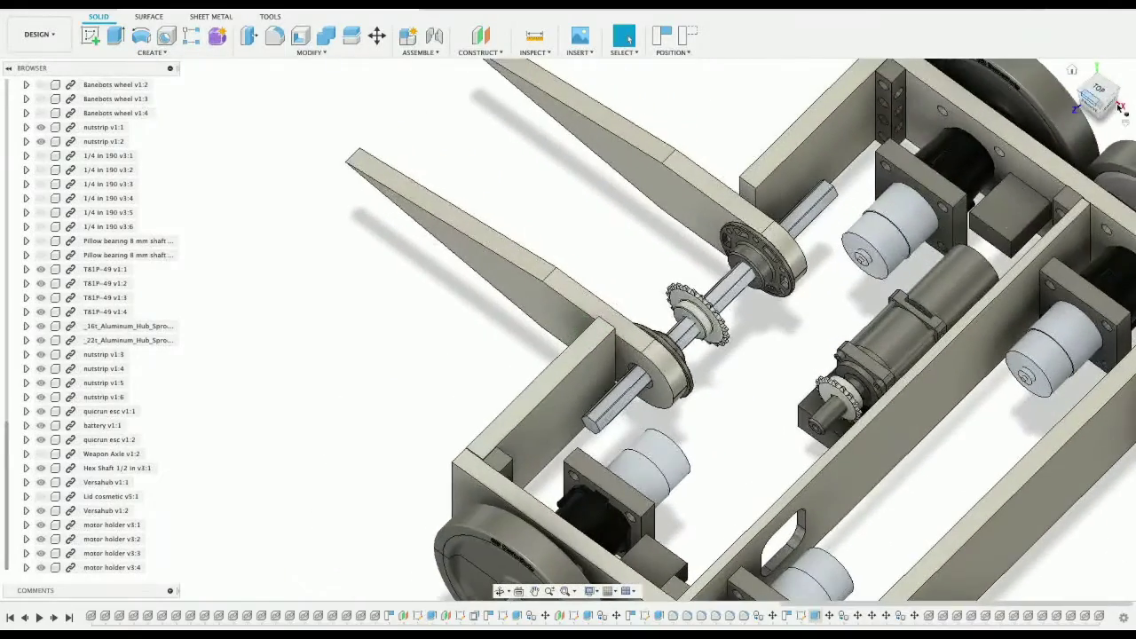
scroll(942, 285, "right", 5)
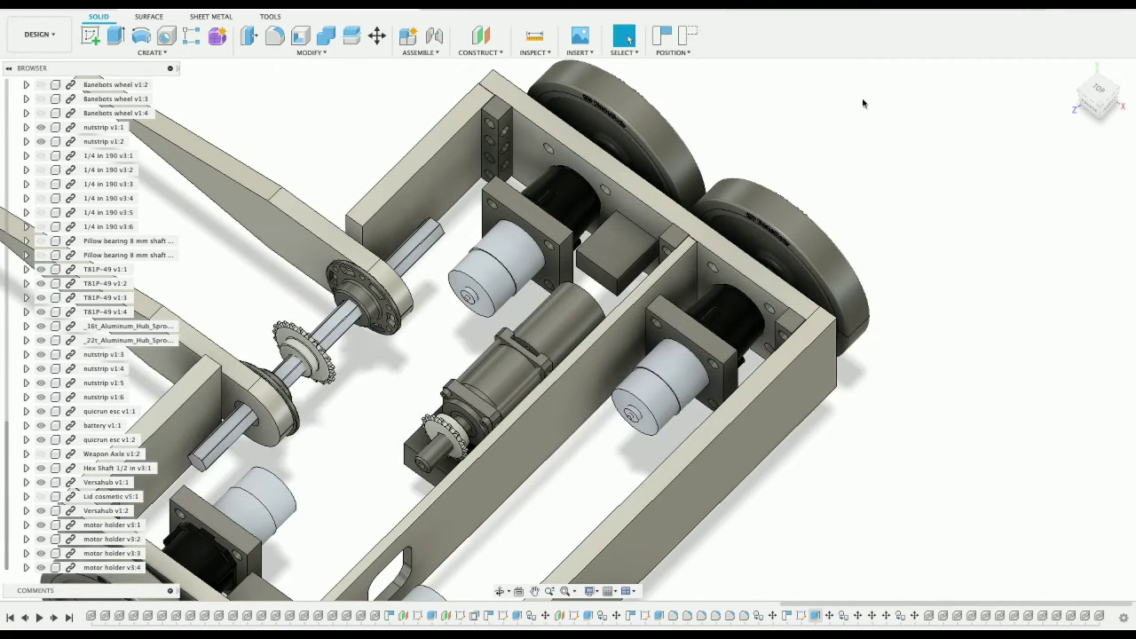
left_click(1099, 101)
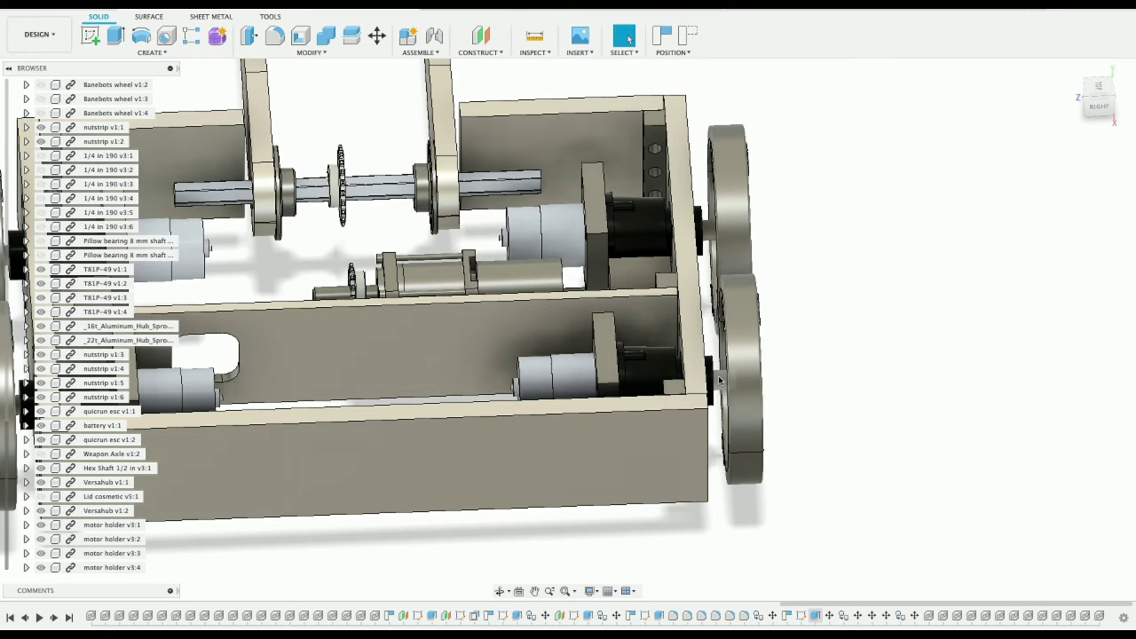
Step: Examine from the side how the motor shafts sit in the Banebots wheel hubs
left_click(1095, 103)
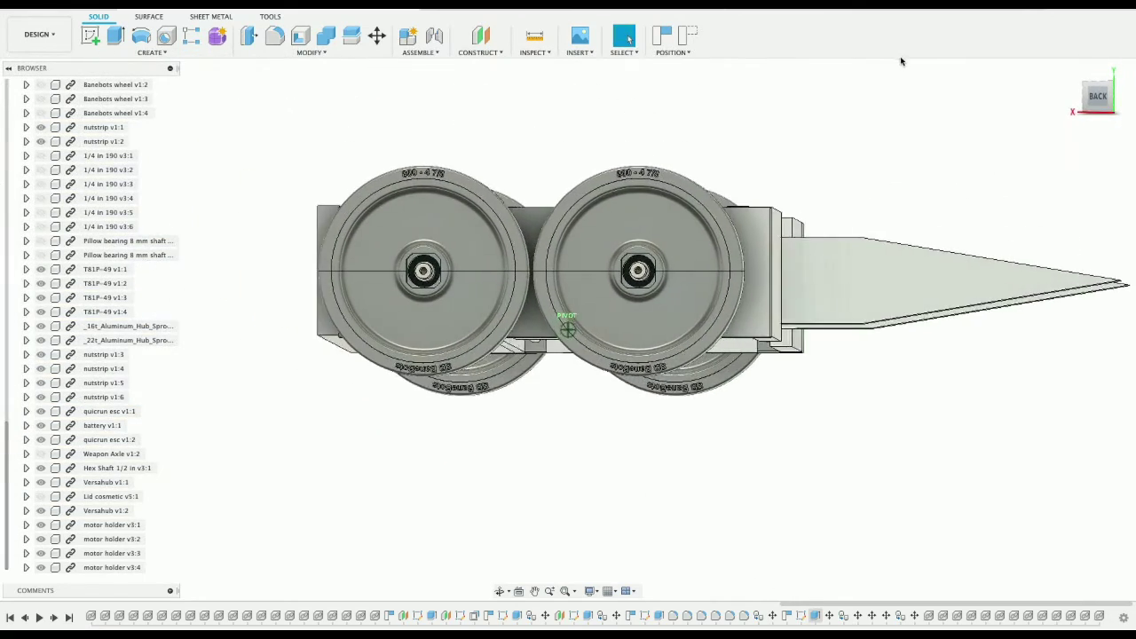
scroll(413, 213, "up", 8)
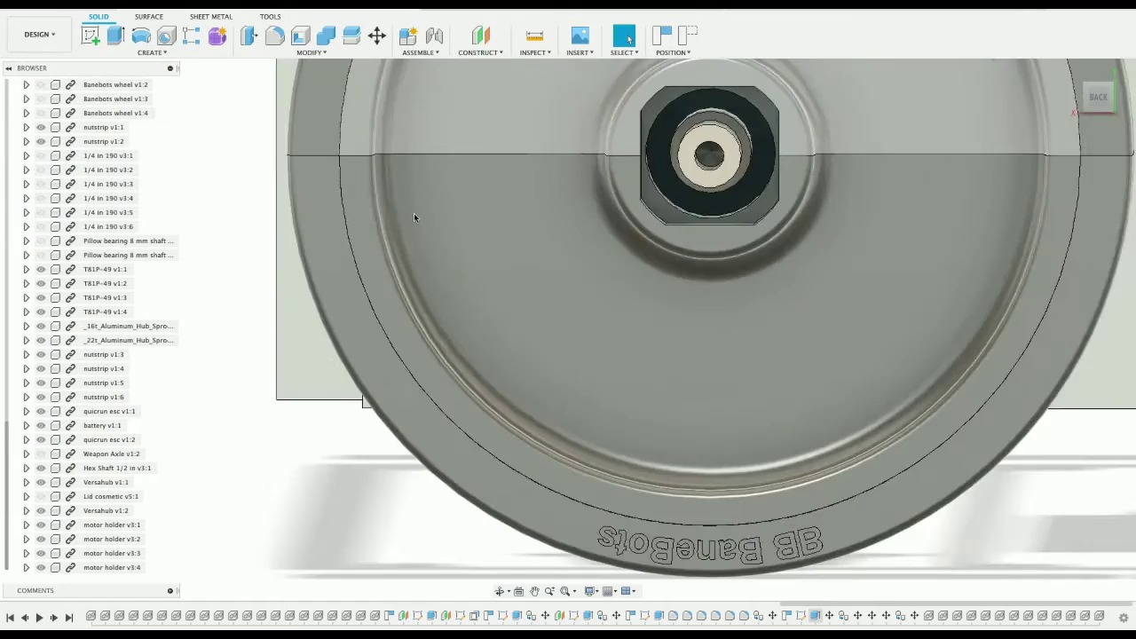
scroll(414, 214, "up", 3)
scroll(413, 214, "down", 3)
scroll(414, 213, "left", 5)
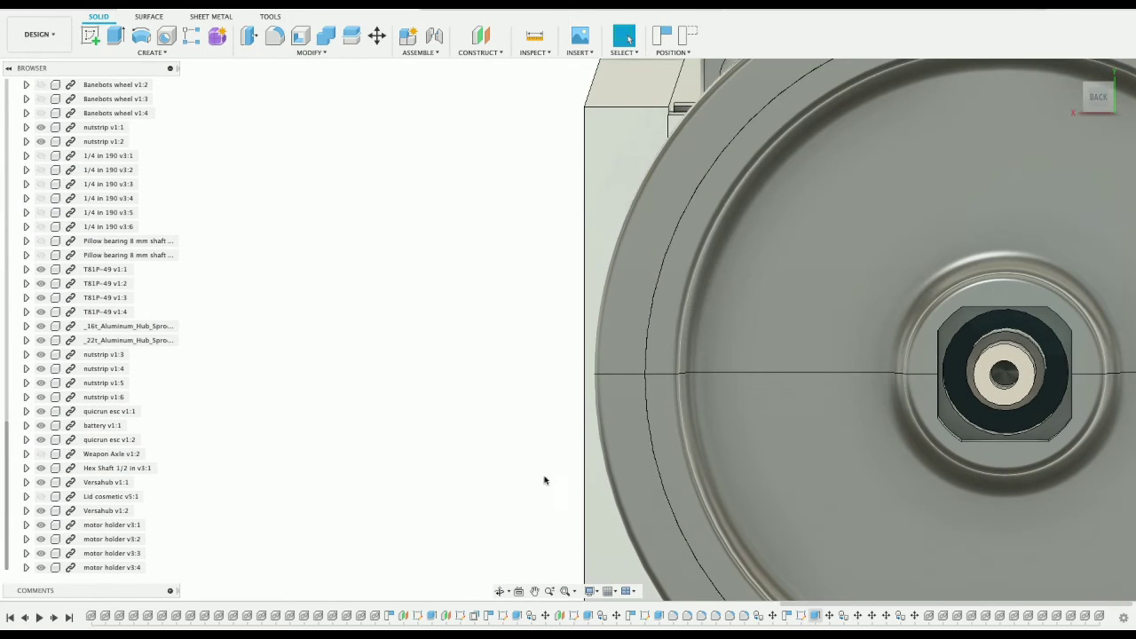
scroll(589, 396, "down", 6)
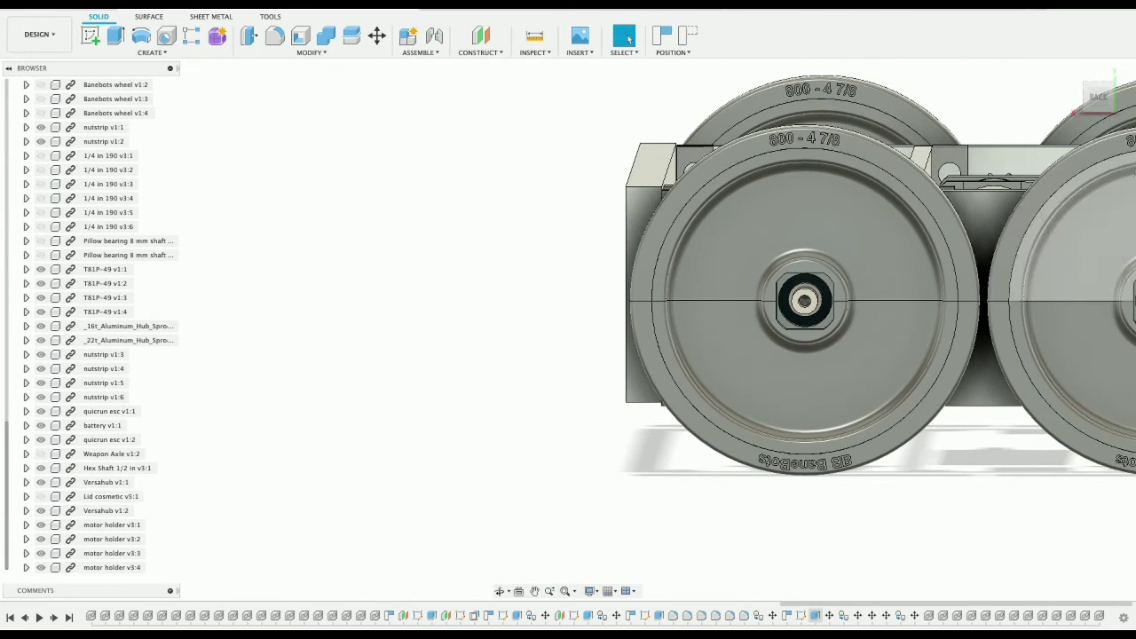
middle_click_drag(568, 327, 642, 293, "shift")
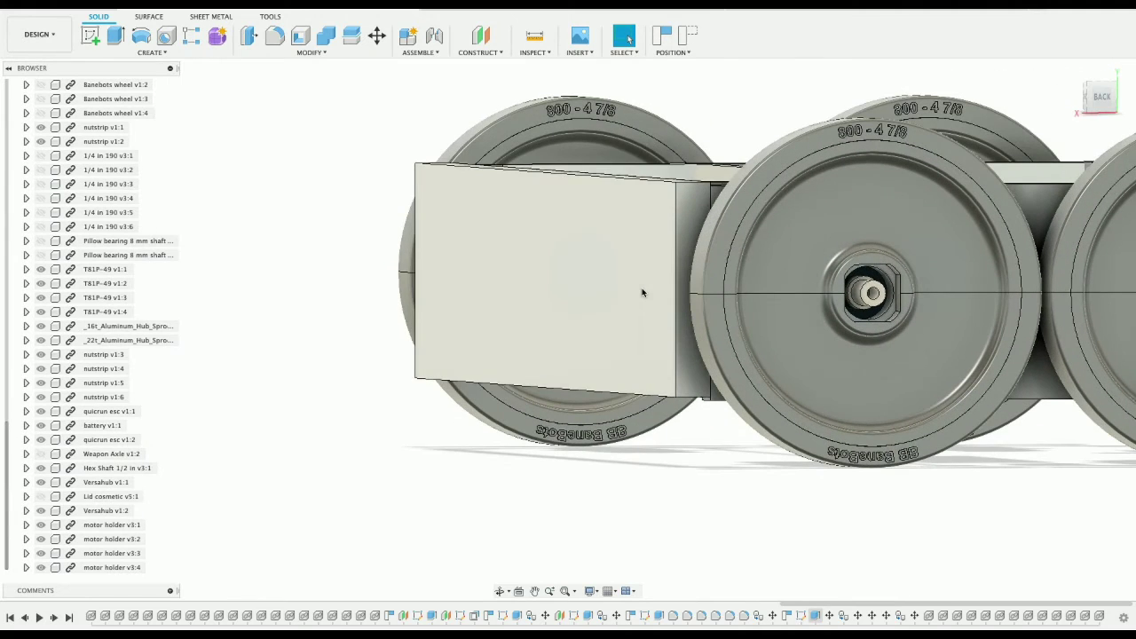
scroll(609, 339, "down", 3)
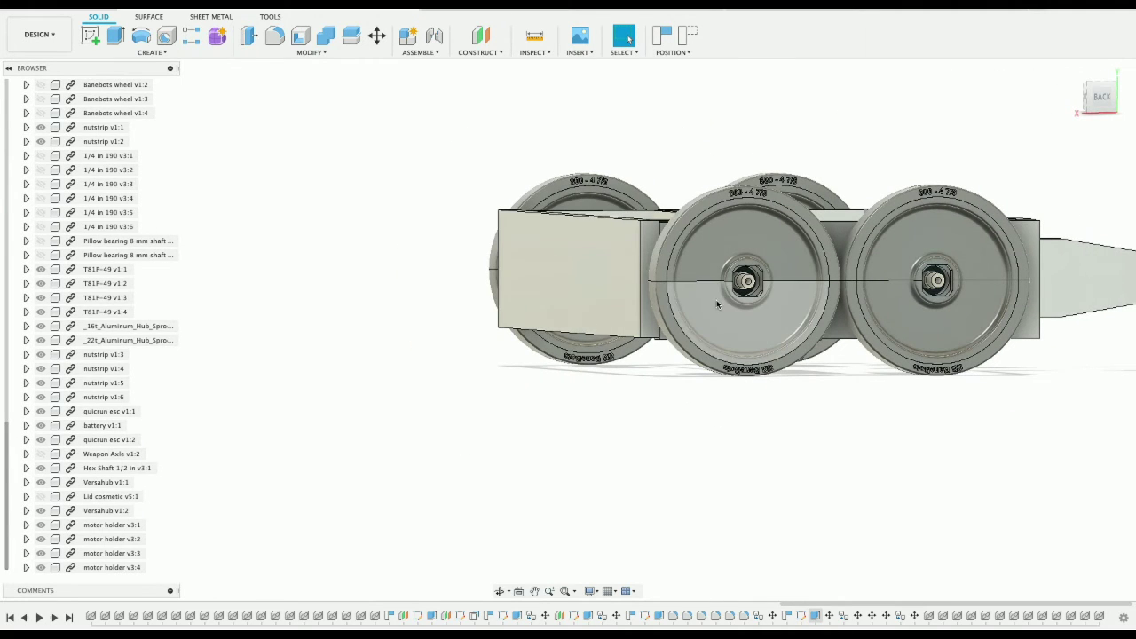
scroll(717, 303, "up", 5)
scroll(717, 304, "up", 3)
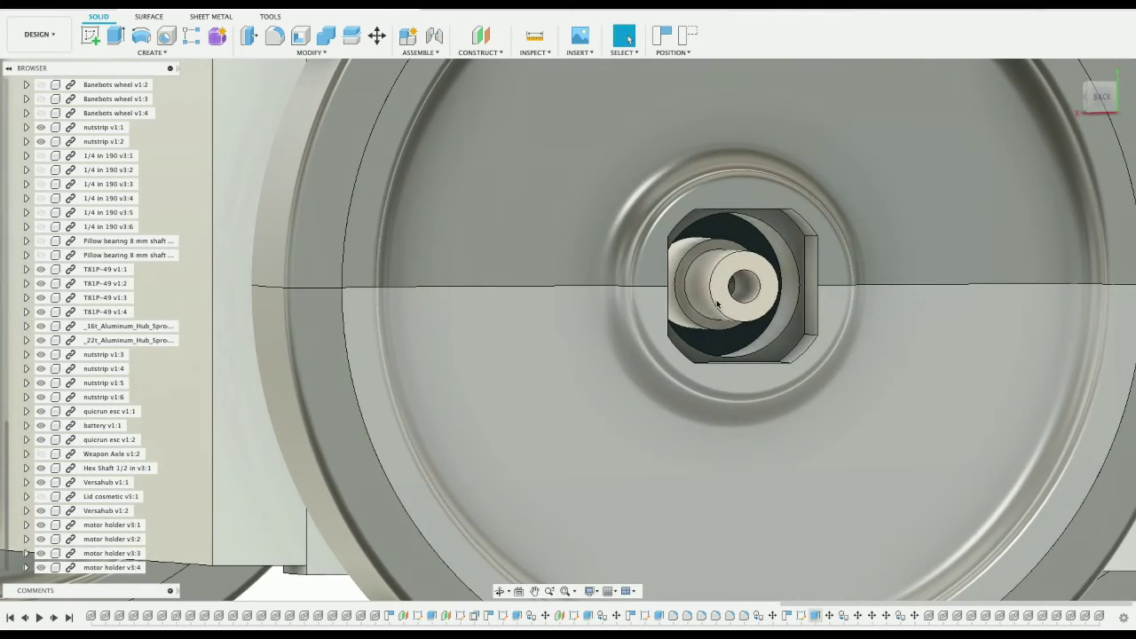
scroll(653, 277, "down", 2)
scroll(538, 296, "down", 4)
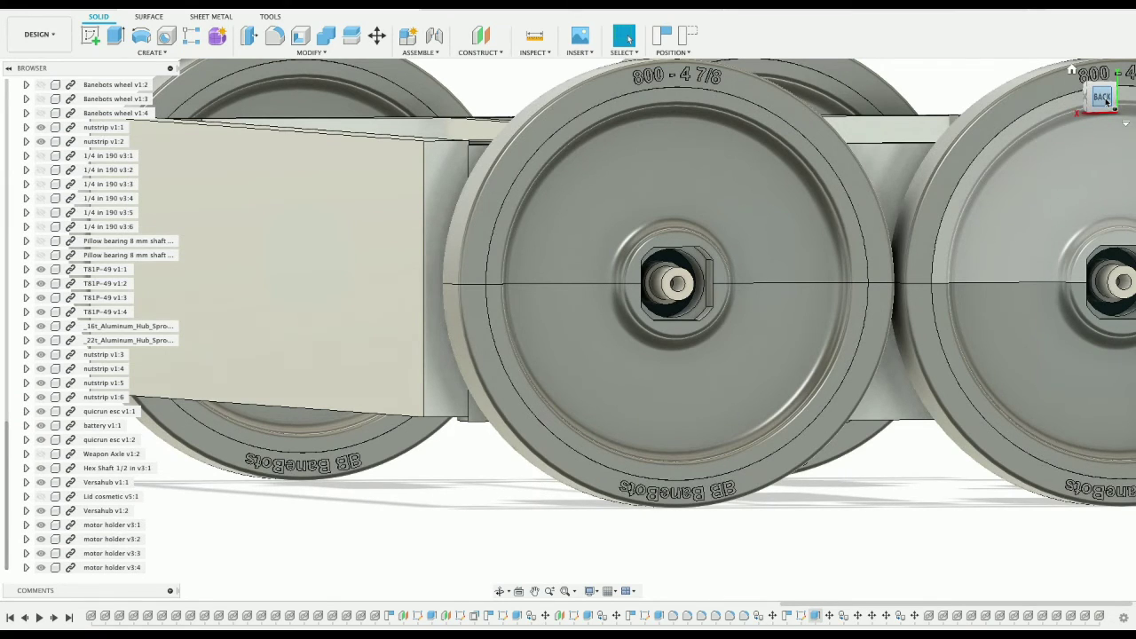
Step: Examine the motor holders, nutstrips and overall frame layout from several sides of the robot
middle_click_drag(1105, 100, 837, 272, "shift")
scroll(838, 272, "down", 5)
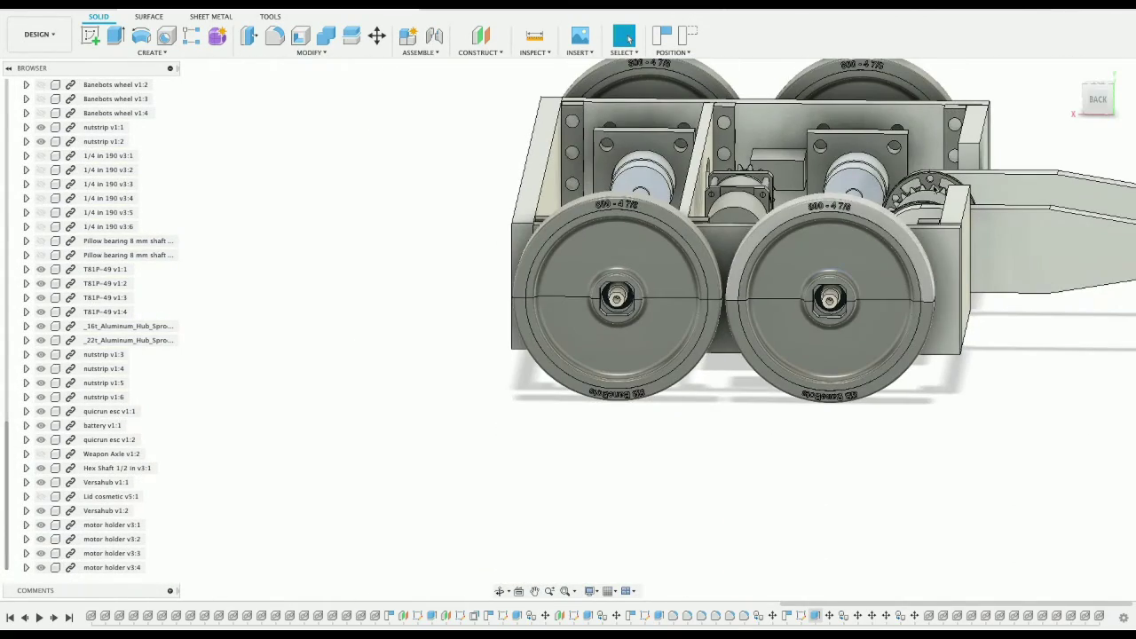
left_click(1103, 105)
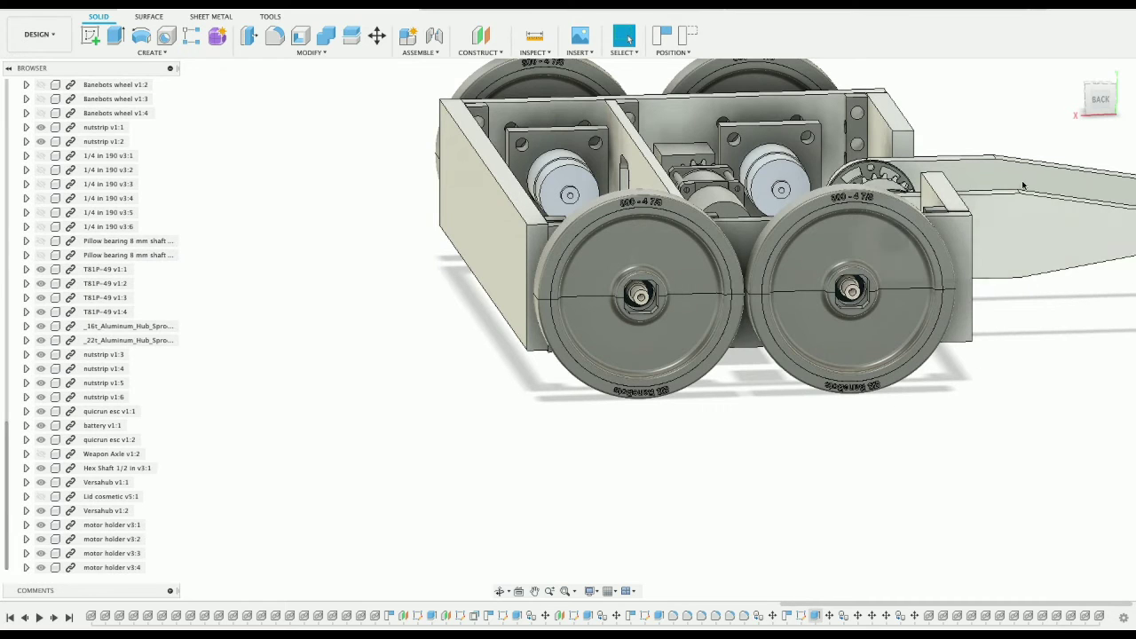
left_click(1103, 97)
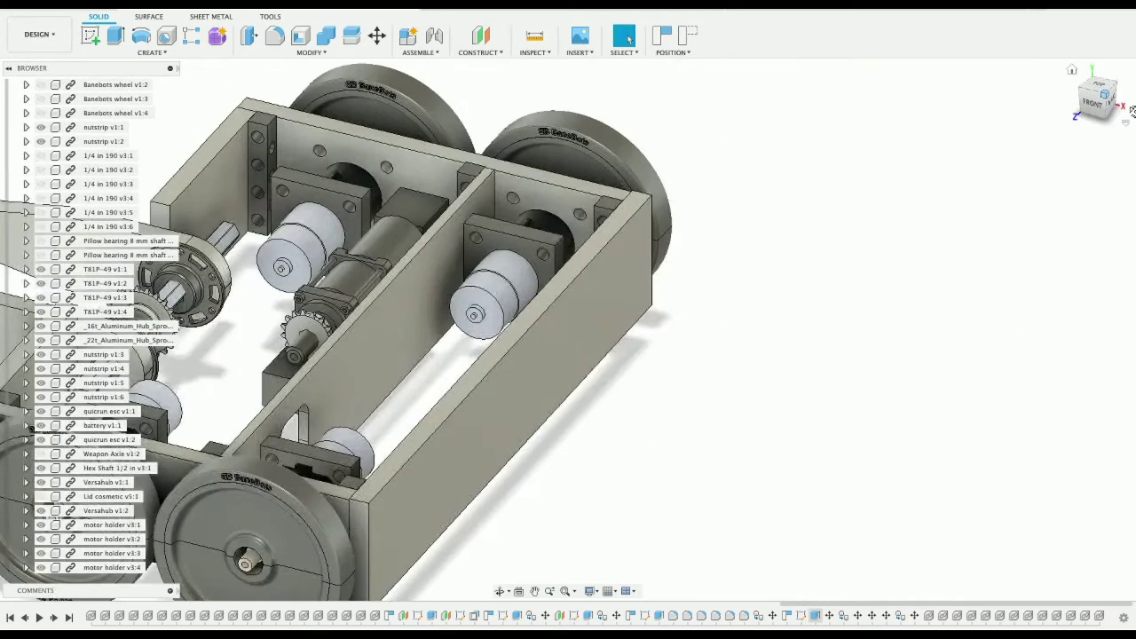
middle_click_drag(1078, 108, 894, 145, "shift")
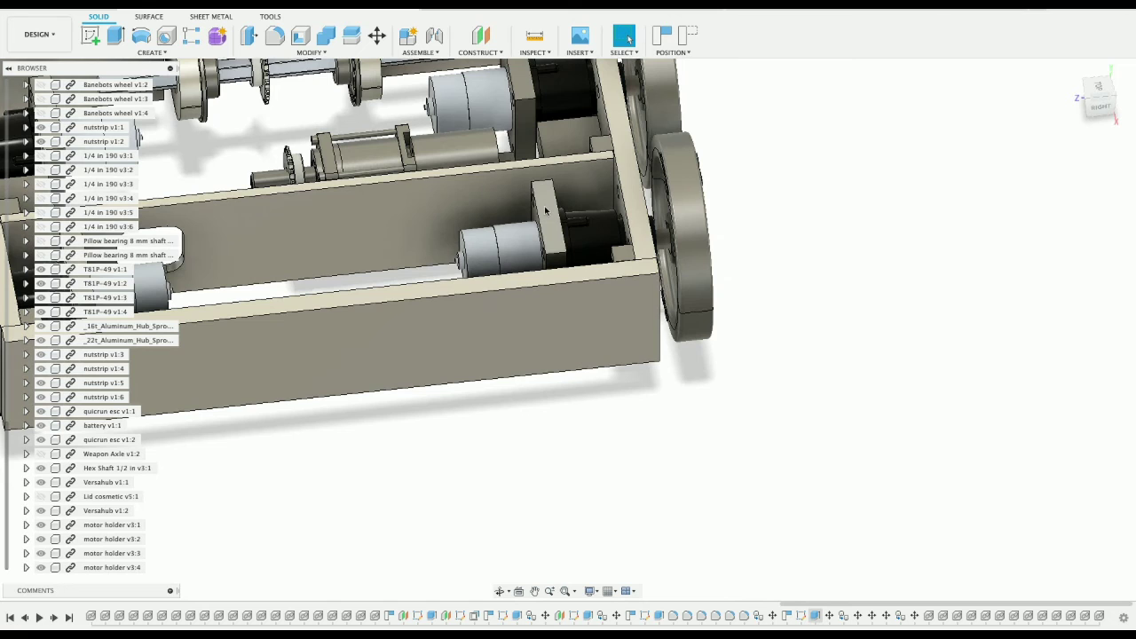
scroll(546, 211, "down", 4)
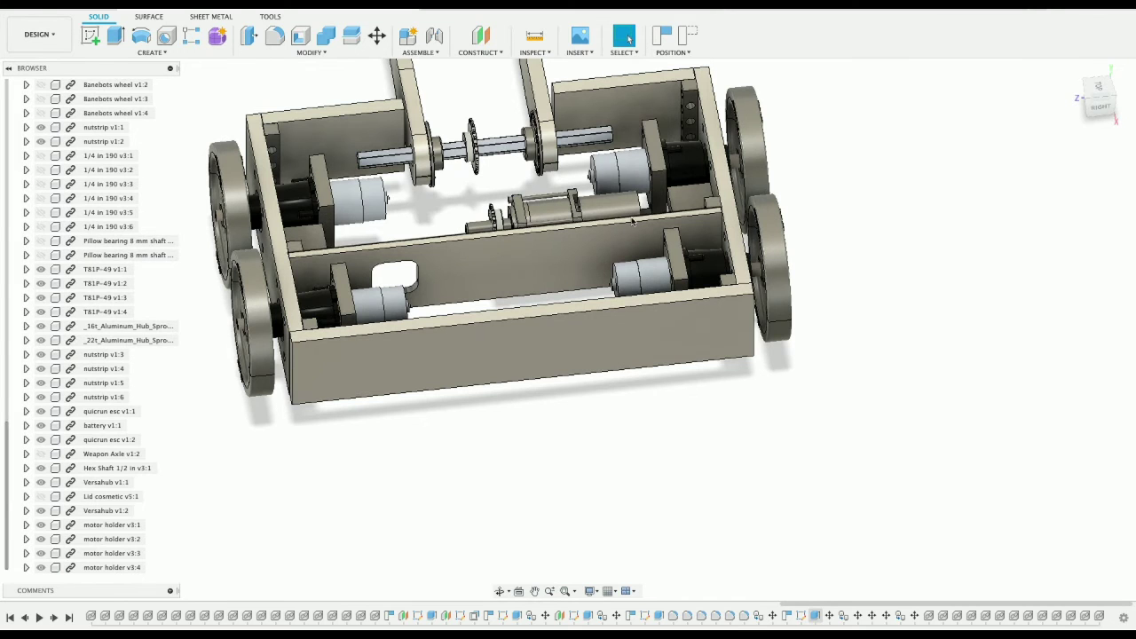
scroll(820, 112, "down", 1)
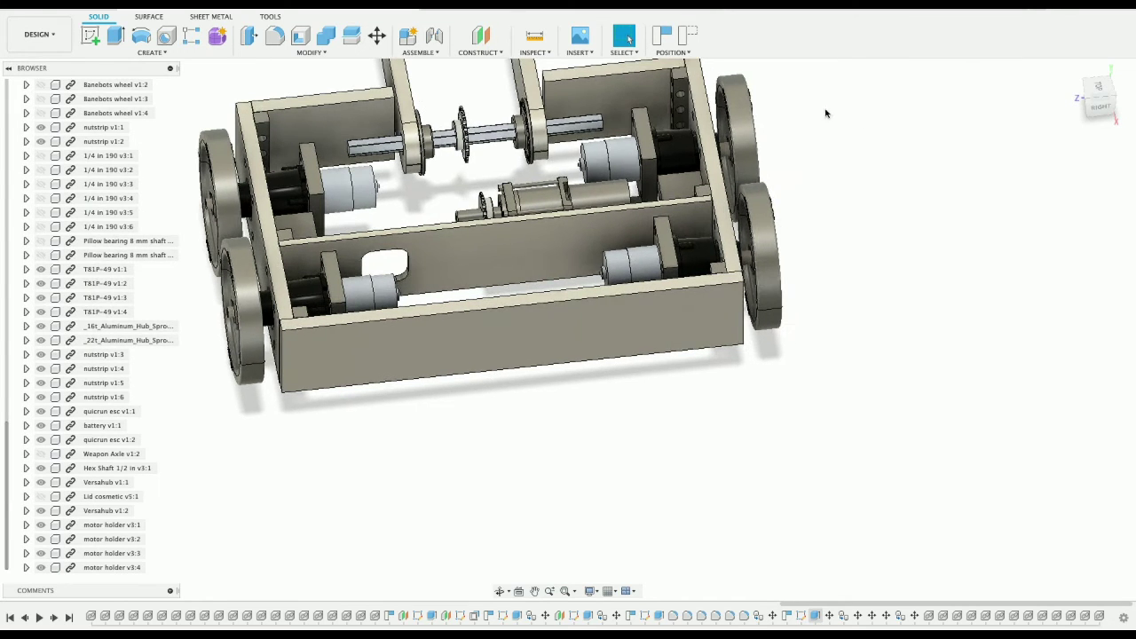
left_click_drag(1109, 111, 819, 75)
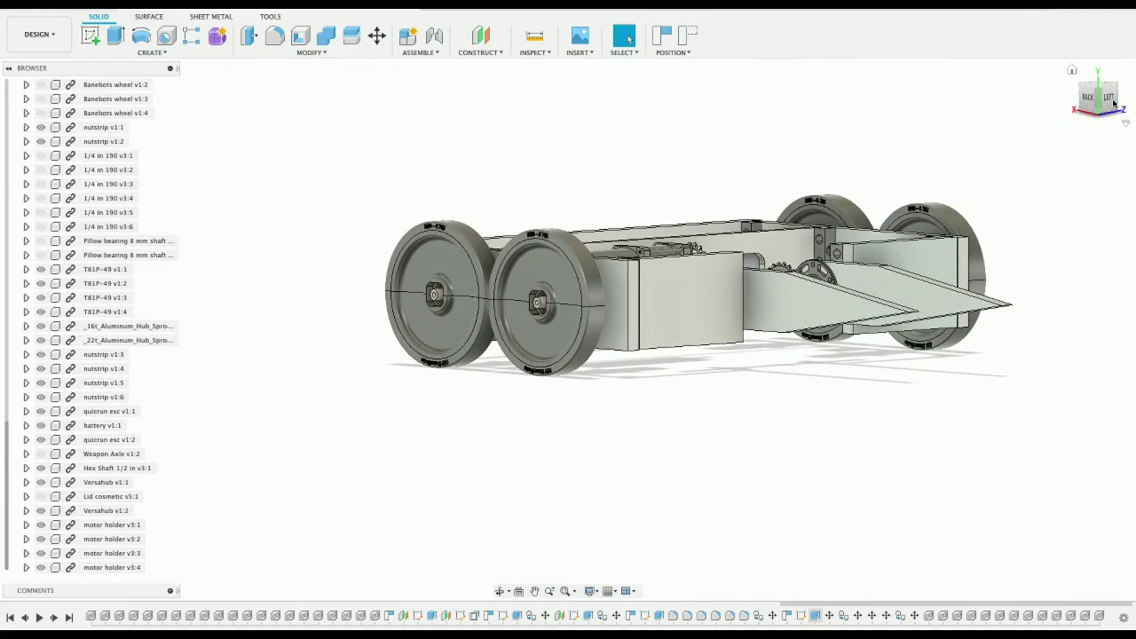
mouse_move(1104, 101)
left_mouse_down()
mouse_move(1069, 140)
mouse_move(1012, 164)
mouse_move(1040, 142)
left_mouse_up()
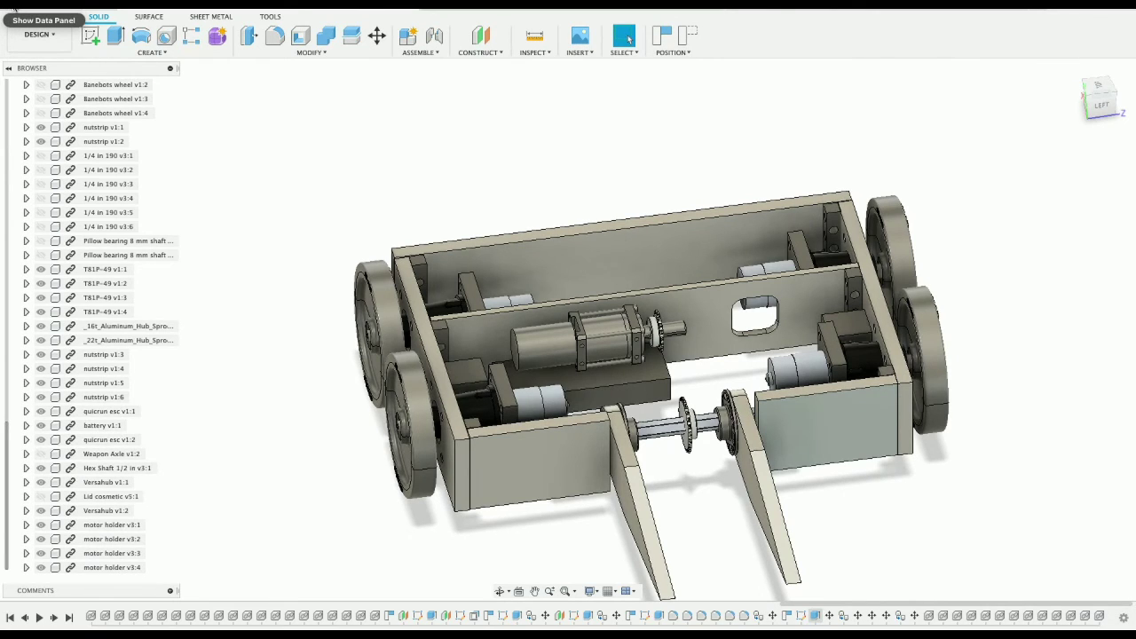
Step: Open the 10-32 screw design from the 30boi project's main folder and view the screw straight from the back
left_click(14, 9)
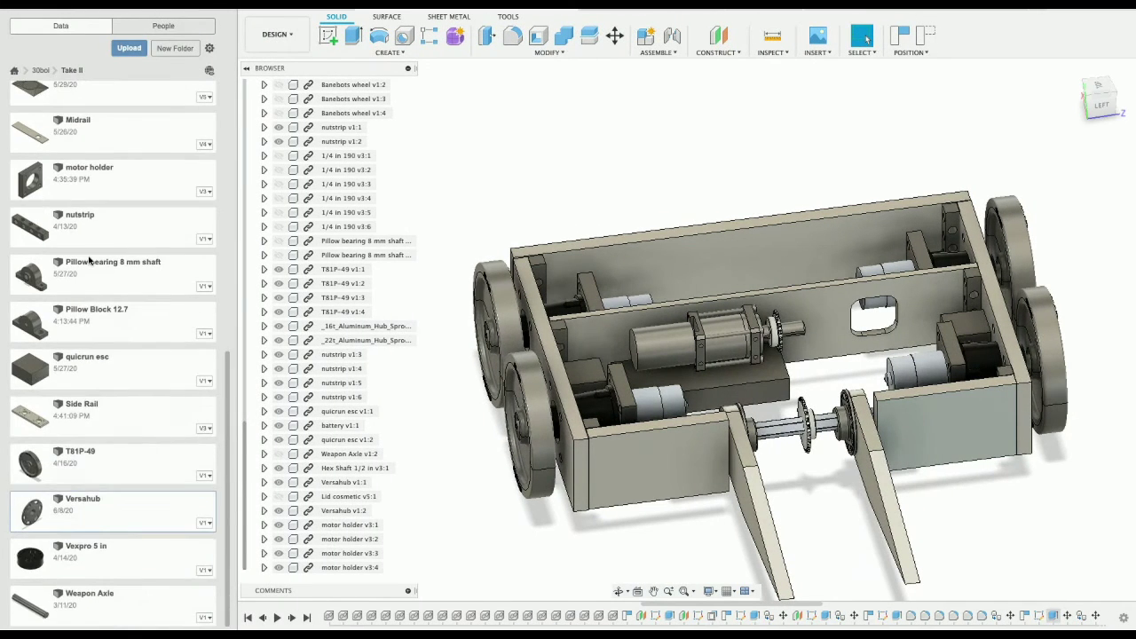
scroll(88, 260, "up", 8)
scroll(108, 342, "down", 3)
scroll(108, 342, "up", 3)
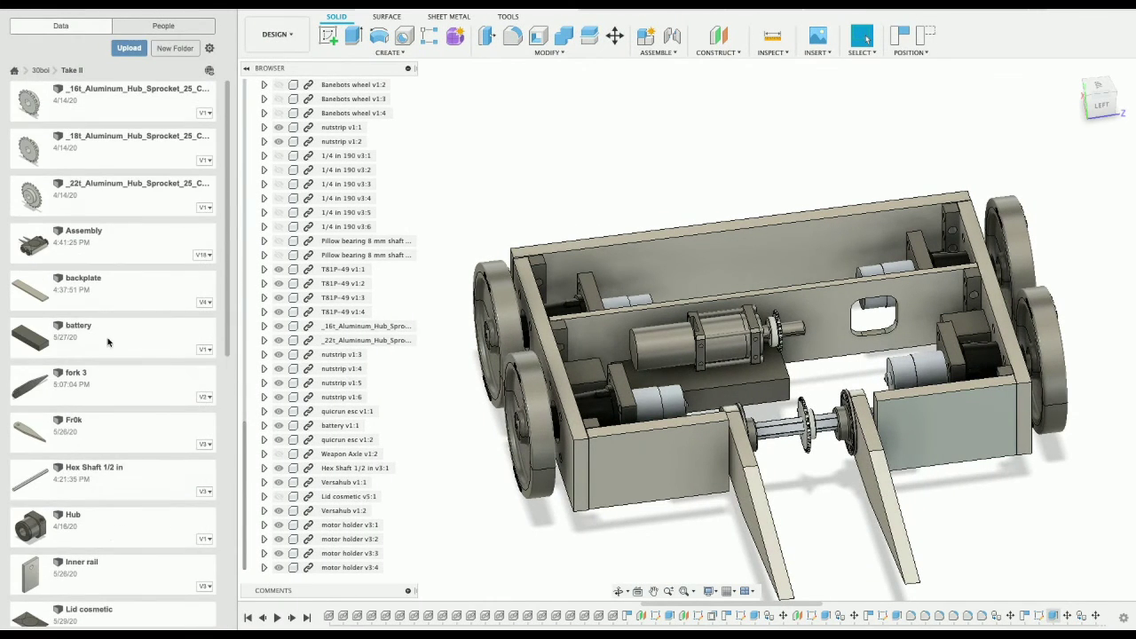
left_click(41, 70)
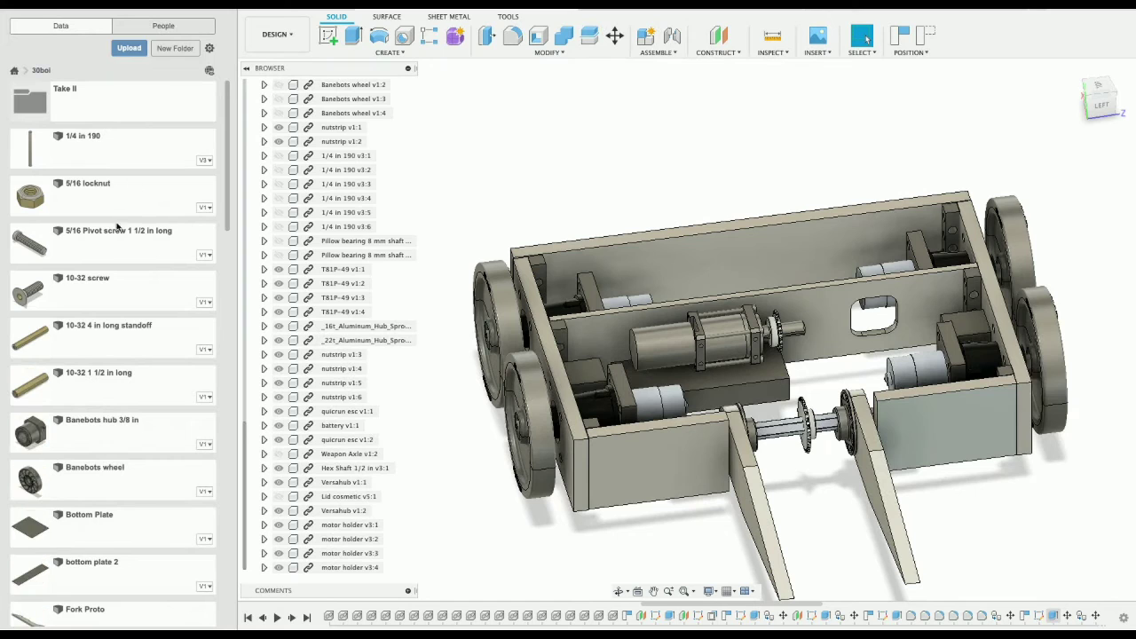
left_click(116, 286)
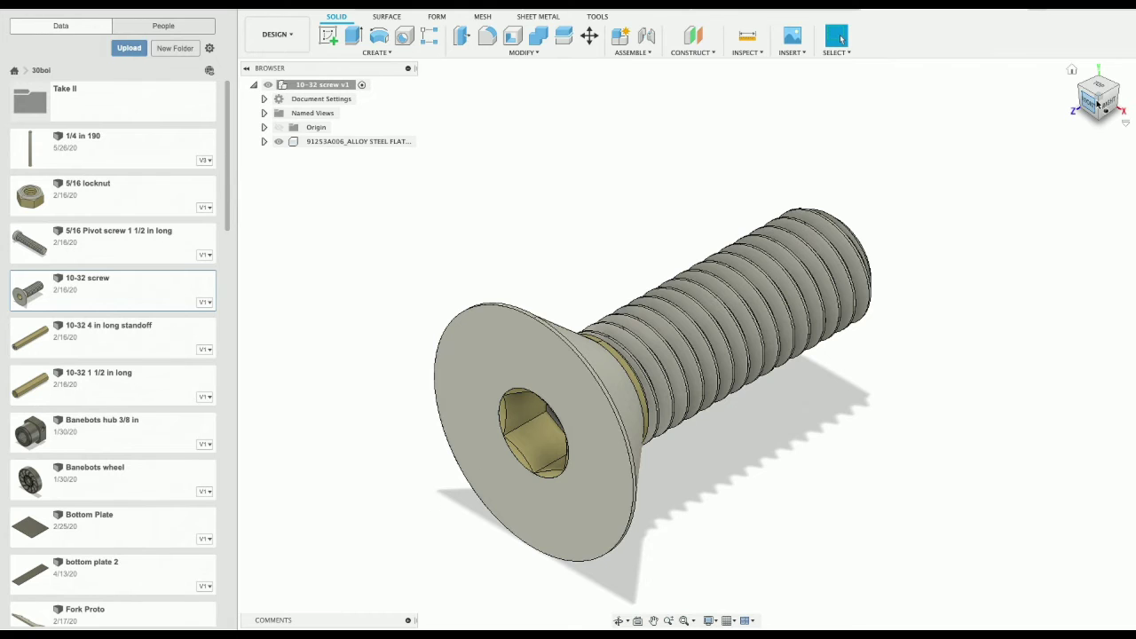
middle_click_drag(685, 342, 639, 293, "shift")
left_click(1103, 103)
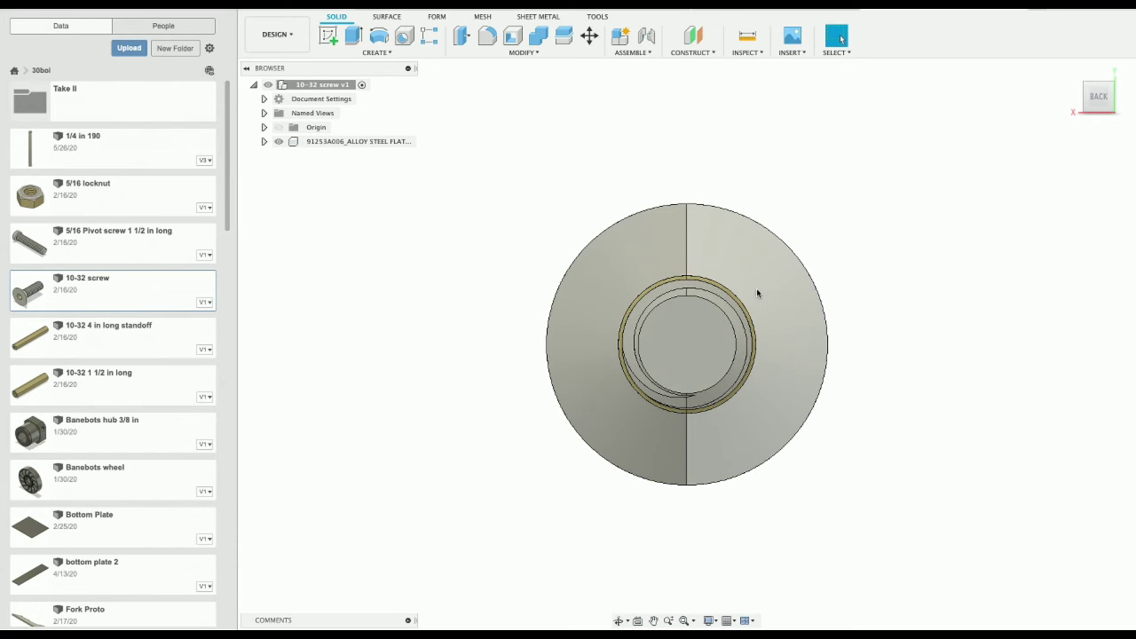
Step: Start a sketch on the 10-32 screw's flat end face and try a centre-diameter circle from the screw's axis
scroll(673, 330, "up", 2)
left_click(672, 353)
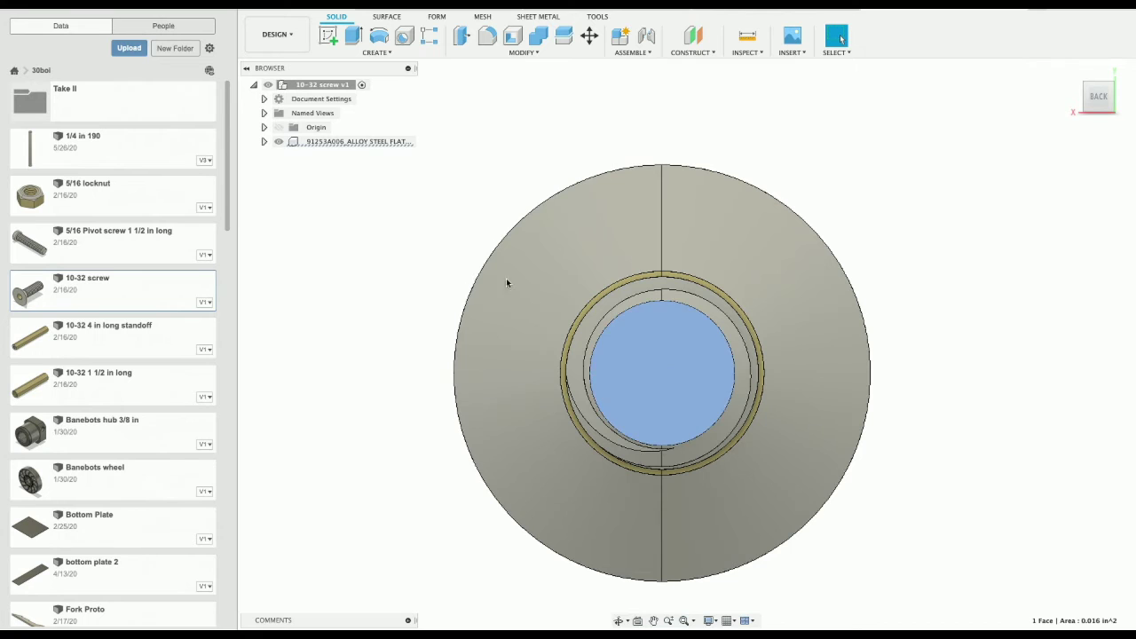
left_click(327, 36)
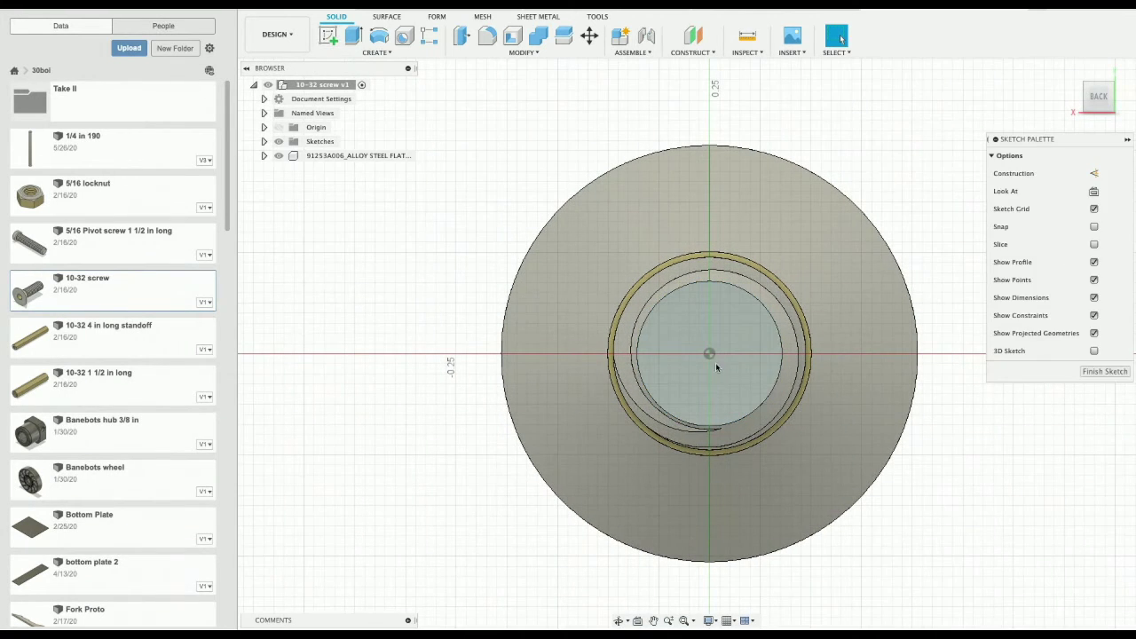
key("c")
left_click(709, 353)
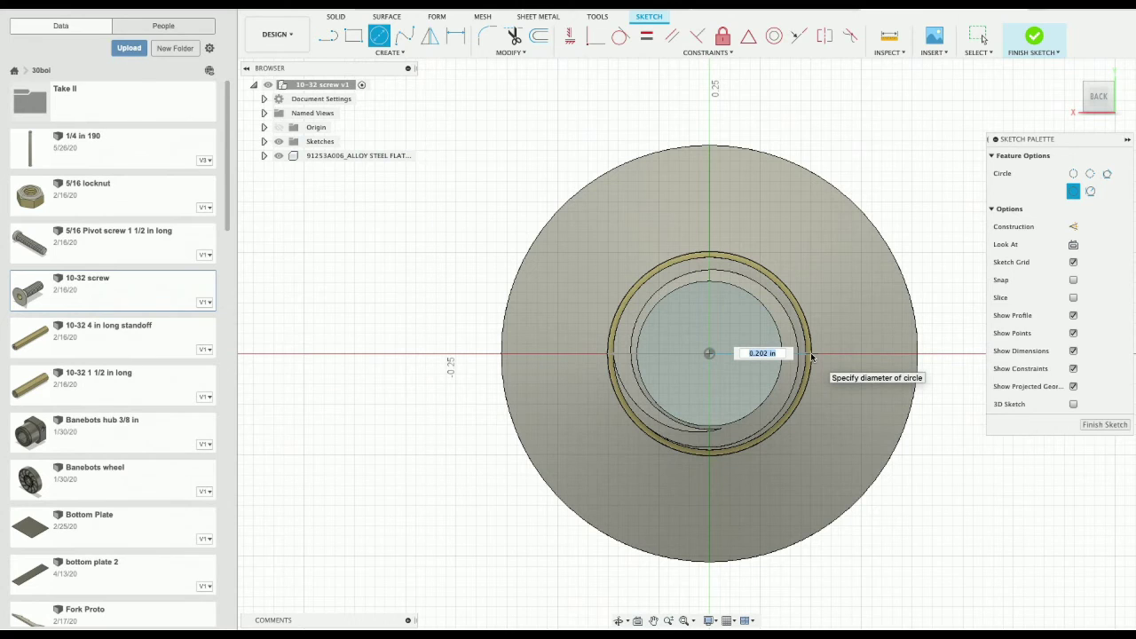
key("Escape")
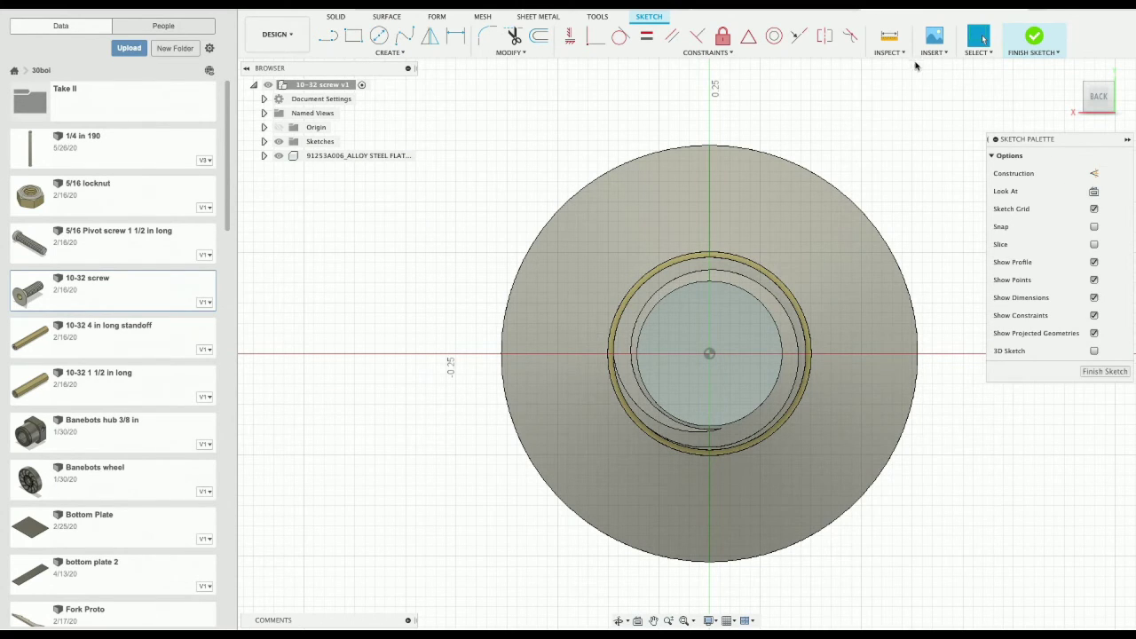
Step: Measure from the sketch centre to the circular shank edge near the screw head, and check which edge was picked from the side
left_click(889, 36)
left_click(804, 354)
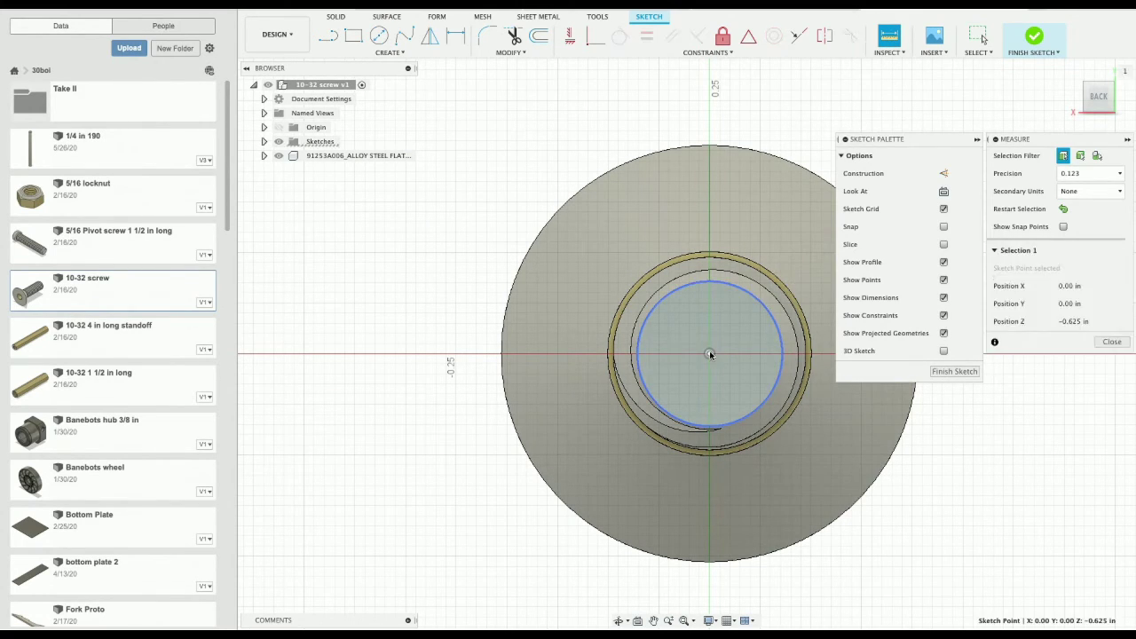
left_click(813, 357)
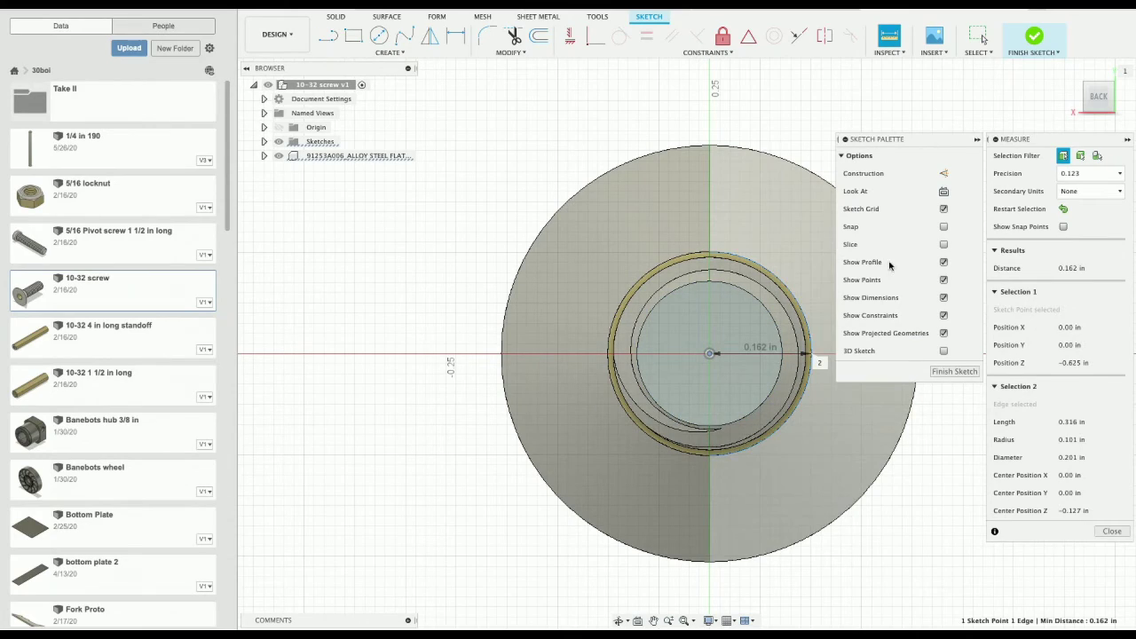
middle_click_drag(1098, 144, 912, 309, "shift")
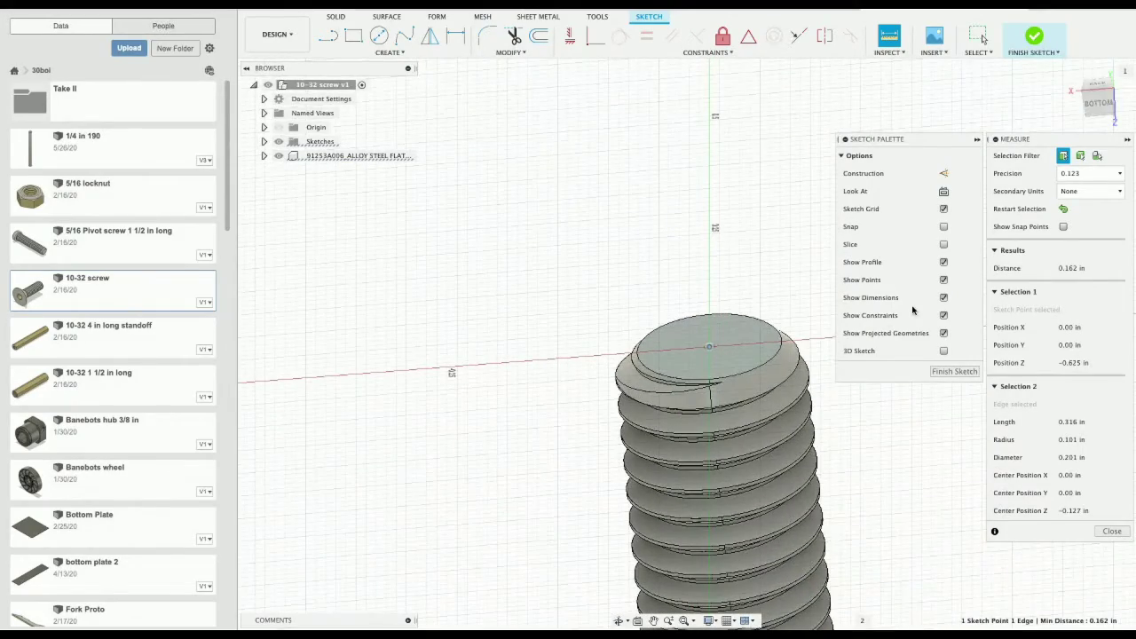
scroll(800, 424, "down", 10)
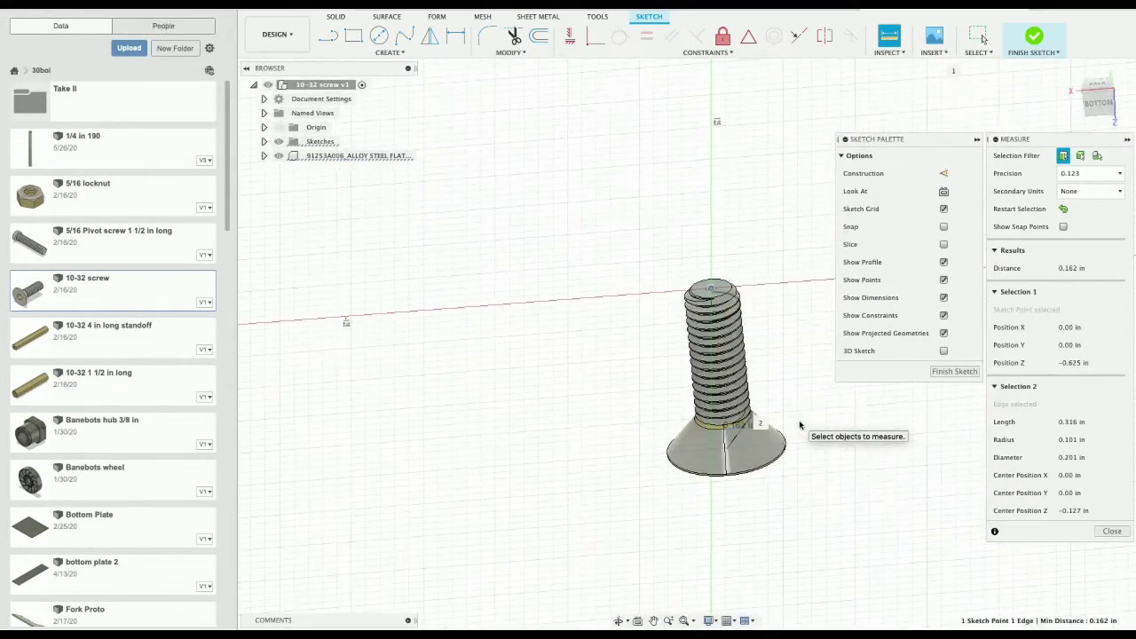
mouse_move(1100, 102)
left_mouse_down()
mouse_move(1087, 56)
mouse_move(1056, 235)
left_mouse_up()
key("Escape")
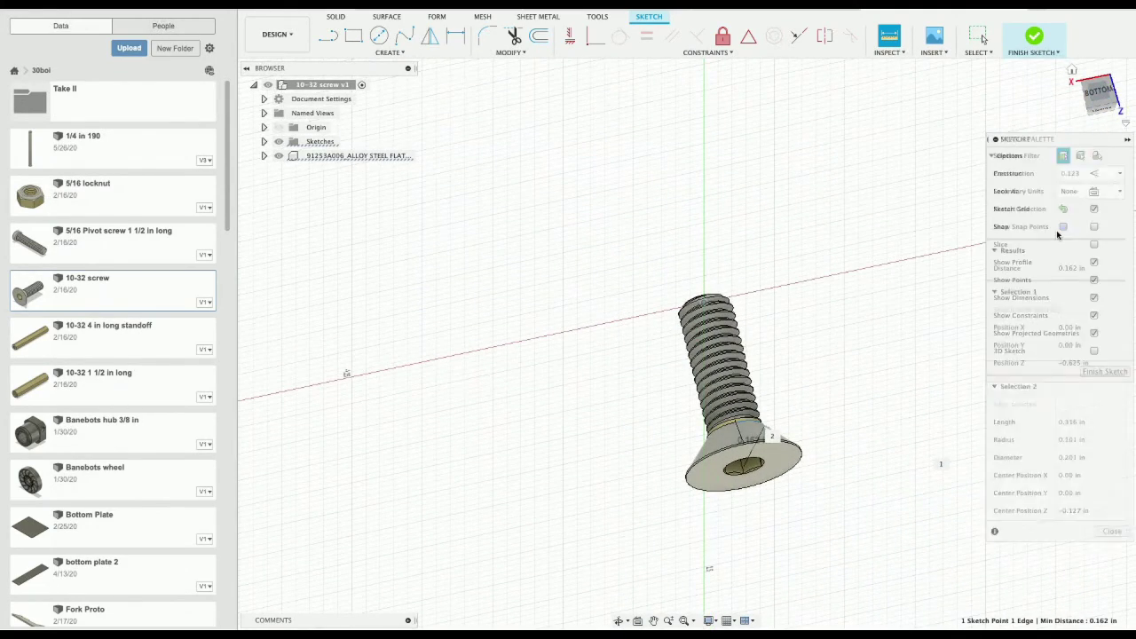
Step: Face the sketch plane and draw a circle about 0.201 in in diameter on the screw's axis, around the thread's outer edge
left_click(1105, 108)
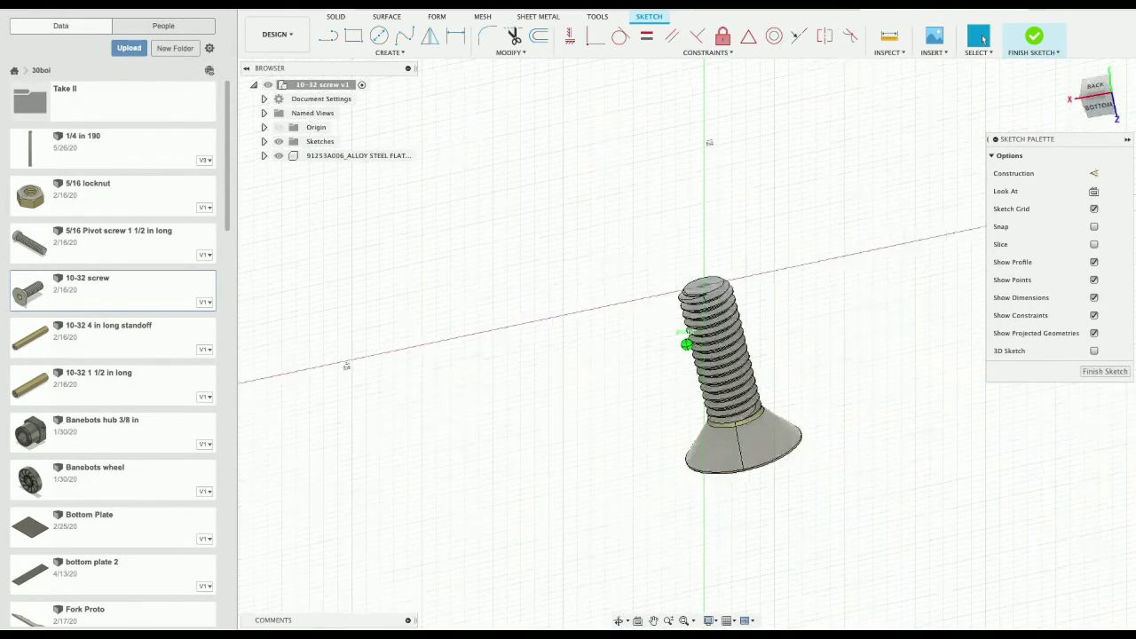
left_click(1094, 192)
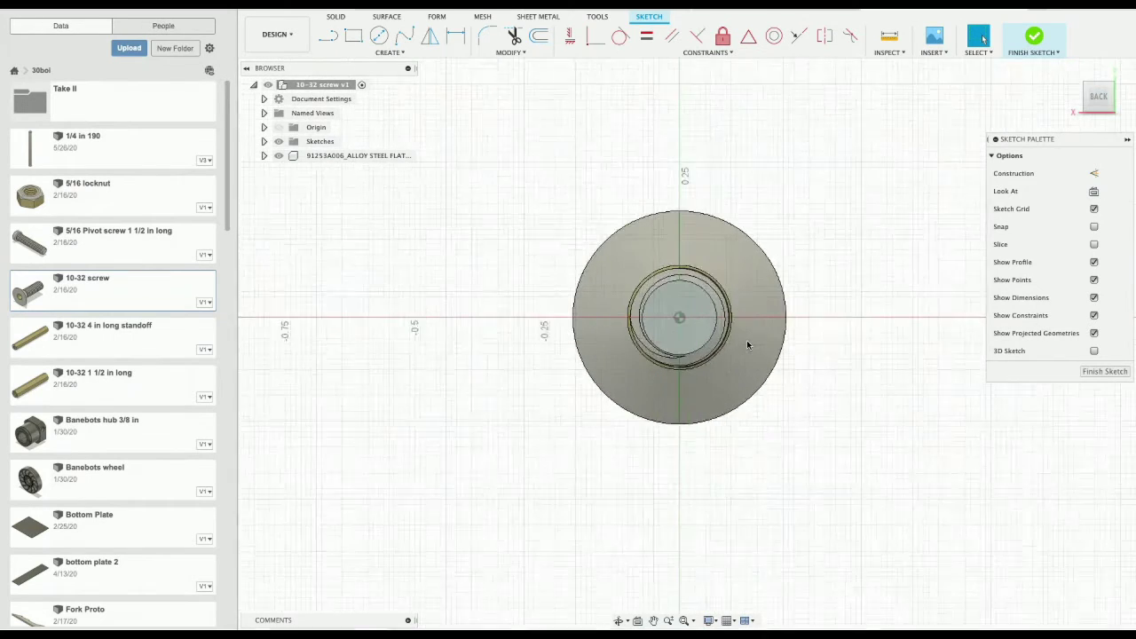
key("c")
left_click(678, 315)
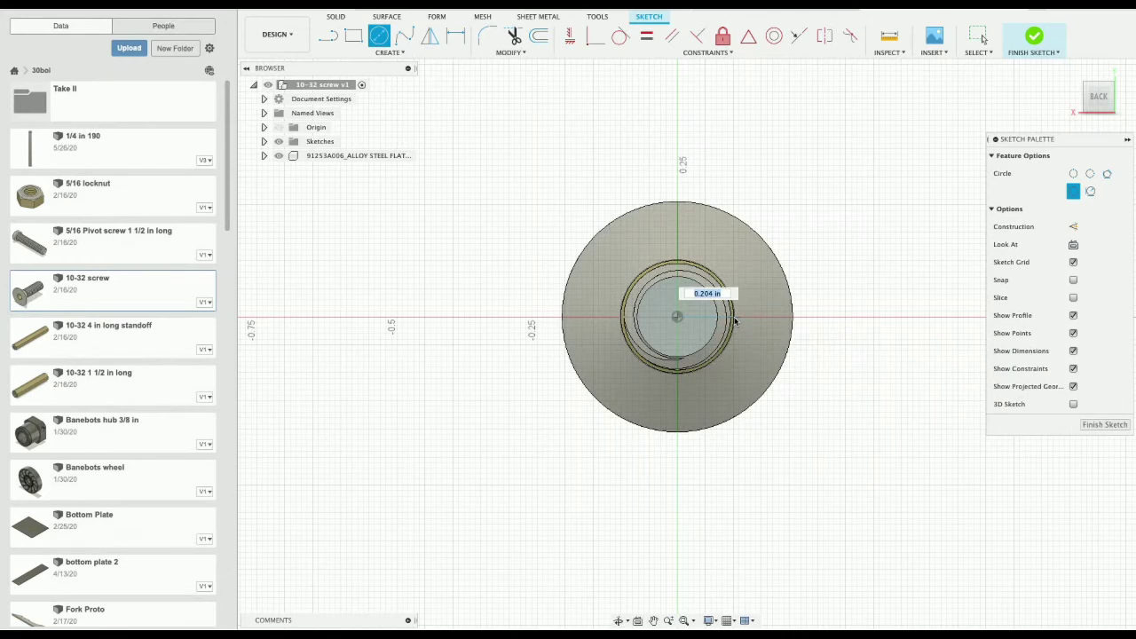
left_click(735, 320)
key("Escape")
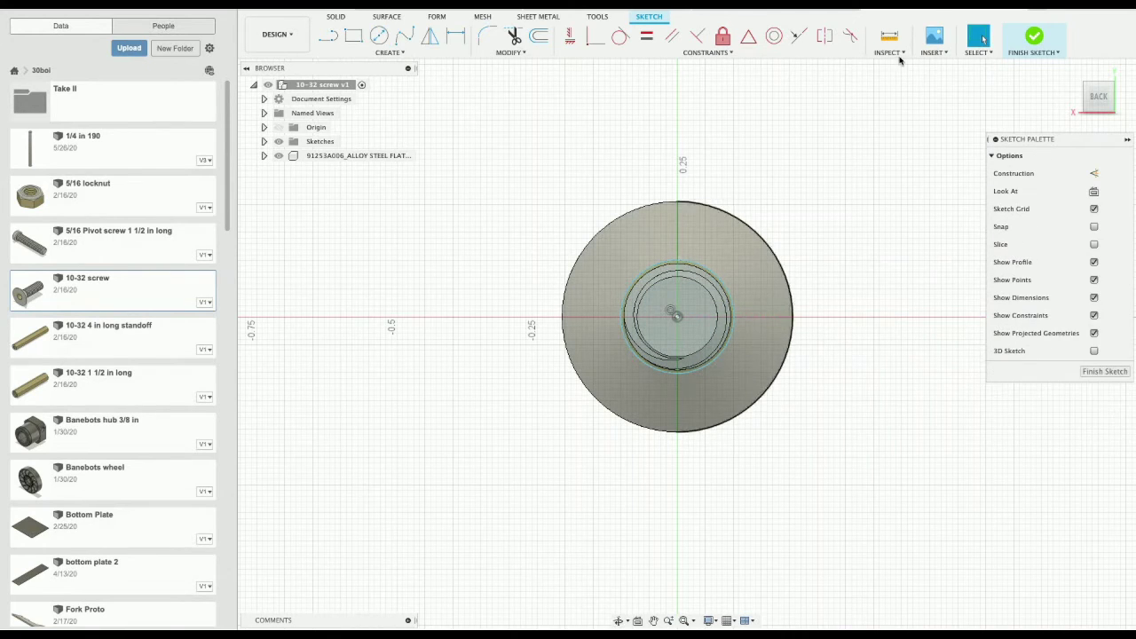
Step: Measure the new circle's diameter with millimetres as the secondary unit
left_click(892, 42)
left_click(725, 355)
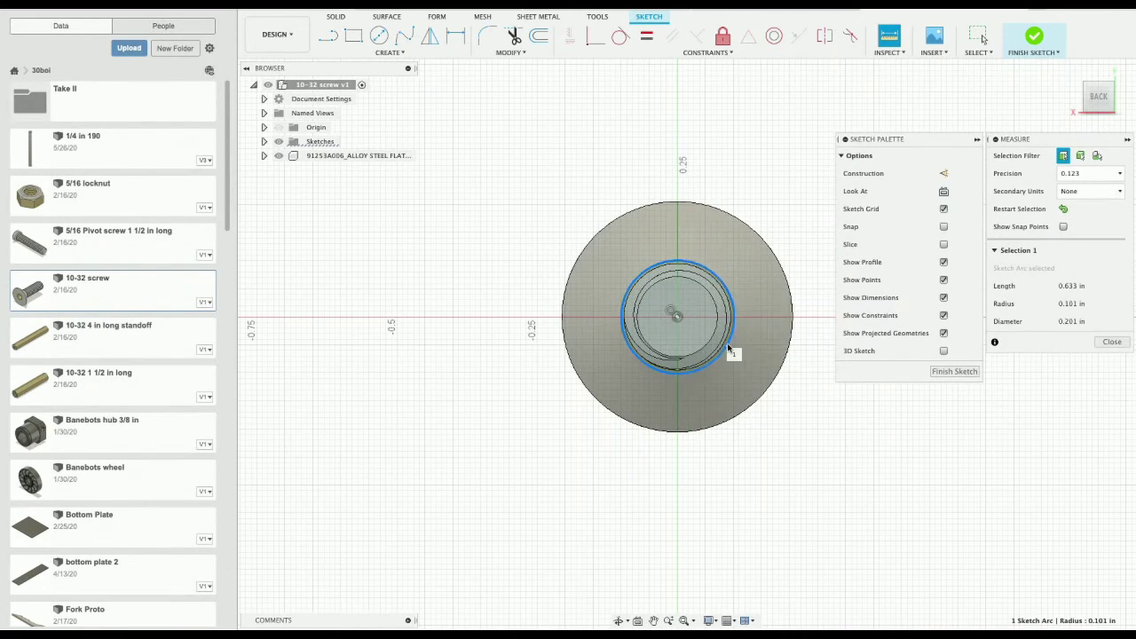
left_click(1090, 191)
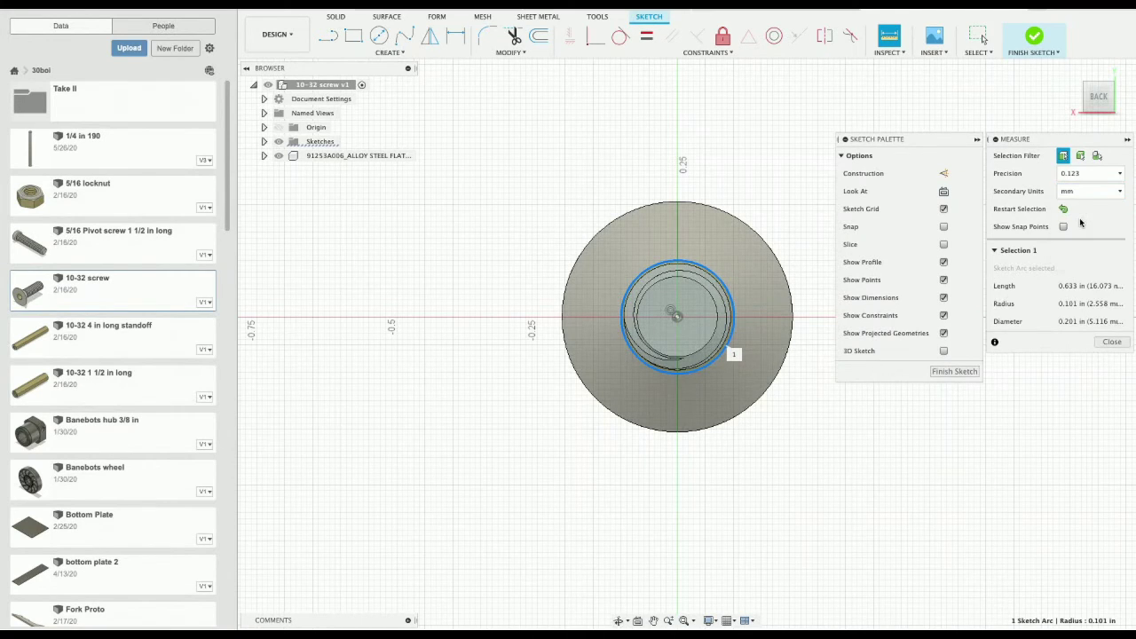
left_click(1078, 219)
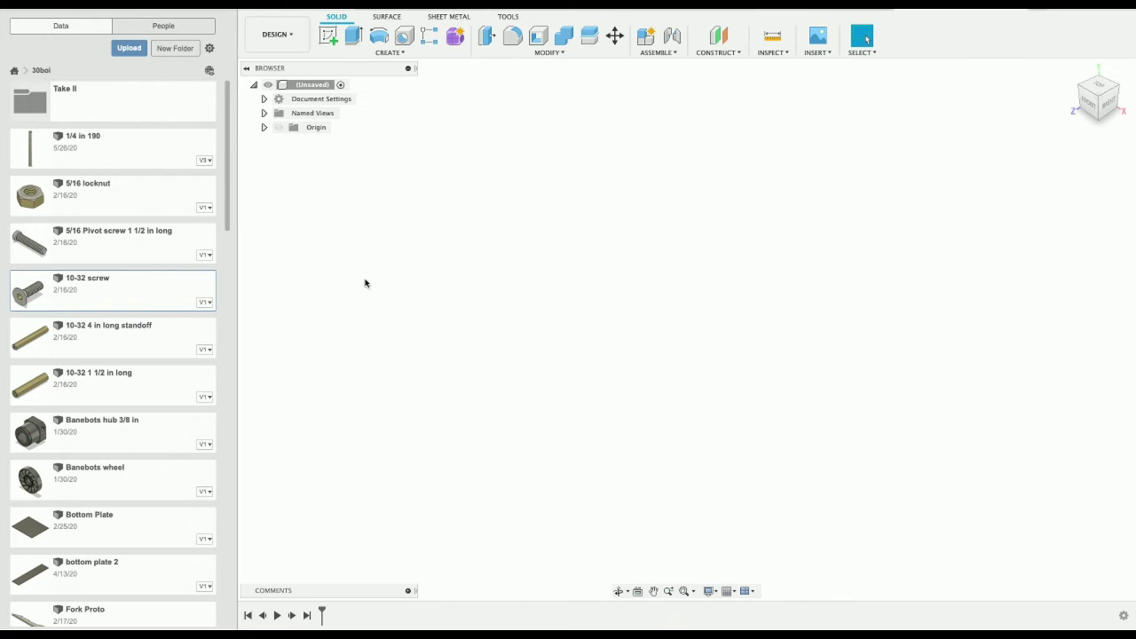
Step: In the new empty design, start a sketch on the vertical right-view plane and draw a 5.2 mm circle centred on the origin
left_click(327, 35)
left_click(668, 319)
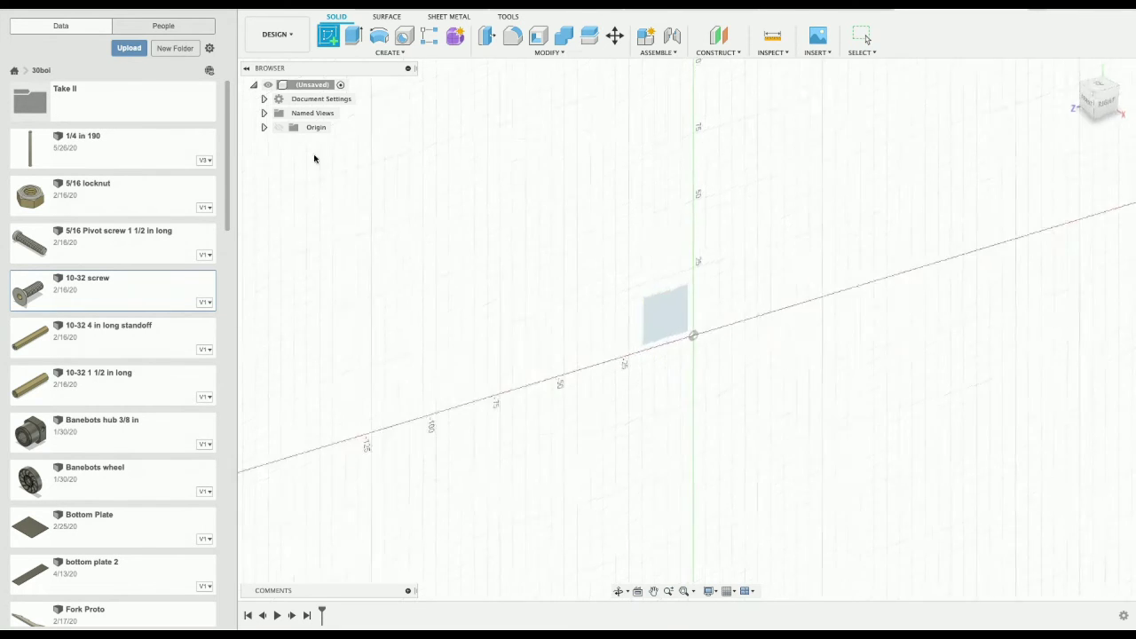
key("c")
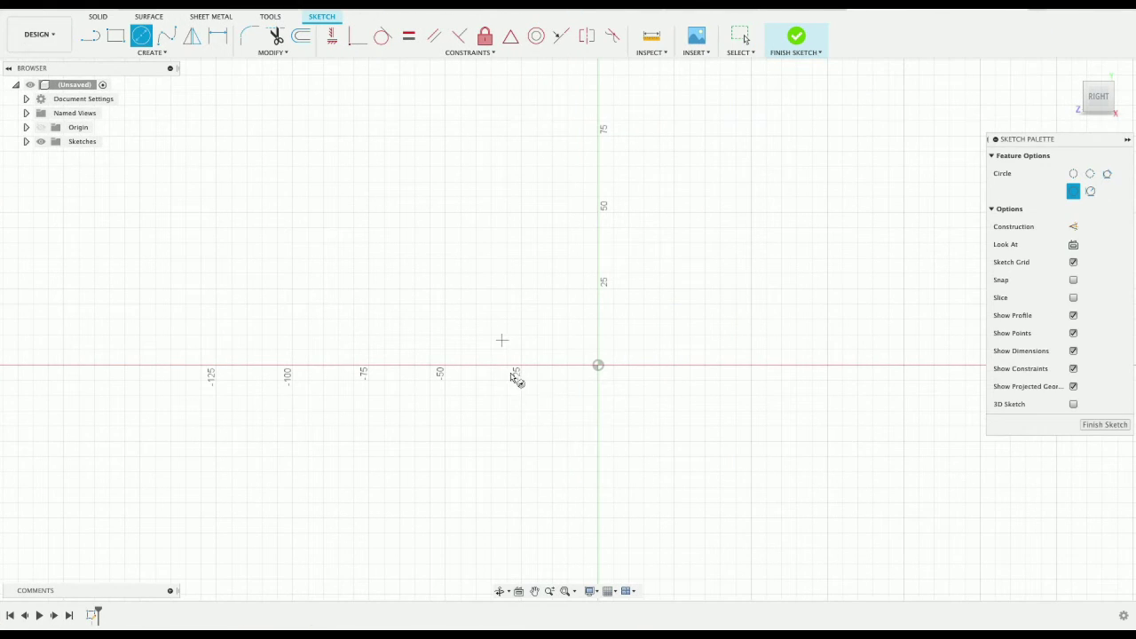
left_click(598, 365)
key("Escape")
key("c")
left_click(598, 364)
type("5.2")
key("Return")
key("Escape")
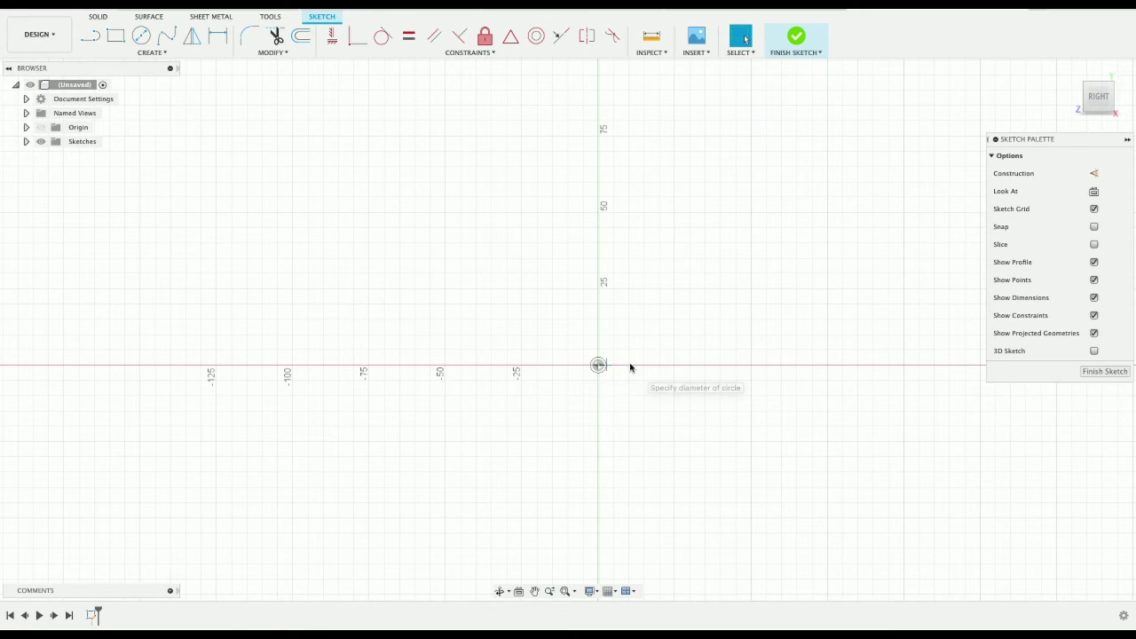
Step: Draw a concentric 8 mm circle around the 5.2 mm hole circle
scroll(548, 380, "up", 8)
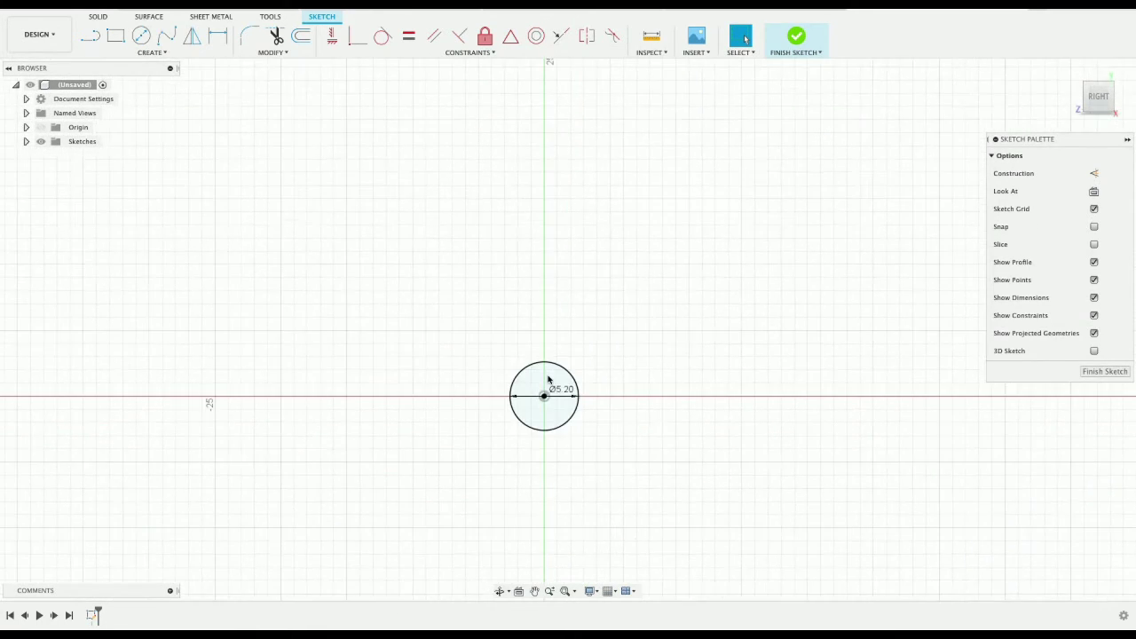
key("c")
left_click(544, 396)
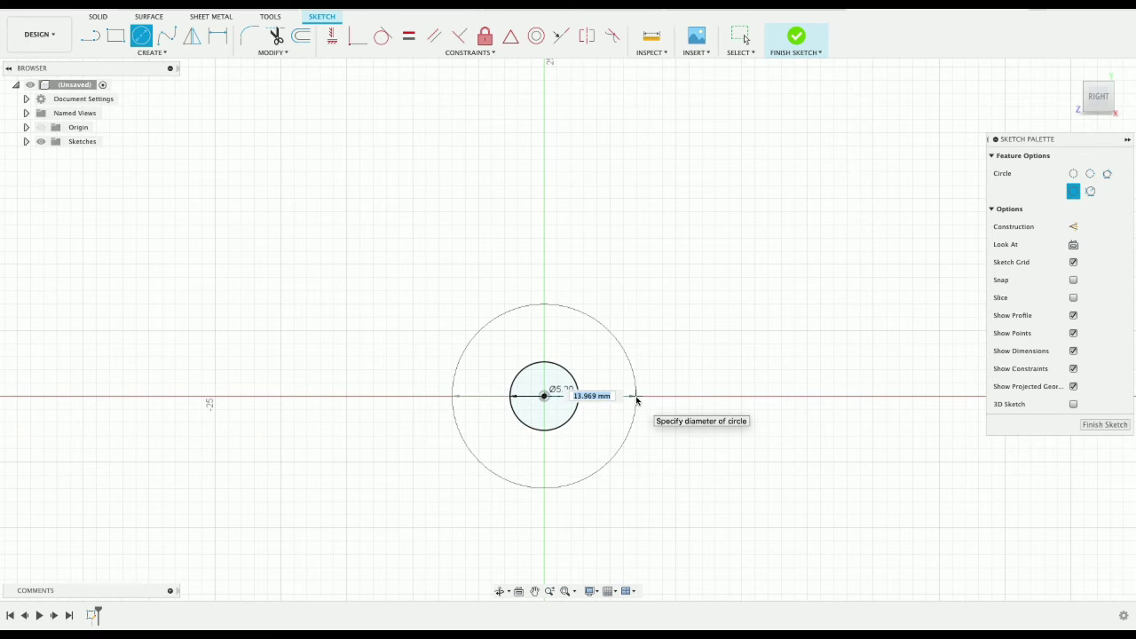
type("8")
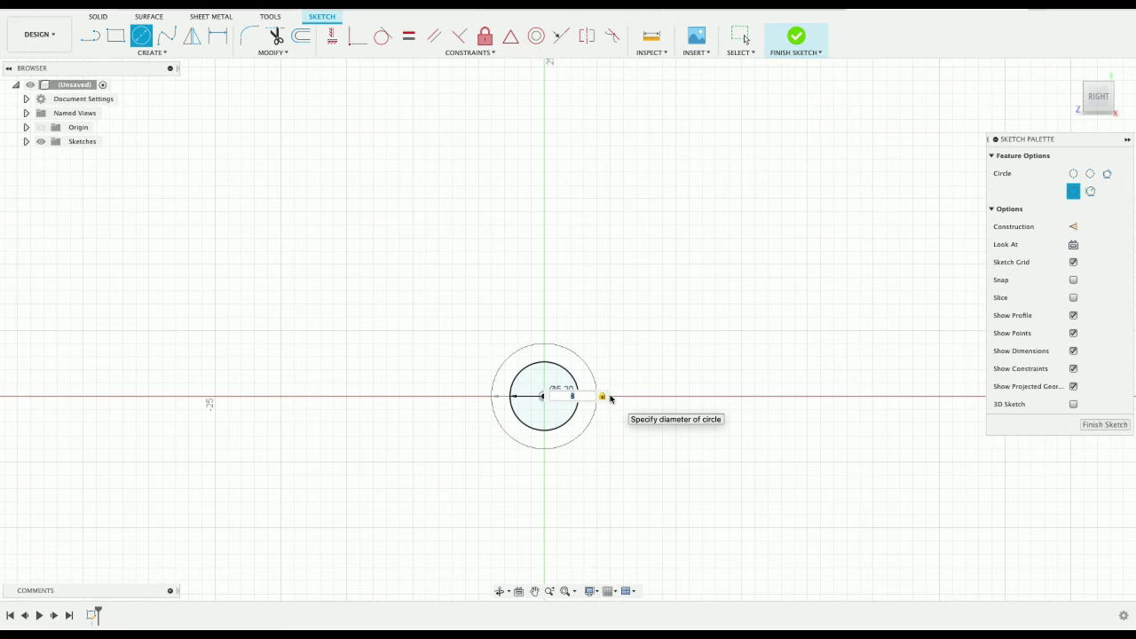
key("Return")
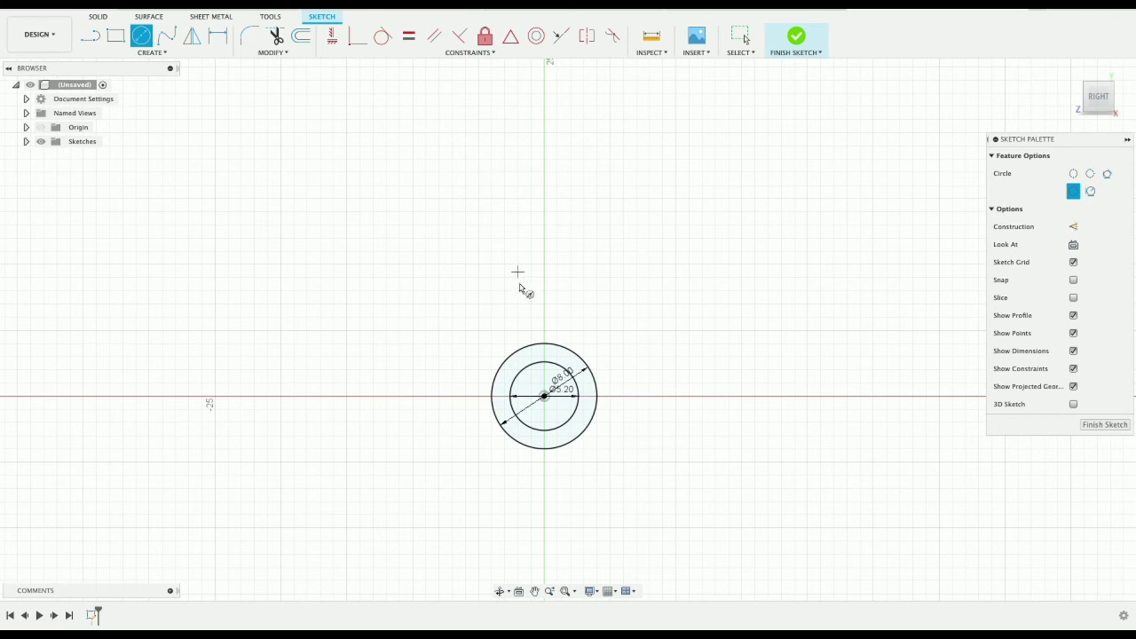
Step: Draw a 9.525 mm outer circle centred on the origin and select the ring-shaped area around the hole
left_click(544, 395)
type("9.525")
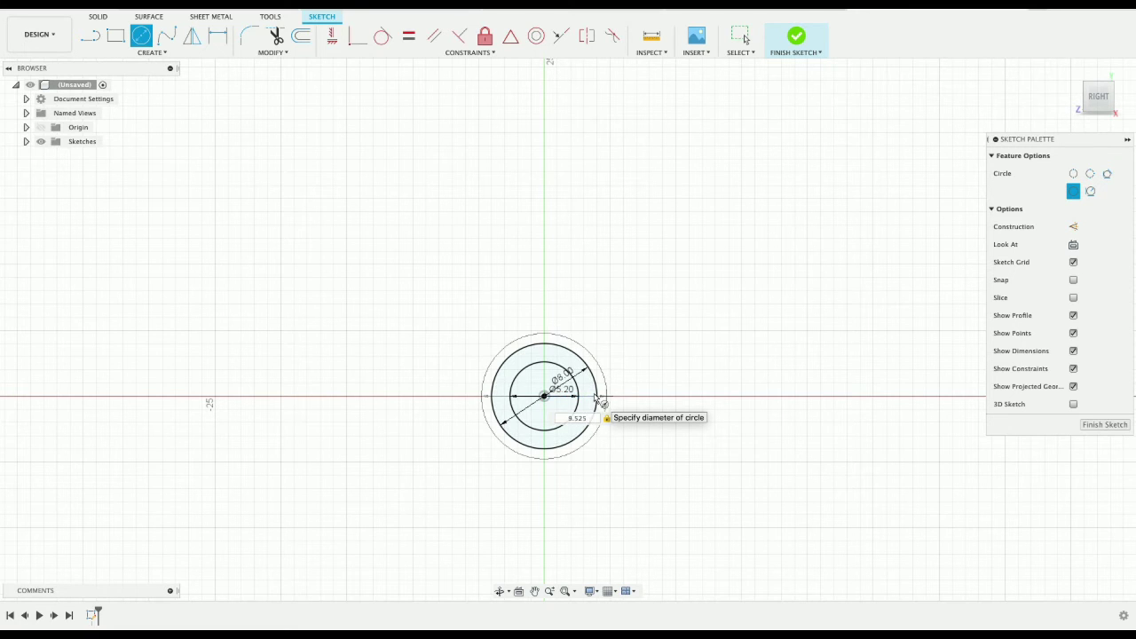
key("Return")
key("Escape")
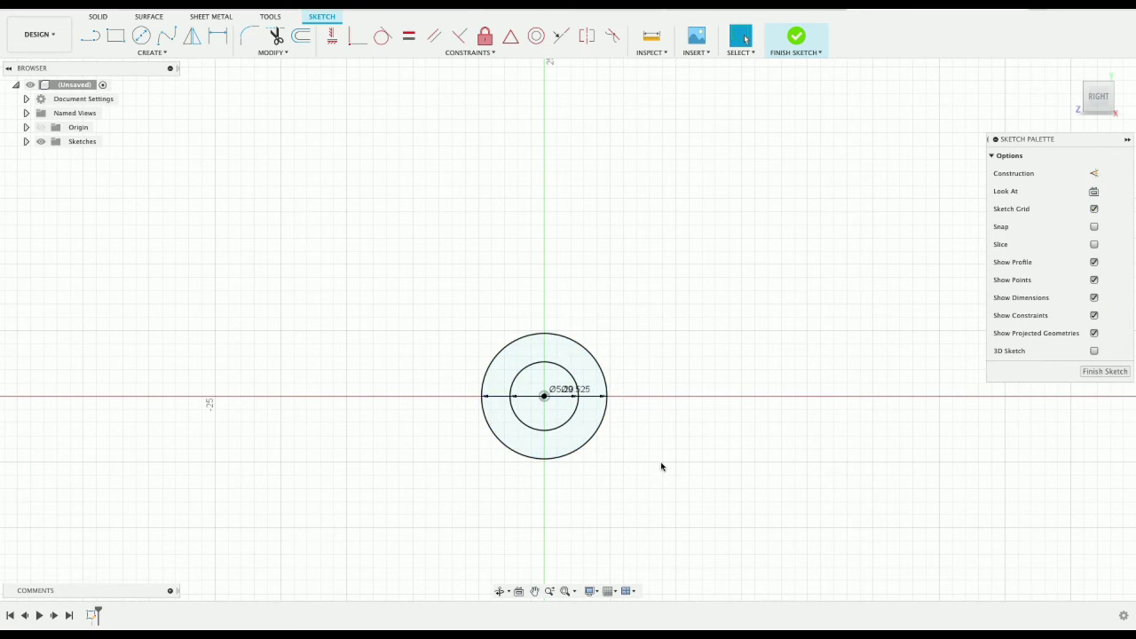
left_click(594, 423)
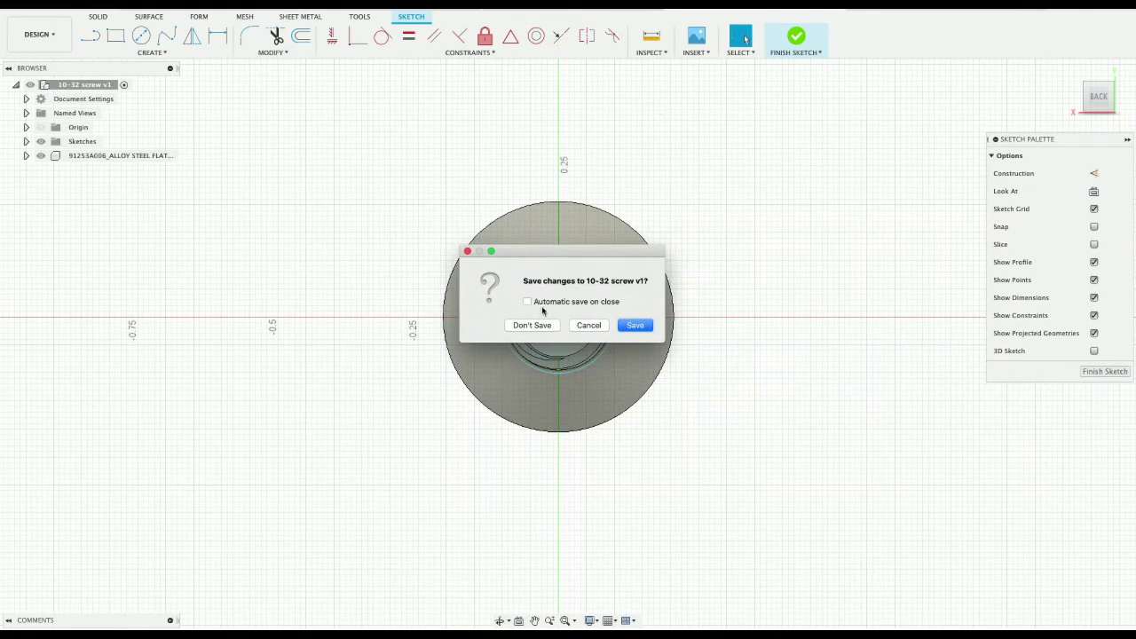
Step: Close the 10-32 screw design without saving its changes and return to the robot assembly
left_click(540, 323)
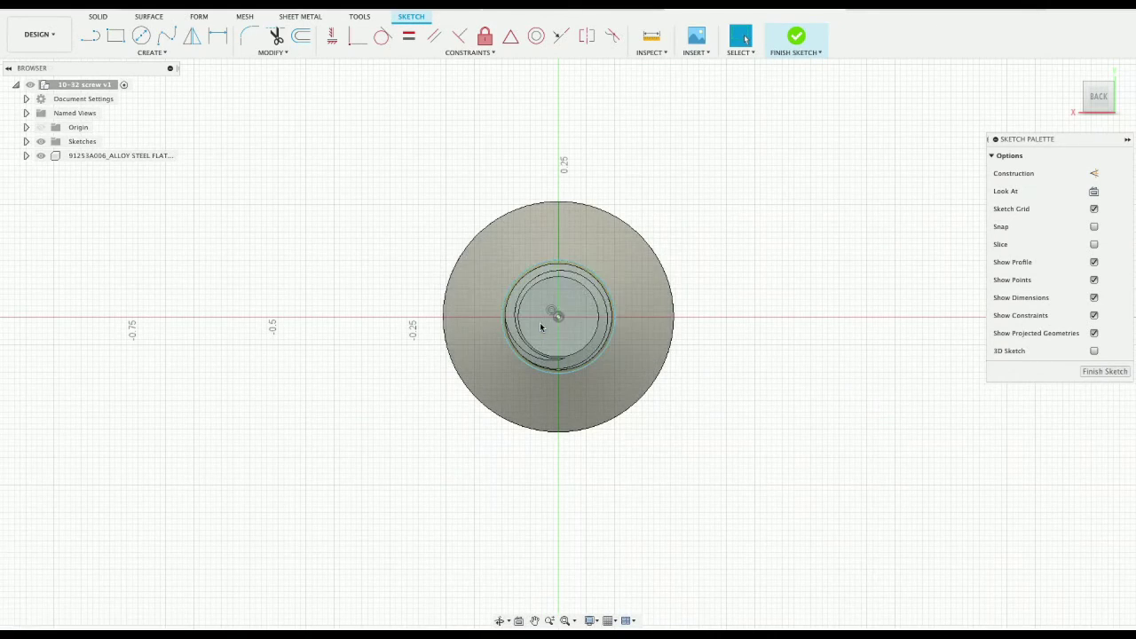
left_click(243, 7)
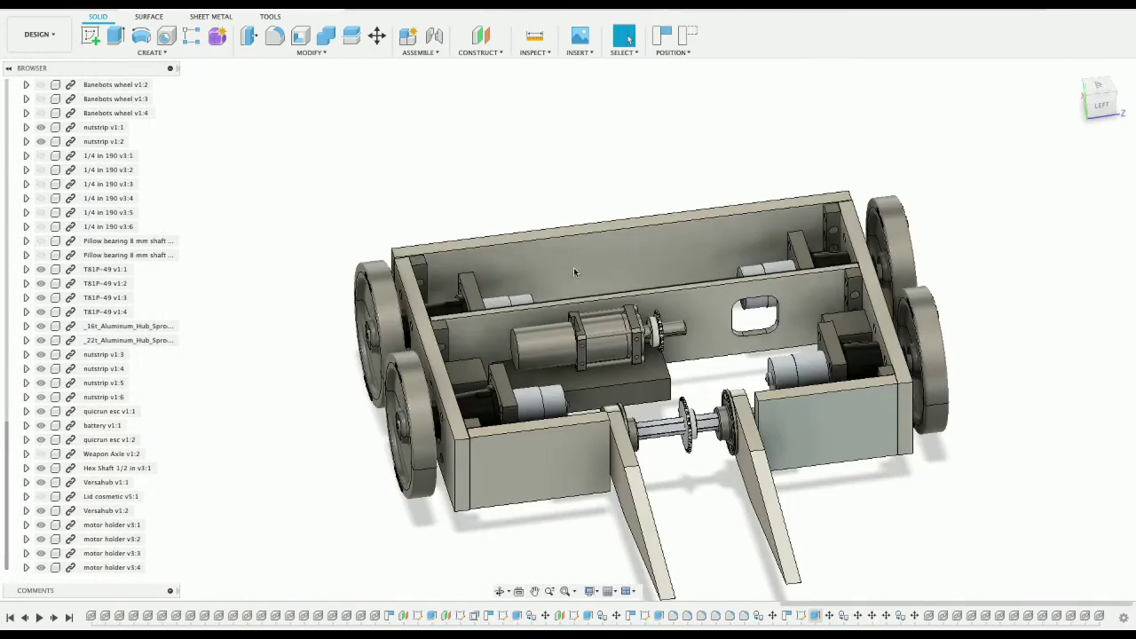
scroll(547, 266, "up", 5)
middle_click_drag(547, 267, 719, 254)
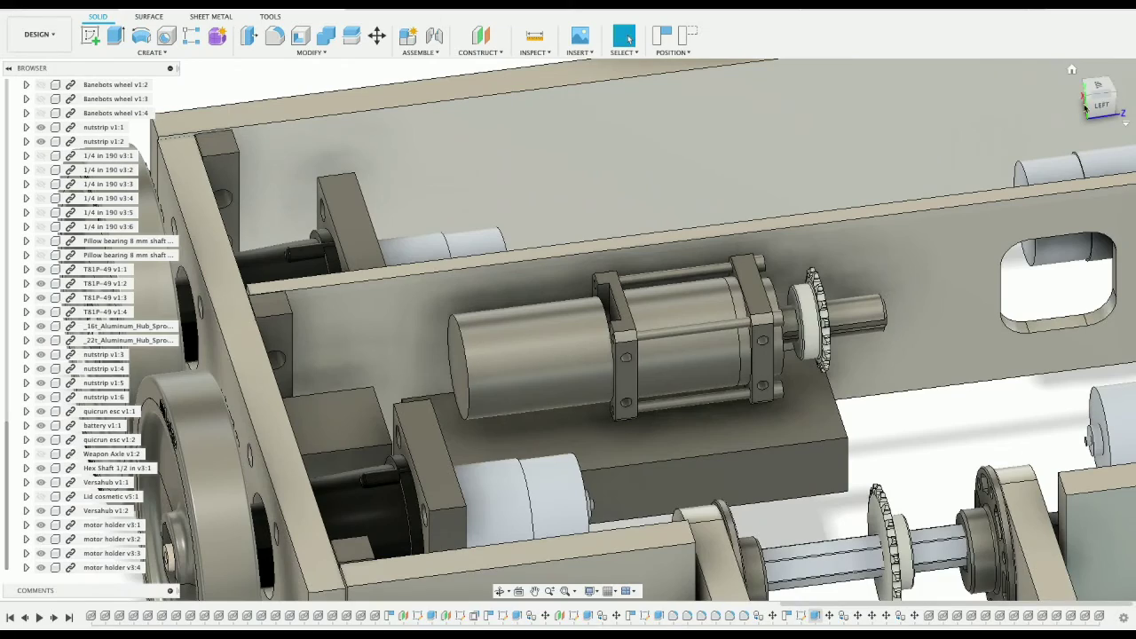
left_click_drag(1101, 103, 1051, 107)
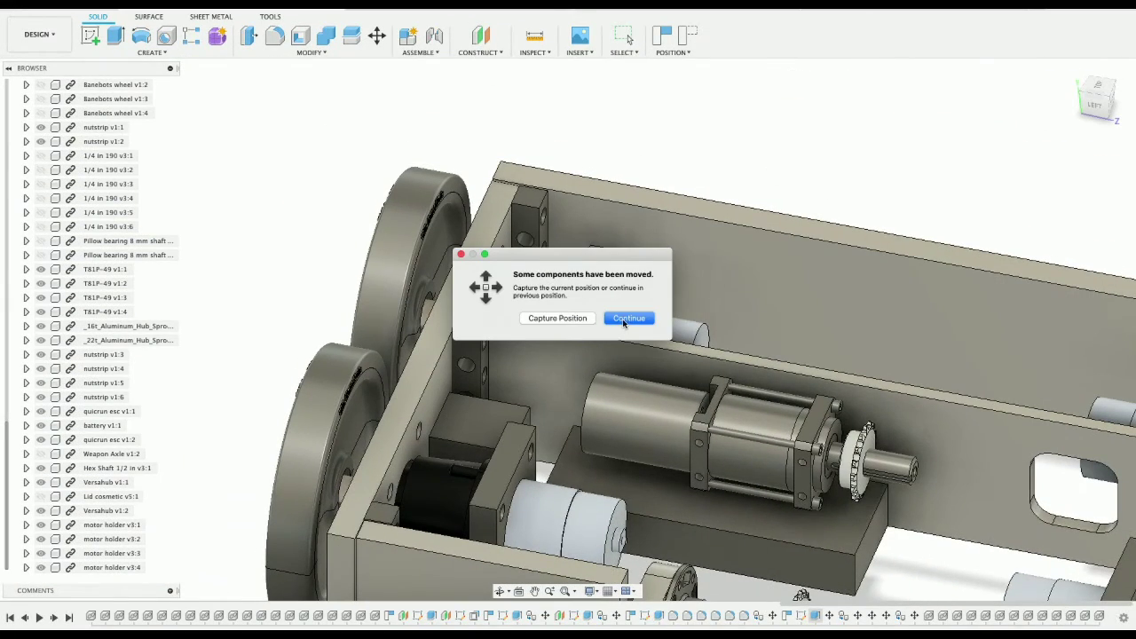
left_click(578, 318)
left_click(494, 281)
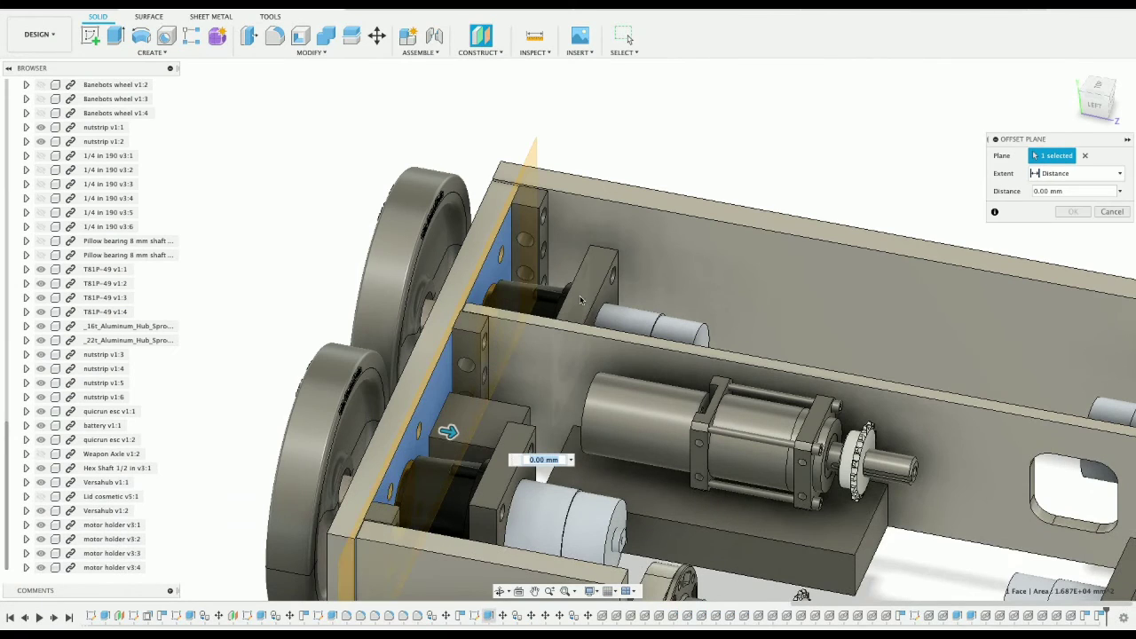
left_click(1112, 212)
Step: Measure the distance from the side rail's inner face to the rear motor holder's edge, and view the motors at the opposite rail
left_click(535, 39)
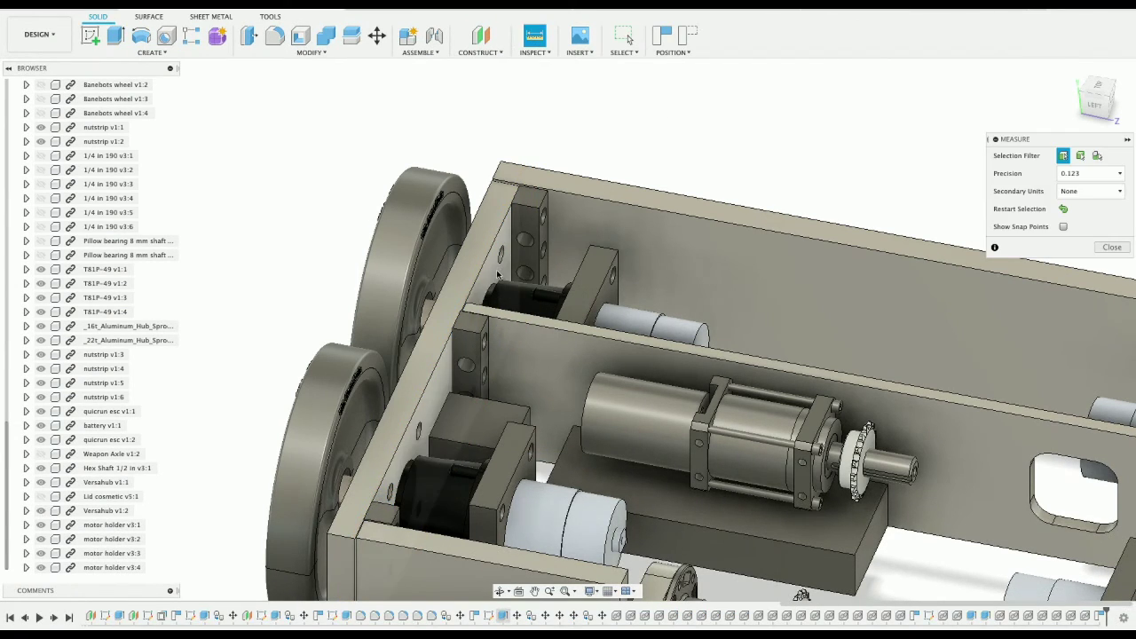
left_click(501, 275)
left_click(582, 277)
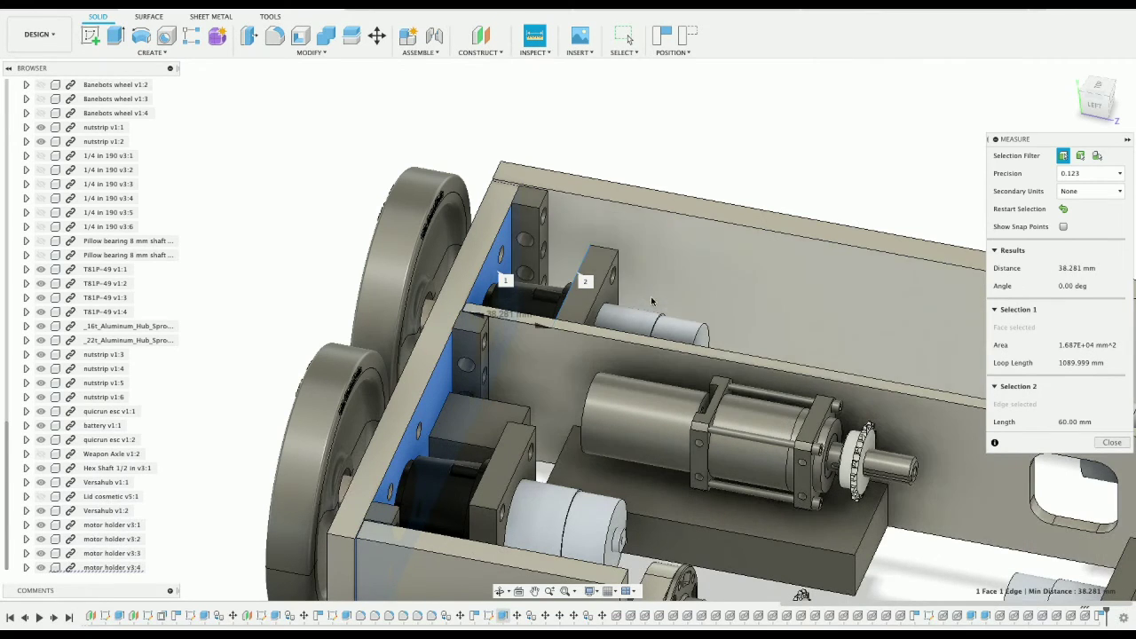
left_click(1097, 103)
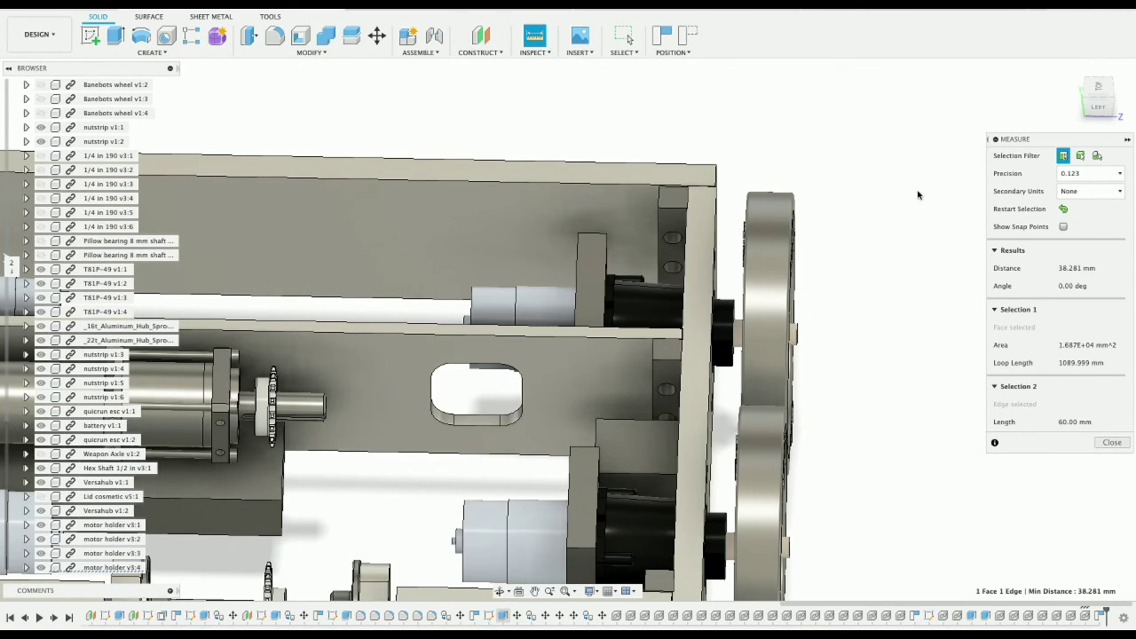
left_click_drag(1085, 110, 944, 116)
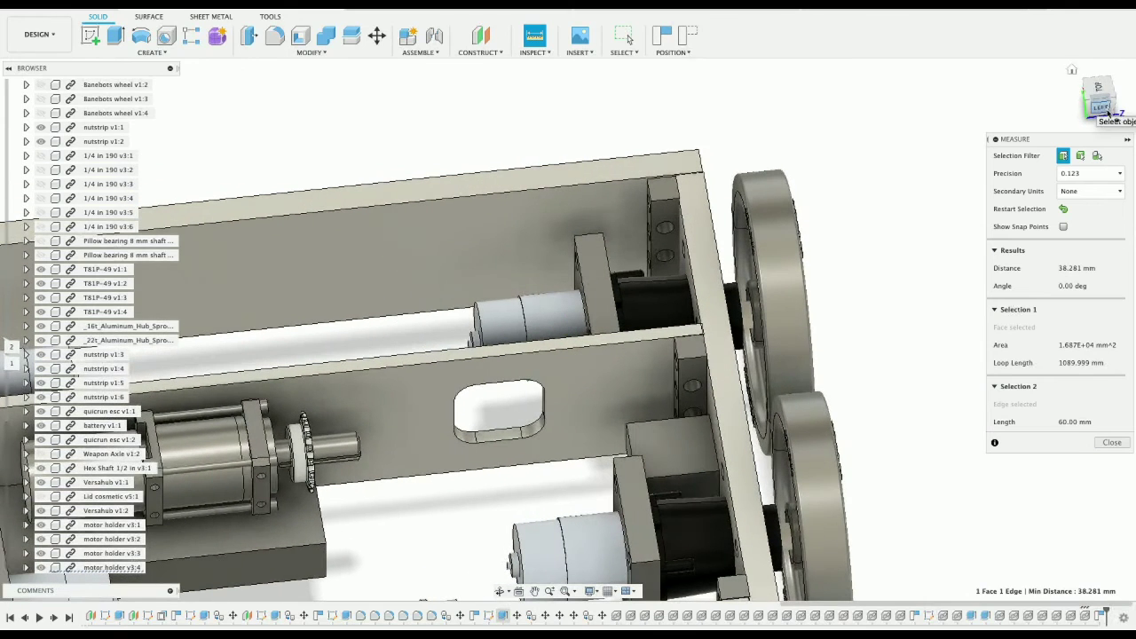
Step: Repeat the distance measurement between the motor holder's edge and the side rail's inner face, and return to the spacer sketch
left_click(943, 118)
key("Escape")
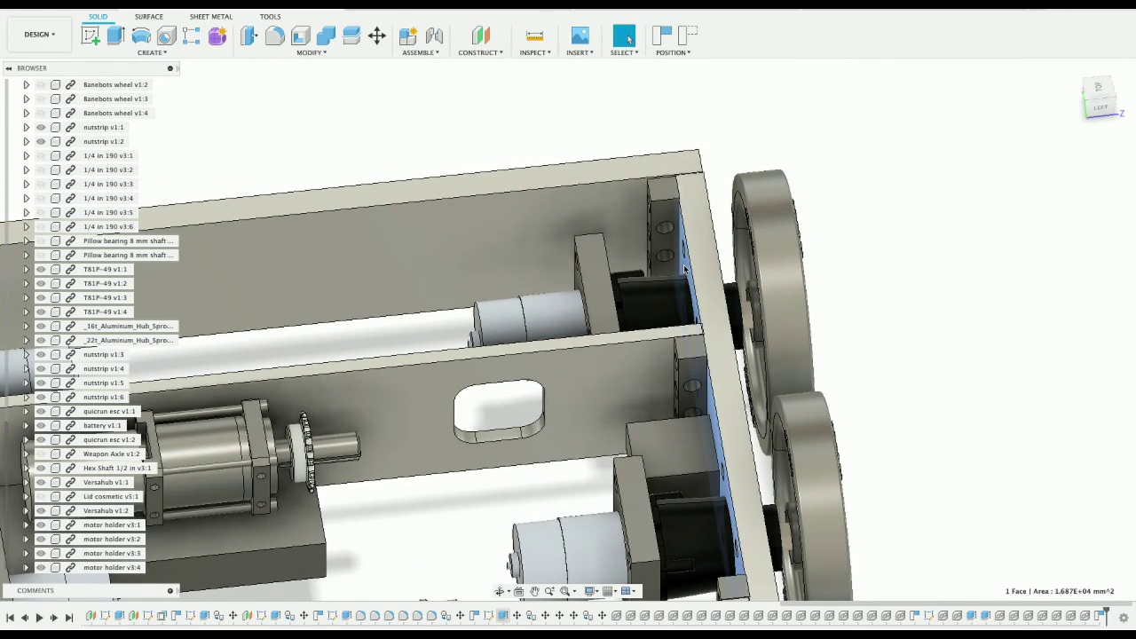
left_click(533, 35)
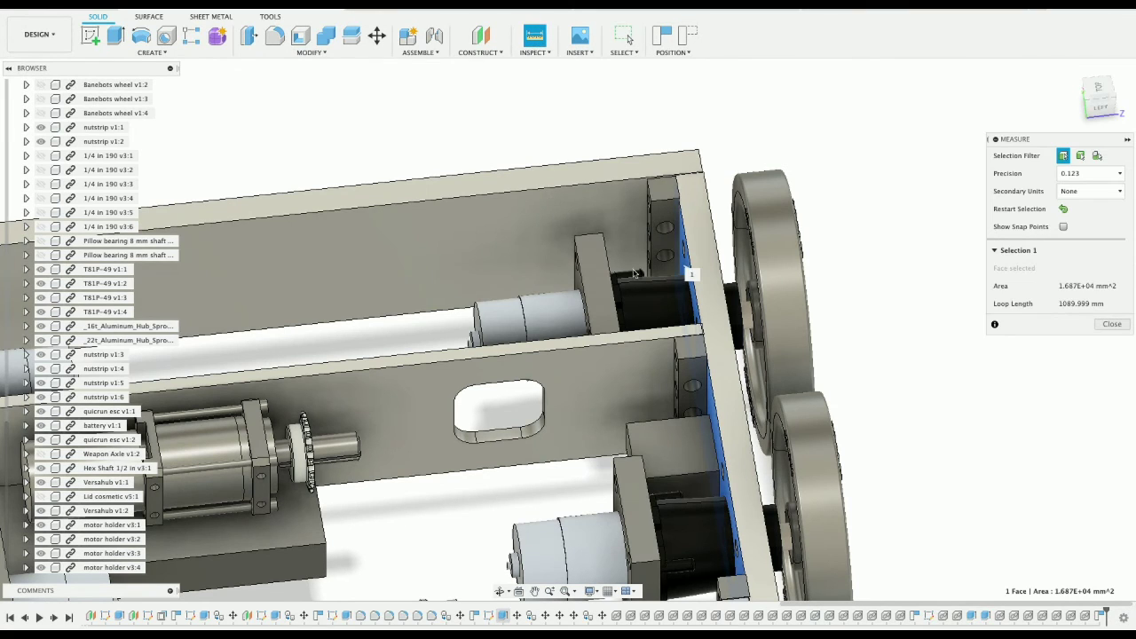
left_click(612, 277)
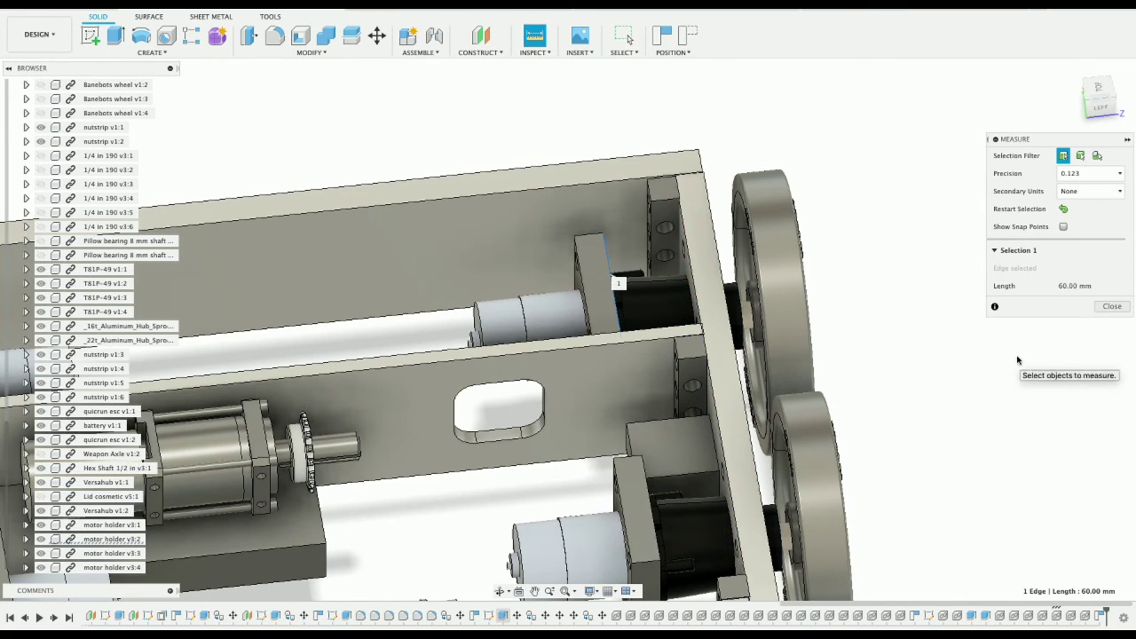
left_click(685, 273)
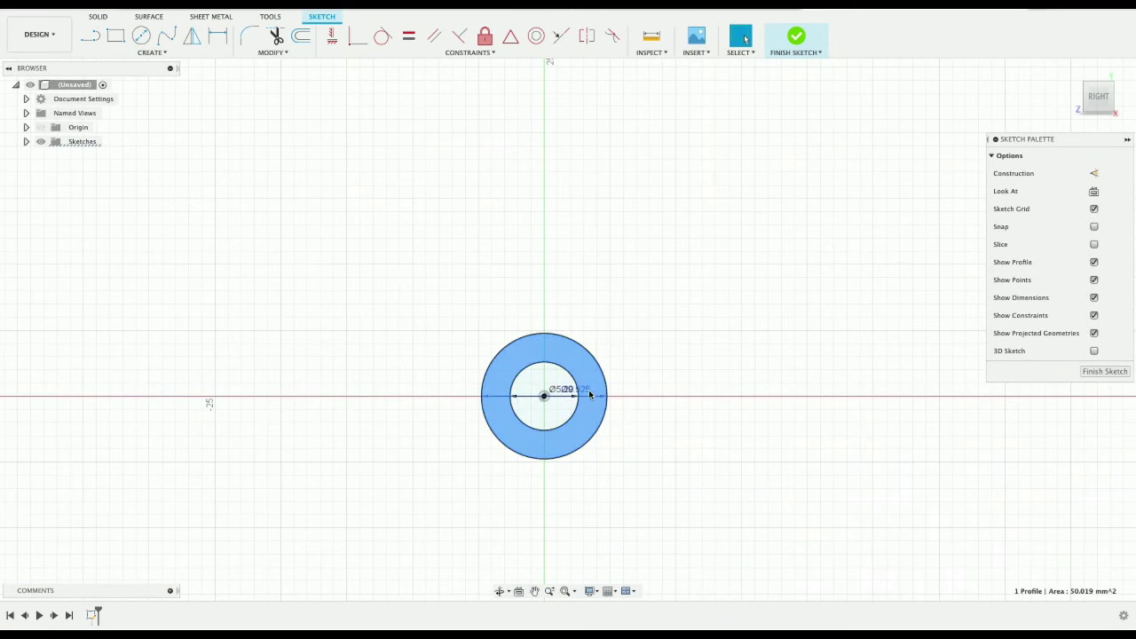
Step: Extrude the ring profile 35 mm as a new body and view the resulting tube from both ends
left_click(101, 19)
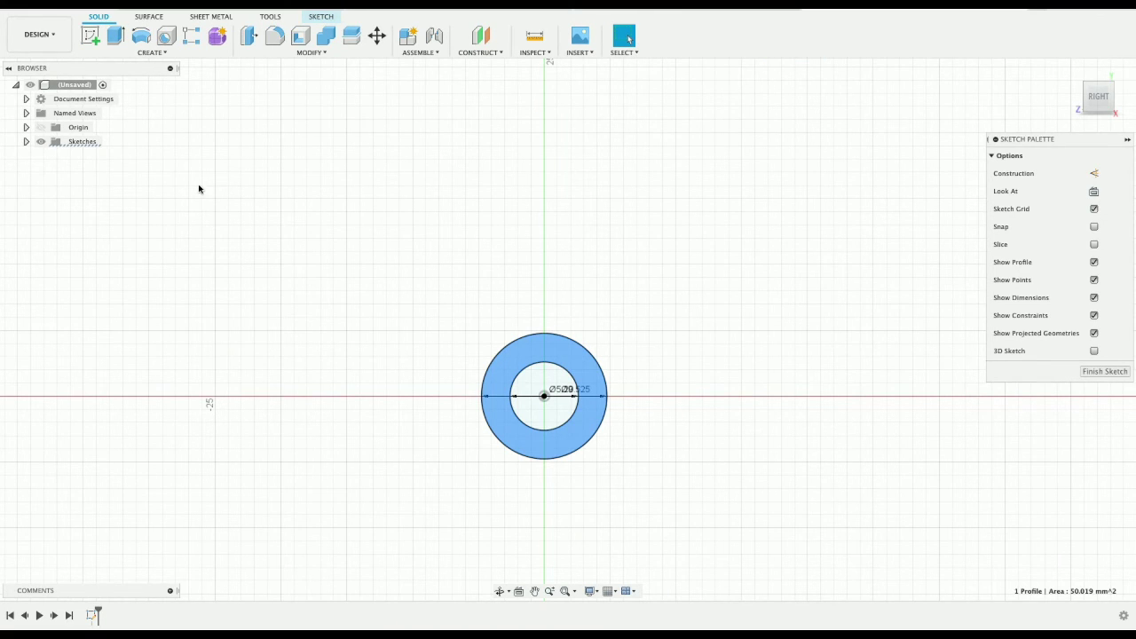
left_click(115, 37)
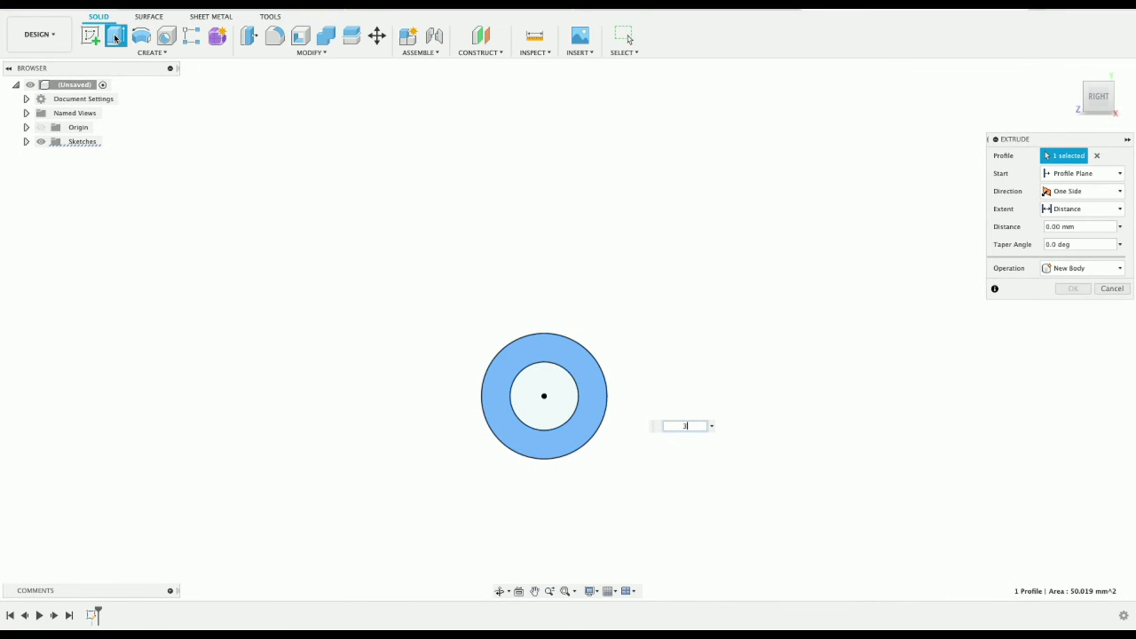
type("35")
key("Return")
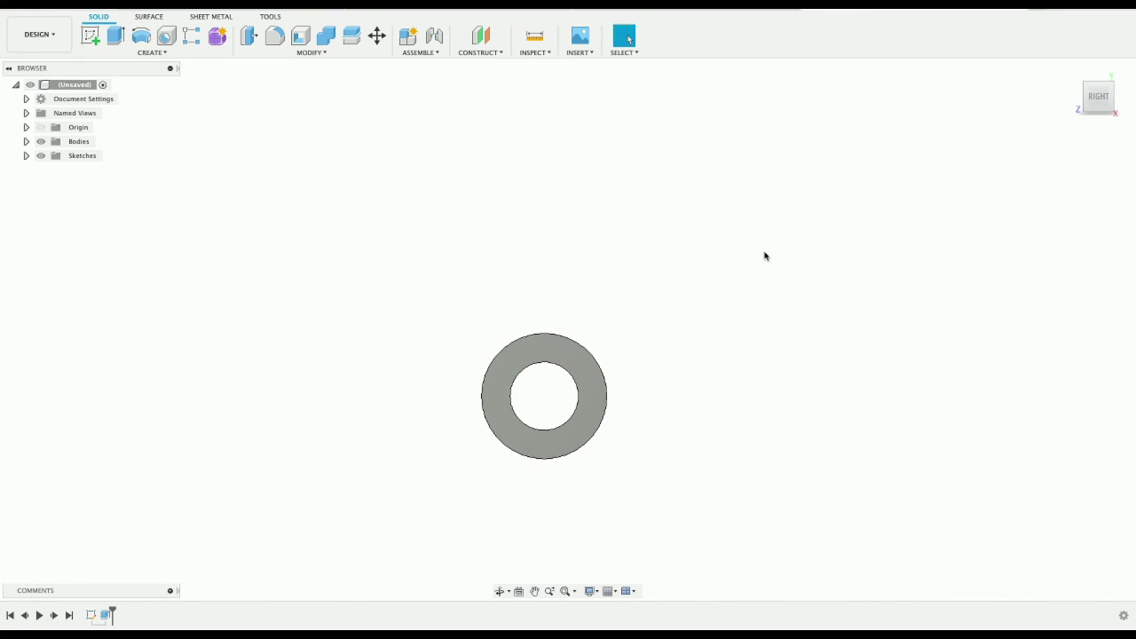
left_click(1097, 110)
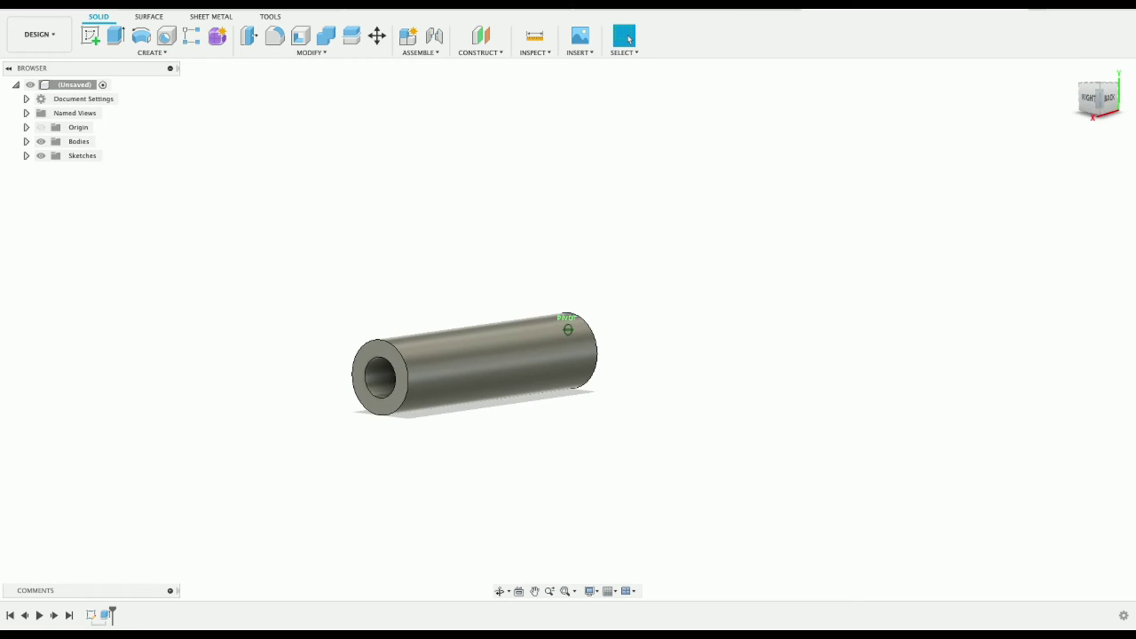
mouse_move(628, 39)
middle_mouse_down("shift")
mouse_move(959, 44)
mouse_move(956, 112)
mouse_move(1050, 97)
mouse_move(837, 145)
mouse_move(746, 105)
middle_mouse_up("shift")
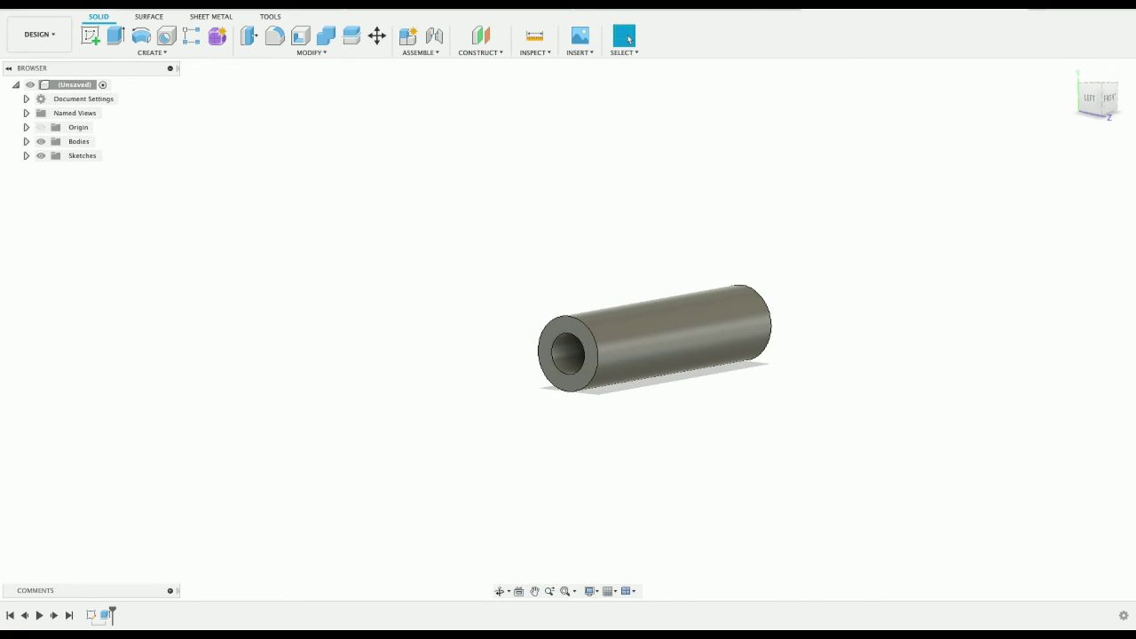
Step: Save the spacer design as "motor retention standoff" in the Take II folder of the 30boi project
key("ctrl+s")
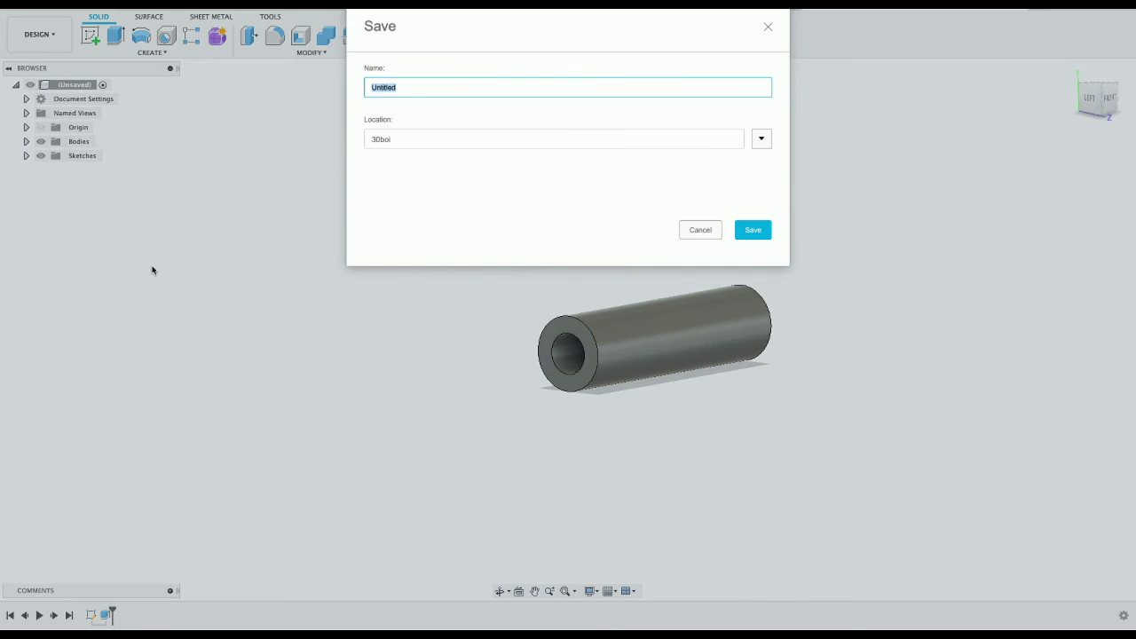
left_click(701, 230)
left_click(27, 12)
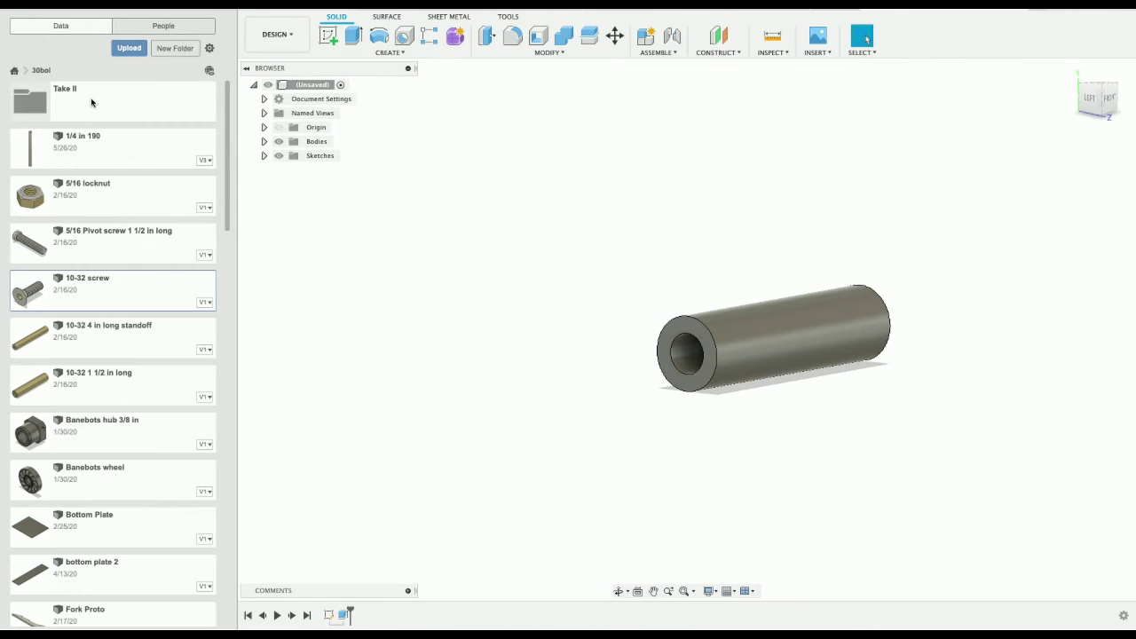
left_click(91, 103)
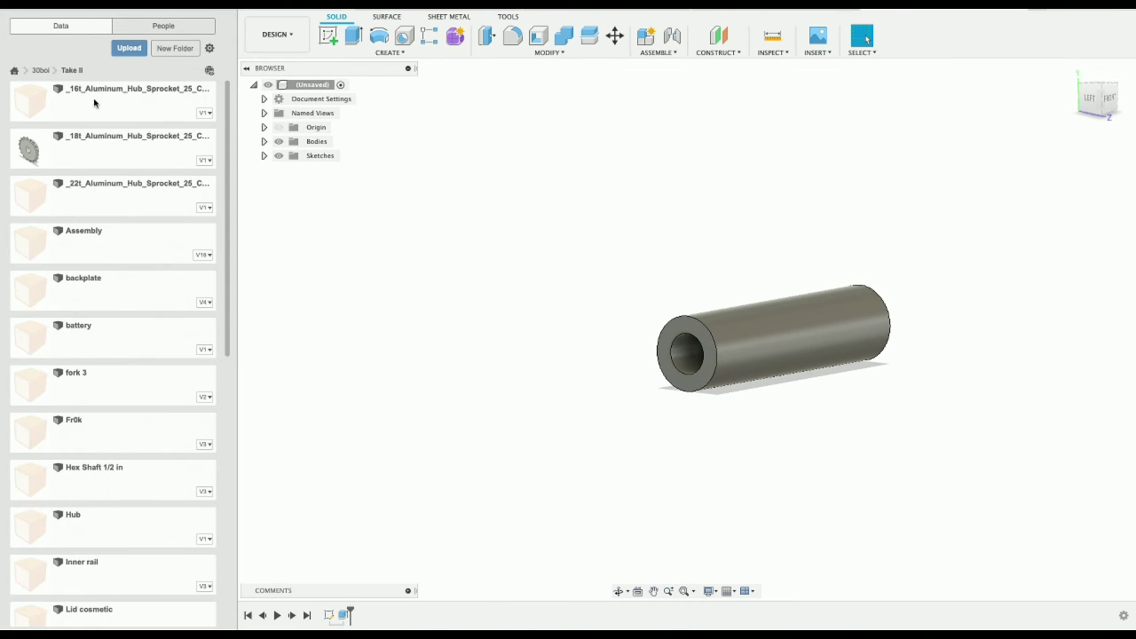
left_click(293, 11)
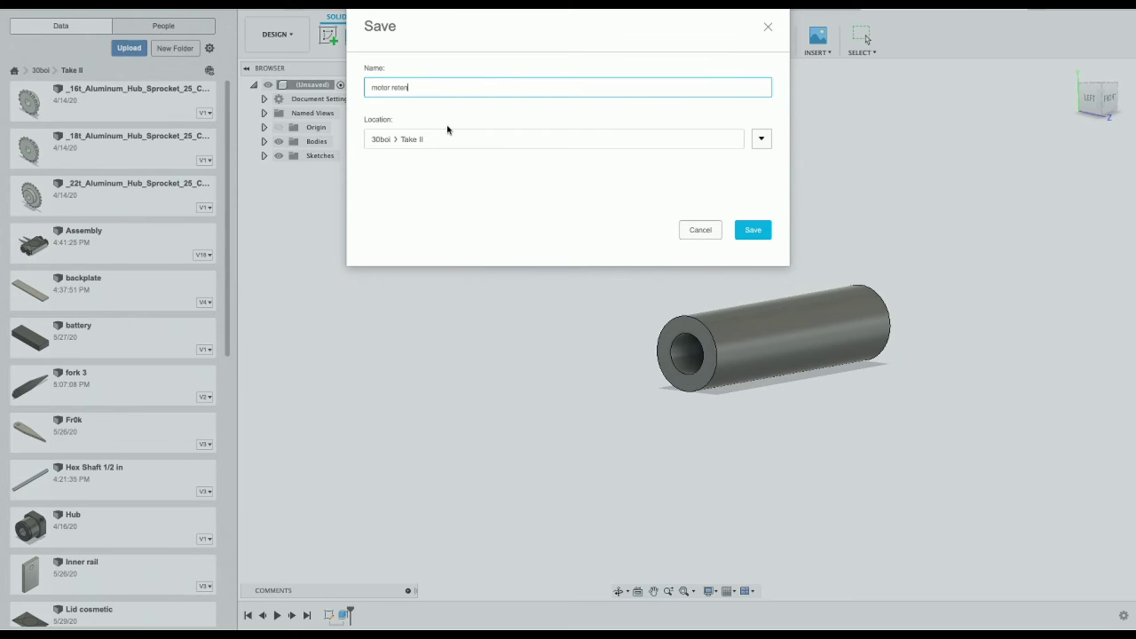
key("Return")
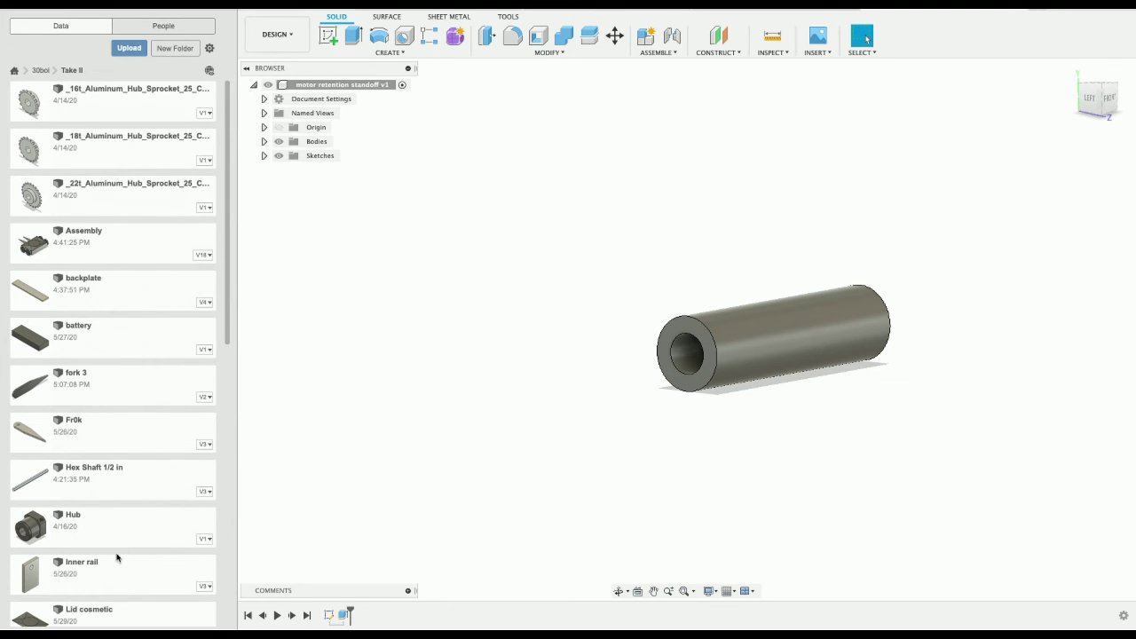
Step: Look through the part files in the Take II folder and the parent 30boi project
scroll(117, 557, "down", 6)
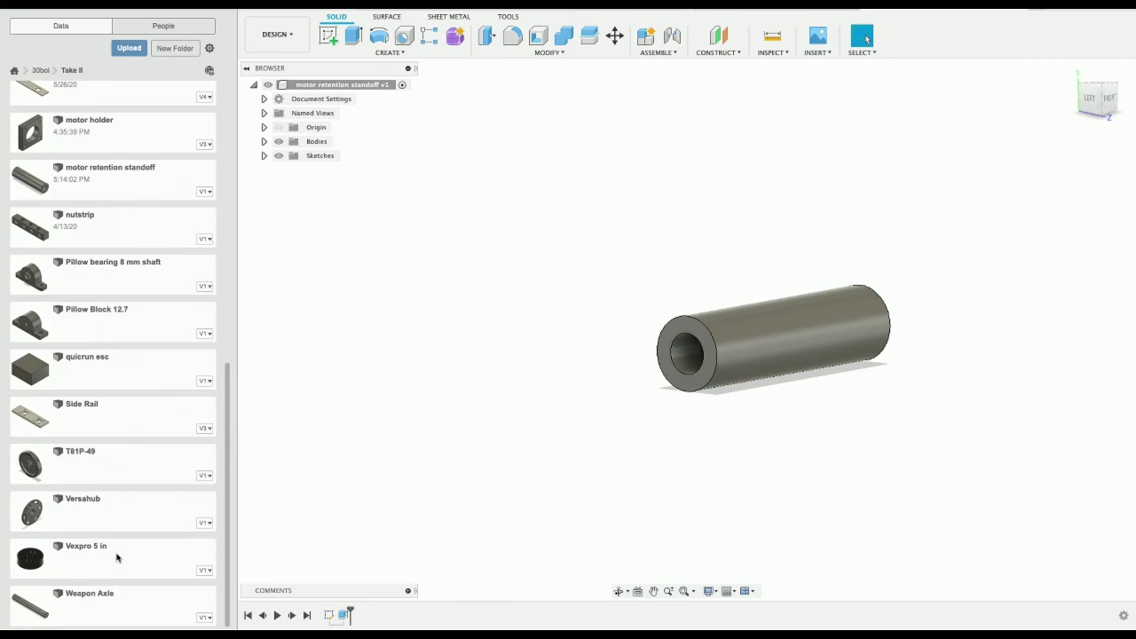
scroll(116, 557, "up", 6)
left_click(40, 70)
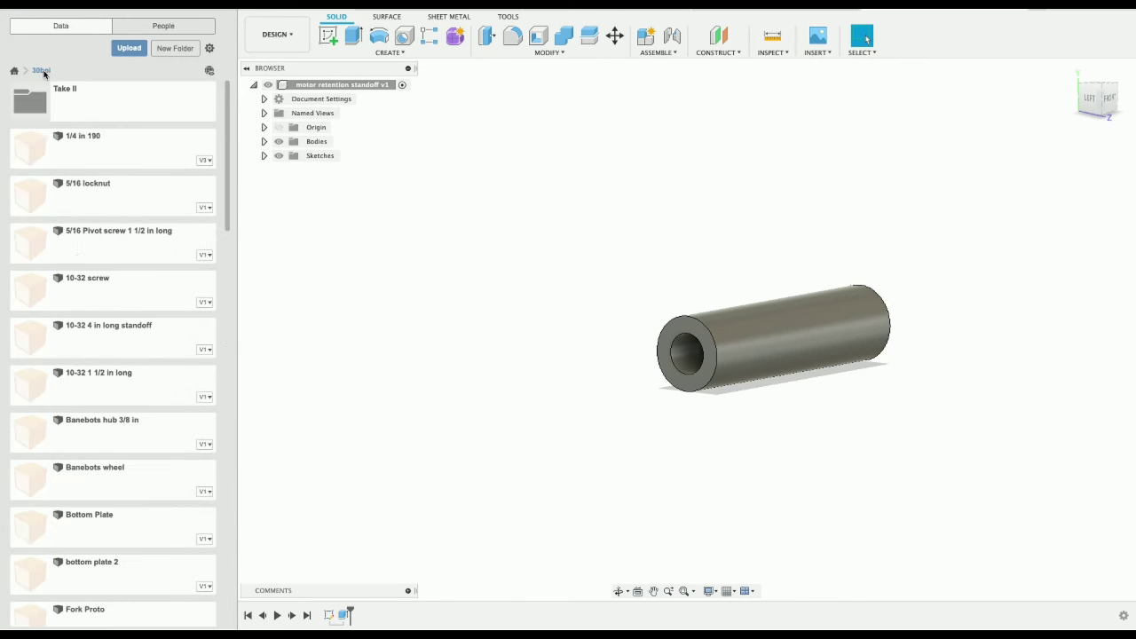
scroll(113, 387, "down", 5)
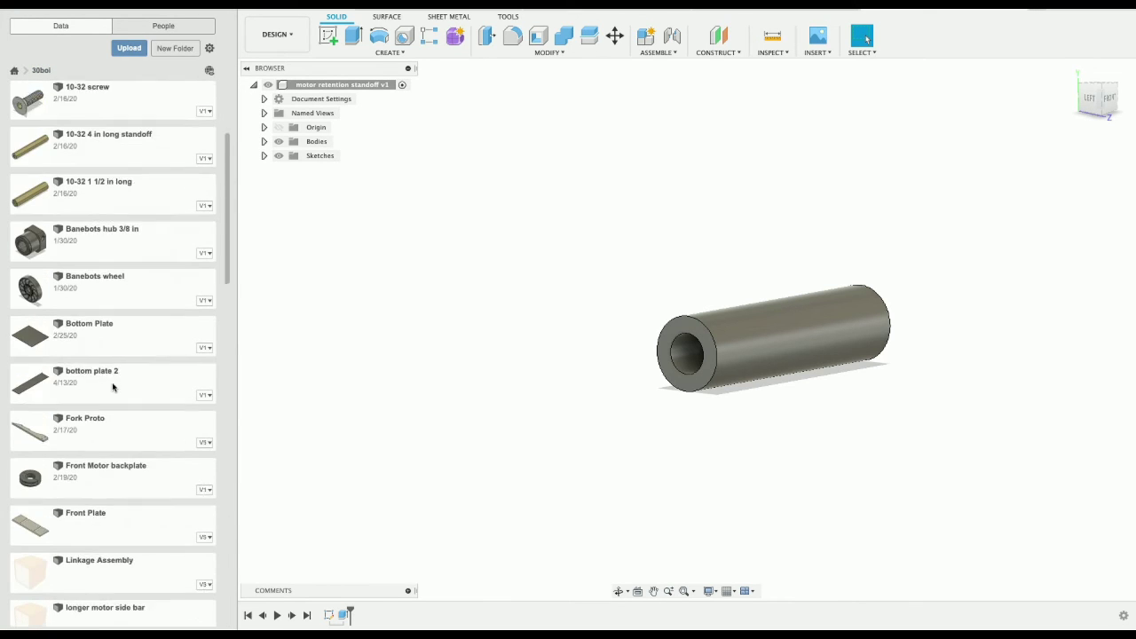
scroll(113, 387, "down", 1)
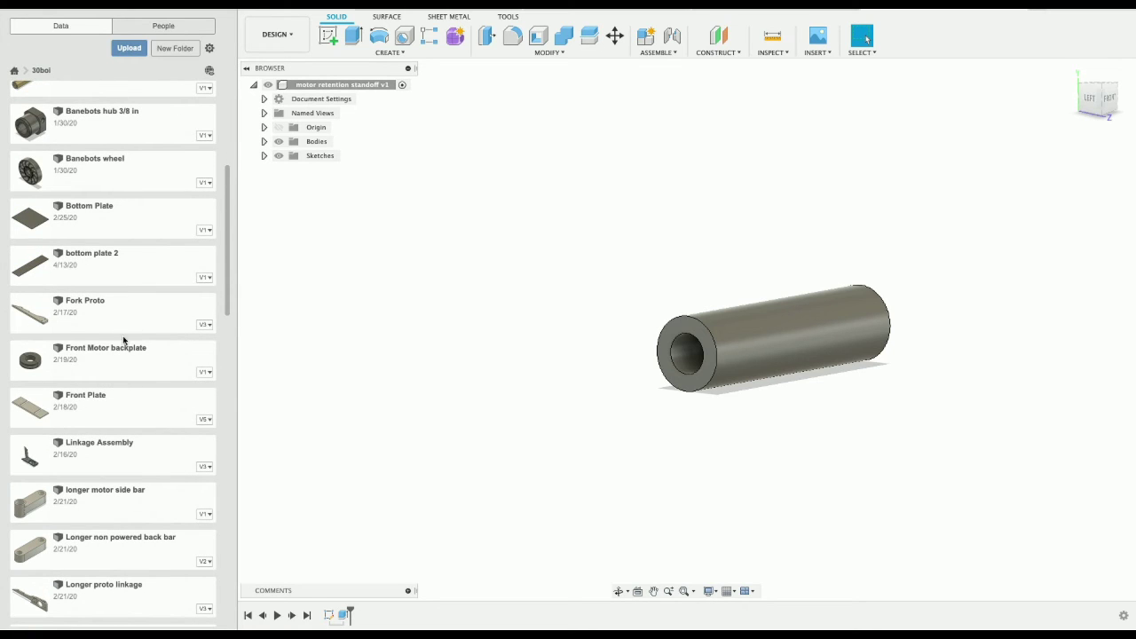
scroll(142, 484, "down", 2)
scroll(140, 493, "up", 8)
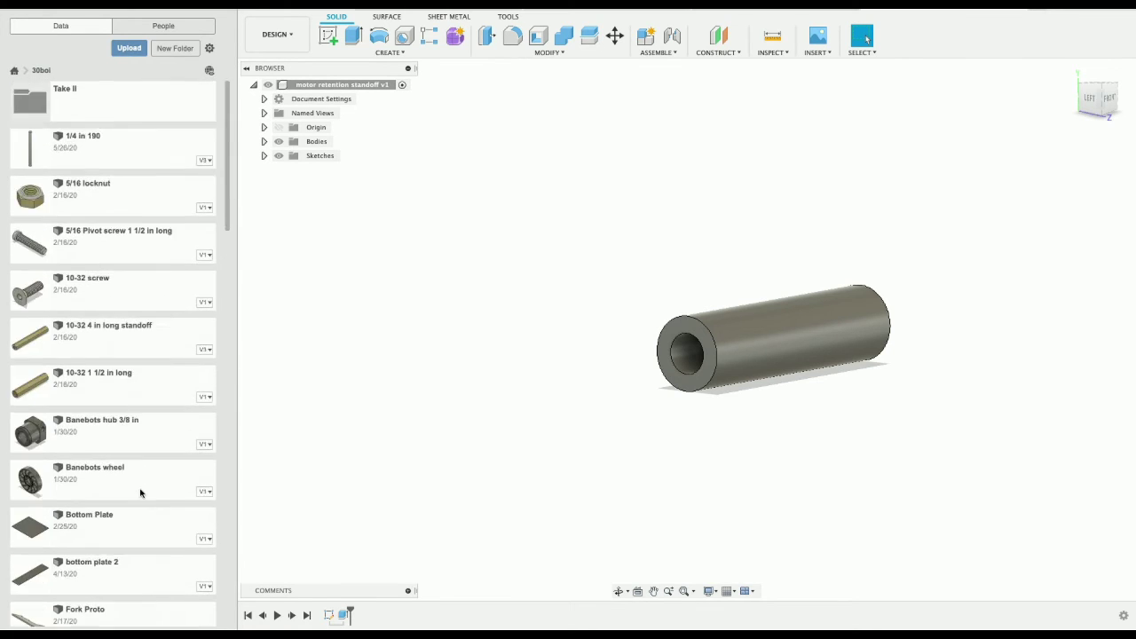
left_click(110, 95)
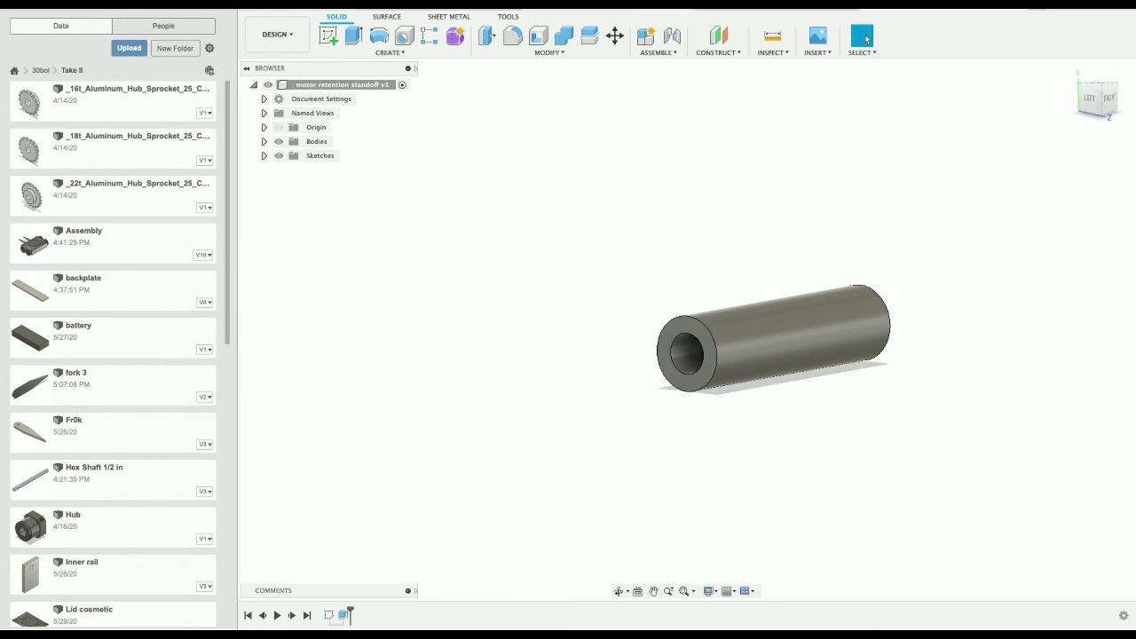
left_click(457, 12)
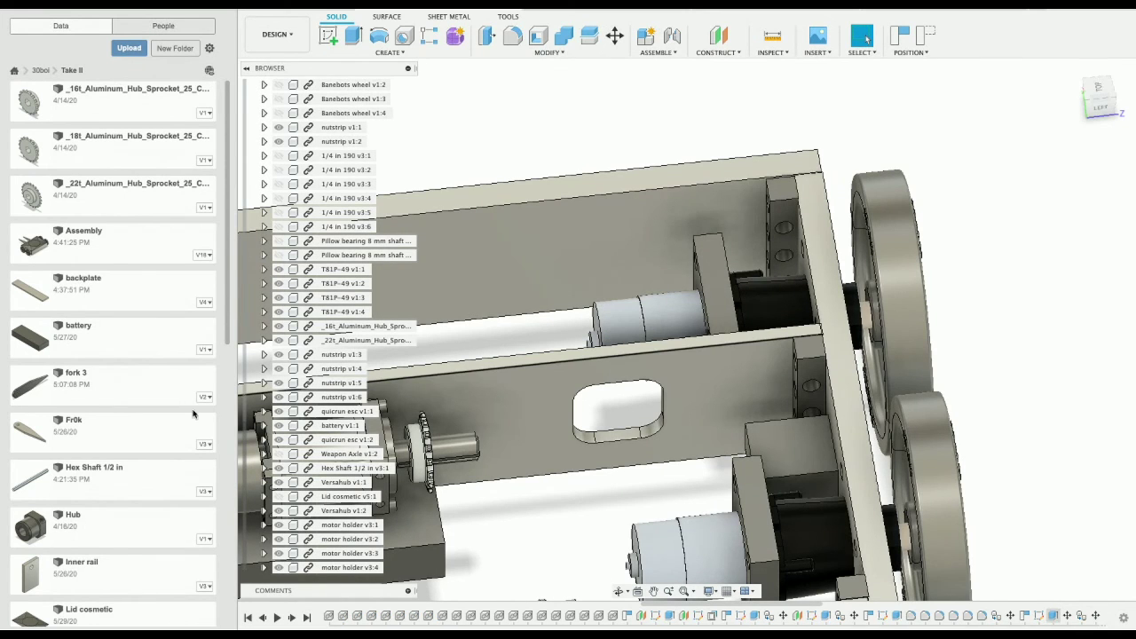
scroll(124, 424, "down", 10)
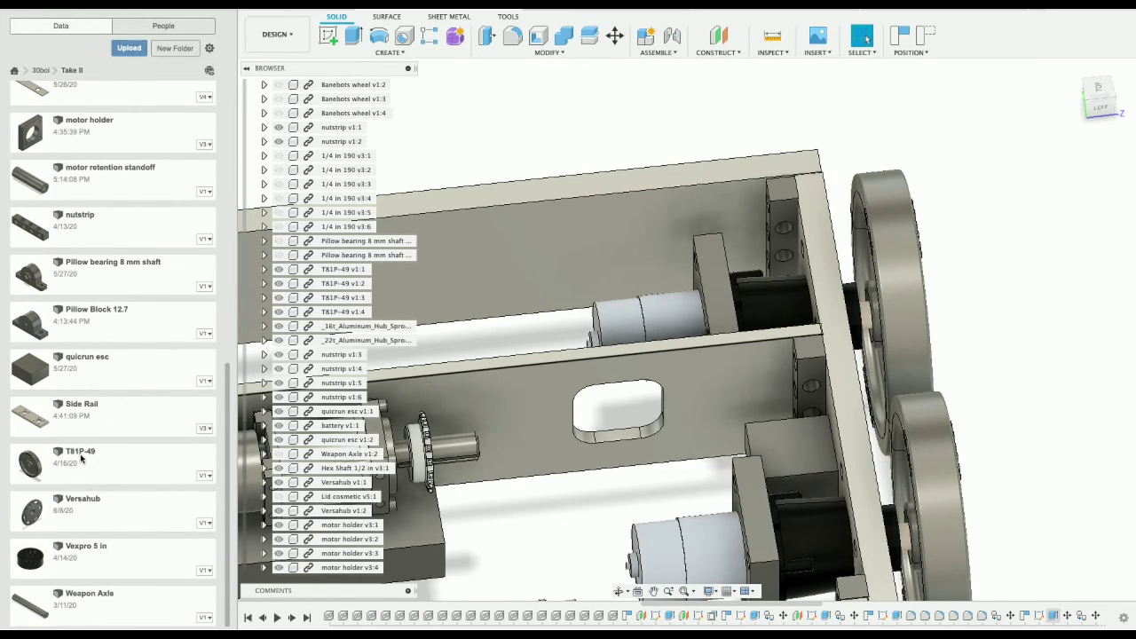
scroll(104, 607, "up", 10)
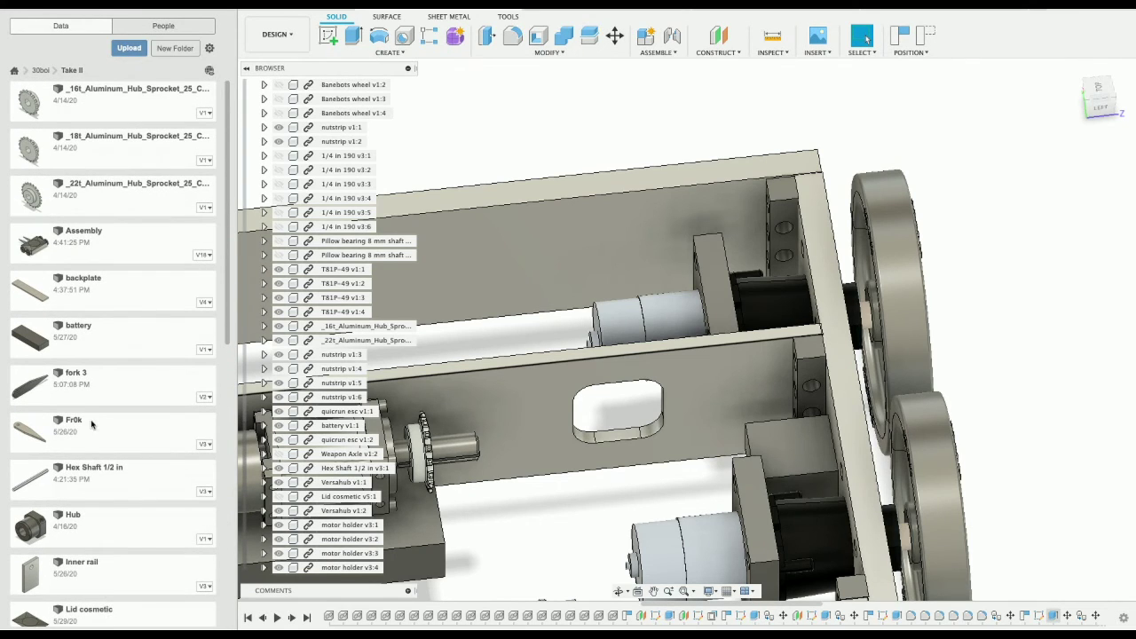
left_click(927, 9)
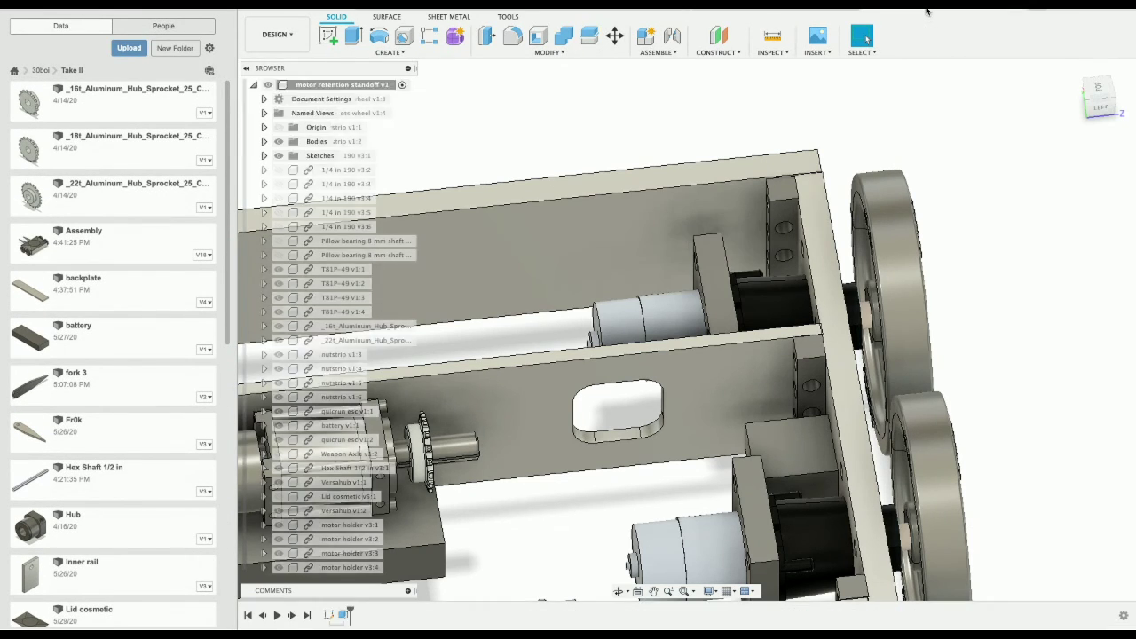
Step: Insert the motor retention standoff from the Take II folder into the robot assembly and hide the project files
scroll(191, 303, "down", 8)
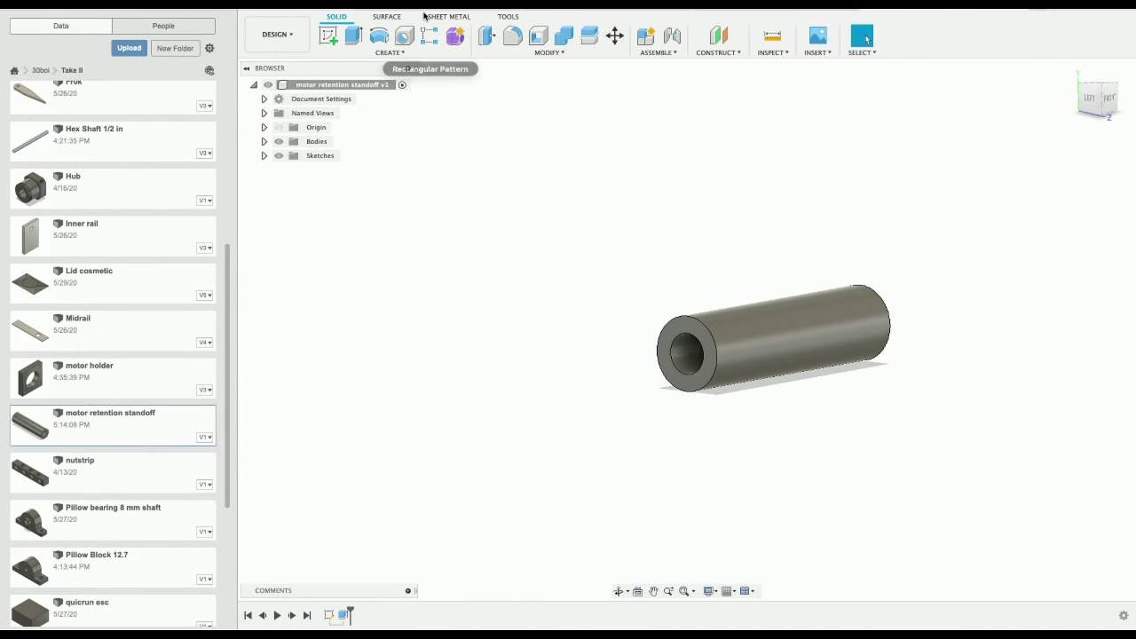
key("ctrl+Tab")
right_click(139, 430)
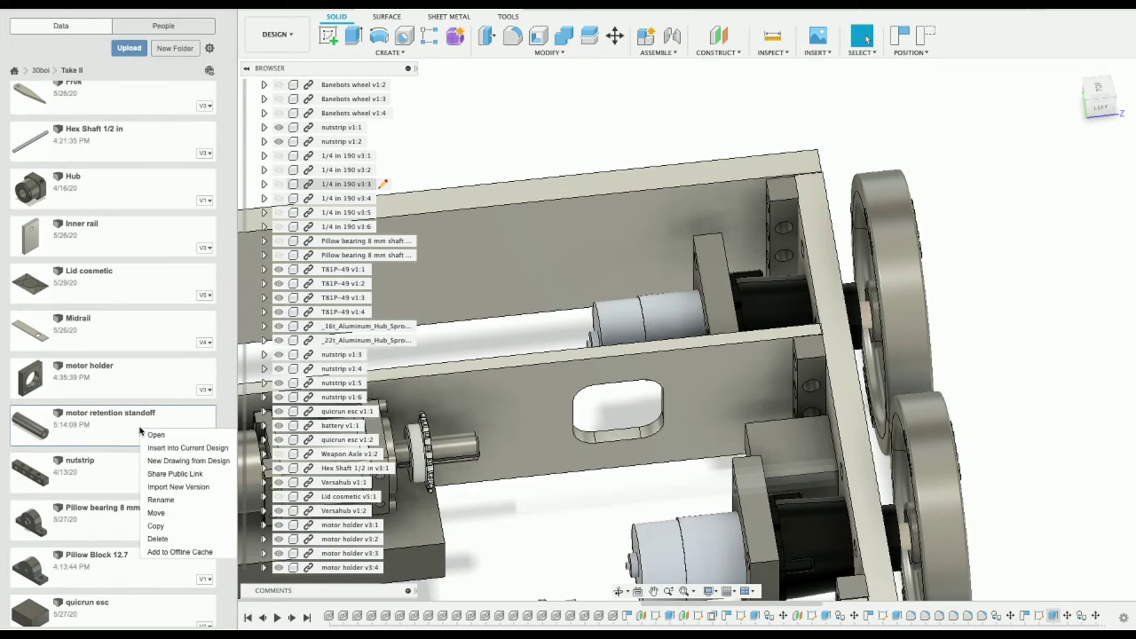
left_click(197, 449)
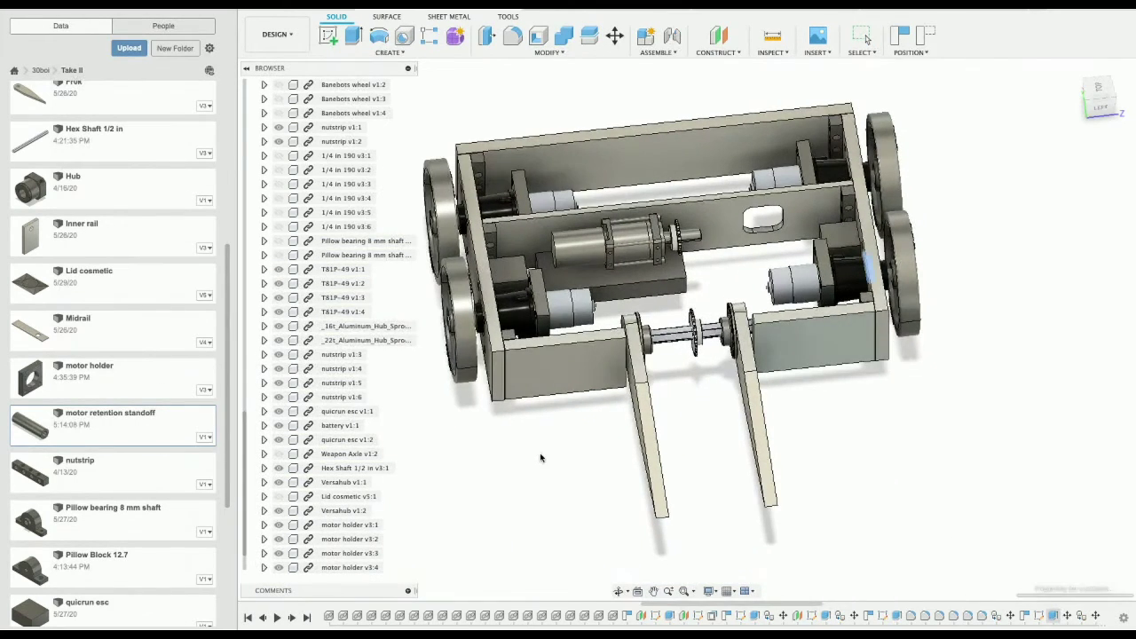
left_click(229, 13)
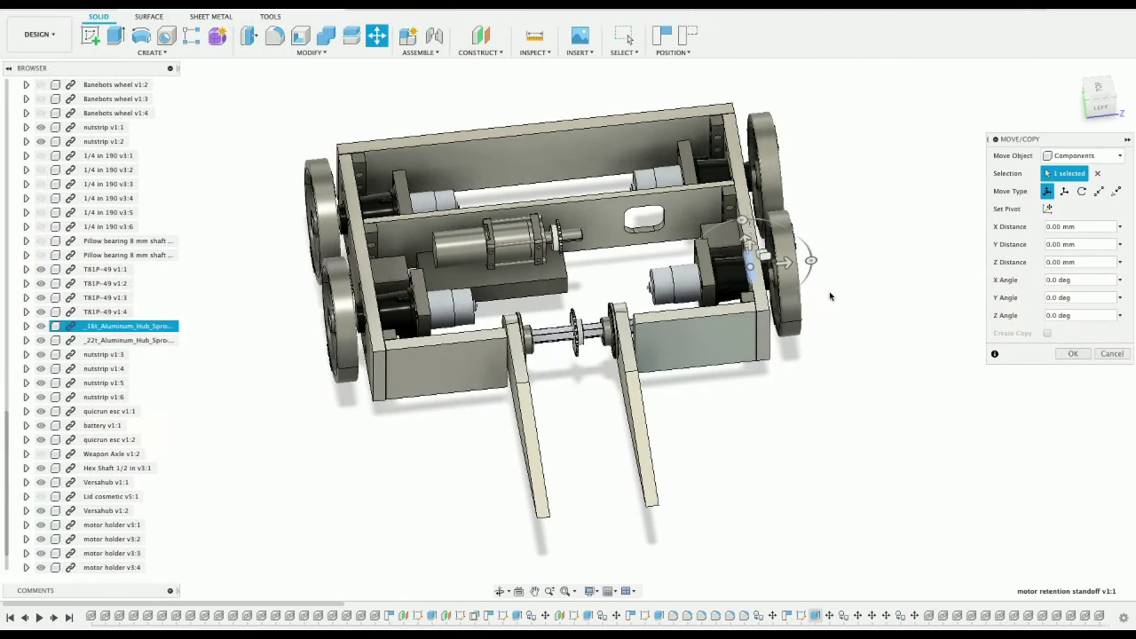
Step: Rotate the standoff 90° about Y and move it about 23.7 mm in X and 2.3 mm in Z, between motor holder and side rail
left_click(1098, 93)
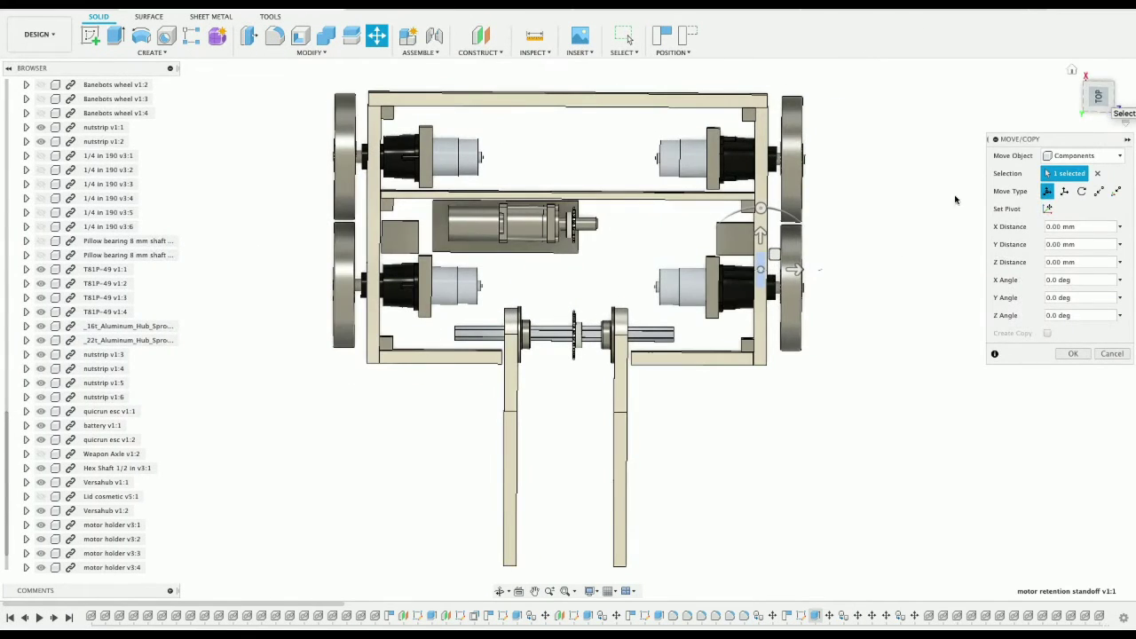
left_click_drag(761, 229, 700, 270)
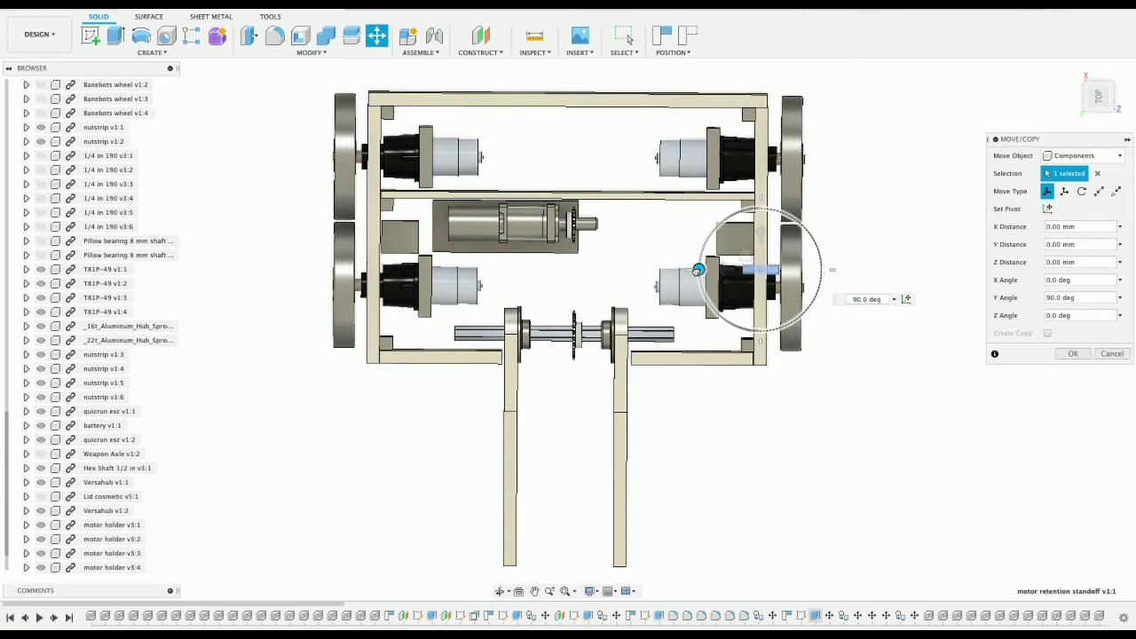
scroll(698, 270, "up", 5)
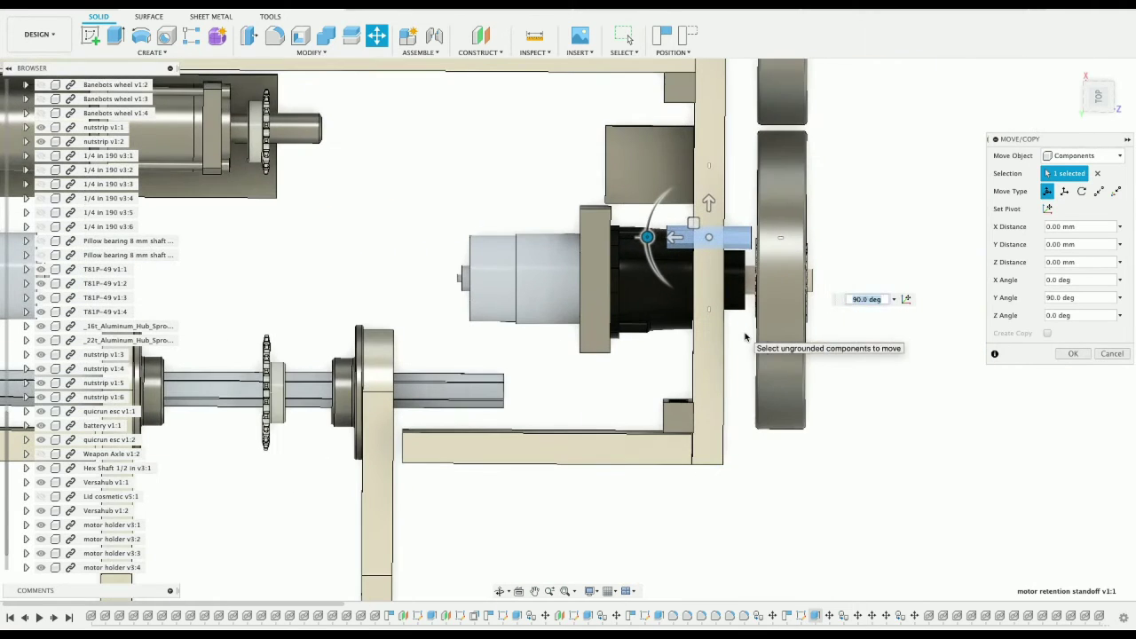
scroll(745, 337, "up", 3)
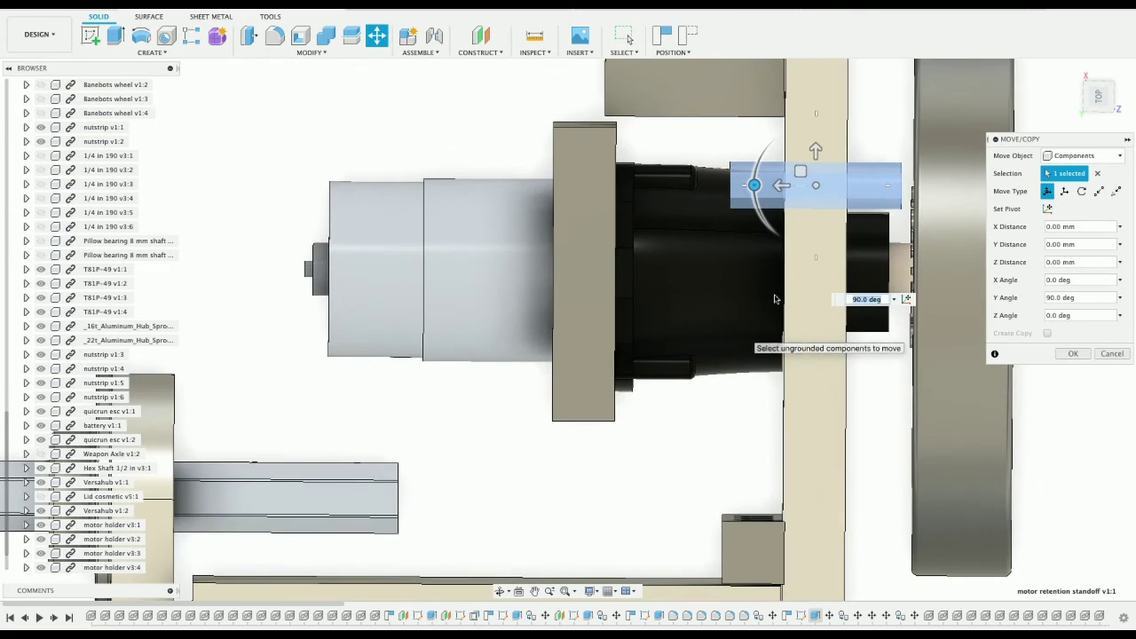
left_click_drag(817, 190, 702, 178)
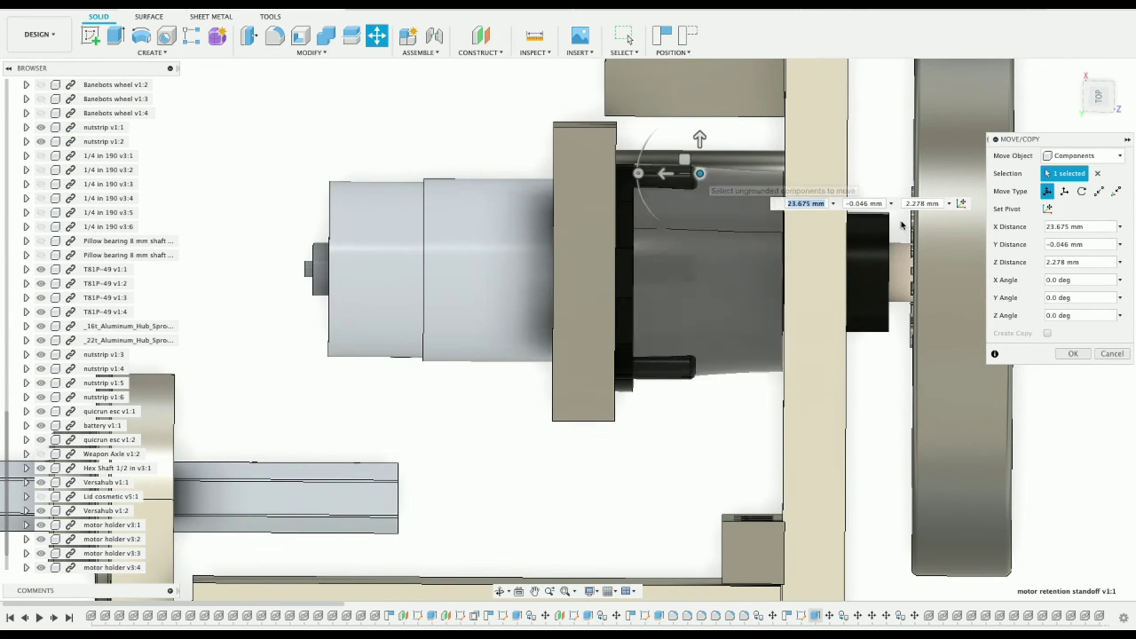
Step: Raise the motor retention standoff 30 mm in Y and nudge it about 0.2 mm in X, -0.9 mm in Y and 2 mm in Z
middle_click_drag(700, 176, 1049, 33, "shift")
middle_click_drag(1074, 86, 771, 249, "shift")
left_click_drag(724, 260, 742, 135)
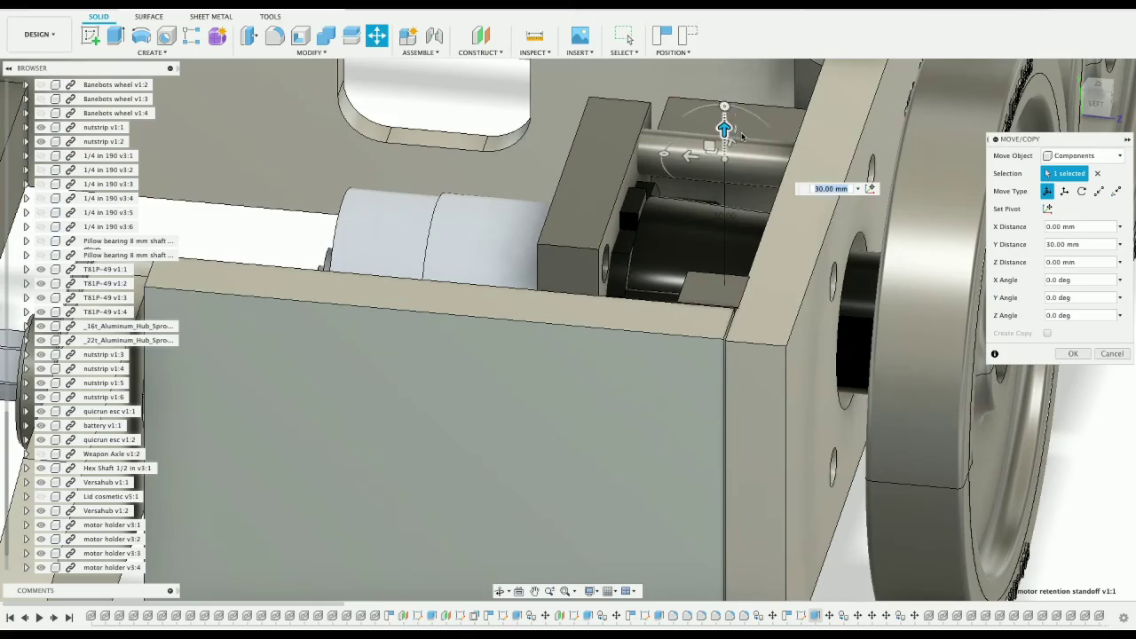
left_click_drag(1133, 96, 980, 103)
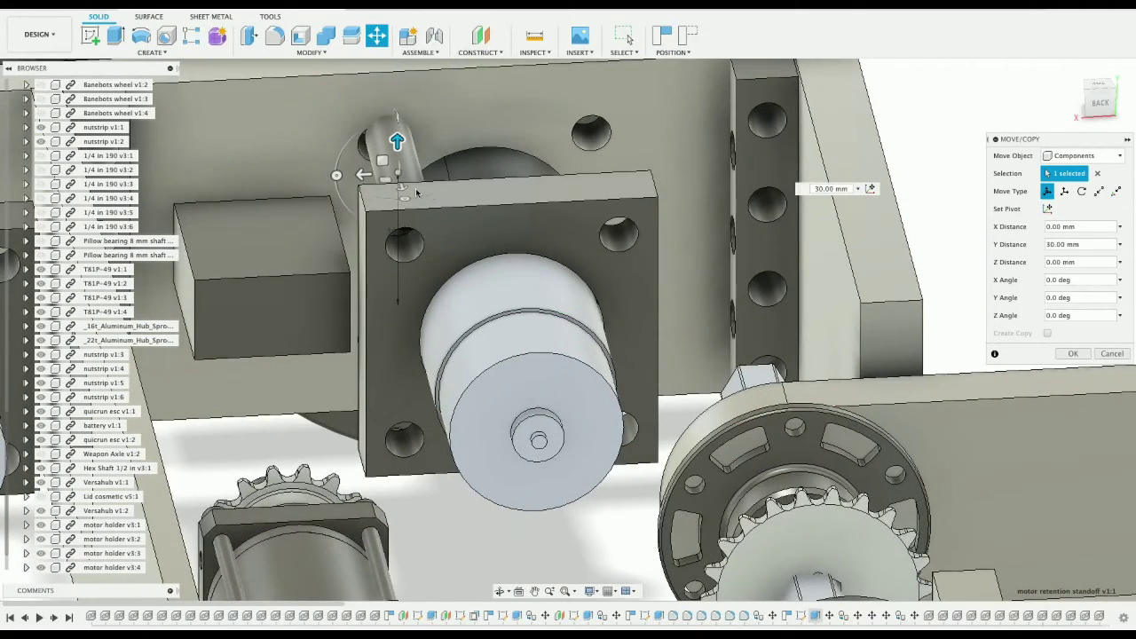
left_click_drag(397, 176, 388, 179)
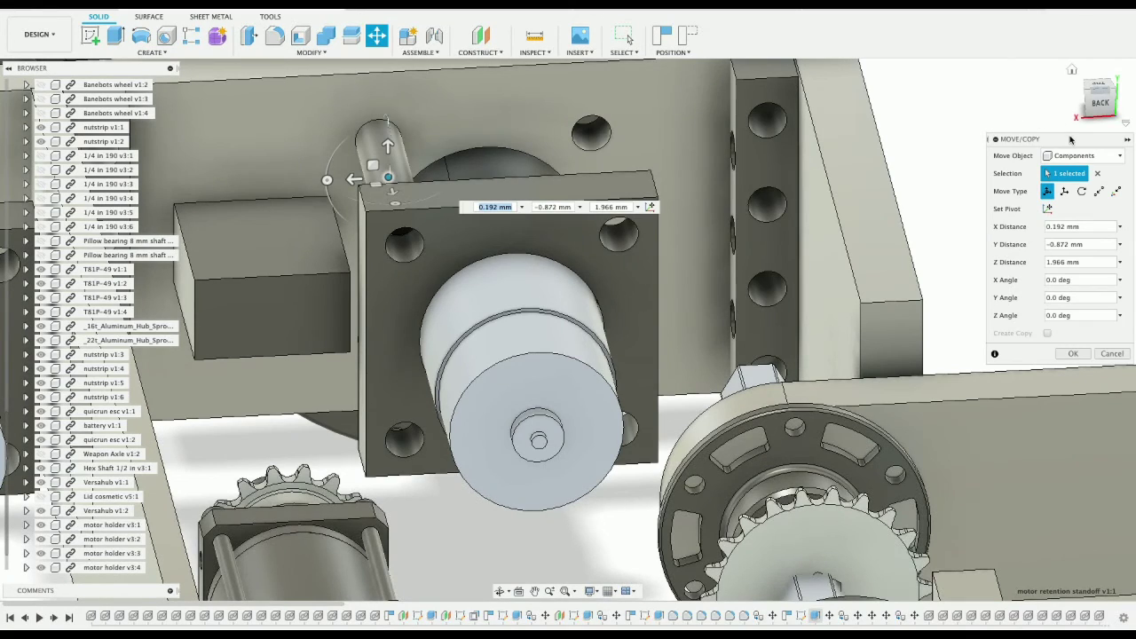
key("Return")
left_click(1098, 109)
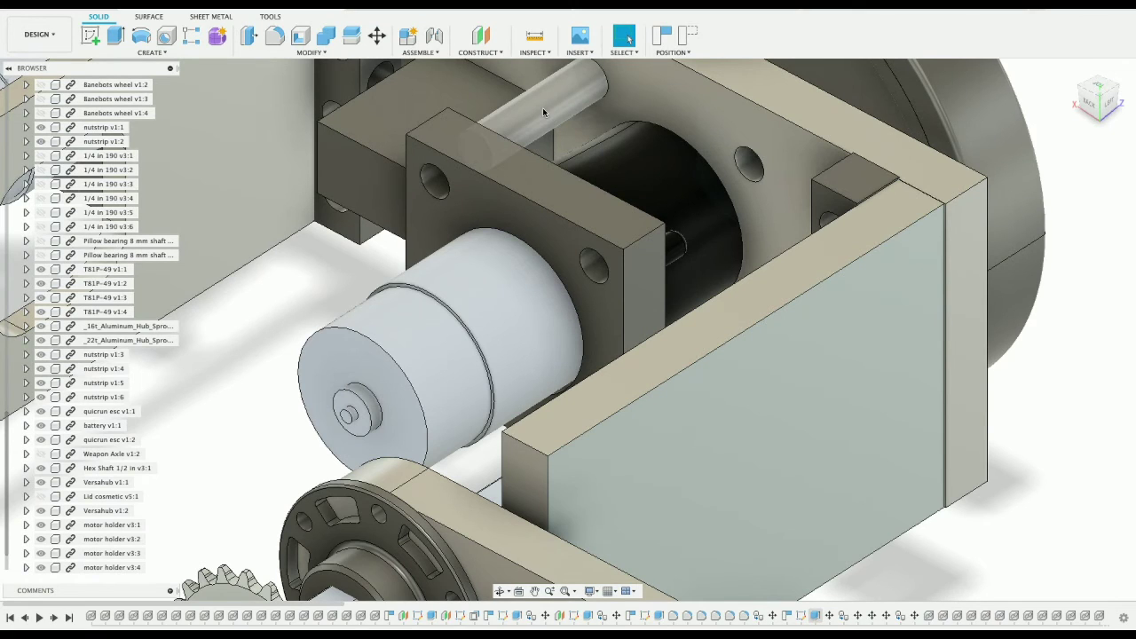
left_click(543, 112)
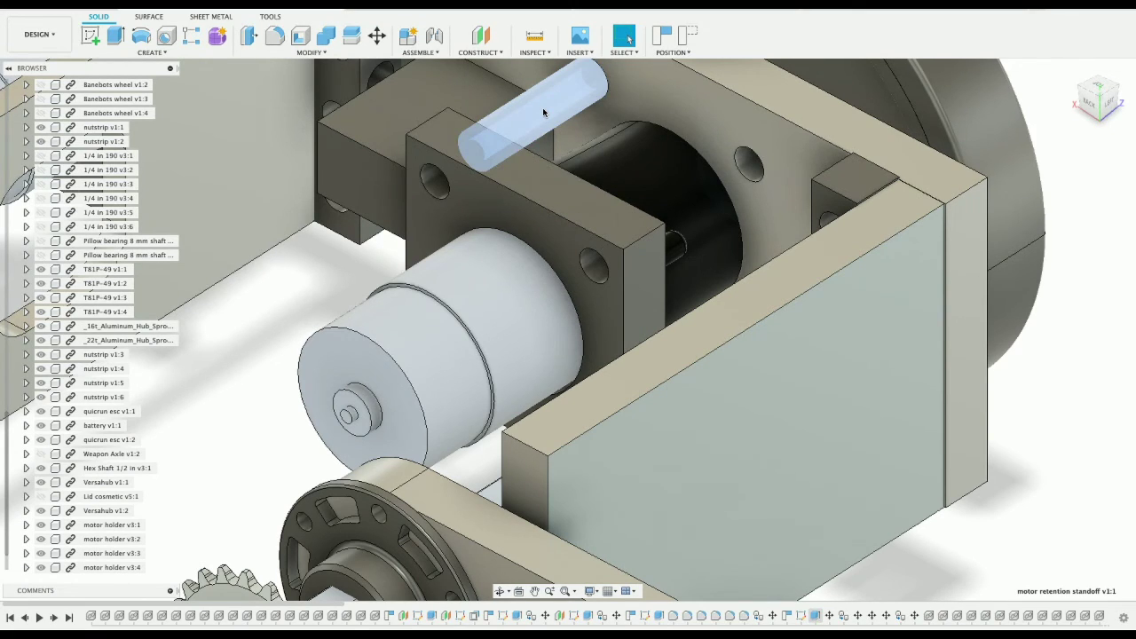
right_click(543, 112)
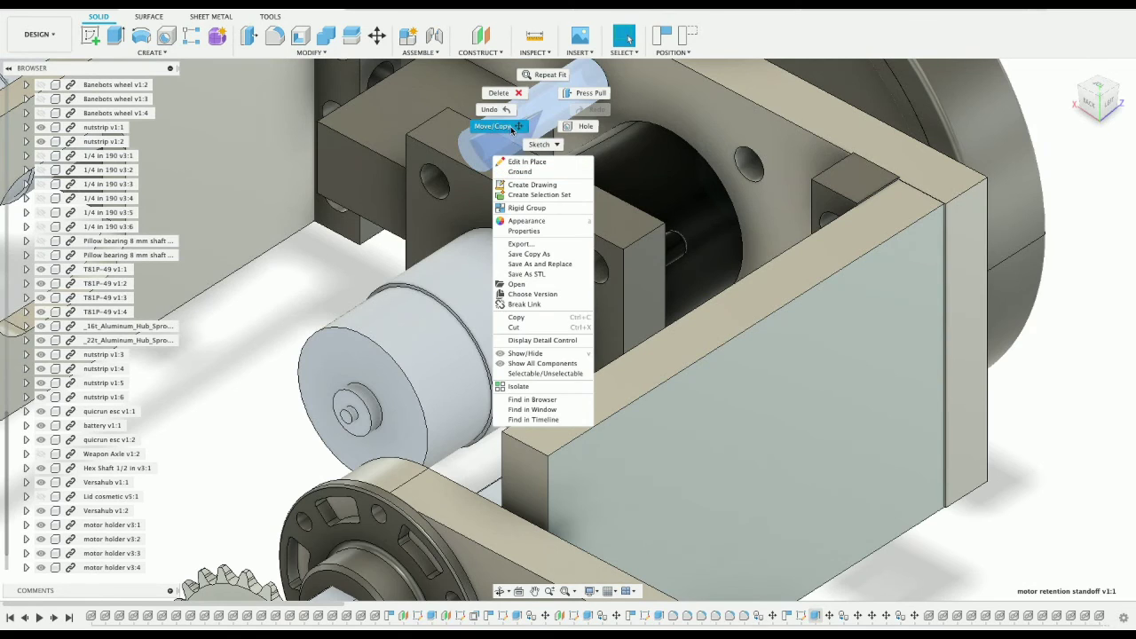
left_click(512, 130)
left_click(1060, 351)
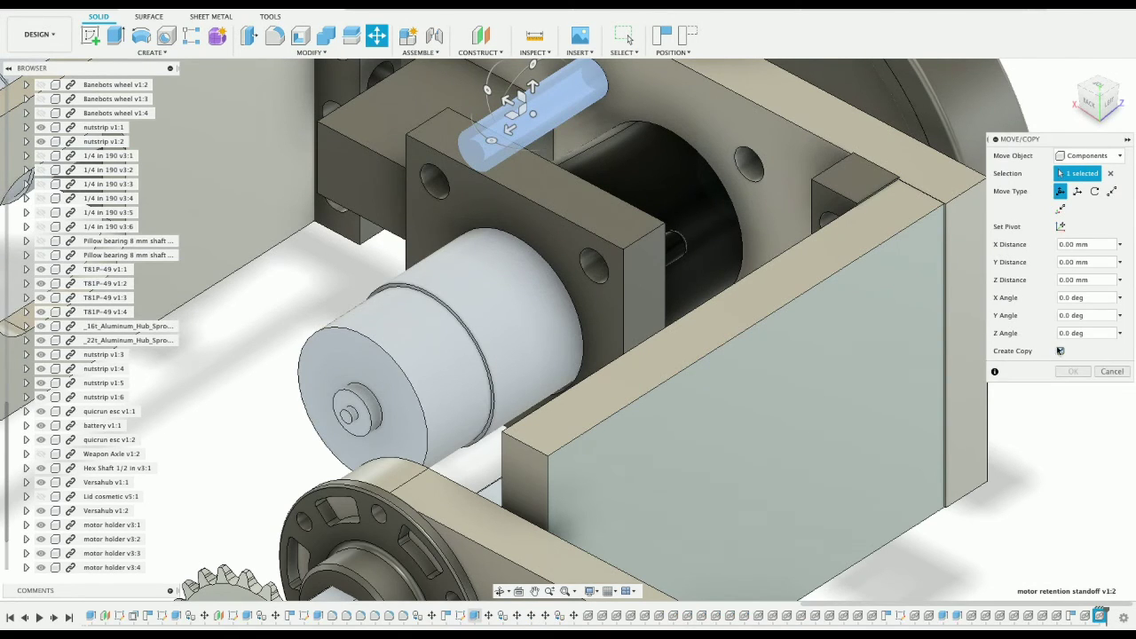
left_click(1106, 371)
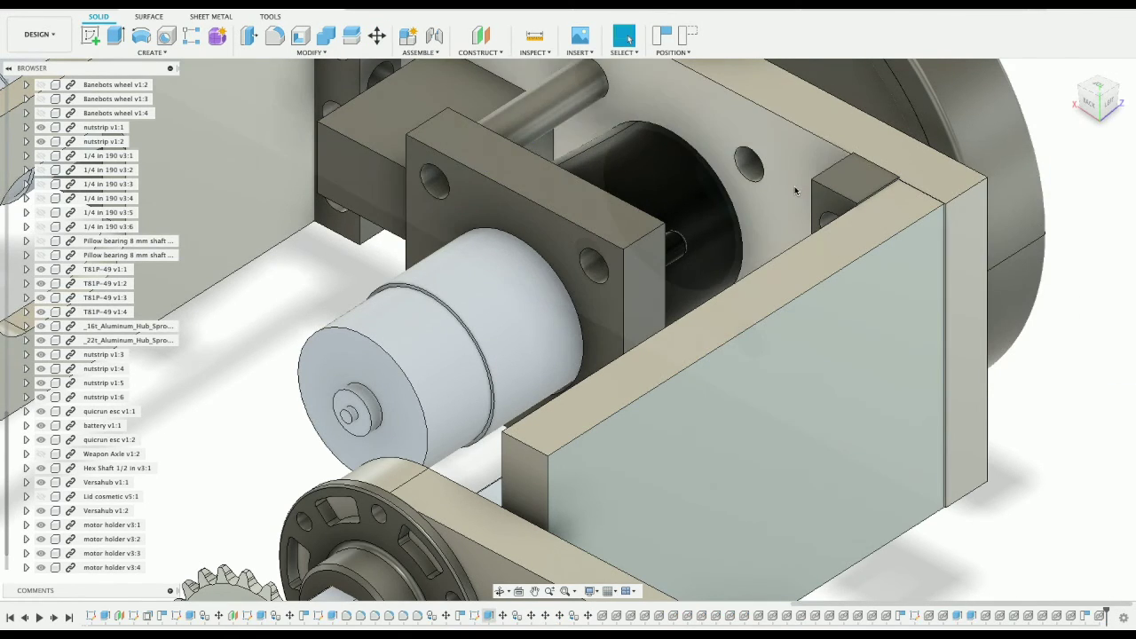
Step: Examine the robot frame from above and below, checking the drive motors and the area around the placed standoff
middle_click_drag(760, 192, 582, 226)
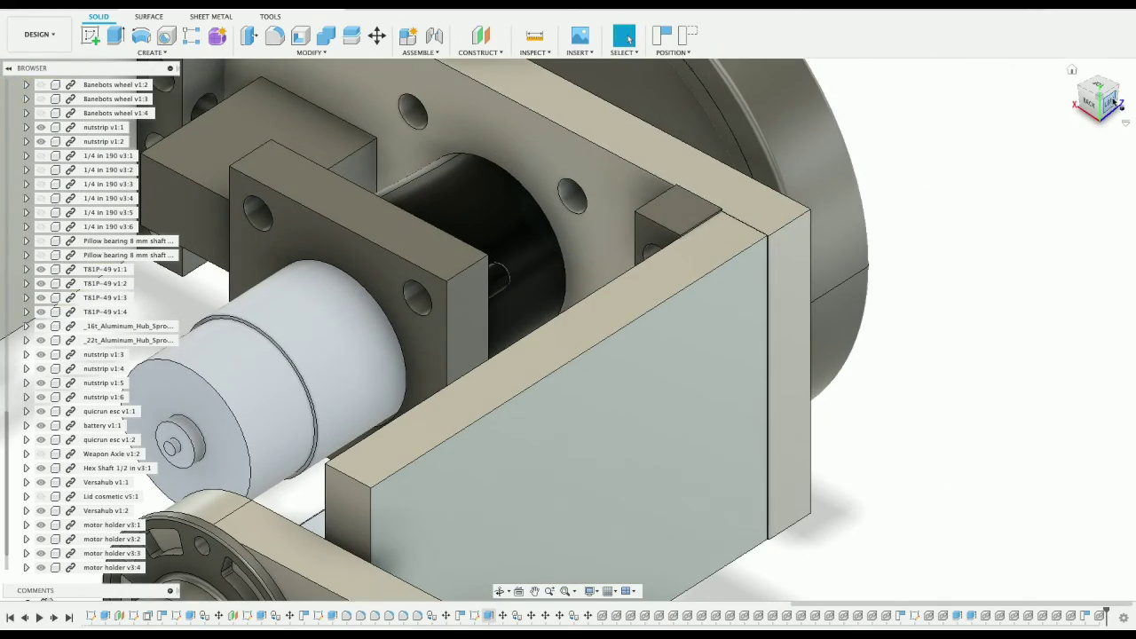
mouse_move(1114, 102)
left_mouse_down()
mouse_move(821, 70)
mouse_move(874, 51)
mouse_move(930, 103)
mouse_move(816, 228)
left_mouse_up()
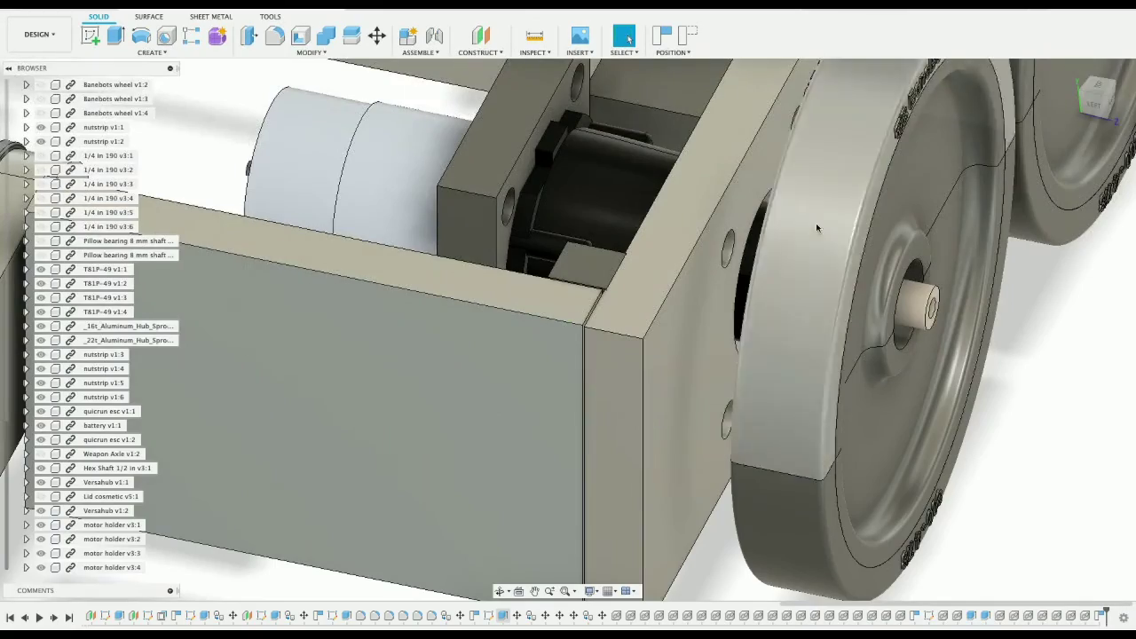
key("F6")
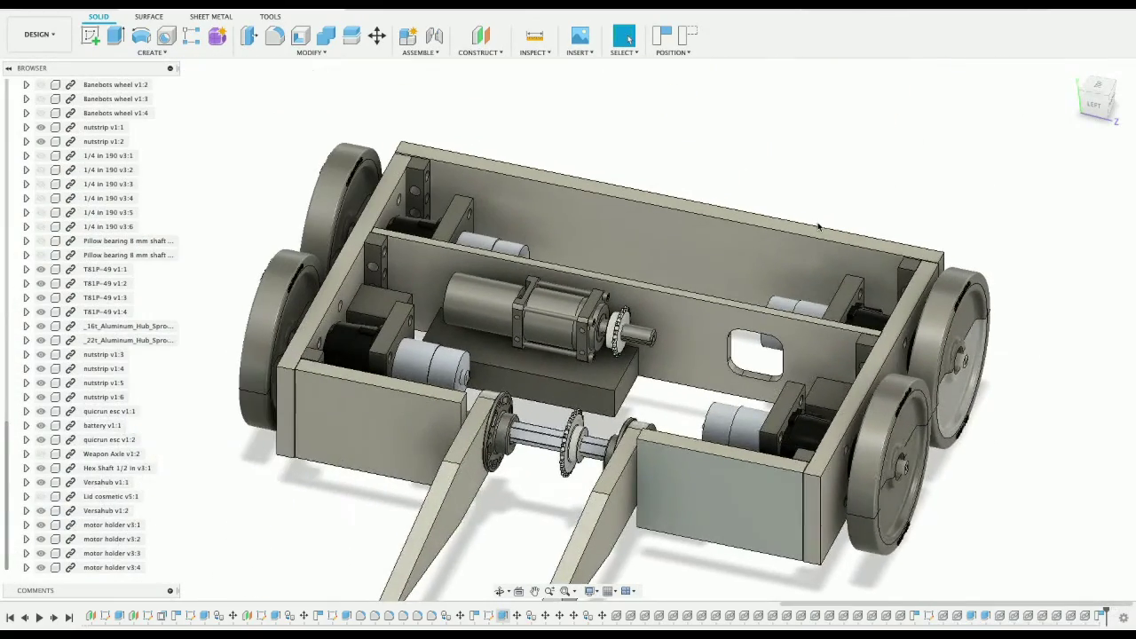
left_click_drag(1110, 99, 1107, 22)
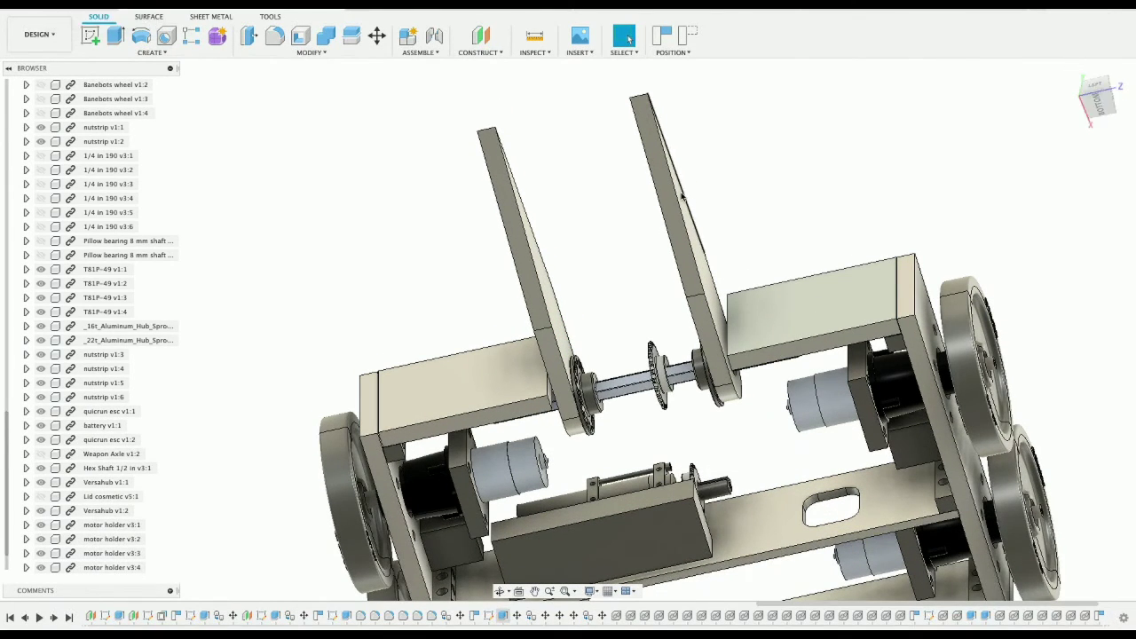
mouse_move(1103, 110)
left_mouse_down()
mouse_move(1099, 221)
mouse_move(1065, 231)
left_mouse_up()
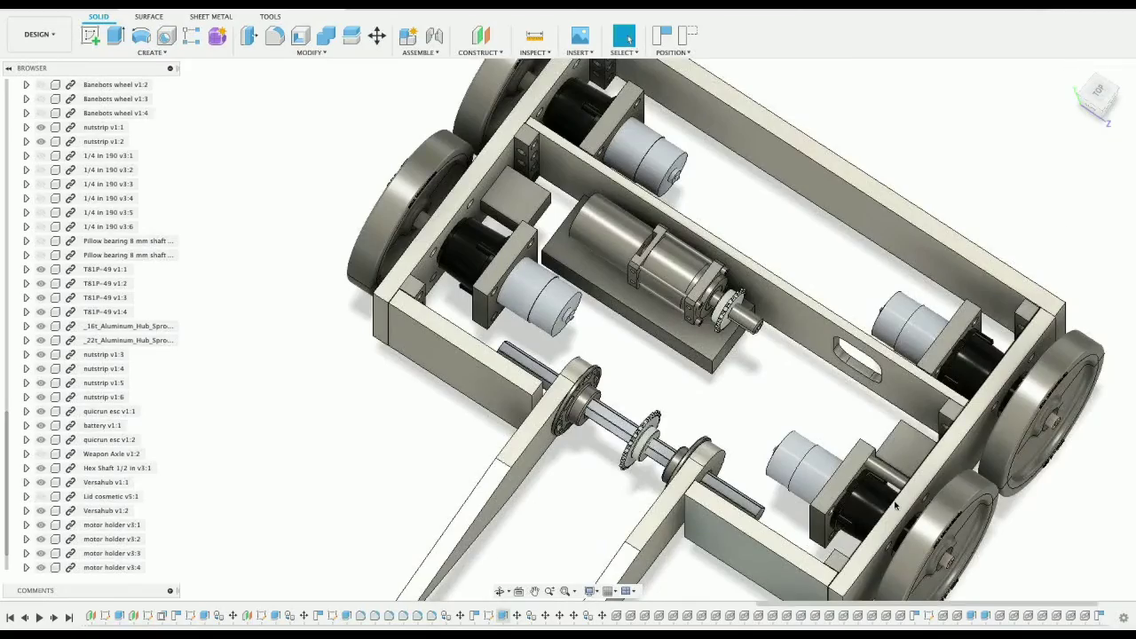
scroll(547, 351, "up", 5)
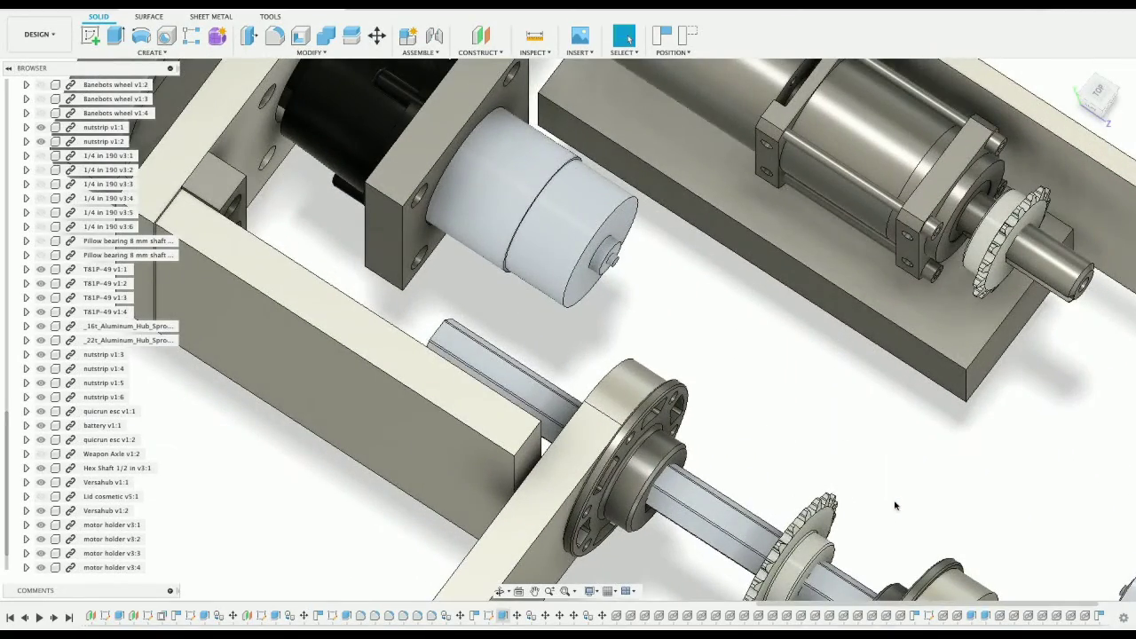
scroll(894, 505, "down", 4)
scroll(895, 505, "right", 5)
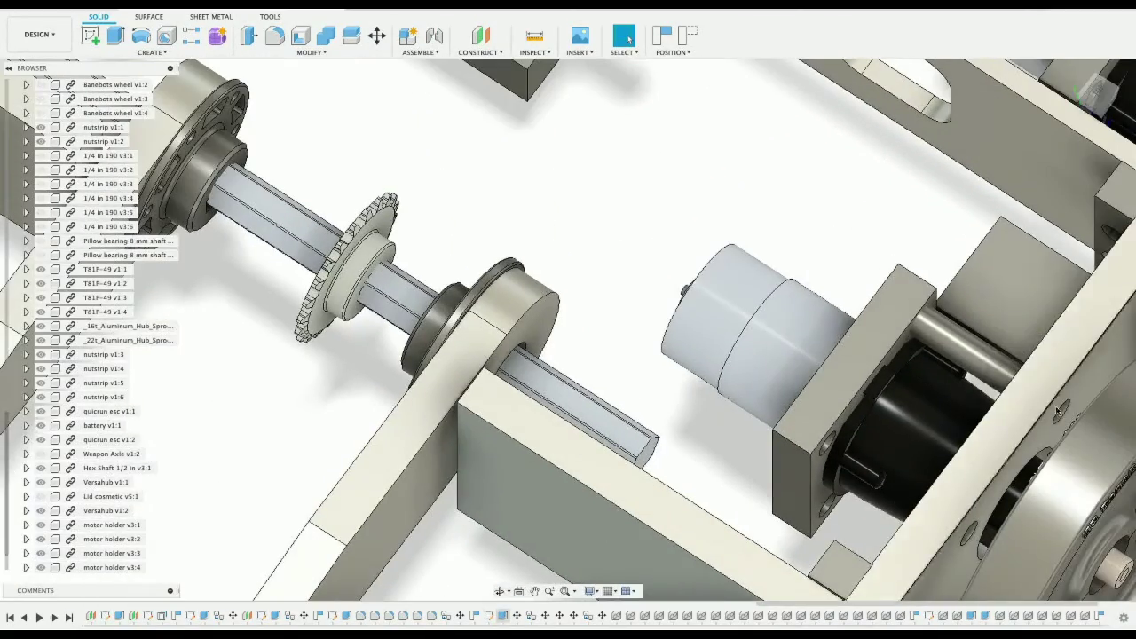
Step: Copy the motor retention standoff -45 mm in Z to the other side of the same motor
right_click(992, 371)
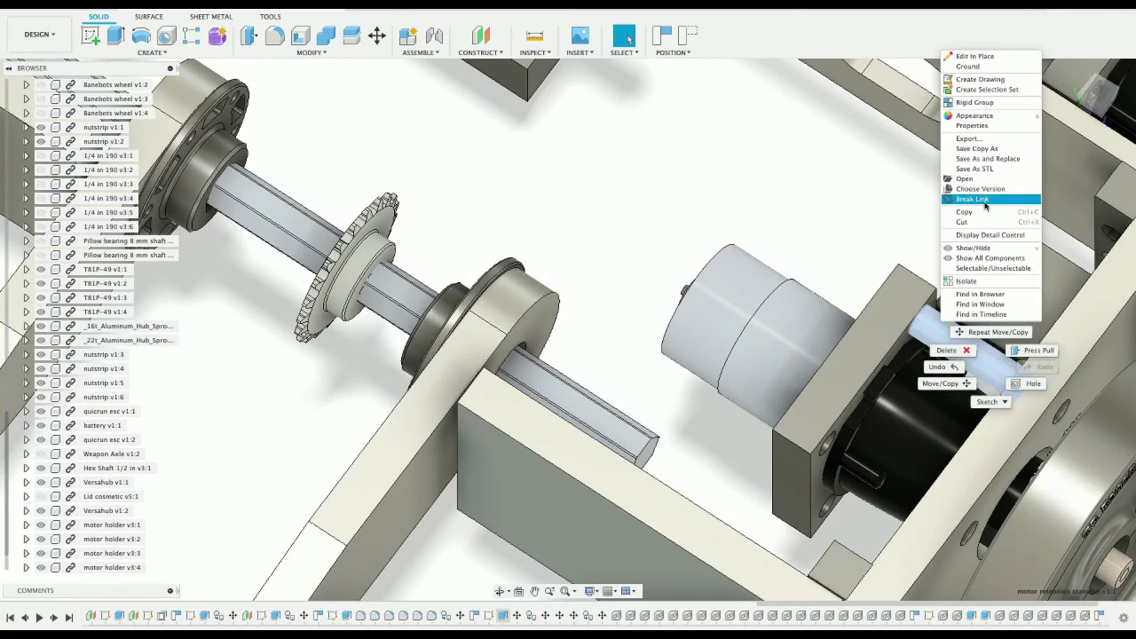
left_click(943, 383)
left_click(1059, 352)
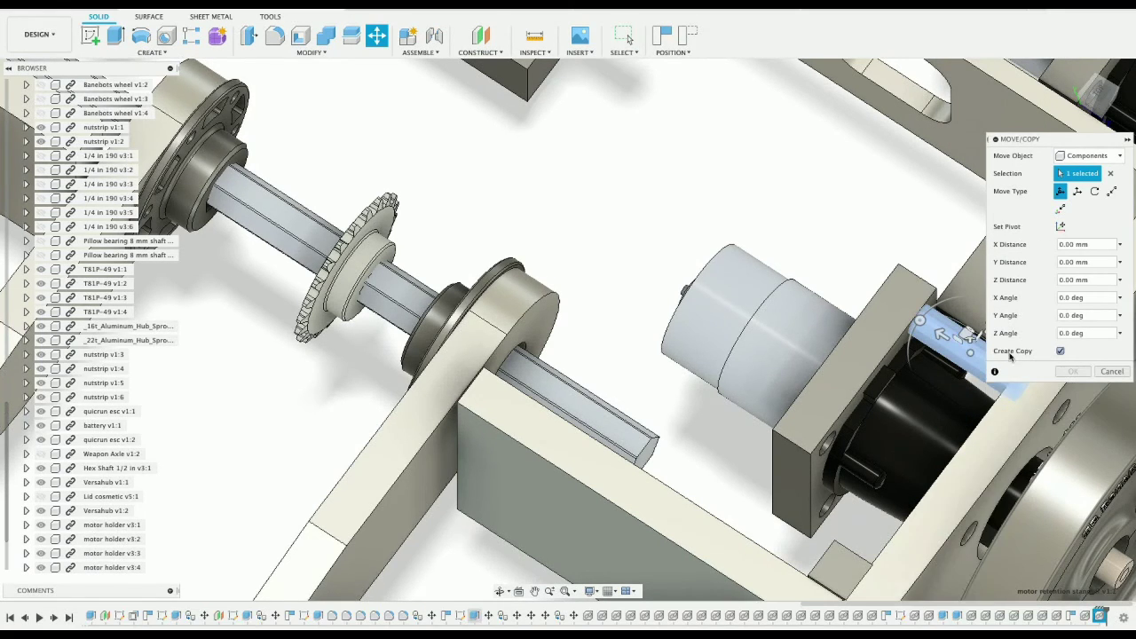
scroll(847, 328, "right", 5)
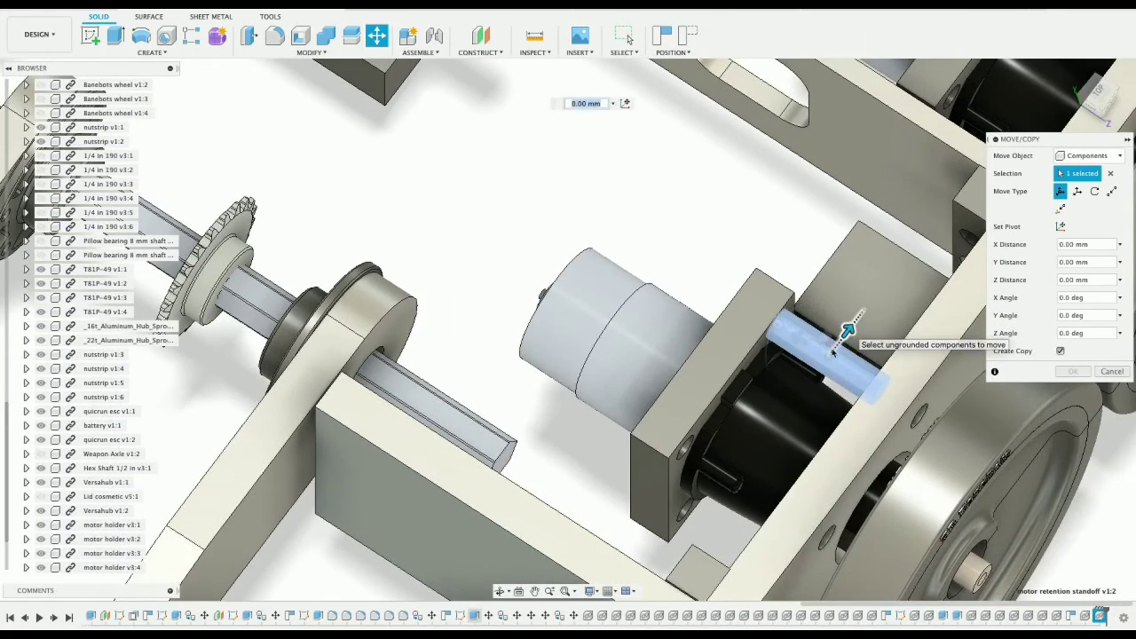
left_click_drag(849, 329, 753, 452)
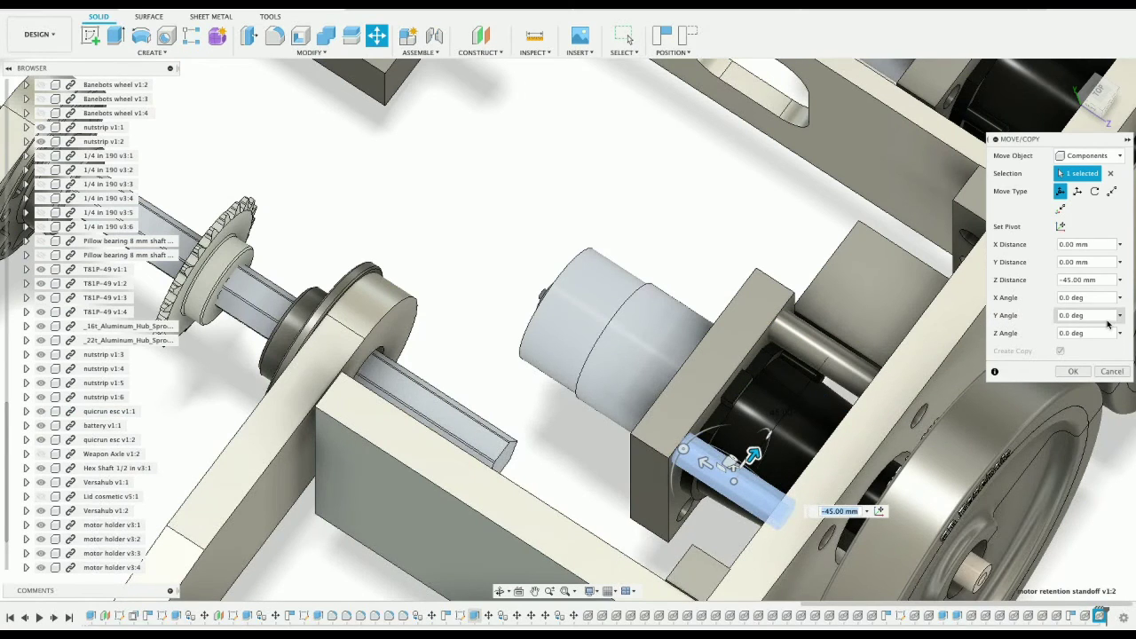
left_click(1072, 371)
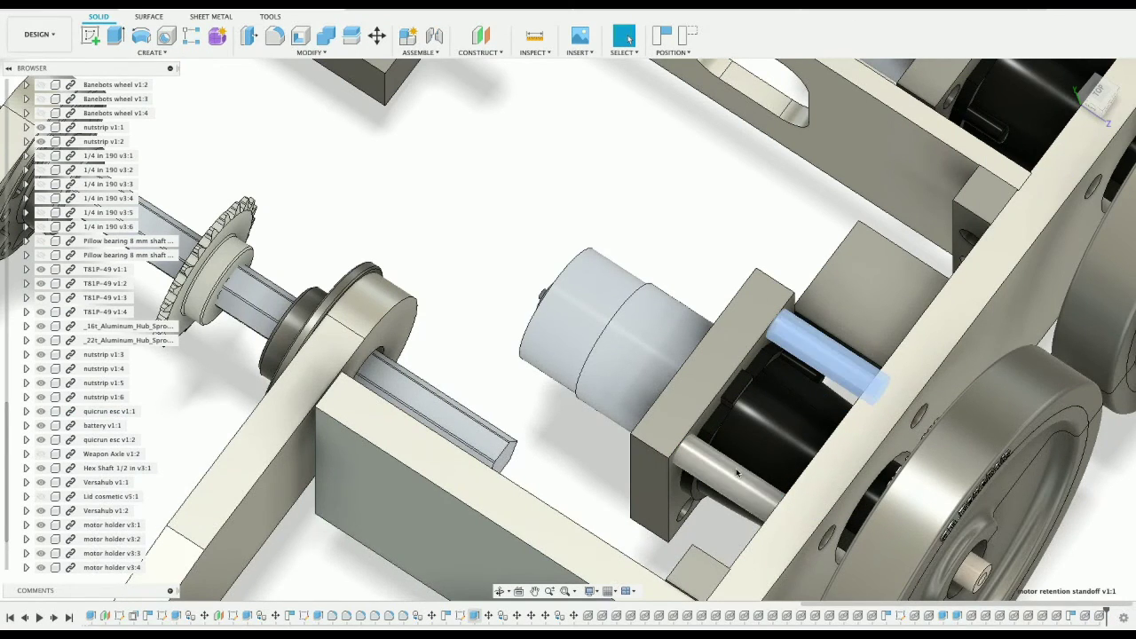
Step: Copy both motor retention standoffs -45 mm in Y to form the lower pair at the same motor
left_click(736, 474, "shift")
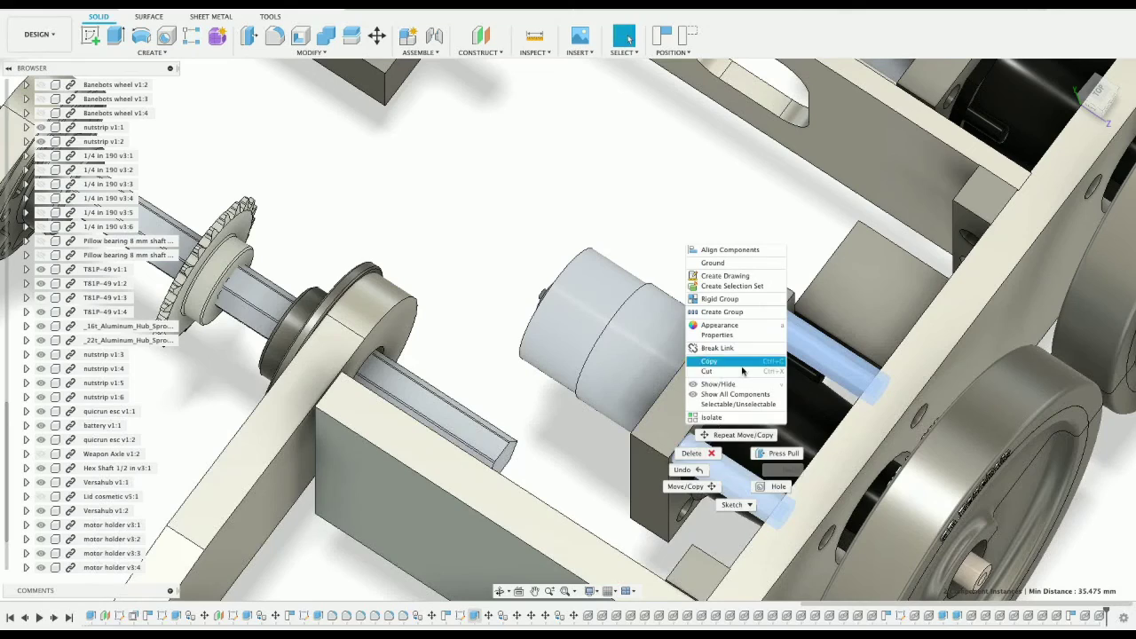
left_click(685, 486)
left_click(1060, 351)
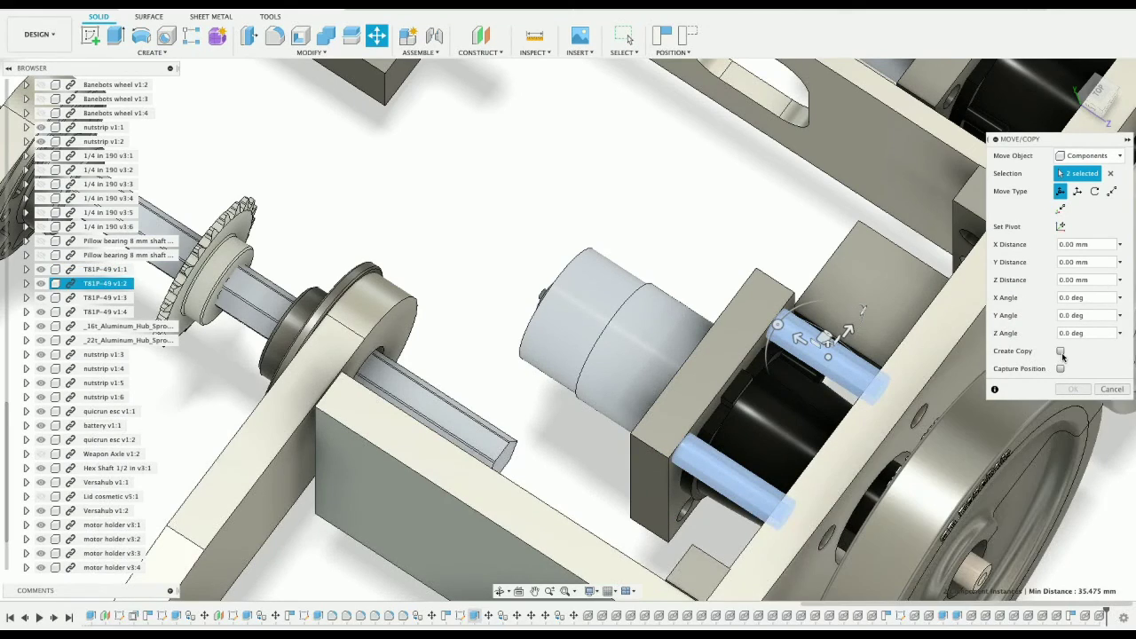
left_click(1097, 96)
left_click_drag(1129, 35, 1131, 25)
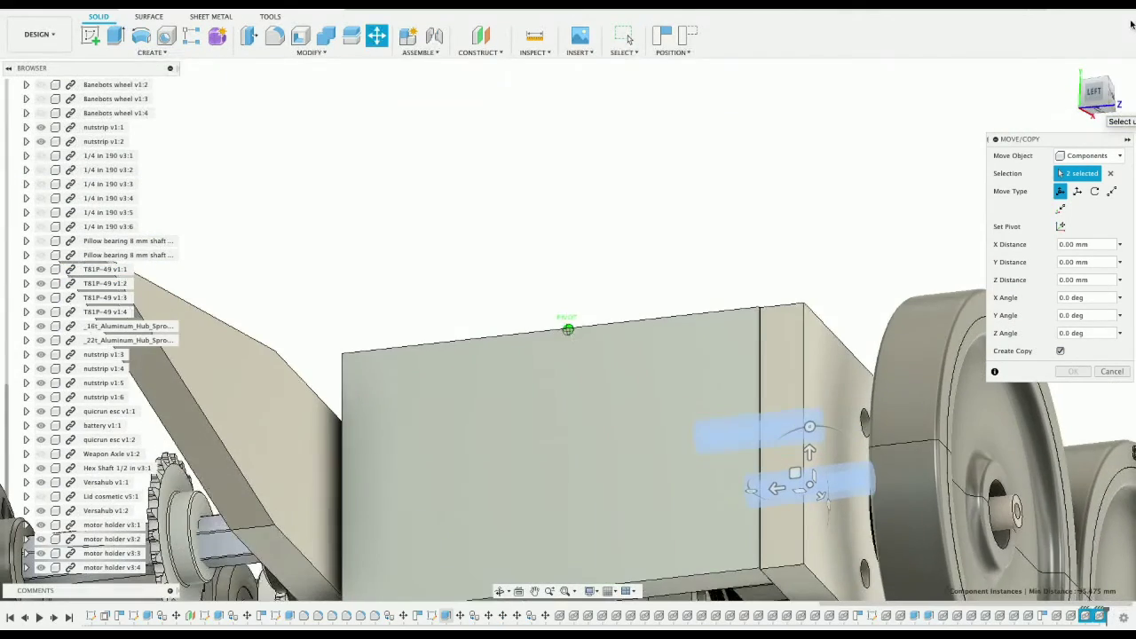
scroll(964, 307, "down", 5)
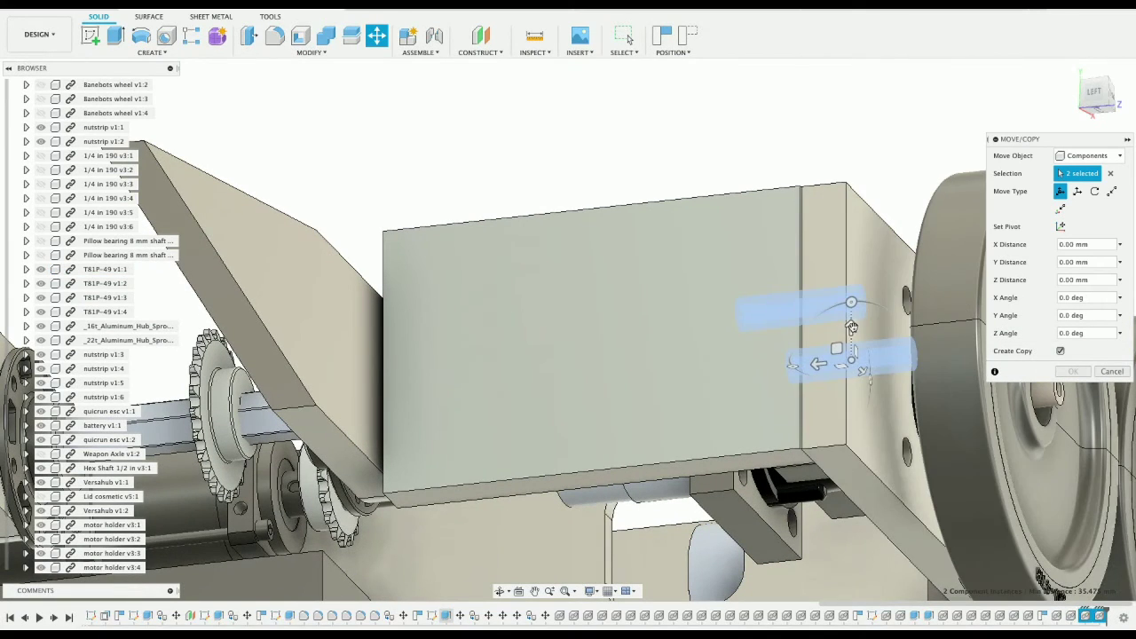
left_click_drag(851, 329, 841, 481)
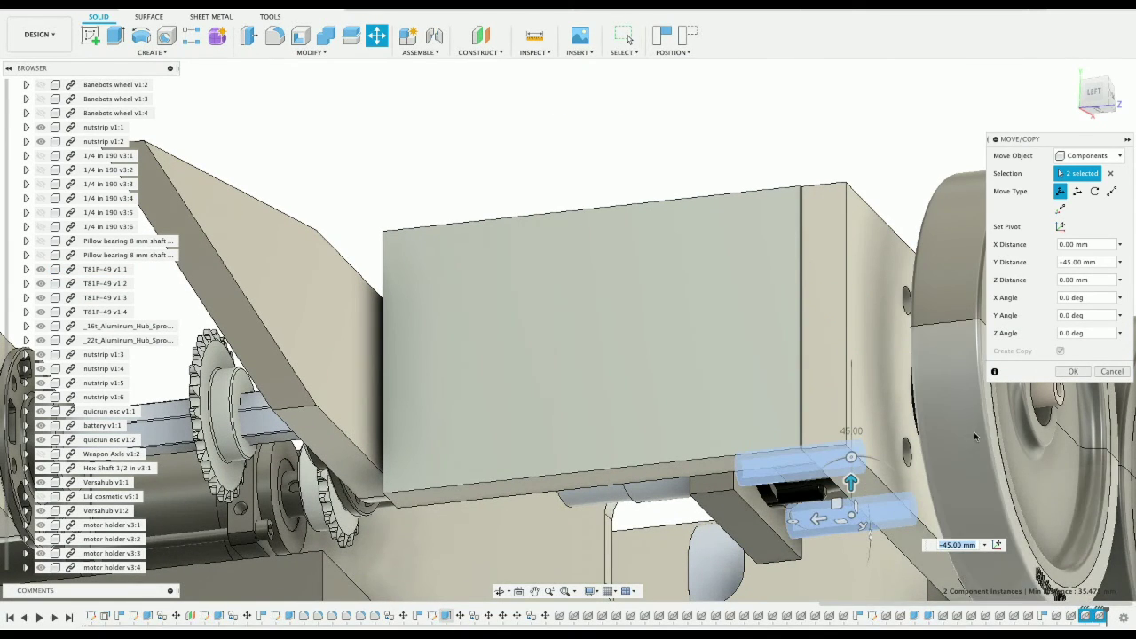
left_click(1074, 371)
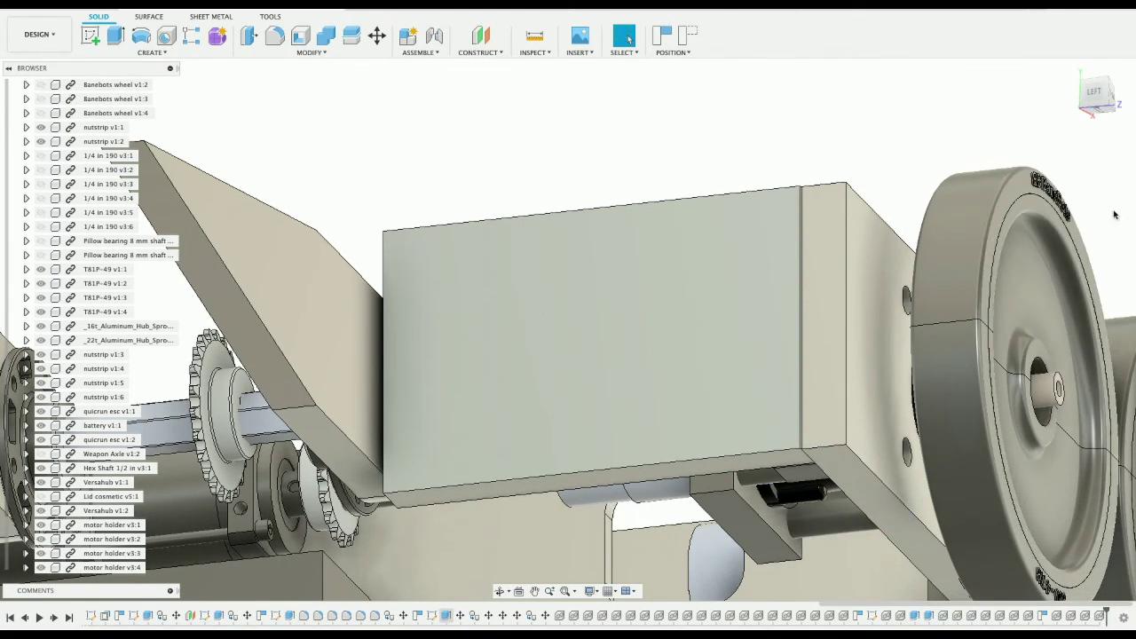
Step: Copy the four motor retention standoffs 120 mm in Z toward the neighbouring drive motor on the same side rail
scroll(106, 534, "down", 2)
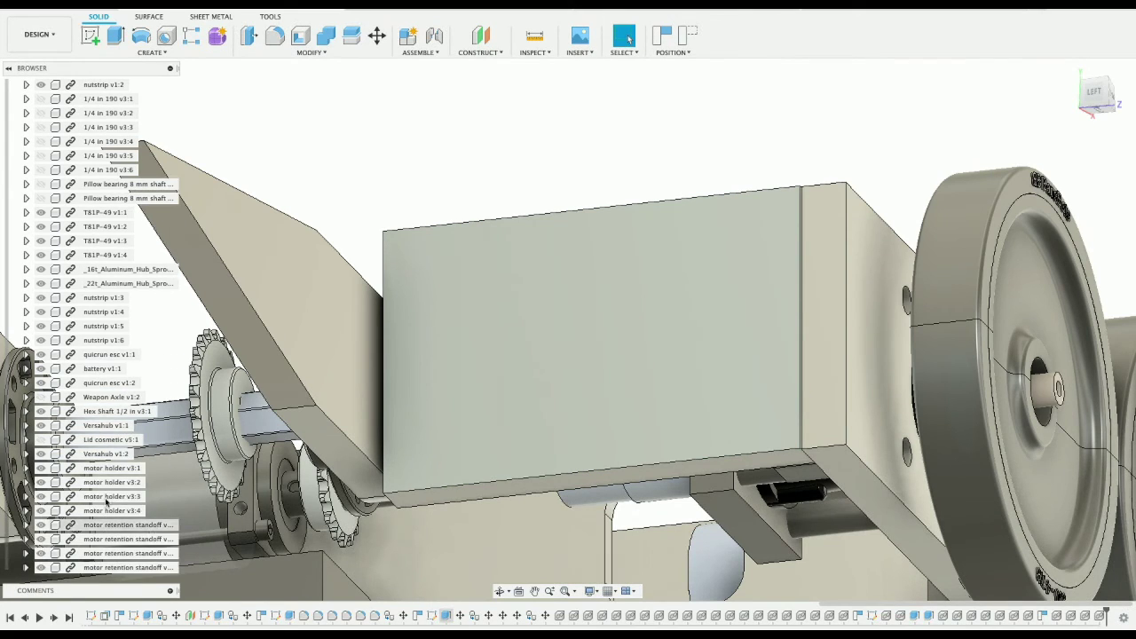
left_click(114, 526)
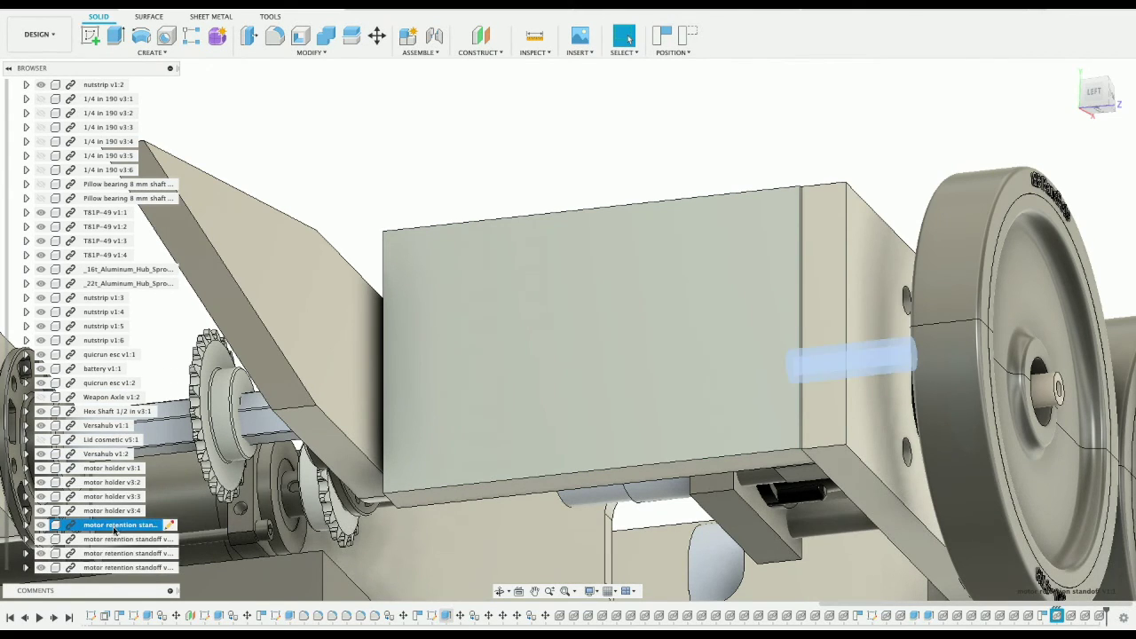
left_click(113, 539, "ctrl")
left_click(112, 553, "ctrl")
left_click(111, 567, "ctrl")
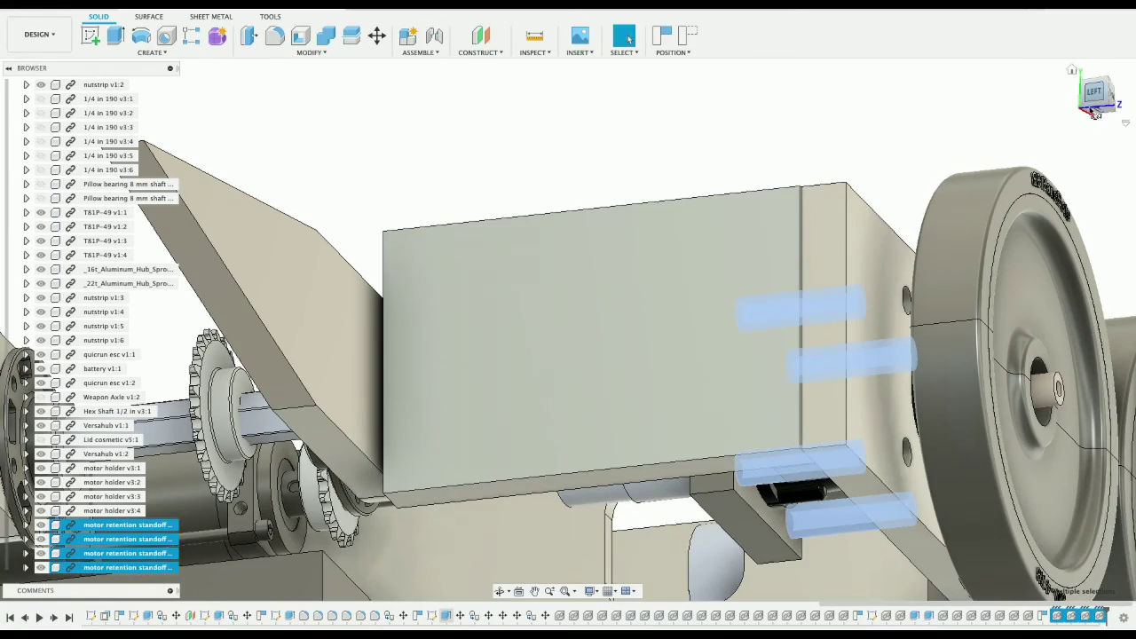
middle_click_drag(568, 329, 862, 291, "shift")
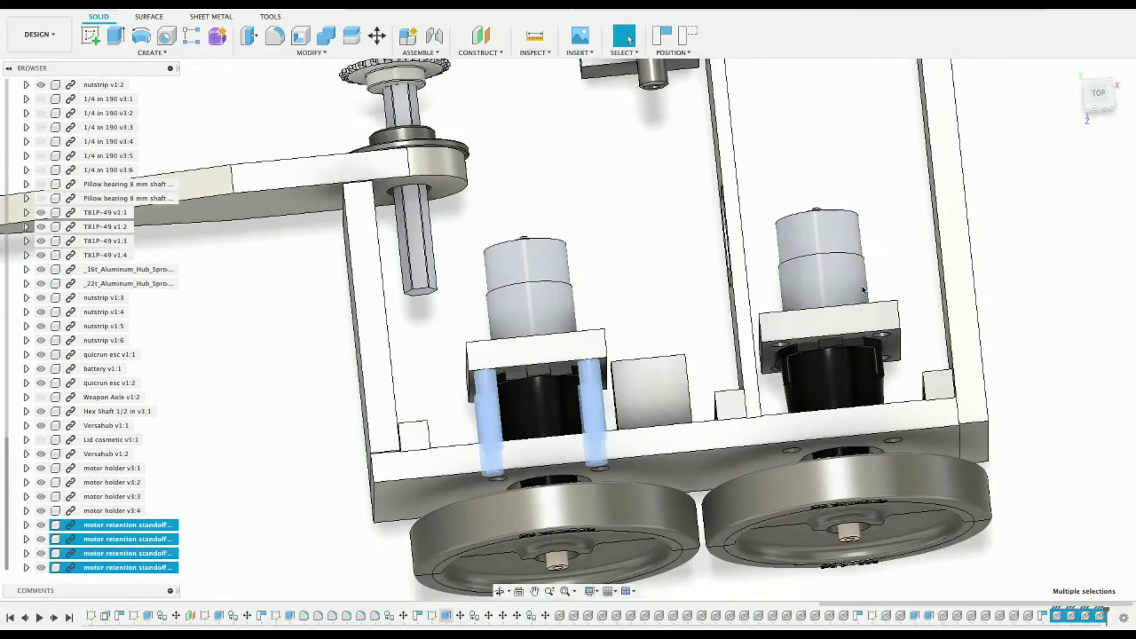
right_click(589, 406)
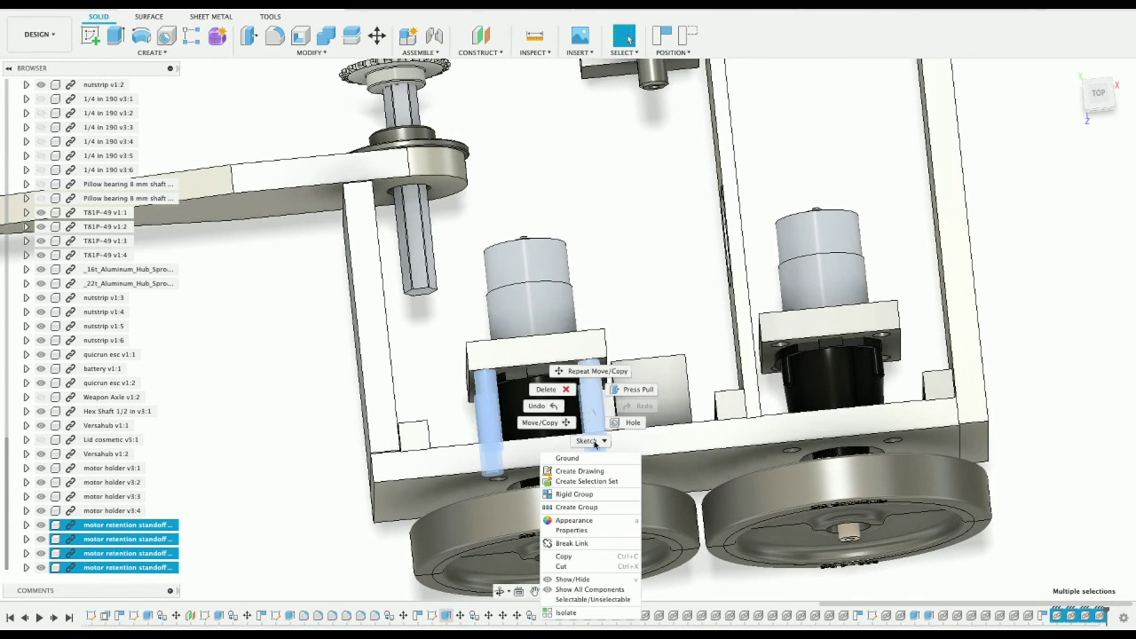
left_click(541, 422)
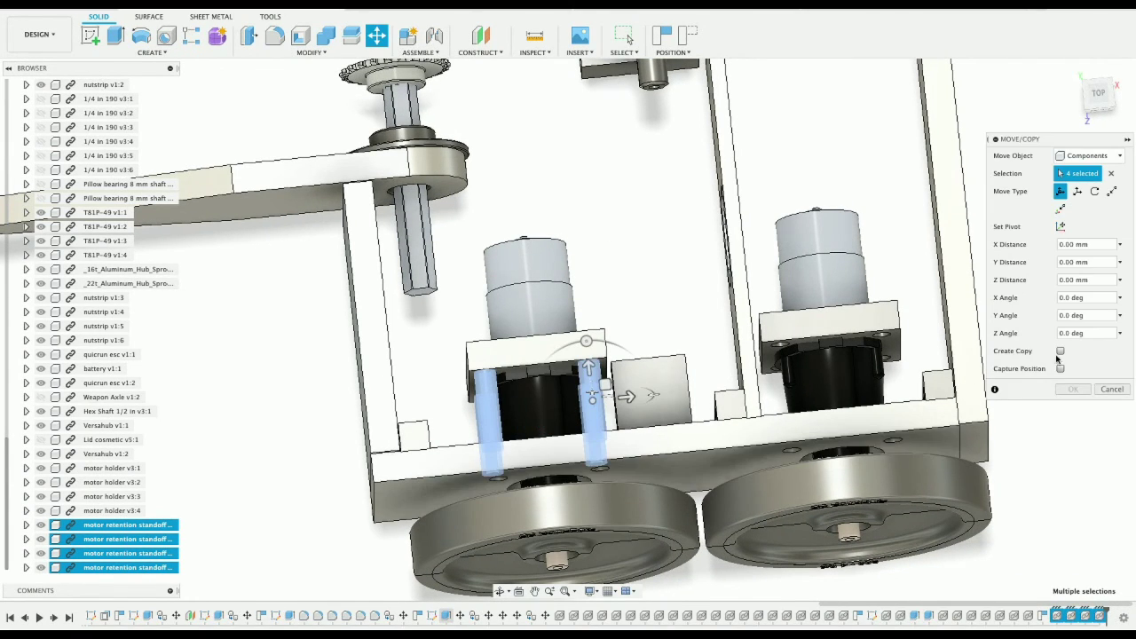
left_click(1061, 351)
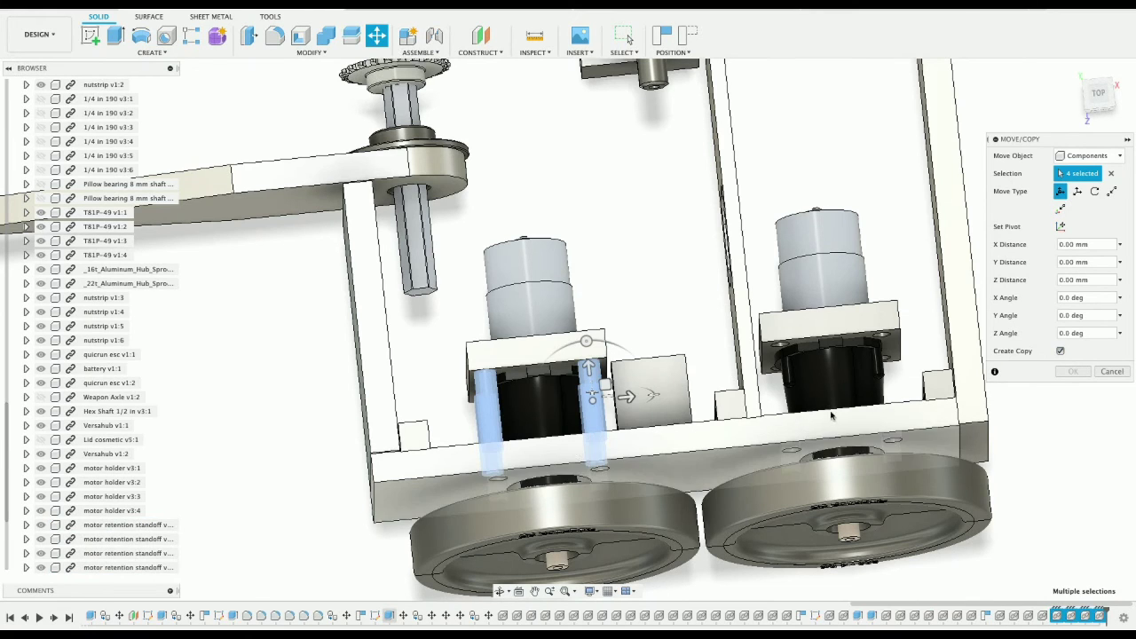
left_click_drag(627, 396, 917, 394)
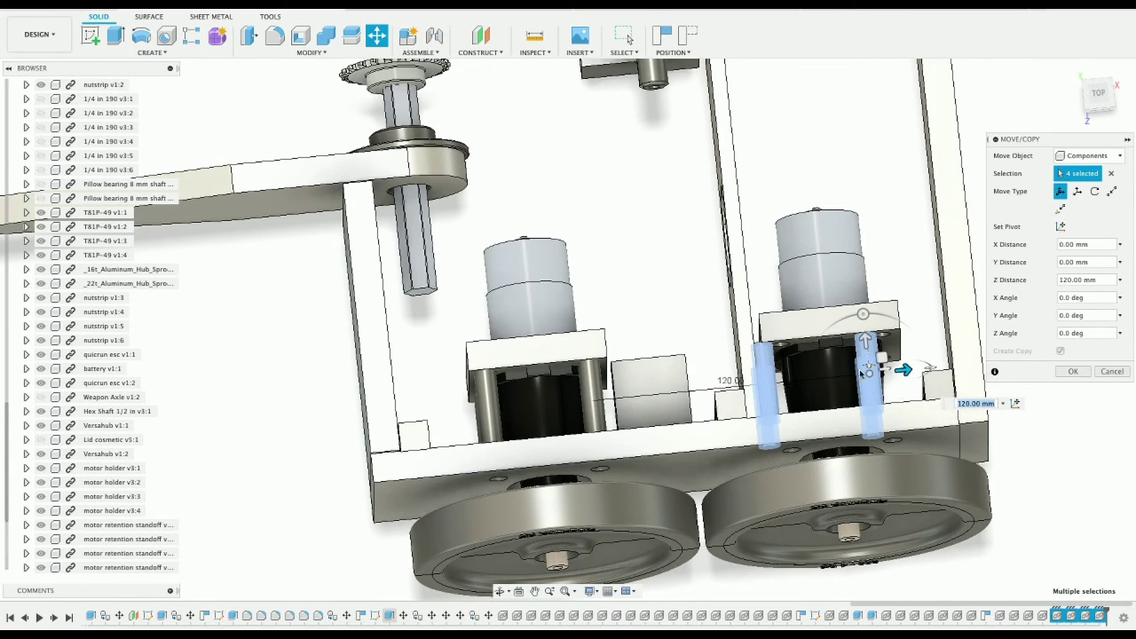
Step: Adjust the copied standoffs' Z distance to 128 mm so they line up with the second motor holder's holes
scroll(880, 379, "up", 5)
scroll(880, 379, "down", 5)
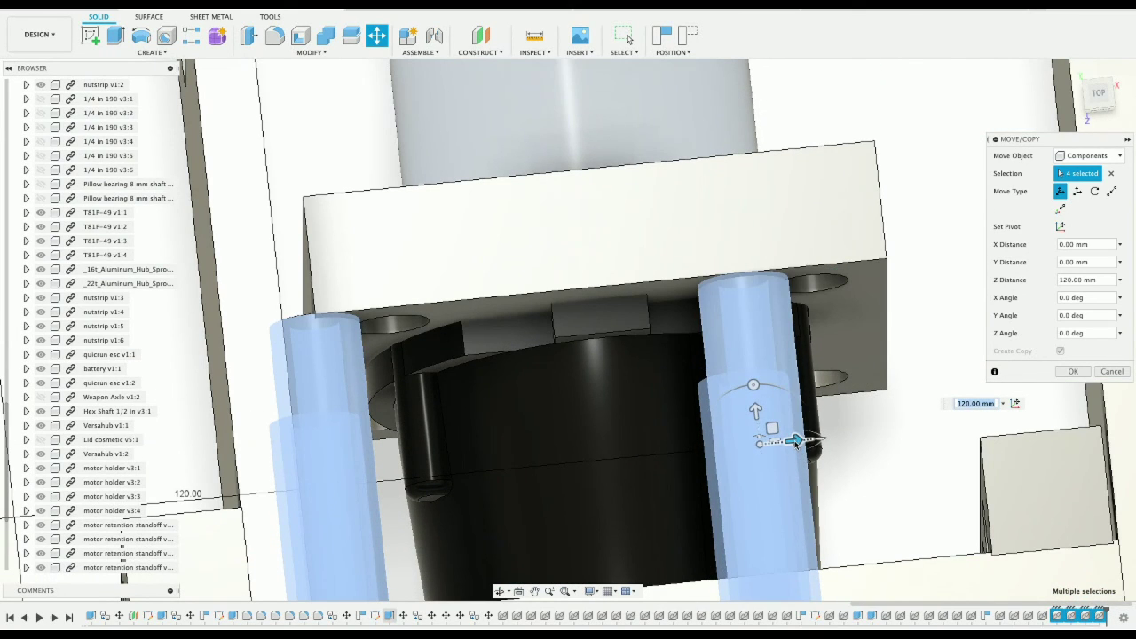
left_click_drag(792, 441, 869, 435)
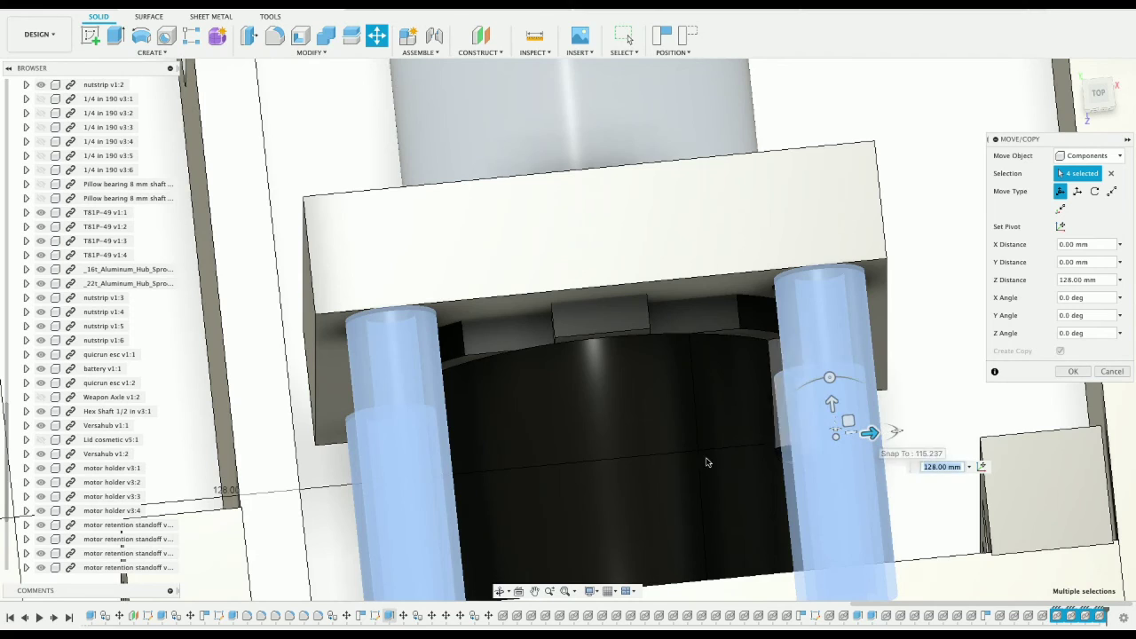
scroll(706, 457, "down", 4)
key("Return")
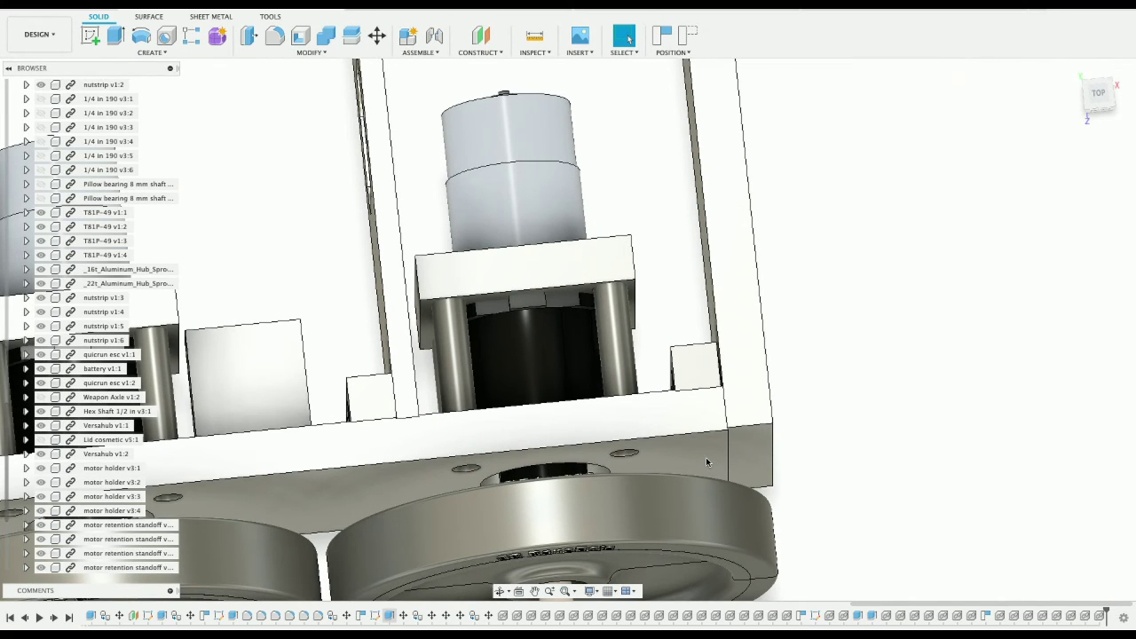
Step: Copy all eight motor retention standoffs 330 mm in X to the two drive motors on the opposite side
scroll(706, 457, "down", 5)
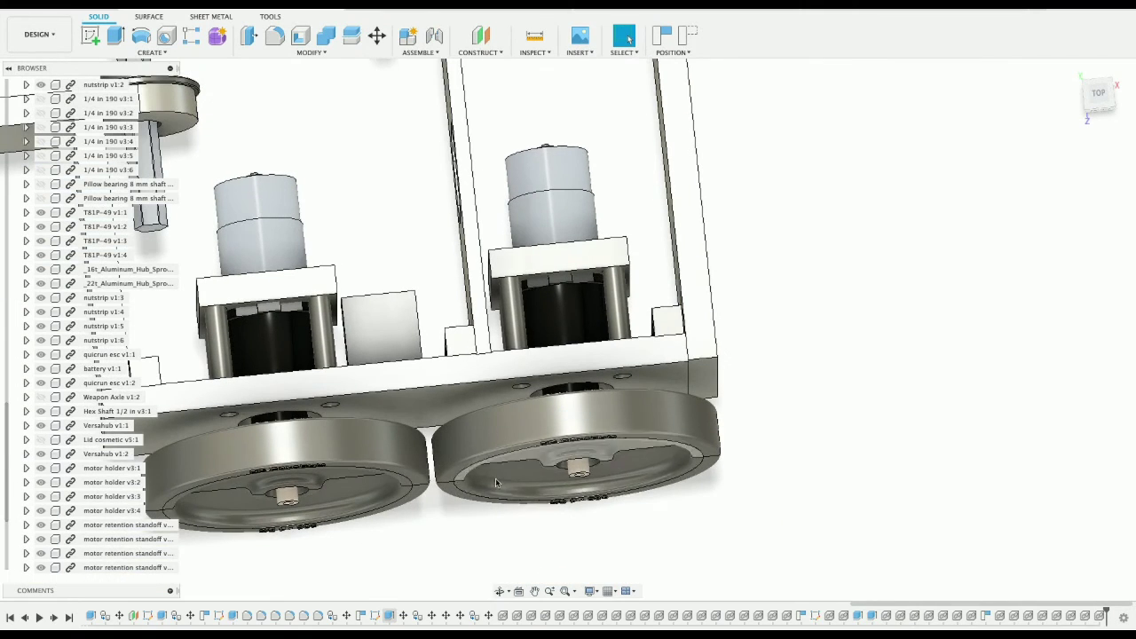
scroll(95, 522, "down", 2)
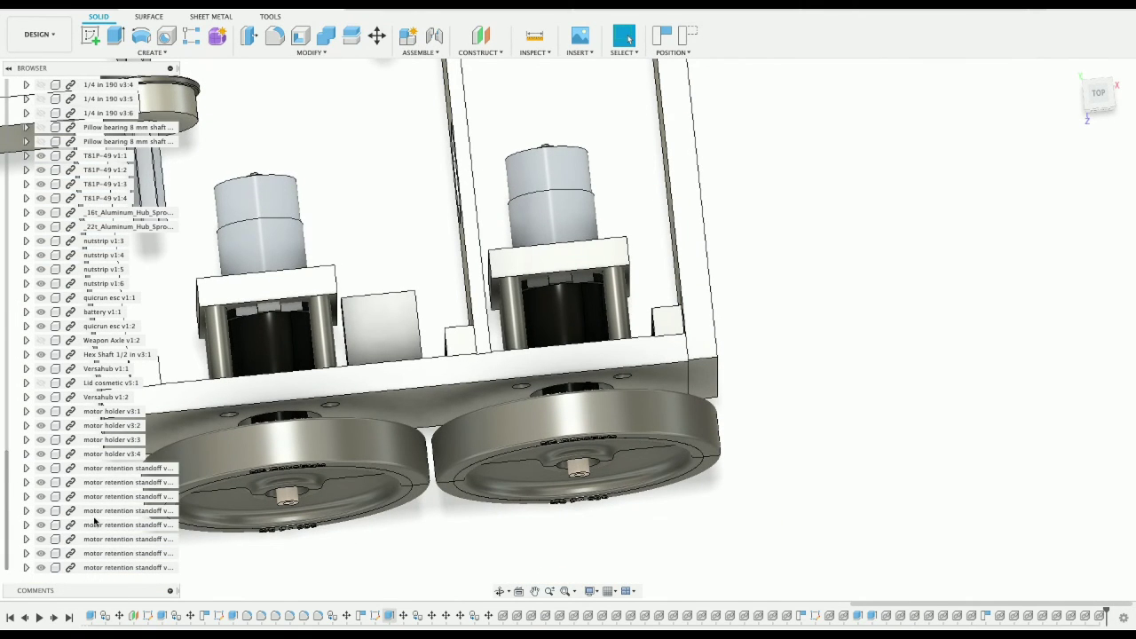
left_click(106, 468)
left_click(136, 568, "shift")
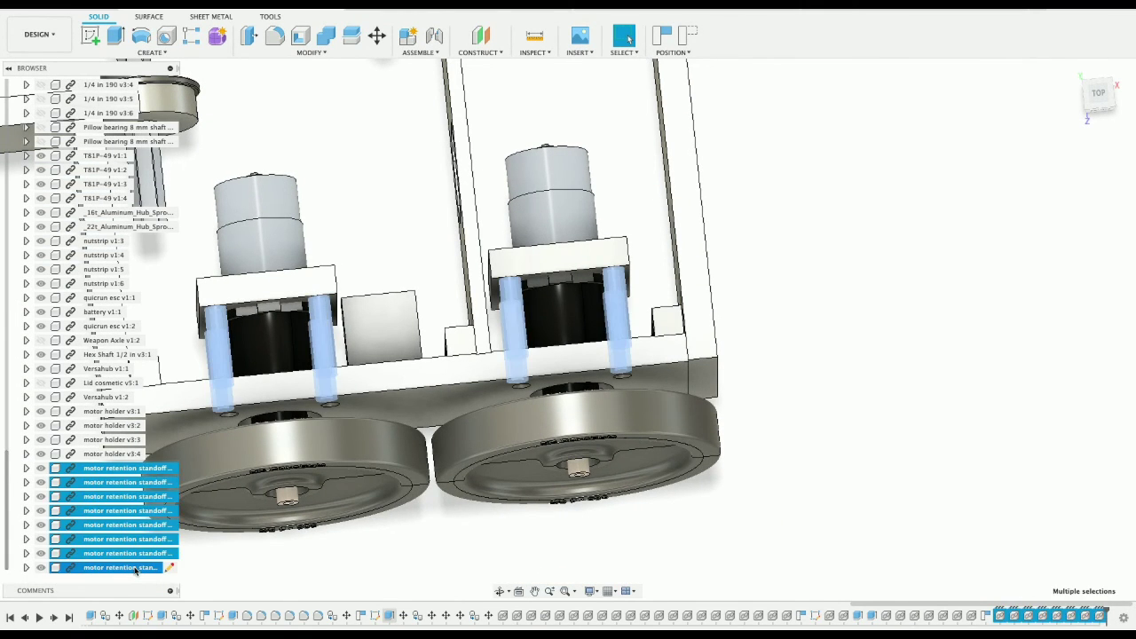
right_click(136, 568)
left_click(187, 380)
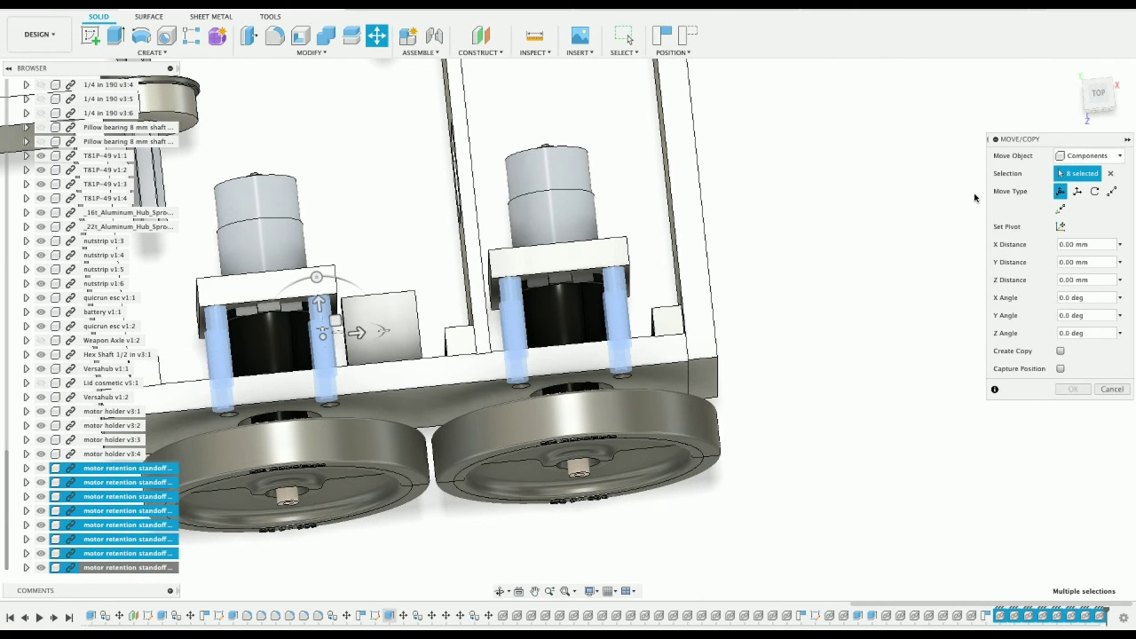
left_click(1109, 100)
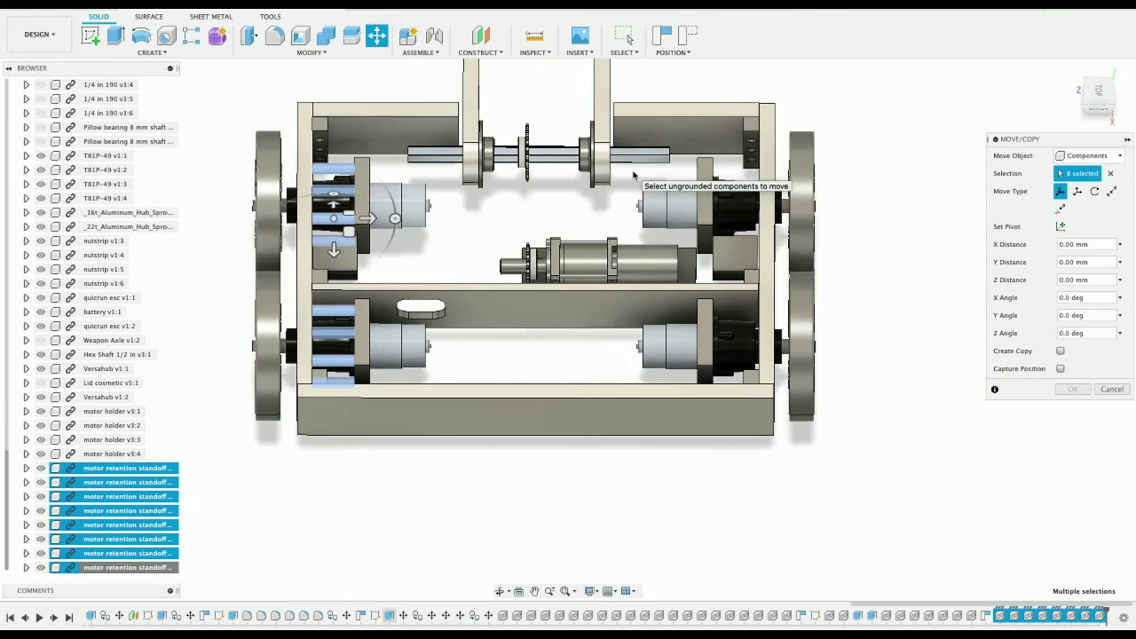
left_click(1060, 351)
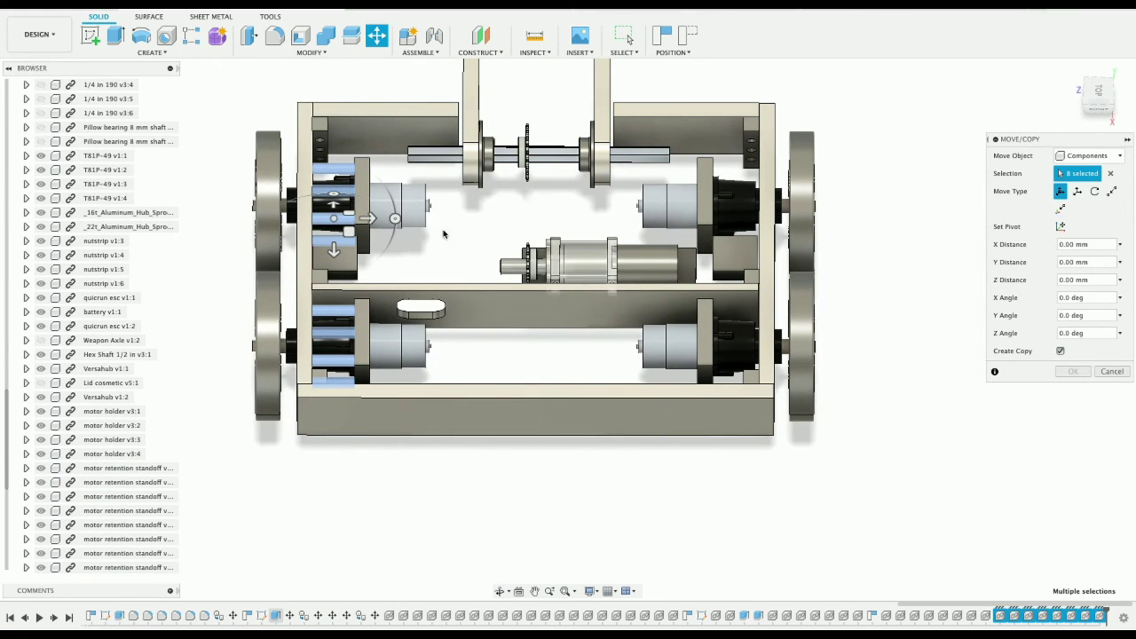
left_click_drag(369, 218, 768, 218)
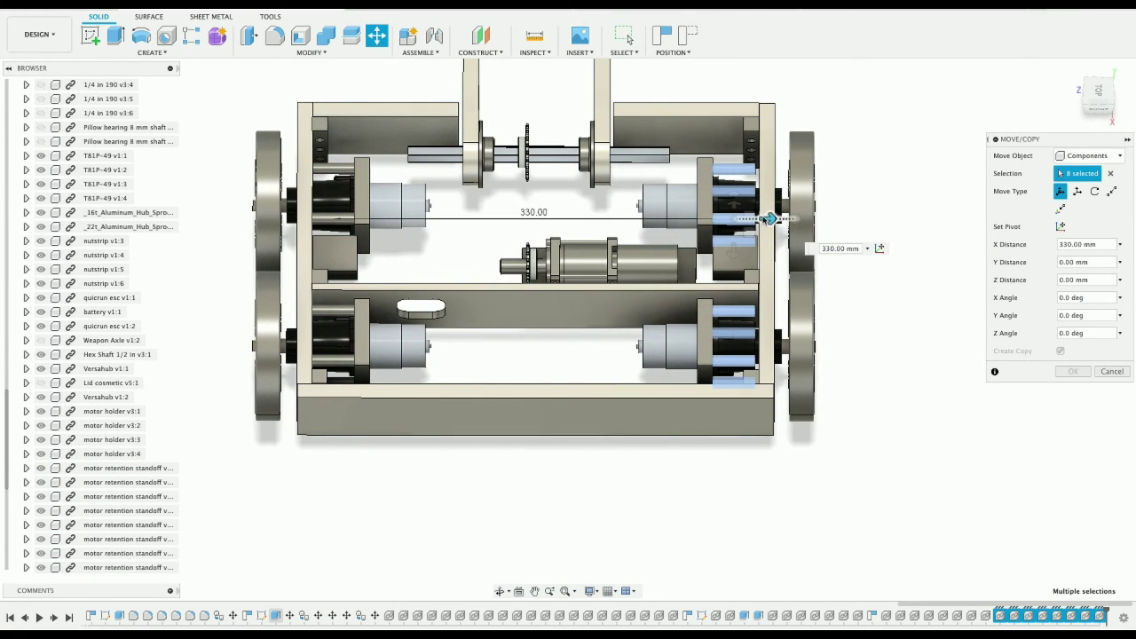
Step: Adjust the eight copied standoffs' X distance to 333.5 mm so they butt against the opposite side rail
scroll(729, 213, "up", 5)
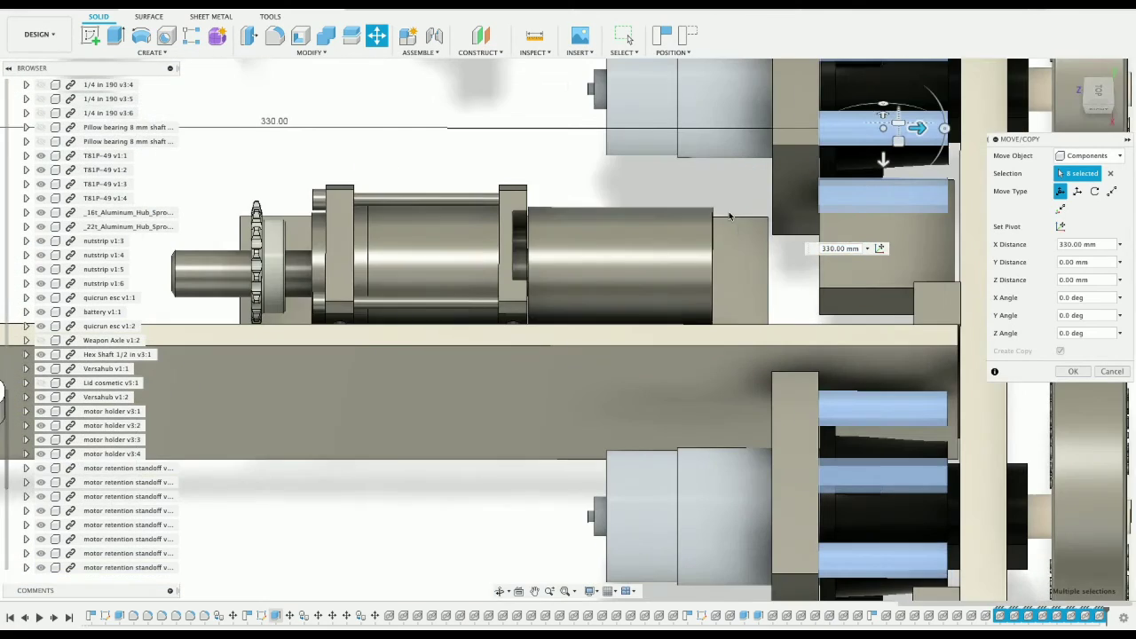
scroll(728, 214, "right", 5)
scroll(729, 213, "up", 1)
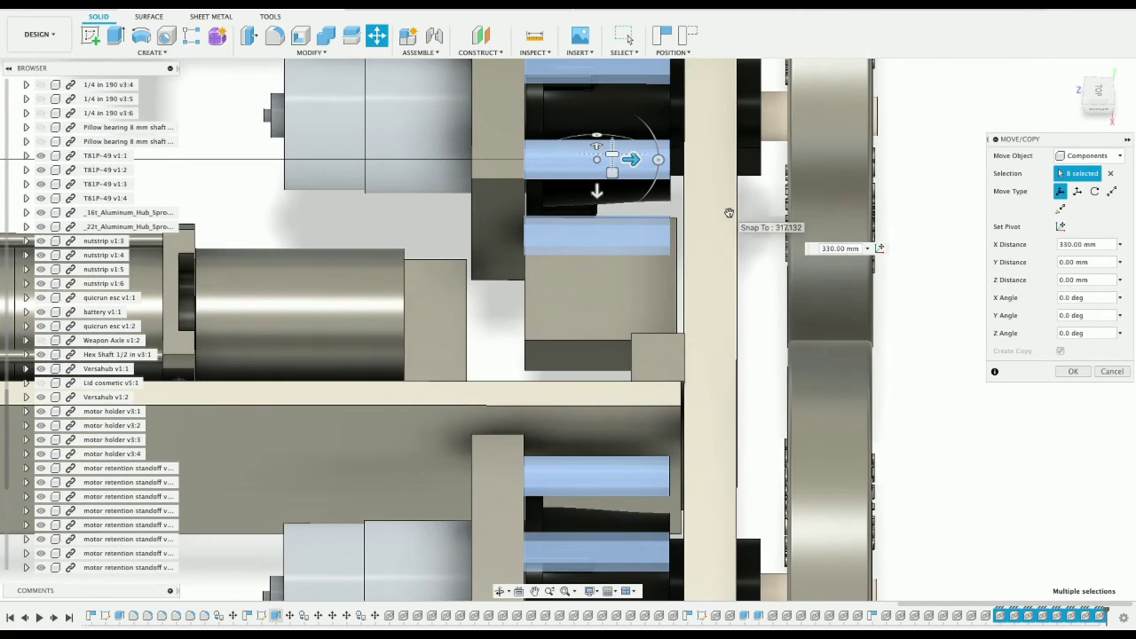
scroll(728, 213, "up", 3)
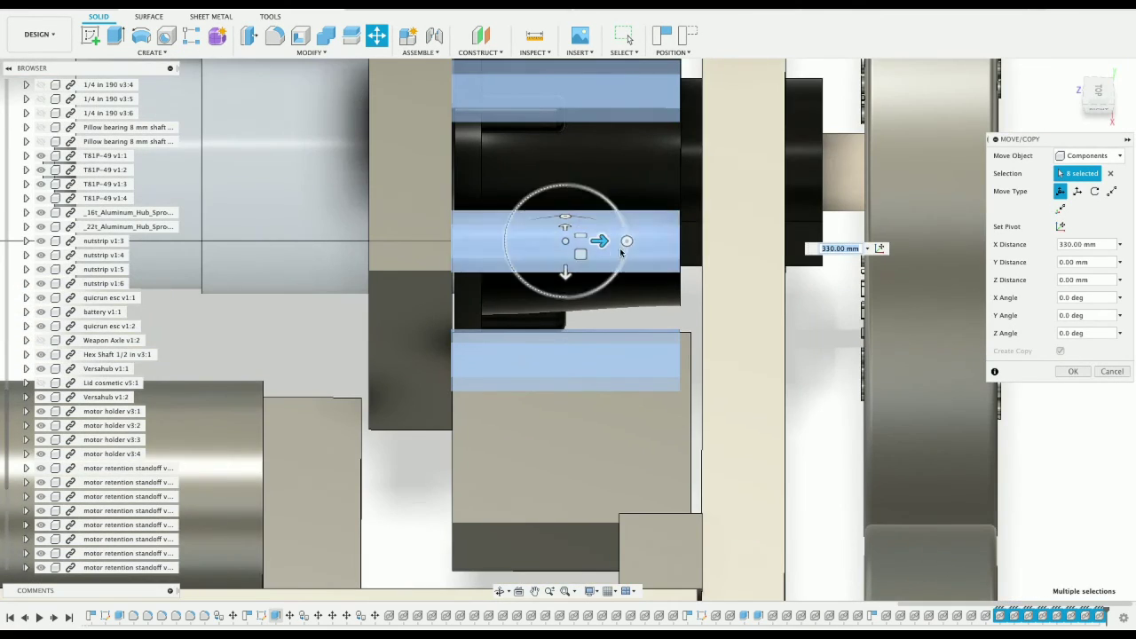
left_click_drag(598, 240, 532, 225)
scroll(613, 240, "up", 4)
scroll(562, 230, "up", 5)
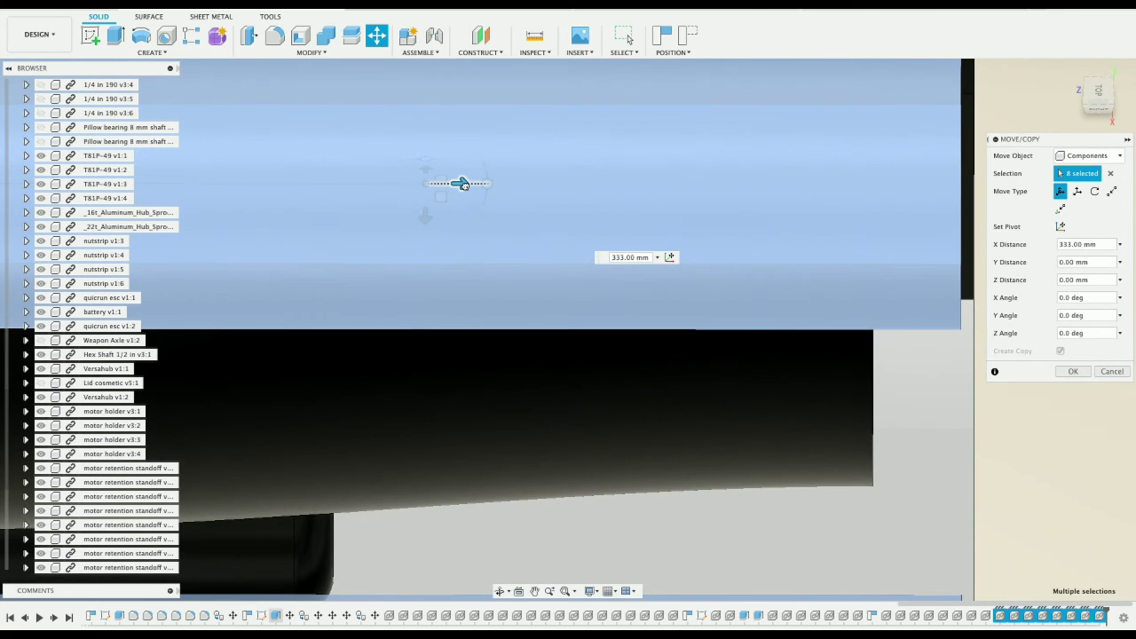
left_click_drag(462, 184, 473, 188)
scroll(511, 187, "down", 5)
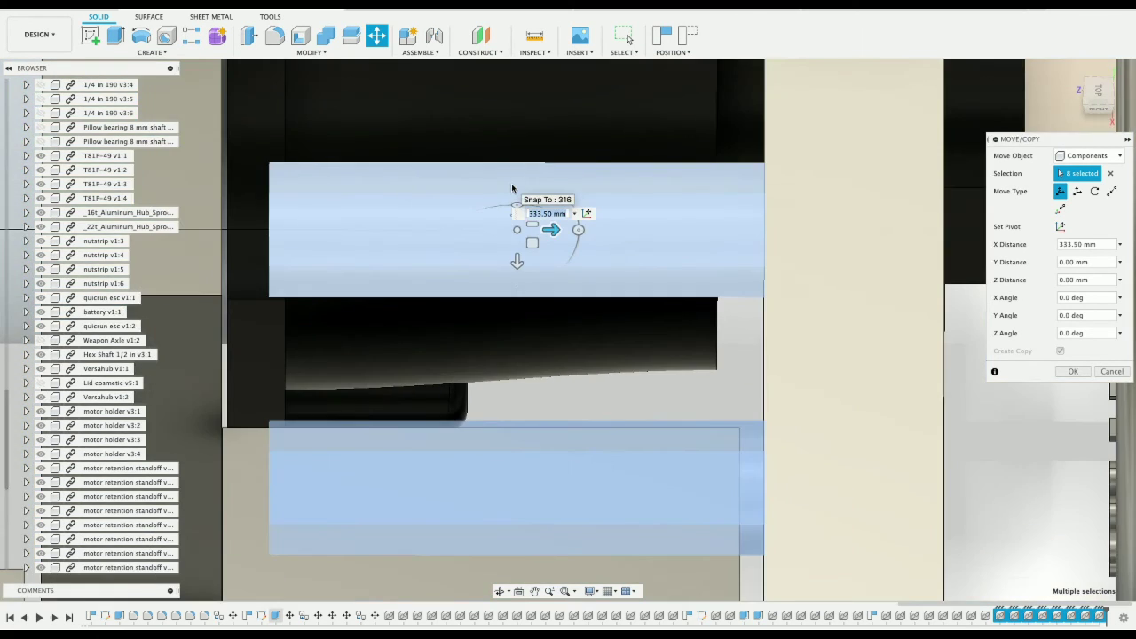
key("Return")
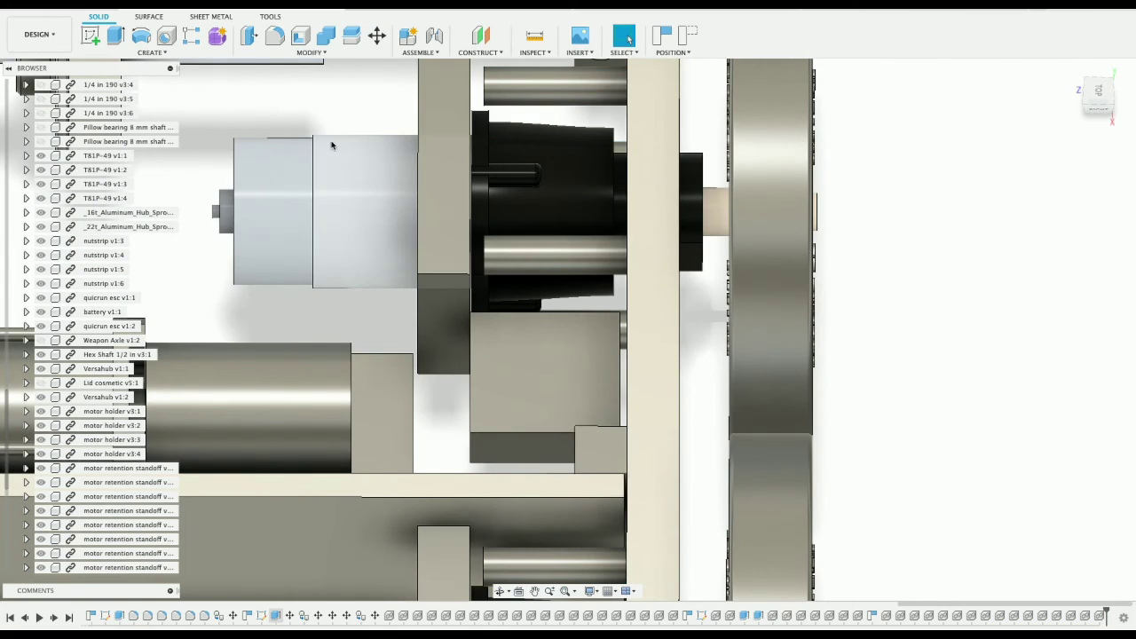
Step: Move the opposite side's two motor holders and drive motors about 3 mm toward the side rail, against the standoff ends
left_click(433, 204)
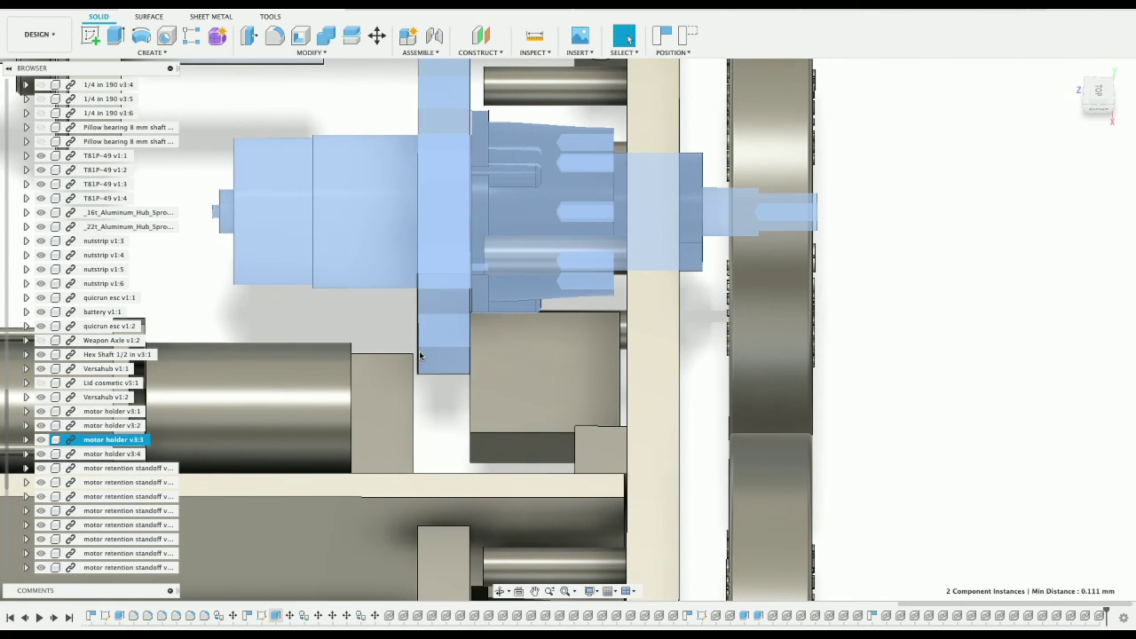
scroll(419, 351, "down", 5)
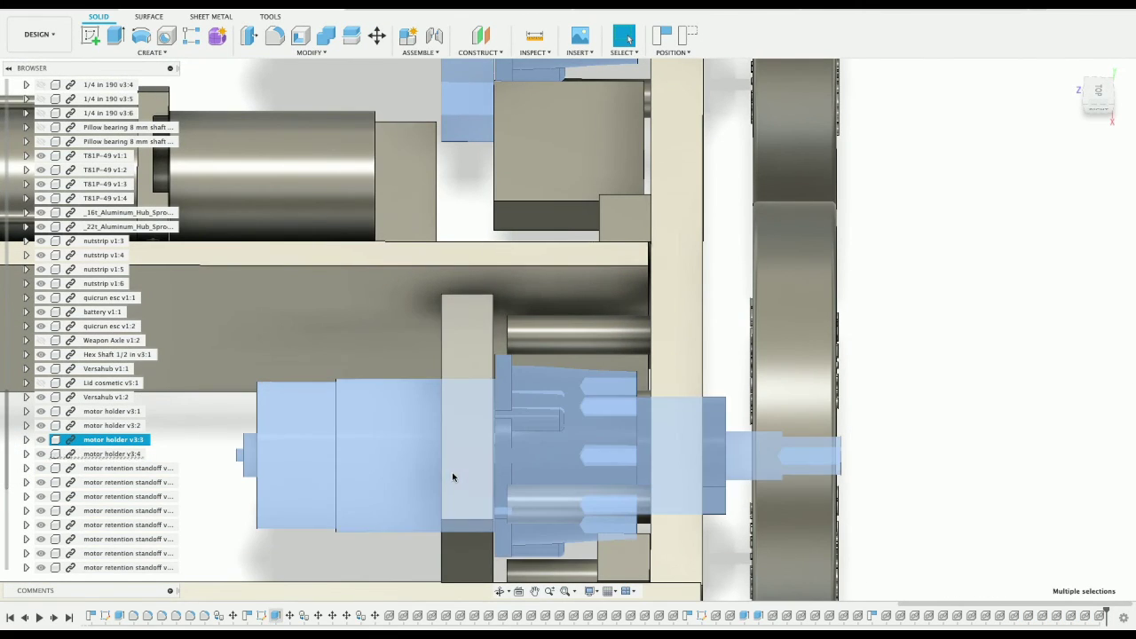
left_click(456, 474, "shift")
right_click(454, 473)
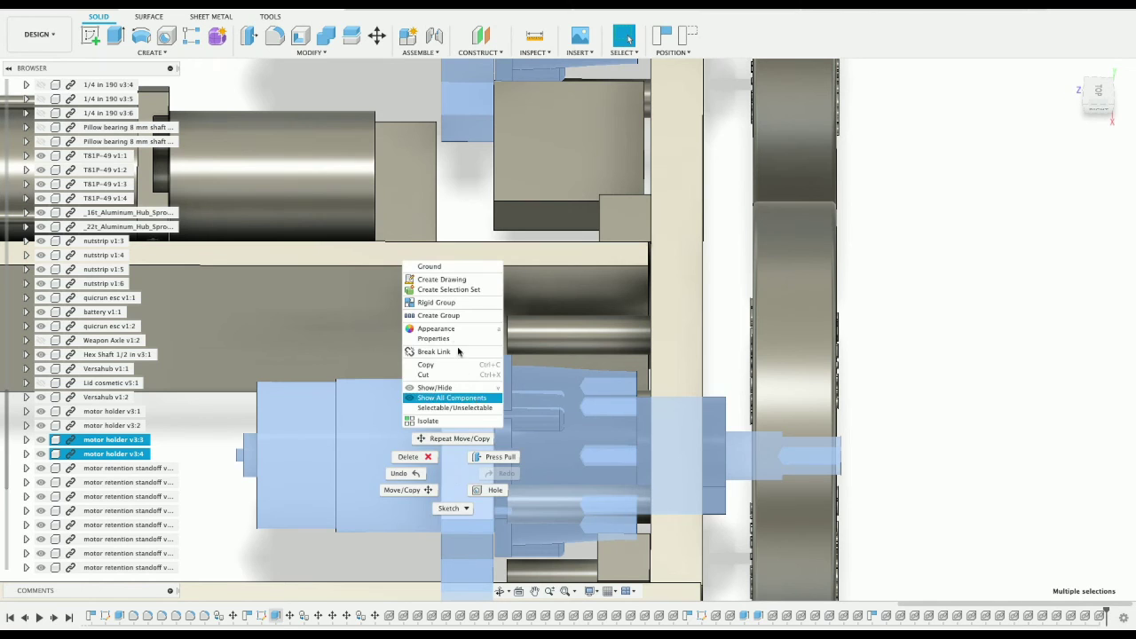
left_click(402, 490)
scroll(609, 275, "up", 7)
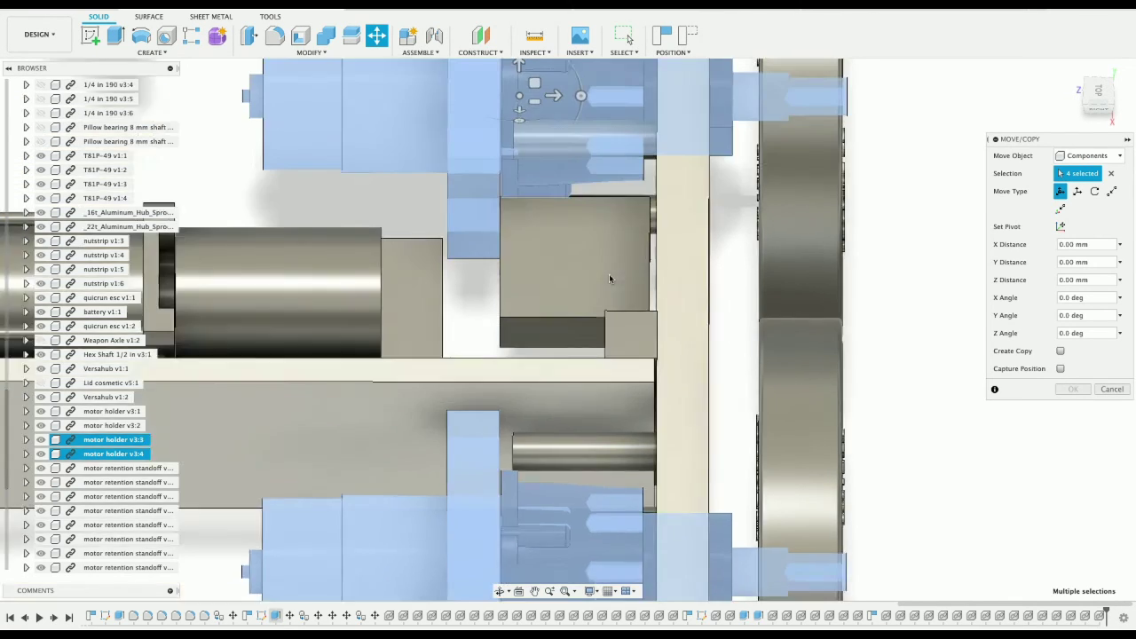
scroll(609, 275, "up", 5)
scroll(608, 277, "up", 8)
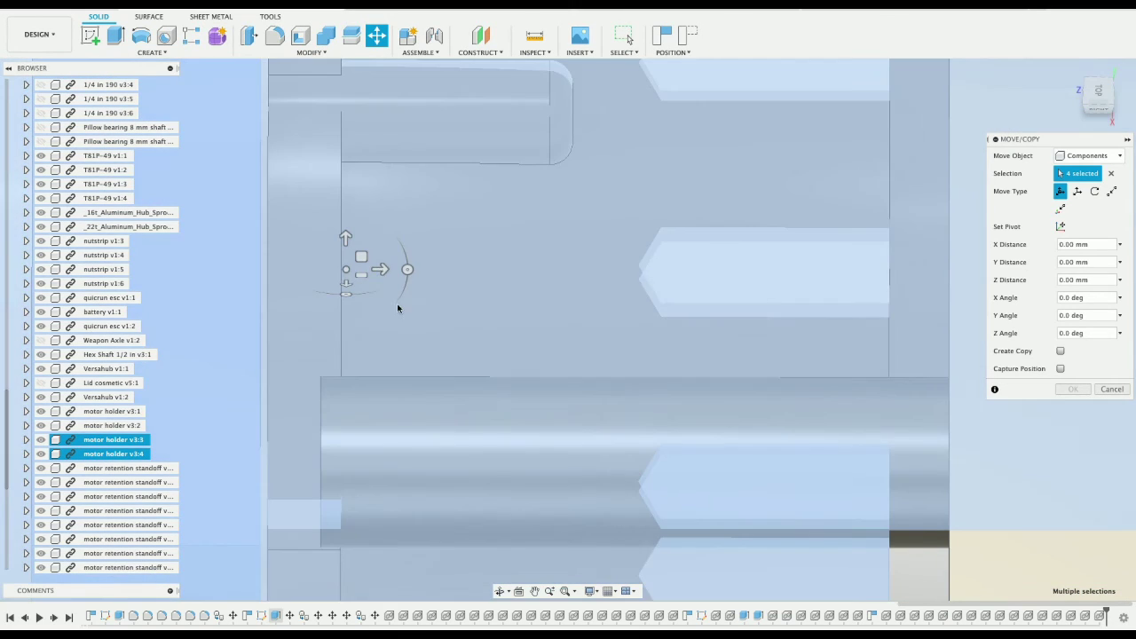
left_click_drag(380, 269, 470, 286)
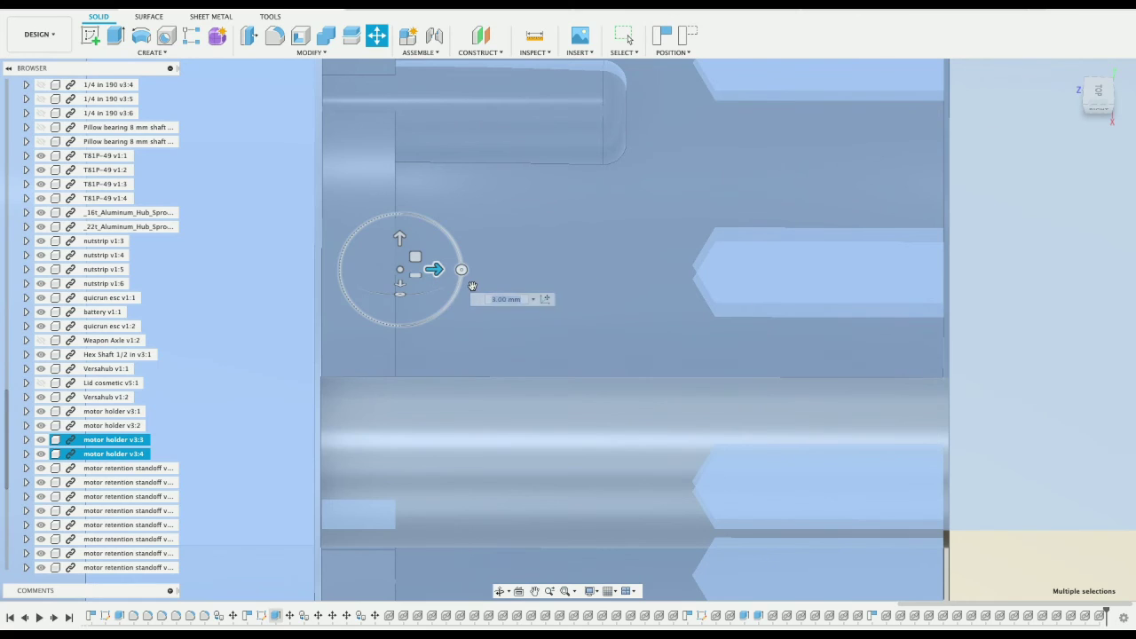
key("Return")
Step: Inspect the standoffs, motor holders and drive motors on both sides of the robot frame
scroll(392, 281, "down", 8)
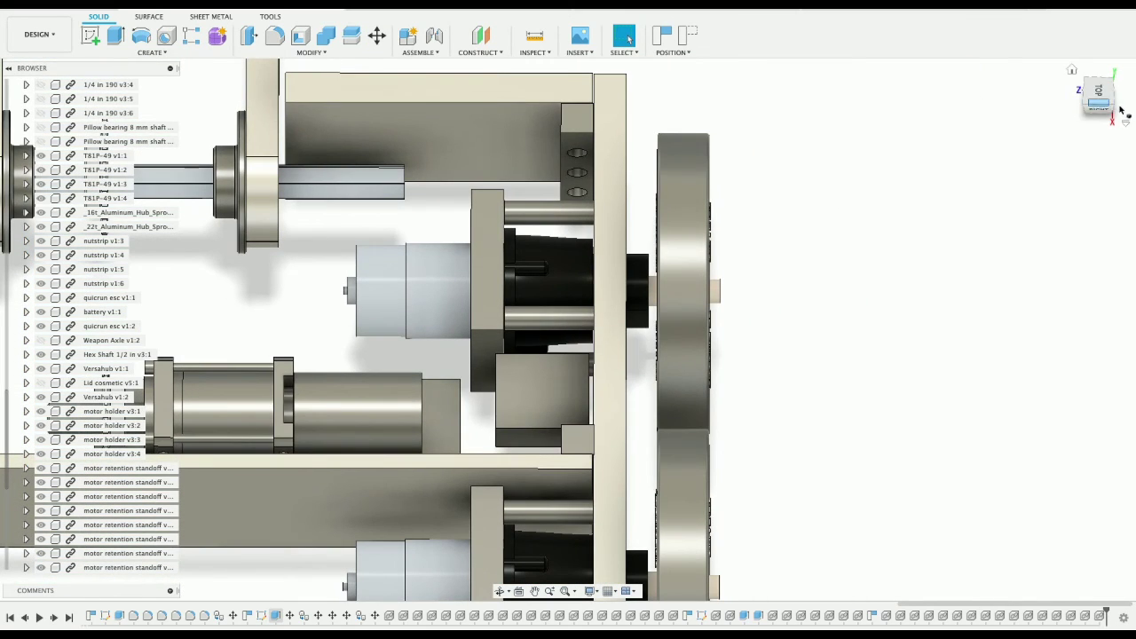
middle_click_drag(571, 324, 636, 371, "shift")
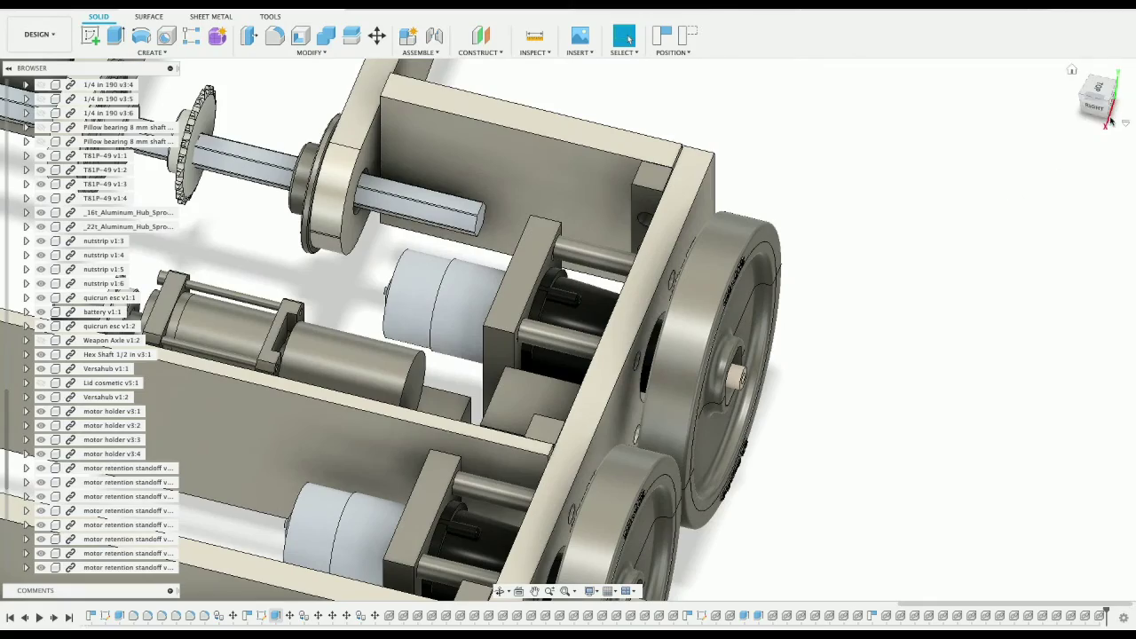
middle_click_drag(1100, 111, 1076, 109, "shift")
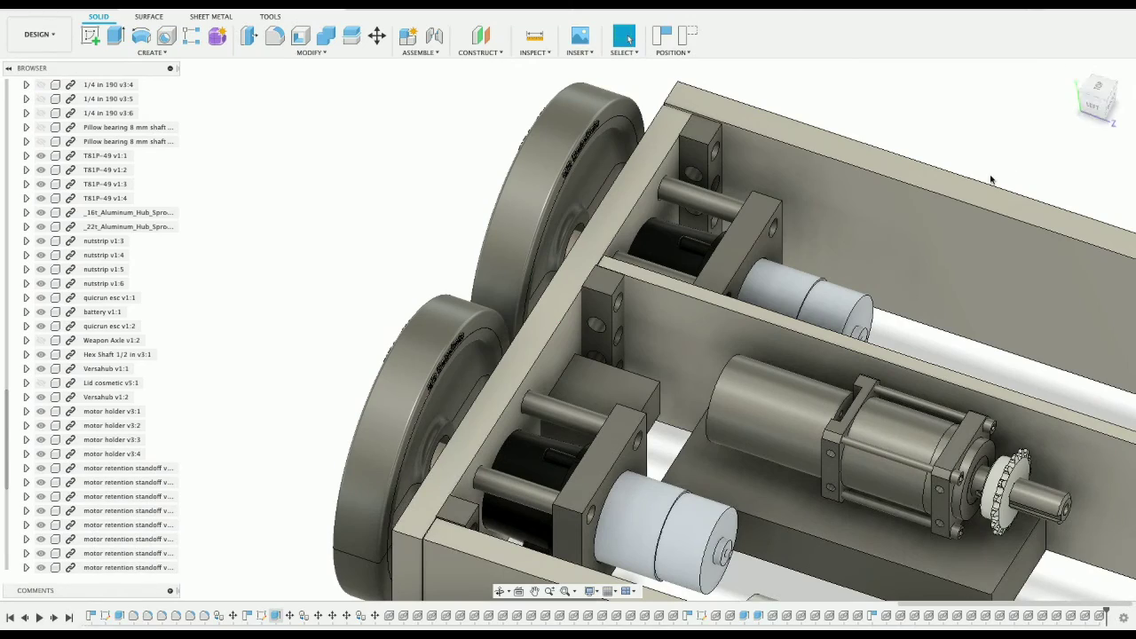
scroll(884, 213, "down", 5)
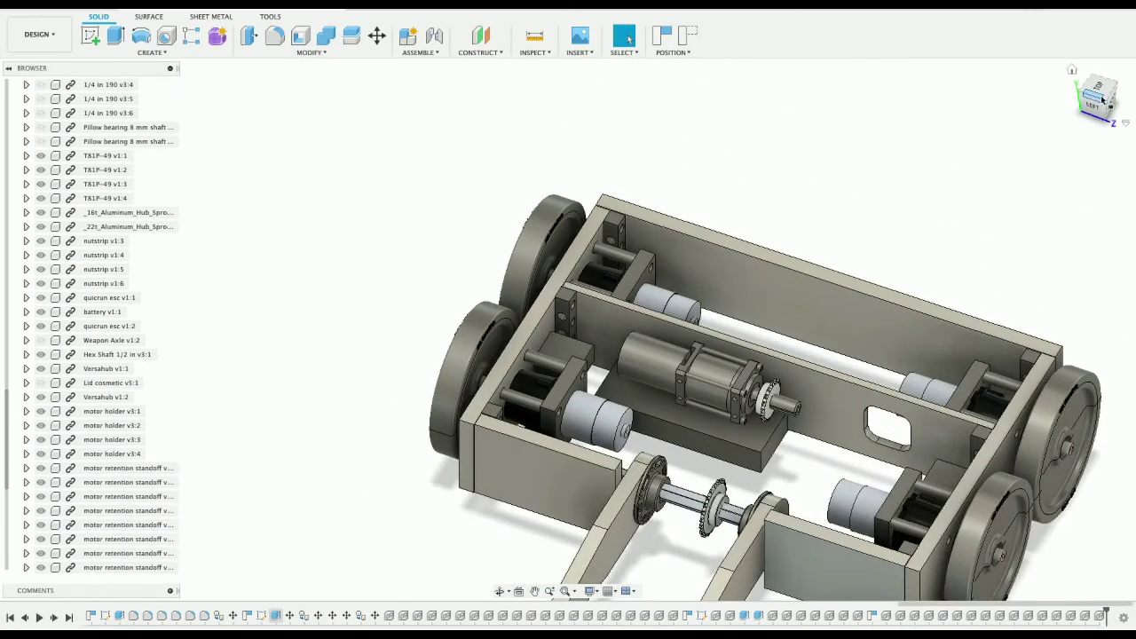
middle_click_drag(1069, 112, 1067, 103, "shift")
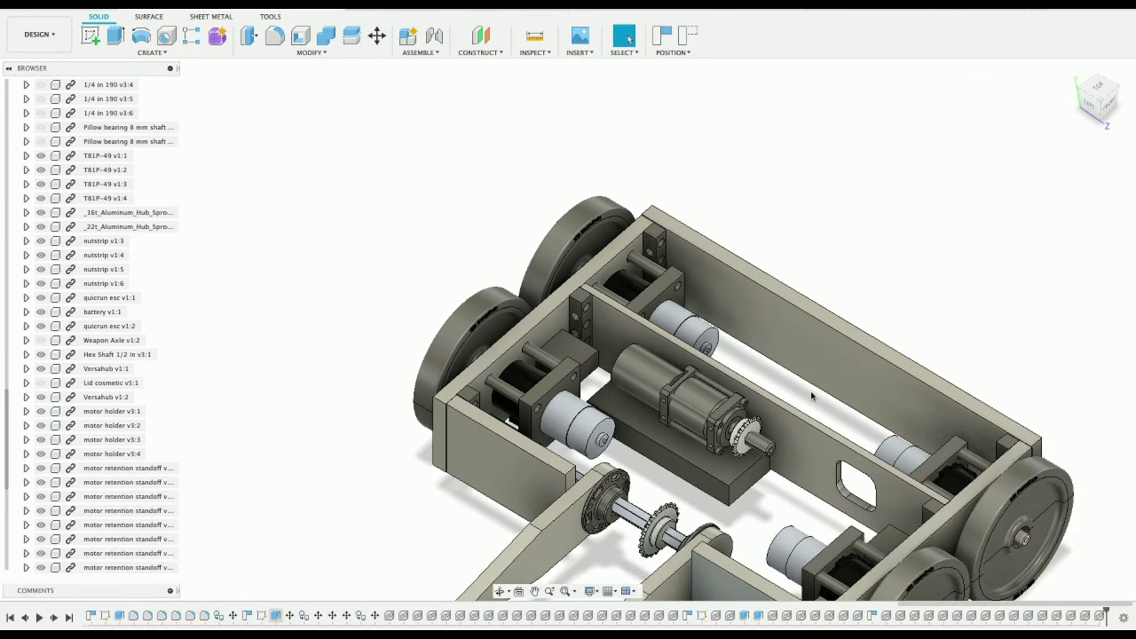
Step: Examine the frame rail opposite the forks and the middle crossrail where they meet the wheel-side rail
scroll(810, 396, "down", 5)
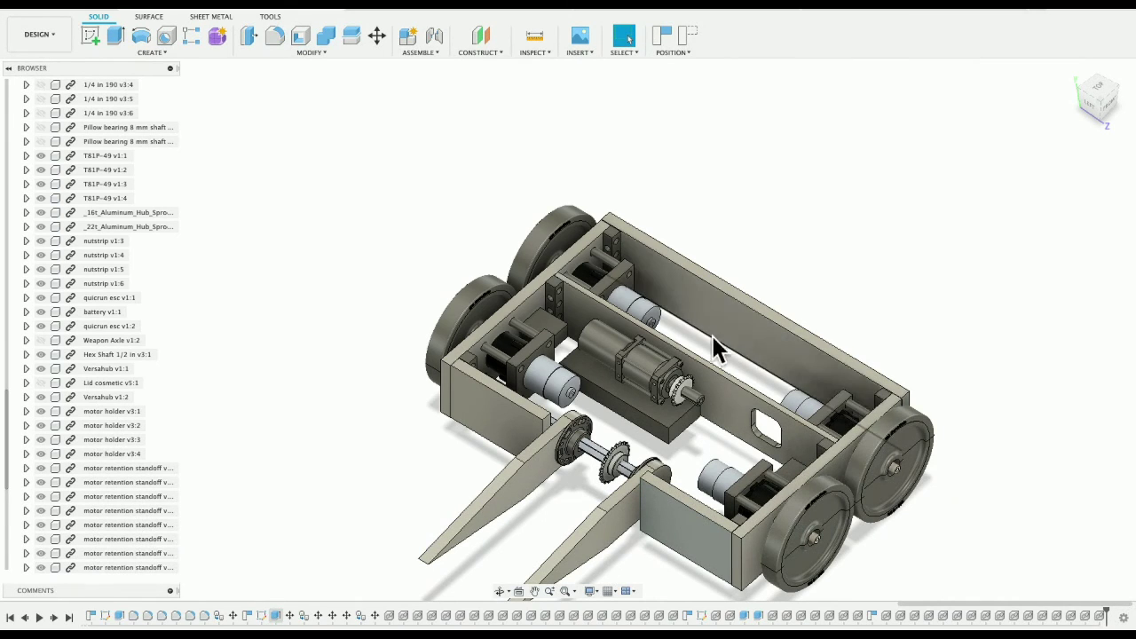
middle_click_drag(761, 381, 696, 337)
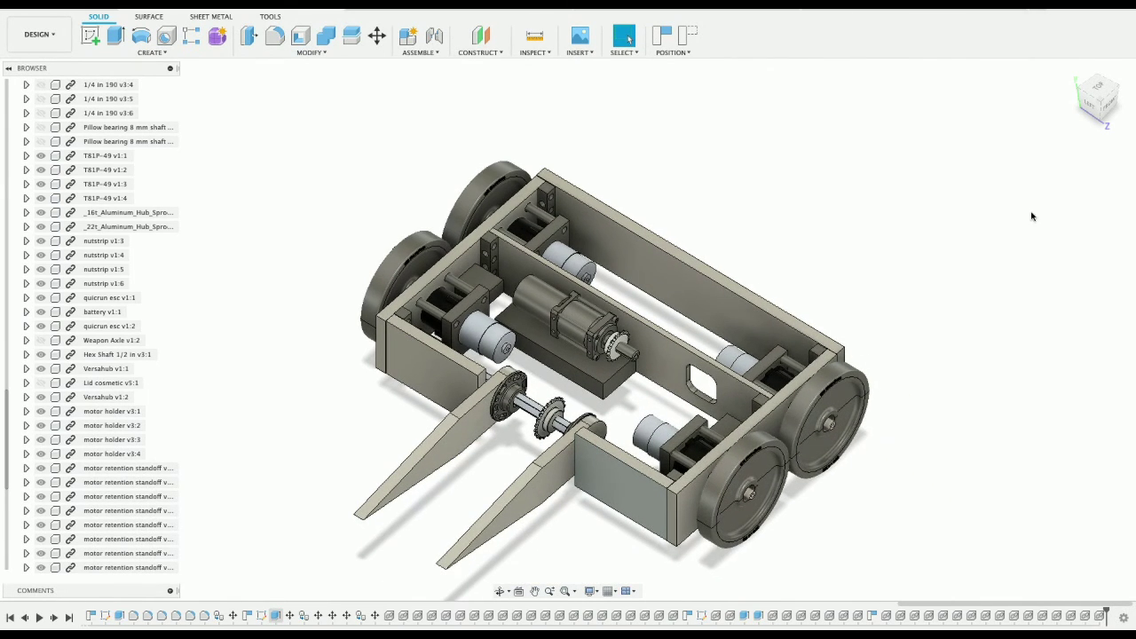
left_click(1108, 103)
scroll(767, 171, "up", 3)
scroll(767, 171, "up", 6)
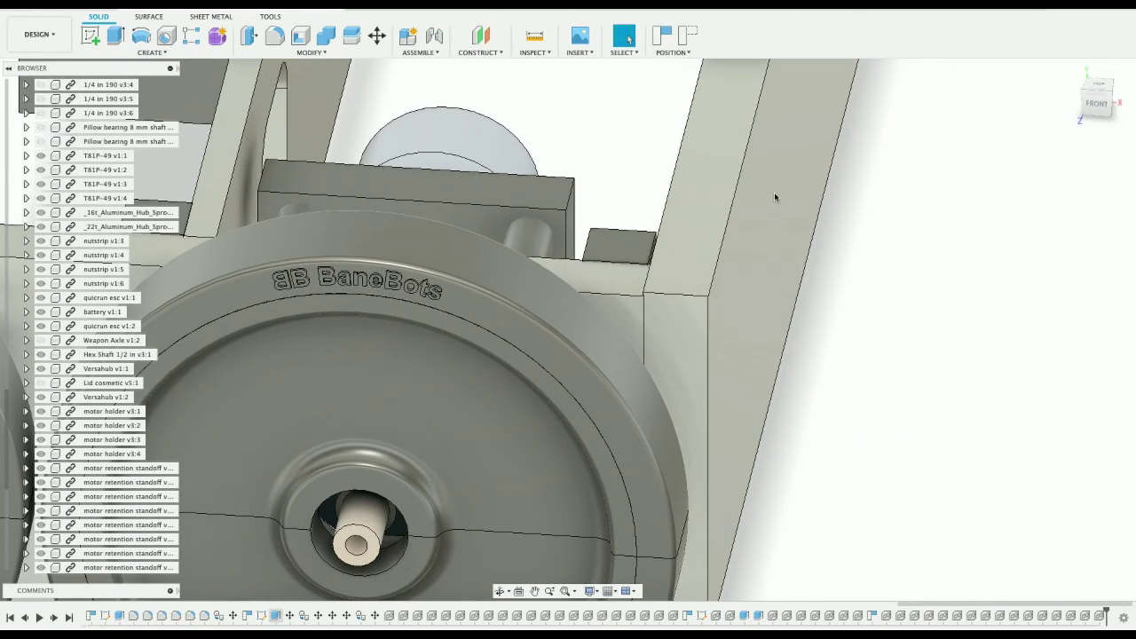
left_click(774, 197)
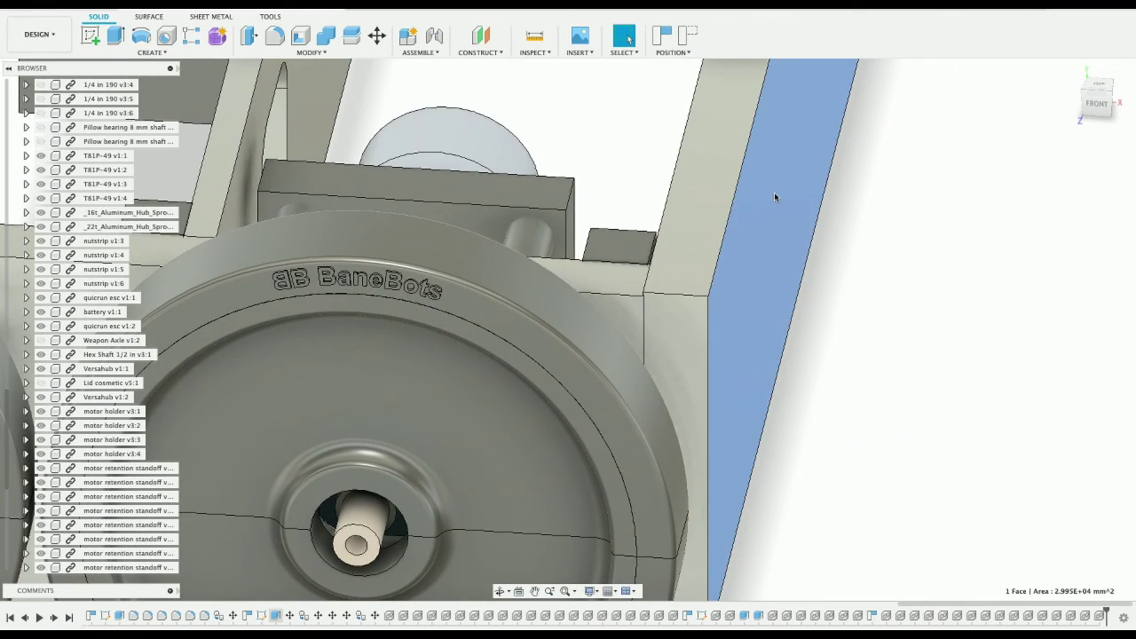
left_click(220, 182)
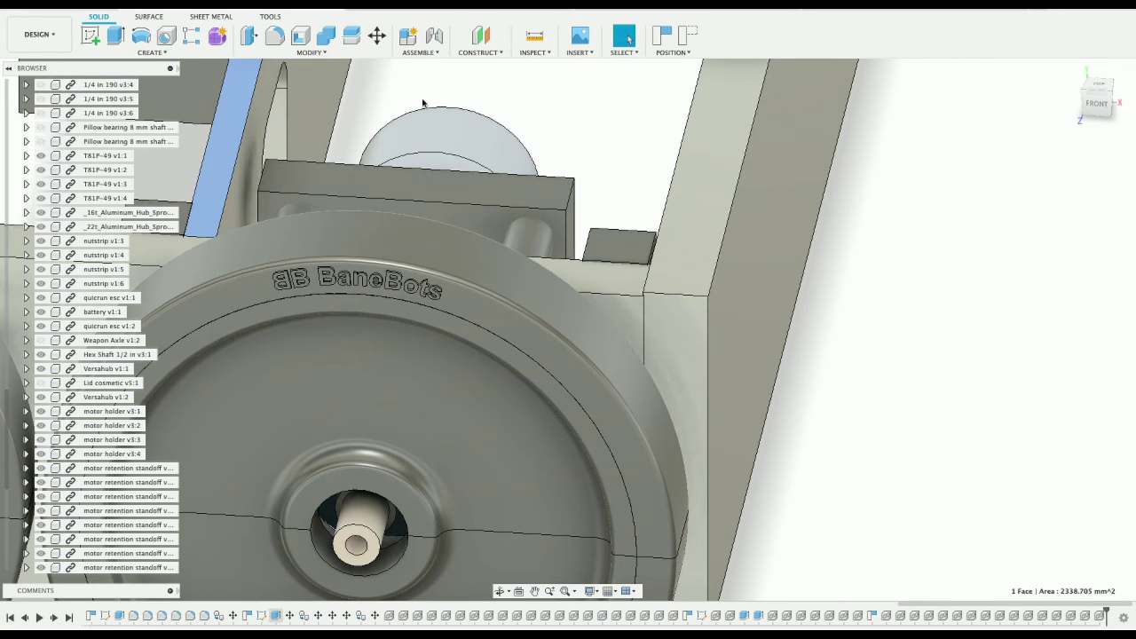
Step: Inspect the outer face of the rail opposite the forks and its fit with the frame from several sides
left_click(1100, 107)
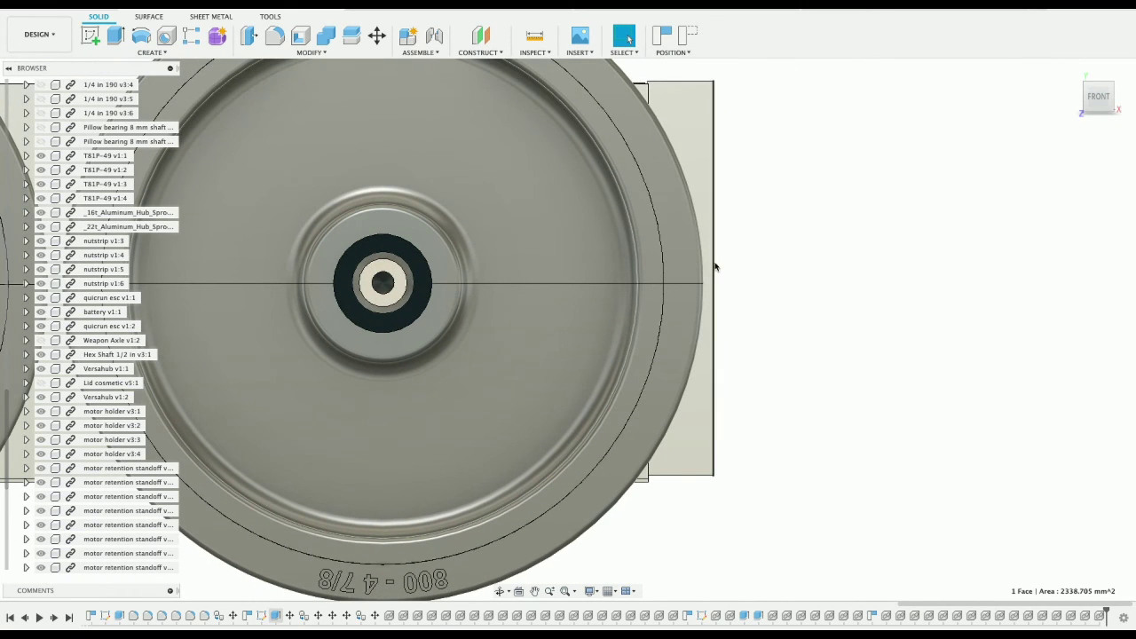
scroll(826, 327, "down", 3)
scroll(826, 327, "down", 2)
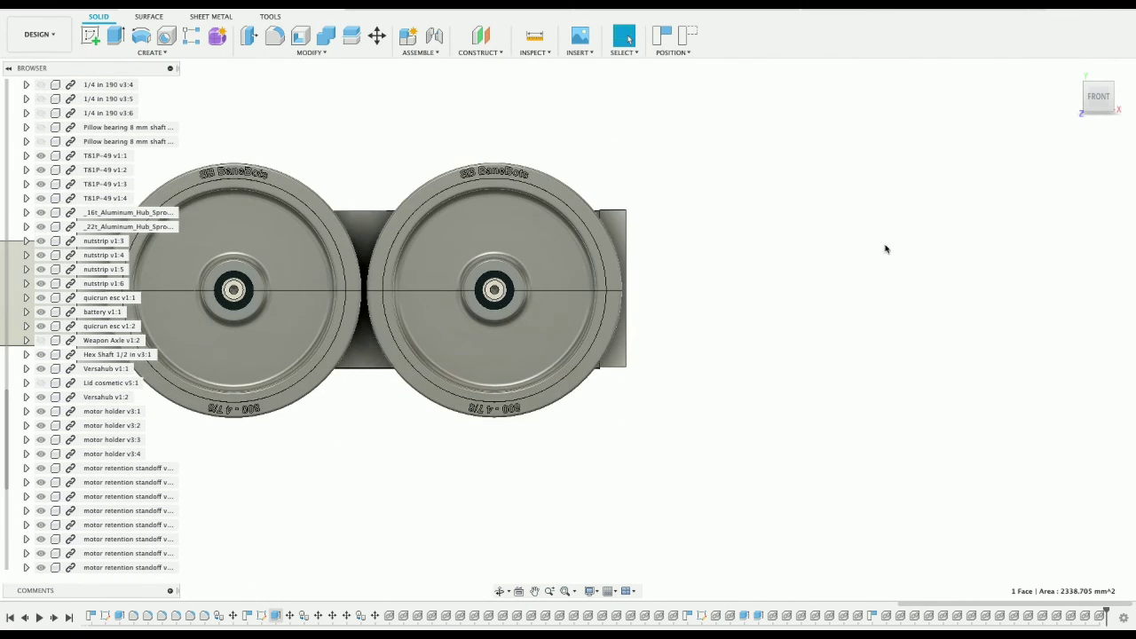
left_click(1099, 94)
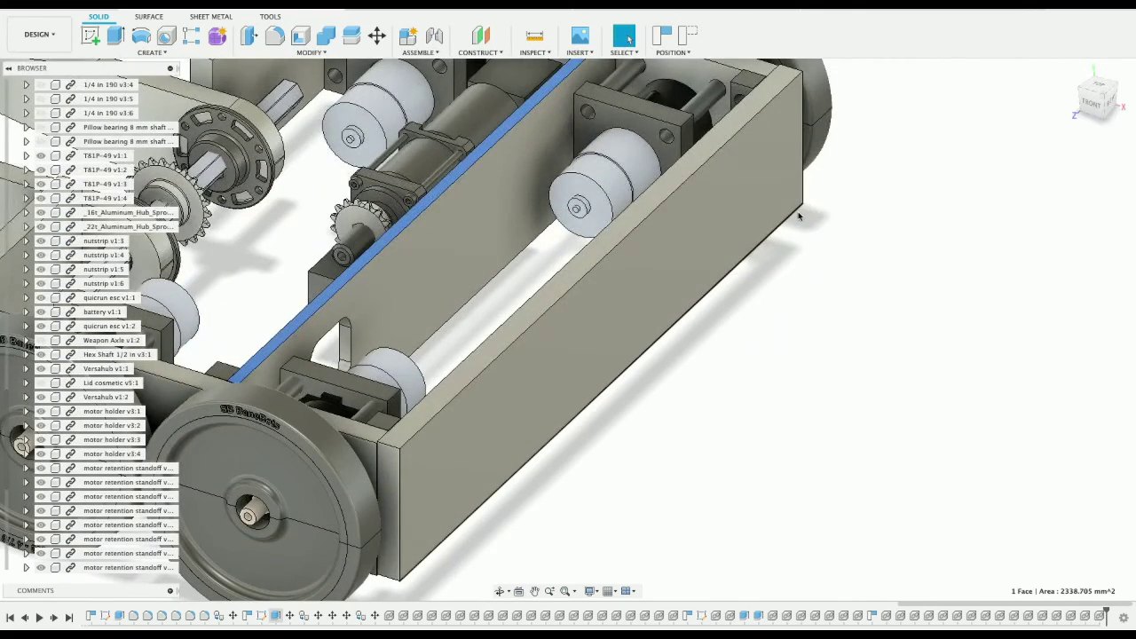
scroll(660, 257, "up", 3)
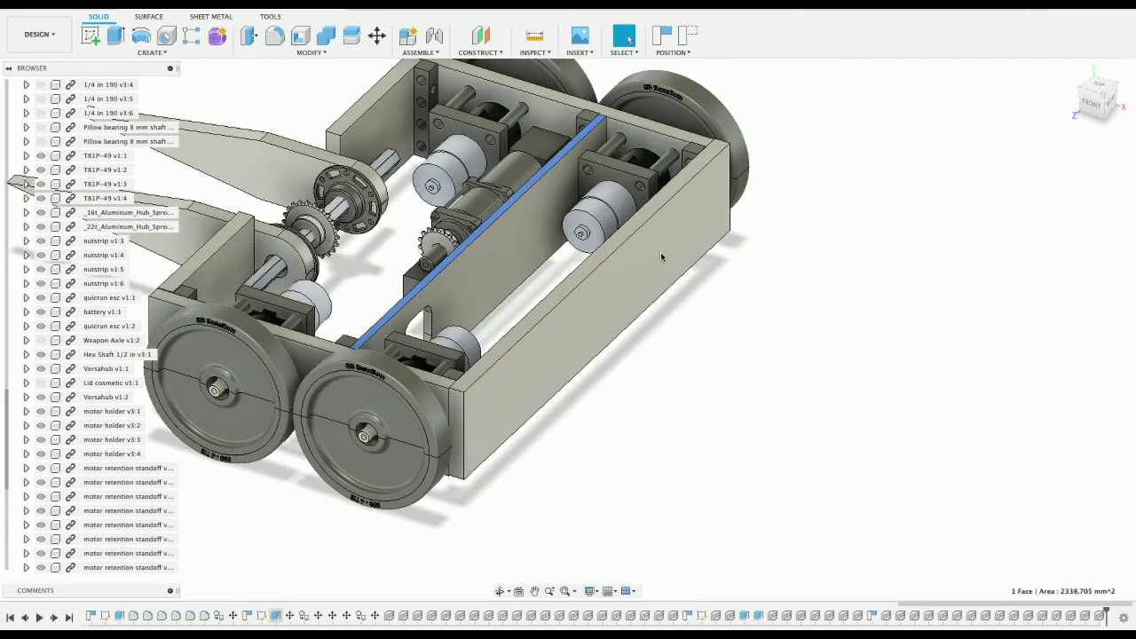
left_click(660, 252)
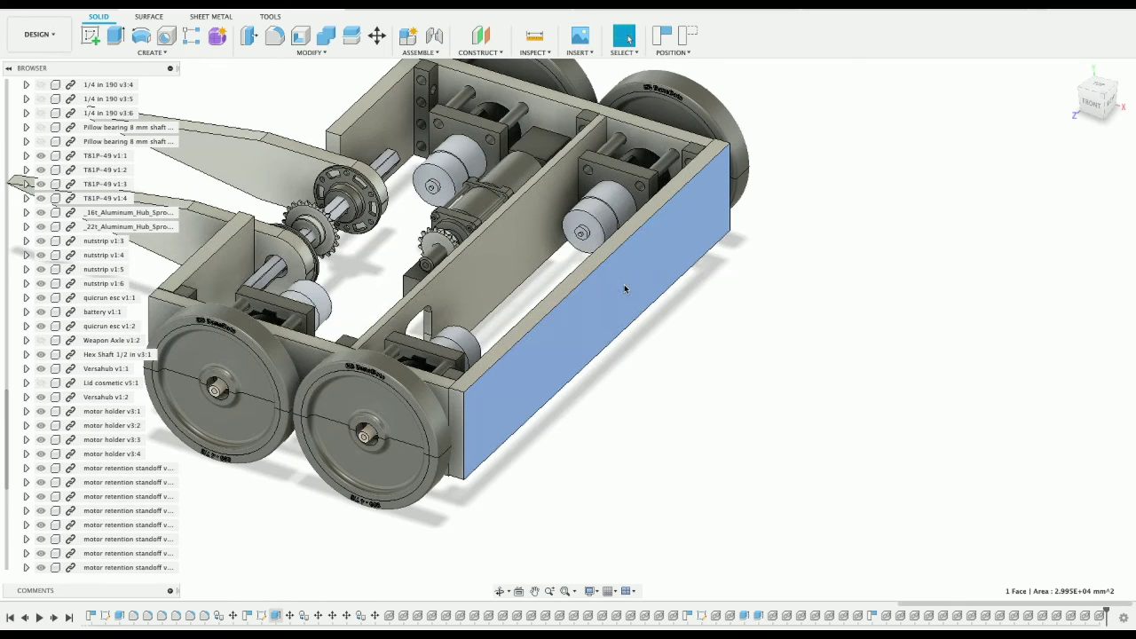
middle_click_drag(624, 284, 738, 340)
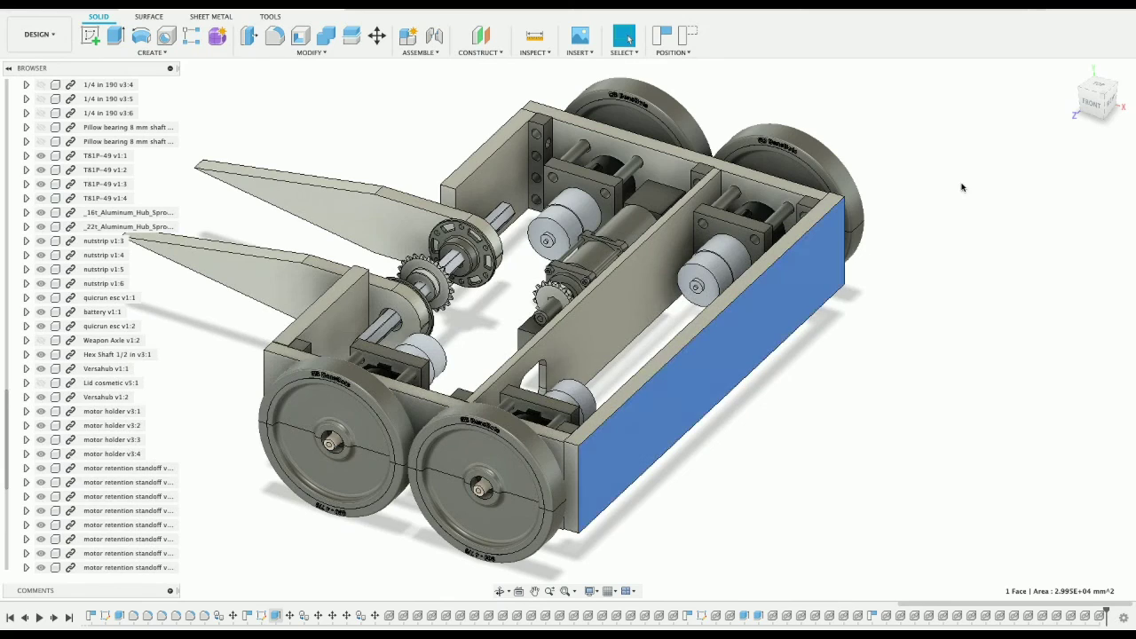
left_click_drag(1089, 114, 1086, 142)
left_click(1097, 112)
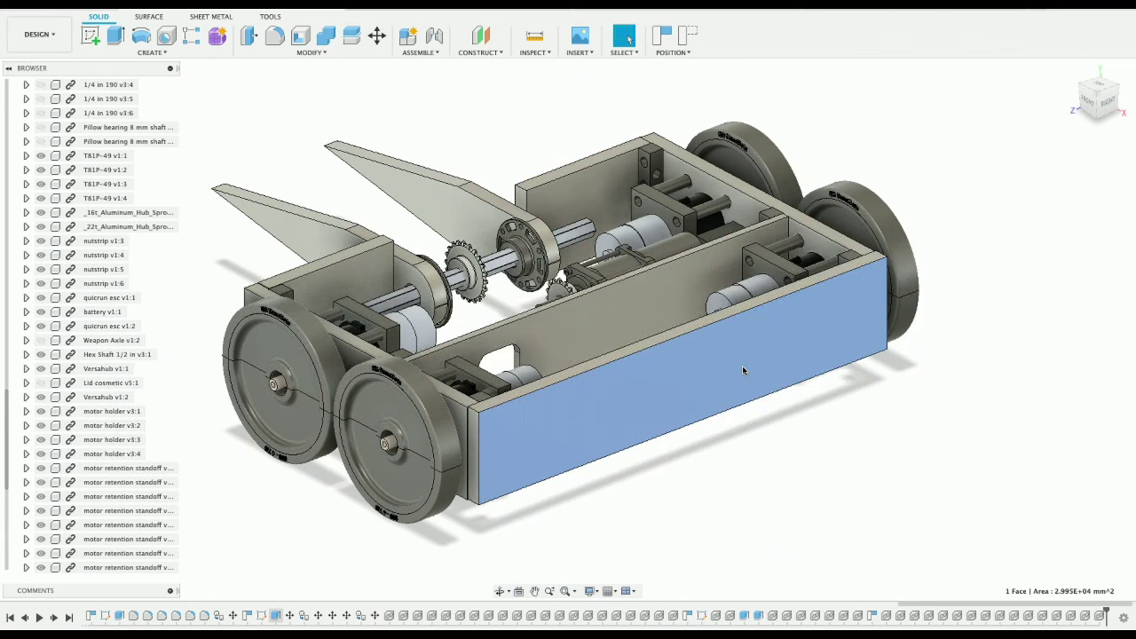
left_click_drag(1104, 100, 1076, 114)
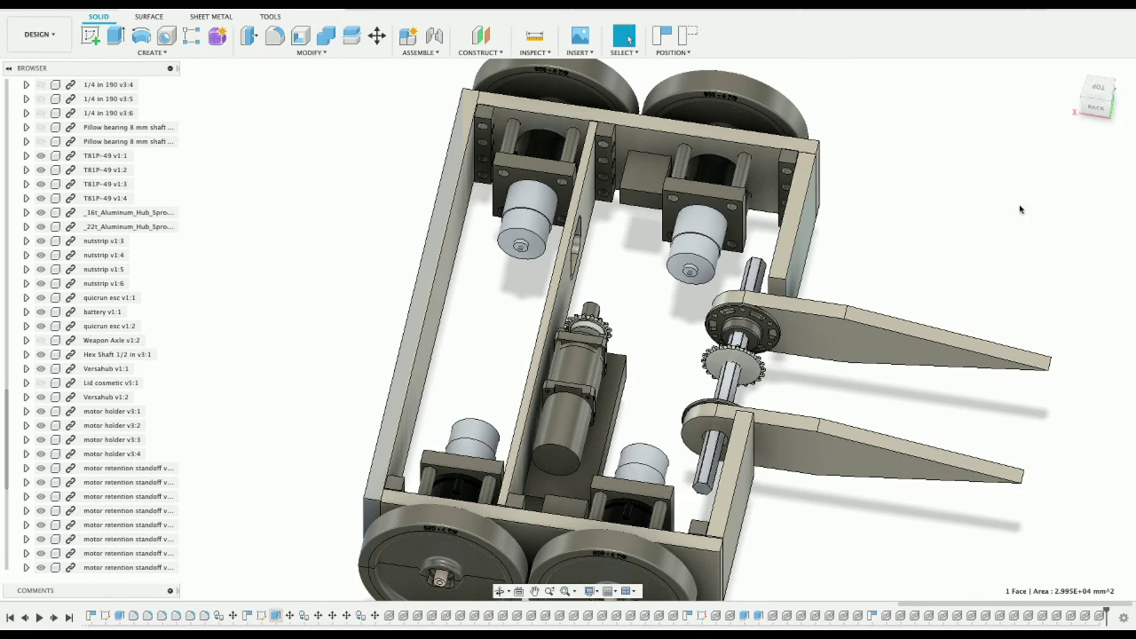
middle_click_drag(1053, 106, 466, 281, "shift")
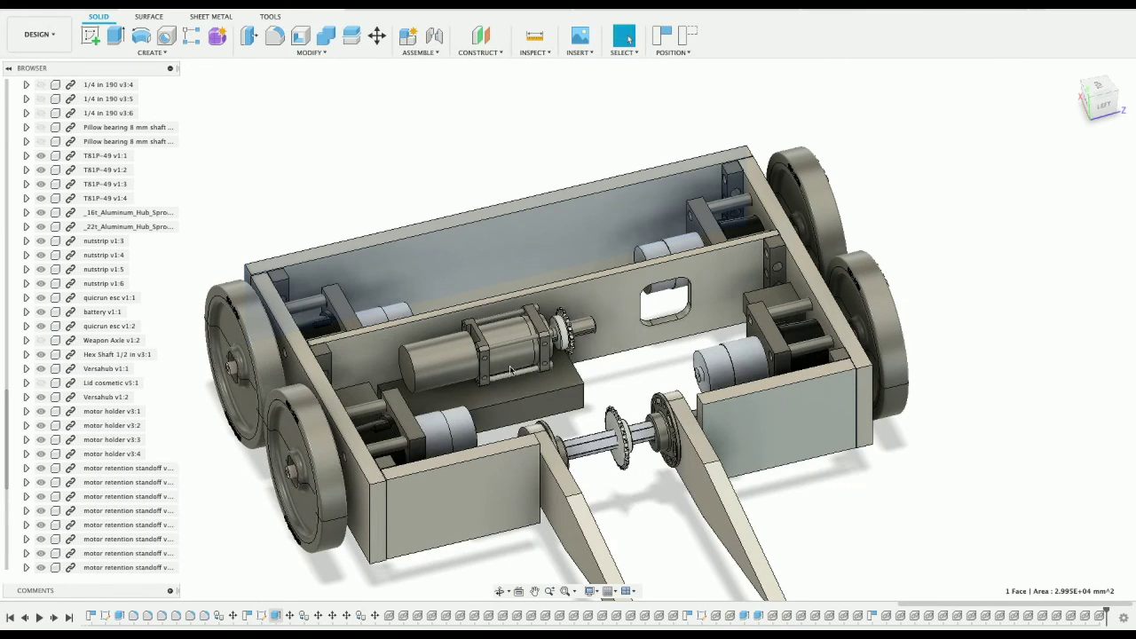
Step: Review the overall robot layout from the fork side, including the weapon motor, forks, wheels and drive motors
left_click(1102, 101)
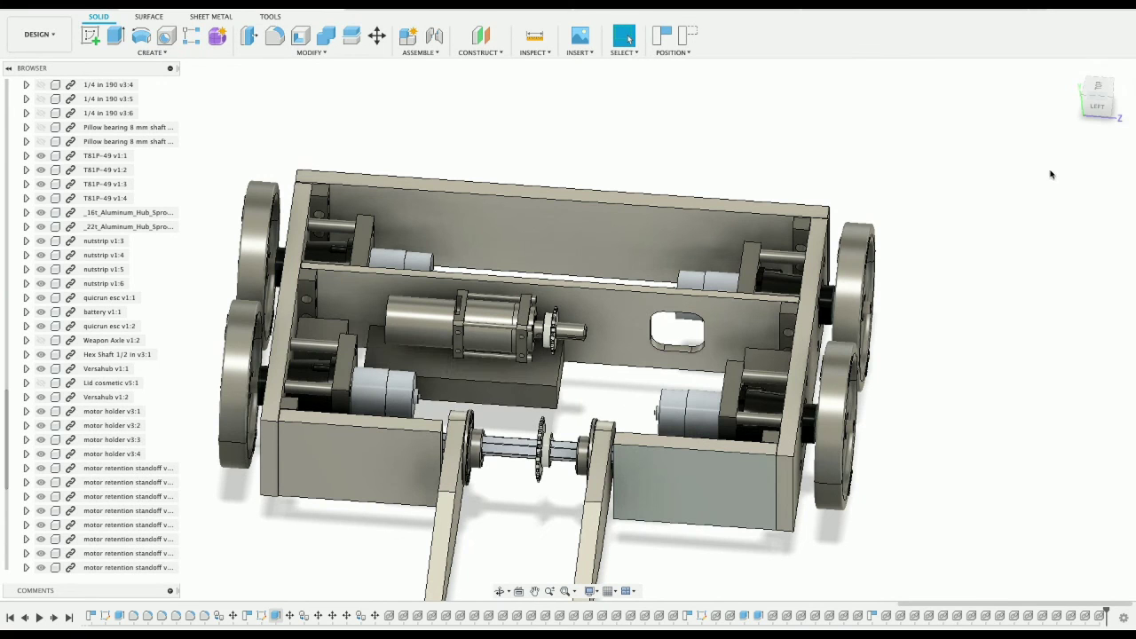
left_click_drag(1101, 118, 1044, 100)
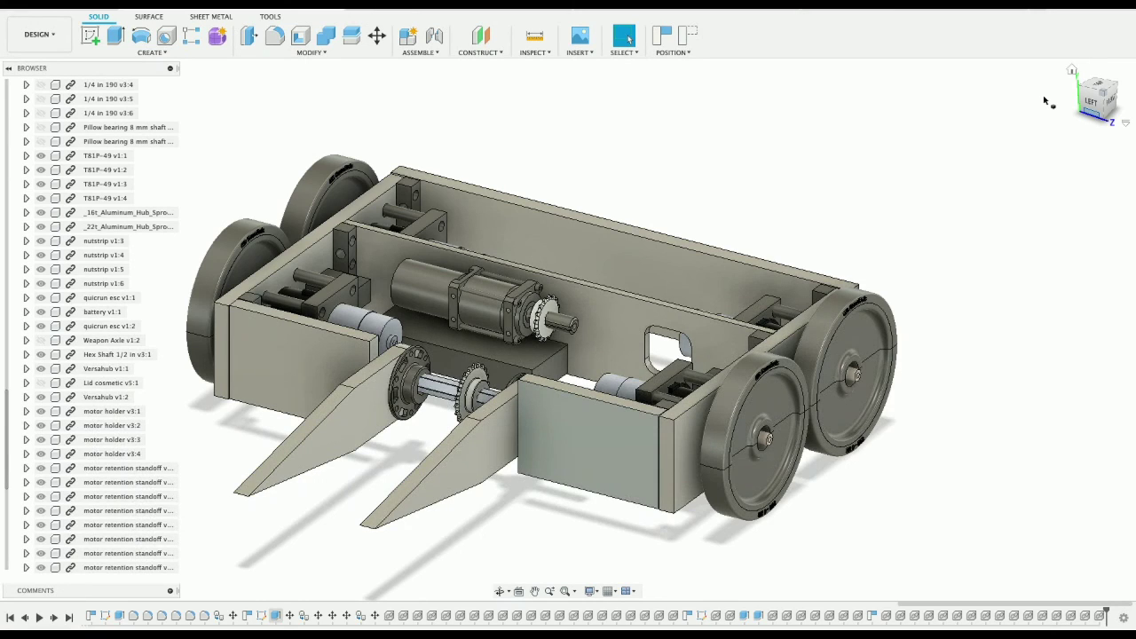
scroll(1006, 263, "down", 2)
scroll(1007, 263, "up", 2)
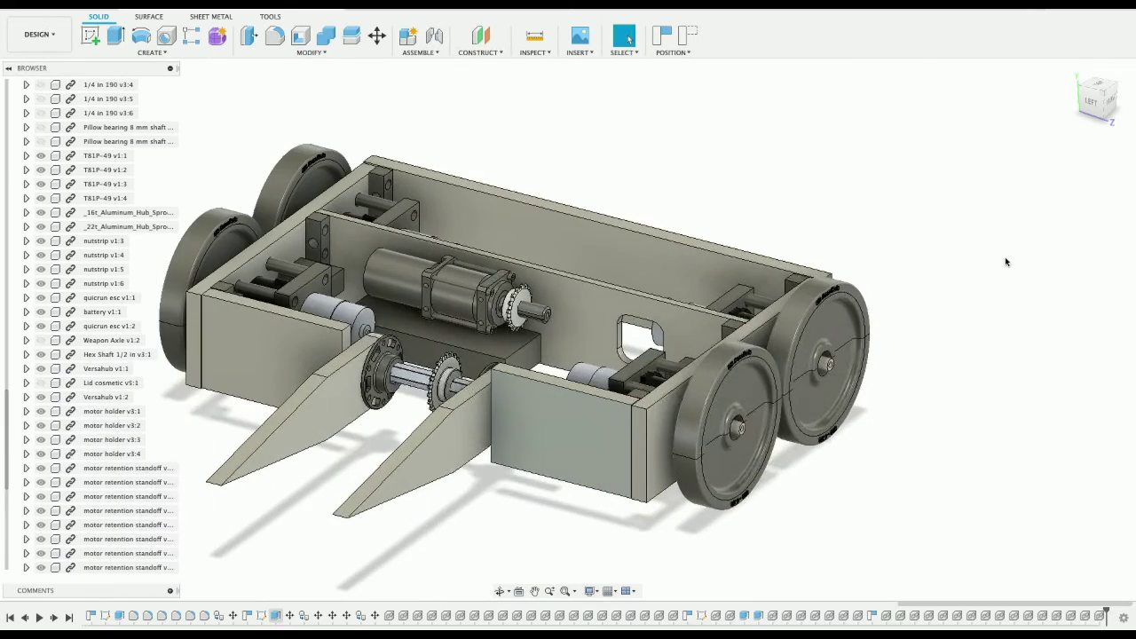
scroll(1007, 263, "down", 2)
scroll(1006, 263, "up", 3)
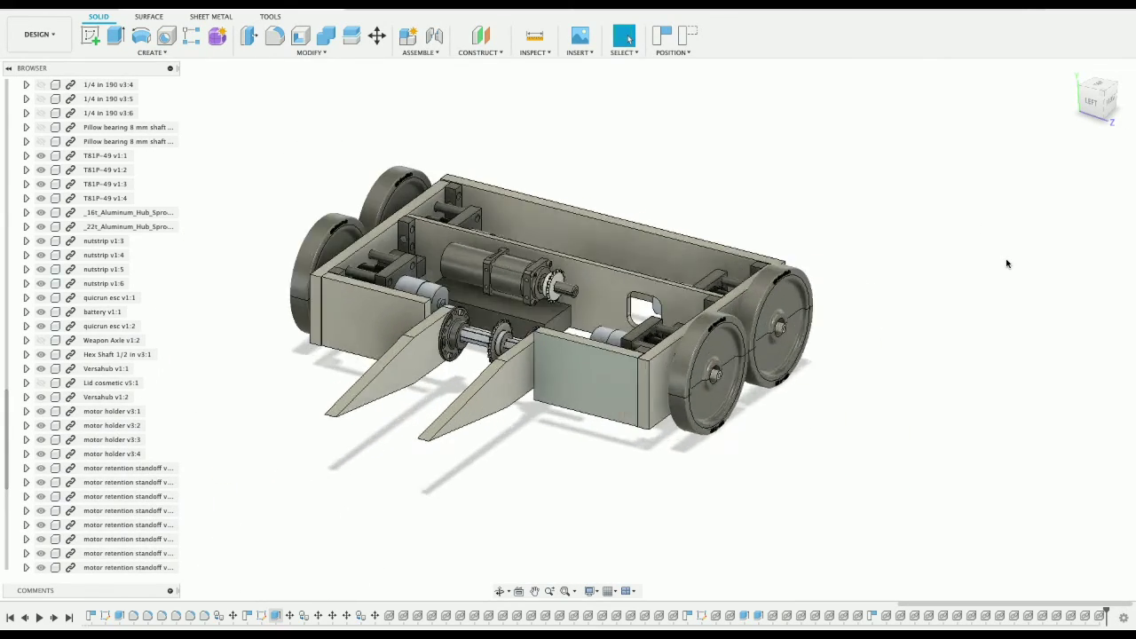
scroll(1006, 263, "up", 1)
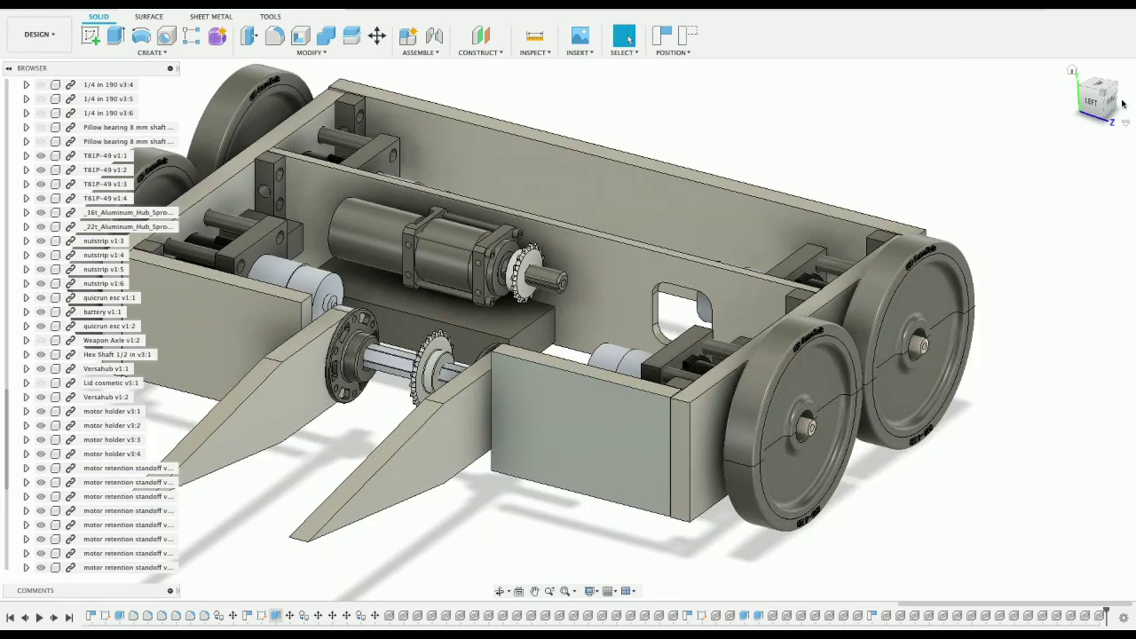
left_click_drag(1072, 101, 1036, 116)
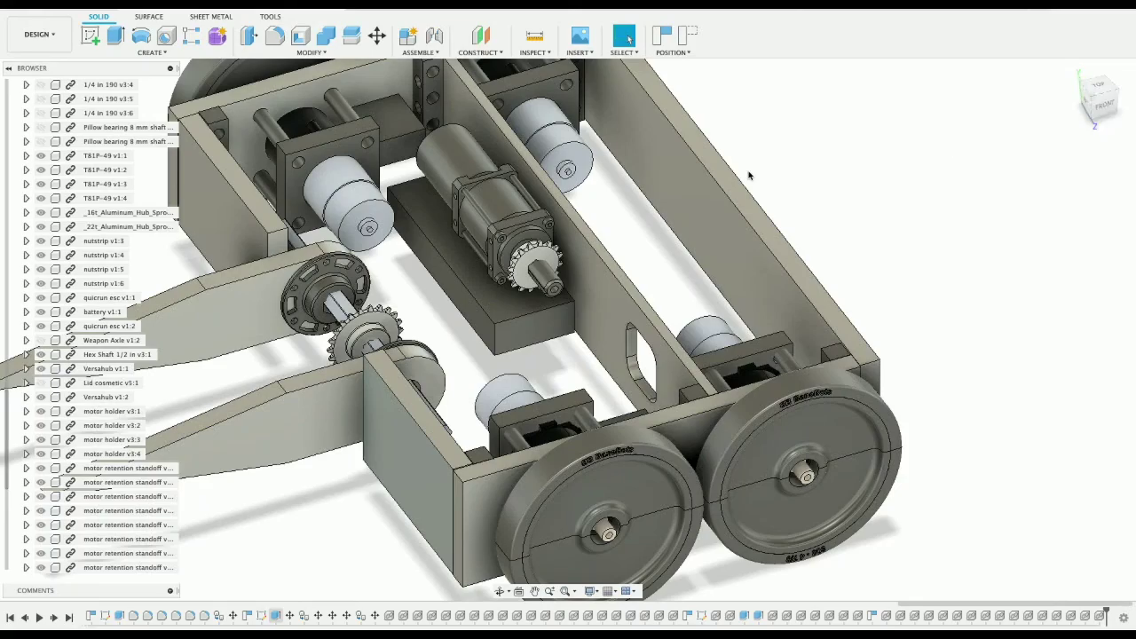
Step: Examine the sprockets on the hex shaft and the weapon motor, and the space between them for the chain
scroll(377, 327, "up", 6)
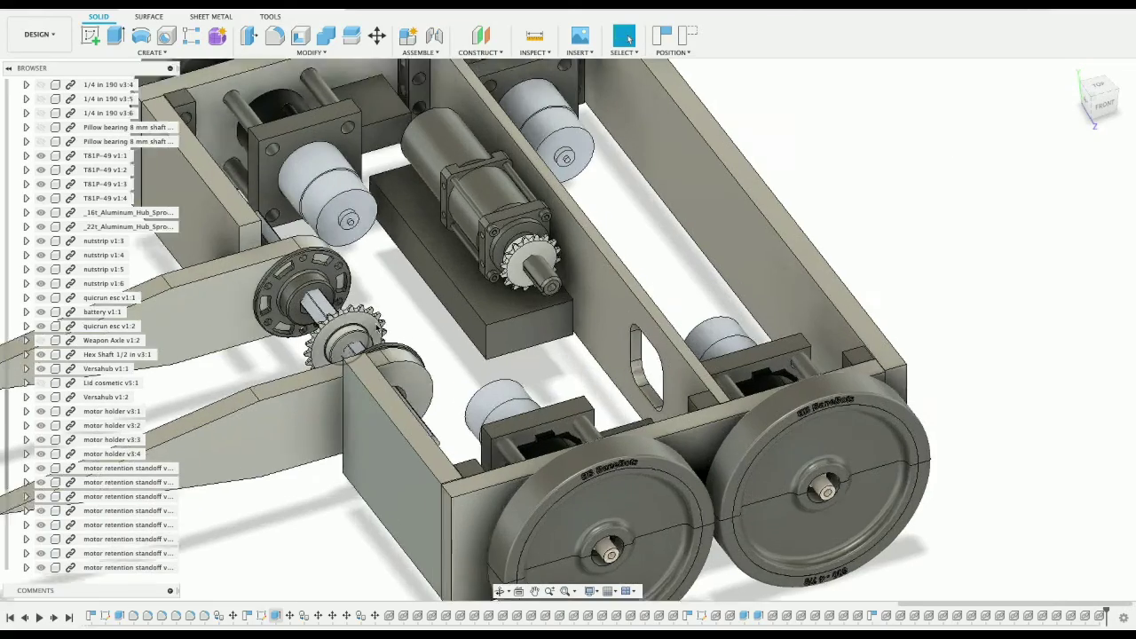
scroll(376, 328, "down", 3)
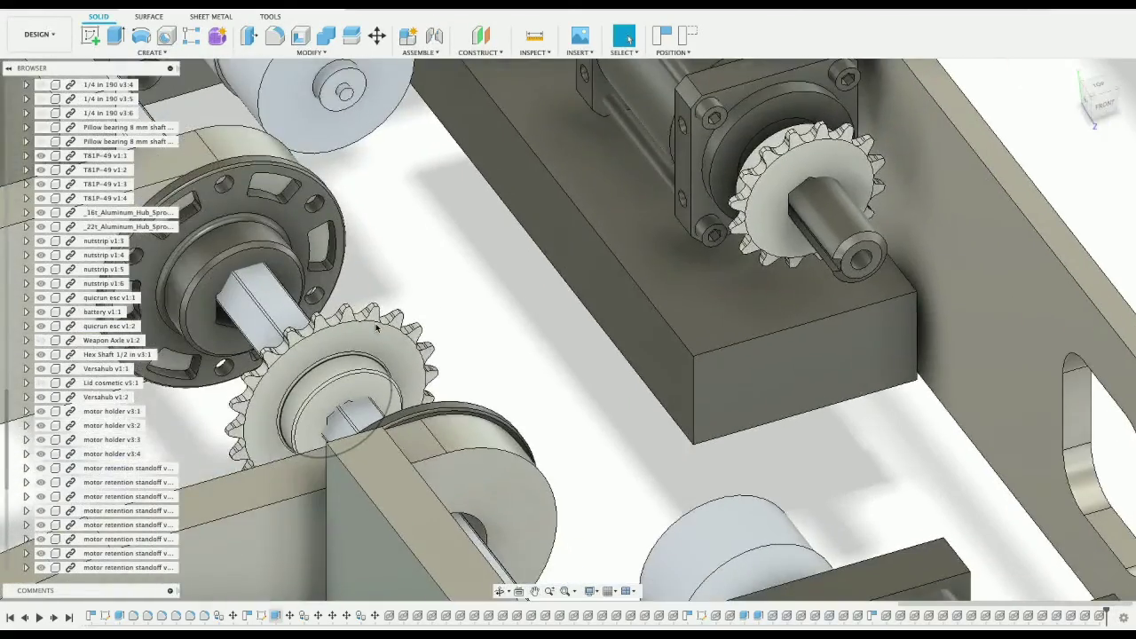
left_click(418, 344)
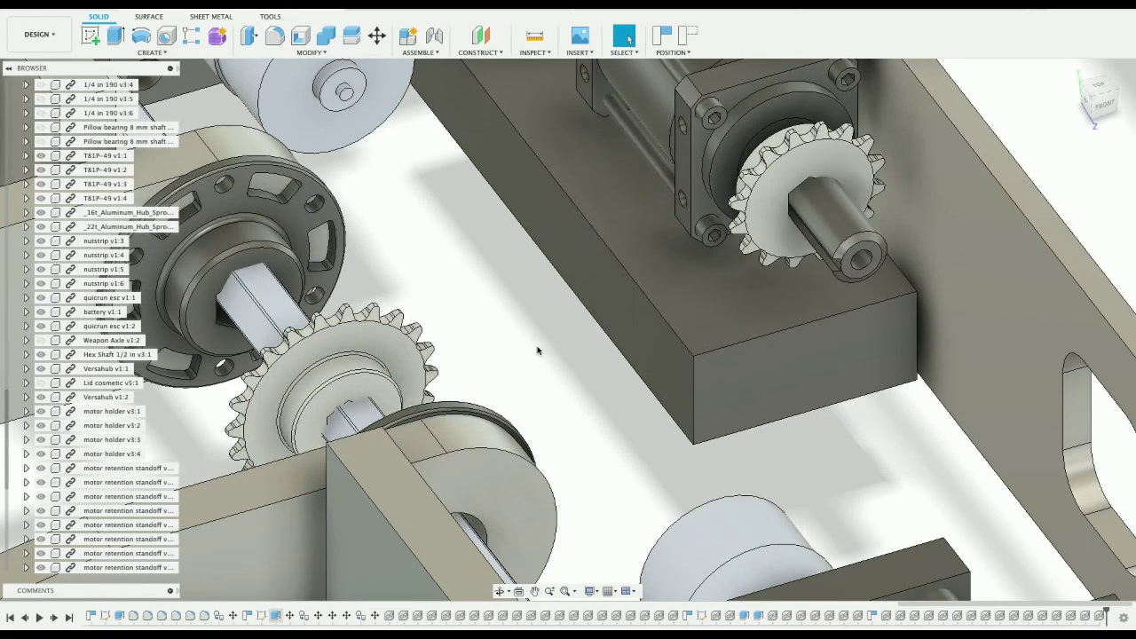
scroll(532, 355, "down", 5)
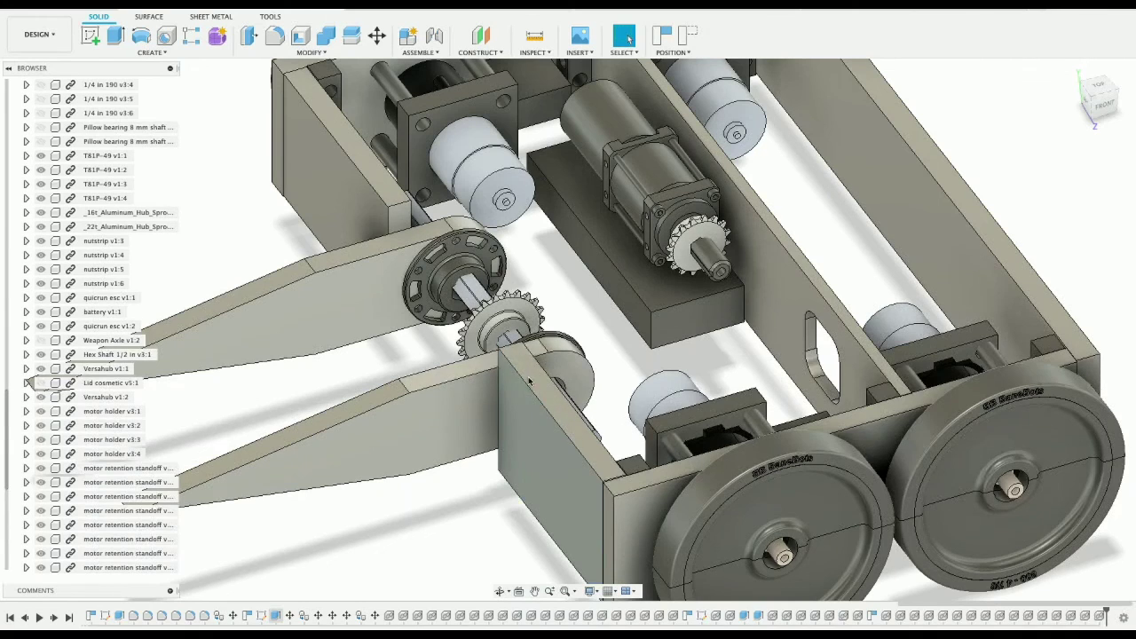
scroll(724, 314, "down", 5)
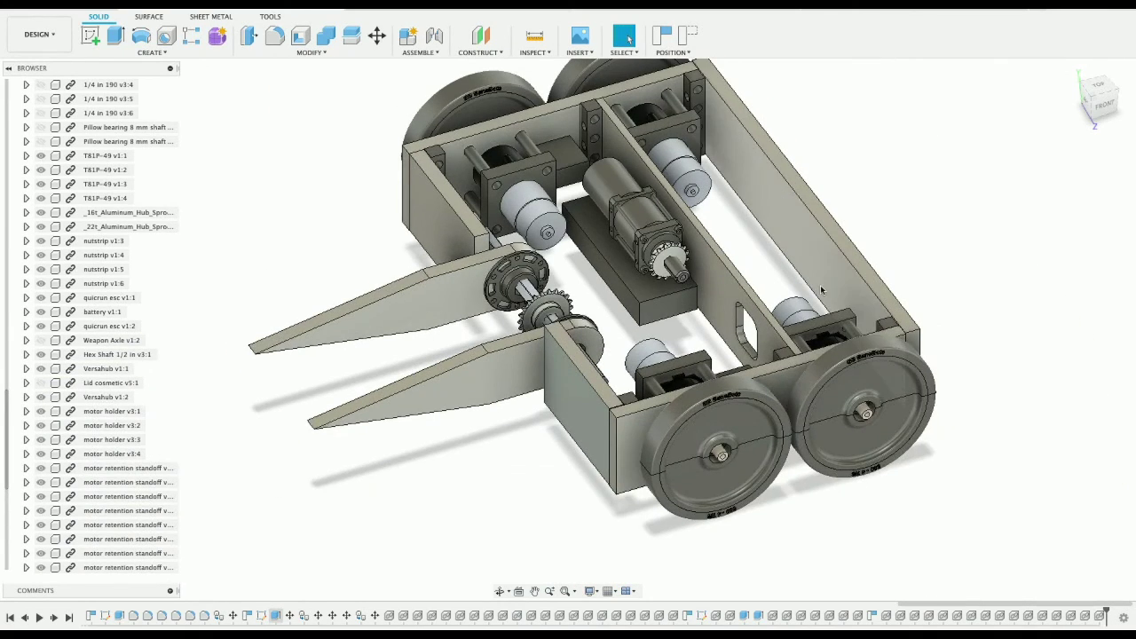
middle_click_drag(832, 240, 820, 286)
Step: Switch to the Lid cosmetic v5 design and examine its faceted surfaces and circular centre face from above
left_click(778, 268)
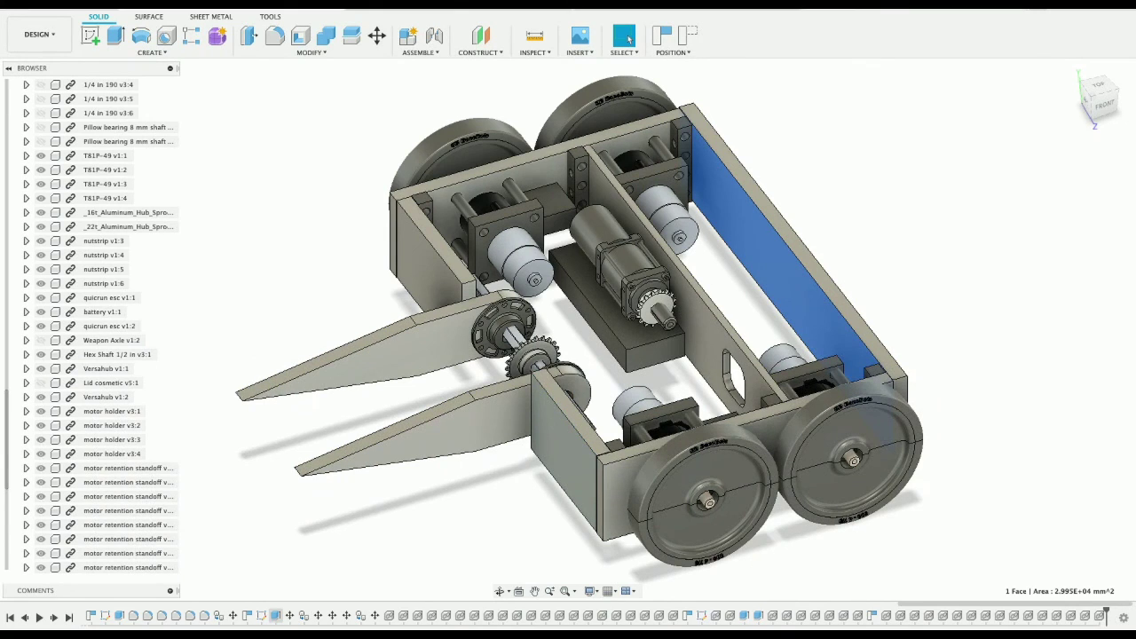
left_click(538, 11)
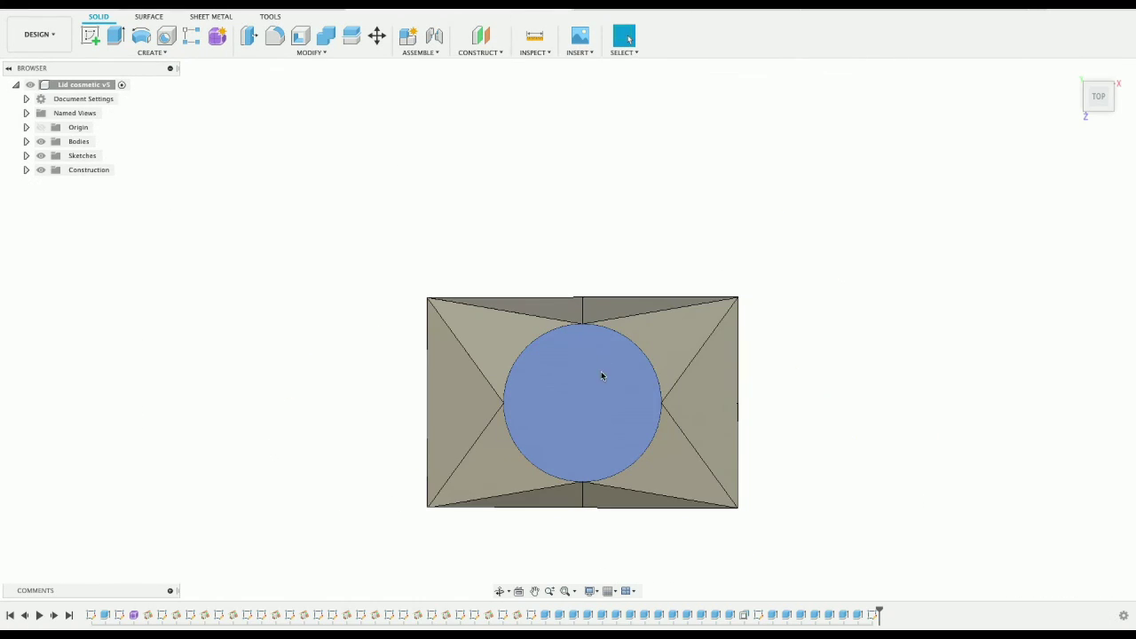
scroll(592, 430, "up", 5)
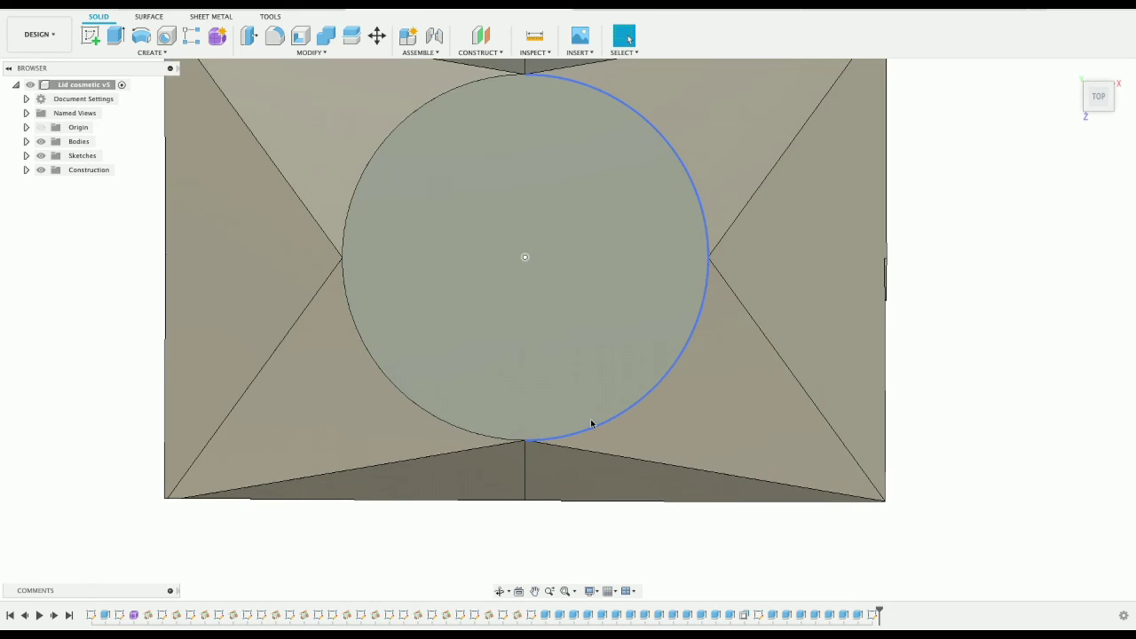
middle_click_drag(591, 423, 623, 548)
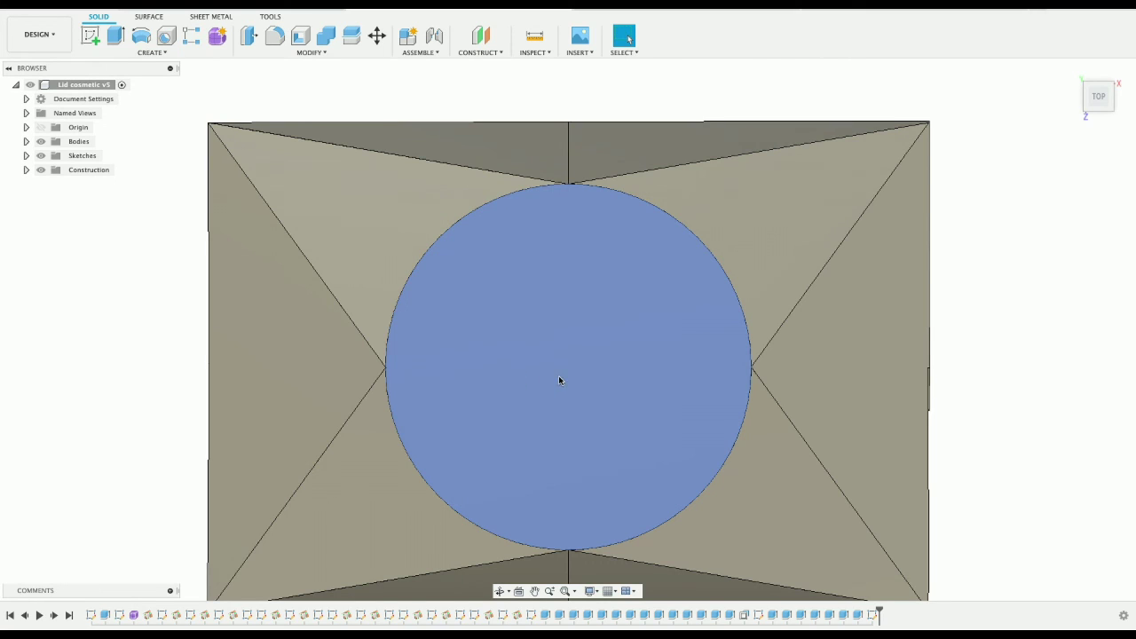
left_click(558, 380)
left_click(573, 363)
left_click(1098, 92)
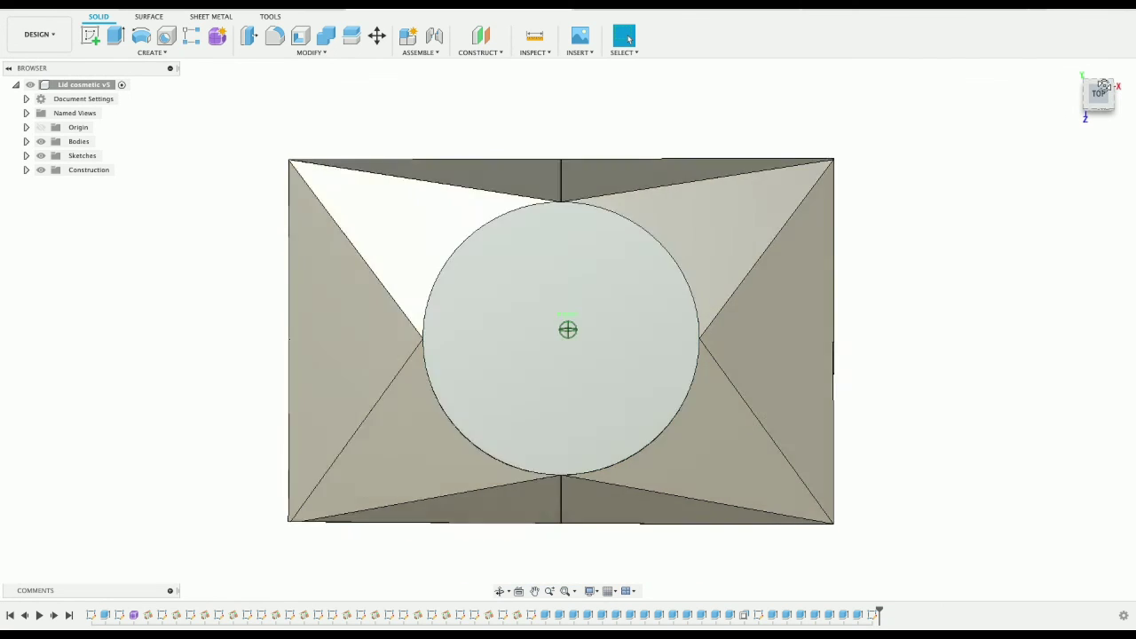
left_click_drag(1103, 84, 1106, 82)
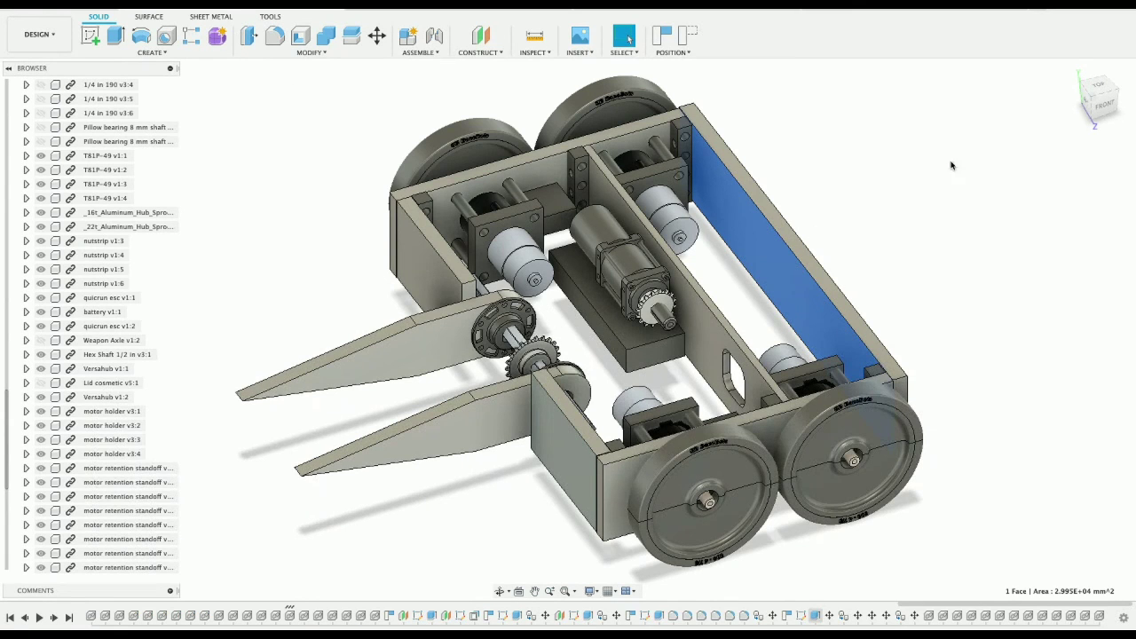
Step: Examine the drive motor shaft inside the wheel hub and the wheels on both sides of the robot assembly
middle_click_drag(567, 330, 612, 320, "shift")
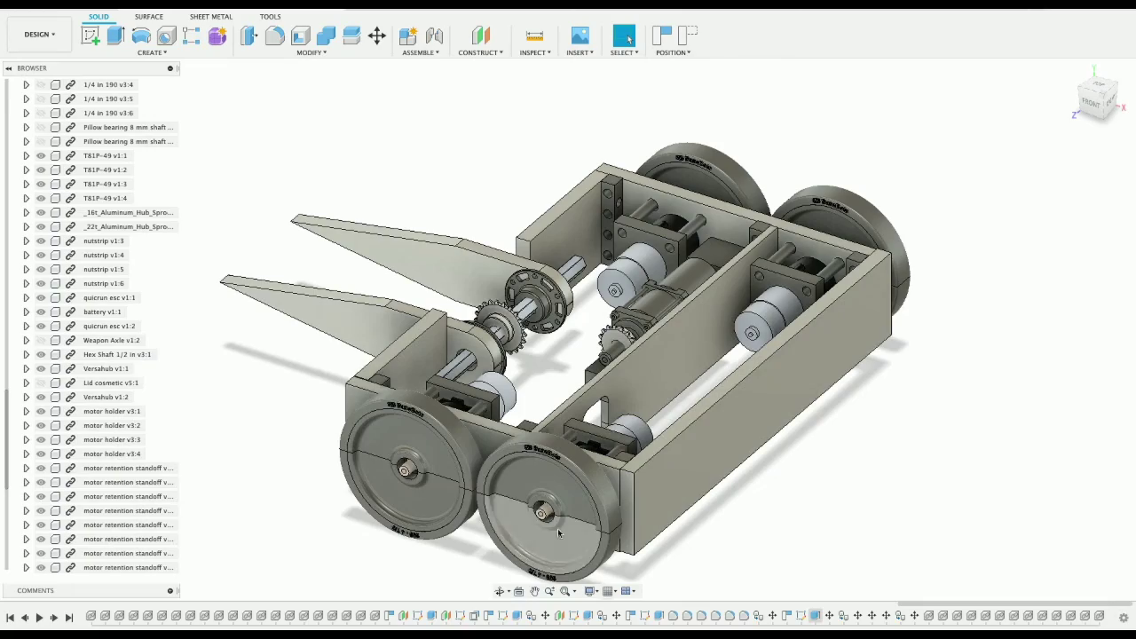
scroll(555, 528, "up", 6)
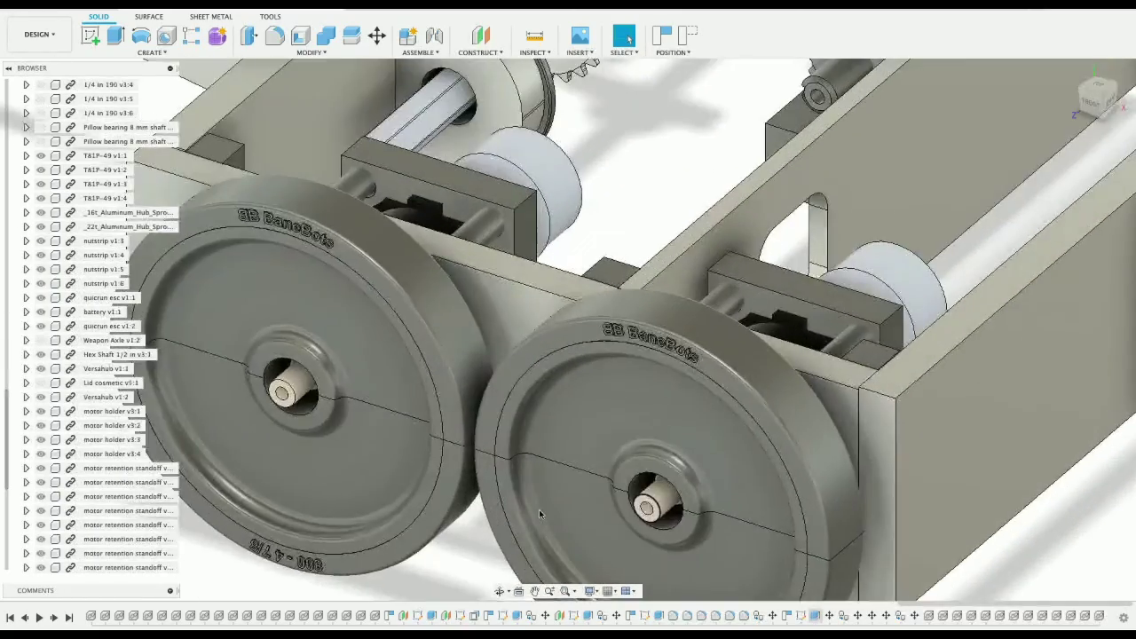
scroll(540, 513, "up", 5)
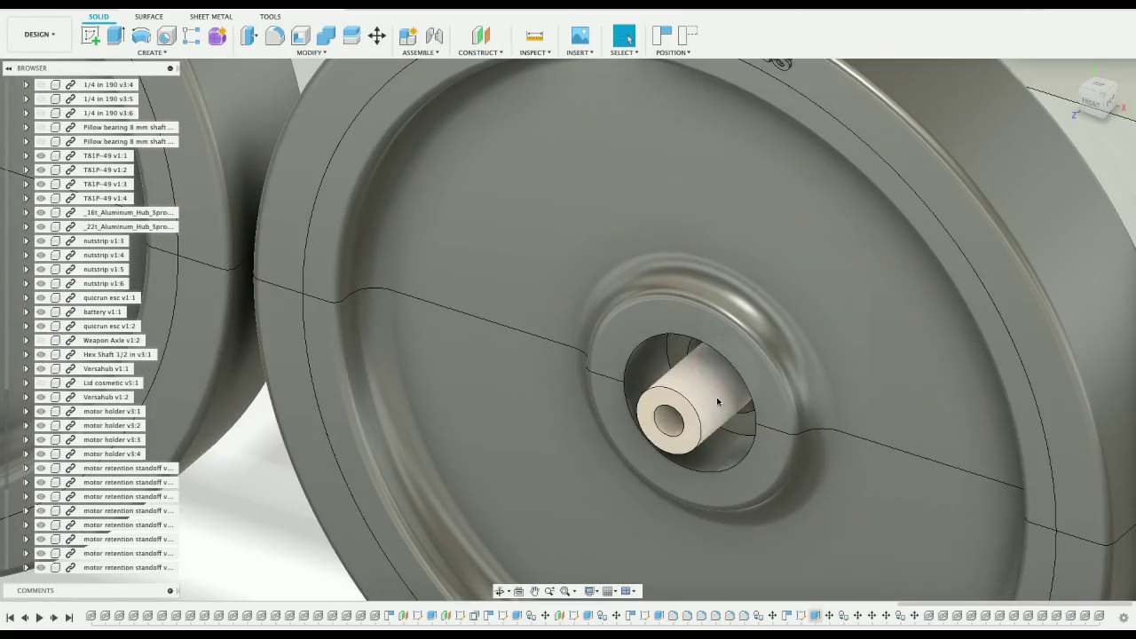
left_click(718, 402)
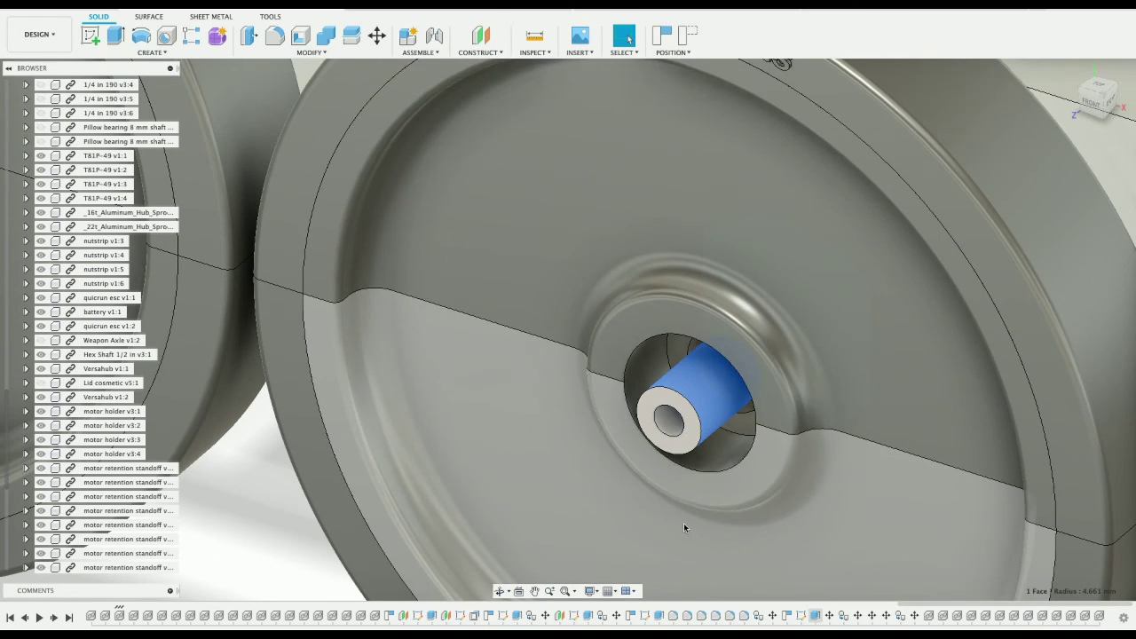
scroll(683, 528, "down", 6)
left_click(793, 539)
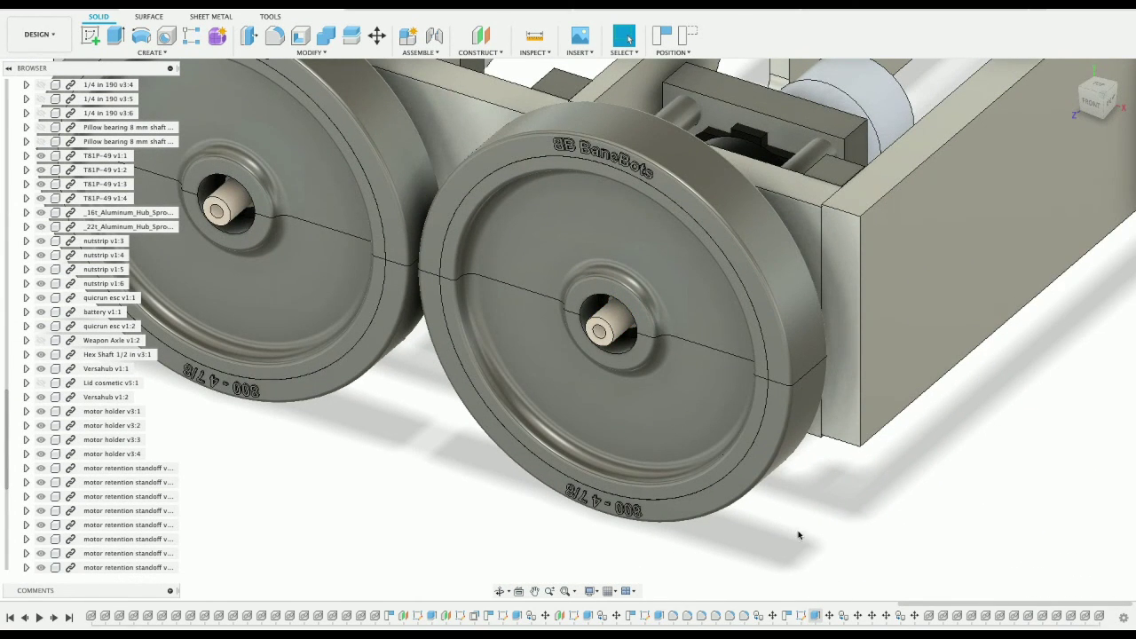
scroll(794, 539, "down", 5)
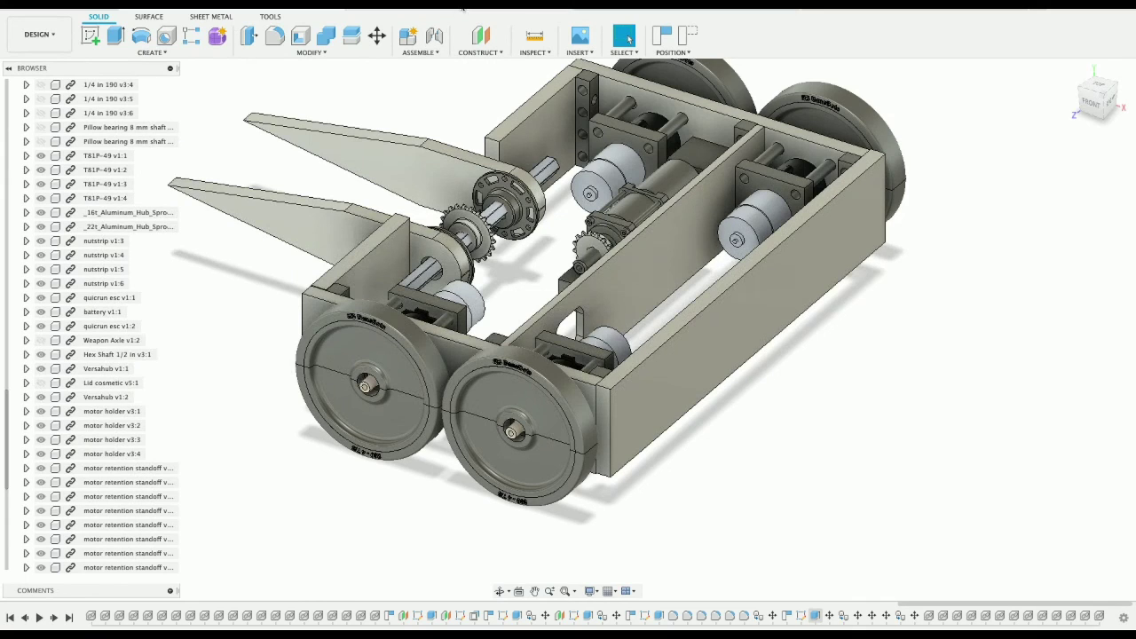
mouse_move(1106, 103)
left_mouse_down()
mouse_move(981, 87)
mouse_move(837, 91)
left_mouse_up()
scroll(807, 182, "up", 5)
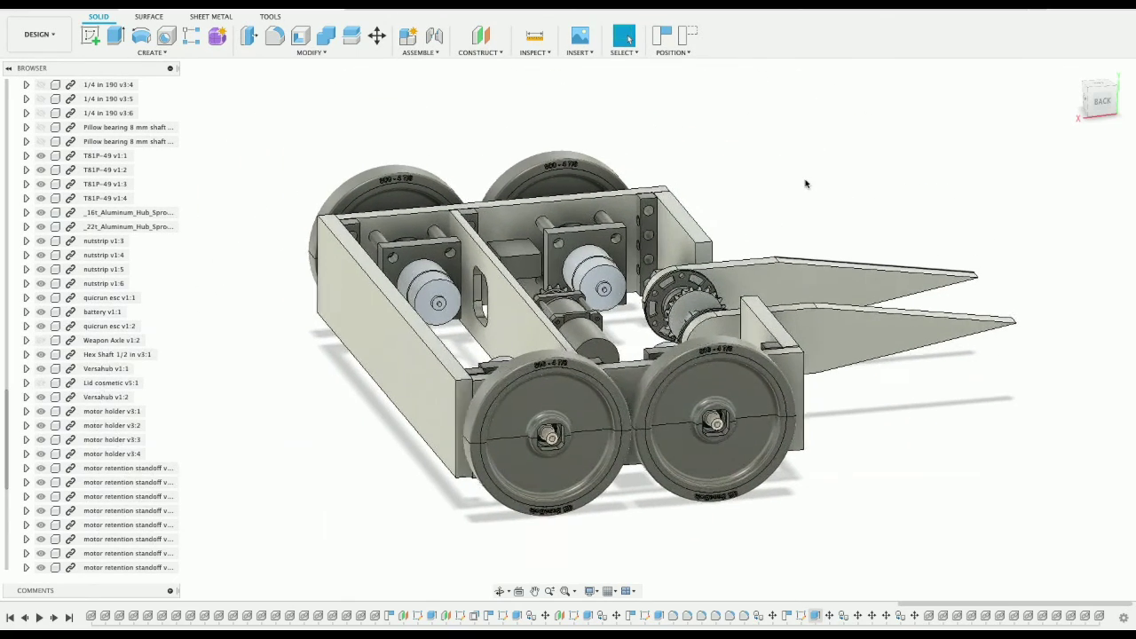